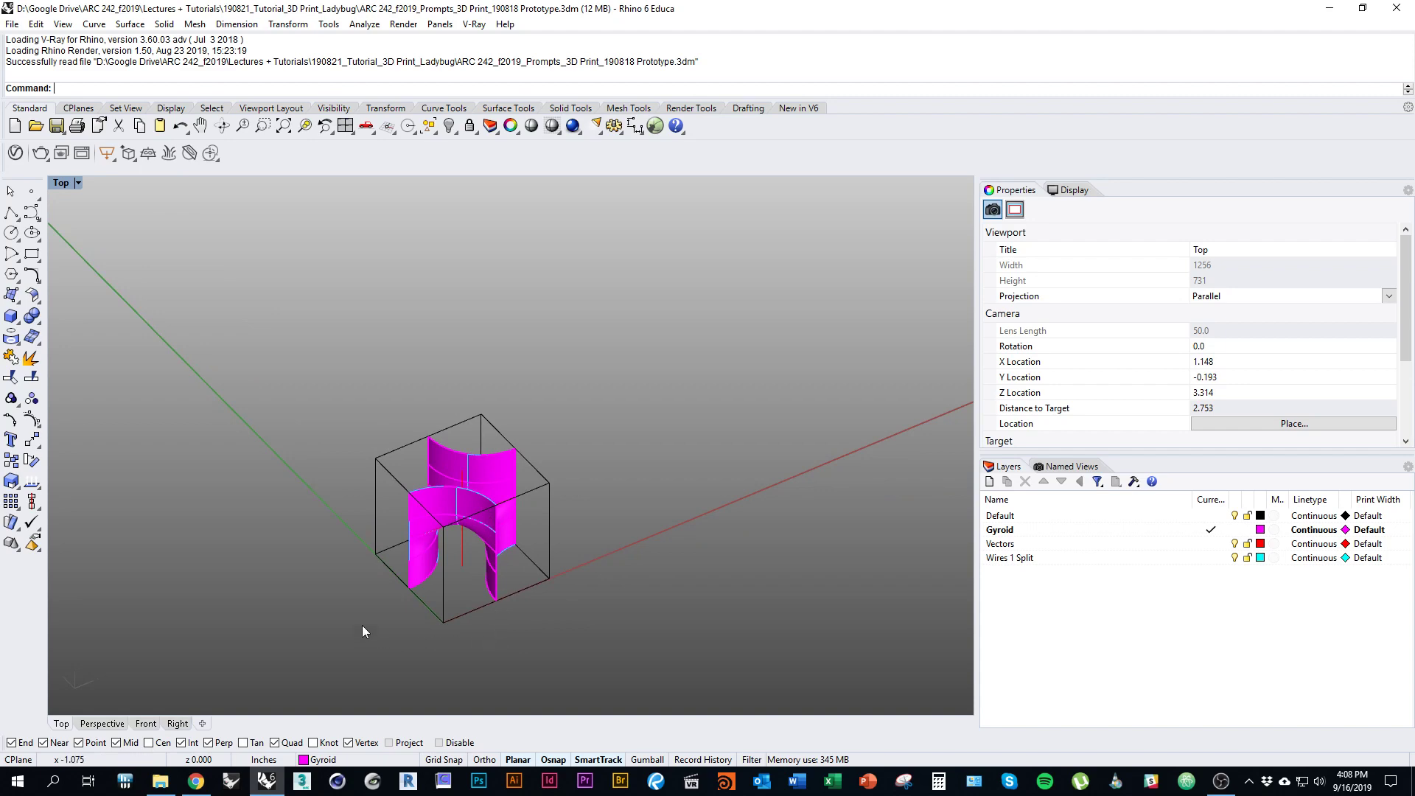
# Step: Hide the Vectors and Wires 1 Split layers
pyautogui.moveTo(363, 626); pyautogui.dragTo(510, 603, button='right')
pyautogui.scroll(-2, 339, 527)
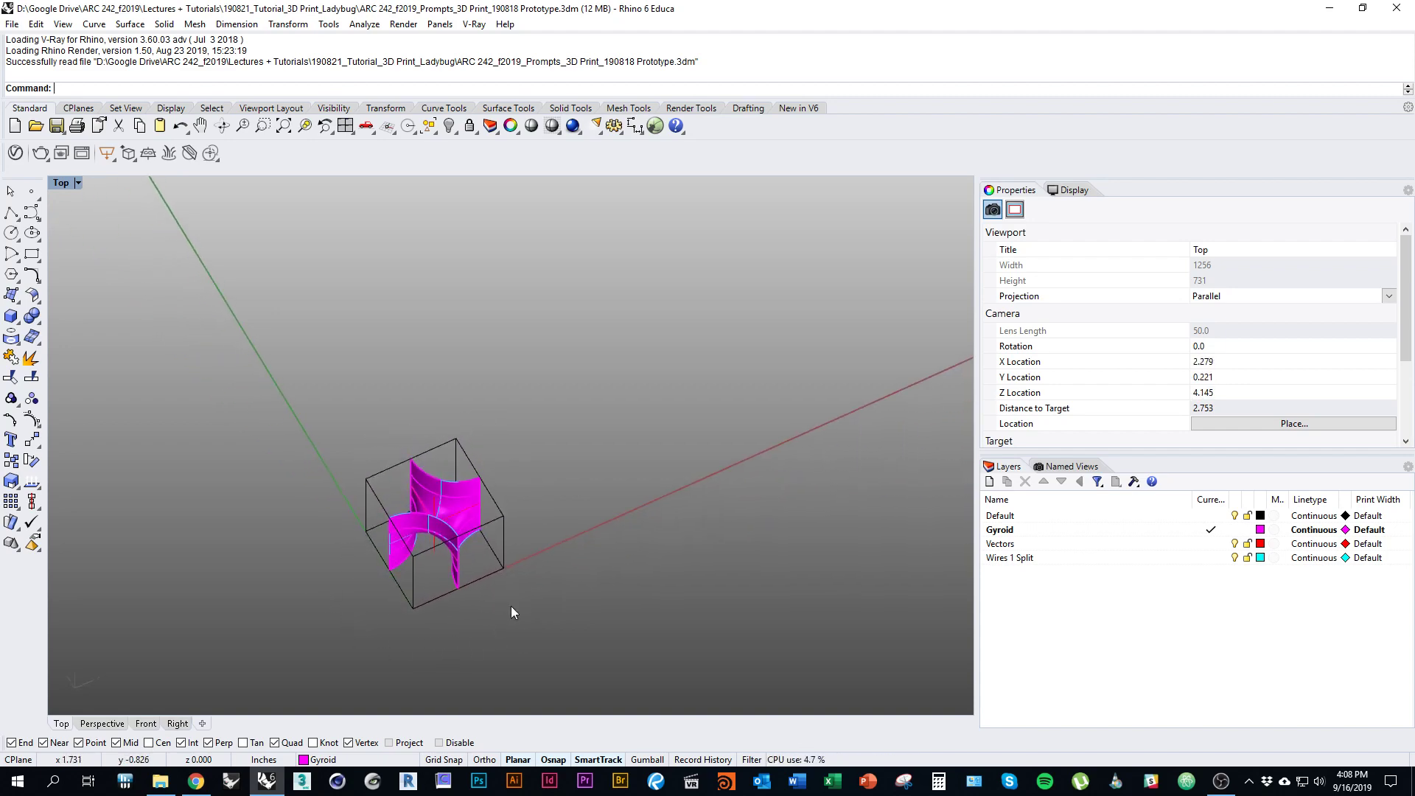
pyautogui.keyDown('ctrl'); pyautogui.keyDown('shift'); pyautogui.moveTo(334, 586); pyautogui.dragTo(466, 614, button='right'); pyautogui.keyUp('shift'); pyautogui.keyUp('ctrl')
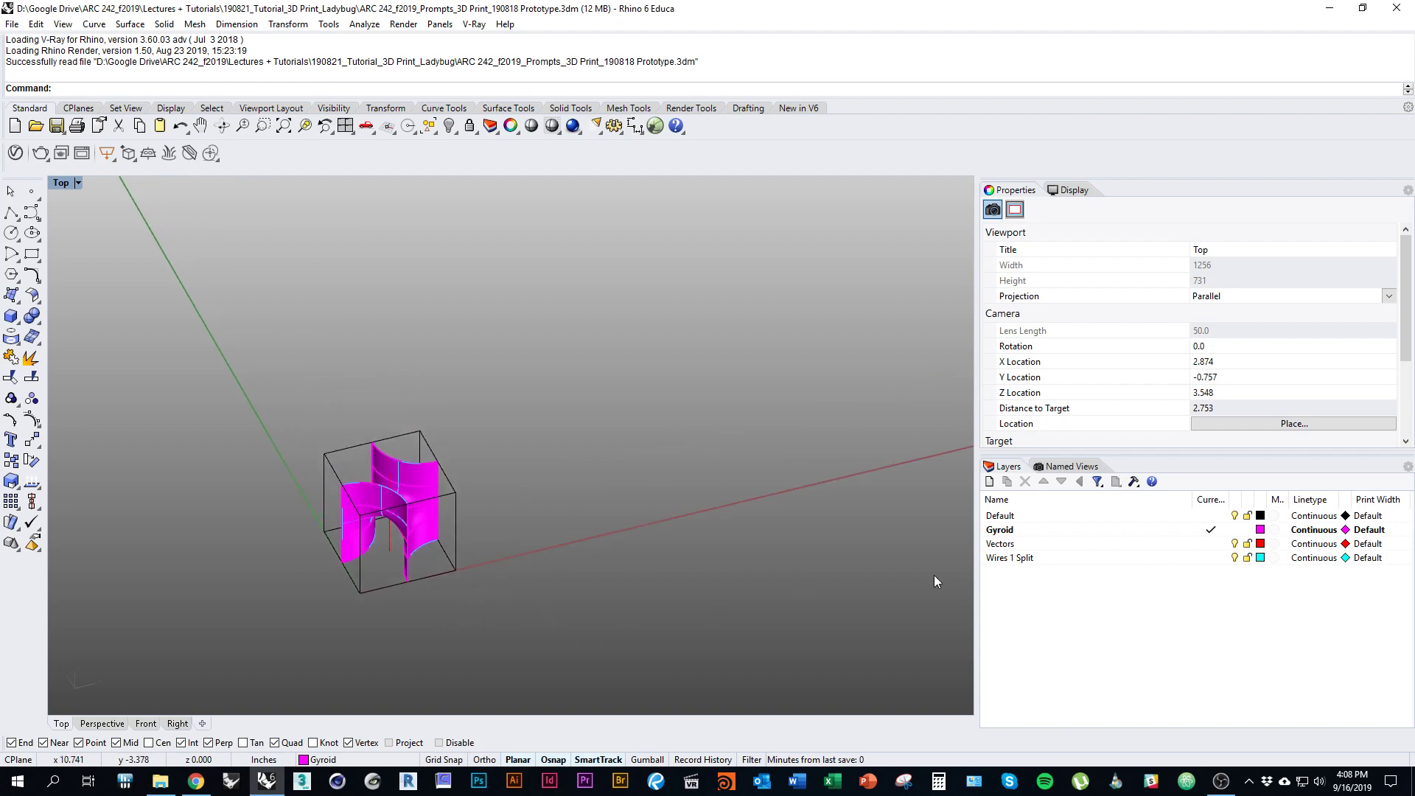
pyautogui.click(1236, 544)
pyautogui.click(1235, 558)
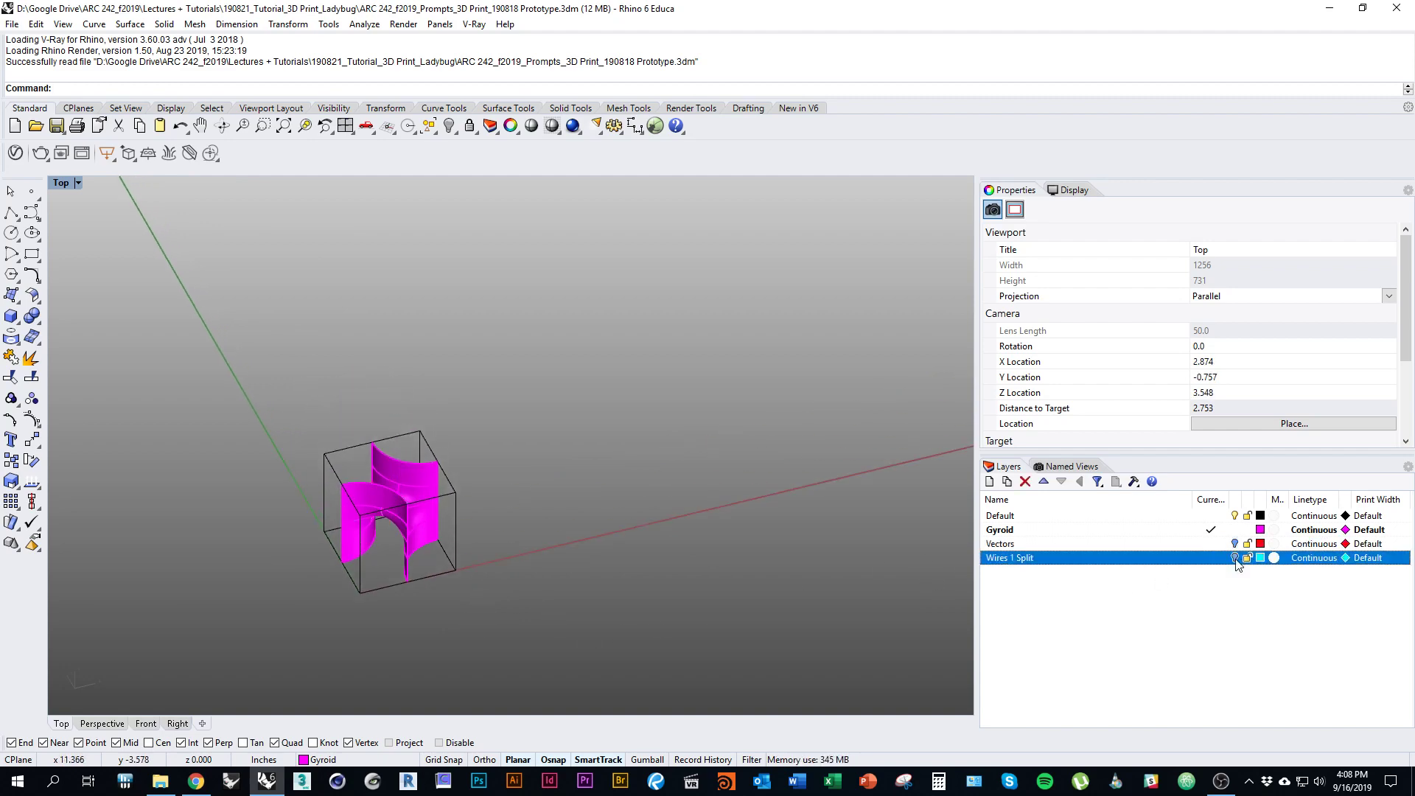
# Step: Group the magenta gyroid surface with the curves of its bounding cube
pyautogui.scroll(5, 557, 590)
pyautogui.moveTo(586, 575); pyautogui.dragTo(731, 577, button='right')
pyautogui.click(506, 535)
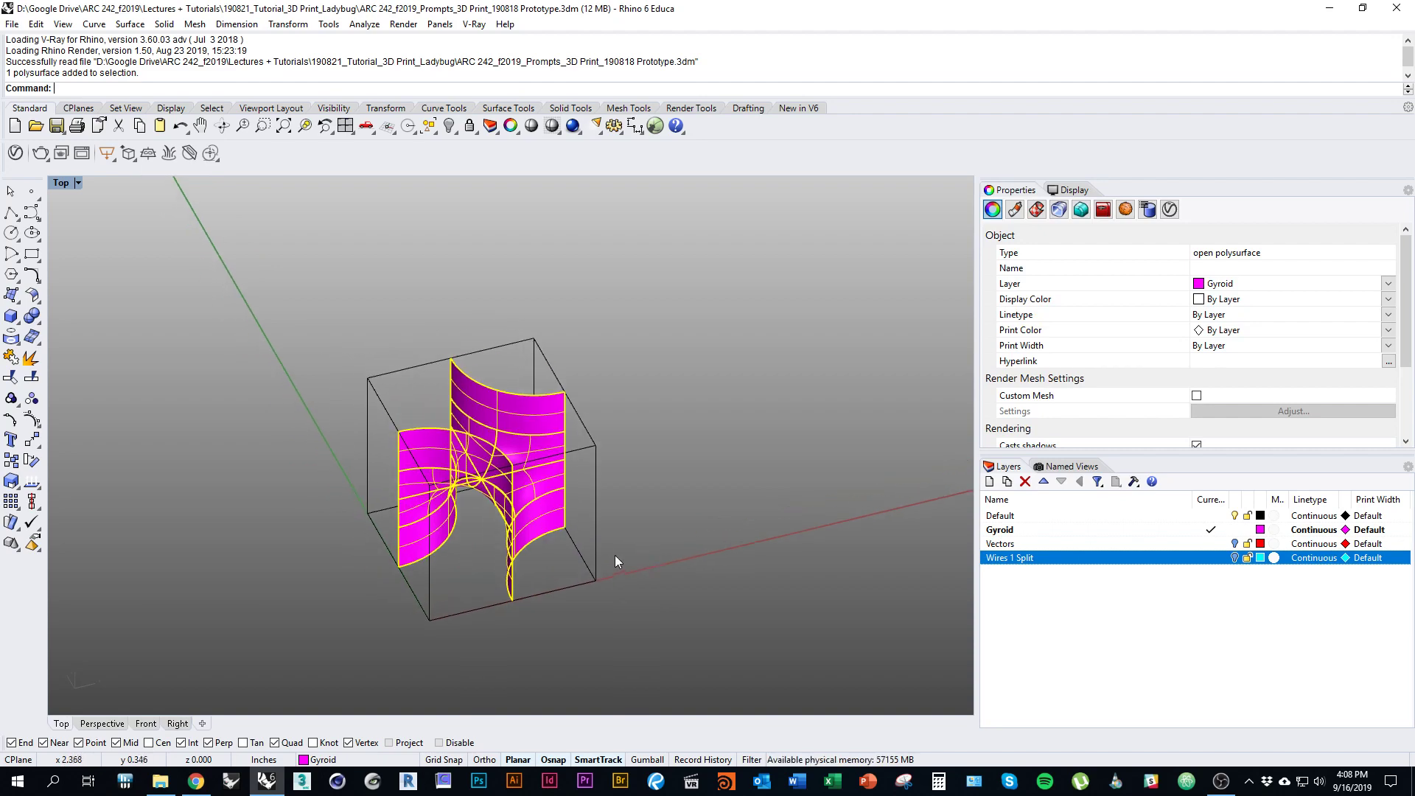
pyautogui.keyDown('shift'); pyautogui.click(596, 553); pyautogui.keyUp('shift')
pyautogui.moveTo(648, 539); pyautogui.dragTo(614, 585, button='right')
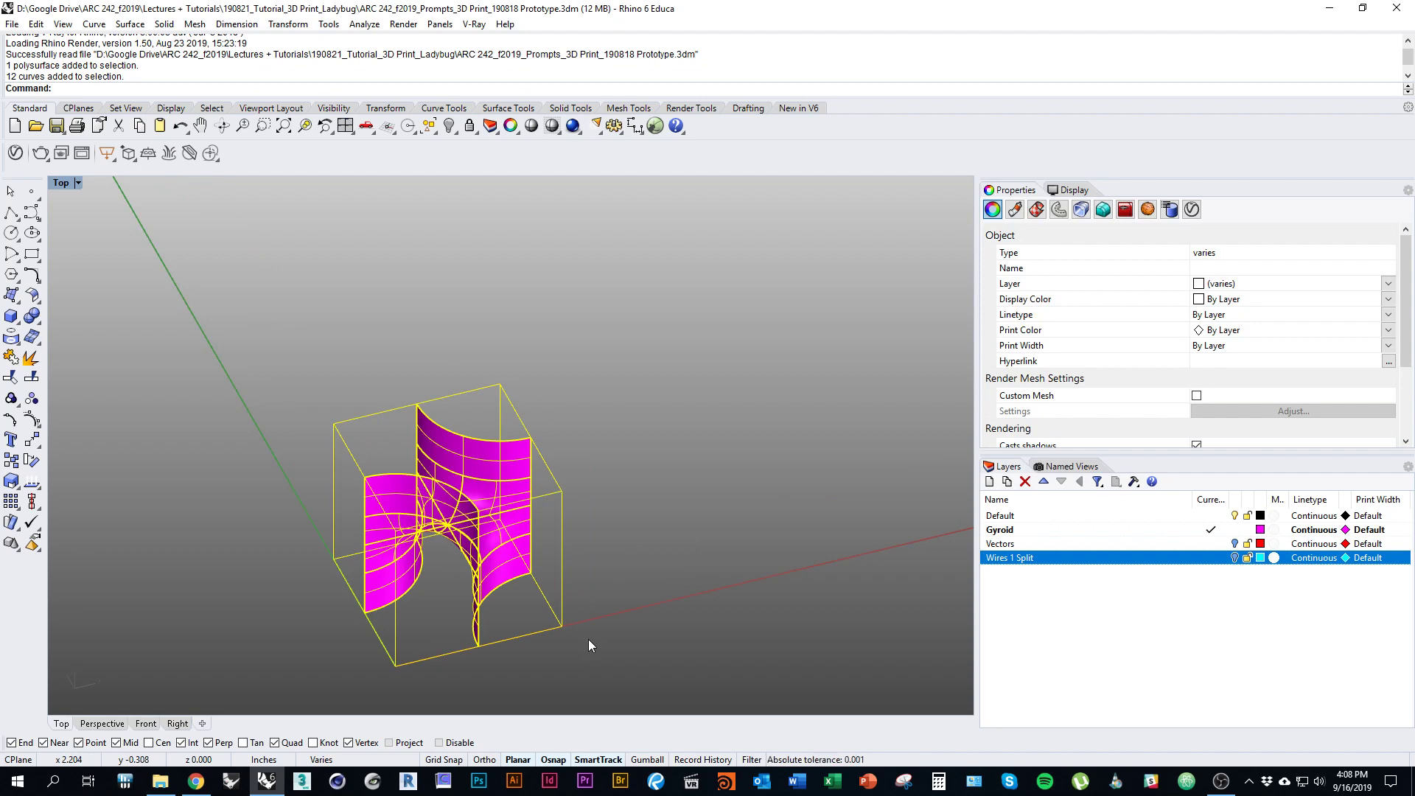
pyautogui.write('p')
pyautogui.press('Return')
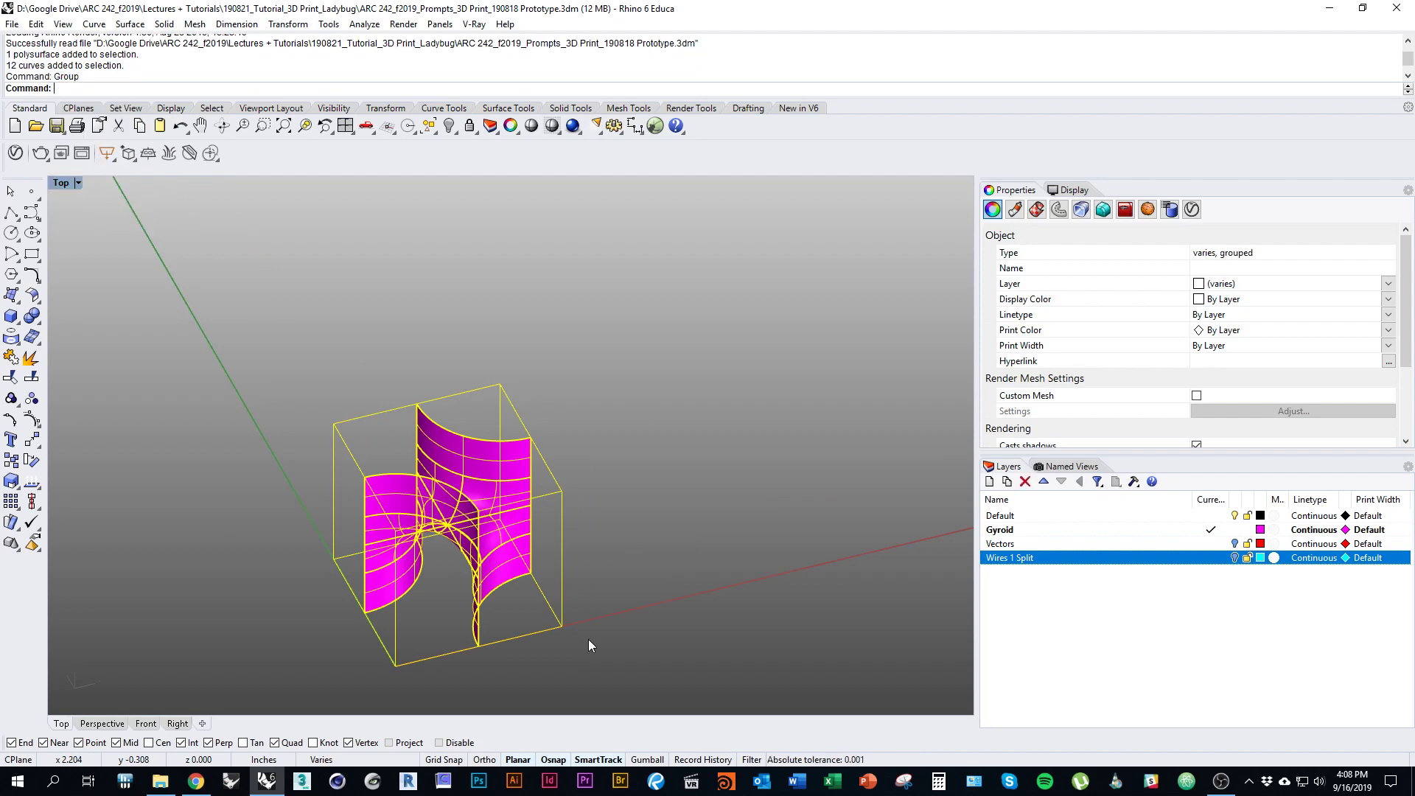
# Step: Copy the grouped gyroid unit 2 inches along the X axis, from one base corner to the adjacent one
pyautogui.moveTo(588, 639); pyautogui.dragTo(590, 628, button='right')
pyautogui.scroll(-2, 582, 622)
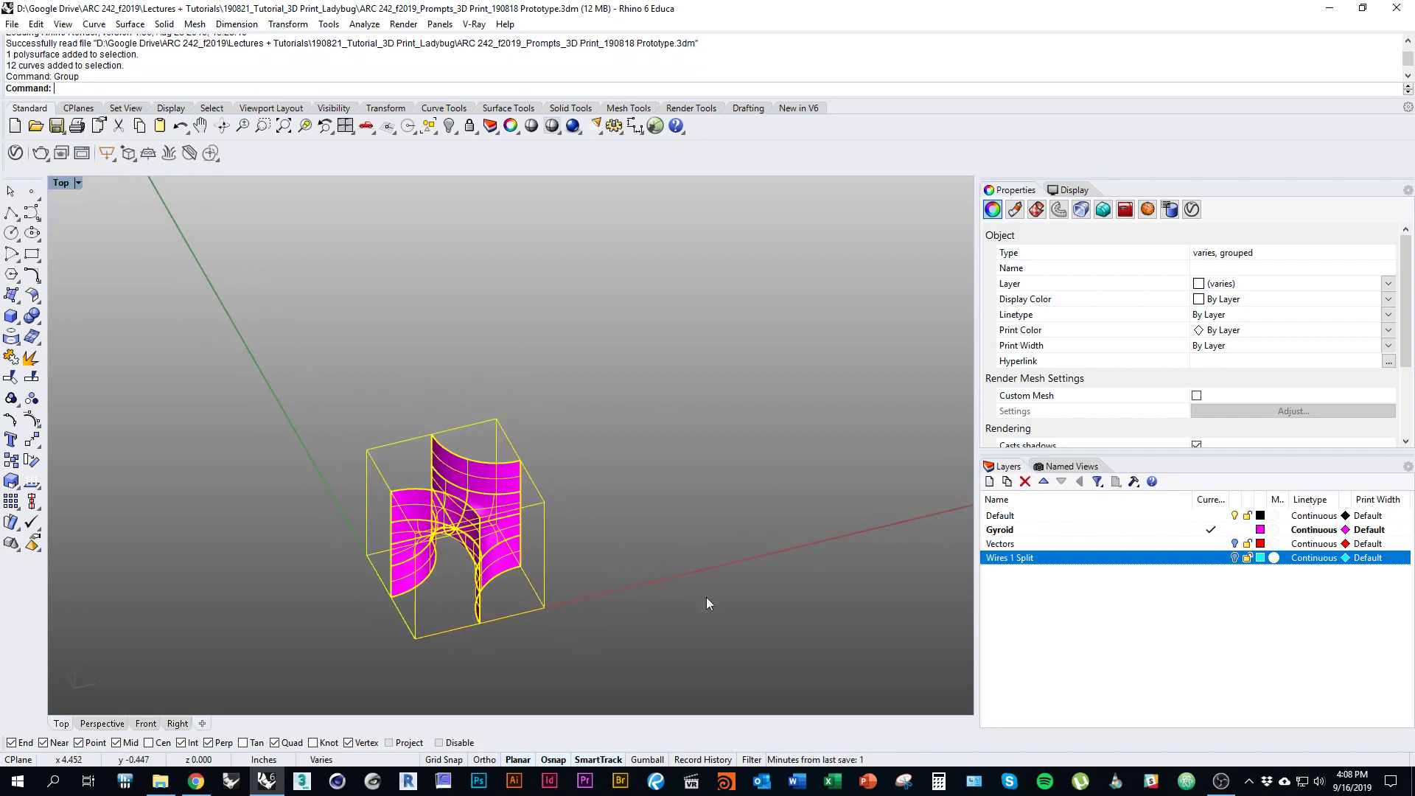
pyautogui.moveTo(473, 577); pyautogui.dragTo(398, 580, button='right')
pyautogui.scroll(-2, 454, 541)
pyautogui.scroll(2, 400, 584)
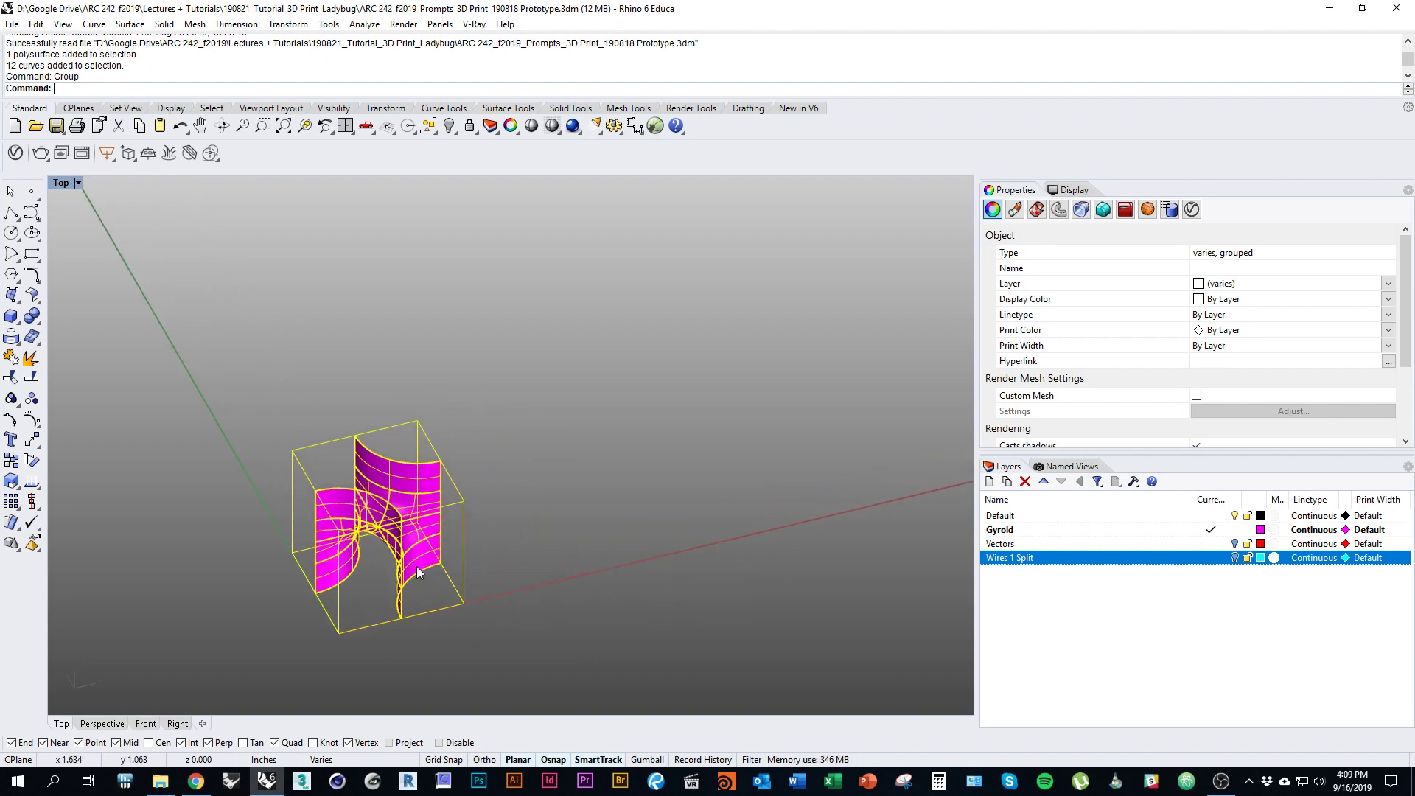
pyautogui.write('Copy')
pyautogui.press('Return')
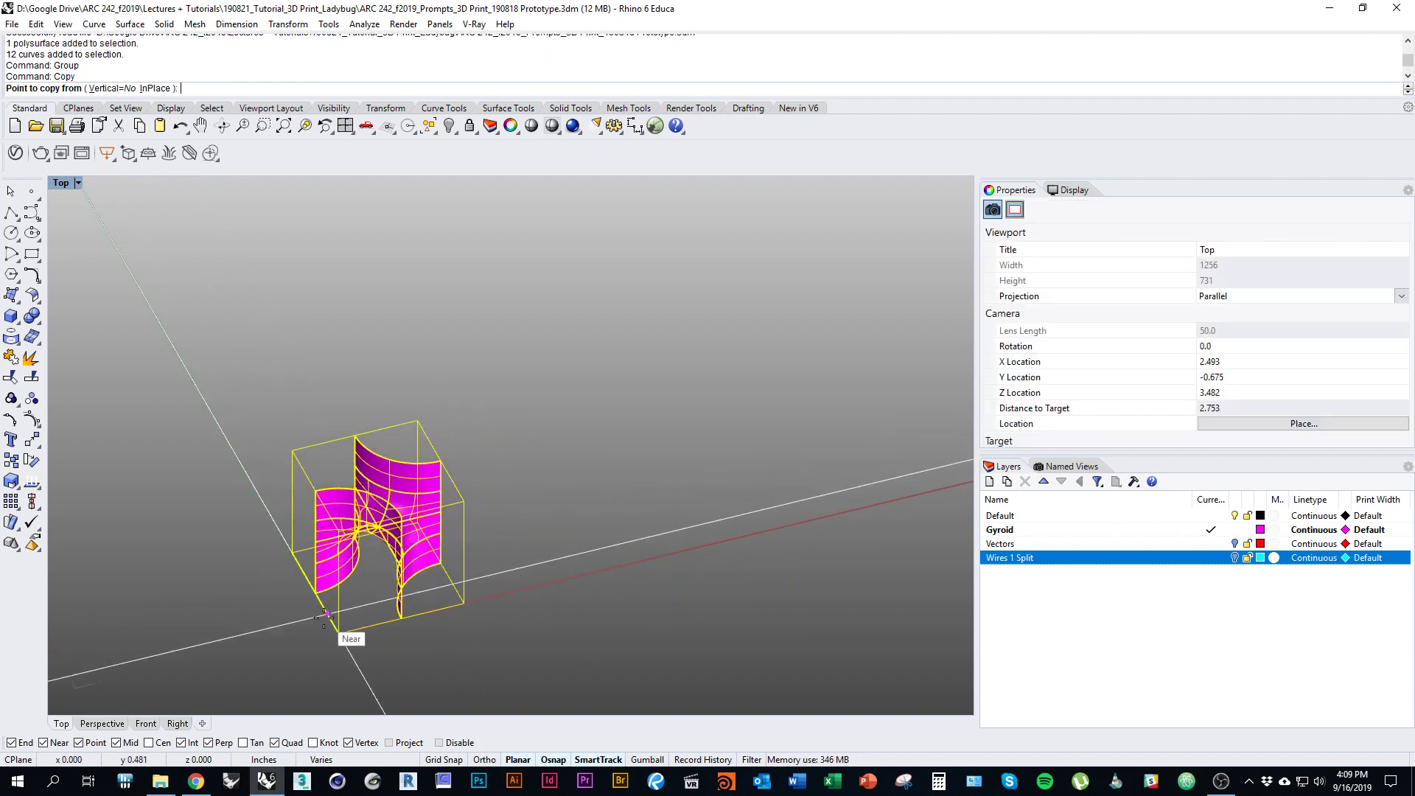
pyautogui.click(463, 603)
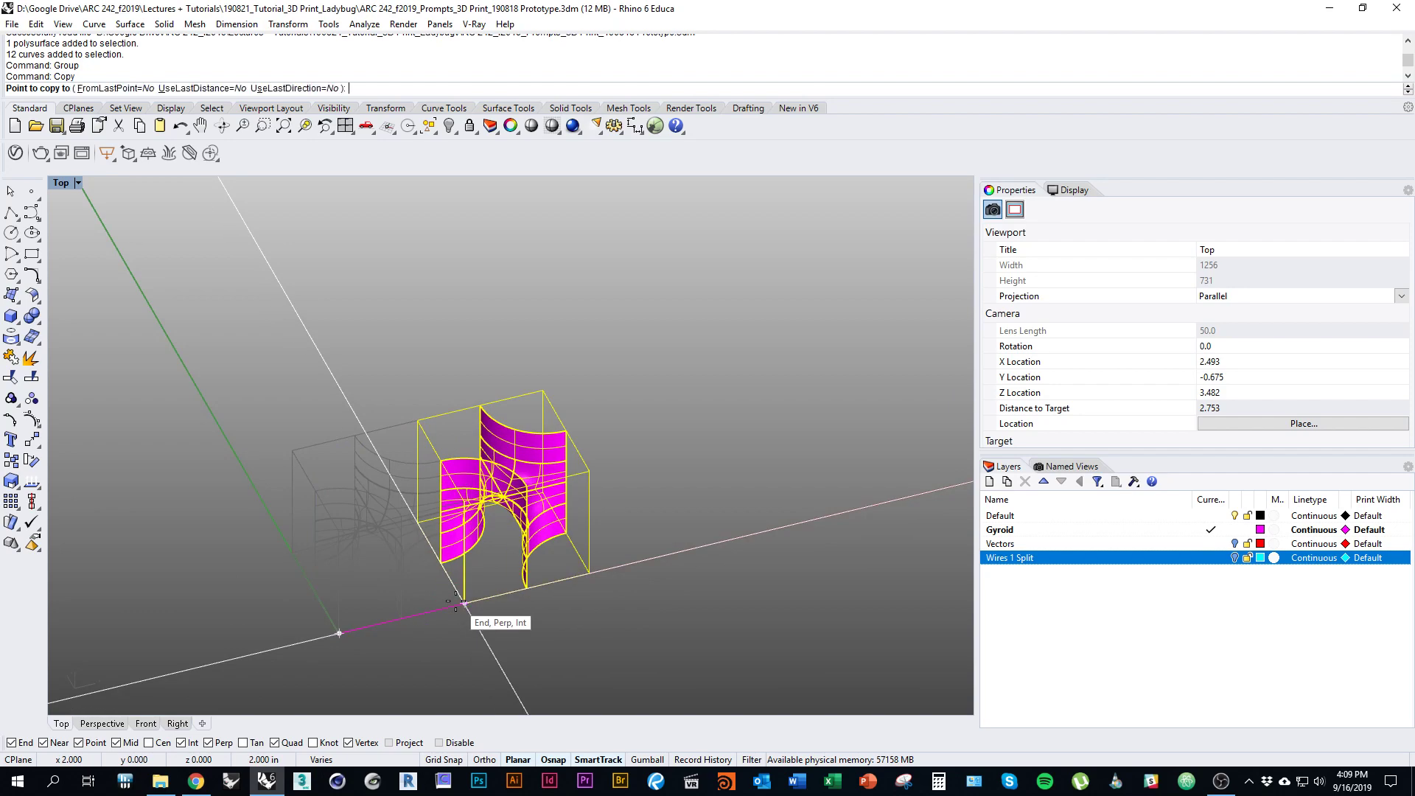
pyautogui.press('Return')
# Step: Copy the second gyroid unit 2 inches straight up so the new unit stacks on top of it
pyautogui.moveTo(521, 544); pyautogui.dragTo(489, 565, button='right')
pyautogui.click(488, 565)
pyautogui.moveTo(538, 638); pyautogui.dragTo(445, 623, button='right')
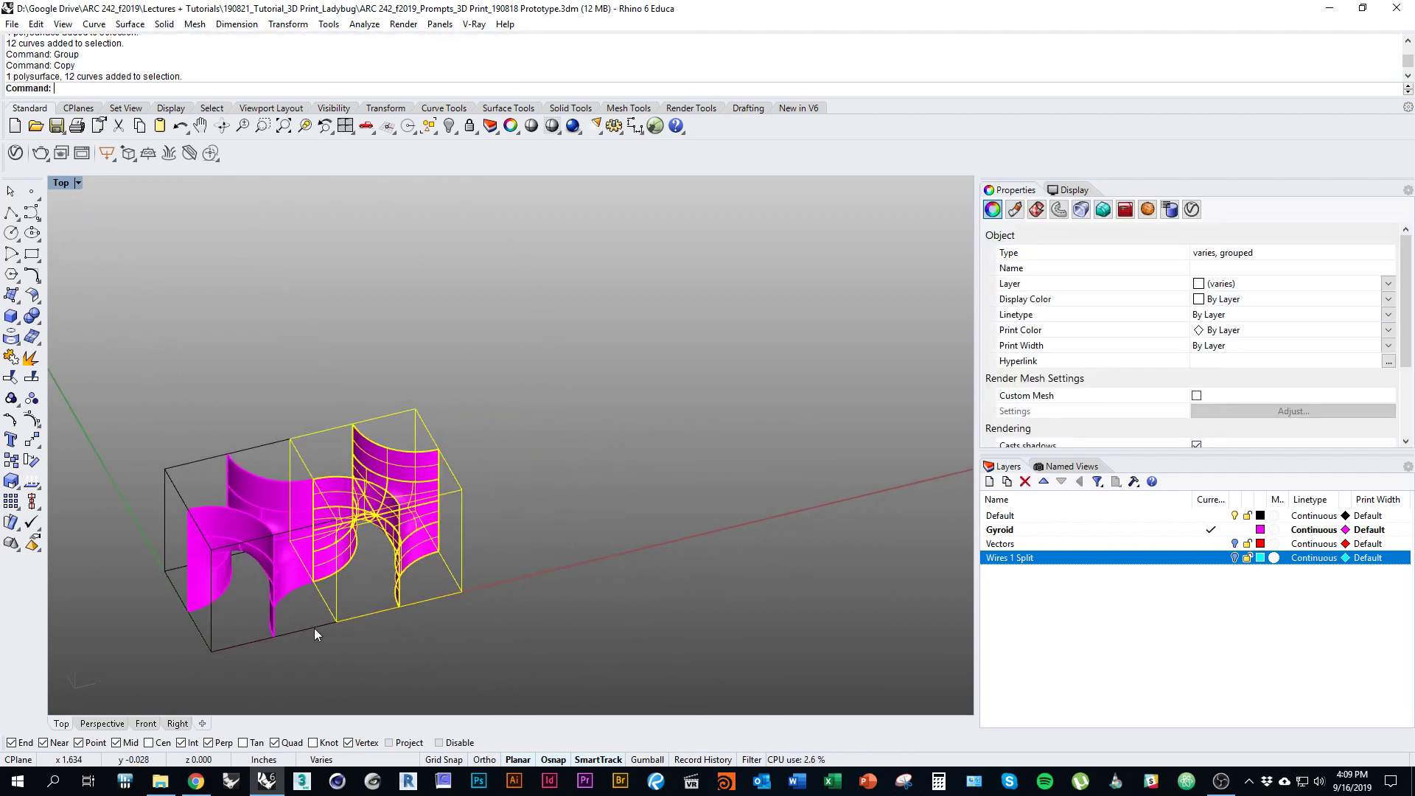
pyautogui.moveTo(314, 628); pyautogui.dragTo(370, 628, button='right')
pyautogui.rightClick(523, 619)
pyautogui.click(517, 580)
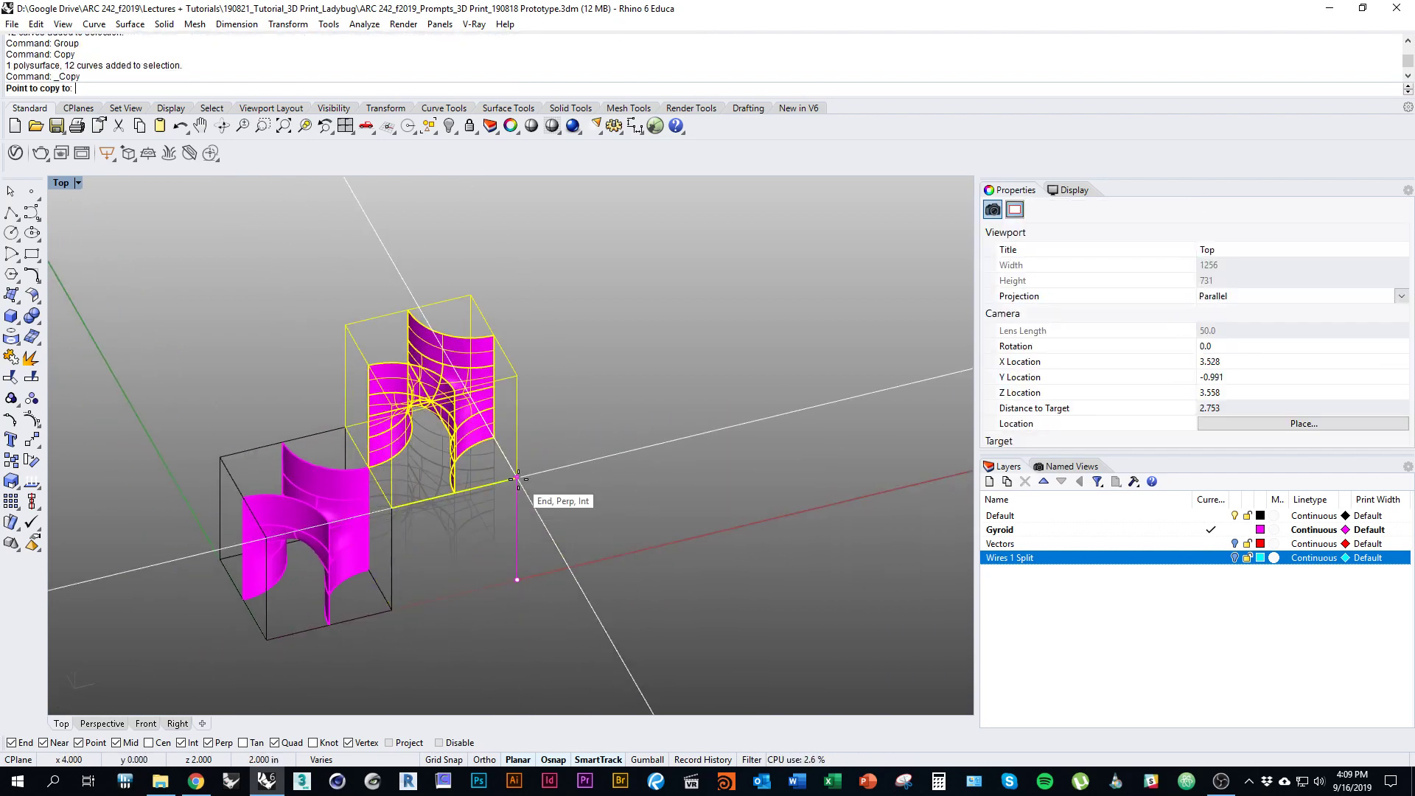
pyautogui.click(516, 477)
pyautogui.rightClick(547, 595)
# Step: Delete the two copied gyroid units, keeping only the original
pyautogui.keyDown('ctrl'); pyautogui.moveTo(547, 639); pyautogui.dragTo(552, 596, button='right'); pyautogui.keyUp('ctrl')
pyautogui.click(609, 549)
pyautogui.keyDown('ctrl'); pyautogui.keyDown('shift'); pyautogui.moveTo(609, 549); pyautogui.dragTo(639, 551, button='right'); pyautogui.keyUp('shift'); pyautogui.keyUp('ctrl')
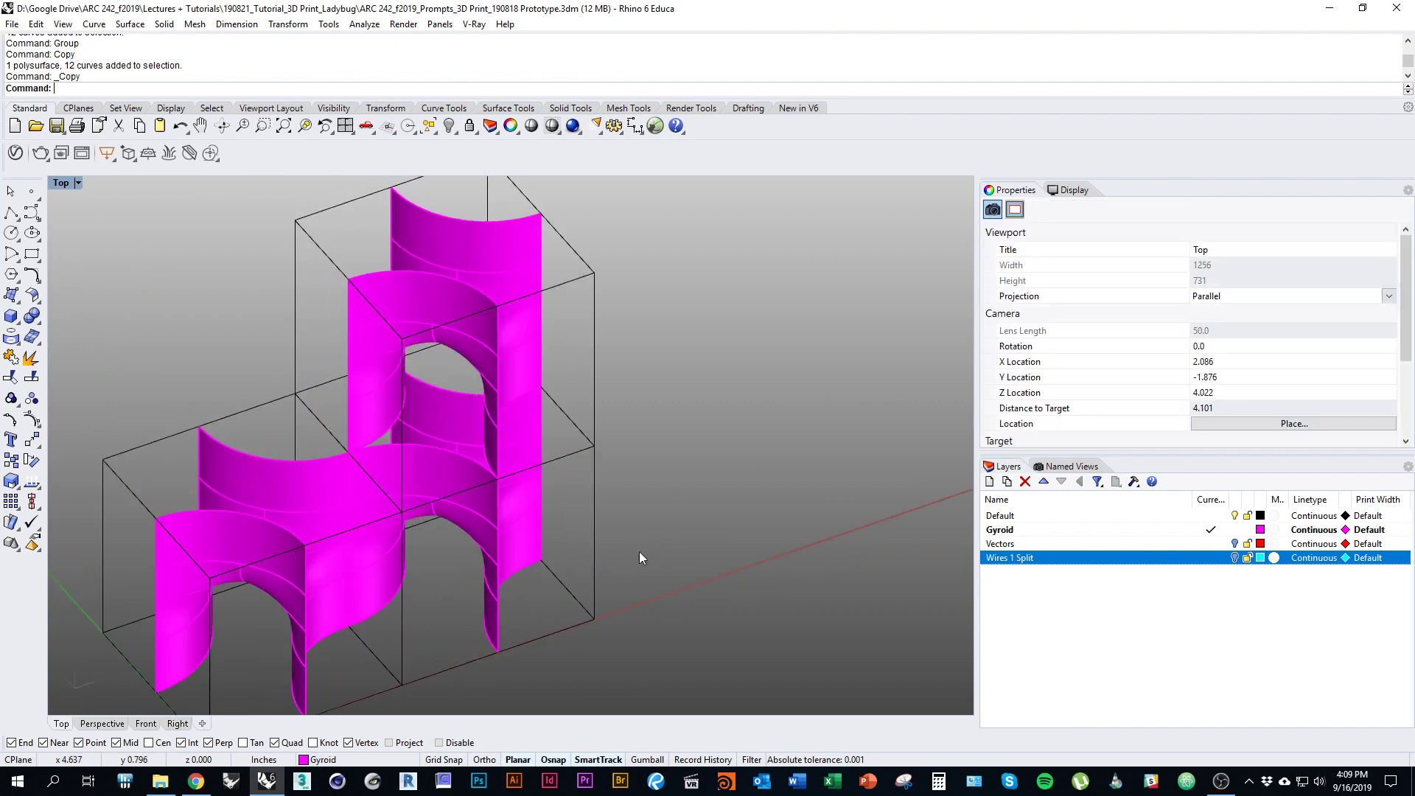
pyautogui.click(479, 362)
pyautogui.write('d')
pyautogui.press('Return')
pyautogui.moveTo(586, 431); pyautogui.dragTo(567, 518, button='right')
pyautogui.keyDown('ctrl'); pyautogui.moveTo(568, 517); pyautogui.dragTo(597, 407, button='right'); pyautogui.keyUp('ctrl')
pyautogui.scroll(-6, 597, 413)
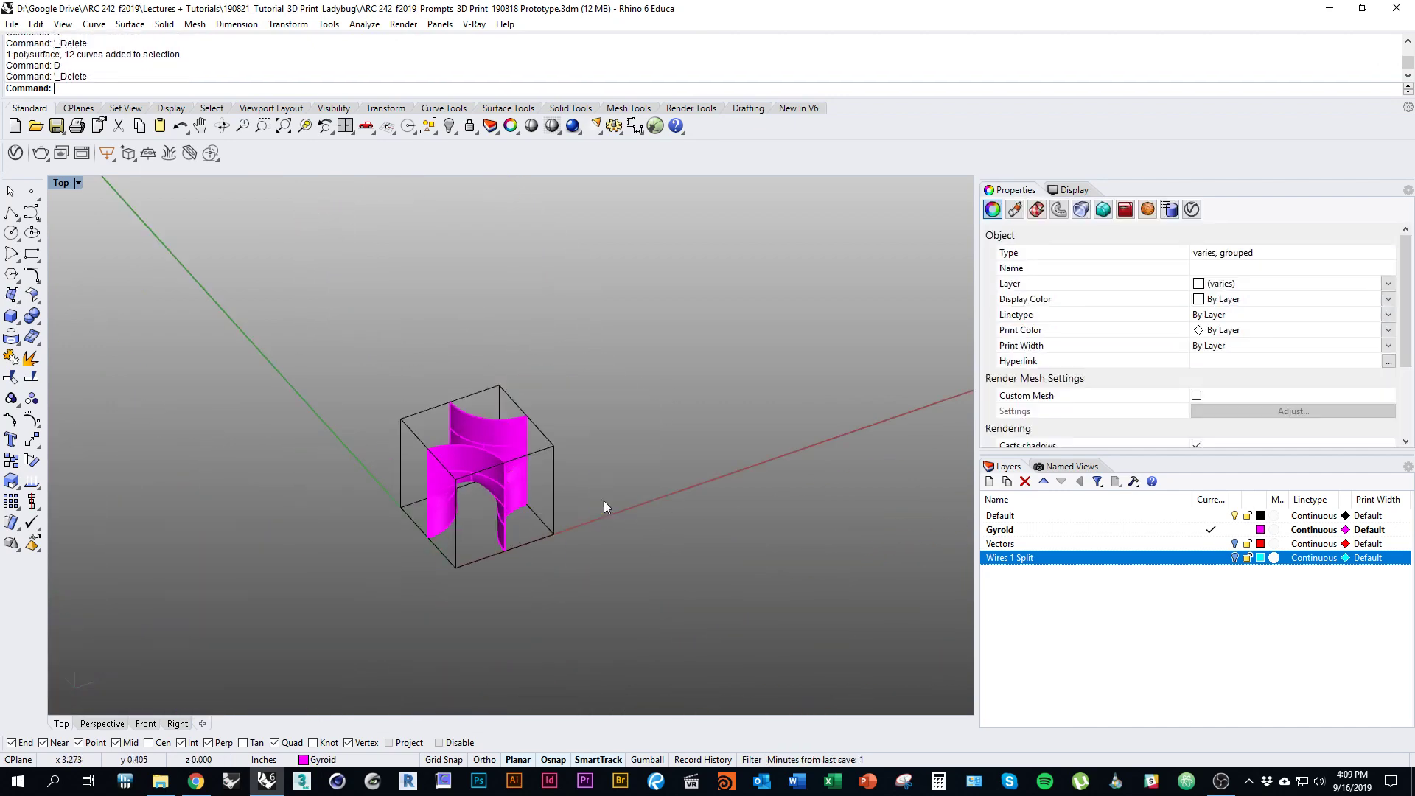
# Step: Rotate a copy of the gyroid unit 180° about the midpoint of its base edge at X = 2, with Copy=Yes
pyautogui.click(508, 483)
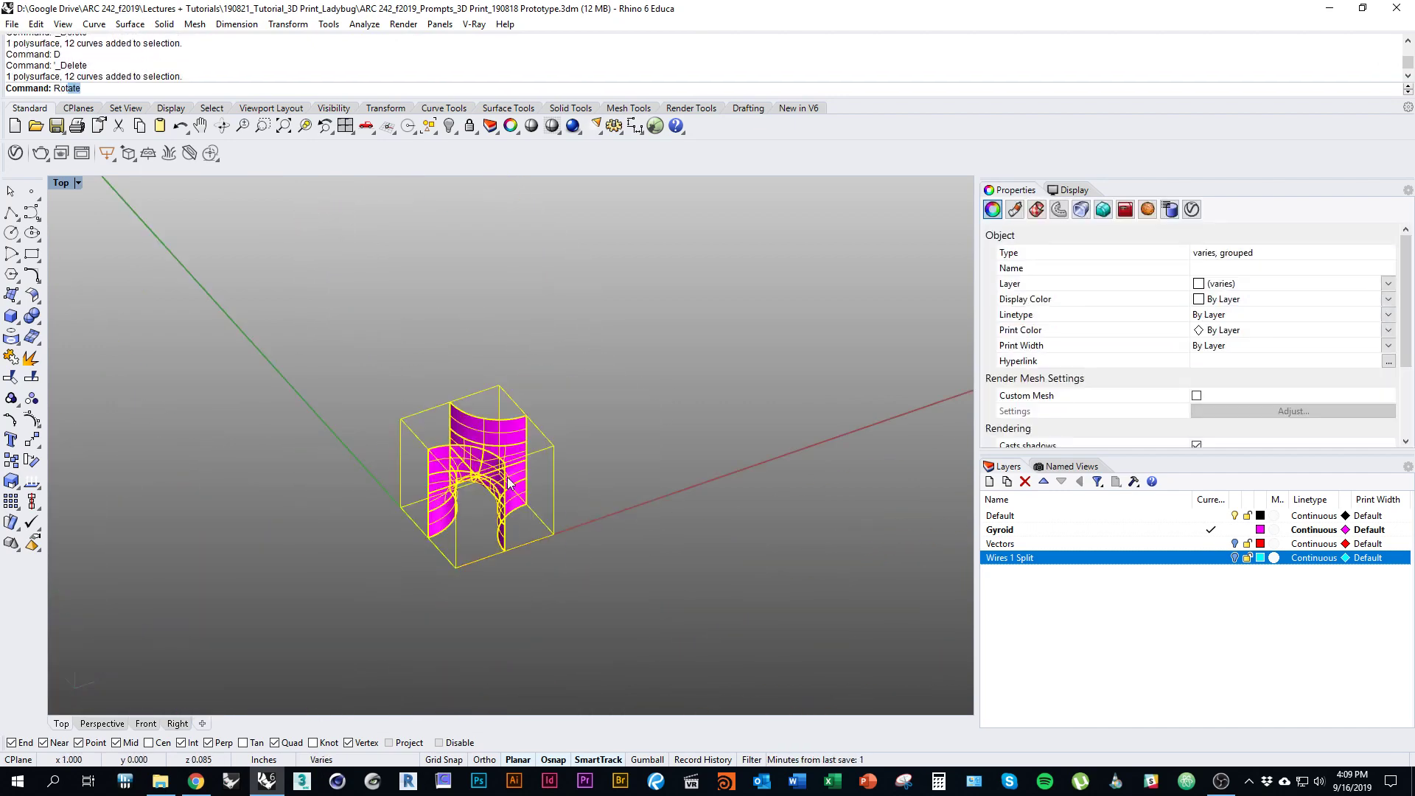
pyautogui.write('Rot')
pyautogui.press('Return')
pyautogui.click(103, 87)
pyautogui.keyDown('ctrl'); pyautogui.keyDown('shift'); pyautogui.moveTo(415, 278); pyautogui.dragTo(448, 296, button='right'); pyautogui.keyUp('shift'); pyautogui.keyUp('ctrl')
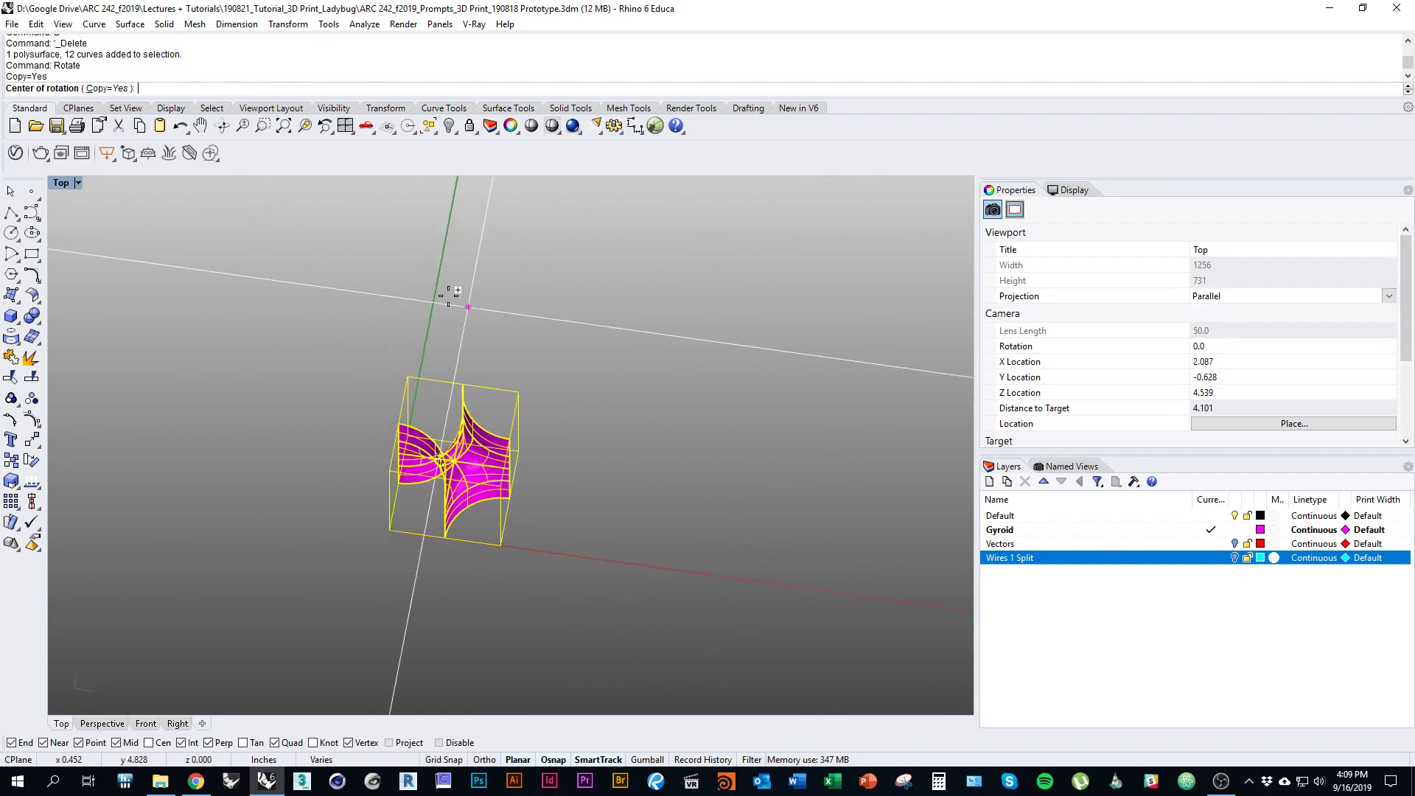
pyautogui.scroll(5, 569, 560)
pyautogui.keyDown('ctrl'); pyautogui.keyDown('shift'); pyautogui.moveTo(562, 505); pyautogui.dragTo(496, 451, button='right'); pyautogui.keyUp('shift'); pyautogui.keyUp('ctrl')
pyautogui.click(485, 462)
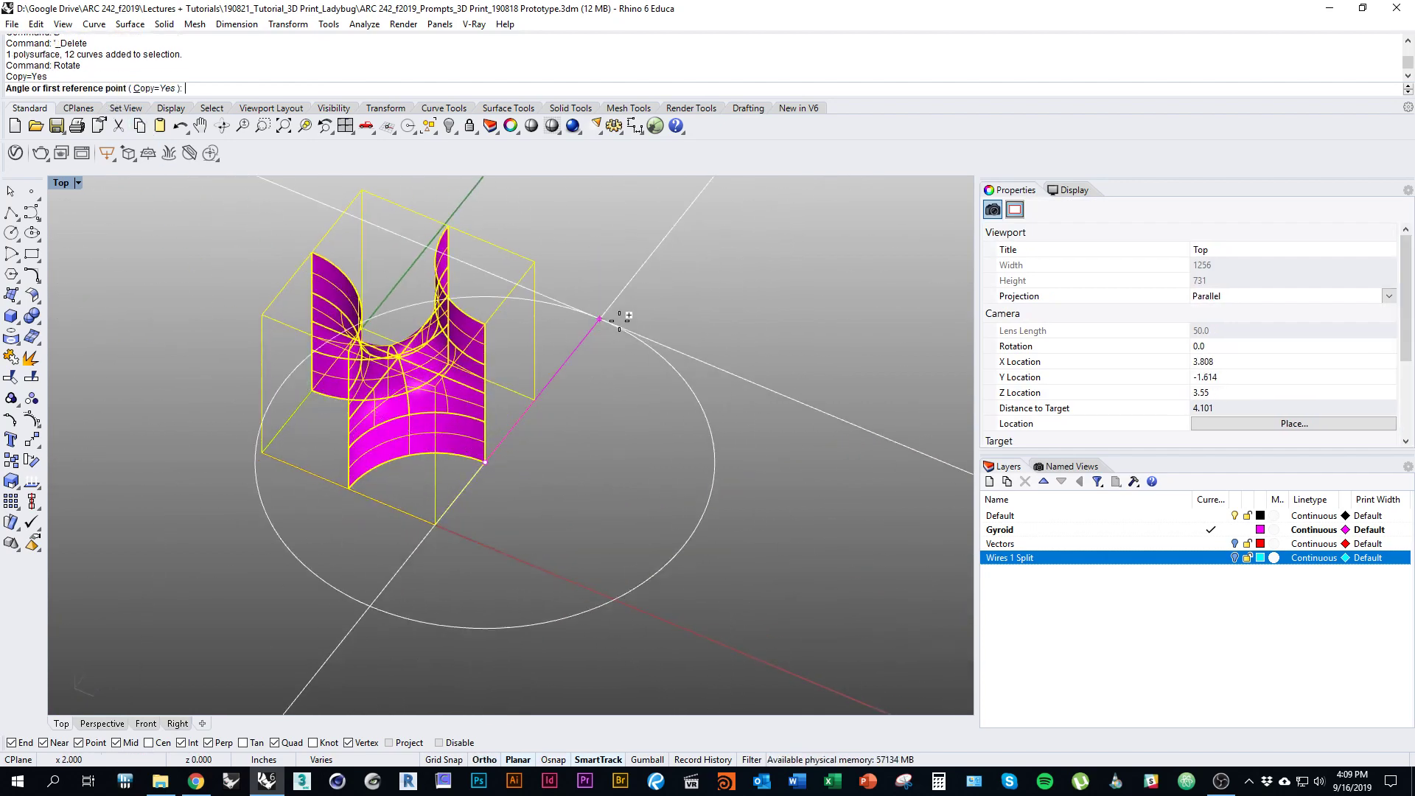
pyautogui.keyDown('shift'); pyautogui.click(619, 321); pyautogui.keyUp('shift')
pyautogui.keyDown('shift'); pyautogui.click(405, 619); pyautogui.keyUp('shift')
pyautogui.press('Return')
pyautogui.click(429, 650)
pyautogui.keyDown('ctrl'); pyautogui.keyDown('shift'); pyautogui.moveTo(429, 650); pyautogui.dragTo(588, 479, button='right'); pyautogui.keyUp('shift'); pyautogui.keyUp('ctrl')
# Step: Use Rotate3D with Copy=Yes to turn a copy of the second unit 180° about a horizontal axis through the midpoint of its top side edge
pyautogui.click(588, 479)
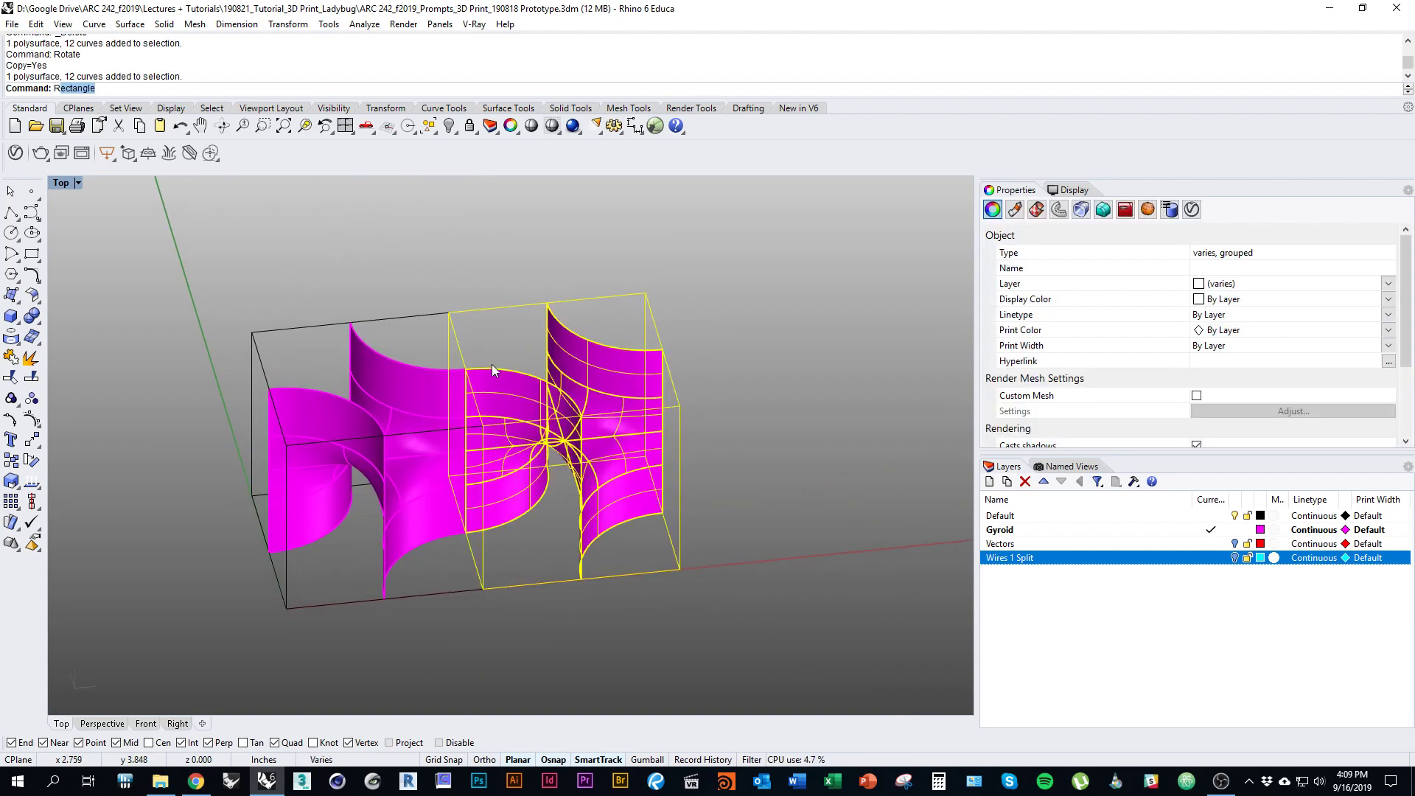
pyautogui.write('Rotate3D')
pyautogui.press('Return')
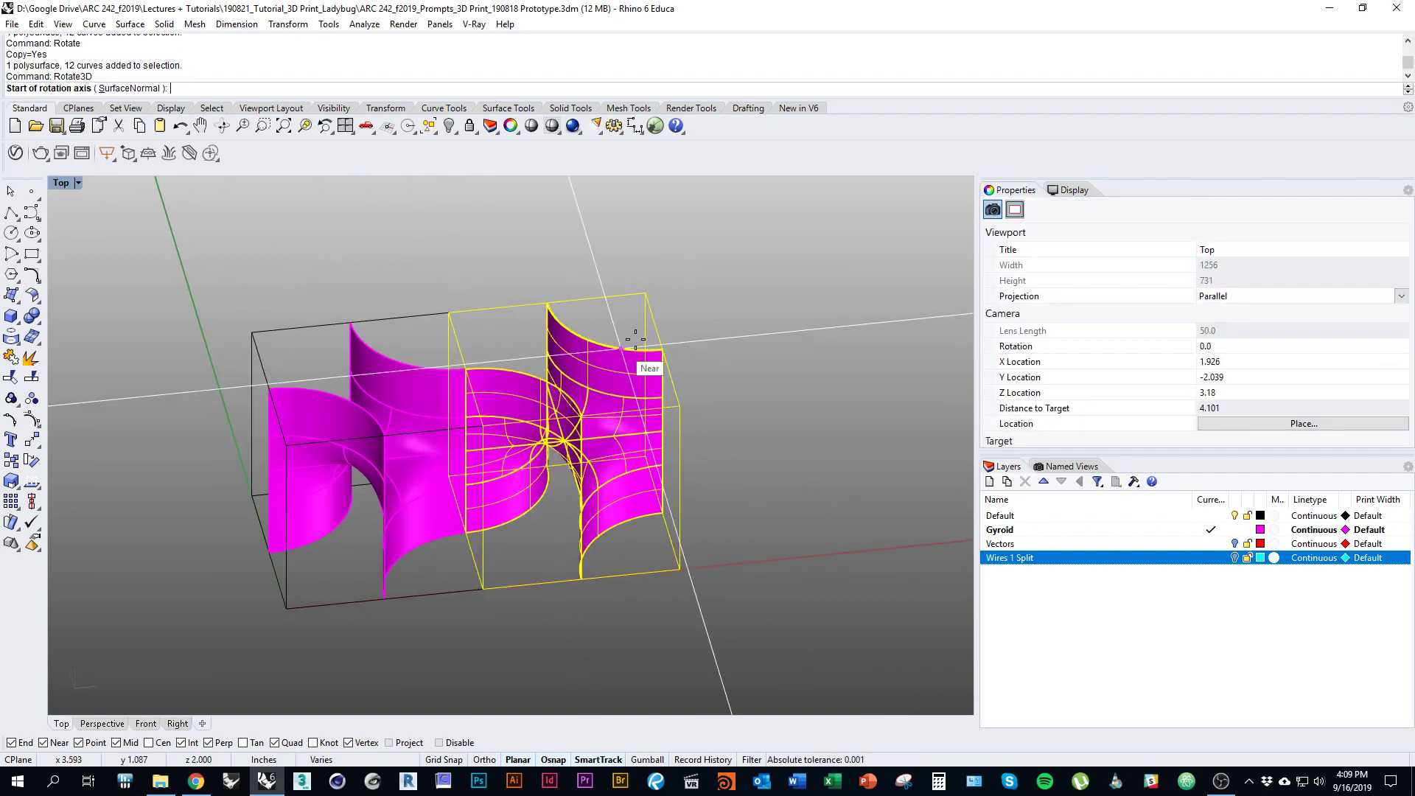
pyautogui.moveTo(635, 338); pyautogui.dragTo(601, 398, button='right')
pyautogui.click(629, 410)
pyautogui.keyDown('shift'); pyautogui.click(823, 392); pyautogui.keyUp('shift')
pyautogui.keyDown('ctrl'); pyautogui.keyDown('shift'); pyautogui.moveTo(712, 468); pyautogui.dragTo(859, 435, button='right'); pyautogui.keyUp('shift'); pyautogui.keyUp('ctrl')
pyautogui.click(739, 373)
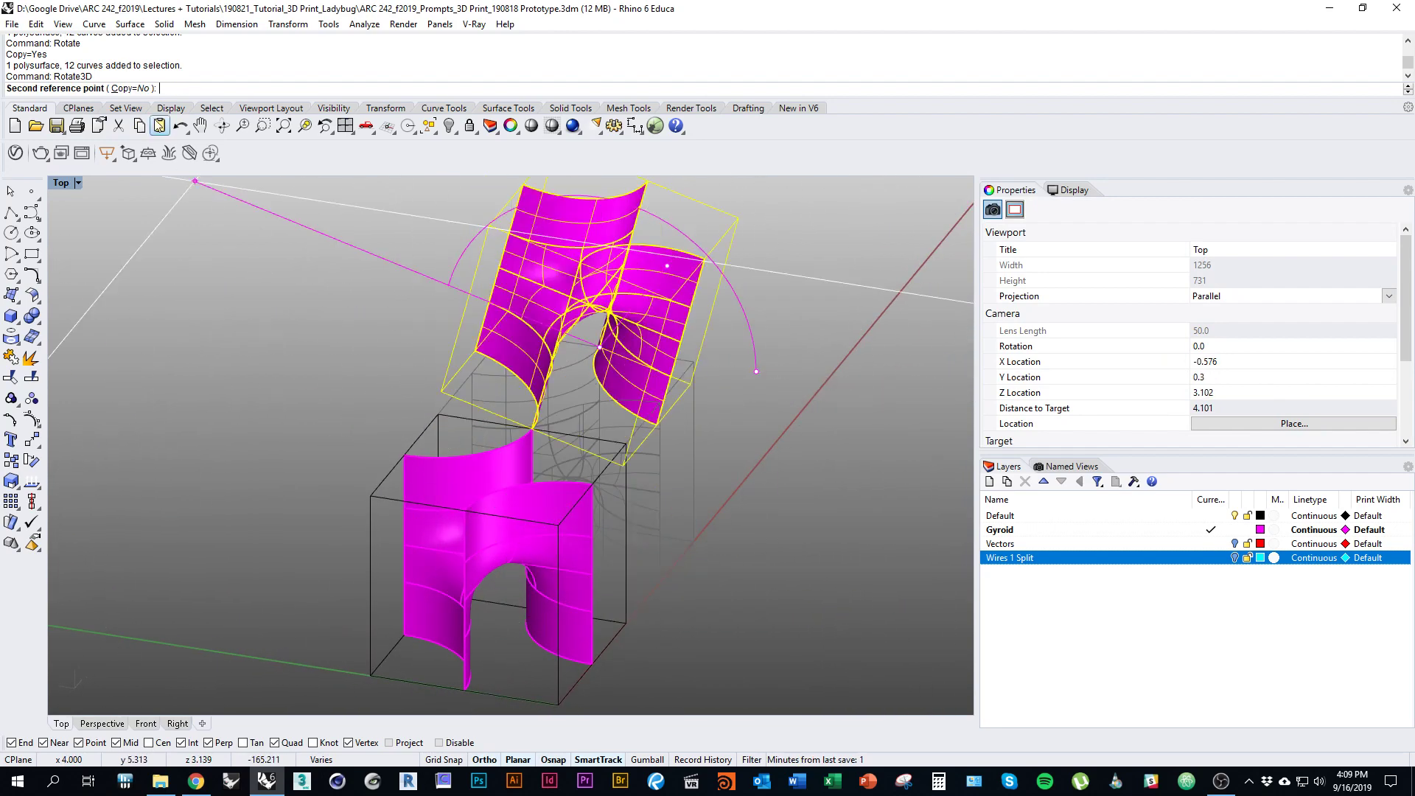
pyautogui.click(146, 87)
pyautogui.click(323, 304)
pyautogui.press('Escape')
# Step: Delete the upper unit created by the 3D rotation
pyautogui.keyDown('ctrl'); pyautogui.keyDown('shift'); pyautogui.moveTo(442, 435); pyautogui.dragTo(498, 468, button='right'); pyautogui.keyUp('shift'); pyautogui.keyUp('ctrl')
pyautogui.click(449, 354)
pyautogui.write('d')
pyautogui.press('Return')
# Step: Mirror a copy of the original unit upward with the 3Point option, using the horizontal plane through its cube's top face
pyautogui.click(403, 542)
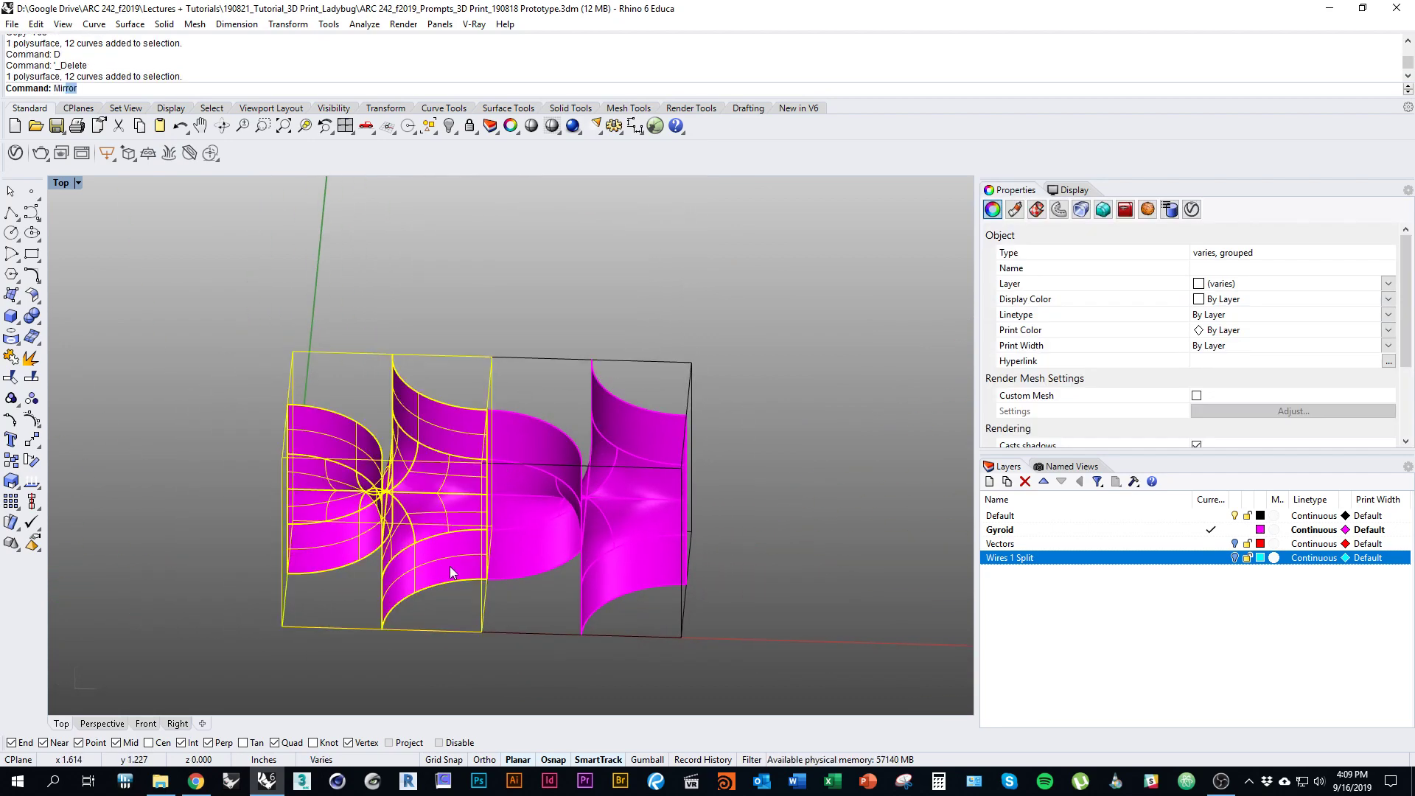
pyautogui.write('Mir')
pyautogui.press('Return')
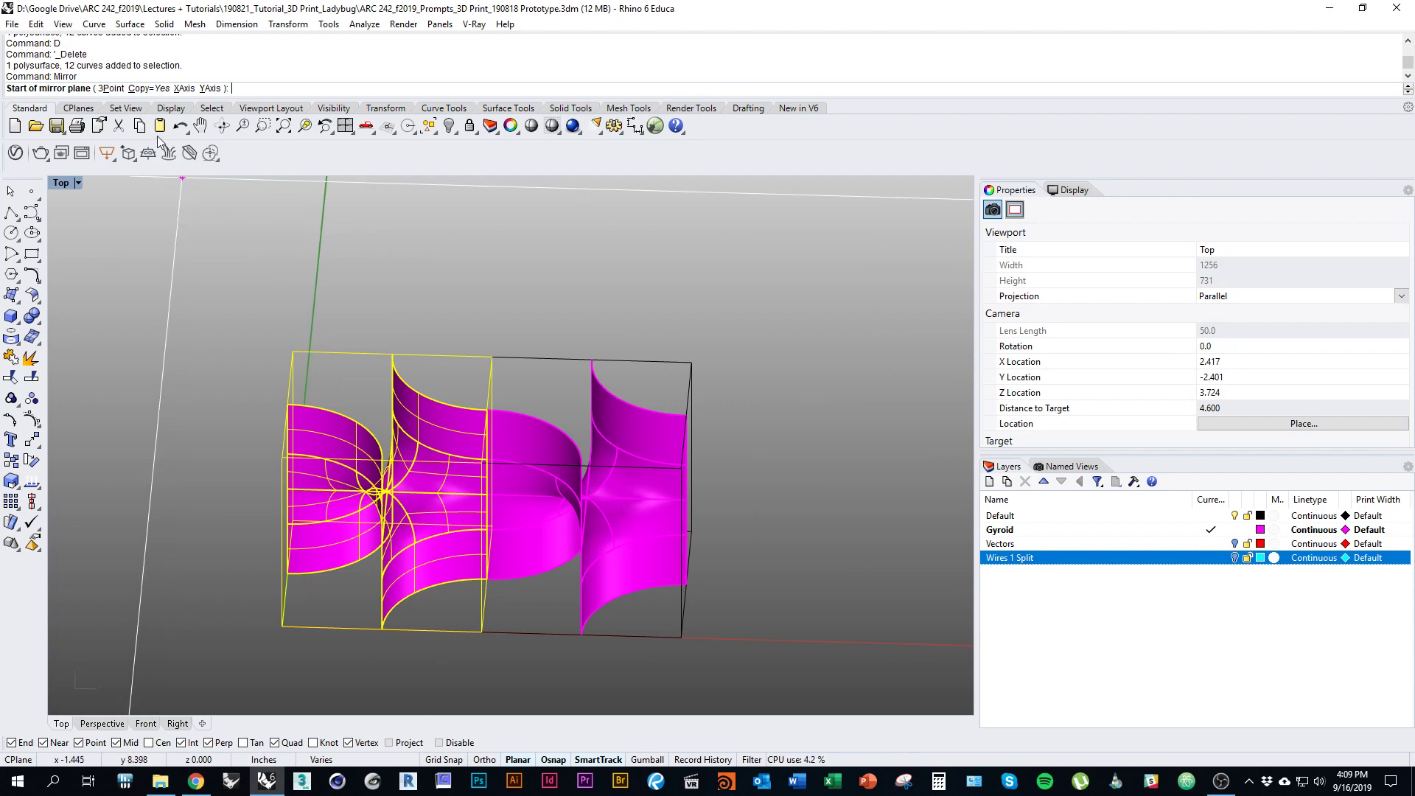
pyautogui.click(120, 92)
pyautogui.moveTo(403, 351); pyautogui.dragTo(374, 356, button='right')
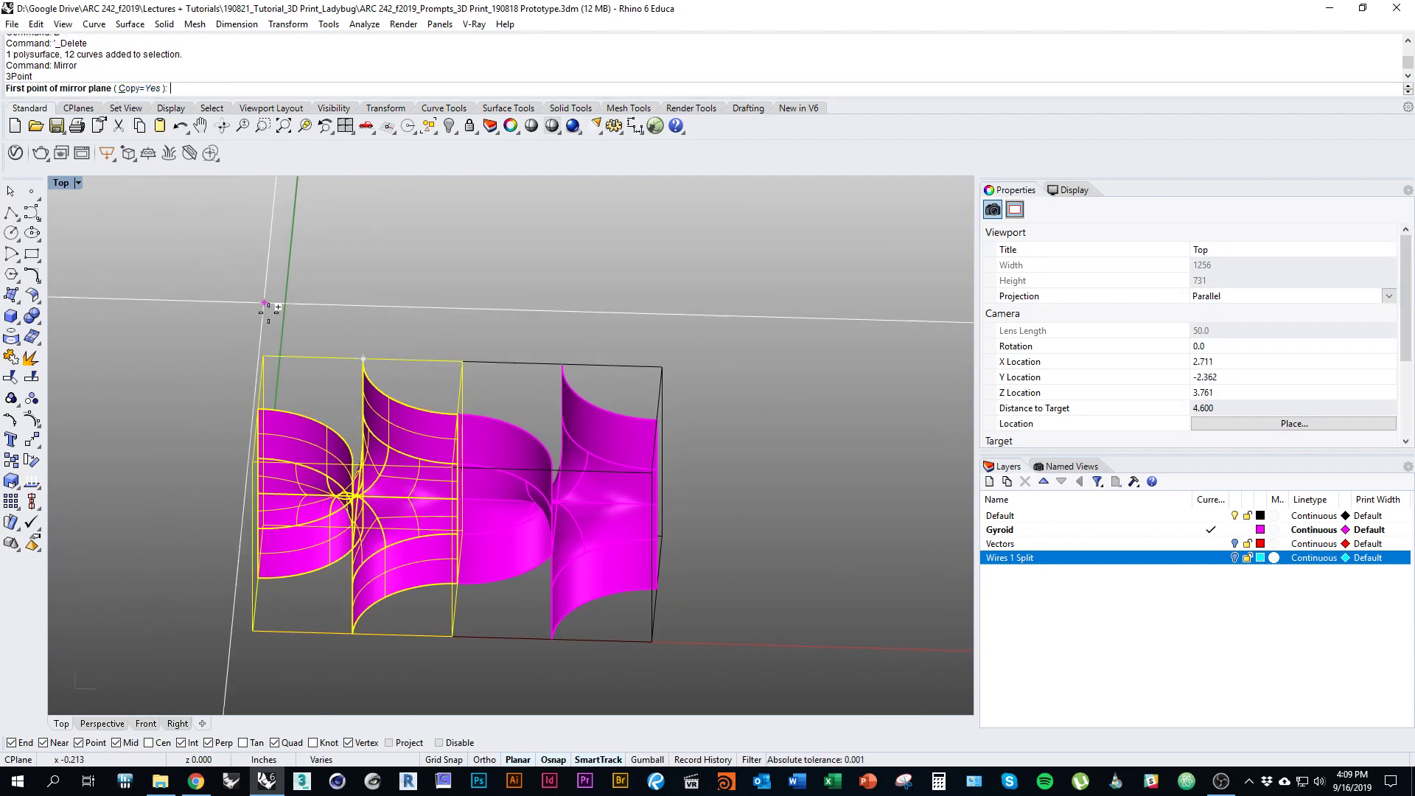
pyautogui.click(264, 356)
pyautogui.click(432, 361)
pyautogui.keyDown('ctrl'); pyautogui.keyDown('shift'); pyautogui.moveTo(442, 479); pyautogui.dragTo(726, 398, button='right'); pyautogui.keyUp('shift'); pyautogui.keyUp('ctrl')
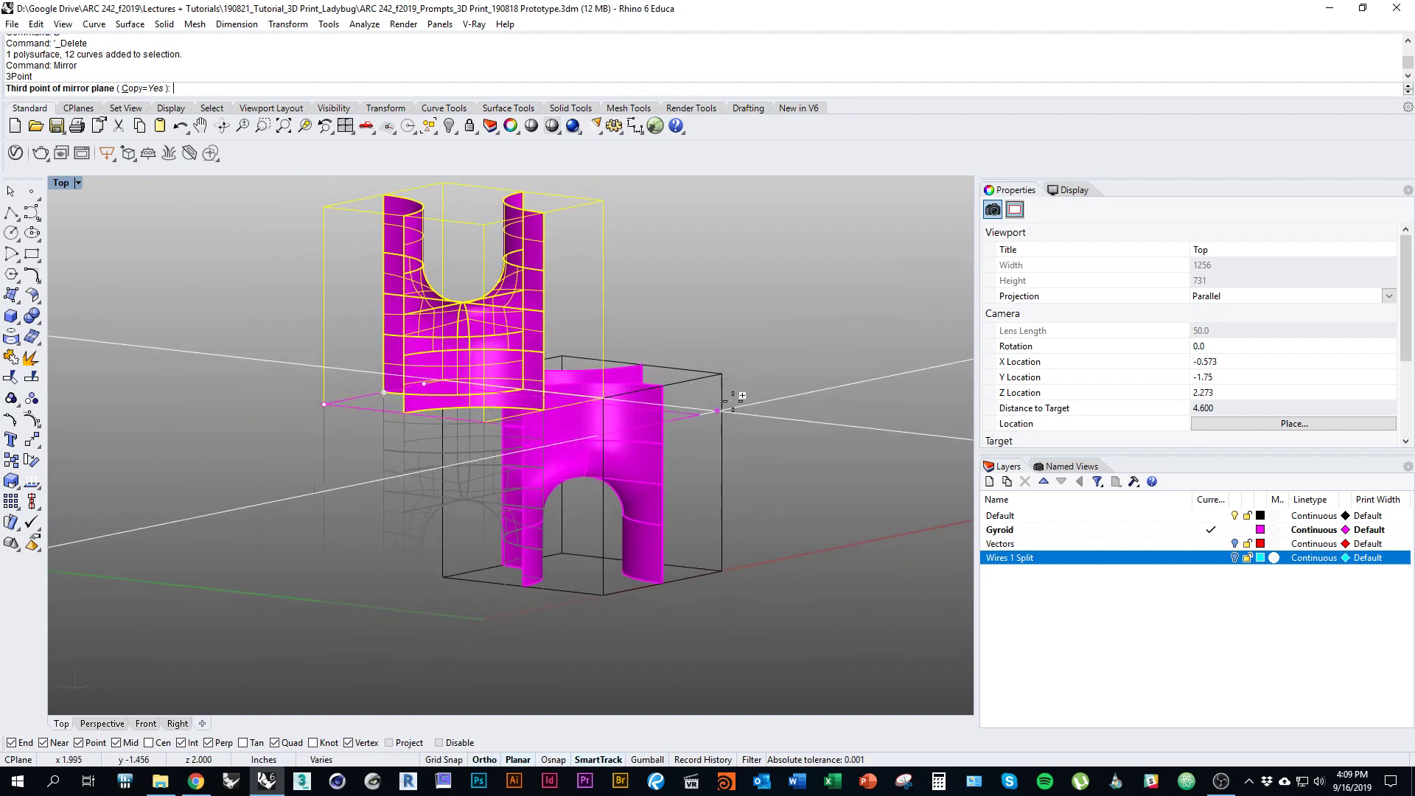
pyautogui.click(740, 404)
pyautogui.click(771, 503)
# Step: Copy the lower original unit diagonally up onto the top of the neighbouring second unit
pyautogui.keyDown('ctrl'); pyautogui.keyDown('shift'); pyautogui.moveTo(772, 502); pyautogui.dragTo(471, 440, button='right'); pyautogui.keyUp('shift'); pyautogui.keyUp('ctrl')
pyautogui.click(472, 519)
pyautogui.scroll(2, 482, 510)
pyautogui.click(256, 506)
pyautogui.write('c')
pyautogui.press('Return')
pyautogui.click(72, 586)
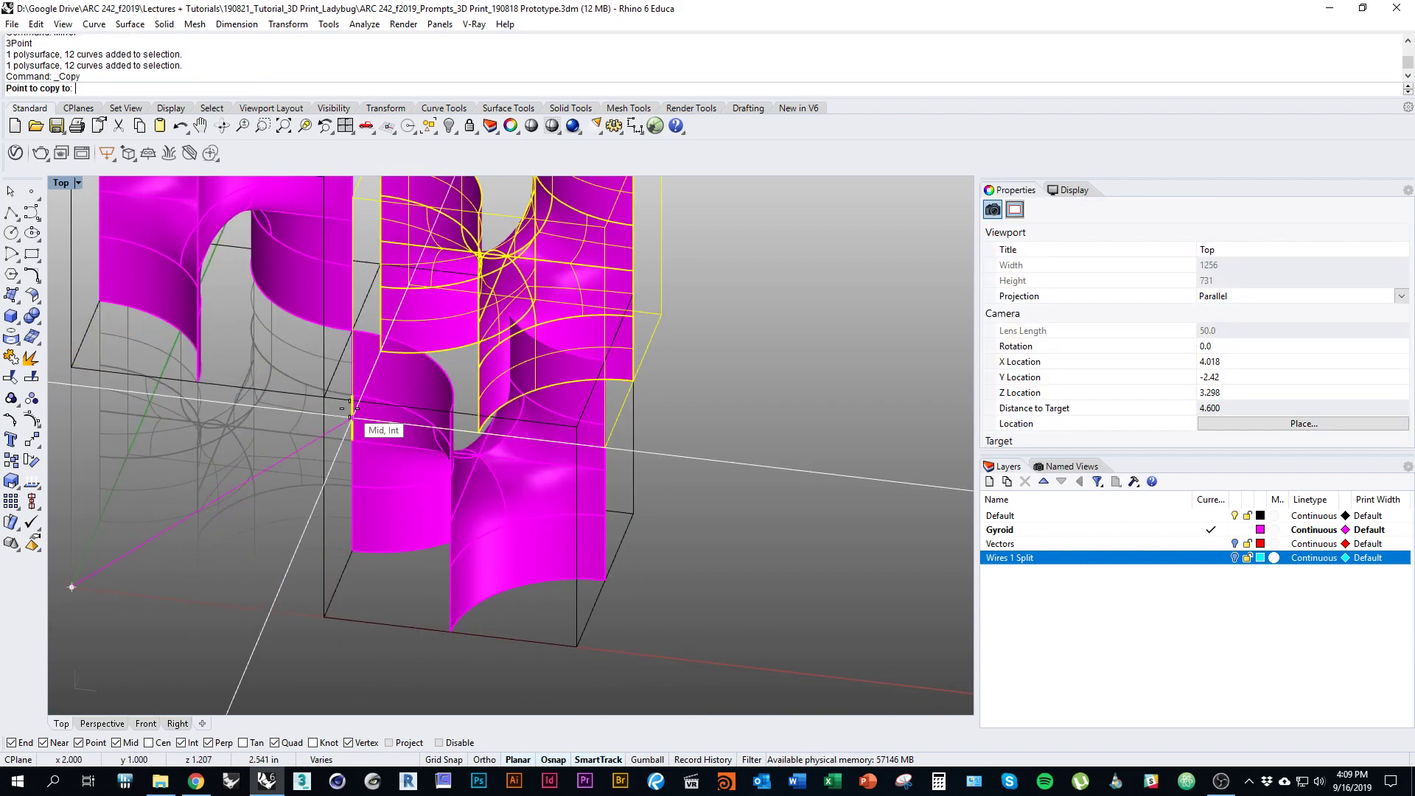
pyautogui.click(353, 440)
pyautogui.rightClick(484, 516)
# Step: Inspect the placement of the stacked units and undo the last copy
pyautogui.moveTo(483, 516); pyautogui.dragTo(457, 553, button='right')
pyautogui.scroll(-3, 457, 553)
pyautogui.keyDown('ctrl'); pyautogui.keyDown('shift'); pyautogui.moveTo(457, 554); pyautogui.dragTo(554, 563, button='right'); pyautogui.keyUp('shift'); pyautogui.keyUp('ctrl')
pyautogui.press('Escape')
pyautogui.scroll(-5, 442, 570)
pyautogui.keyDown('ctrl'); pyautogui.keyDown('shift'); pyautogui.moveTo(464, 576); pyautogui.dragTo(330, 654, button='right'); pyautogui.keyUp('shift'); pyautogui.keyUp('ctrl')
pyautogui.hotkey('ctrl', 'z')
# Step: Copy the original unit again from its base corner to the second unit's top corner, completing a two-by-two block
pyautogui.scroll(3, 315, 613)
pyautogui.click(364, 564)
pyautogui.keyDown('ctrl'); pyautogui.keyDown('shift'); pyautogui.moveTo(364, 565); pyautogui.dragTo(253, 579, button='right'); pyautogui.keyUp('shift'); pyautogui.keyUp('ctrl')
pyautogui.rightClick(254, 580)
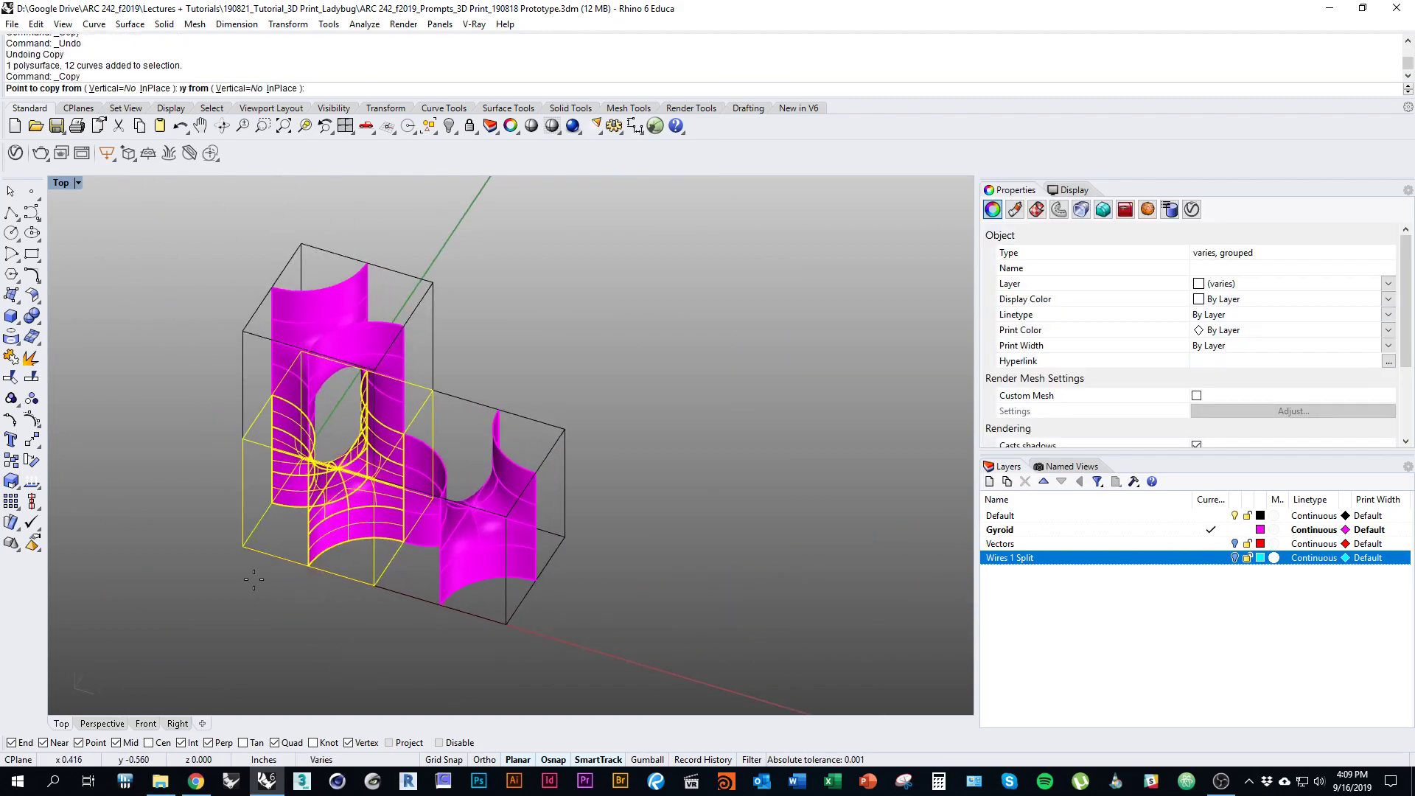
pyautogui.click(242, 547)
pyautogui.scroll(7, 417, 498)
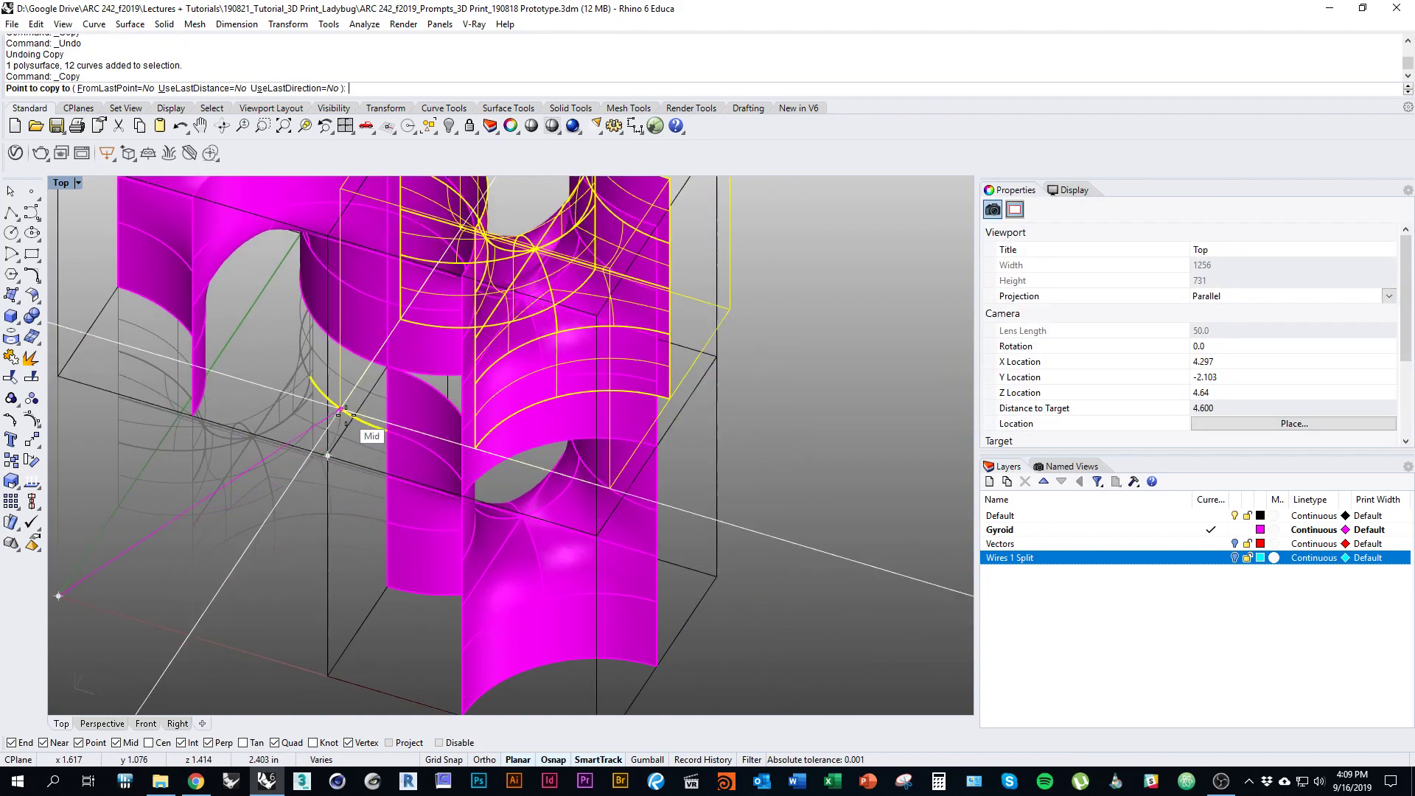
pyautogui.scroll(-9, 340, 410)
pyautogui.rightClick(376, 571)
pyautogui.click(376, 571)
pyautogui.keyDown('ctrl'); pyautogui.keyDown('shift'); pyautogui.moveTo(376, 570); pyautogui.dragTo(479, 438, button='right'); pyautogui.keyUp('shift'); pyautogui.keyUp('ctrl')
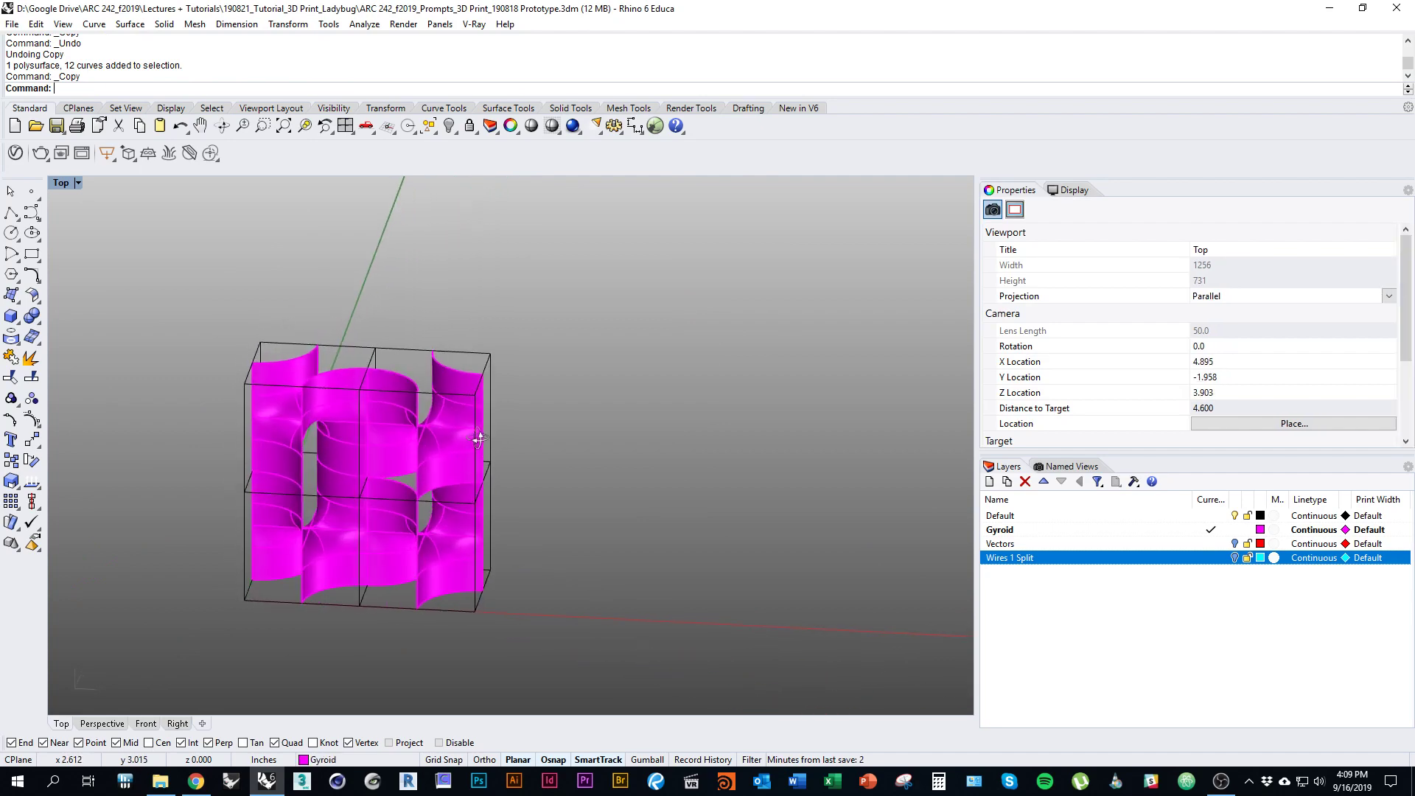
# Step: Delete the three additional gyroid units one by one, leaving only the original at the origin
pyautogui.click(414, 475)
pyautogui.write('d')
pyautogui.press('Return')
pyautogui.click(346, 465)
pyautogui.write('d')
pyautogui.press('Return')
pyautogui.moveTo(440, 541); pyautogui.dragTo(442, 607, button='right')
pyautogui.click(476, 622)
pyautogui.write('d')
pyautogui.press('Return')
# Step: Use Rotate3D to turn a copy of the unit 90° about its base edge parallel to the X axis at Y = 2, and delete the original
pyautogui.click(401, 544)
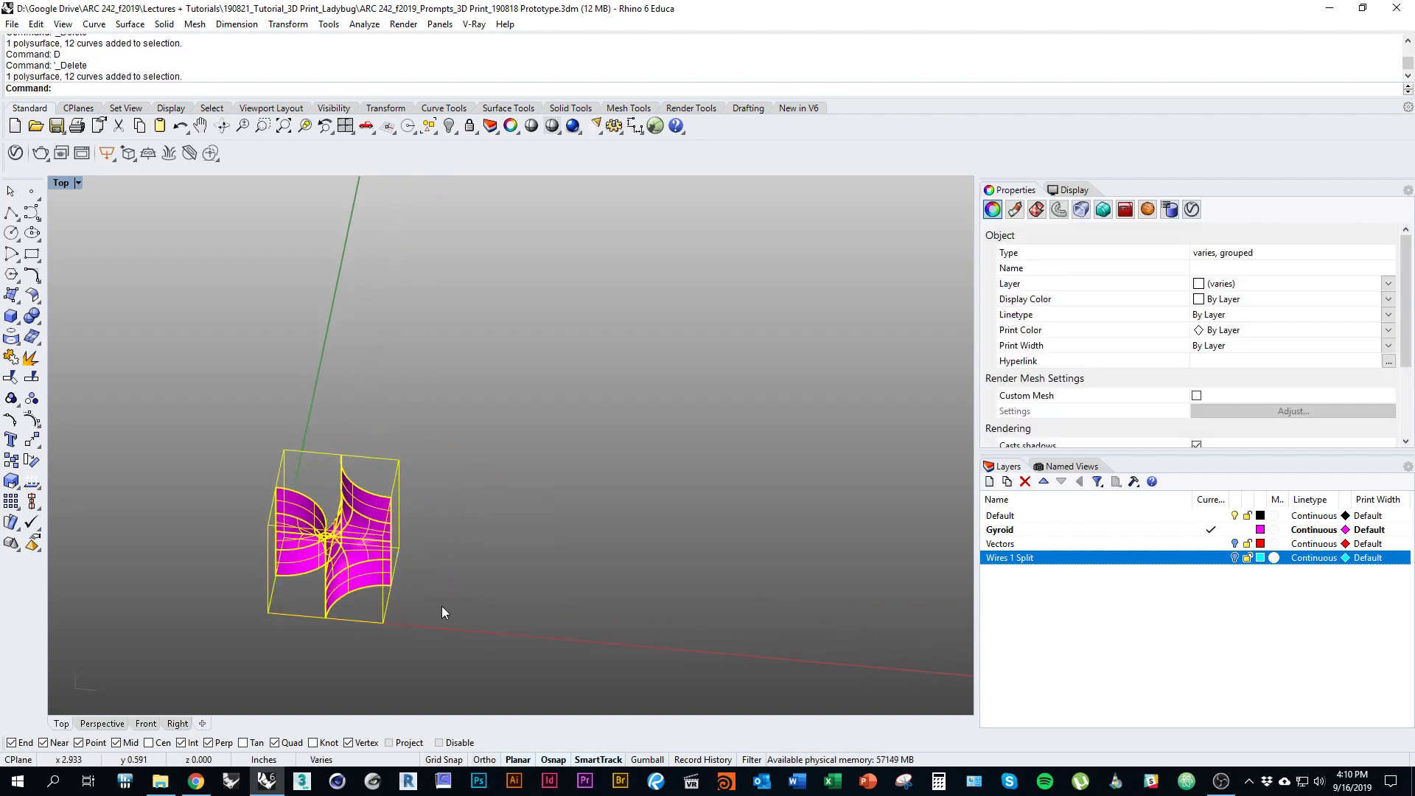
pyautogui.press('Return')
pyautogui.click(399, 548)
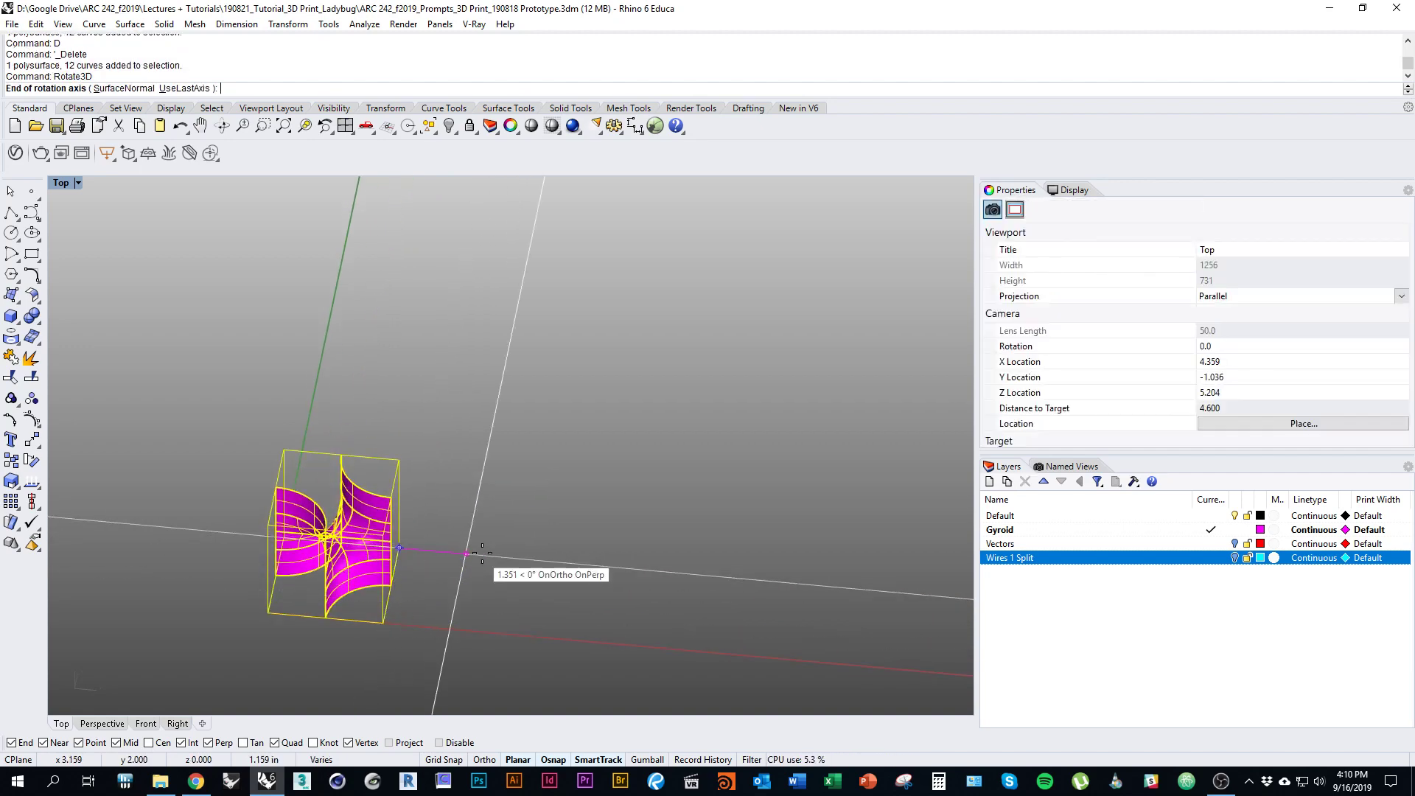
pyautogui.keyDown('shift'); pyautogui.click(556, 562); pyautogui.keyUp('shift')
pyautogui.keyDown('ctrl'); pyautogui.keyDown('shift'); pyautogui.moveTo(511, 374); pyautogui.dragTo(435, 340, button='right'); pyautogui.keyUp('shift'); pyautogui.keyUp('ctrl')
pyautogui.keyDown('shift'); pyautogui.click(414, 410); pyautogui.keyUp('shift')
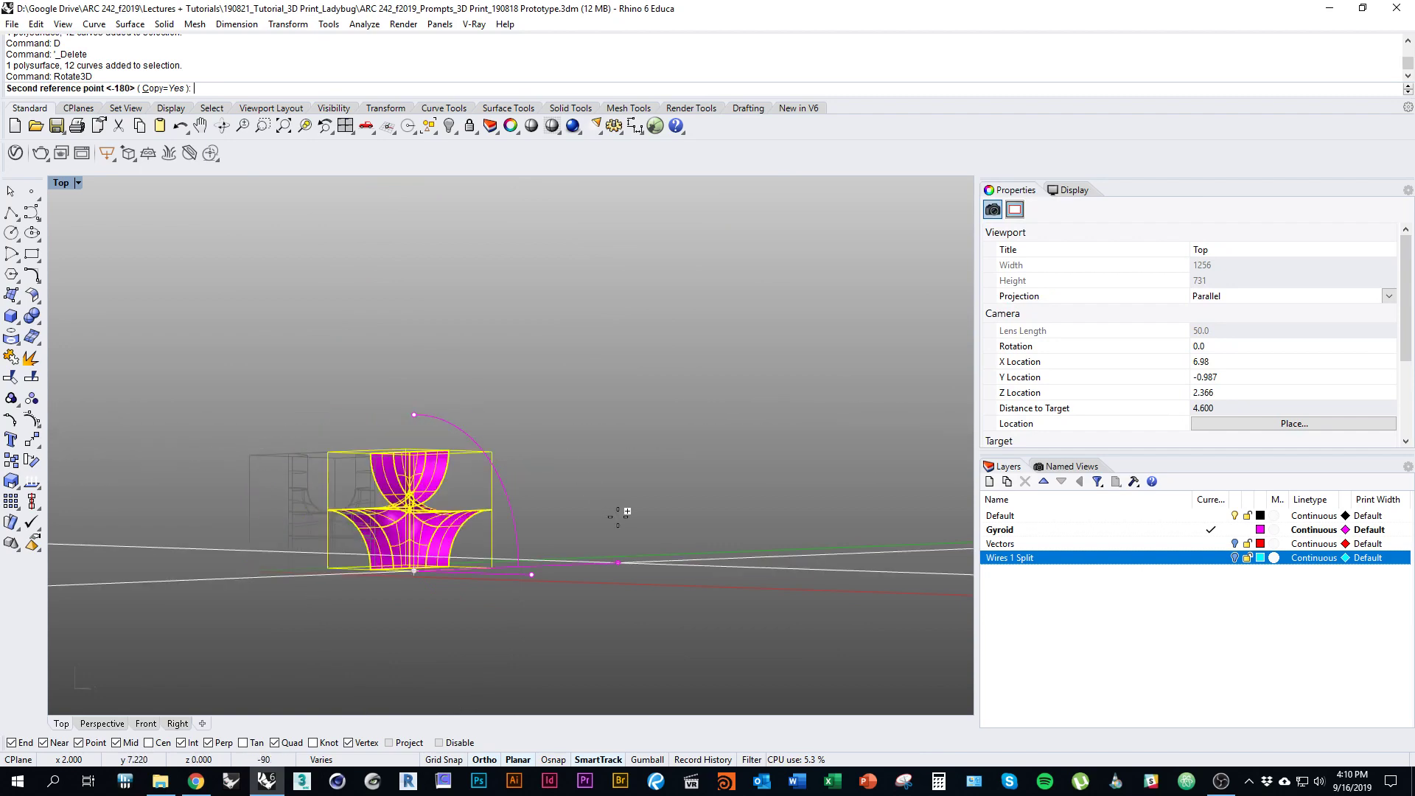
pyautogui.keyDown('shift'); pyautogui.click(619, 514); pyautogui.keyUp('shift')
pyautogui.write('d')
pyautogui.press('Return')
pyautogui.keyDown('ctrl'); pyautogui.keyDown('shift'); pyautogui.moveTo(467, 520); pyautogui.dragTo(515, 522, button='right'); pyautogui.keyUp('shift'); pyautogui.keyUp('ctrl')
# Step: Mirror a copy of the rotated unit along the X direction across the vertical plane of its side face
pyautogui.click(521, 574)
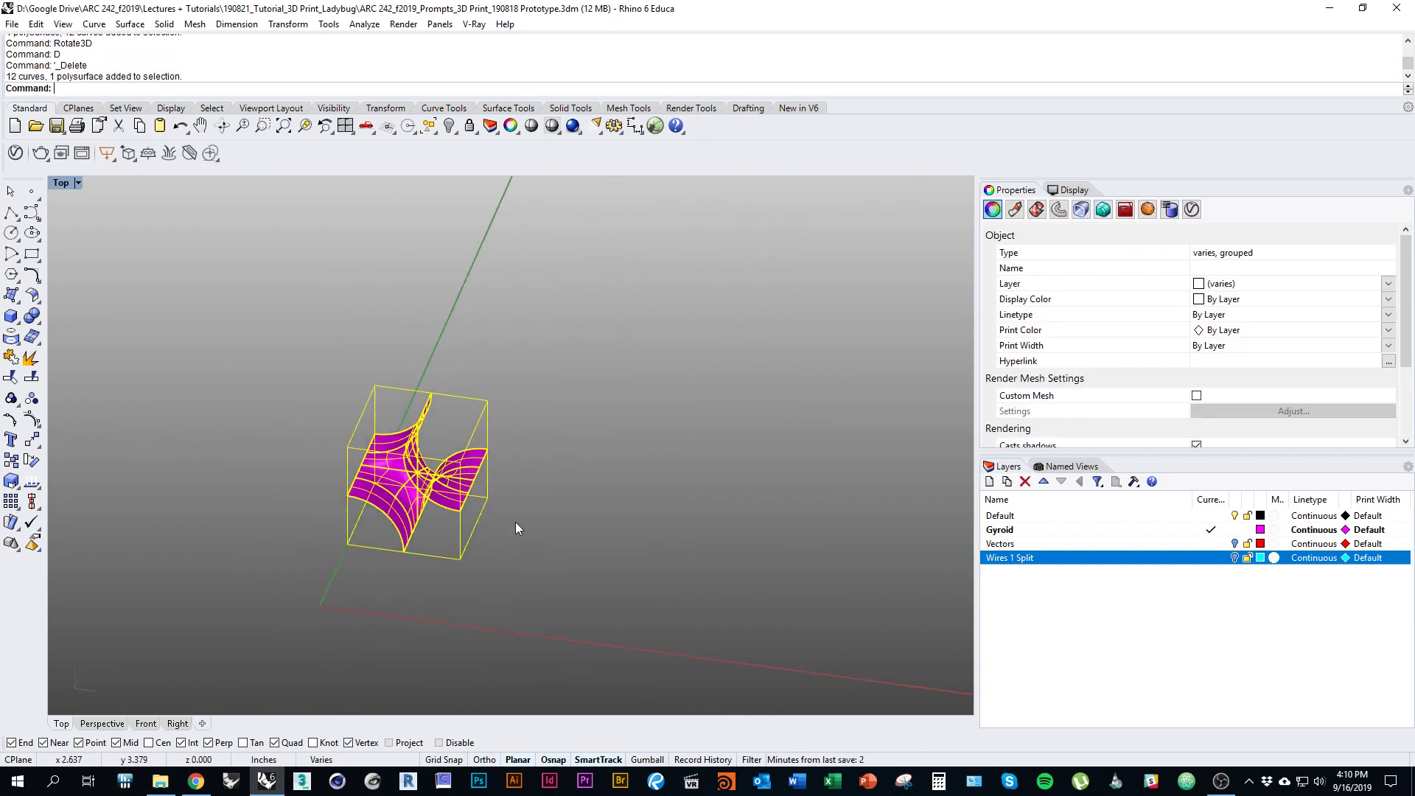
pyautogui.write('mirror')
pyautogui.press('Return')
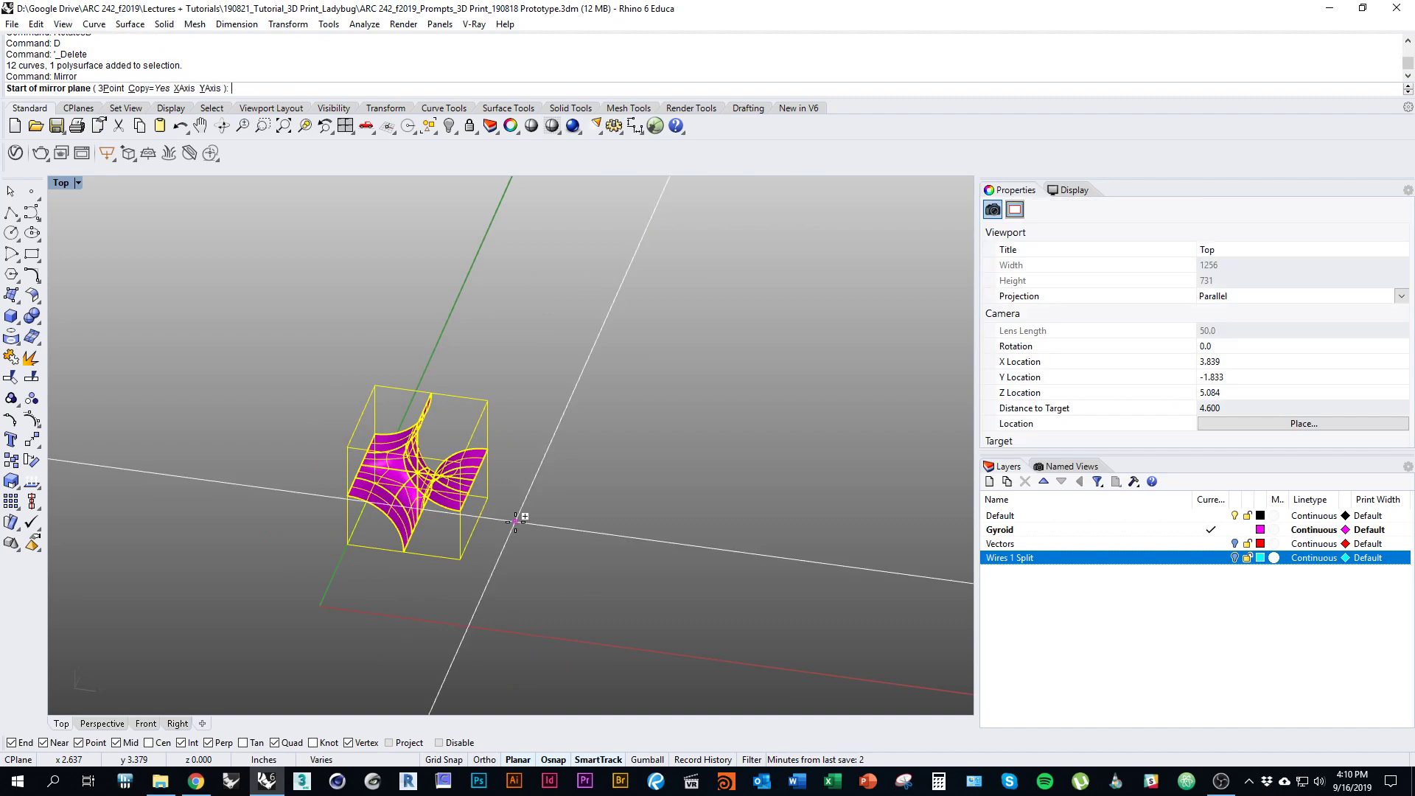
pyautogui.click(488, 498)
pyautogui.keyDown('shift'); pyautogui.click(460, 590); pyautogui.keyUp('shift')
pyautogui.click(594, 567)
pyautogui.moveTo(594, 566); pyautogui.dragTo(593, 640, button='right')
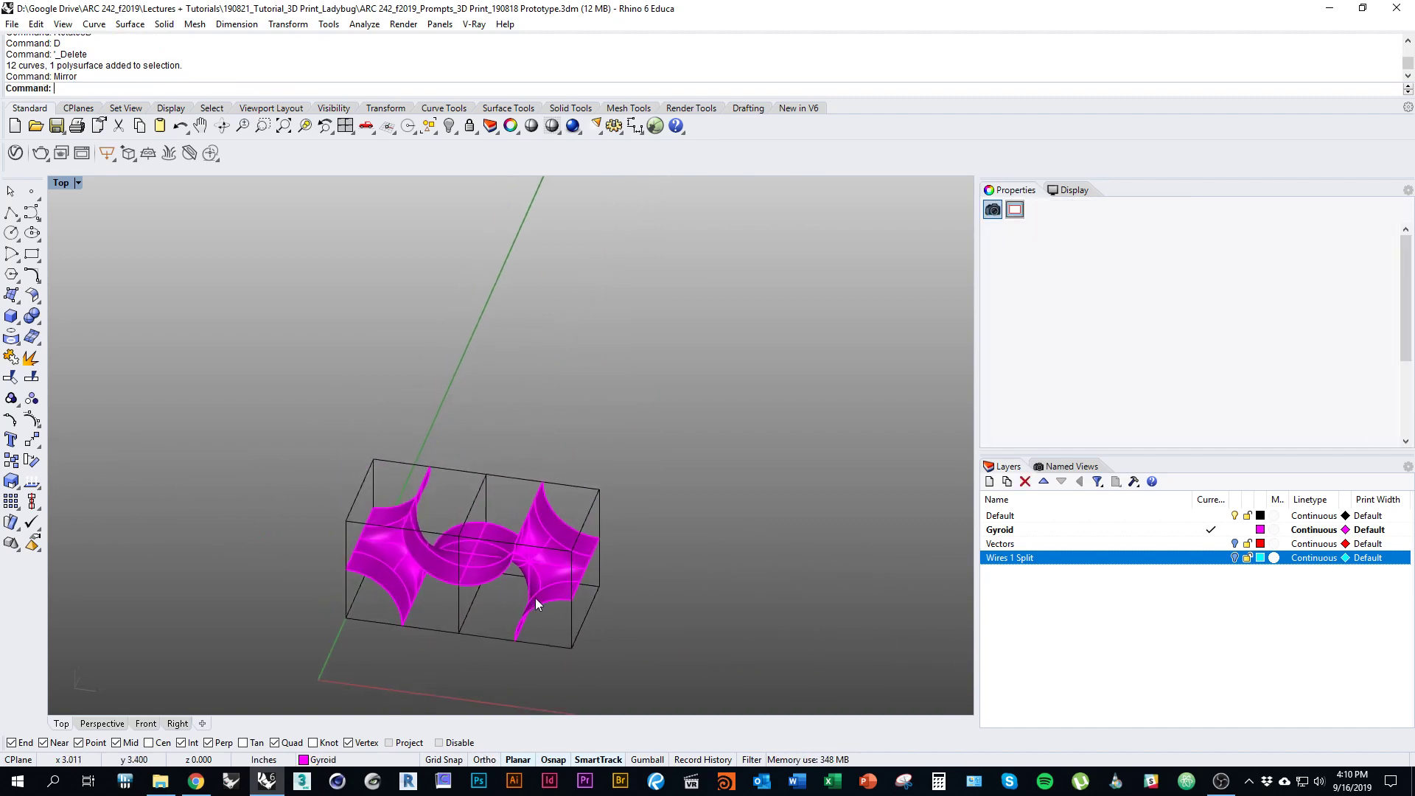
# Step: Copy the mirrored unit upward from its front base corner to the top corner above it, starting a second row
pyautogui.click(535, 598)
pyautogui.keyDown('ctrl'); pyautogui.keyDown('shift'); pyautogui.moveTo(535, 598); pyautogui.dragTo(623, 568, button='right'); pyautogui.keyUp('shift'); pyautogui.keyUp('ctrl')
pyautogui.click(415, 544)
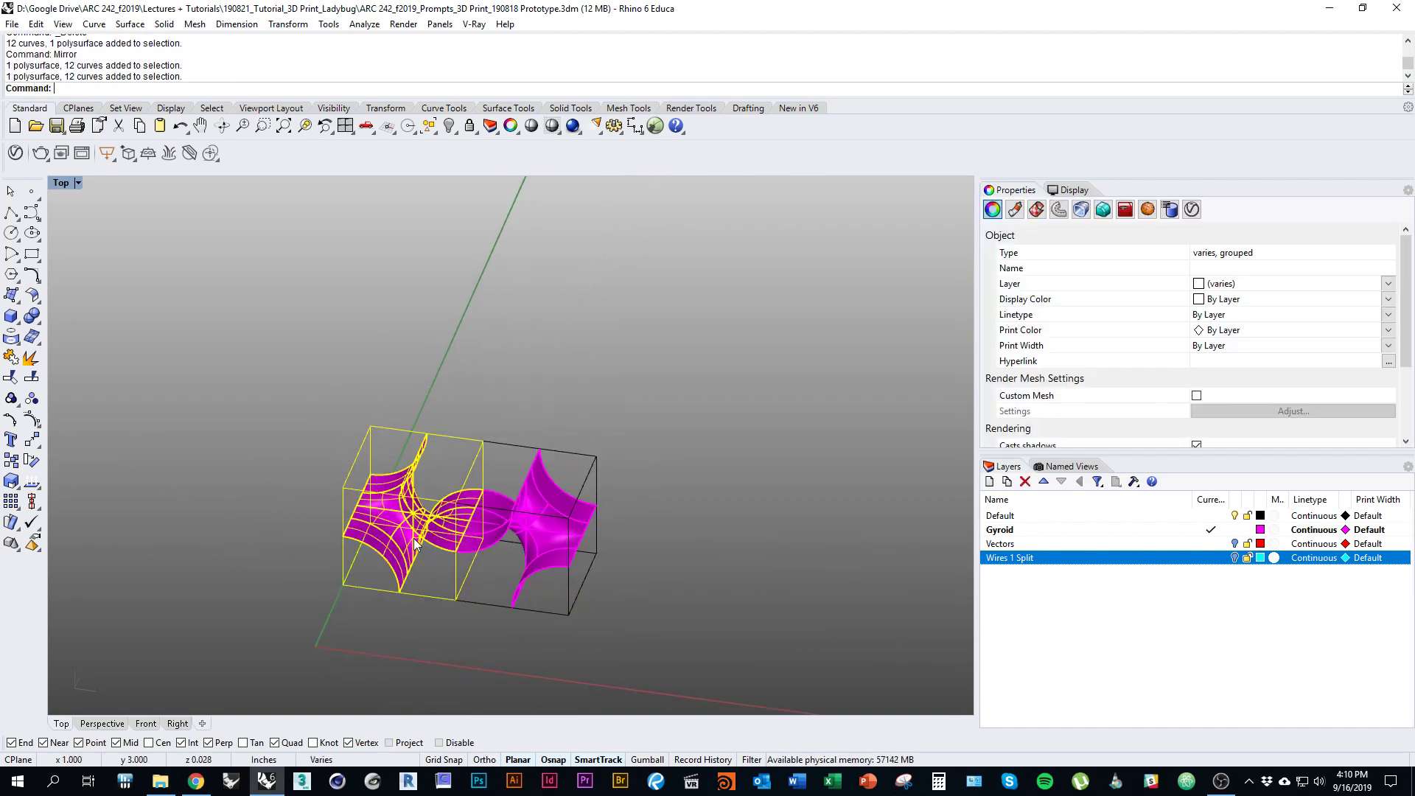
pyautogui.click(564, 569)
pyautogui.press('c')
pyautogui.click(456, 600)
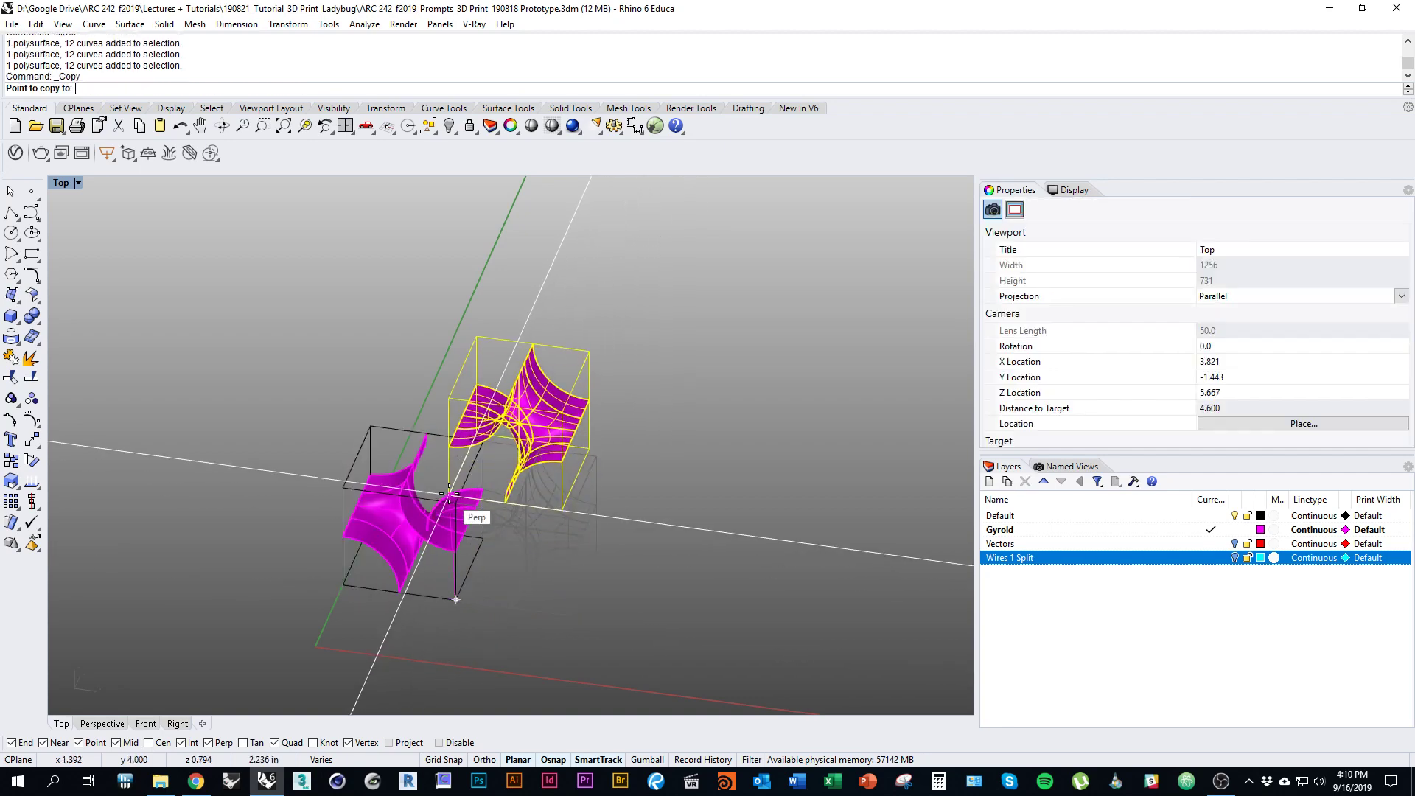
pyautogui.click(455, 502)
pyautogui.rightClick(582, 530)
pyautogui.keyDown('ctrl'); pyautogui.keyDown('shift'); pyautogui.moveTo(583, 529); pyautogui.dragTo(460, 553, button='right'); pyautogui.keyUp('shift'); pyautogui.keyUp('ctrl')
pyautogui.click(588, 601)
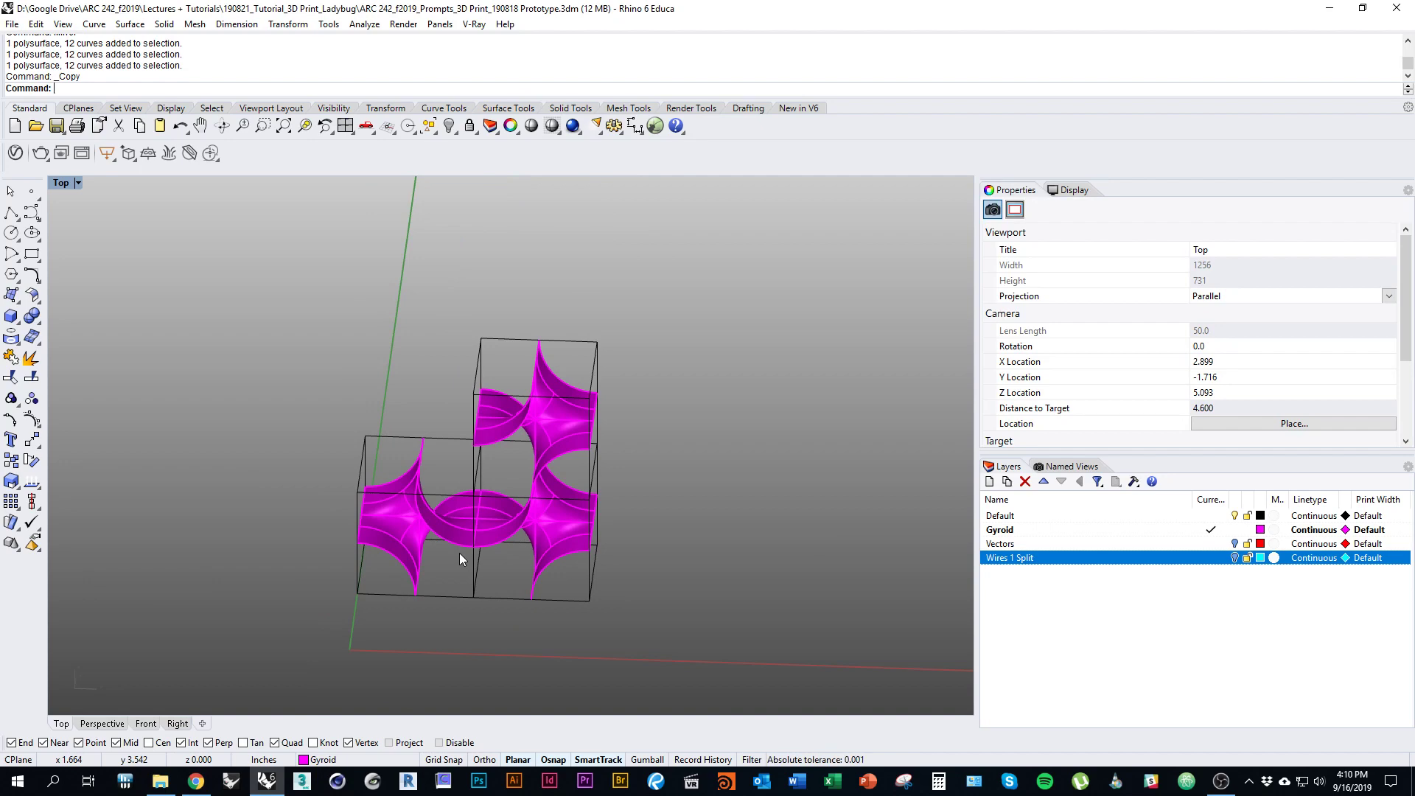
# Step: Copy the first bottom-row unit from its outer base corner to the mirrored unit's far base corner, extending the row to three units
pyautogui.click(450, 531)
pyautogui.write('copy')
pyautogui.press('Return')
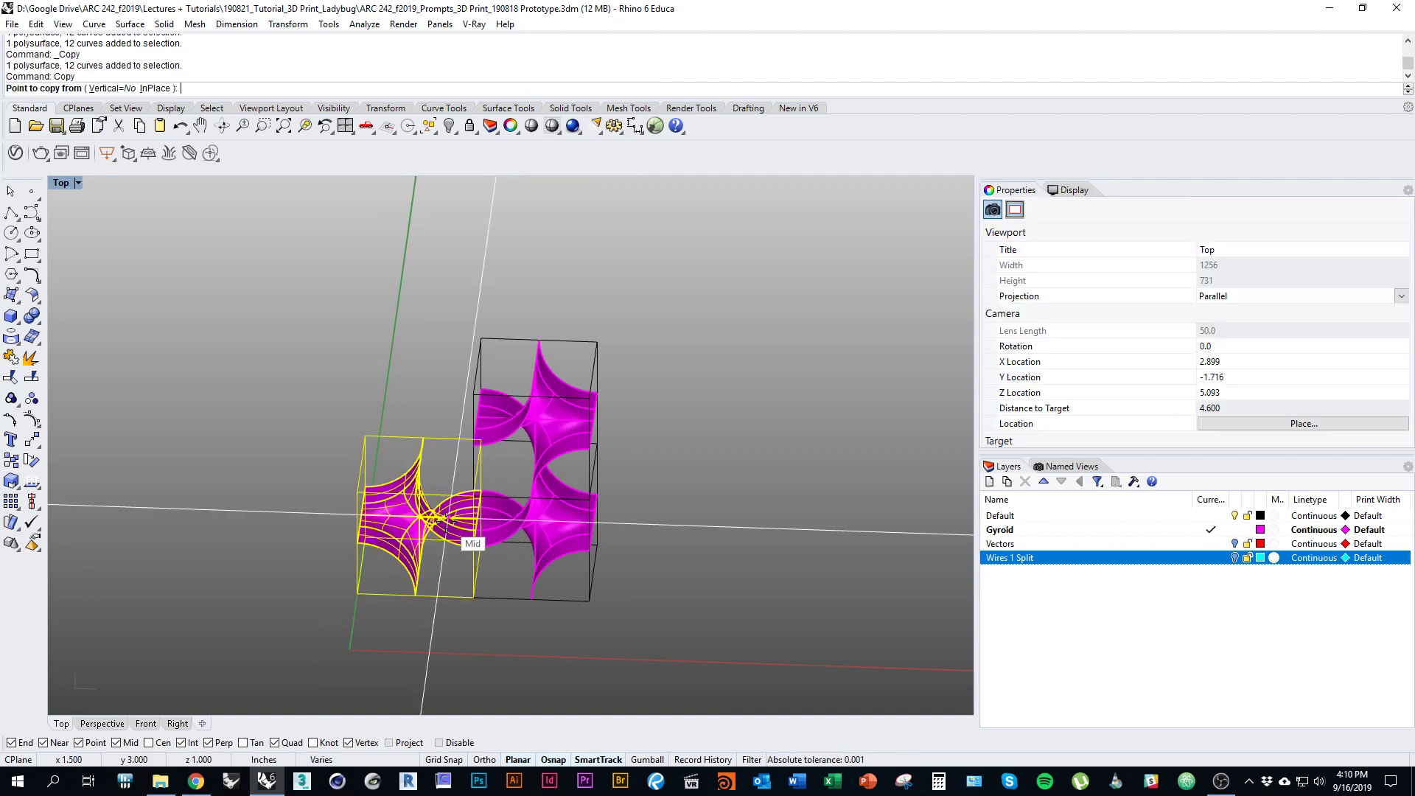
pyautogui.click(358, 593)
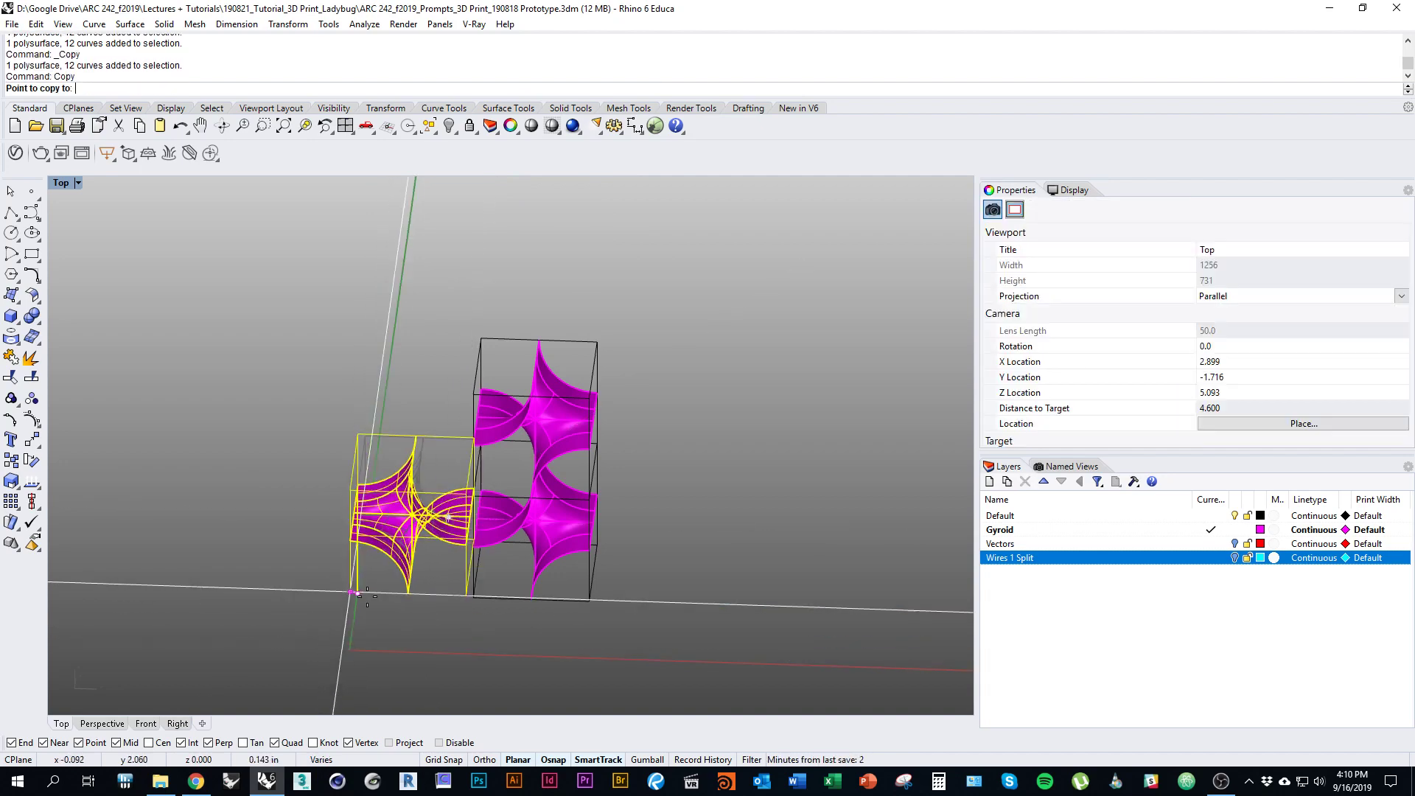
pyautogui.click(589, 602)
pyautogui.rightClick(589, 601)
pyautogui.moveTo(707, 575); pyautogui.dragTo(637, 565, button='right')
pyautogui.click(656, 612)
# Step: Copy the upper unit one cell along the X direction so a second one sits above the third bottom-row unit
pyautogui.click(506, 571)
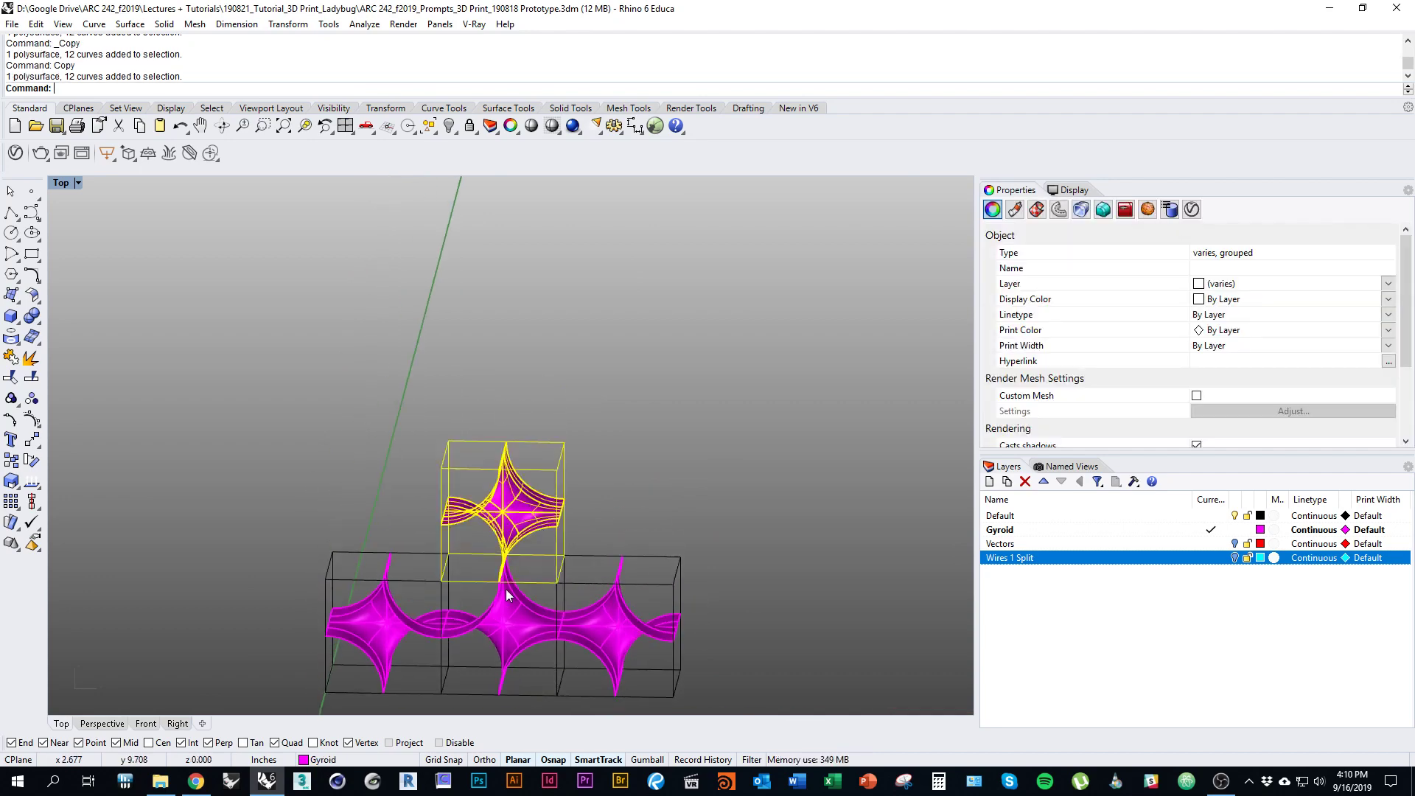
pyautogui.press('Return')
pyautogui.click(441, 582)
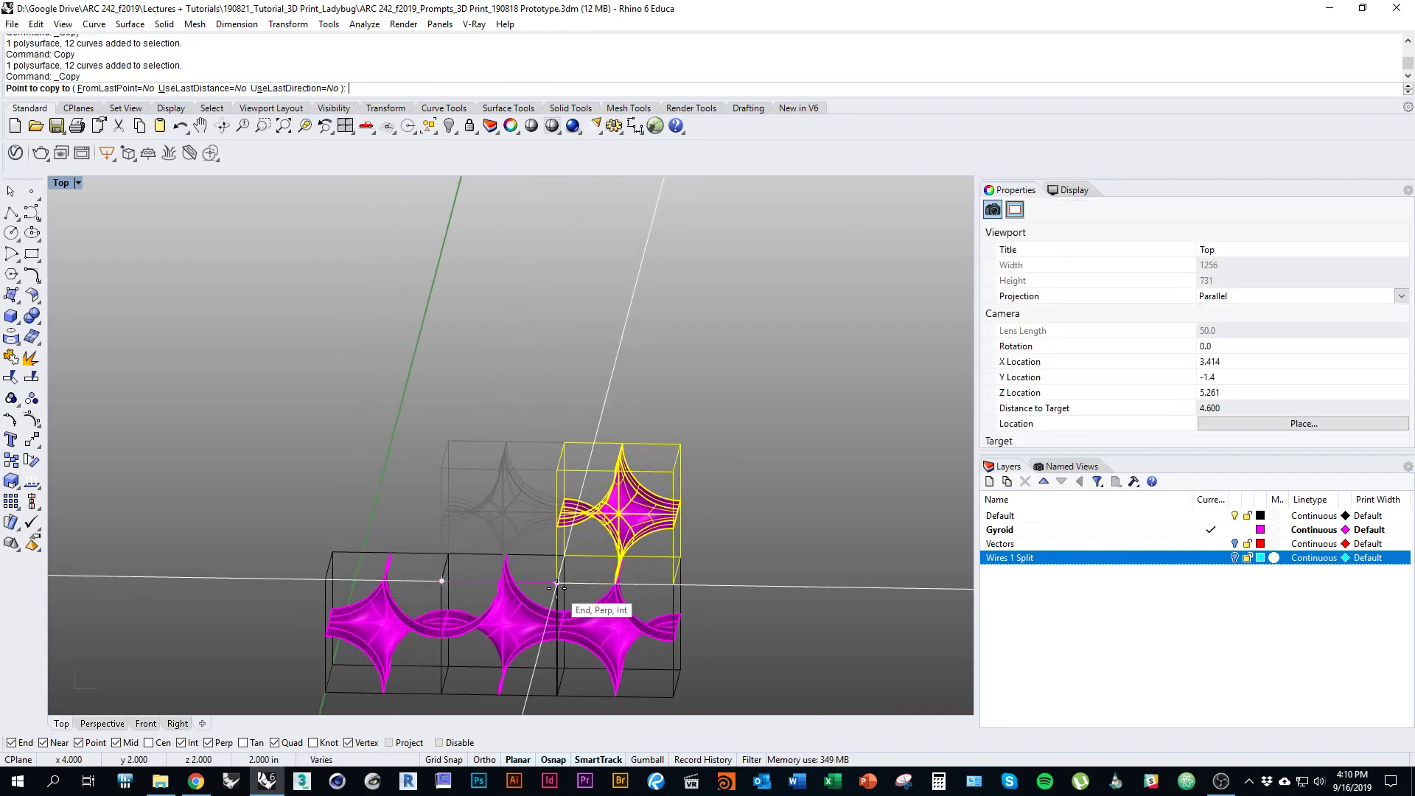
pyautogui.click(556, 583)
pyautogui.rightClick(556, 588)
pyautogui.moveTo(711, 640)
pyautogui.mouseDown(button='right')
pyautogui.moveTo(752, 631)
pyautogui.moveTo(714, 628)
pyautogui.mouseUp(button='right')
pyautogui.click(690, 643)
# Step: Copy the third bottom-row unit from its far base corner to the middle column's upper corner, starting a third row
pyautogui.scroll(-1, 516, 527)
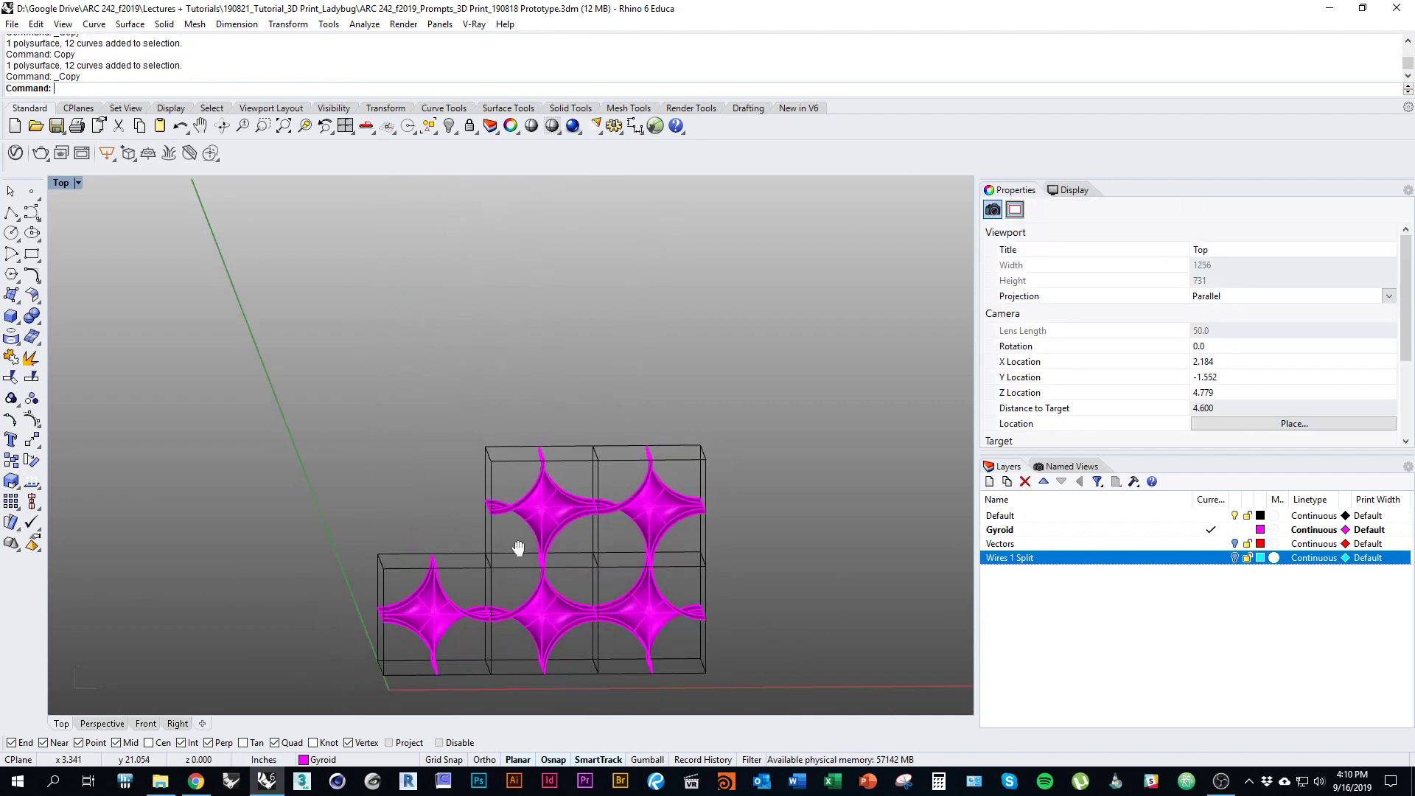
pyautogui.moveTo(519, 547); pyautogui.dragTo(522, 565, button='right')
pyautogui.scroll(1, 522, 566)
pyautogui.click(692, 670)
pyautogui.press('Return')
pyautogui.click(742, 708)
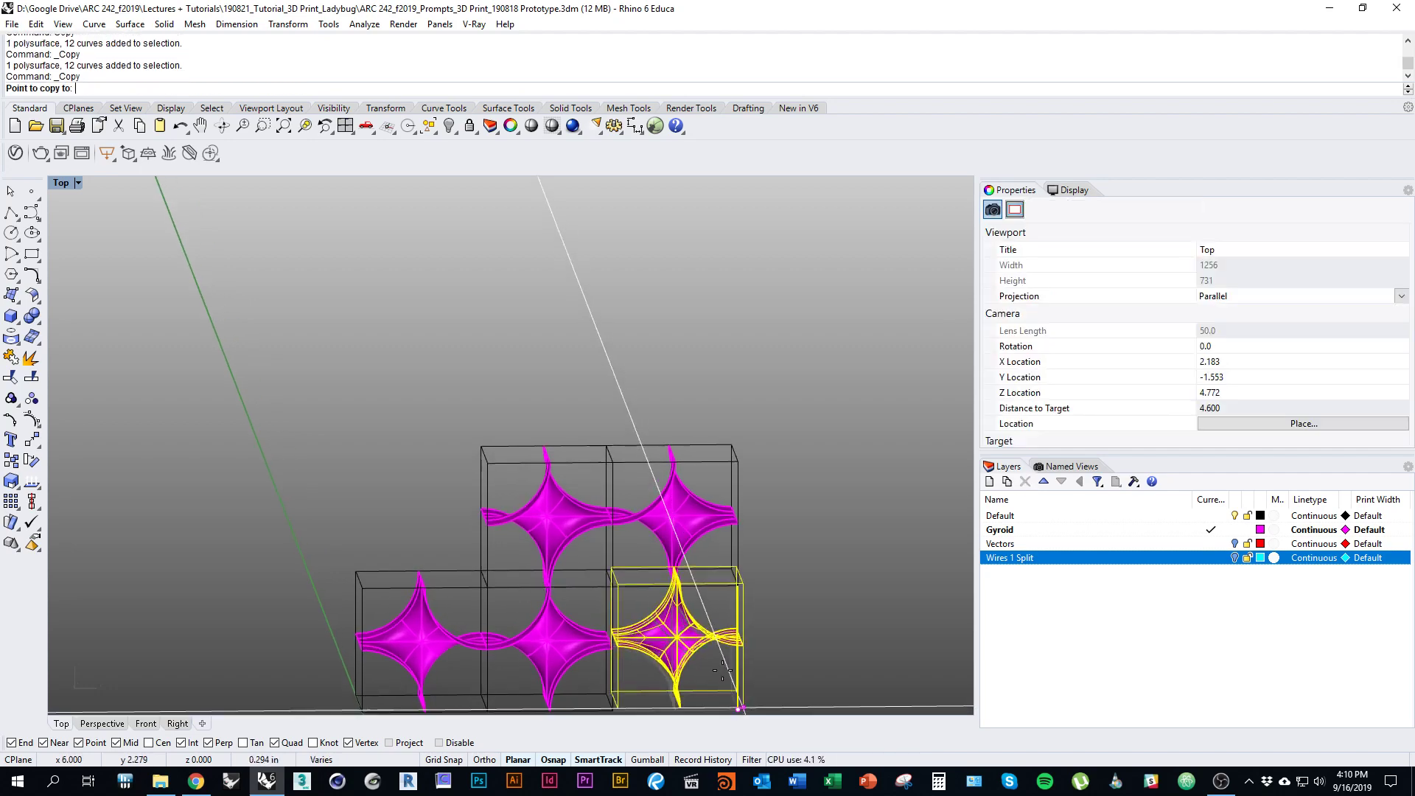
pyautogui.click(613, 462)
pyautogui.keyDown('shift'); pyautogui.moveTo(657, 568); pyautogui.dragTo(650, 499, button='right'); pyautogui.keyUp('shift')
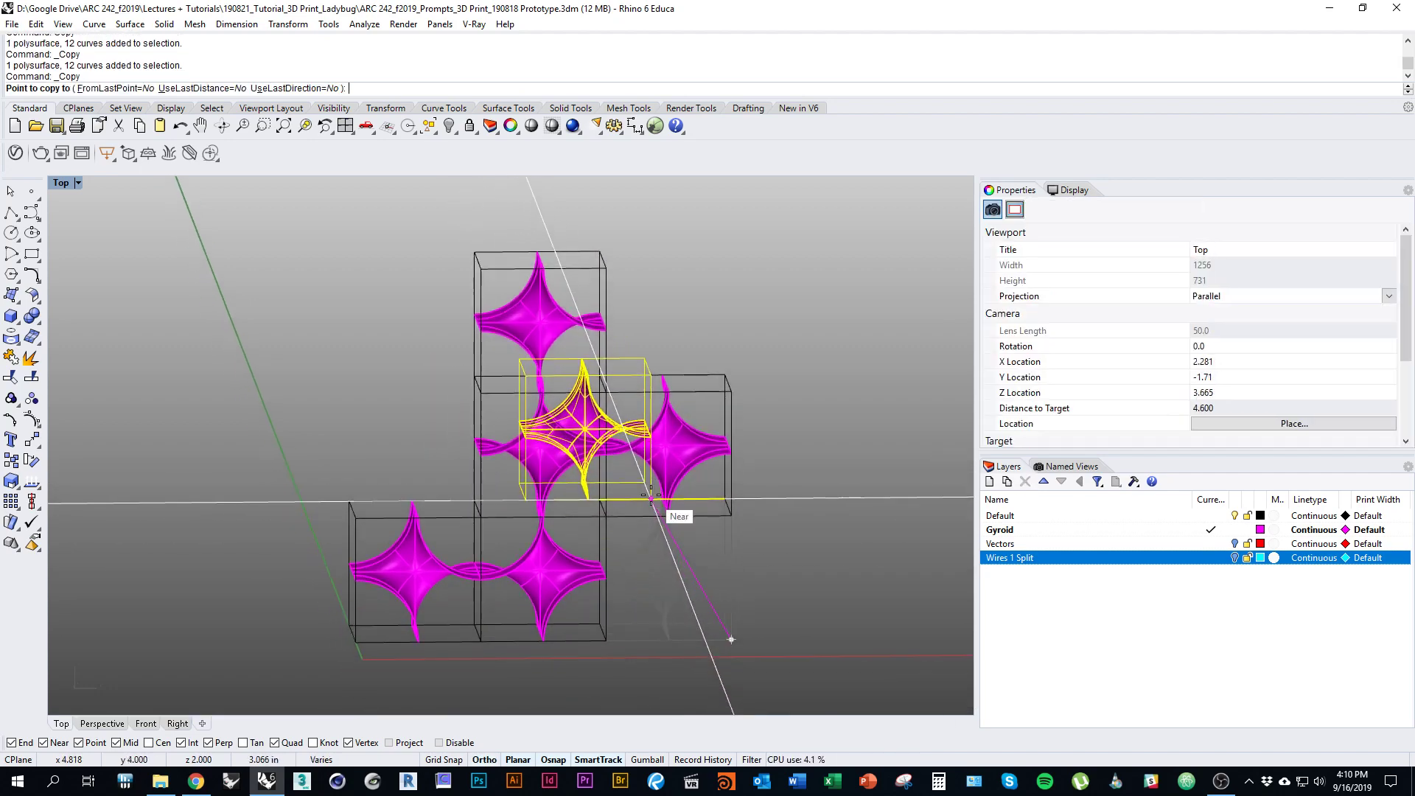
pyautogui.rightClick(651, 498)
pyautogui.keyDown('ctrl'); pyautogui.keyDown('shift'); pyautogui.moveTo(729, 451); pyautogui.dragTo(771, 518, button='right'); pyautogui.keyUp('shift'); pyautogui.keyUp('ctrl')
pyautogui.click(824, 534)
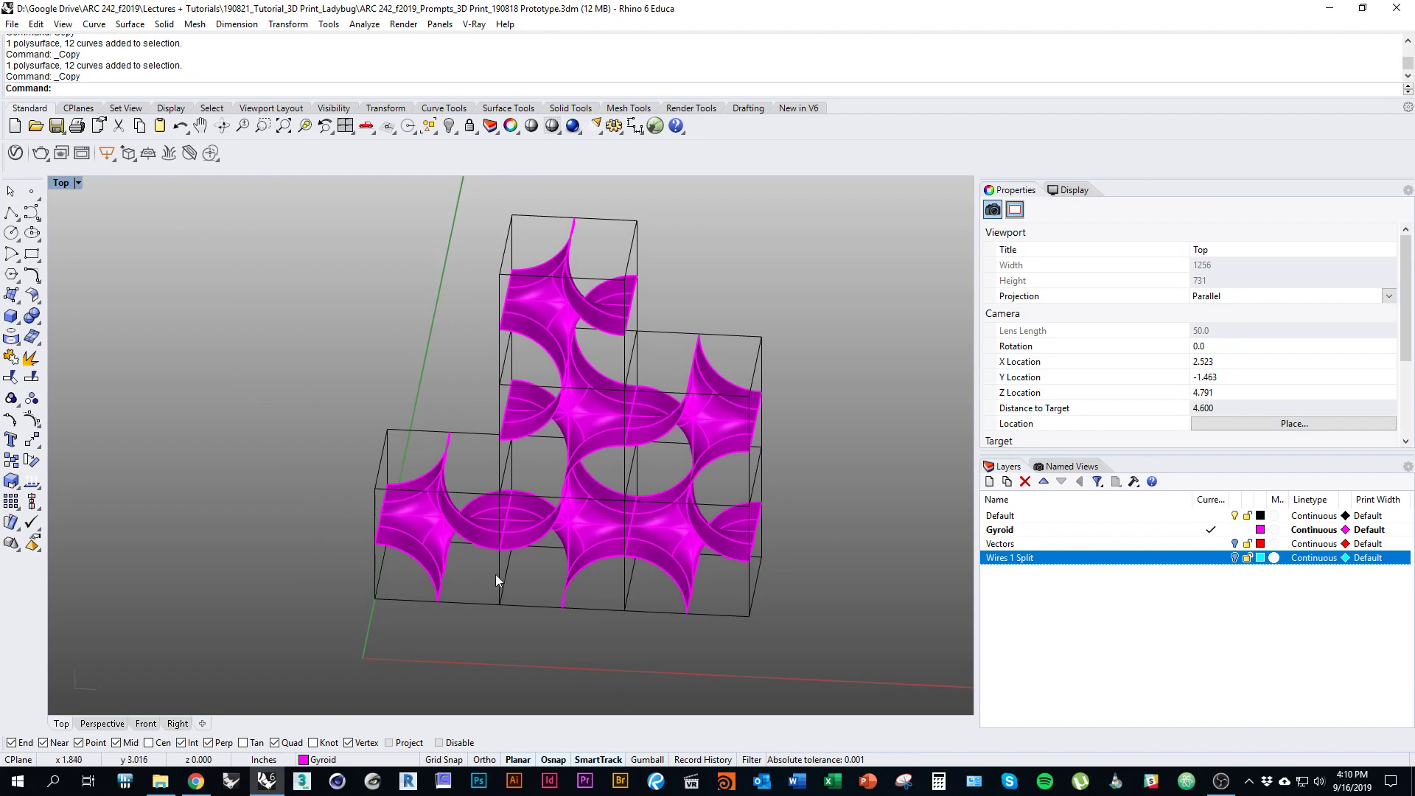
# Step: Copy the middle bottom-row unit from its base corner into the third row of the third column
pyautogui.click(525, 542)
pyautogui.press('Return')
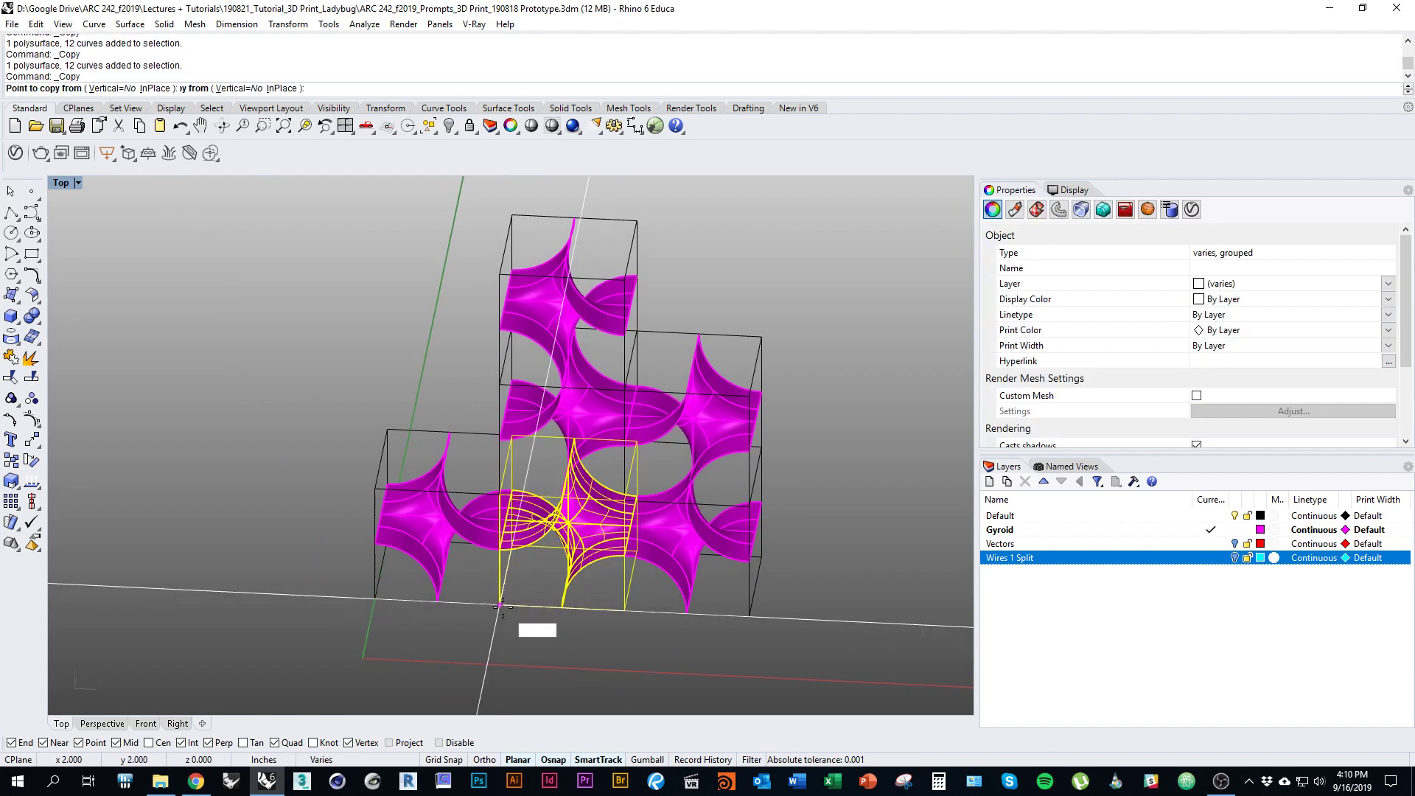
pyautogui.click(500, 604)
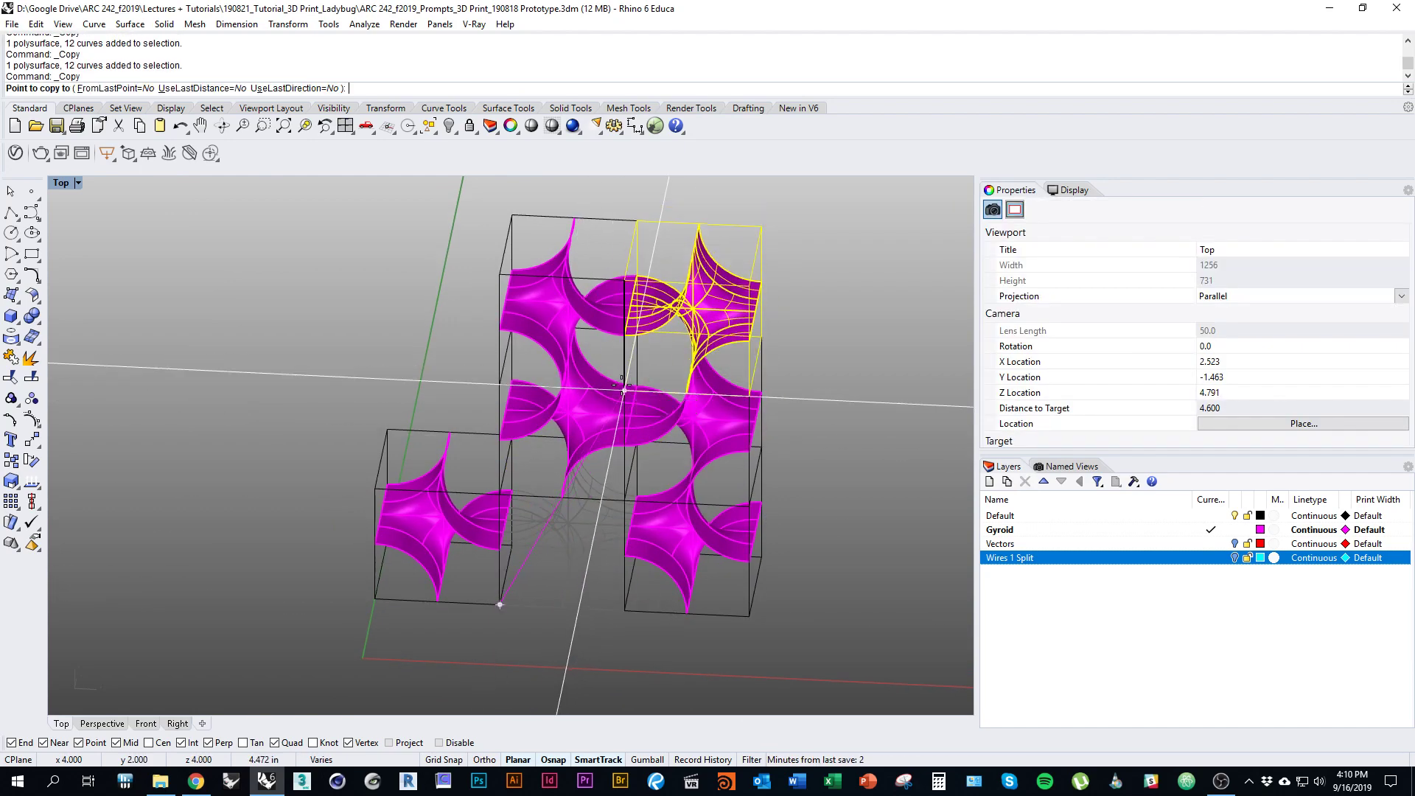
pyautogui.click(625, 390)
pyautogui.rightClick(626, 399)
pyautogui.moveTo(629, 474); pyautogui.dragTo(685, 483, button='right')
pyautogui.click(848, 566)
# Step: Copy the middle bottom-row unit onto the first column, filling the empty second-row cell
pyautogui.keyDown('ctrl'); pyautogui.keyDown('shift'); pyautogui.moveTo(755, 592); pyautogui.dragTo(740, 542, button='right'); pyautogui.keyUp('shift'); pyautogui.keyUp('ctrl')
pyautogui.click(658, 535)
pyautogui.rightClick(664, 546)
pyautogui.click(693, 594)
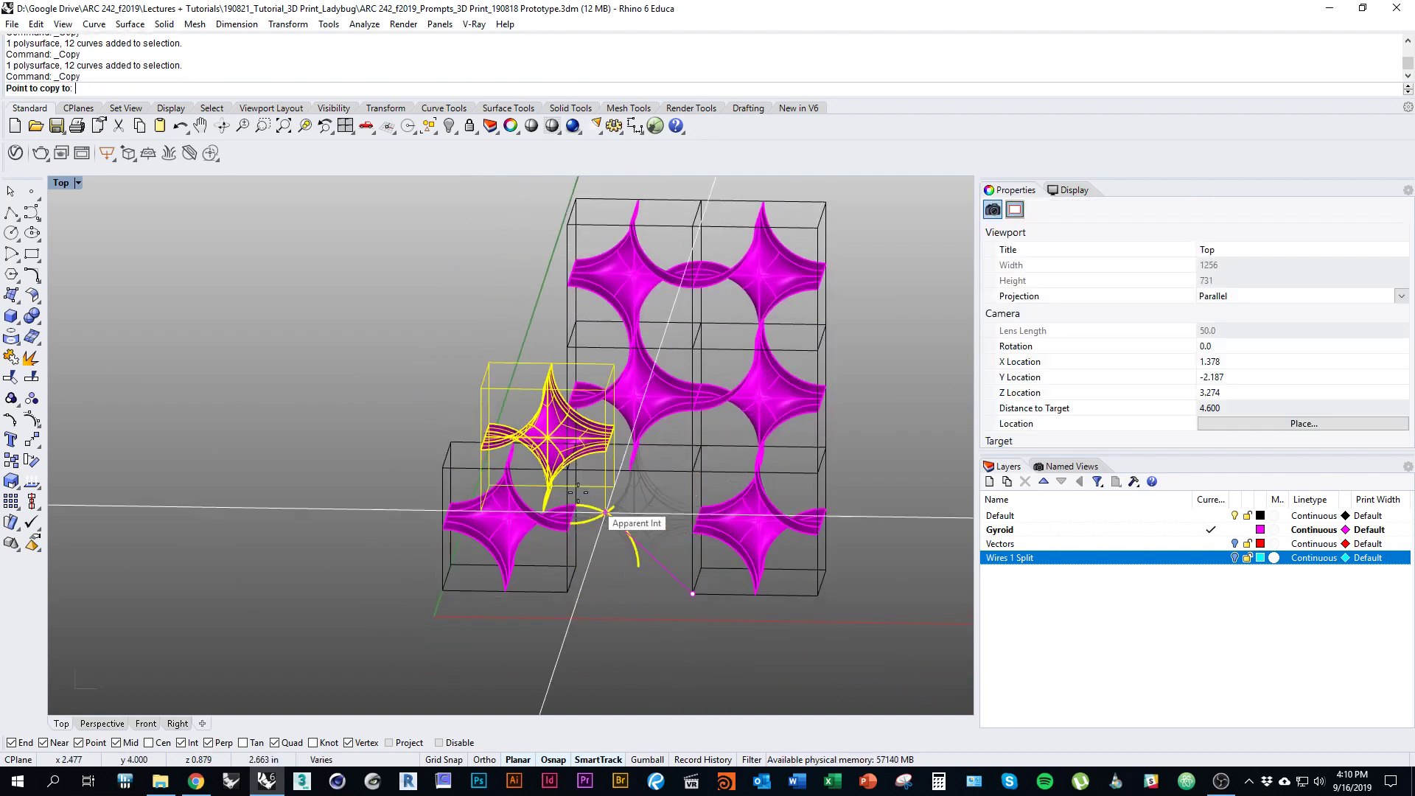
pyautogui.click(568, 470)
pyautogui.rightClick(639, 575)
pyautogui.moveTo(627, 589); pyautogui.dragTo(668, 629, button='right')
pyautogui.click(674, 664)
# Step: Copy the third bottom-row unit into the first column's top row to complete the three-by-three gyroid wall
pyautogui.keyDown('ctrl'); pyautogui.keyDown('shift'); pyautogui.moveTo(737, 439); pyautogui.dragTo(703, 439, button='right'); pyautogui.keyUp('shift'); pyautogui.keyUp('ctrl')
pyautogui.moveTo(647, 530); pyautogui.dragTo(672, 516, button='right')
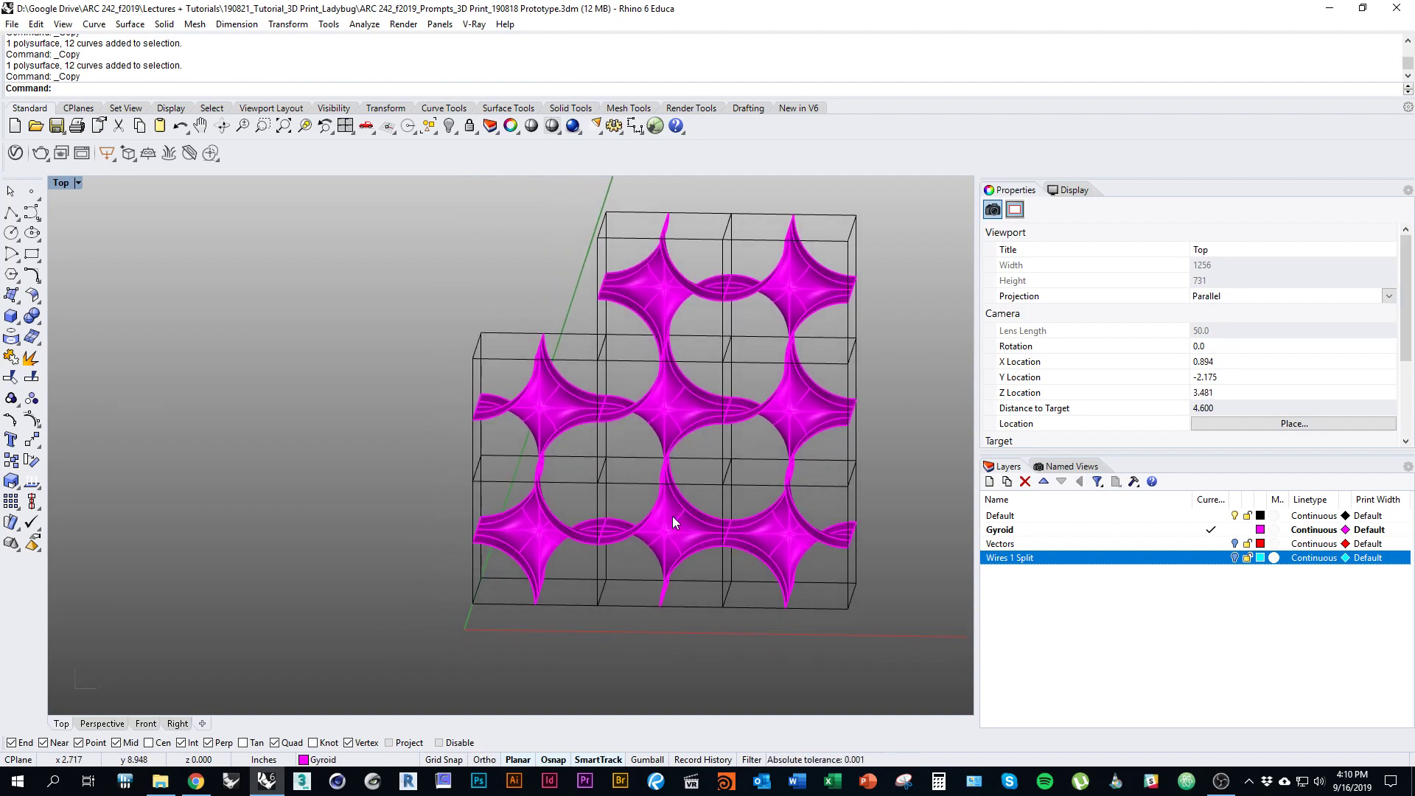
pyautogui.click(797, 610)
pyautogui.press('Return')
pyautogui.click(847, 609)
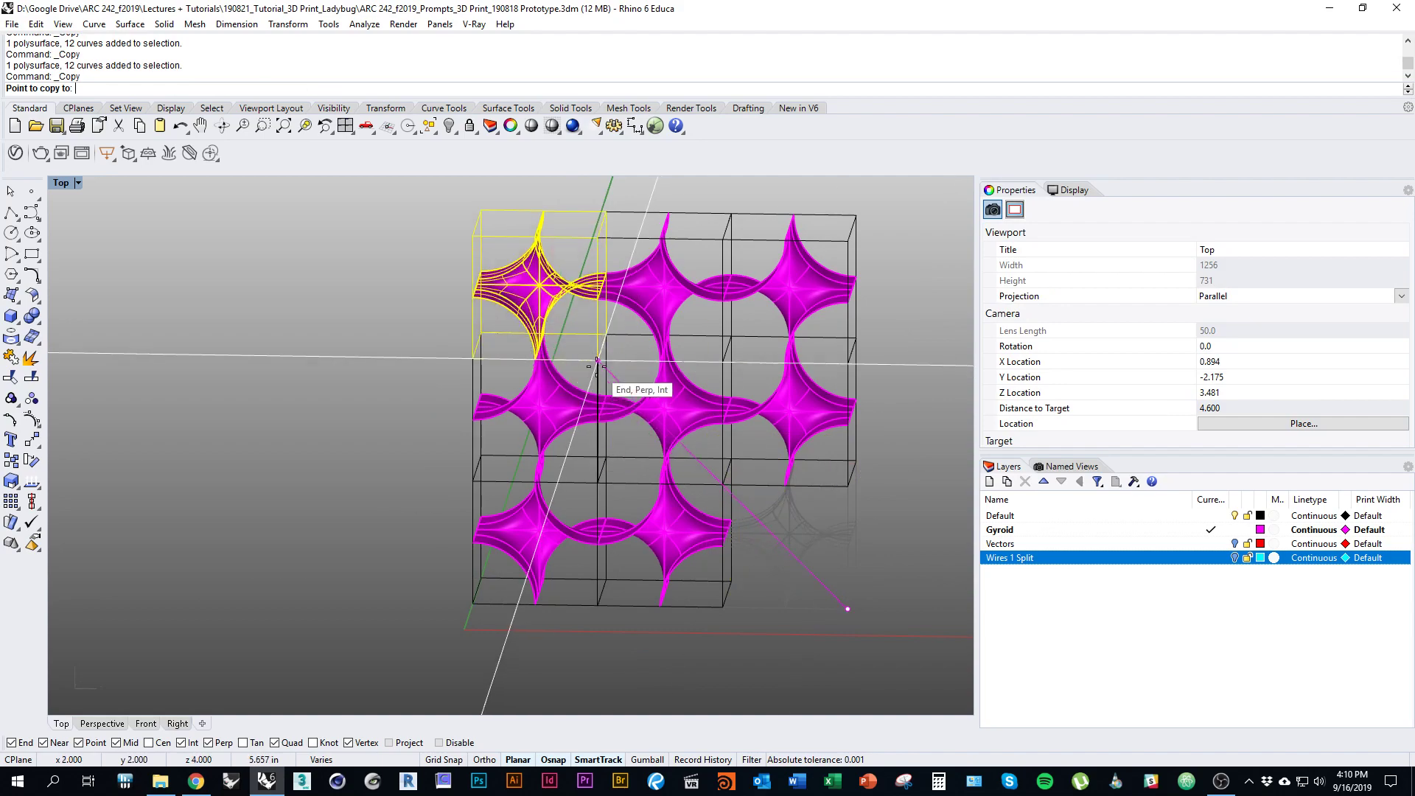
pyautogui.press('Return')
pyautogui.press('Escape')
pyautogui.keyDown('ctrl'); pyautogui.keyDown('shift'); pyautogui.moveTo(531, 453); pyautogui.dragTo(685, 269, button='right'); pyautogui.keyUp('shift'); pyautogui.keyUp('ctrl')
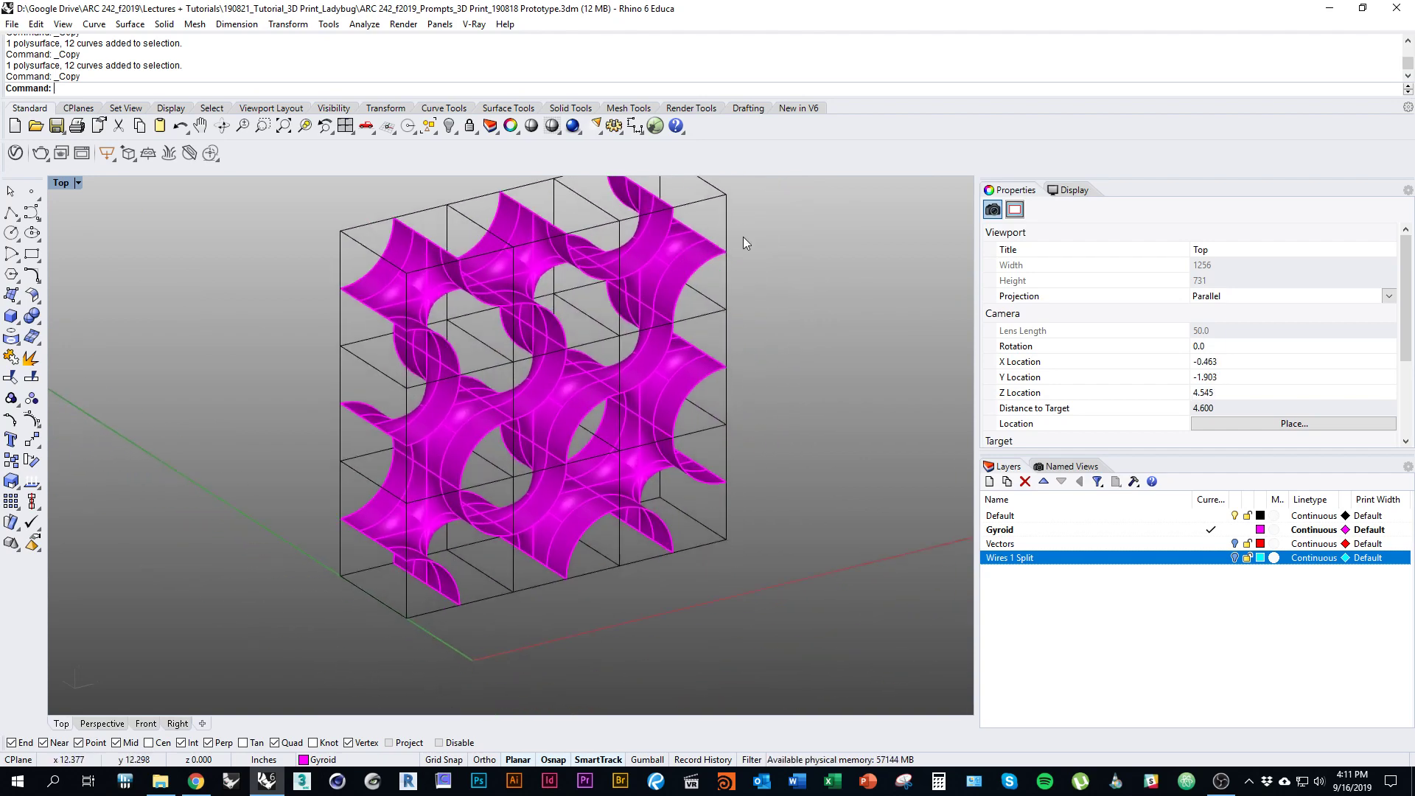
pyautogui.keyDown('ctrl'); pyautogui.keyDown('shift'); pyautogui.moveTo(691, 395); pyautogui.dragTo(533, 486, button='right'); pyautogui.keyUp('shift'); pyautogui.keyUp('ctrl')
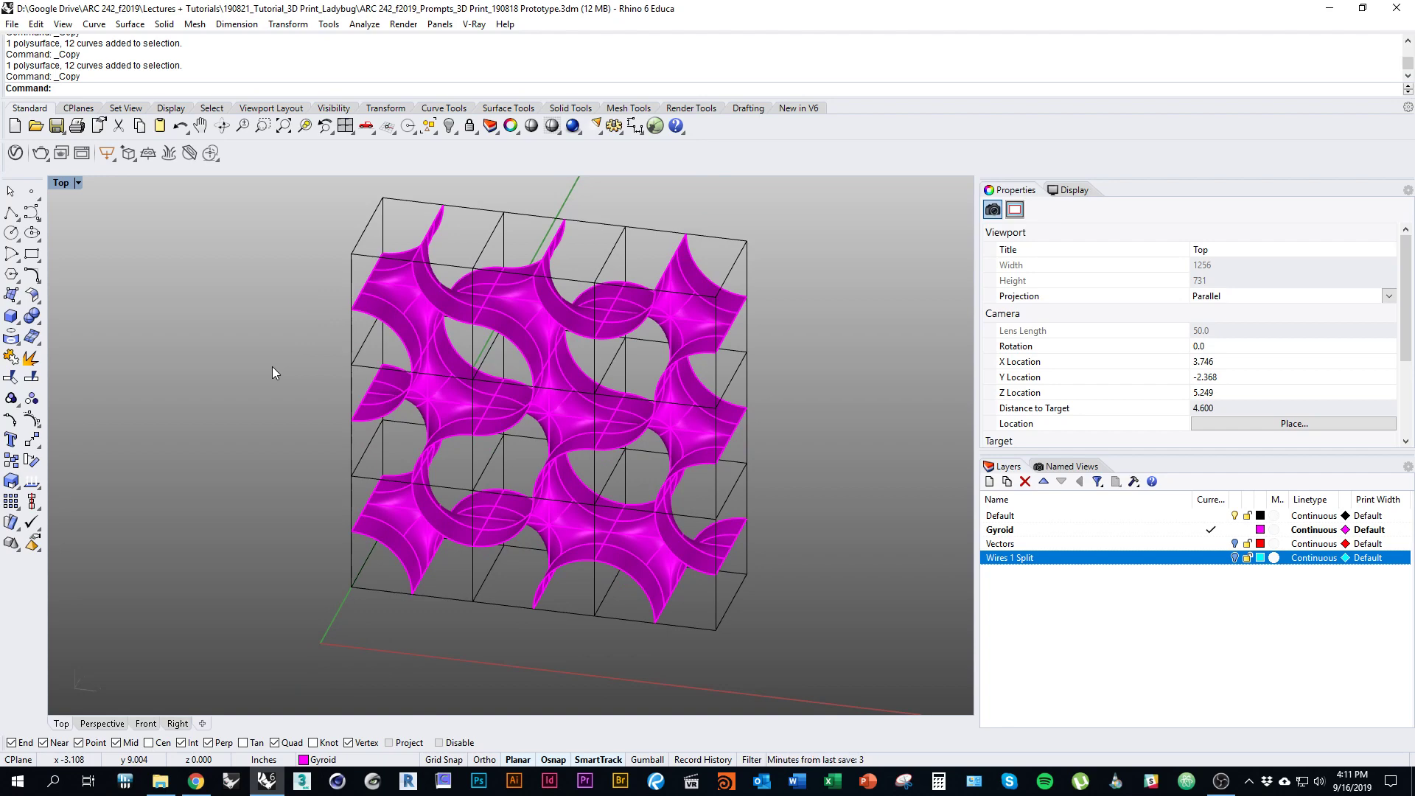
pyautogui.moveTo(508, 374)
pyautogui.keyDown('ctrl'); pyautogui.keyDown('shift'); pyautogui.mouseDown(button='right')
pyautogui.moveTo(529, 354)
pyautogui.moveTo(504, 368)
pyautogui.mouseUp(button='right'); pyautogui.keyUp('shift'); pyautogui.keyUp('ctrl')
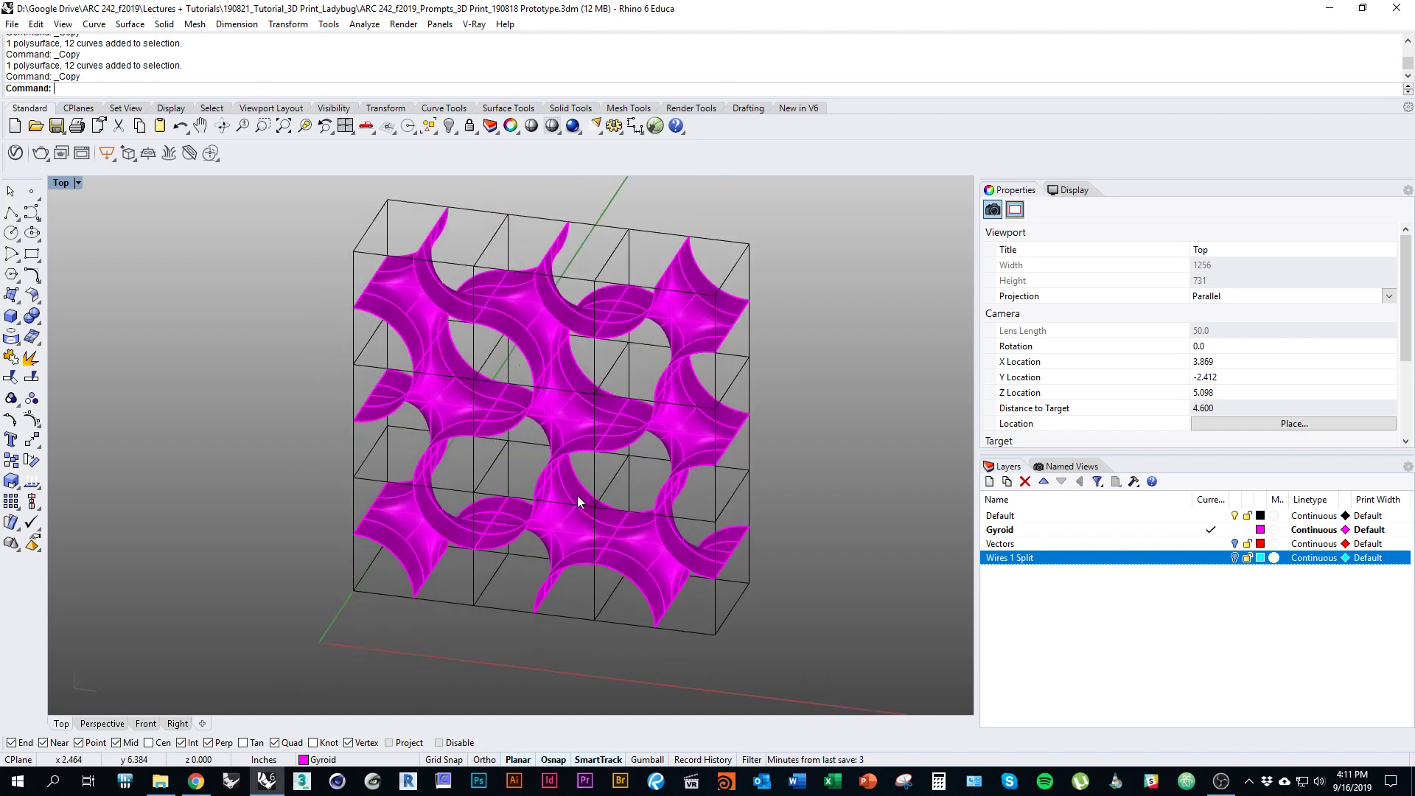
pyautogui.keyDown('ctrl'); pyautogui.keyDown('shift'); pyautogui.moveTo(578, 497); pyautogui.dragTo(639, 553, button='right'); pyautogui.keyUp('shift'); pyautogui.keyUp('ctrl')
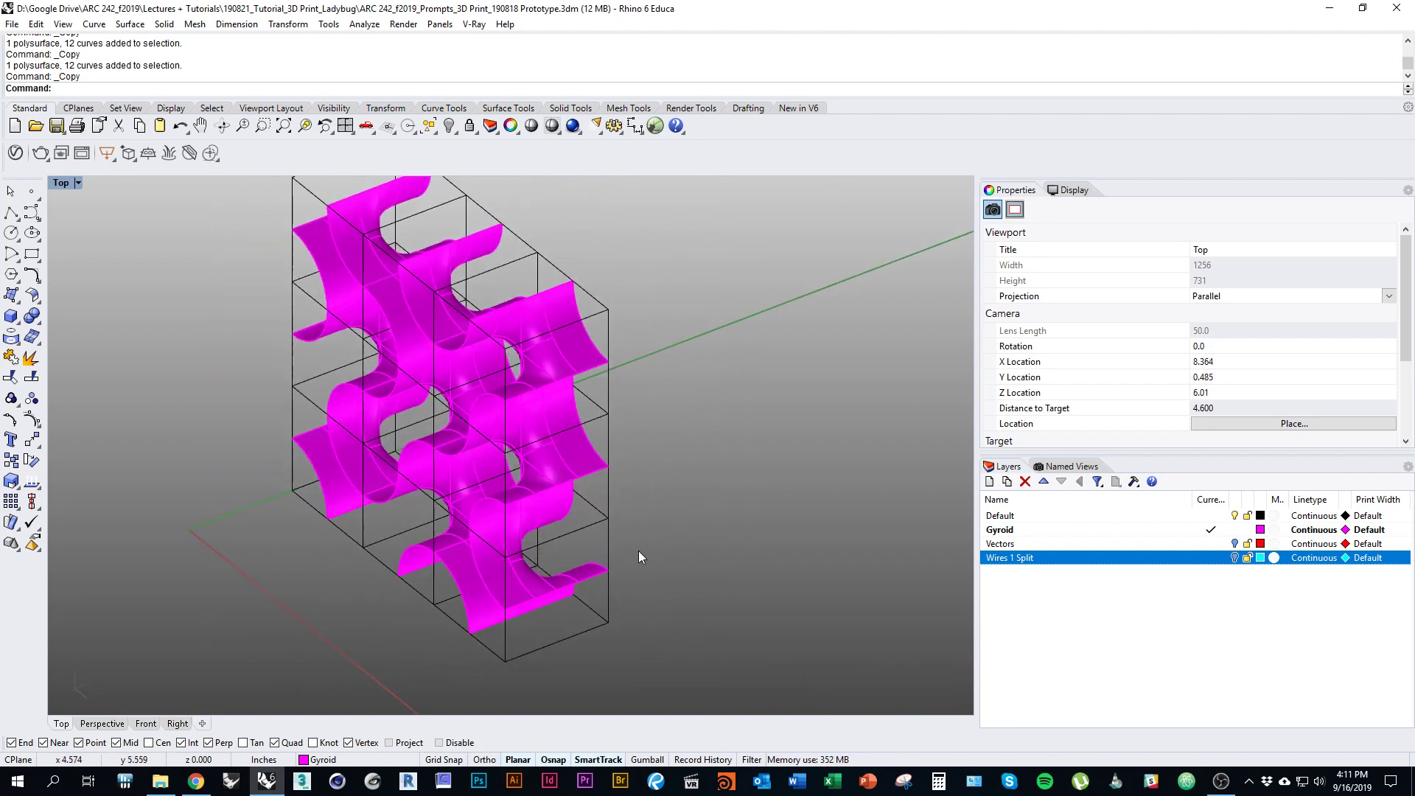
# Step: Launch Grasshopper and switch to the Chrome browser window while it loads
pyautogui.write('sshopper')
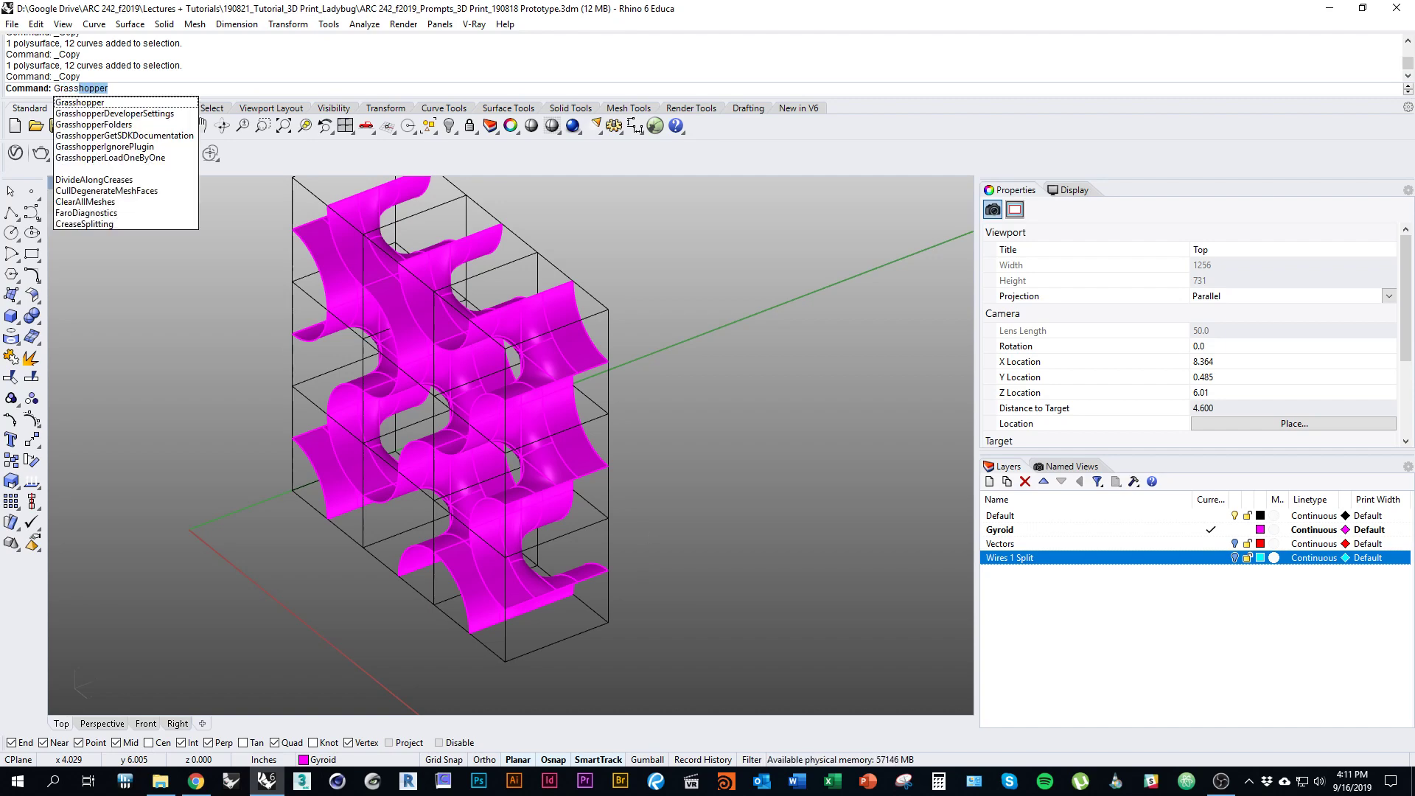
pyautogui.press('Return')
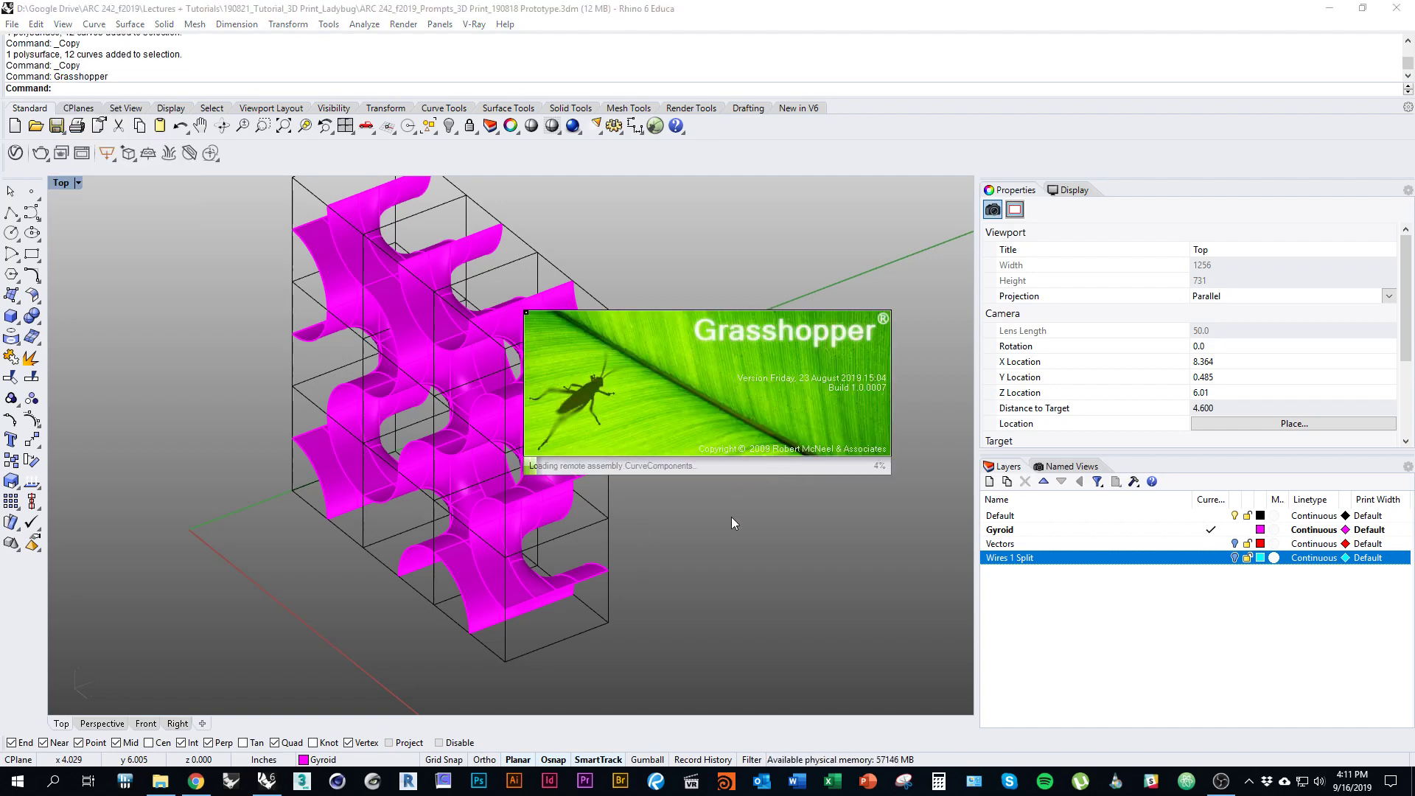
pyautogui.hotkey('alt', 'Tab')
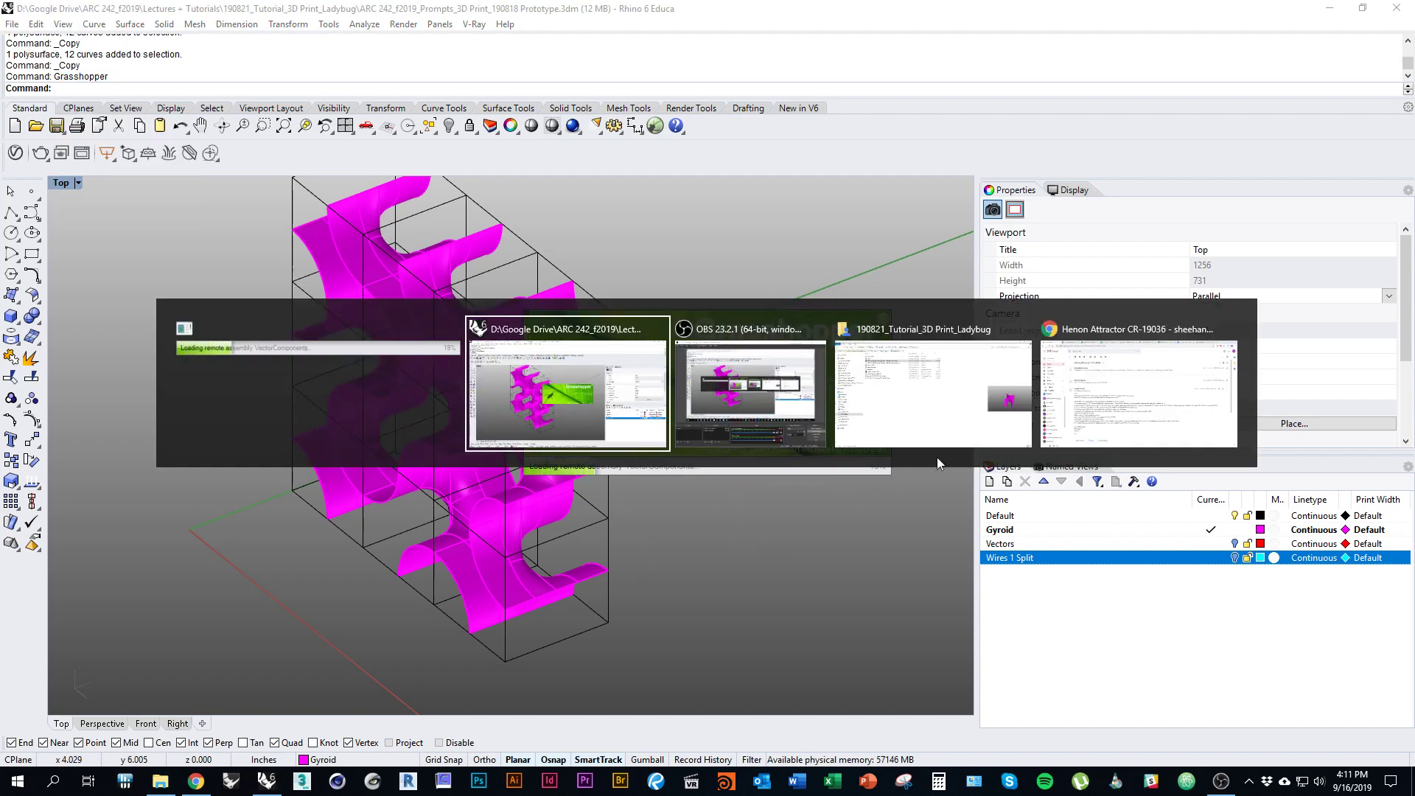
pyautogui.click(1104, 418)
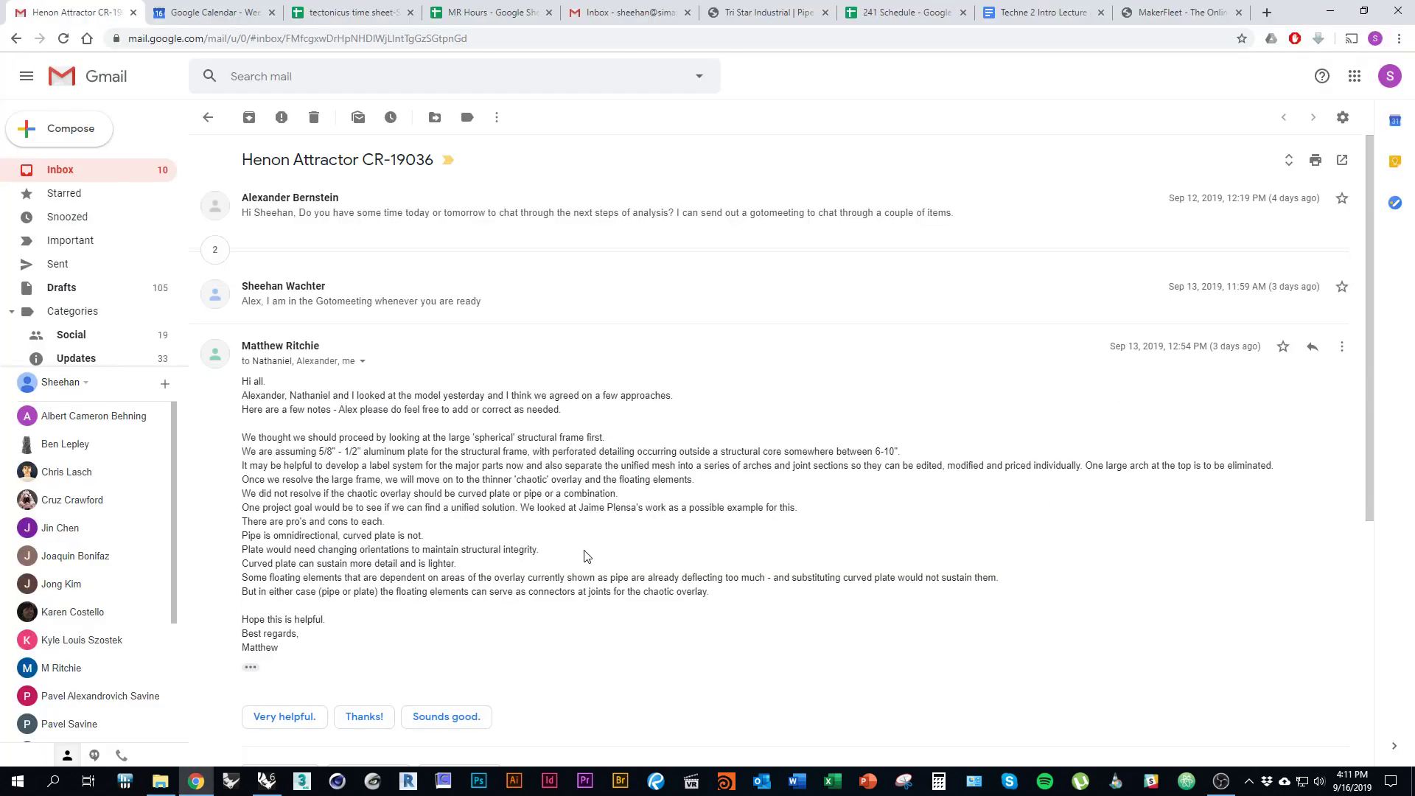
# Step: Open food4rhino.com in a new browser tab
pyautogui.hotkey('ctrl', 't')
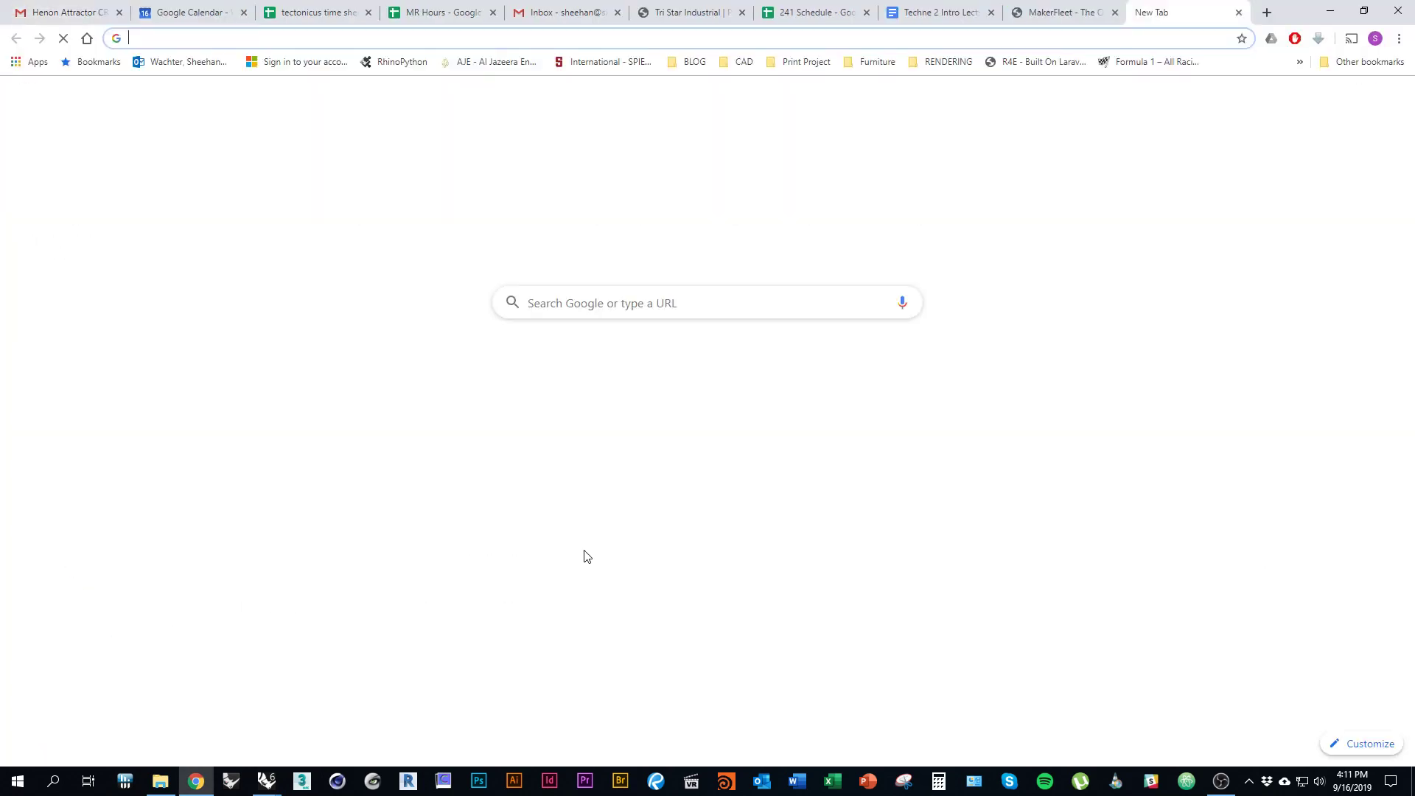
pyautogui.write('food4')
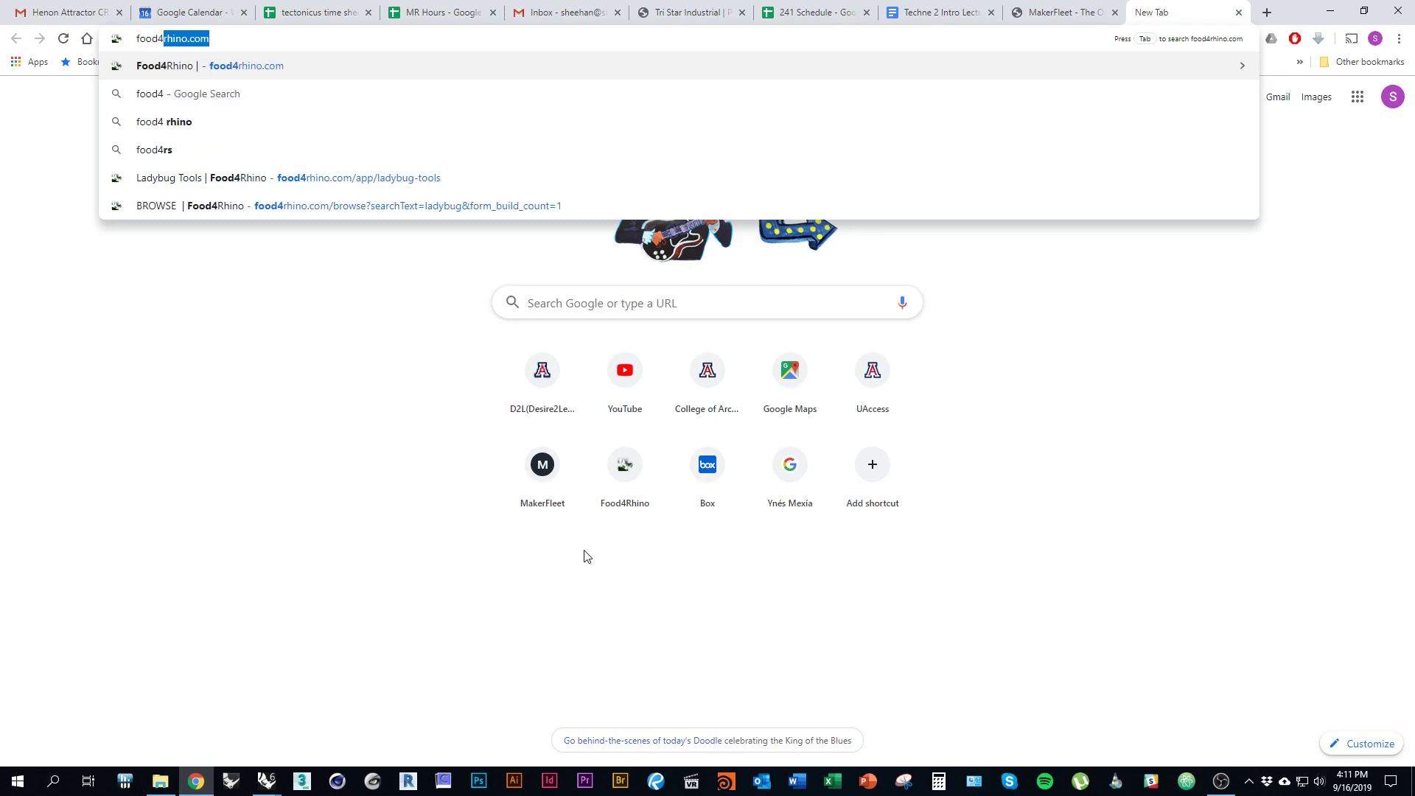
pyautogui.write('rhino.com')
pyautogui.press('Return')
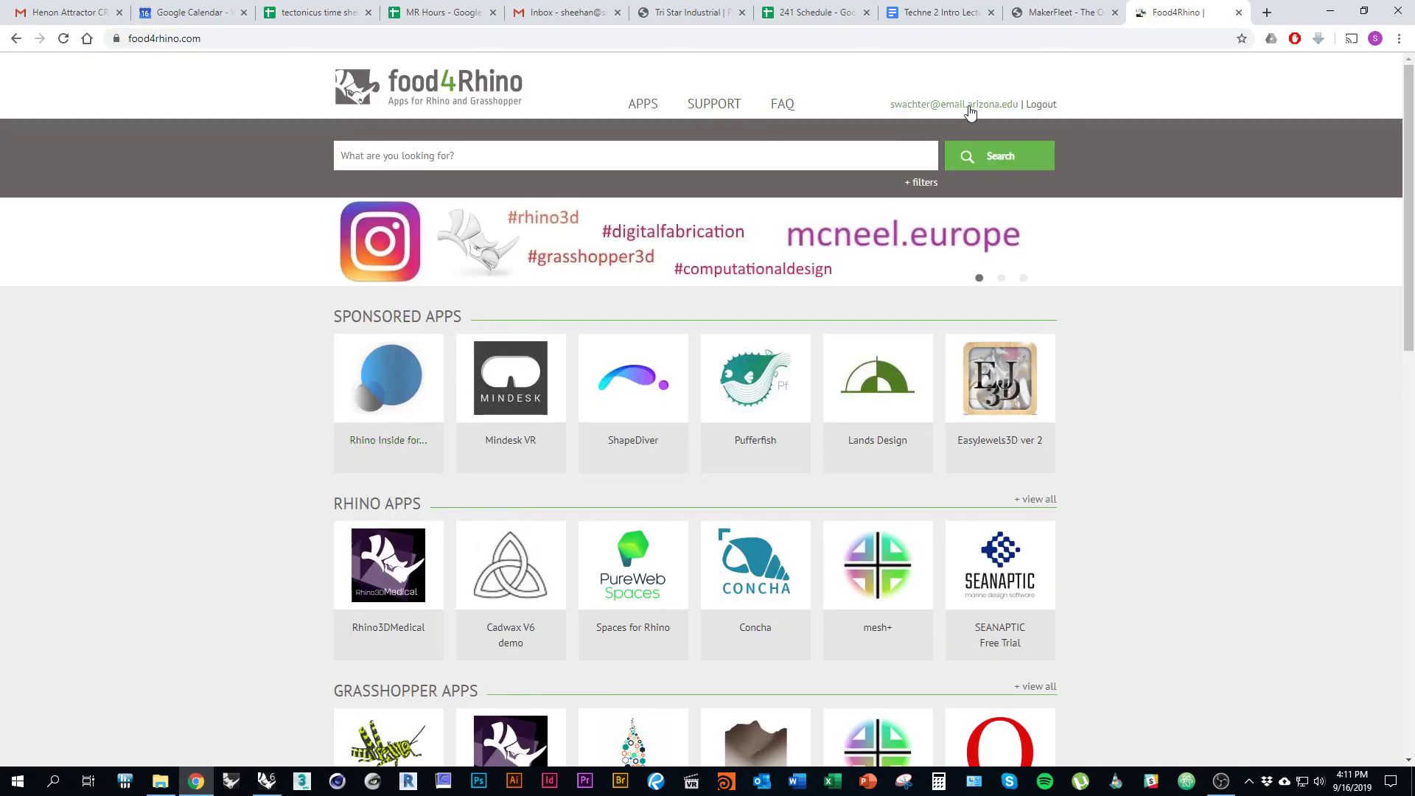
# Step: Find the Ladybug Tools page on food4Rhino and go to its list of downloads
pyautogui.click(729, 154)
pyautogui.write('ladybug-tools')
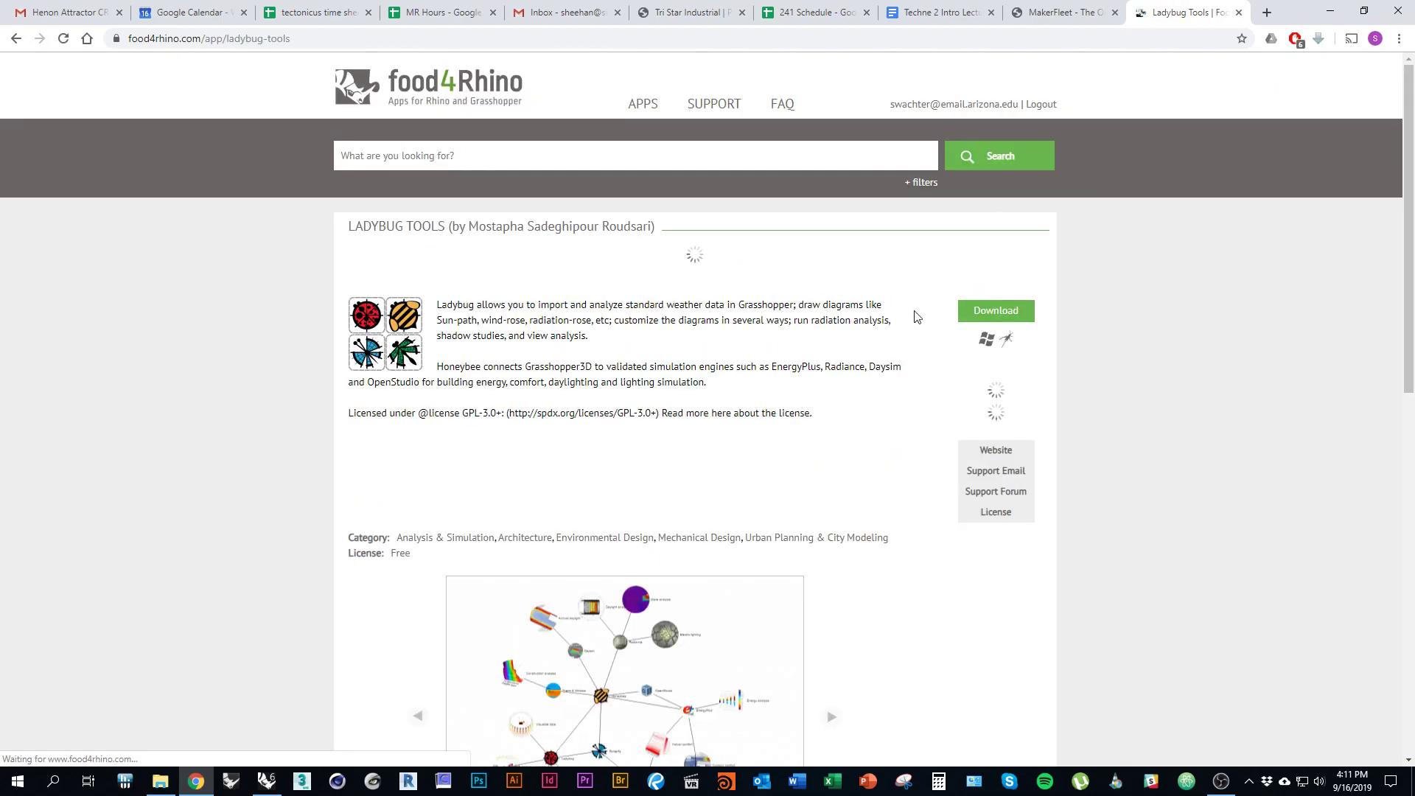
pyautogui.scroll(-10, 916, 317)
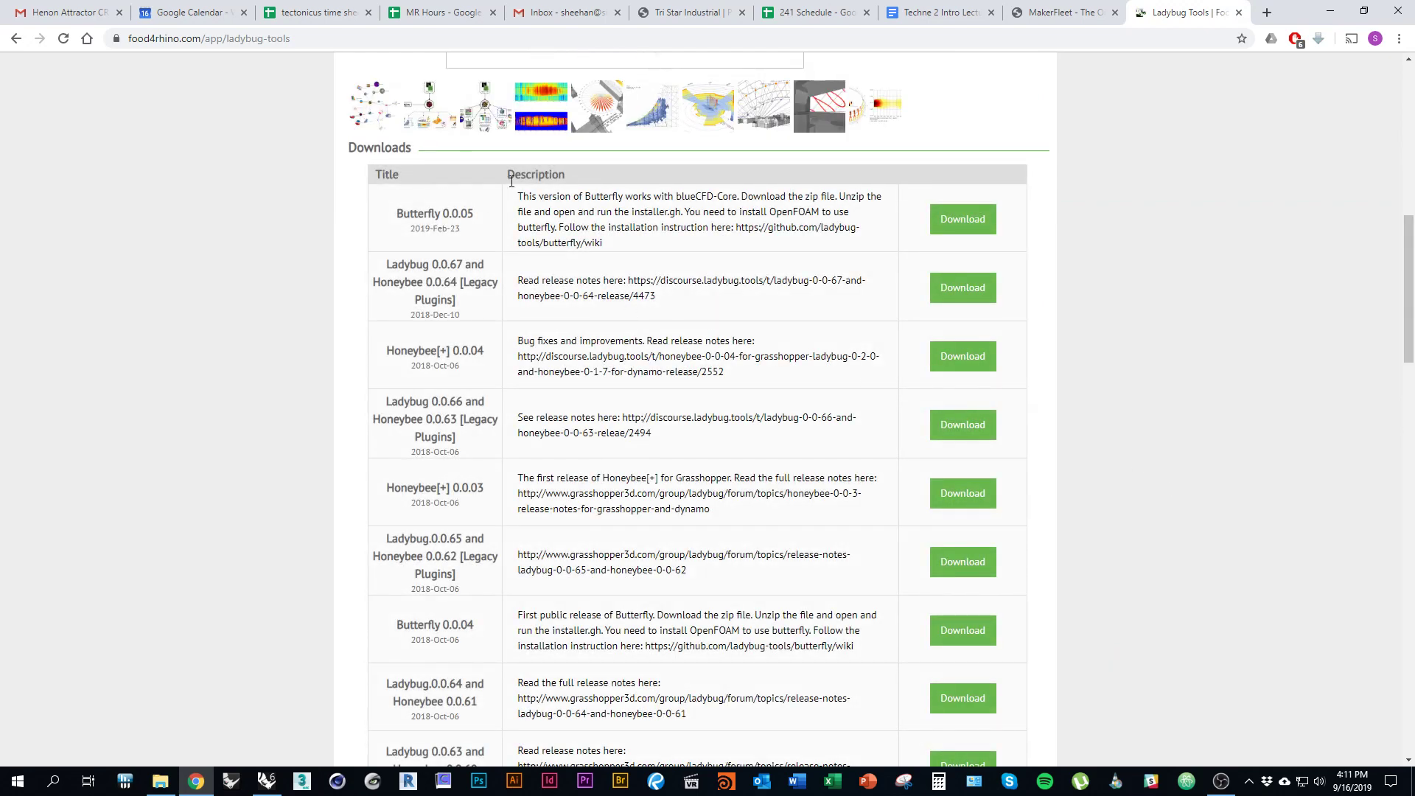
pyautogui.scroll(5, 511, 181)
pyautogui.scroll(-4, 529, 420)
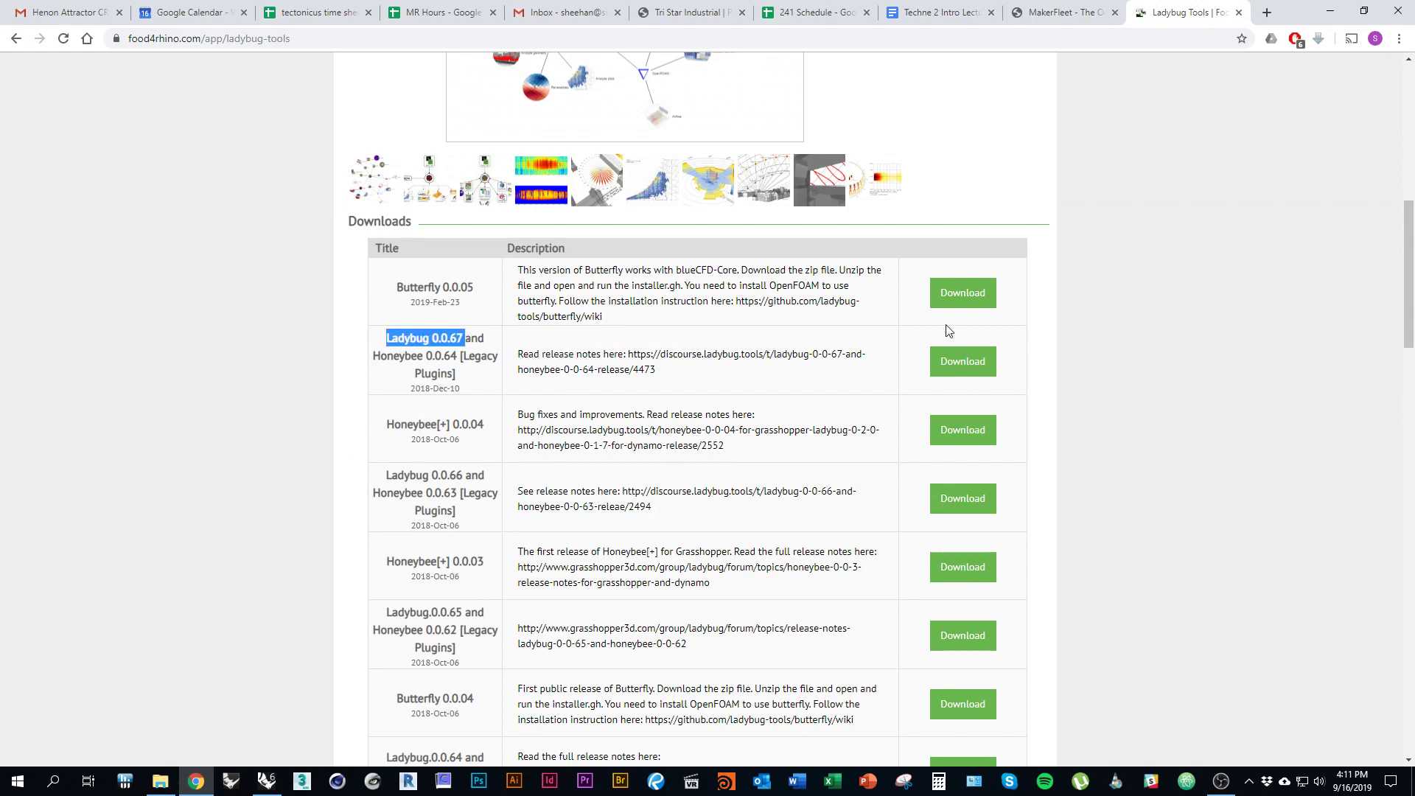
# Step: Download the Ladybug 0.0.67 and Honeybee 0.0.64 [Legacy Plugins] package and dismiss the download notice
pyautogui.click(957, 360)
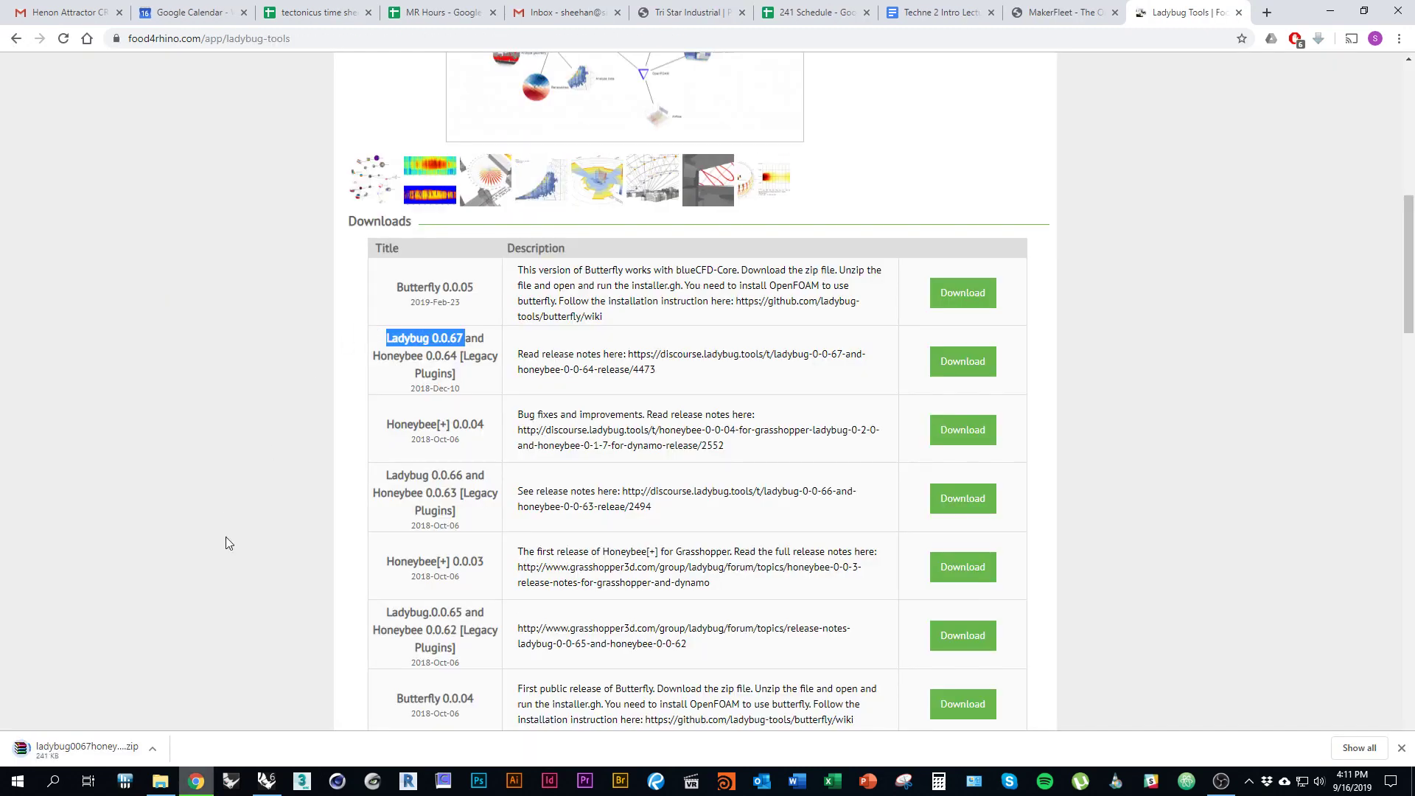
pyautogui.click(1401, 748)
pyautogui.click(845, 592)
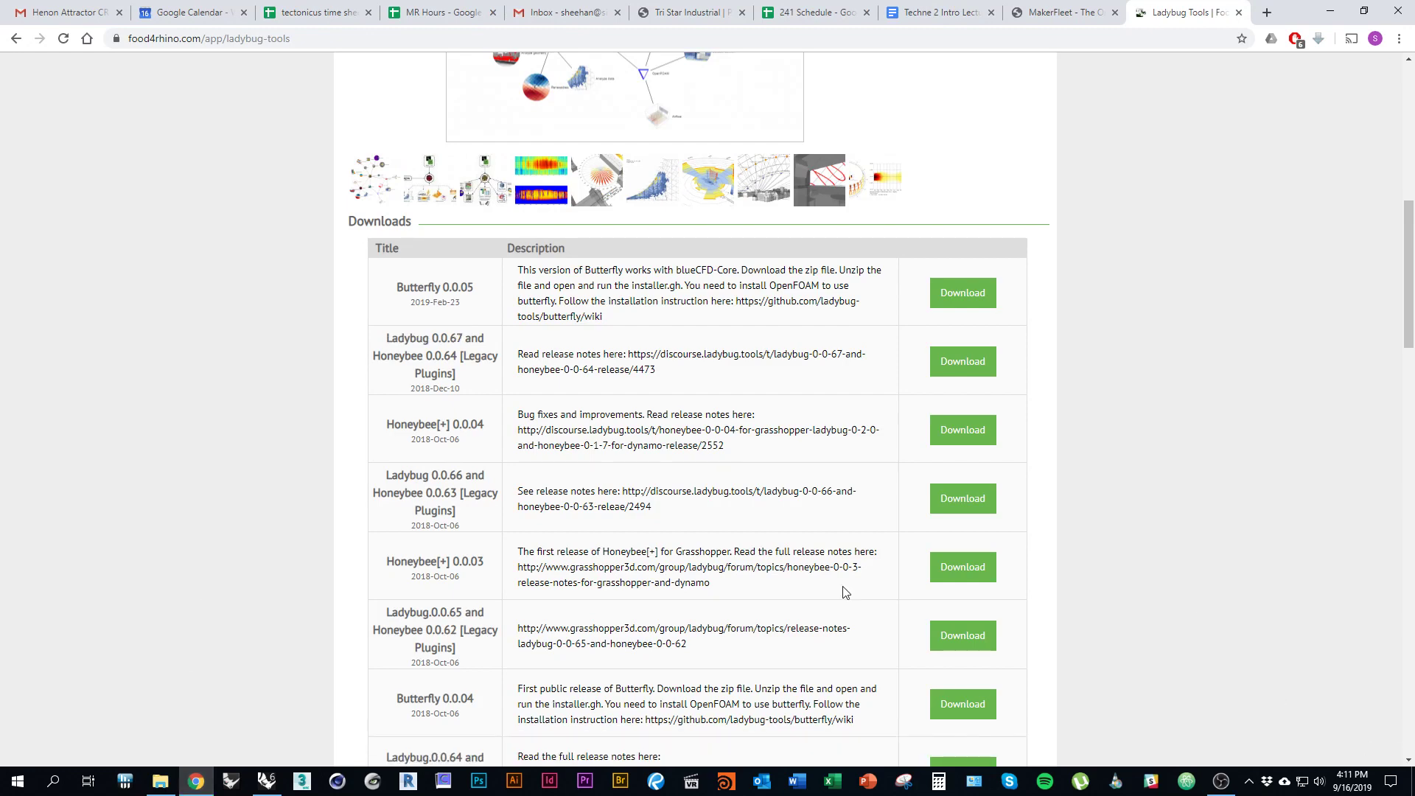
# Step: Switch to File Explorer and delete the duplicate ladybug0067honeybee0064 (1).zip from the Downloads folder
pyautogui.hotkey('alt', 'Tab')
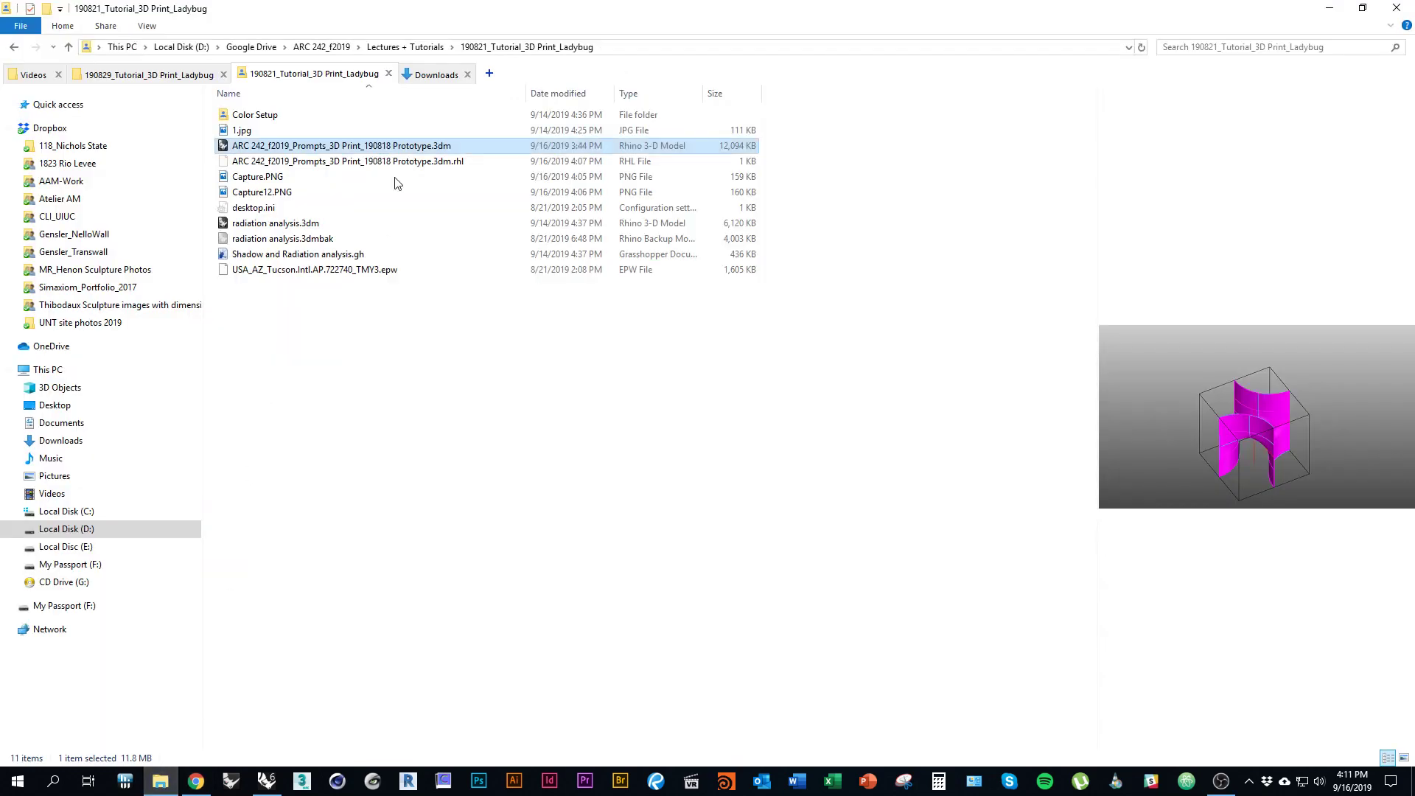
pyautogui.click(435, 74)
pyautogui.click(351, 118)
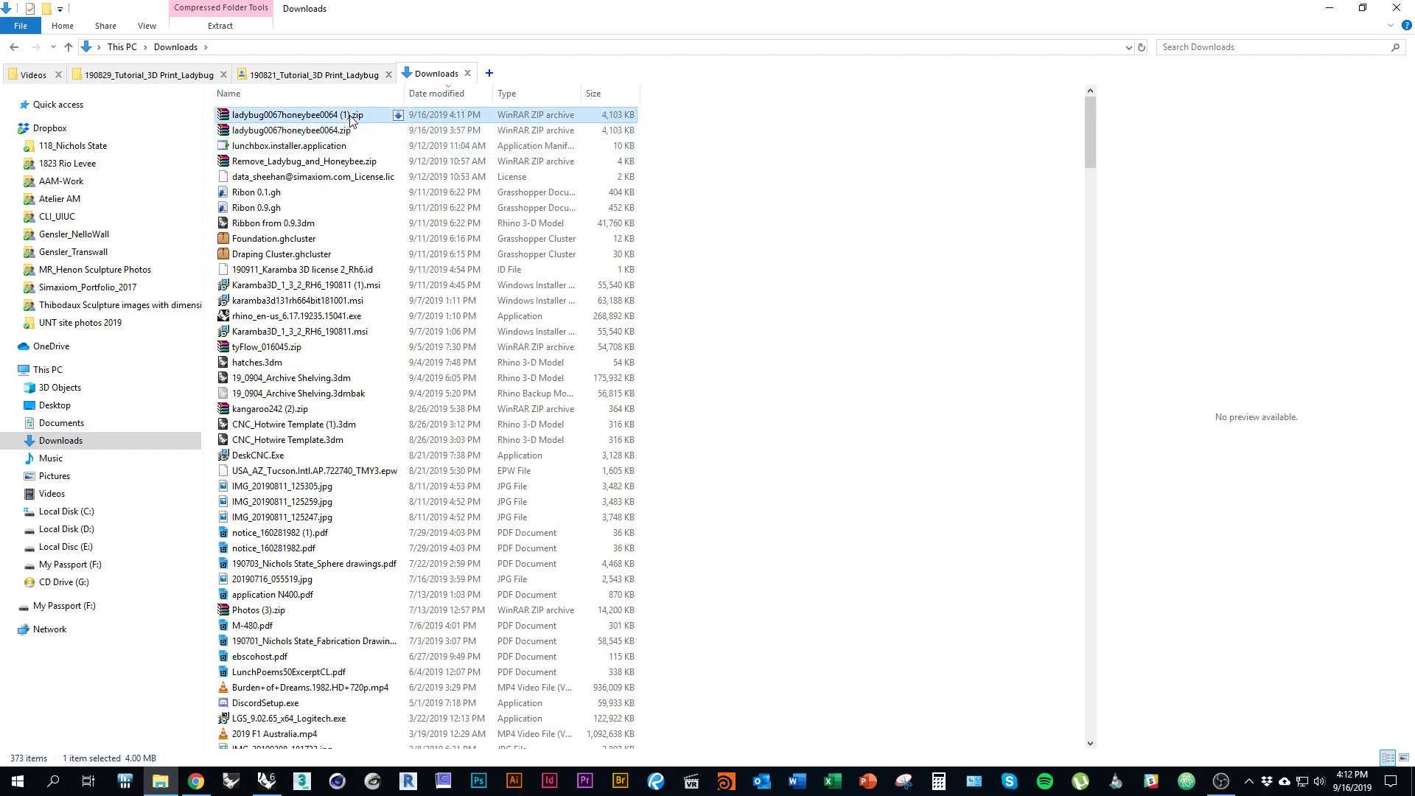
pyautogui.rightClick(350, 118)
pyautogui.click(383, 416)
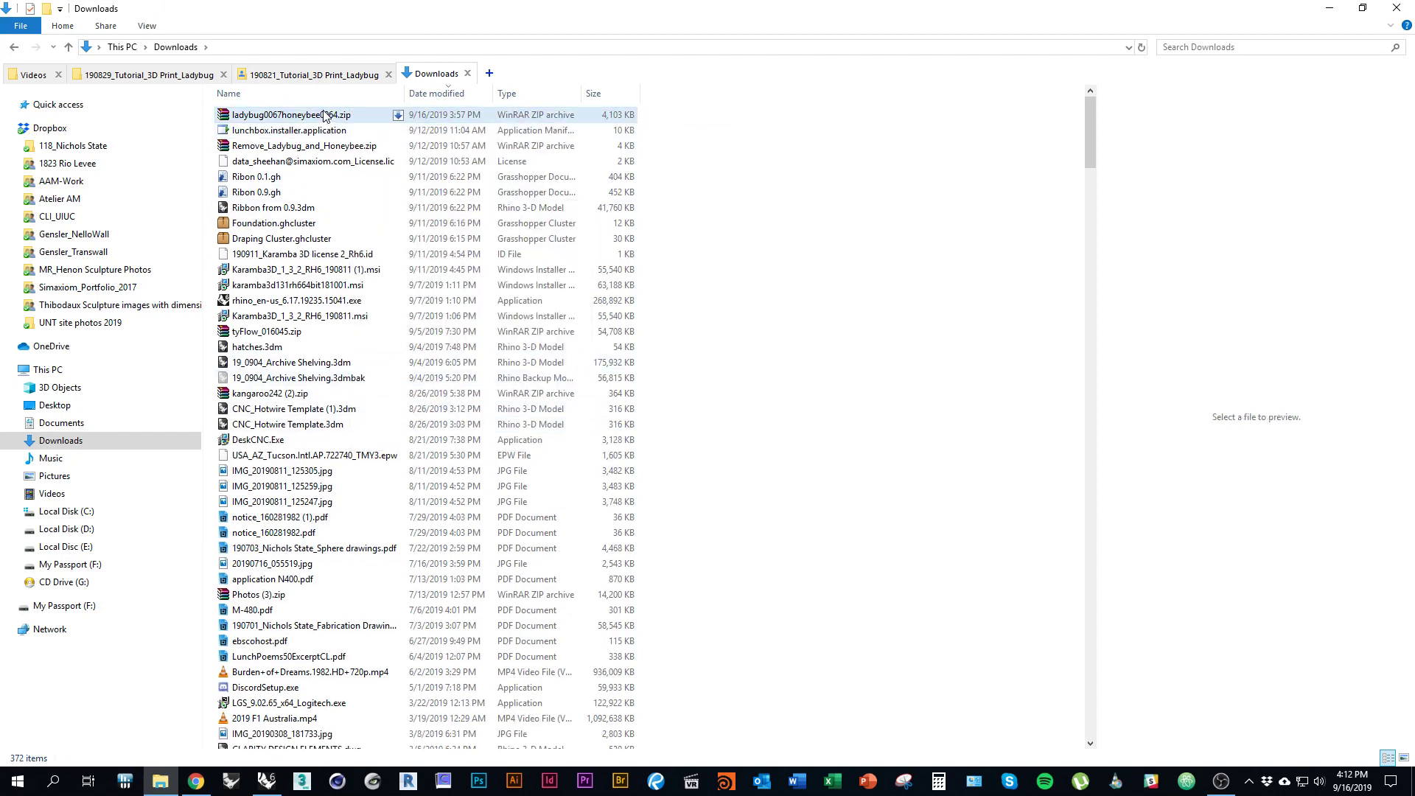
# Step: Unblock ladybug0067honeybee0064.zip in its file properties and confirm
pyautogui.click(303, 118)
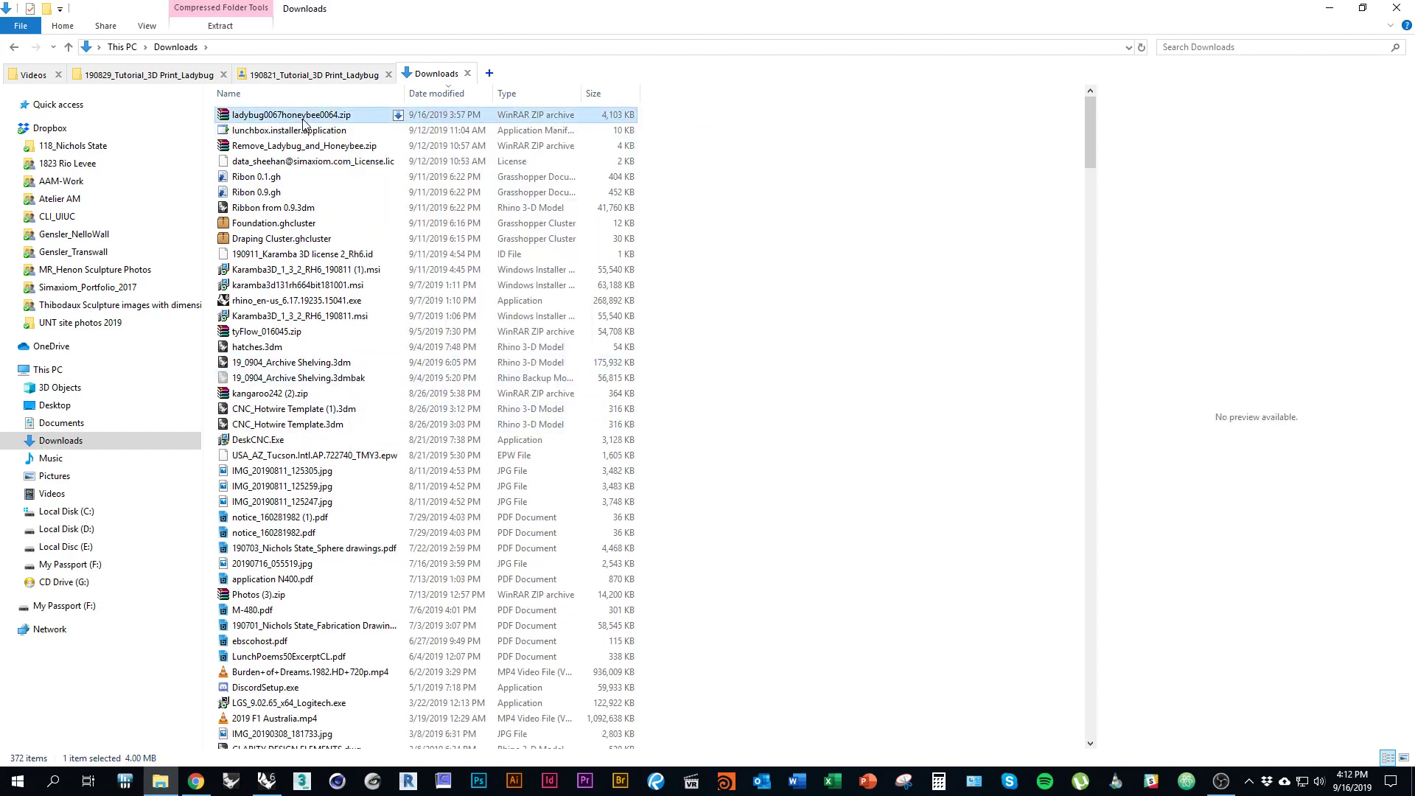
pyautogui.rightClick(303, 121)
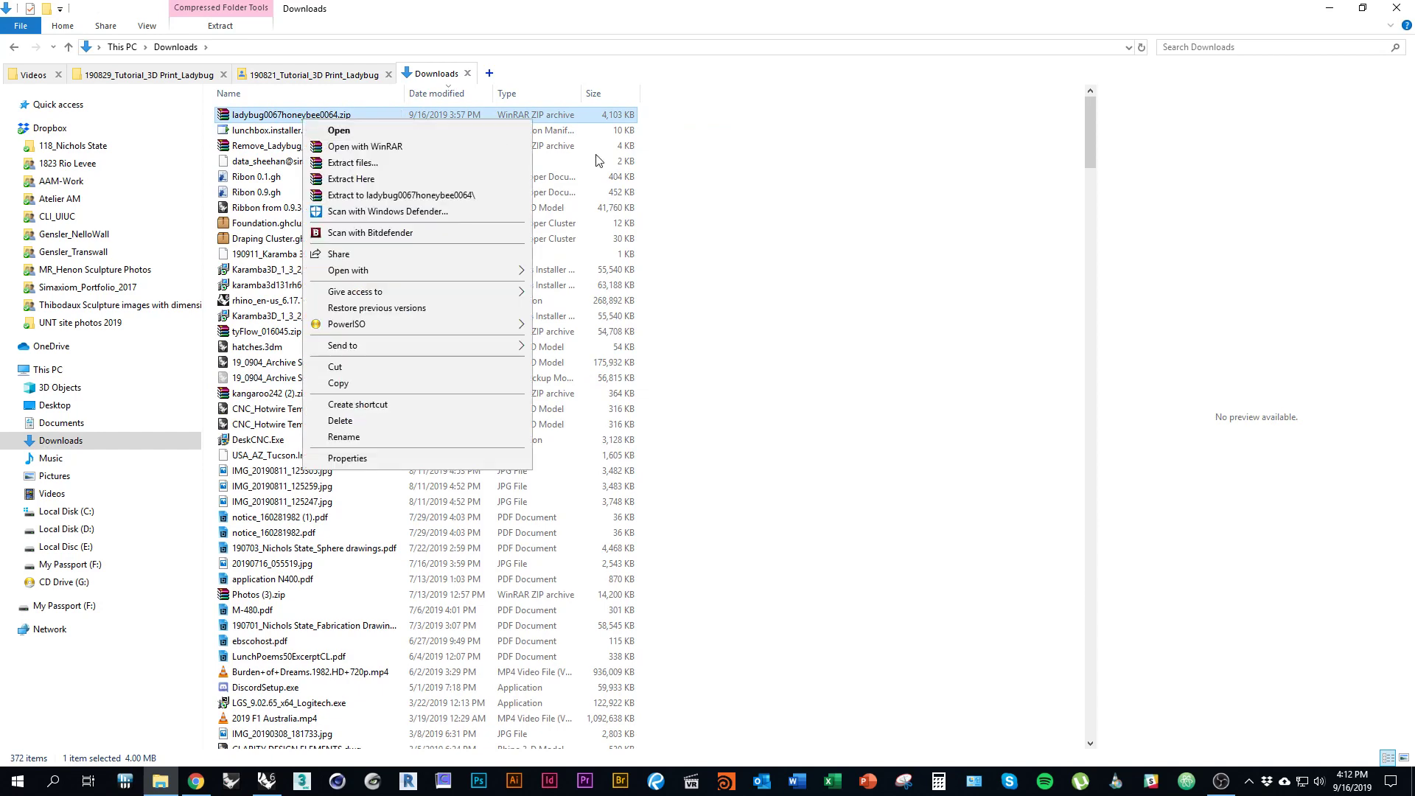
pyautogui.click(444, 460)
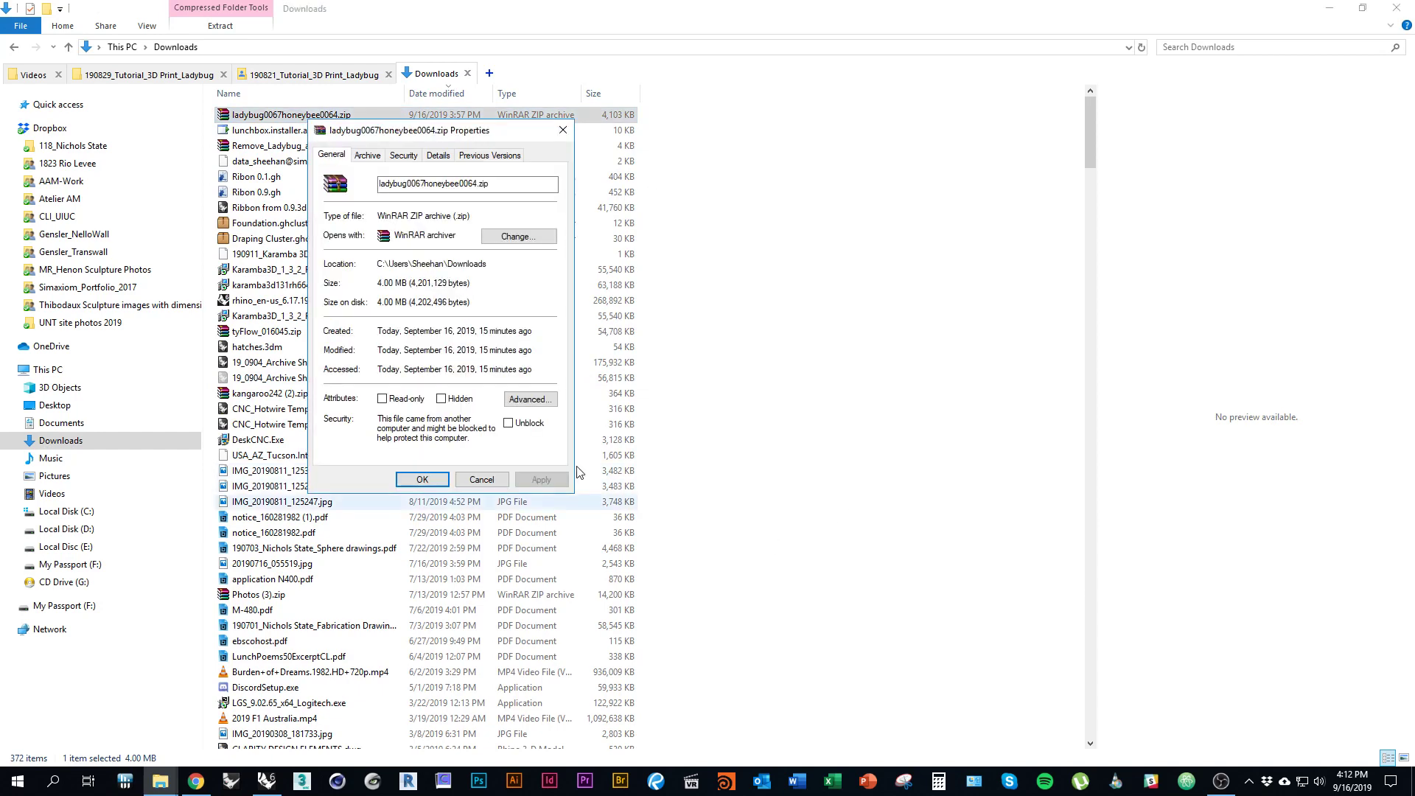
pyautogui.click(508, 423)
pyautogui.moveTo(361, 133); pyautogui.dragTo(464, 142)
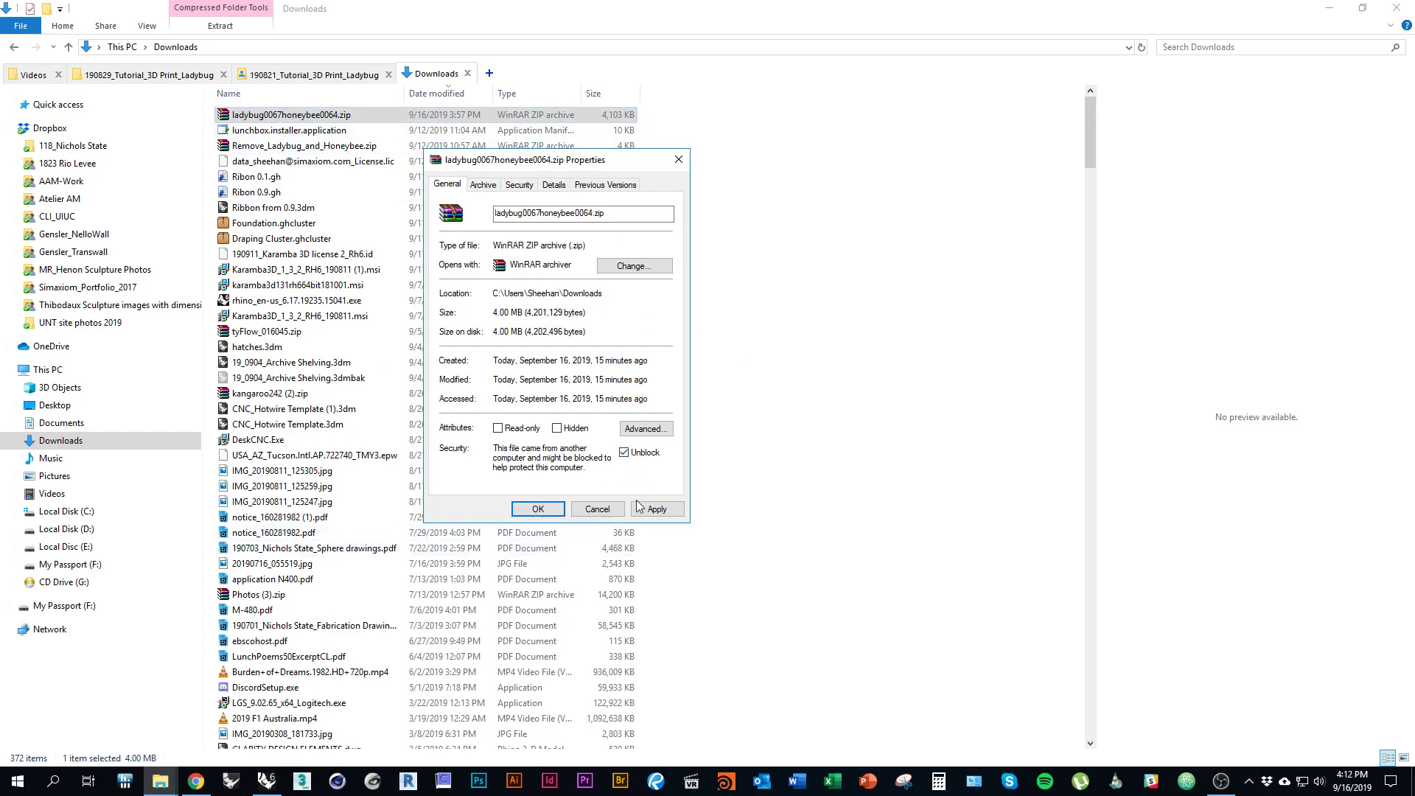
pyautogui.click(538, 509)
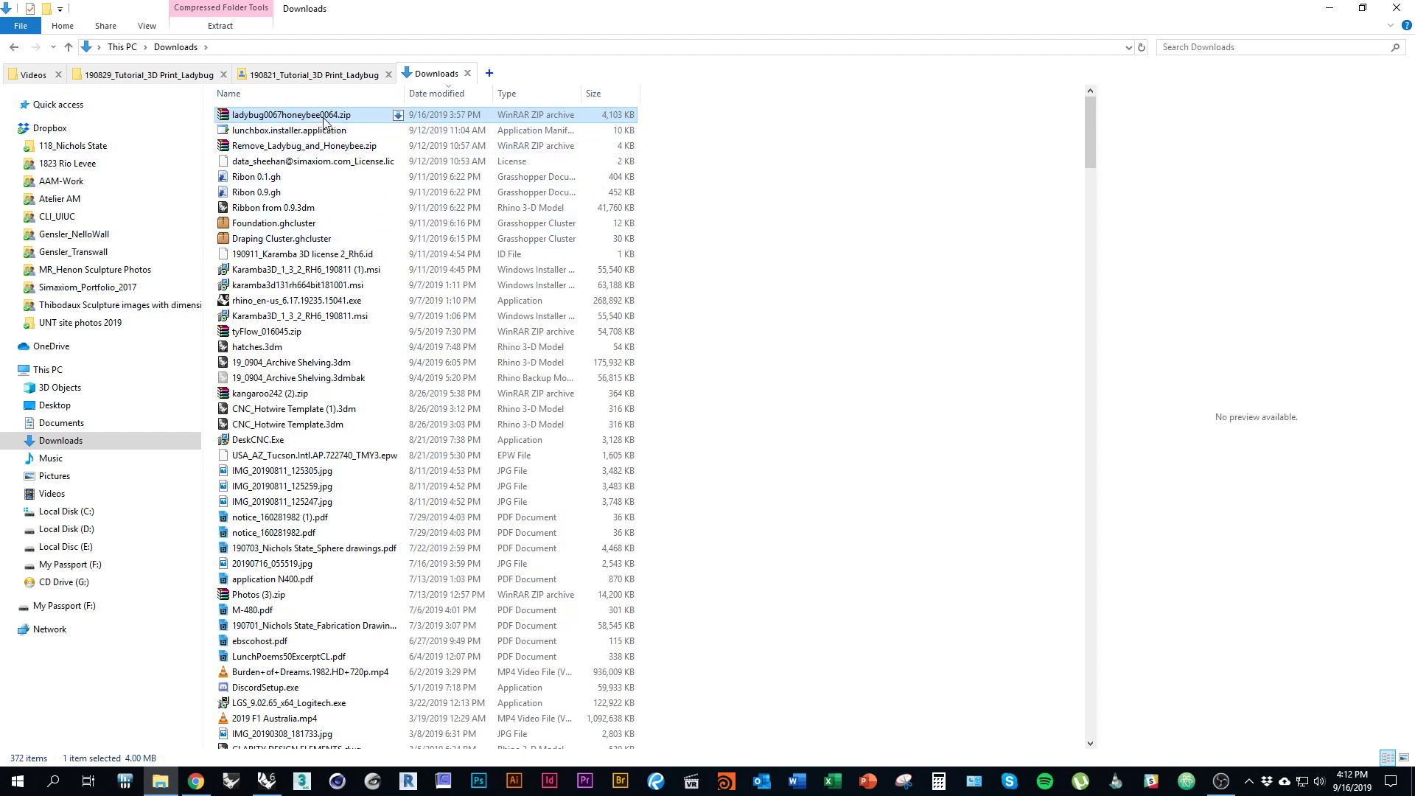
# Step: Open ladybug0067honeybee0064.zip in WinRAR and go to the ladybug folder inside Ladybug_0_0_67_Honeybee_0_0_64
pyautogui.doubleClick(321, 115)
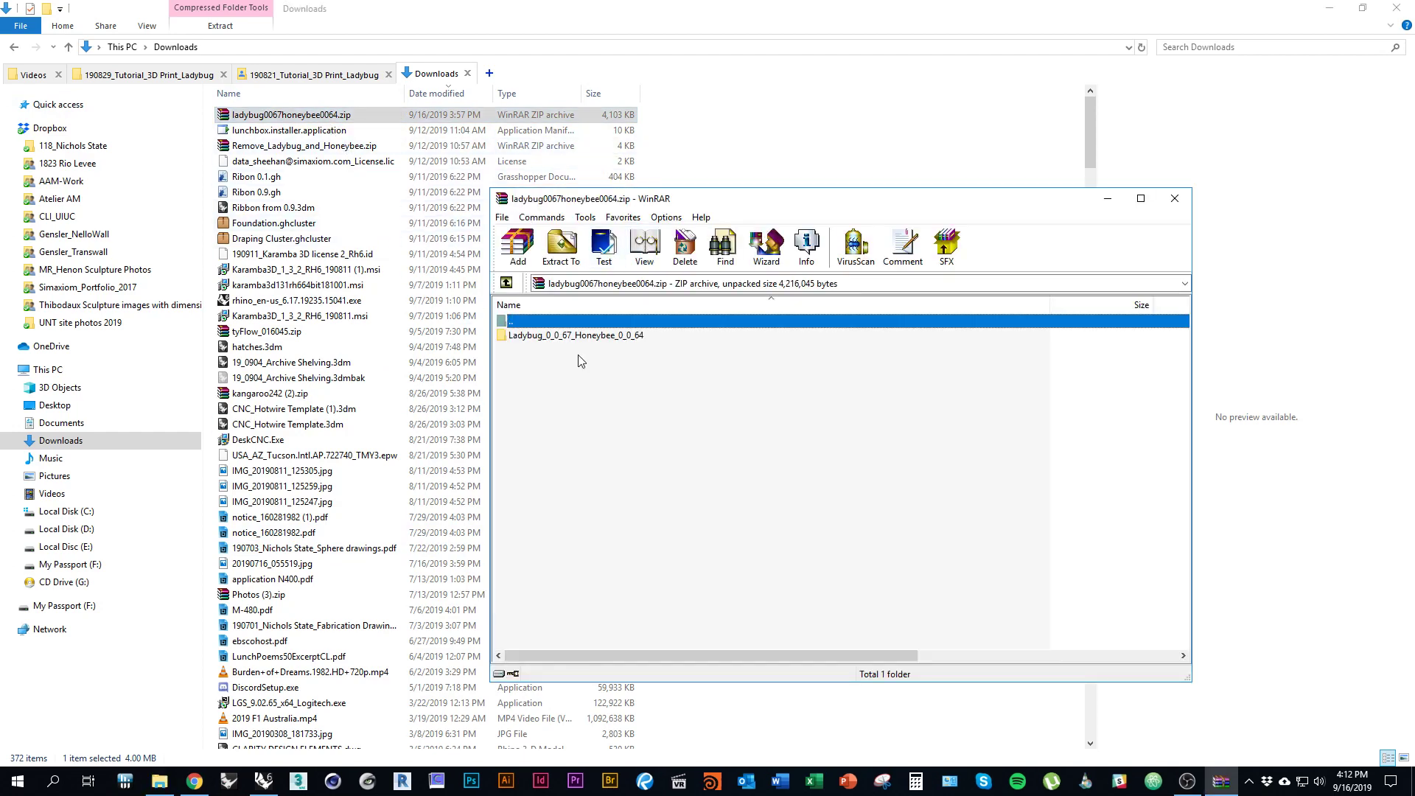
pyautogui.doubleClick(582, 336)
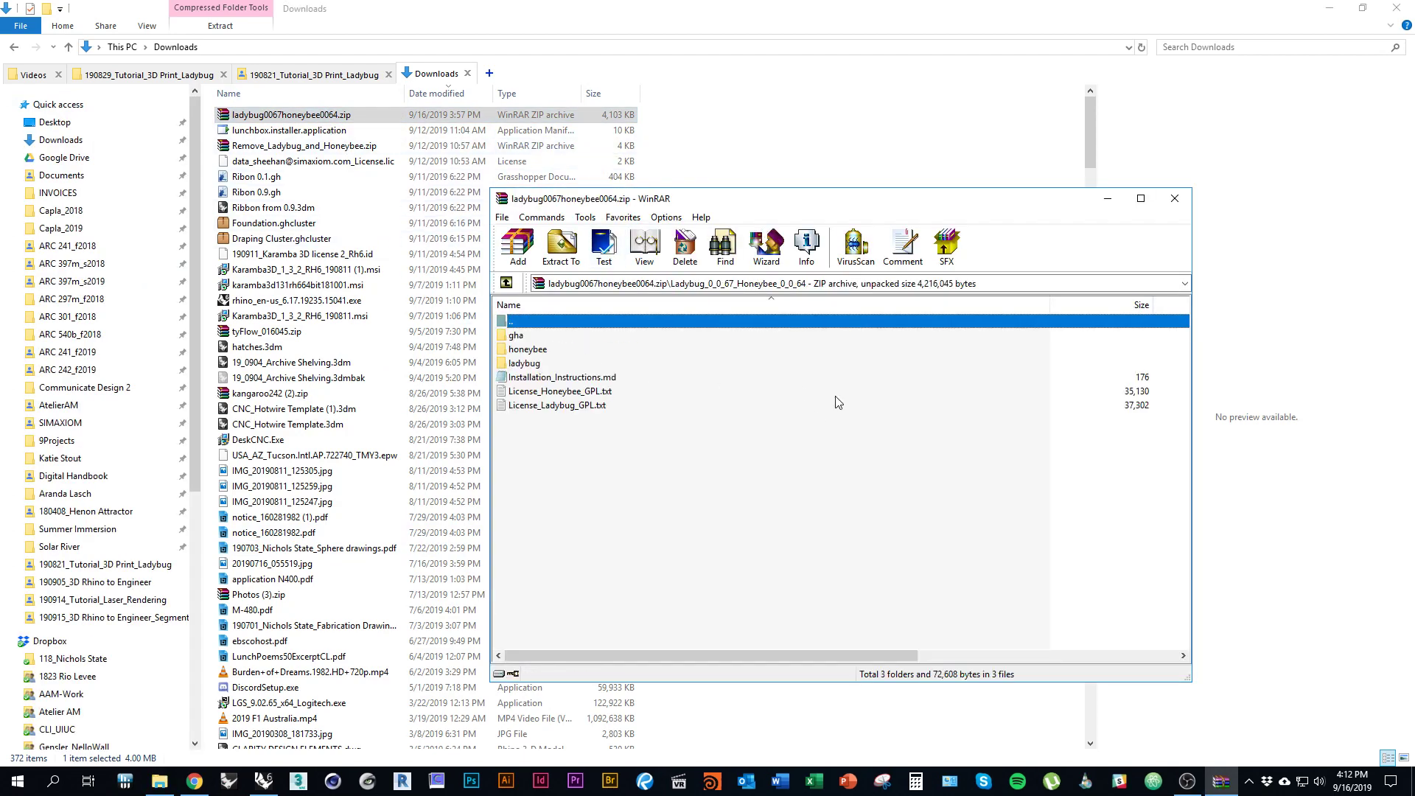
pyautogui.click(1174, 199)
pyautogui.doubleClick(391, 113)
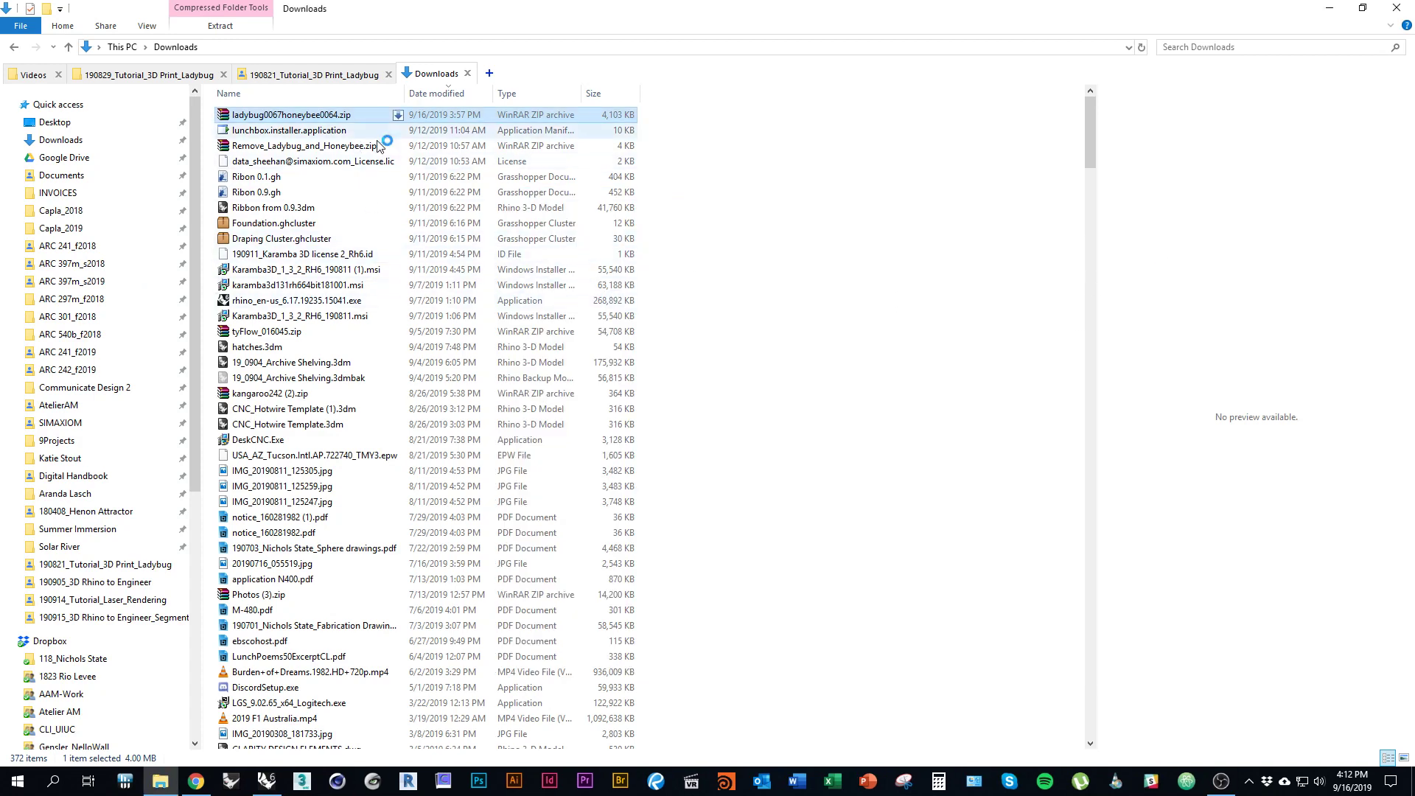
pyautogui.doubleClick(555, 338)
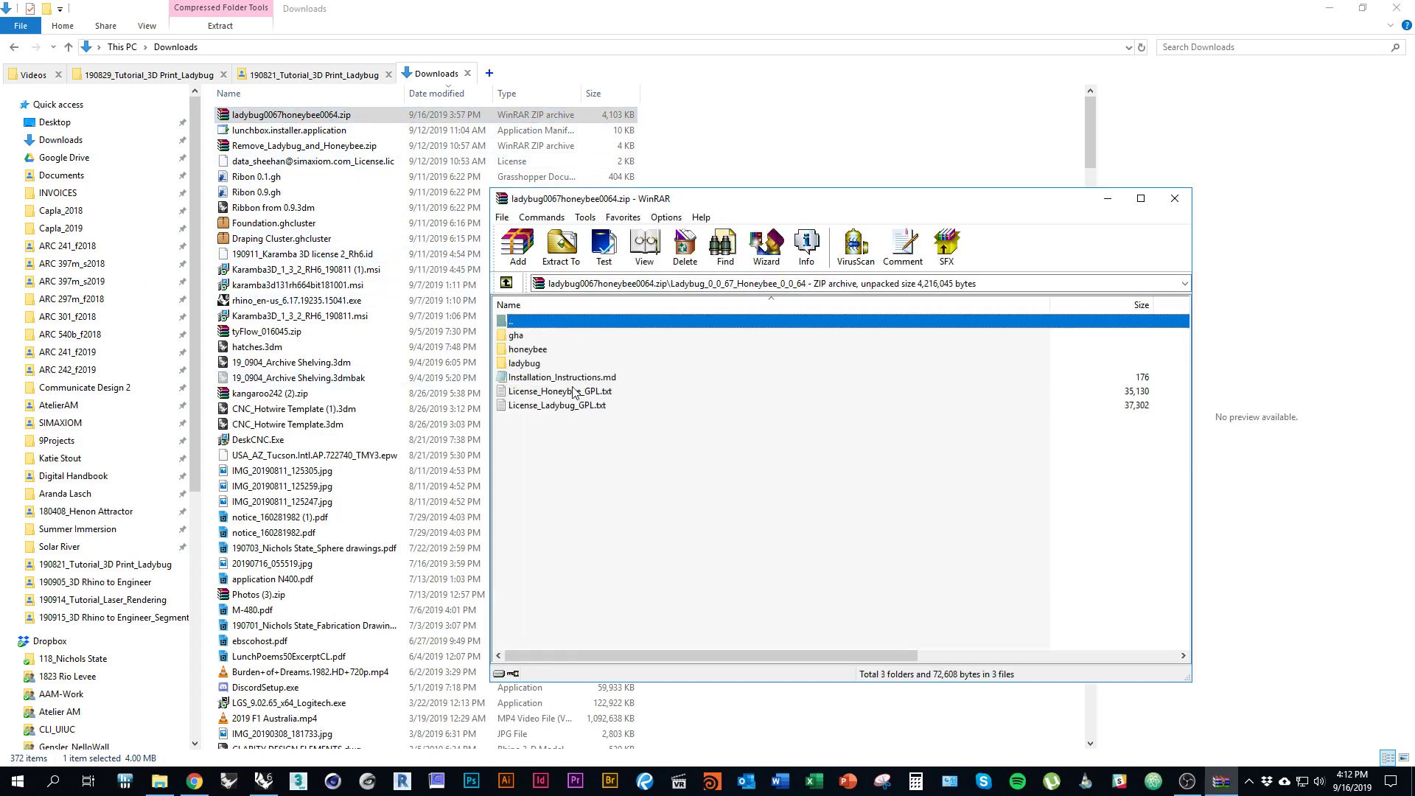
pyautogui.doubleClick(523, 364)
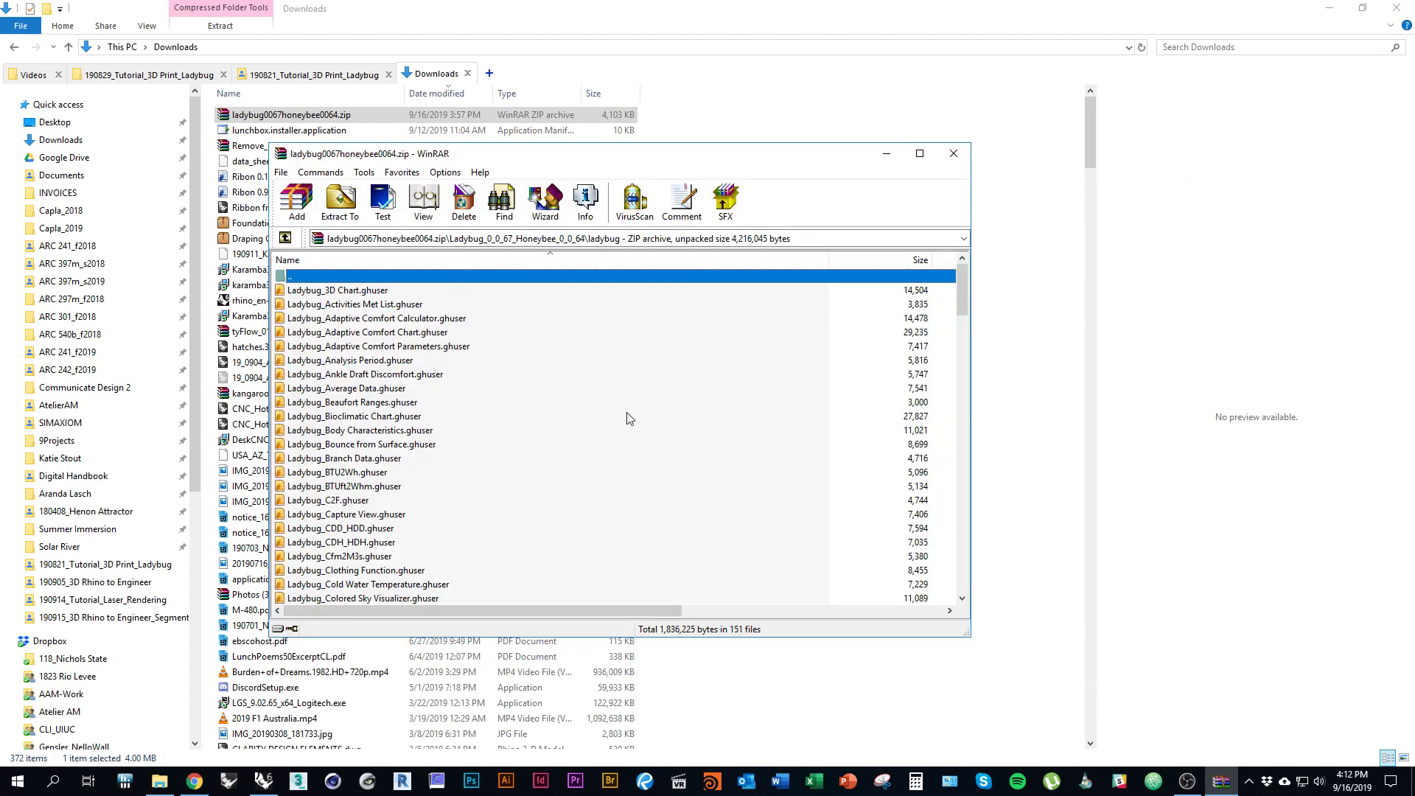
# Step: Switch to Grasshopper, move and narrow its window so Rhino shows beside it, and return to the open archive
pyautogui.hotkey('alt', 'Tab')
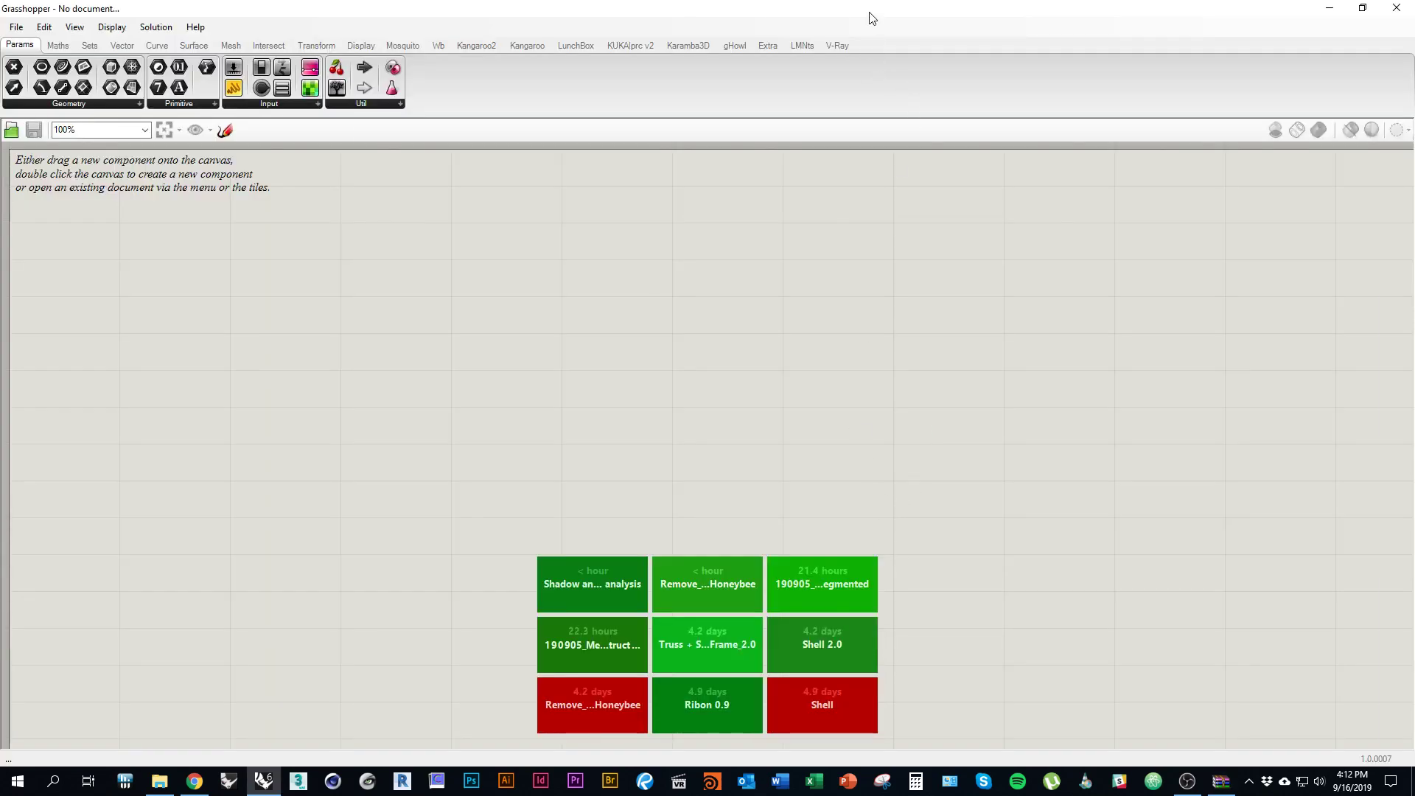
pyautogui.moveTo(873, 17); pyautogui.dragTo(1079, 11)
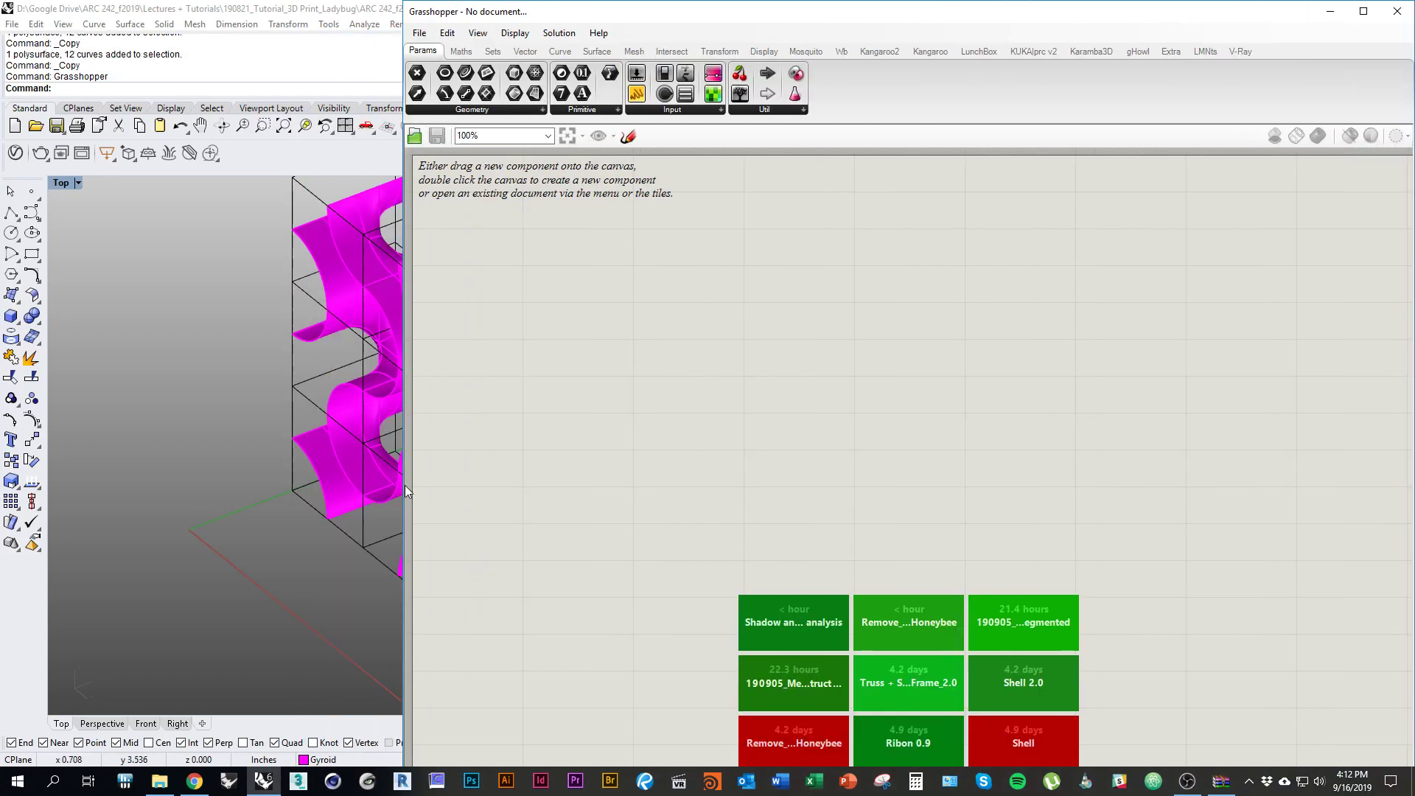
pyautogui.moveTo(400, 509); pyautogui.dragTo(731, 516)
pyautogui.hotkey('alt', 'Tab')
pyautogui.click(330, 293)
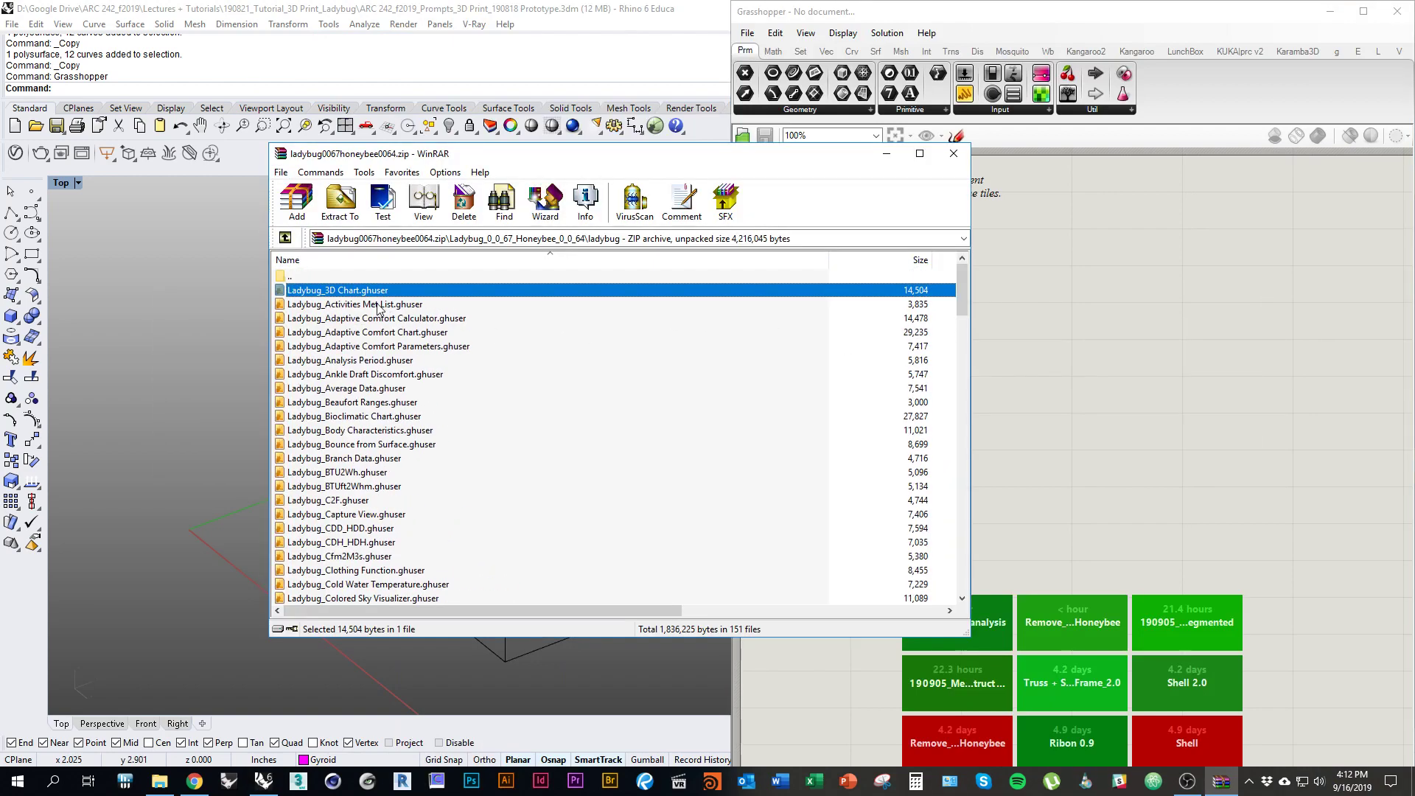
# Step: Install all the Ladybug user objects from the archive's ladybug folder by dropping them onto the Grasshopper canvas
pyautogui.moveTo(961, 293); pyautogui.dragTo(944, 625)
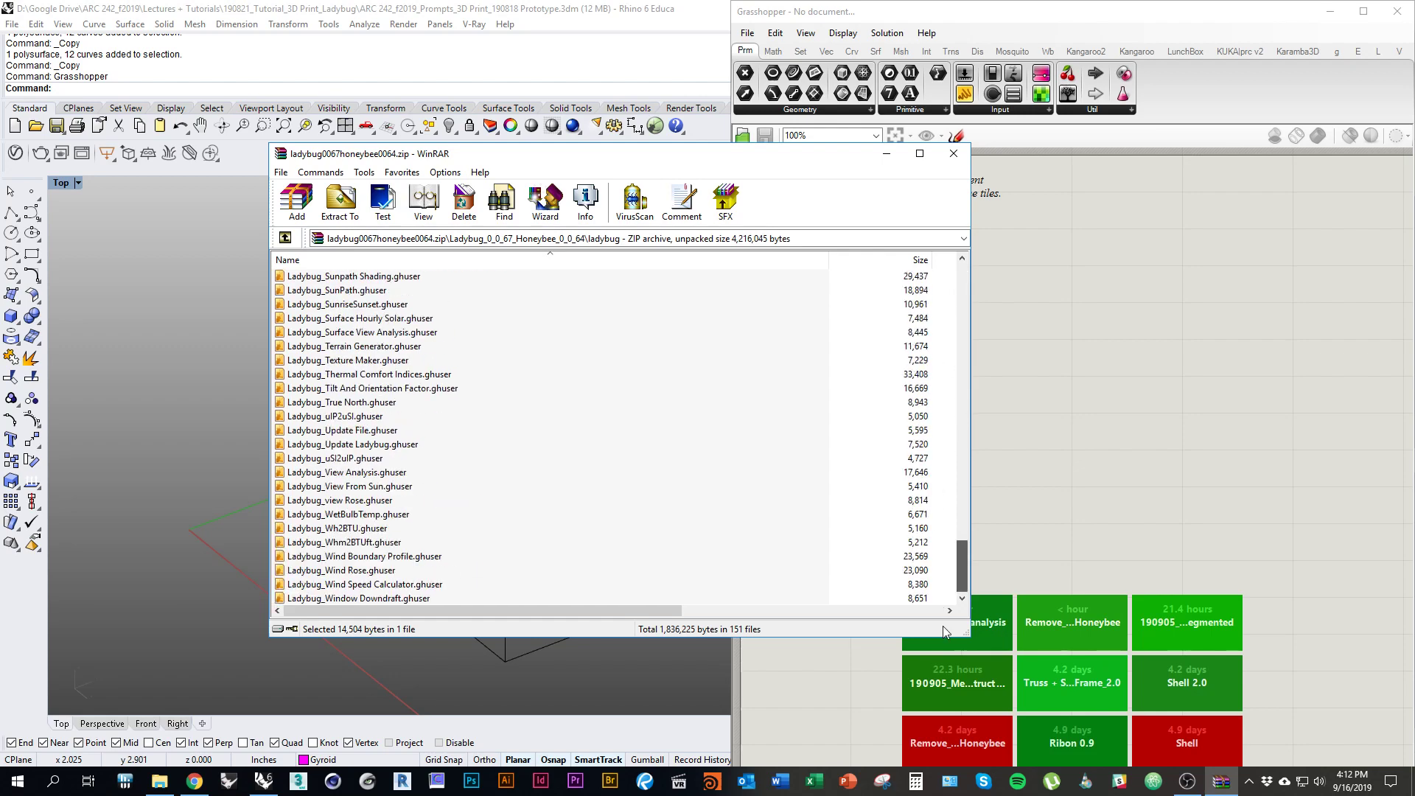
pyautogui.hotkey('ctrl', 'a')
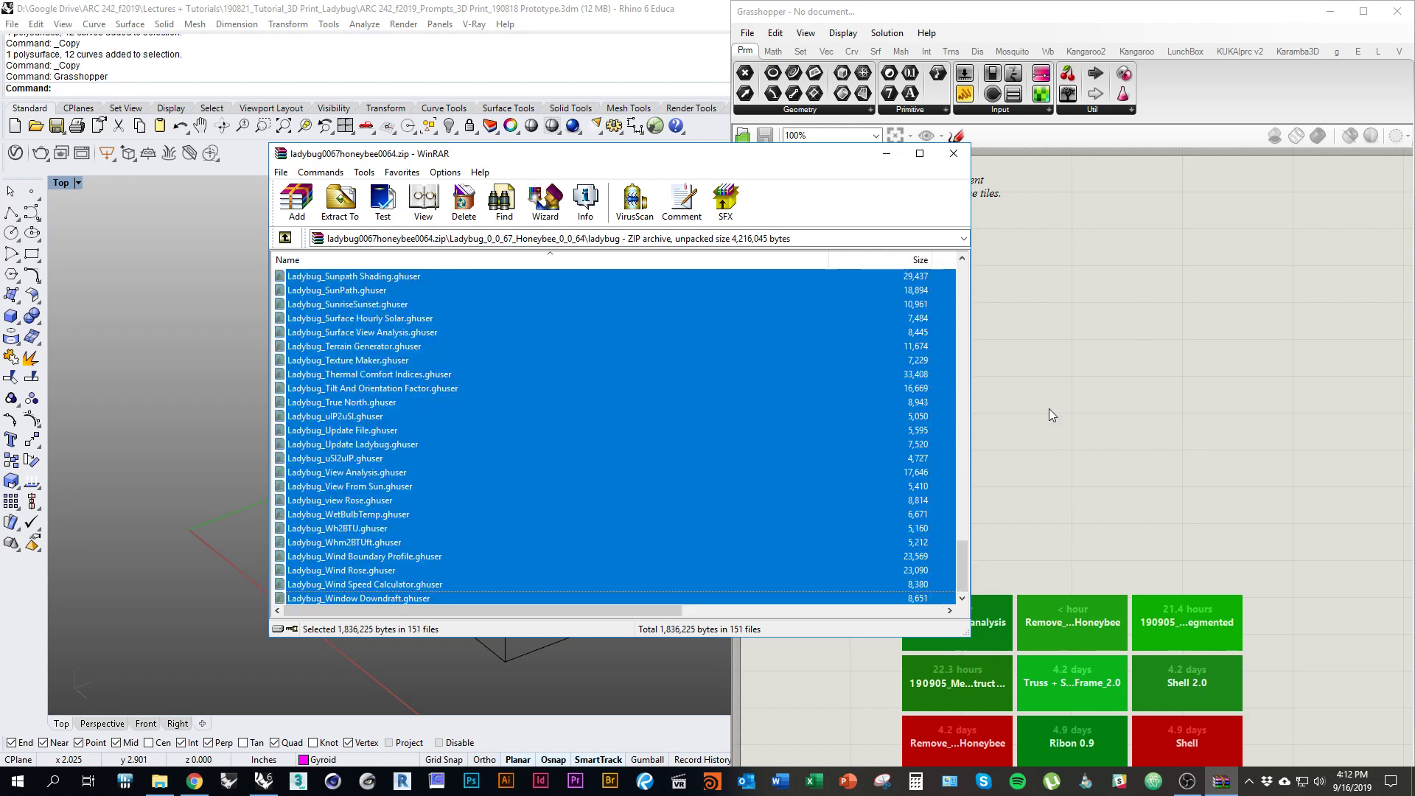
pyautogui.moveTo(531, 399); pyautogui.dragTo(1074, 421)
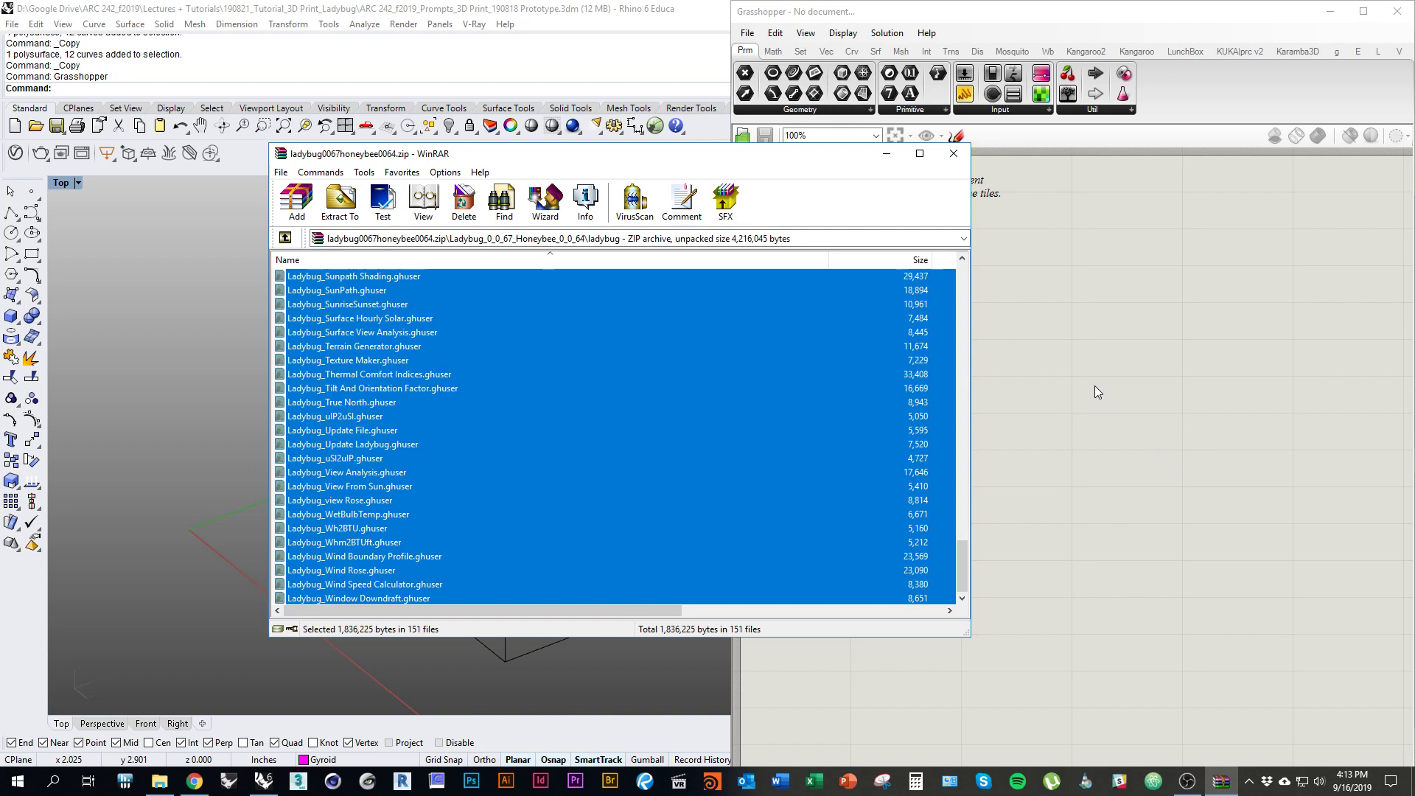
pyautogui.click(1094, 474)
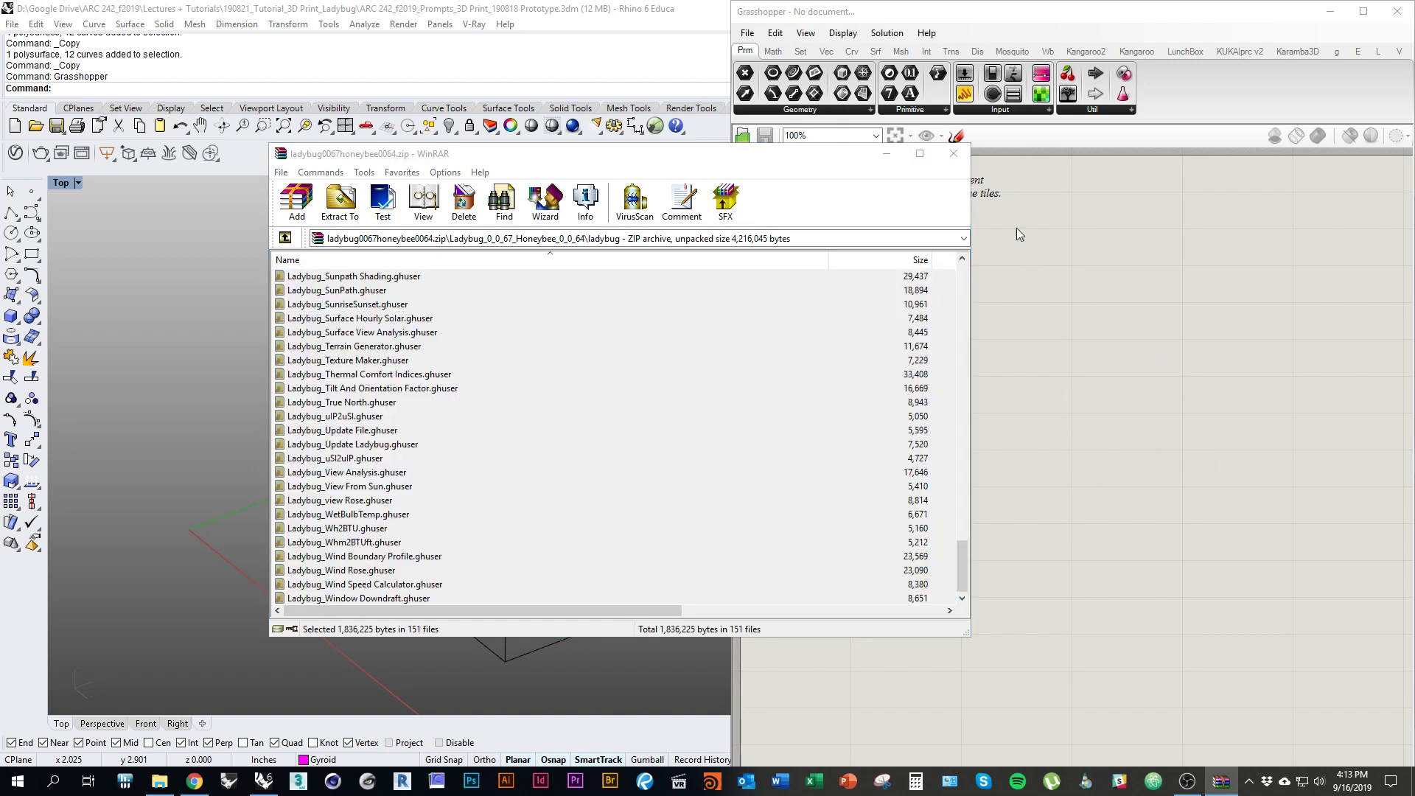
# Step: Switch to File Explorer and try to extract ladybug0067honeybee0064.zip into the Downloads folder
pyautogui.click(159, 781)
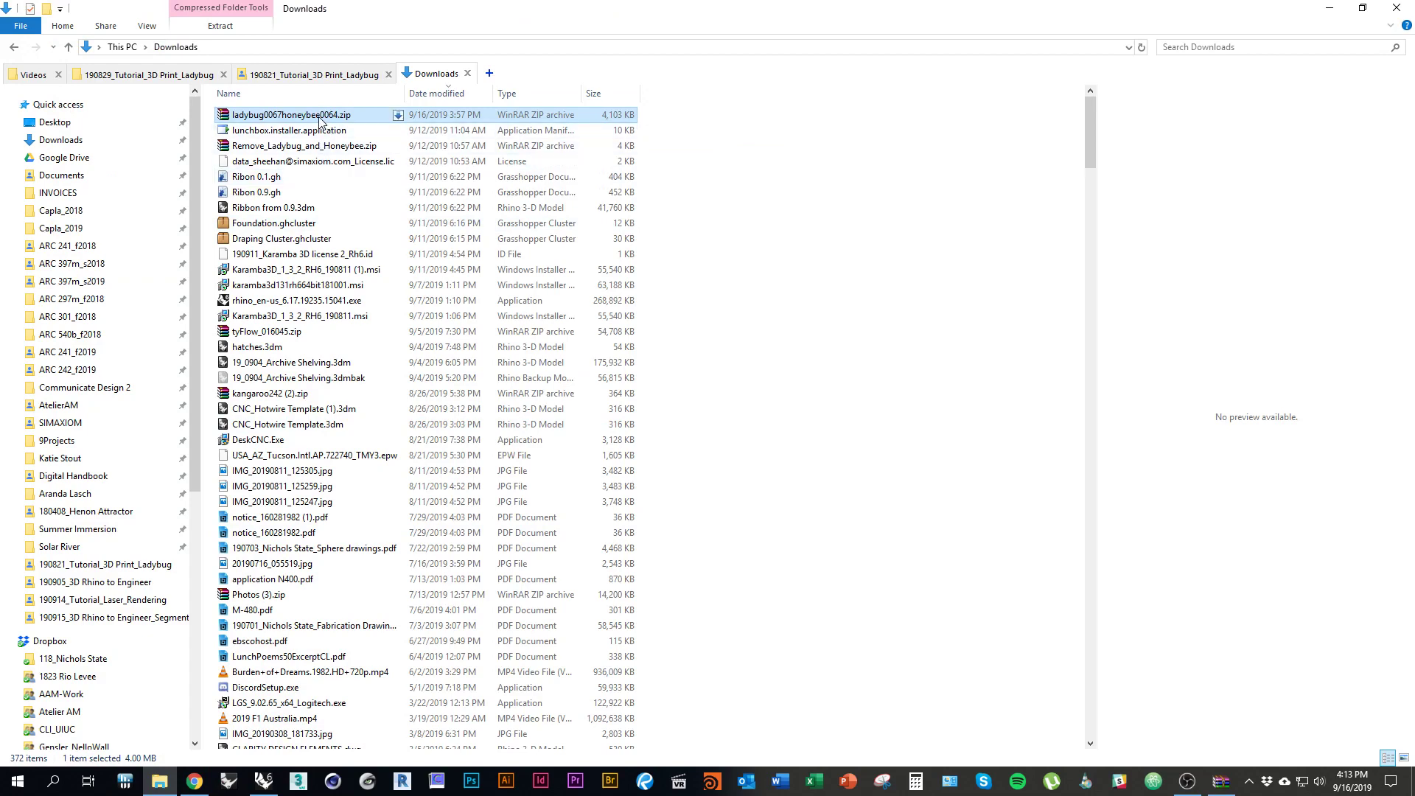
pyautogui.doubleClick(385, 120)
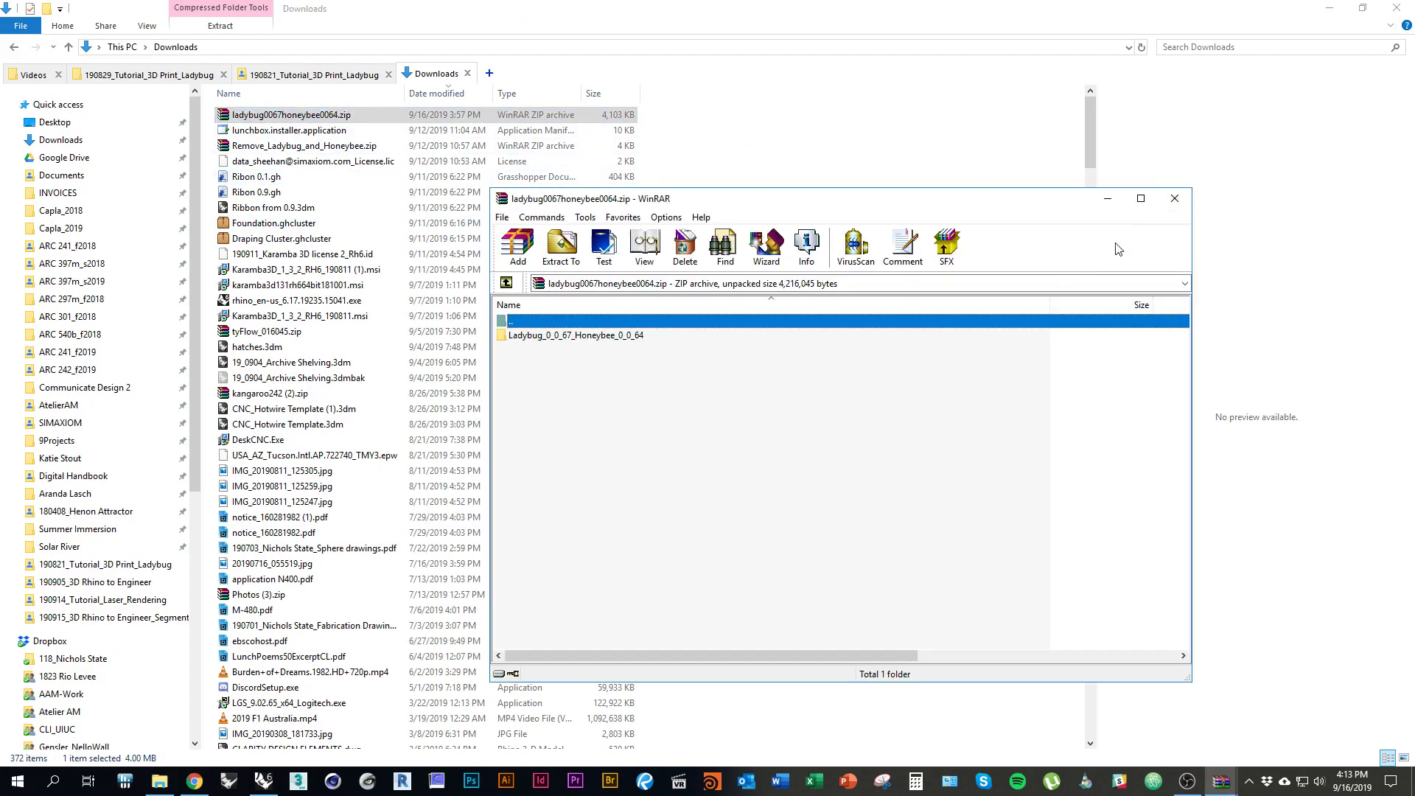
pyautogui.click(1174, 198)
pyautogui.rightClick(302, 121)
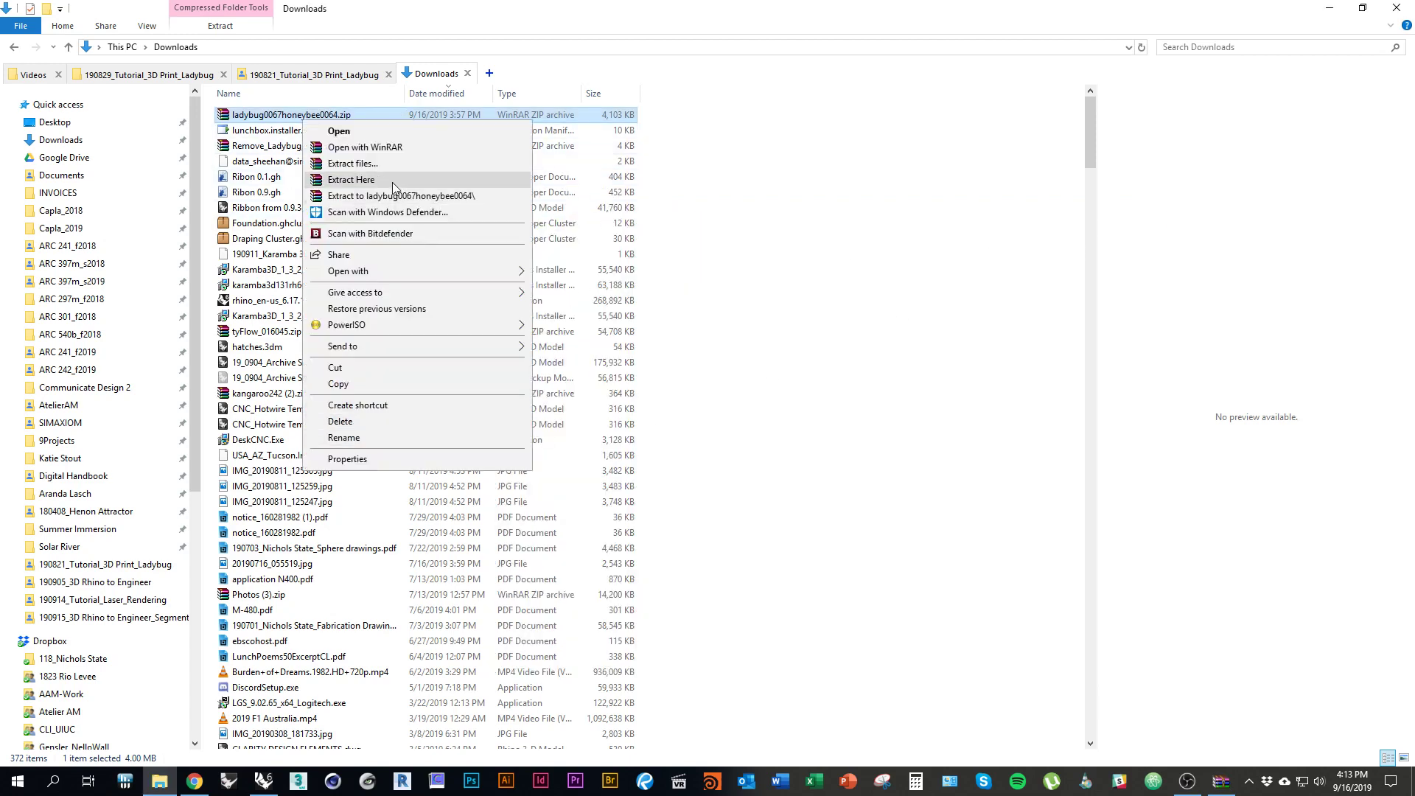
pyautogui.click(749, 201)
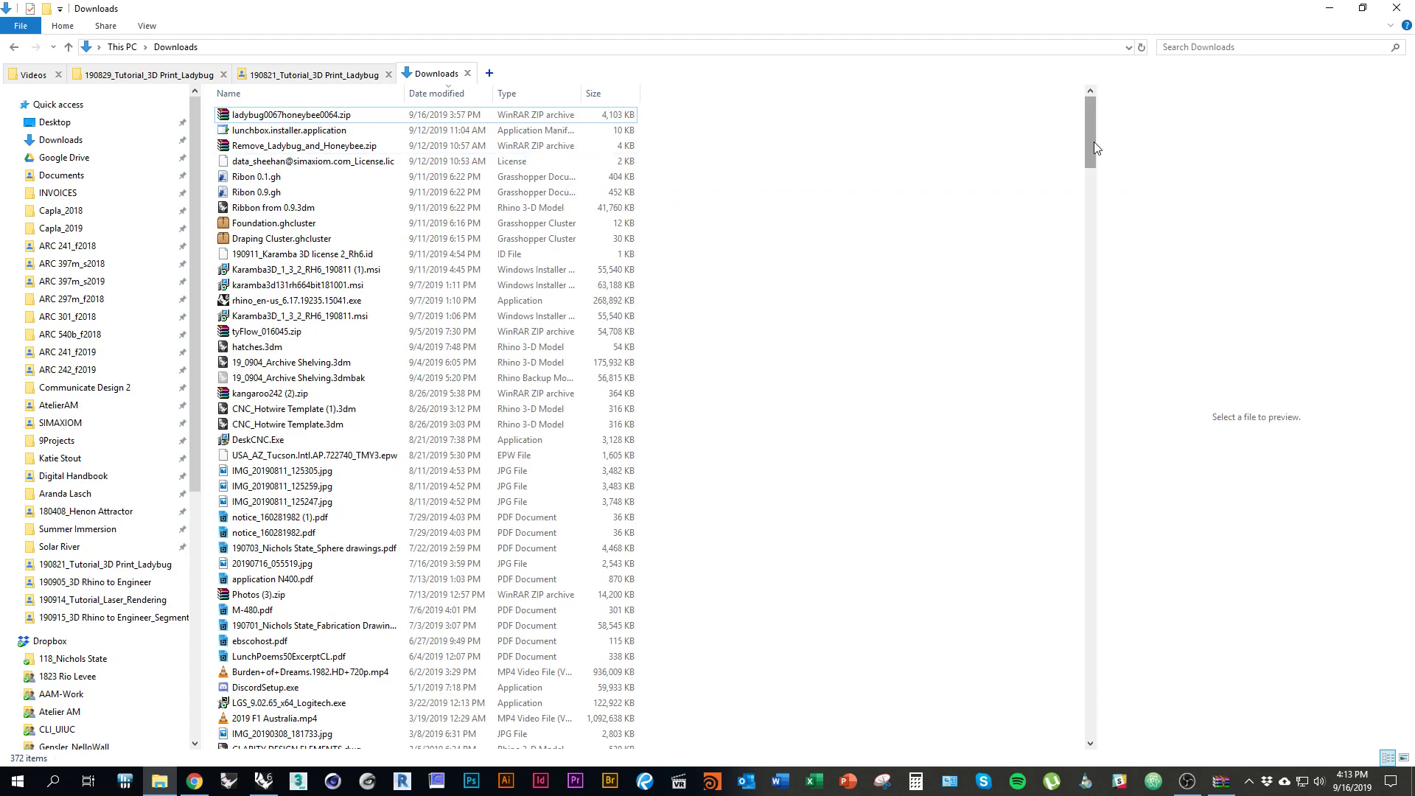
pyautogui.rightClick(348, 112)
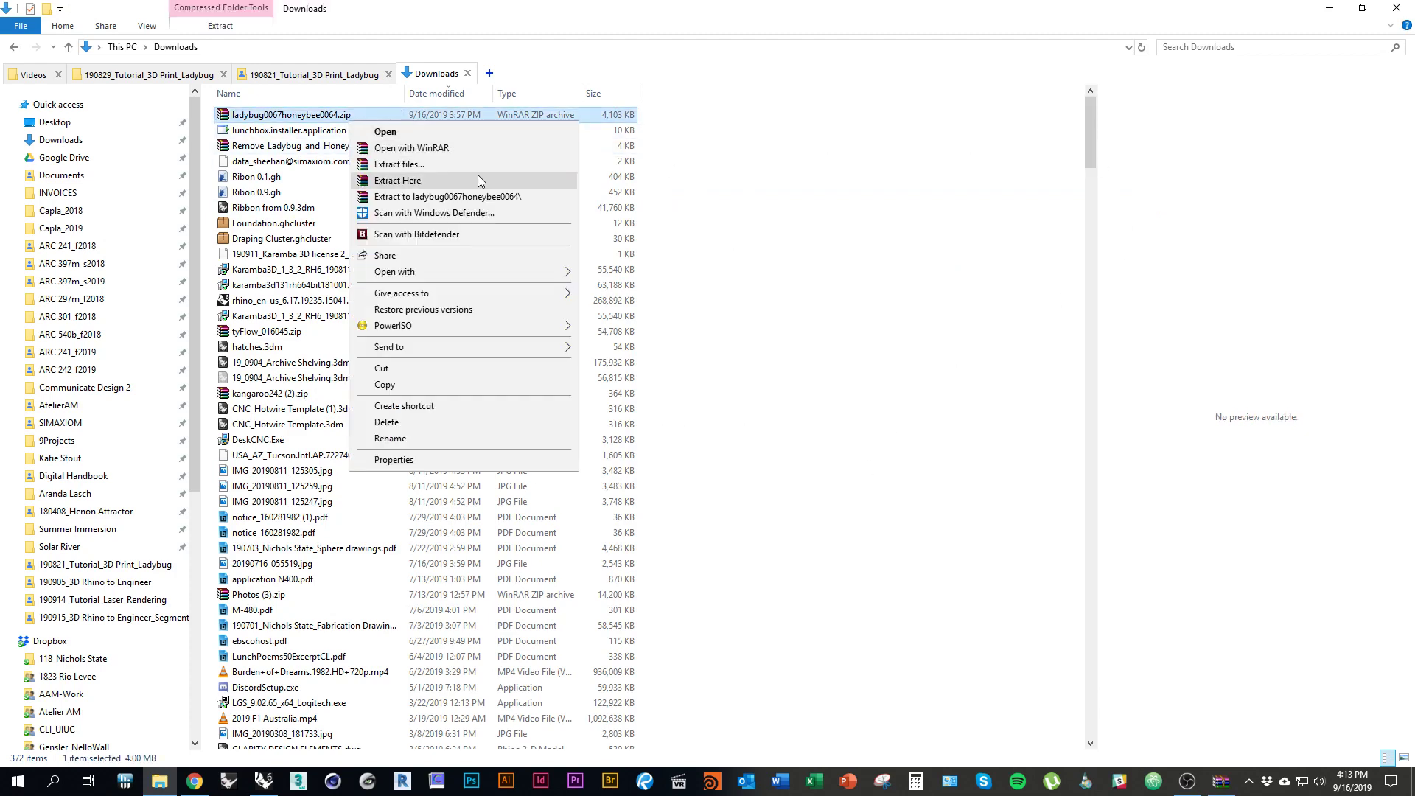
pyautogui.click(478, 175)
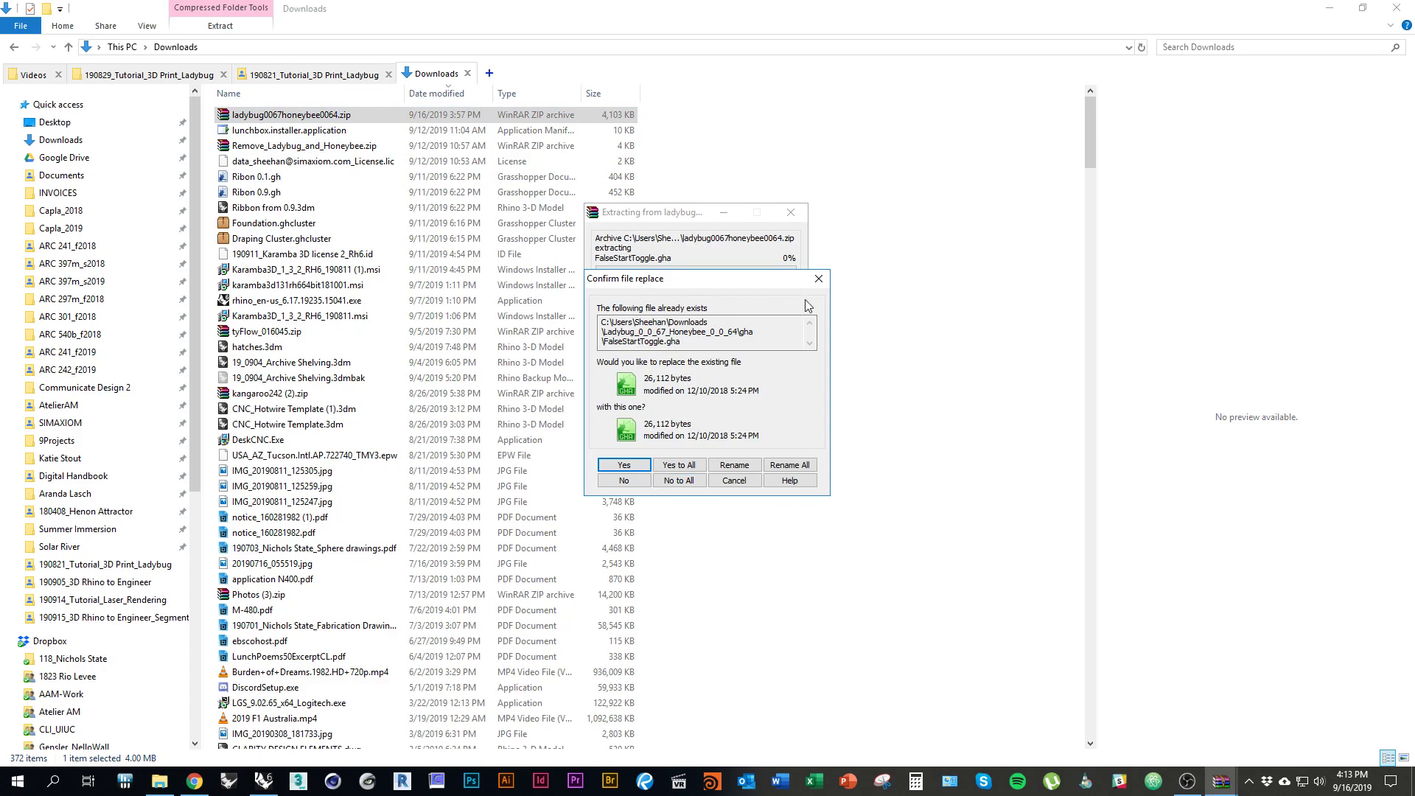
pyautogui.click(818, 279)
# Step: Open the existing Ladybug_0_0_67_Honeybee_0_0_64 folder in Downloads, and return to Rhino and Grasshopper
pyautogui.moveTo(1090, 131); pyautogui.dragTo(1090, 700)
pyautogui.doubleClick(320, 525)
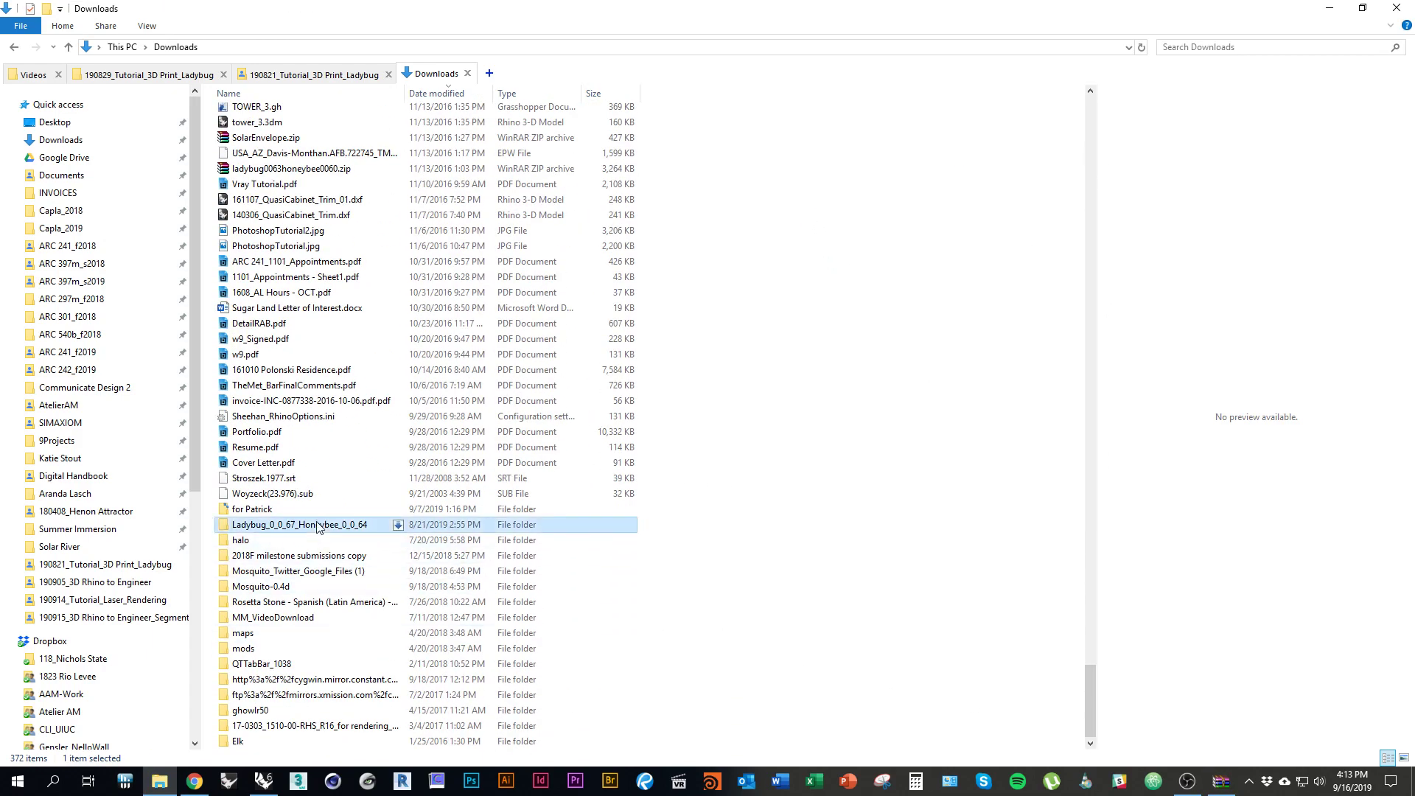
pyautogui.hotkey('alt', 'Tab')
pyautogui.hotkey('alt', 'Tab')
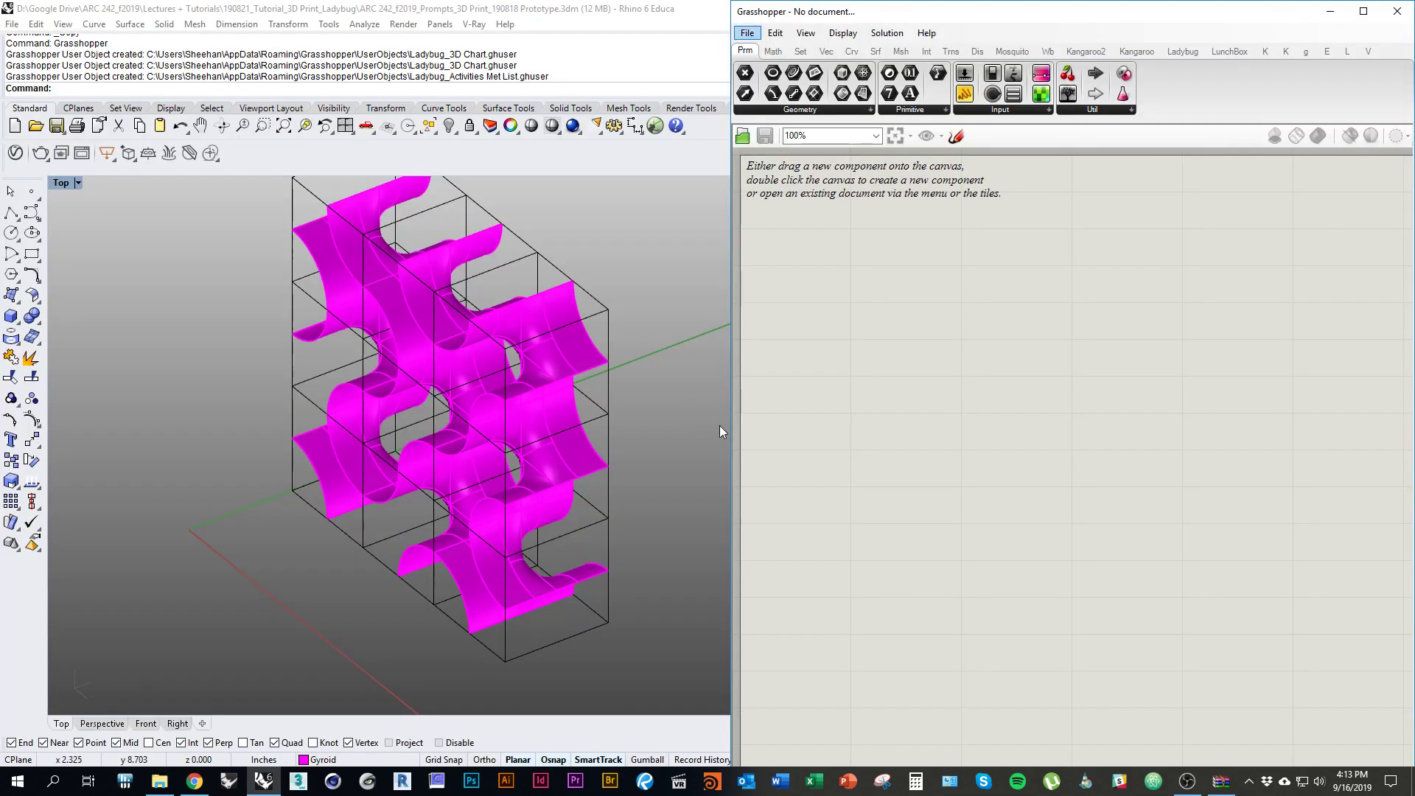
pyautogui.hotkey('alt', 'Tab')
pyautogui.click(812, 320)
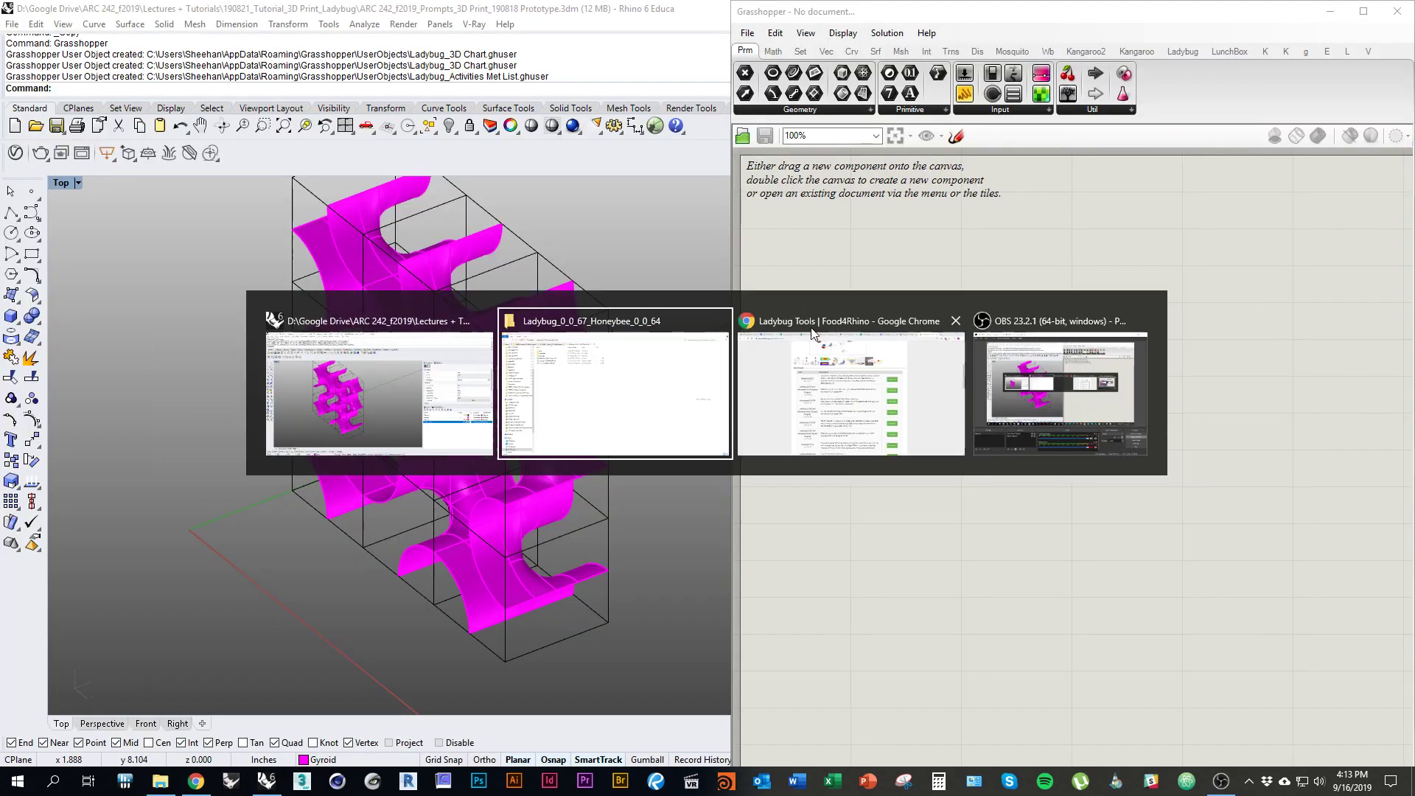
pyautogui.hotkey('alt', 'Tab')
pyautogui.click(665, 405)
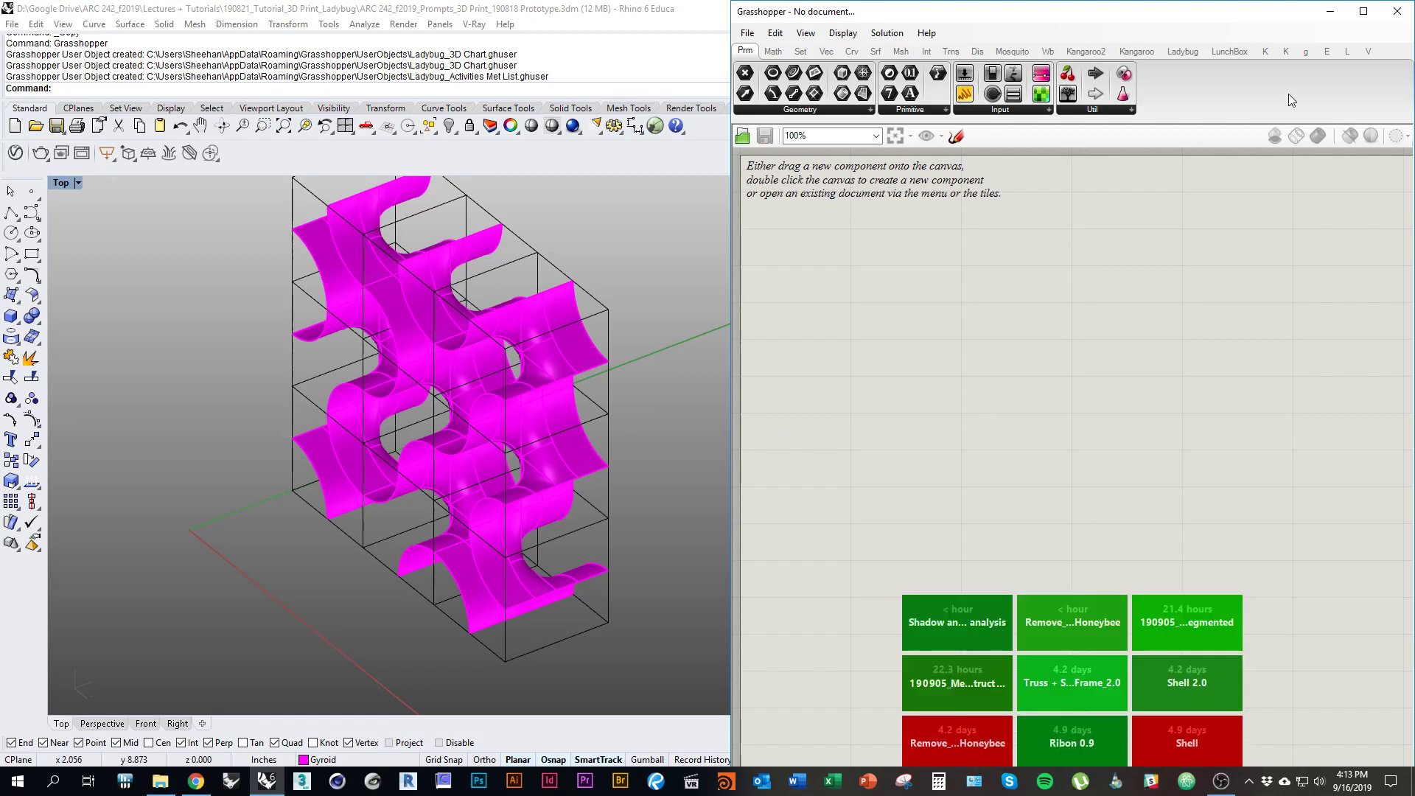
# Step: Widen the Grasshopper window, show the Ladybug components, and arrange the window beside the whole gyroid wall in Rhino
pyautogui.moveTo(1262, 22); pyautogui.dragTo(965, 74)
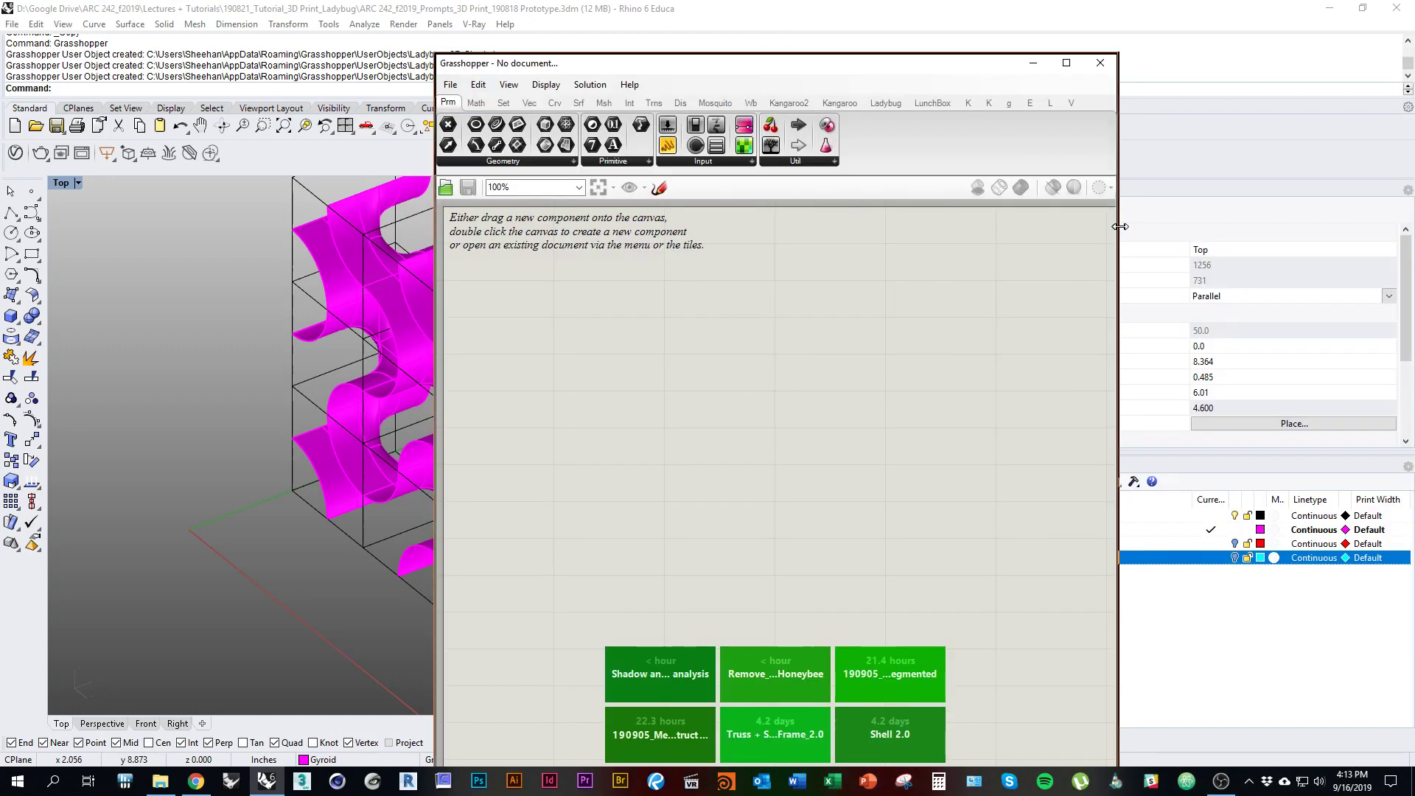
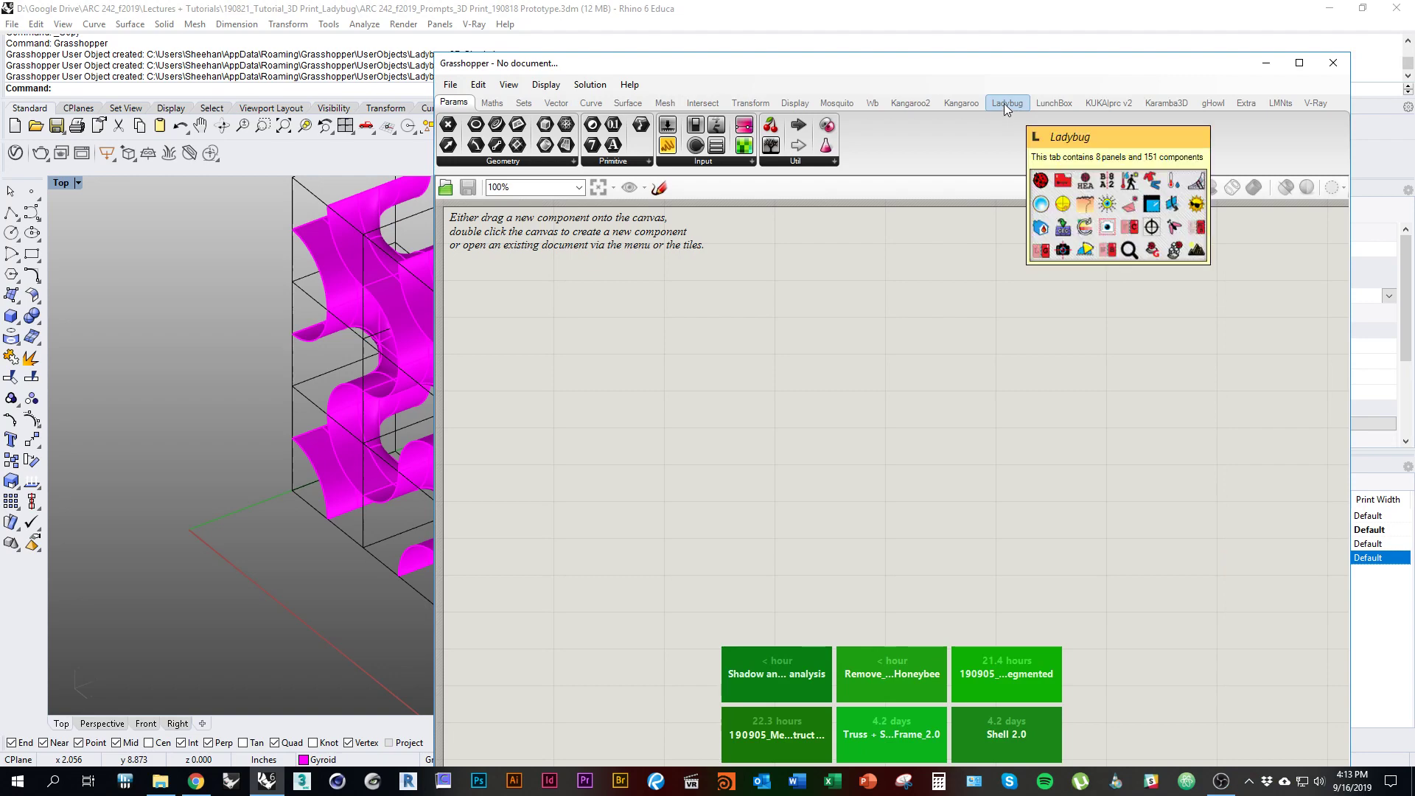
pyautogui.click(1005, 104)
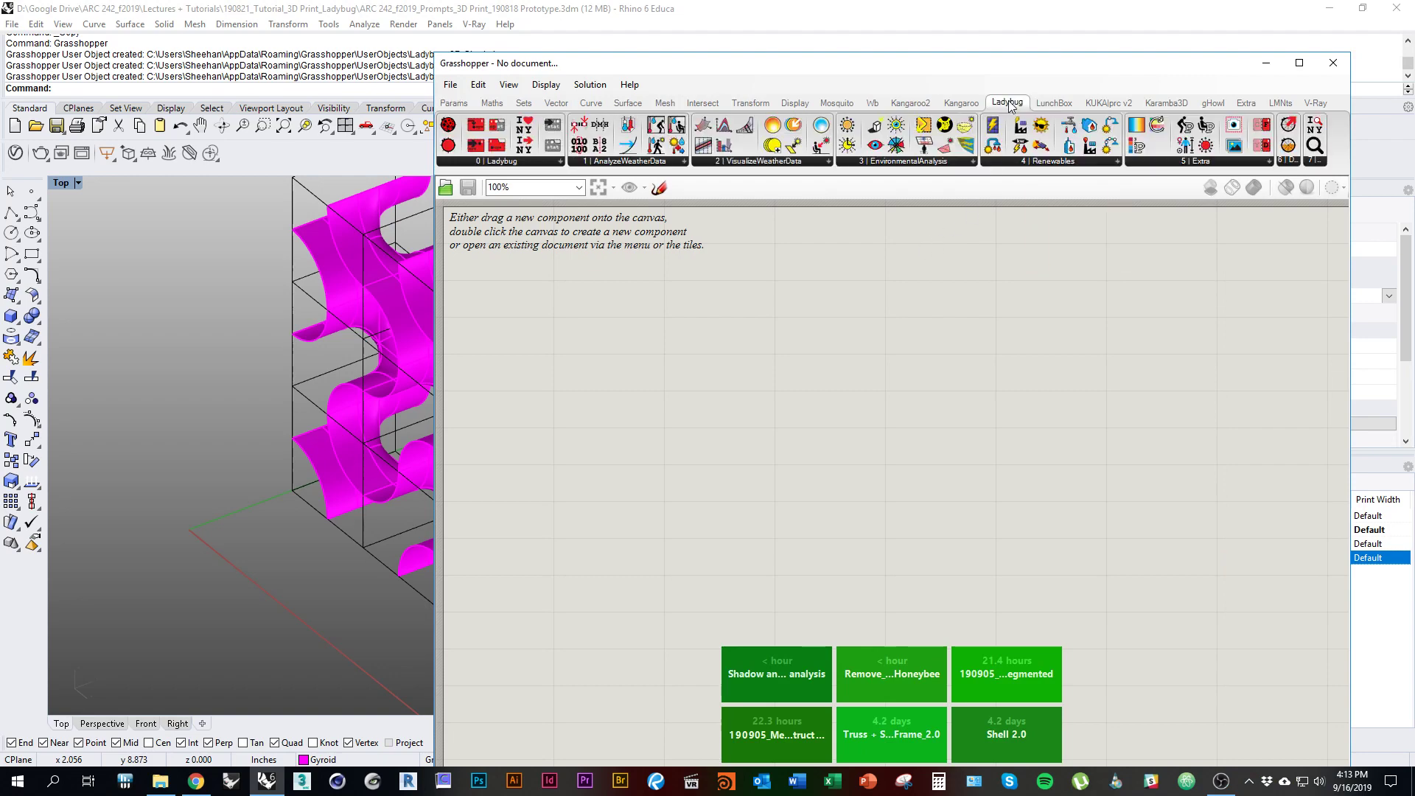
pyautogui.moveTo(738, 63); pyautogui.dragTo(803, 8)
pyautogui.moveTo(476, 405); pyautogui.dragTo(317, 404, button='right')
pyautogui.scroll(-4, 370, 444)
pyautogui.moveTo(370, 444); pyautogui.dragTo(322, 444, button='right')
pyautogui.click(964, 280)
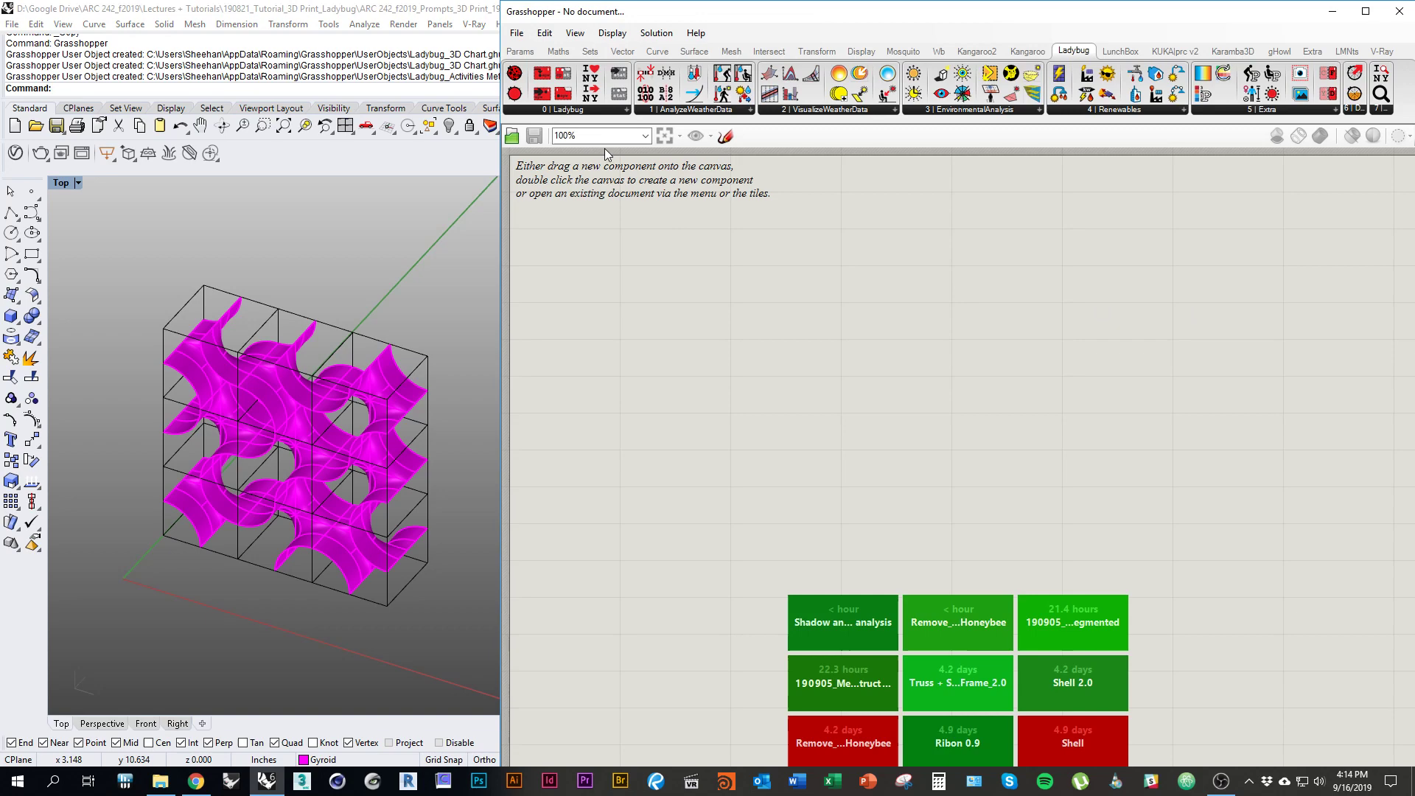
# Step: Place the Ladybug_Ladybug component on the Grasshopper canvas
pyautogui.click(585, 116)
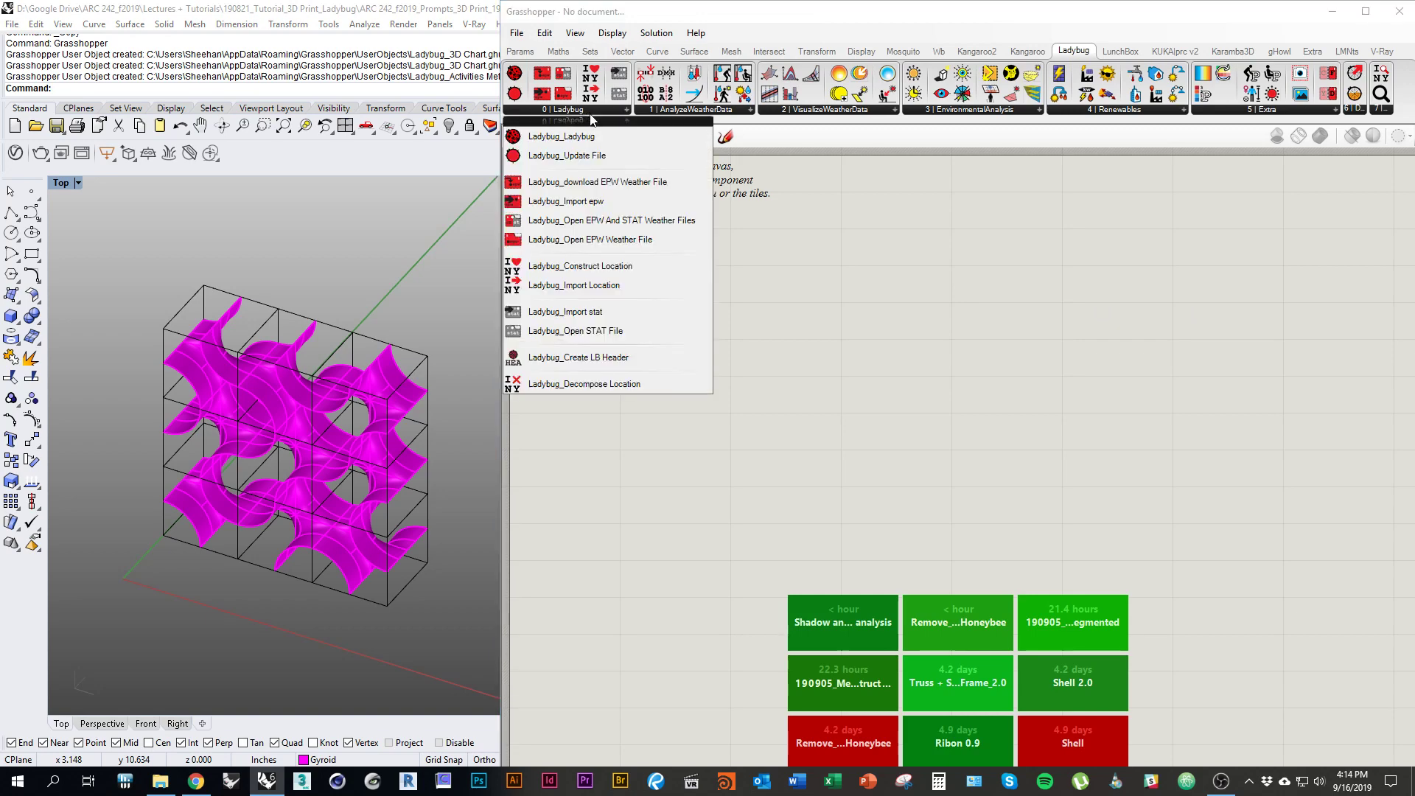
pyautogui.click(531, 140)
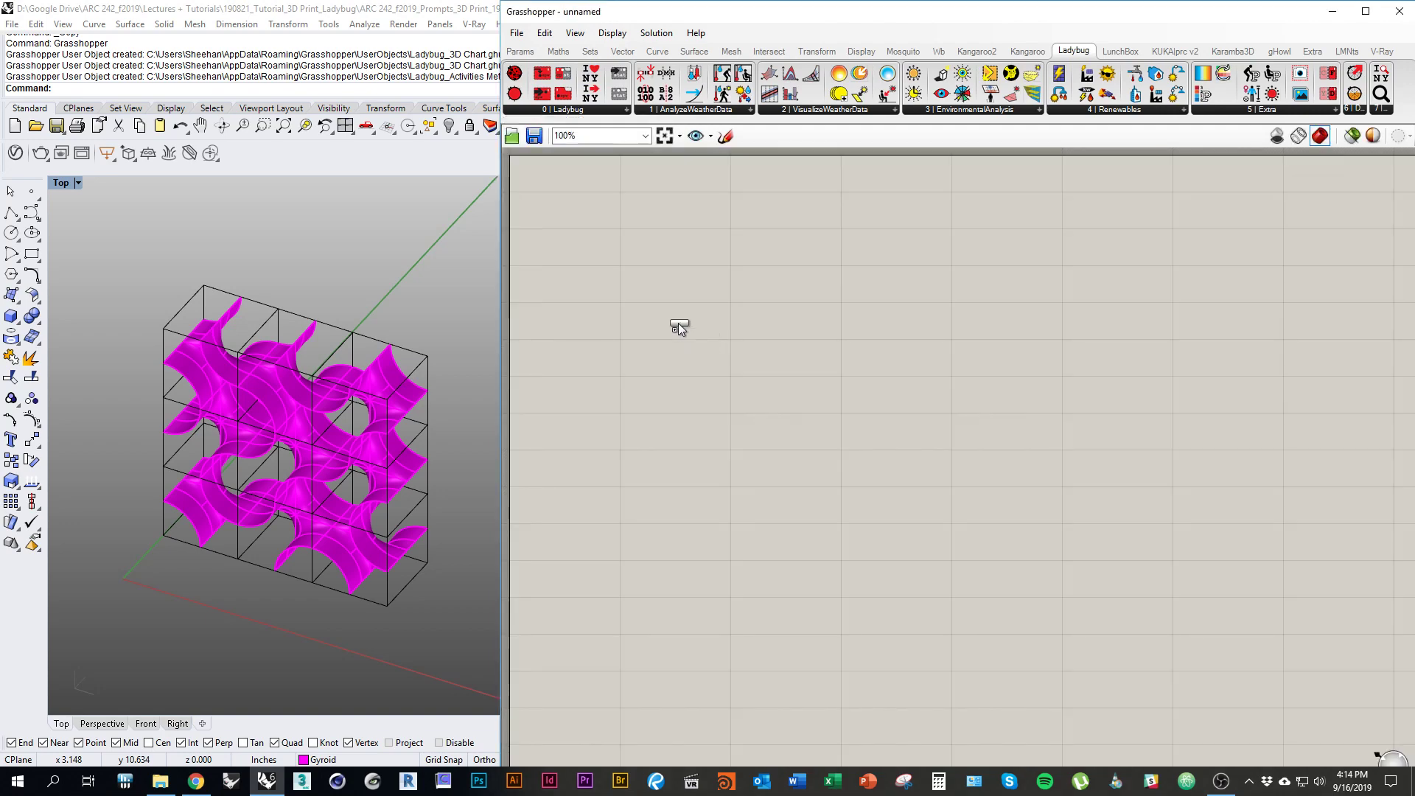
pyautogui.click(670, 286)
# Step: Add a Panel beside the Ladybug component and connect the component's output to it
pyautogui.click(520, 51)
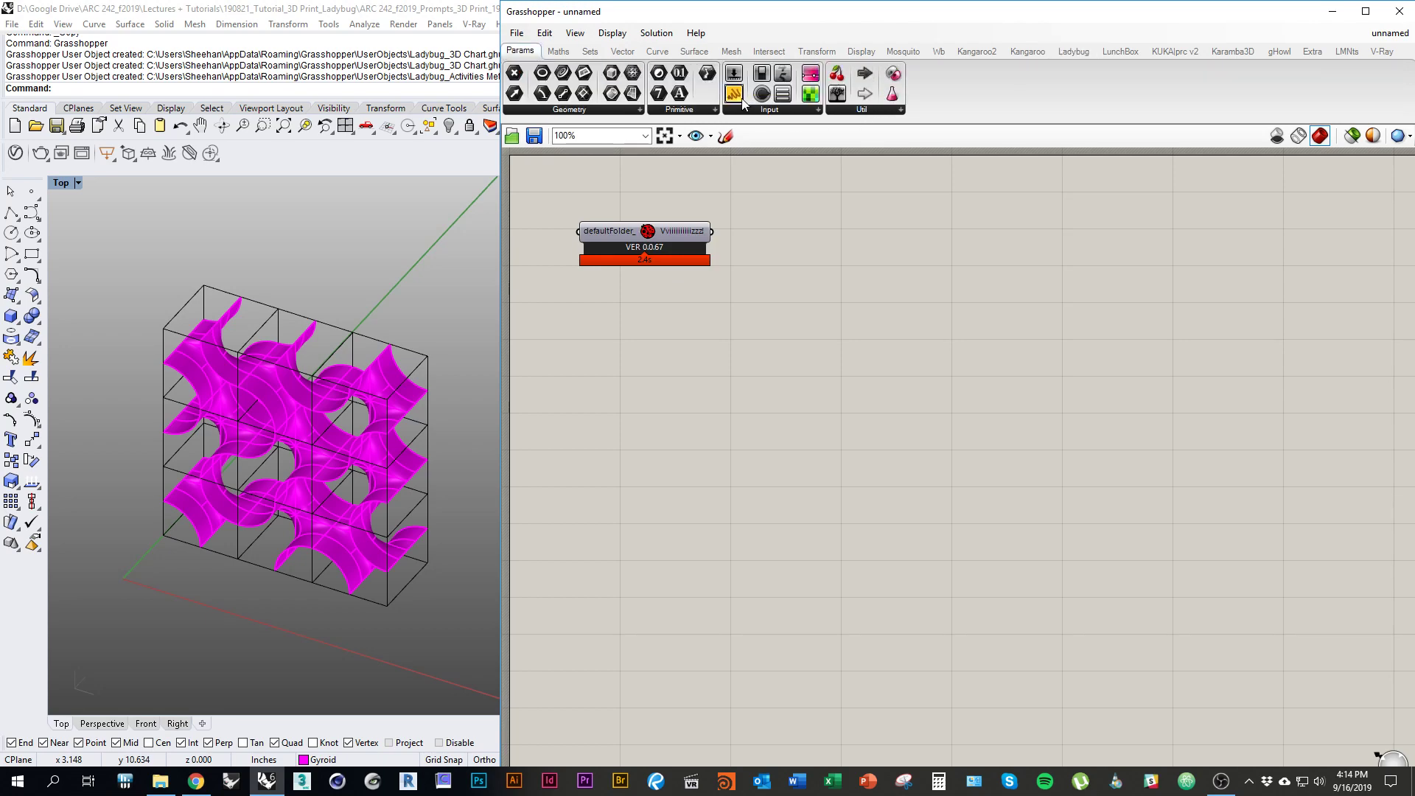
pyautogui.moveTo(734, 93); pyautogui.dragTo(845, 221)
pyautogui.scroll(2, 764, 266)
pyautogui.moveTo(693, 220); pyautogui.dragTo(793, 217)
pyautogui.moveTo(763, 284); pyautogui.dragTo(783, 347, button='right')
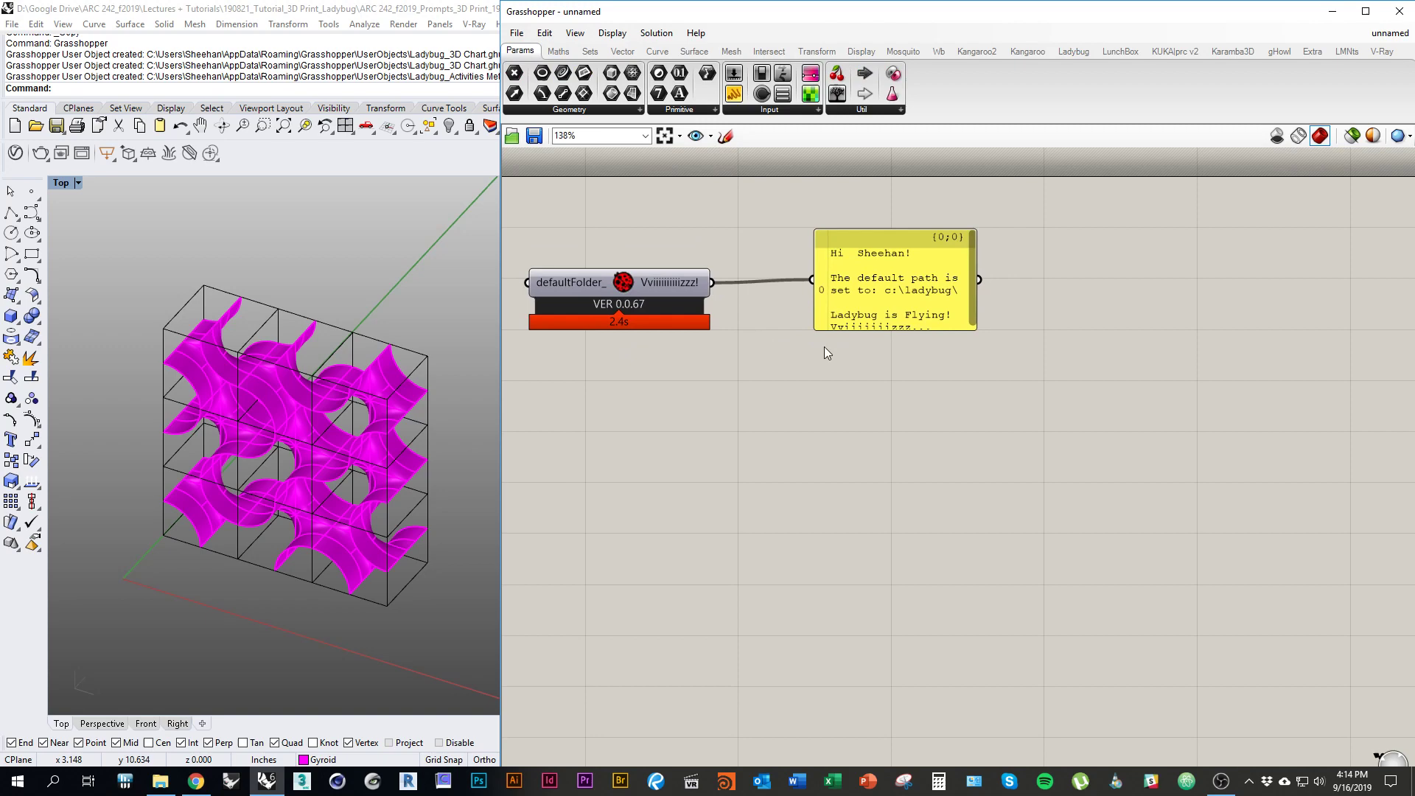
# Step: Enlarge the panel to read the whole Ladybug message, and delete the panel
pyautogui.moveTo(973, 330); pyautogui.dragTo(1126, 351)
pyautogui.moveTo(778, 377); pyautogui.dragTo(862, 379, button='right')
pyautogui.moveTo(1124, 287); pyautogui.dragTo(1012, 276, button='right')
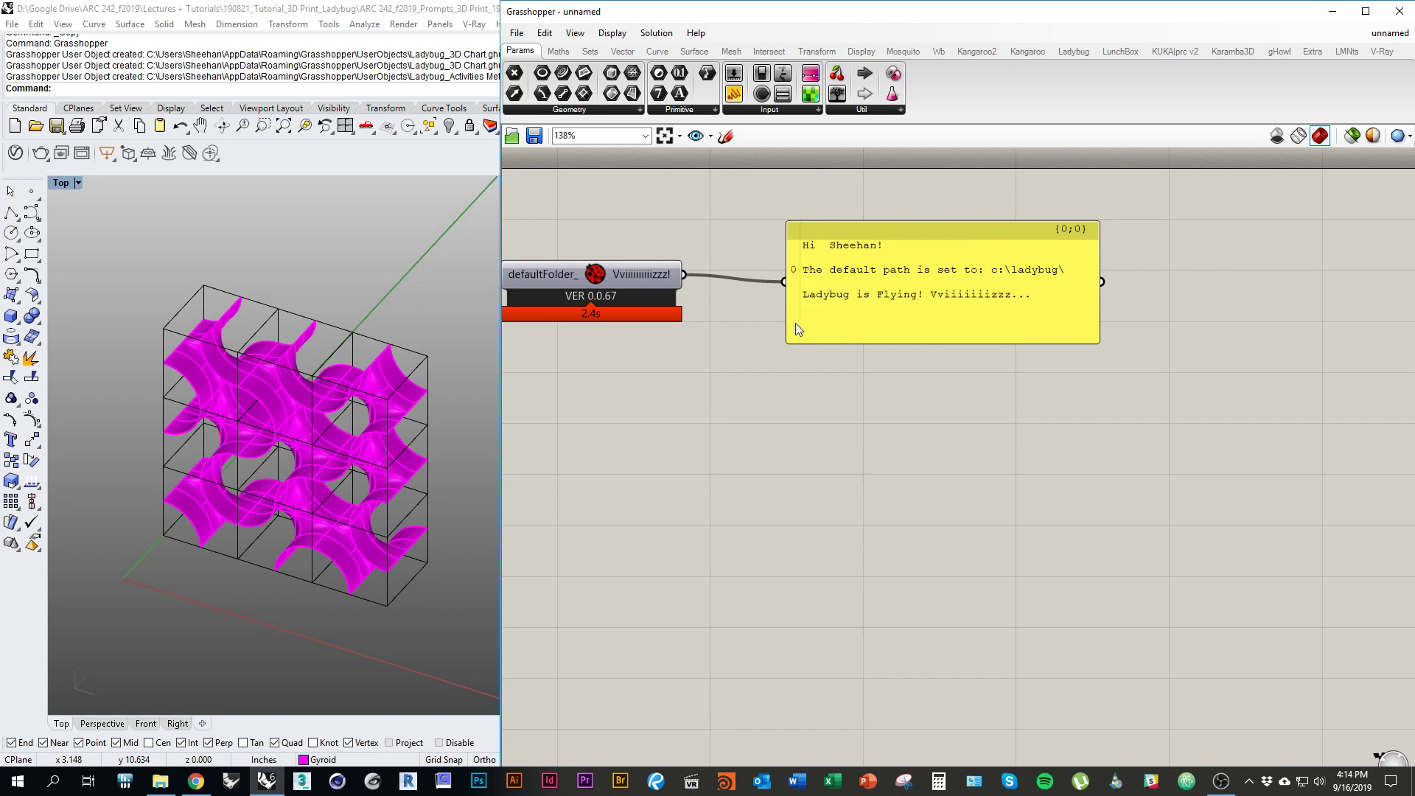
pyautogui.moveTo(755, 321); pyautogui.dragTo(714, 350, button='right')
pyautogui.click(950, 335)
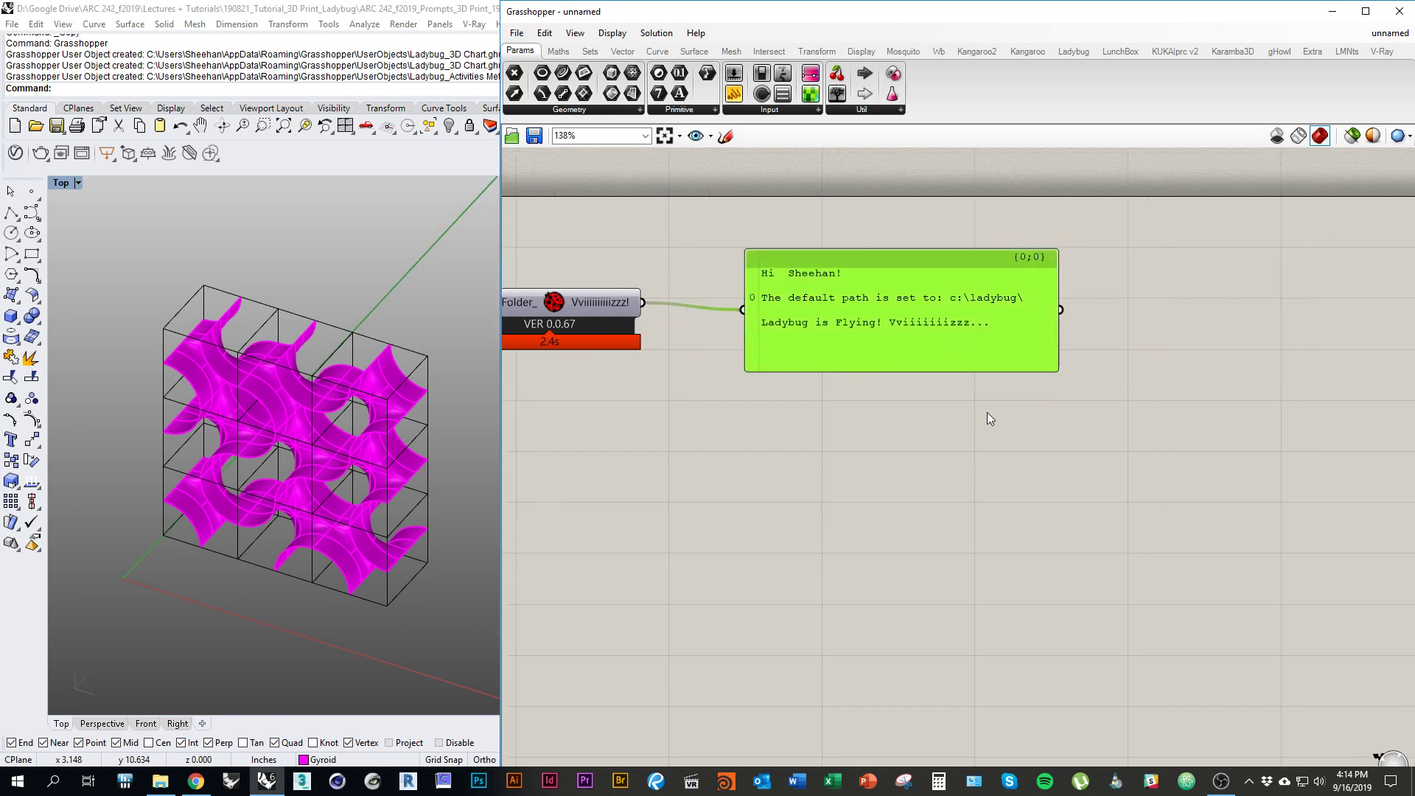
pyautogui.press('Delete')
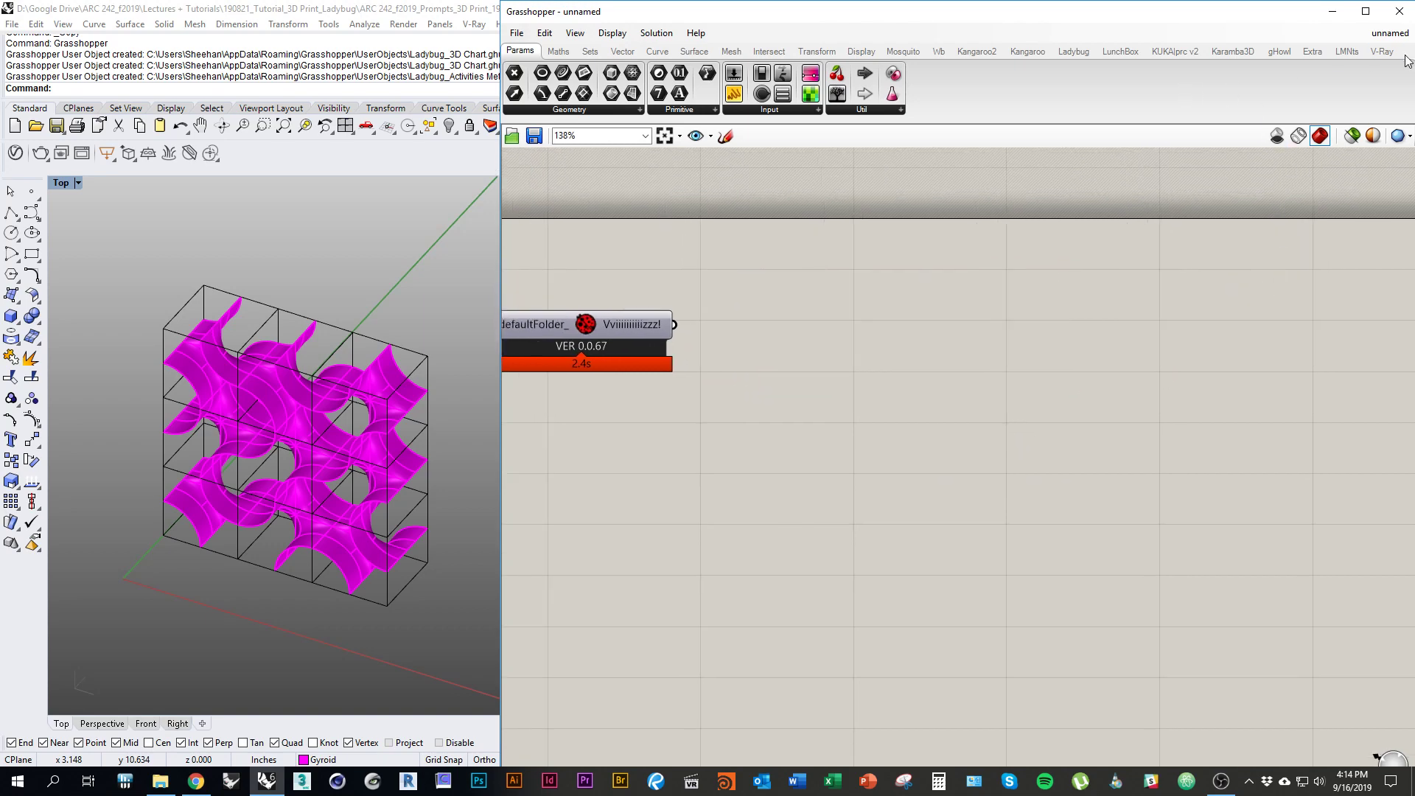
# Step: Place the Ladybug_Sunlight Hours Analysis component on the canvas and move it well clear of the Ladybug component
pyautogui.click(1082, 51)
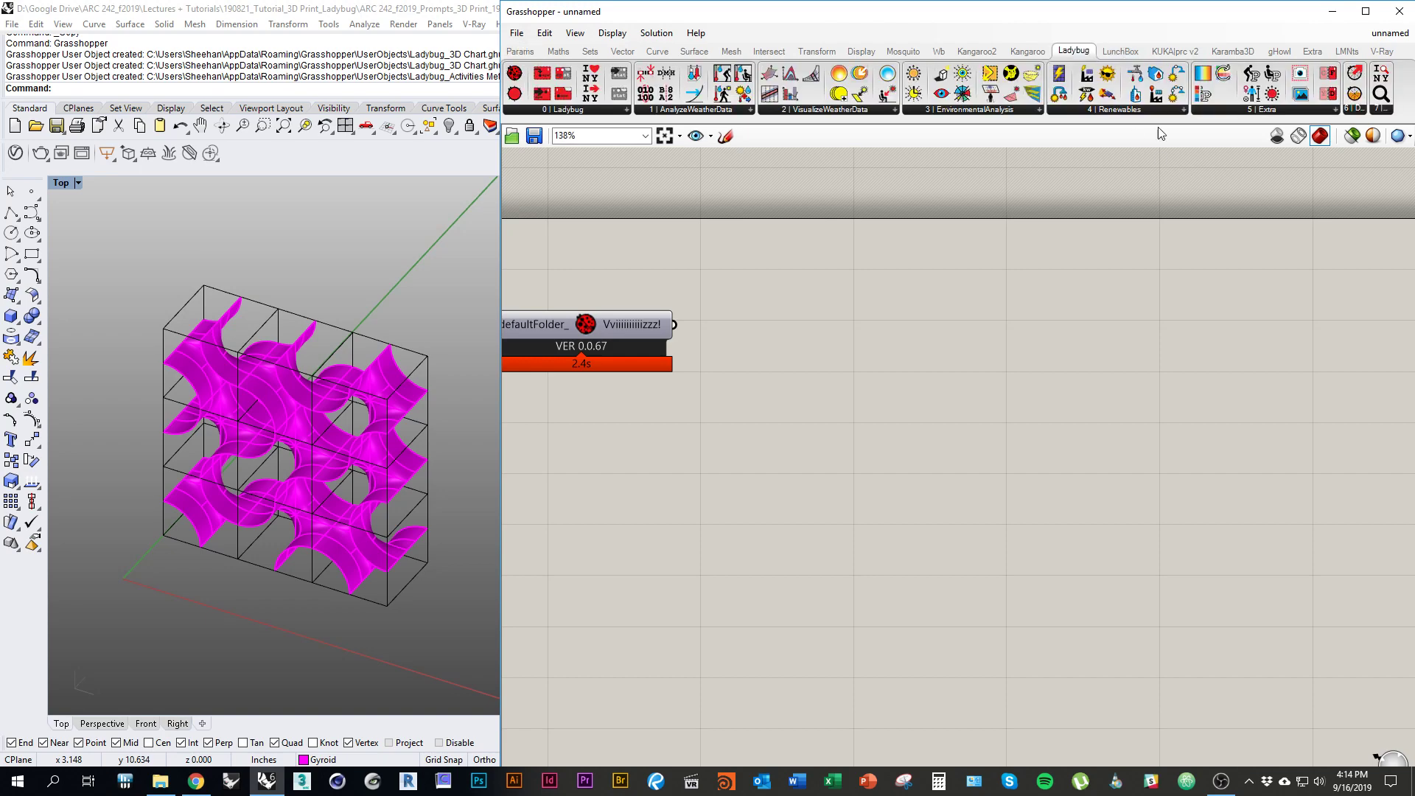
pyautogui.click(983, 111)
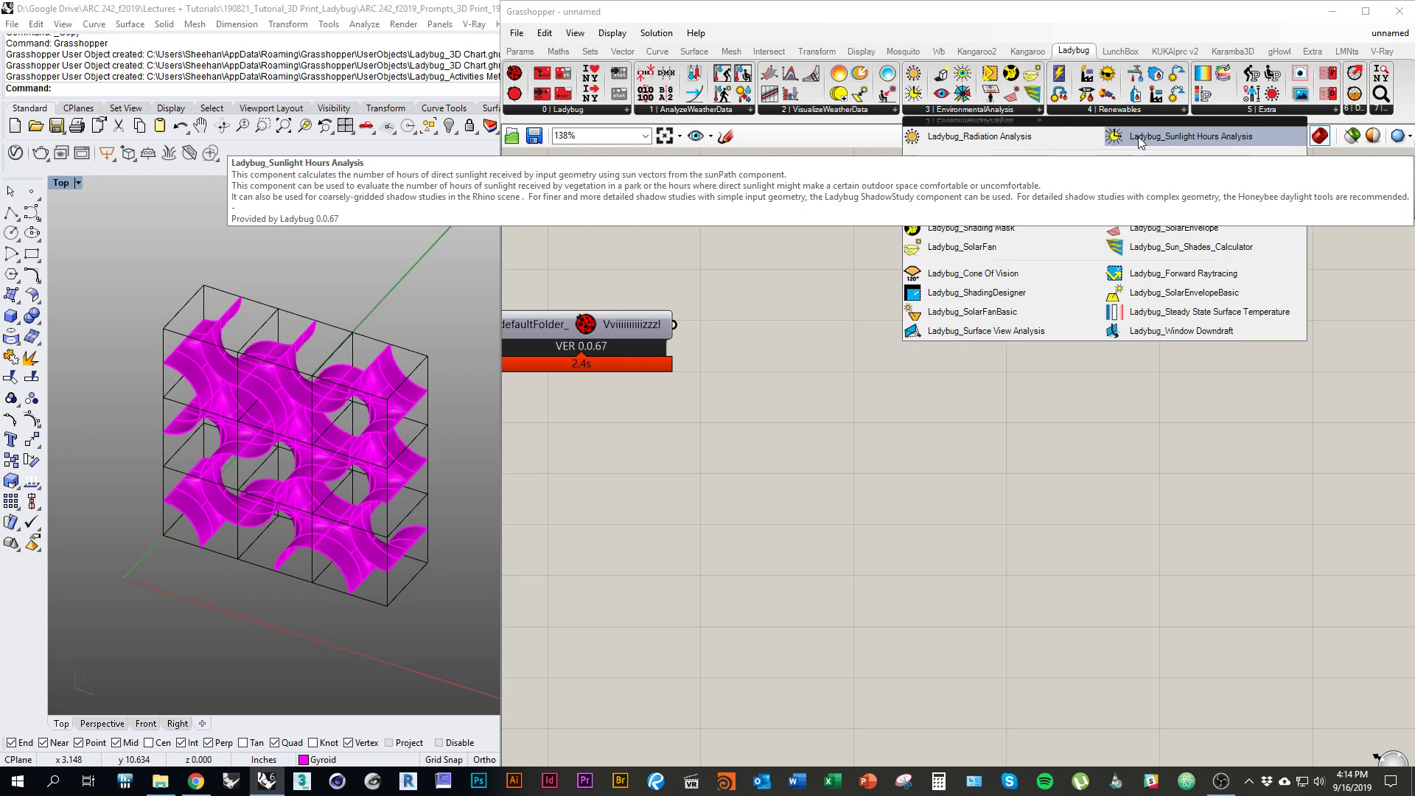
pyautogui.moveTo(1138, 136); pyautogui.dragTo(1080, 453)
pyautogui.moveTo(1079, 453); pyautogui.dragTo(998, 352, button='right')
pyautogui.scroll(-2, 1020, 394)
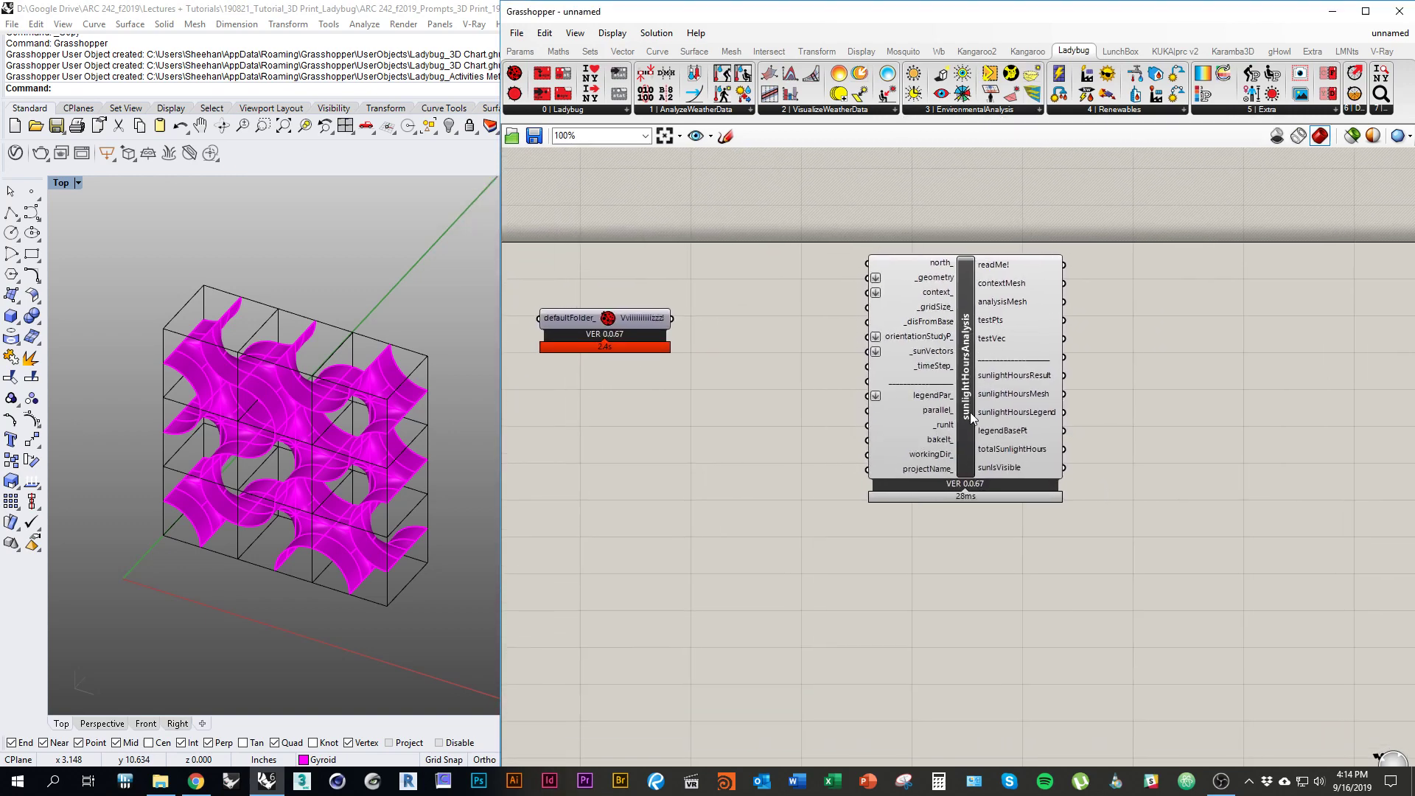
pyautogui.moveTo(979, 350); pyautogui.dragTo(1124, 452)
# Step: Examine the Sunlight Hours Analysis component and read the descriptions of its _geometry and context_ inputs
pyautogui.moveTo(932, 446); pyautogui.dragTo(953, 392, button='right')
pyautogui.moveTo(1045, 409); pyautogui.dragTo(979, 386, button='right')
pyautogui.moveTo(1082, 413); pyautogui.dragTo(1169, 520, button='right')
pyautogui.scroll(-4, 927, 351)
pyautogui.scroll(6, 1169, 519)
pyautogui.moveTo(1147, 412); pyautogui.dragTo(1193, 379, button='right')
pyautogui.moveTo(1043, 262); pyautogui.dragTo(1000, 202, button='right')
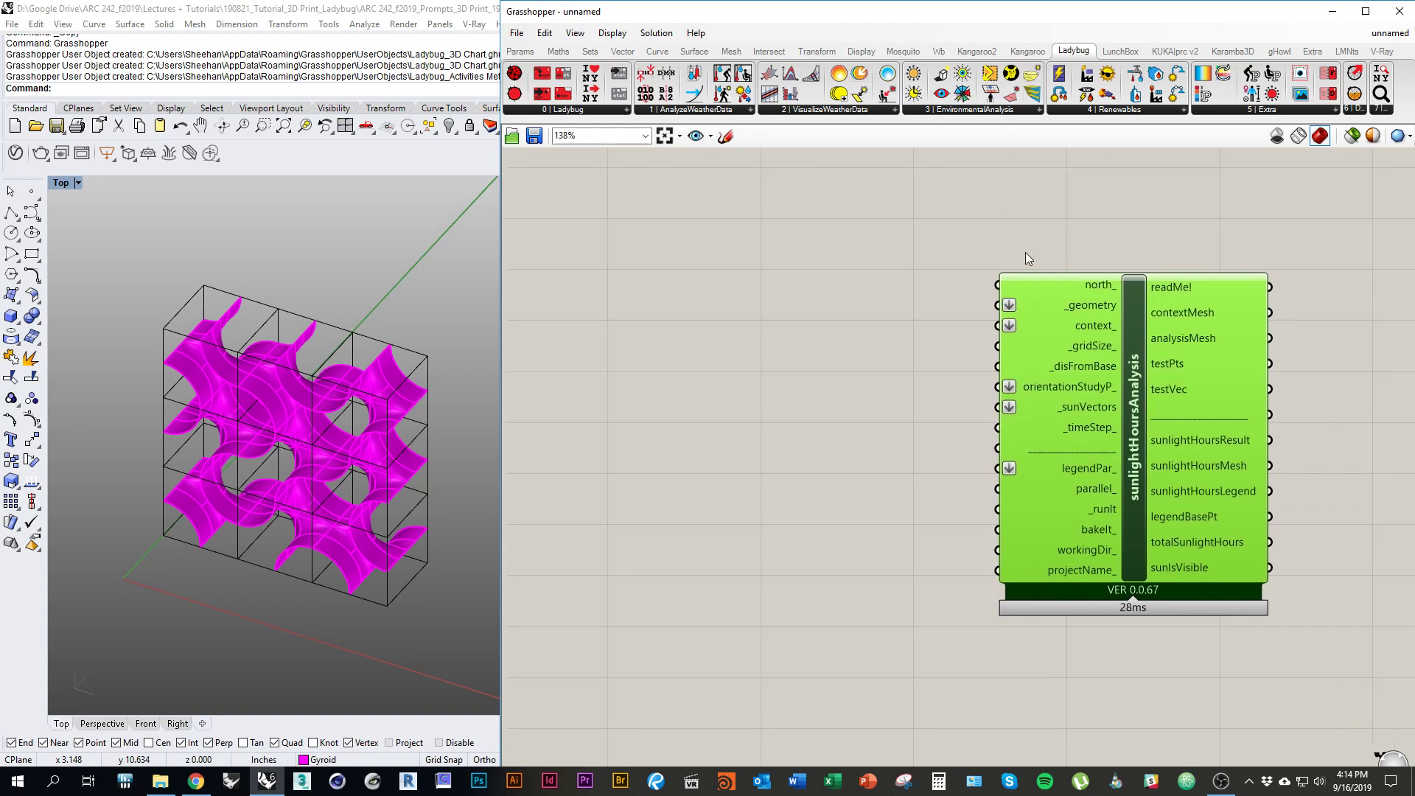
pyautogui.scroll(-2, 1139, 467)
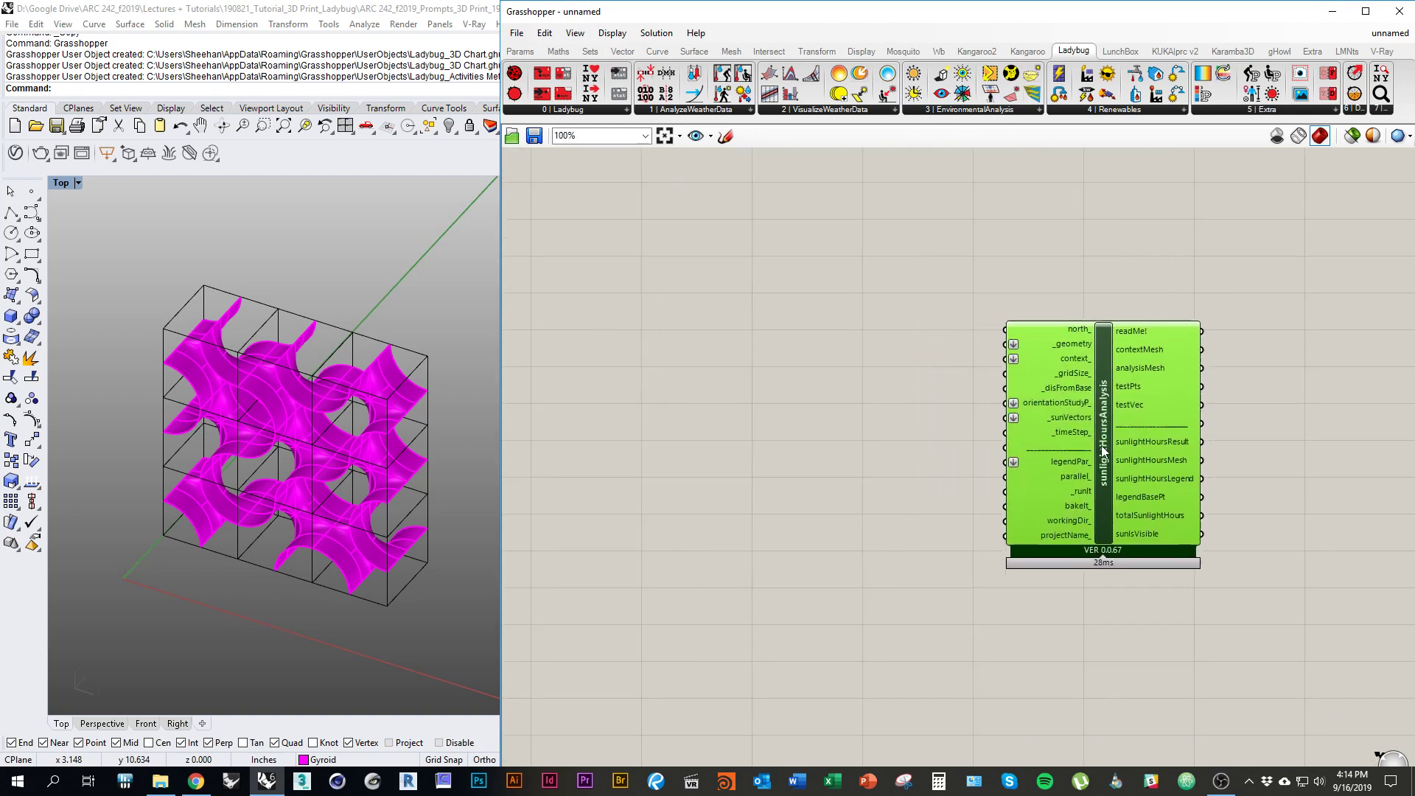
pyautogui.moveTo(894, 385); pyautogui.dragTo(951, 434, button='right')
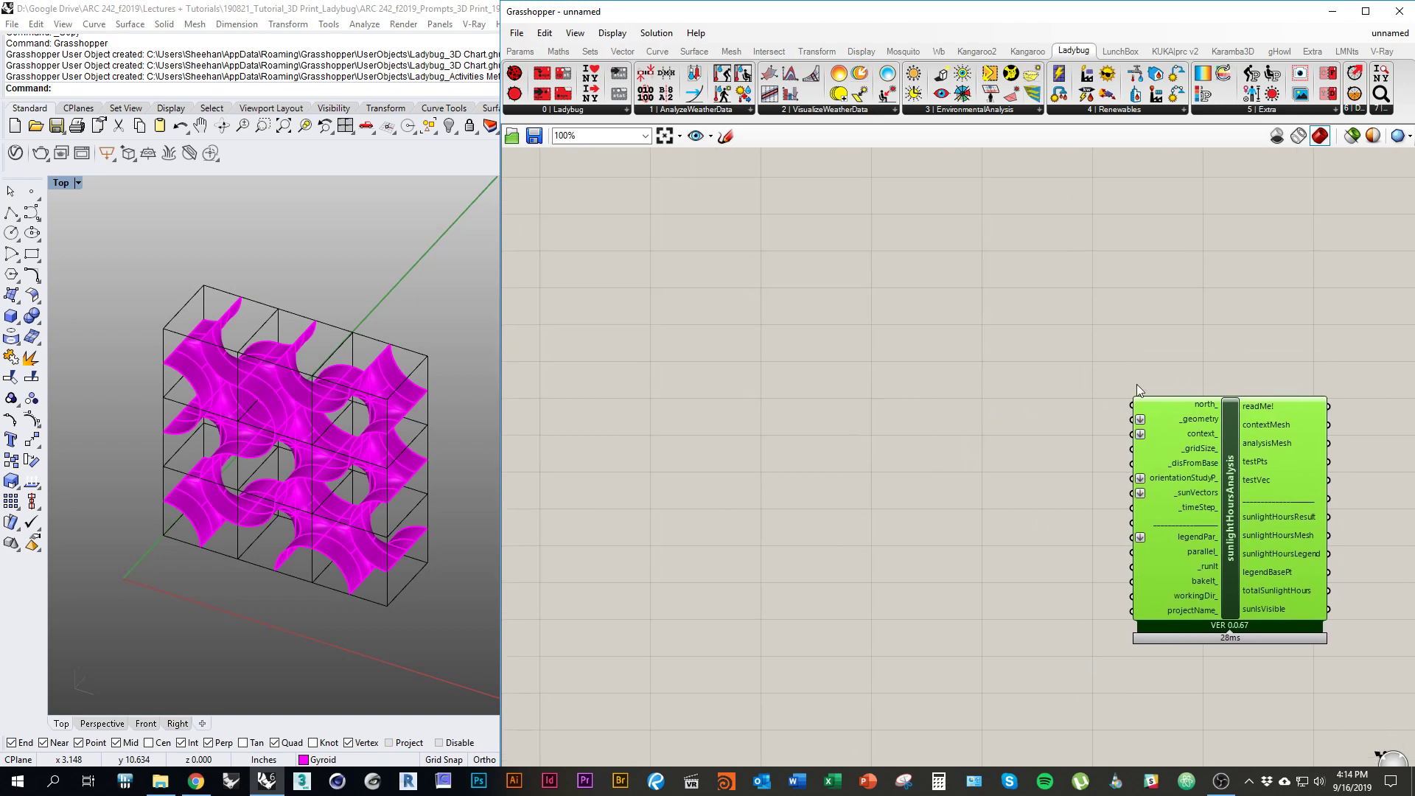
pyautogui.moveTo(1012, 539); pyautogui.dragTo(966, 529, button='right')
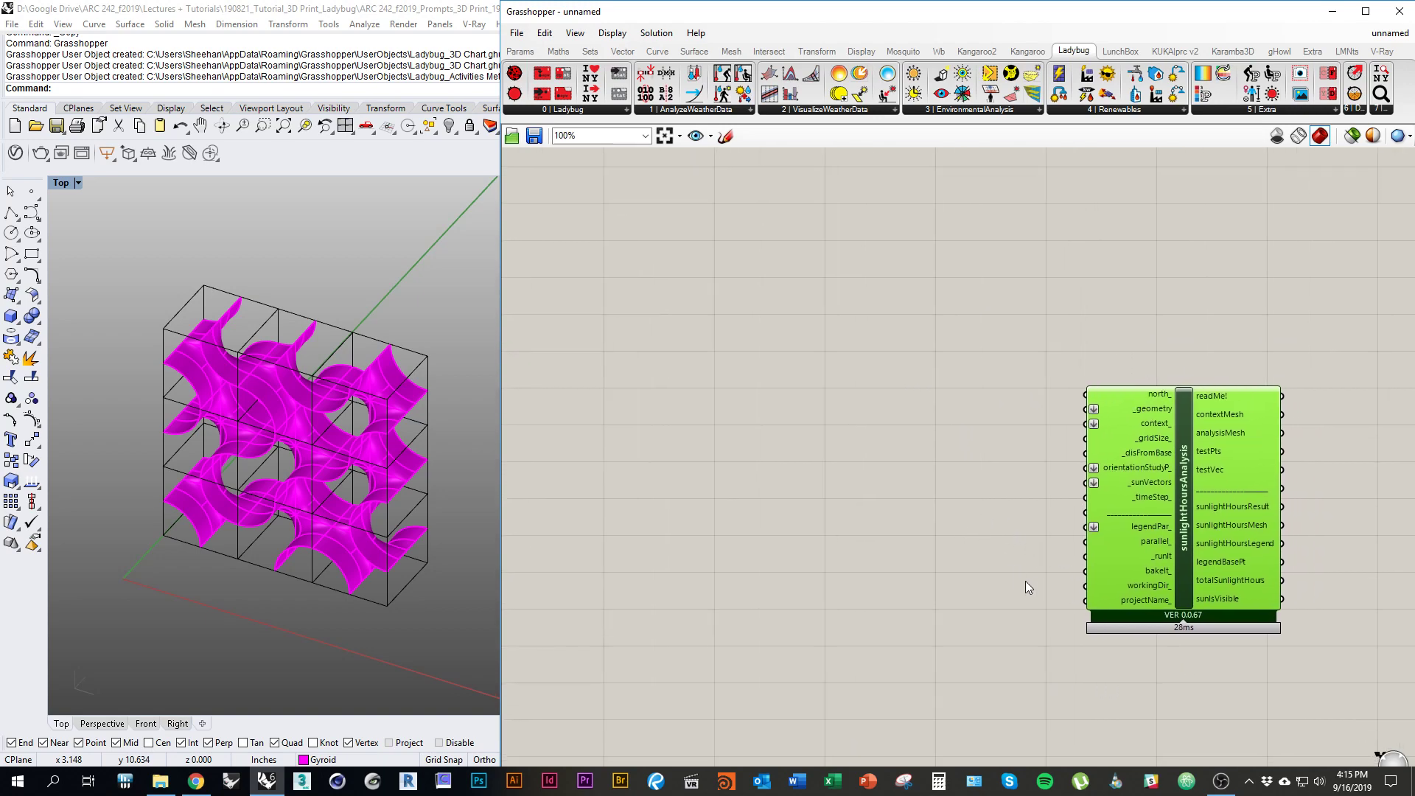
pyautogui.moveTo(1028, 588); pyautogui.dragTo(982, 586, button='right')
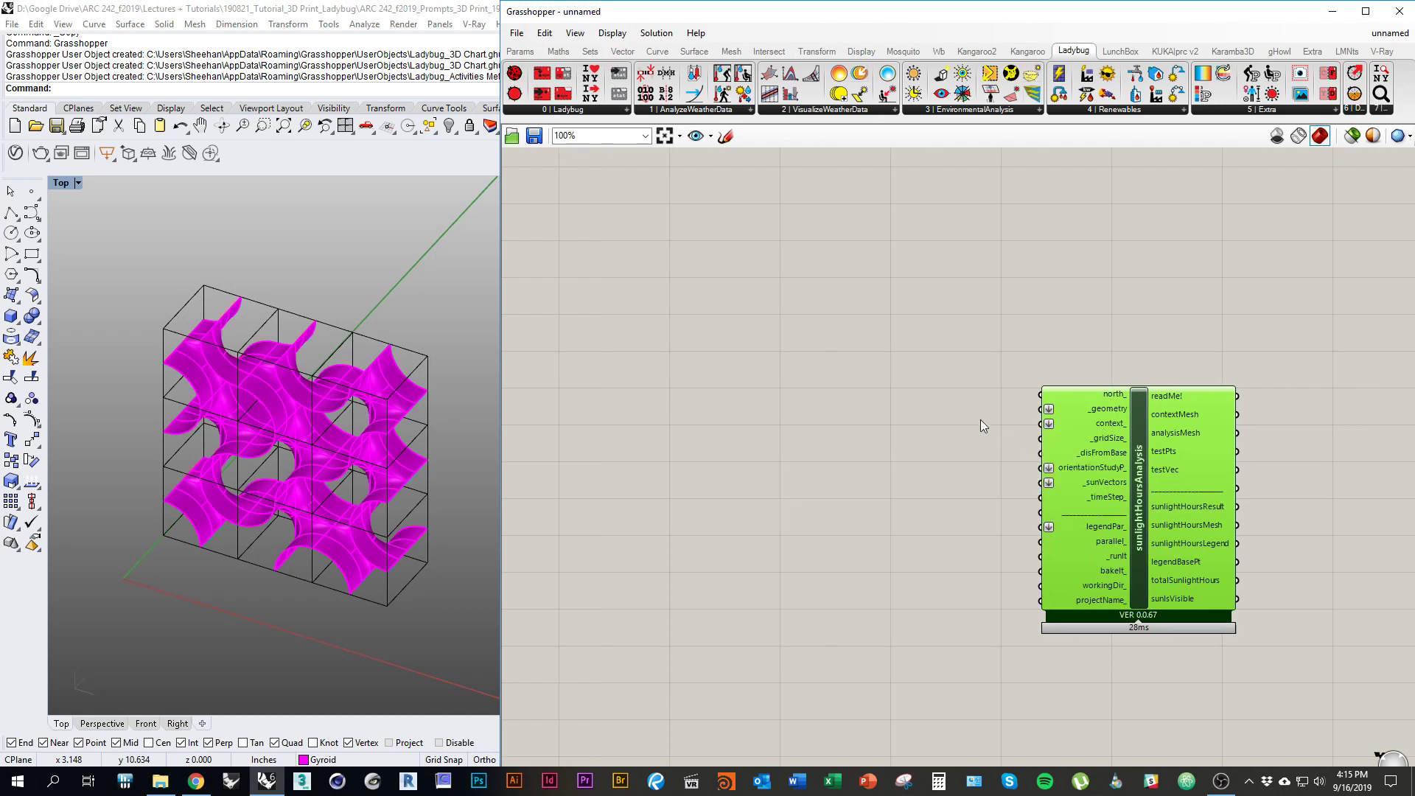
pyautogui.scroll(2, 1017, 424)
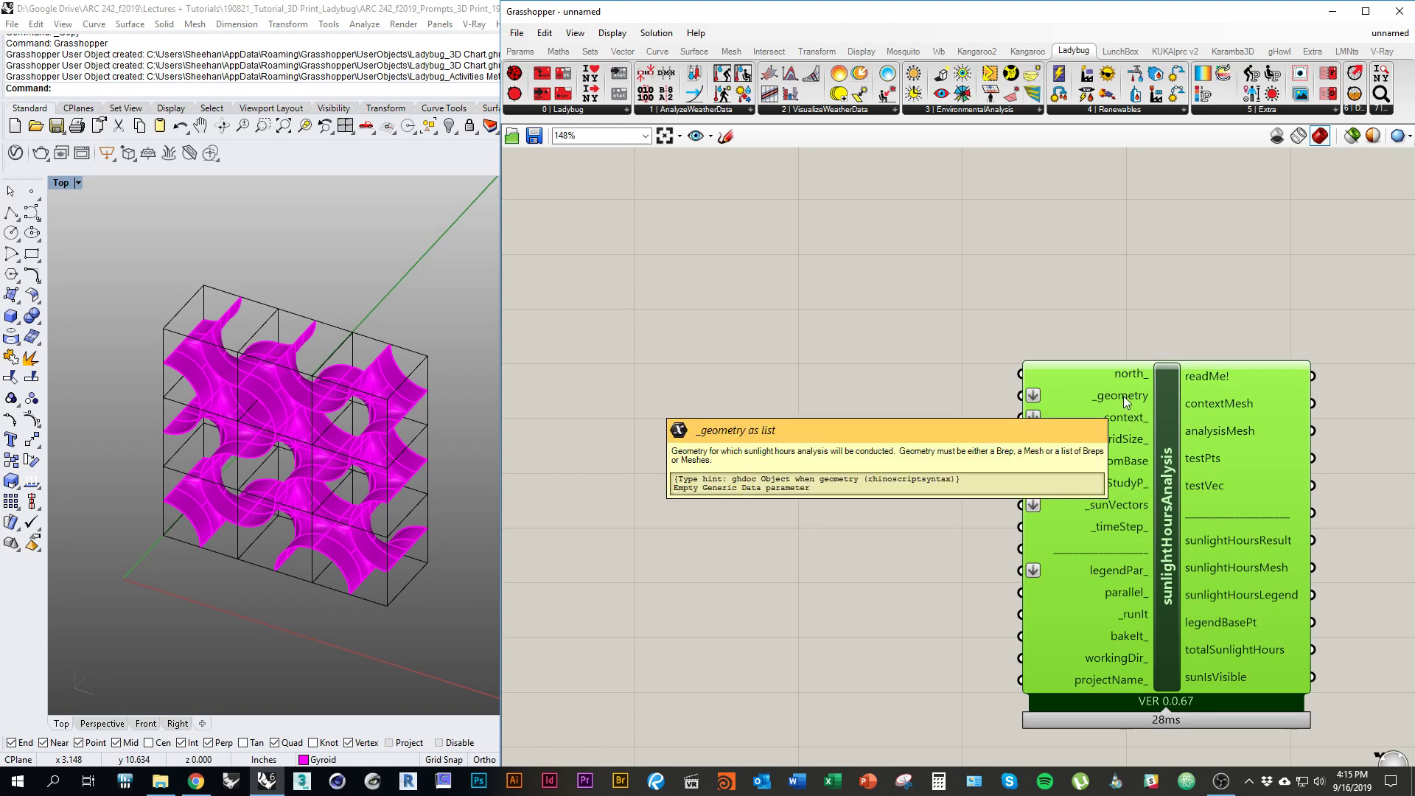
pyautogui.moveTo(1128, 418)
# Step: Compare the north_ input's description with the Y axis in Rhino, and review the context_, _gridSize_ and _sunVectors inputs
pyautogui.moveTo(817, 446); pyautogui.dragTo(981, 440, button='right')
pyautogui.scroll(-18, 361, 384)
pyautogui.moveTo(402, 520); pyautogui.dragTo(365, 518, button='right')
pyautogui.scroll(4, 311, 428)
pyautogui.moveTo(311, 427); pyautogui.dragTo(307, 470, button='right')
pyautogui.click(902, 476)
pyautogui.moveTo(1009, 478); pyautogui.dragTo(881, 476, button='right')
pyautogui.click(1143, 472)
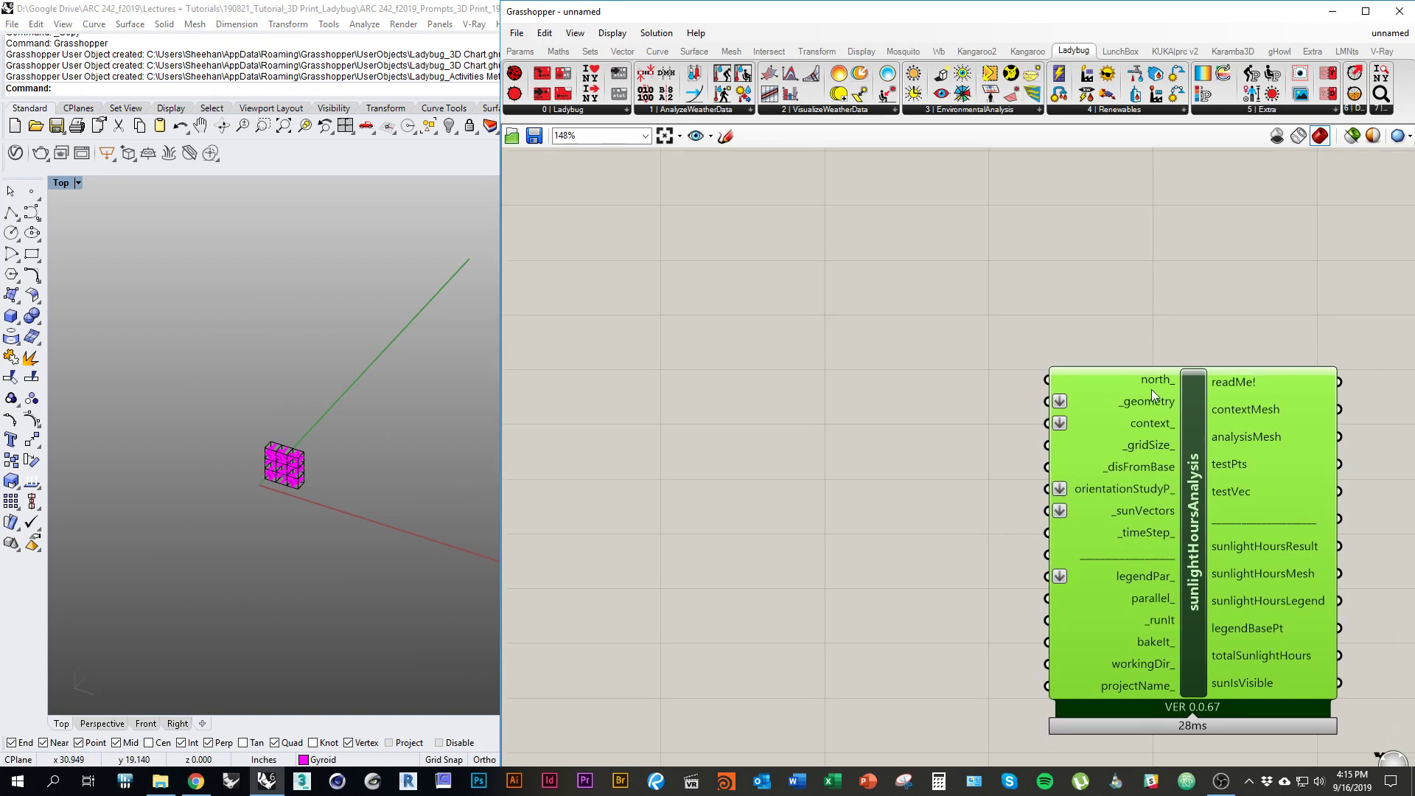
pyautogui.moveTo(1153, 382)
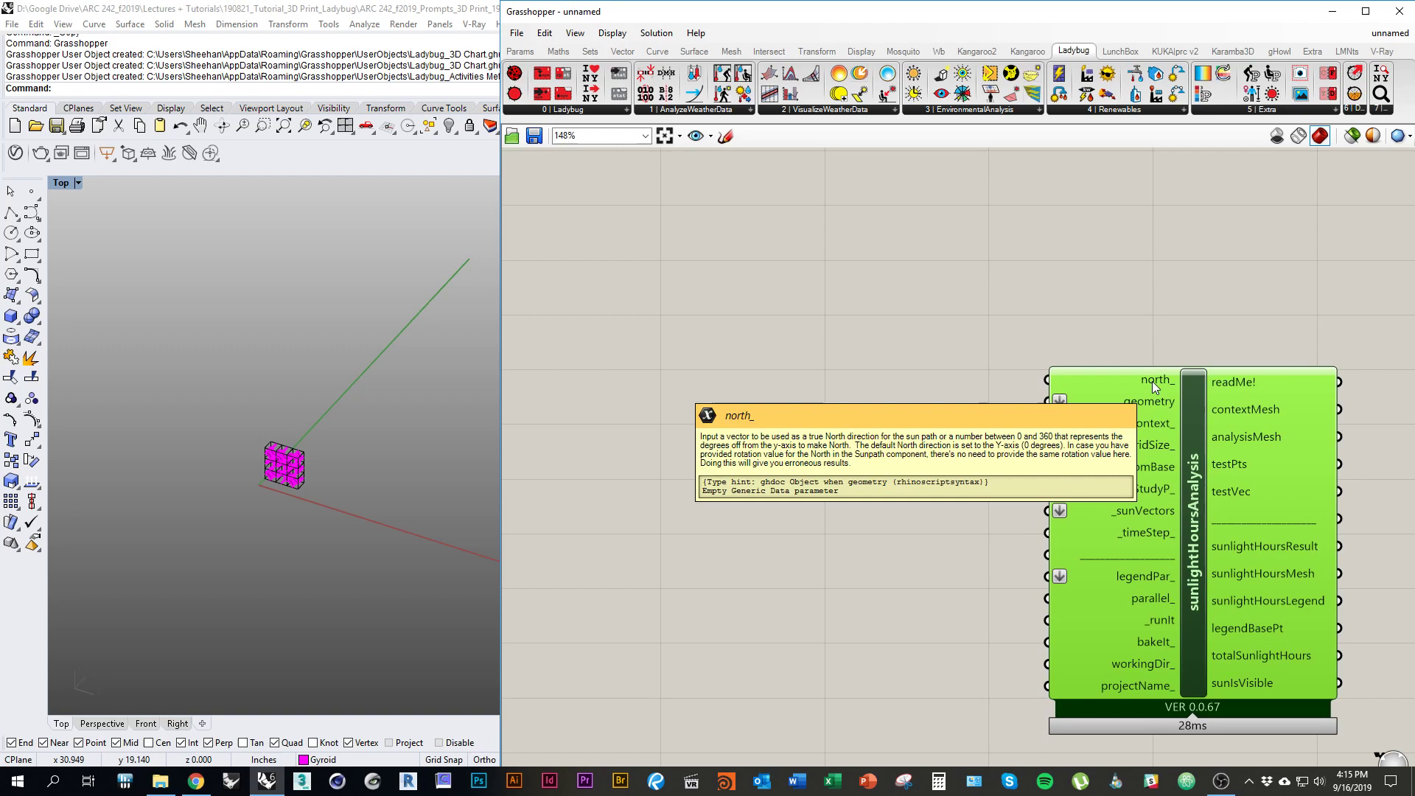
pyautogui.click(1136, 311)
pyautogui.moveTo(1154, 382)
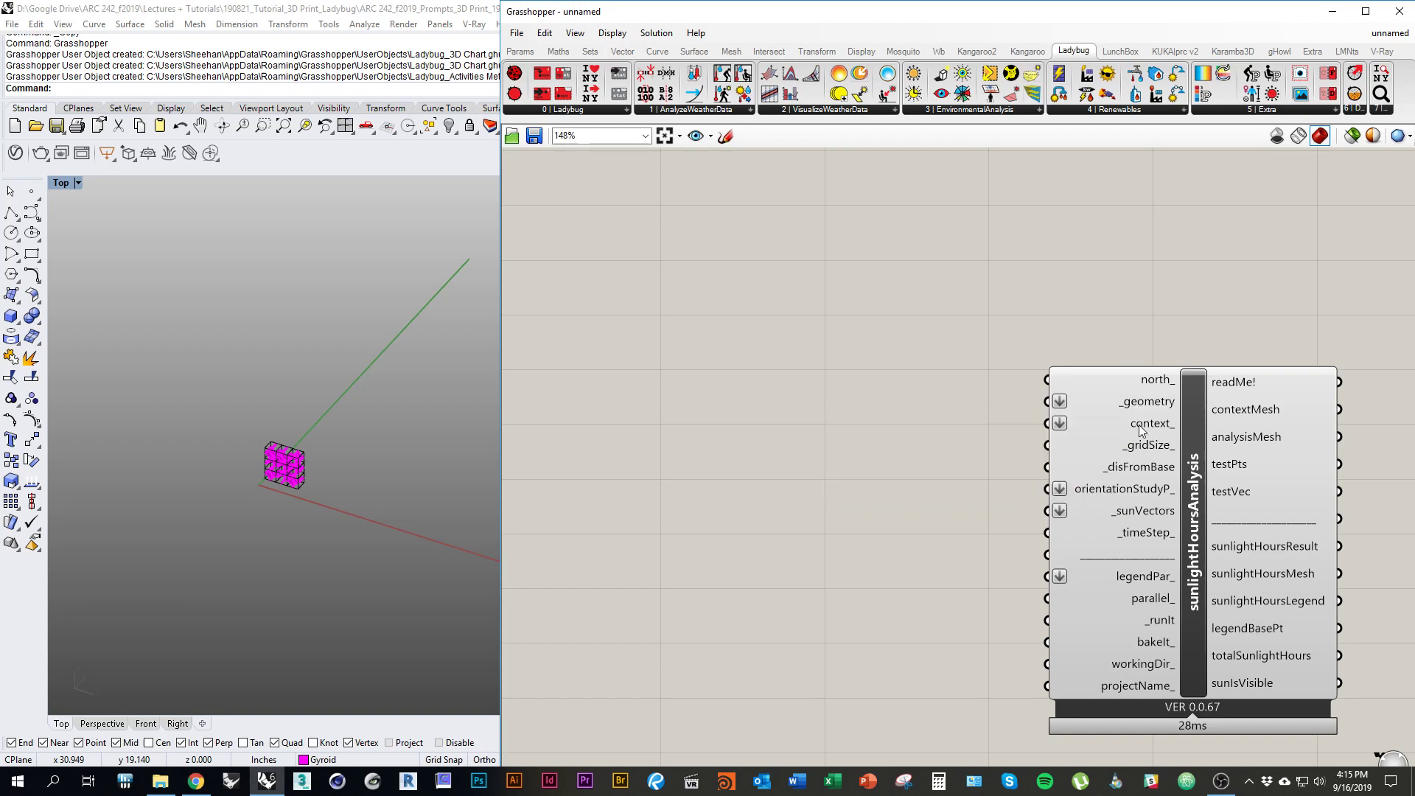
pyautogui.moveTo(1148, 451)
pyautogui.moveTo(1150, 516)
pyautogui.moveTo(957, 494); pyautogui.dragTo(937, 460, button='right')
pyautogui.click(1135, 351)
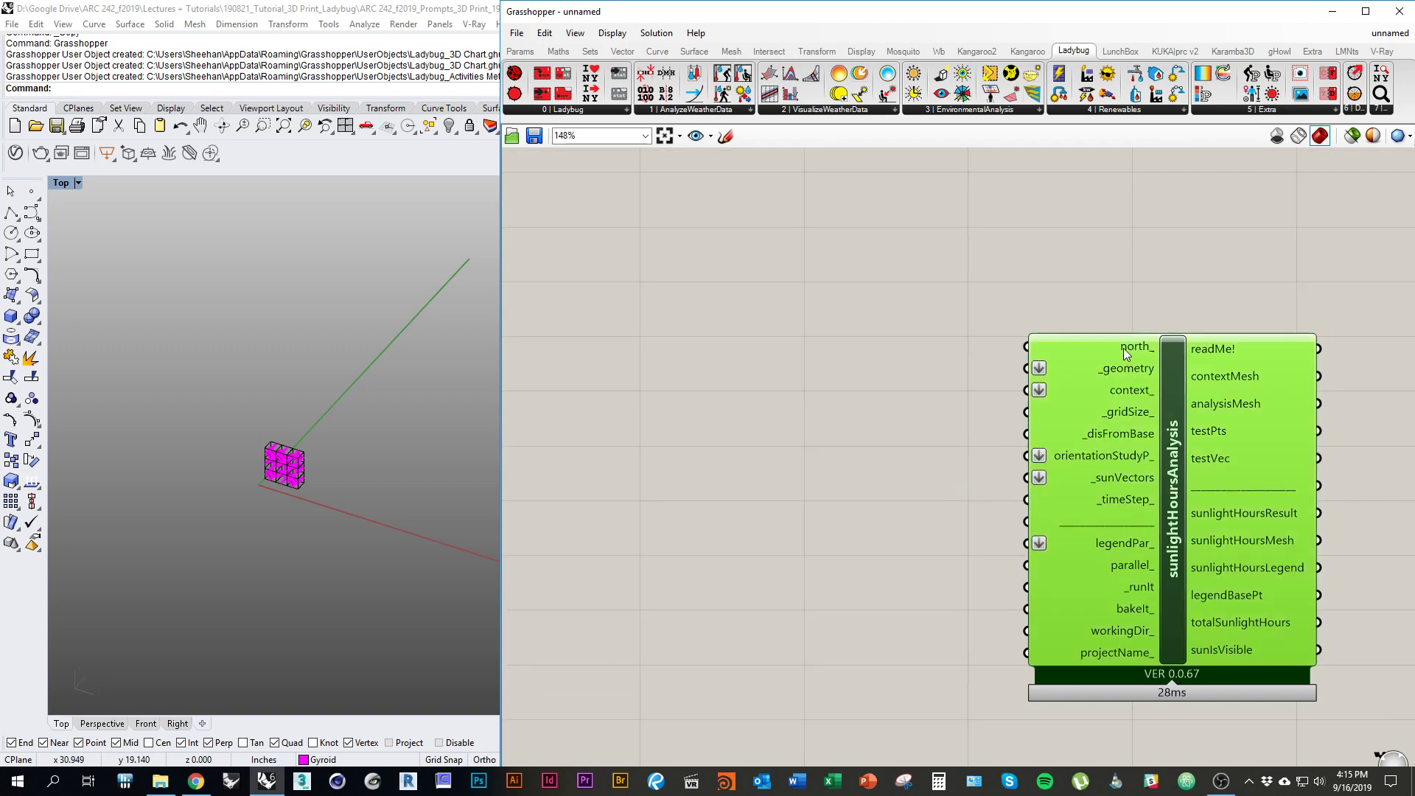
pyautogui.moveTo(1134, 351)
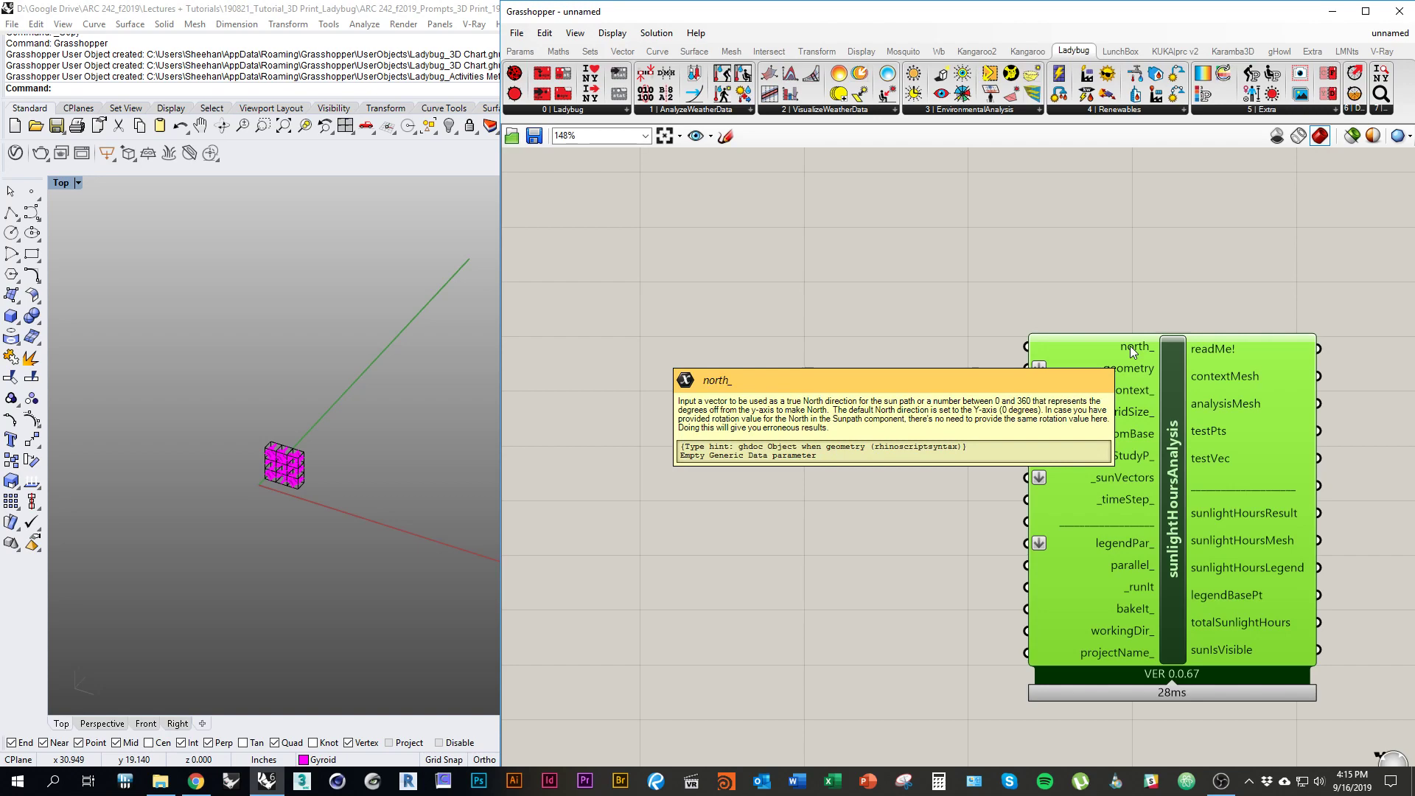
pyautogui.click(1141, 278)
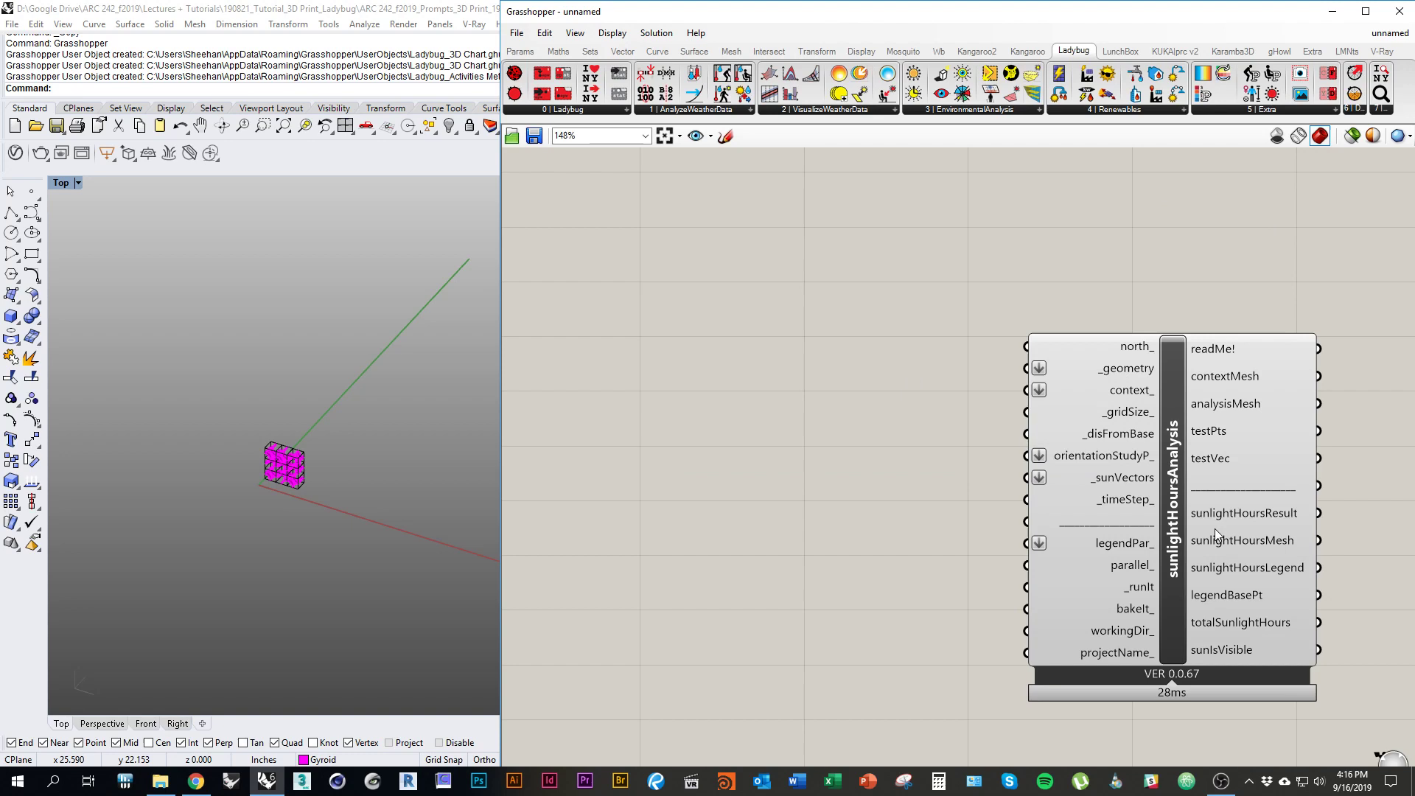
# Step: Collapse the Grasshopper window, create a layer named Ground Plane in Rhino, and make it the current layer
pyautogui.scroll(3, 330, 420)
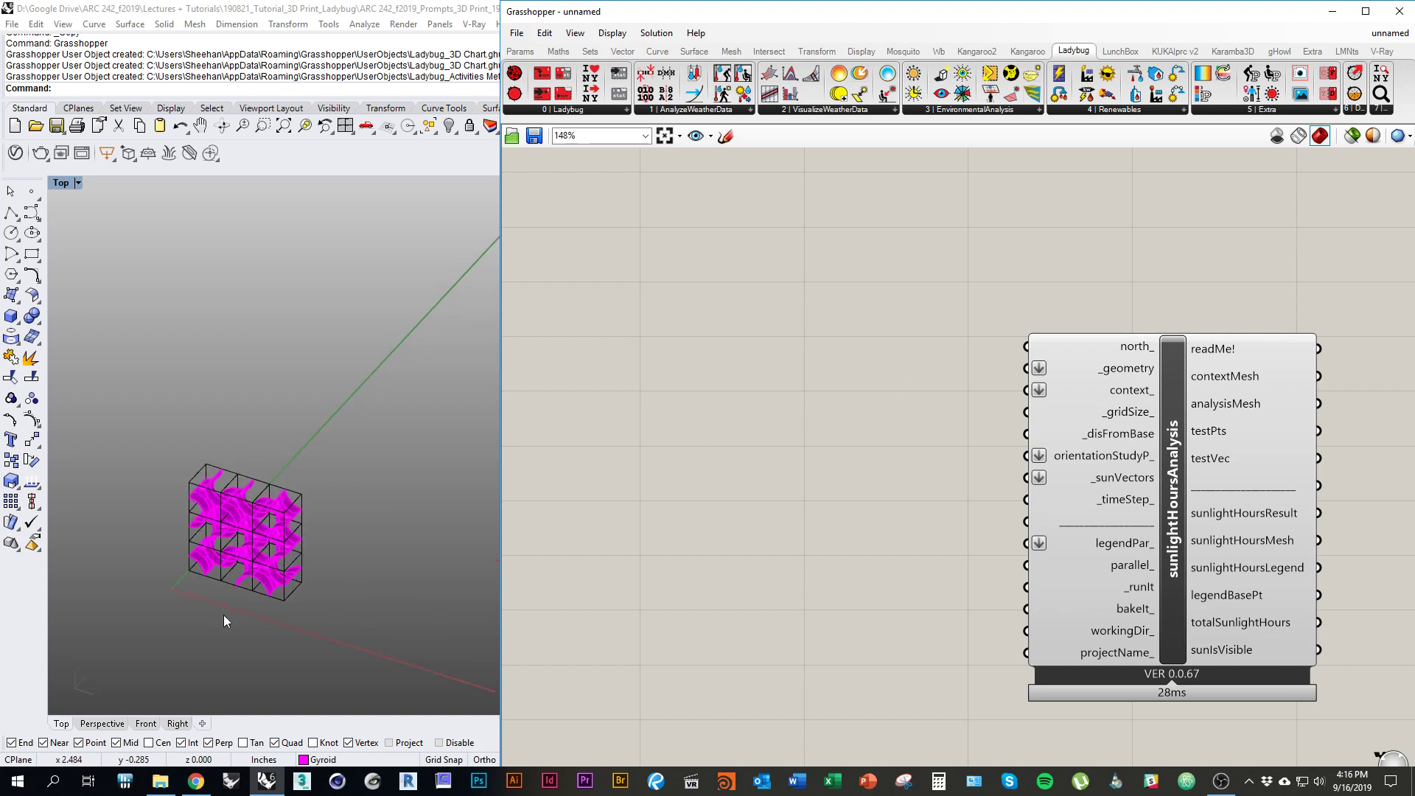
pyautogui.moveTo(250, 613); pyautogui.dragTo(335, 571, button='right')
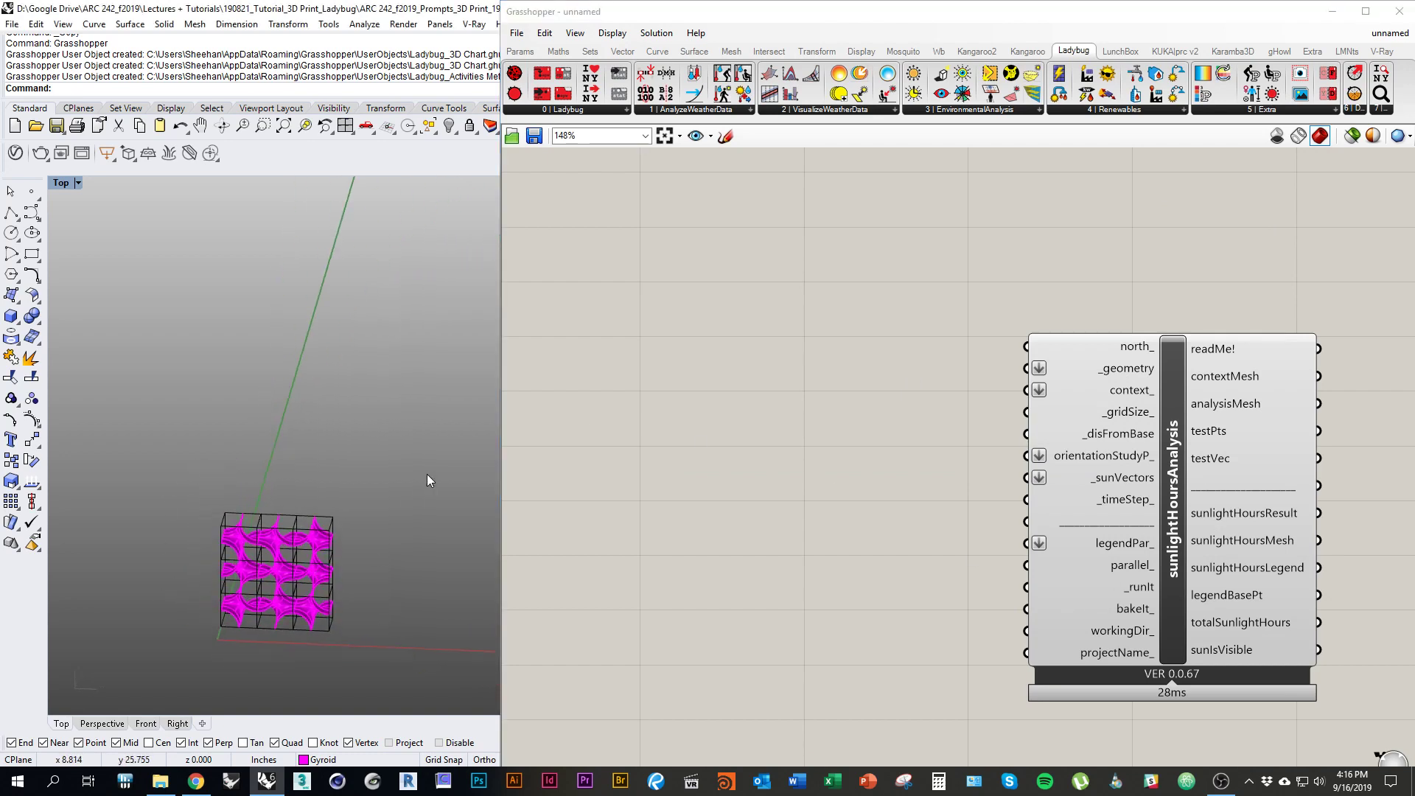
pyautogui.doubleClick(943, 19)
pyautogui.moveTo(713, 424); pyautogui.dragTo(364, 551, button='right')
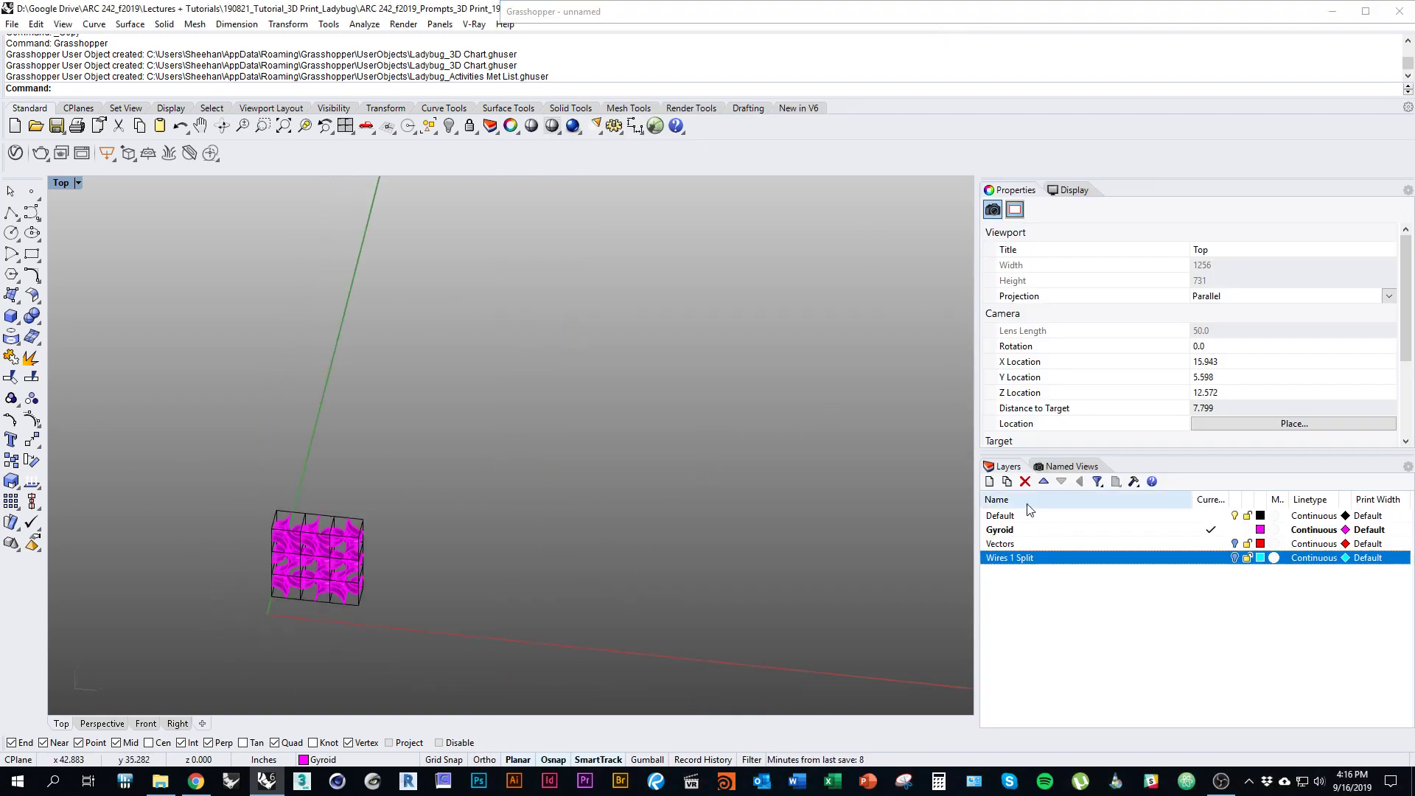
pyautogui.click(989, 482)
pyautogui.write('Gr')
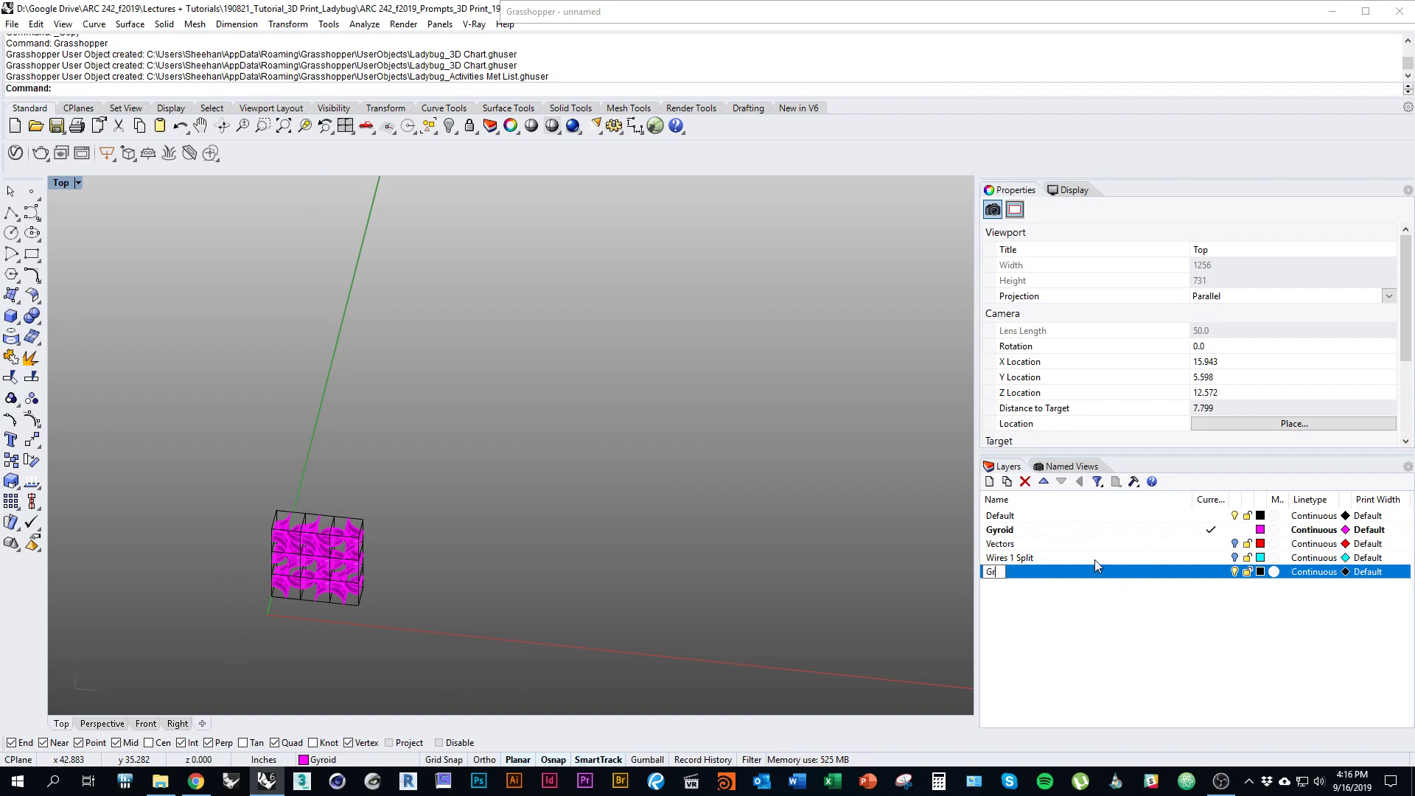
pyautogui.write('ound Plane')
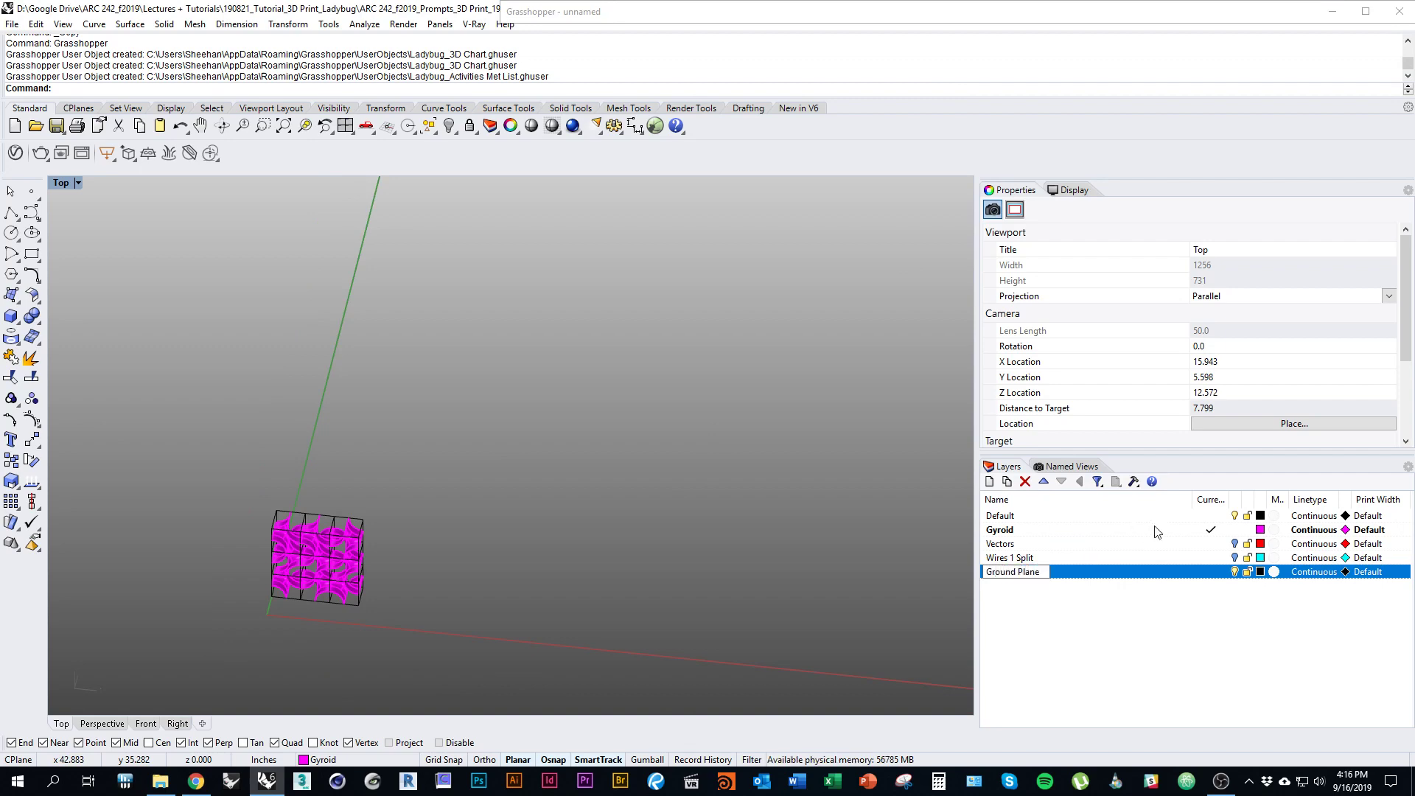
pyautogui.press('Return')
pyautogui.click(1211, 572)
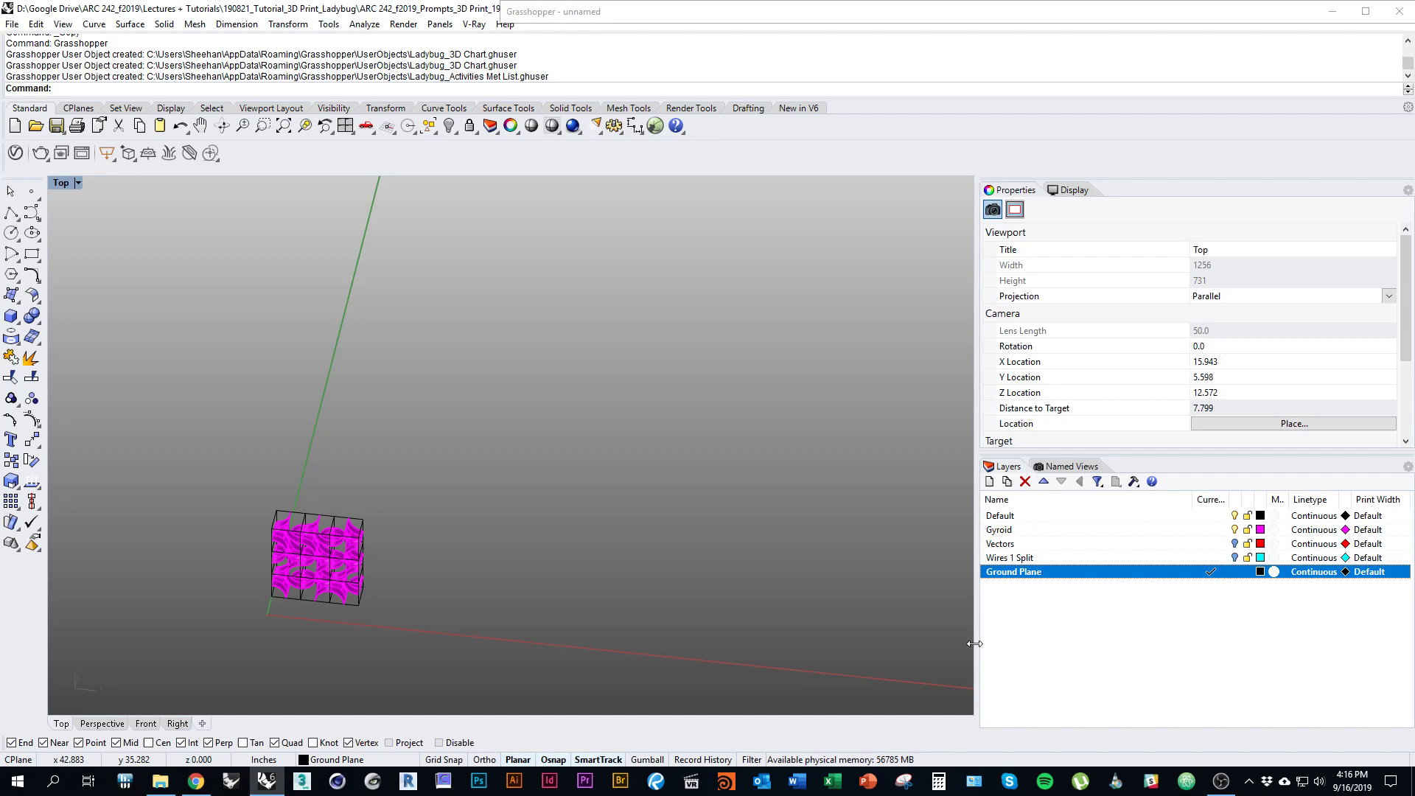
# Step: Draw a large rectangular Plane surface with the Center option, centred behind the gyroid wall and extending in front of it
pyautogui.scroll(-3, 737, 524)
pyautogui.write('Plane')
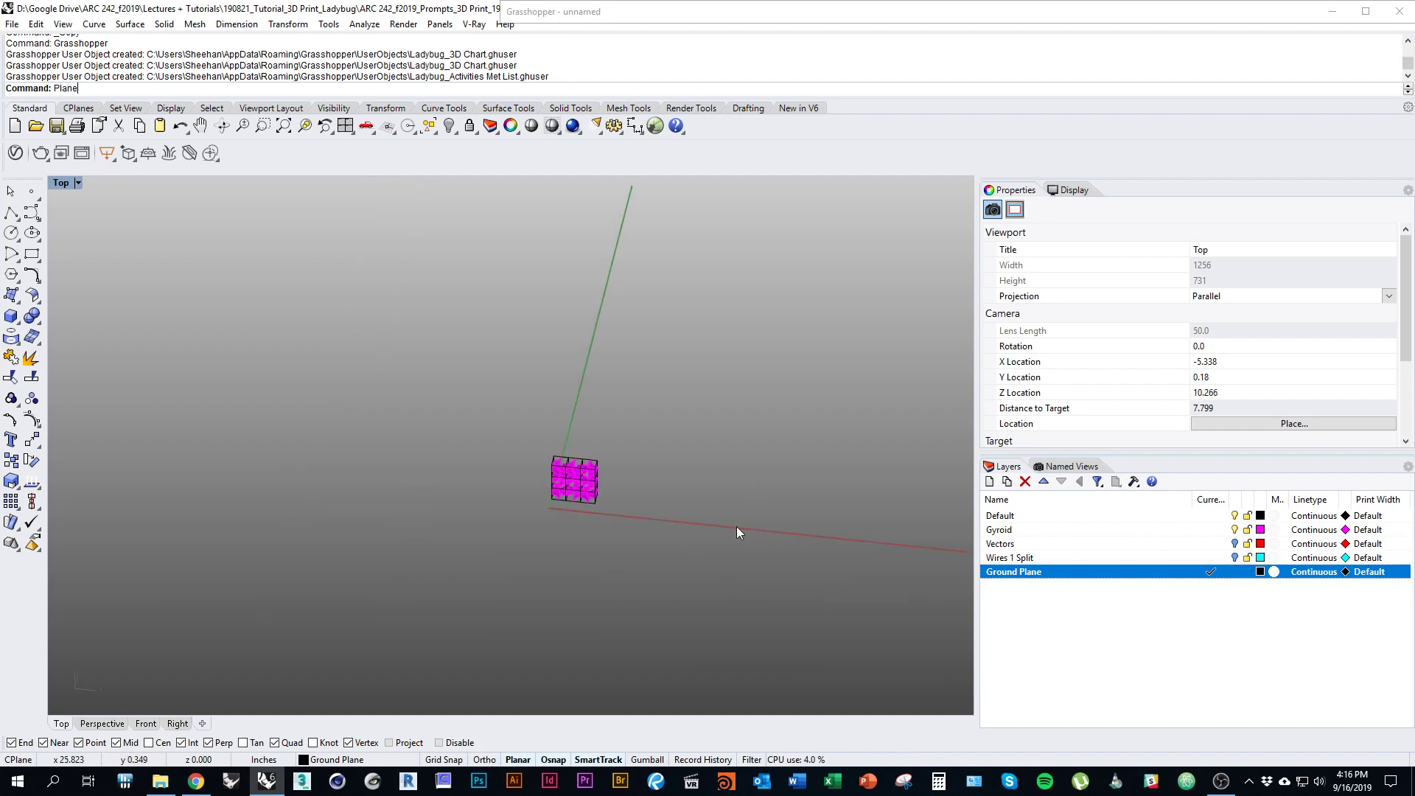
pyautogui.press('Return')
pyautogui.scroll(-2, 552, 569)
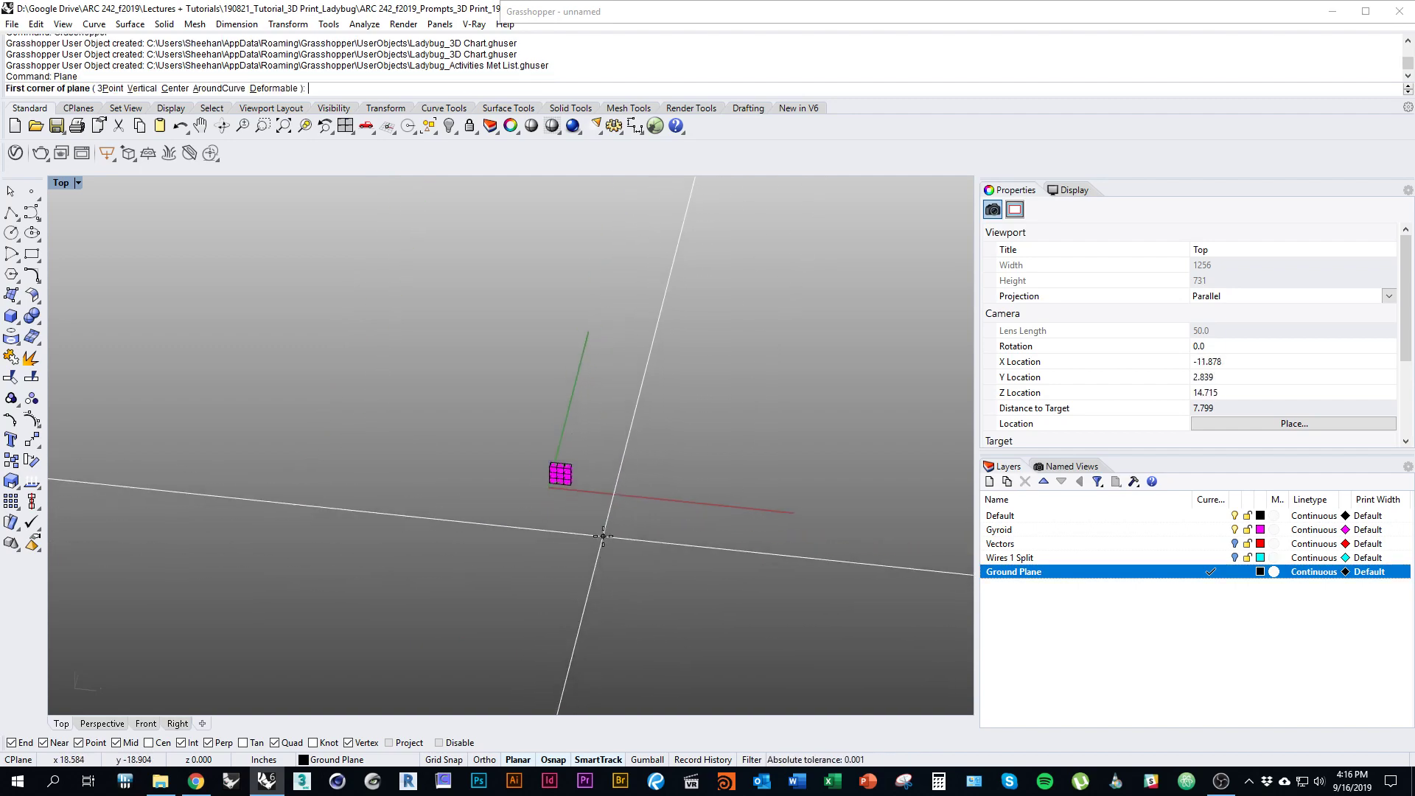
pyautogui.click(176, 89)
pyautogui.scroll(3, 544, 385)
pyautogui.moveTo(660, 448); pyautogui.dragTo(601, 533, button='right')
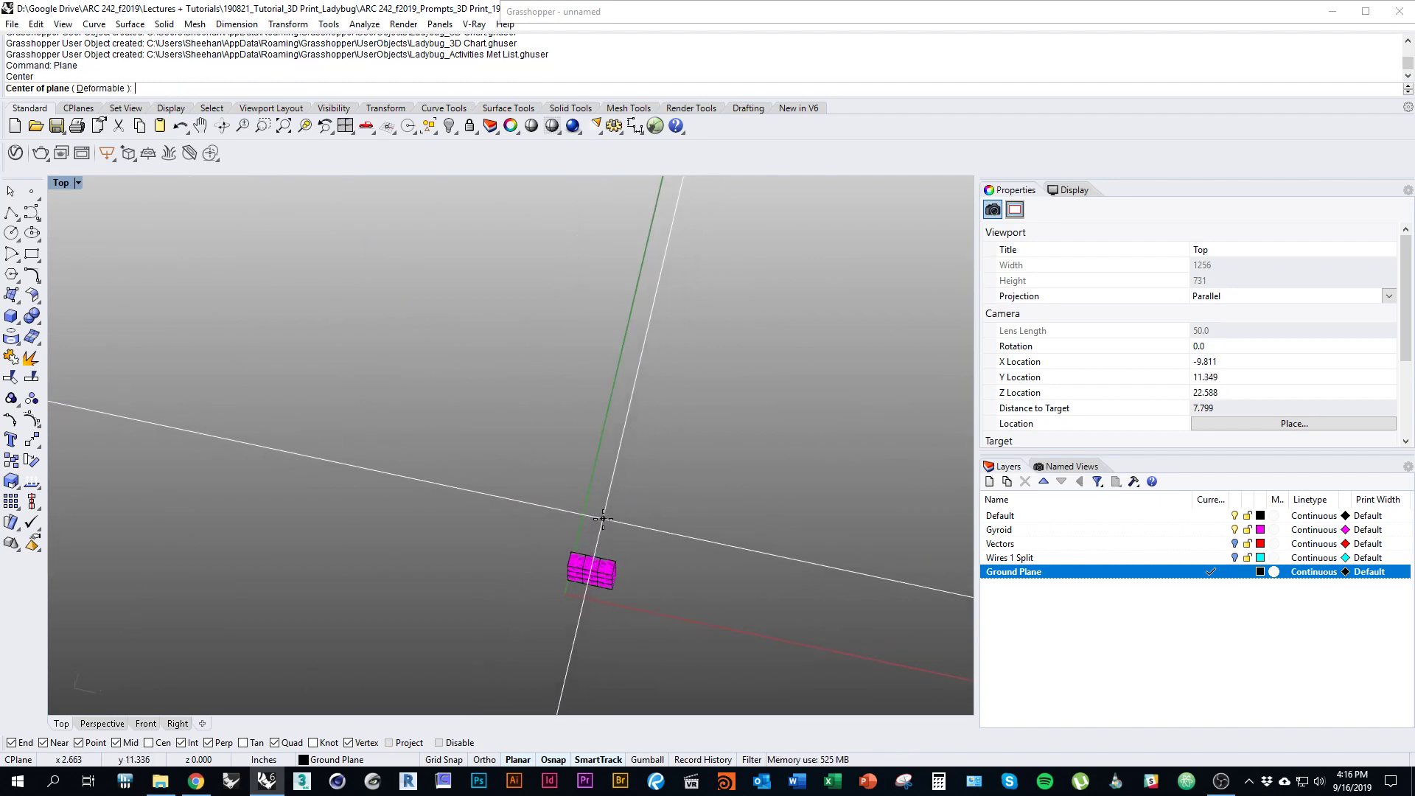
pyautogui.click(601, 517)
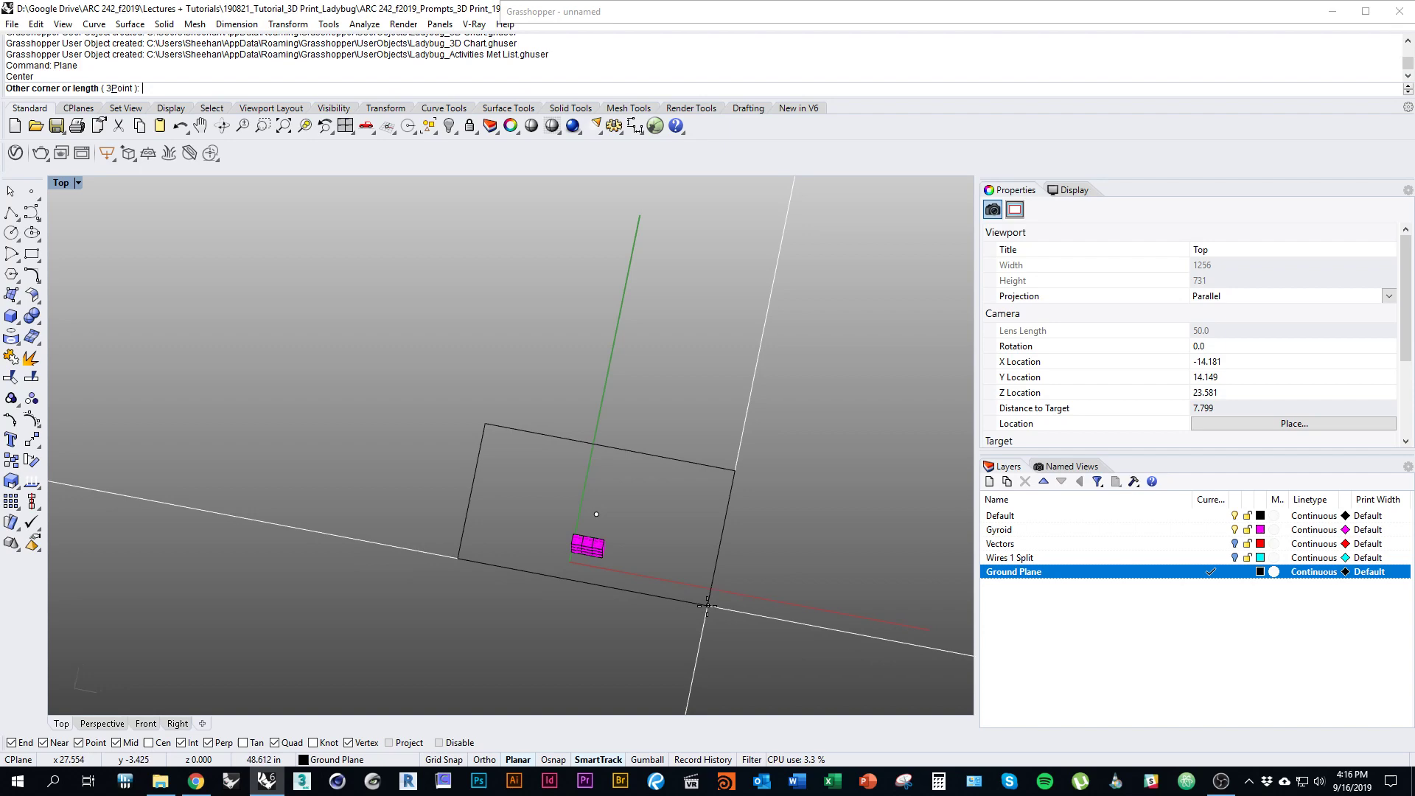
pyautogui.keyDown('alt'); pyautogui.click(711, 606); pyautogui.keyUp('alt')
pyautogui.scroll(4, 645, 621)
pyautogui.click(660, 540)
pyautogui.click(657, 594)
pyautogui.moveTo(592, 596); pyautogui.dragTo(592, 462, button='right')
pyautogui.scroll(5, 579, 497)
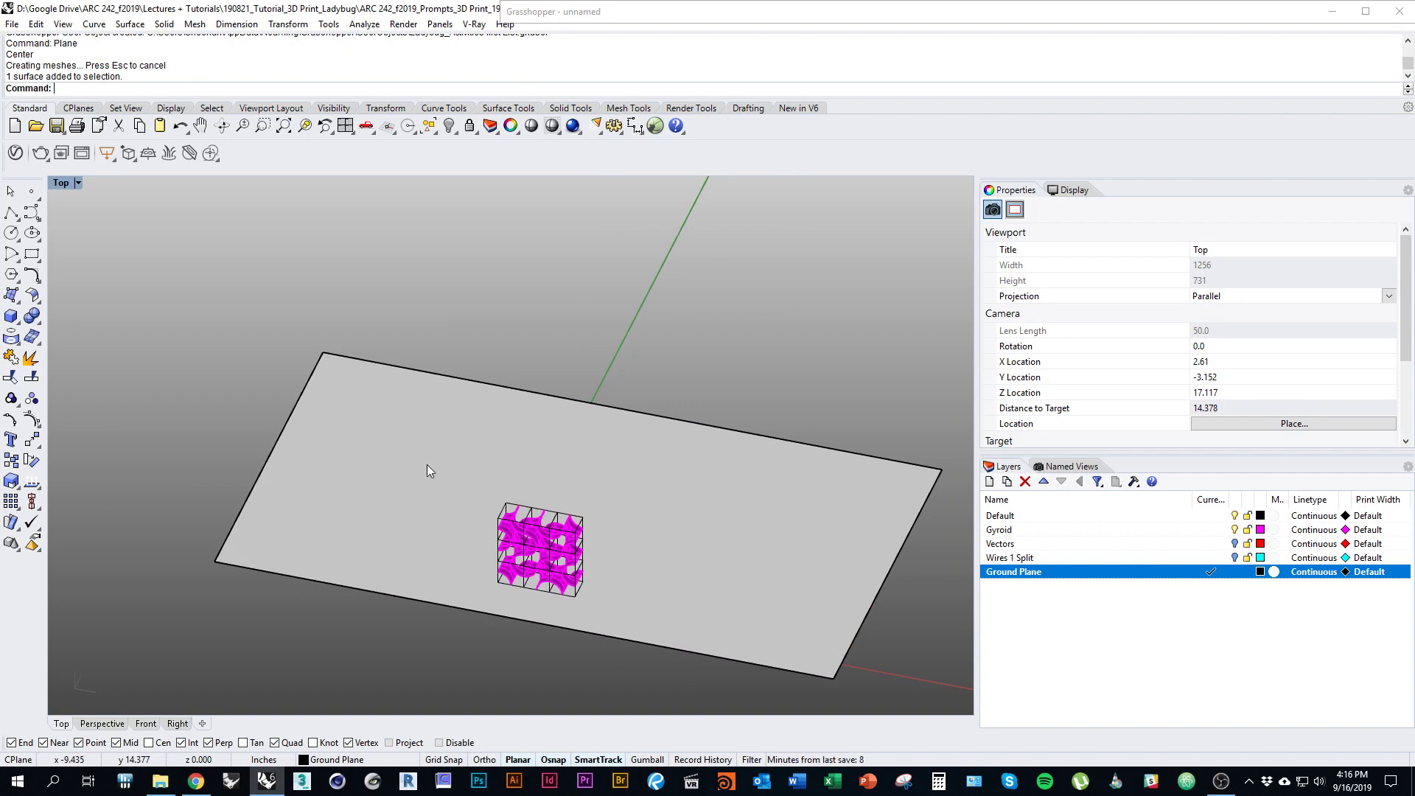
# Step: Inspect the ground plane around the gyroid wall, clear the selection, and restore the Grasshopper window beside the model
pyautogui.moveTo(595, 603); pyautogui.dragTo(622, 613, button='right')
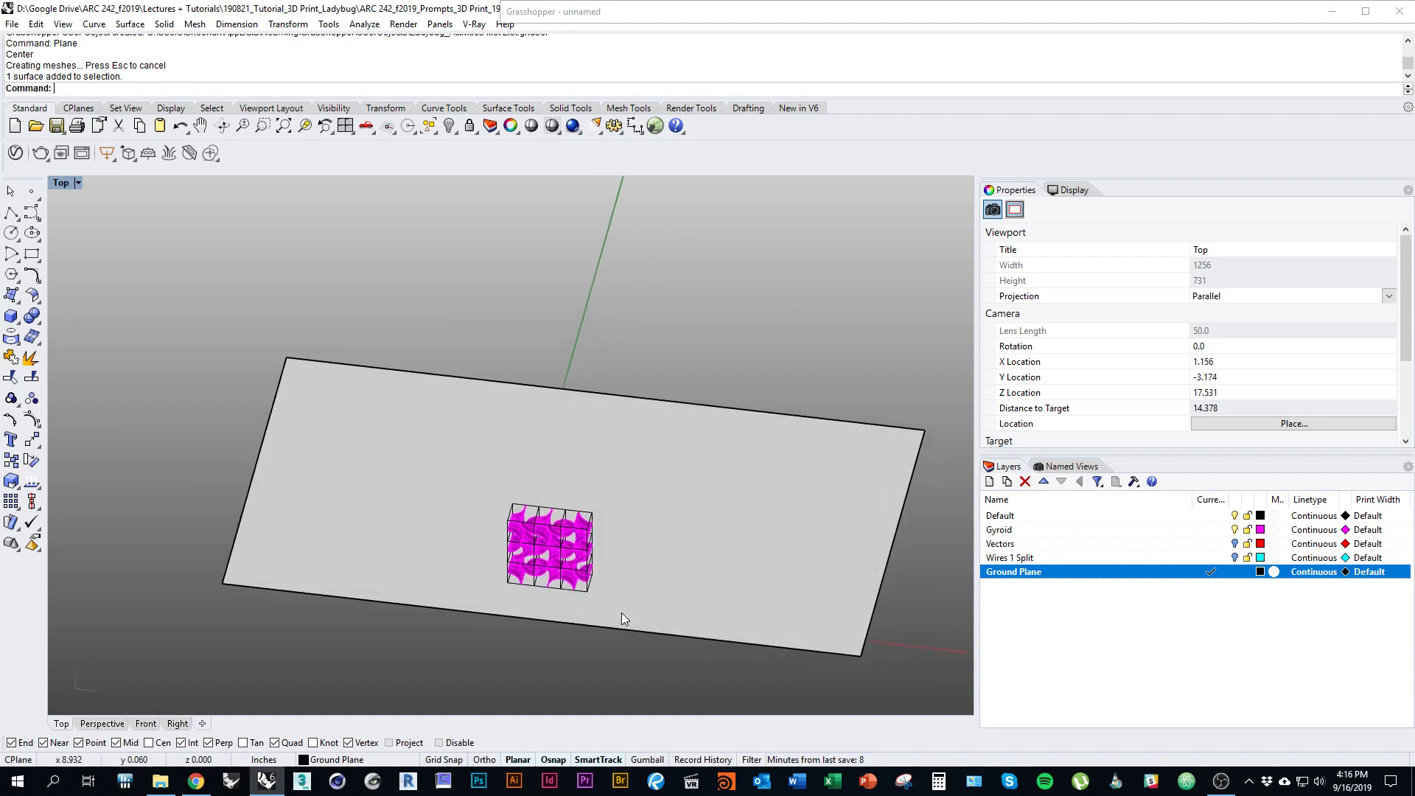
pyautogui.click(737, 496)
pyautogui.moveTo(529, 599); pyautogui.dragTo(633, 654, button='right')
pyautogui.press('Escape')
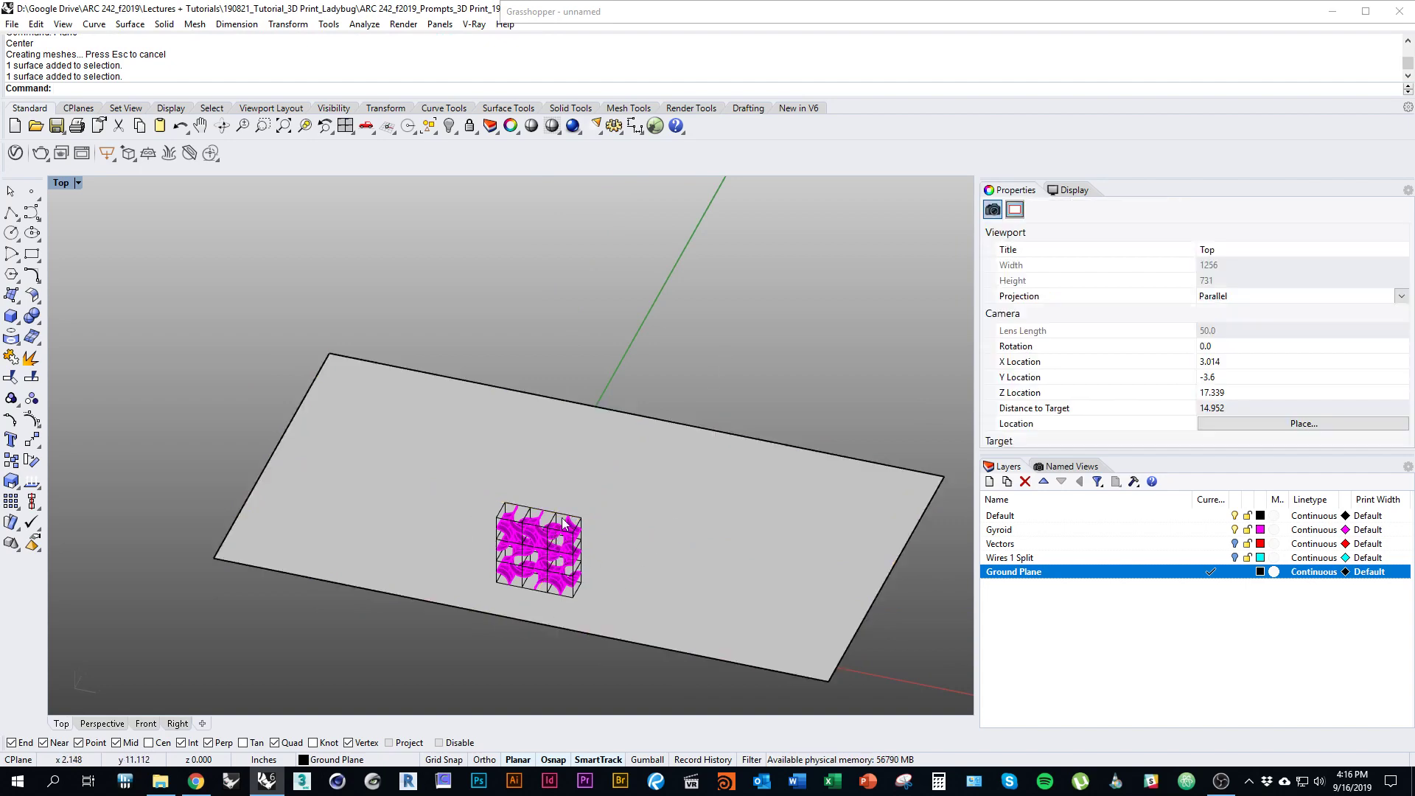
pyautogui.click(655, 504)
pyautogui.click(816, 17)
pyautogui.moveTo(816, 416); pyautogui.dragTo(954, 412, button='right')
pyautogui.moveTo(1246, 370); pyautogui.dragTo(1152, 412, button='right')
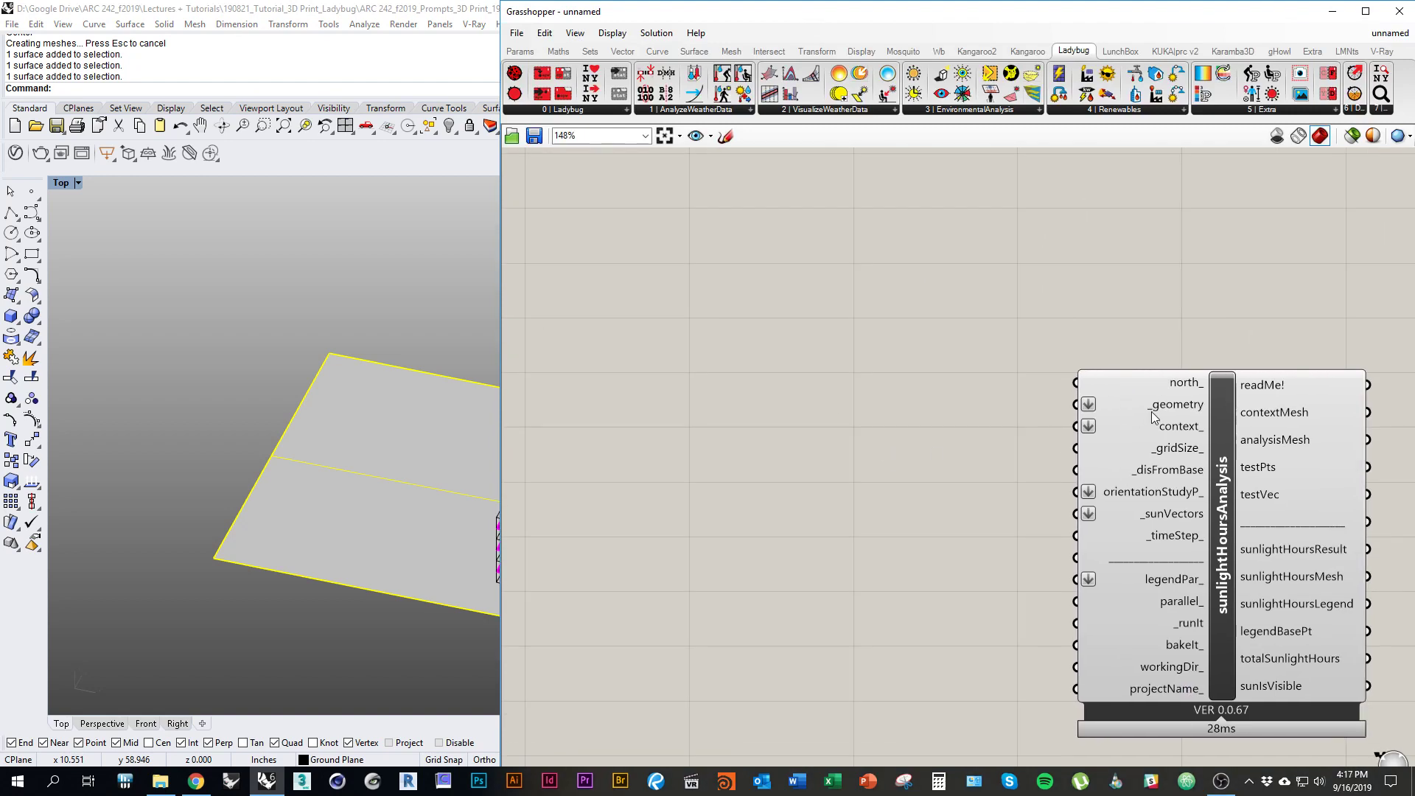
pyautogui.click(251, 311)
pyautogui.scroll(-4, 172, 363)
pyautogui.scroll(2, 366, 438)
pyautogui.click(799, 409)
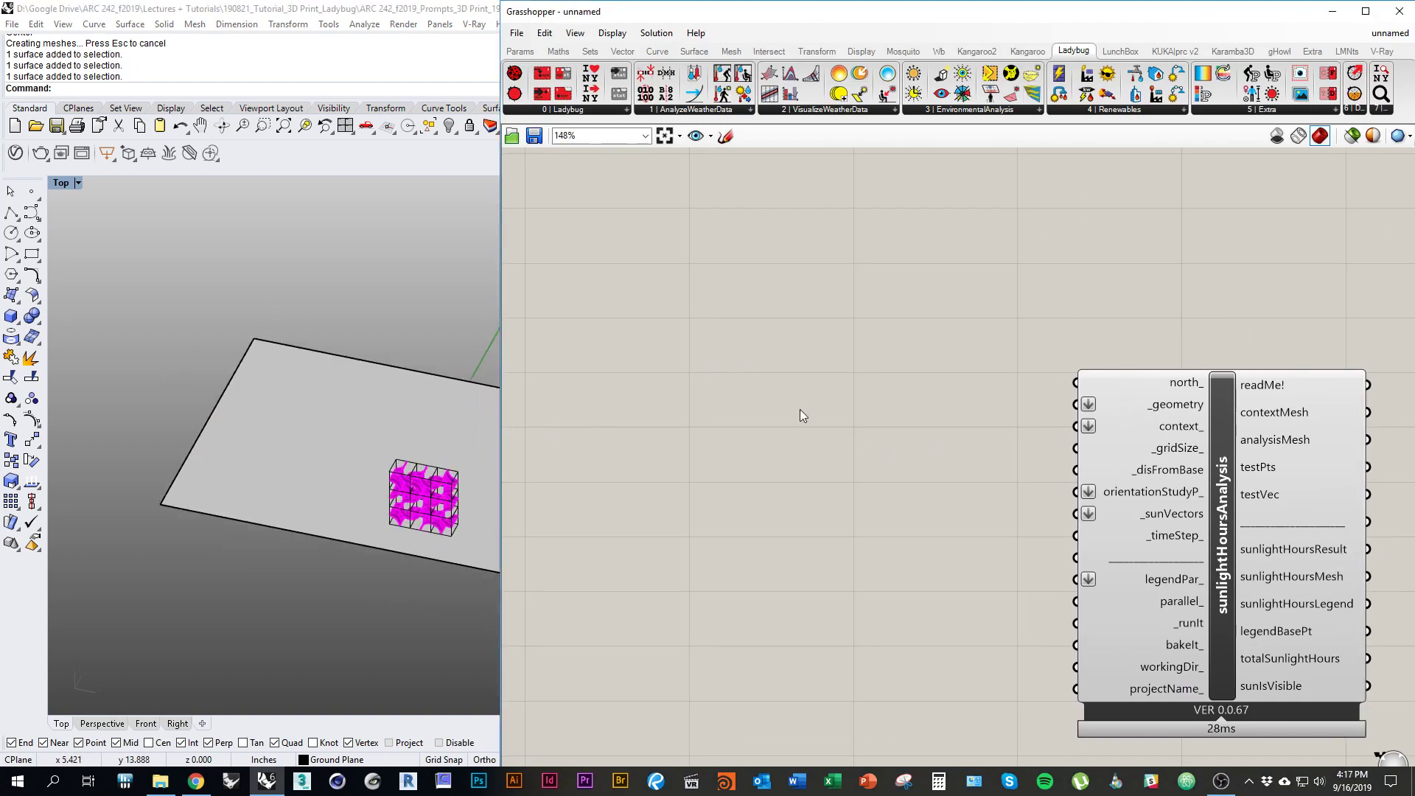
# Step: Add a Surface parameter to the canvas ahead of the sunlightHoursAnalysis component
pyautogui.click(521, 53)
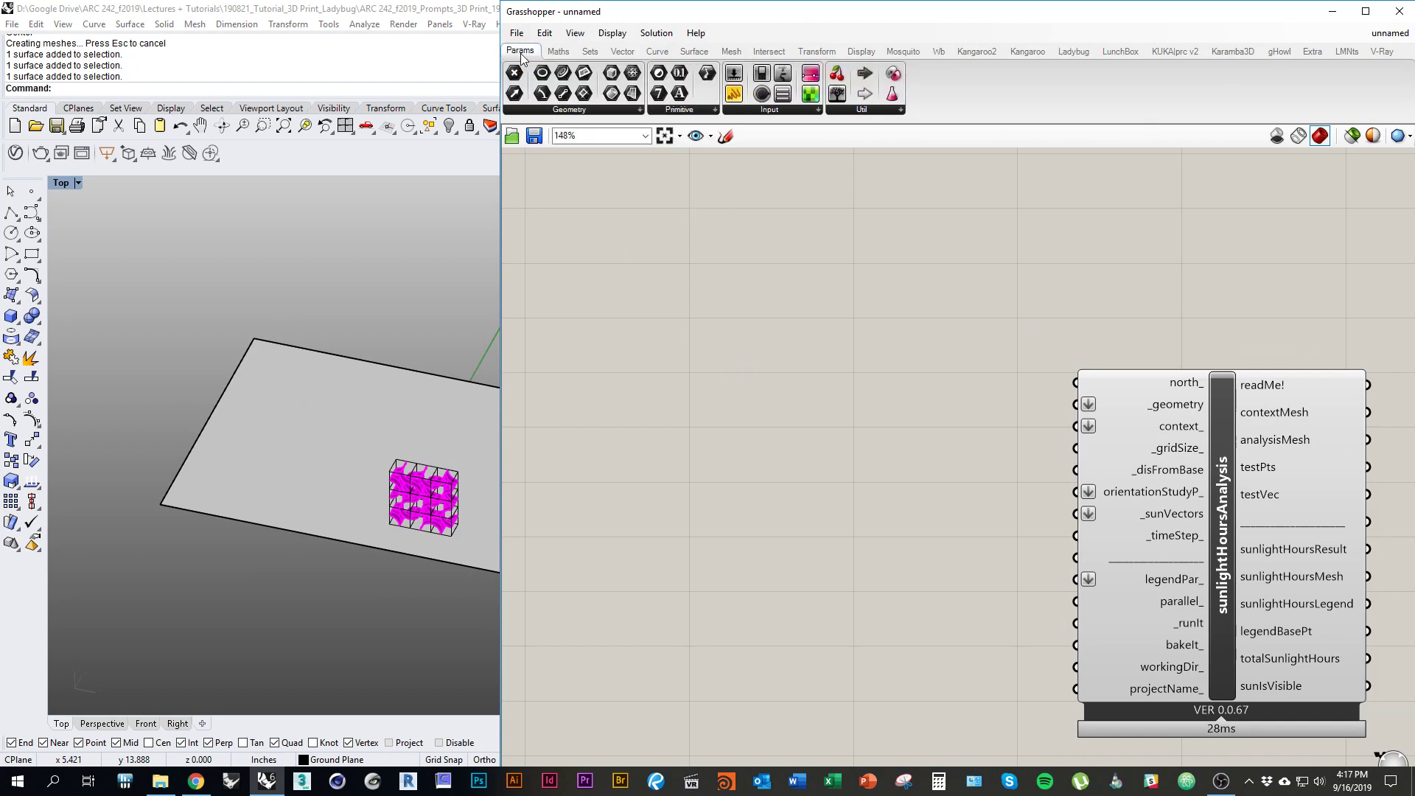
pyautogui.click(620, 112)
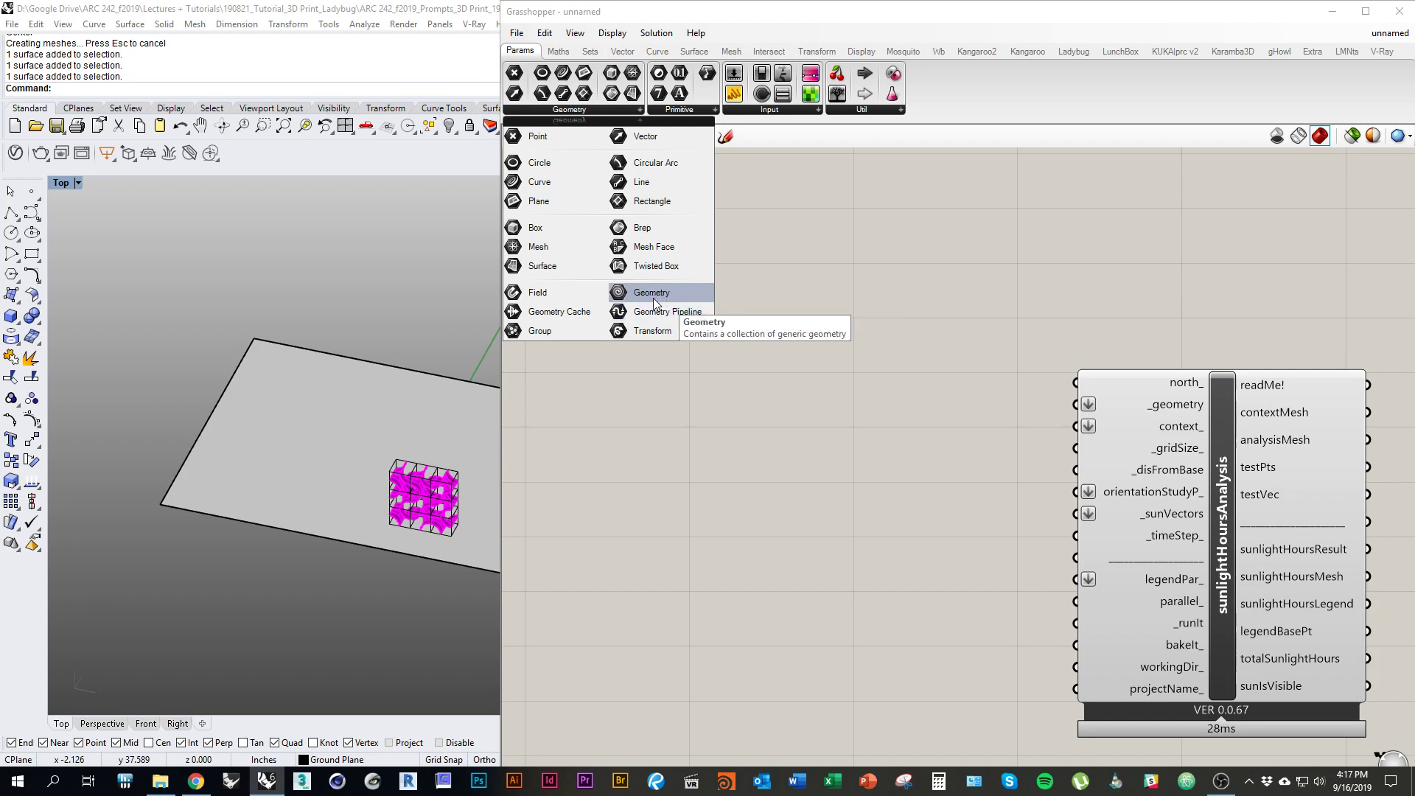
pyautogui.moveTo(541, 268); pyautogui.dragTo(566, 291)
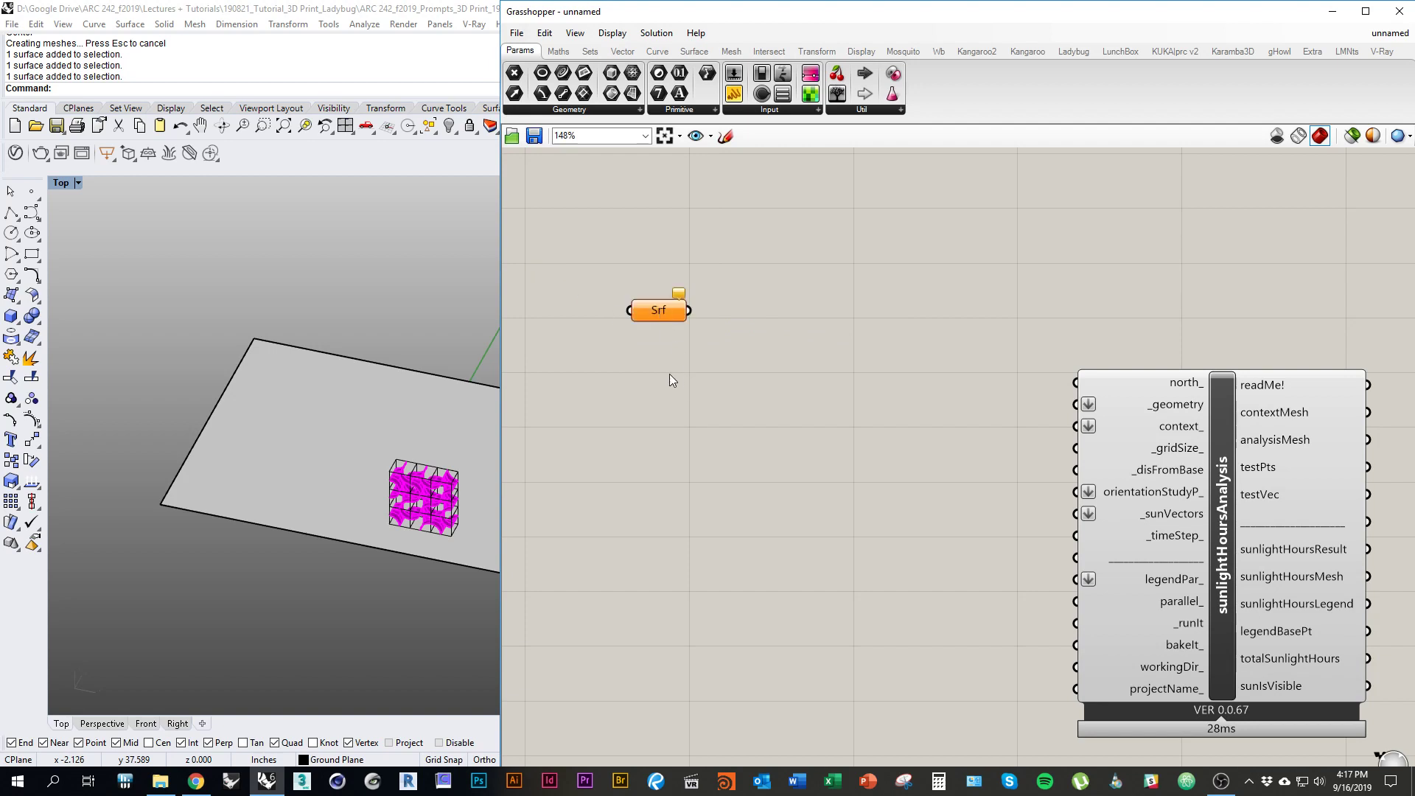
pyautogui.moveTo(679, 377); pyautogui.dragTo(737, 395, button='right')
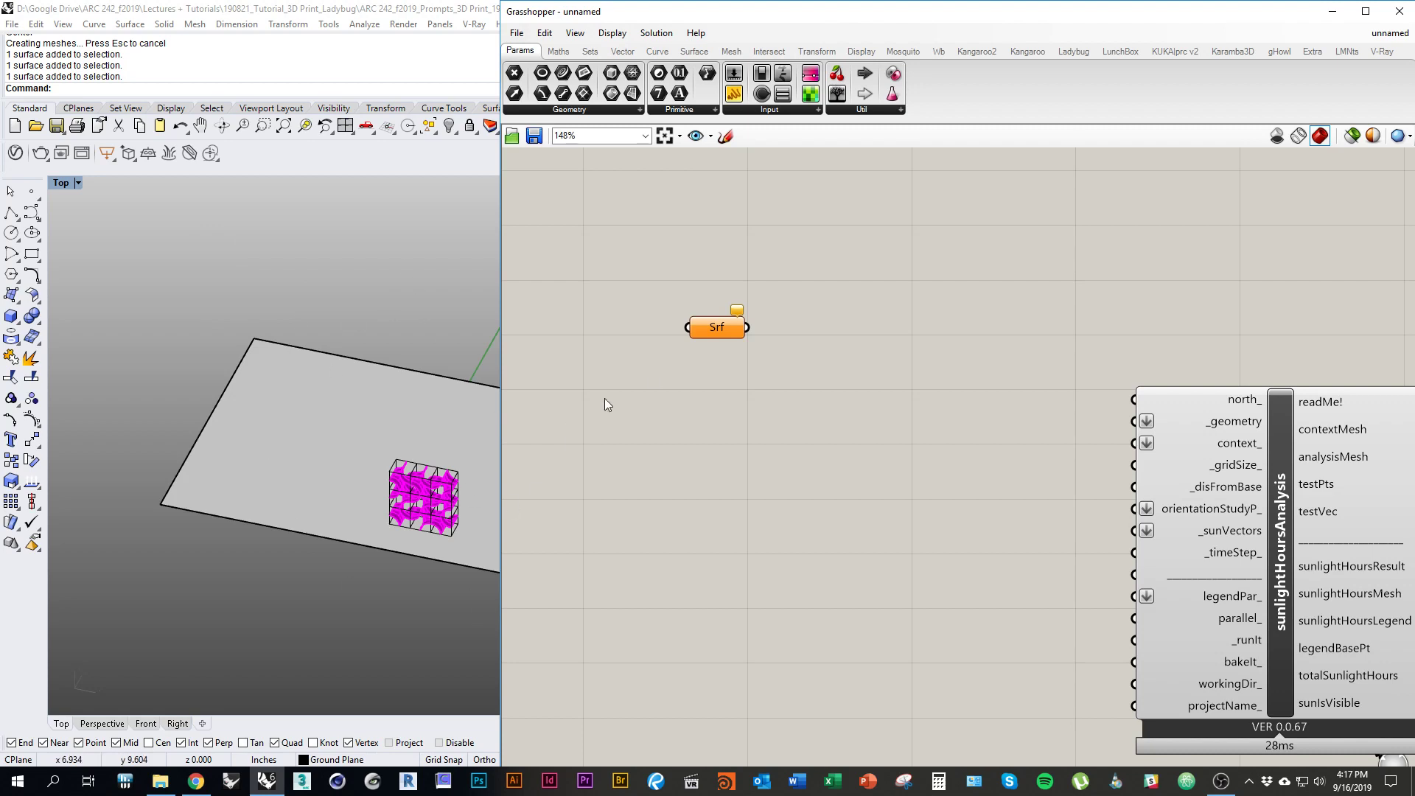
pyautogui.click(563, 110)
pyautogui.click(704, 325)
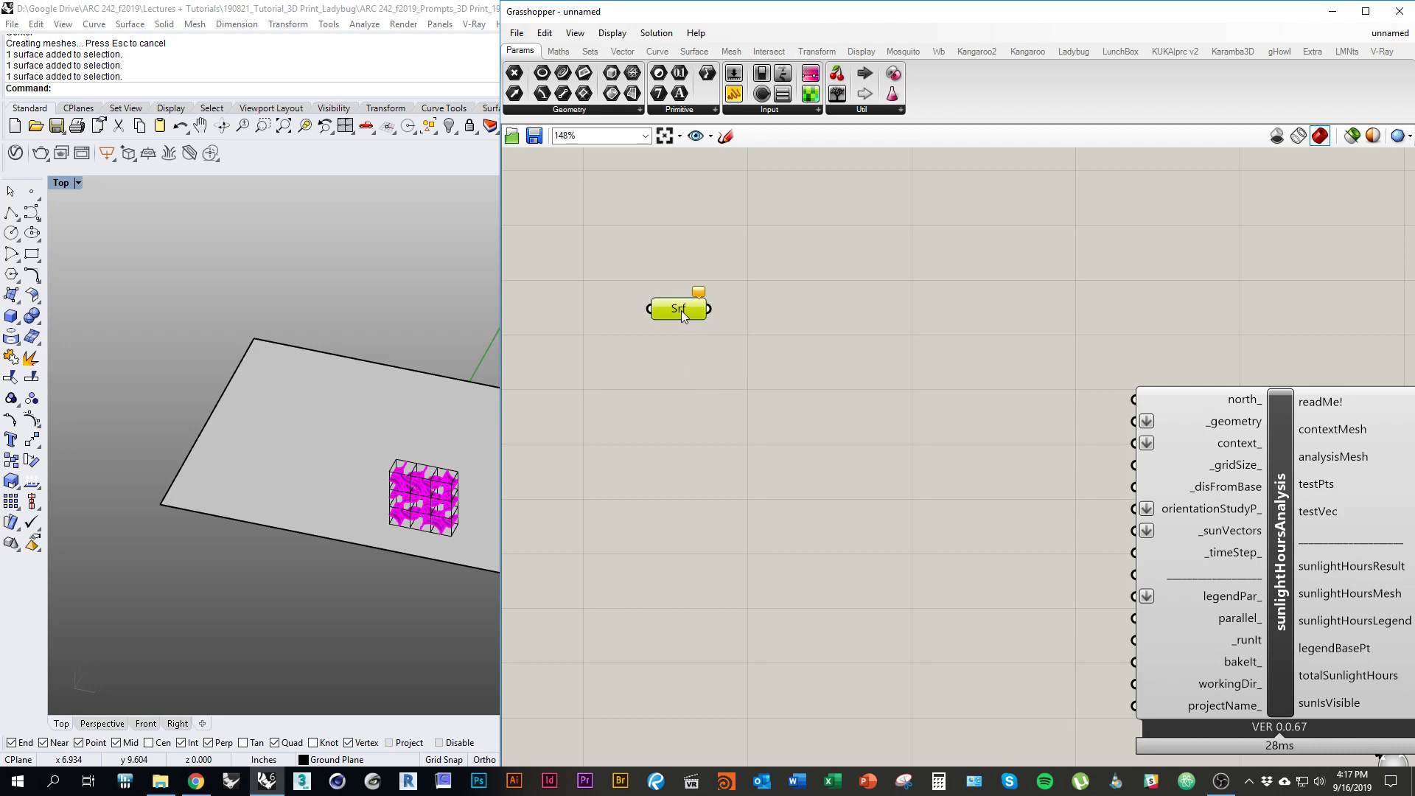
# Step: Reference the Rhino ground plane in the Surface parameter with Set one Surface, and check it in the model
pyautogui.rightClick(681, 311)
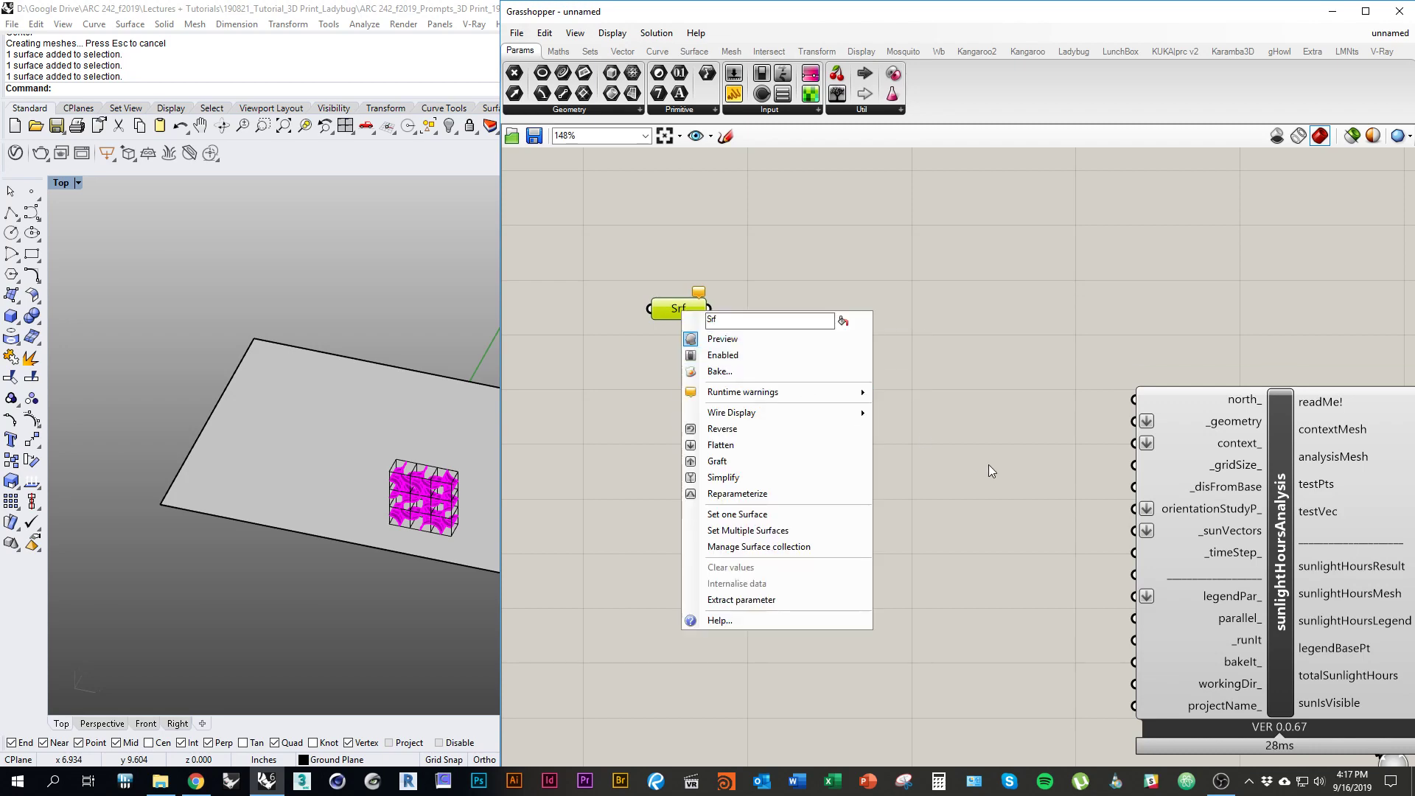
pyautogui.click(795, 515)
pyautogui.click(673, 480)
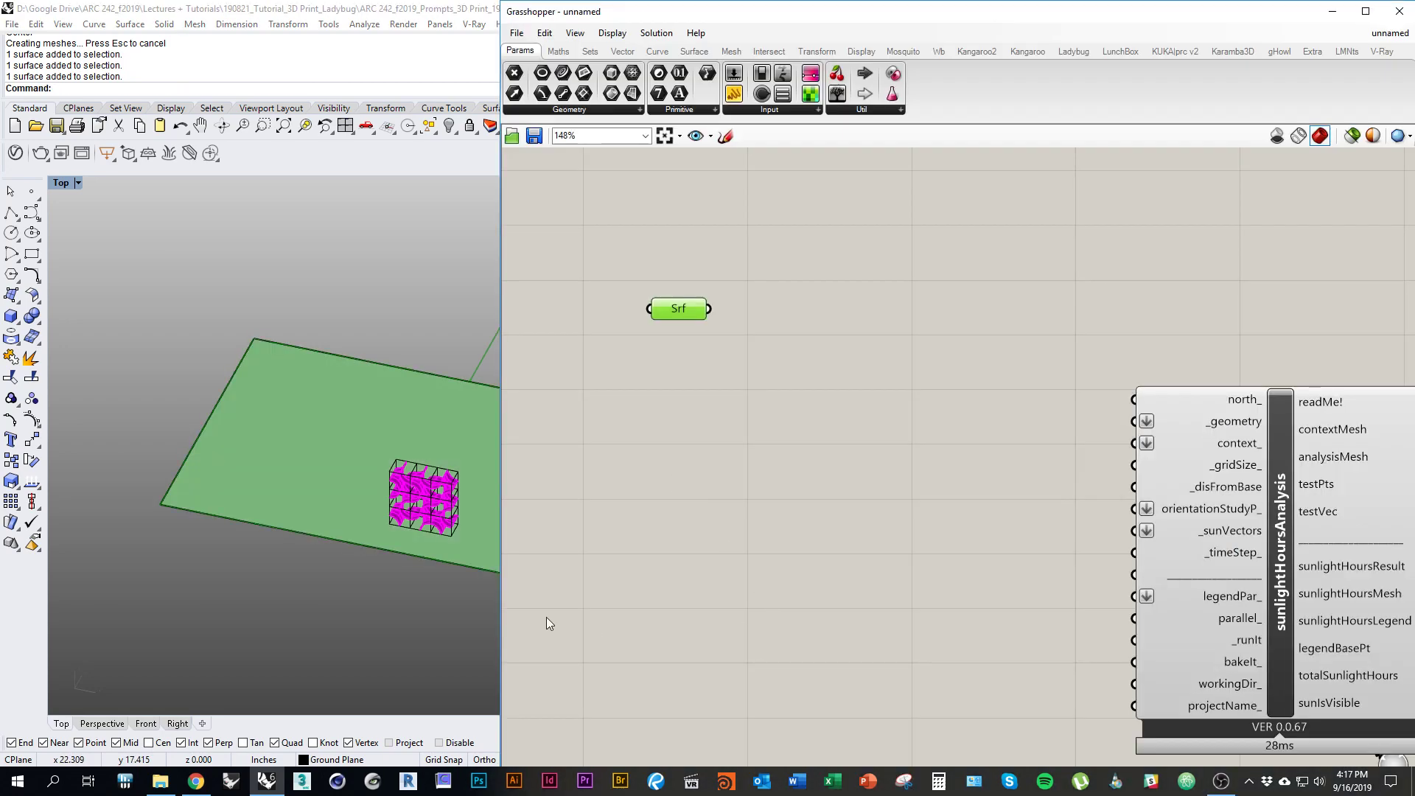
pyautogui.moveTo(73, 514); pyautogui.dragTo(954, 511, button='right')
pyautogui.scroll(-5, 210, 493)
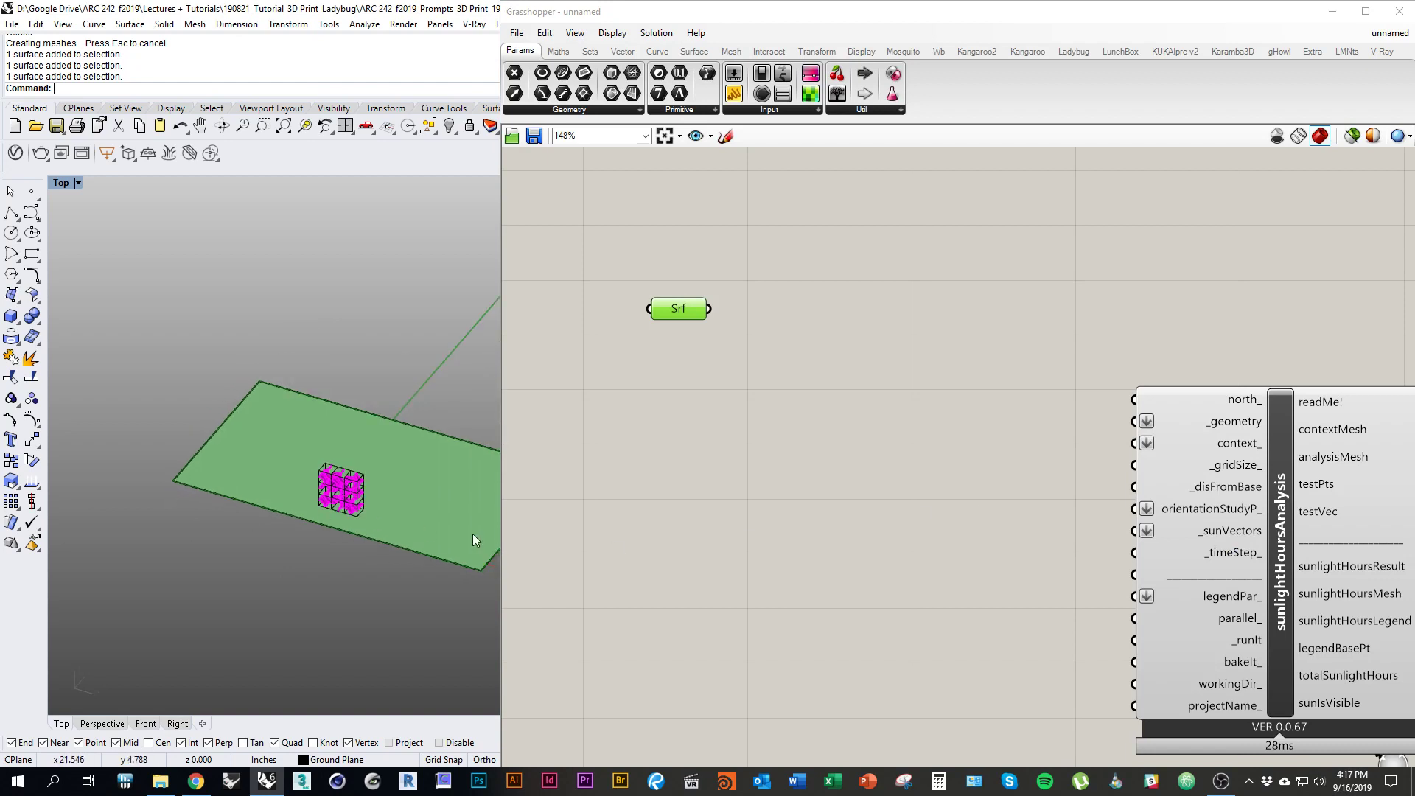
pyautogui.scroll(5, 427, 528)
pyautogui.click(423, 462)
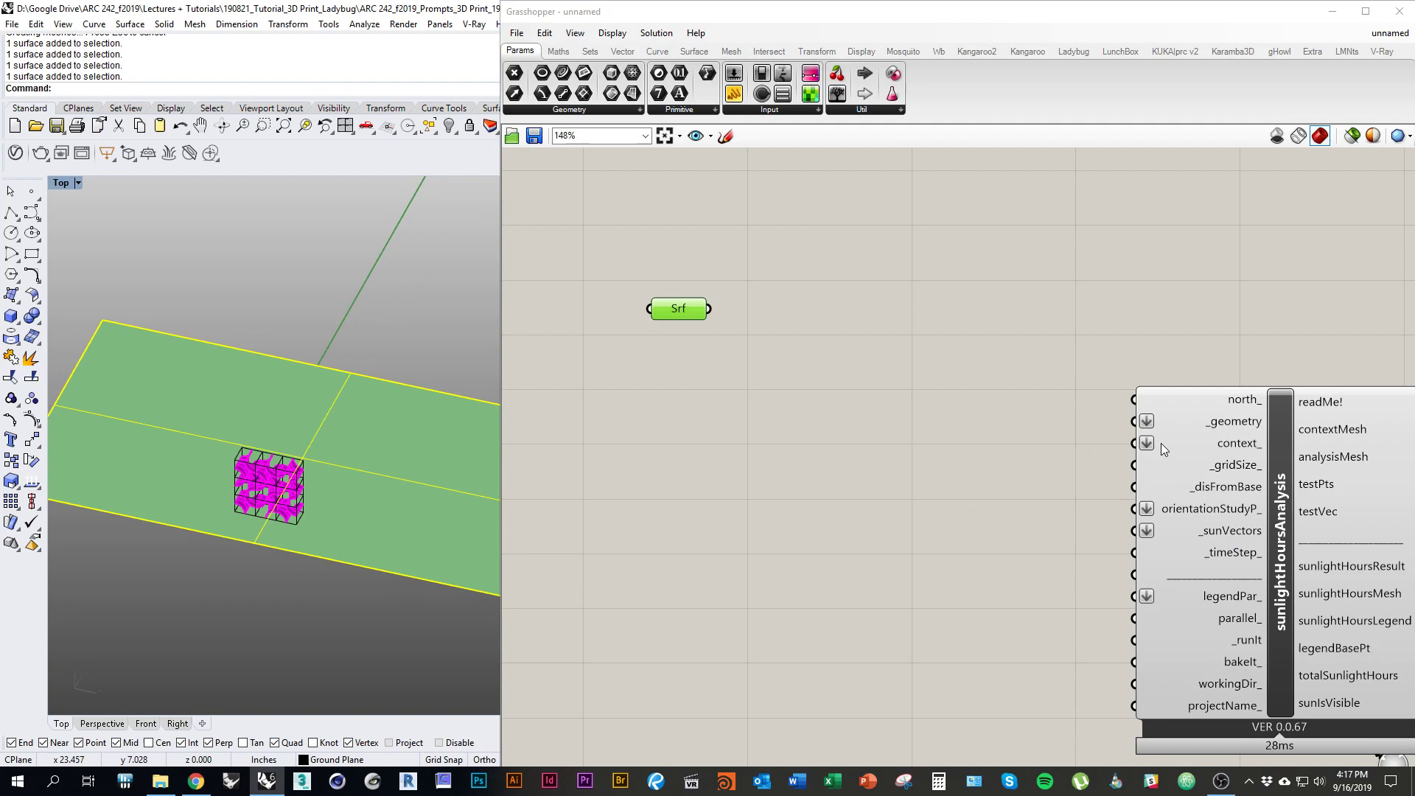
# Step: Move the Surface parameter closer to sunlightHoursAnalysis and connect it to the _geometry input
pyautogui.moveTo(673, 322)
pyautogui.mouseDown()
pyautogui.moveTo(908, 392)
pyautogui.moveTo(1134, 422)
pyautogui.mouseUp()
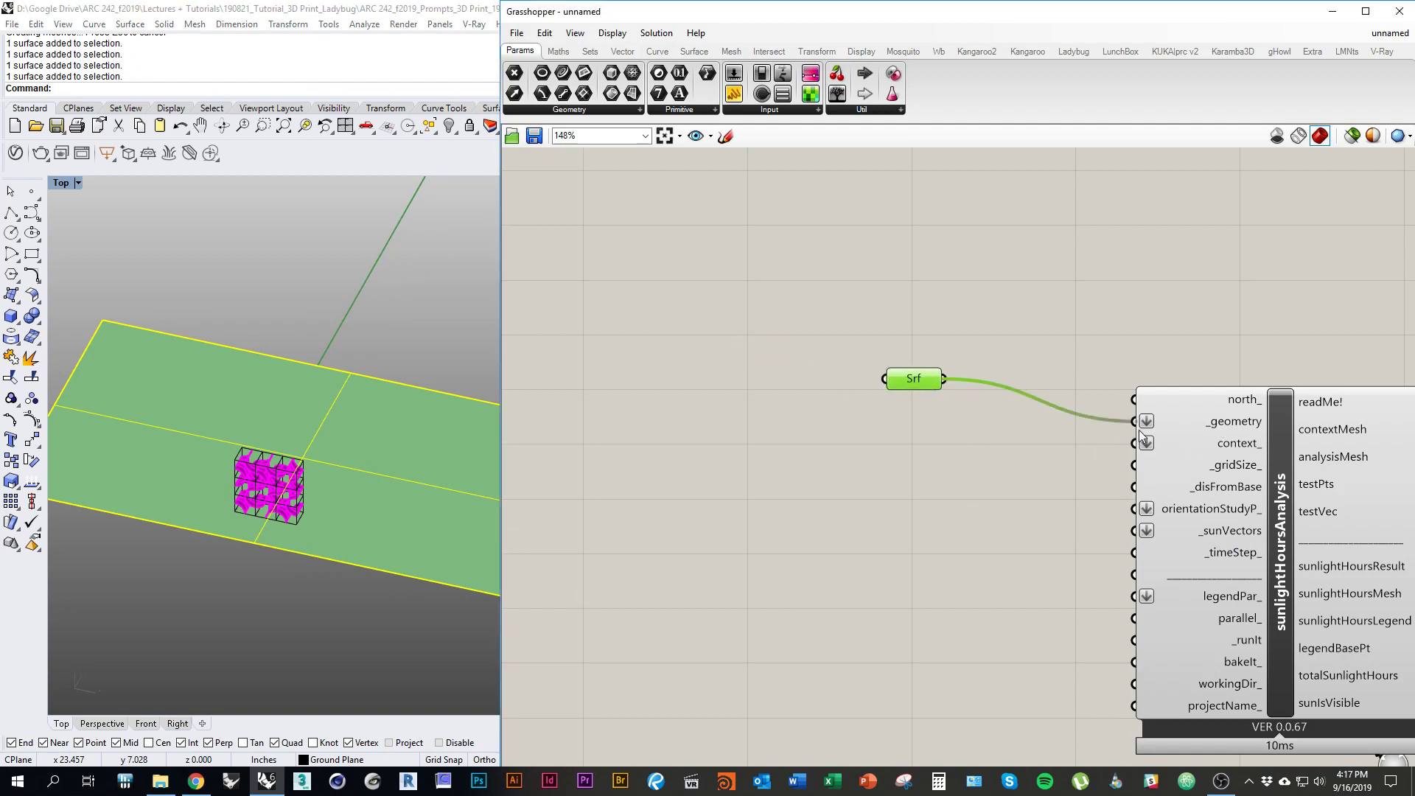
pyautogui.click(1064, 576)
pyautogui.moveTo(883, 520); pyautogui.dragTo(945, 539, button='right')
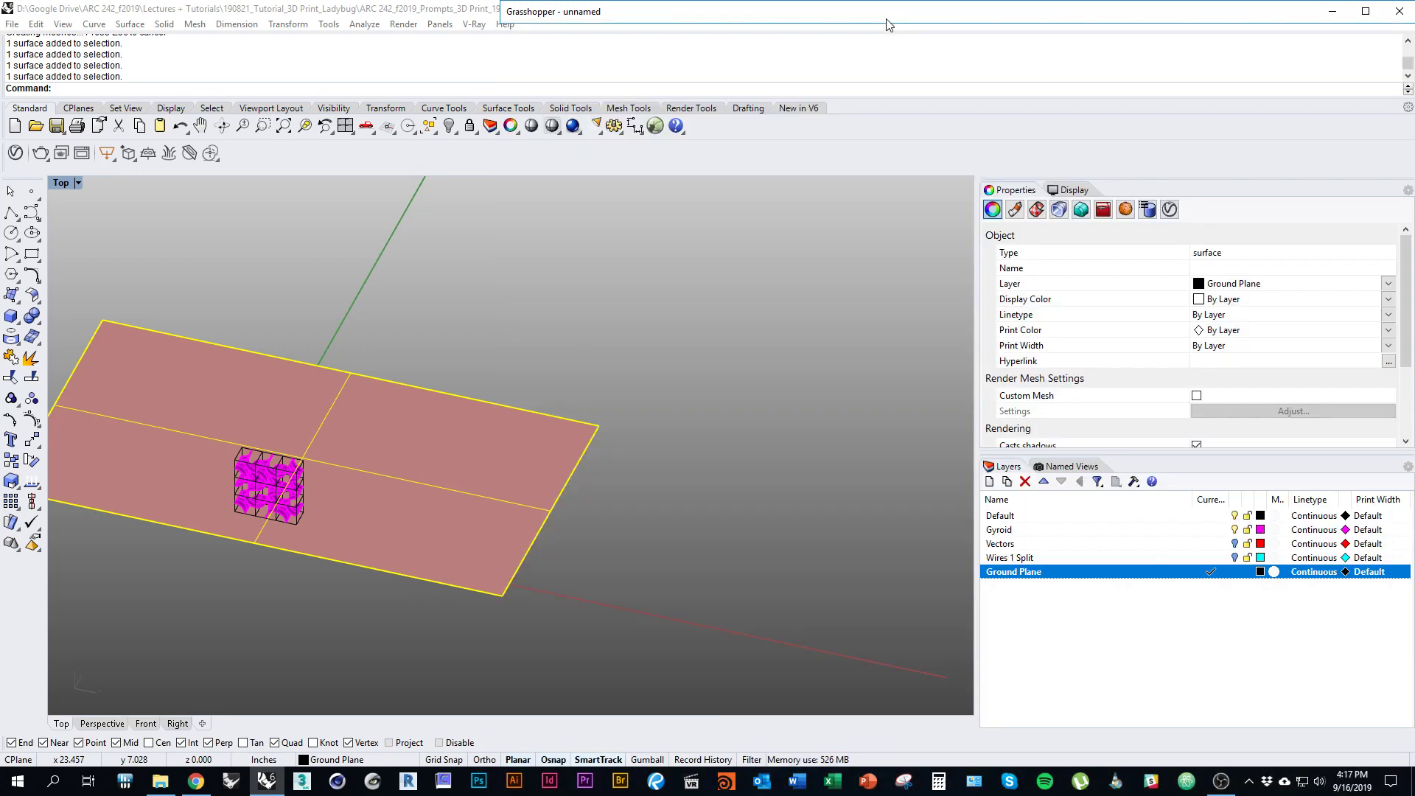
# Step: Collapse Grasshopper, create a new current layer in Rhino, hide the Ground Plane and Default layers, and restore Grasshopper
pyautogui.doubleClick(887, 13)
pyautogui.click(1211, 515)
pyautogui.press('Escape')
pyautogui.click(989, 482)
pyautogui.click(1212, 586)
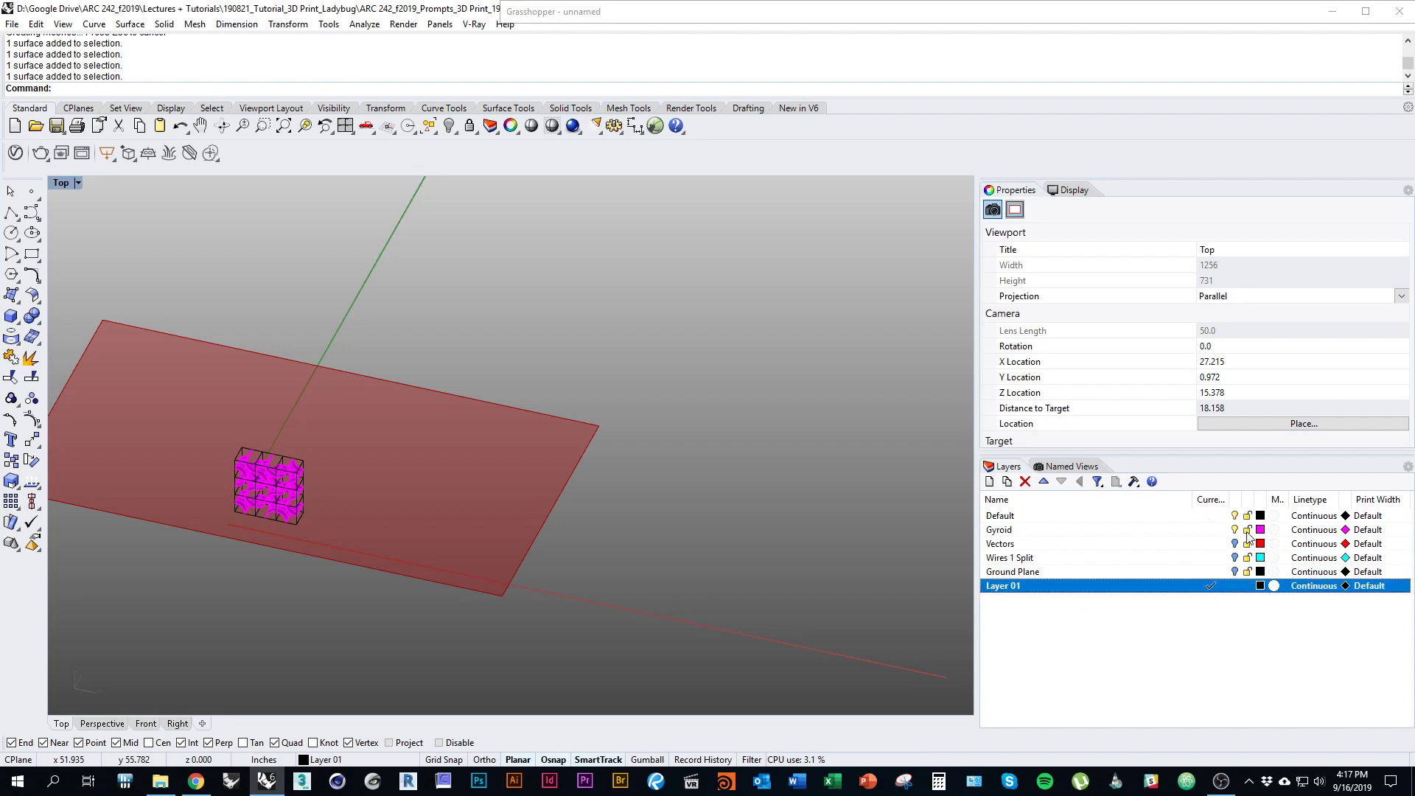
pyautogui.click(1235, 516)
pyautogui.moveTo(370, 572); pyautogui.dragTo(505, 583, button='right')
pyautogui.click(945, 11)
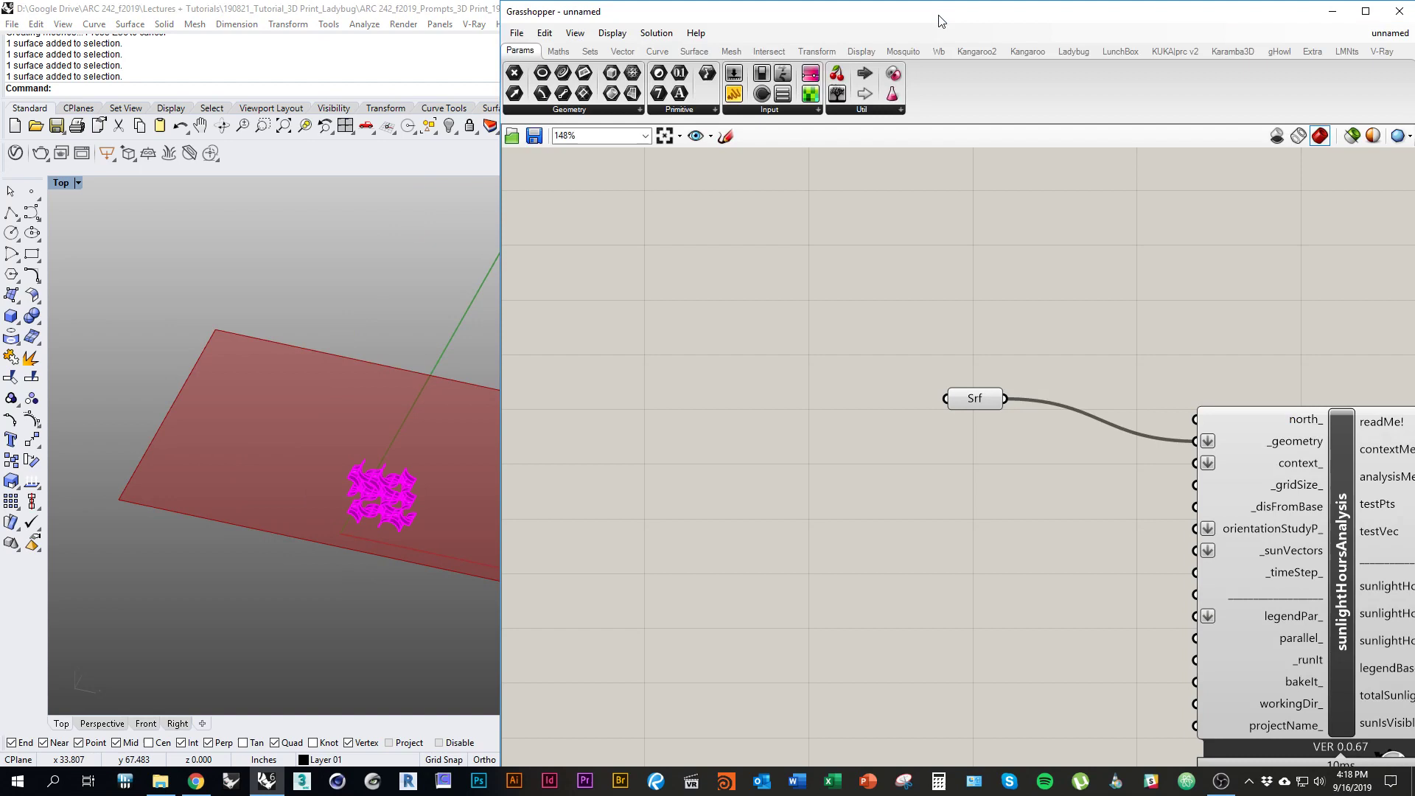
# Step: Read the context_ input's description and examine one polysurface module of the gyroid wall in Rhino
pyautogui.moveTo(945, 459); pyautogui.dragTo(812, 420, button='right')
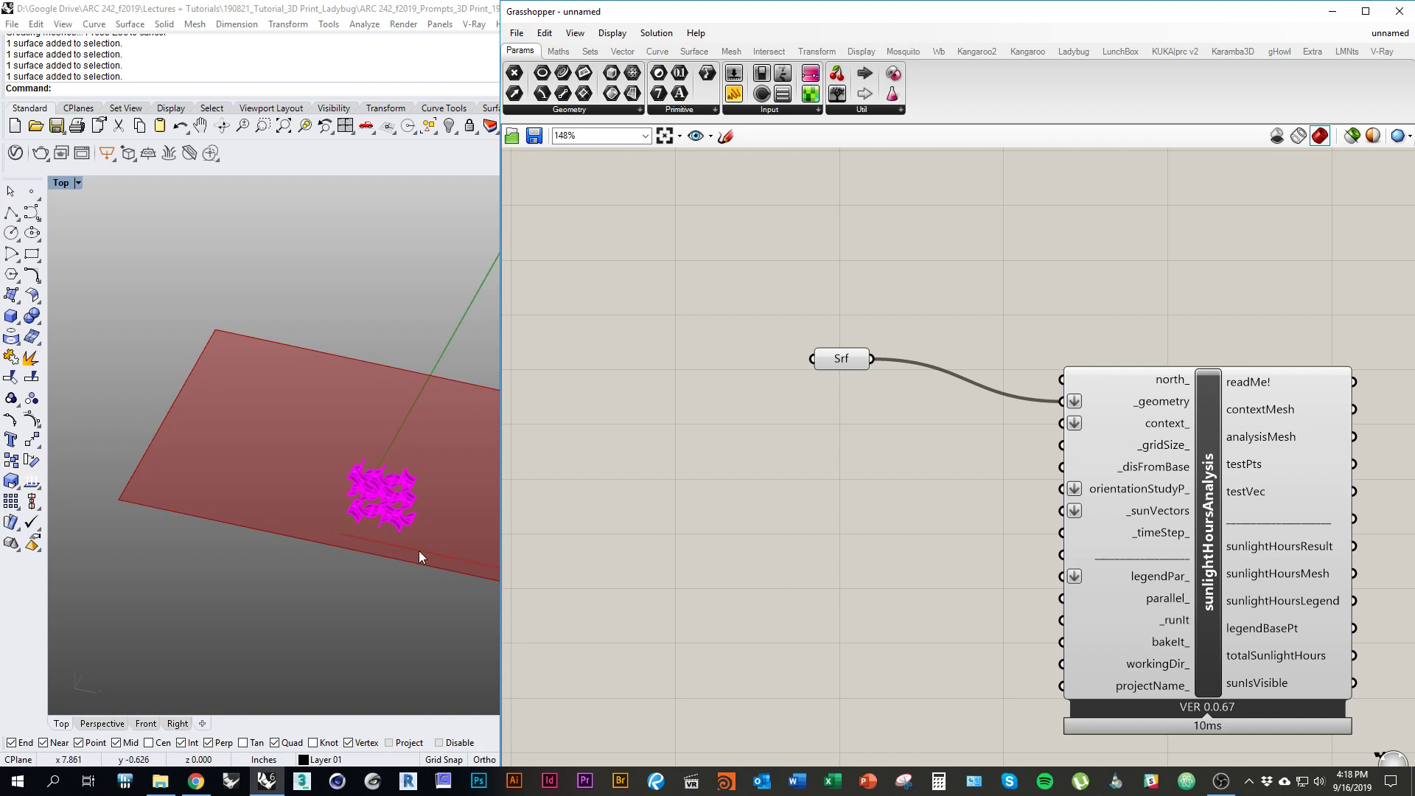
pyautogui.scroll(5, 383, 516)
pyautogui.scroll(1, 271, 516)
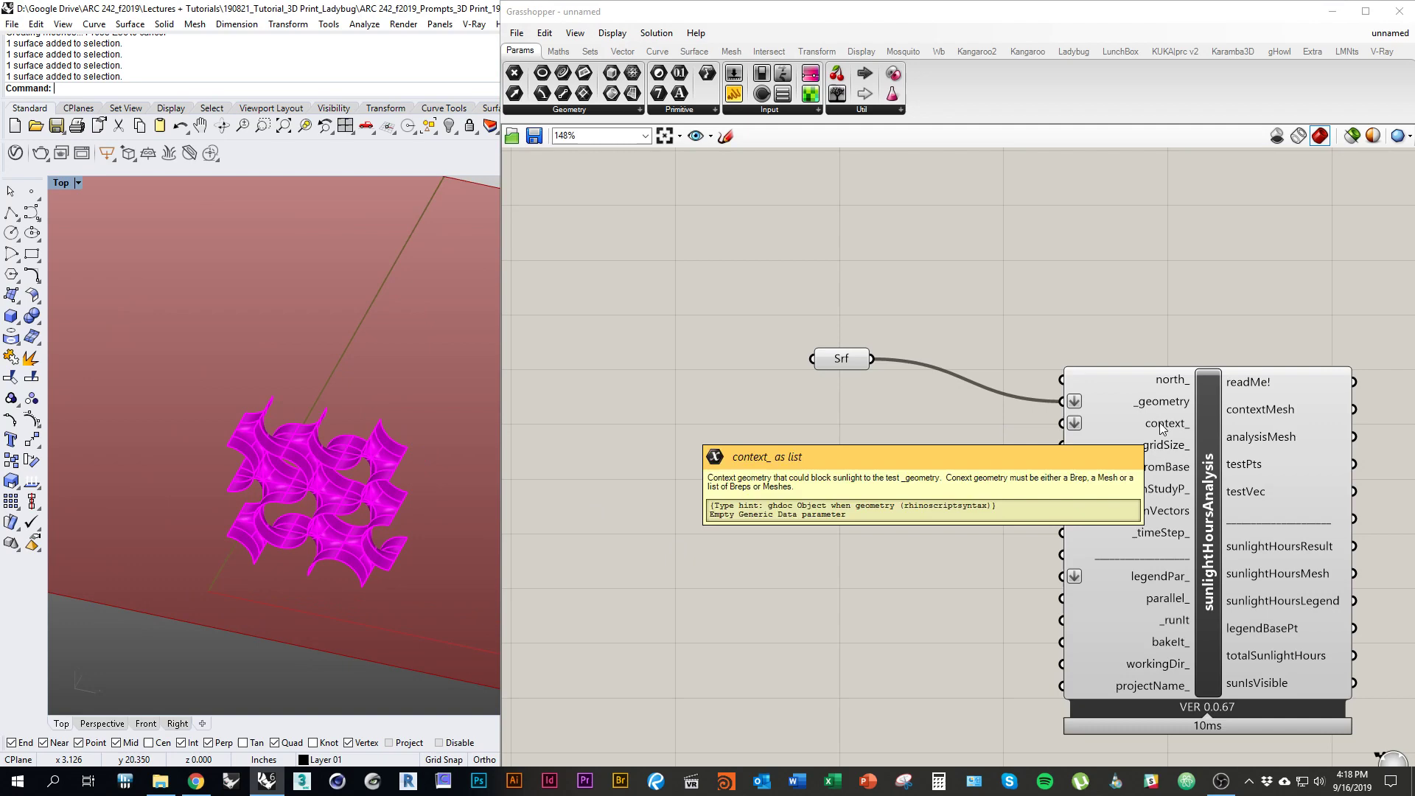
pyautogui.click(331, 505)
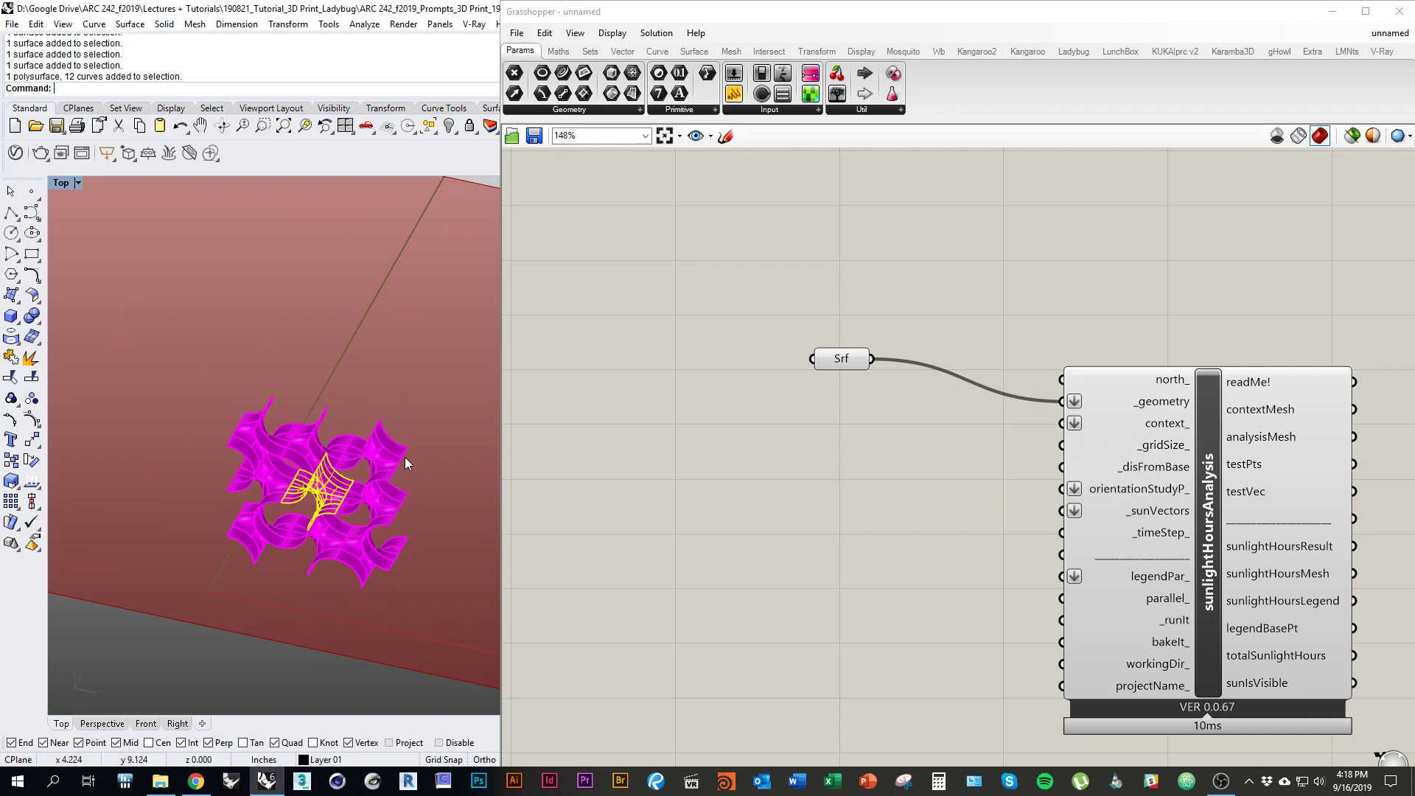
pyautogui.scroll(6, 305, 498)
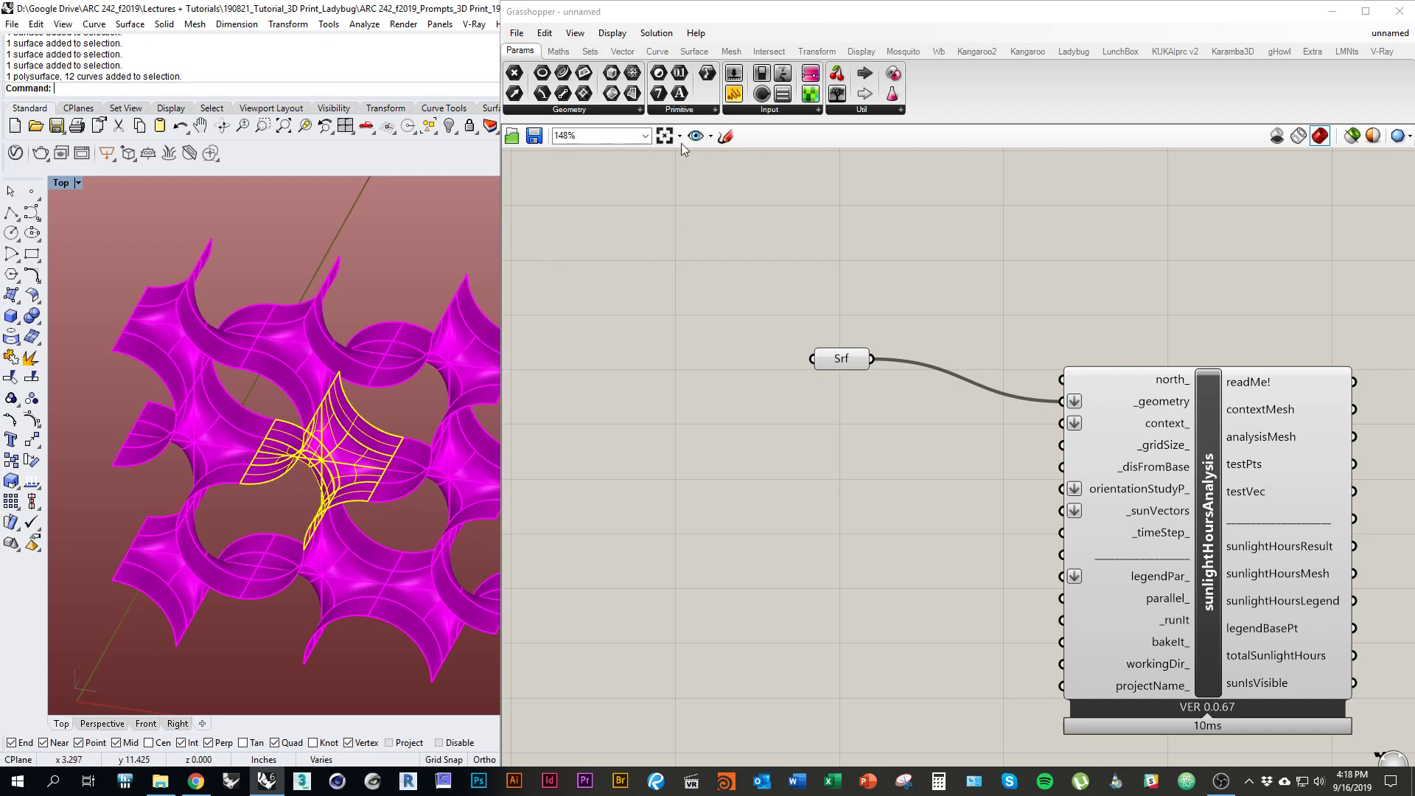
# Step: Add a Brep parameter to the canvas, reference all nine gyroid polysurfaces in it, and check its preview
pyautogui.click(605, 111)
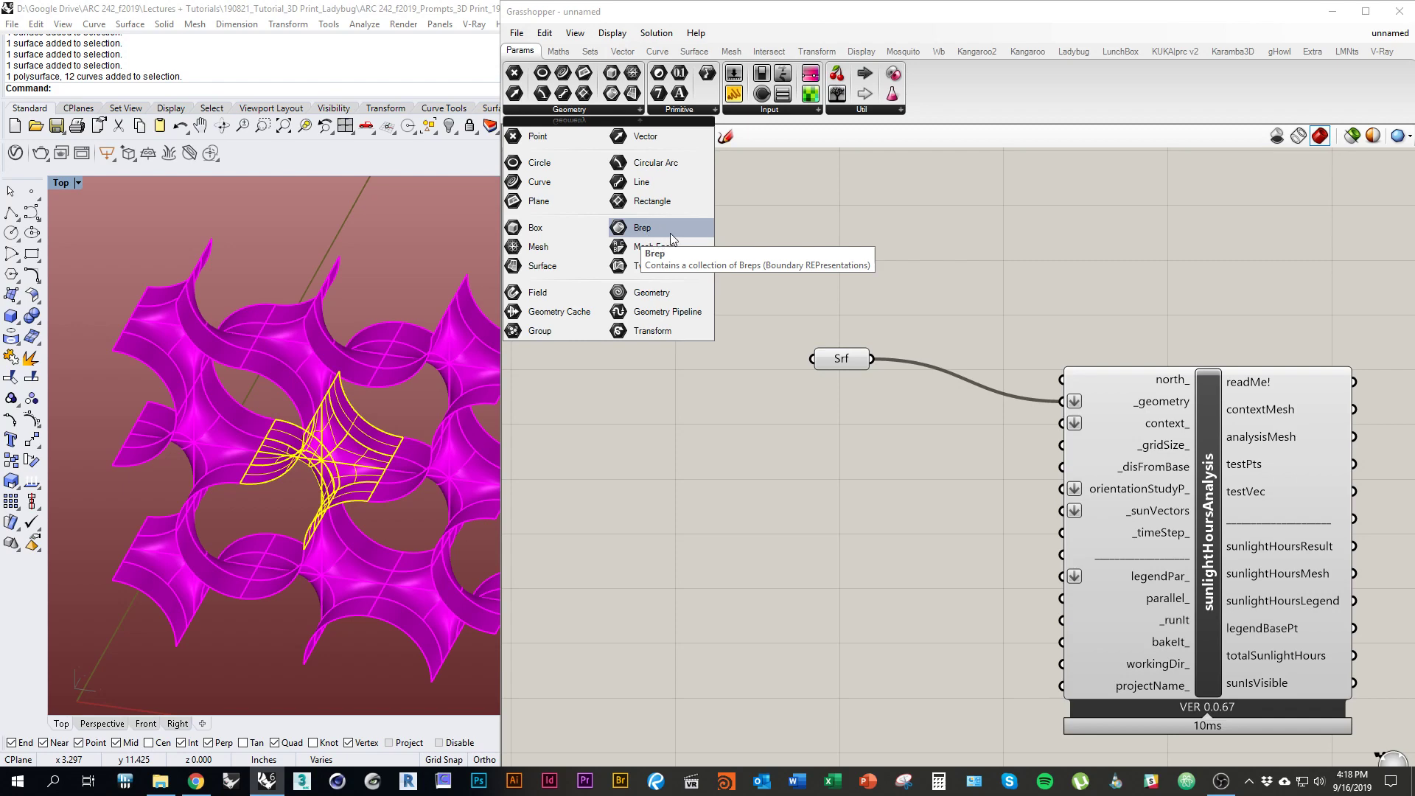
pyautogui.click(642, 228)
pyautogui.click(706, 398)
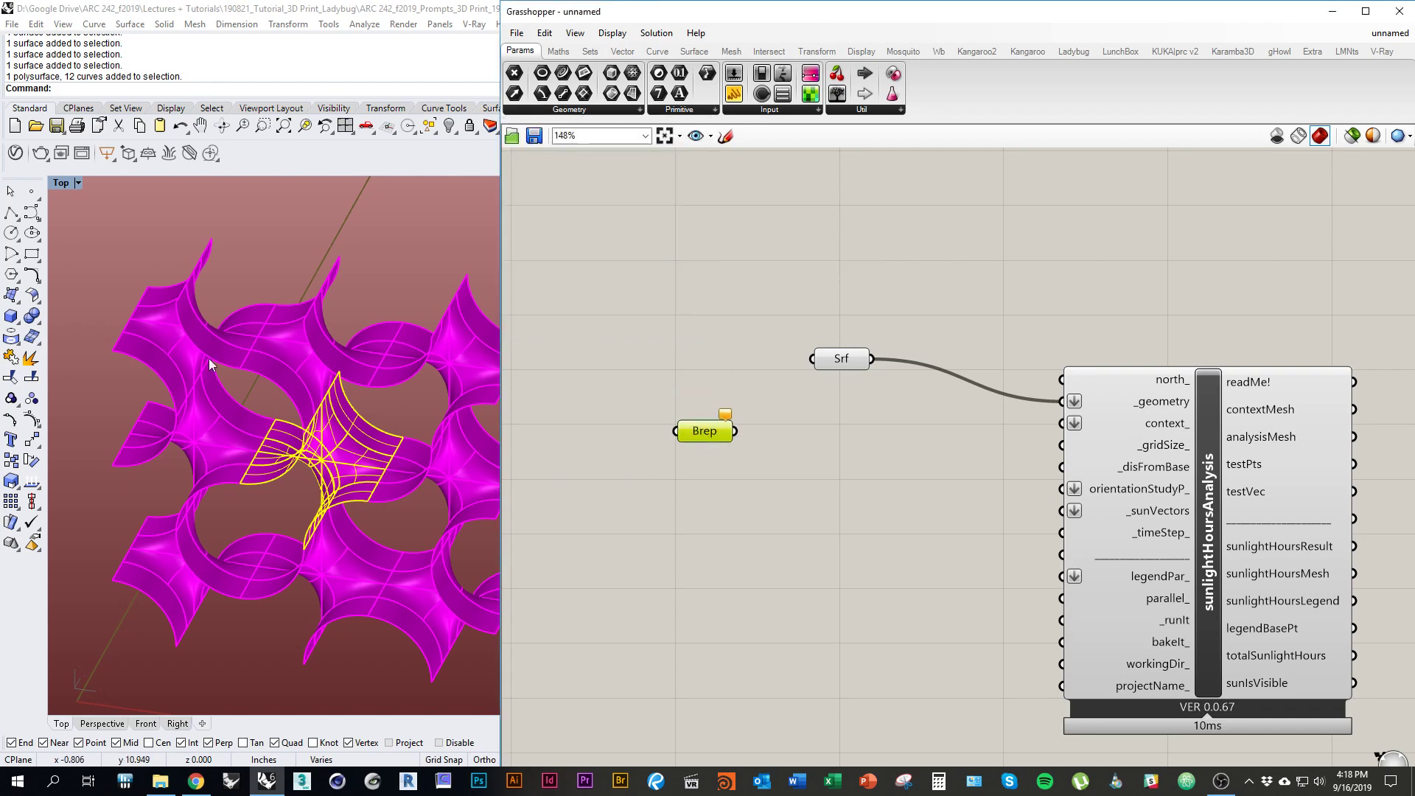
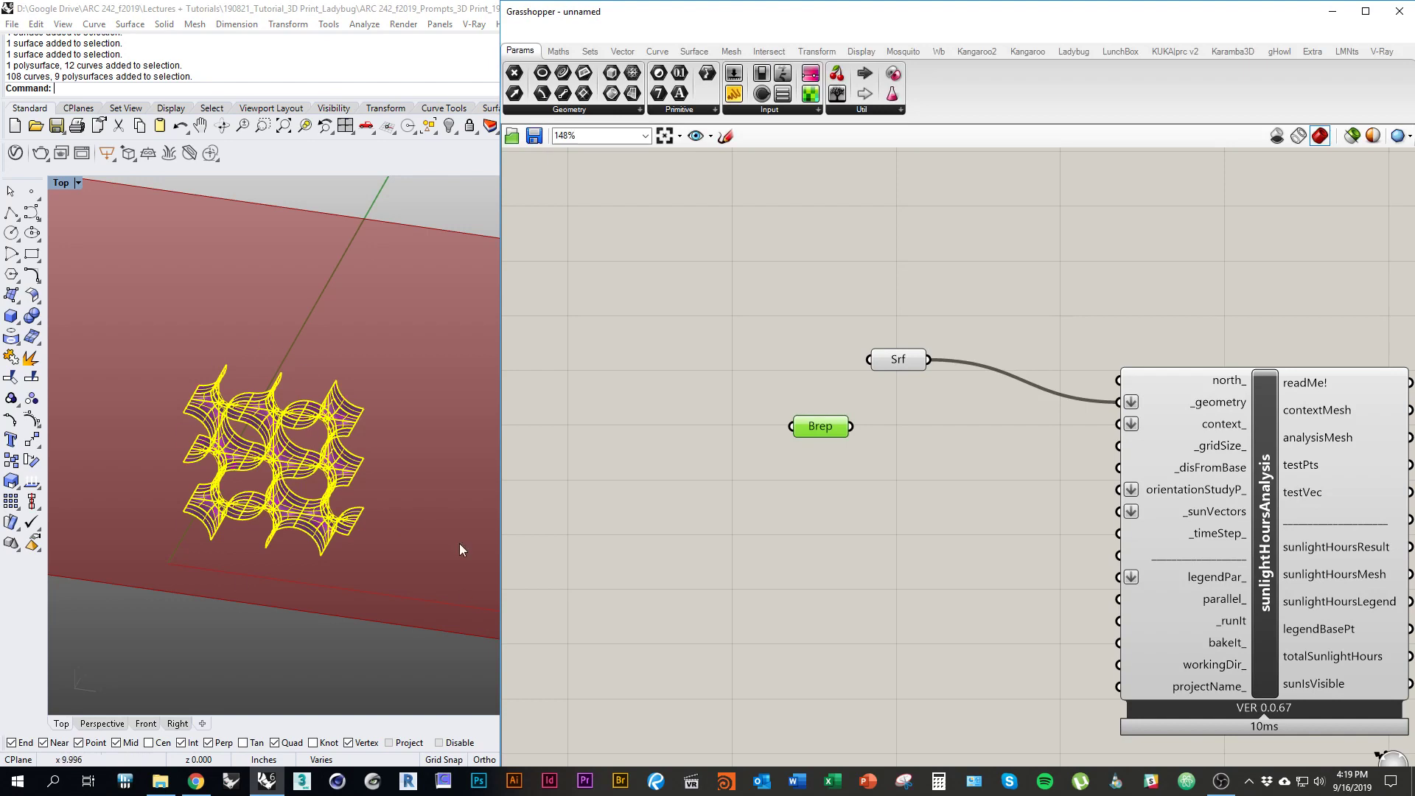
pyautogui.click(260, 353)
pyautogui.click(868, 512)
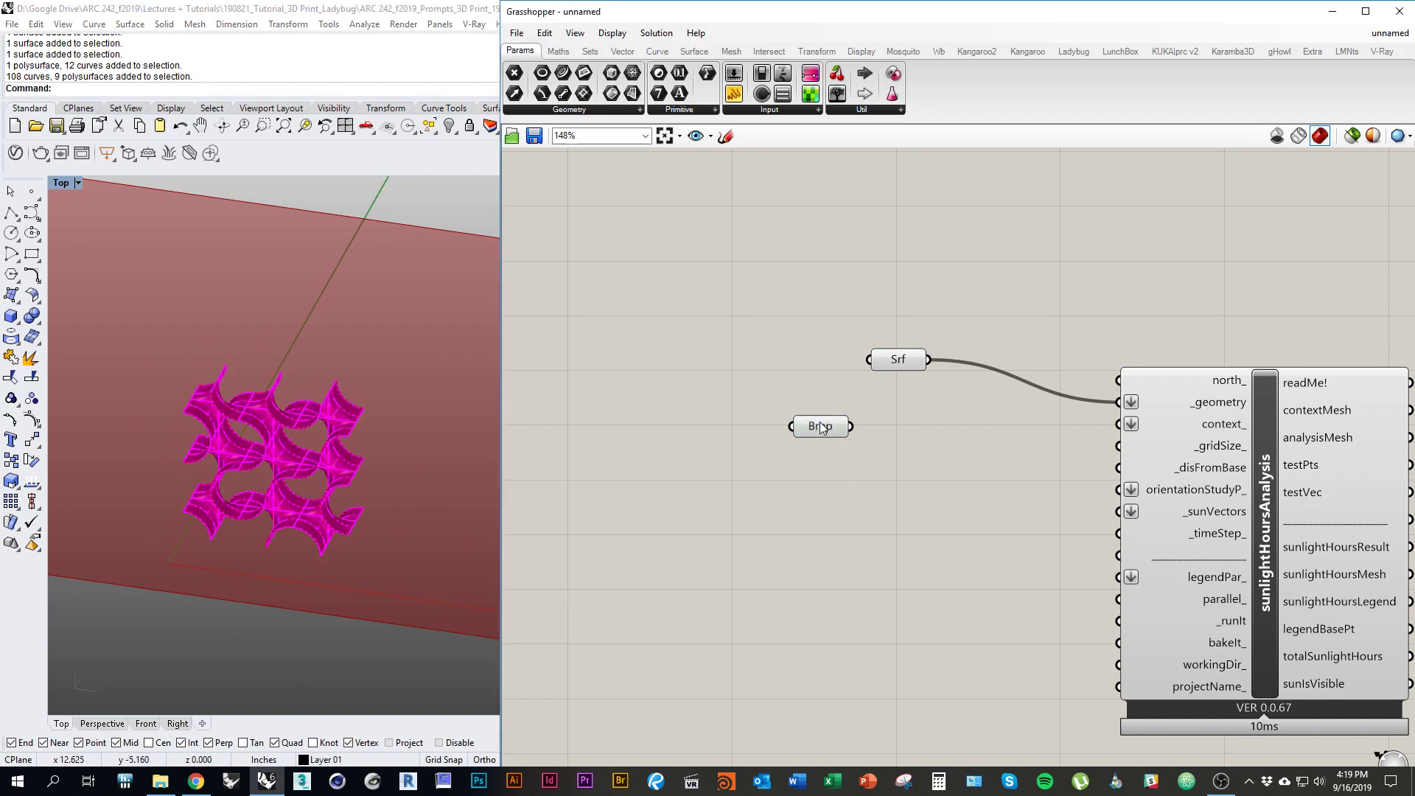
pyautogui.click(825, 438)
pyautogui.moveTo(300, 474); pyautogui.dragTo(229, 346, button='right')
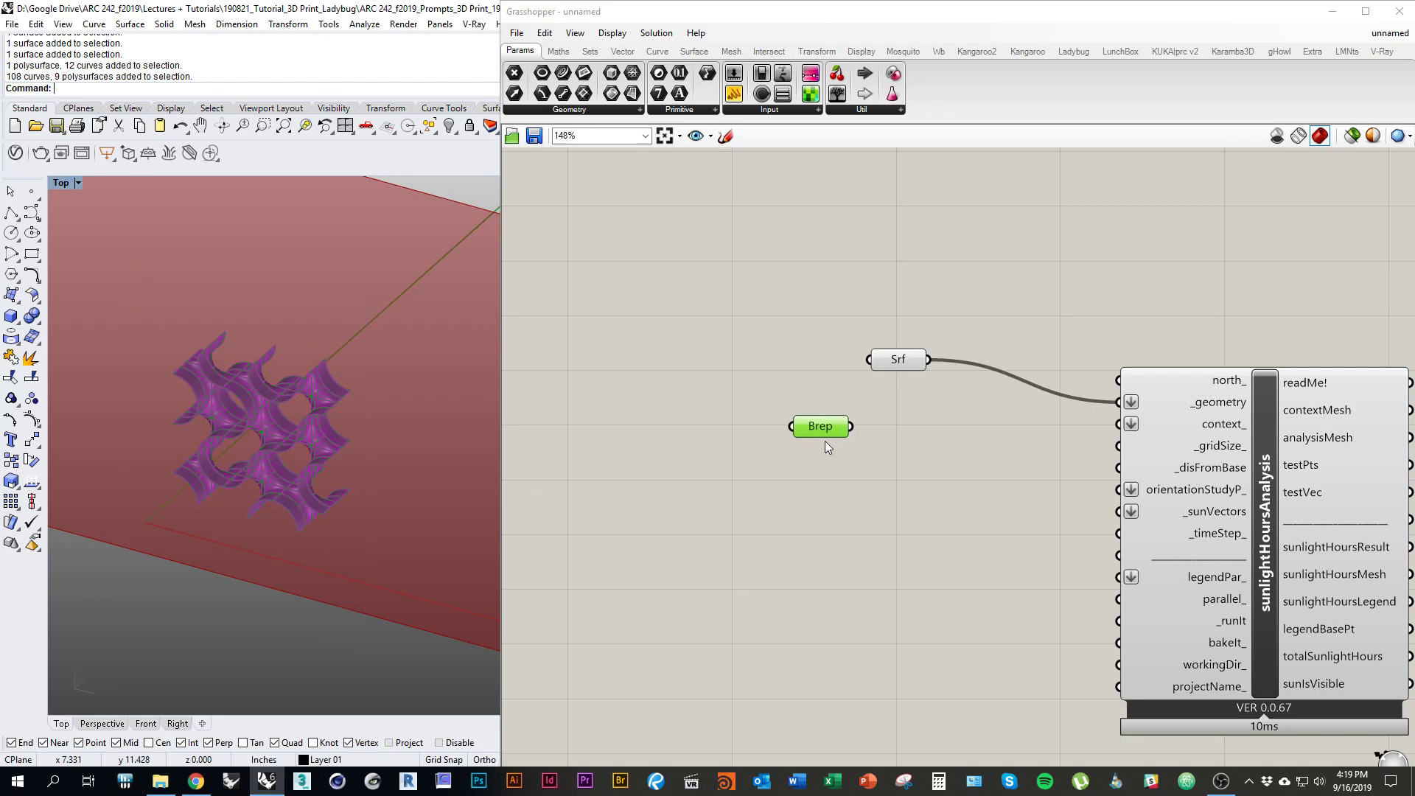
# Step: Collapse the Grasshopper window, hide the Gyroid layer in Rhino, and restore the window
pyautogui.moveTo(822, 424); pyautogui.dragTo(839, 422)
pyautogui.doubleClick(1076, 17)
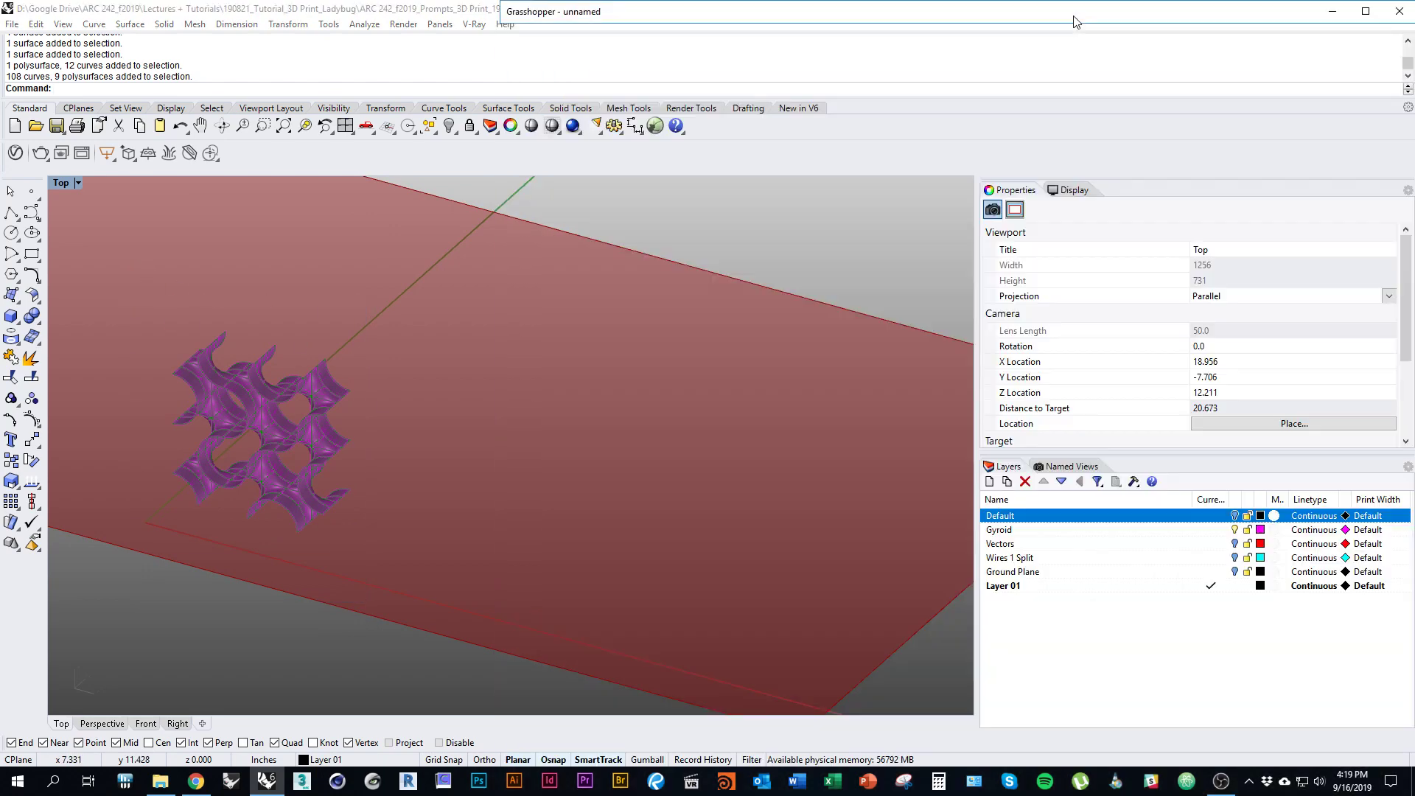
pyautogui.click(1235, 531)
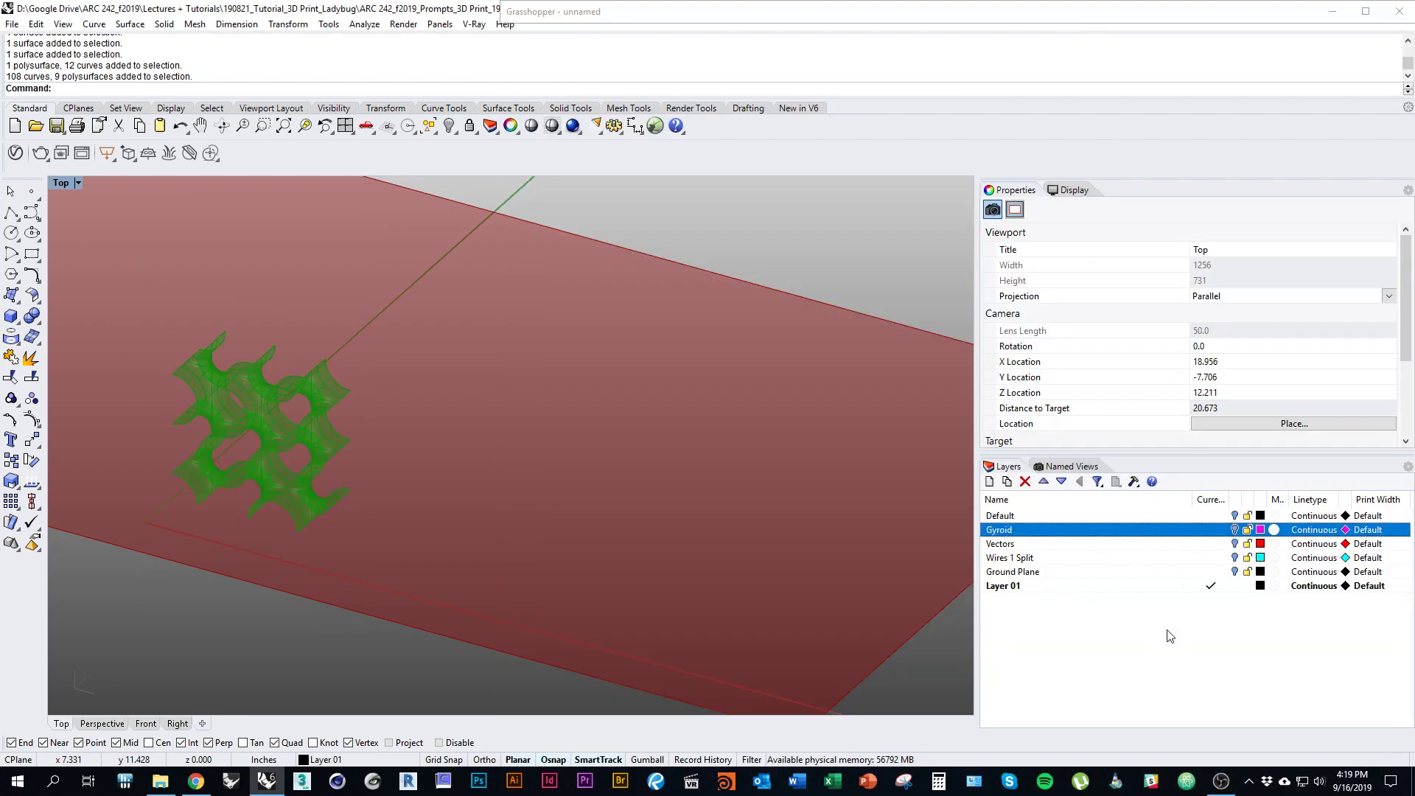
pyautogui.doubleClick(955, 18)
pyautogui.click(690, 448)
# Step: Place the Brep parameter directly below the Surface parameter and connect it to the context_ input
pyautogui.keyDown('ctrl'); pyautogui.keyDown('shift'); pyautogui.moveTo(428, 542); pyautogui.dragTo(343, 501, button='right'); pyautogui.keyUp('shift'); pyautogui.keyUp('ctrl')
pyautogui.scroll(-2, 354, 508)
pyautogui.moveTo(924, 455); pyautogui.dragTo(793, 472, button='right')
pyautogui.moveTo(715, 444); pyautogui.dragTo(775, 416)
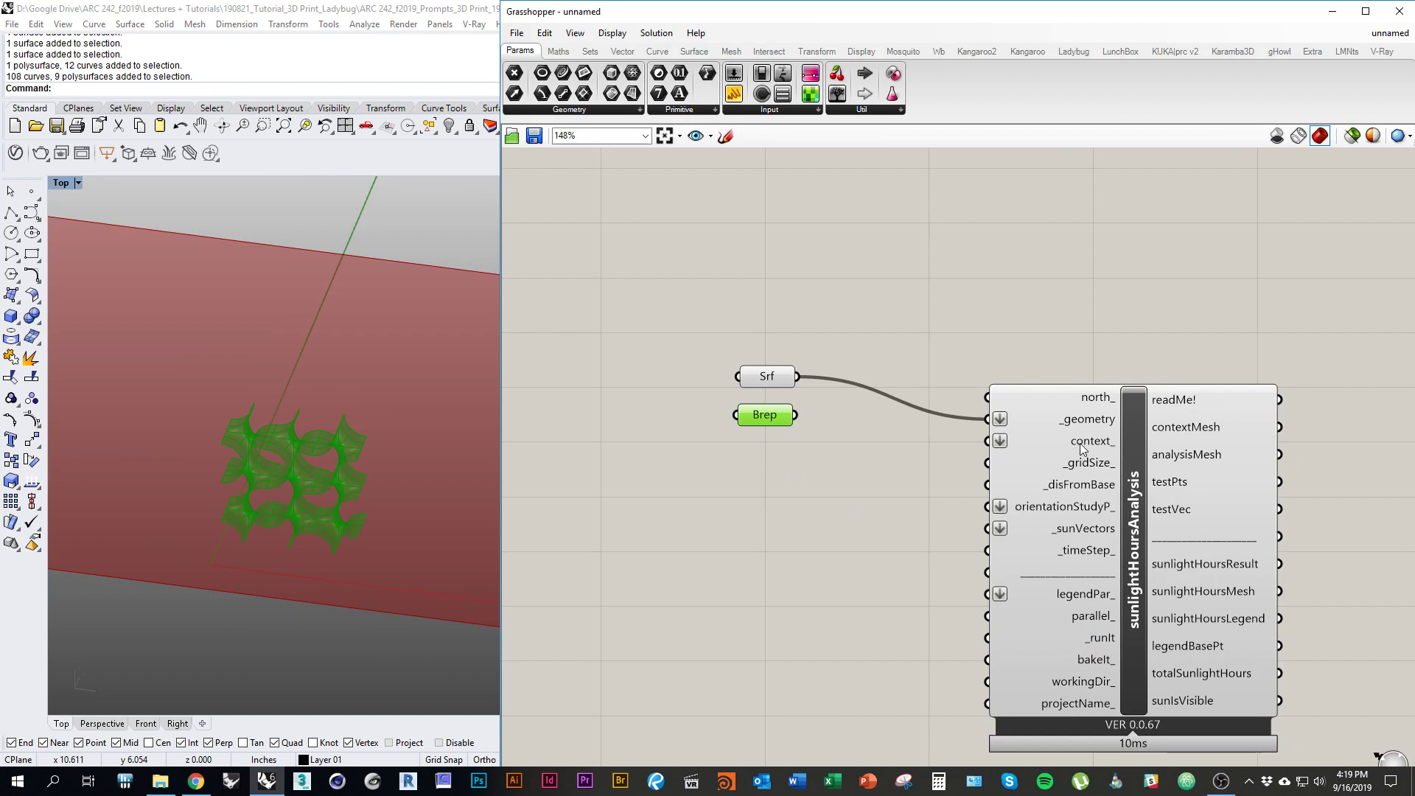
pyautogui.moveTo(797, 415); pyautogui.dragTo(997, 441)
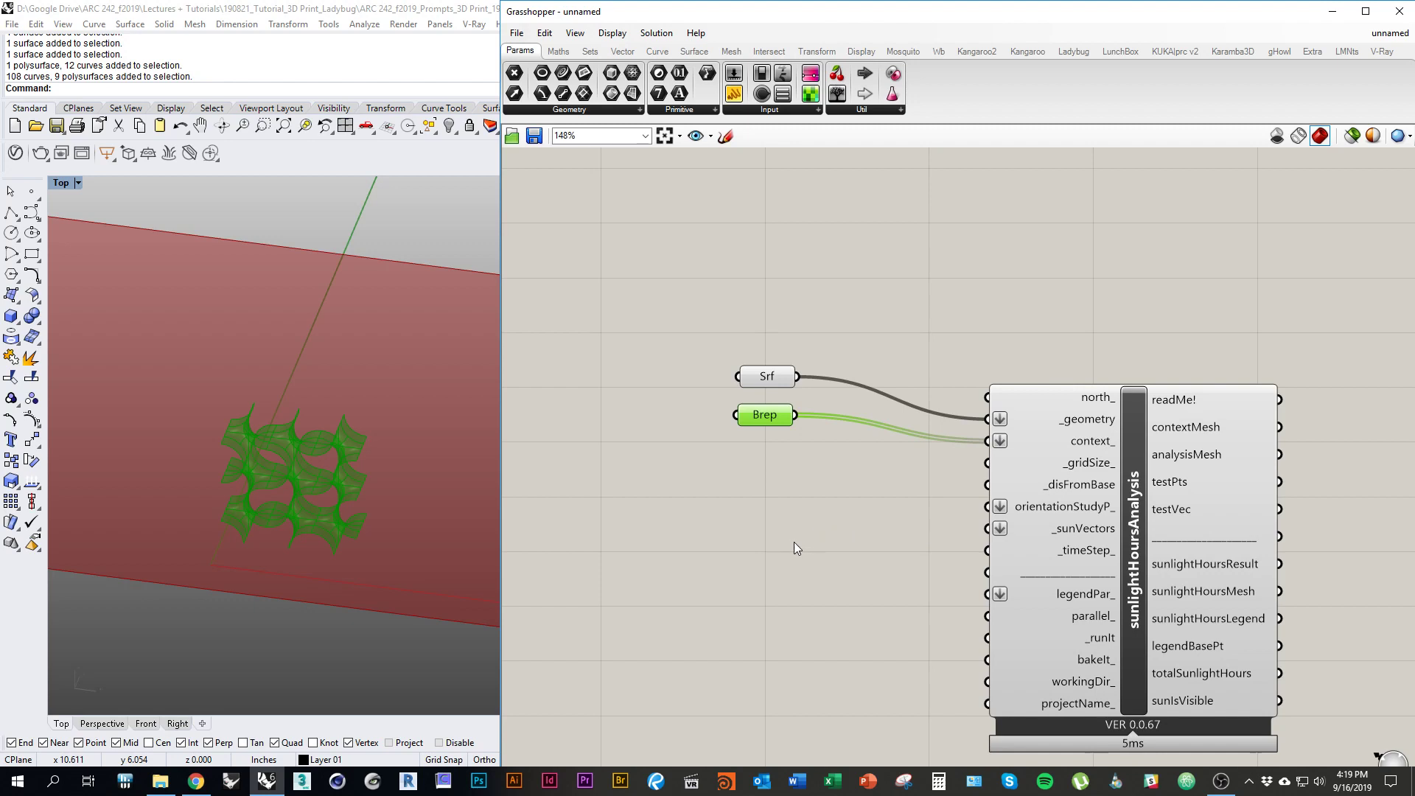
# Step: Review the _gridSize_ input of sunlightHoursAnalysis and view the whole ground plane with the gyroid wall
pyautogui.moveTo(794, 542); pyautogui.dragTo(851, 523, button='right')
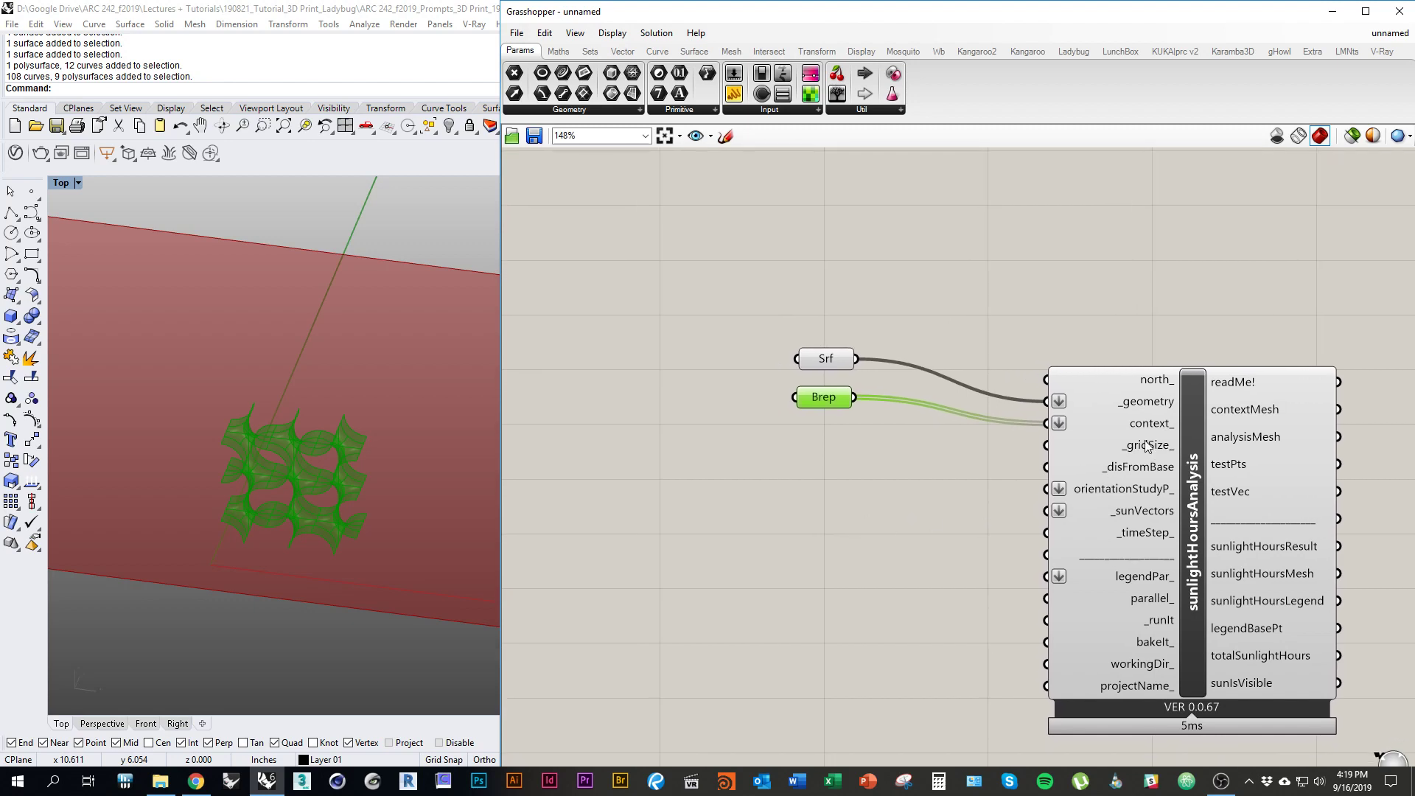
pyautogui.moveTo(888, 537); pyautogui.dragTo(957, 513, button='right')
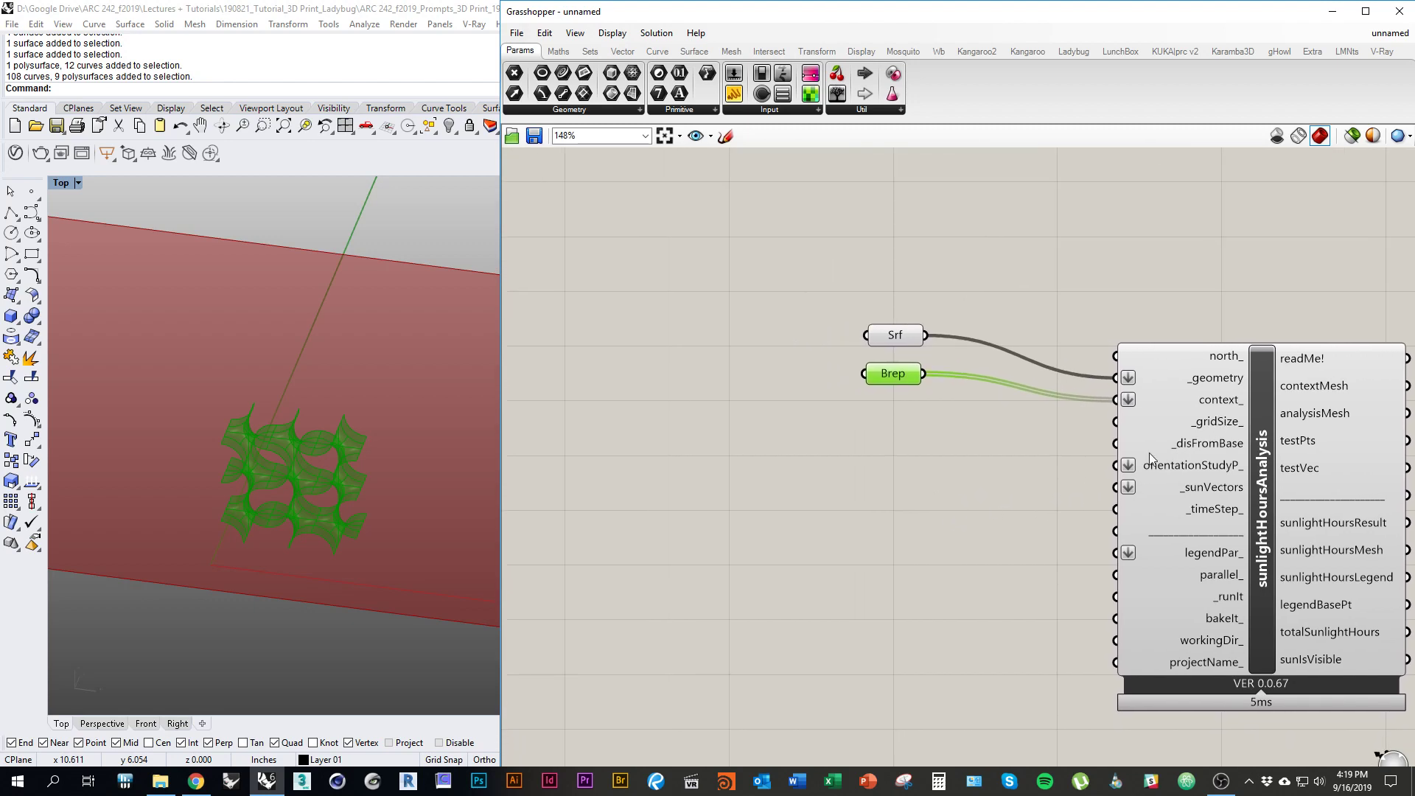
pyautogui.moveTo(930, 465); pyautogui.dragTo(948, 468, button='right')
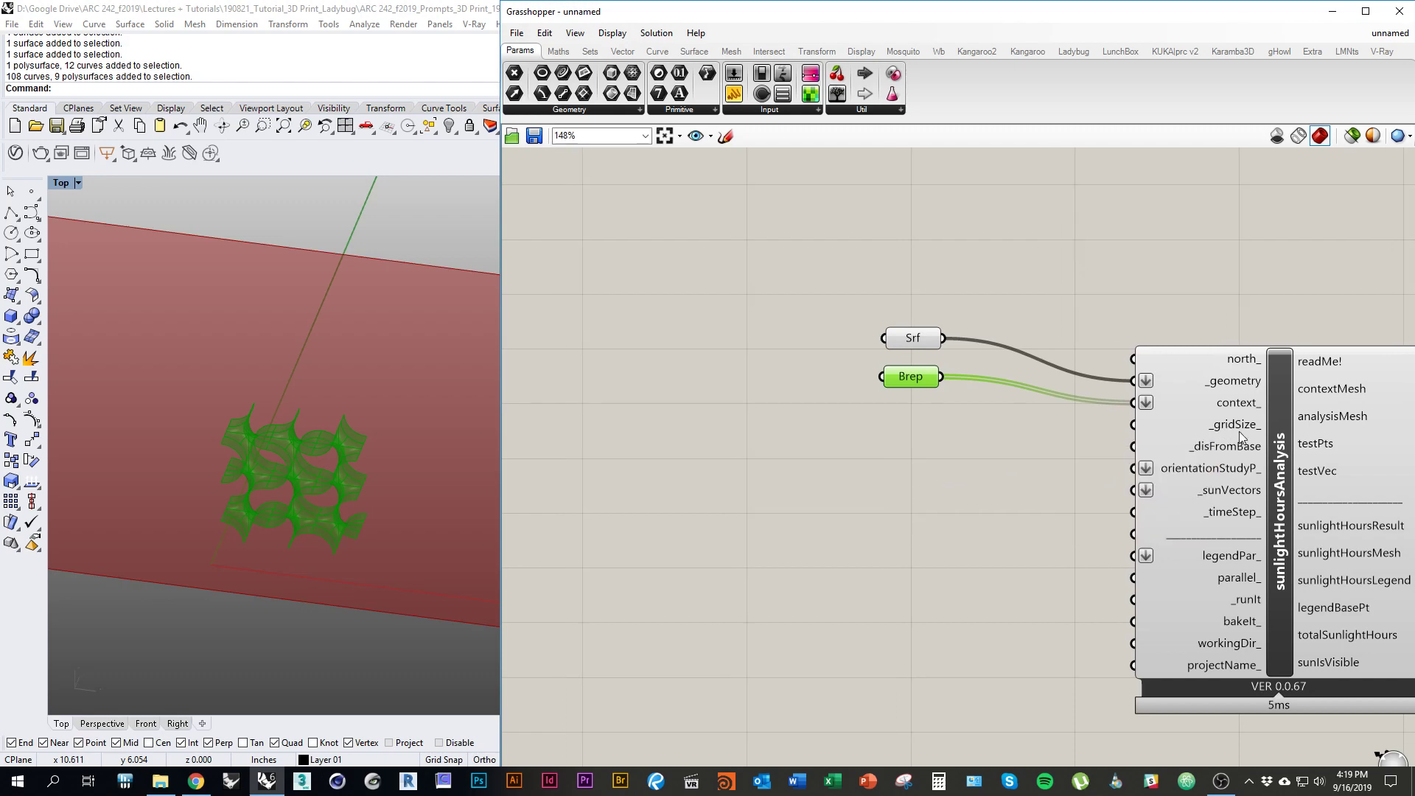
pyautogui.moveTo(1241, 429)
pyautogui.moveTo(919, 484); pyautogui.dragTo(864, 489, button='right')
pyautogui.scroll(-8, 355, 454)
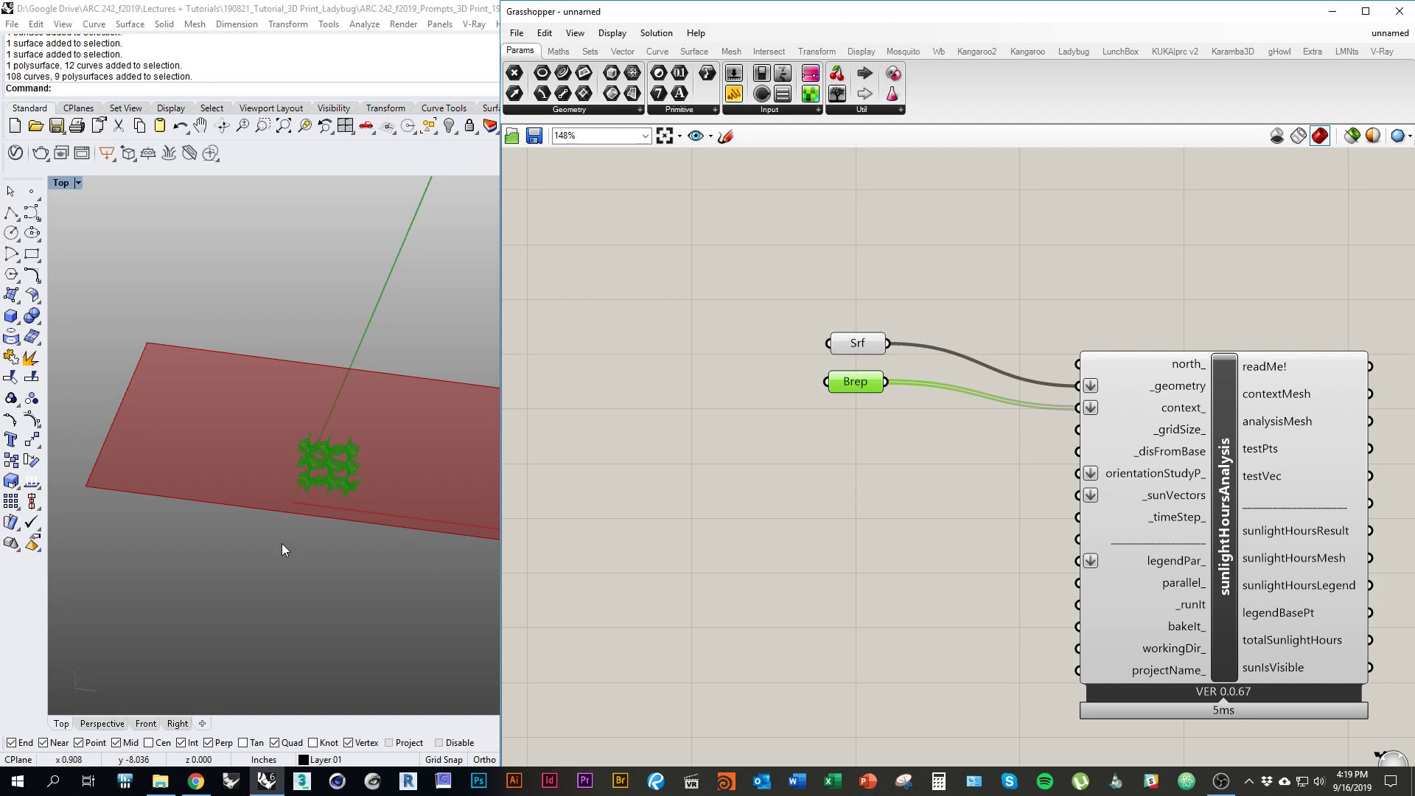
pyautogui.keyDown('shift'); pyautogui.moveTo(369, 513); pyautogui.dragTo(318, 551, button='right'); pyautogui.keyUp('shift')
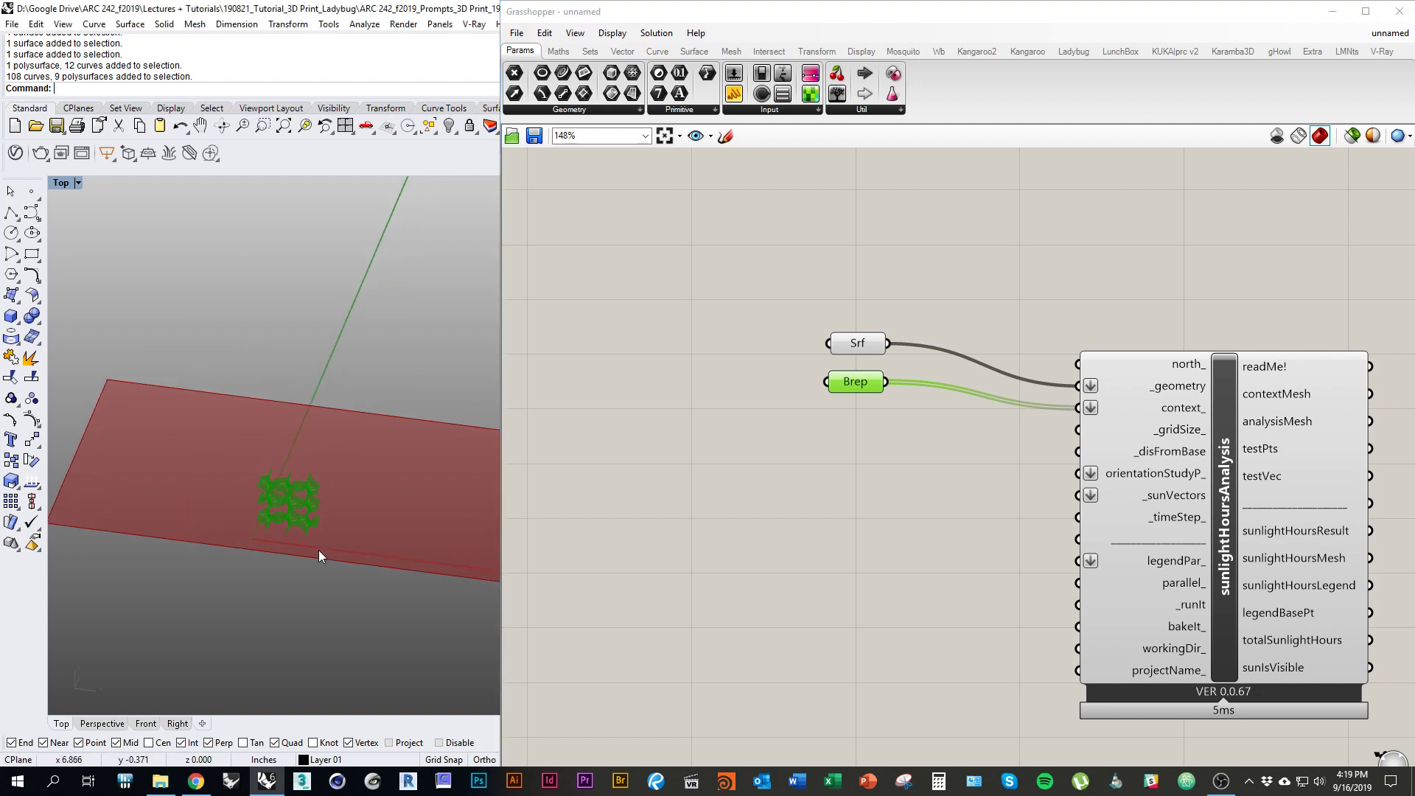
pyautogui.doubleClick(953, 451)
pyautogui.press('Escape')
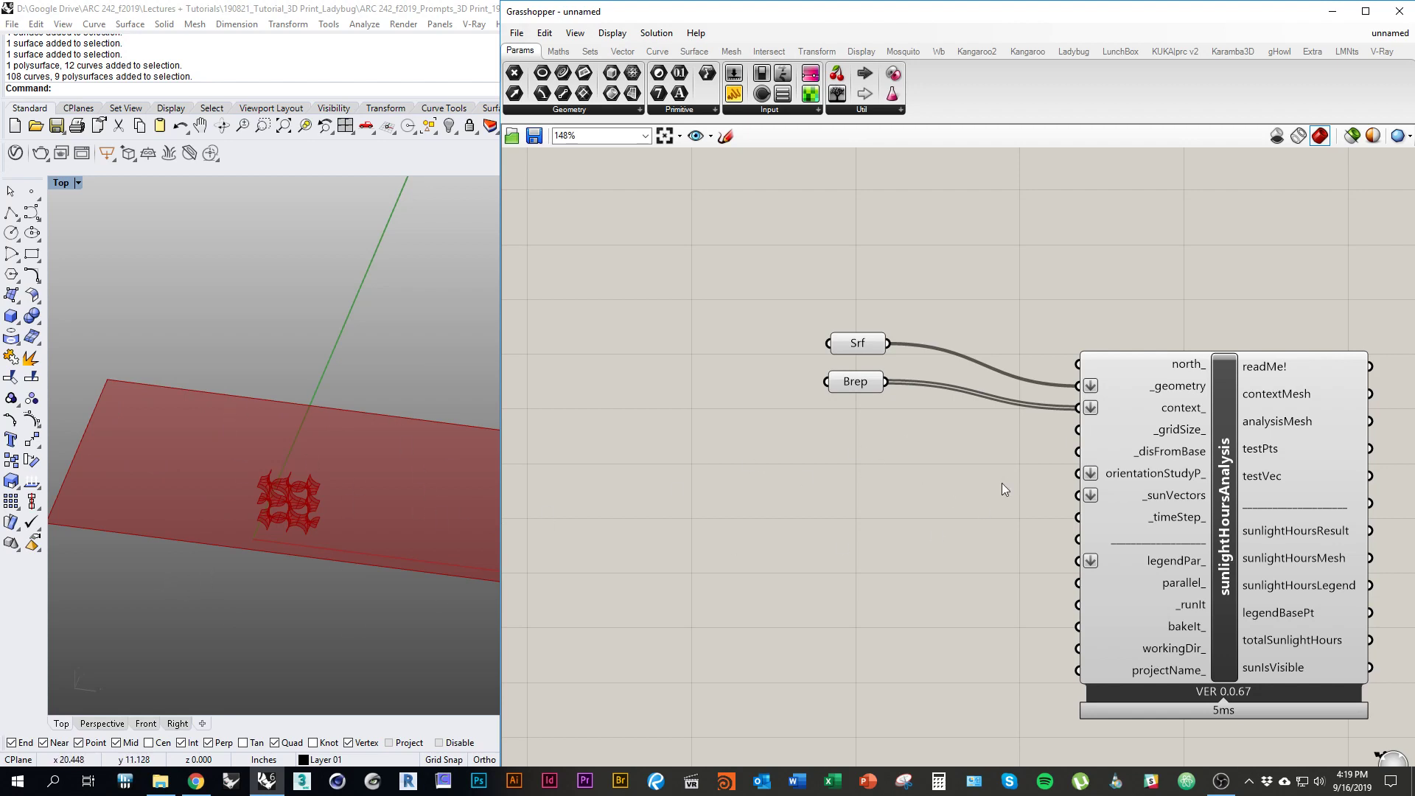
pyautogui.doubleClick(905, 451)
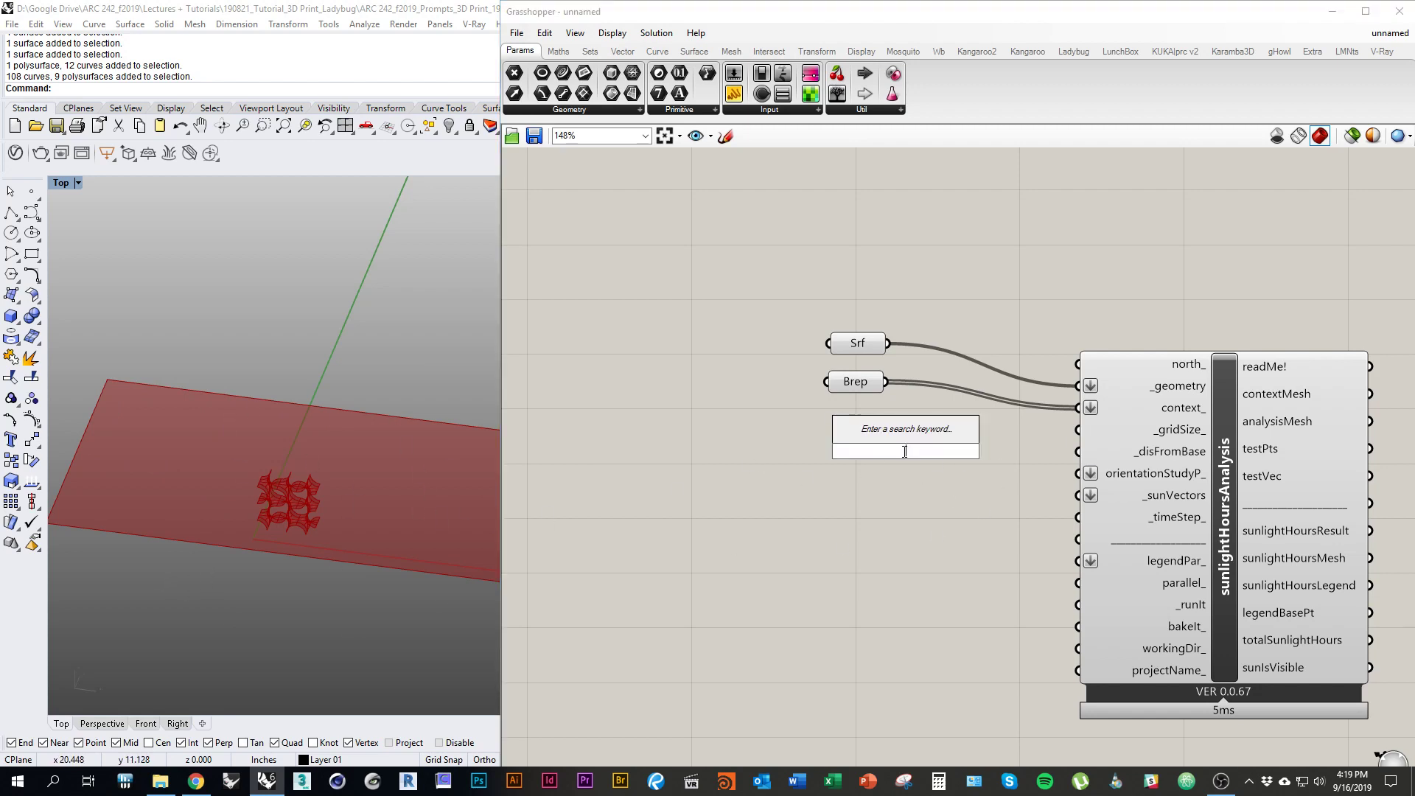
pyautogui.press('Escape')
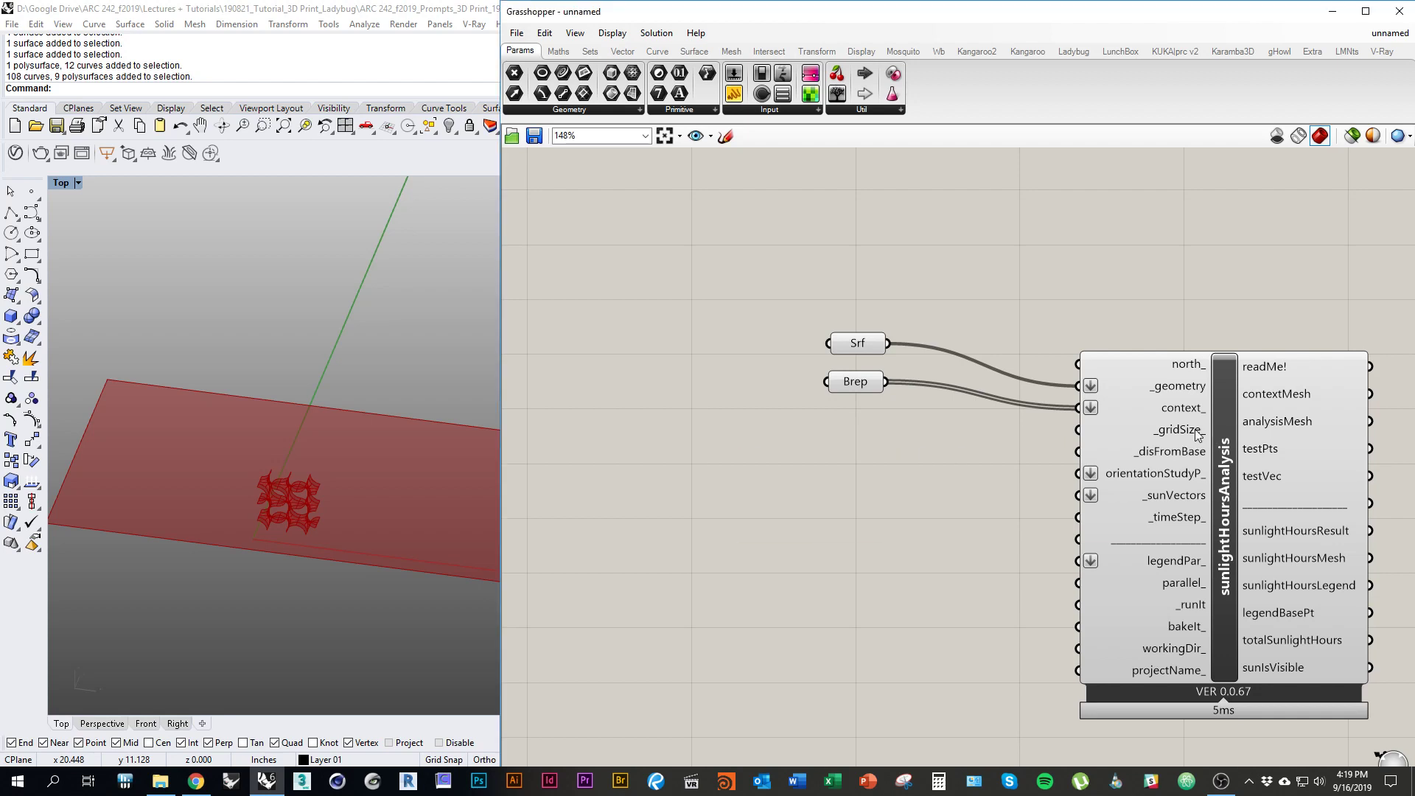
pyautogui.click(1216, 462)
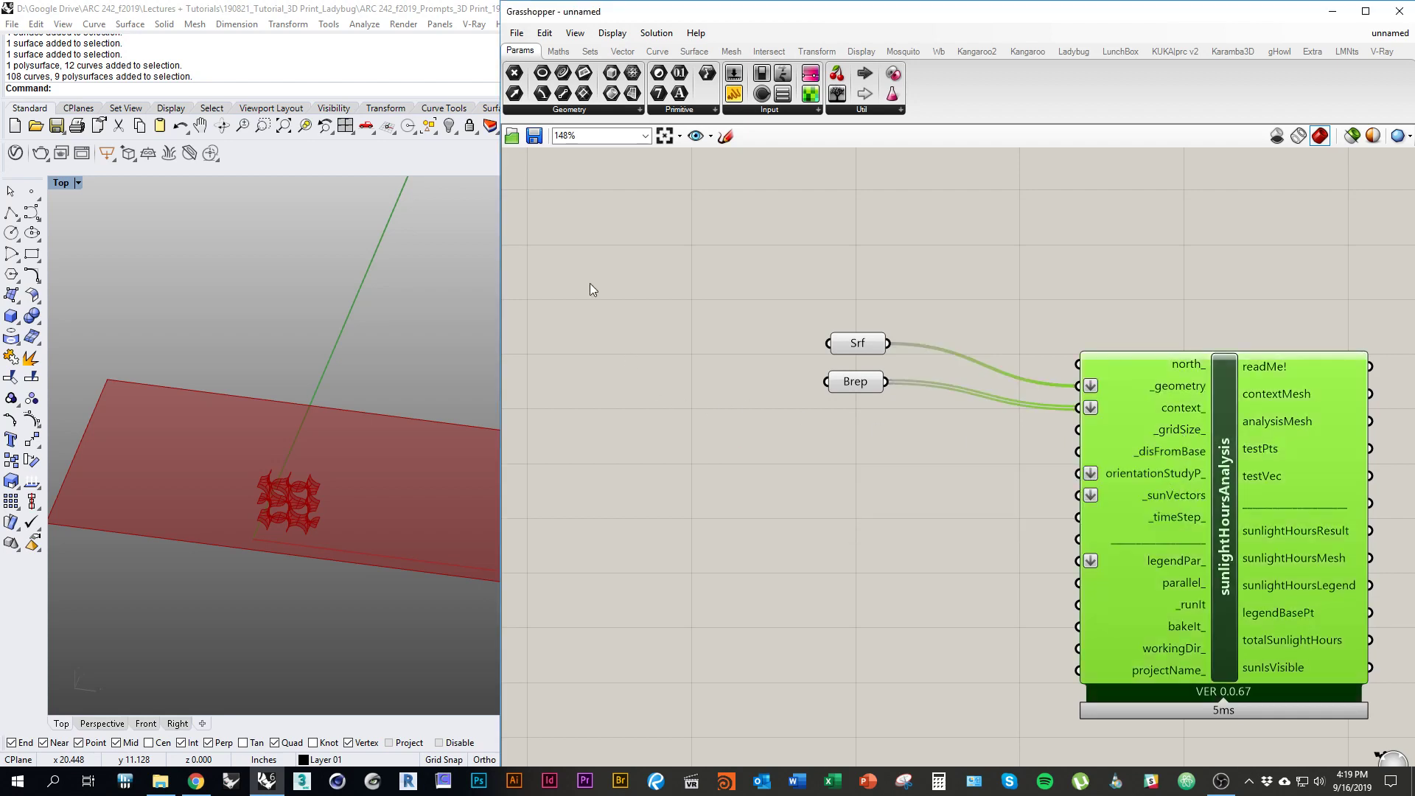
pyautogui.click(767, 112)
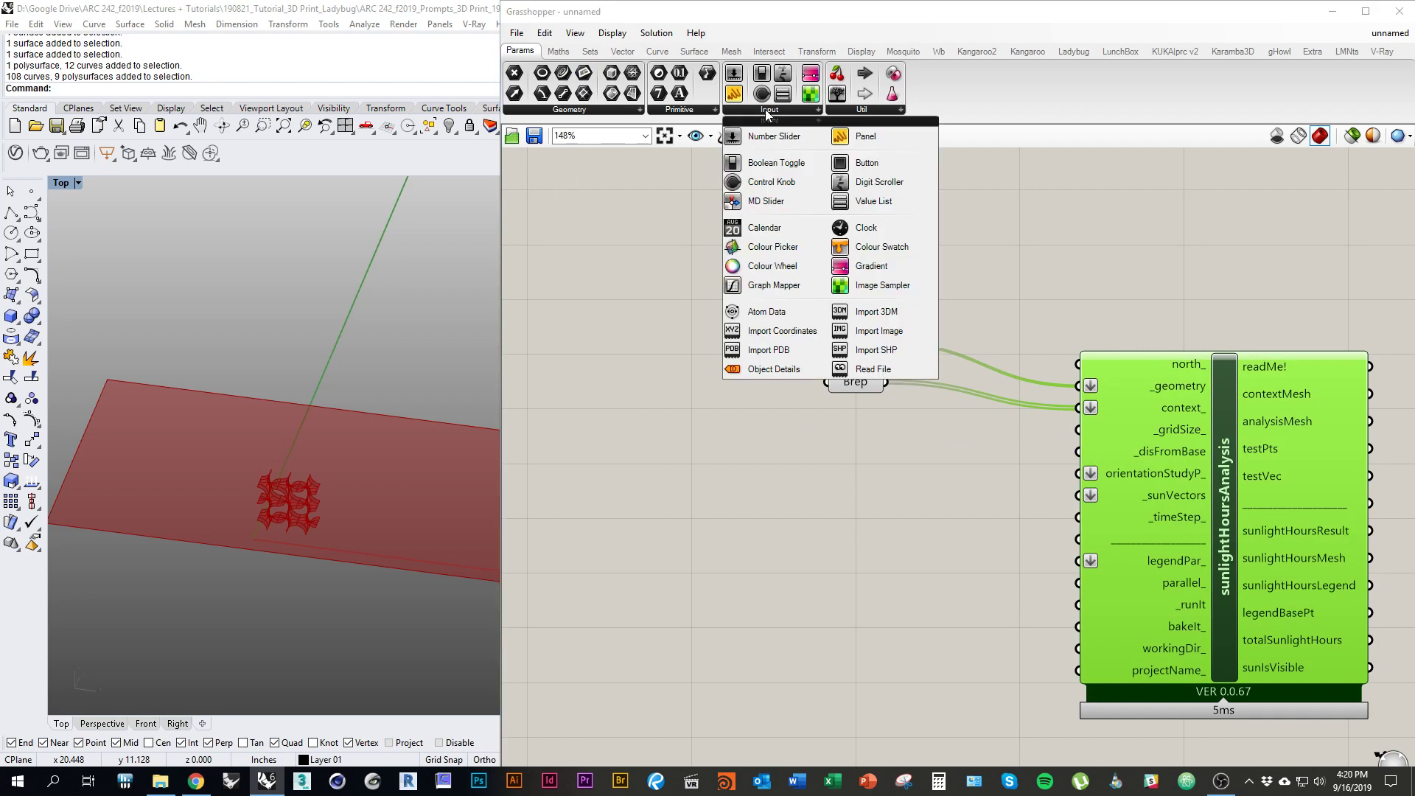
pyautogui.click(796, 142)
pyautogui.click(883, 482)
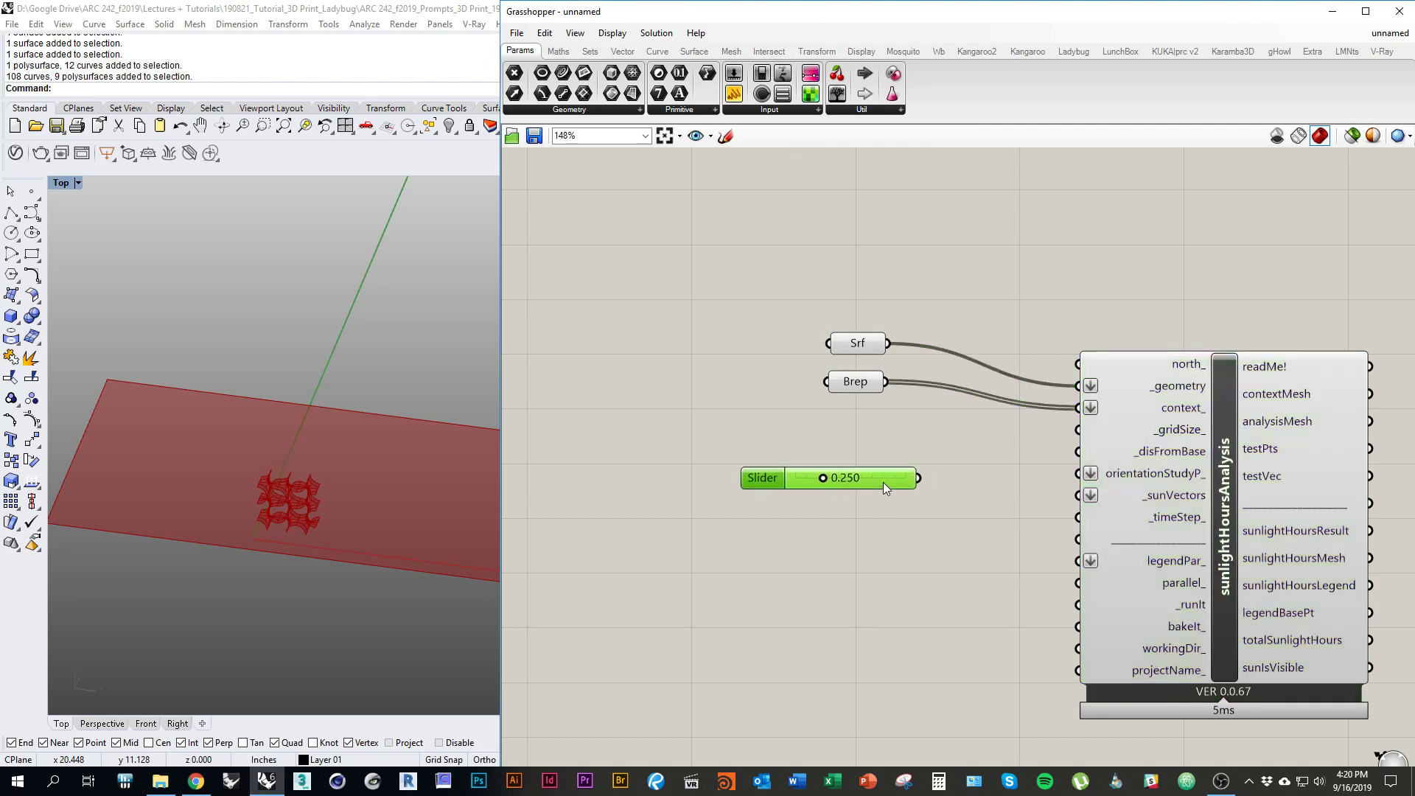
pyautogui.moveTo(738, 451); pyautogui.dragTo(726, 439)
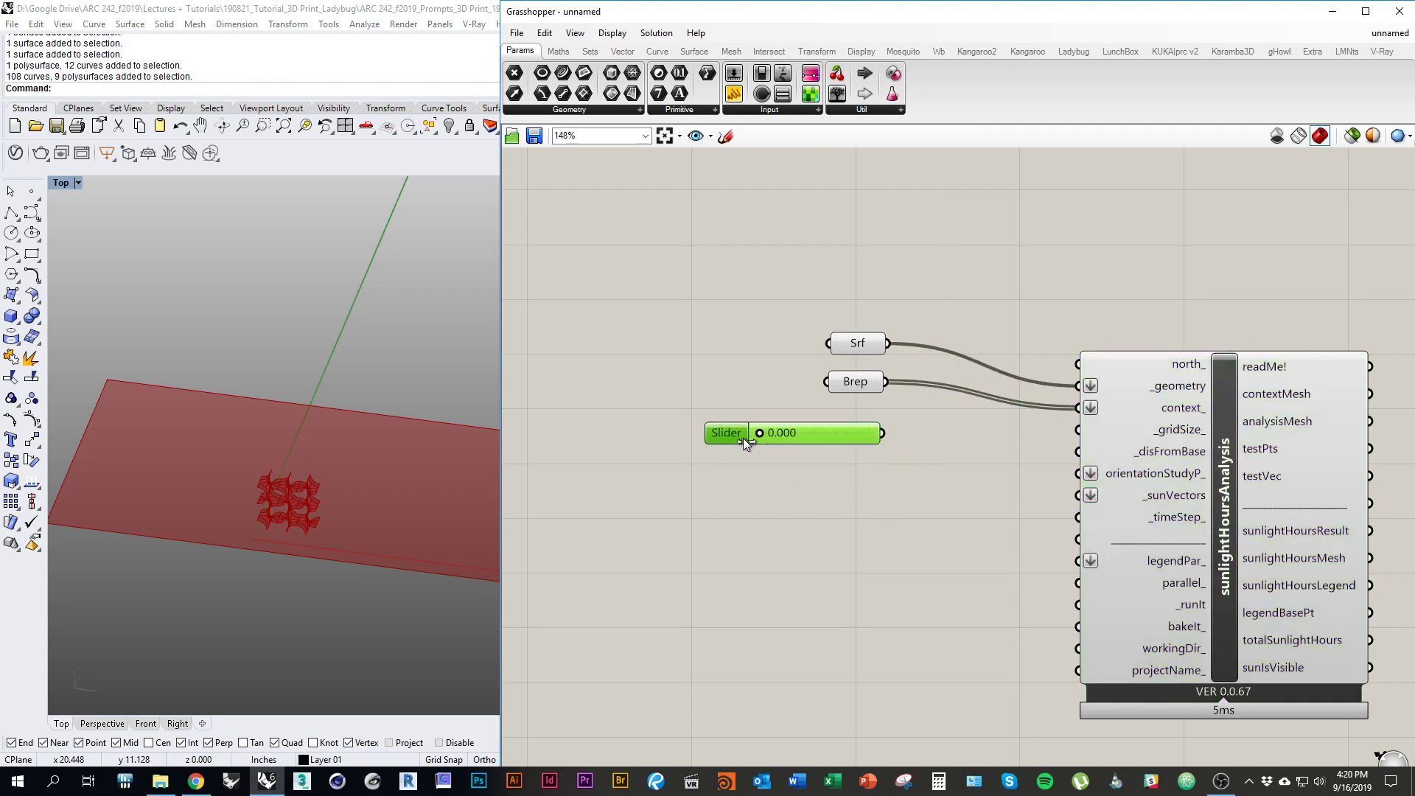
pyautogui.moveTo(861, 445); pyautogui.dragTo(743, 446)
pyautogui.moveTo(851, 457); pyautogui.dragTo(817, 479)
pyautogui.press('Delete')
pyautogui.moveTo(852, 503); pyautogui.dragTo(791, 509, button='right')
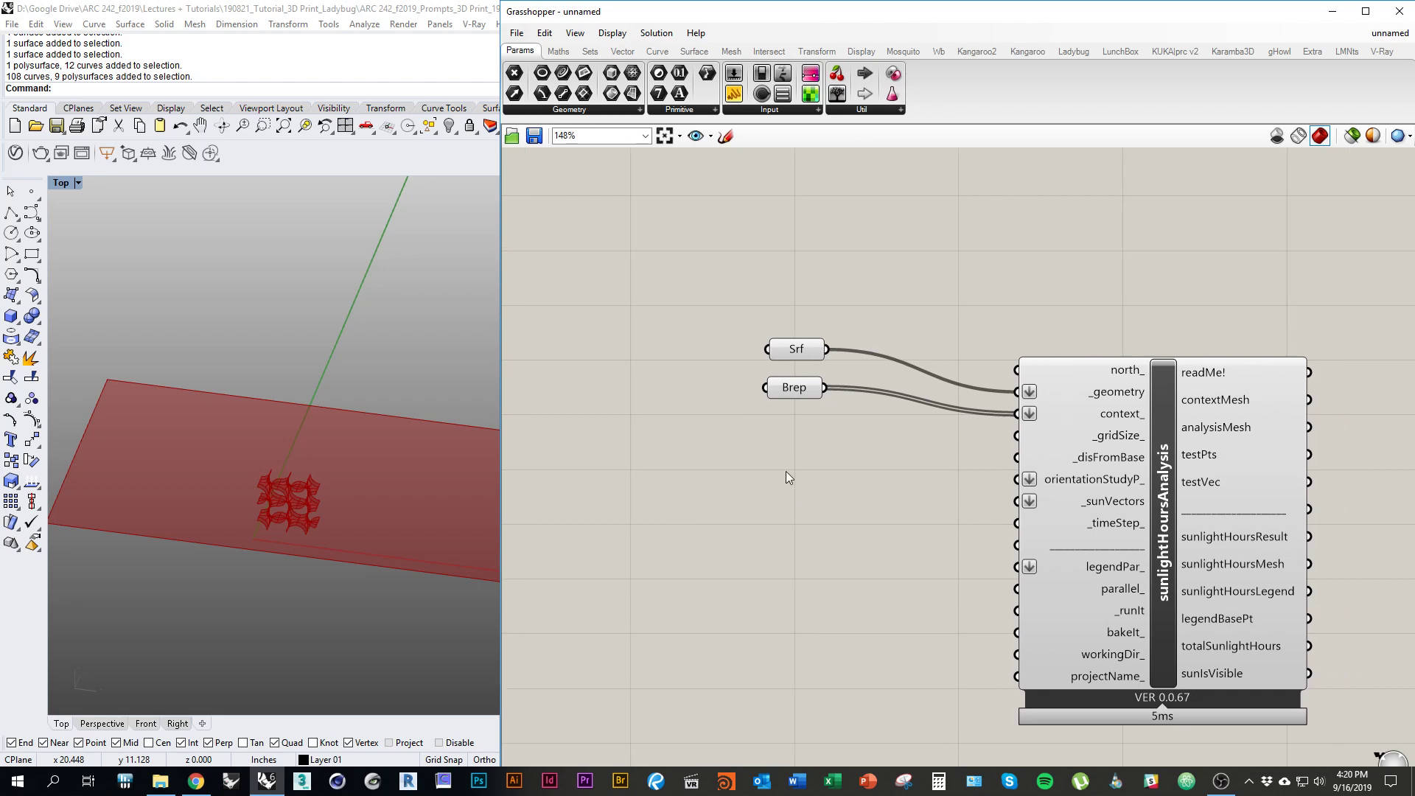
pyautogui.scroll(-3, 776, 510)
pyautogui.moveTo(740, 452); pyautogui.dragTo(831, 482, button='right')
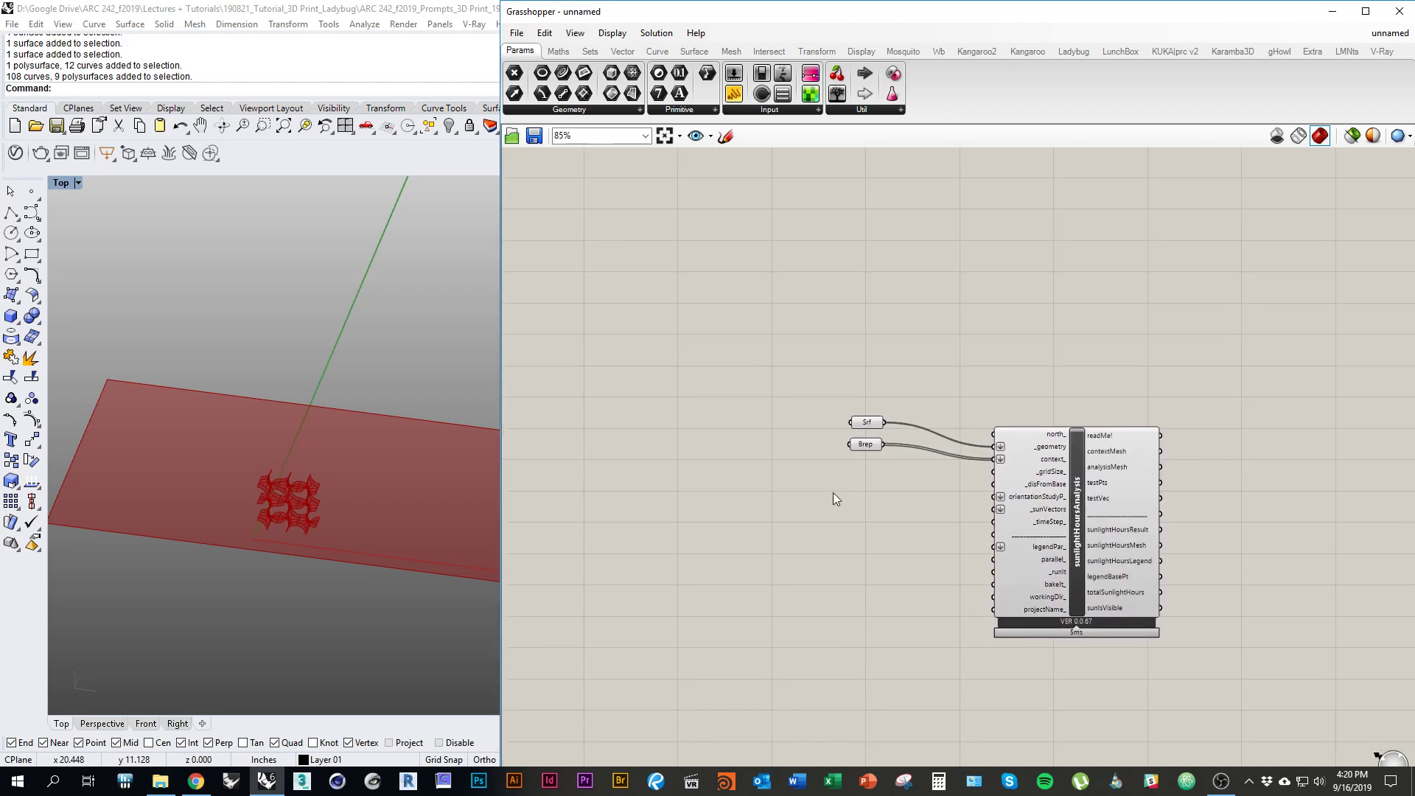
pyautogui.scroll(2, 833, 494)
pyautogui.doubleClick(837, 498)
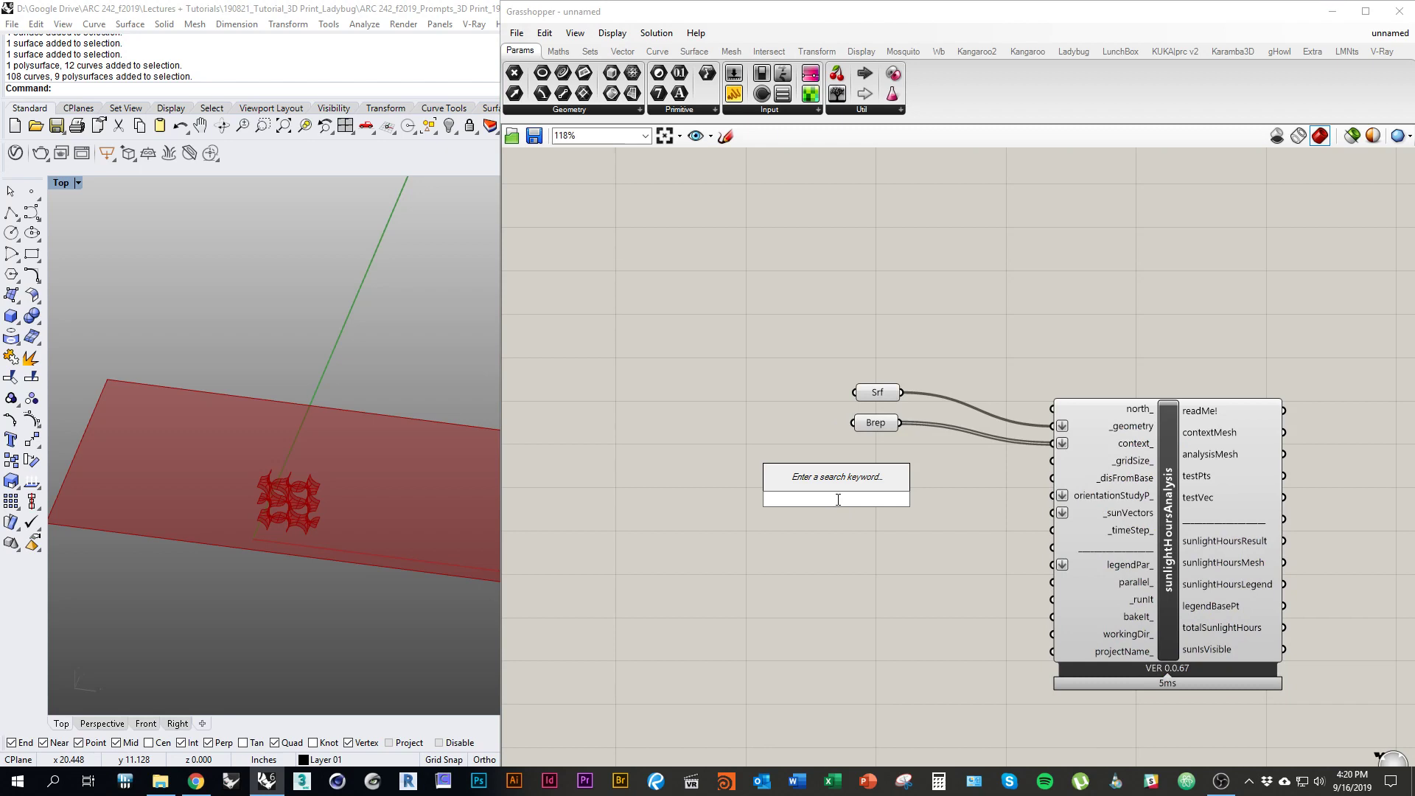
pyautogui.write('srf')
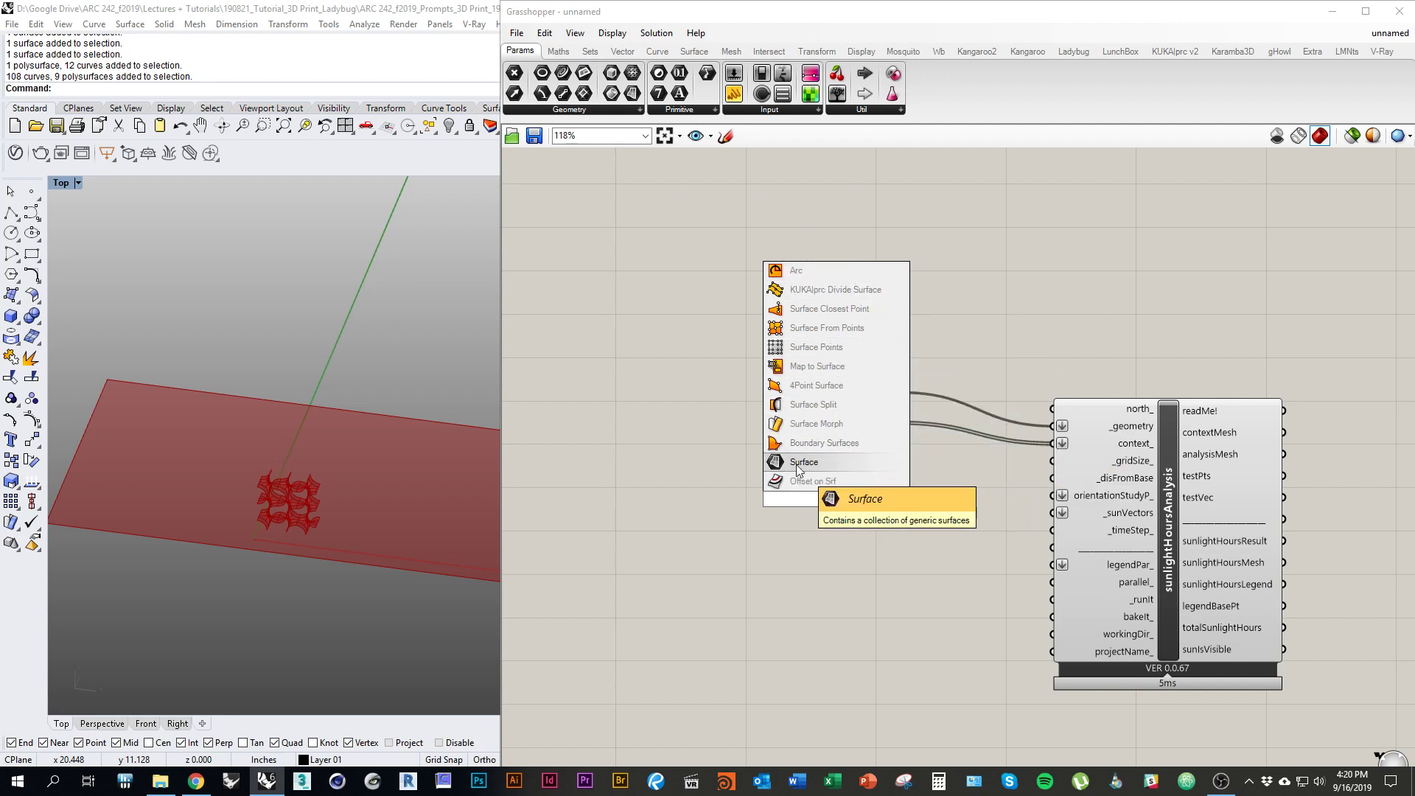
pyautogui.click(827, 464)
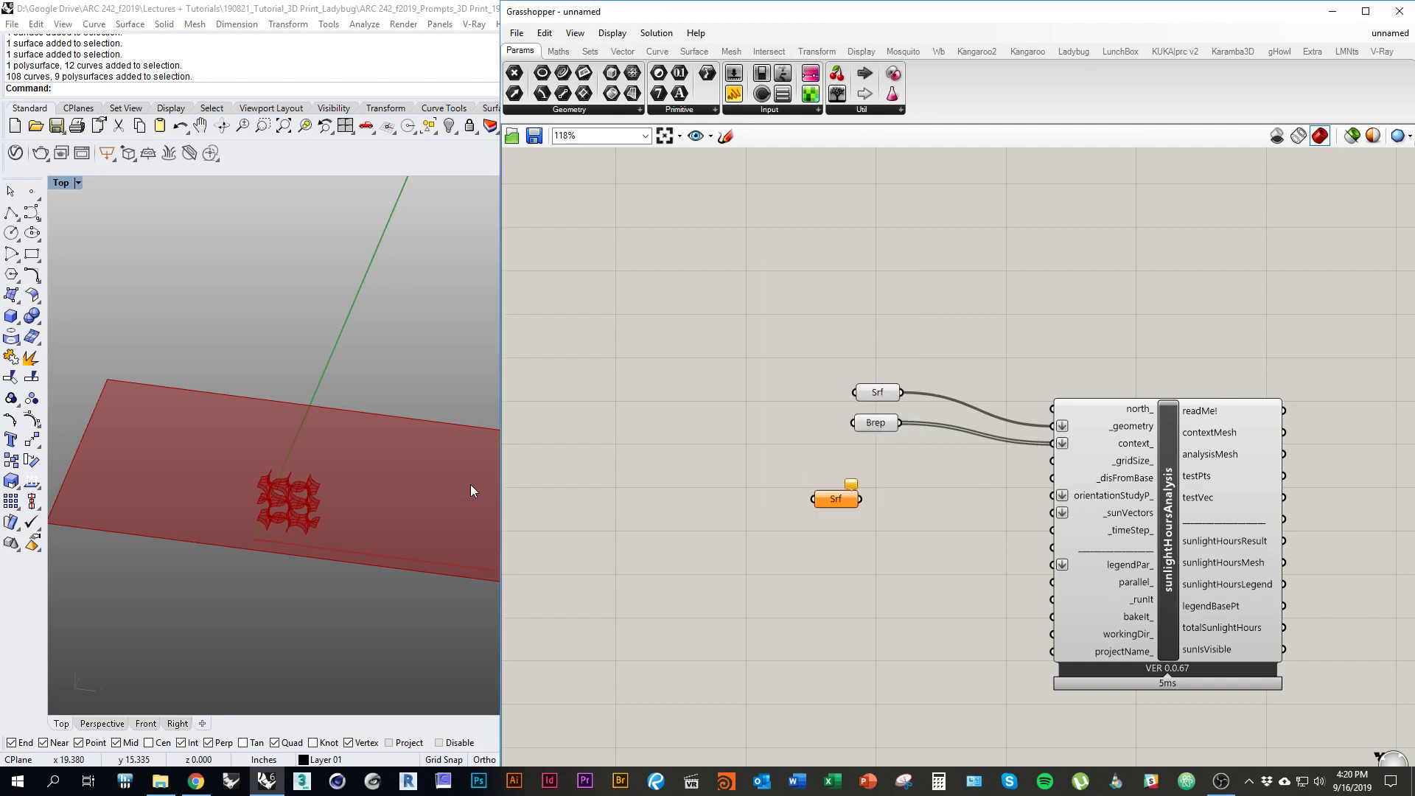
pyautogui.press('Delete')
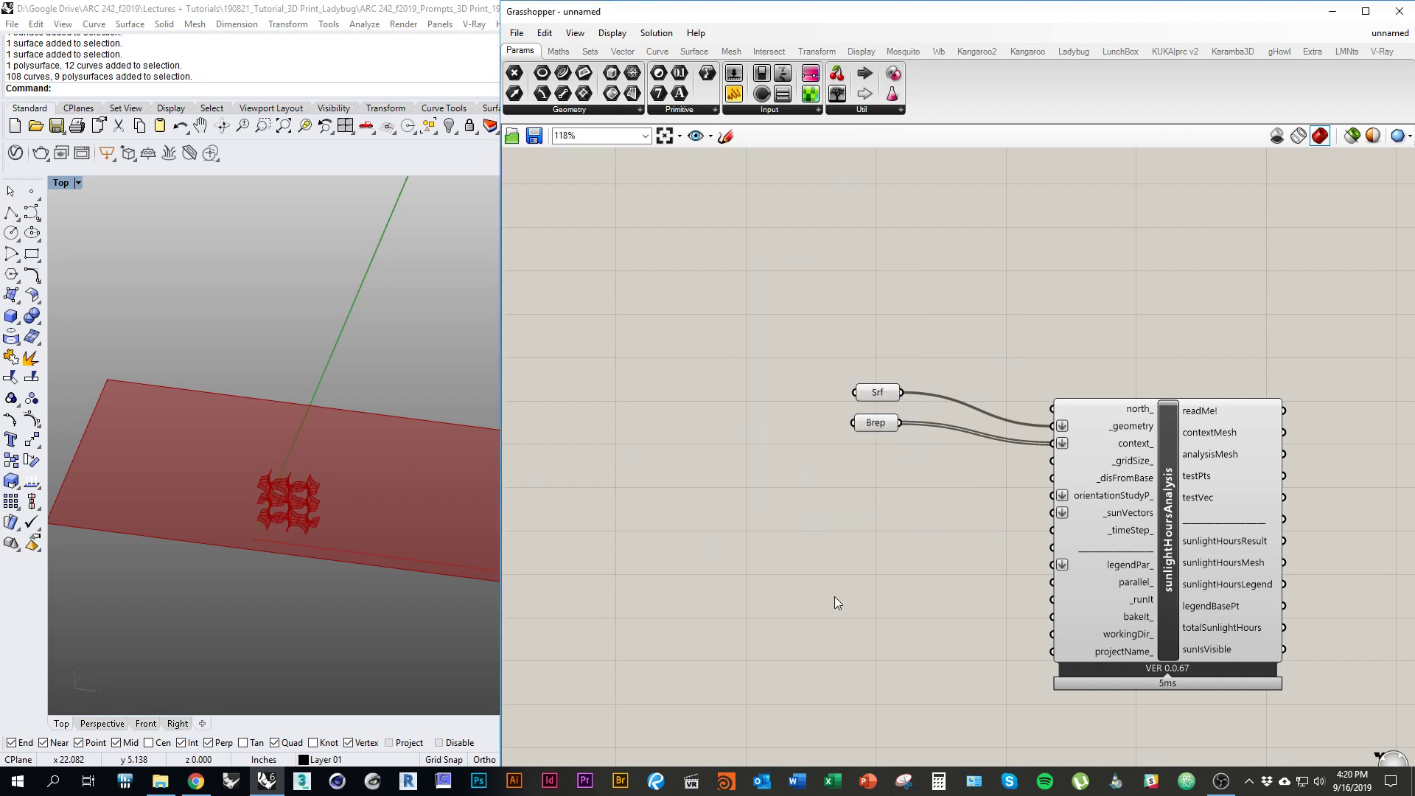
# Step: Add a number slider with value 5.0 below the Brep parameter and connect it to the _gridSize_ input of sunlightHoursAnalysis
pyautogui.doubleClick(782, 479)
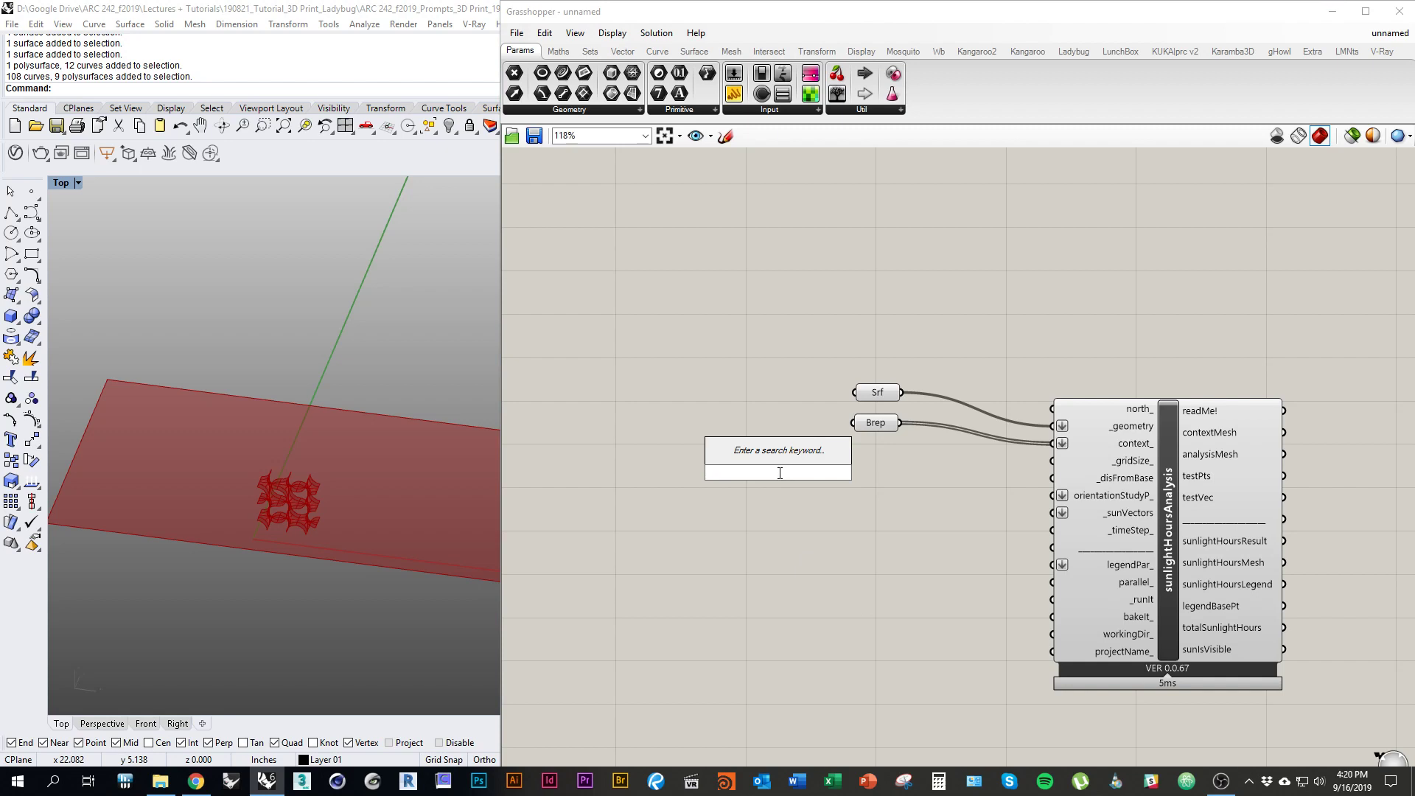
pyautogui.write('5.0')
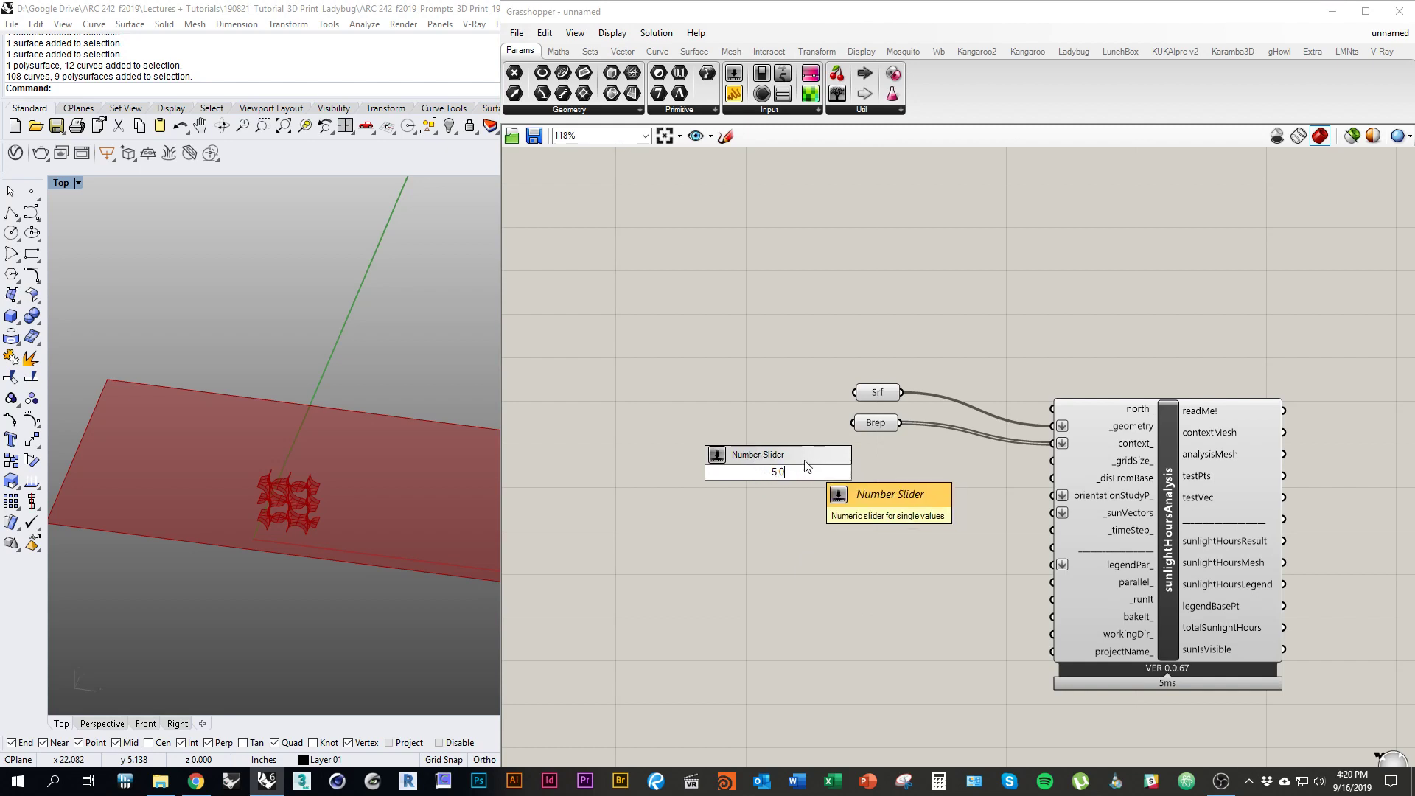
pyautogui.press('Return')
pyautogui.click(727, 475)
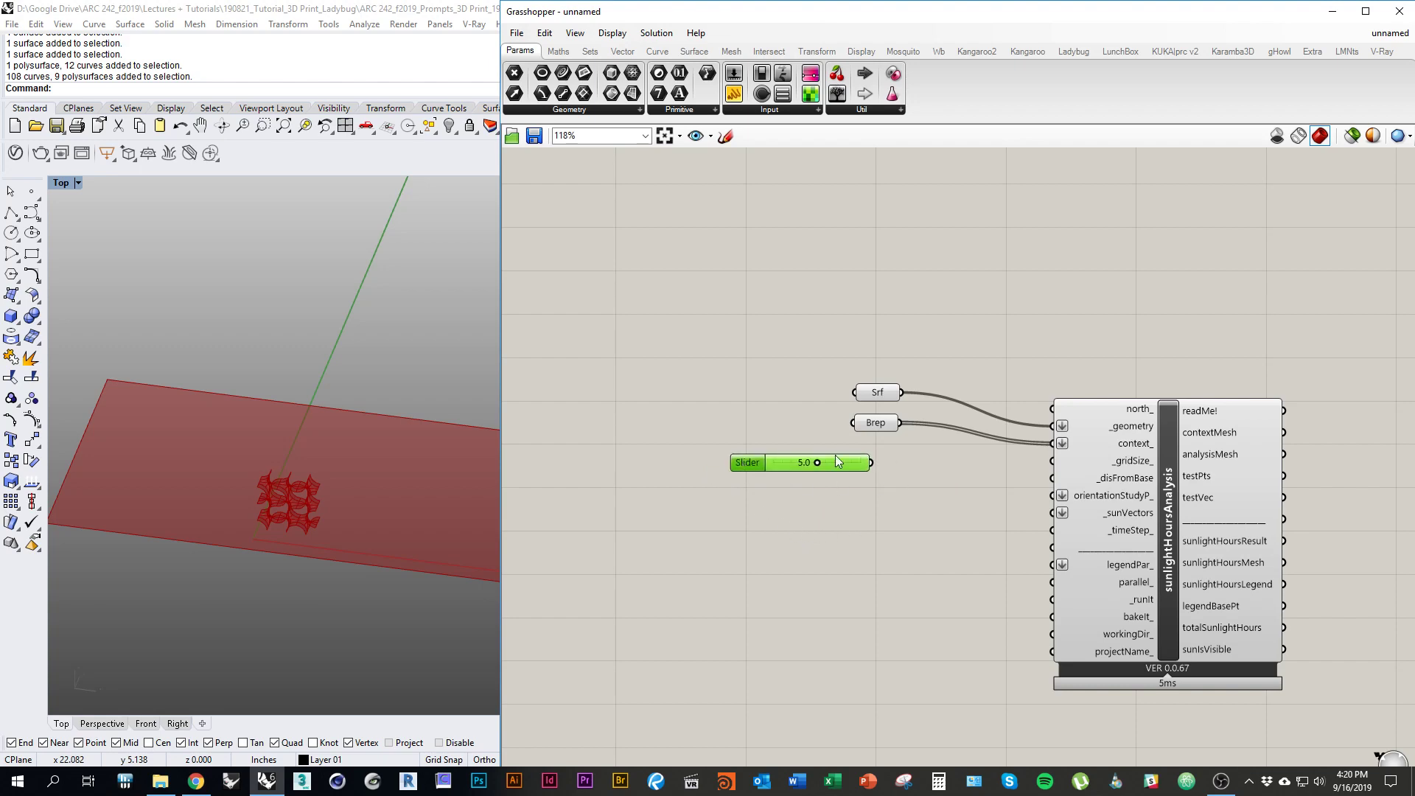
pyautogui.scroll(3, 834, 482)
pyautogui.moveTo(992, 534); pyautogui.dragTo(821, 466, button='right')
pyautogui.moveTo(802, 435); pyautogui.dragTo(1093, 430)
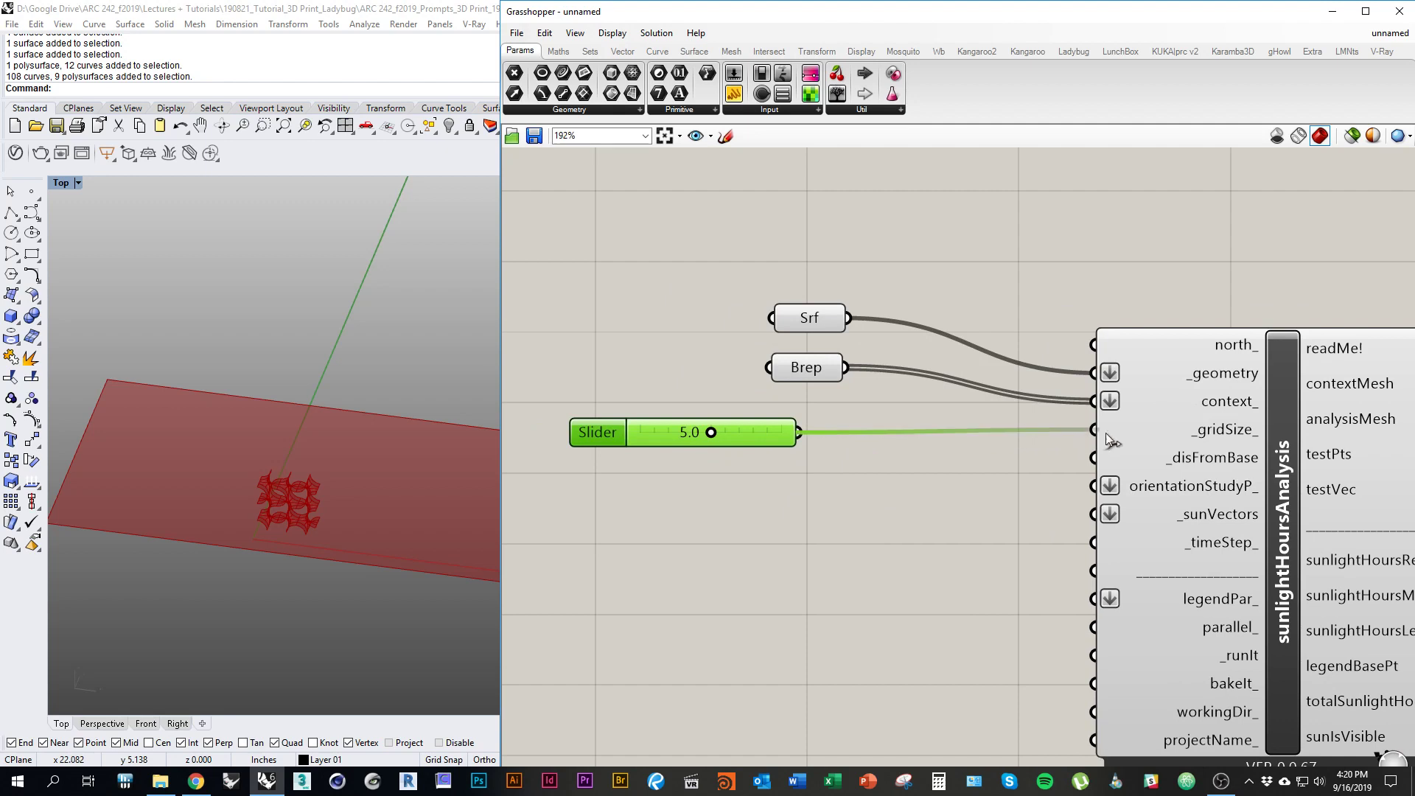
pyautogui.moveTo(910, 523); pyautogui.dragTo(1049, 480, button='right')
pyautogui.moveTo(763, 401); pyautogui.dragTo(732, 398)
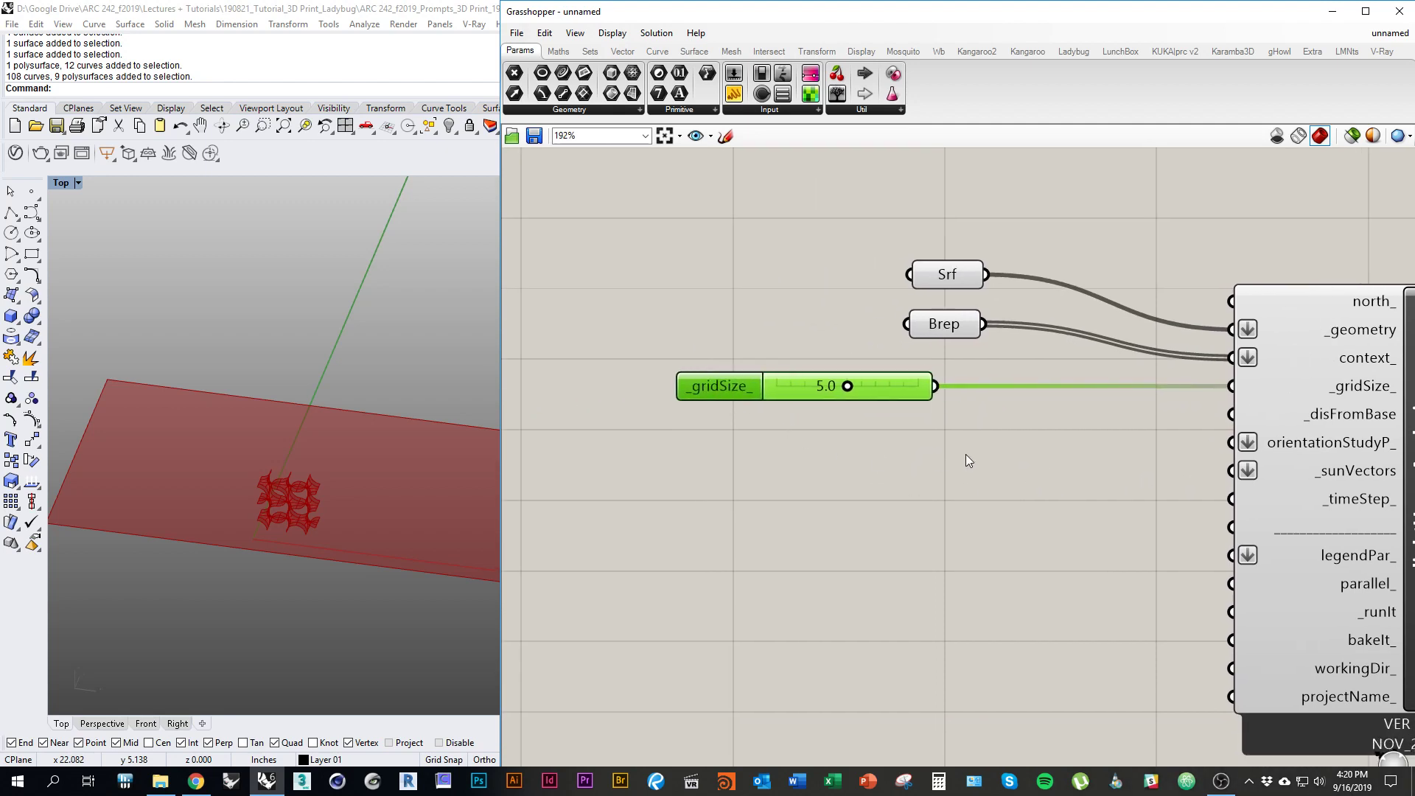
# Step: Add a second number slider with value 0.01 below the _gridSize_ slider
pyautogui.moveTo(1280, 435); pyautogui.dragTo(1137, 435, button='right')
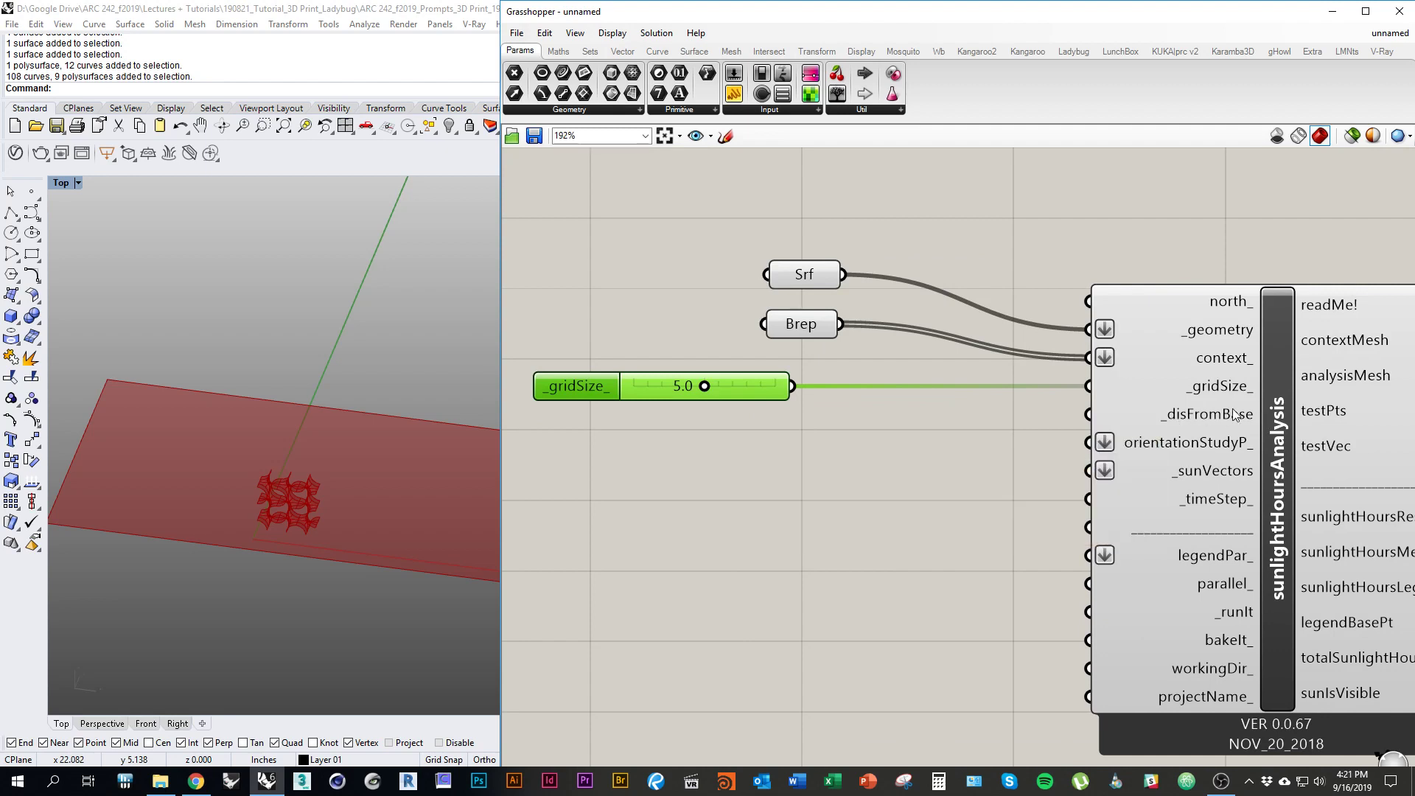
pyautogui.moveTo(592, 519); pyautogui.dragTo(649, 534, button='right')
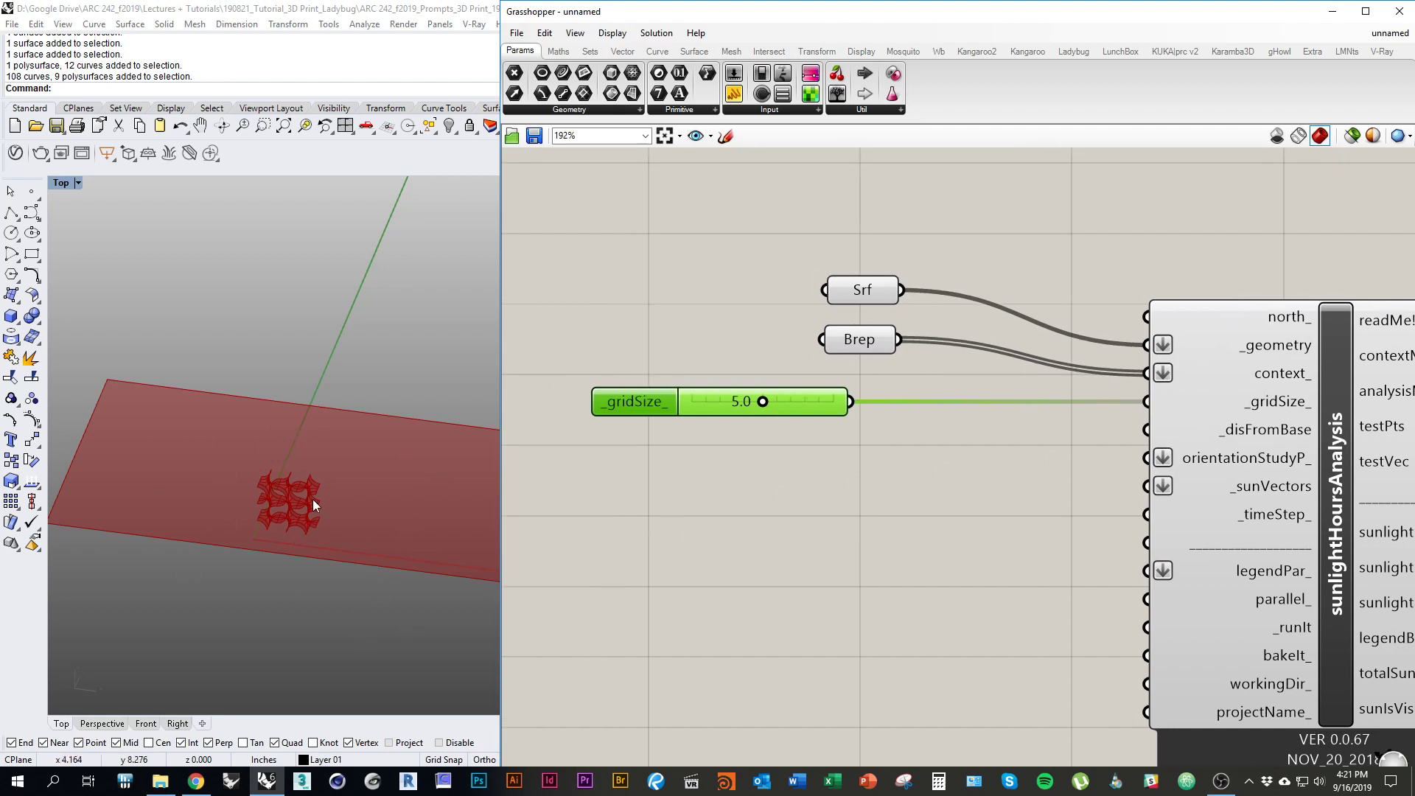
pyautogui.moveTo(313, 498); pyautogui.dragTo(320, 536, button='right')
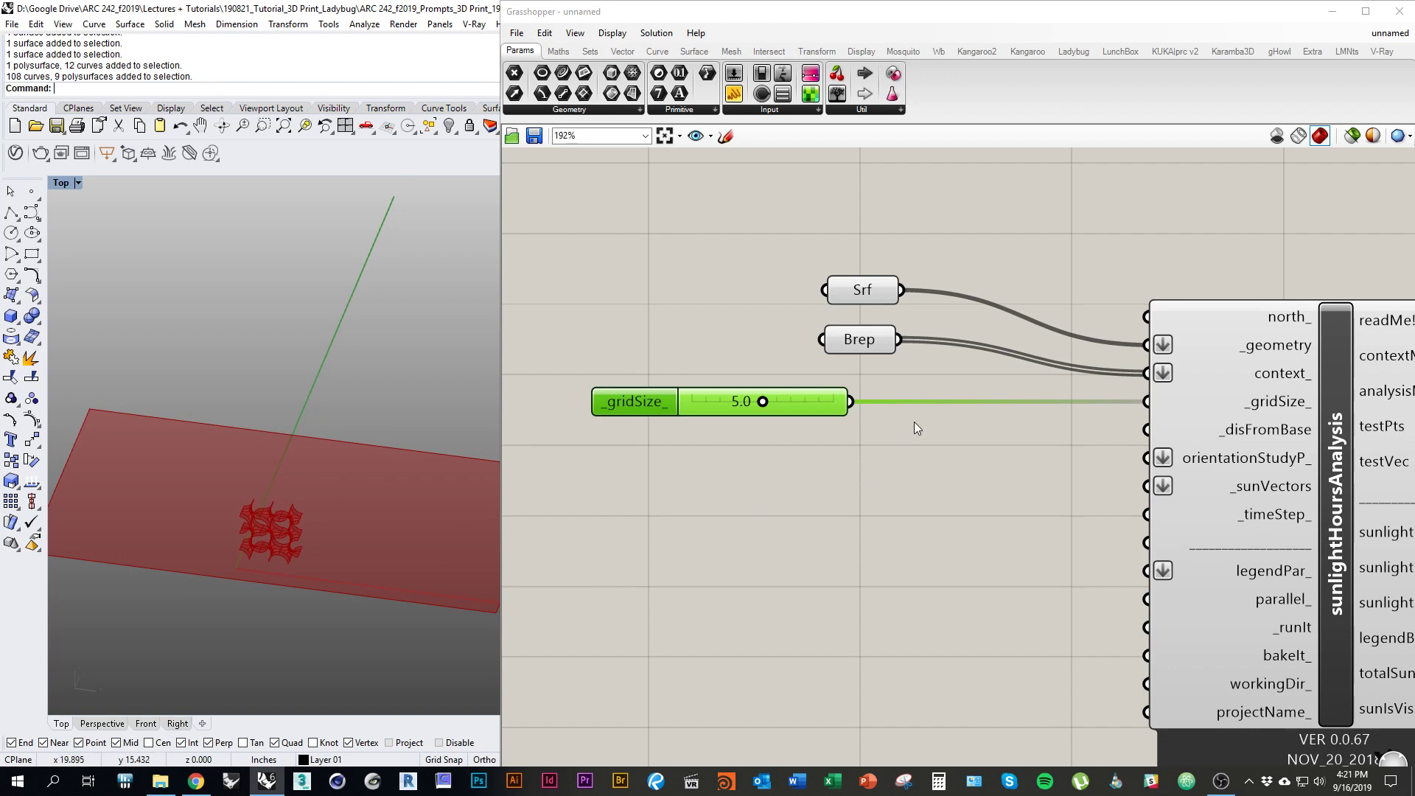
pyautogui.moveTo(1072, 462); pyautogui.dragTo(1024, 456, button='right')
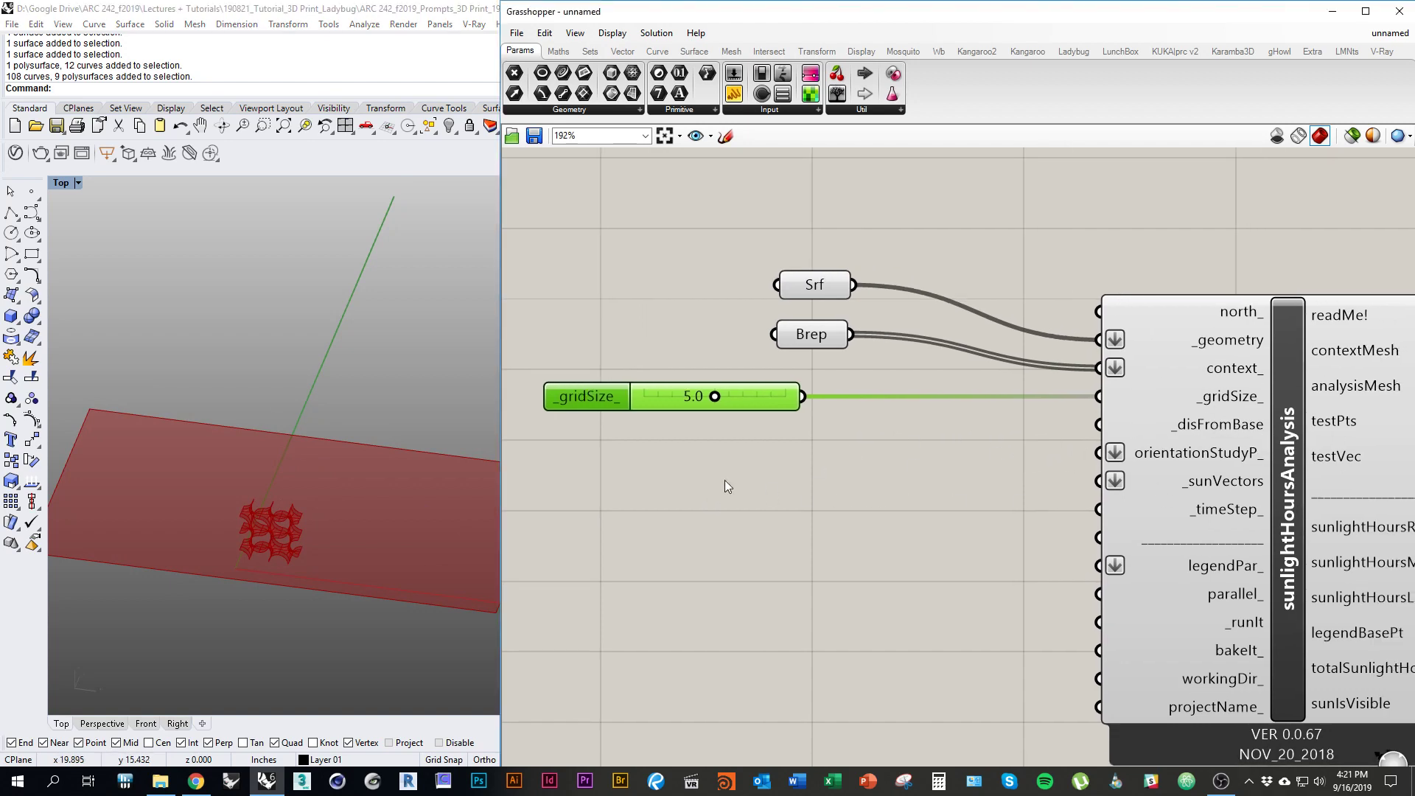
pyautogui.click(663, 473)
pyautogui.doubleClick(662, 468)
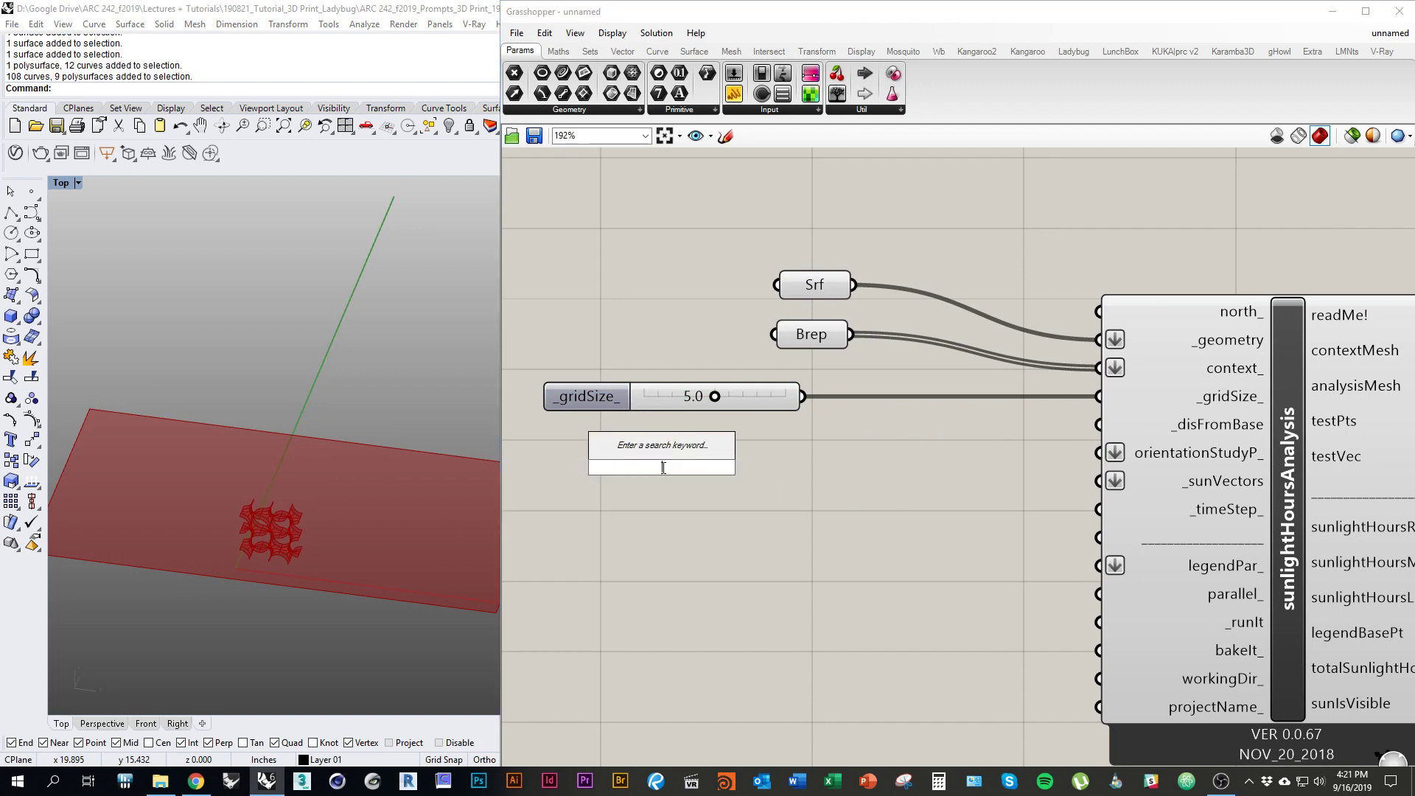
pyautogui.write('0.')
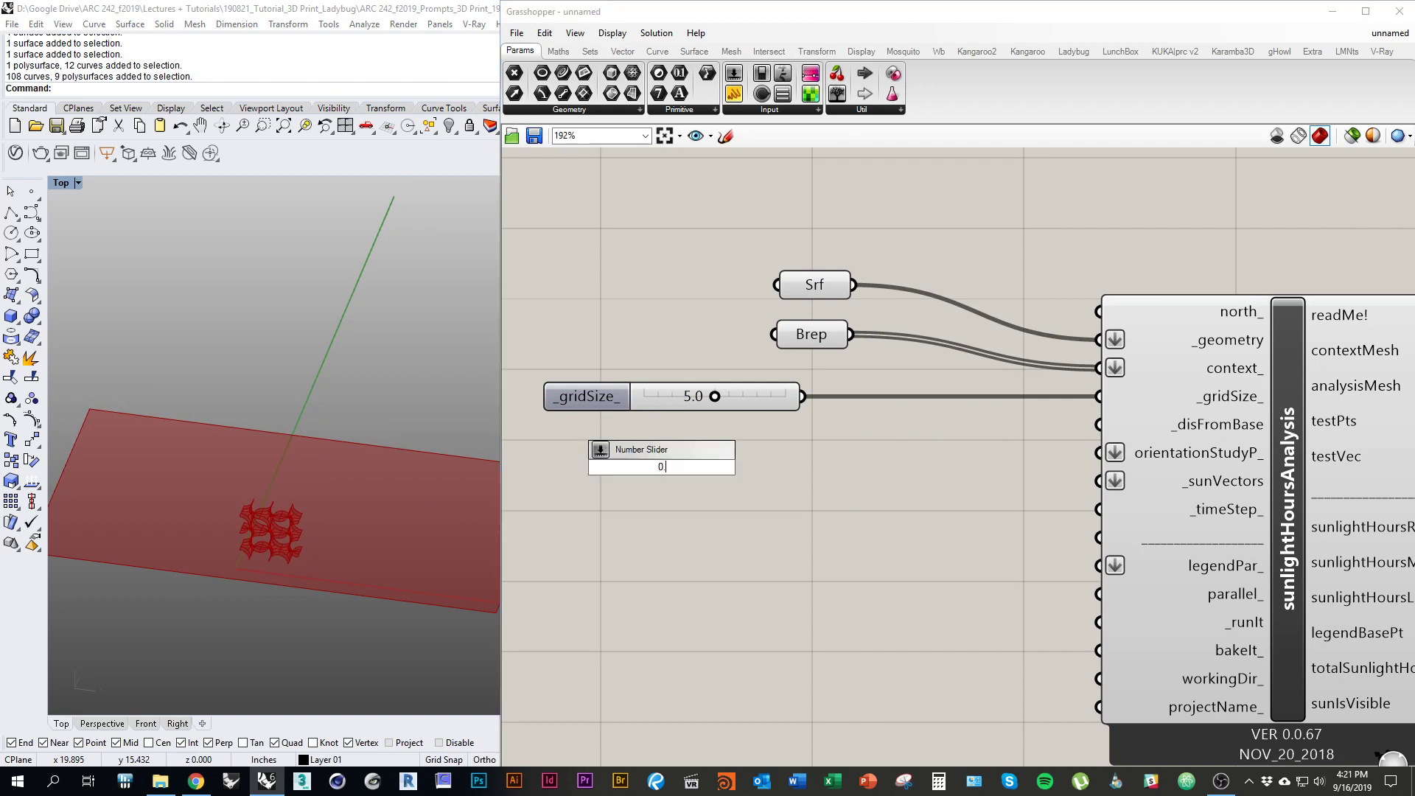
pyautogui.write('01')
pyautogui.press('Return')
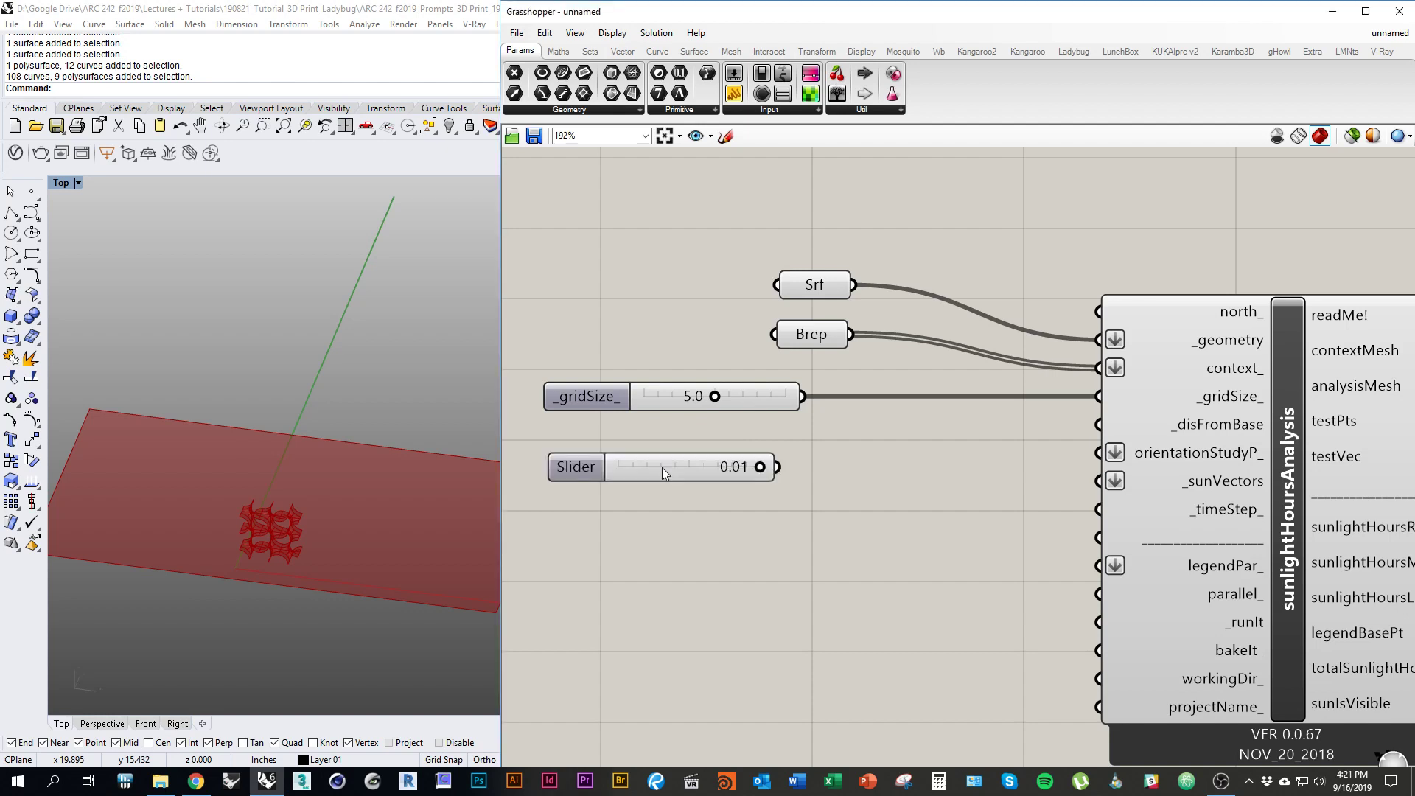
# Step: Connect the 0.01 slider to the _disFromBase input and place it directly below the _gridSize_ slider
pyautogui.moveTo(1099, 424); pyautogui.dragTo(779, 468)
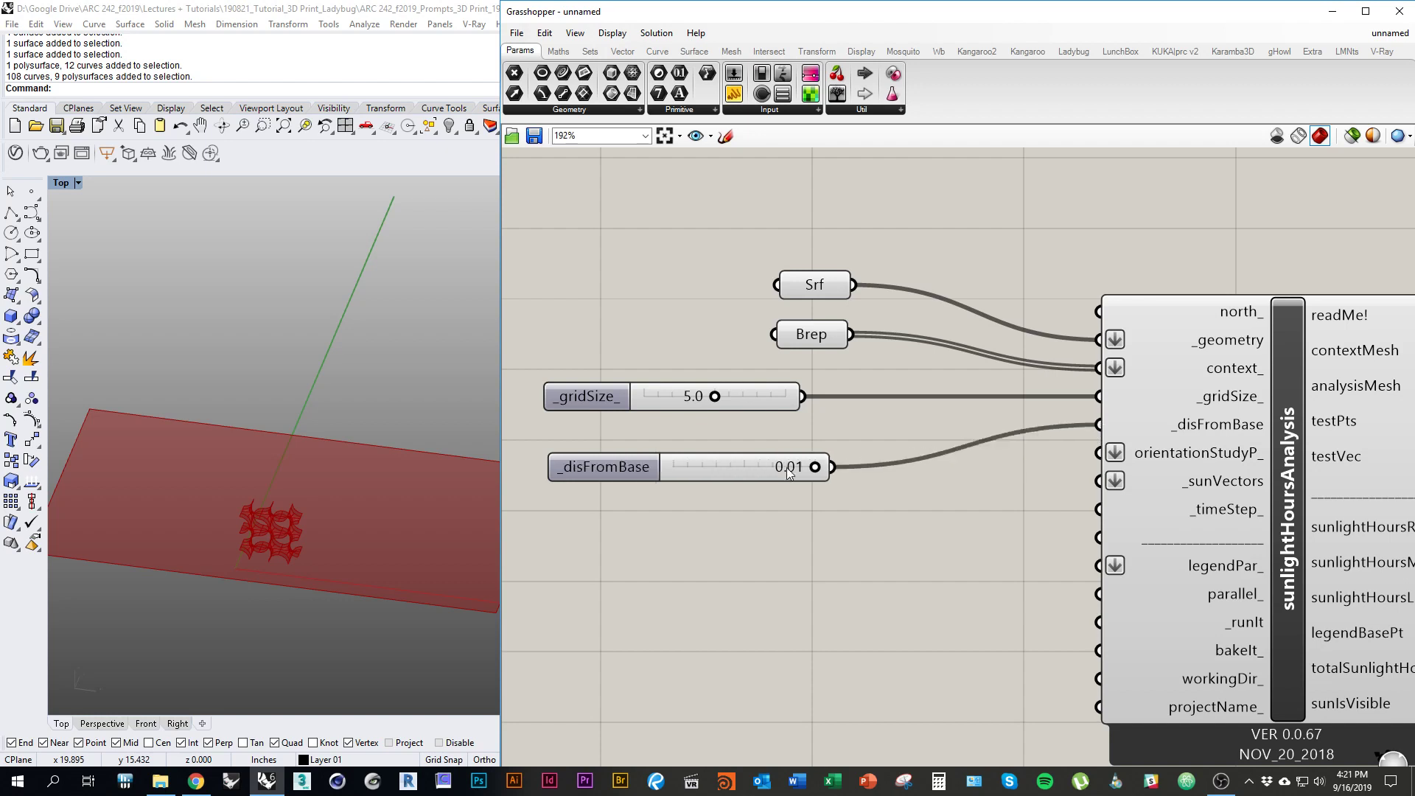
pyautogui.moveTo(917, 514); pyautogui.dragTo(891, 515, button='right')
pyautogui.moveTo(715, 480); pyautogui.dragTo(703, 445)
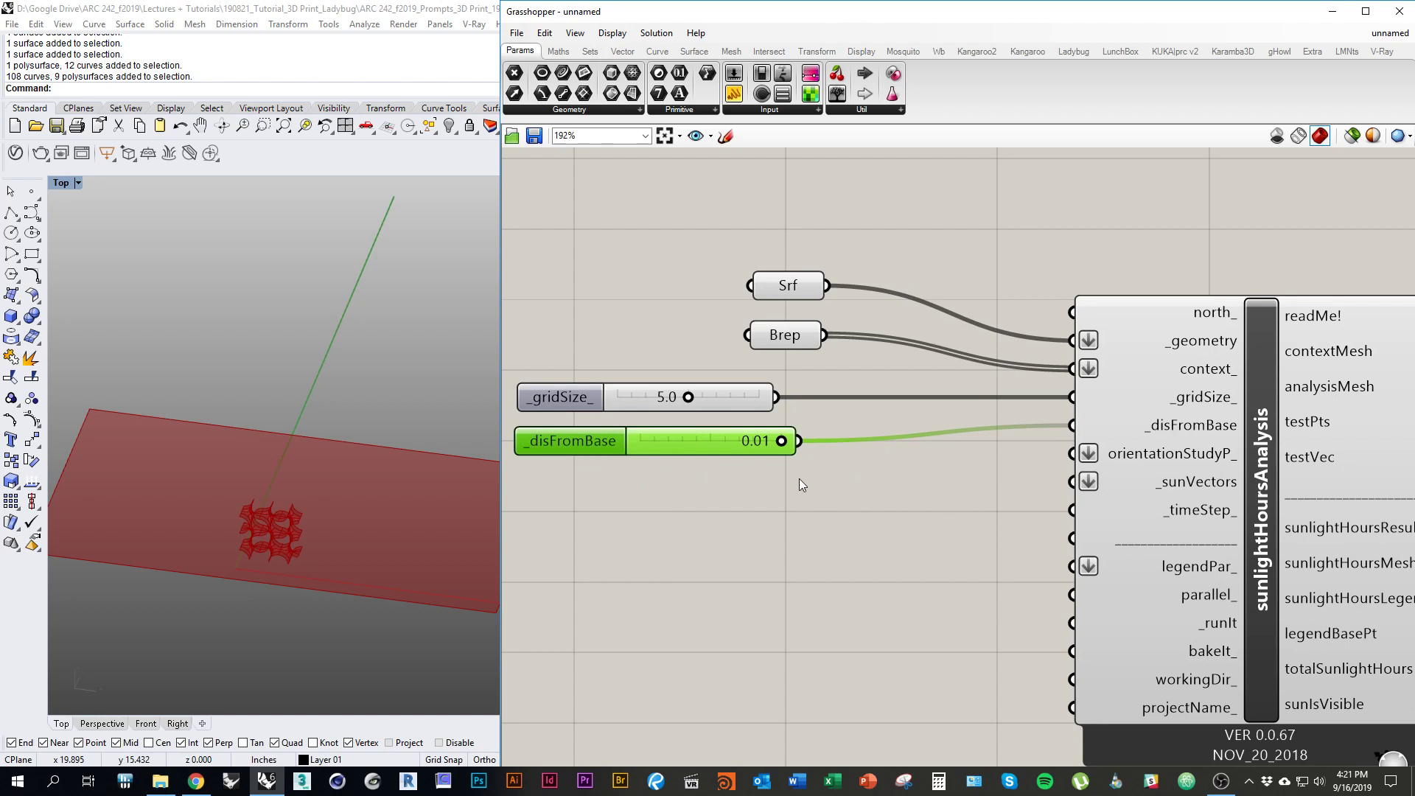
pyautogui.click(837, 492)
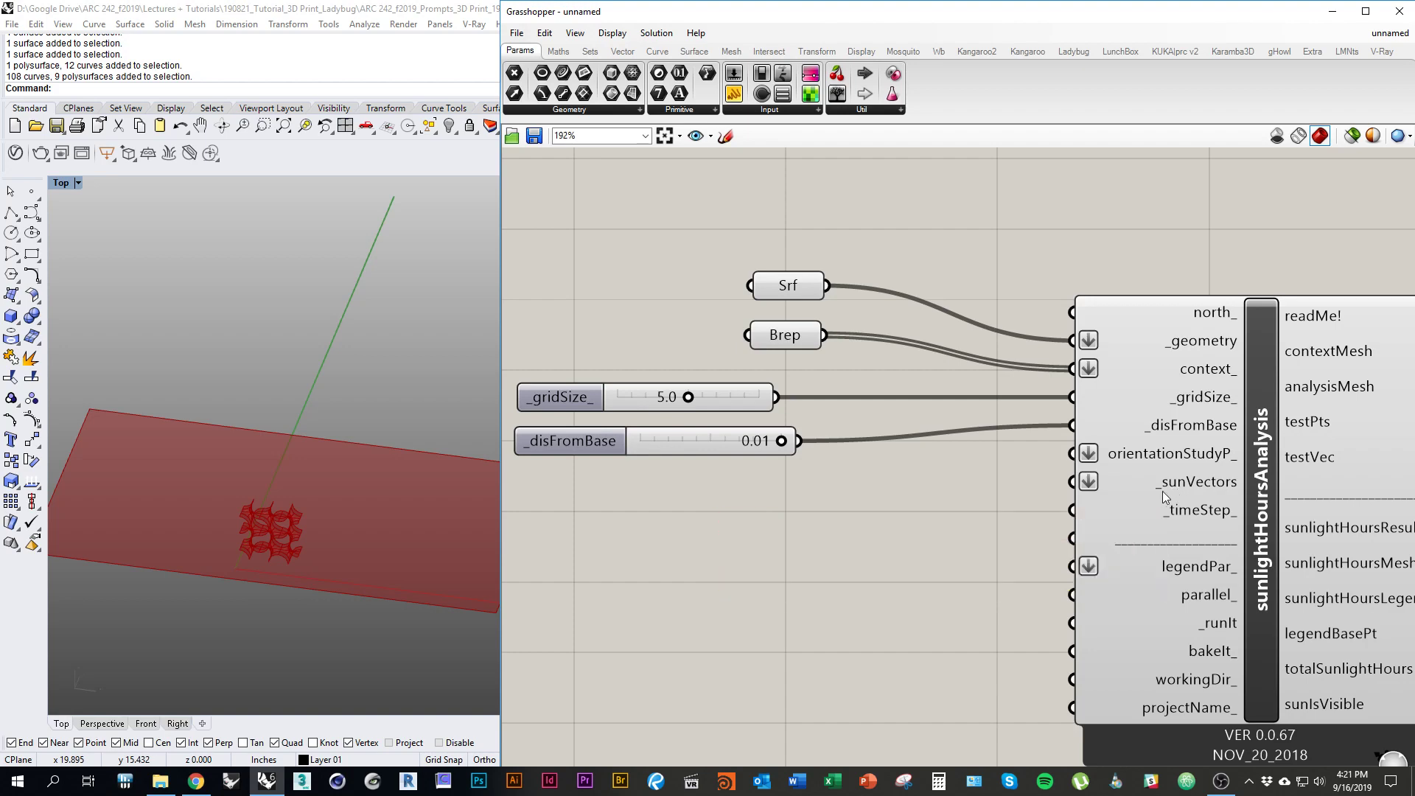
# Step: Add a Ladybug SunPath component to the canvas and place it below the sliders, to the left of sunlightHoursAnalysis
pyautogui.click(1076, 53)
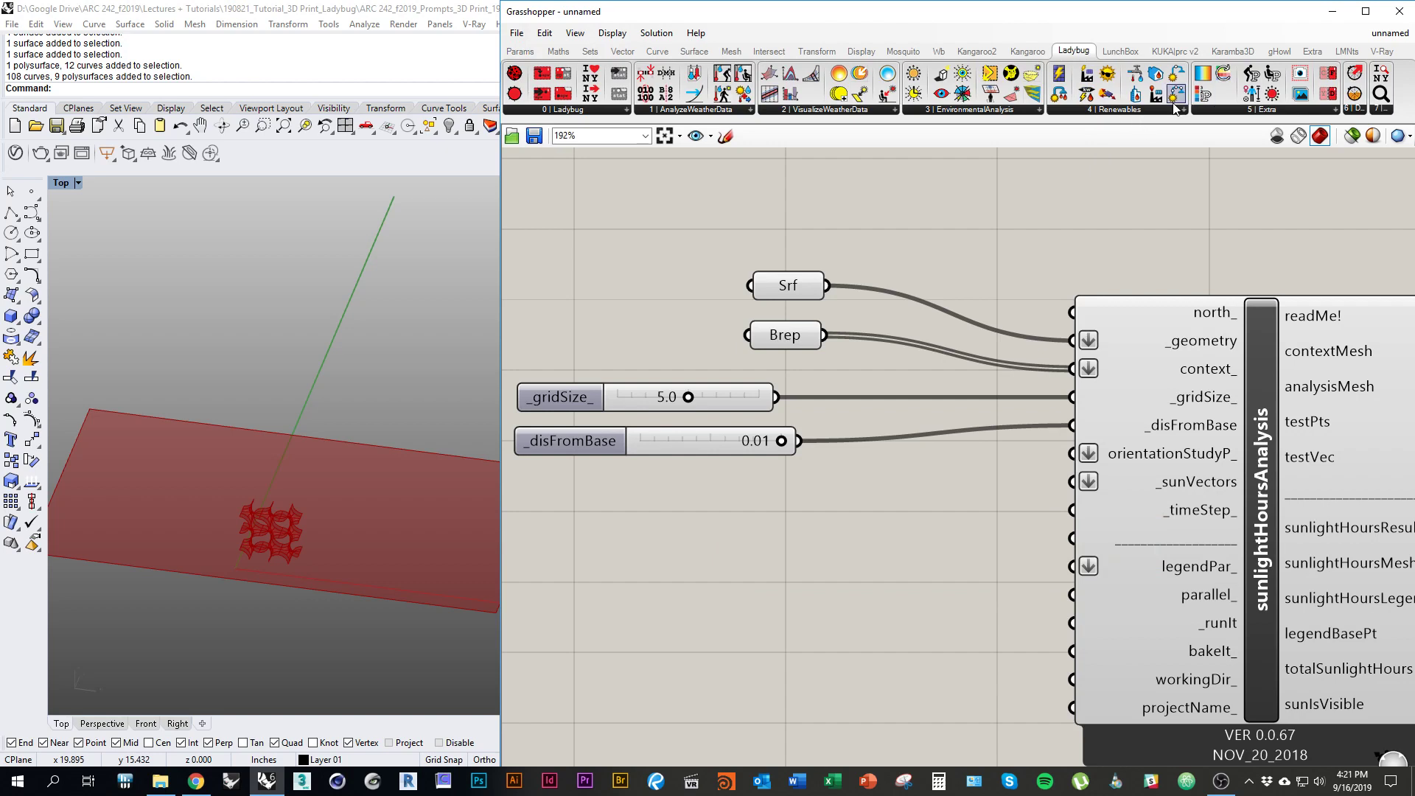
pyautogui.click(882, 108)
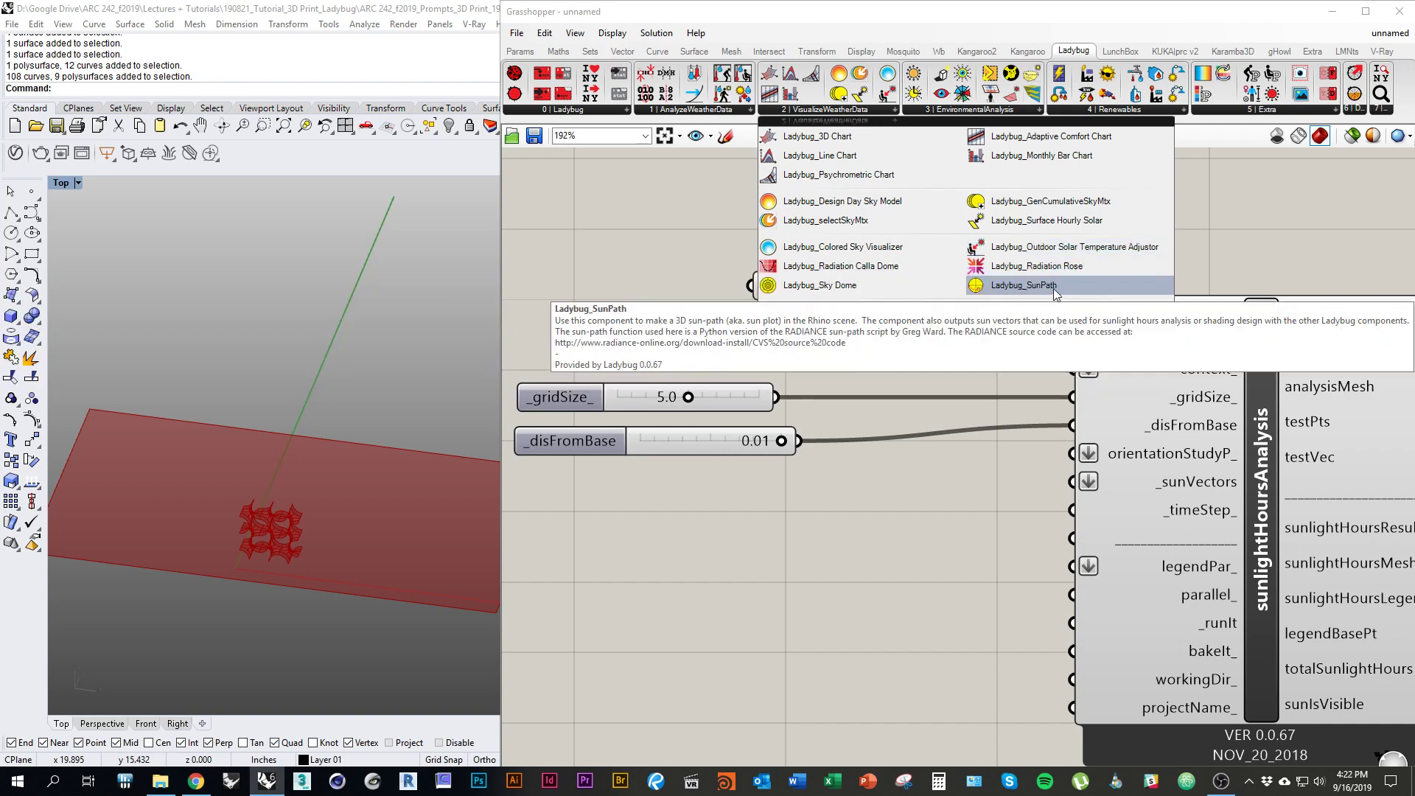
pyautogui.click(1001, 290)
pyautogui.scroll(-3, 877, 310)
pyautogui.scroll(-1, 873, 311)
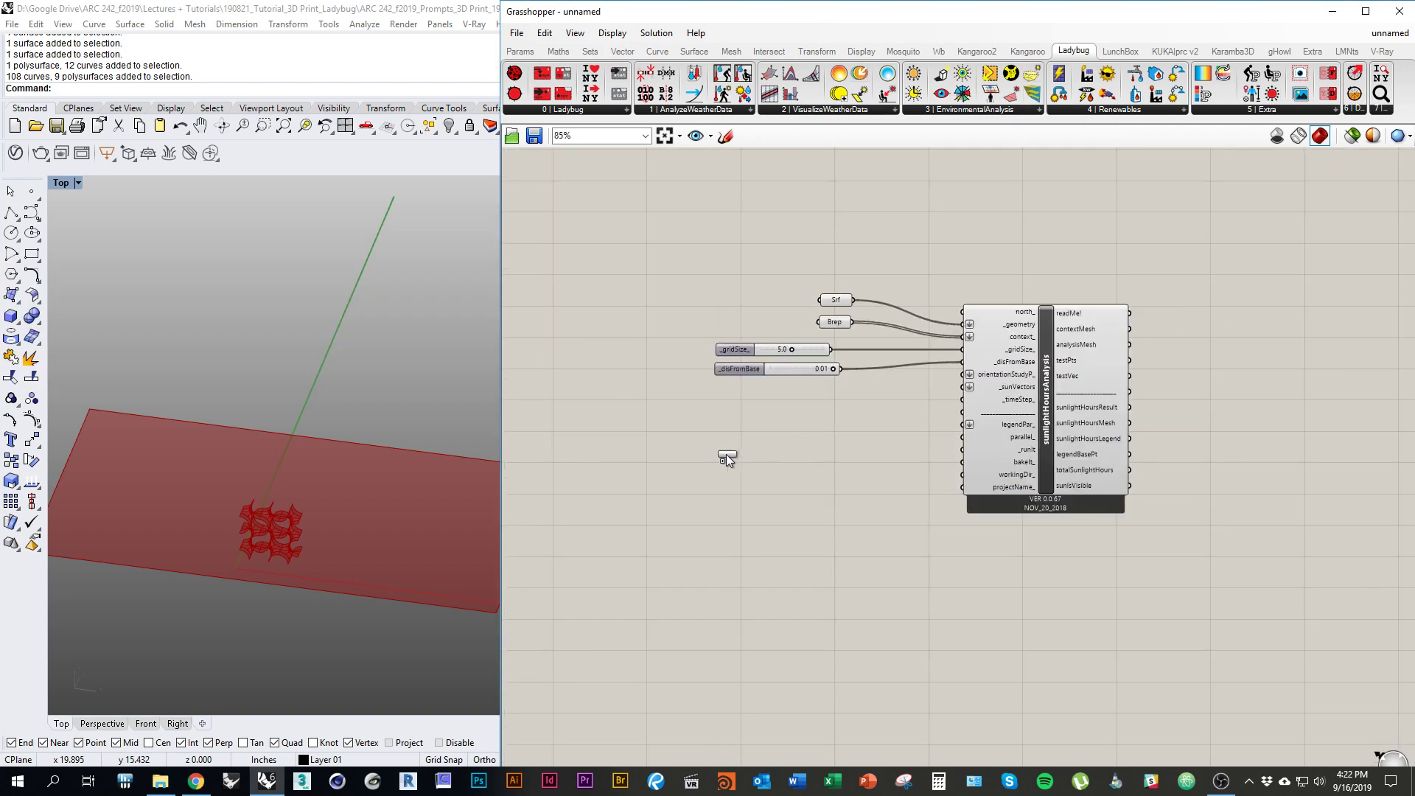
pyautogui.click(726, 455)
pyautogui.moveTo(826, 509); pyautogui.dragTo(996, 482, button='right')
pyautogui.moveTo(919, 453); pyautogui.dragTo(873, 516)
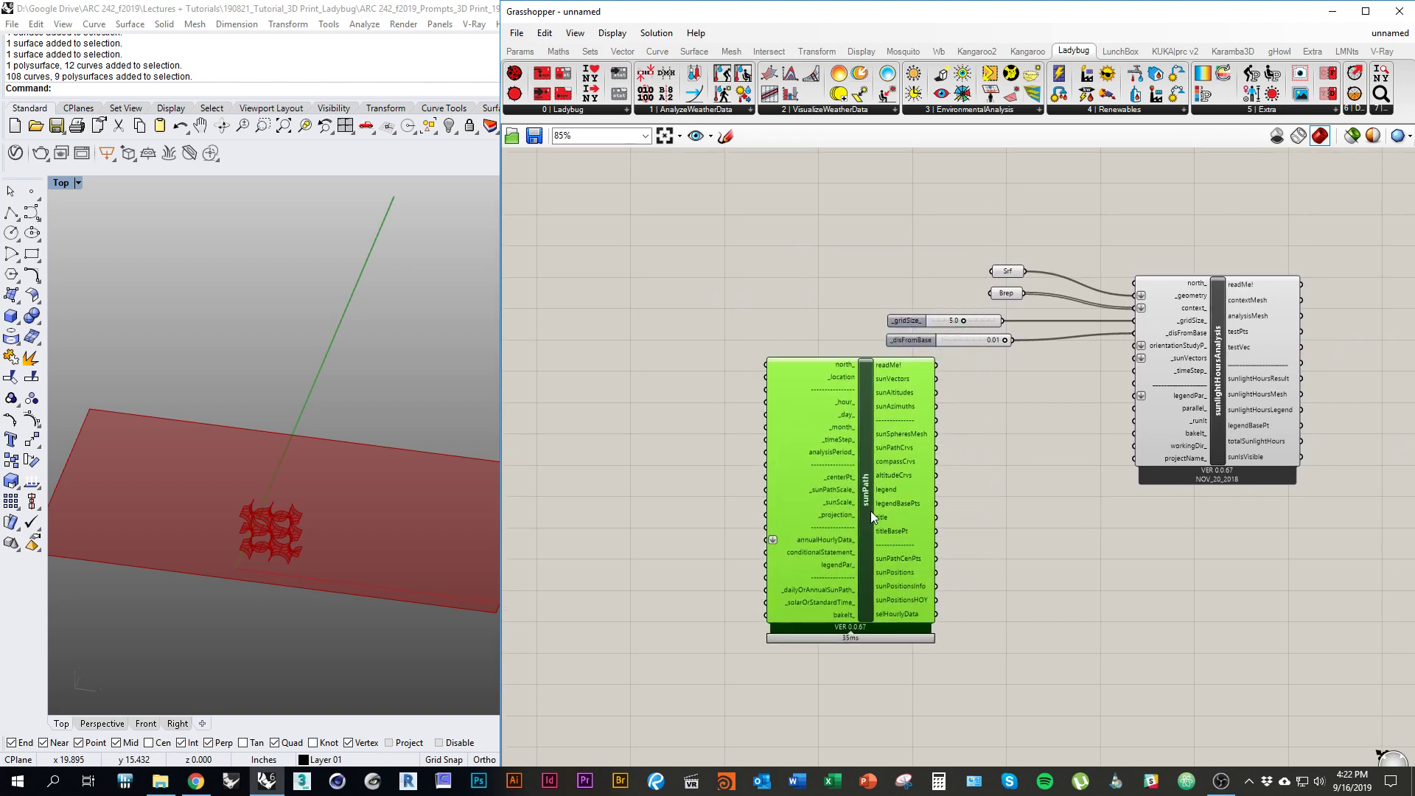
pyautogui.click(1038, 512)
# Step: Examine the sunVectors output and the description of the _location input on the sunPath component
pyautogui.moveTo(1012, 488); pyautogui.dragTo(993, 505, button='right')
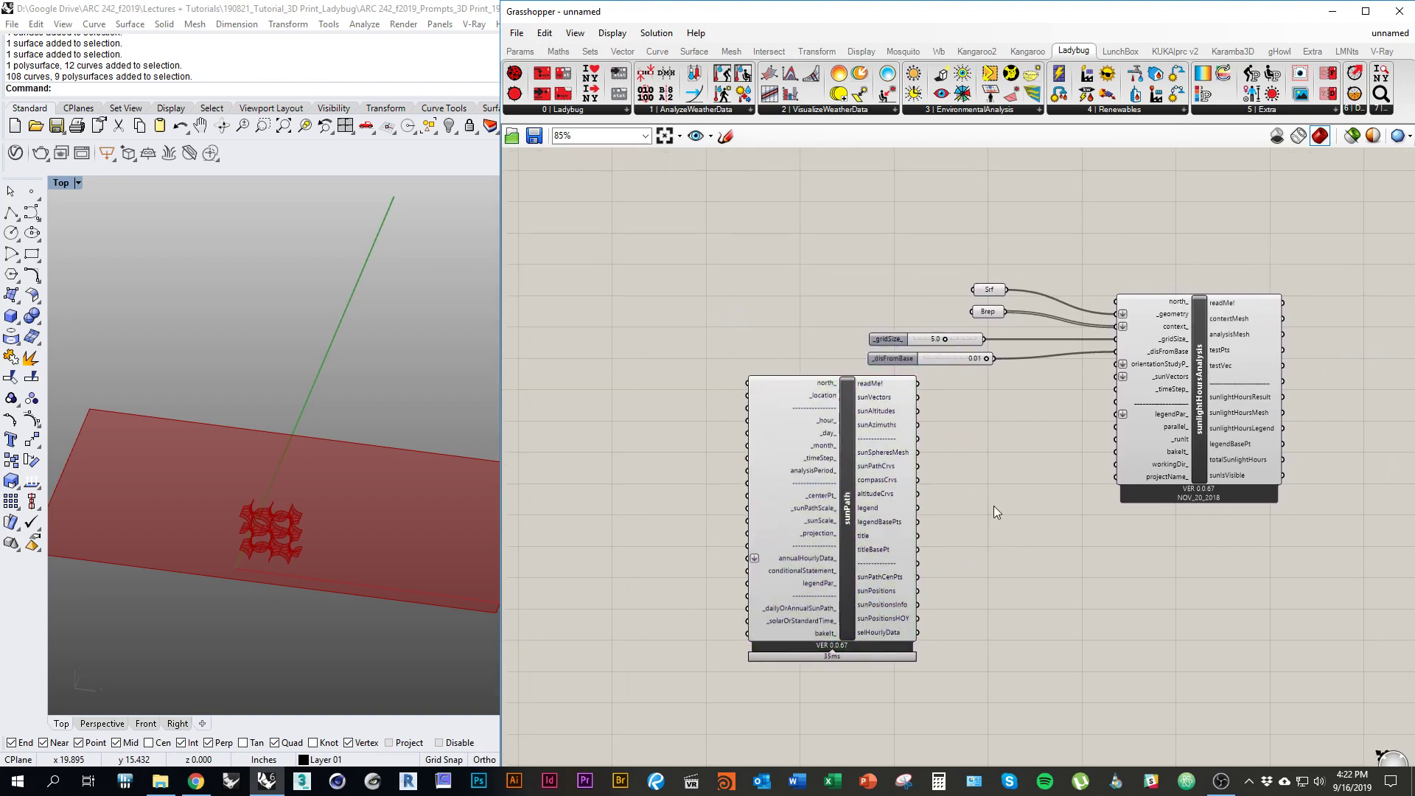
pyautogui.scroll(1, 1008, 436)
pyautogui.moveTo(967, 430); pyautogui.dragTo(894, 427, button='right')
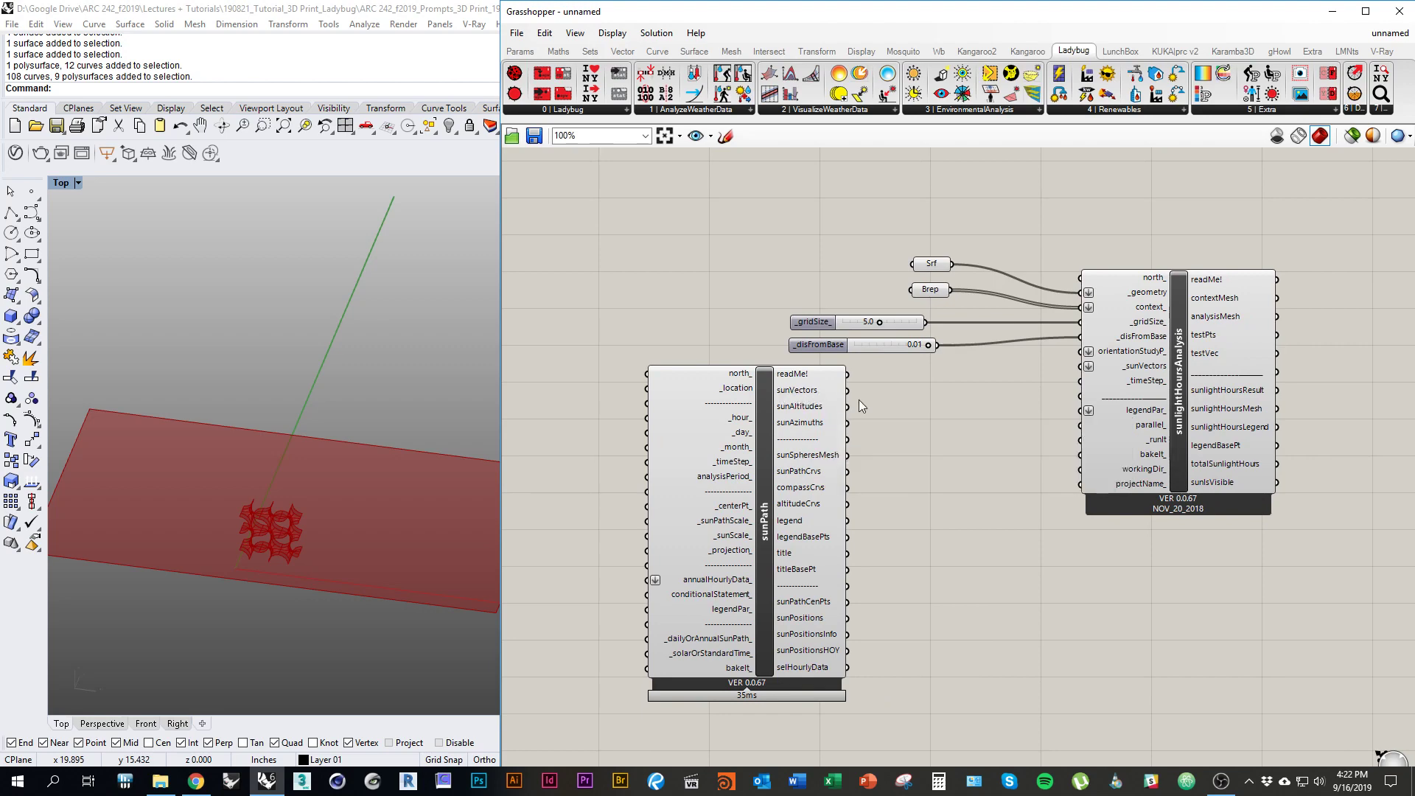
pyautogui.moveTo(953, 443); pyautogui.dragTo(1108, 432, button='right')
pyautogui.moveTo(976, 379)
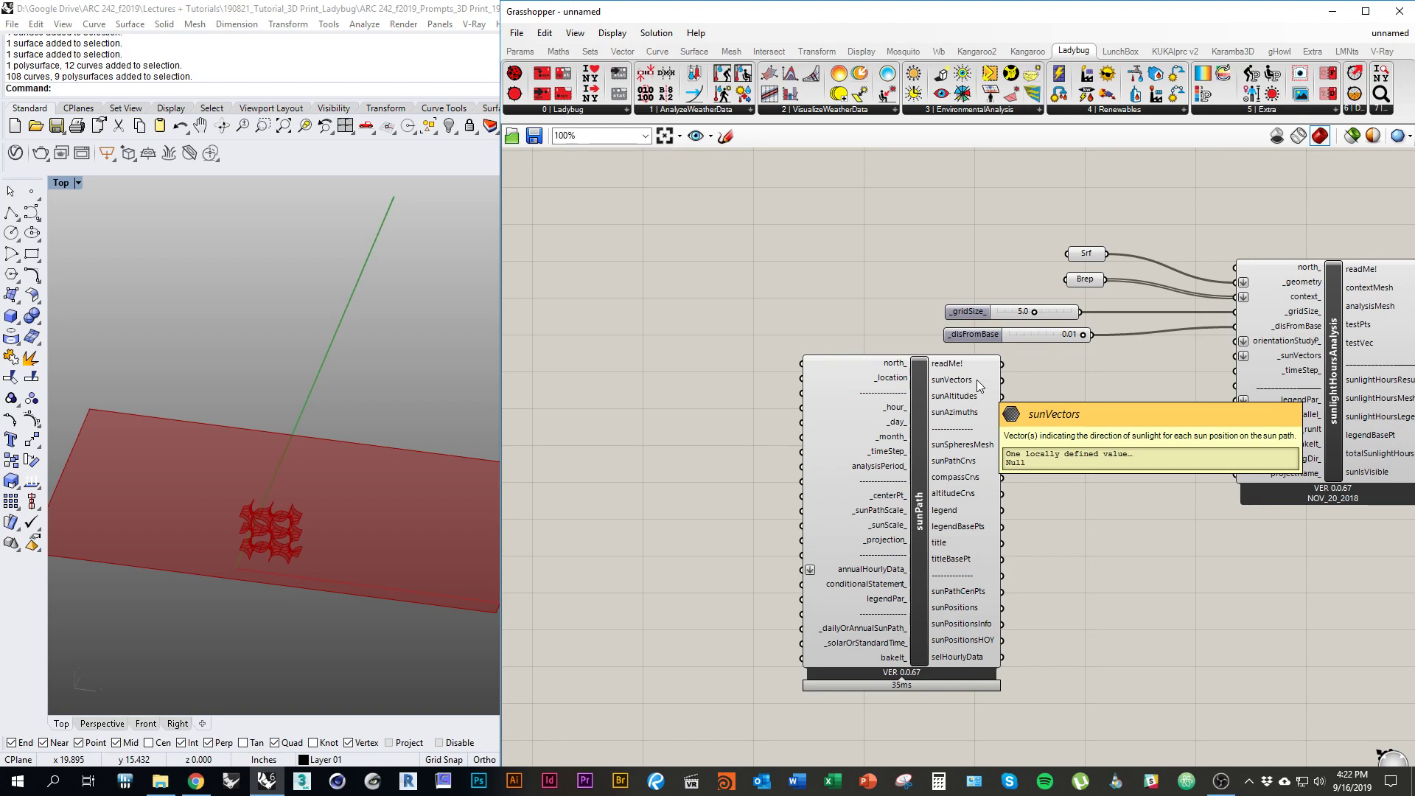
pyautogui.moveTo(1011, 411); pyautogui.dragTo(993, 404, button='right')
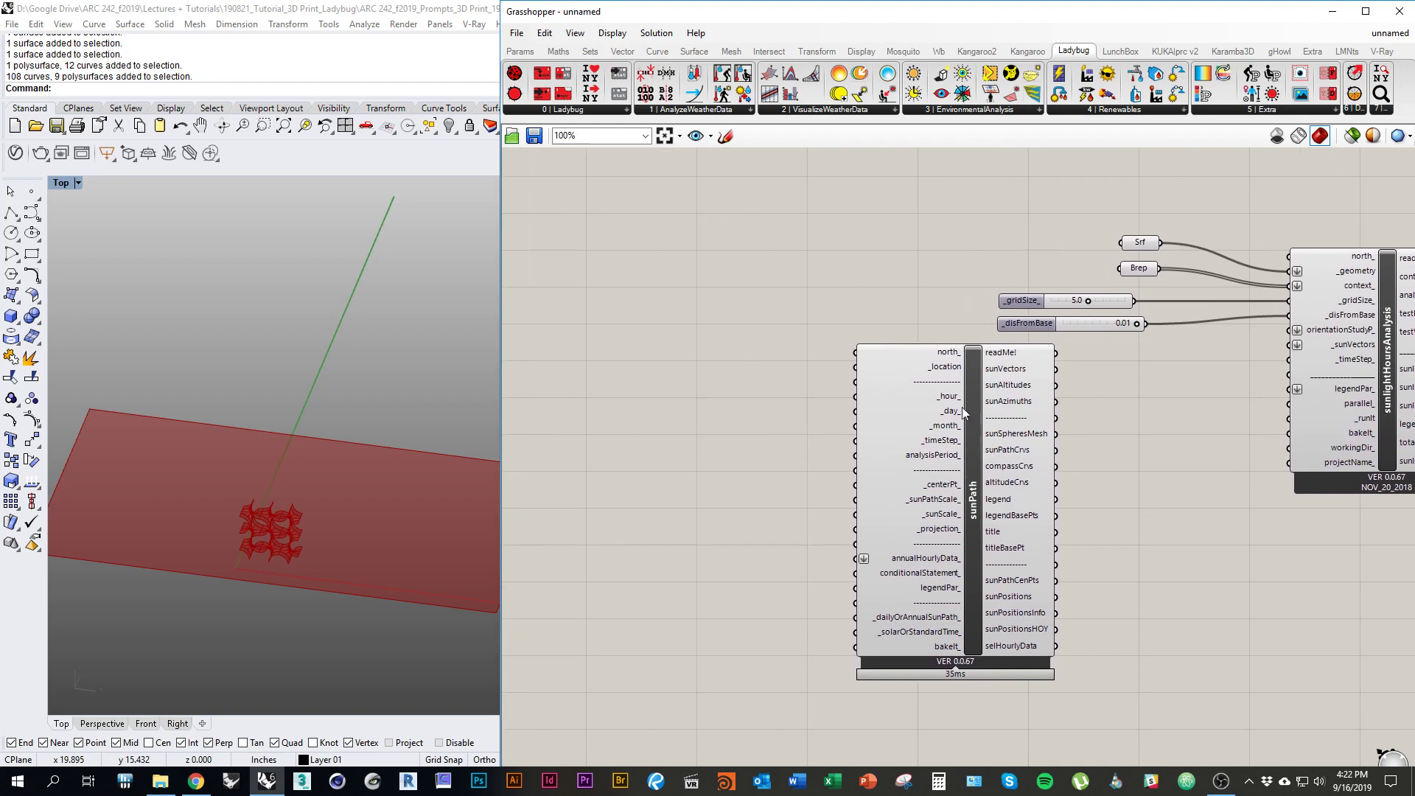
pyautogui.click(1006, 489)
pyautogui.moveTo(719, 419); pyautogui.dragTo(756, 426, button='right')
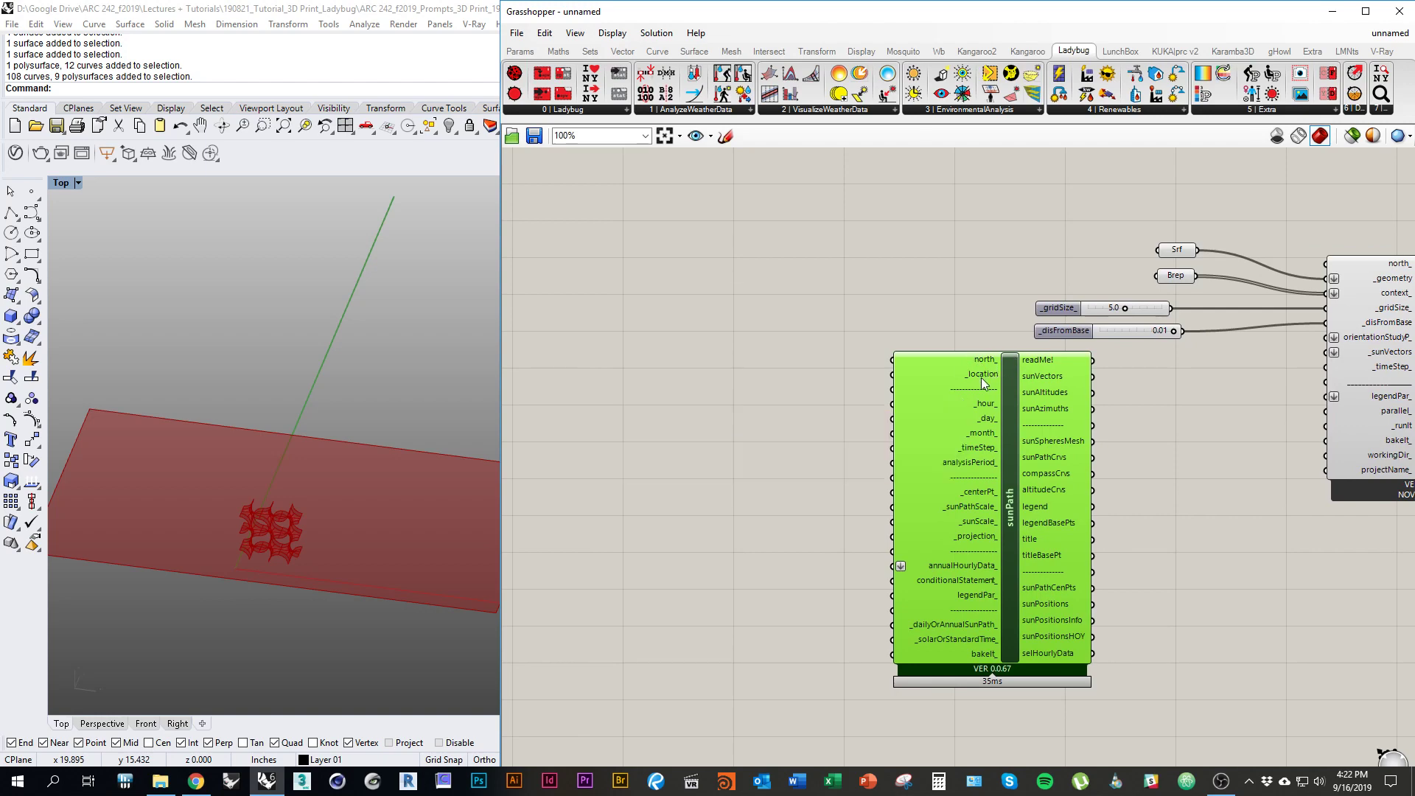
pyautogui.moveTo(981, 378); pyautogui.dragTo(1065, 433, button='right')
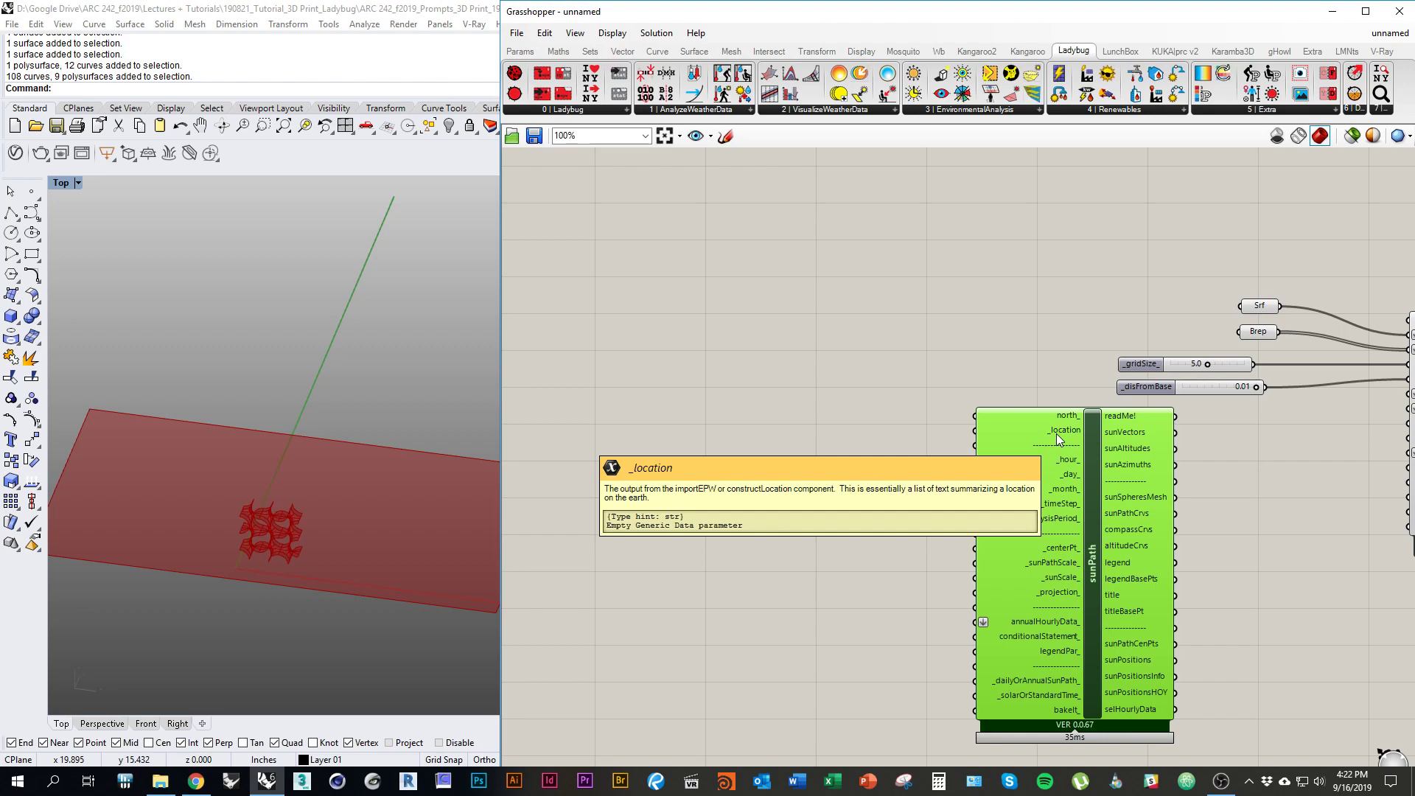
pyautogui.click(975, 366)
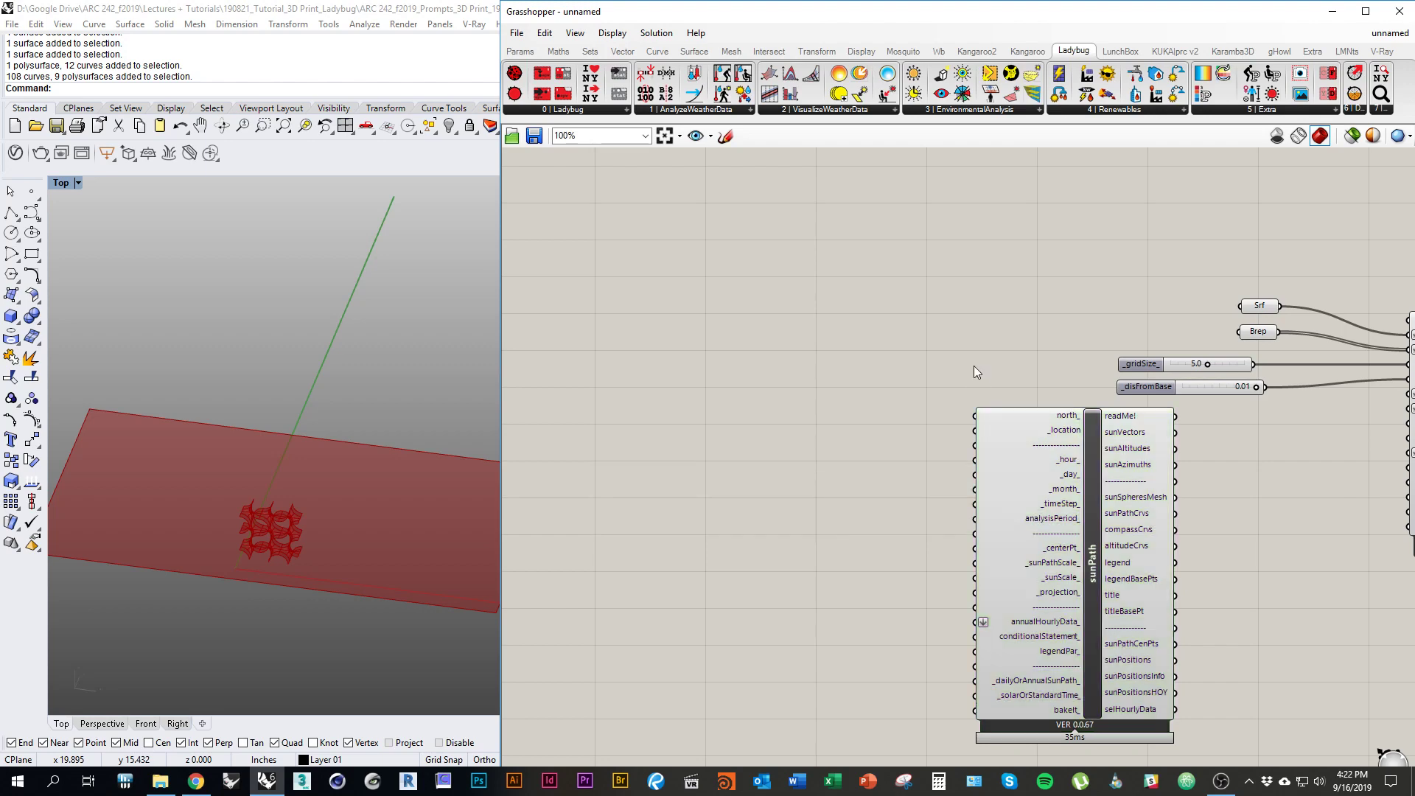
# Step: Add a Ladybug Open EPW Weather File component to the left of the sunPath component
pyautogui.click(605, 109)
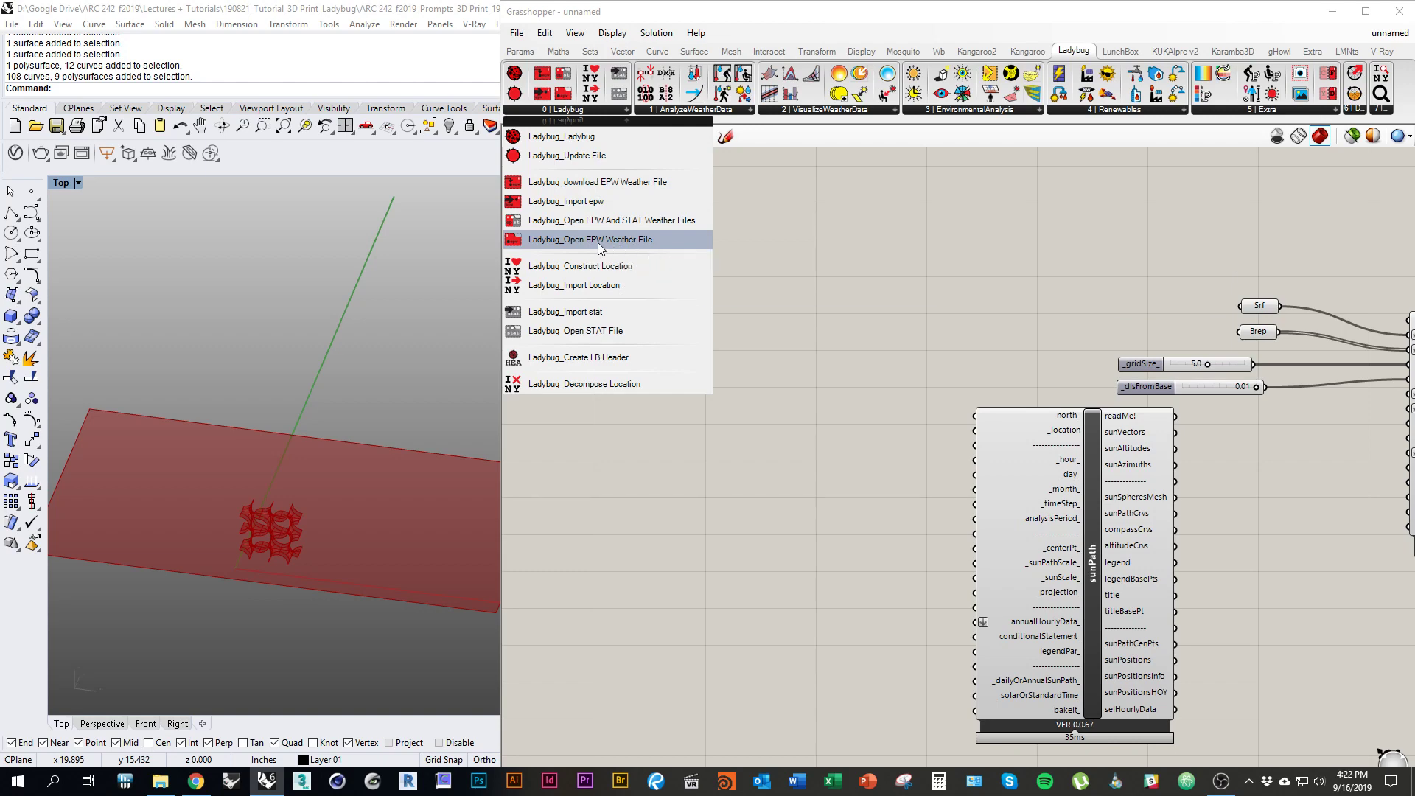
pyautogui.moveTo(598, 242); pyautogui.dragTo(778, 419)
pyautogui.click(882, 469)
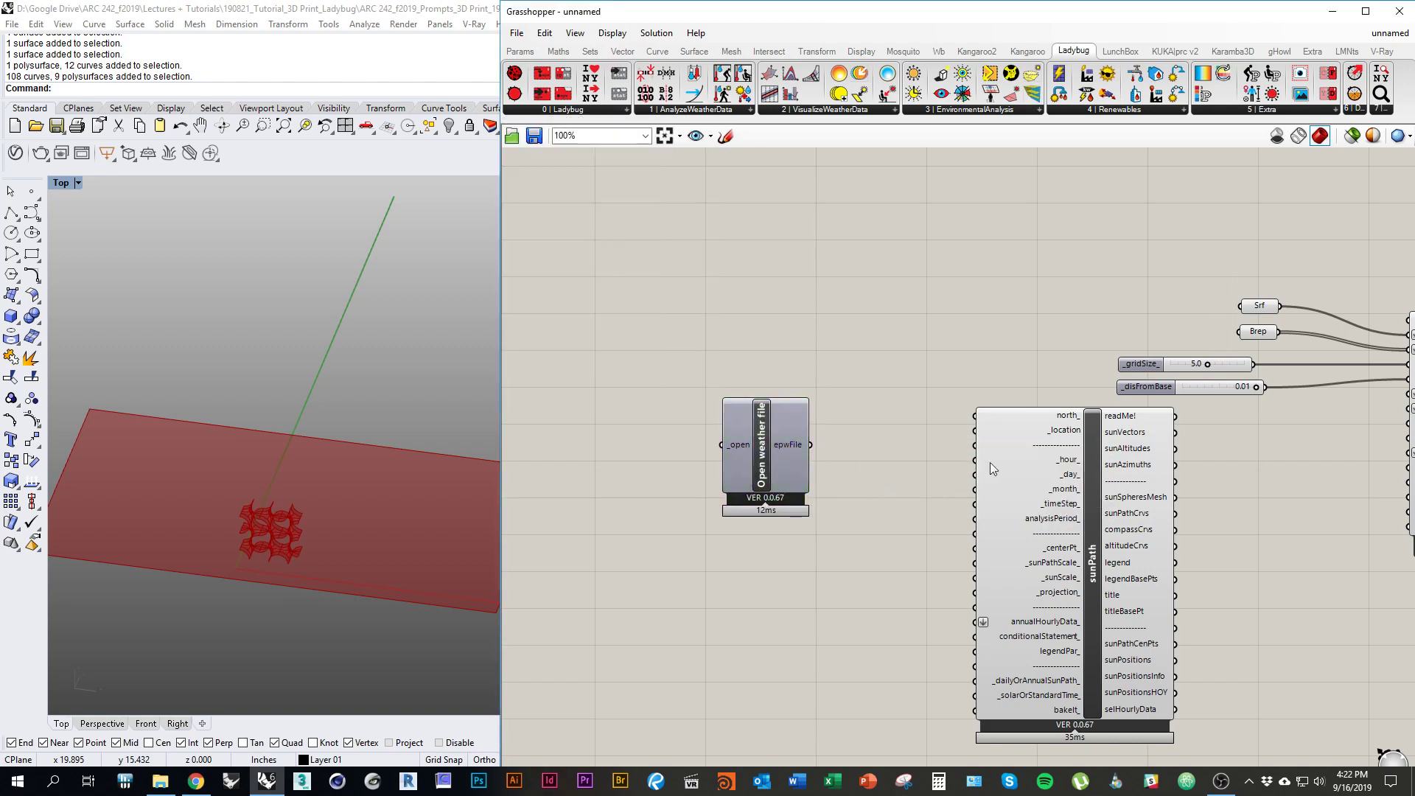
pyautogui.click(749, 472)
pyautogui.scroll(-4, 749, 472)
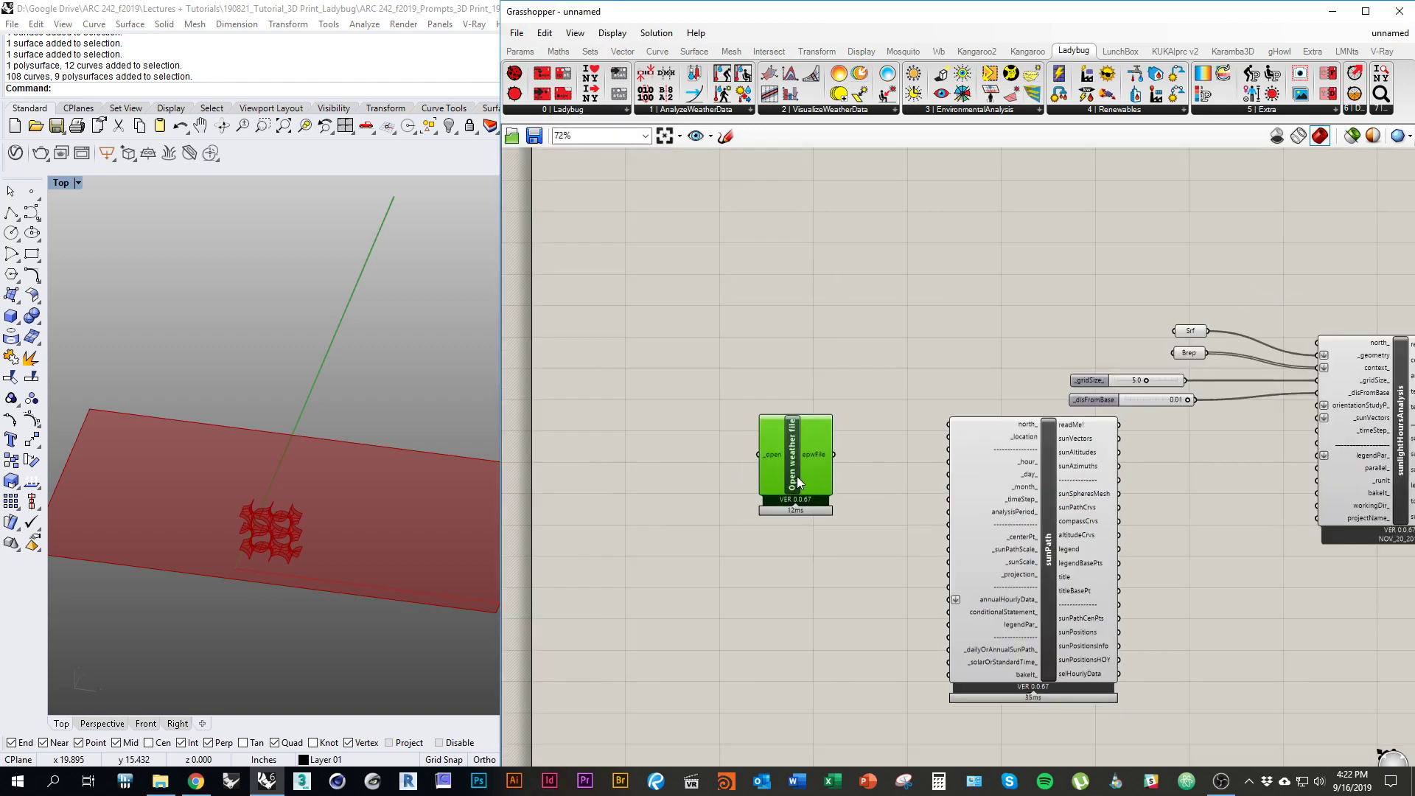
pyautogui.doubleClick(805, 436)
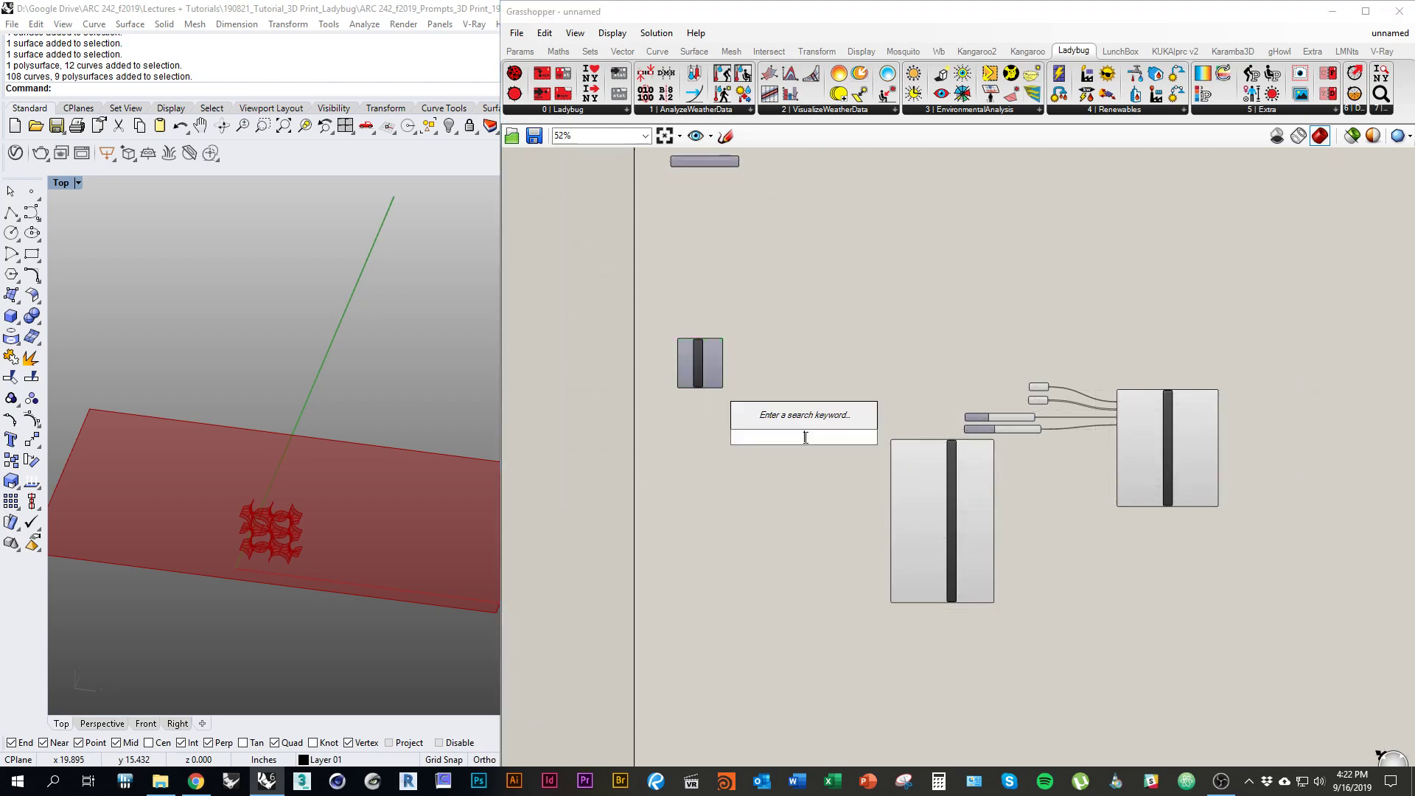
pyautogui.write('location')
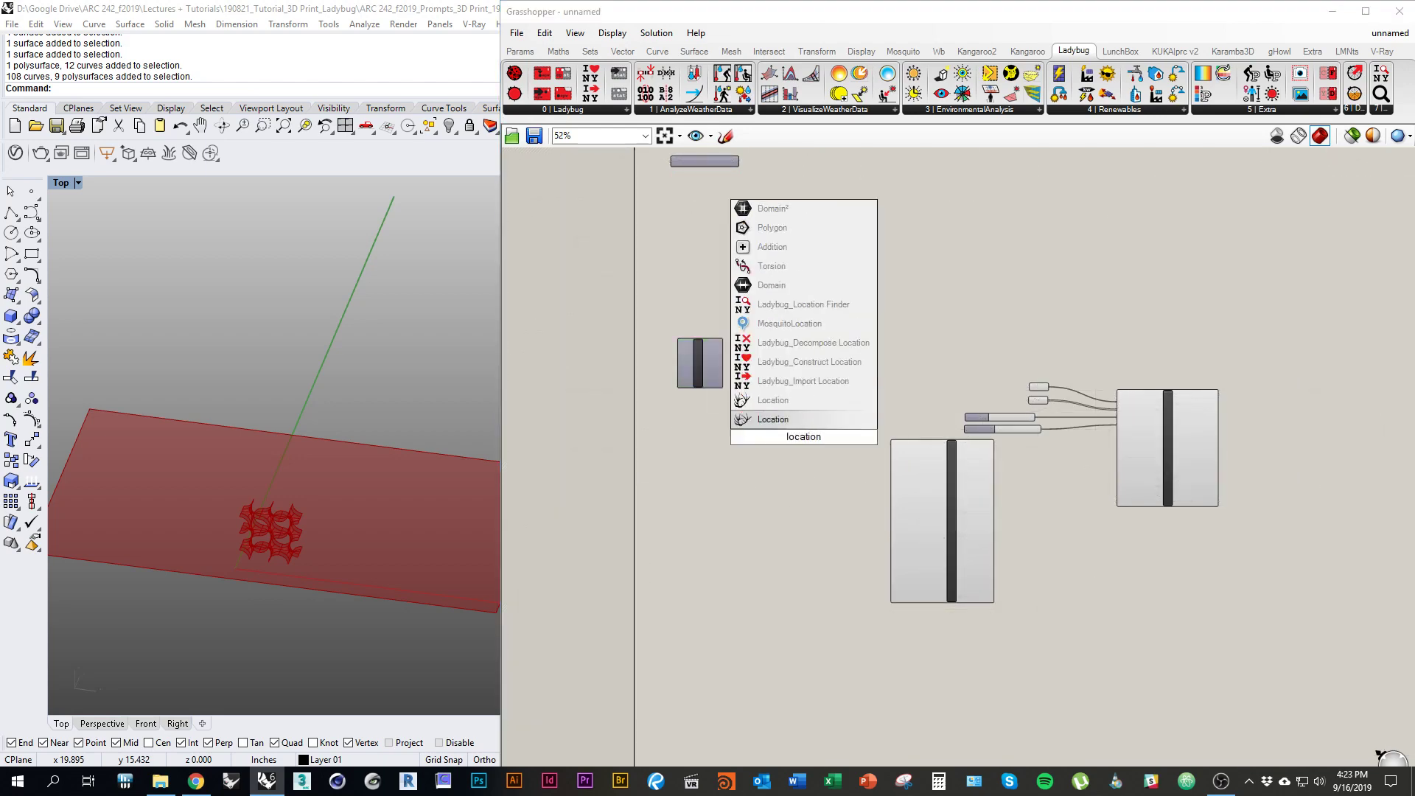
pyautogui.click(798, 387)
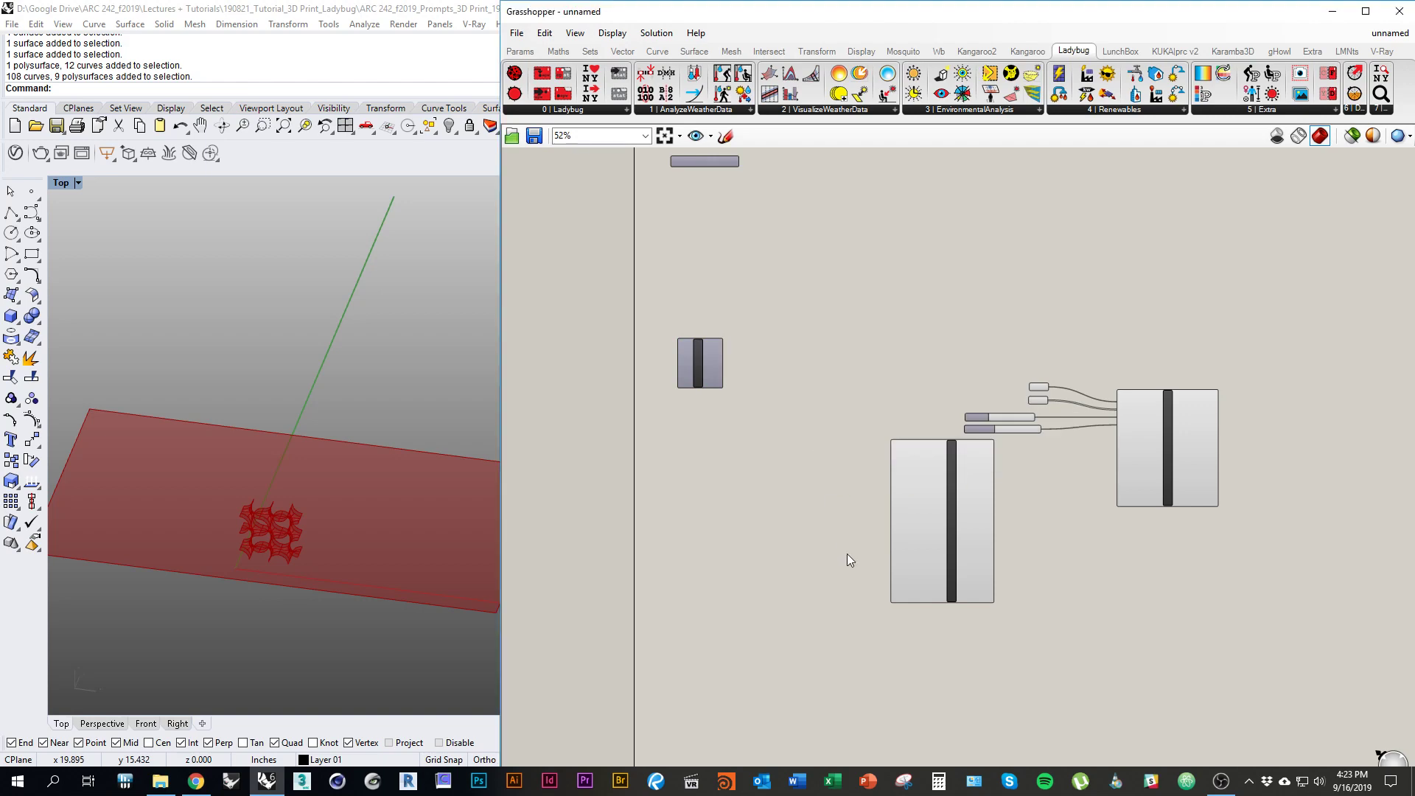
# Step: Move the Open weather file component slightly closer to the sunPath component
pyautogui.scroll(3, 774, 404)
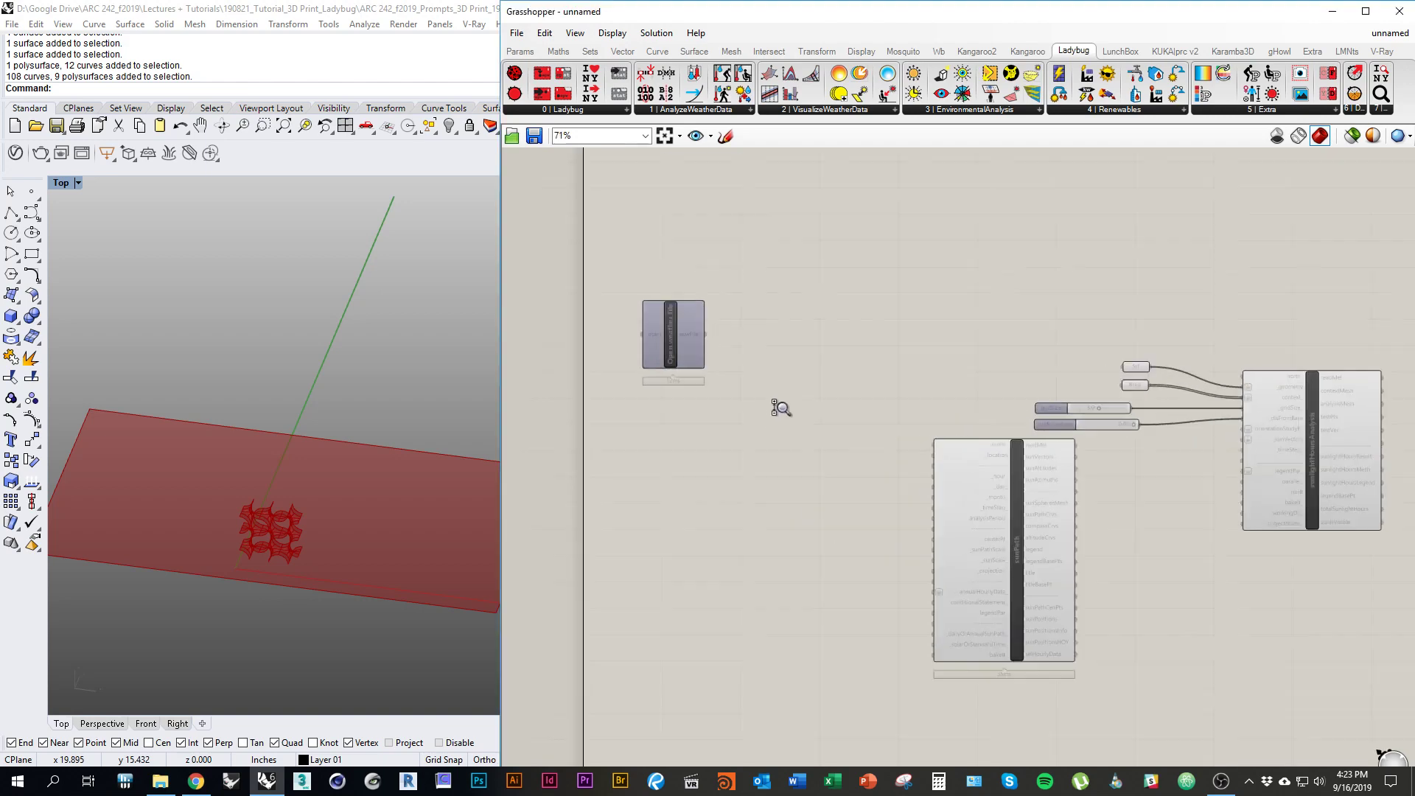
pyautogui.moveTo(608, 346); pyautogui.dragTo(672, 361)
# Step: Switch to Chrome, open energyplus.net in a new tab and highlight the footer's mention of the U.S. Department of Energy (DOE)
pyautogui.hotkey('alt', 'Tab')
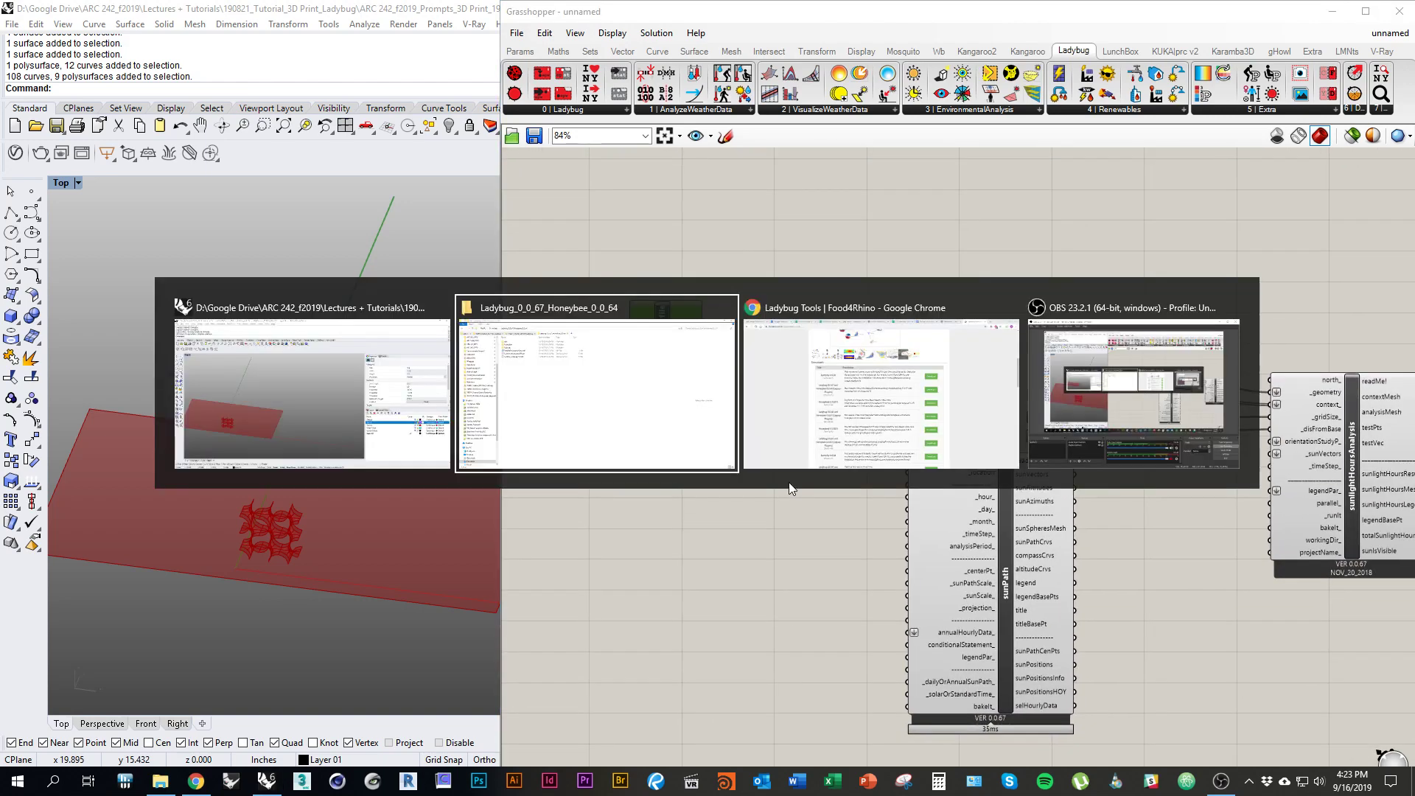
pyautogui.click(803, 404)
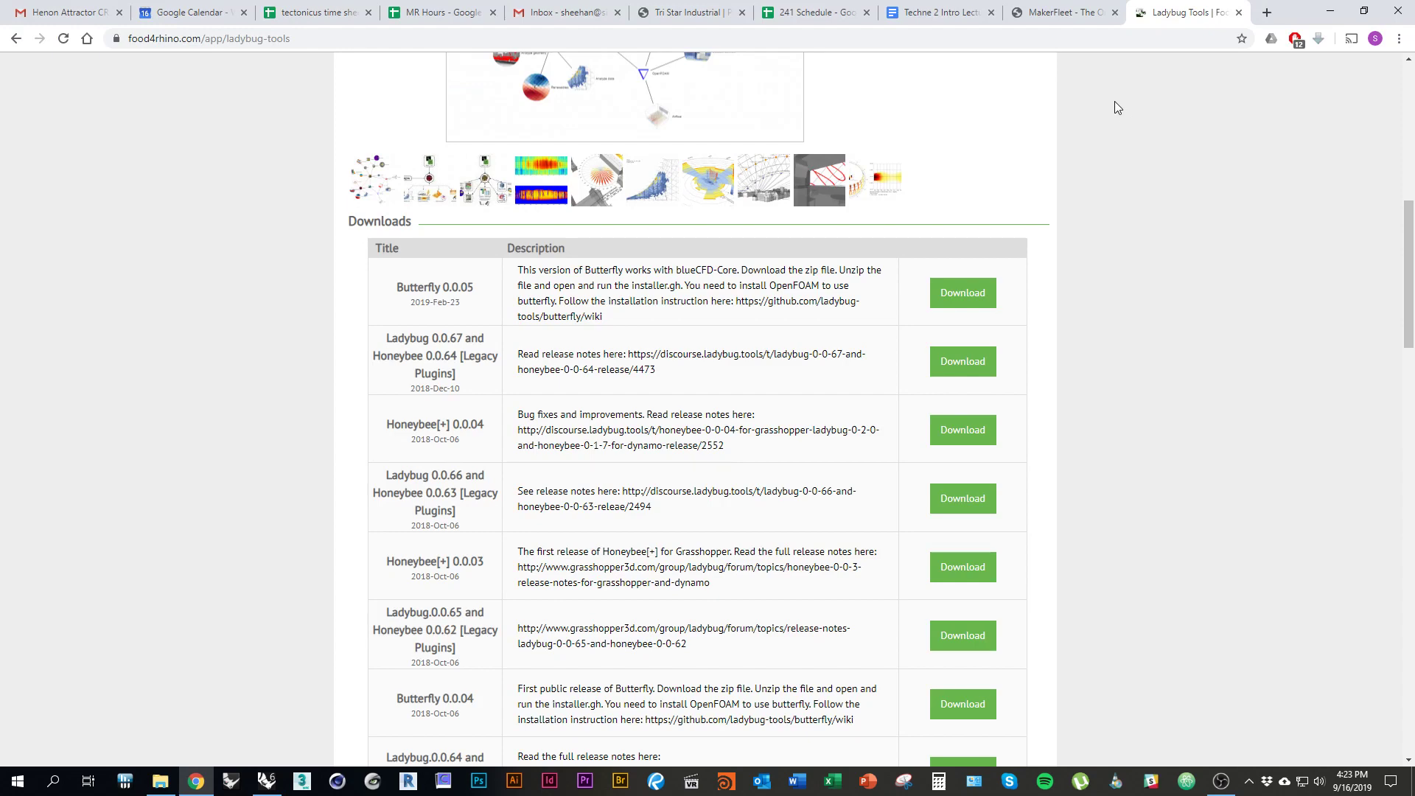
pyautogui.hotkey('ctrl', 't')
pyautogui.write('energy')
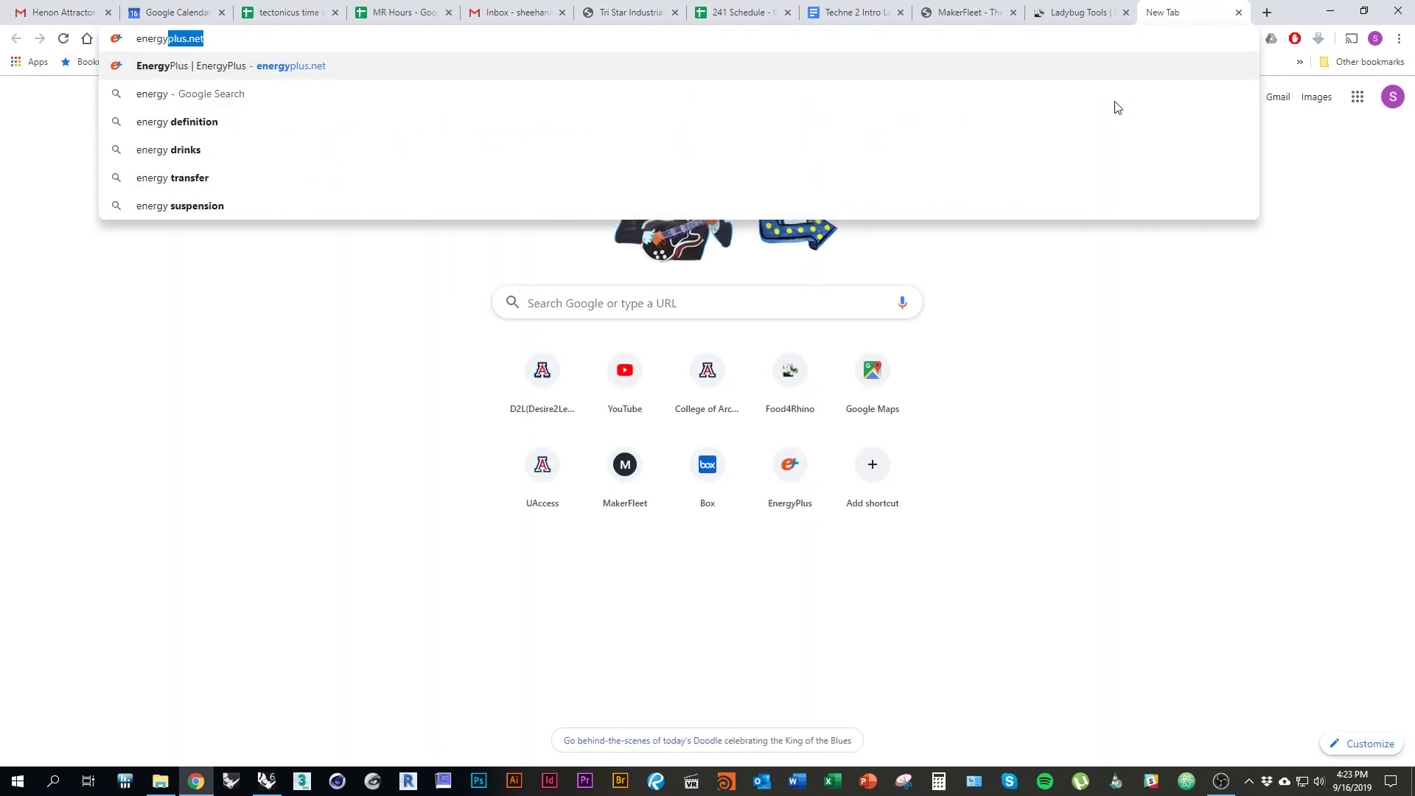
pyautogui.write('plus.net')
pyautogui.press('Return')
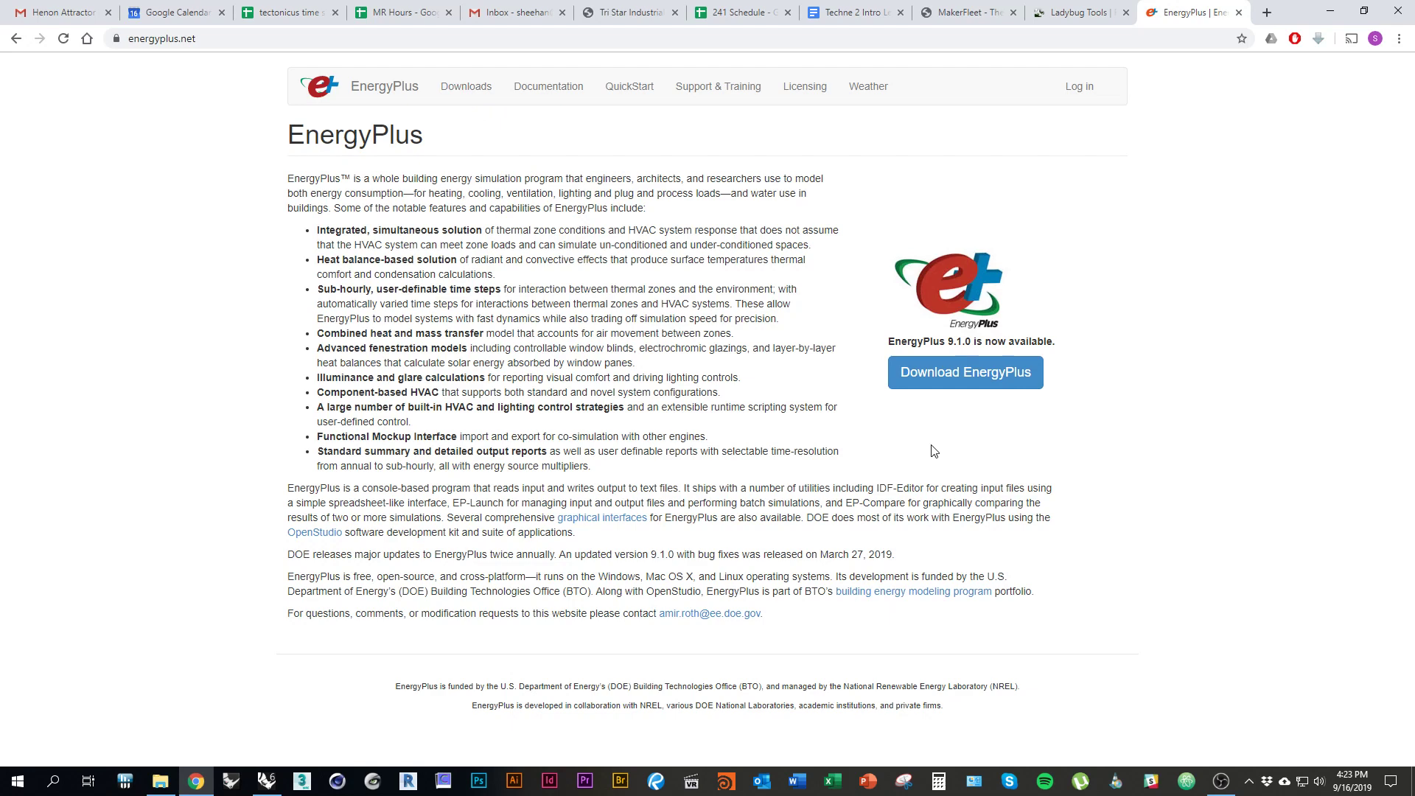
pyautogui.moveTo(507, 687); pyautogui.dragTo(630, 688)
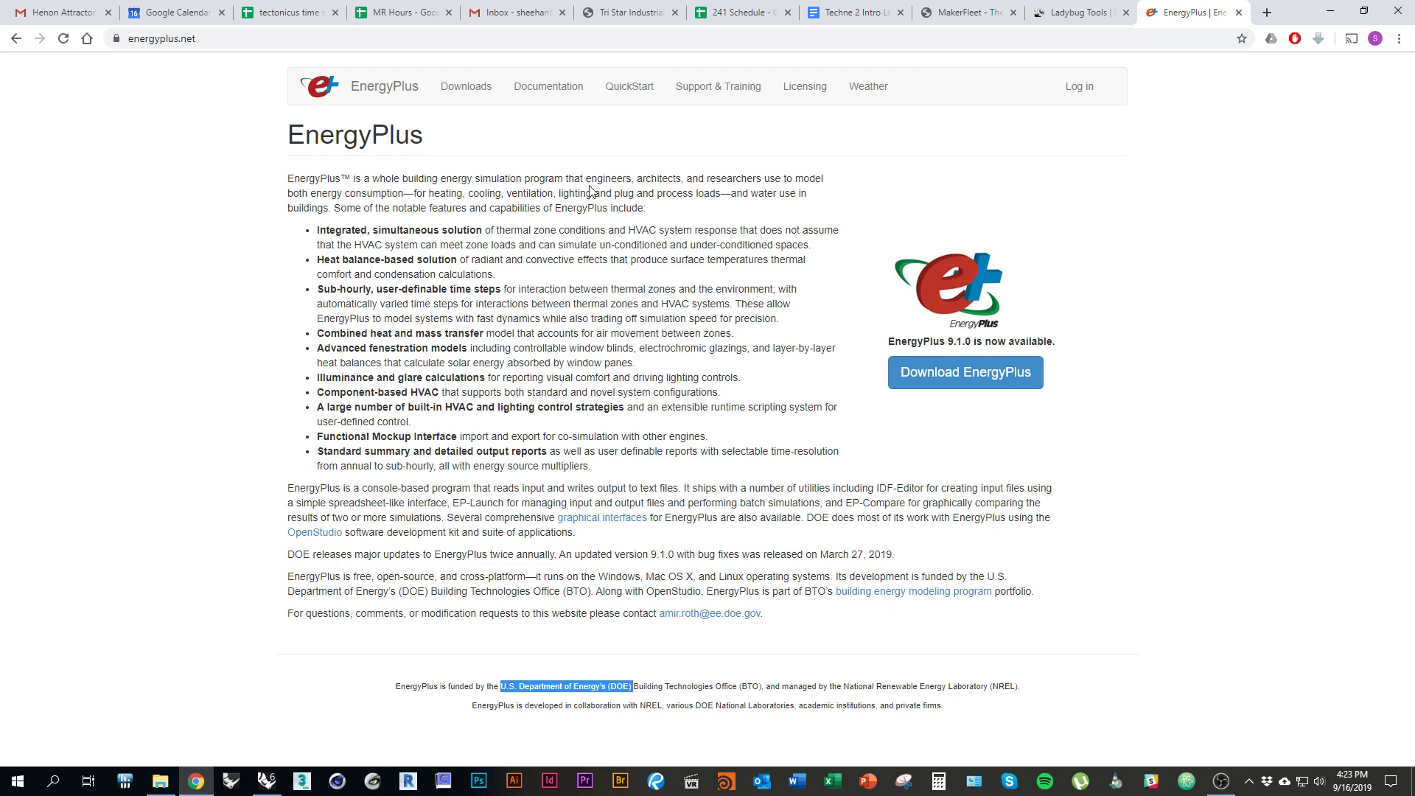
# Step: Browse the EnergyPlus weather data to the Arizona locations, under USA in North and Central America (WMO Region 4)
pyautogui.click(875, 89)
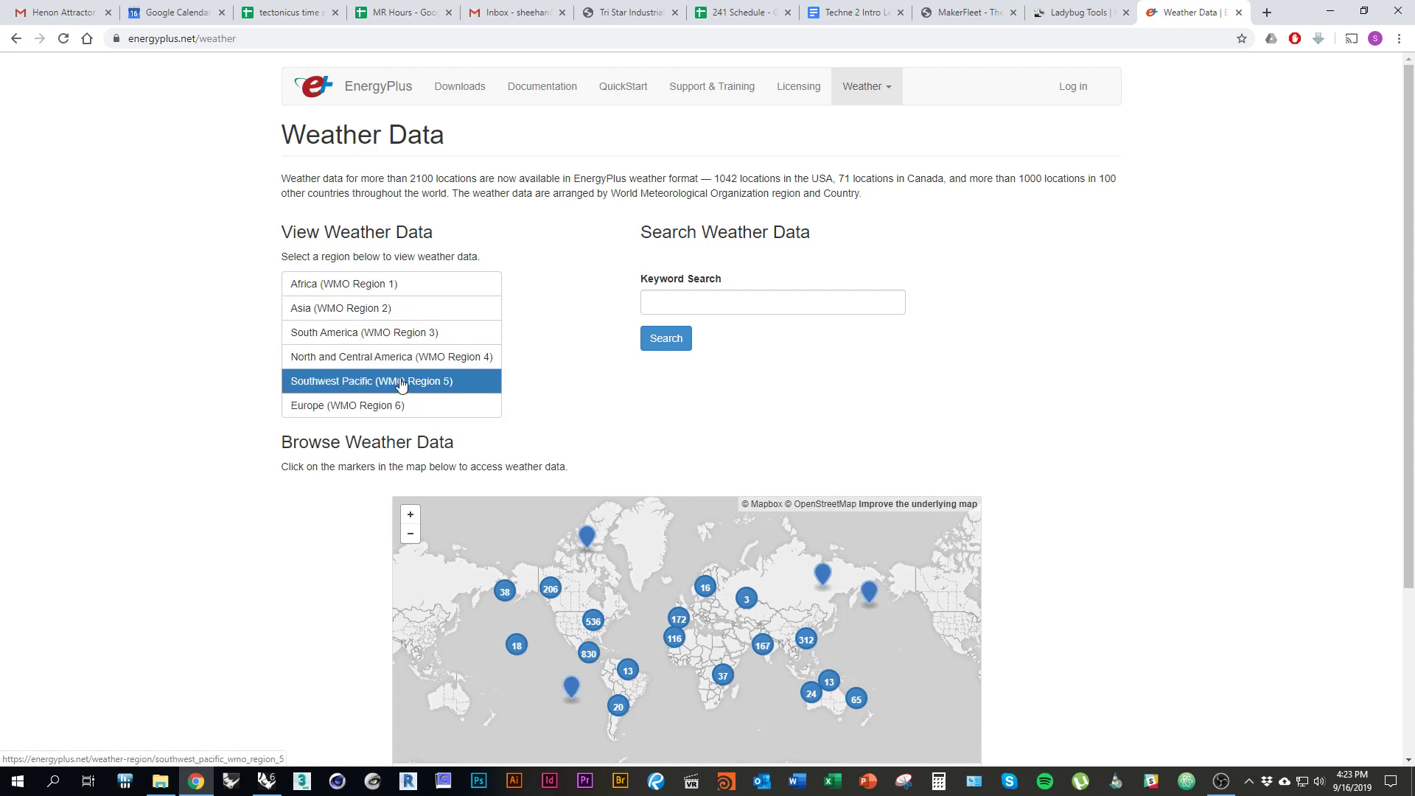
pyautogui.click(359, 364)
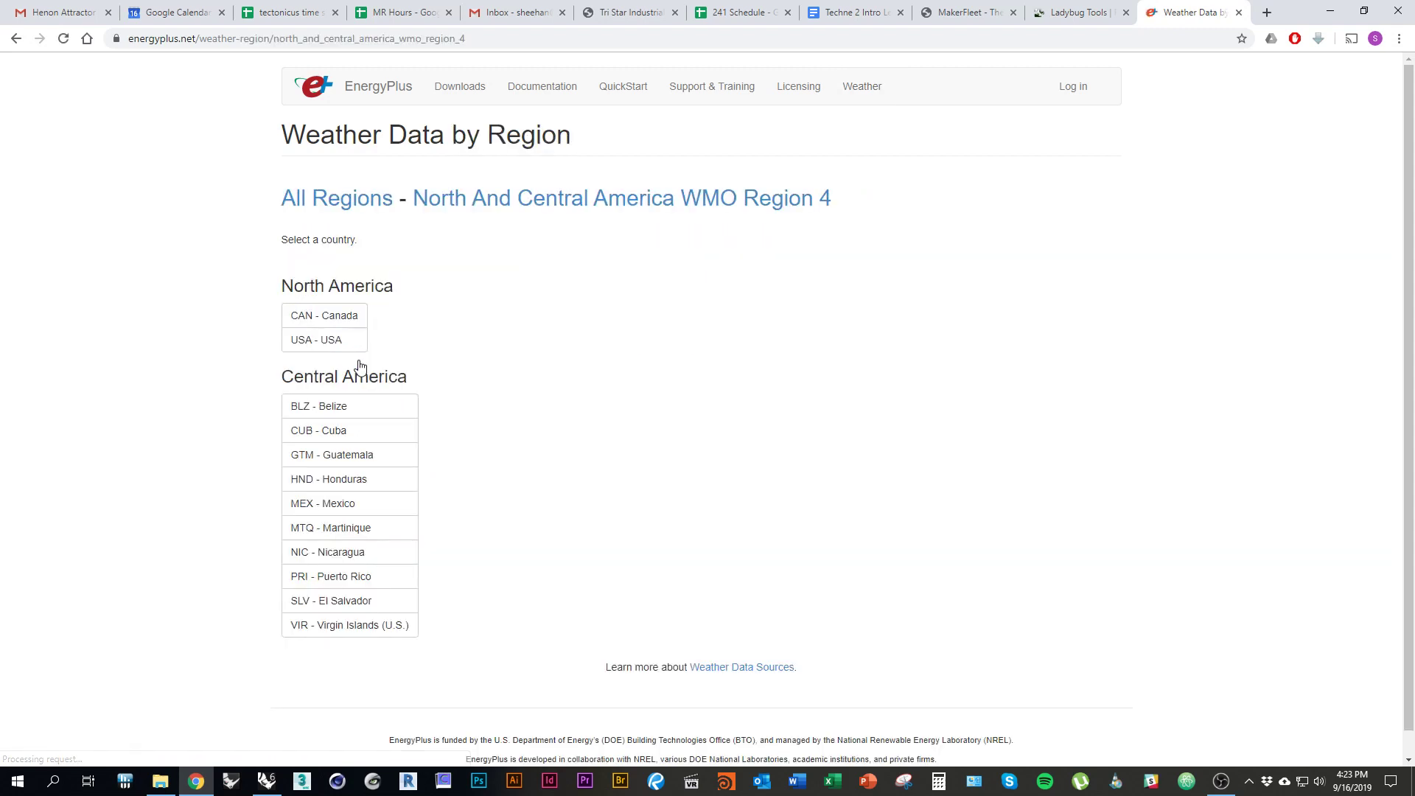
pyautogui.click(337, 351)
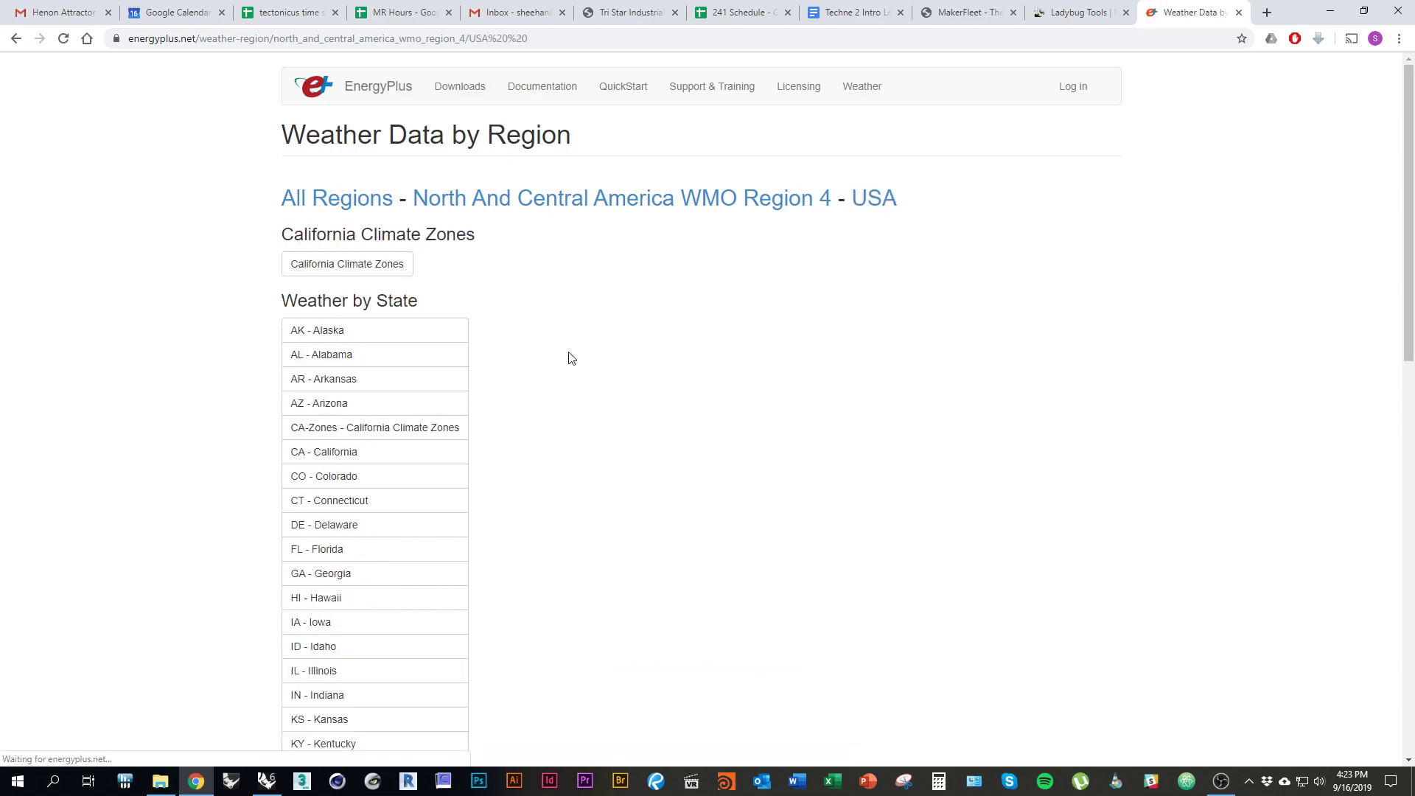
pyautogui.click(322, 405)
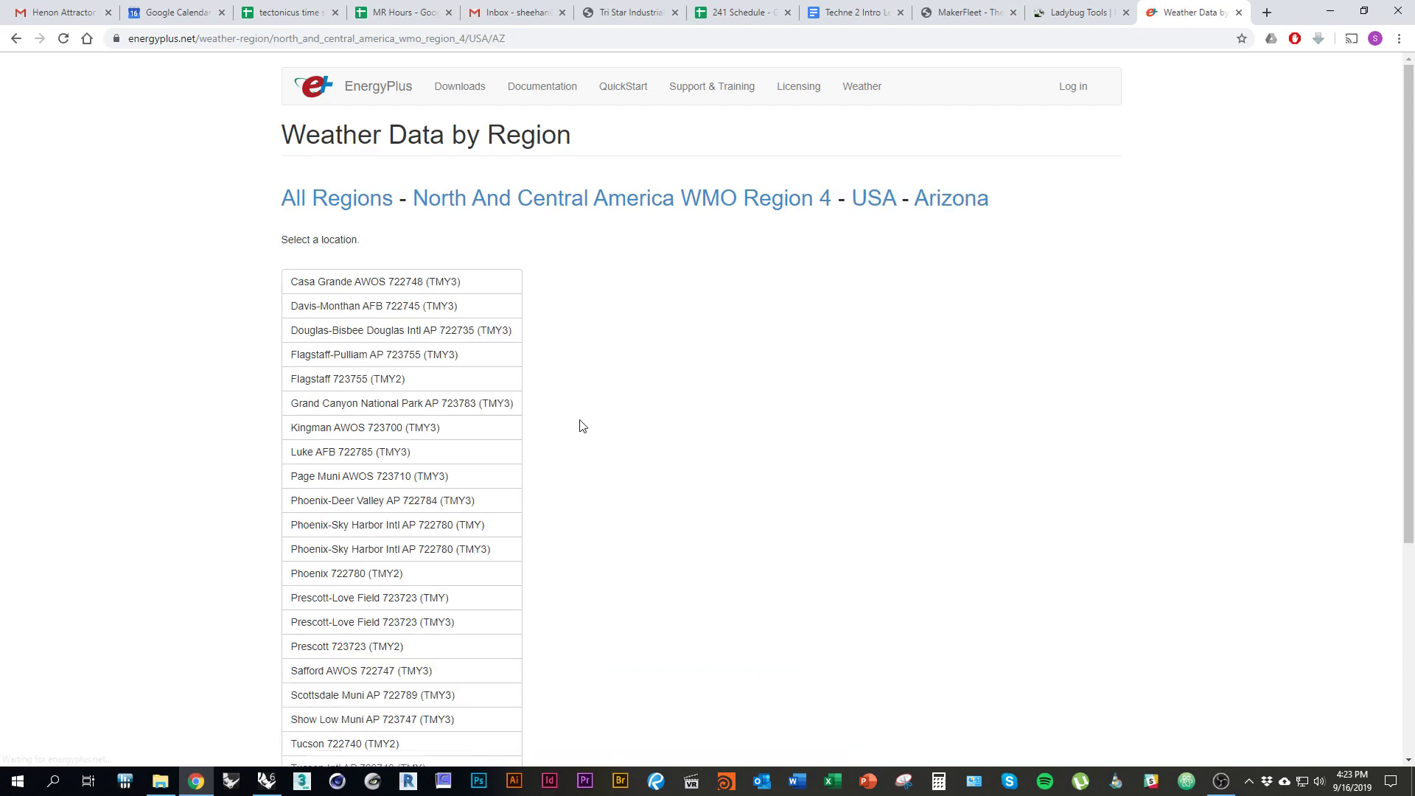
pyautogui.scroll(-5, 578, 424)
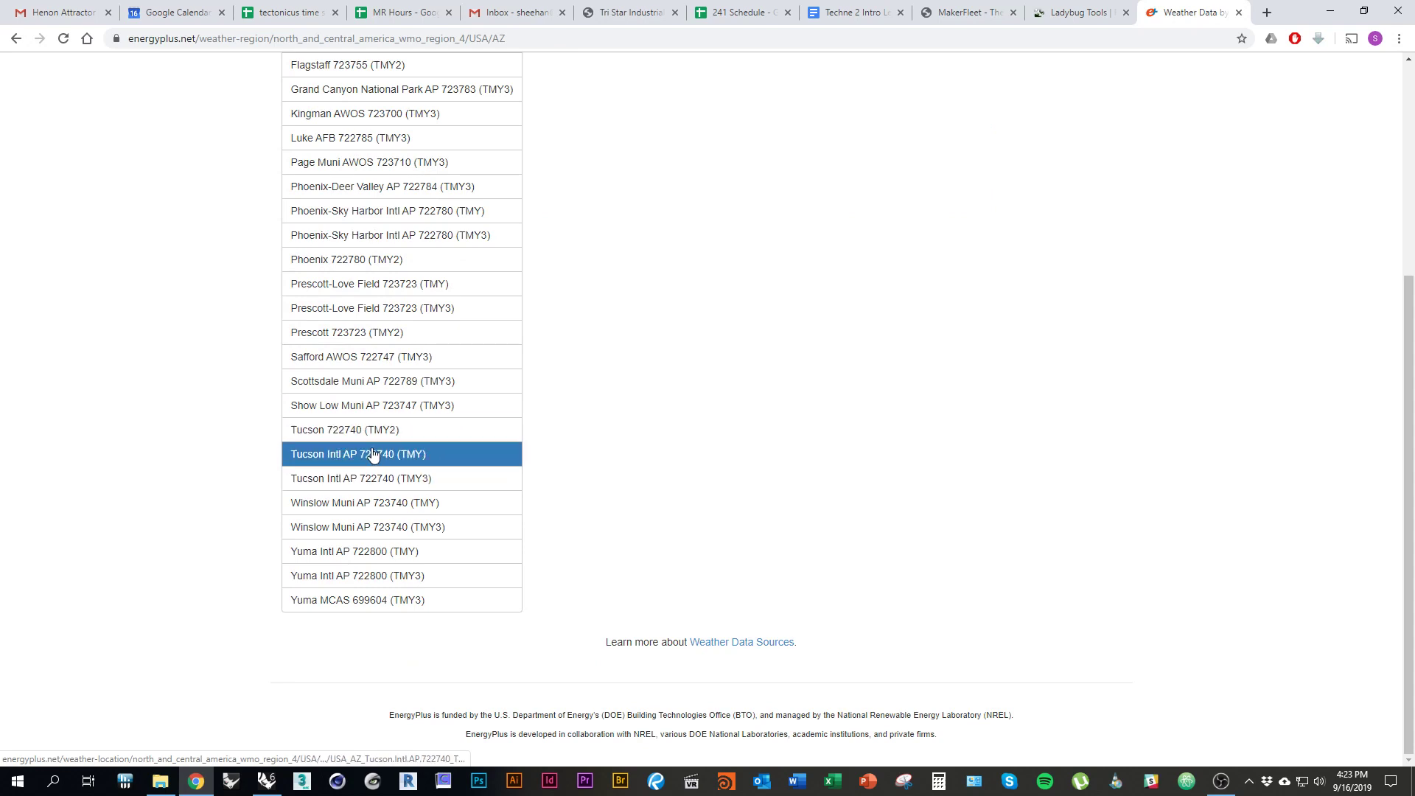
# Step: Open the Tucson Intl AP 722740 (TMY) location and download its epw file
pyautogui.click(371, 455)
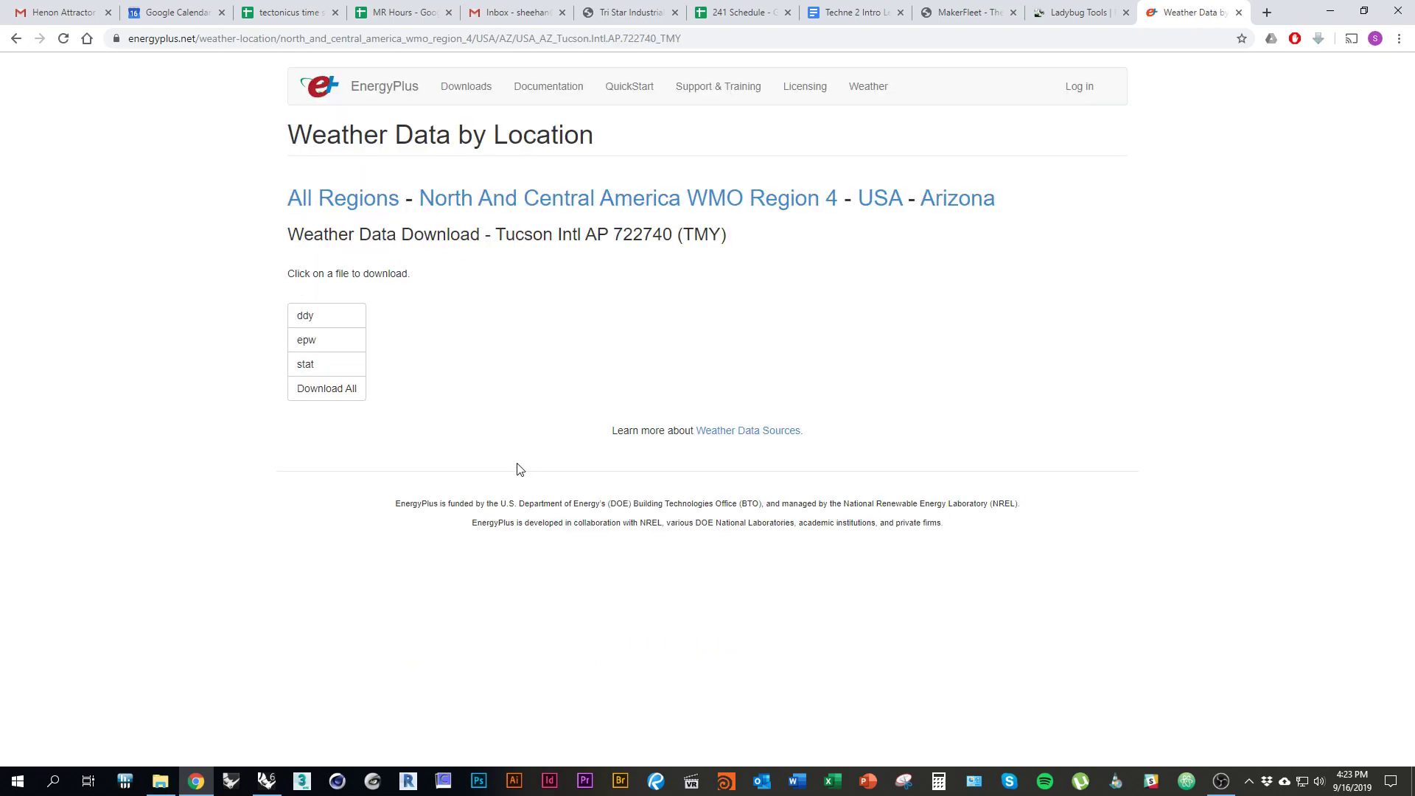
pyautogui.click(306, 341)
pyautogui.click(303, 347)
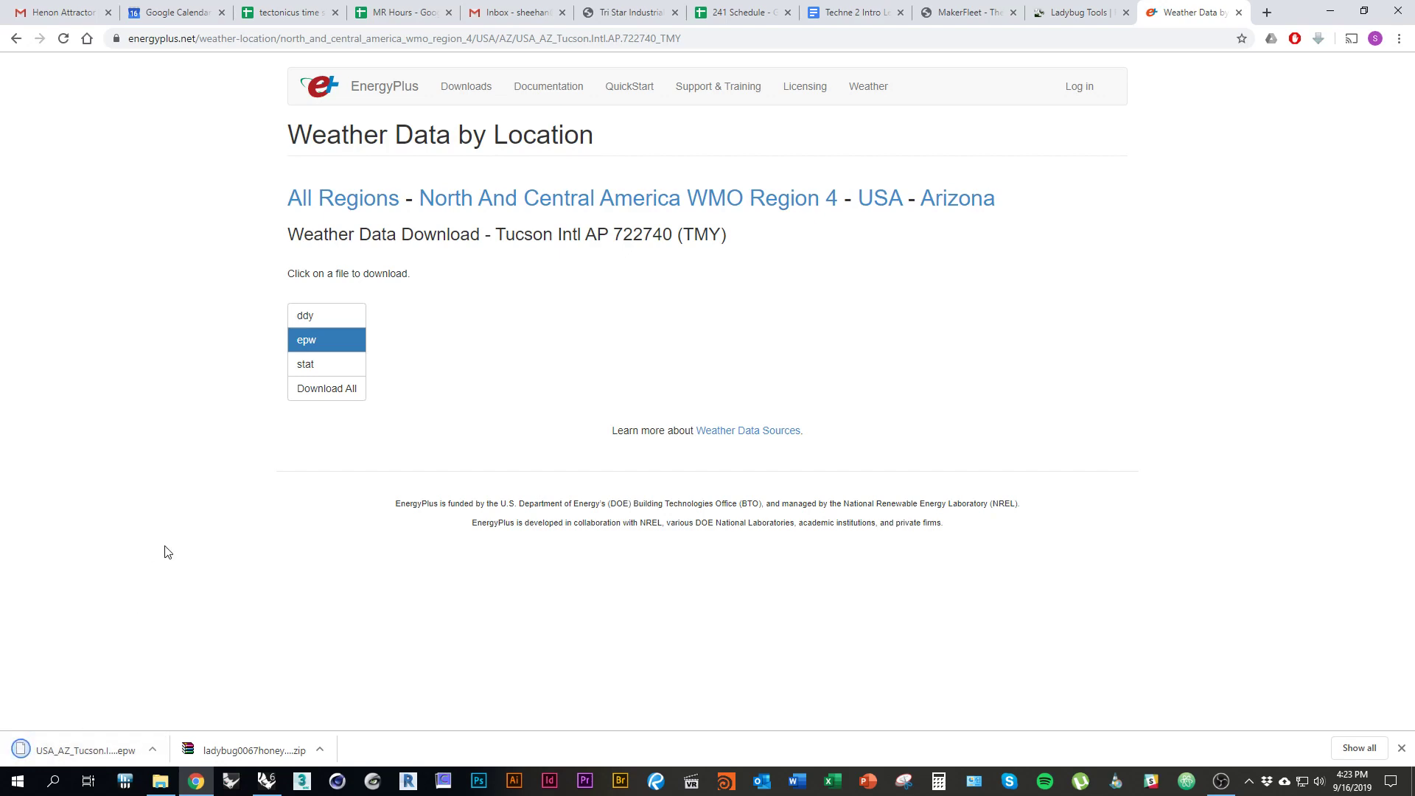
# Step: Switch back to Grasshopper and add a File Path parameter to the left of the Open weather file component
pyautogui.hotkey('alt', 'Tab')
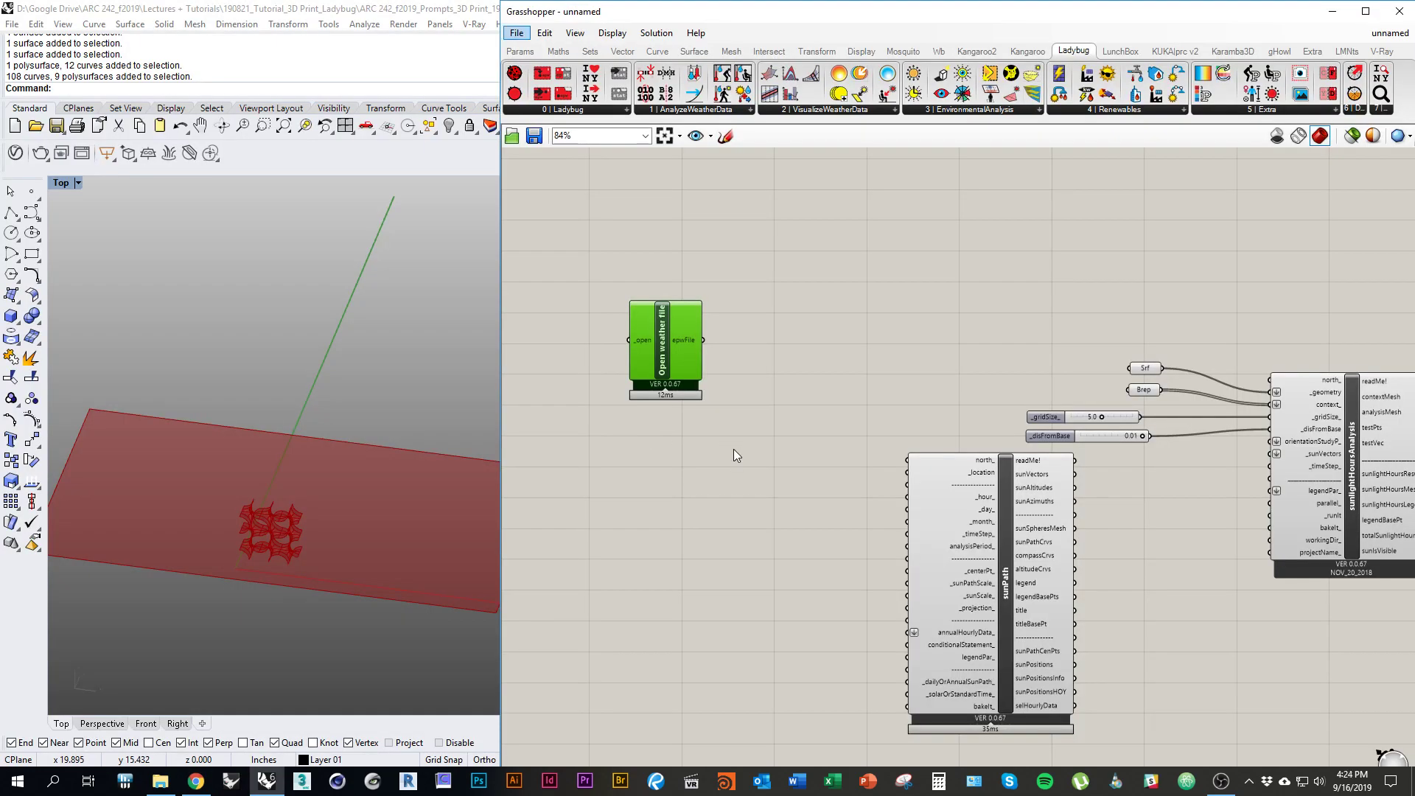
pyautogui.moveTo(732, 449)
pyautogui.mouseDown(button='right')
pyautogui.moveTo(900, 452)
pyautogui.moveTo(877, 493)
pyautogui.moveTo(878, 480)
pyautogui.mouseUp(button='right')
pyautogui.scroll(2, 877, 486)
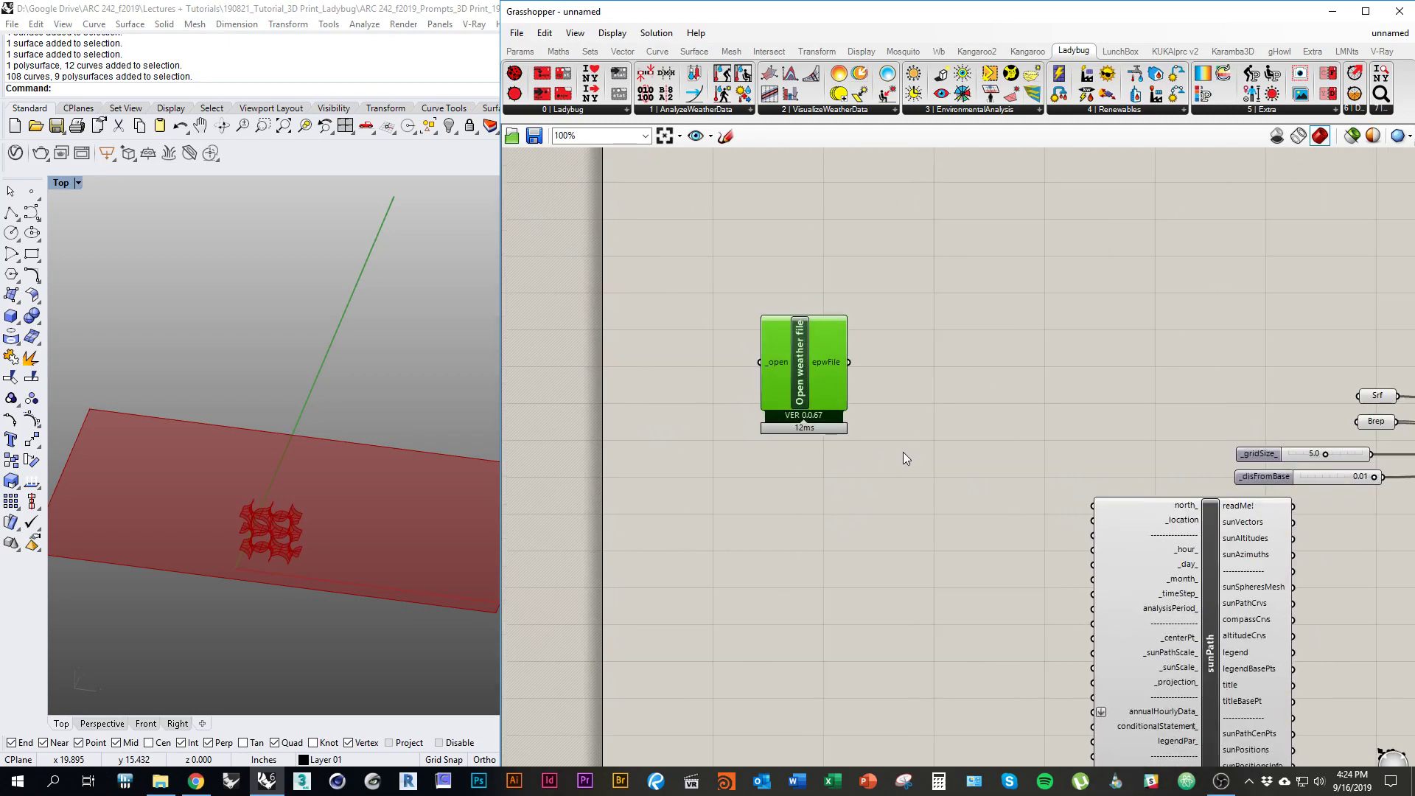
pyautogui.click(787, 545)
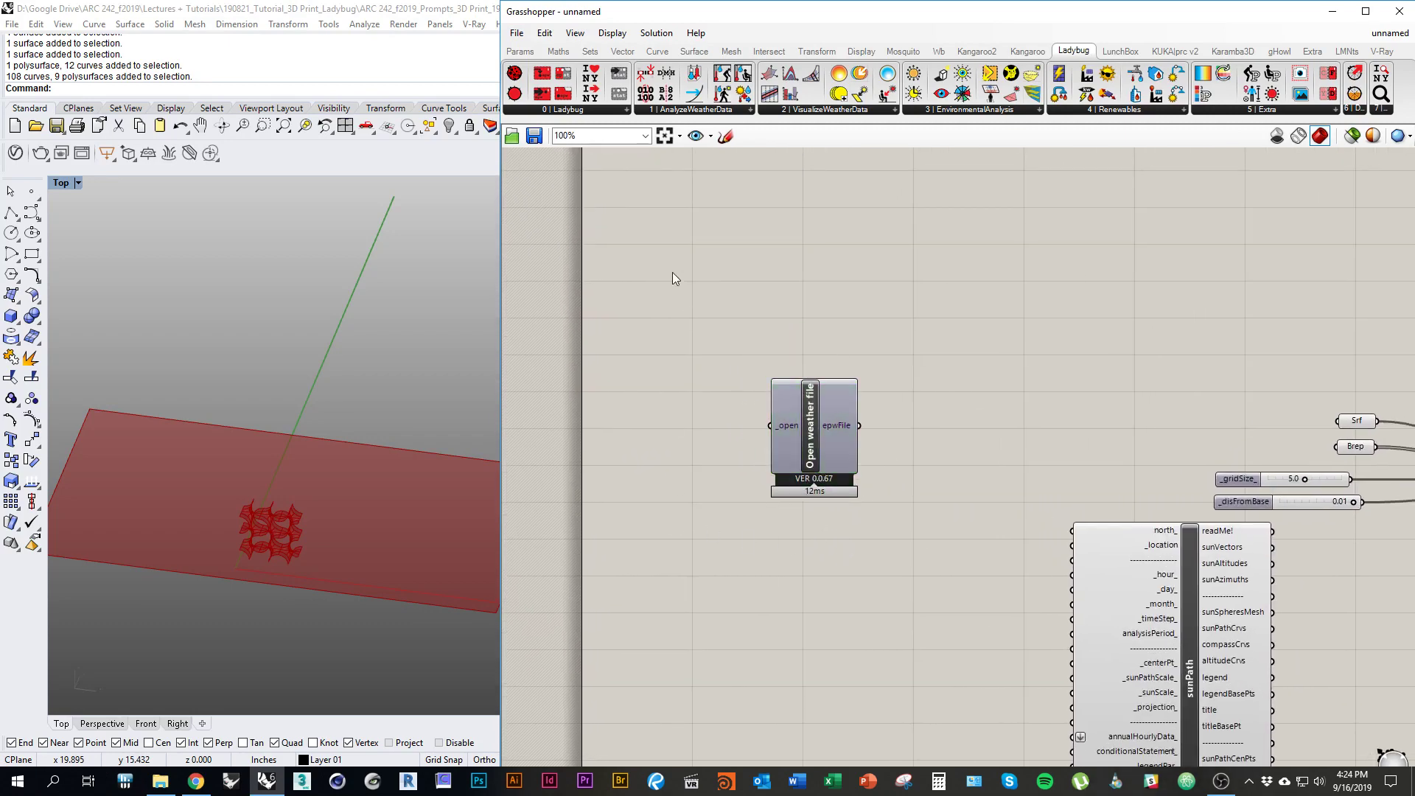
pyautogui.click(522, 53)
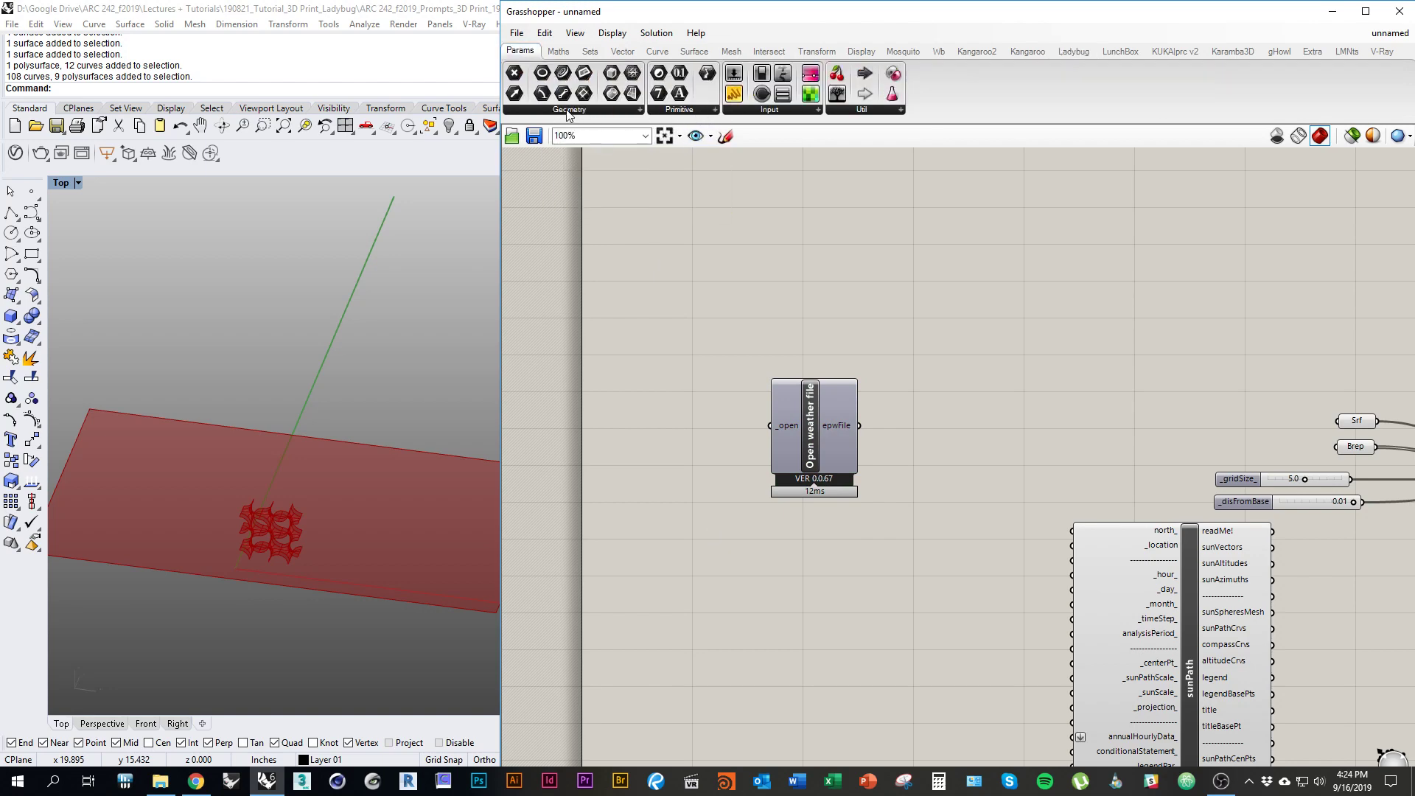
pyautogui.click(698, 111)
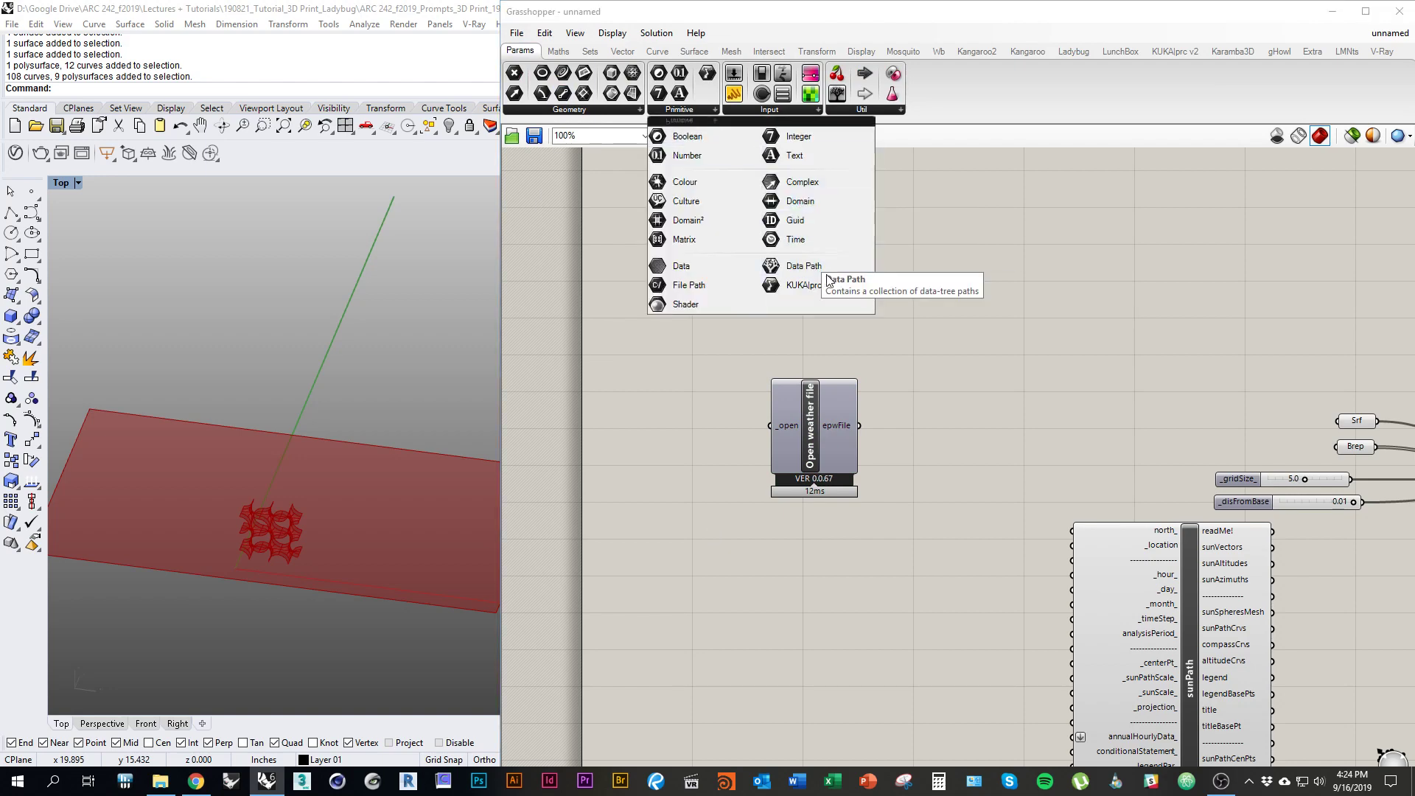
pyautogui.click(715, 291)
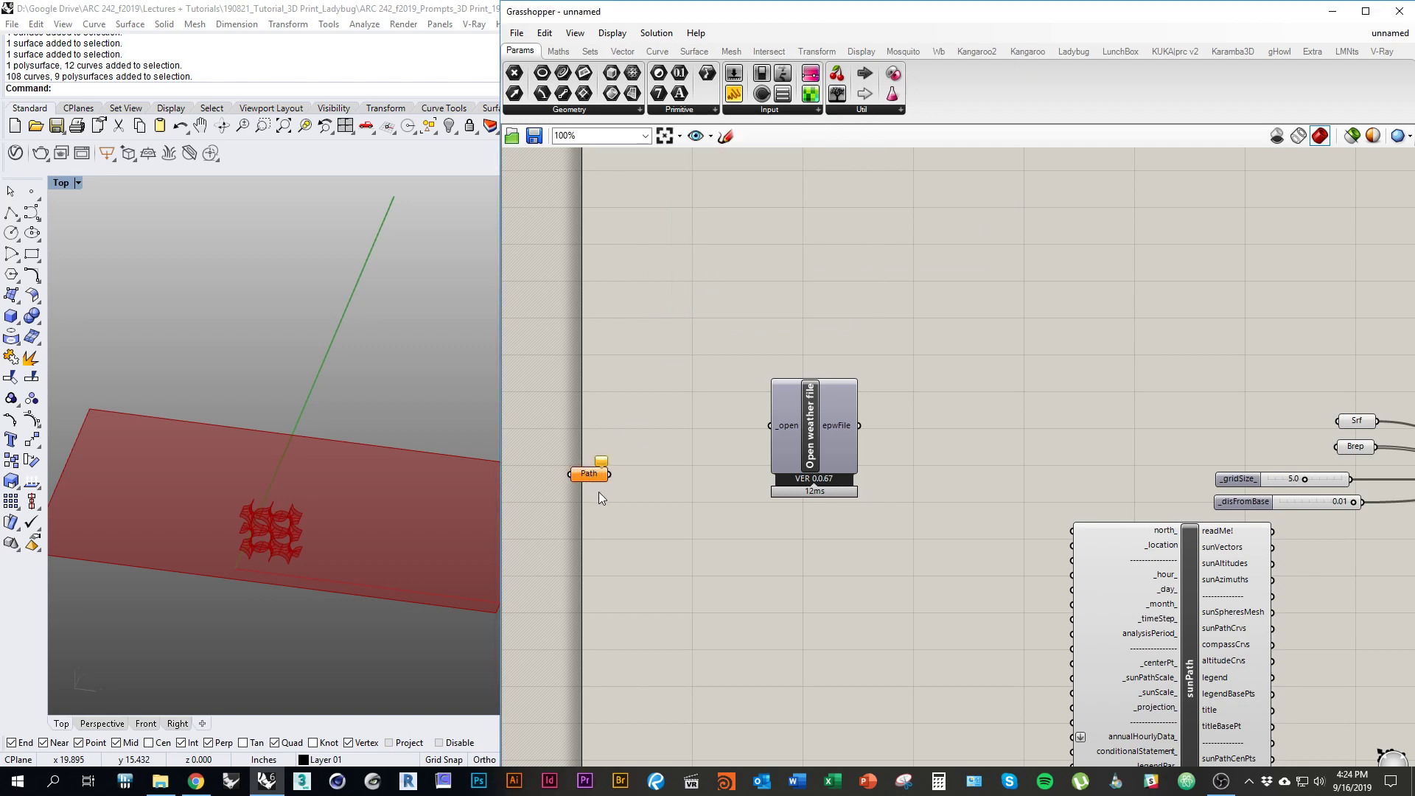
pyautogui.moveTo(612, 459); pyautogui.dragTo(637, 432)
# Step: Align the Path parameter horizontally with the _open input of the Open weather file component
pyautogui.moveTo(1030, 460); pyautogui.dragTo(925, 446, button='right')
pyautogui.moveTo(1167, 368); pyautogui.dragTo(1311, 451)
pyautogui.moveTo(806, 462); pyautogui.dragTo(1019, 456, button='right')
pyautogui.scroll(2, 757, 435)
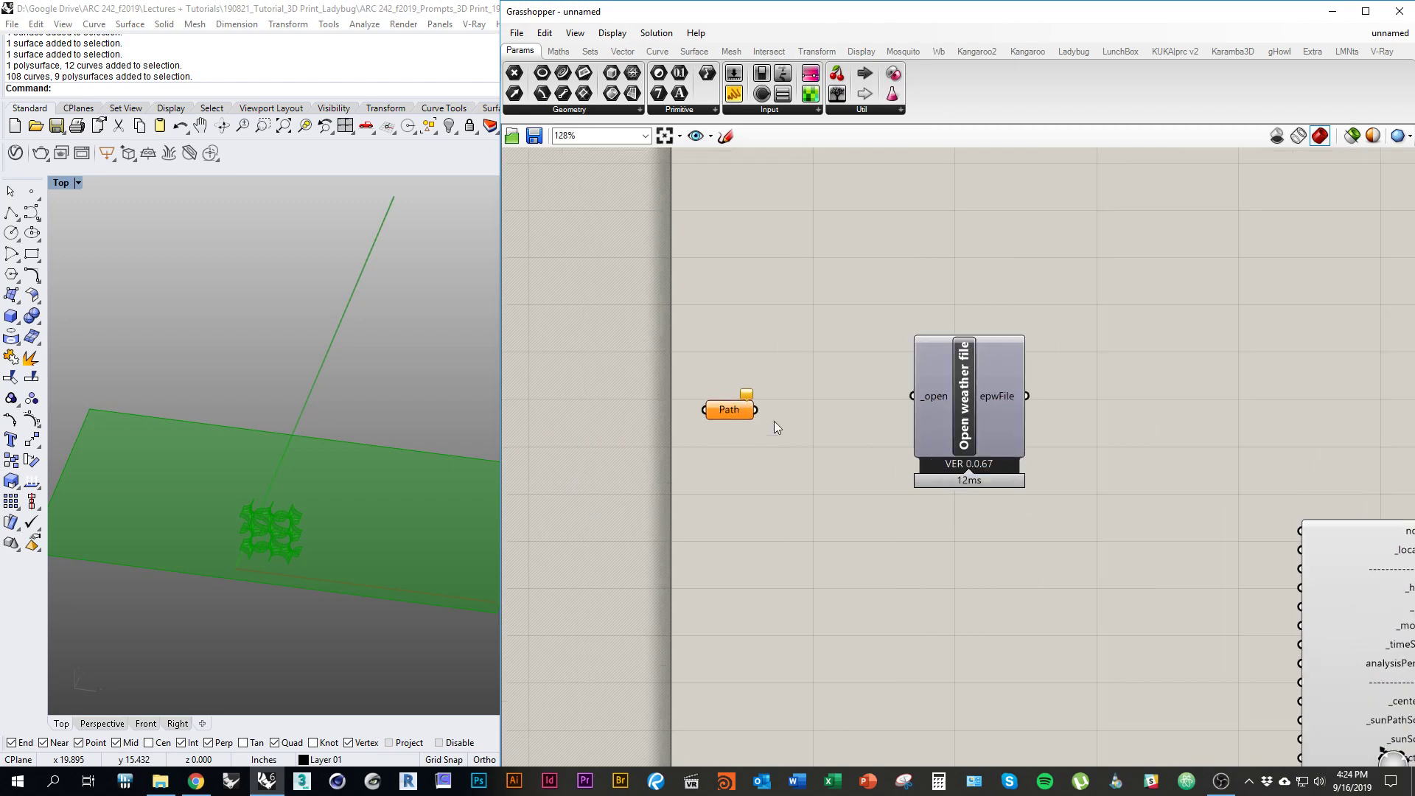
pyautogui.click(773, 422)
pyautogui.moveTo(732, 411); pyautogui.dragTo(783, 377)
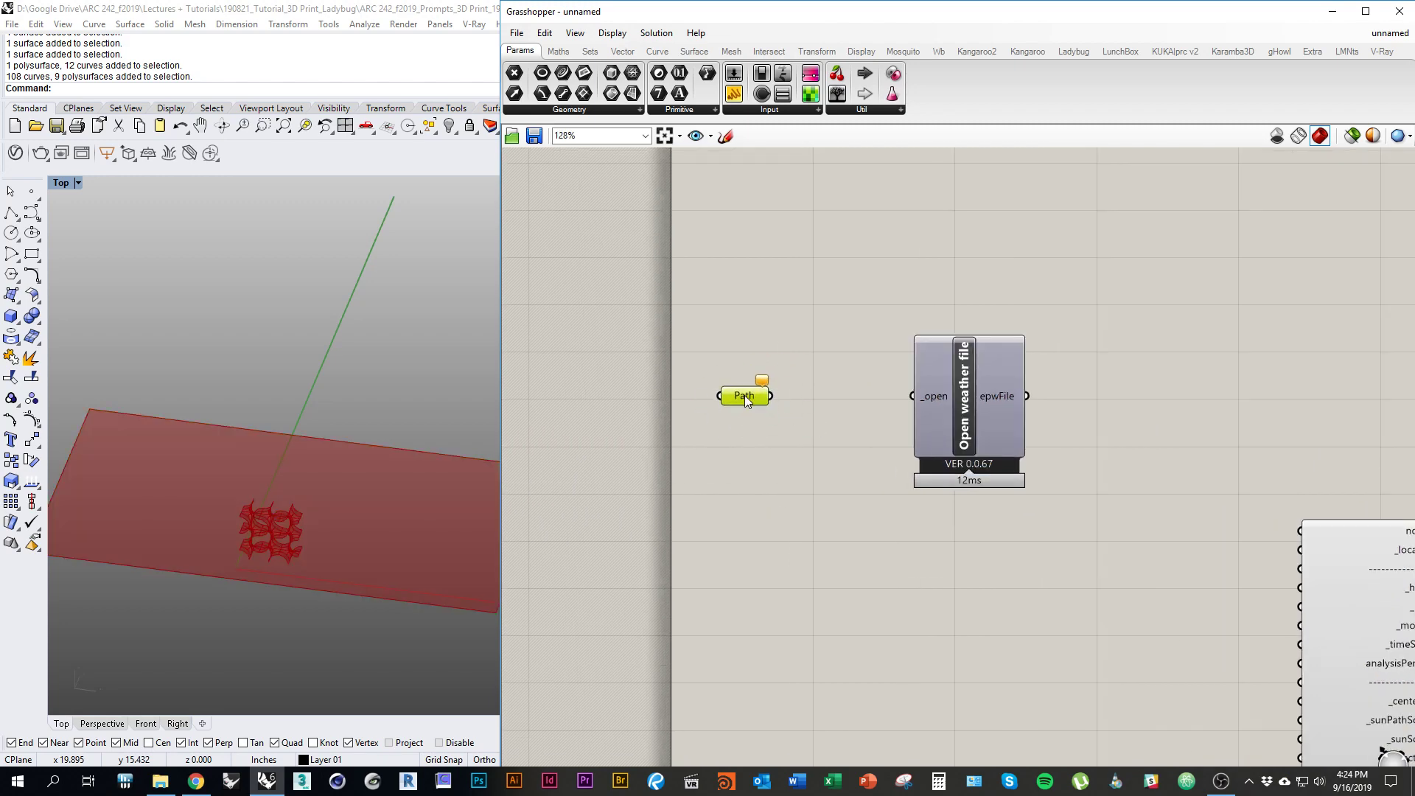
# Step: Set the Path parameter to the existing file USA_AZ_Tucson.Intl.AP.722740_TMY3.epw from the 190821_Tutorial_3D Print_Ladybug folder
pyautogui.rightClick(745, 396)
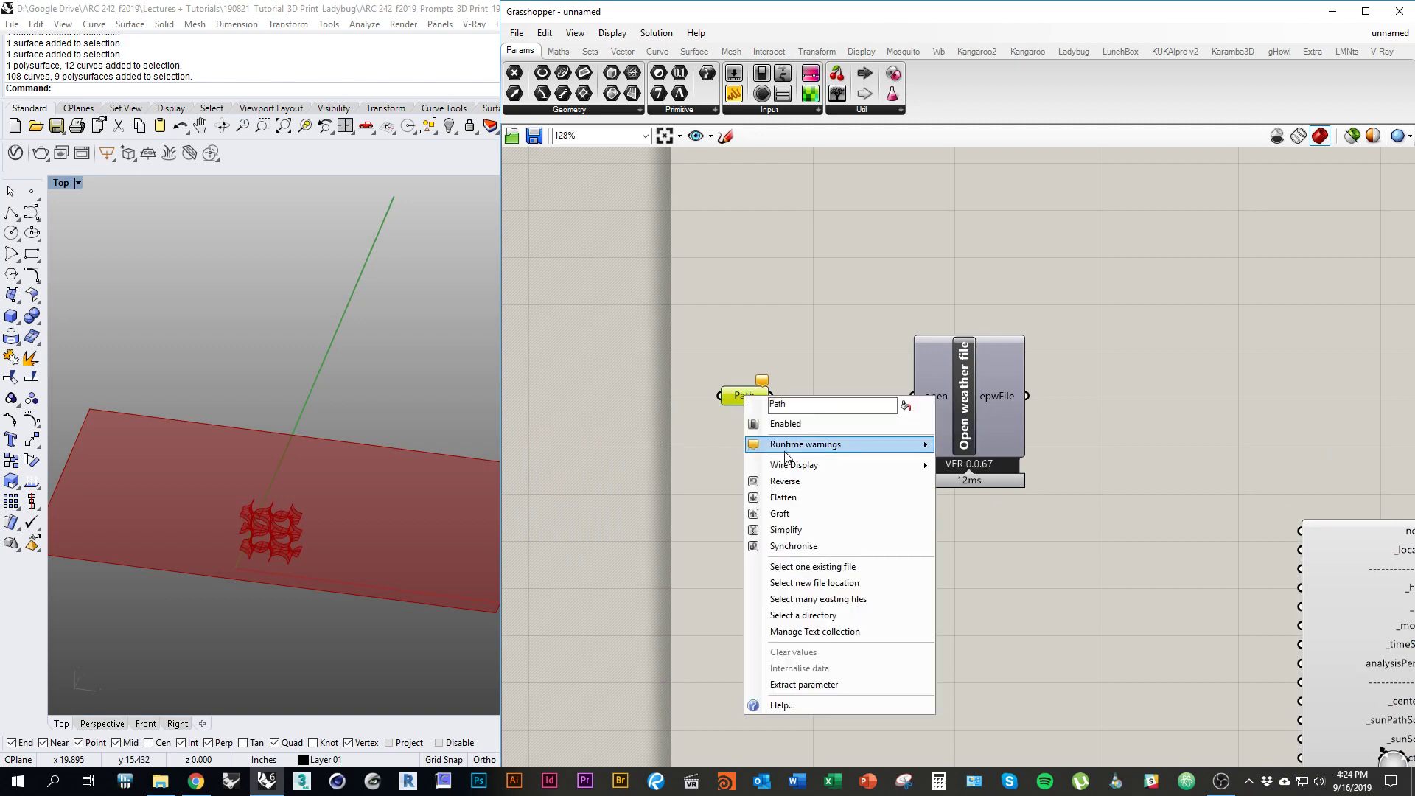
pyautogui.click(844, 569)
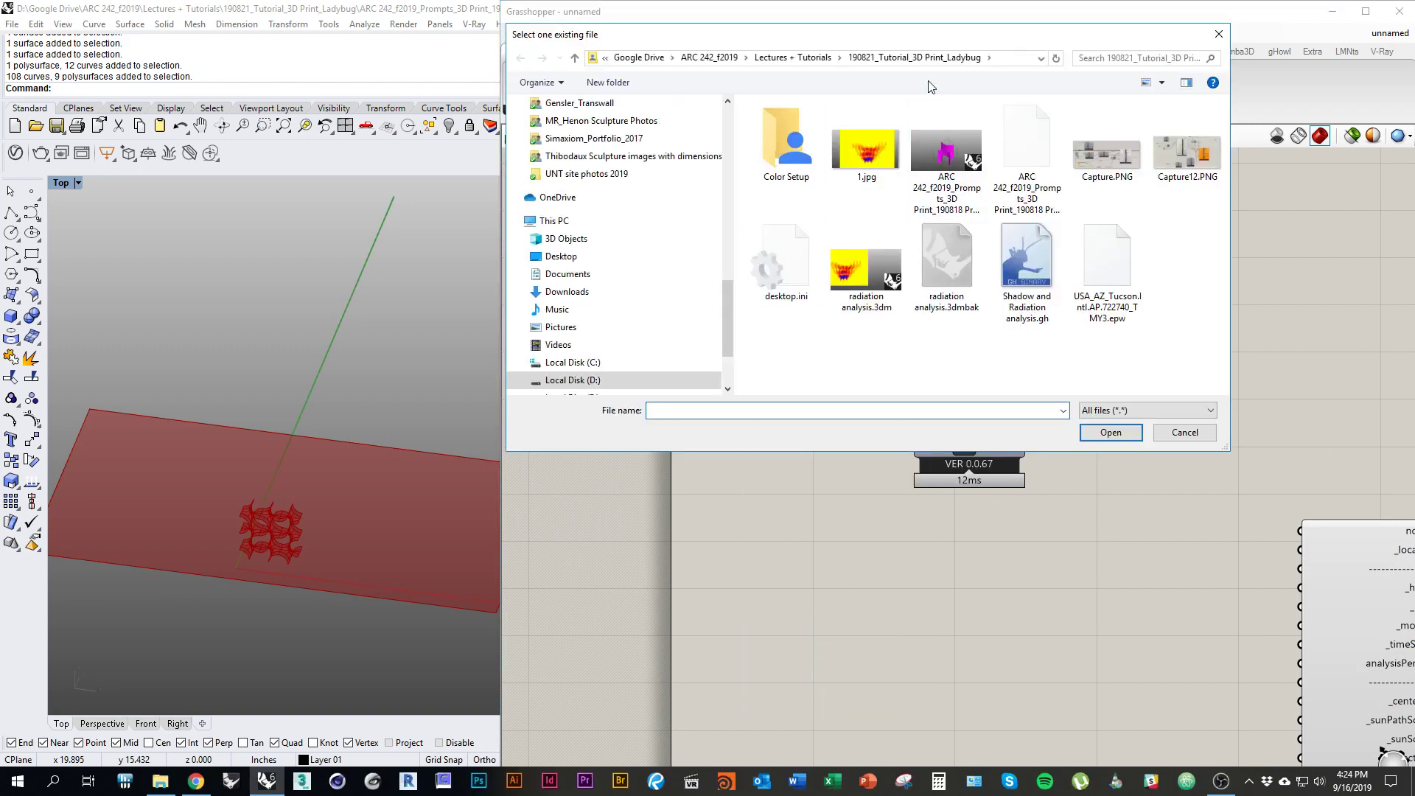
pyautogui.click(1108, 305)
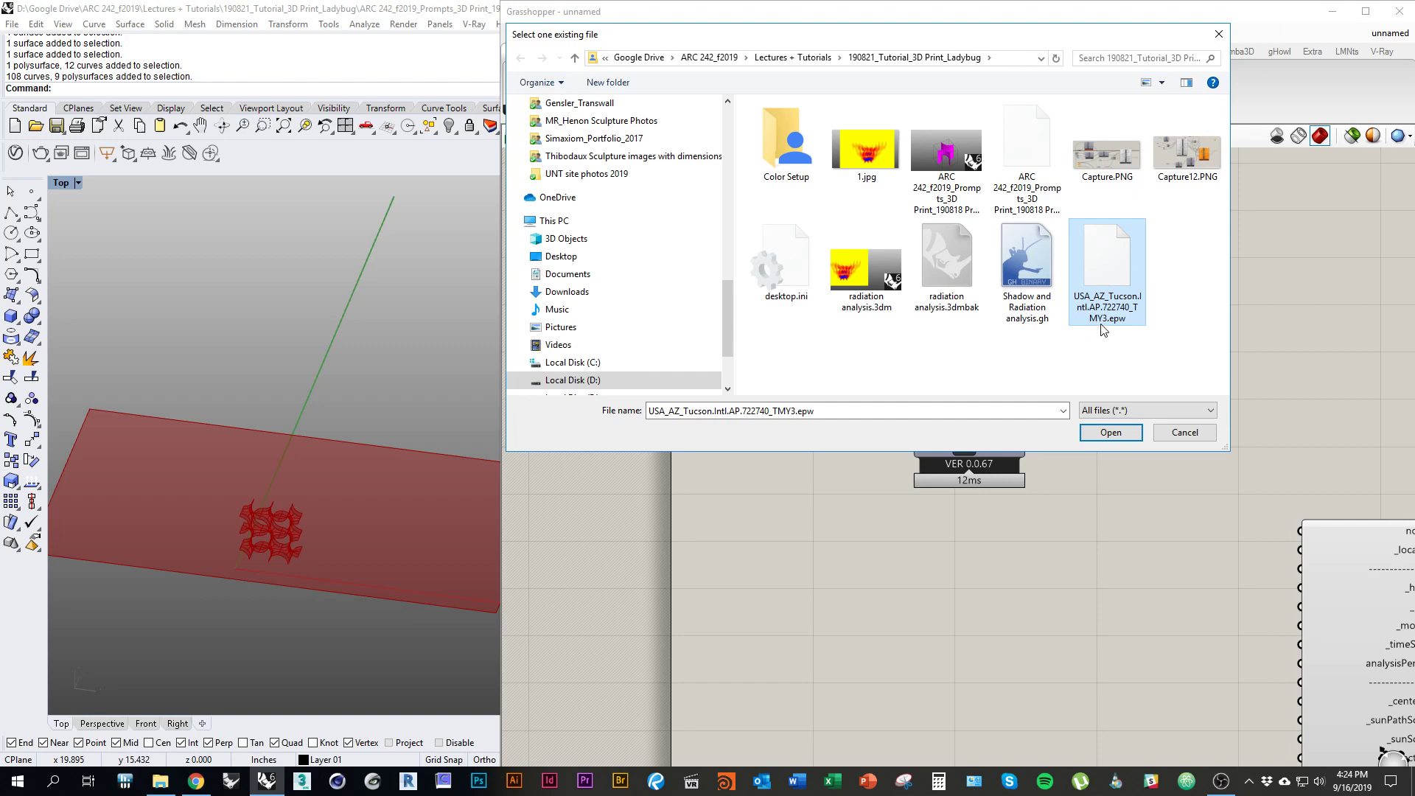
pyautogui.click(1110, 433)
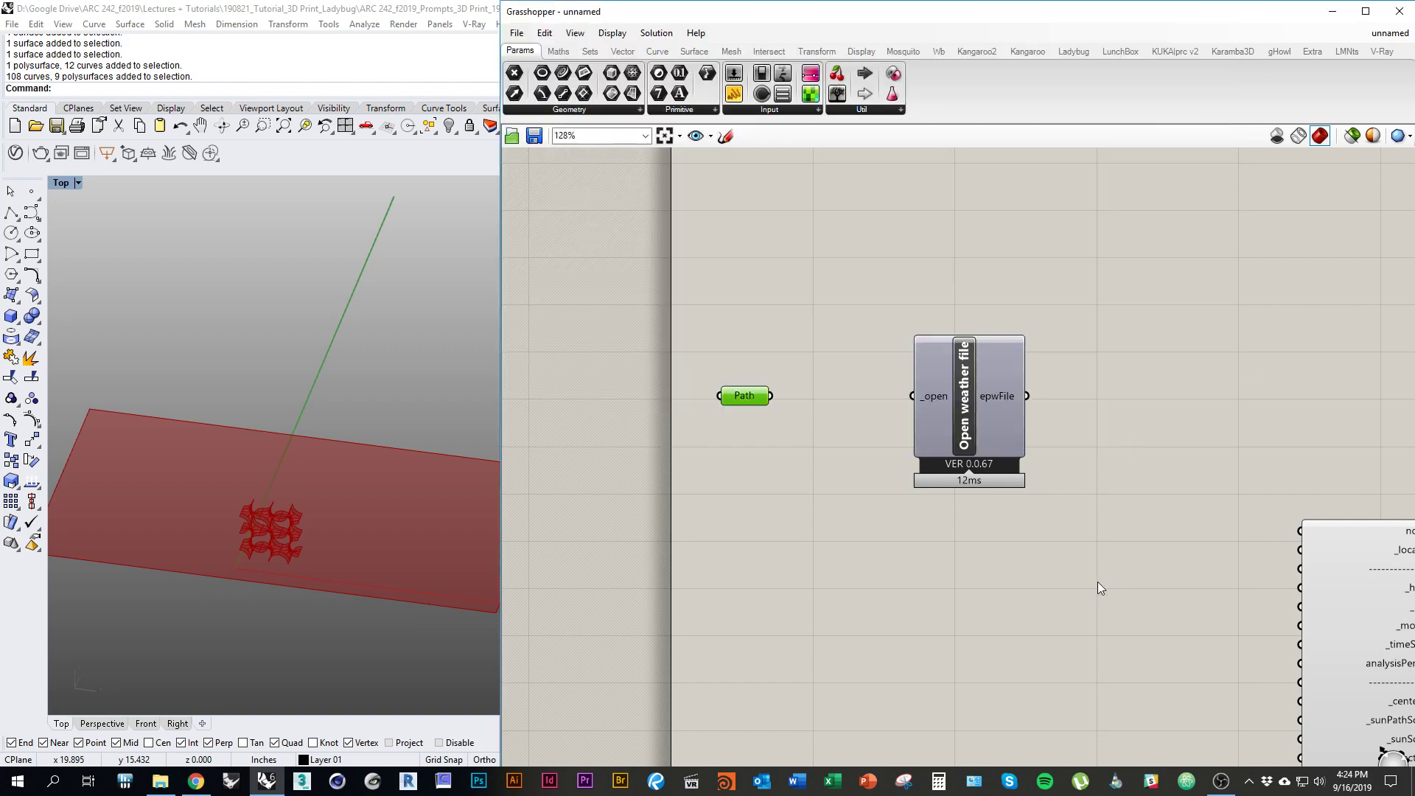
# Step: Connect the Path parameter to the _open input of the Open weather file component and read that input's description
pyautogui.moveTo(882, 453); pyautogui.dragTo(802, 441, button='right')
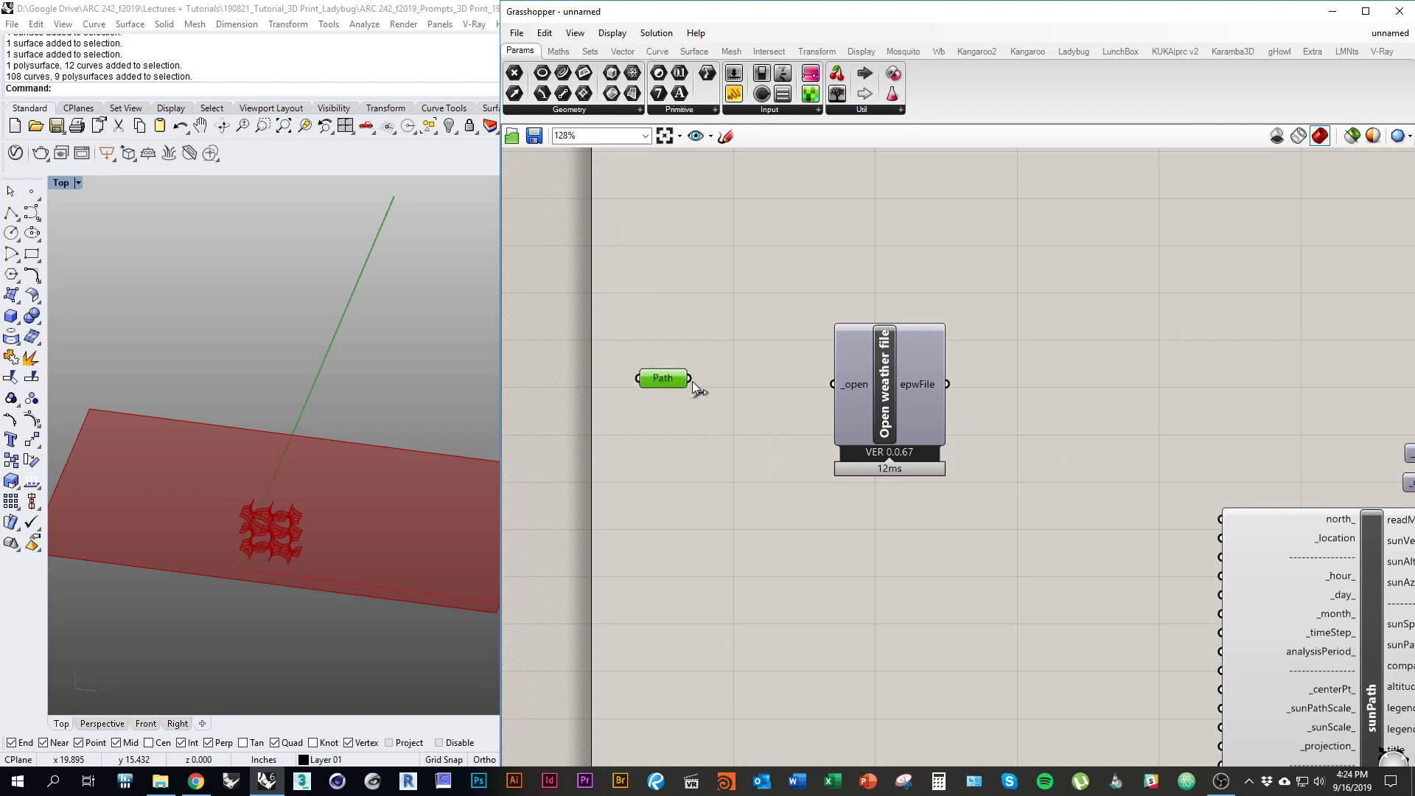
pyautogui.moveTo(690, 379); pyautogui.dragTo(837, 401)
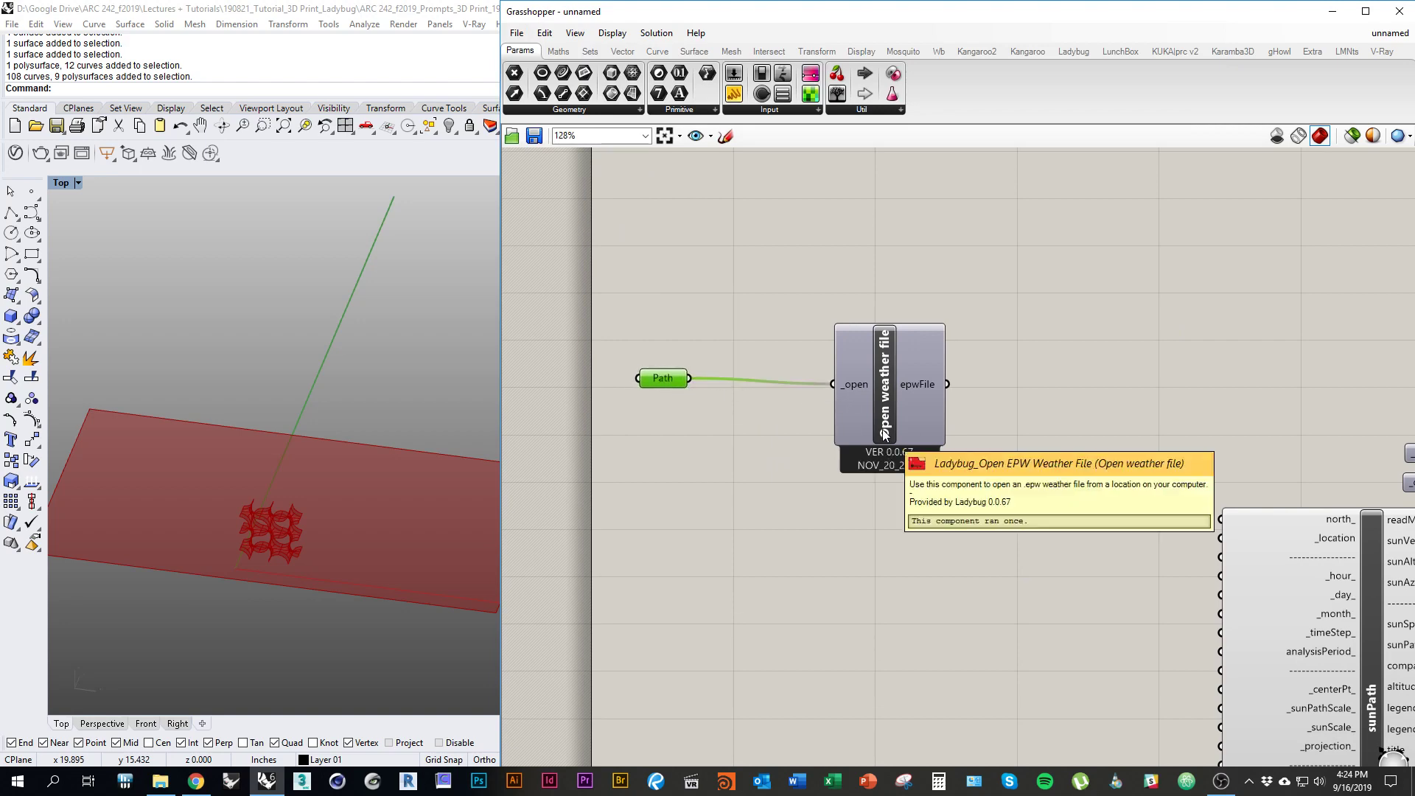
pyautogui.moveTo(847, 387)
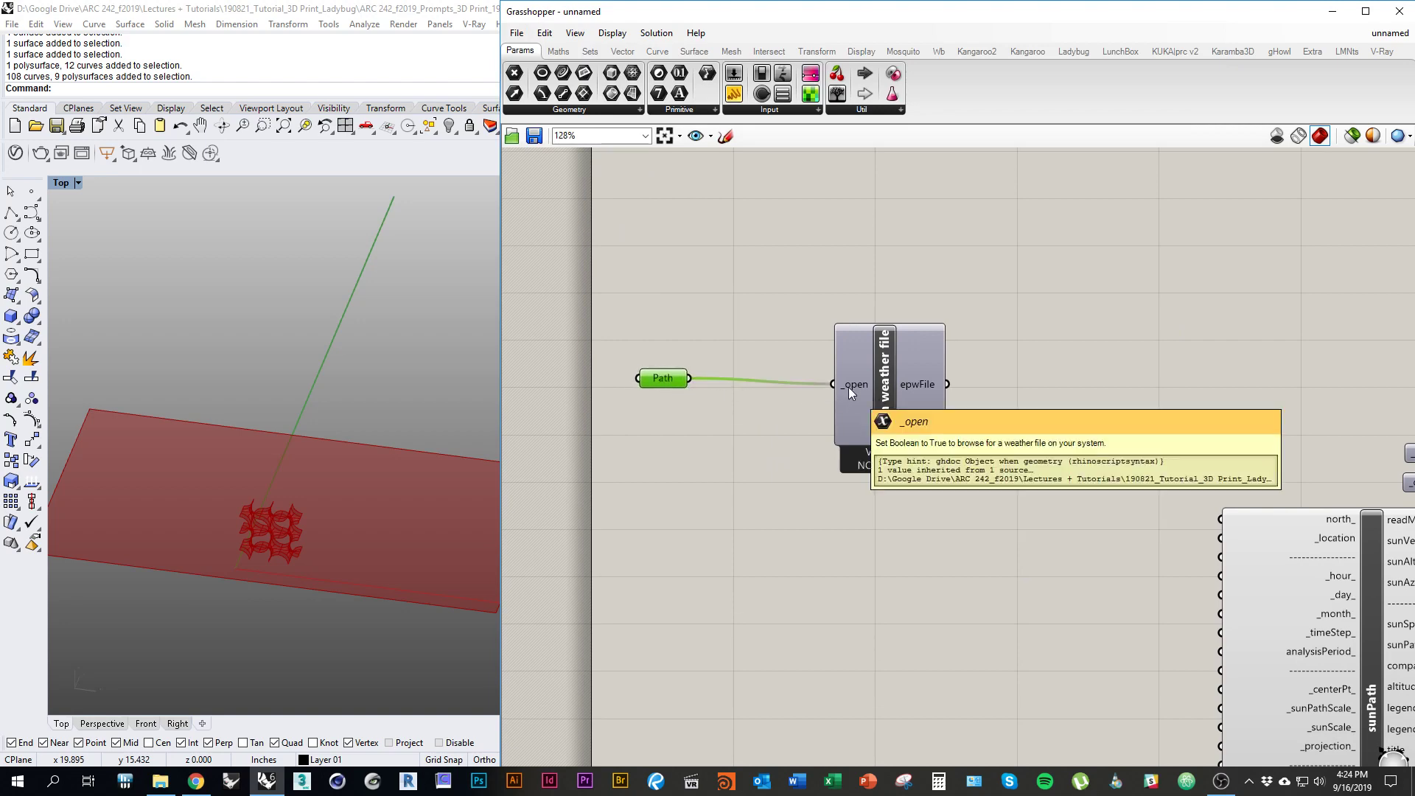
pyautogui.moveTo(900, 399); pyautogui.dragTo(848, 415, button='right')
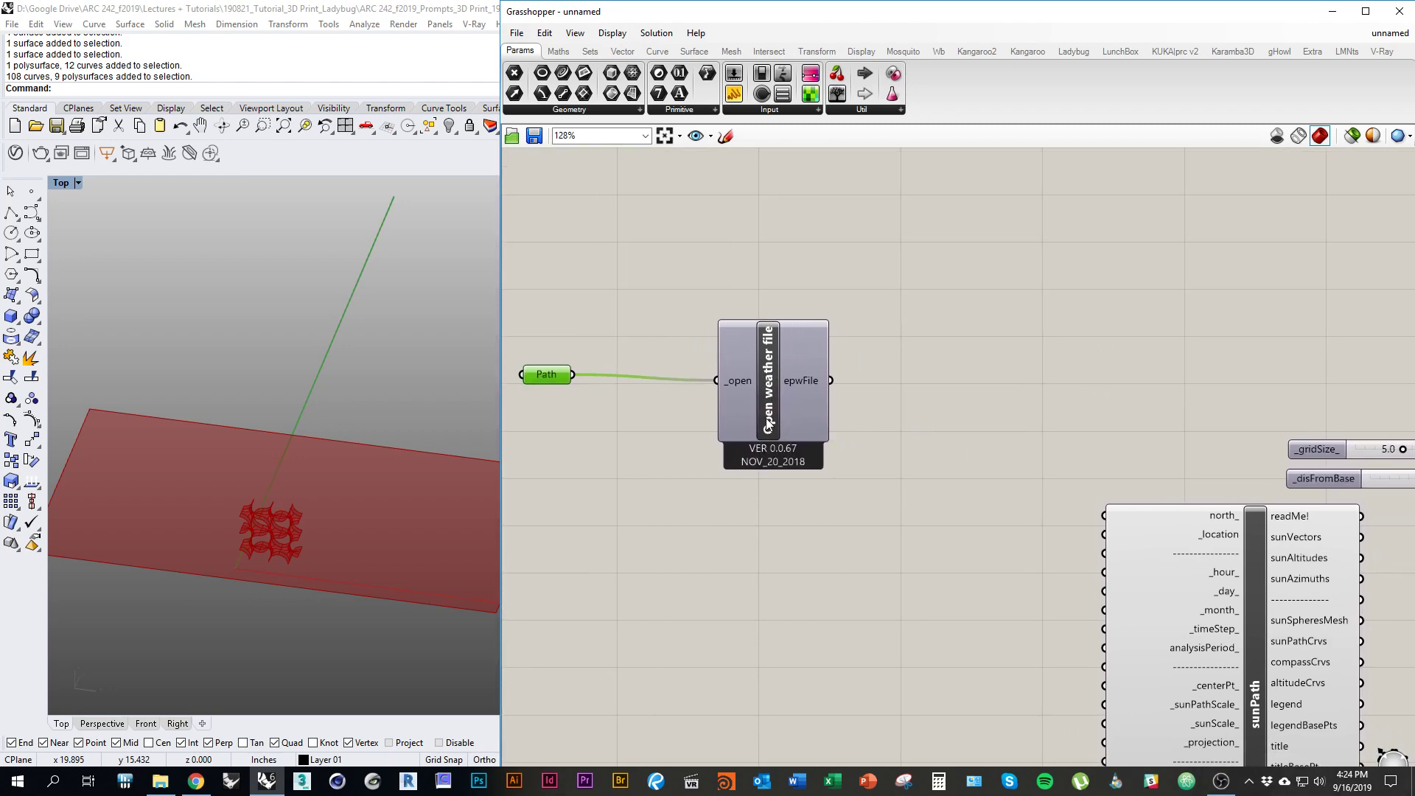
# Step: Add a Ladybug Import Location component between the Open weather file and sunPath components
pyautogui.doubleClick(938, 396)
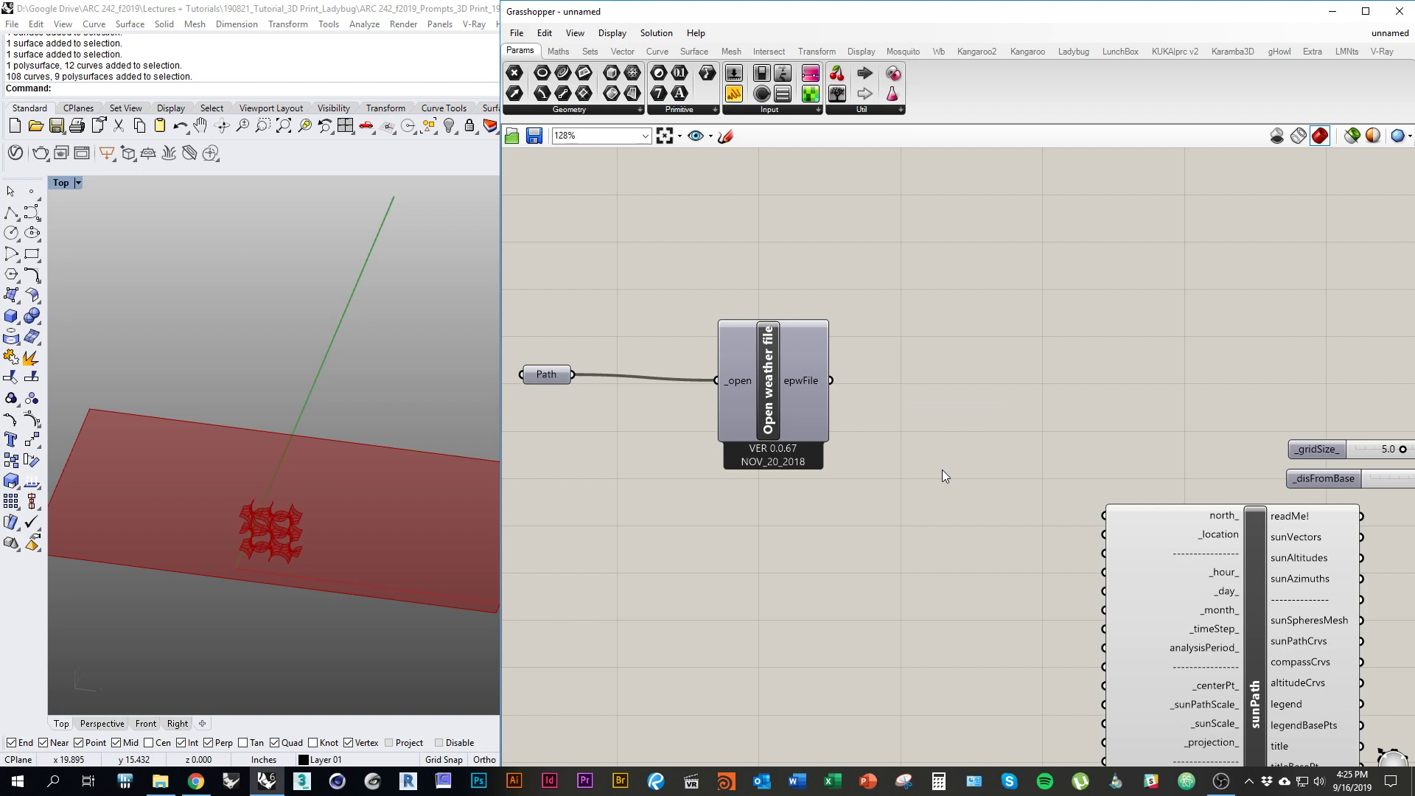
pyautogui.click(1056, 52)
pyautogui.click(579, 111)
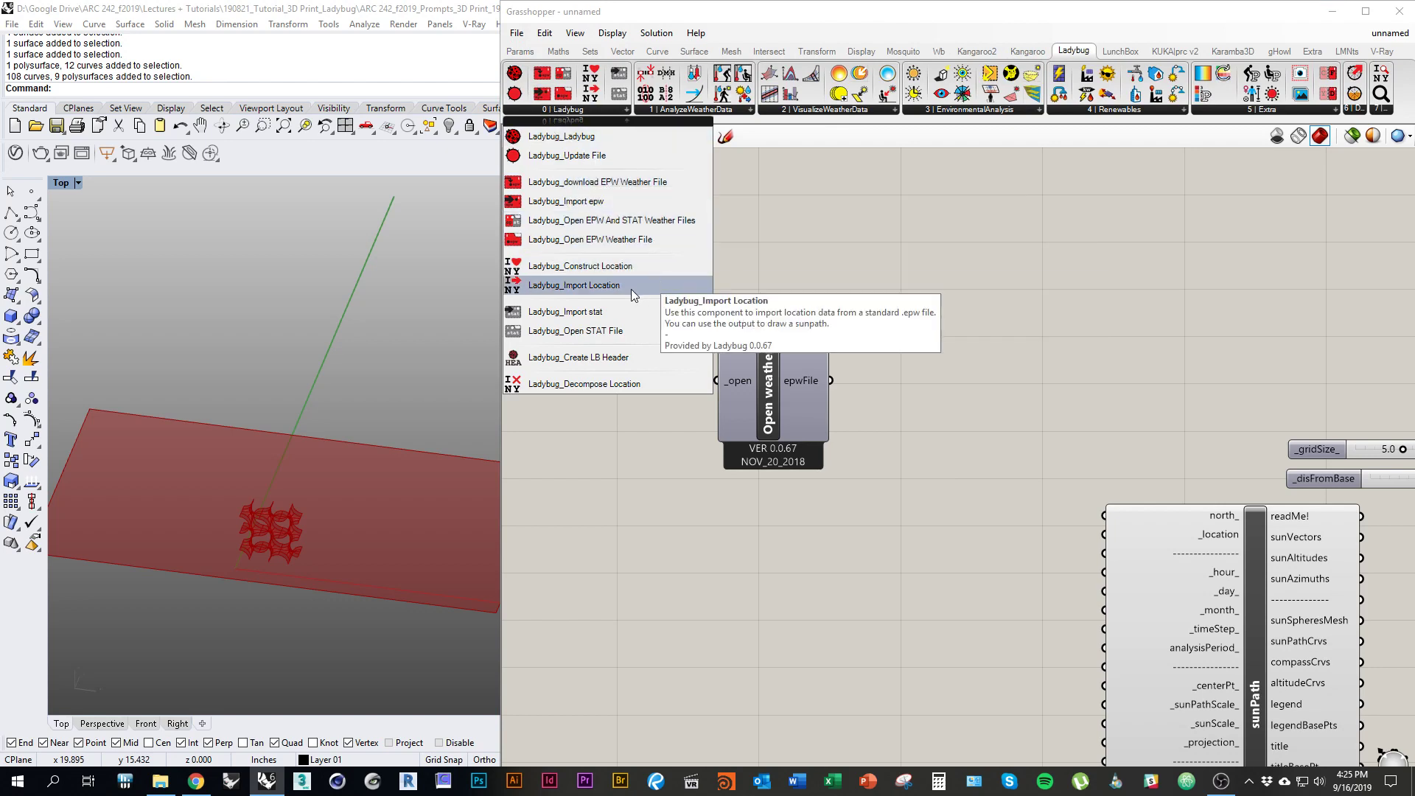
pyautogui.click(564, 285)
pyautogui.click(786, 549)
pyautogui.moveTo(786, 548); pyautogui.dragTo(925, 406)
pyautogui.moveTo(885, 479); pyautogui.dragTo(975, 492, button='right')
# Step: Delete the Open weather file component, keeping the Path parameter
pyautogui.moveTo(892, 396); pyautogui.dragTo(819, 391)
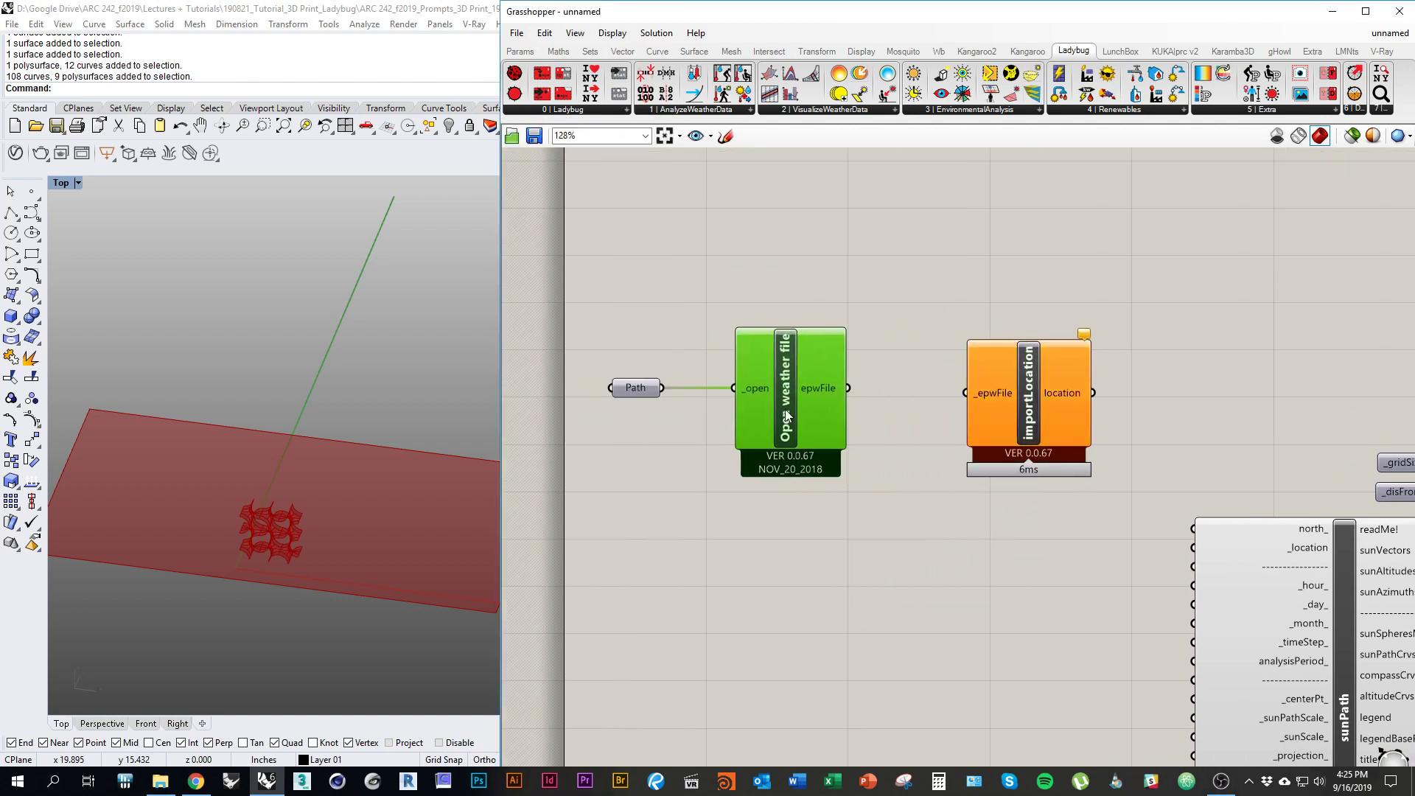
pyautogui.moveTo(685, 409); pyautogui.dragTo(725, 382, button='right')
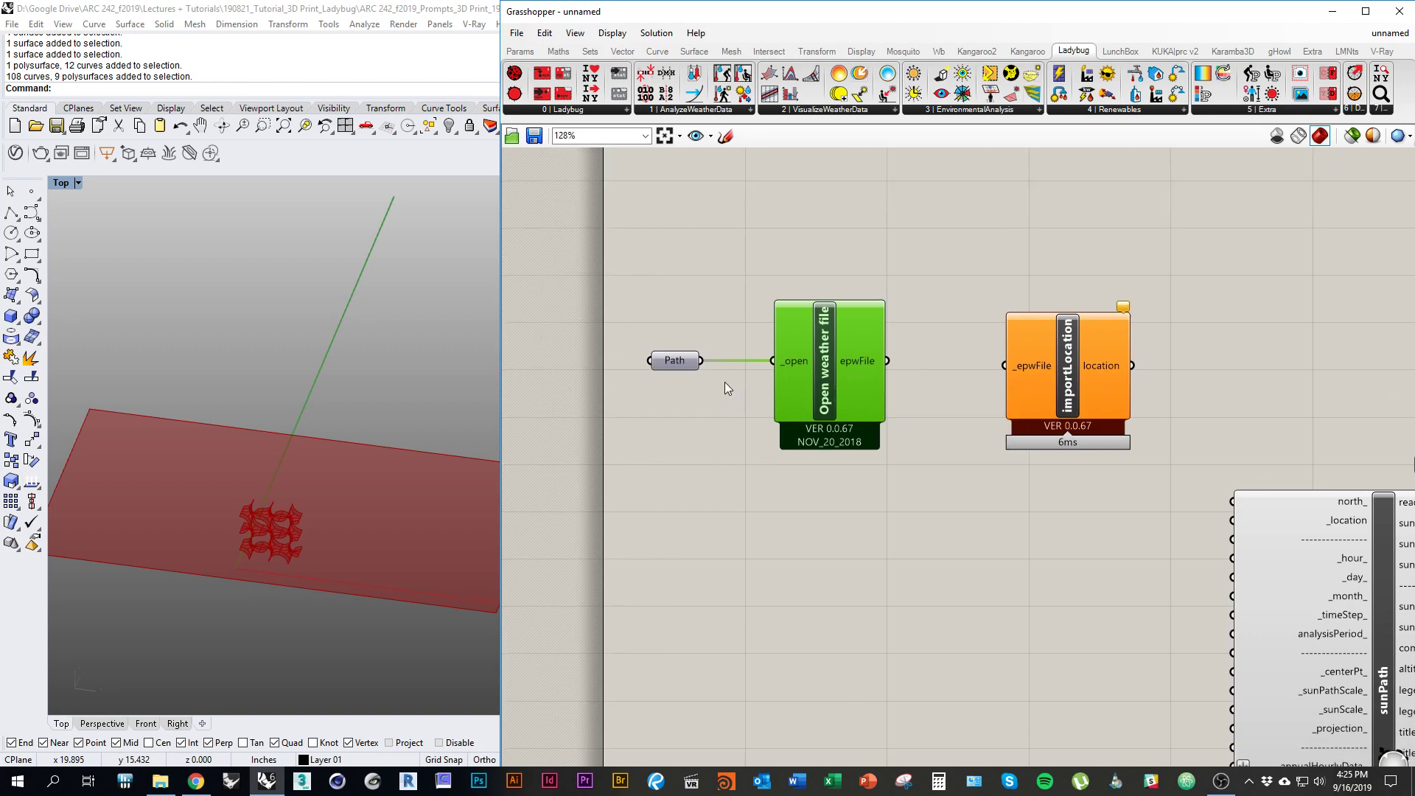
pyautogui.moveTo(827, 388); pyautogui.dragTo(823, 436)
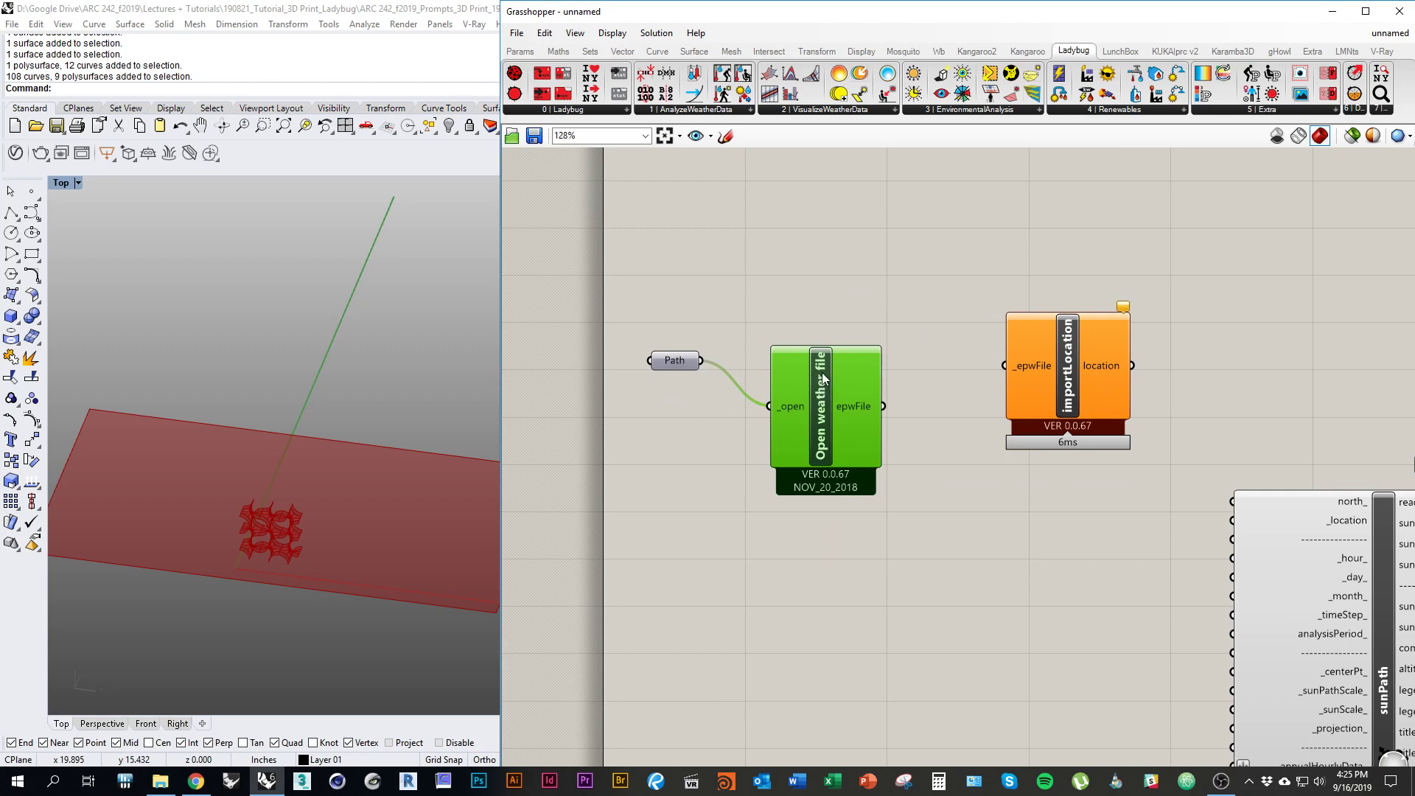
pyautogui.press('Delete')
pyautogui.moveTo(735, 408); pyautogui.dragTo(727, 445, button='right')
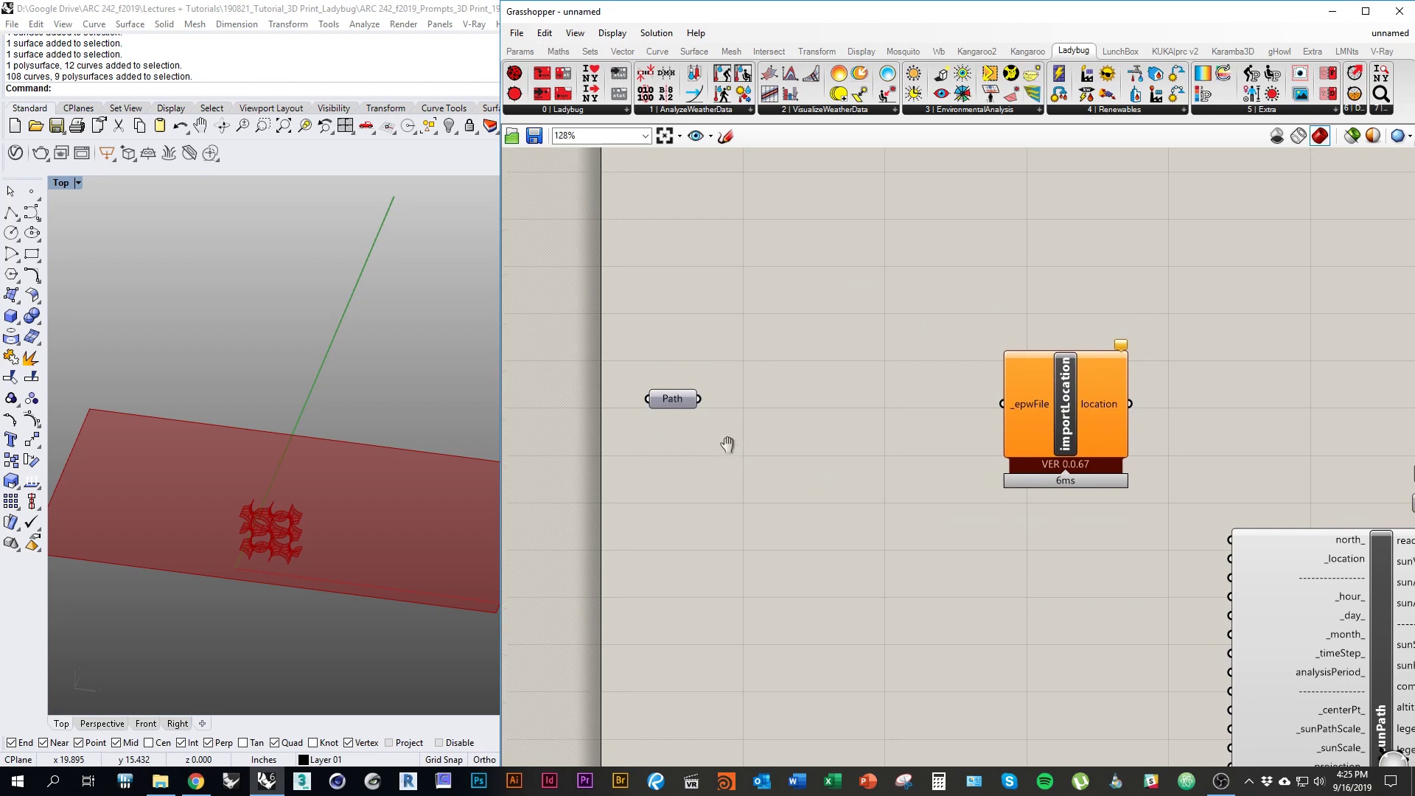
# Step: Connect the Path parameter to the importLocation component's _epwFile input and tidy the spacing between the two
pyautogui.click(612, 111)
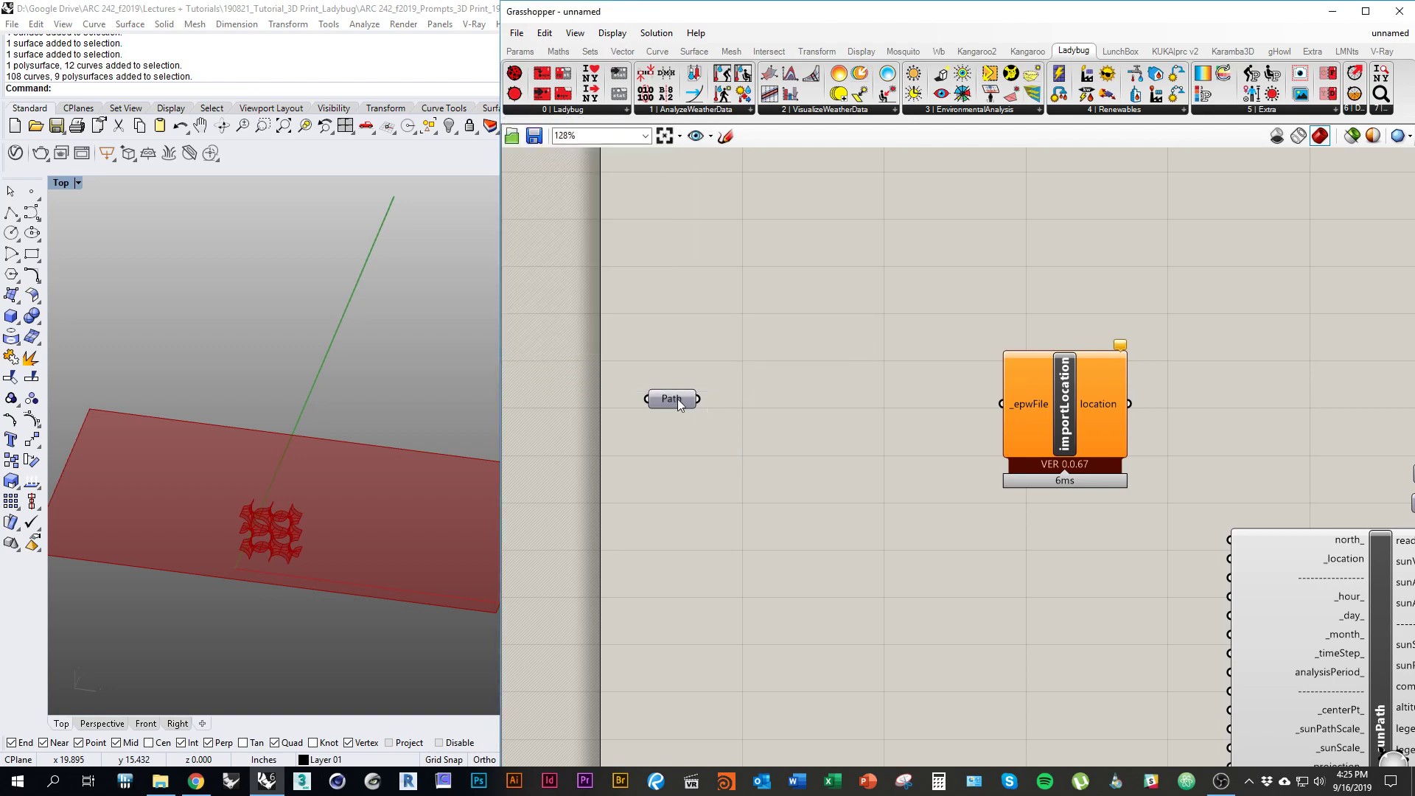
pyautogui.moveTo(678, 400); pyautogui.dragTo(789, 417)
pyautogui.moveTo(920, 416); pyautogui.dragTo(1000, 404)
pyautogui.moveTo(1053, 518); pyautogui.dragTo(794, 465, button='right')
pyautogui.moveTo(803, 355); pyautogui.dragTo(721, 382)
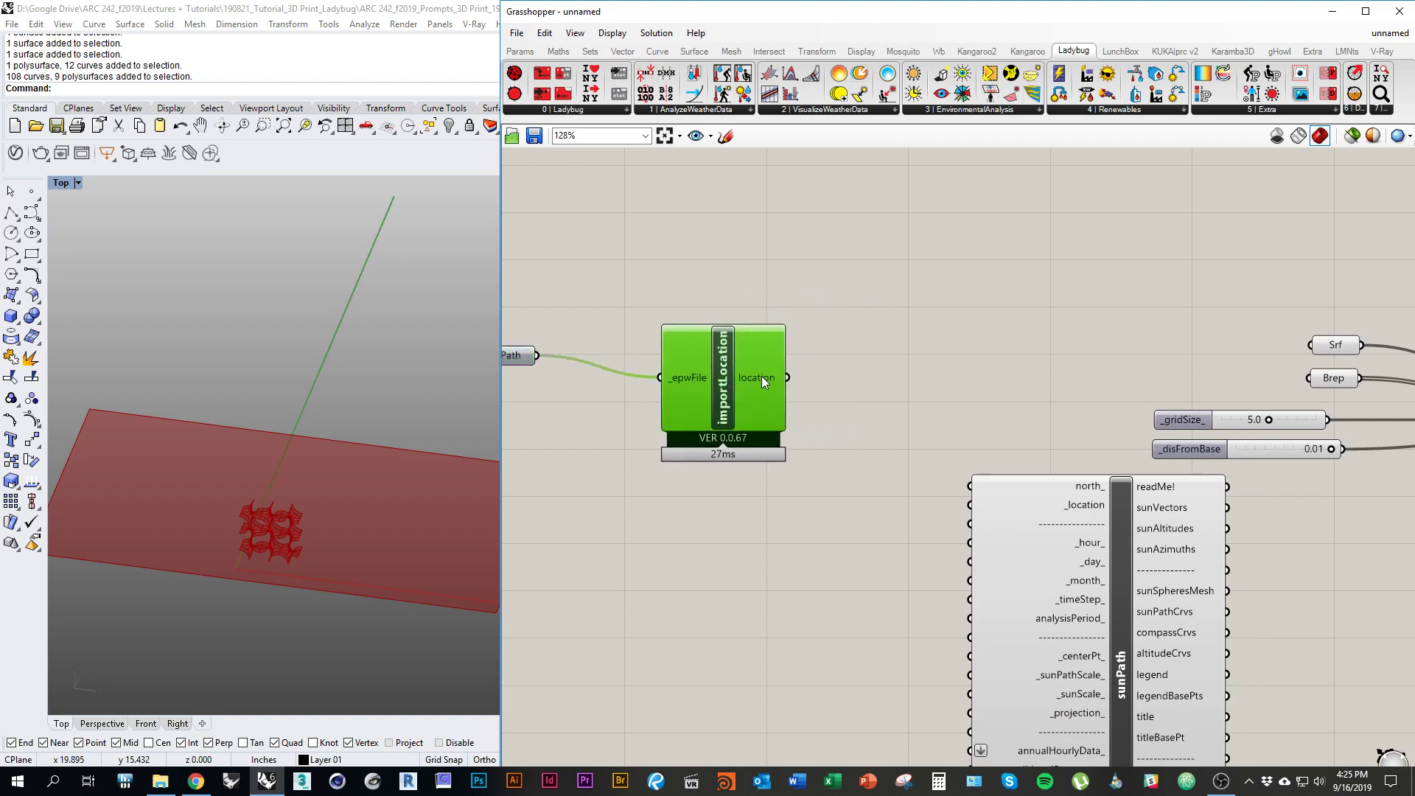
# Step: Connect the importLocation component's location output to sunPath's _location input and move sunPath slightly closer to importLocation
pyautogui.moveTo(869, 446); pyautogui.dragTo(827, 430, button='right')
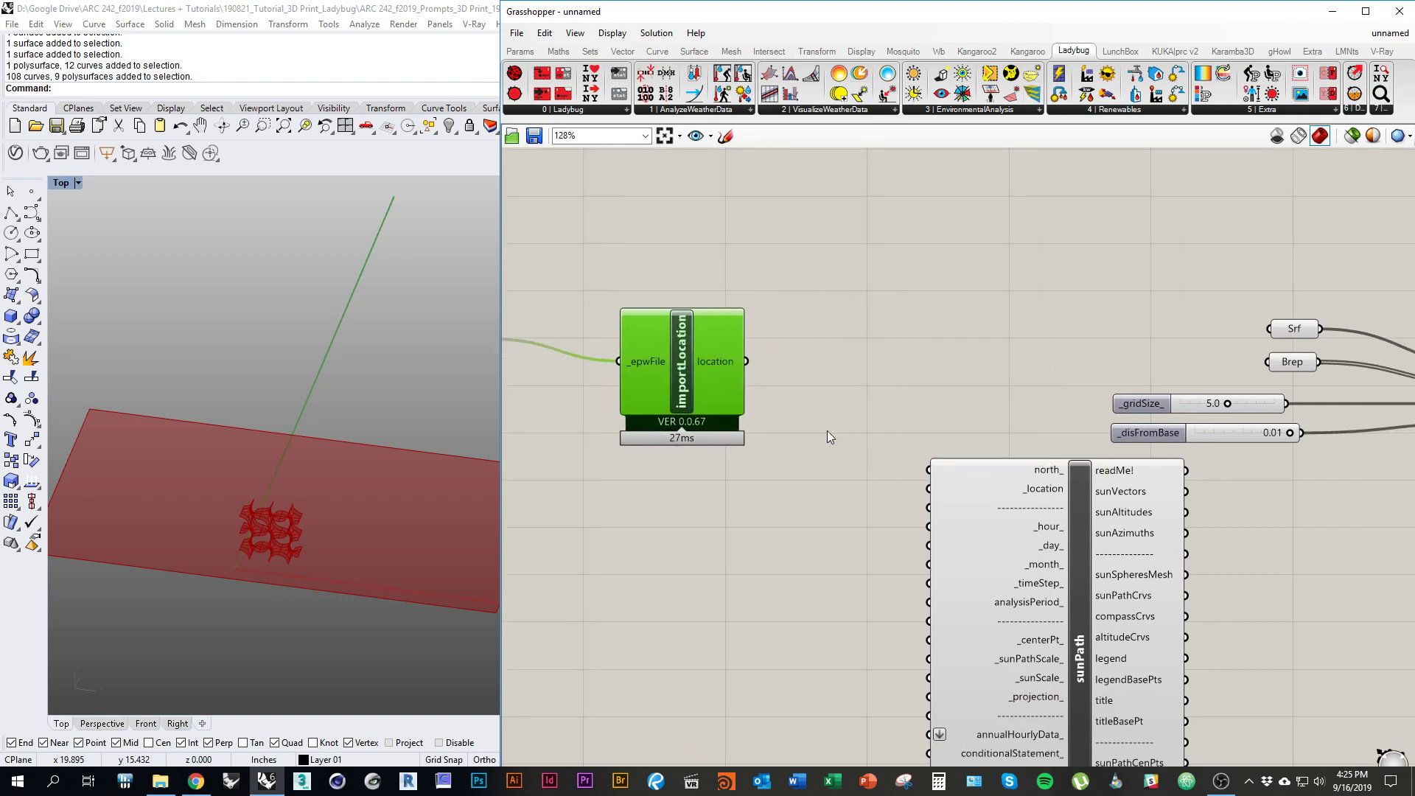
pyautogui.moveTo(720, 362)
pyautogui.moveTo(743, 362); pyautogui.dragTo(930, 489)
pyautogui.moveTo(855, 573); pyautogui.dragTo(822, 515, button='right')
pyautogui.moveTo(1042, 573); pyautogui.dragTo(993, 567)
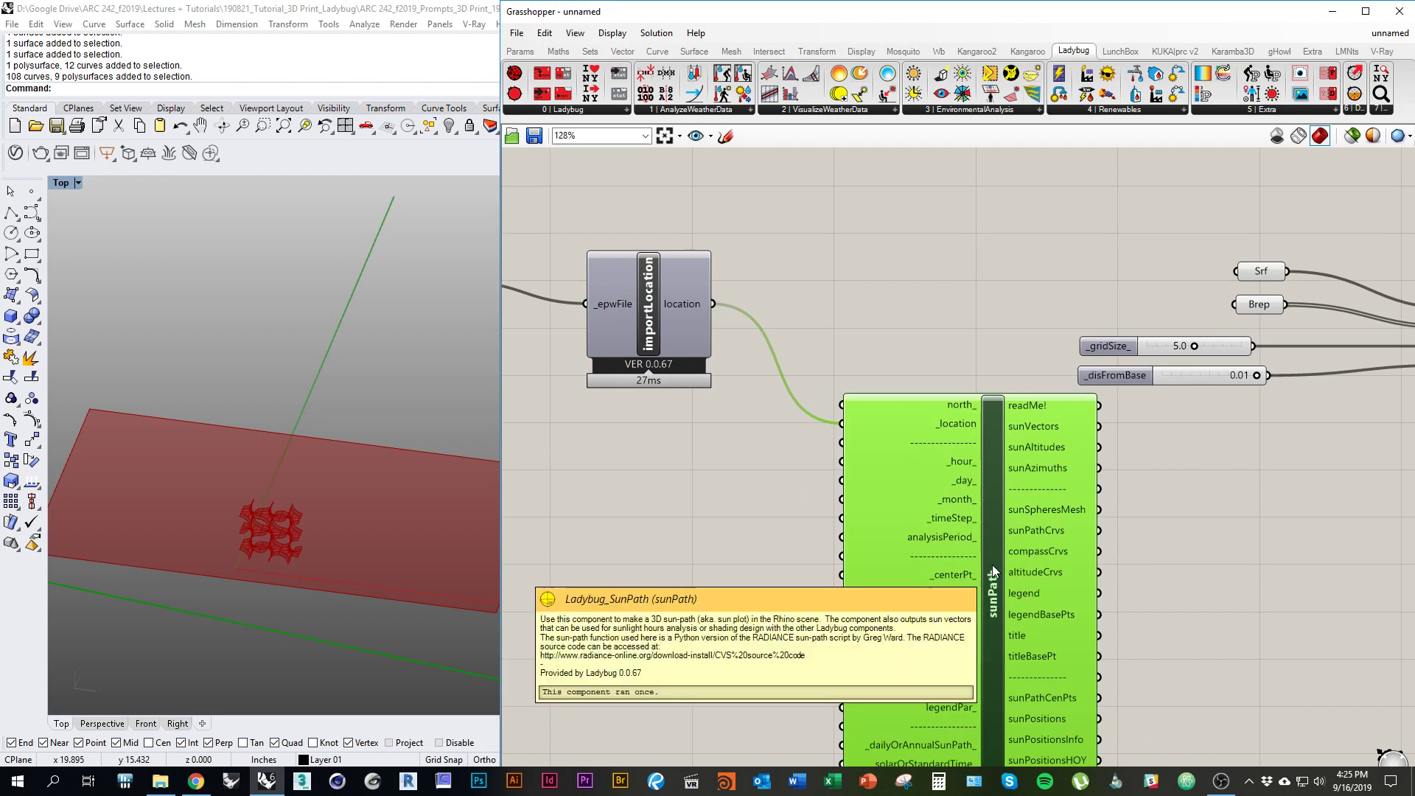
pyautogui.click(753, 522)
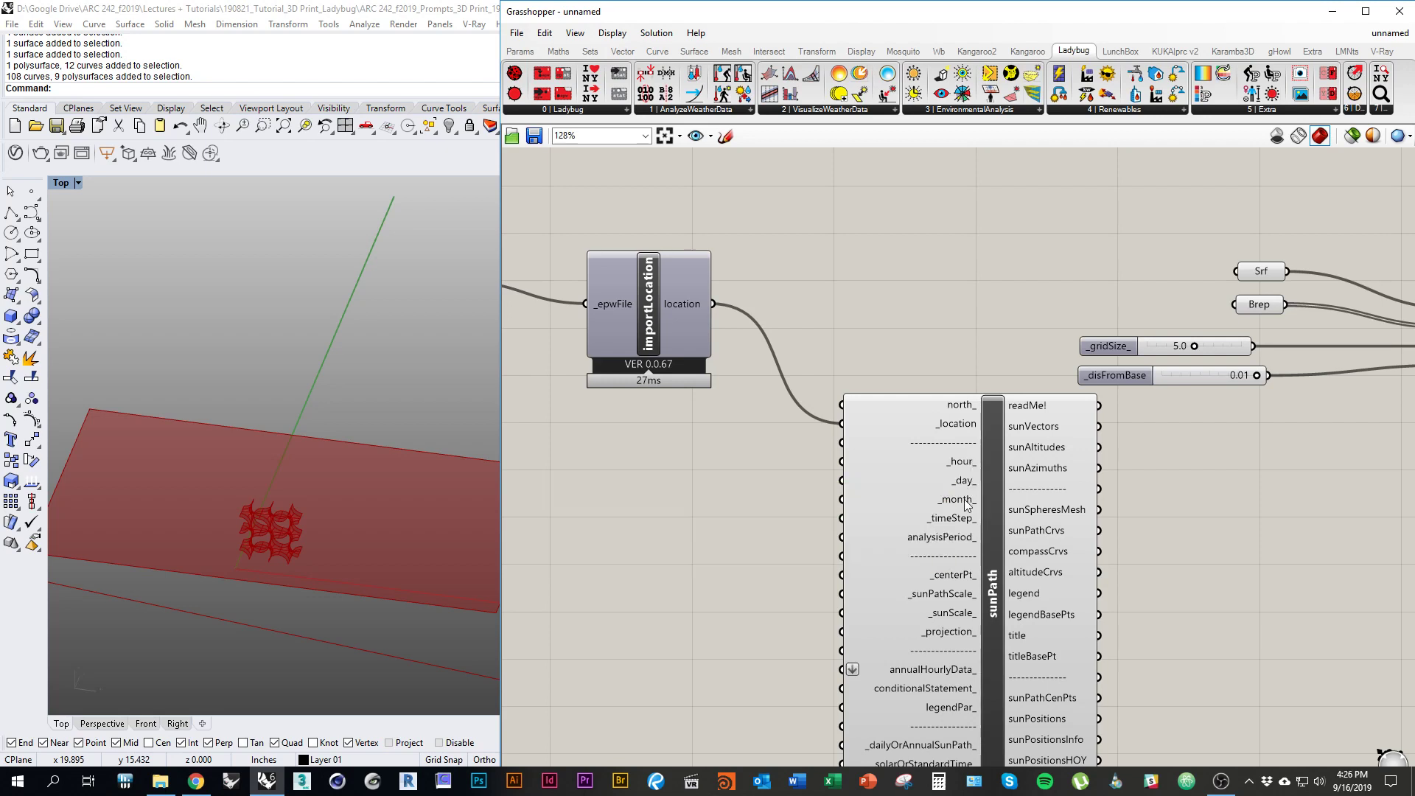
pyautogui.moveTo(967, 504)
pyautogui.moveTo(967, 504)
pyautogui.mouseDown(button='right')
pyautogui.moveTo(1062, 479)
pyautogui.moveTo(1074, 457)
pyautogui.moveTo(998, 510)
pyautogui.moveTo(972, 483)
pyautogui.mouseUp(button='right')
pyautogui.moveTo(973, 483); pyautogui.dragTo(948, 487)
# Step: Read sunPath's _hour_ input description, then add a number slider set to 12 and connect it to that input
pyautogui.moveTo(912, 486); pyautogui.dragTo(989, 473, button='right')
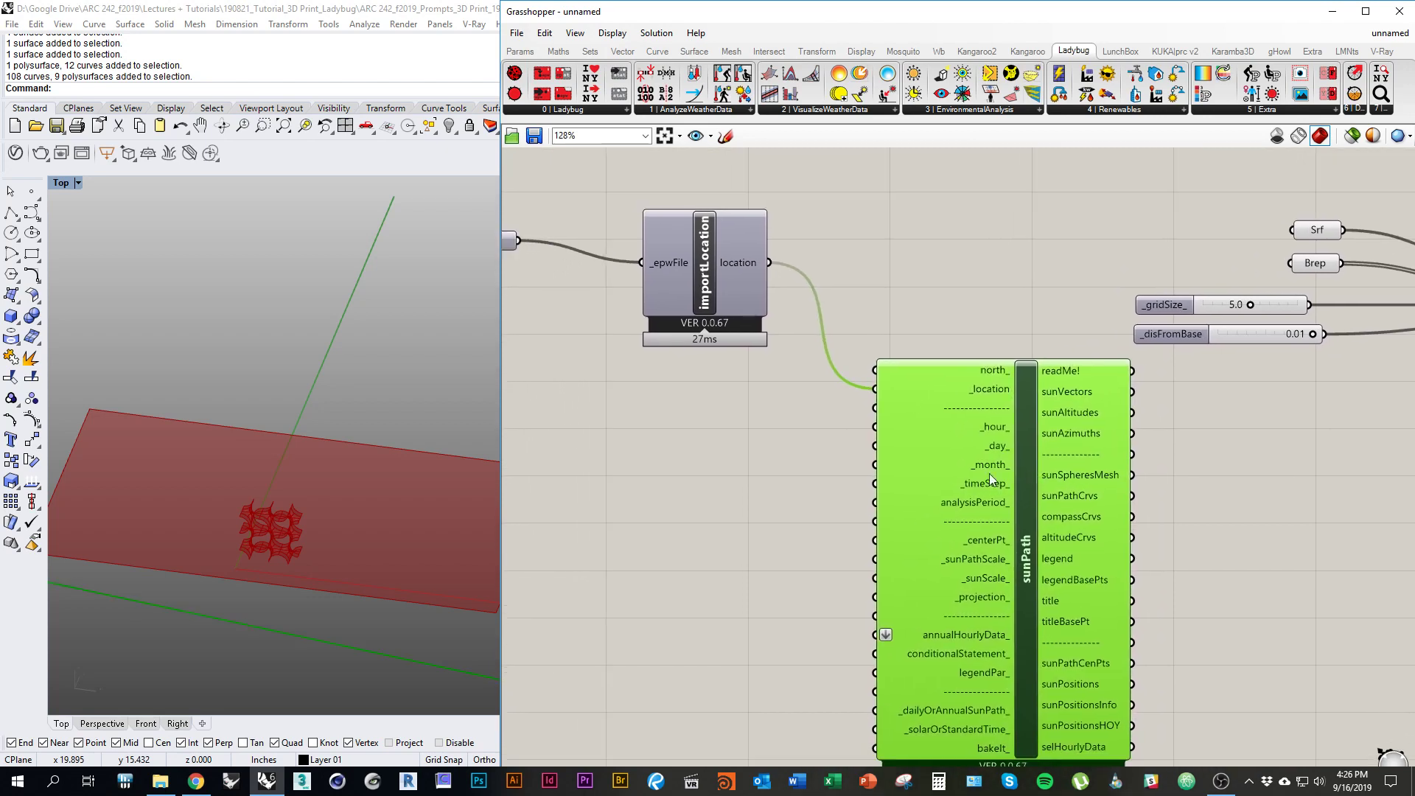
pyautogui.keyDown('ctrl'); pyautogui.moveTo(326, 482); pyautogui.dragTo(378, 487, button='right'); pyautogui.keyUp('ctrl')
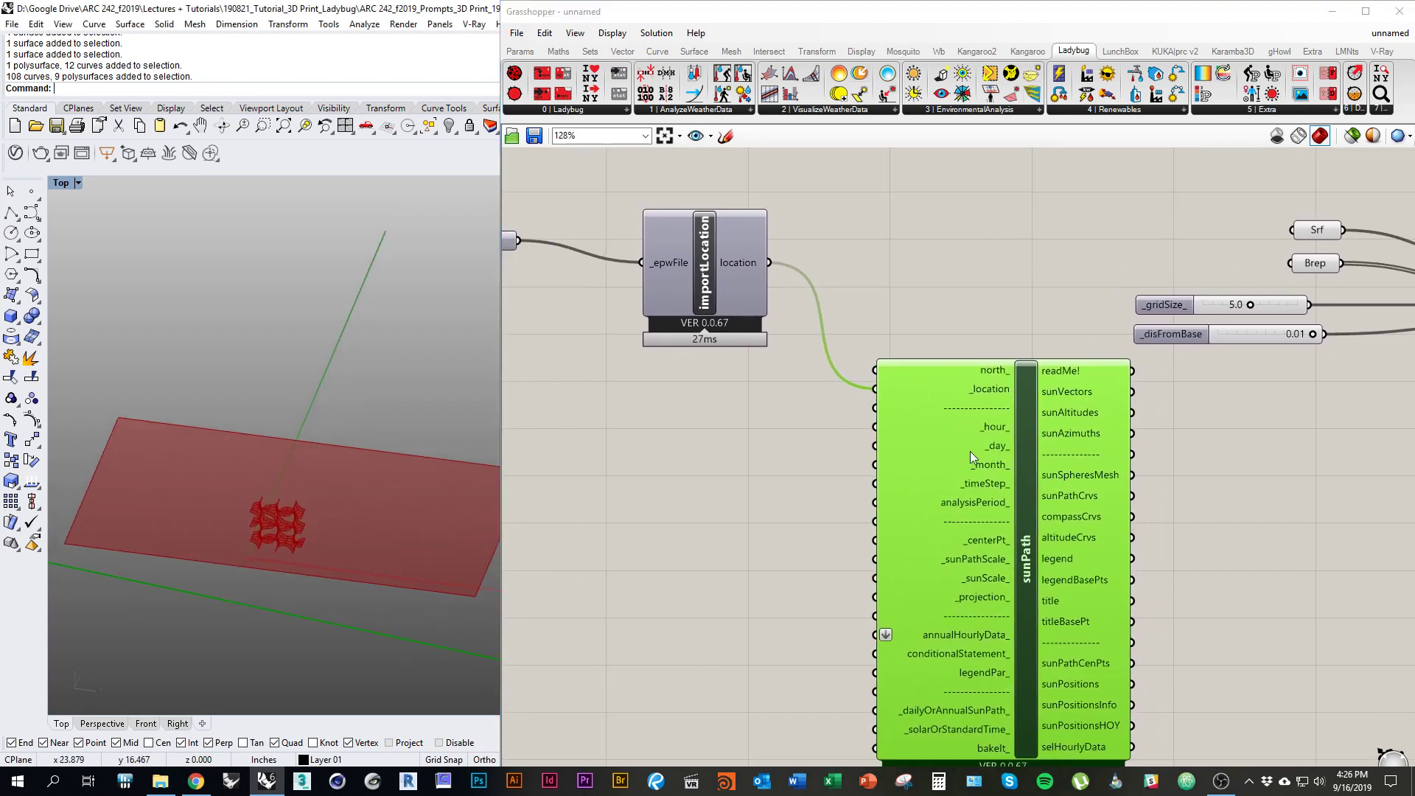
pyautogui.moveTo(737, 456); pyautogui.dragTo(769, 453, button='right')
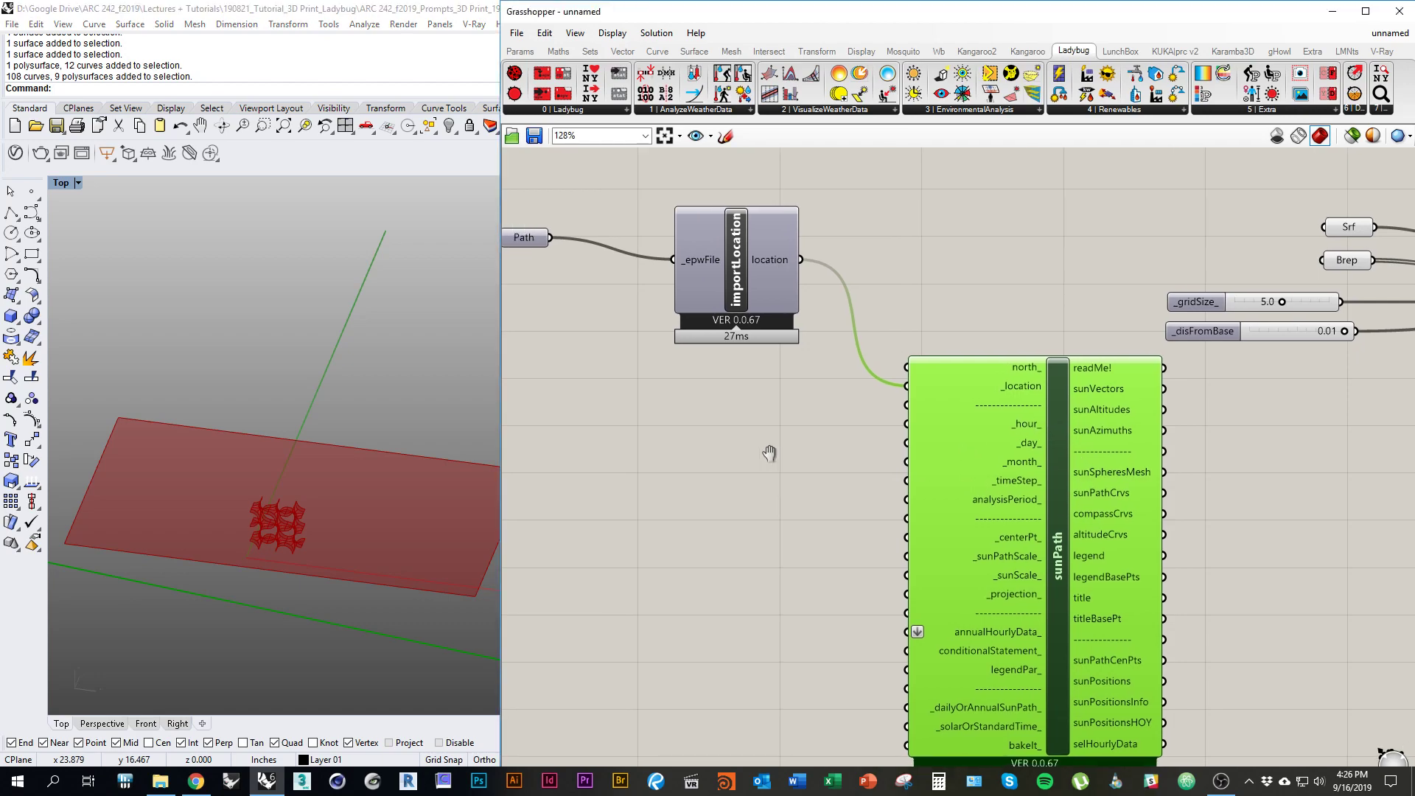
pyautogui.moveTo(1013, 468); pyautogui.dragTo(1072, 477, button='right')
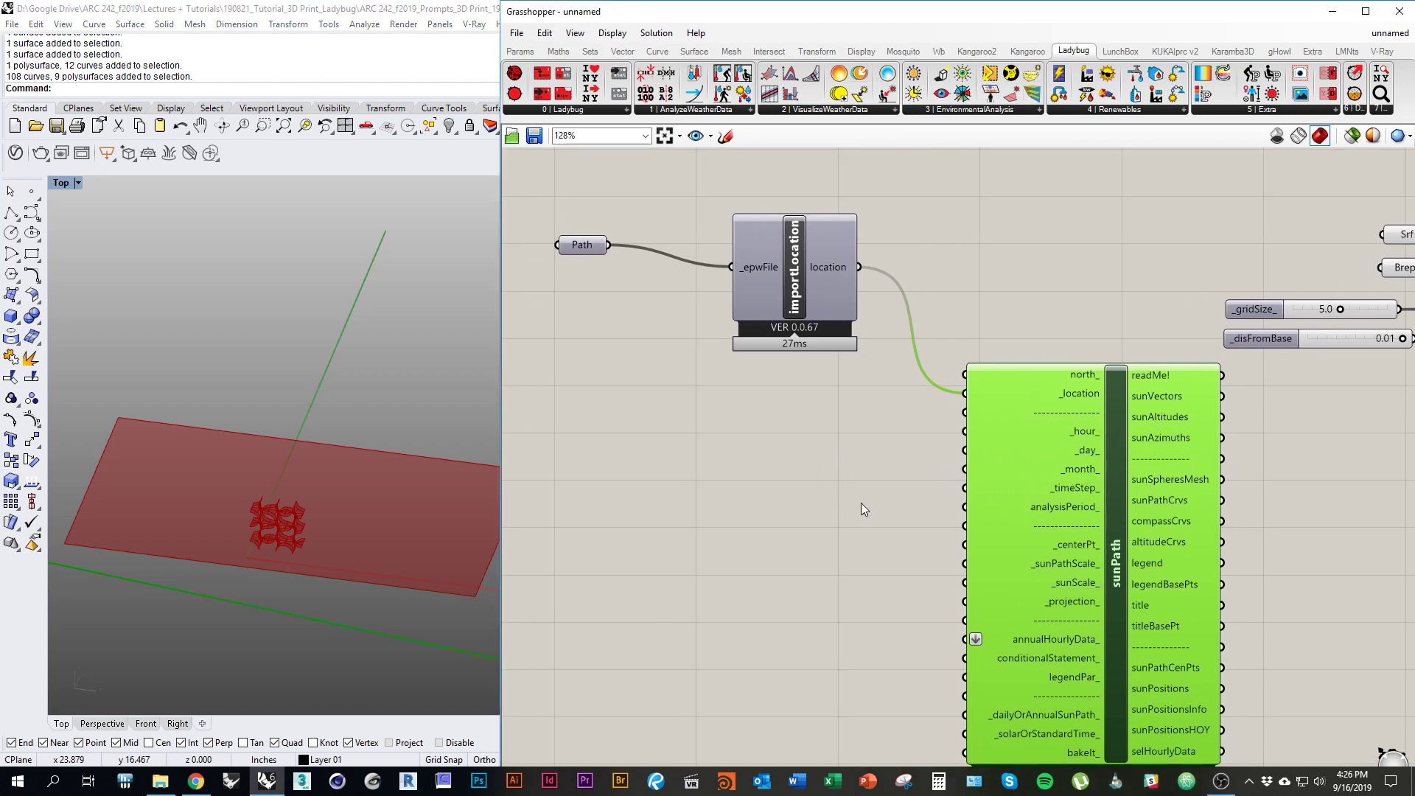
pyautogui.moveTo(1090, 433)
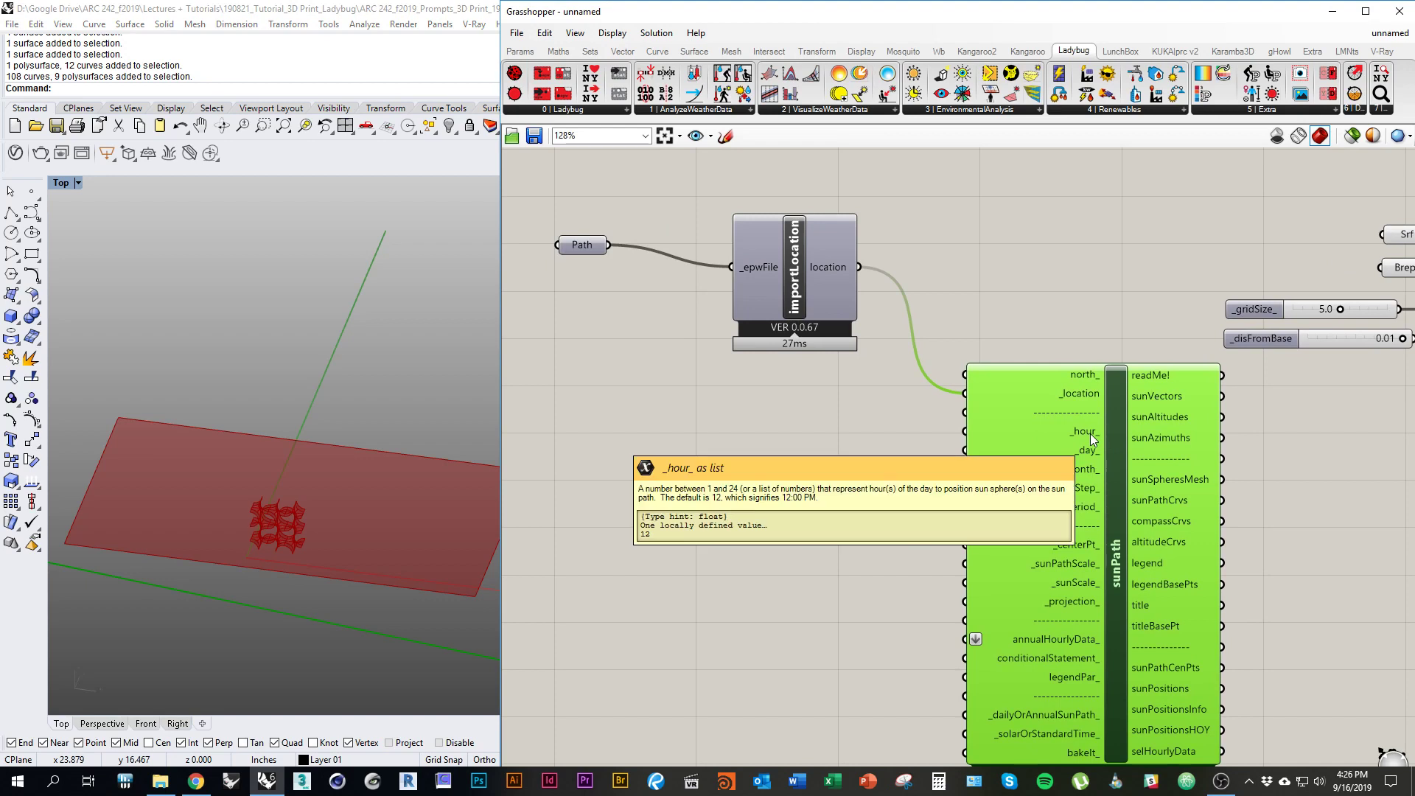
pyautogui.doubleClick(859, 440)
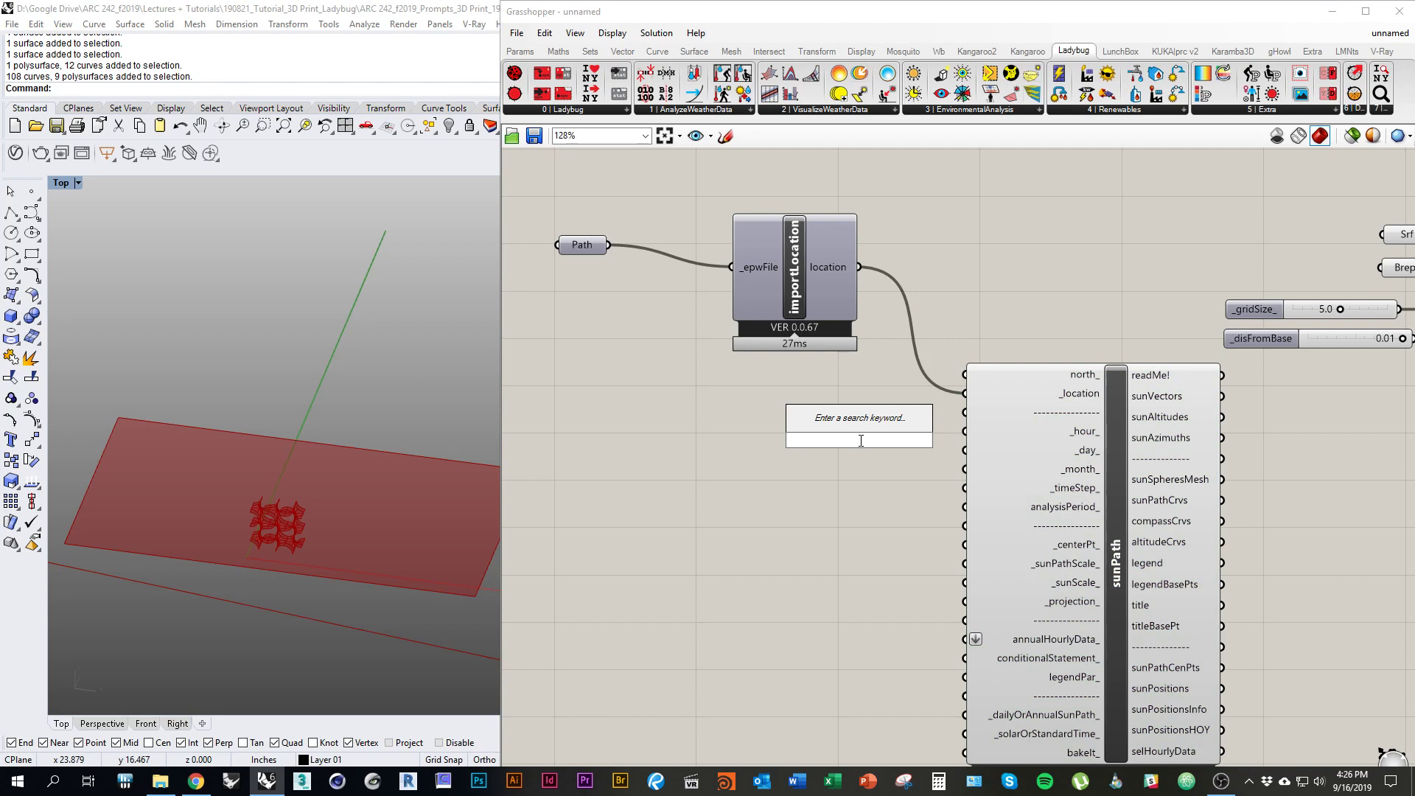
pyautogui.write('12')
pyautogui.press('Return')
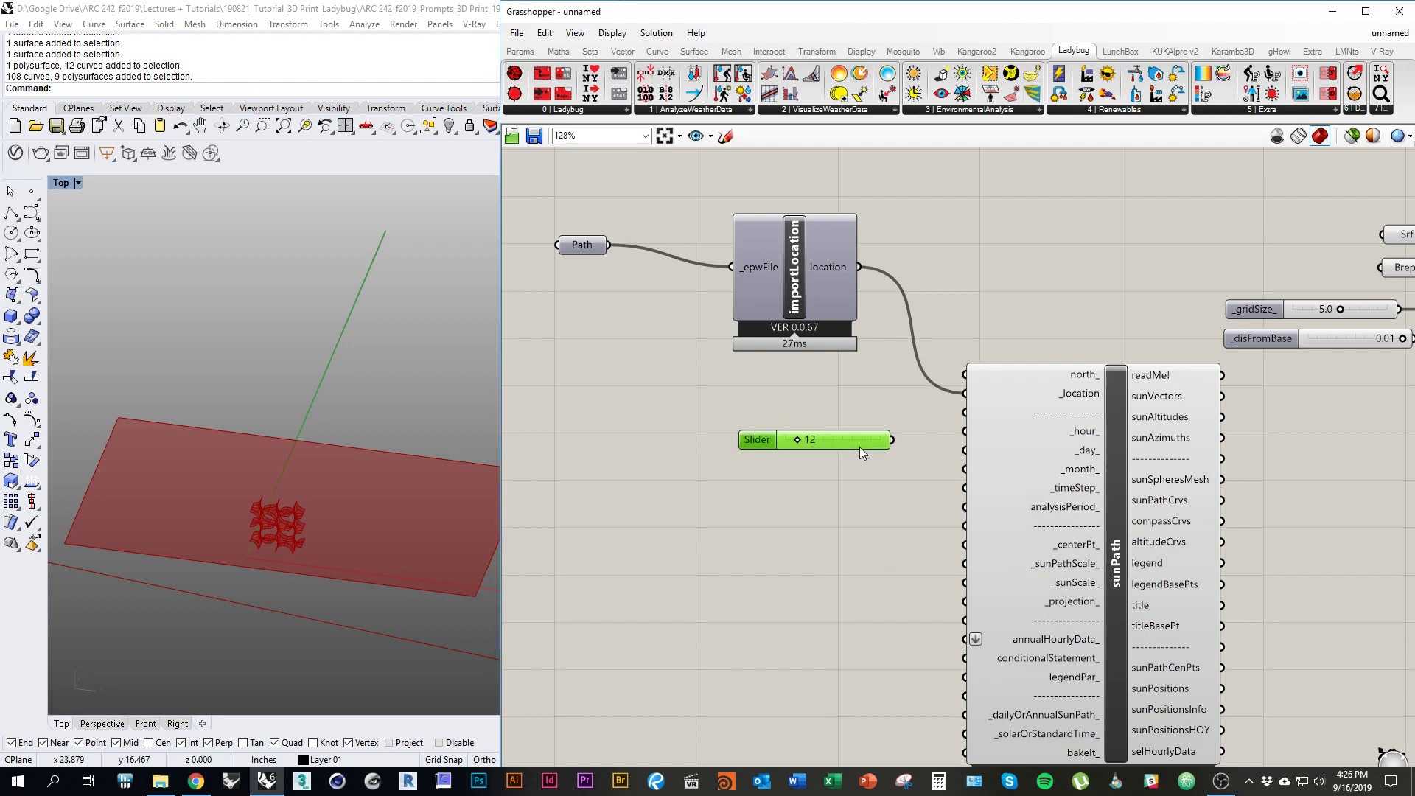
pyautogui.moveTo(892, 439); pyautogui.dragTo(965, 431)
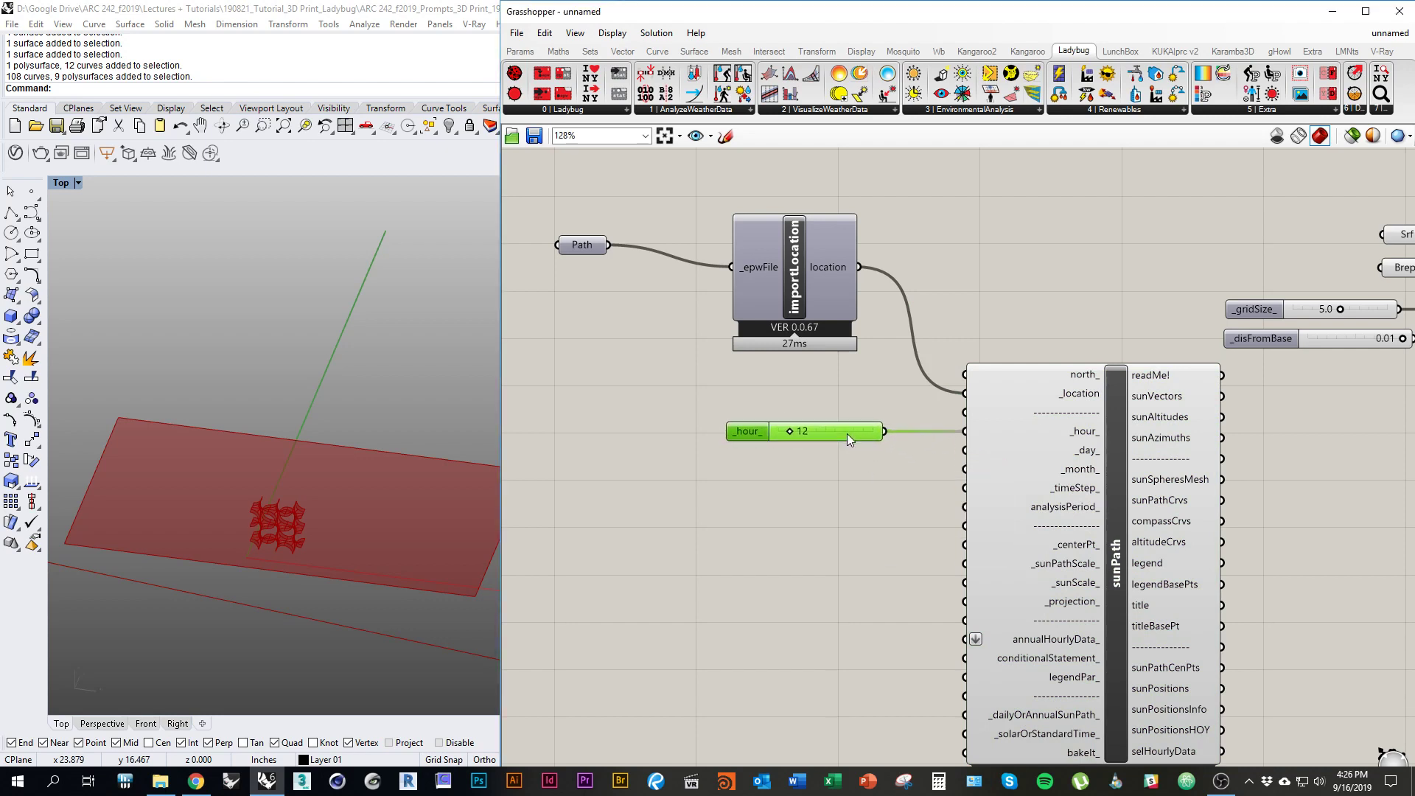
pyautogui.click(918, 454)
# Step: Add a number slider set to 21 below the _hour_ slider and connect it to sunPath's _day_ input
pyautogui.moveTo(918, 454); pyautogui.dragTo(874, 454, button='right')
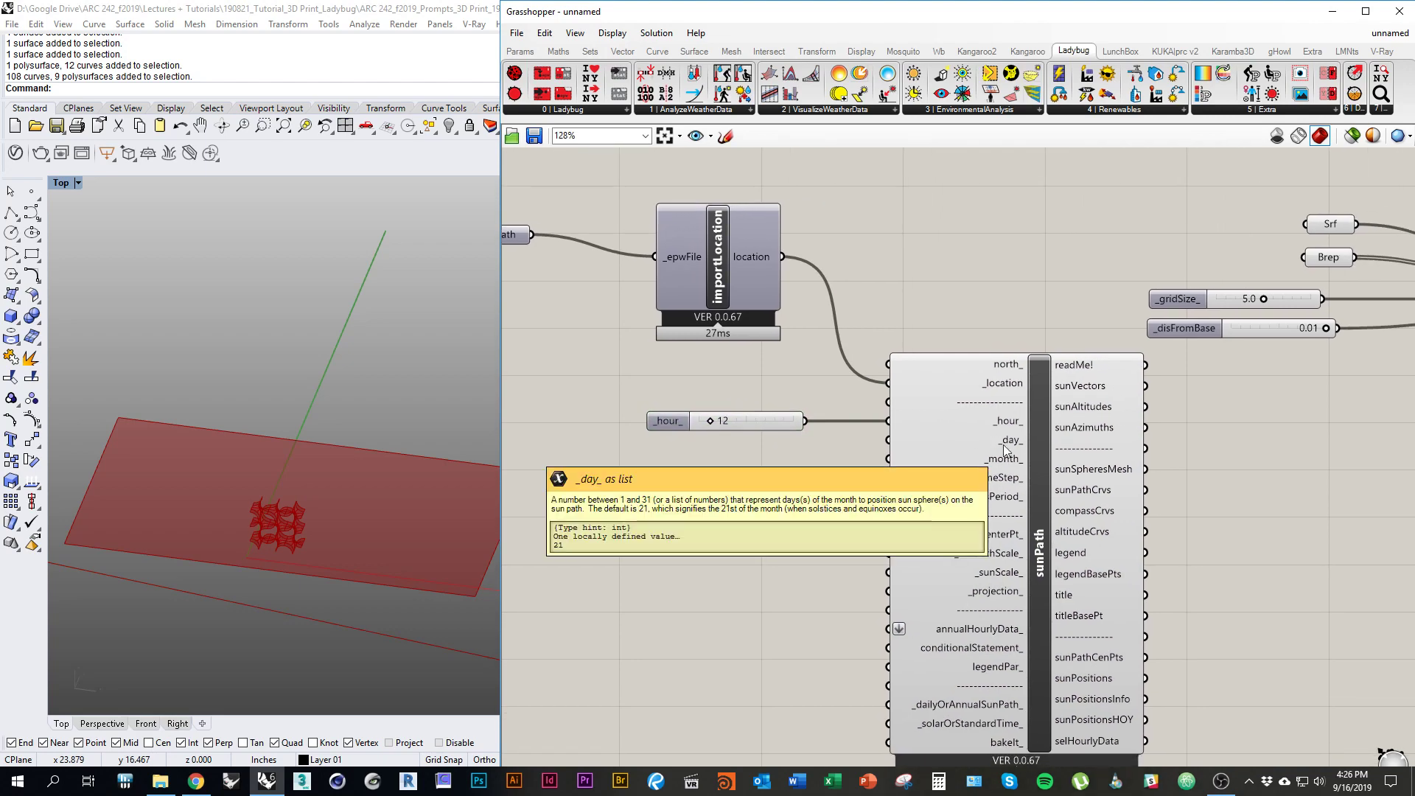
pyautogui.moveTo(805, 466); pyautogui.dragTo(912, 467, button='right')
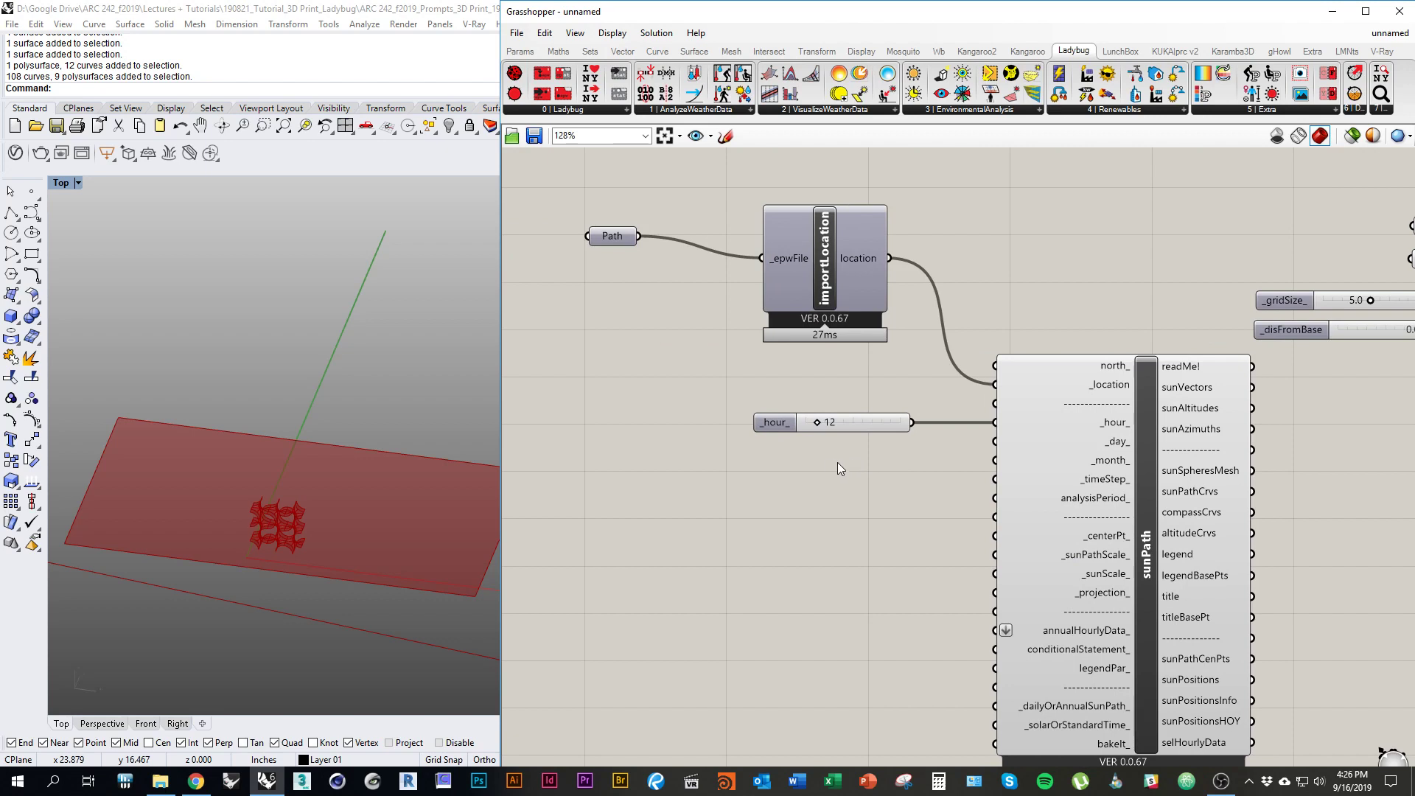
pyautogui.doubleClick(832, 461)
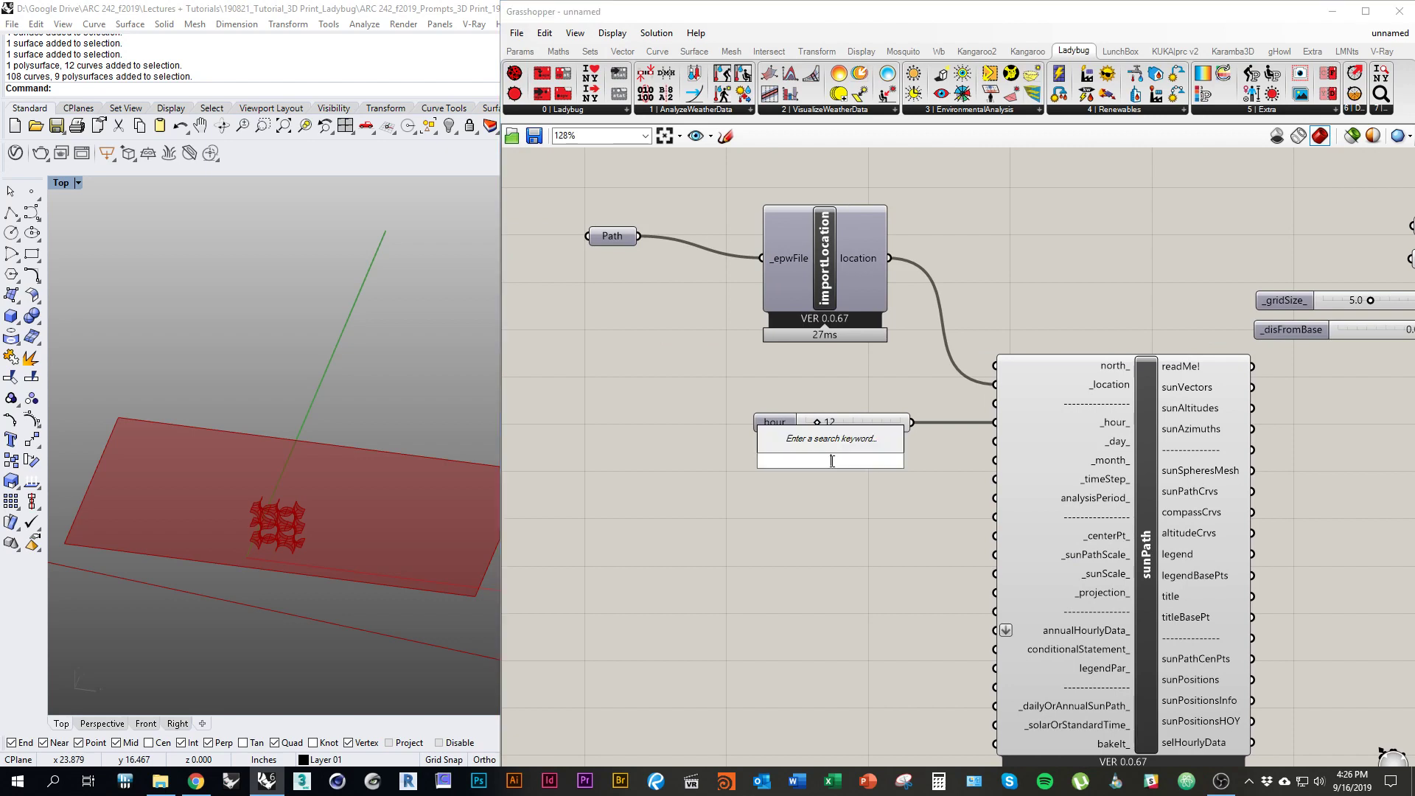
pyautogui.write('21')
pyautogui.press('Return')
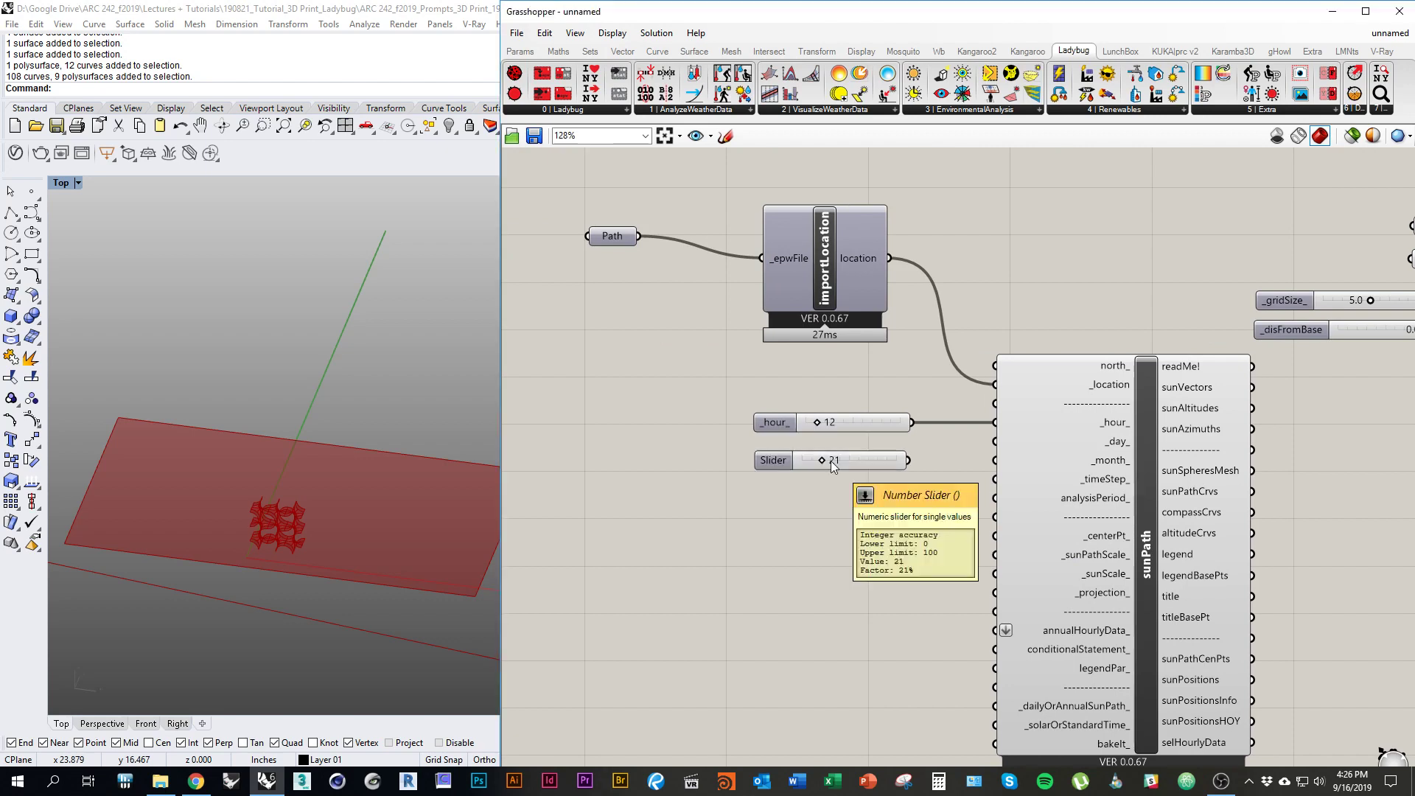
pyautogui.moveTo(877, 466); pyautogui.dragTo(995, 441)
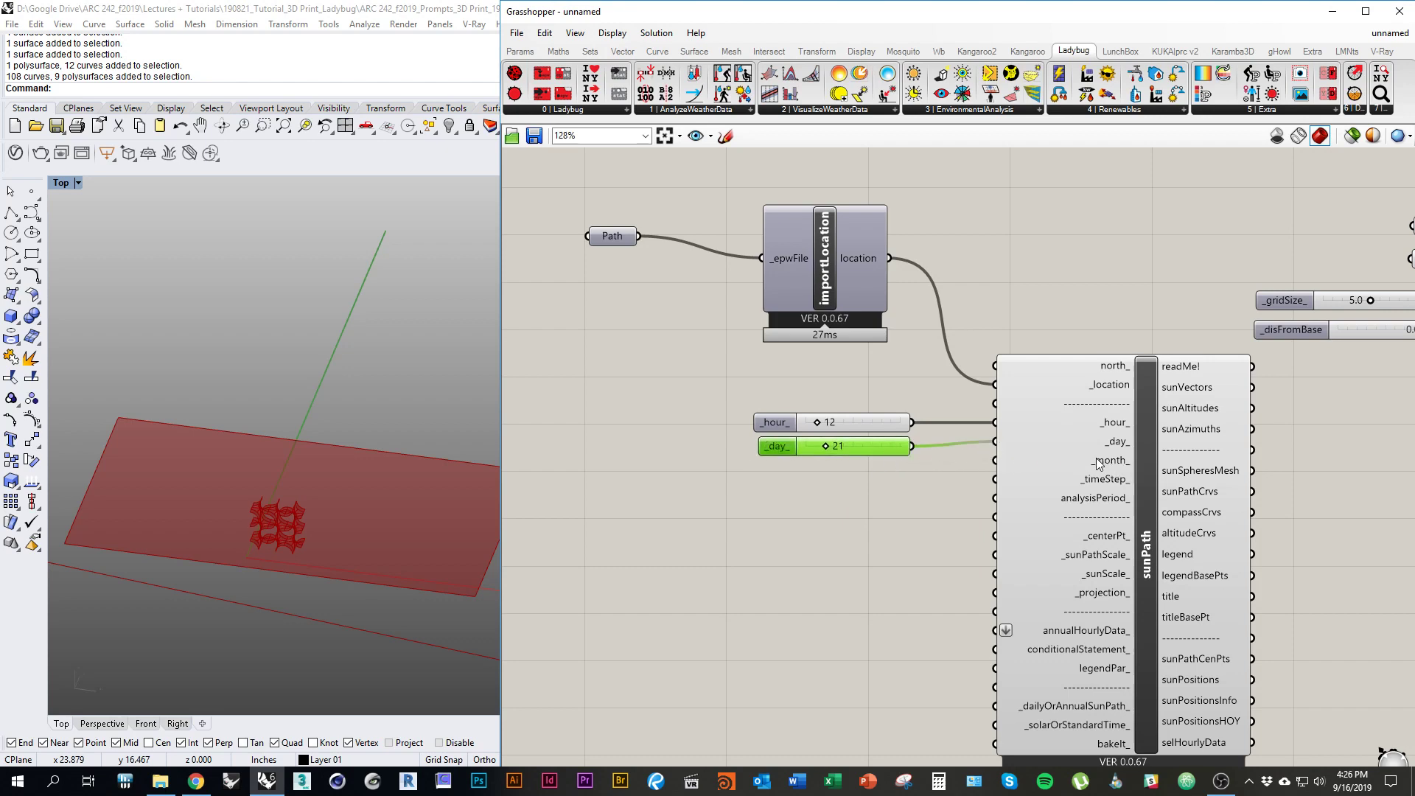
# Step: Add a number slider set to 12 below the _day_ slider and connect it to sunPath's _month_ input
pyautogui.doubleClick(842, 482)
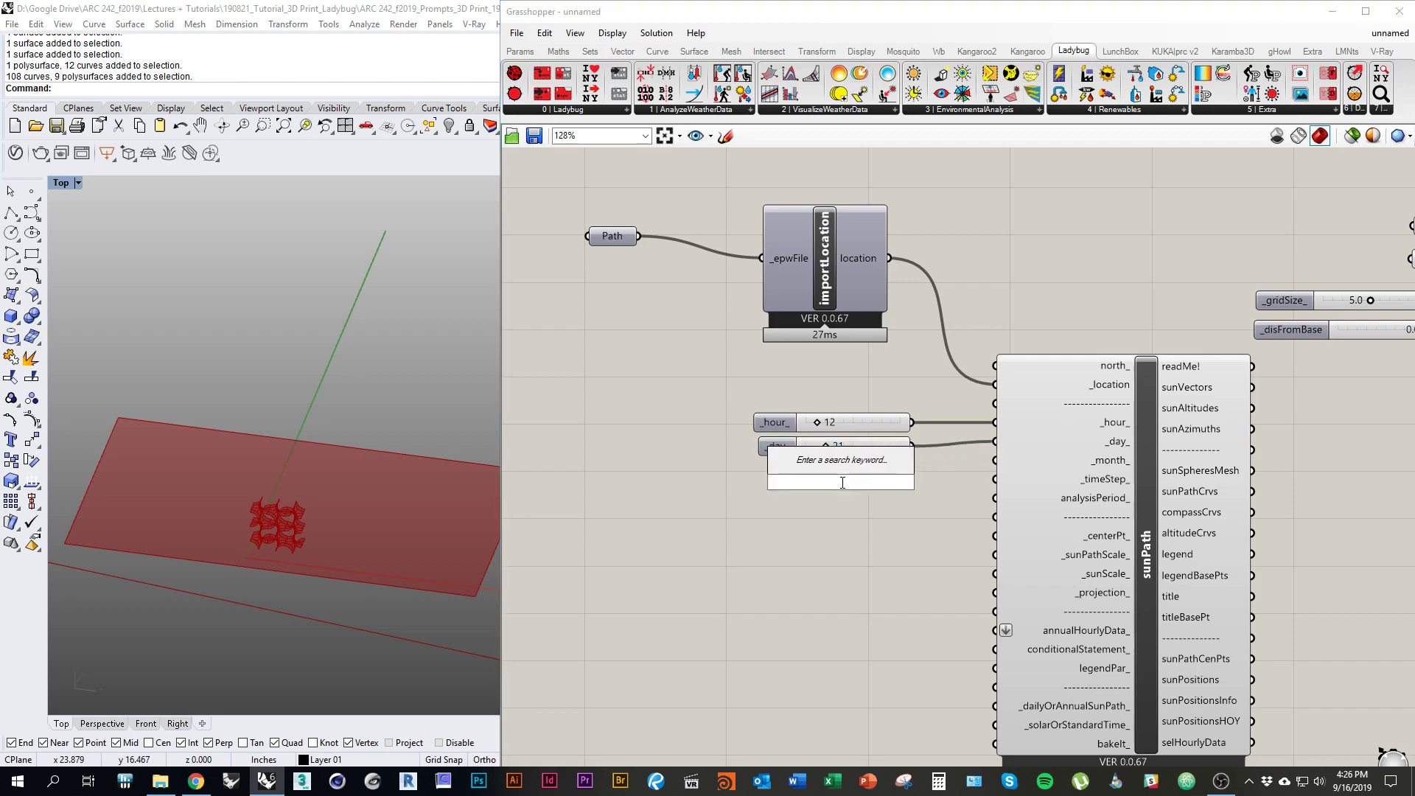
pyautogui.write('12')
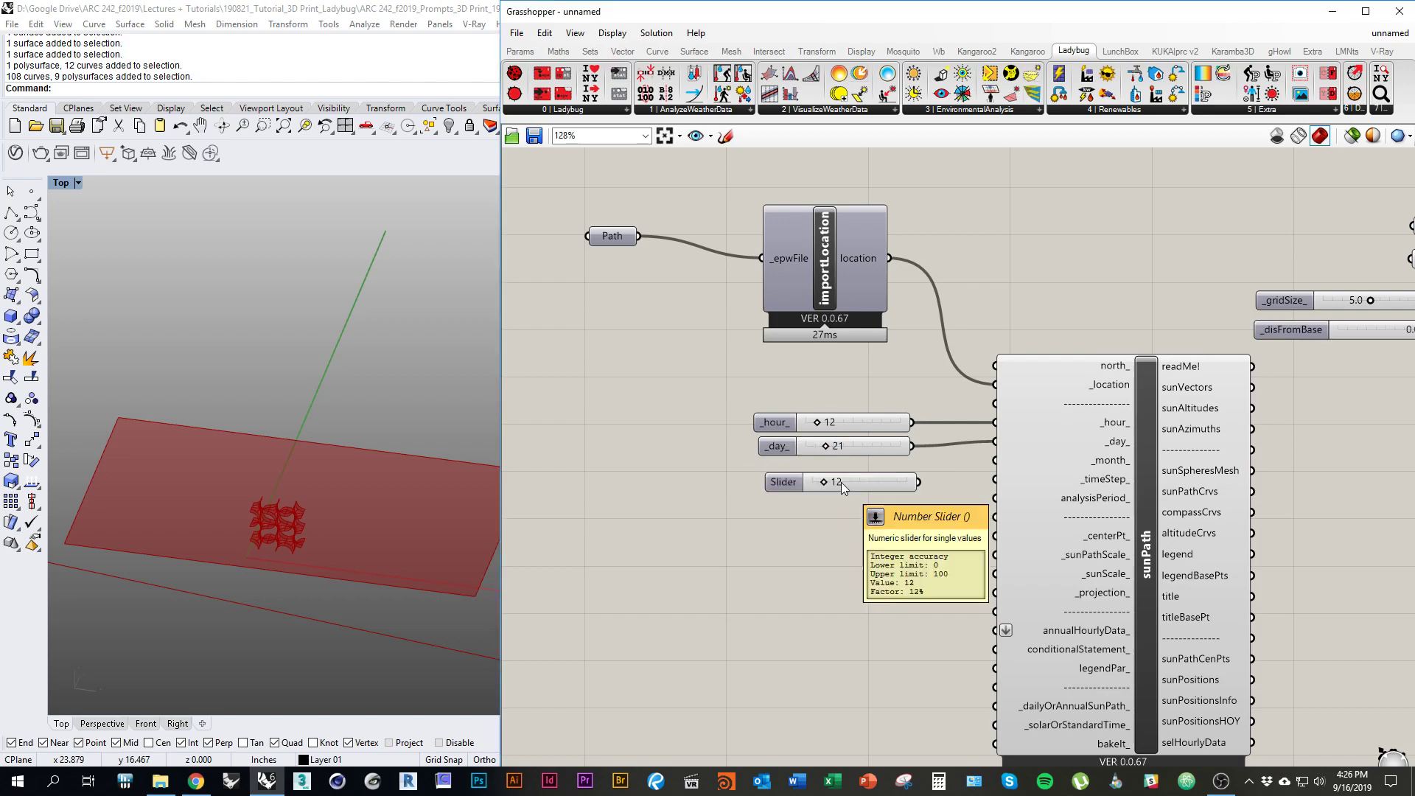
pyautogui.press('Return')
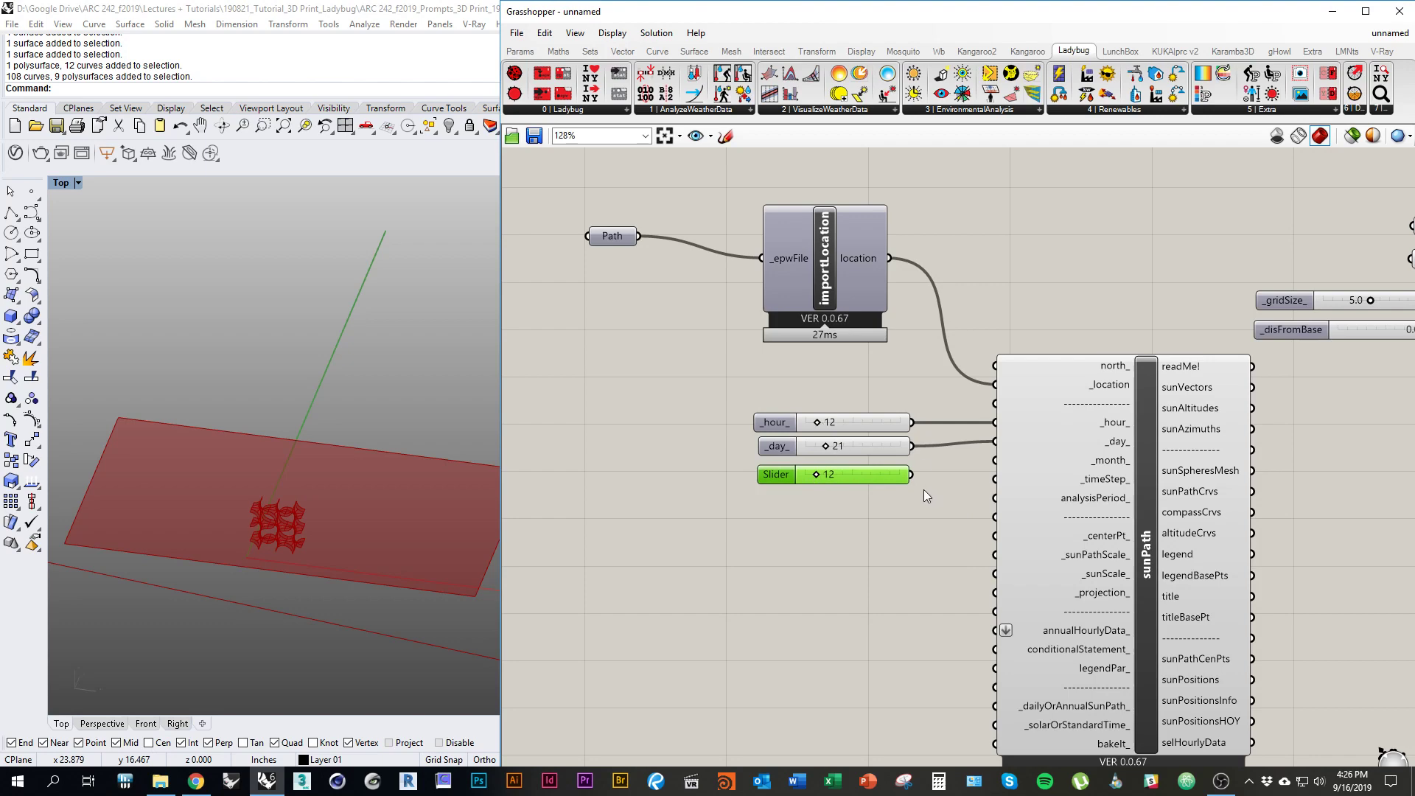
# Step: Connect sunPath's sunVectors output to the _sunVectors input of the sunlightHoursAnalysis component
pyautogui.moveTo(1251, 470); pyautogui.dragTo(908, 496, button='right')
pyautogui.moveTo(860, 423)
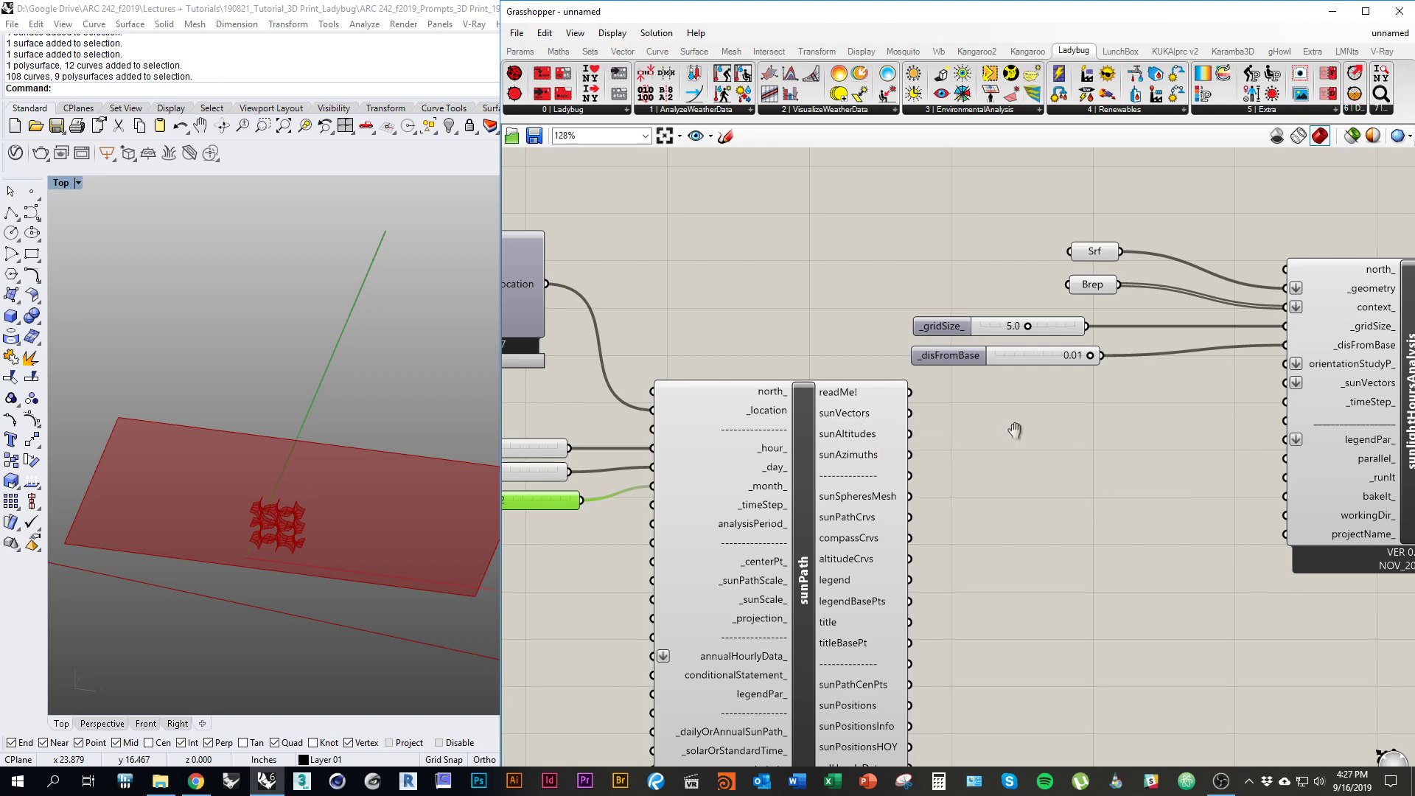
pyautogui.moveTo(875, 433); pyautogui.dragTo(736, 425, button='right')
pyautogui.moveTo(706, 560); pyautogui.dragTo(790, 525, button='right')
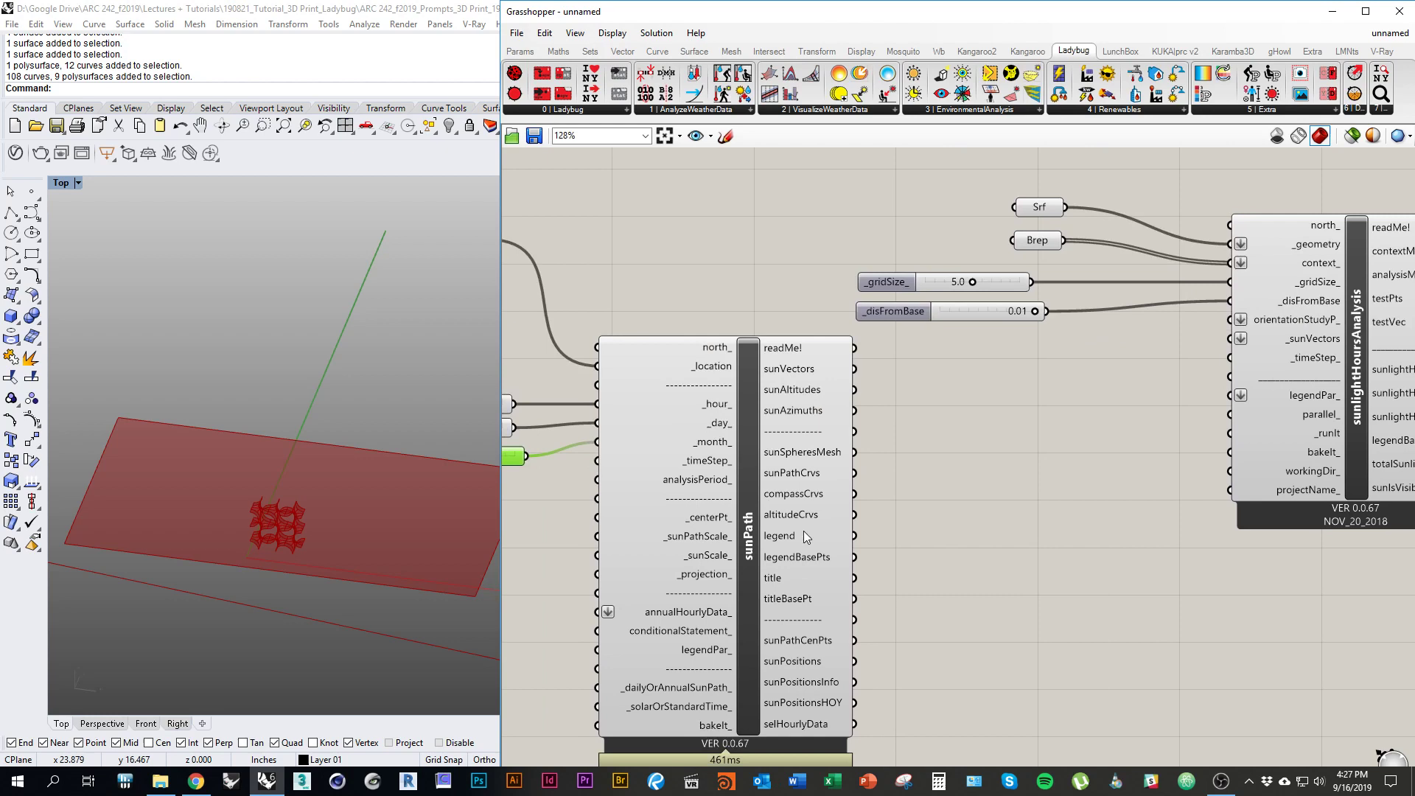
pyautogui.click(748, 558)
pyautogui.moveTo(1004, 425); pyautogui.dragTo(921, 485, button='right')
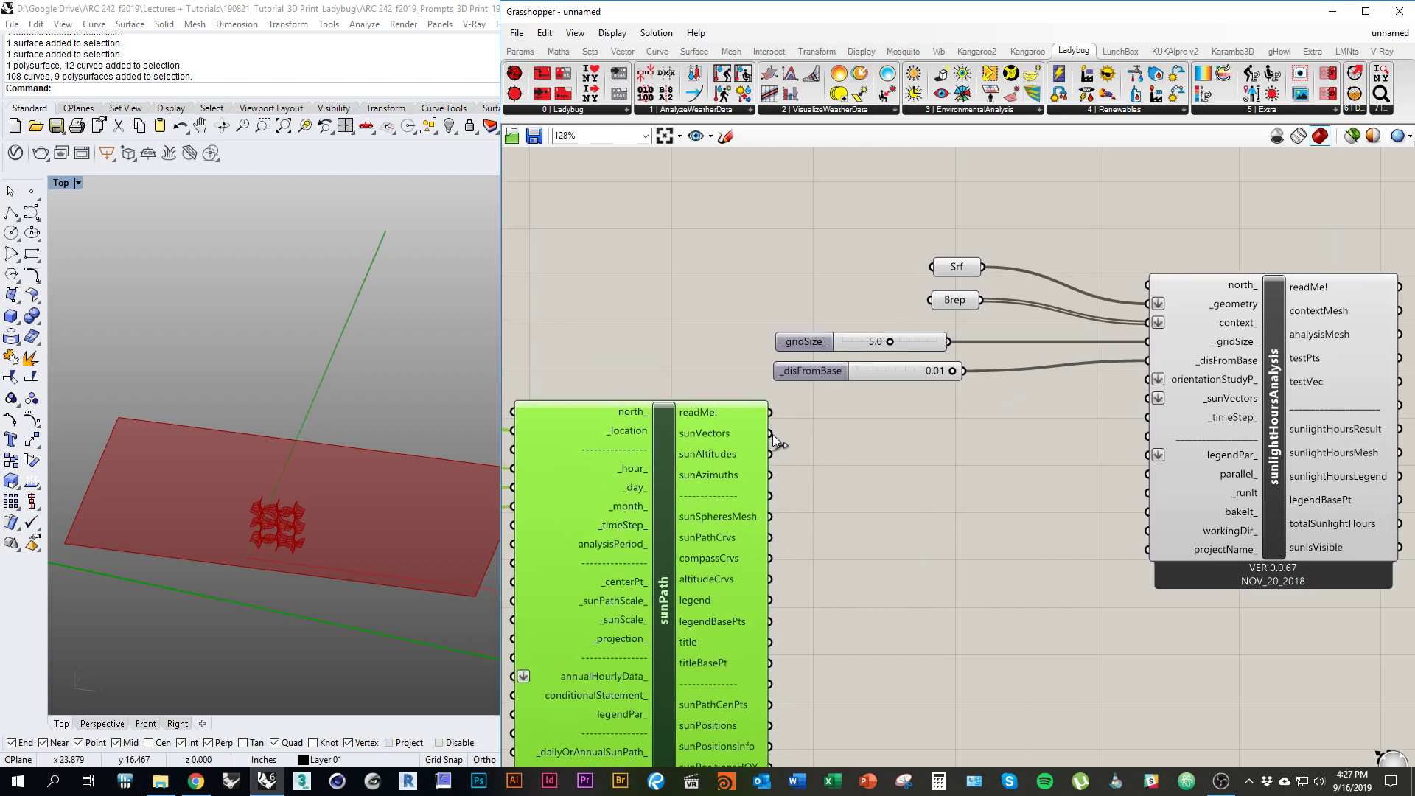
pyautogui.moveTo(771, 434); pyautogui.dragTo(1152, 404)
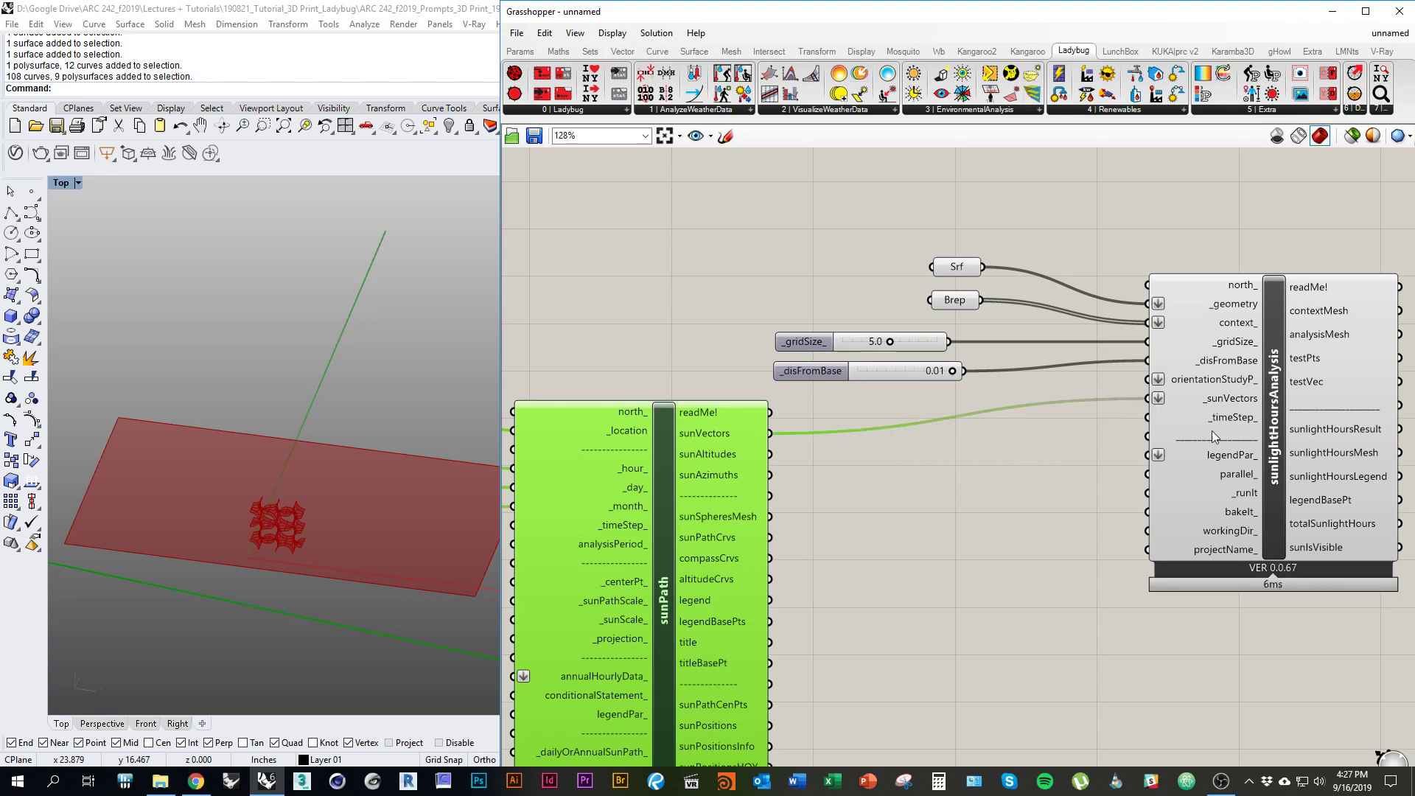
# Step: Move the sunlightHoursAnalysis component slightly away from its input sliders and read the description of its _runIt input
pyautogui.click(1277, 489)
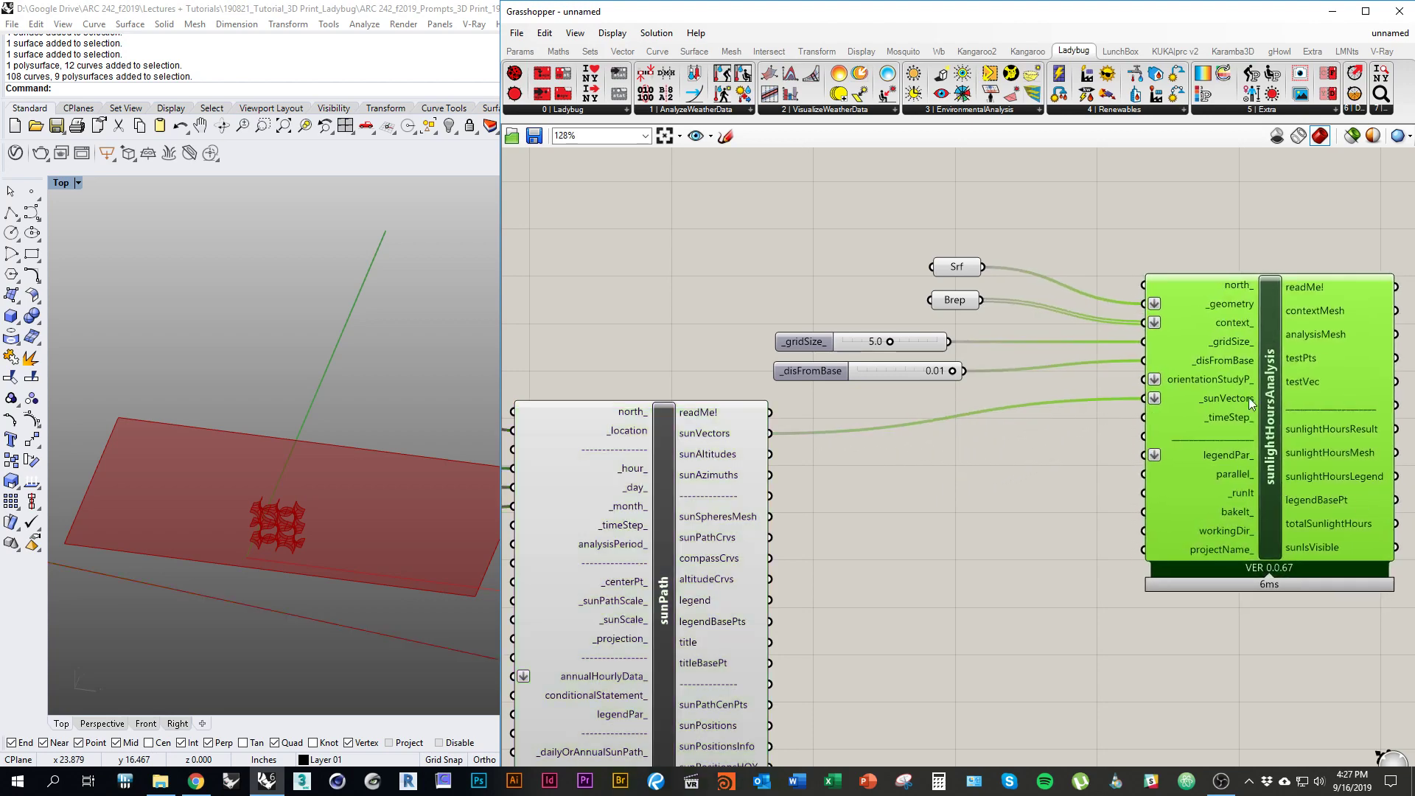
pyautogui.moveTo(1060, 515); pyautogui.dragTo(995, 495, button='right')
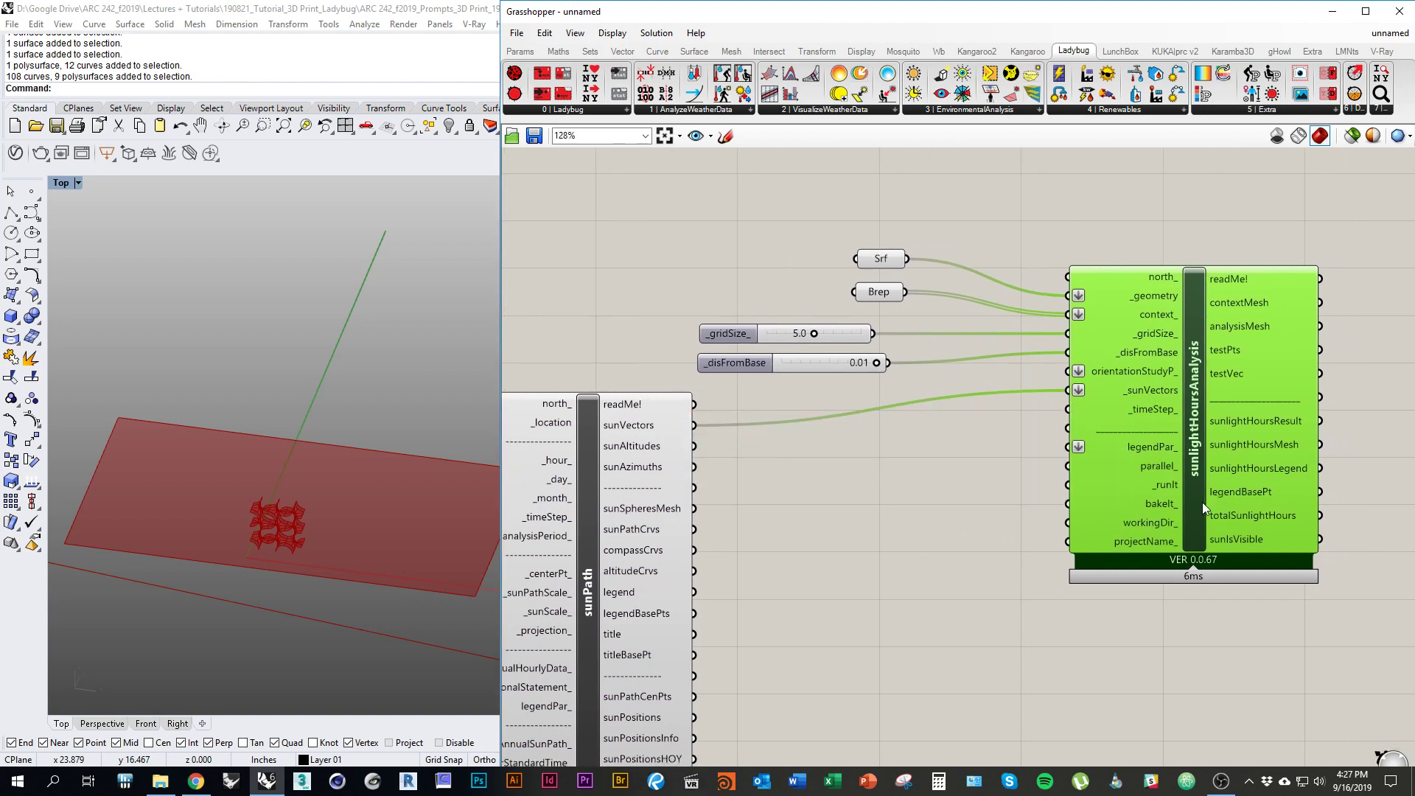
pyautogui.moveTo(1201, 502); pyautogui.dragTo(1229, 495)
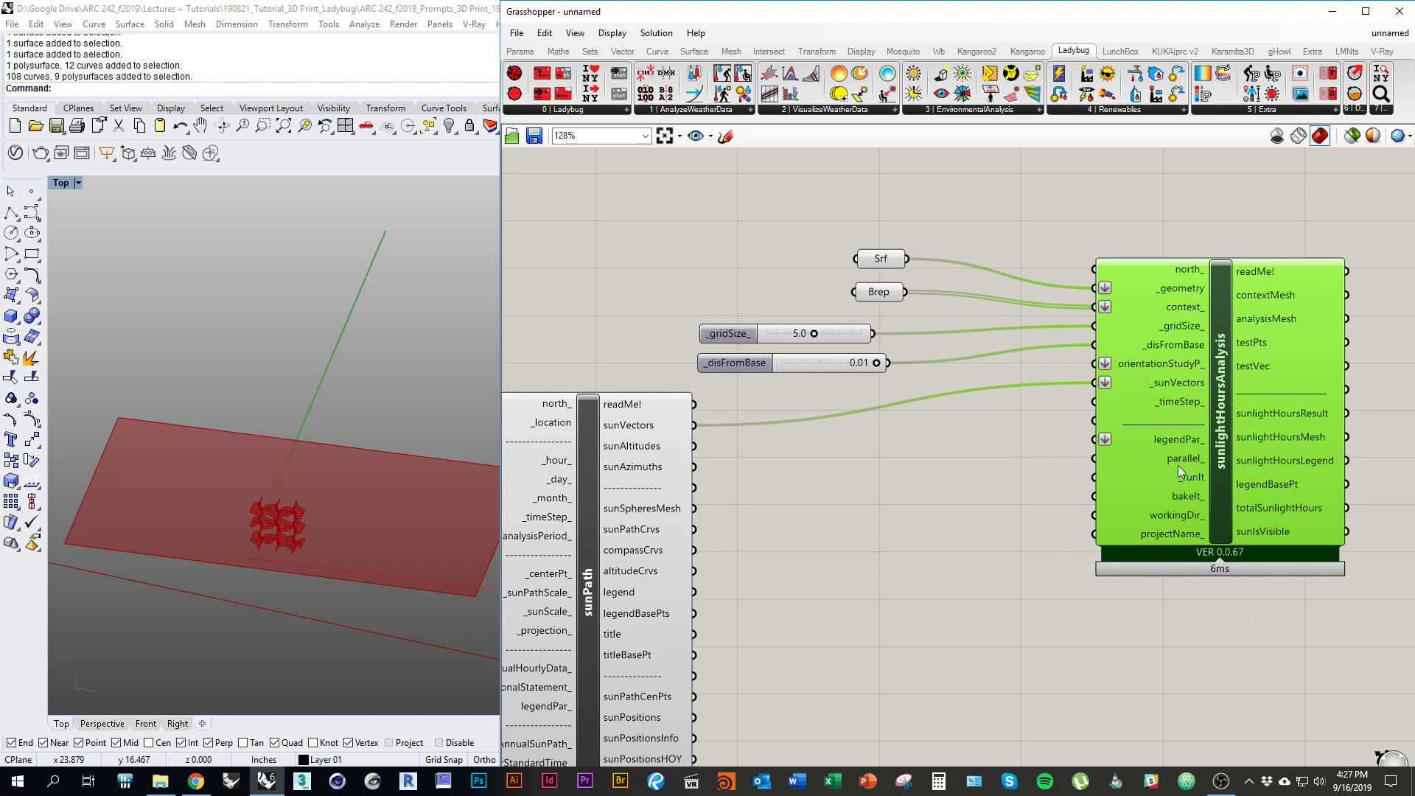
pyautogui.moveTo(1192, 471)
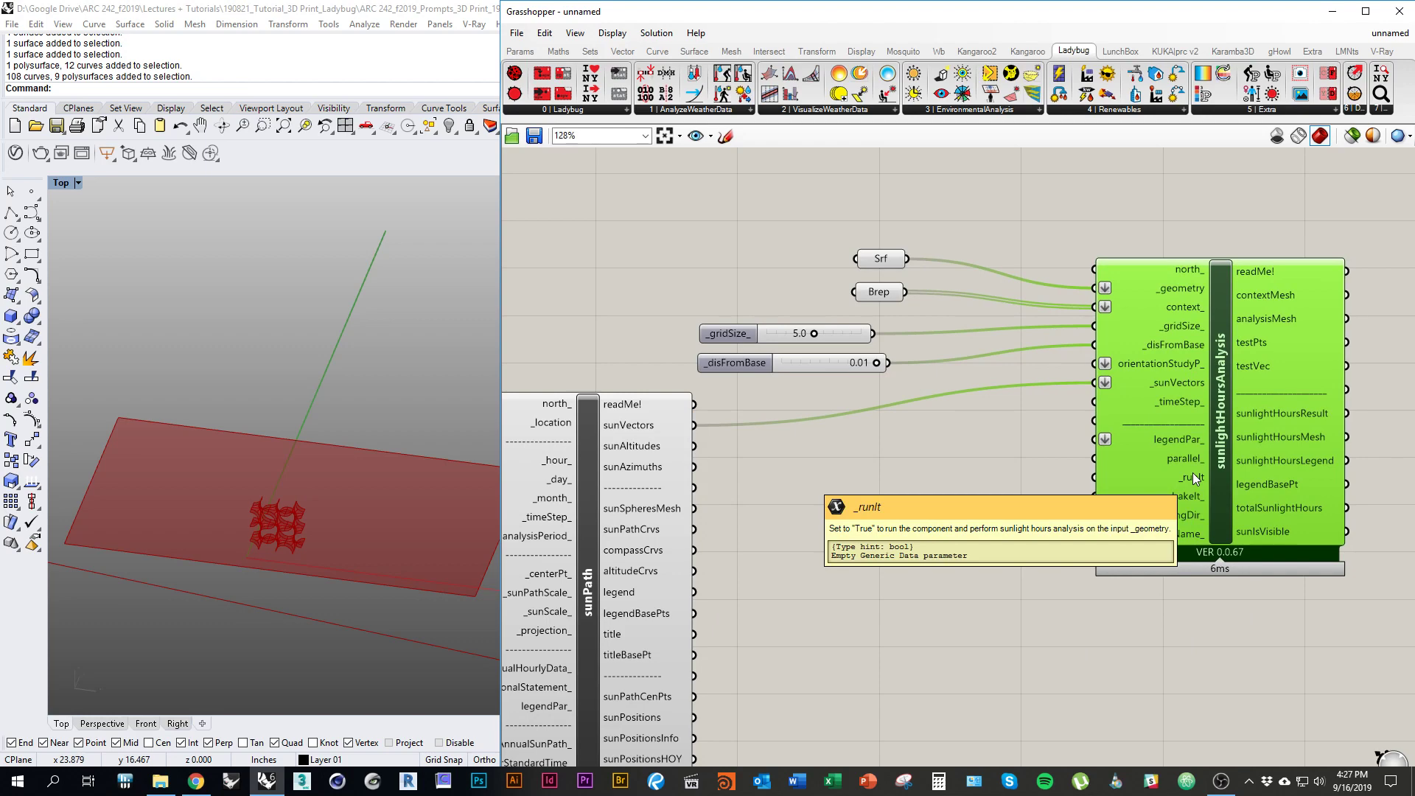
# Step: Add a Boolean Toggle below the _disFromBase slider and try switching its value between True and False
pyautogui.click(520, 51)
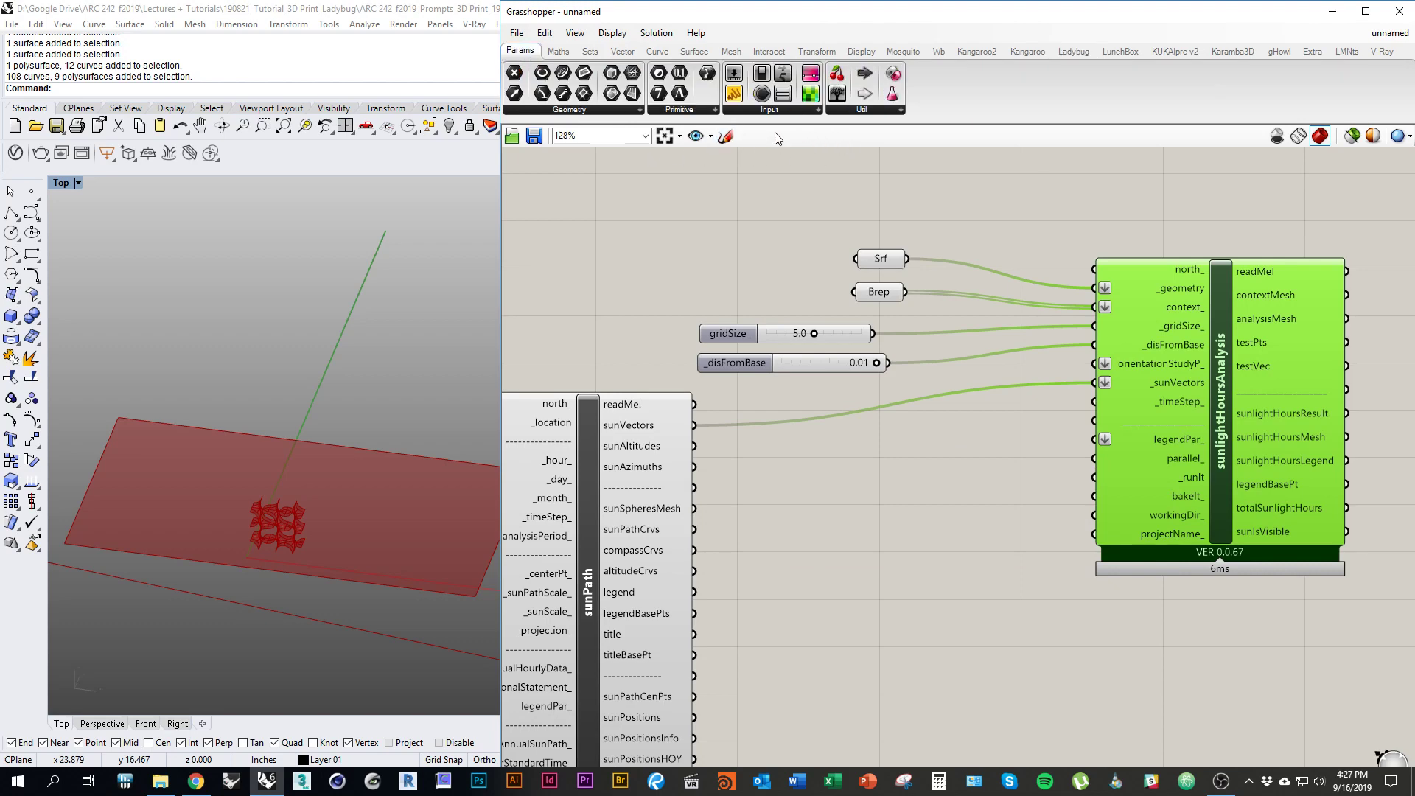
pyautogui.click(776, 110)
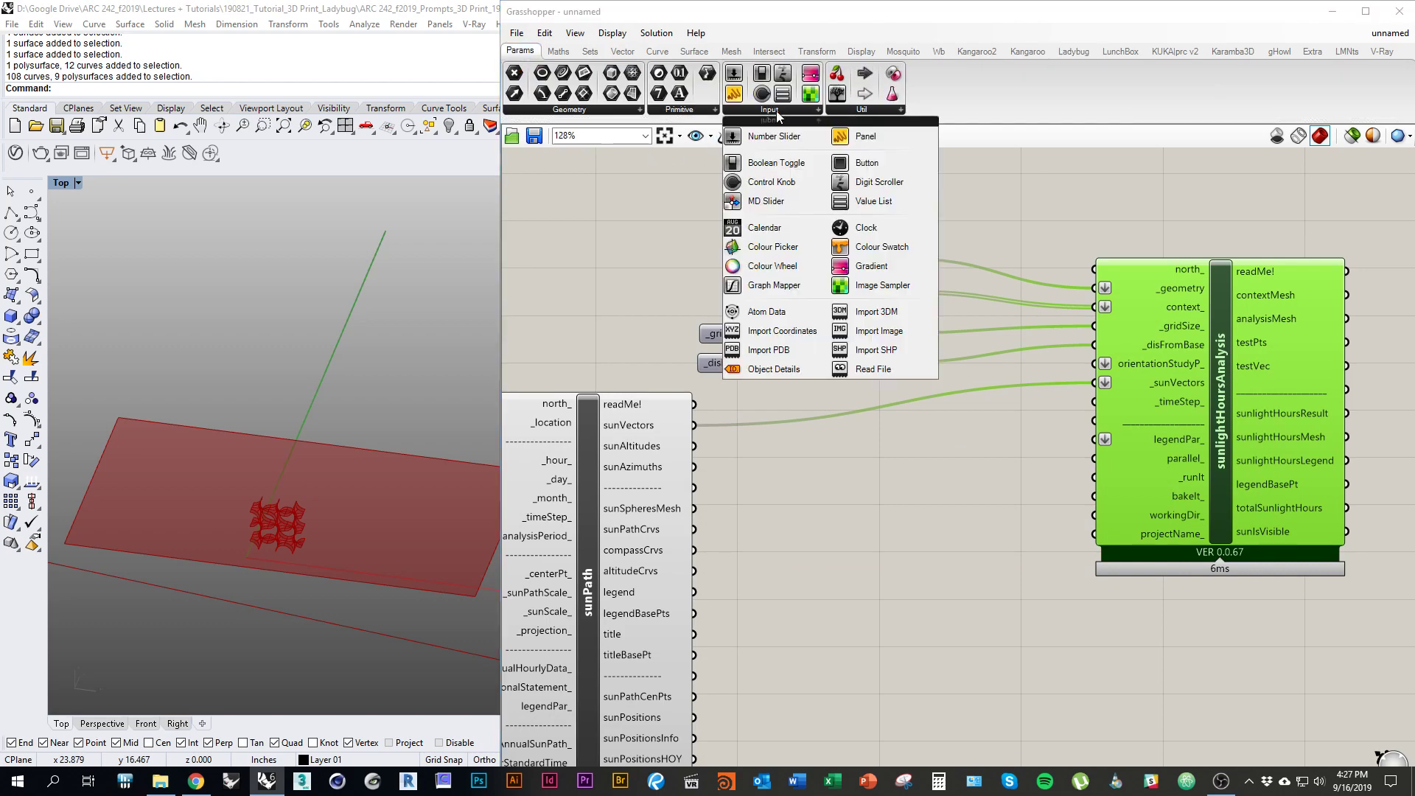
pyautogui.click(808, 166)
pyautogui.click(892, 447)
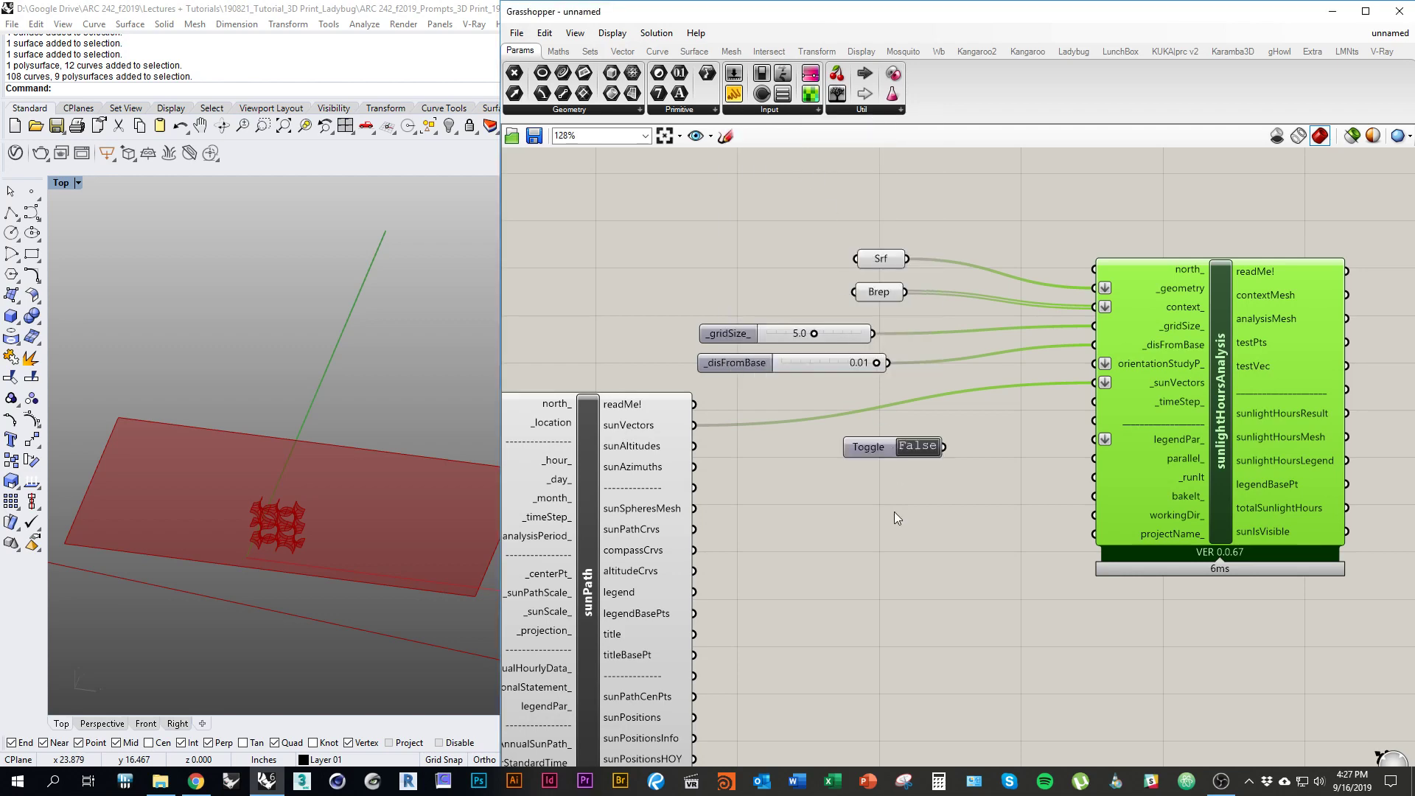
pyautogui.moveTo(874, 448); pyautogui.dragTo(863, 456)
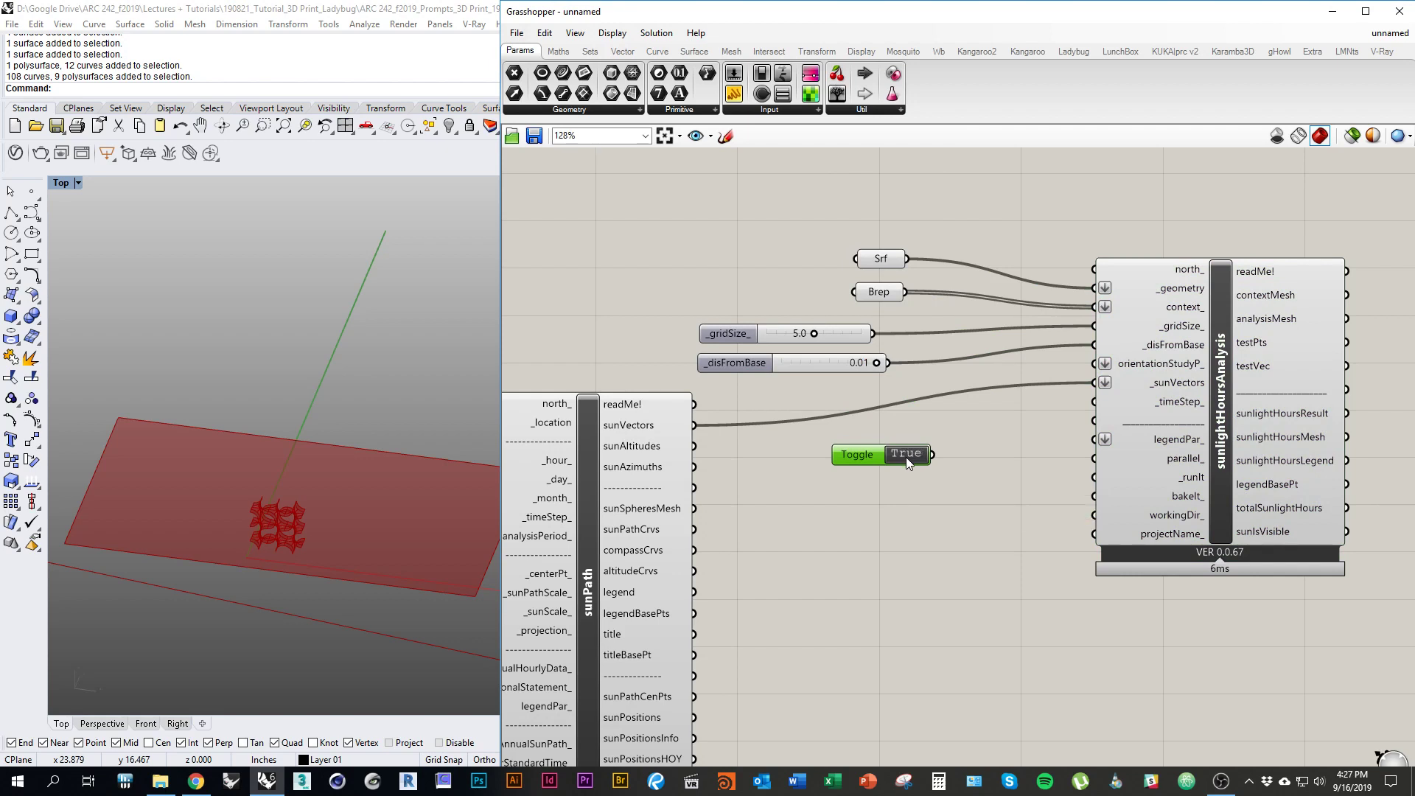
pyautogui.doubleClick(906, 457)
pyautogui.click(926, 519)
pyautogui.moveTo(1046, 494); pyautogui.dragTo(1012, 482, button='right')
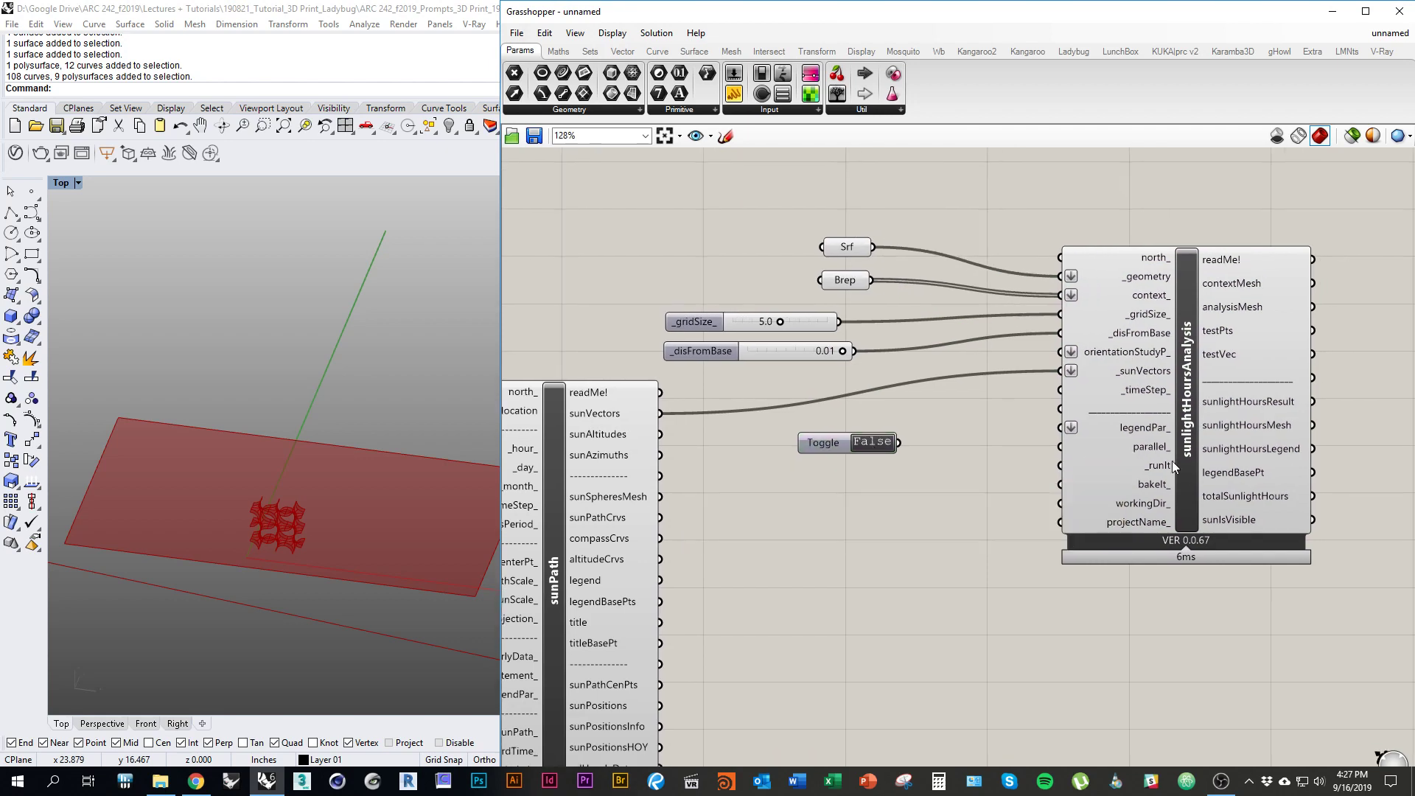
# Step: Read the parallel_ input's description, set the toggle to True and connect it to parallel_ on the sunlightHoursAnalysis component
pyautogui.moveTo(1154, 457)
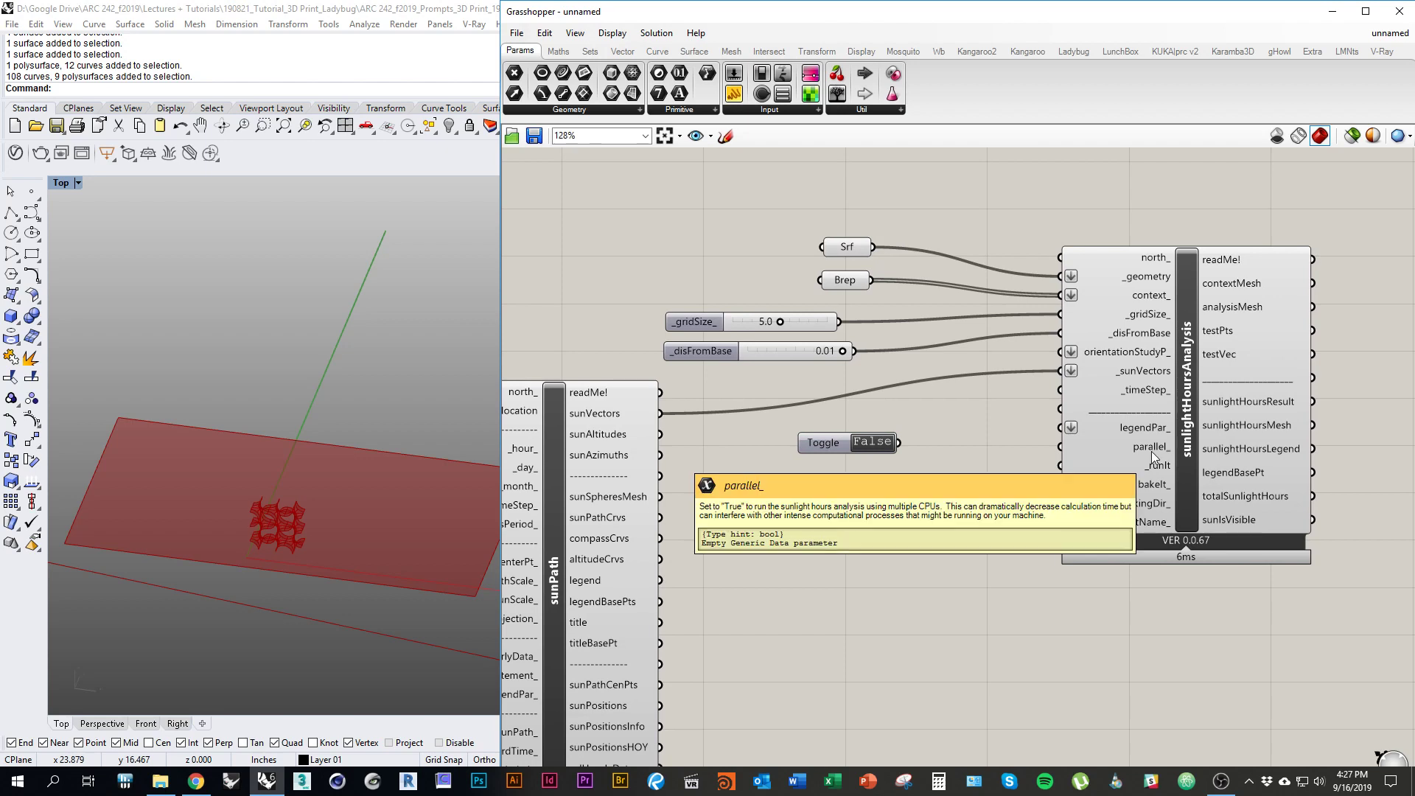
pyautogui.click(1155, 457)
pyautogui.click(992, 470)
pyautogui.moveTo(1158, 452)
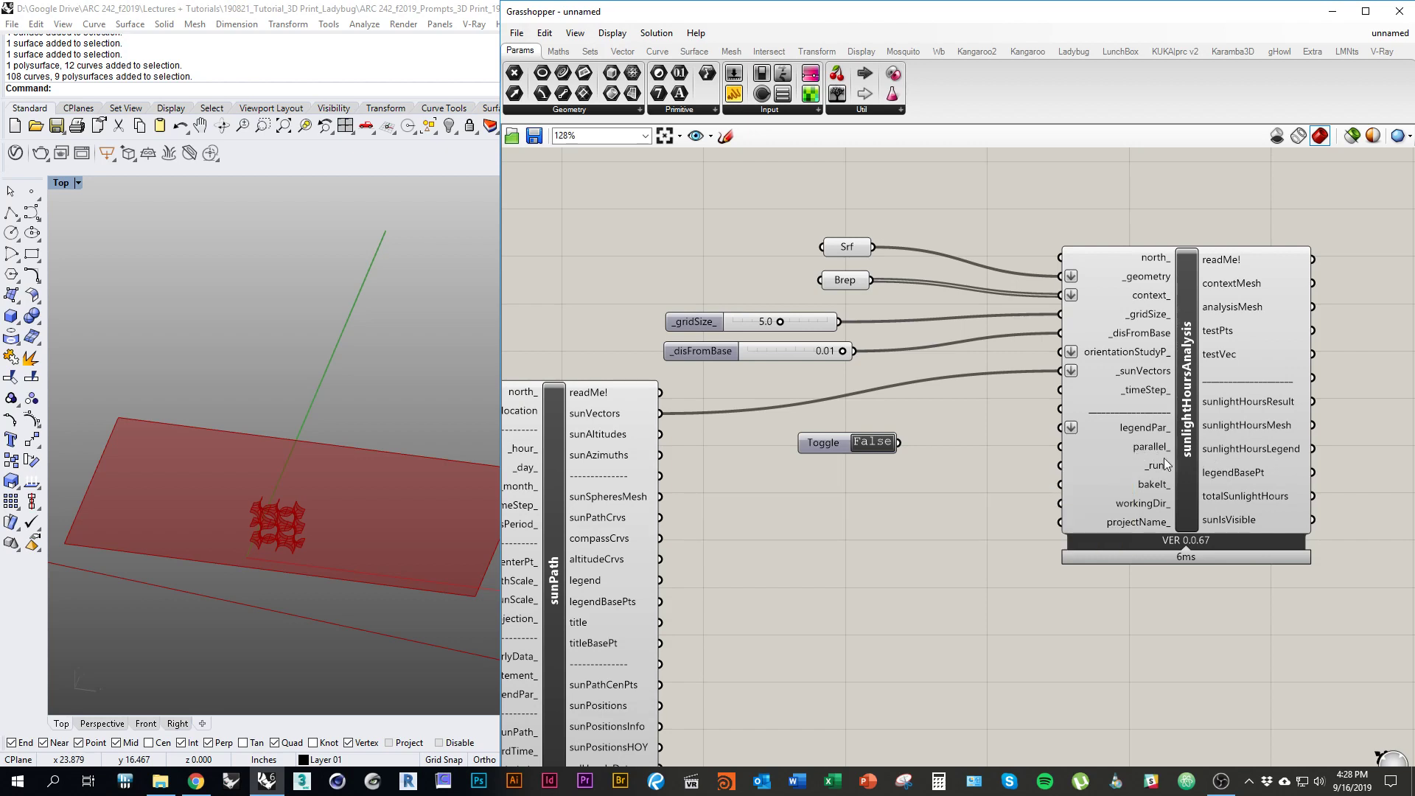
pyautogui.doubleClick(874, 443)
pyautogui.moveTo(973, 504); pyautogui.dragTo(1020, 499, button='right')
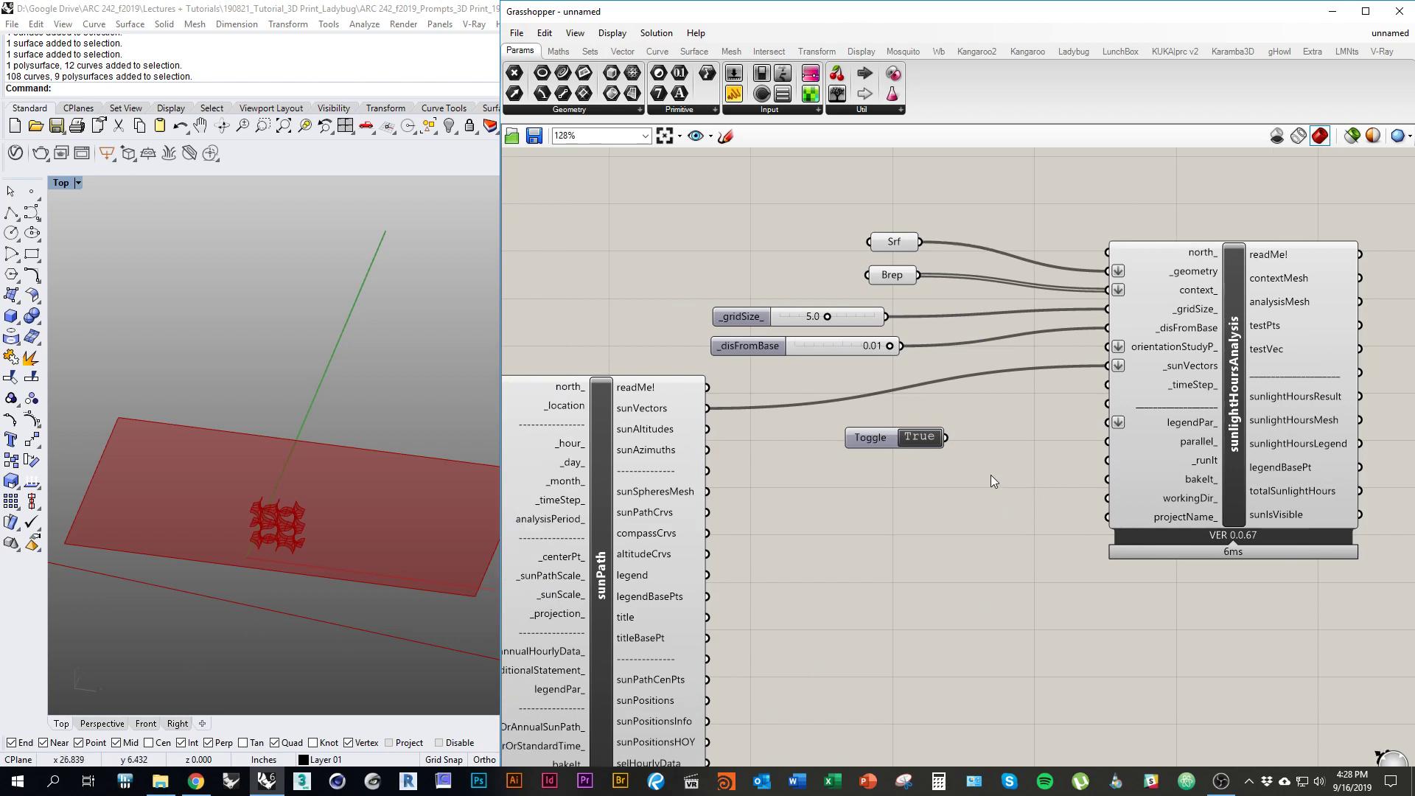
pyautogui.moveTo(870, 441); pyautogui.dragTo(1108, 442)
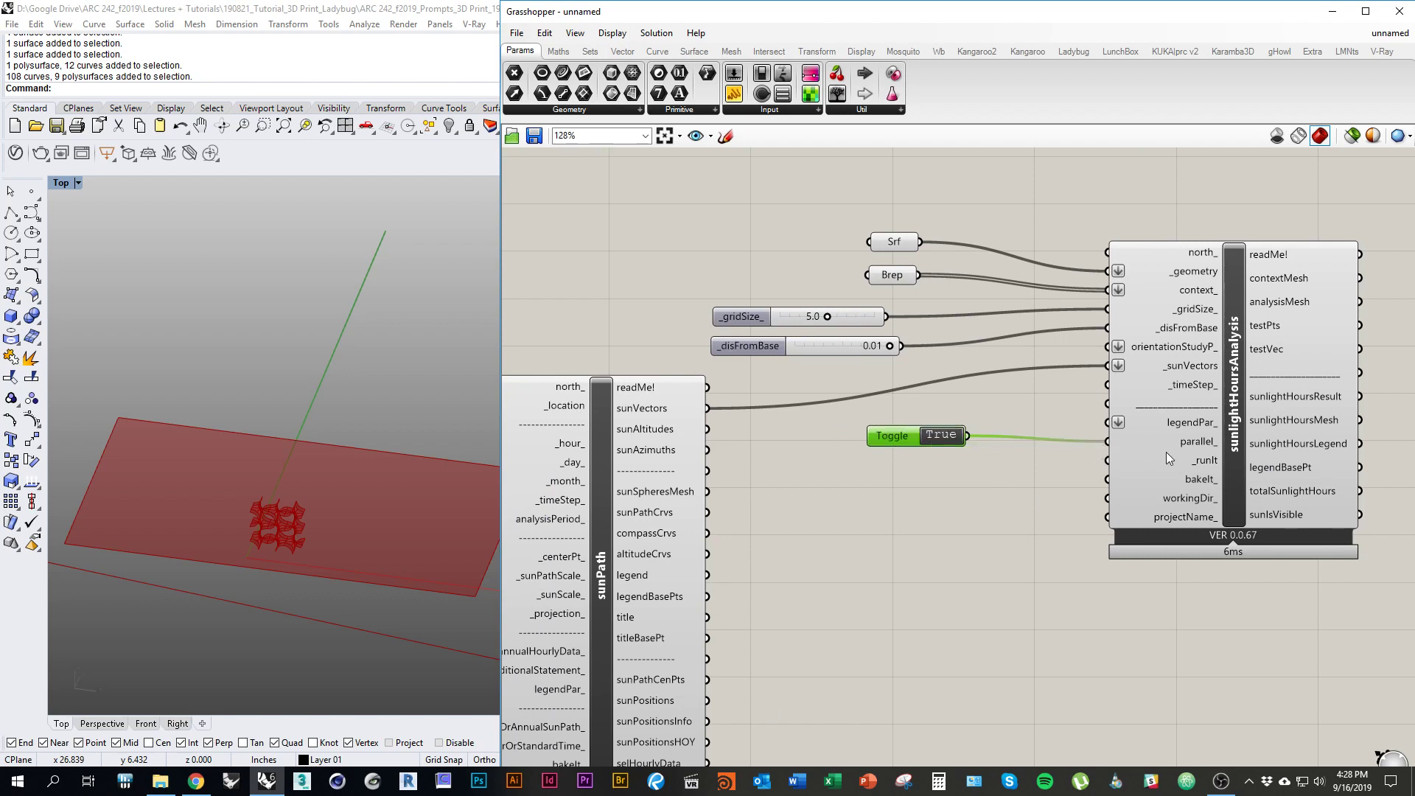
pyautogui.moveTo(992, 483); pyautogui.dragTo(979, 482, button='right')
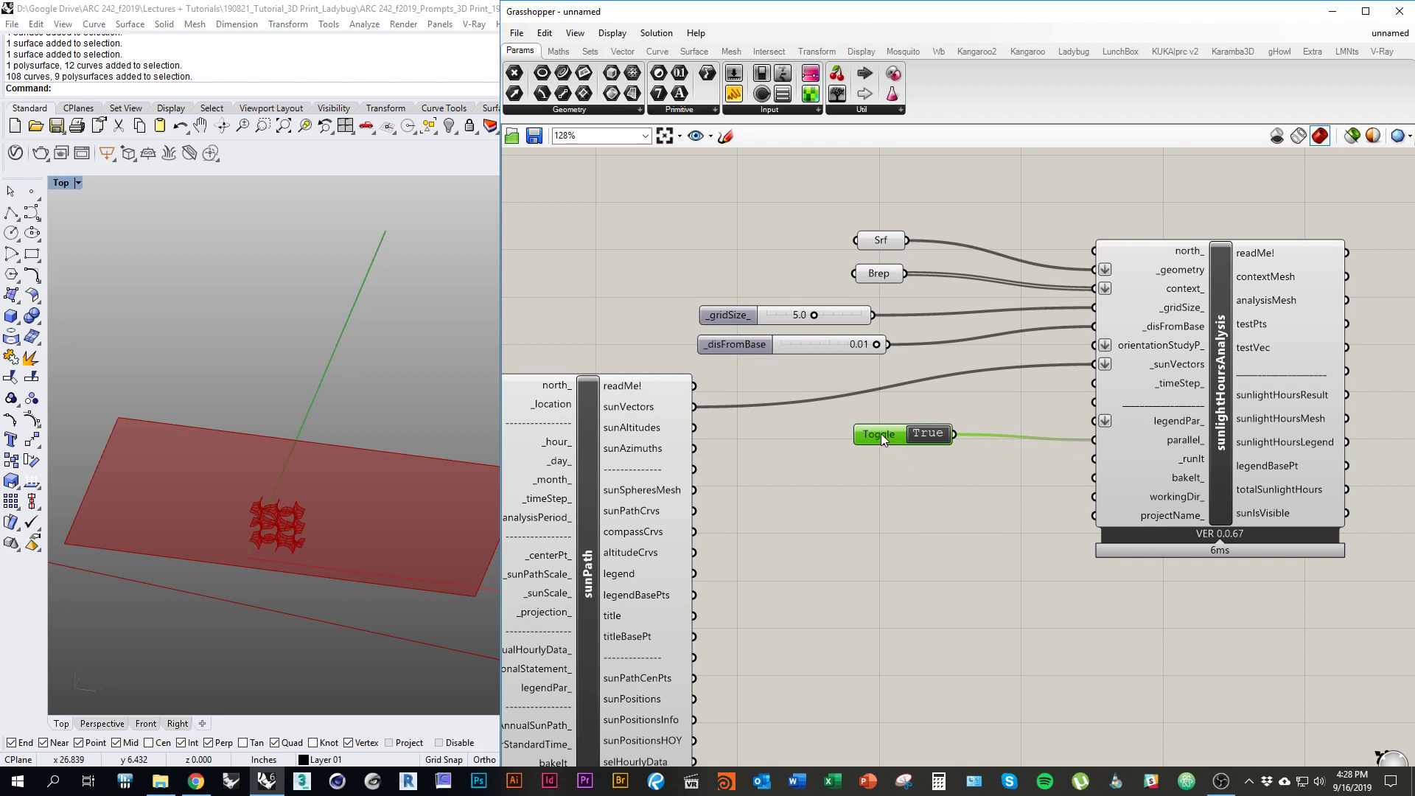
pyautogui.moveTo(882, 434)
pyautogui.mouseDown()
pyautogui.moveTo(919, 464)
pyautogui.moveTo(878, 441)
pyautogui.mouseUp()
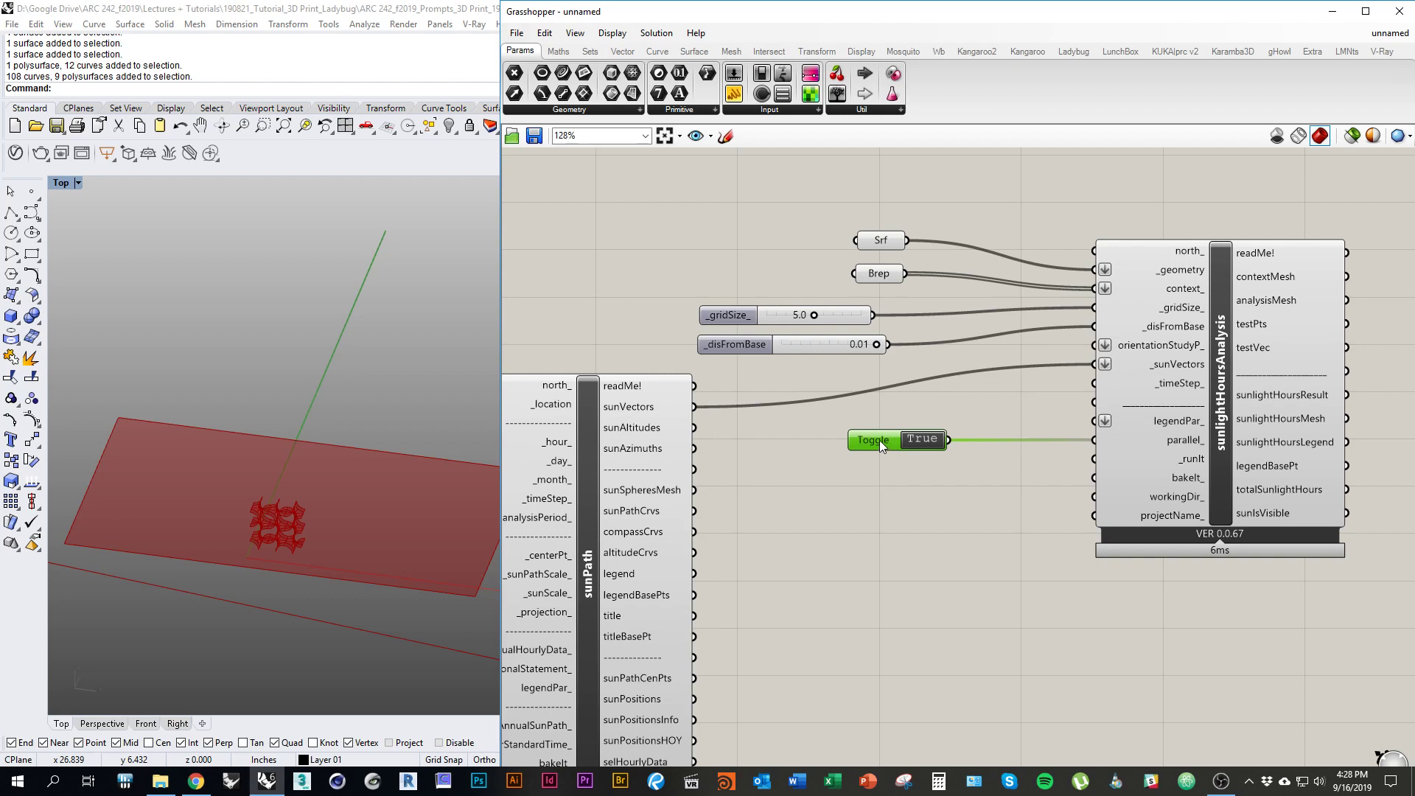
# Step: Duplicate the True toggle and place the copy directly below the original
pyautogui.hotkey('ctrl', 'c')
pyautogui.hotkey('ctrl', 'v')
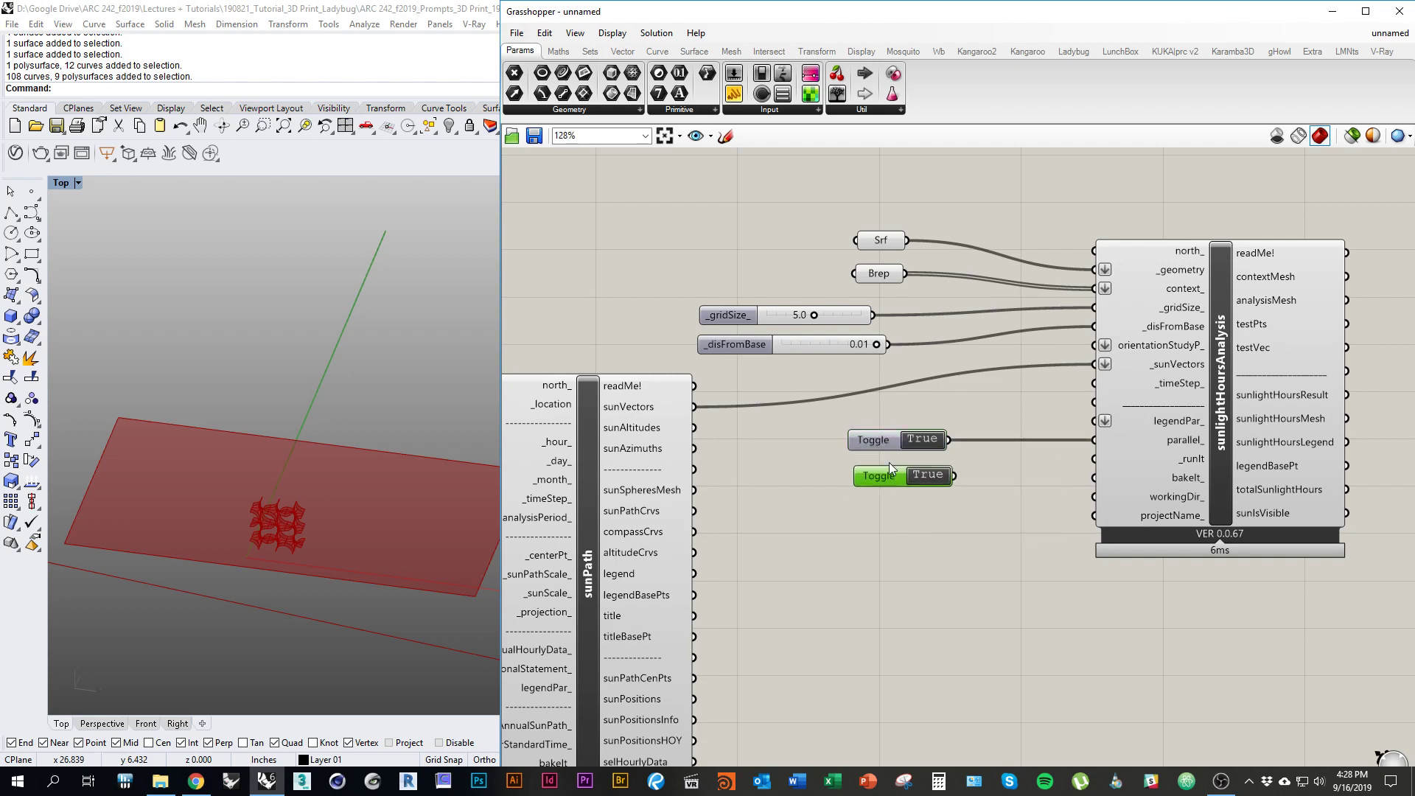
pyautogui.moveTo(889, 463)
pyautogui.keyDown('alt'); pyautogui.mouseDown()
pyautogui.moveTo(883, 473)
pyautogui.moveTo(883, 439)
pyautogui.moveTo(879, 469)
pyautogui.mouseUp(); pyautogui.keyUp('alt')
pyautogui.press('Delete')
pyautogui.hotkey('ctrl', 'z')
pyautogui.hotkey('ctrl', 'z')
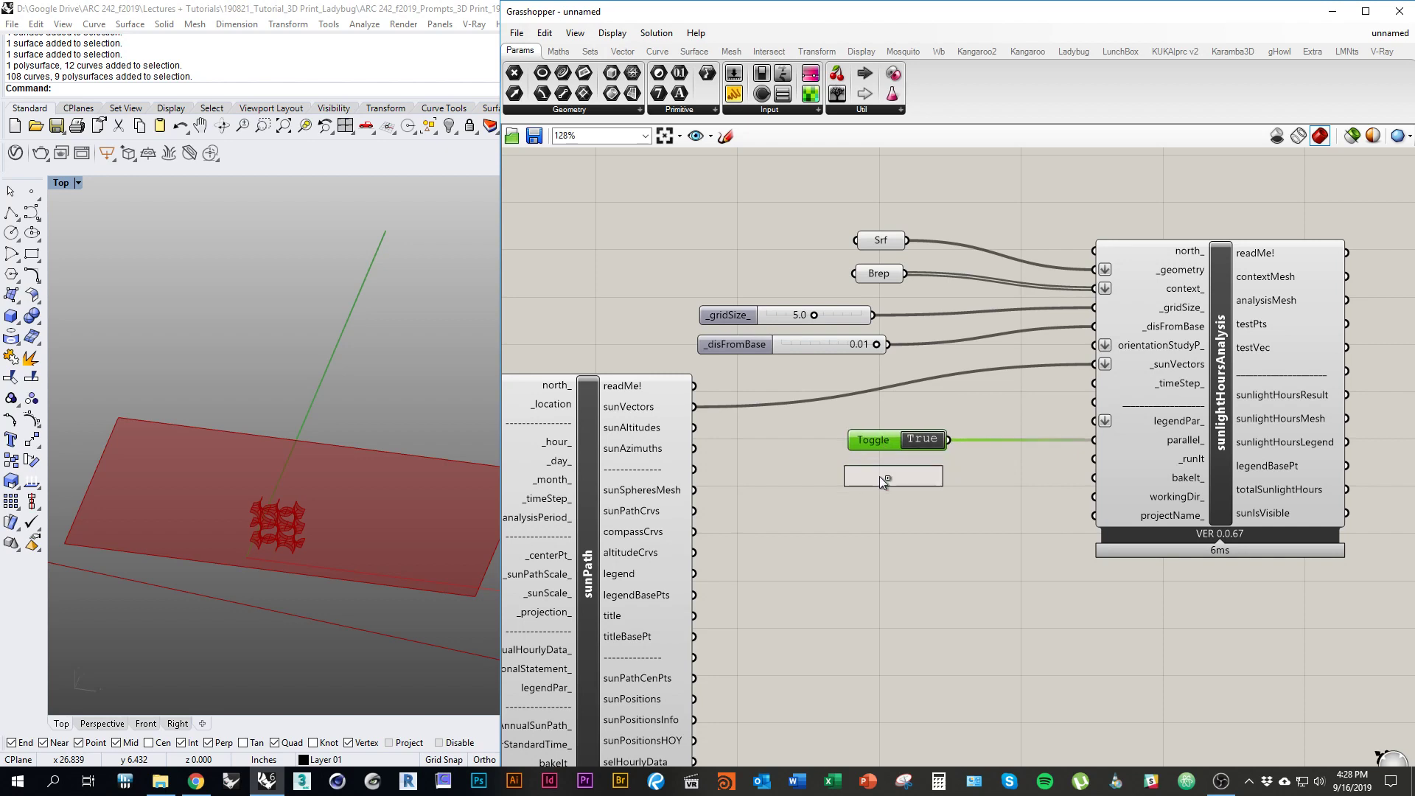
pyautogui.click(908, 532)
pyautogui.moveTo(979, 581); pyautogui.dragTo(892, 560, button='right')
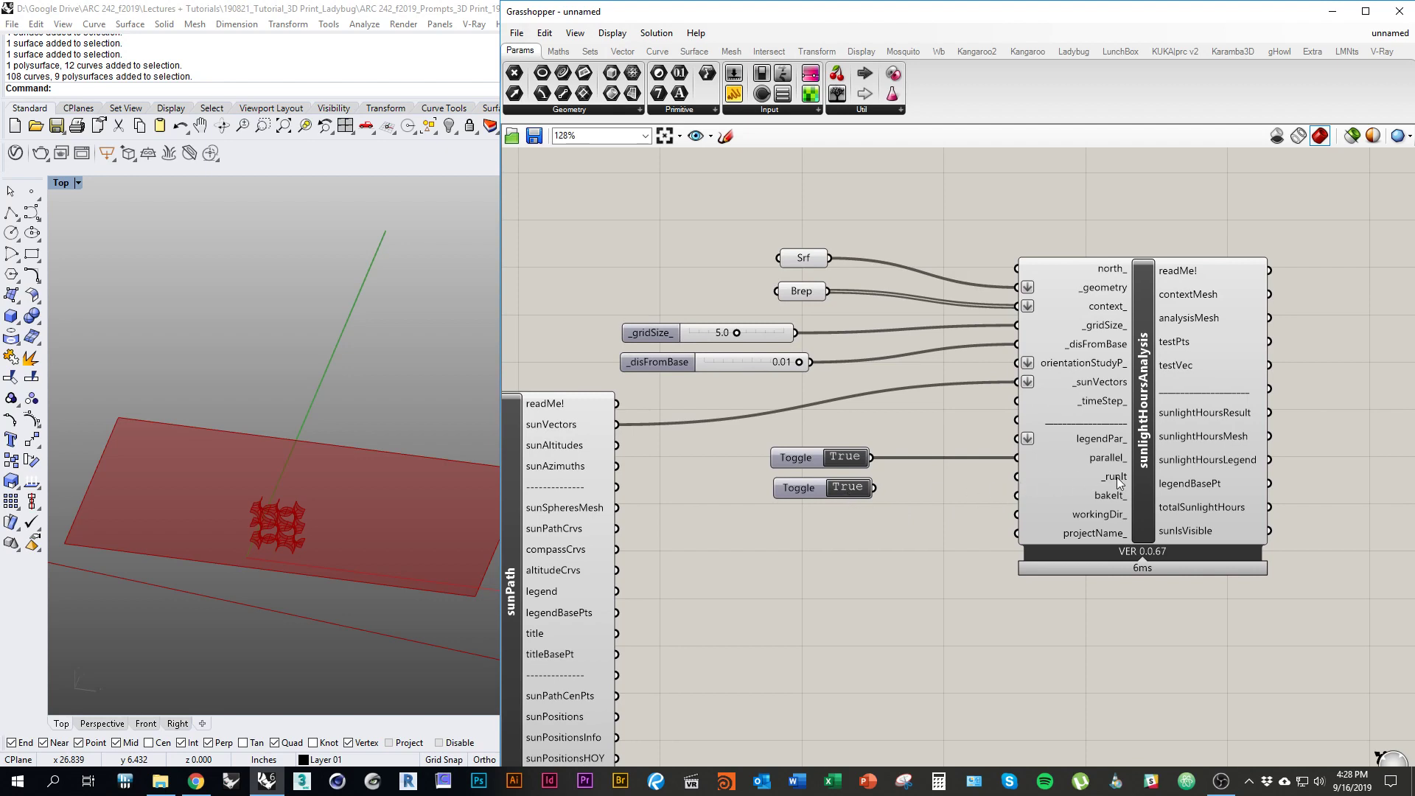
# Step: Connect the copied True toggle to the _runIt input of sunlightHoursAnalysis to run the analysis
pyautogui.moveTo(1117, 476)
pyautogui.moveTo(909, 502); pyautogui.dragTo(979, 497, button='right')
pyautogui.moveTo(975, 492); pyautogui.dragTo(1092, 476)
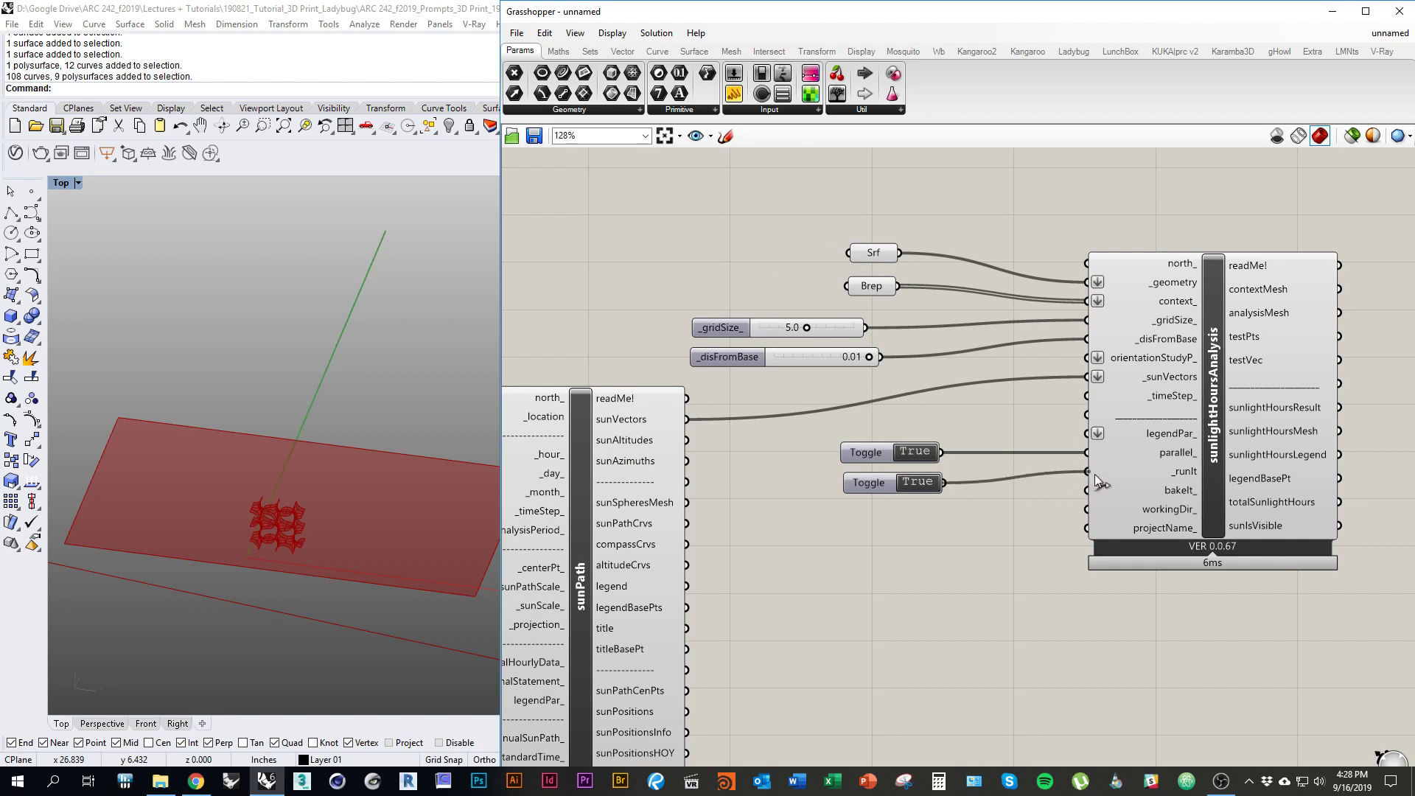
# Step: Examine the coloured sunlight hours mesh around the gyroid wall in the Rhino viewport and review the connected component layout
pyautogui.moveTo(302, 471); pyautogui.dragTo(313, 577, button='right')
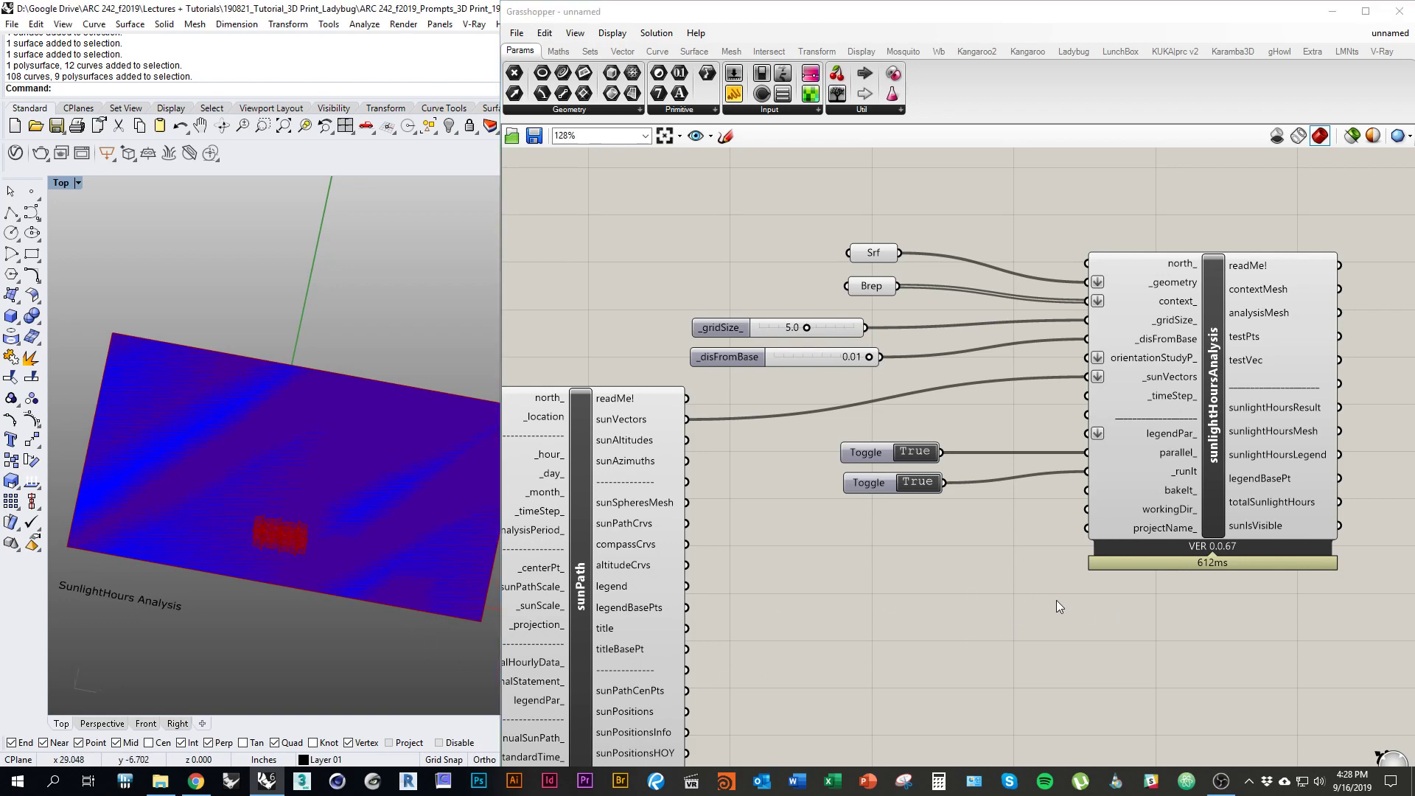
pyautogui.moveTo(958, 495); pyautogui.dragTo(865, 597, button='right')
pyautogui.scroll(-1, 1038, 579)
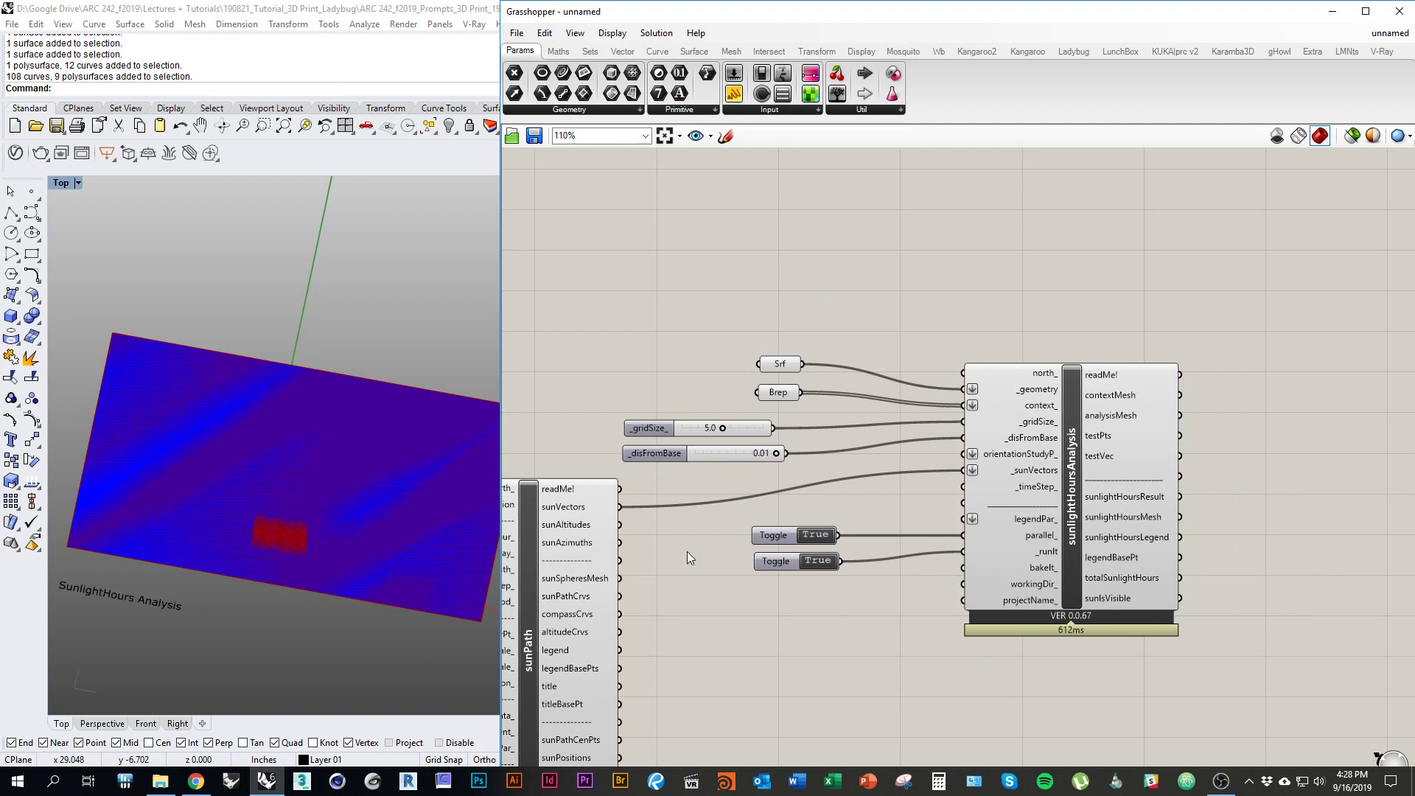
pyautogui.moveTo(347, 568); pyautogui.dragTo(387, 543, button='right')
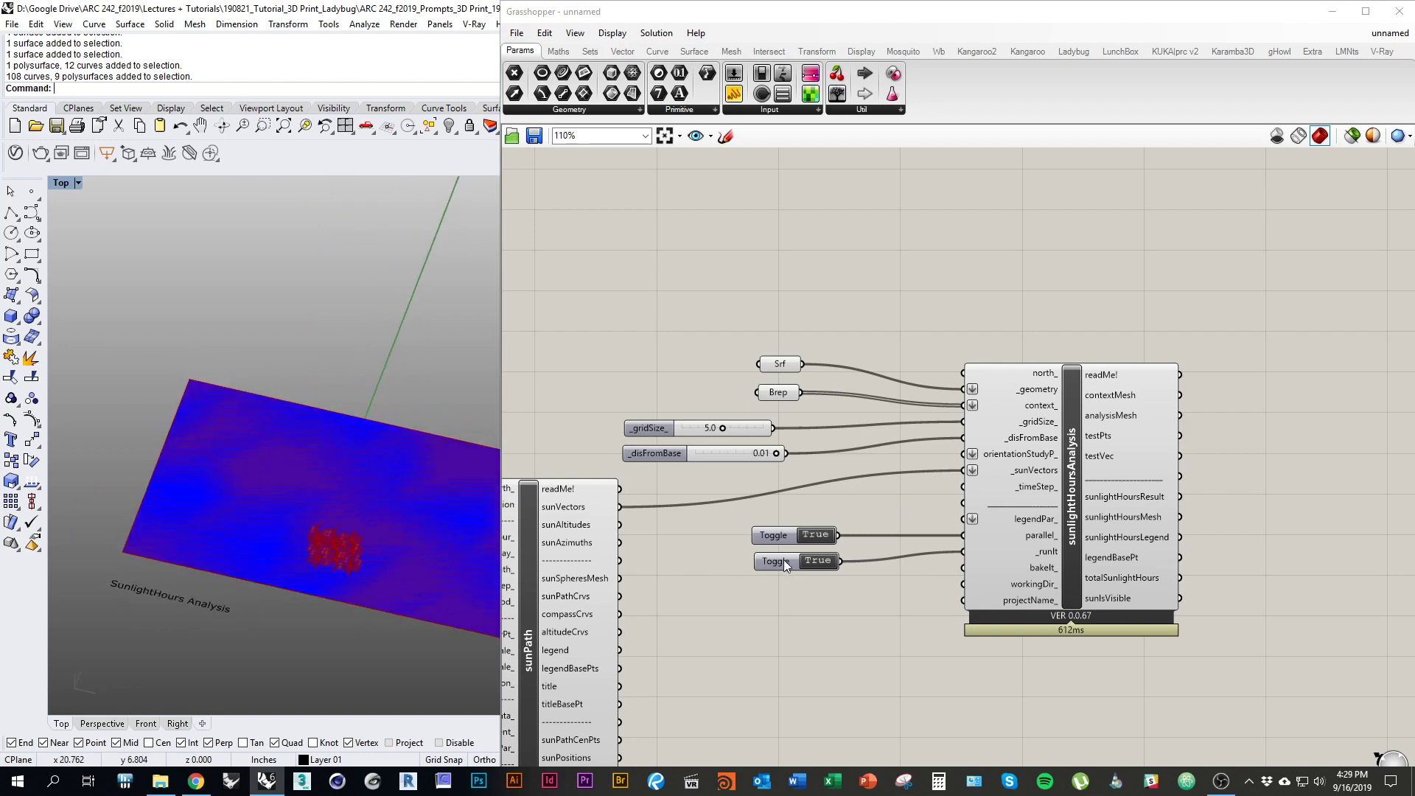
pyautogui.moveTo(682, 546); pyautogui.dragTo(634, 533, button='right')
pyautogui.scroll(-1, 900, 549)
pyautogui.moveTo(968, 585); pyautogui.dragTo(898, 587, button='right')
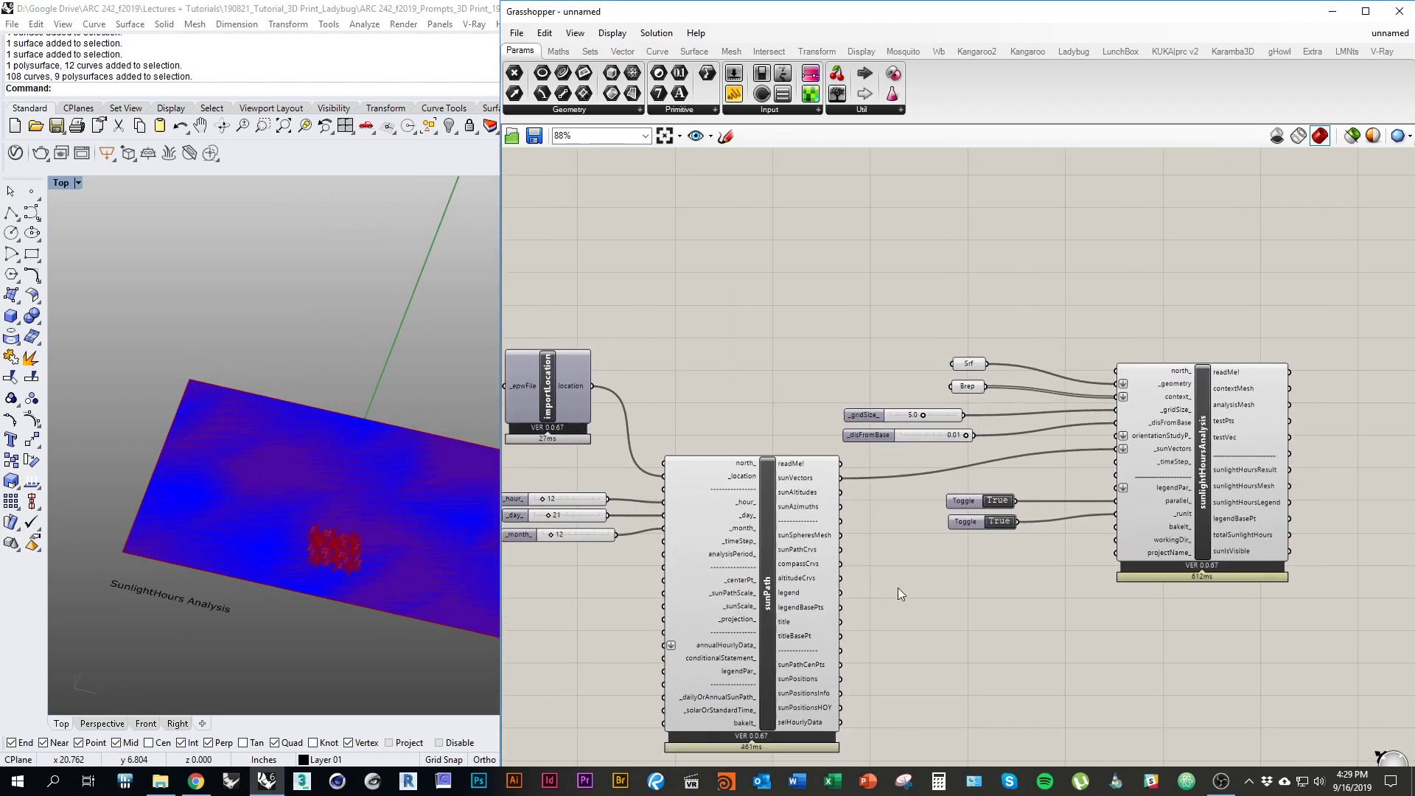
pyautogui.moveTo(1027, 594); pyautogui.dragTo(760, 598, button='right')
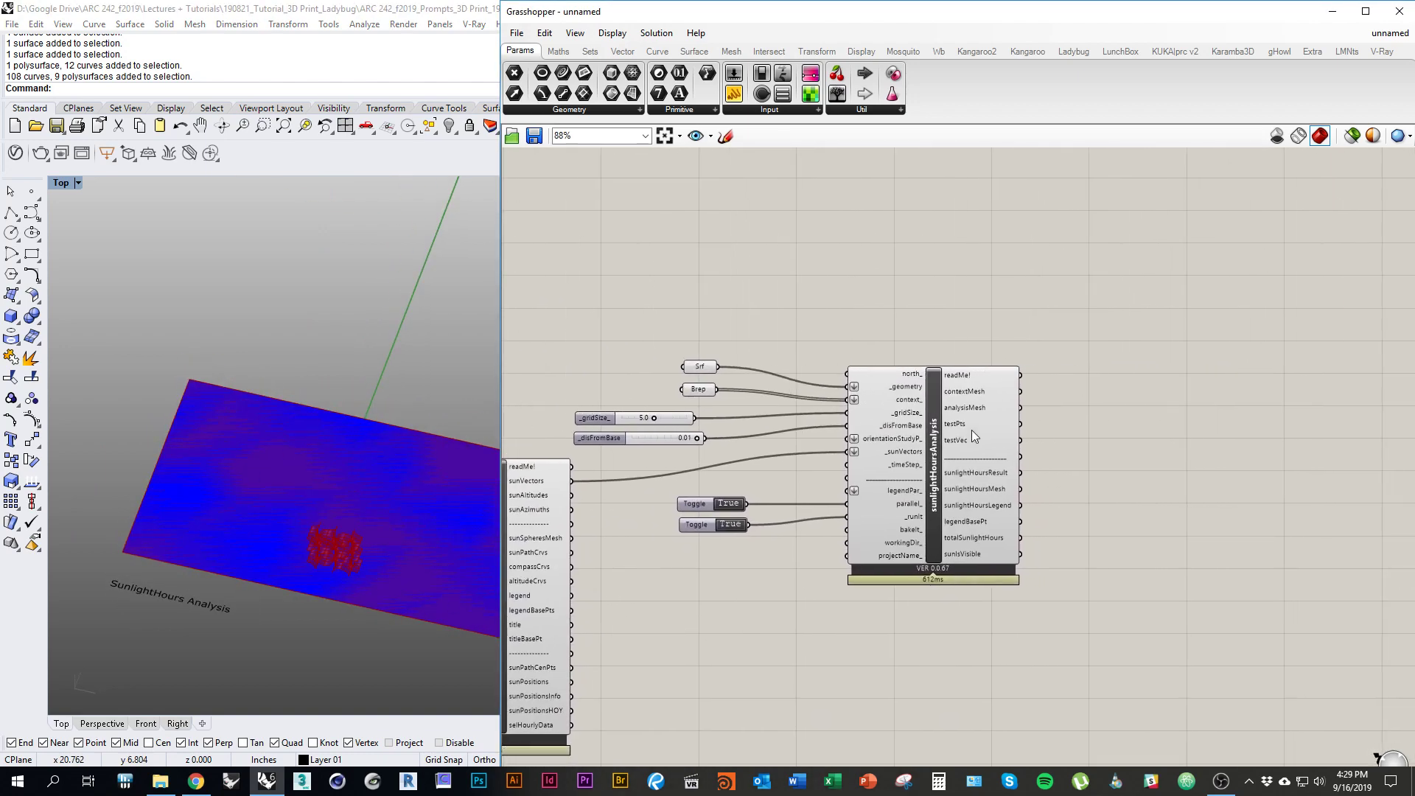
pyautogui.keyDown('ctrl'); pyautogui.moveTo(242, 495); pyautogui.dragTo(341, 593, button='right'); pyautogui.keyUp('ctrl')
pyautogui.keyDown('ctrl'); pyautogui.moveTo(413, 609); pyautogui.dragTo(313, 520, button='right'); pyautogui.keyUp('ctrl')
pyautogui.scroll(5, 174, 508)
pyautogui.keyDown('shift'); pyautogui.moveTo(189, 487); pyautogui.dragTo(299, 478, button='right'); pyautogui.keyUp('shift')
# Step: Move the Srf and Brep parameters up and away from the sliders to clear space on the canvas
pyautogui.moveTo(662, 587); pyautogui.dragTo(767, 610, button='right')
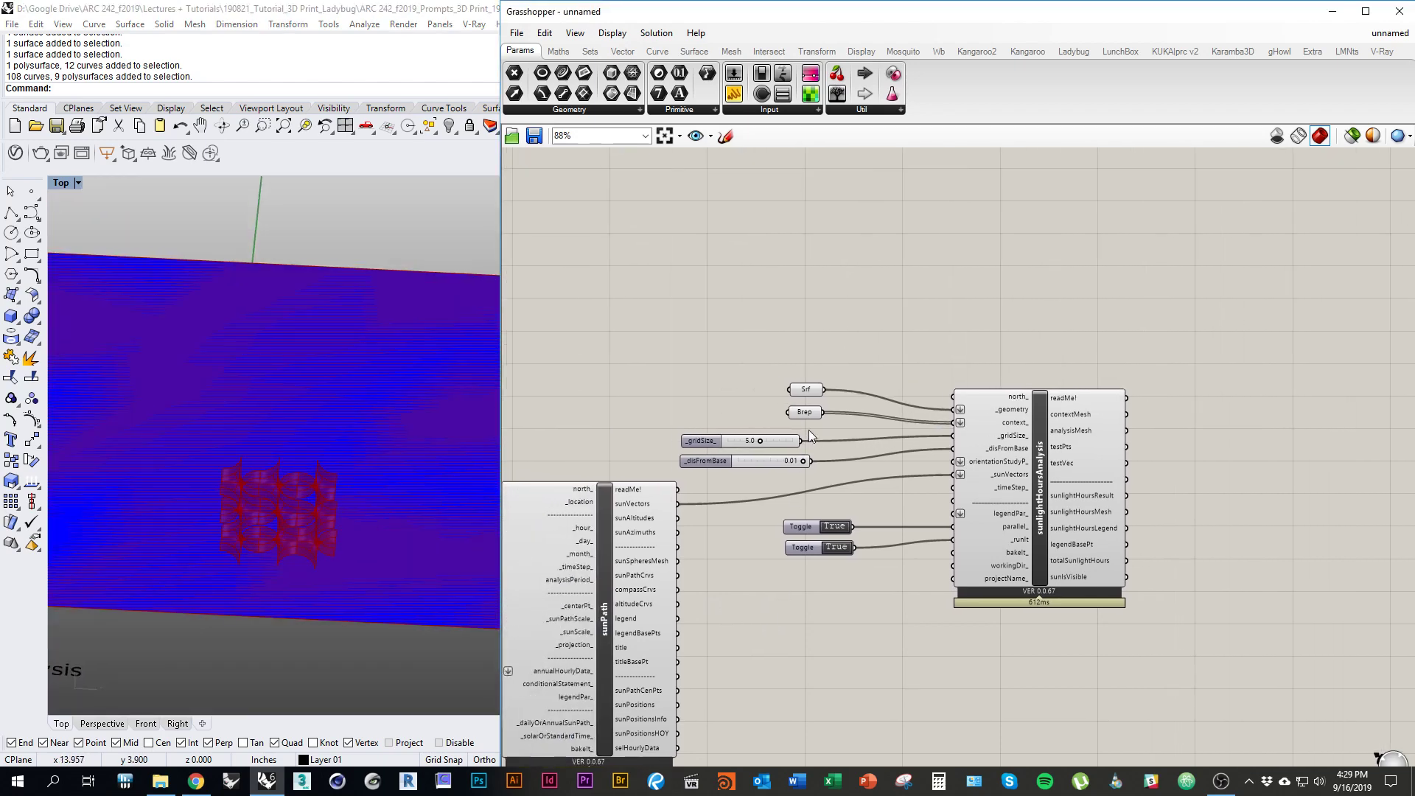
pyautogui.moveTo(786, 373); pyautogui.dragTo(655, 311)
pyautogui.click(771, 369)
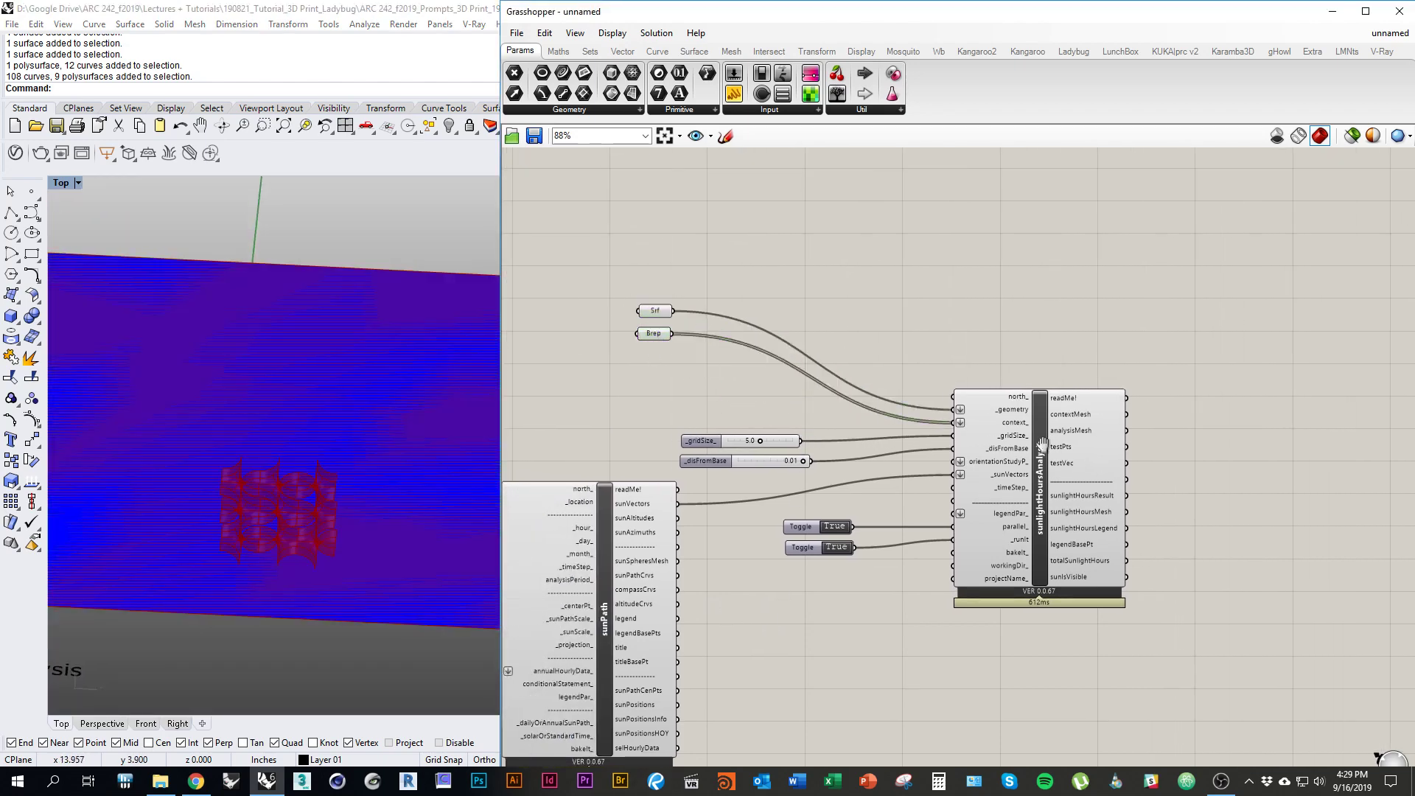
pyautogui.moveTo(1061, 558); pyautogui.dragTo(977, 537, button='right')
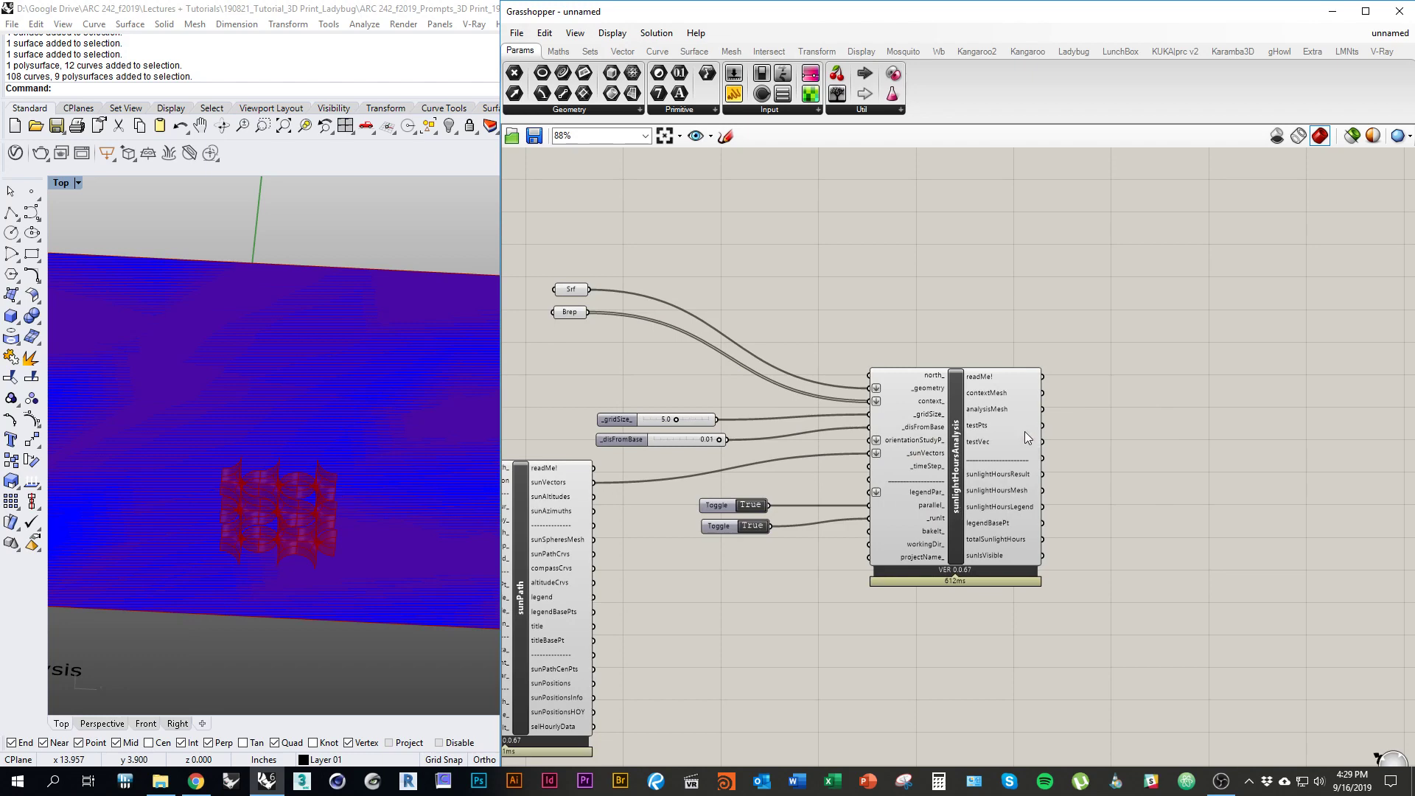
# Step: Add a Mesh parameter beside sunlightHoursAnalysis and connect the analysisMesh output to it
pyautogui.moveTo(1006, 409)
pyautogui.click(589, 113)
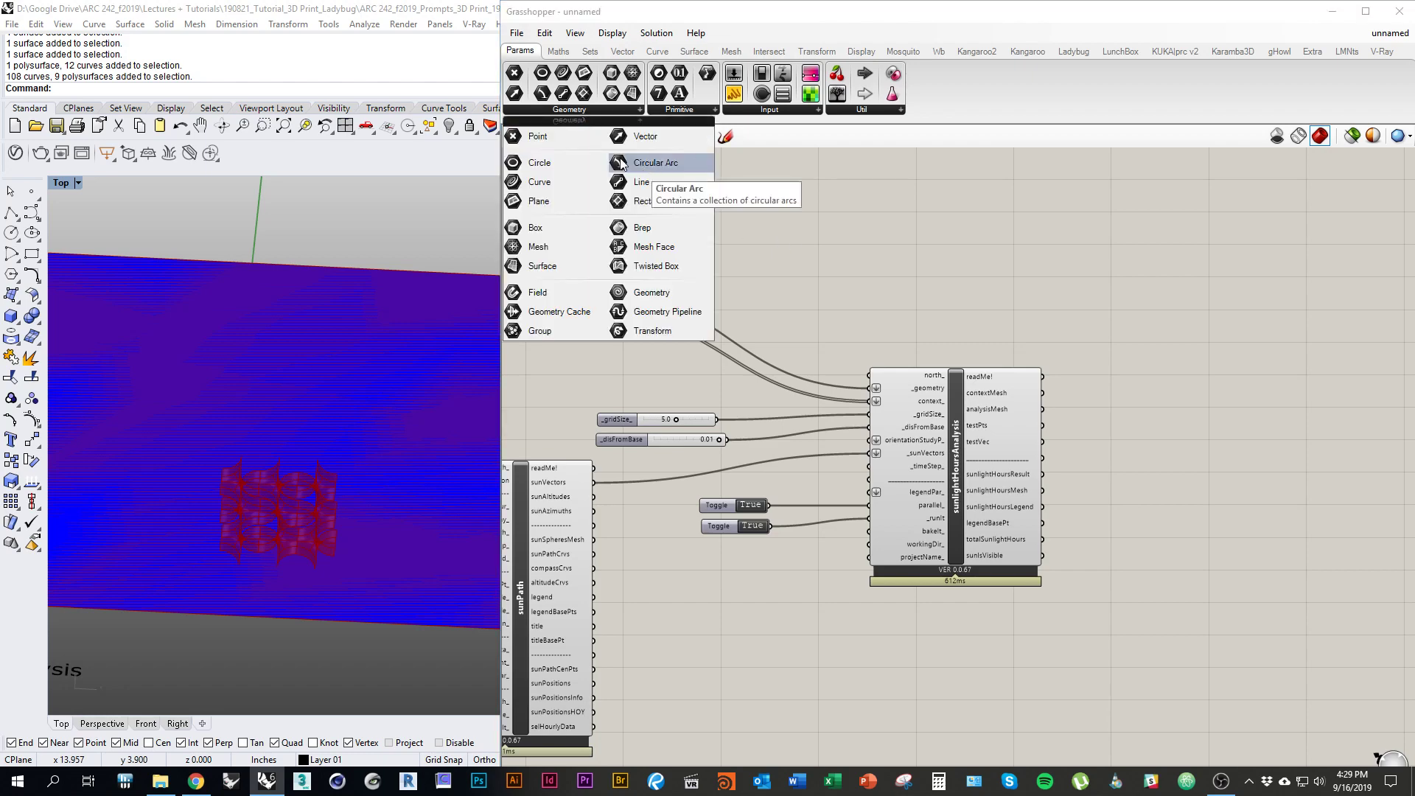
pyautogui.click(586, 111)
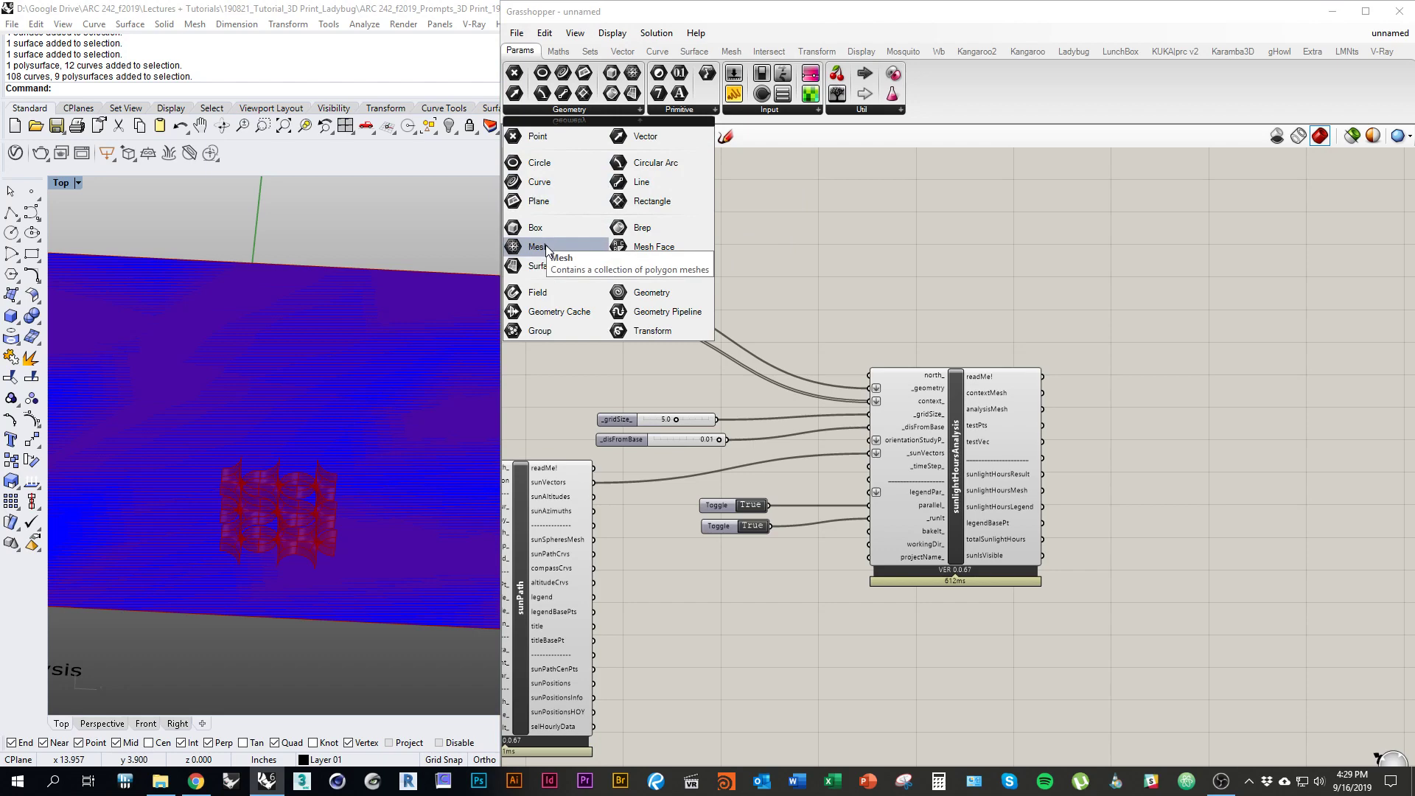
pyautogui.moveTo(539, 247); pyautogui.dragTo(1090, 424)
pyautogui.scroll(2, 1105, 487)
pyautogui.scroll(-2, 1109, 470)
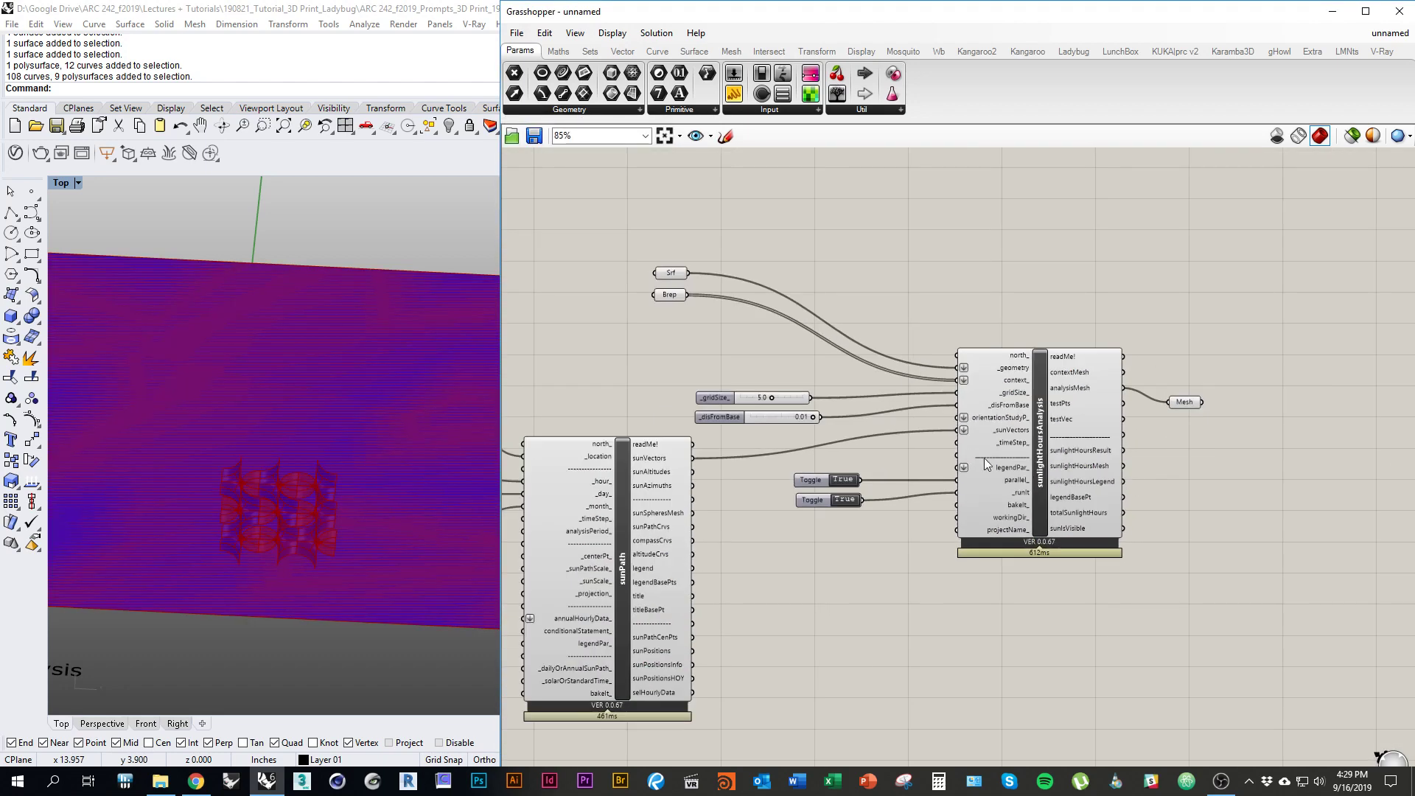
# Step: Select the Brep parameter and inspect its highlighted gyroid wall geometry in the Rhino viewport
pyautogui.click(1078, 471)
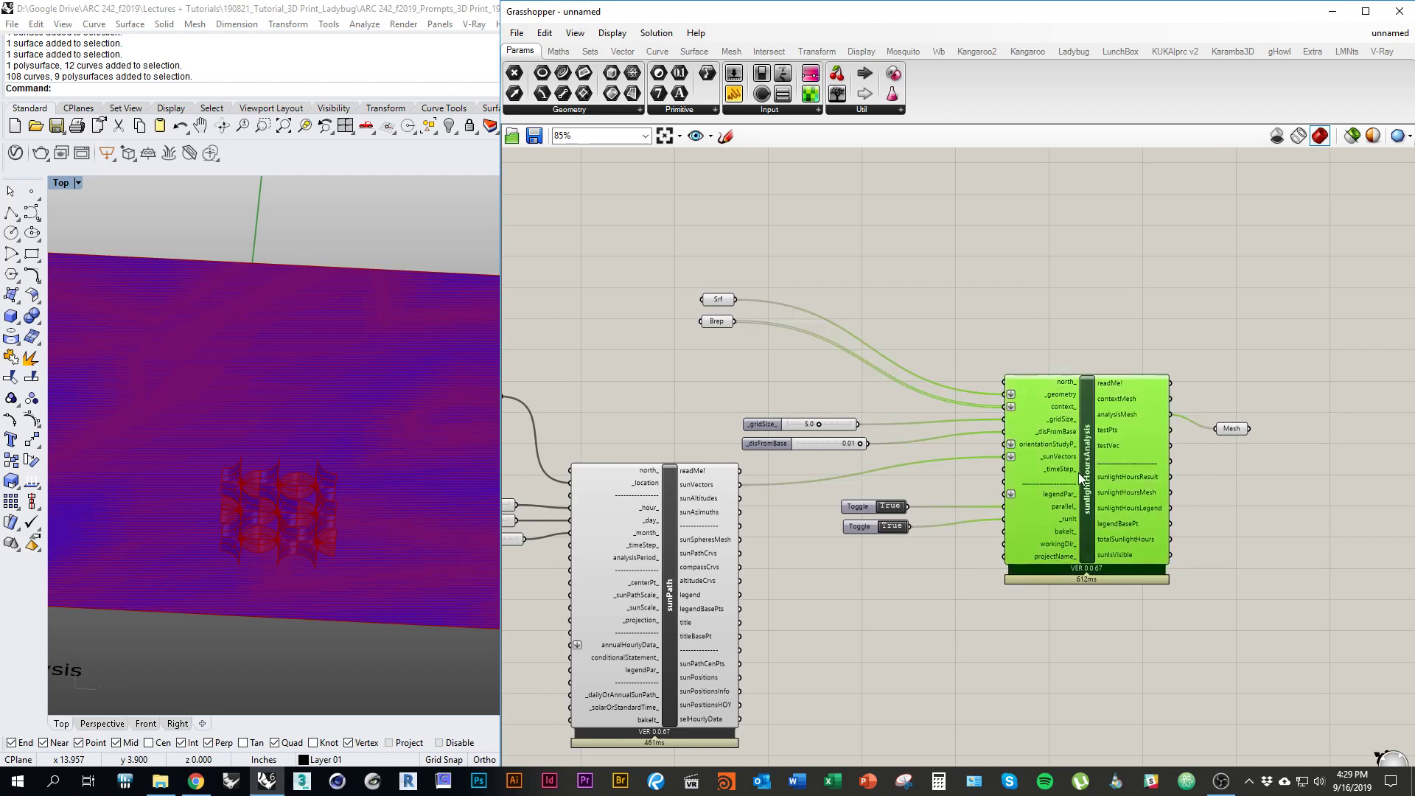
pyautogui.moveTo(742, 381); pyautogui.dragTo(835, 401, button='right')
pyautogui.click(740, 380)
pyautogui.moveTo(784, 301); pyautogui.dragTo(837, 348)
pyautogui.click(654, 350)
pyautogui.moveTo(653, 351); pyautogui.dragTo(609, 358, button='right')
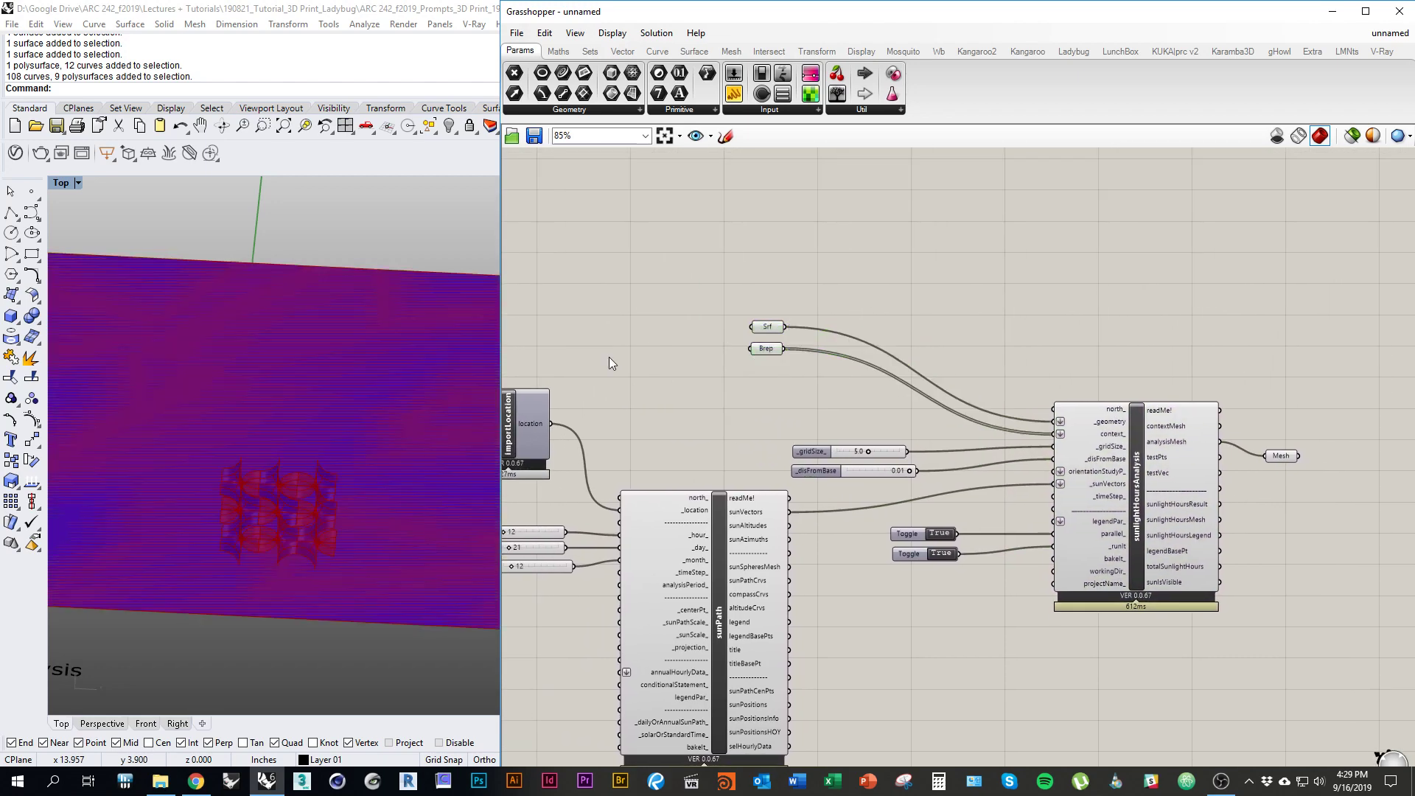
pyautogui.click(767, 349)
pyautogui.click(302, 458)
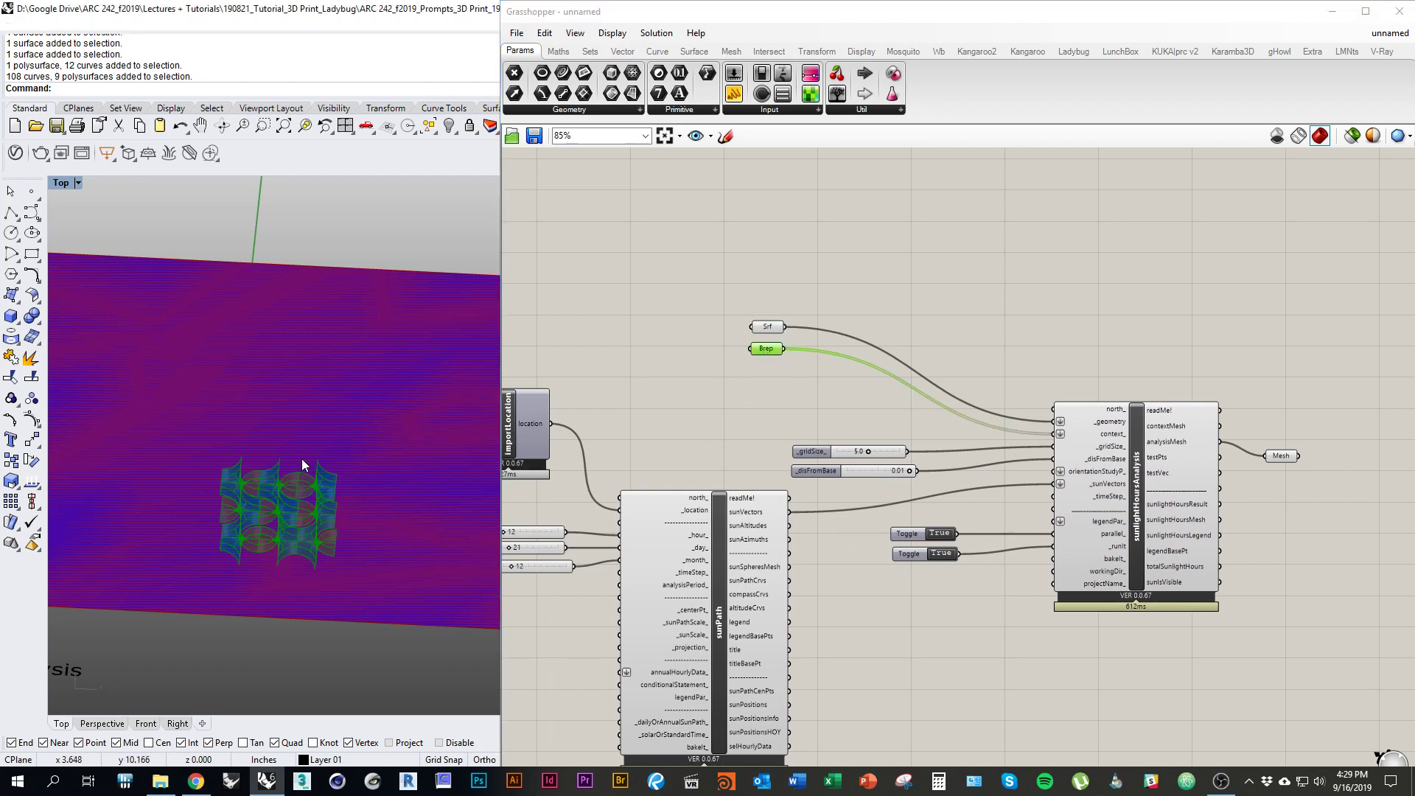
pyautogui.scroll(2, 352, 487)
pyautogui.scroll(-4, 352, 487)
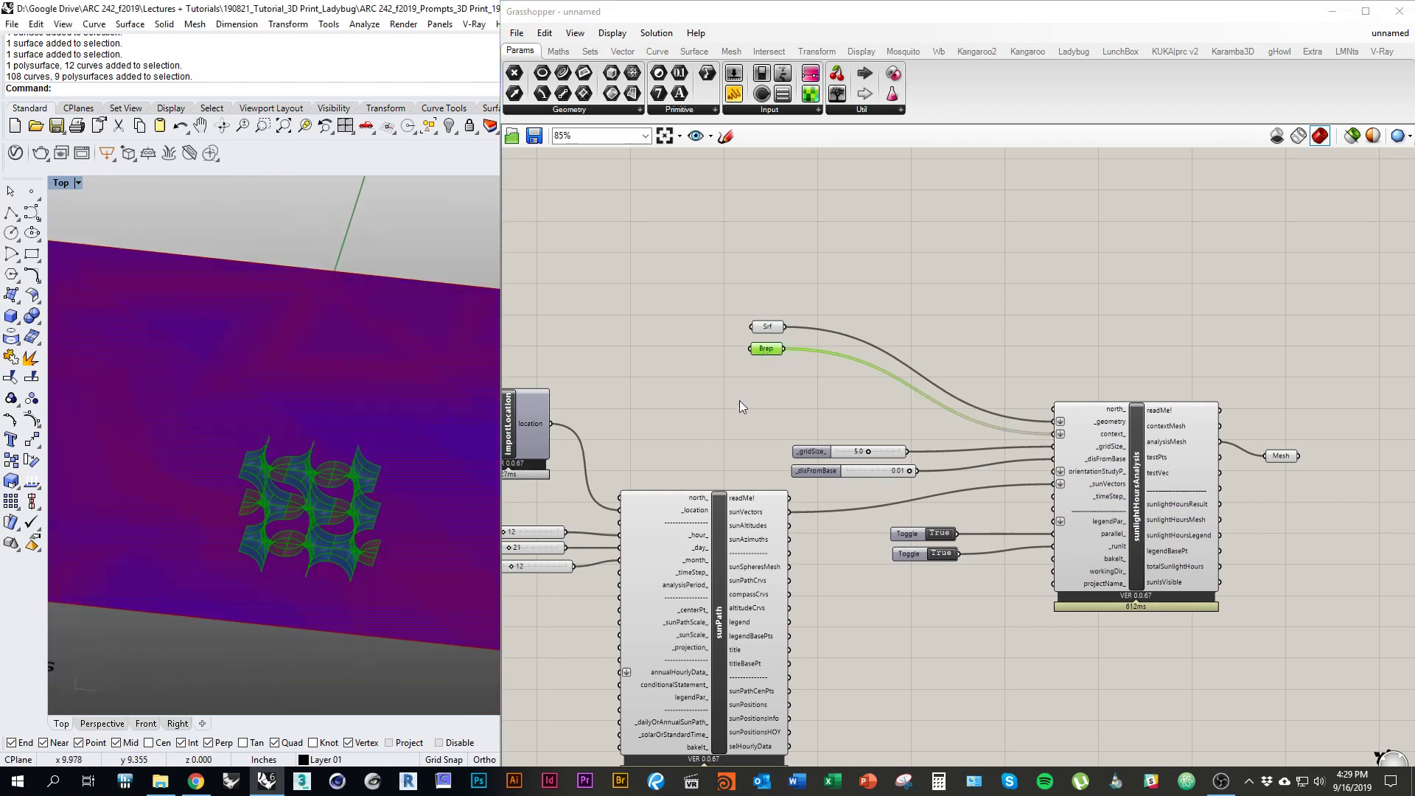
# Step: Turn off the preview of the Brep parameter and check the Rhino viewport from a lower angle
pyautogui.click(768, 398)
pyautogui.moveTo(769, 398); pyautogui.dragTo(808, 396, button='right')
pyautogui.click(803, 348)
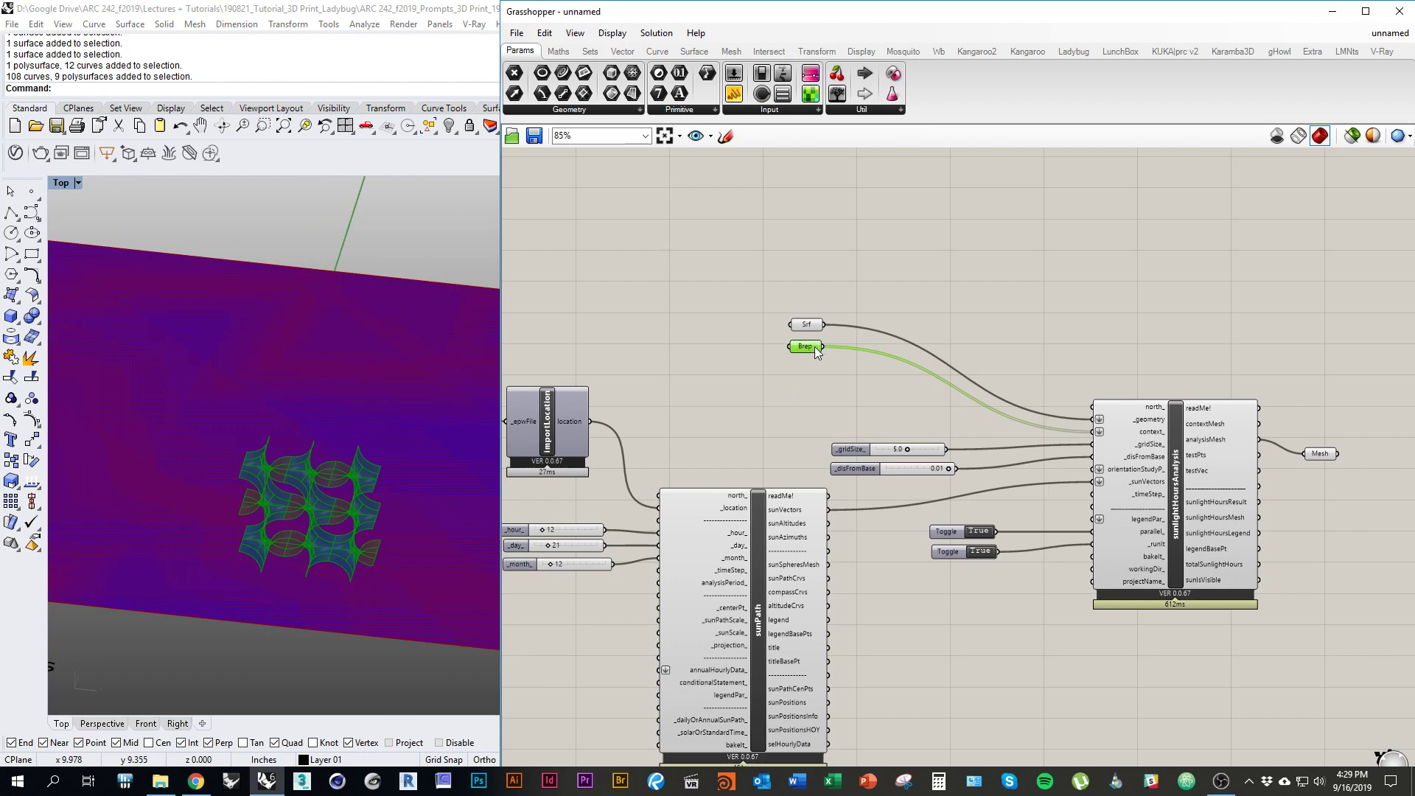
pyautogui.moveTo(806, 351)
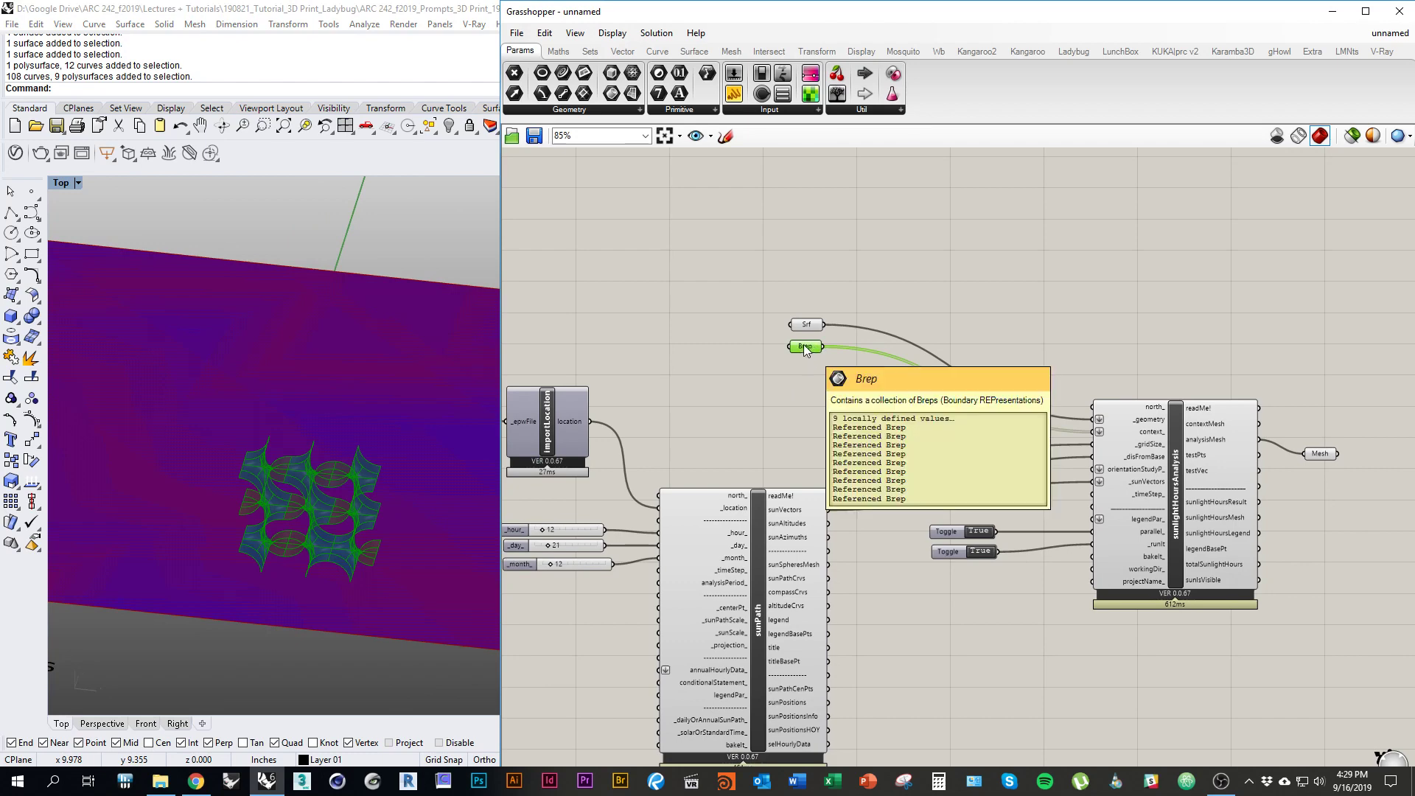
pyautogui.rightClick(807, 351)
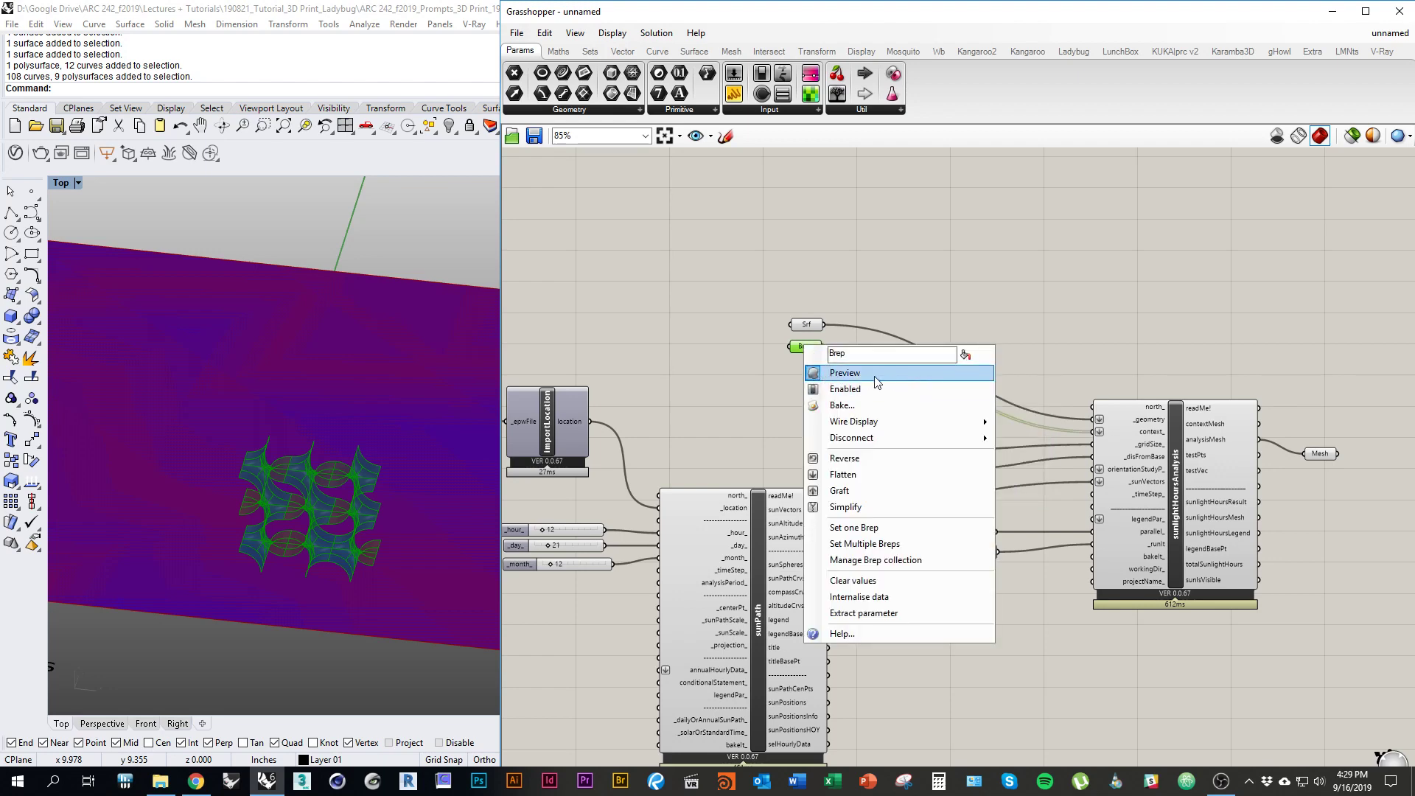
pyautogui.click(843, 373)
pyautogui.moveTo(267, 445); pyautogui.dragTo(300, 477, button='right')
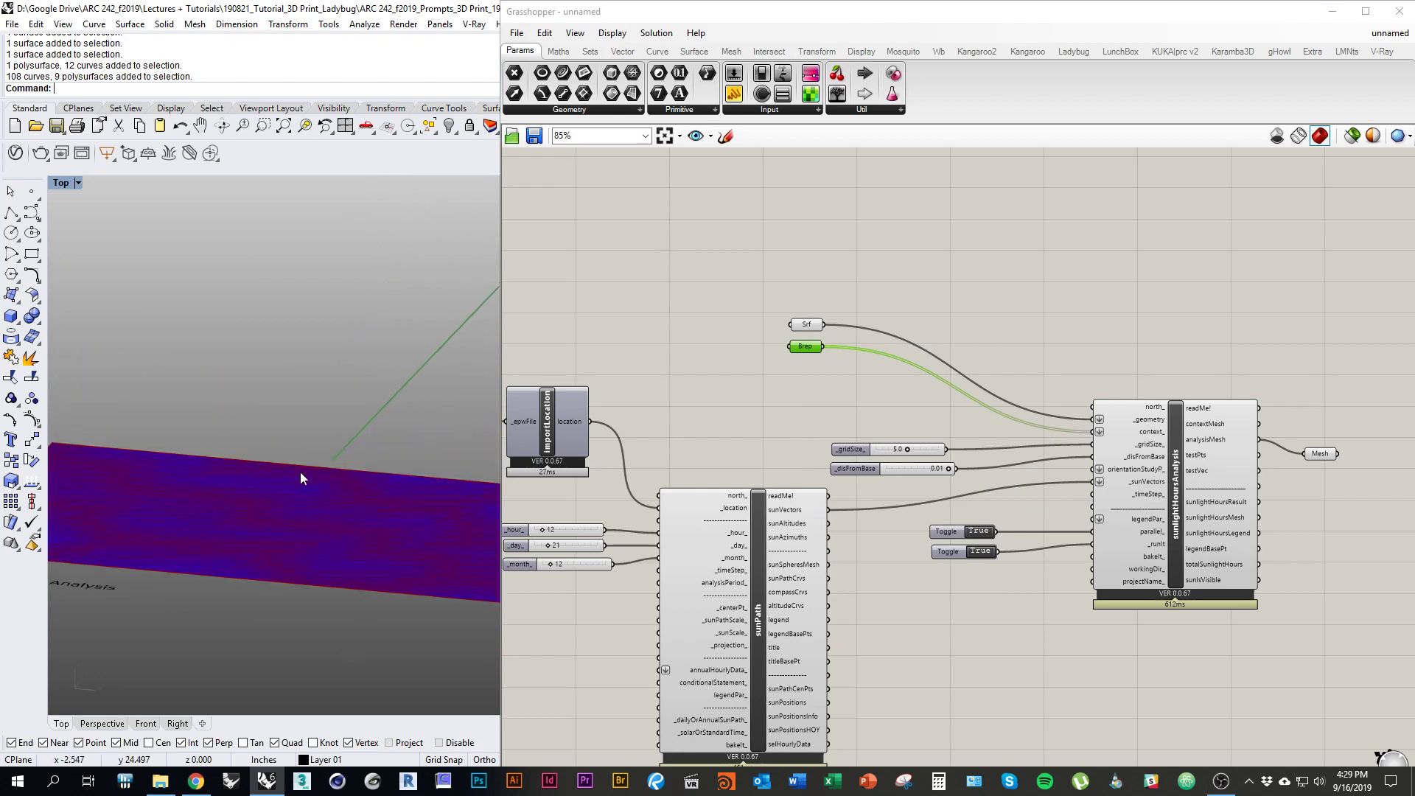
pyautogui.click(793, 386)
pyautogui.moveTo(808, 347)
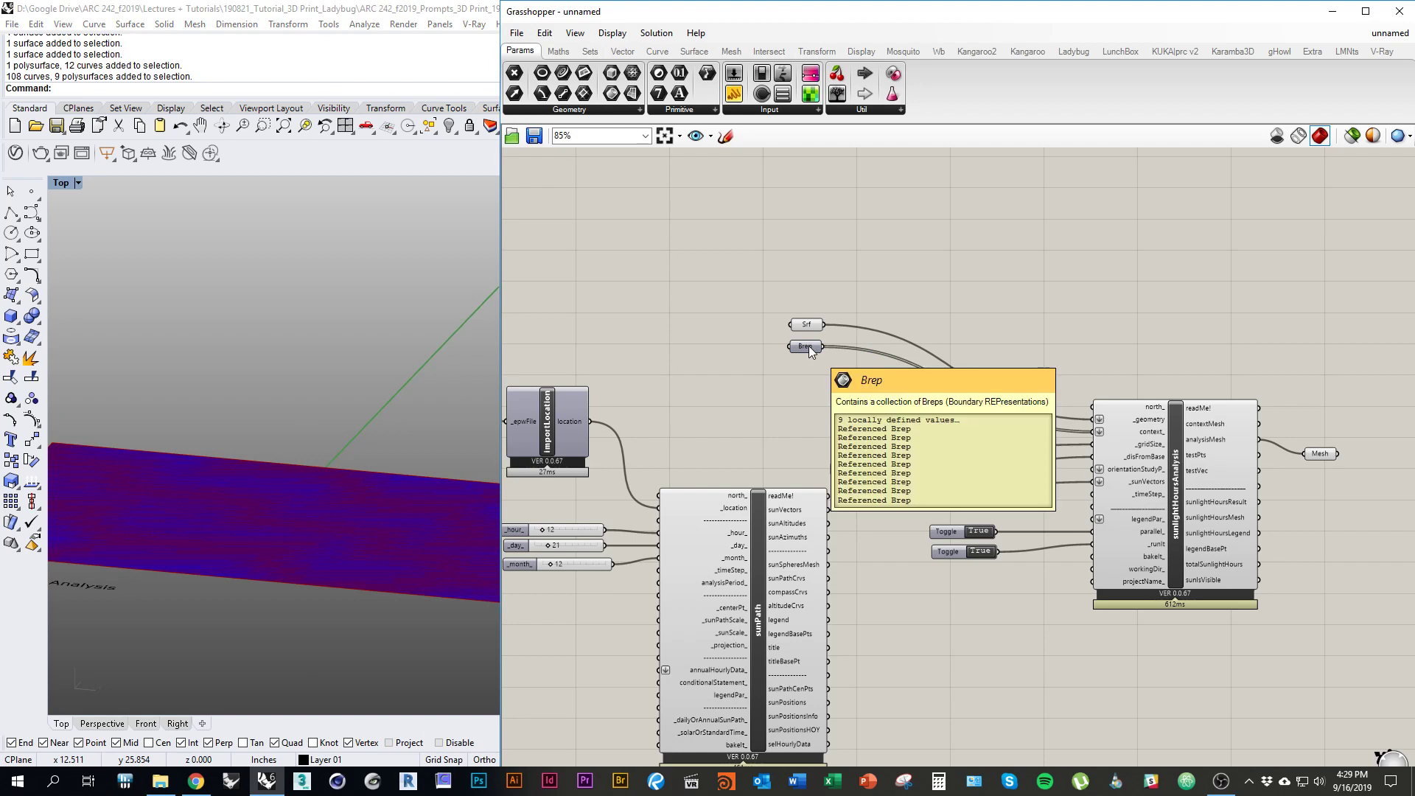
# Step: Nudge the Brep parameter lower, and select Srf and sunlightHoursAnalysis in turn to compare their previews in the Rhino viewport
pyautogui.moveTo(815, 348); pyautogui.dragTo(823, 358)
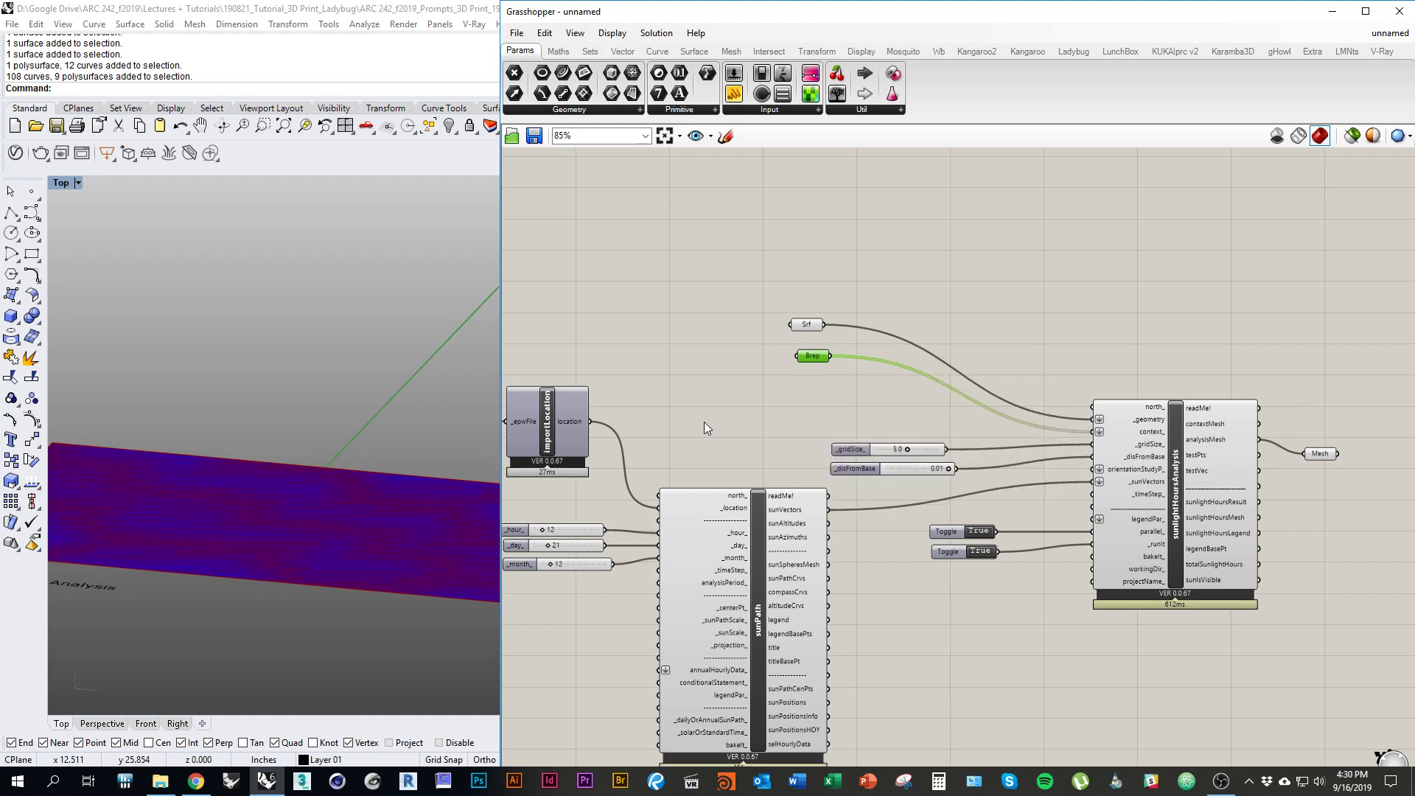
pyautogui.moveTo(737, 451); pyautogui.dragTo(820, 420, button='right')
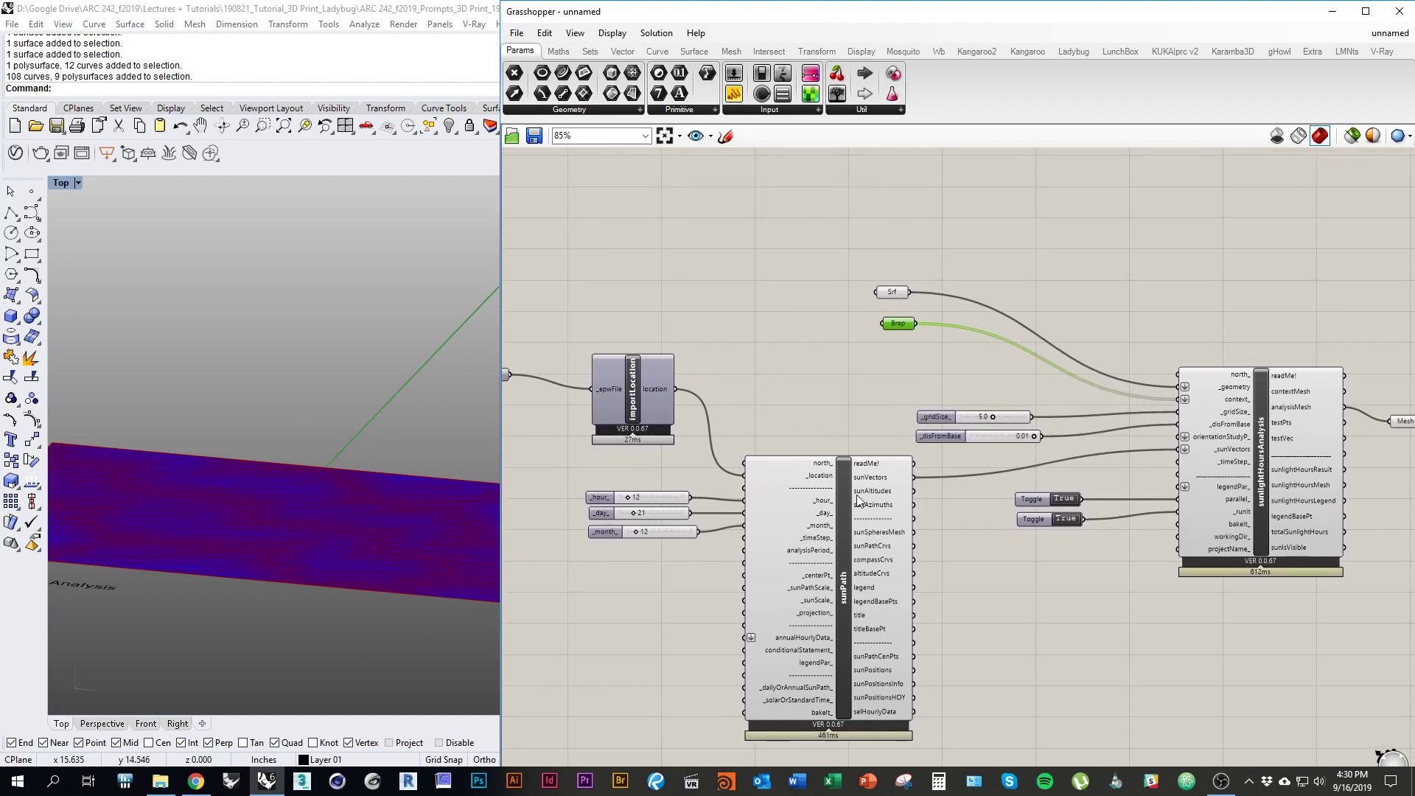
pyautogui.moveTo(840, 567); pyautogui.dragTo(908, 623, button='right')
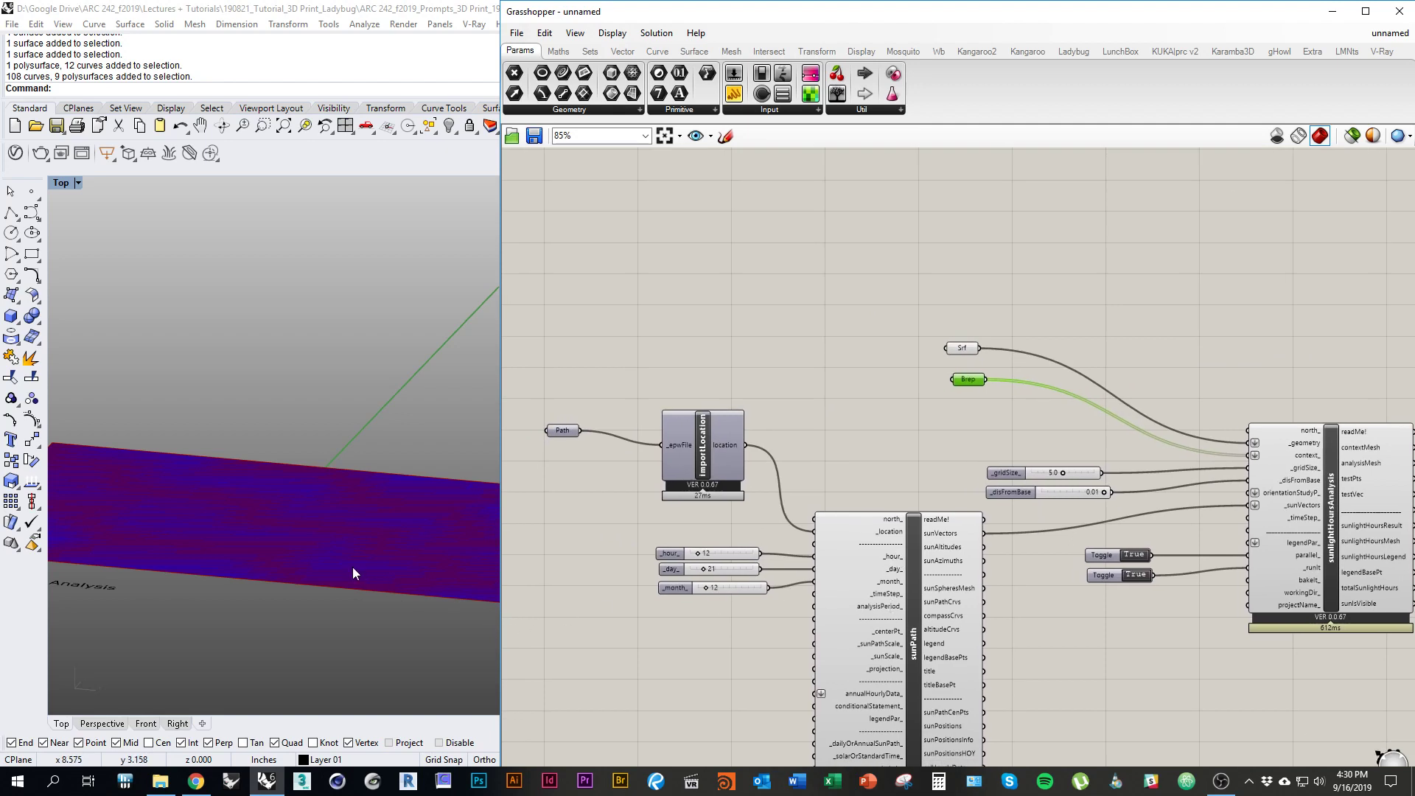
pyautogui.moveTo(352, 568); pyautogui.dragTo(298, 558, button='right')
pyautogui.moveTo(1035, 418); pyautogui.dragTo(965, 414, button='right')
pyautogui.click(888, 346)
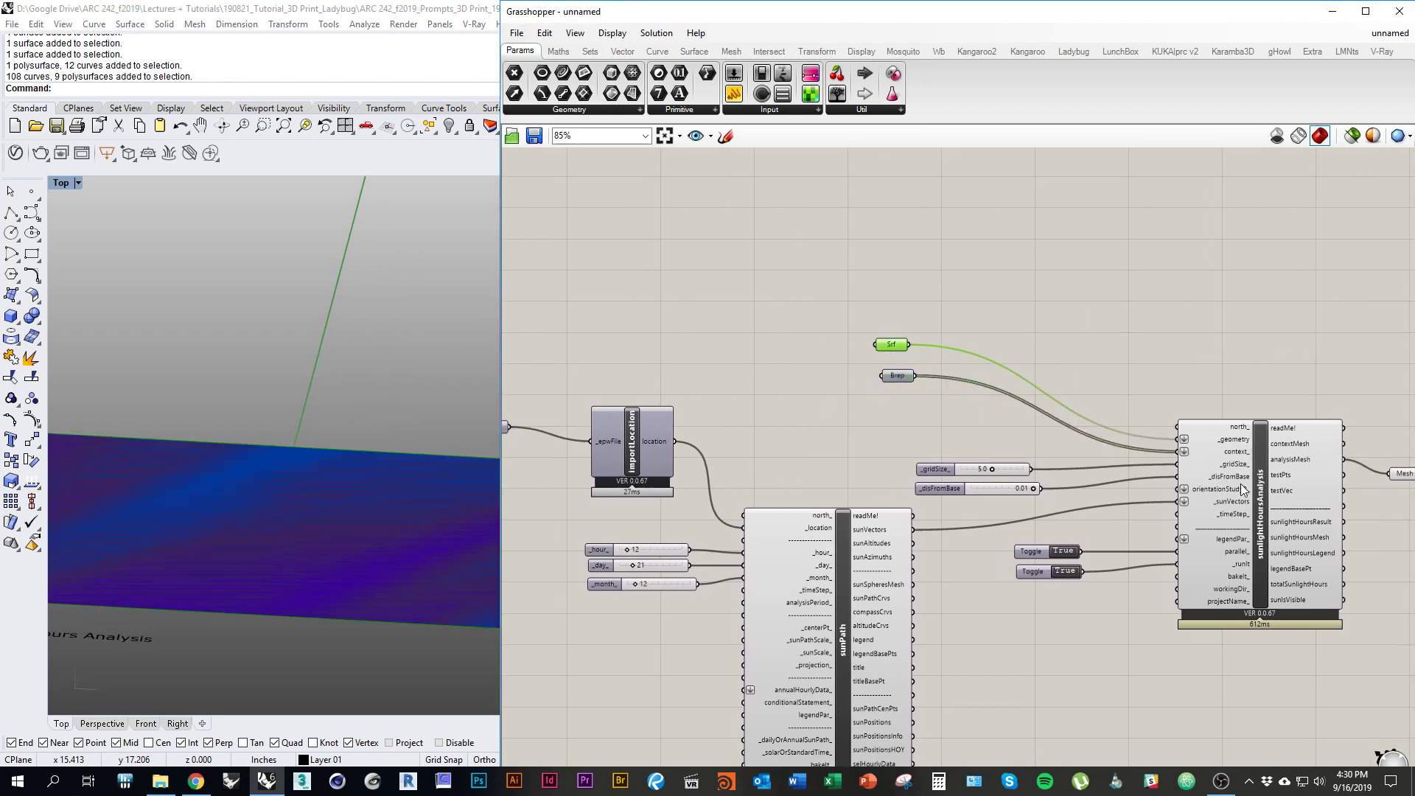
pyautogui.click(1263, 499)
pyautogui.moveTo(1263, 499); pyautogui.dragTo(1121, 482, button='right')
pyautogui.moveTo(845, 384); pyautogui.dragTo(906, 384, button='right')
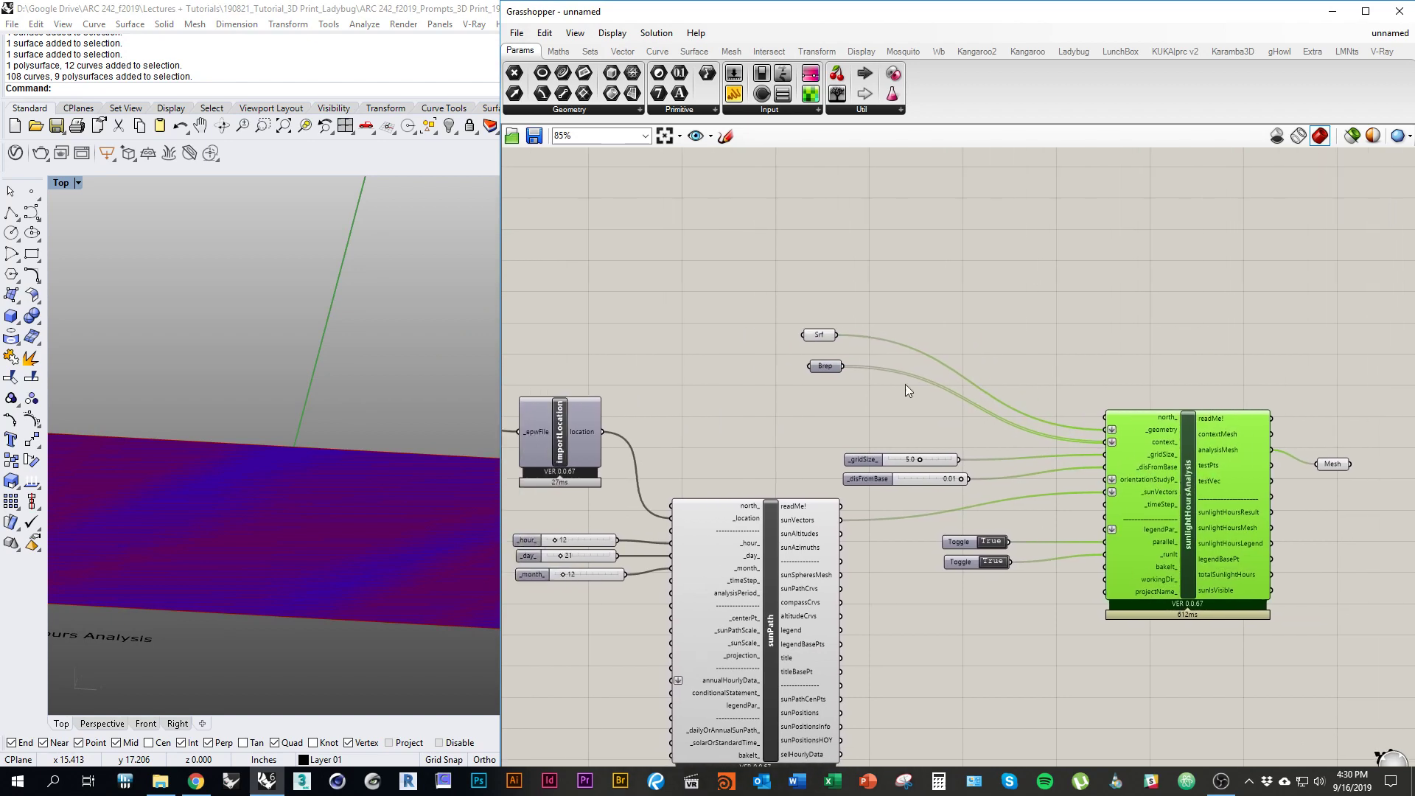
# Step: Line up the Srf parameter above Brep and turn off its preview
pyautogui.click(818, 336)
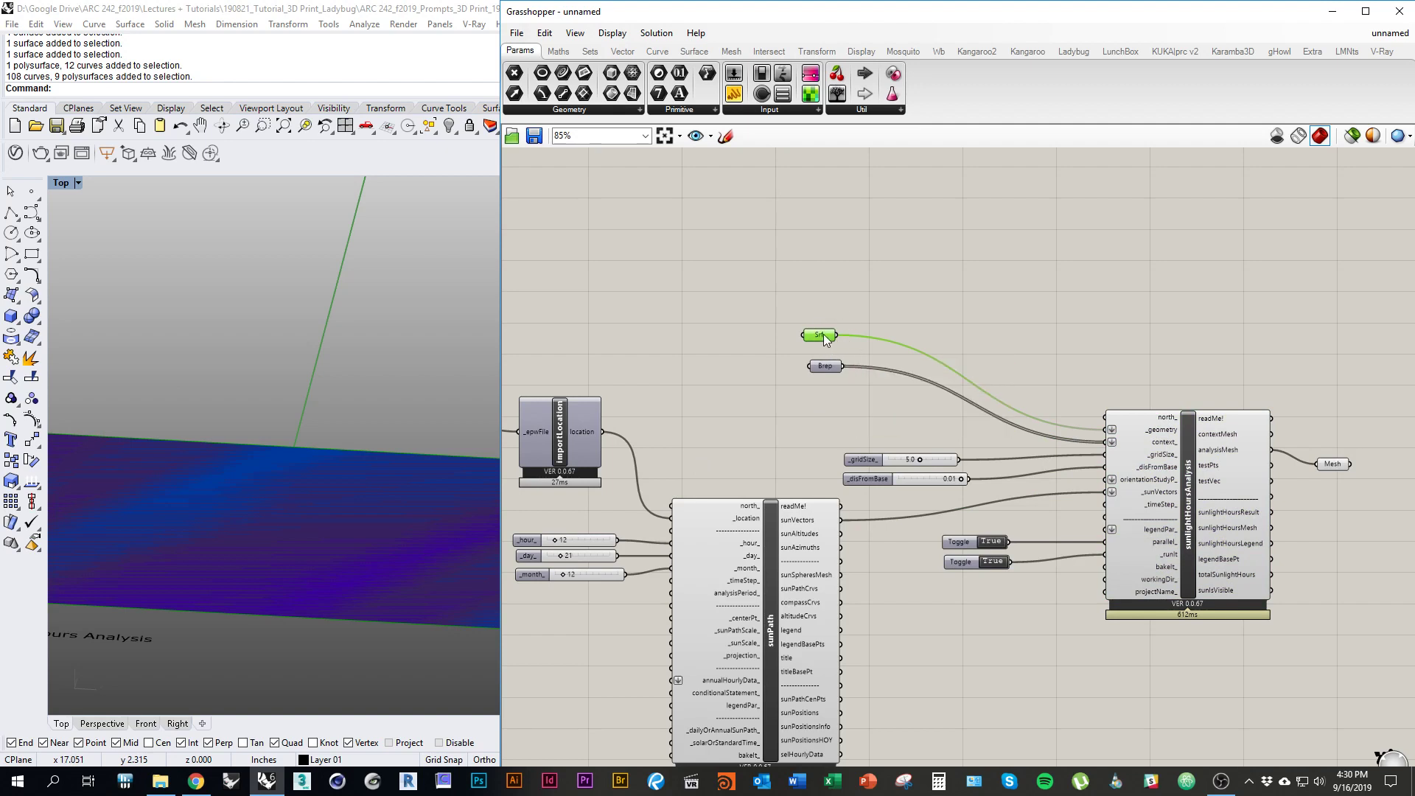
pyautogui.moveTo(823, 335); pyautogui.dragTo(834, 342)
pyautogui.rightClick(868, 297)
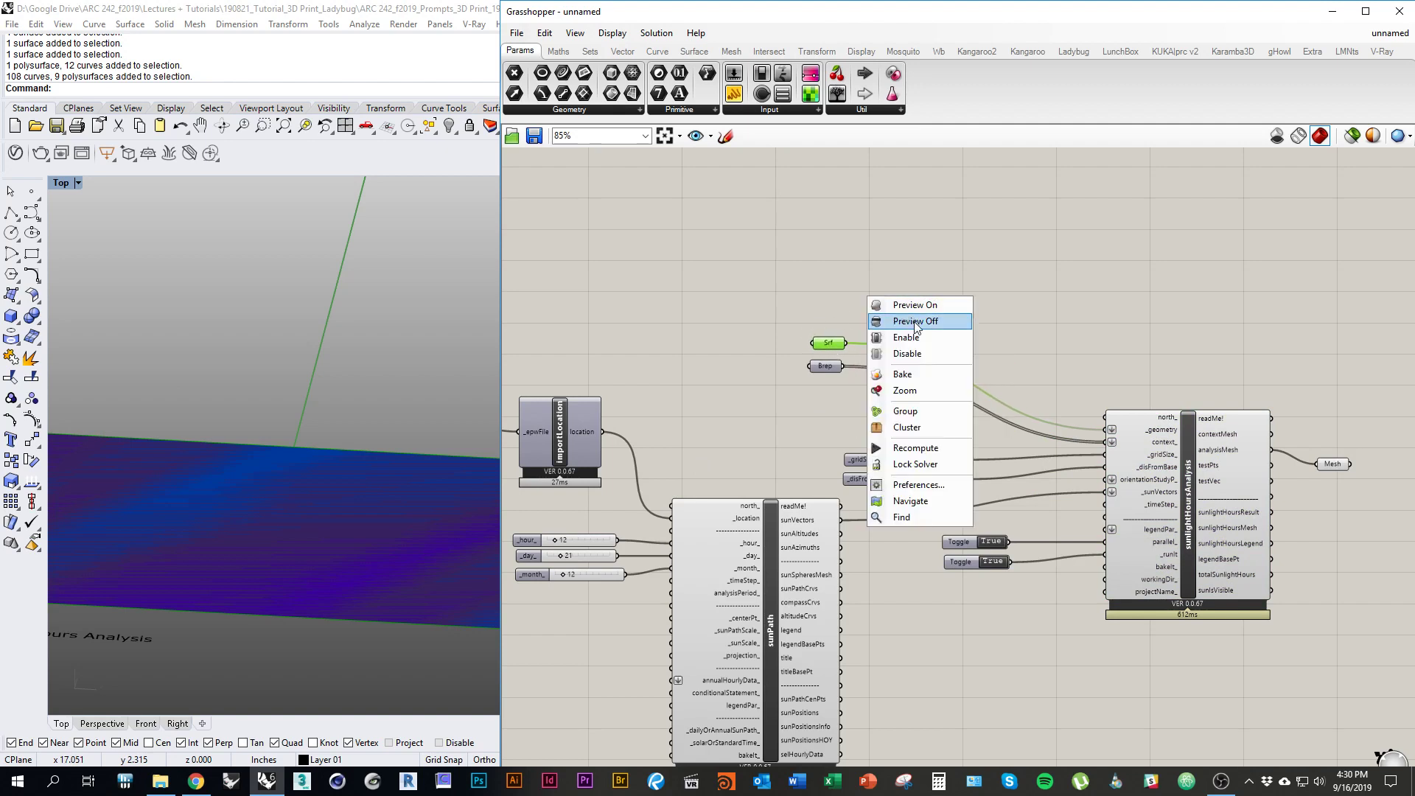
pyautogui.click(916, 323)
pyautogui.click(830, 341)
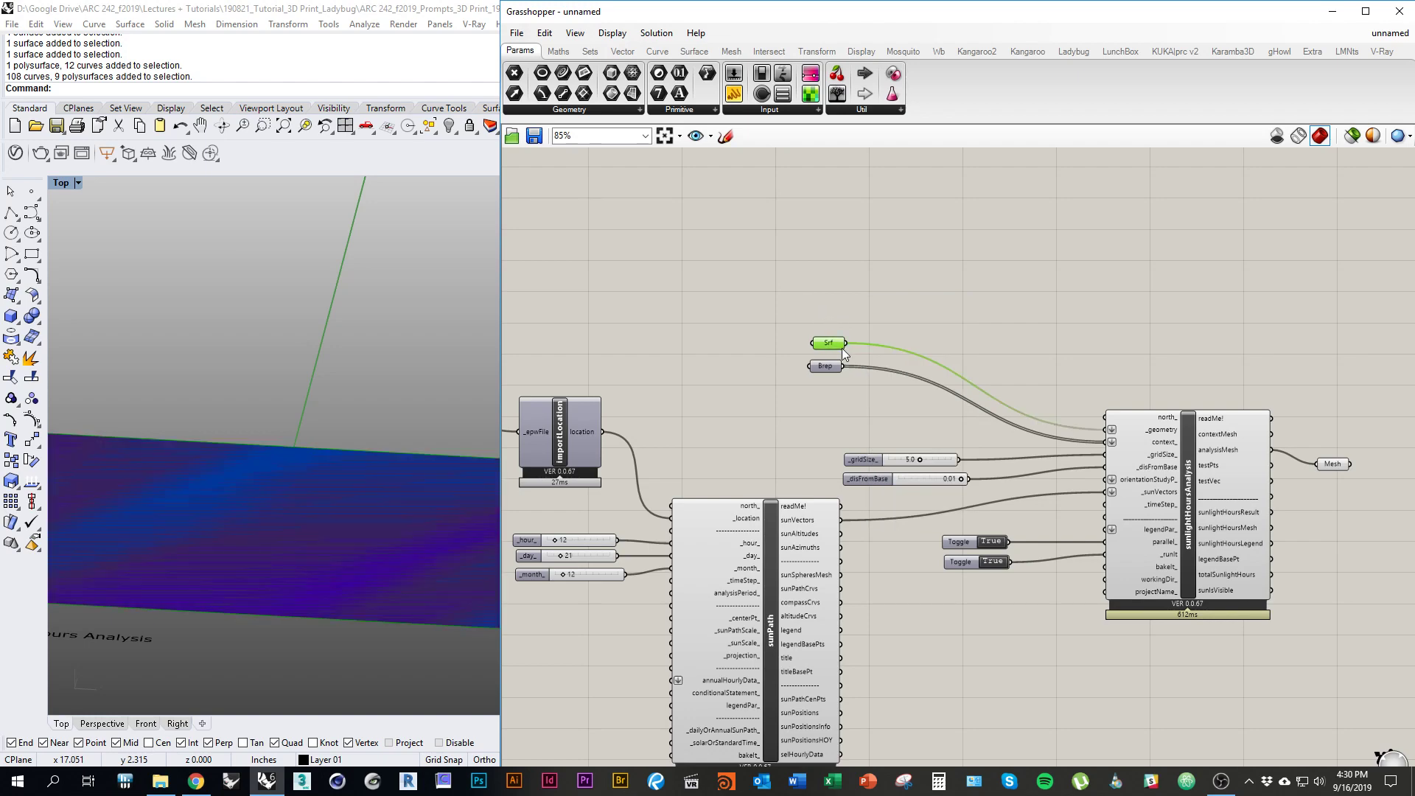
pyautogui.rightClick(908, 262)
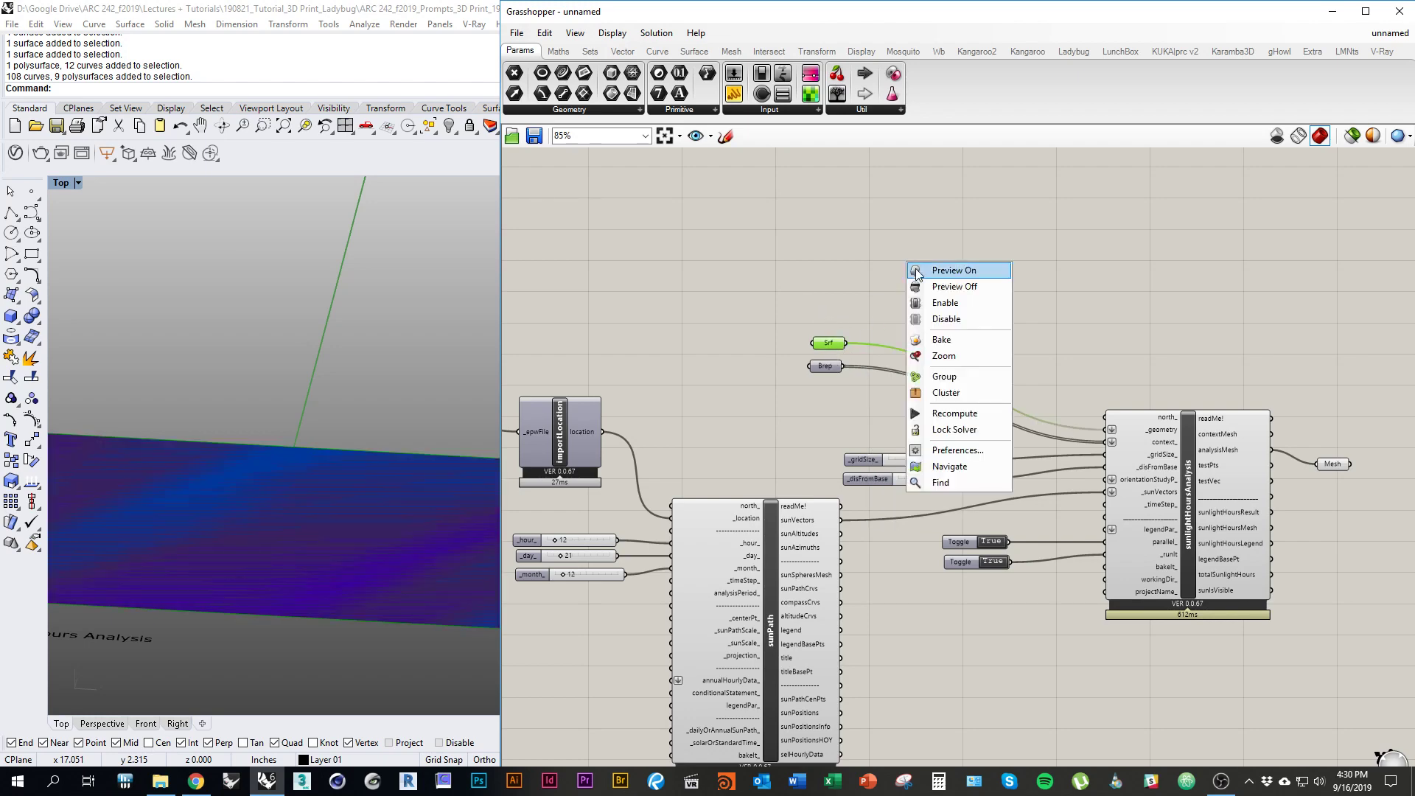
pyautogui.click(955, 286)
# Step: Turn off the preview of the sunlightHoursAnalysis component so only the Mesh parameter displays
pyautogui.moveTo(1070, 342); pyautogui.dragTo(952, 342, button='right')
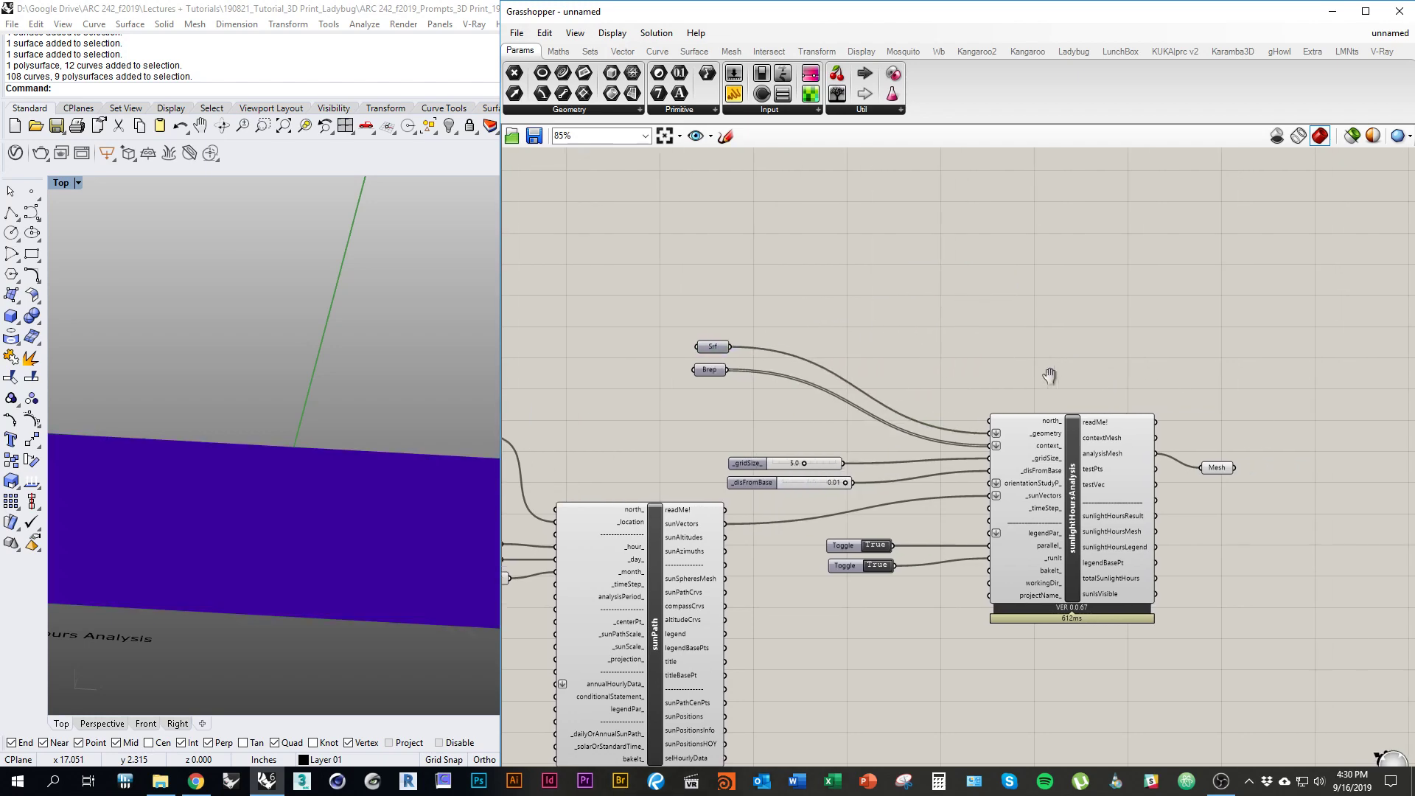
pyautogui.click(1076, 476)
pyautogui.rightClick(1049, 290)
pyautogui.click(1076, 318)
pyautogui.click(949, 326)
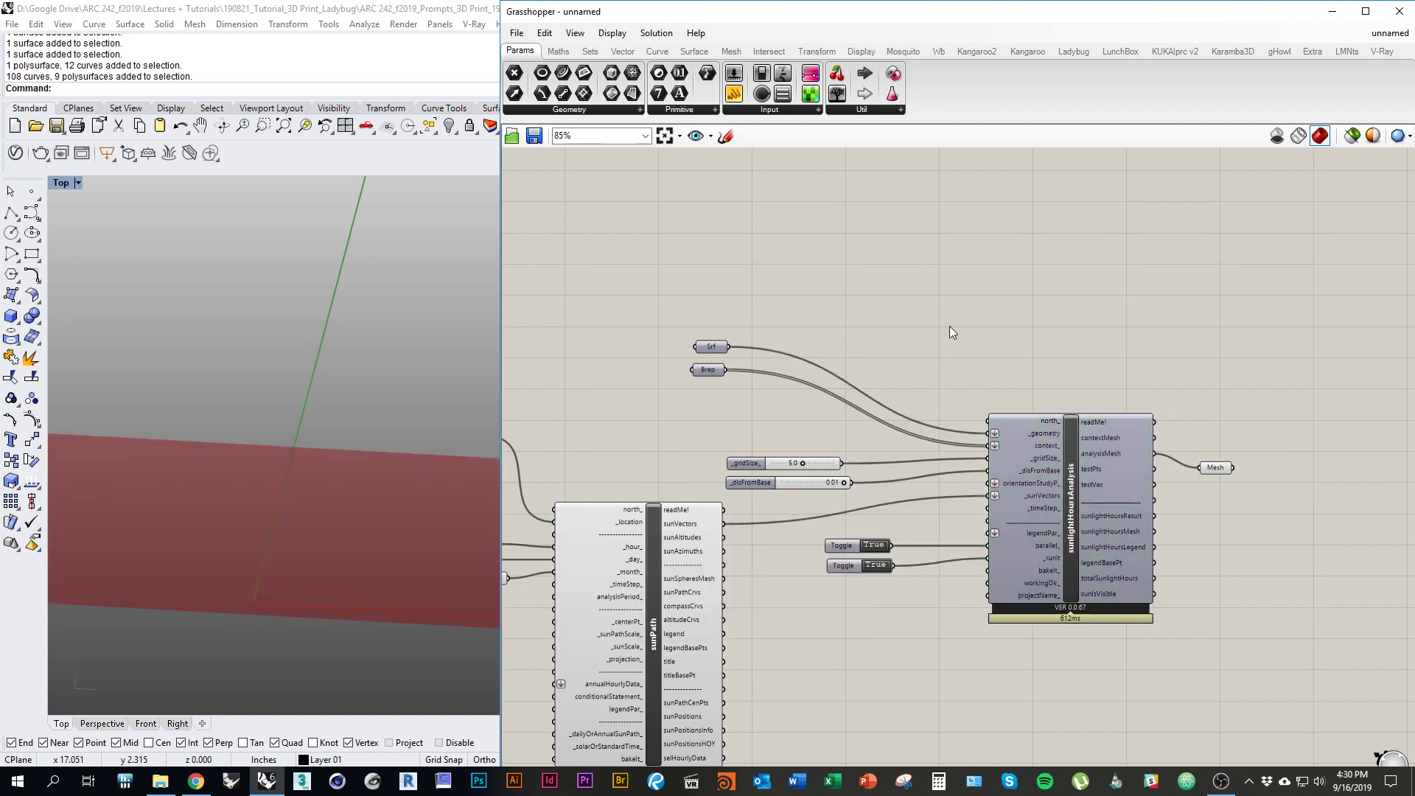
# Step: Examine the analysisMesh and sunlightHoursMesh output descriptions and select the Mesh parameter to inspect its geometry in the viewport
pyautogui.moveTo(1012, 408); pyautogui.dragTo(964, 392, button='right')
pyautogui.moveTo(1073, 440)
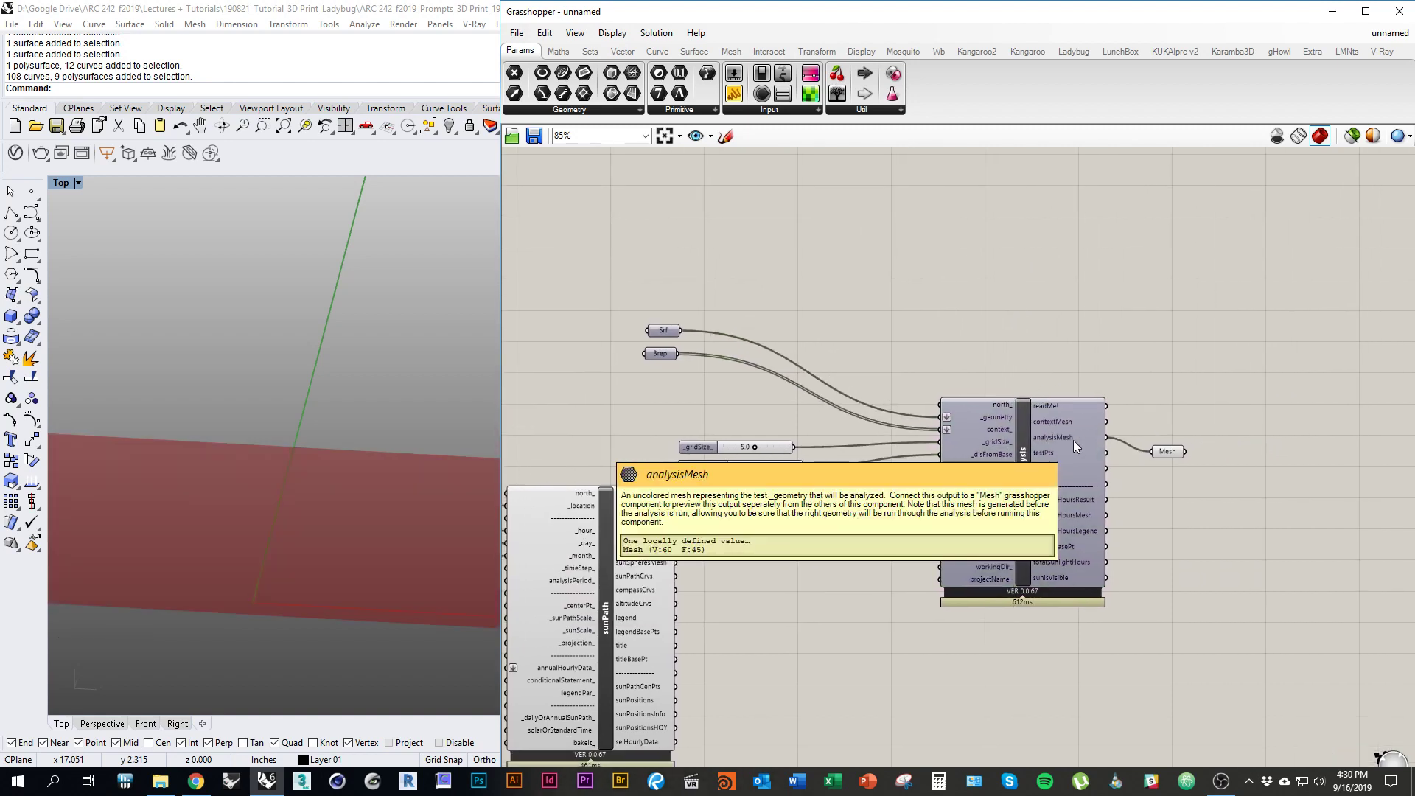
pyautogui.click(1027, 463)
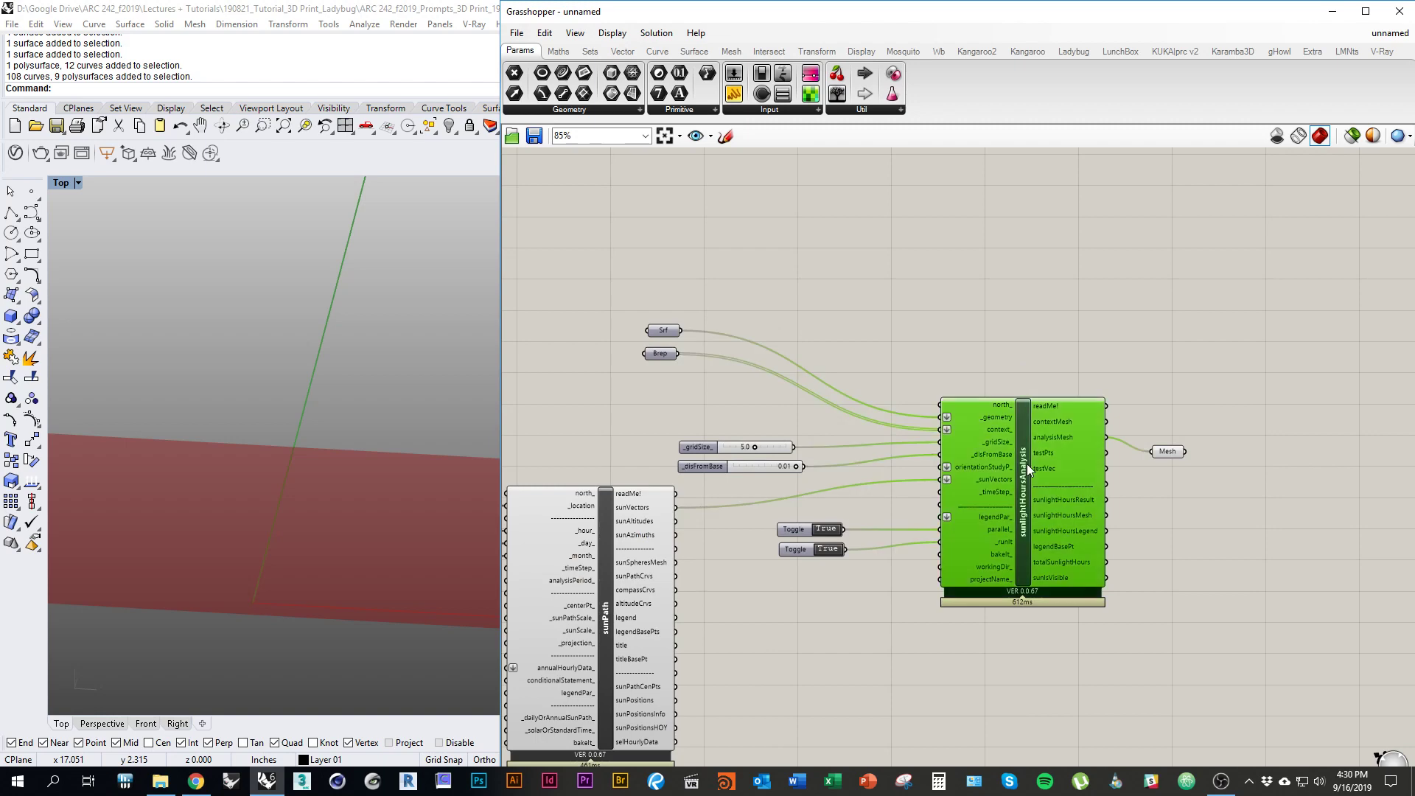
pyautogui.click(1037, 338)
pyautogui.moveTo(939, 335); pyautogui.dragTo(1113, 333, button='right')
pyautogui.scroll(-2, 1113, 335)
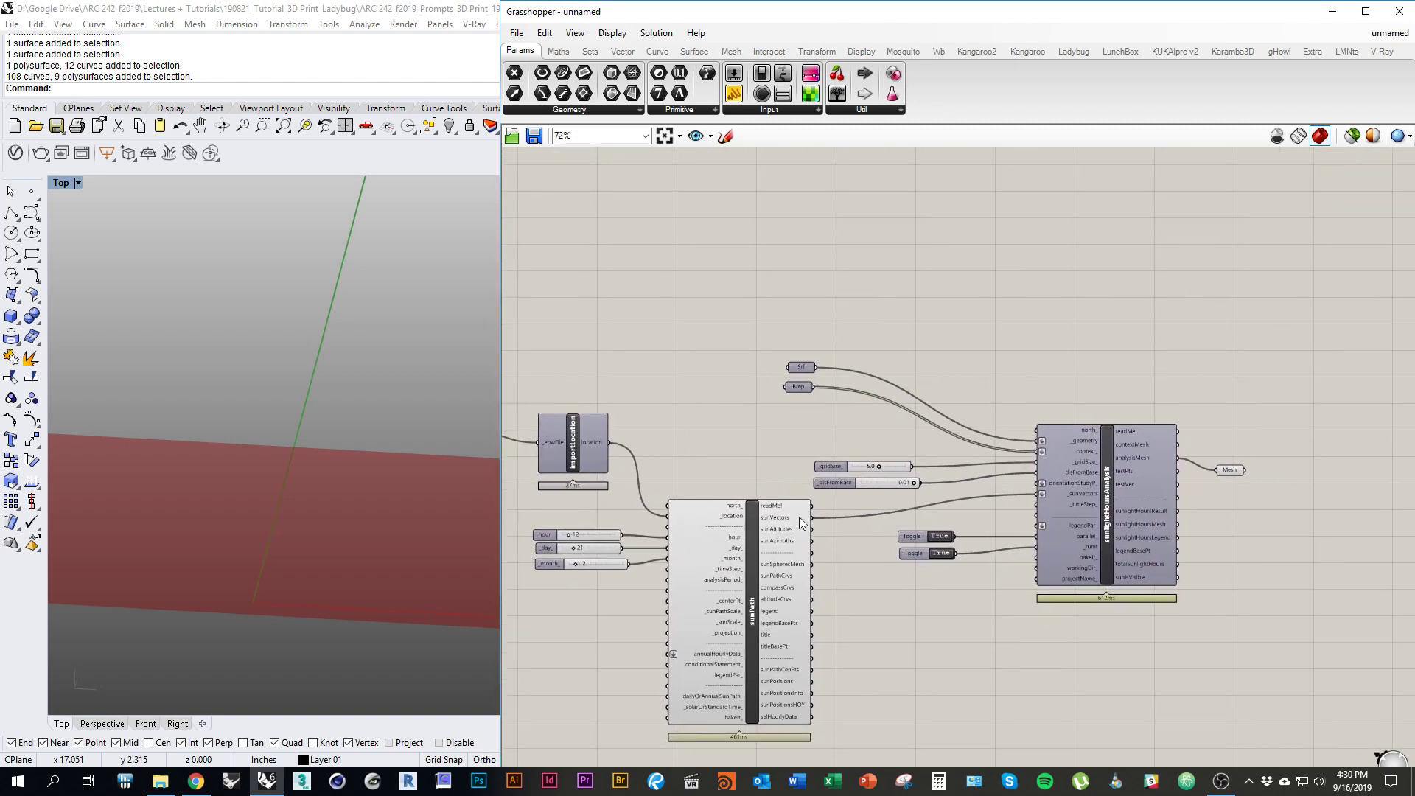
pyautogui.click(1228, 476)
pyautogui.scroll(2, 1231, 510)
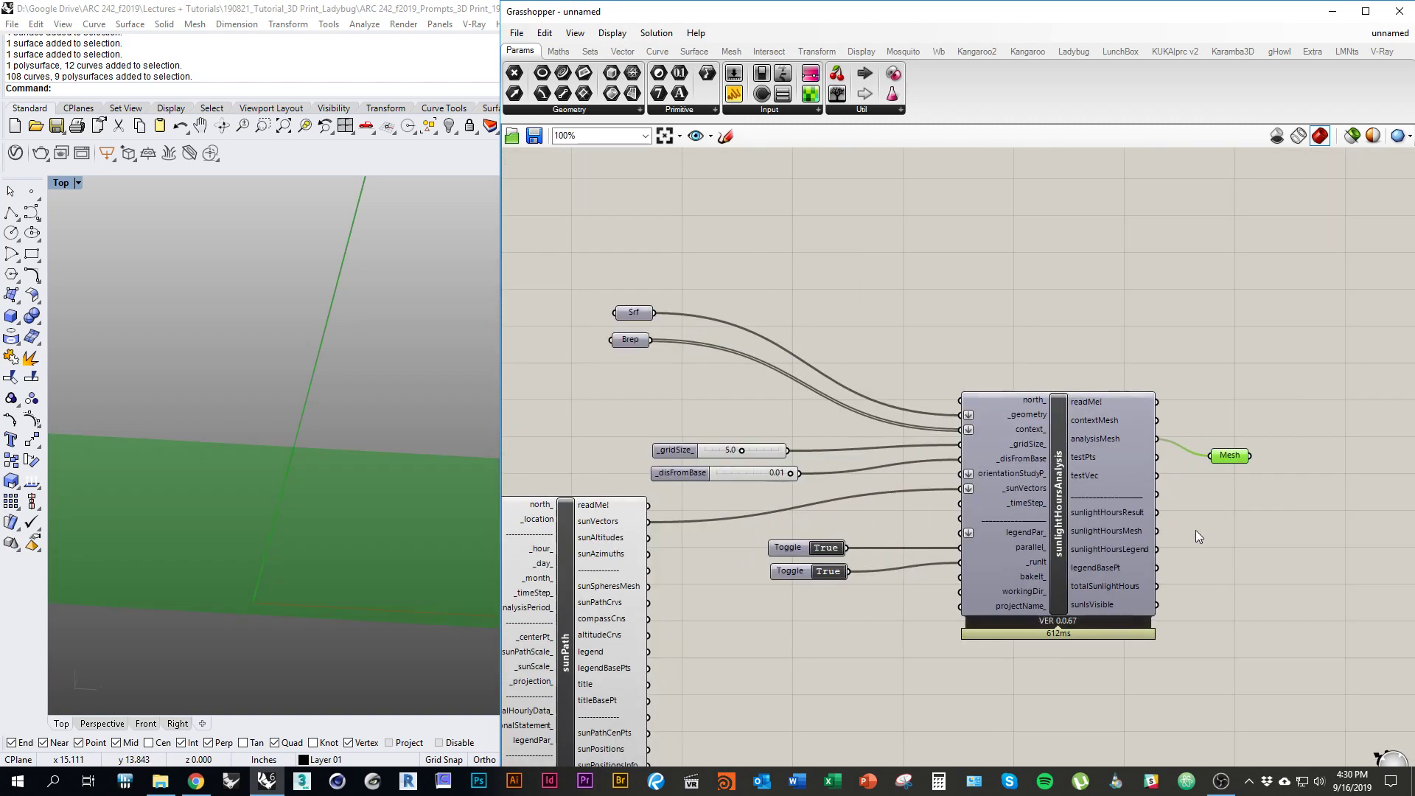
pyautogui.moveTo(1155, 539)
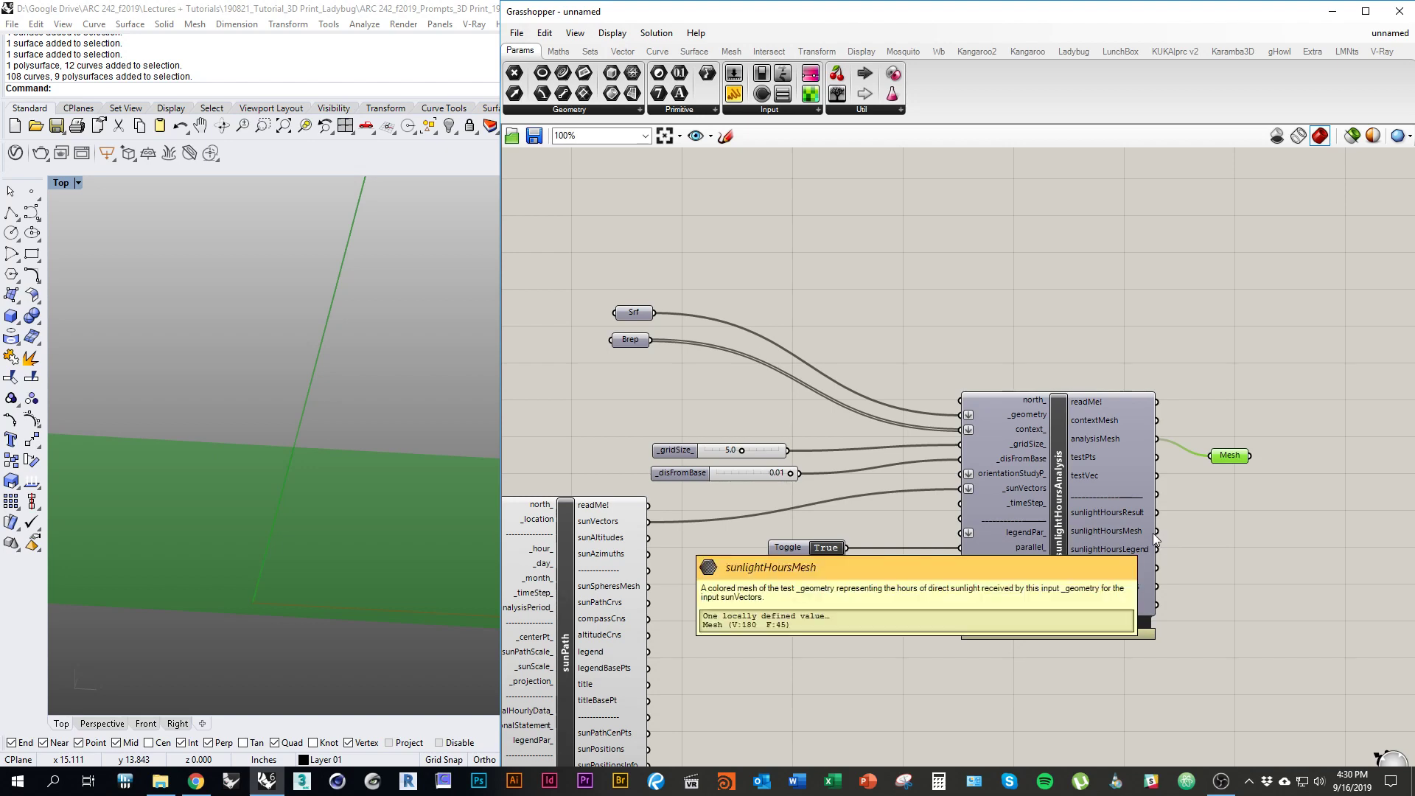
# Step: Replace the Mesh parameter's input with the sunlightHoursMesh output and view the colored mesh in the Rhino viewport
pyautogui.moveTo(1110, 534); pyautogui.dragTo(1052, 519, button='right')
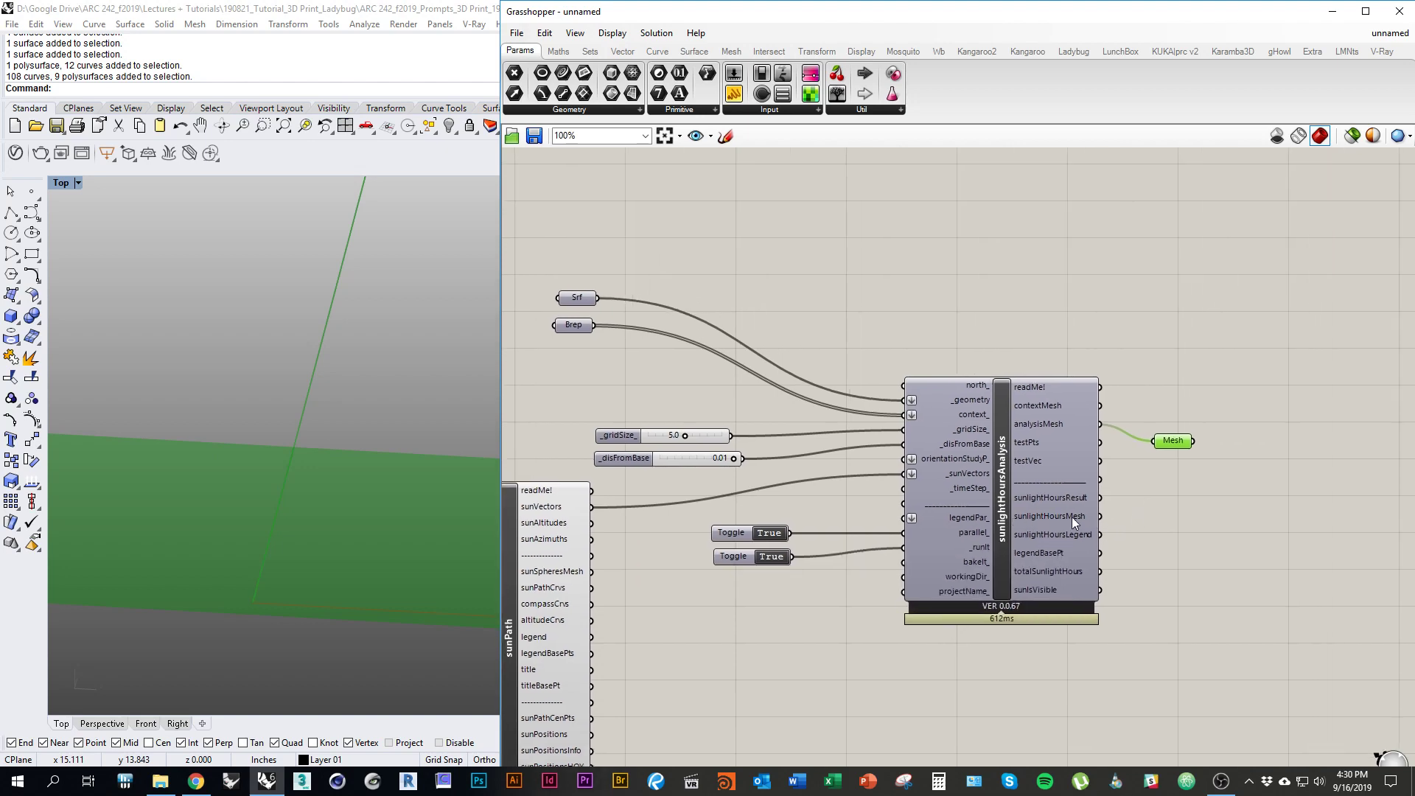
pyautogui.moveTo(1099, 516); pyautogui.dragTo(1154, 441)
pyautogui.moveTo(72, 538); pyautogui.dragTo(317, 469, button='right')
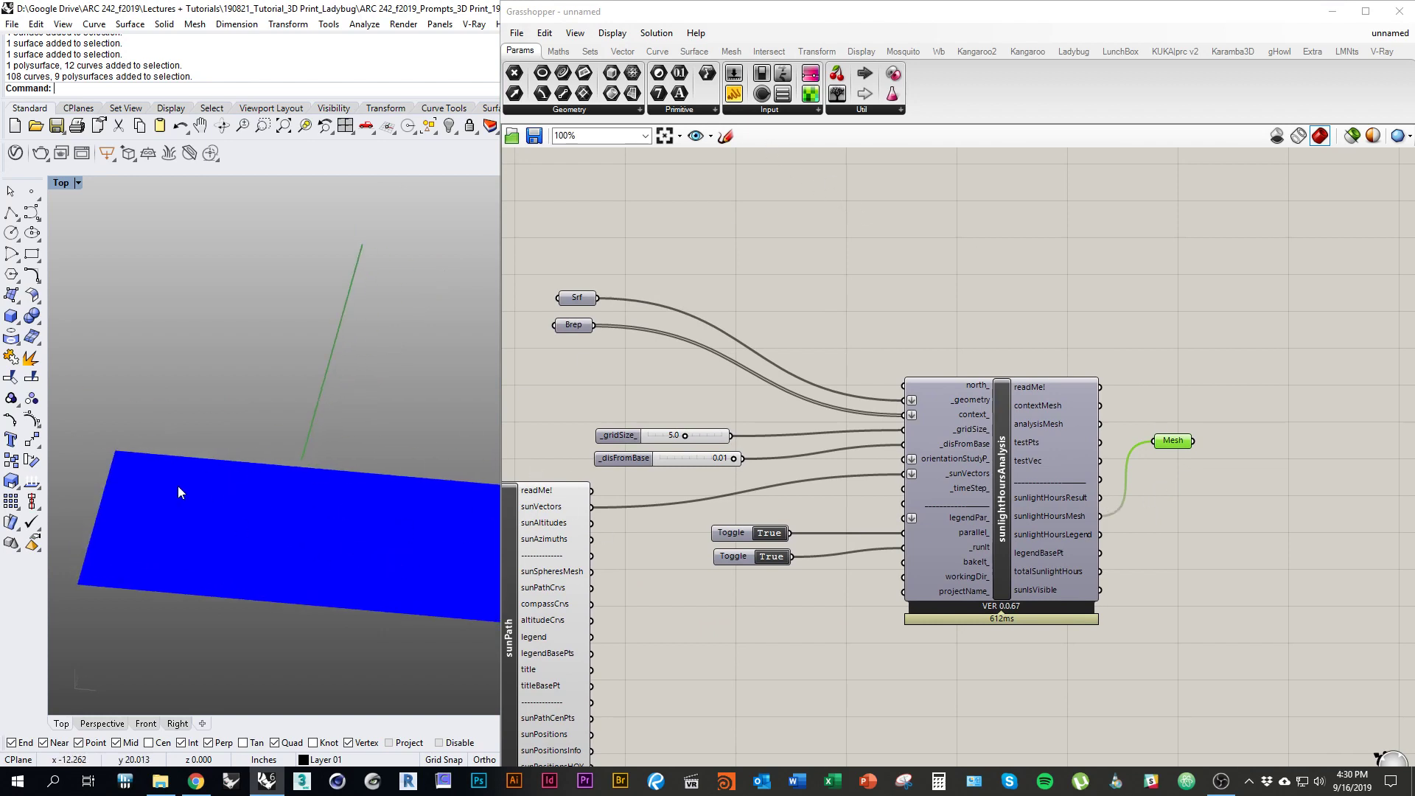
pyautogui.click(880, 211)
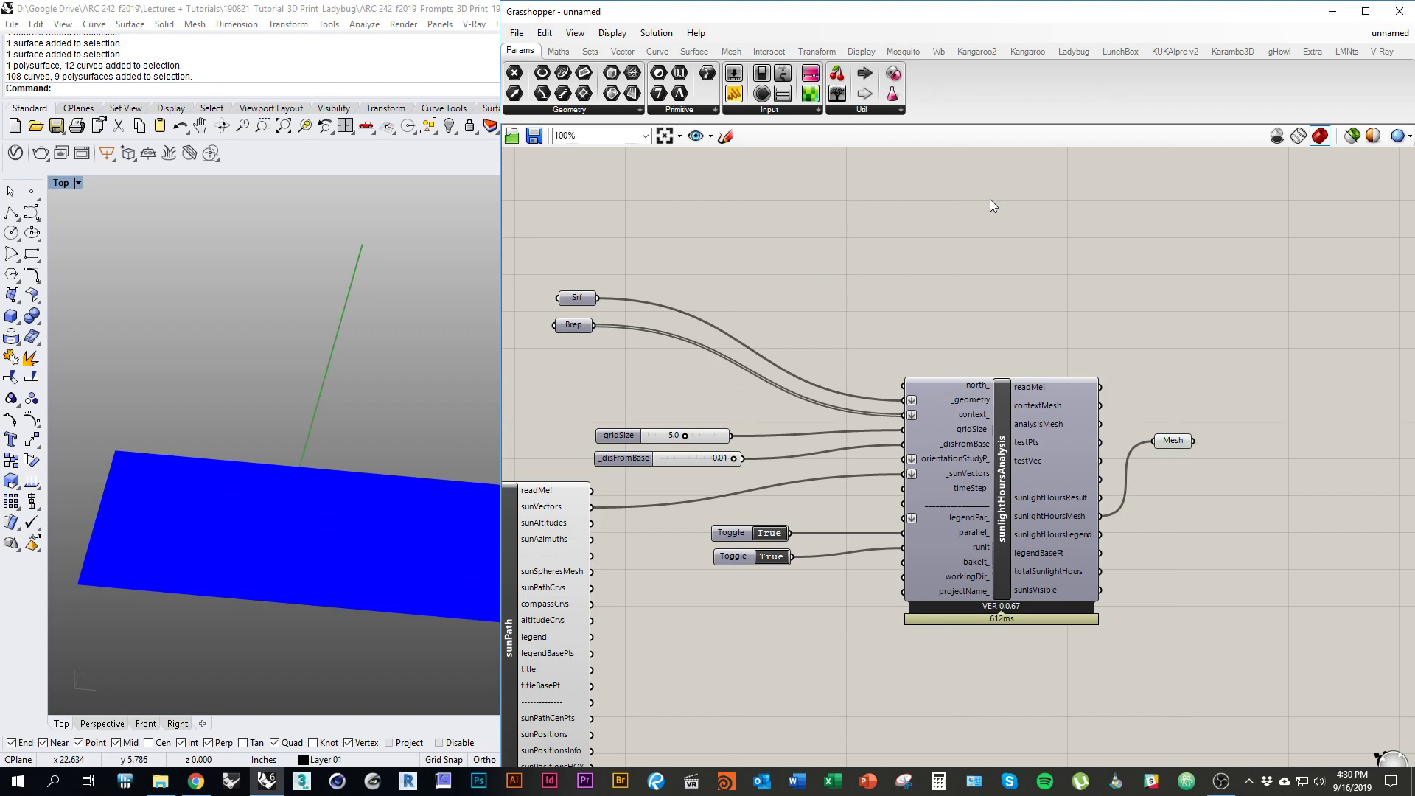
# Step: Add a Mesh Edges component to the canvas beyond the Mesh parameter
pyautogui.click(731, 57)
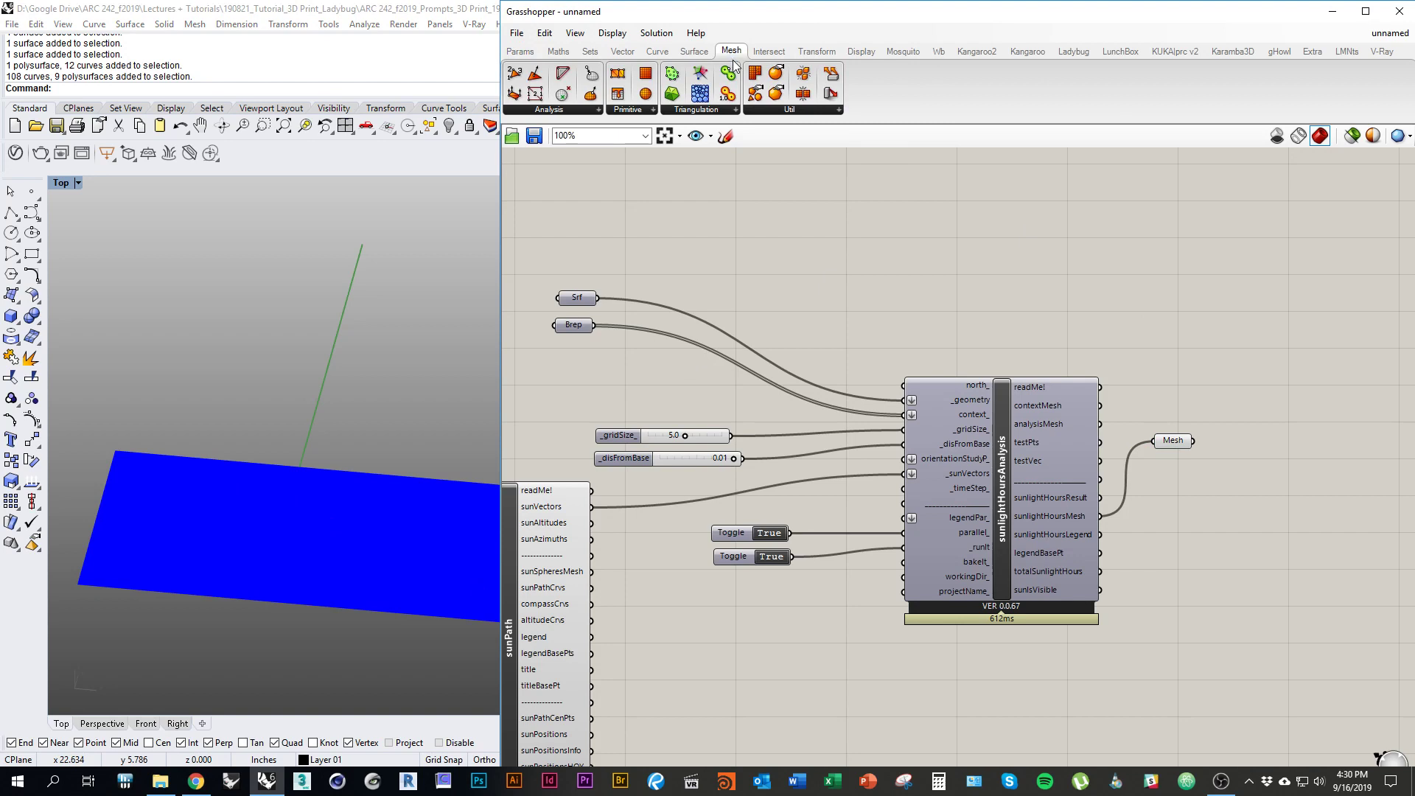
pyautogui.click(587, 112)
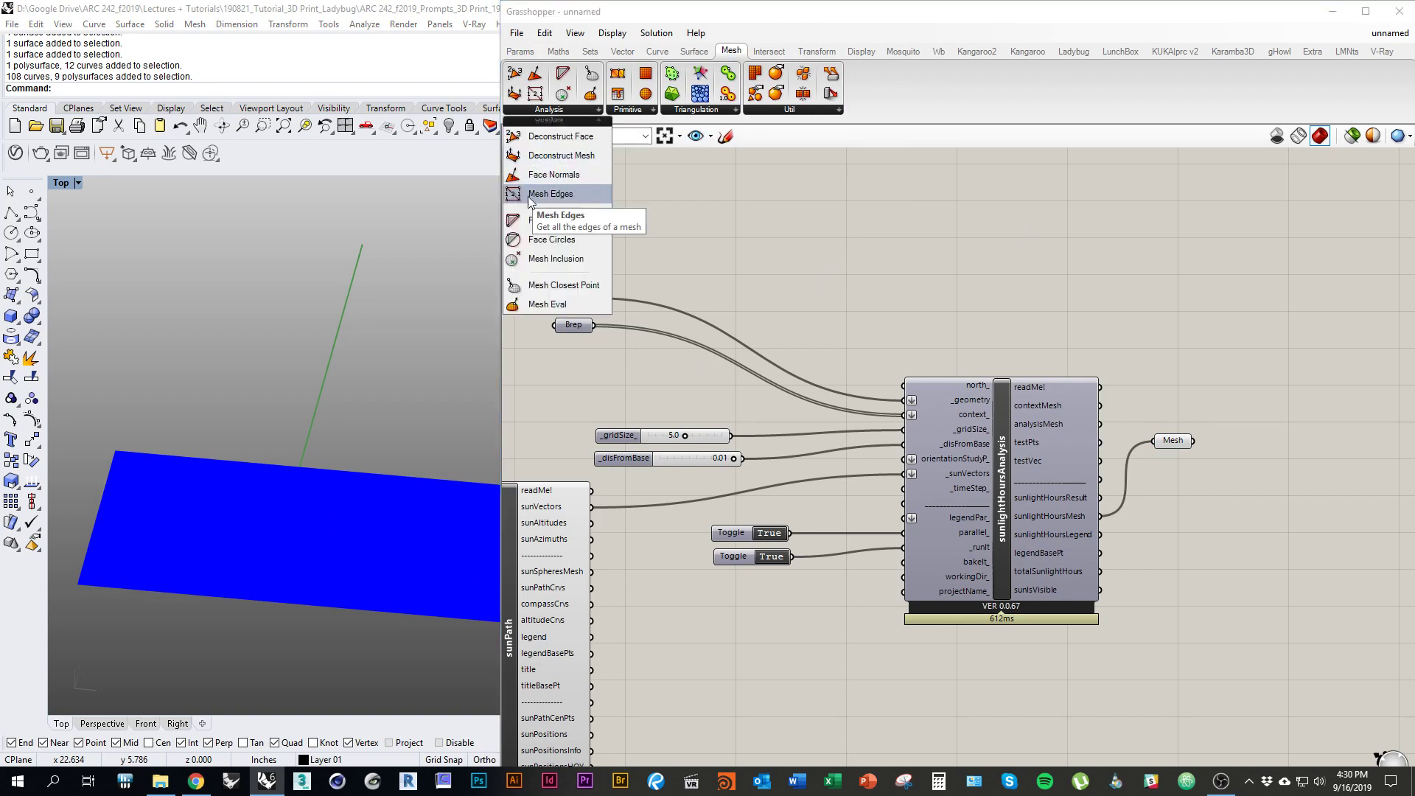
pyautogui.click(558, 196)
pyautogui.click(1324, 380)
# Step: Connect the Mesh parameter to the M input of Mesh Edges and arrange the edges component next to it
pyautogui.moveTo(1267, 477); pyautogui.dragTo(1181, 477, button='right')
pyautogui.scroll(1, 1107, 441)
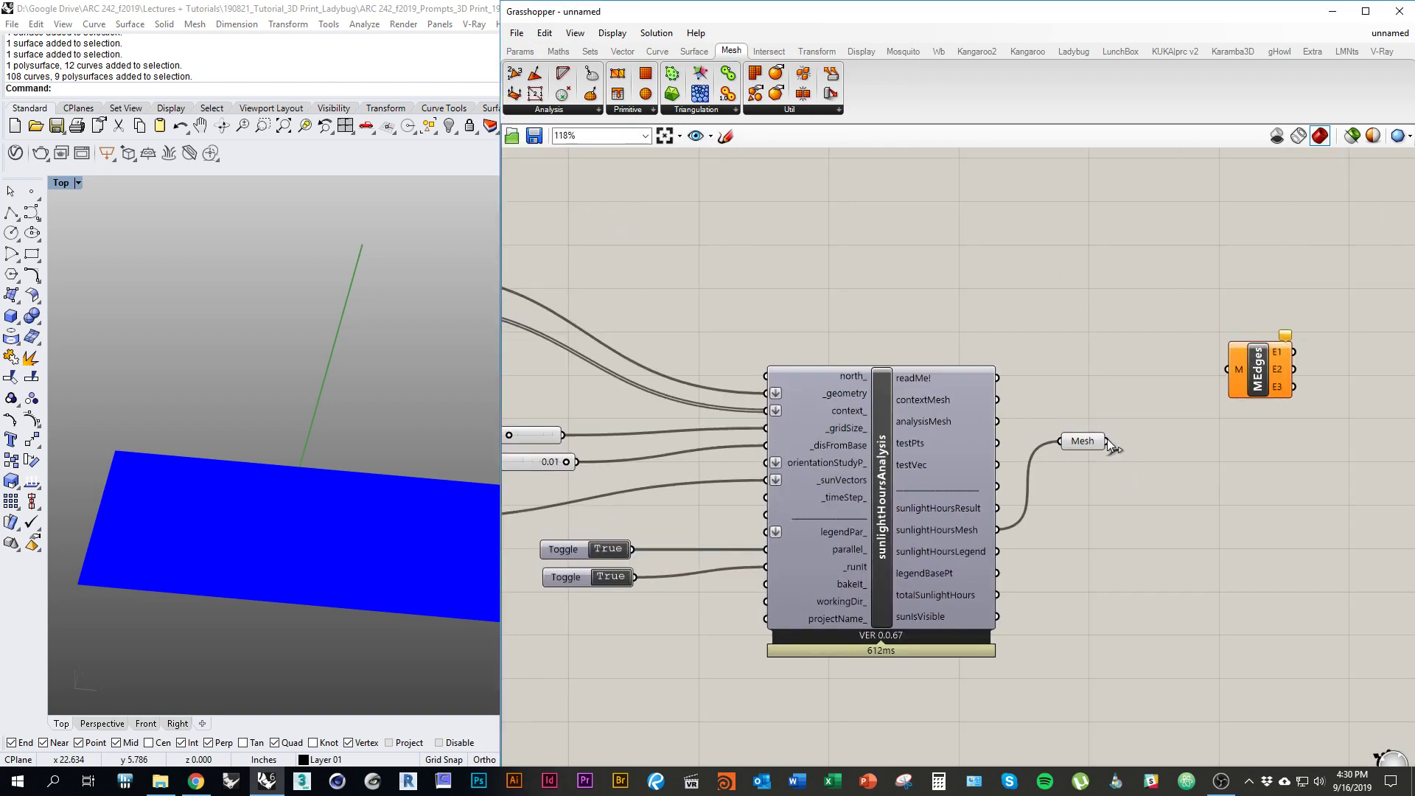
pyautogui.moveTo(1107, 441); pyautogui.dragTo(1024, 451)
pyautogui.moveTo(794, 435); pyautogui.dragTo(1052, 415, button='right')
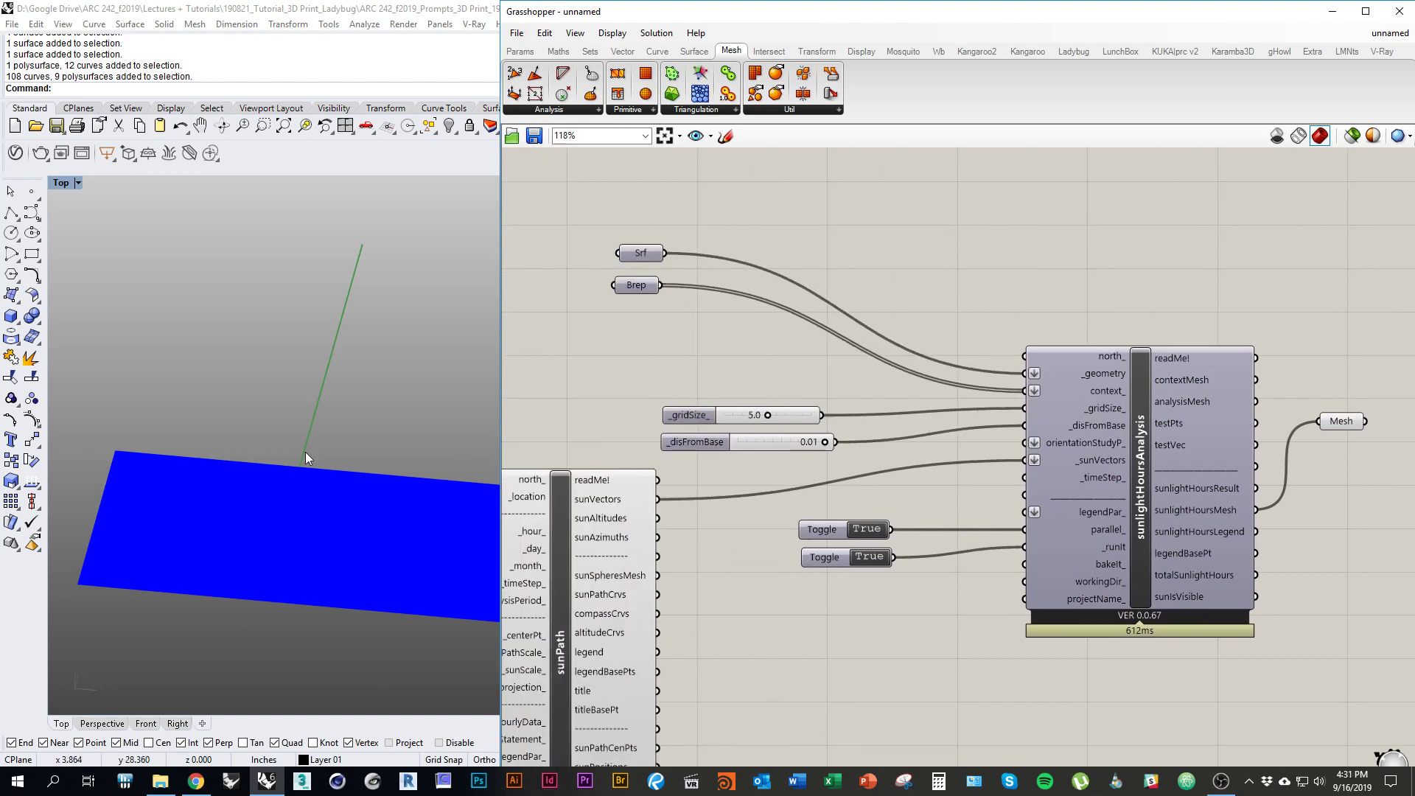
pyautogui.moveTo(990, 514); pyautogui.dragTo(956, 515, button='right')
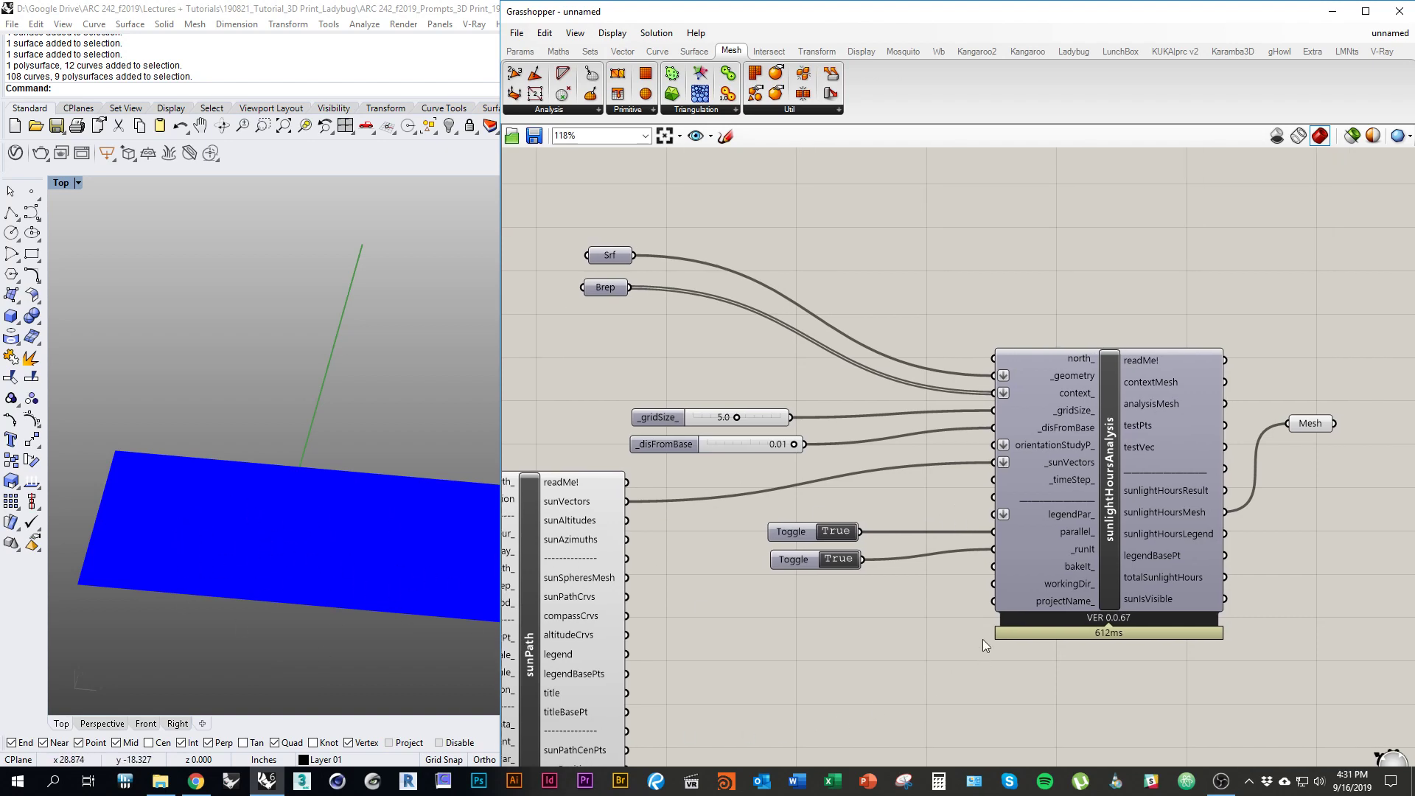
pyautogui.moveTo(936, 514); pyautogui.dragTo(707, 539, button='right')
pyautogui.moveTo(1225, 376); pyautogui.dragTo(1210, 434)
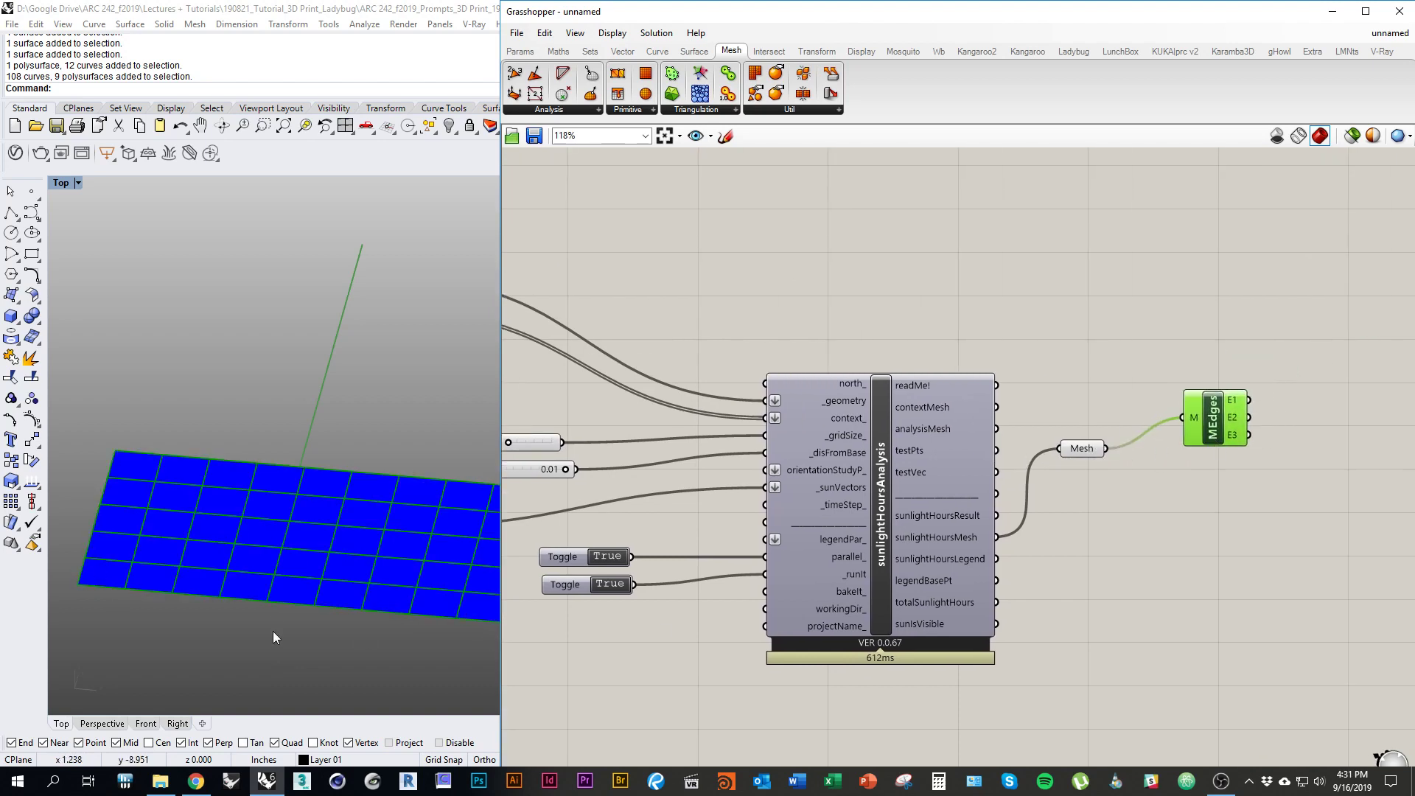
pyautogui.click(1084, 451)
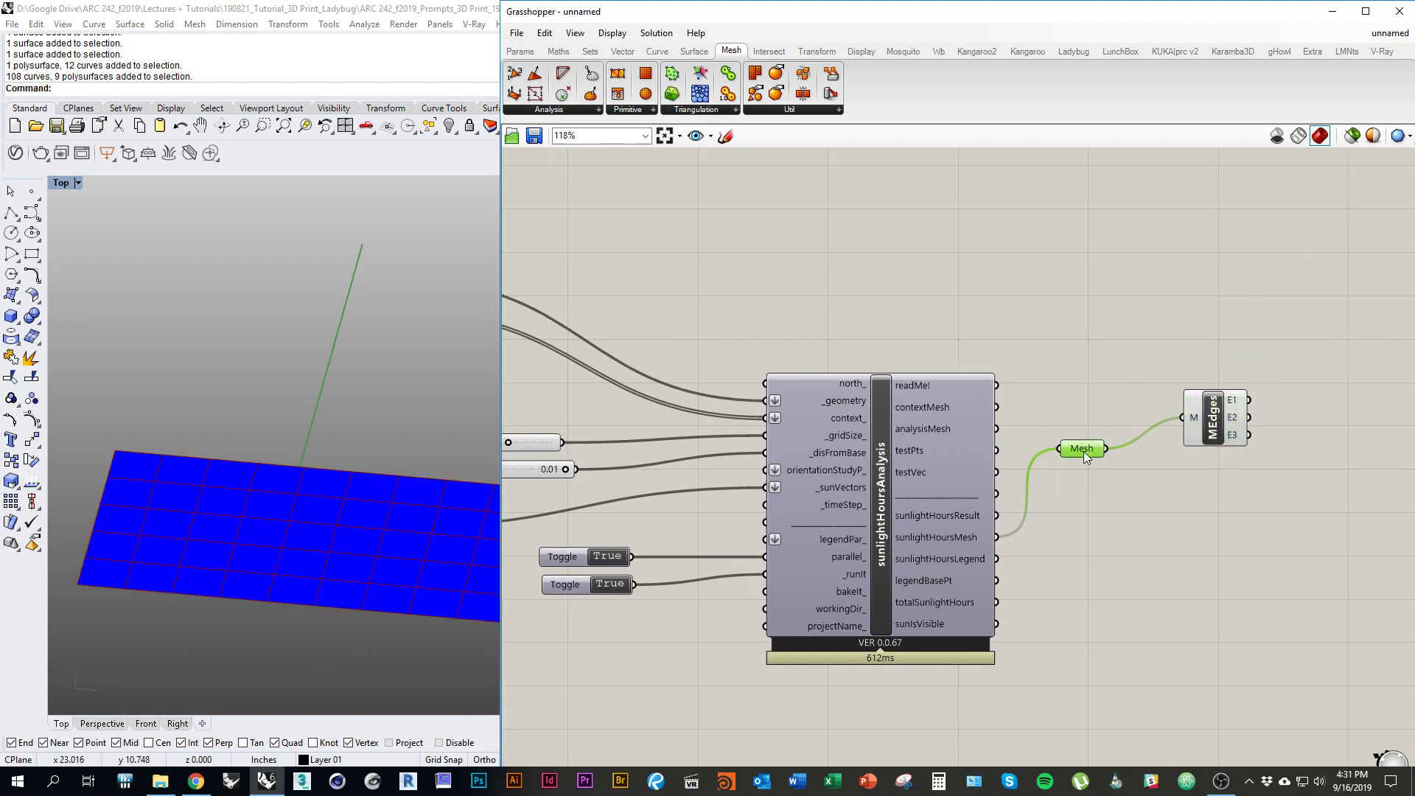
pyautogui.moveTo(1214, 433); pyautogui.dragTo(1188, 461)
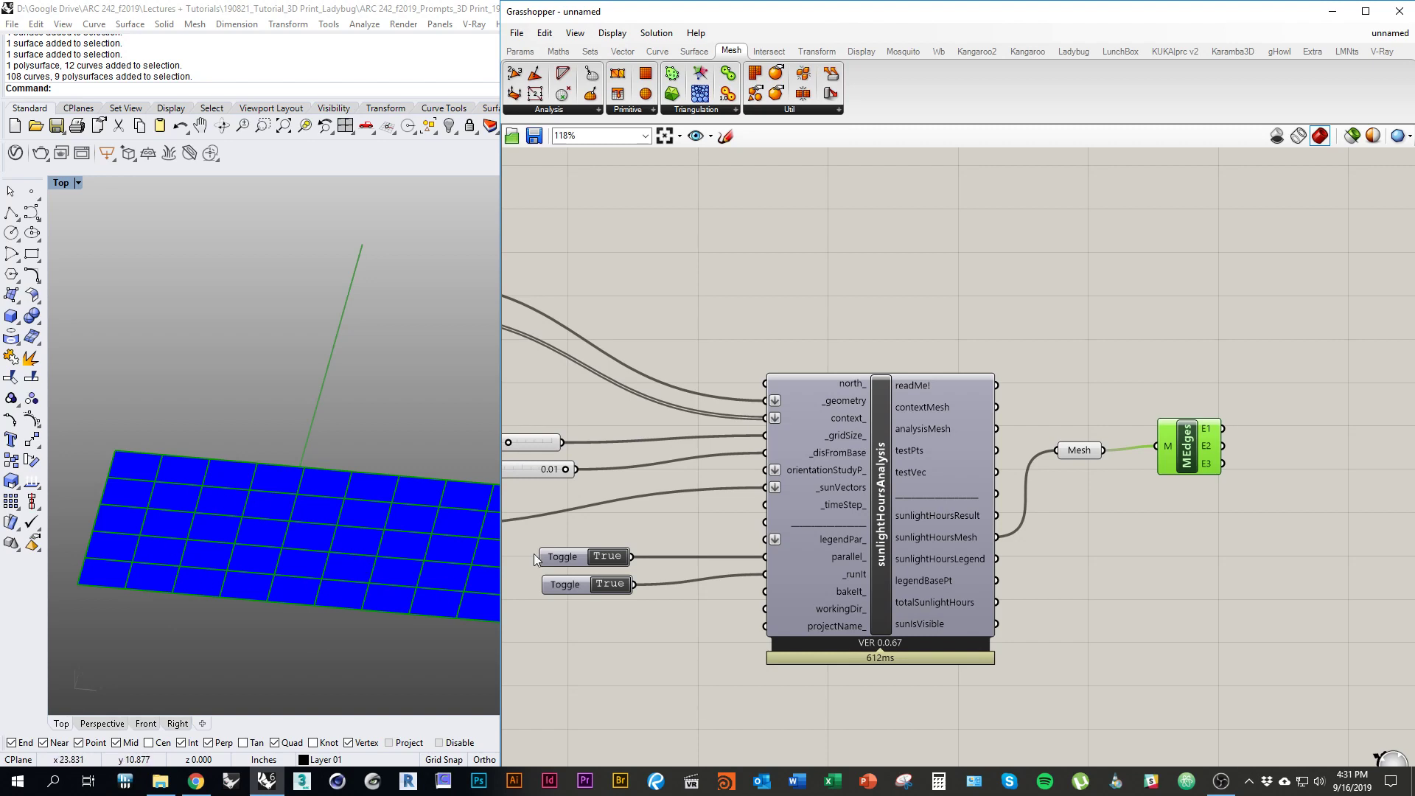
# Step: Set the _gridSize_ slider to 2.5 and check the refined analysis grid from a higher viewport angle
pyautogui.moveTo(613, 533); pyautogui.dragTo(717, 530, button='right')
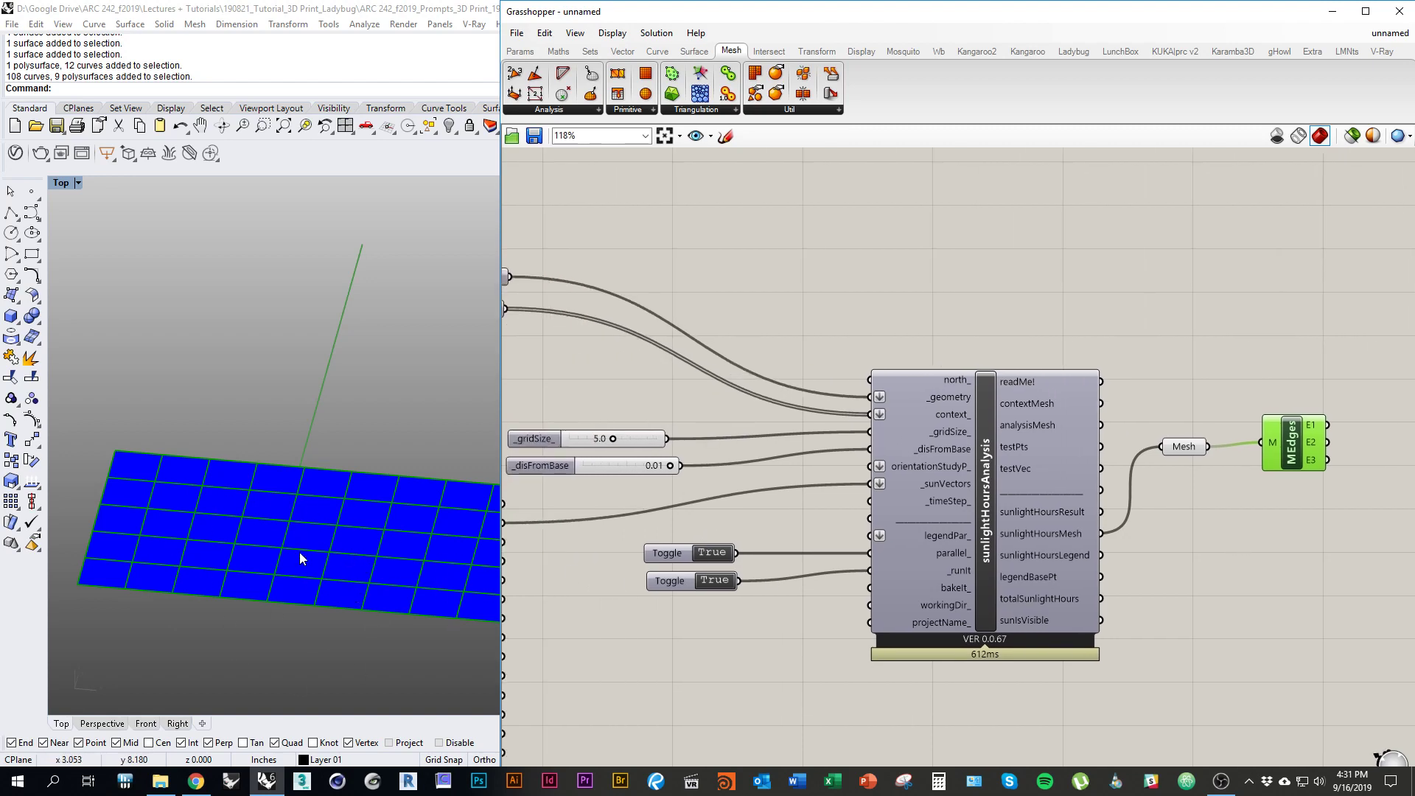
pyautogui.moveTo(594, 553); pyautogui.dragTo(721, 565, button='right')
pyautogui.click(663, 453)
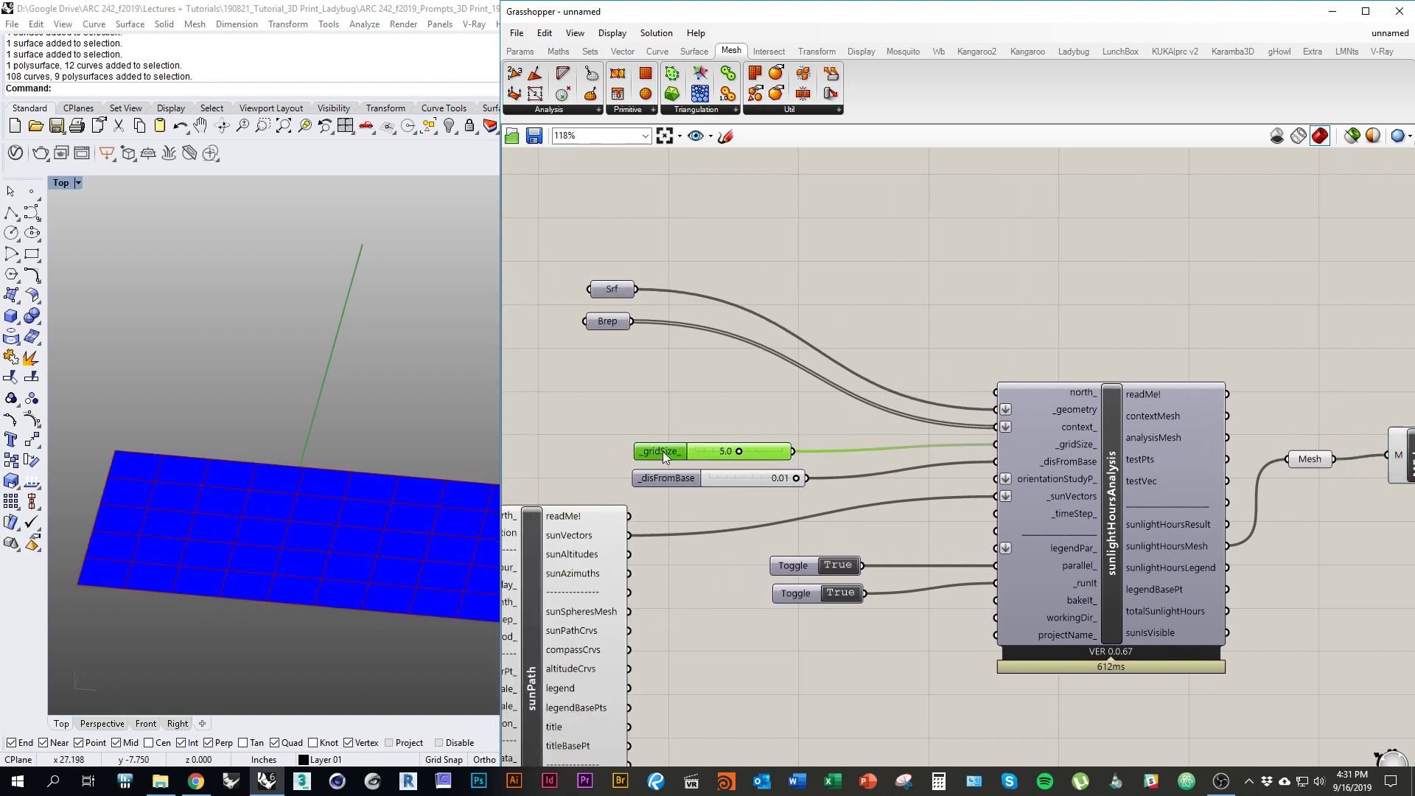
pyautogui.doubleClick(705, 452)
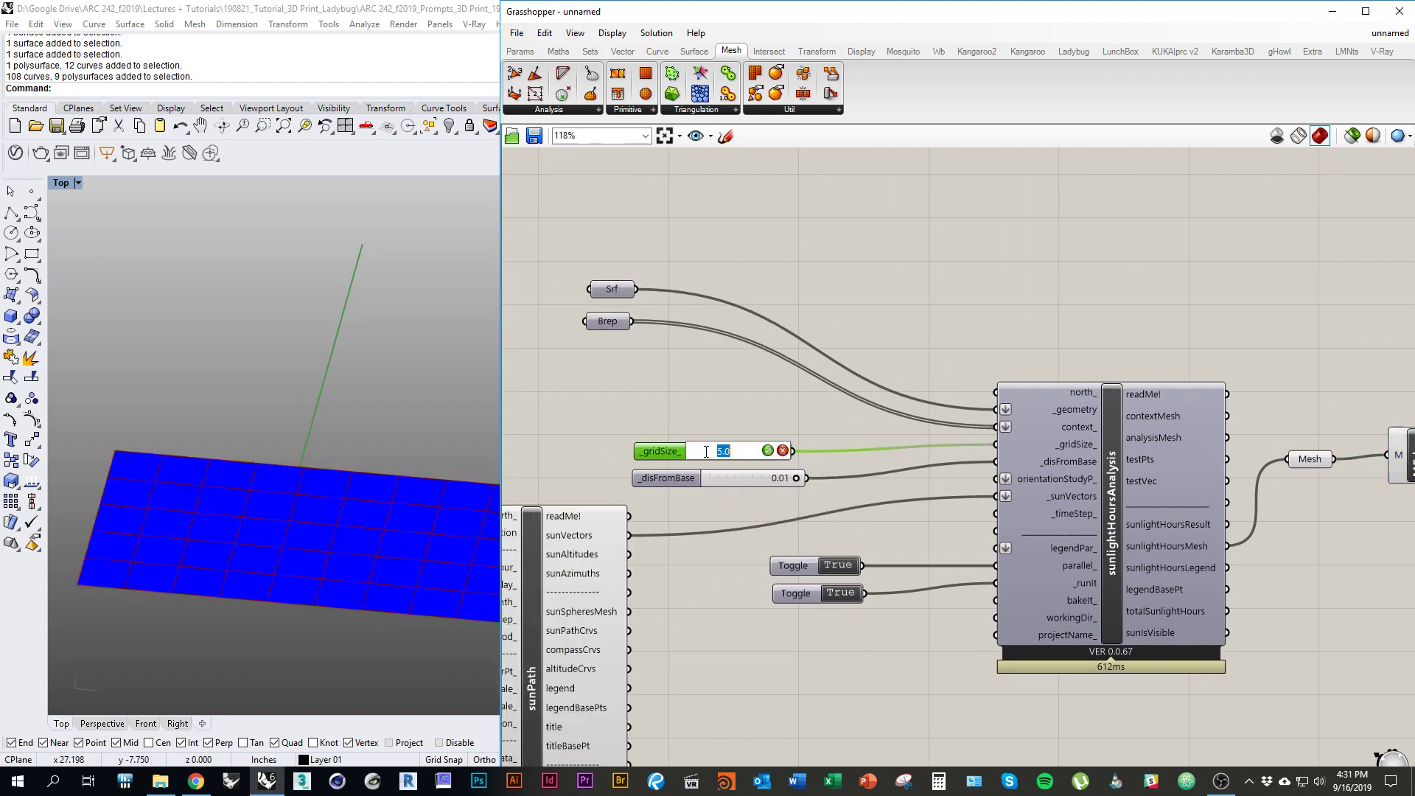
pyautogui.write('2.5')
pyautogui.press('Return')
pyautogui.moveTo(354, 546); pyautogui.dragTo(351, 620, button='right')
pyautogui.click(782, 441)
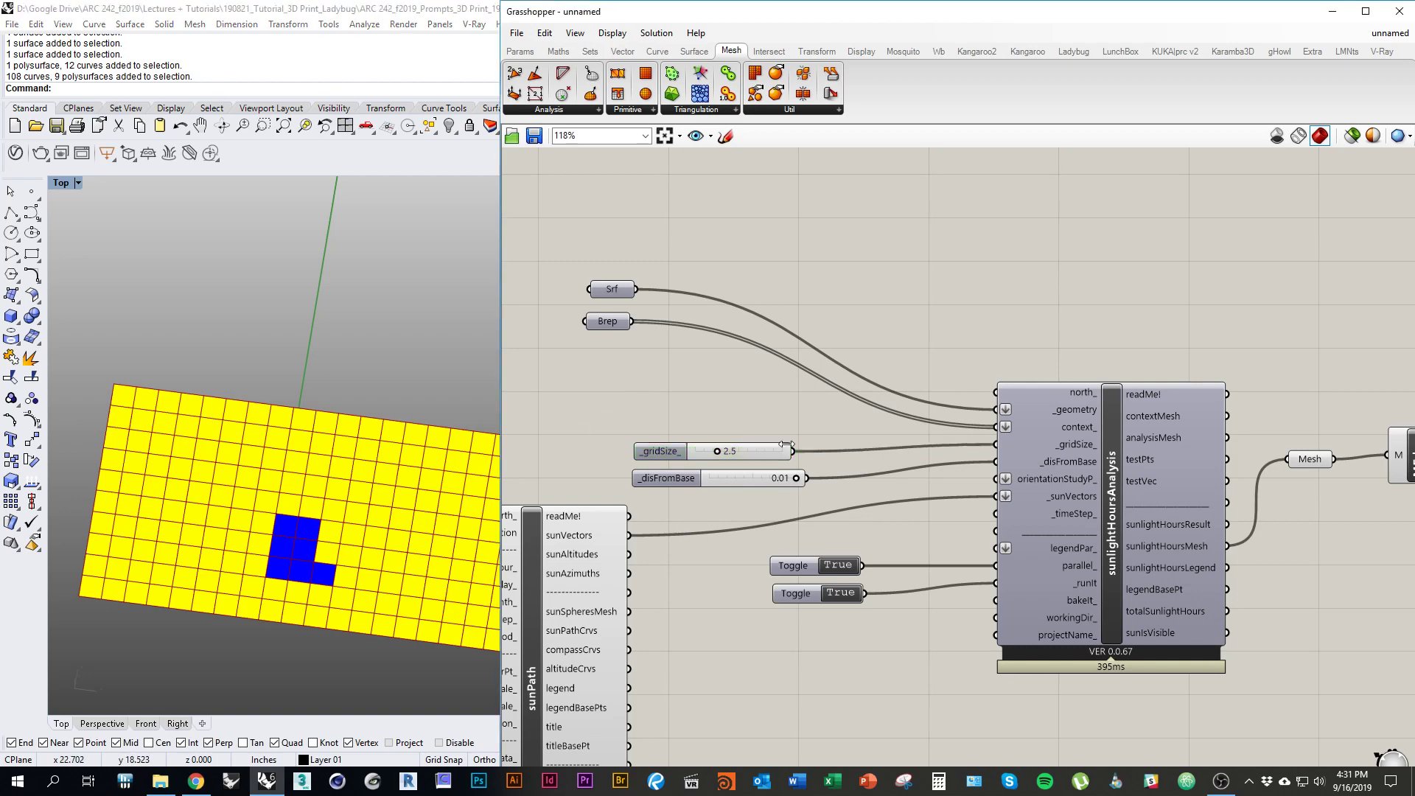
# Step: Set the _gridSize_ slider to 1.0 and view the finer analysis mesh in the Rhino viewport
pyautogui.moveTo(747, 467); pyautogui.dragTo(960, 486, button='right')
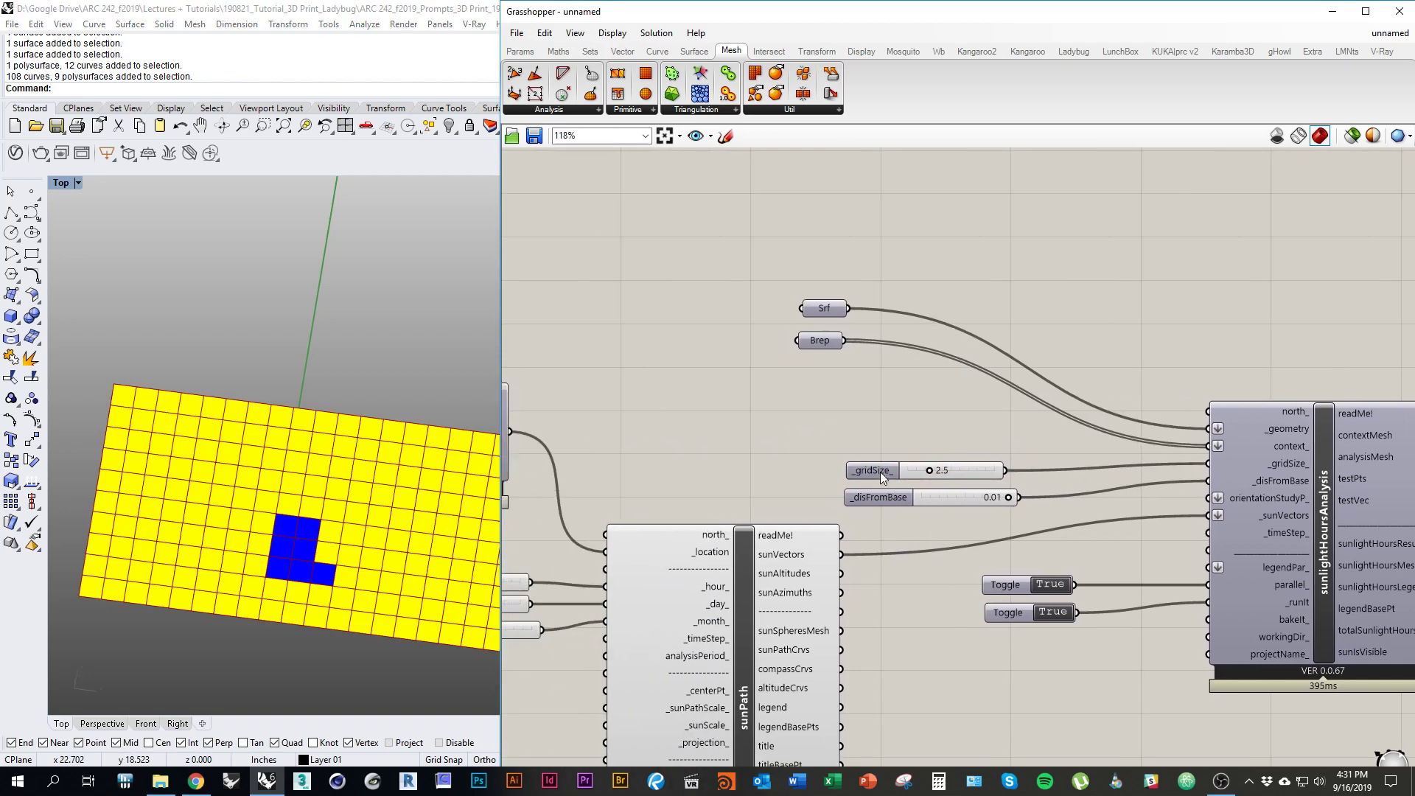
pyautogui.doubleClick(980, 470)
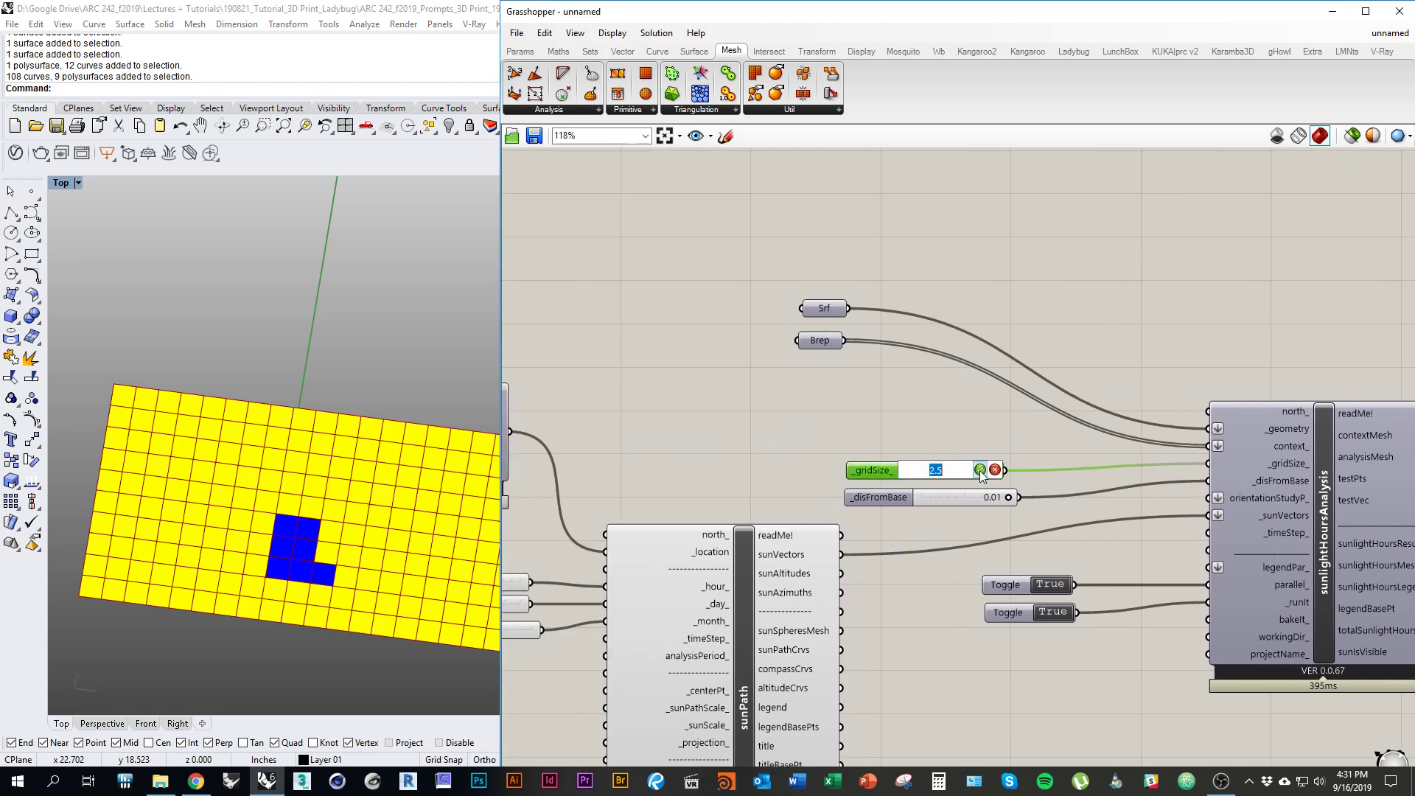
pyautogui.write('1')
pyautogui.click(980, 470)
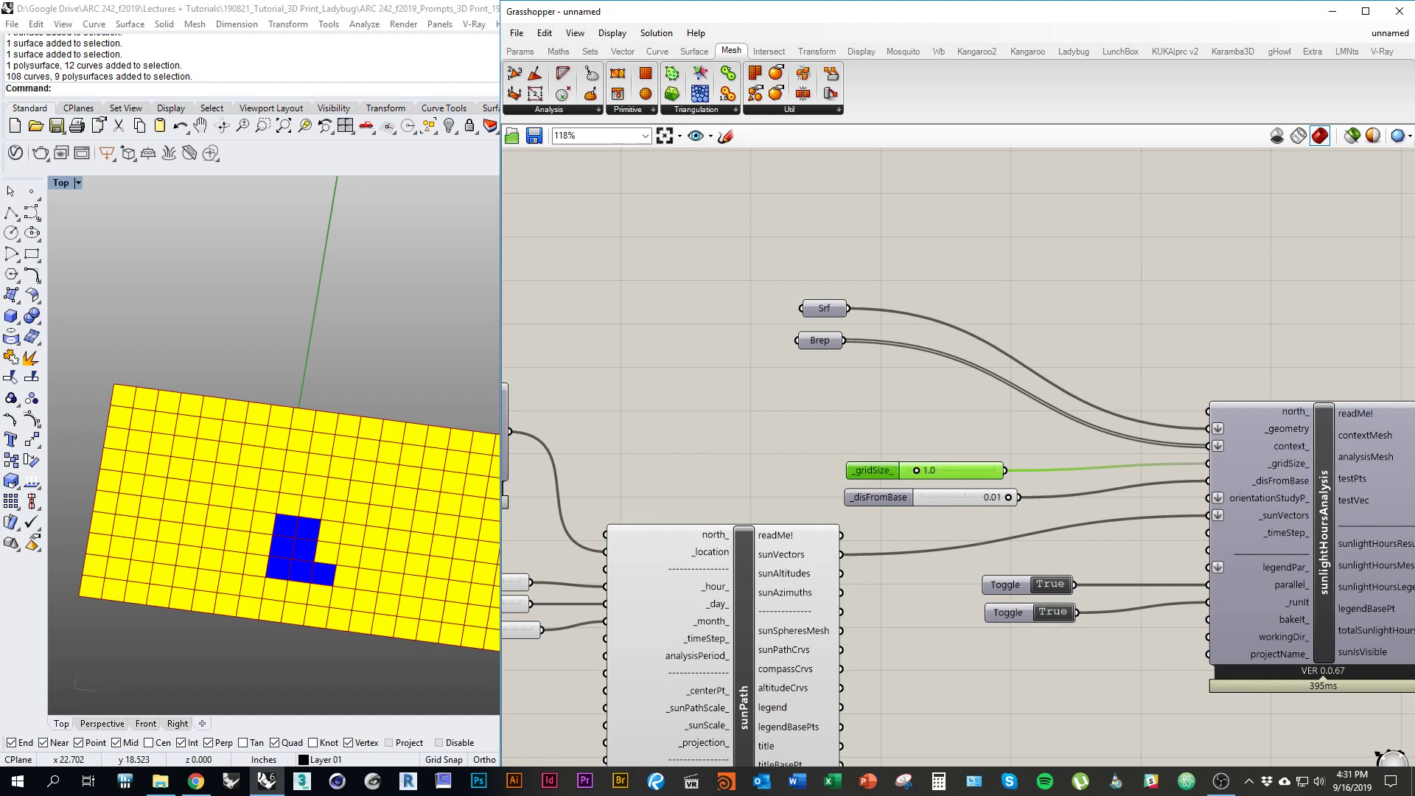
pyautogui.keyDown('ctrl'); pyautogui.keyDown('shift'); pyautogui.moveTo(370, 624); pyautogui.dragTo(354, 578, button='right'); pyautogui.keyUp('shift'); pyautogui.keyUp('ctrl')
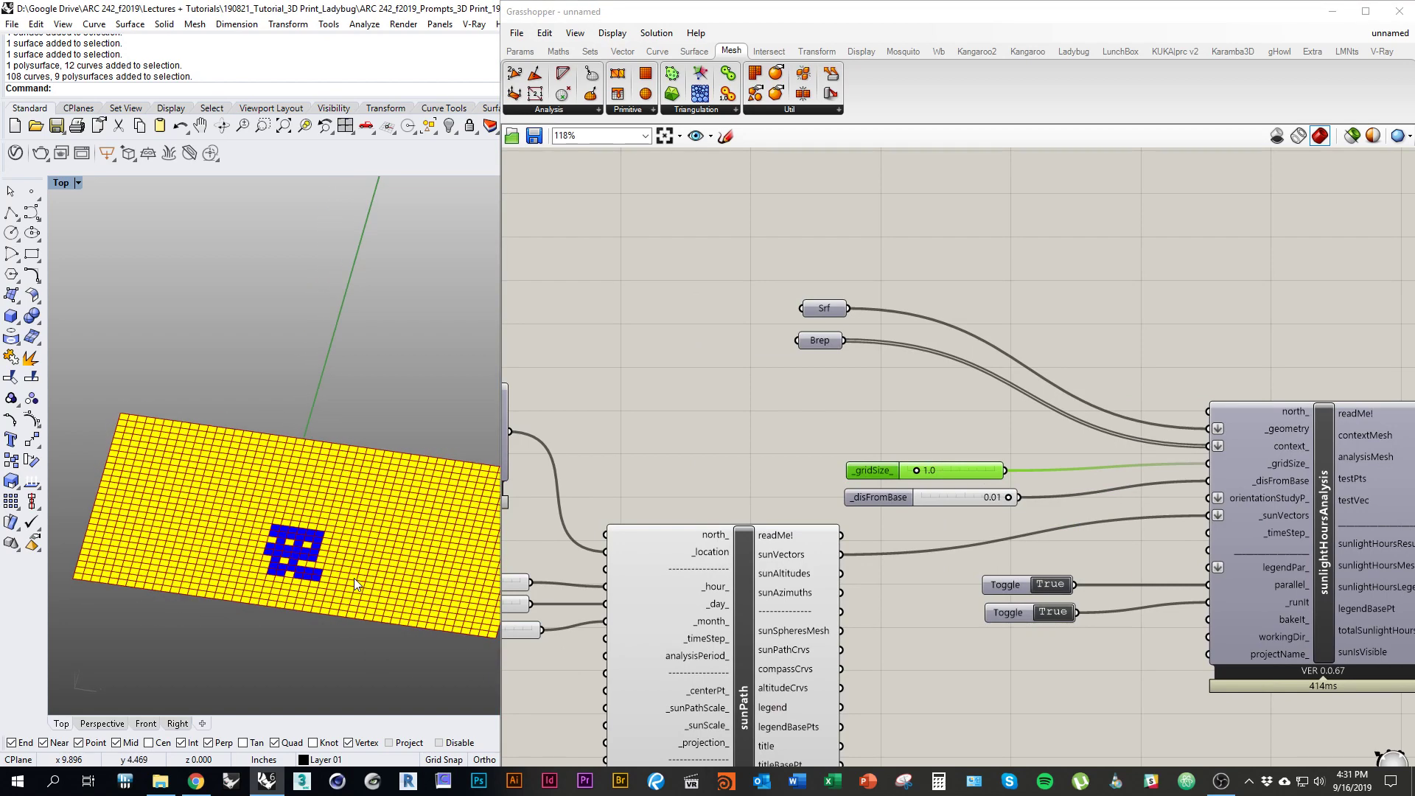
# Step: Set the _gridSize_ slider to 0.1 to refine the sunlight hours analysis grid
pyautogui.moveTo(820, 419); pyautogui.dragTo(873, 469, button='right')
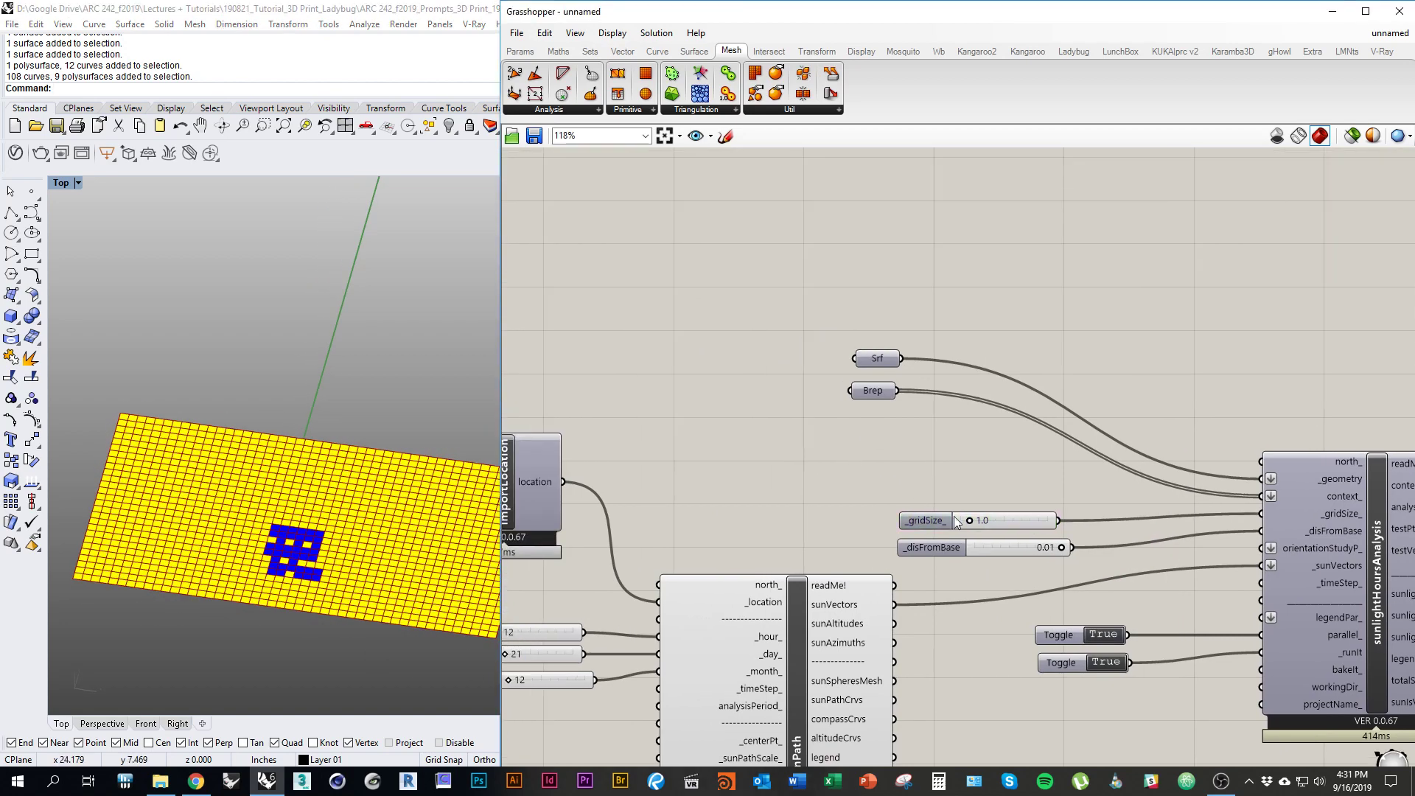
pyautogui.doubleClick(1019, 525)
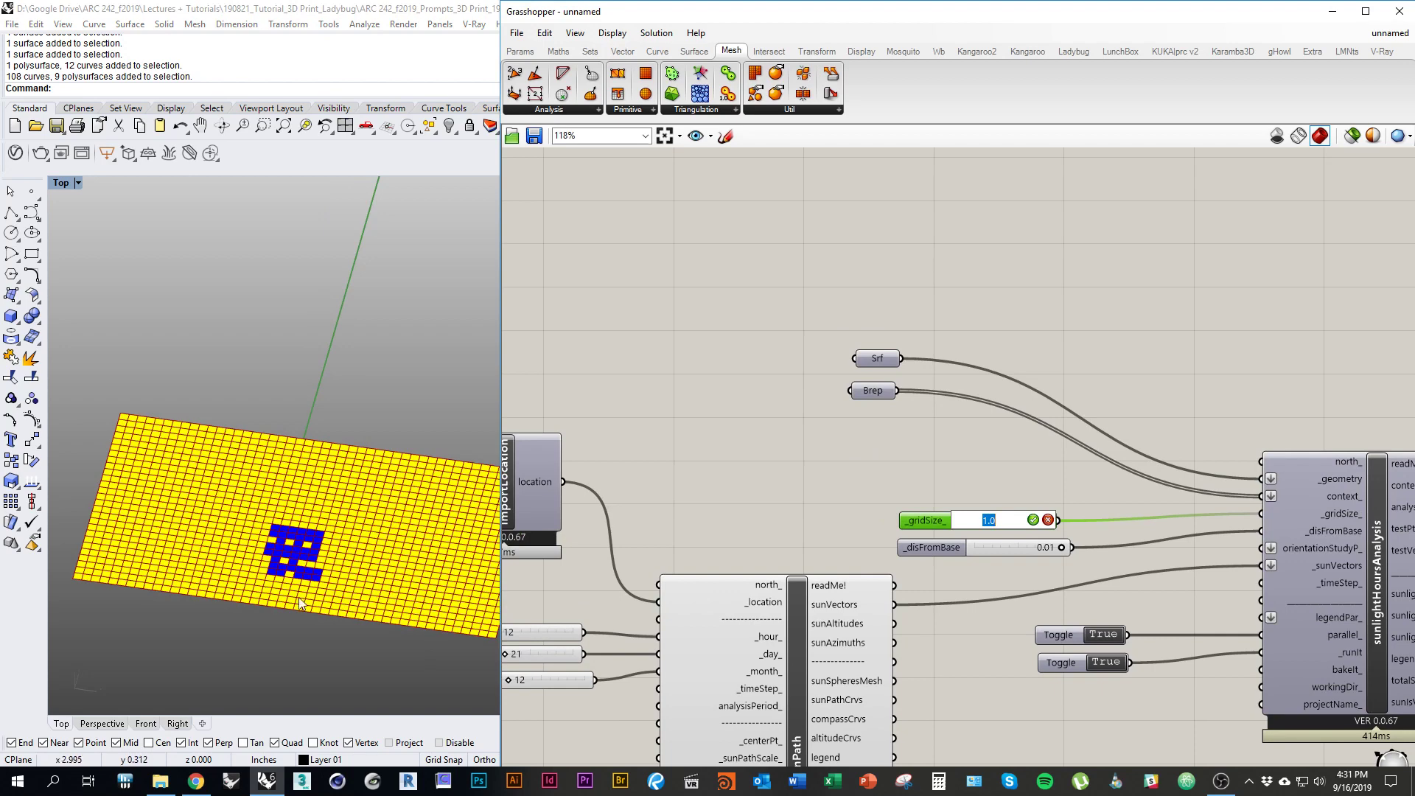
pyautogui.click(971, 469)
pyautogui.moveTo(1020, 497); pyautogui.dragTo(984, 483, button='right')
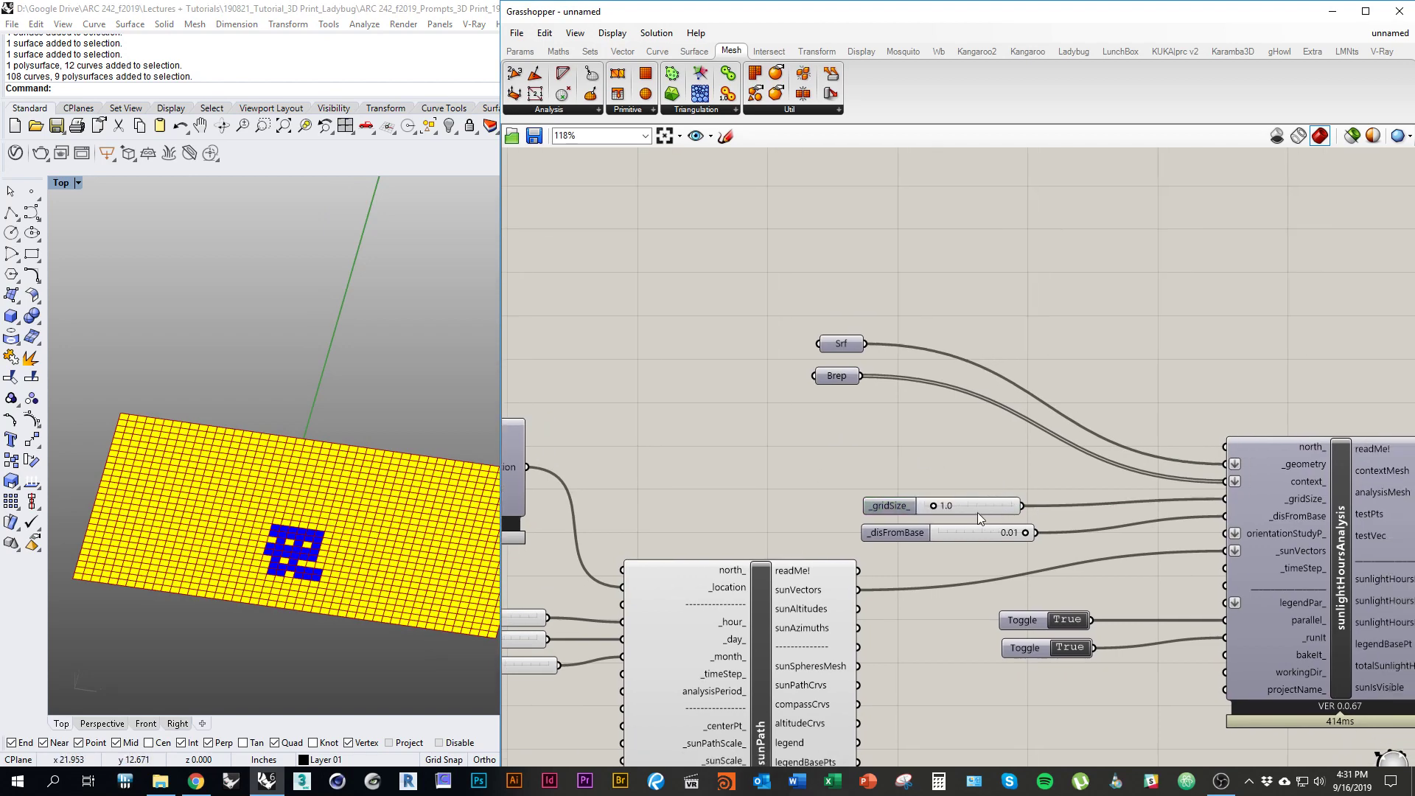
pyautogui.doubleClick(977, 511)
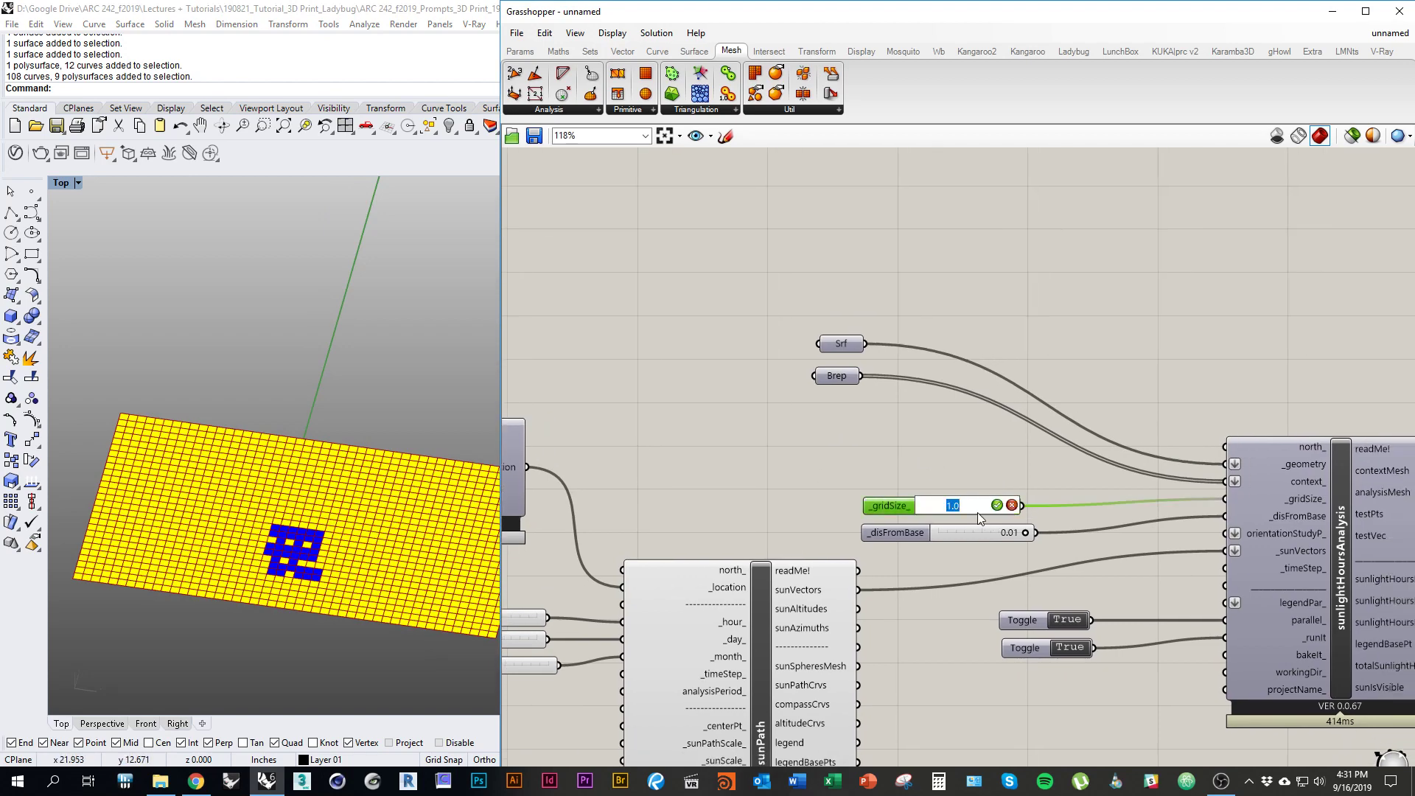
pyautogui.write('.1')
pyautogui.press('Return')
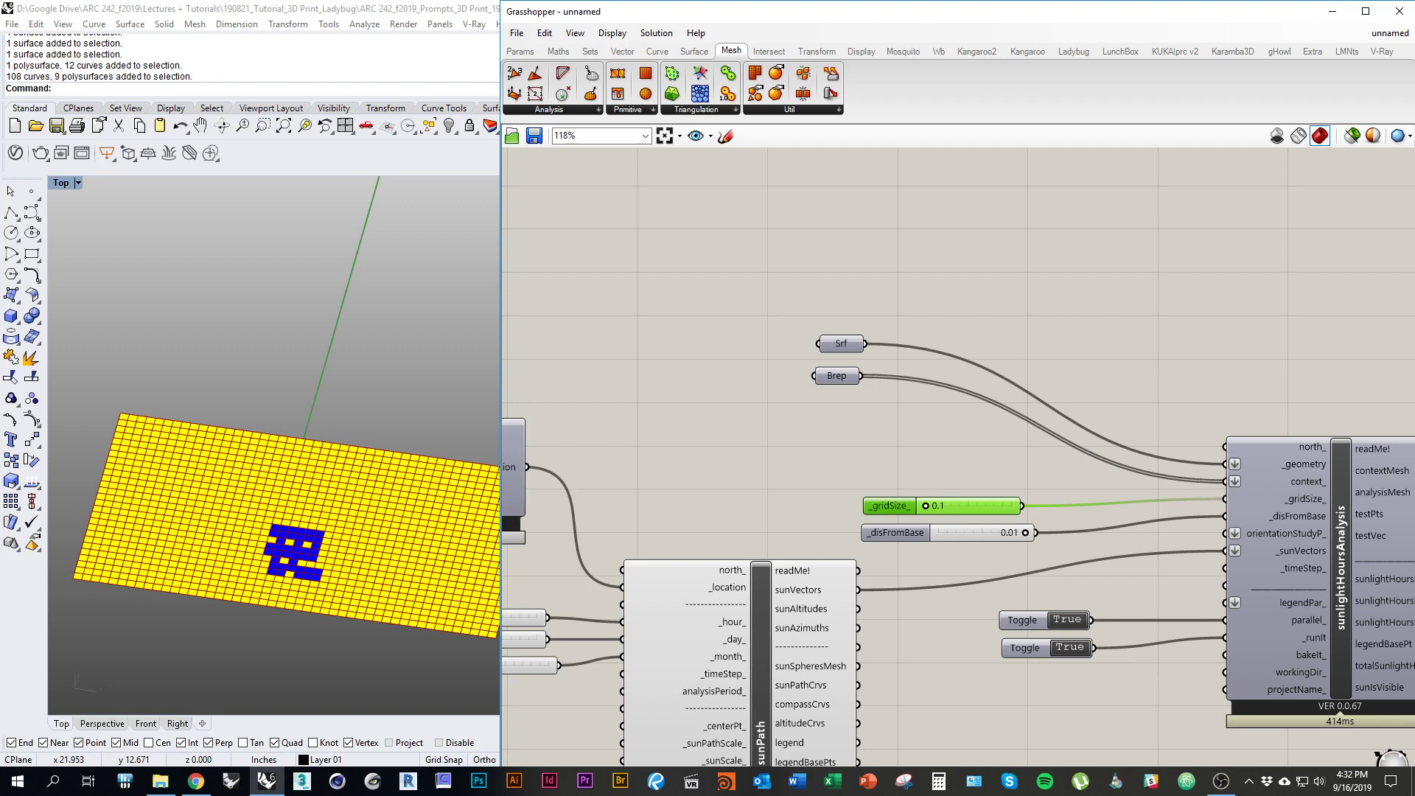
# Step: Turn off the Mesh Edges preview, inspect the unobstructed shadow mesh up close, and shift the component slightly toward the Mesh parameter
pyautogui.click(808, 516)
pyautogui.moveTo(1041, 560); pyautogui.dragTo(659, 551, button='right')
pyautogui.moveTo(1076, 592); pyautogui.dragTo(1157, 506)
pyautogui.scroll(5, 330, 635)
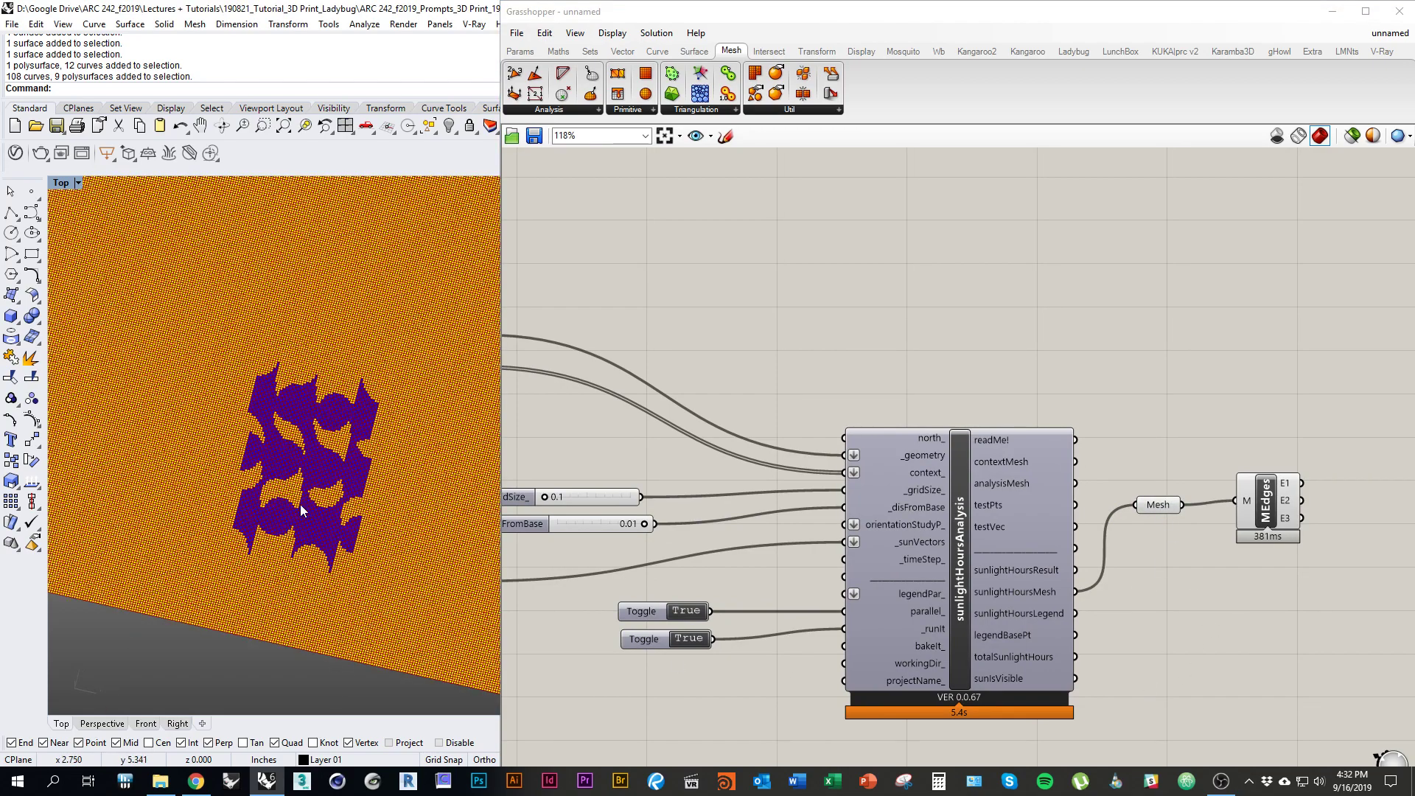
pyautogui.scroll(2, 321, 506)
pyautogui.click(1268, 524)
pyautogui.middleClick(1243, 491)
pyautogui.click(1232, 399)
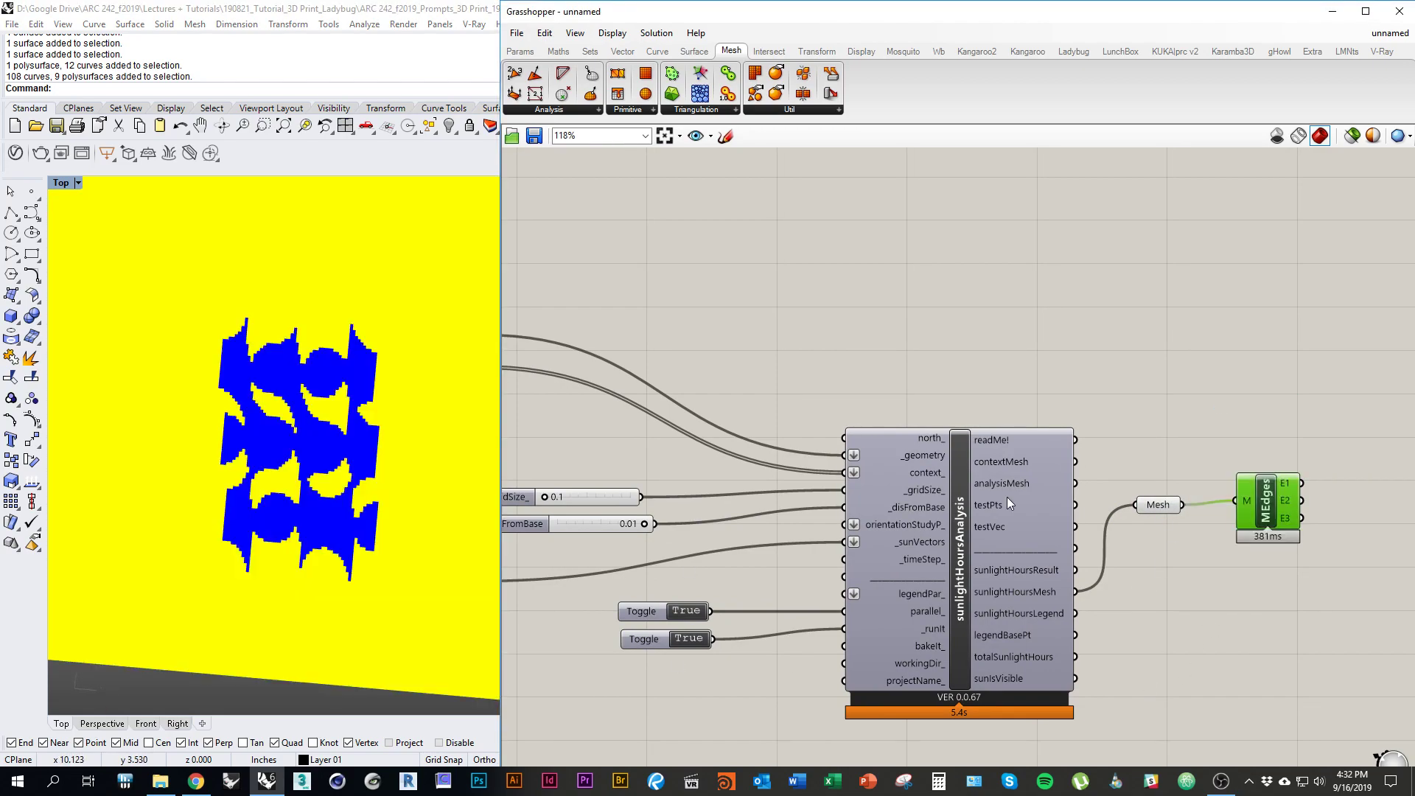
pyautogui.moveTo(316, 507); pyautogui.dragTo(292, 500, button='right')
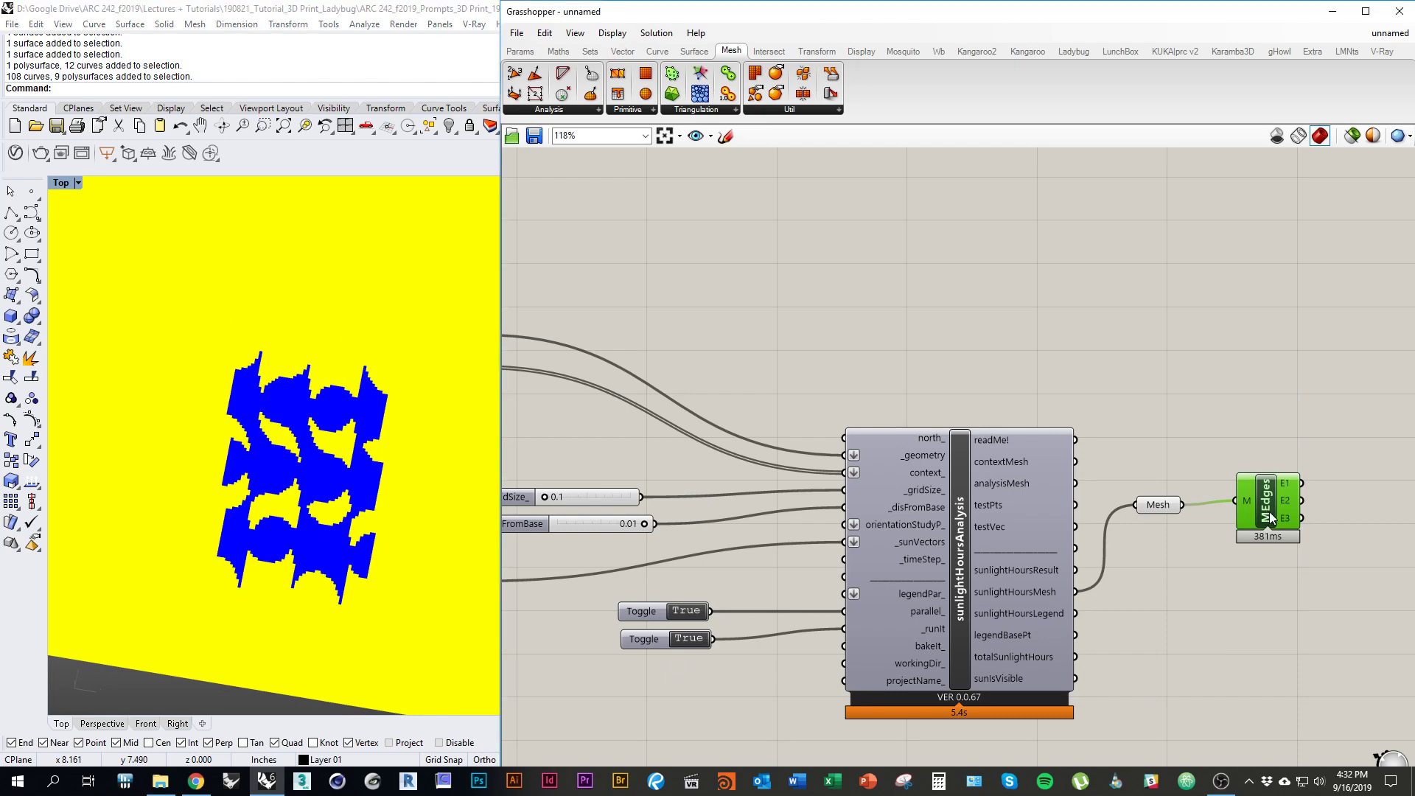
pyautogui.moveTo(1266, 513); pyautogui.dragTo(1254, 526)
pyautogui.moveTo(269, 544); pyautogui.dragTo(248, 542, button='right')
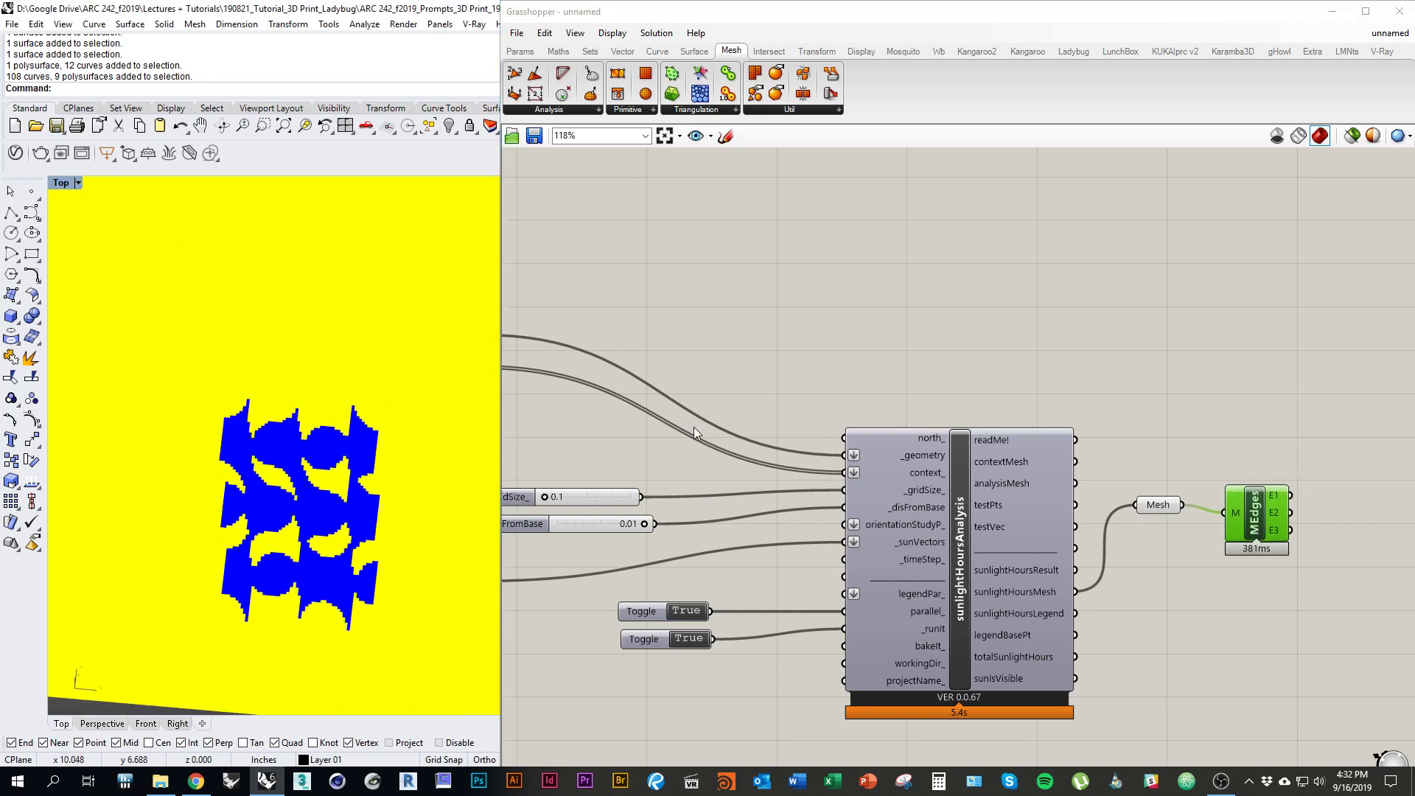
# Step: Turn on the preview of the context Brep parameter and view the gyroid wall above its shadow at an oblique angle
pyautogui.scroll(-1, 719, 430)
pyautogui.moveTo(759, 433); pyautogui.dragTo(1032, 438, button='right')
pyautogui.moveTo(815, 465); pyautogui.dragTo(890, 475, button='right')
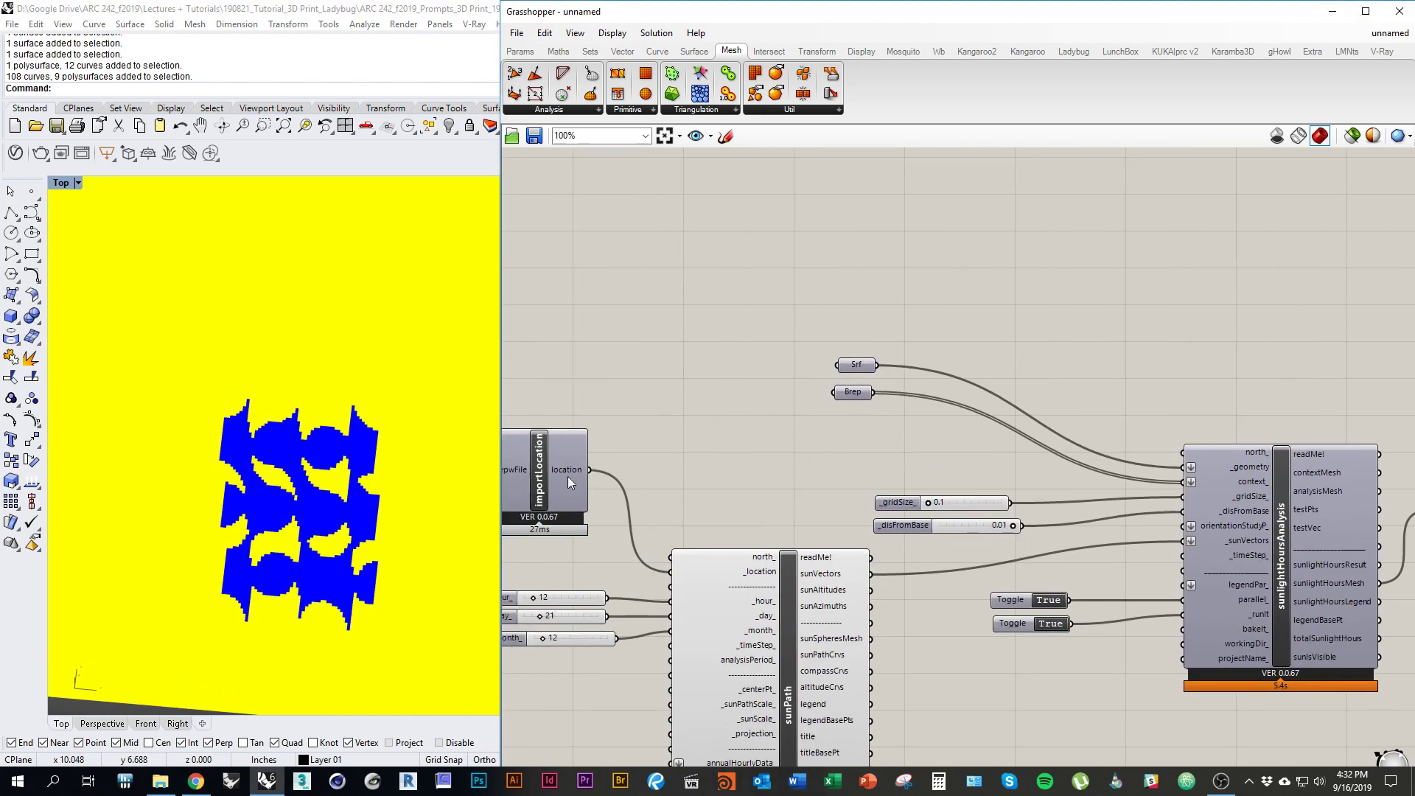
pyautogui.moveTo(786, 462); pyautogui.dragTo(976, 422, button='right')
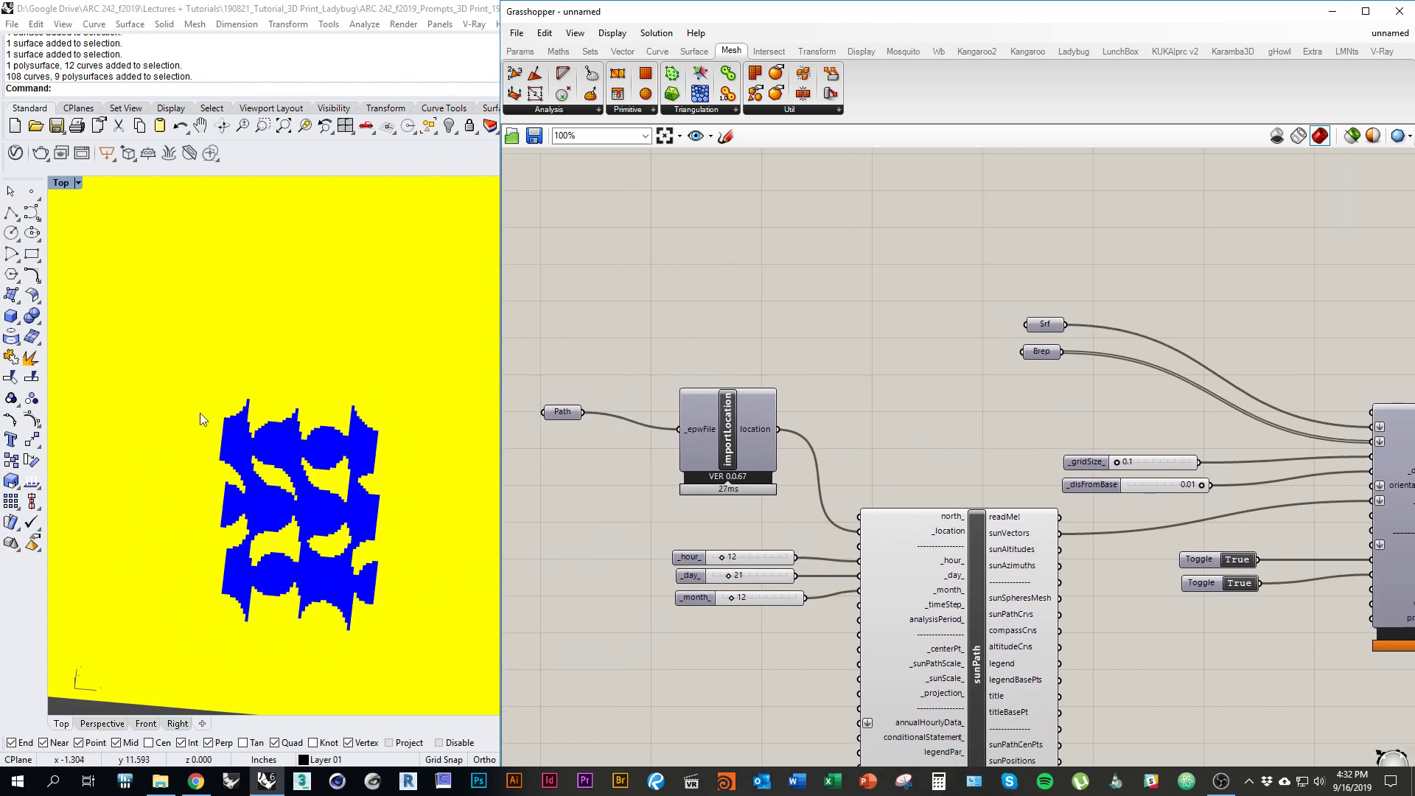
pyautogui.click(1041, 353)
pyautogui.rightClick(920, 349)
pyautogui.click(938, 358)
pyautogui.keyDown('ctrl'); pyautogui.keyDown('shift'); pyautogui.moveTo(461, 568); pyautogui.dragTo(241, 535, button='right'); pyautogui.keyUp('shift'); pyautogui.keyUp('ctrl')
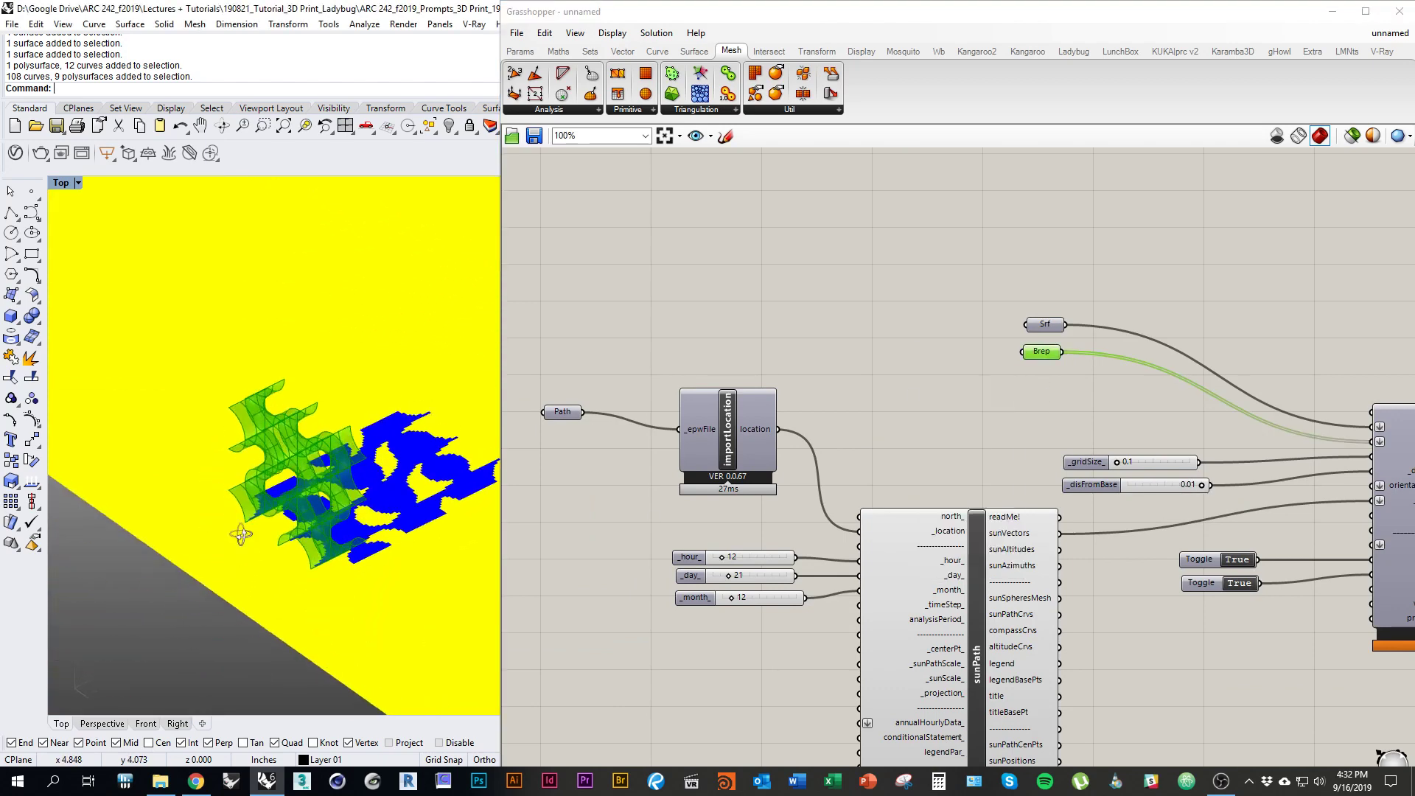
# Step: Deselect the Brep parameter and examine the wall and its shadow on the ground plane alongside the sunPath date and time inputs
pyautogui.moveTo(660, 574); pyautogui.dragTo(718, 524, button='right')
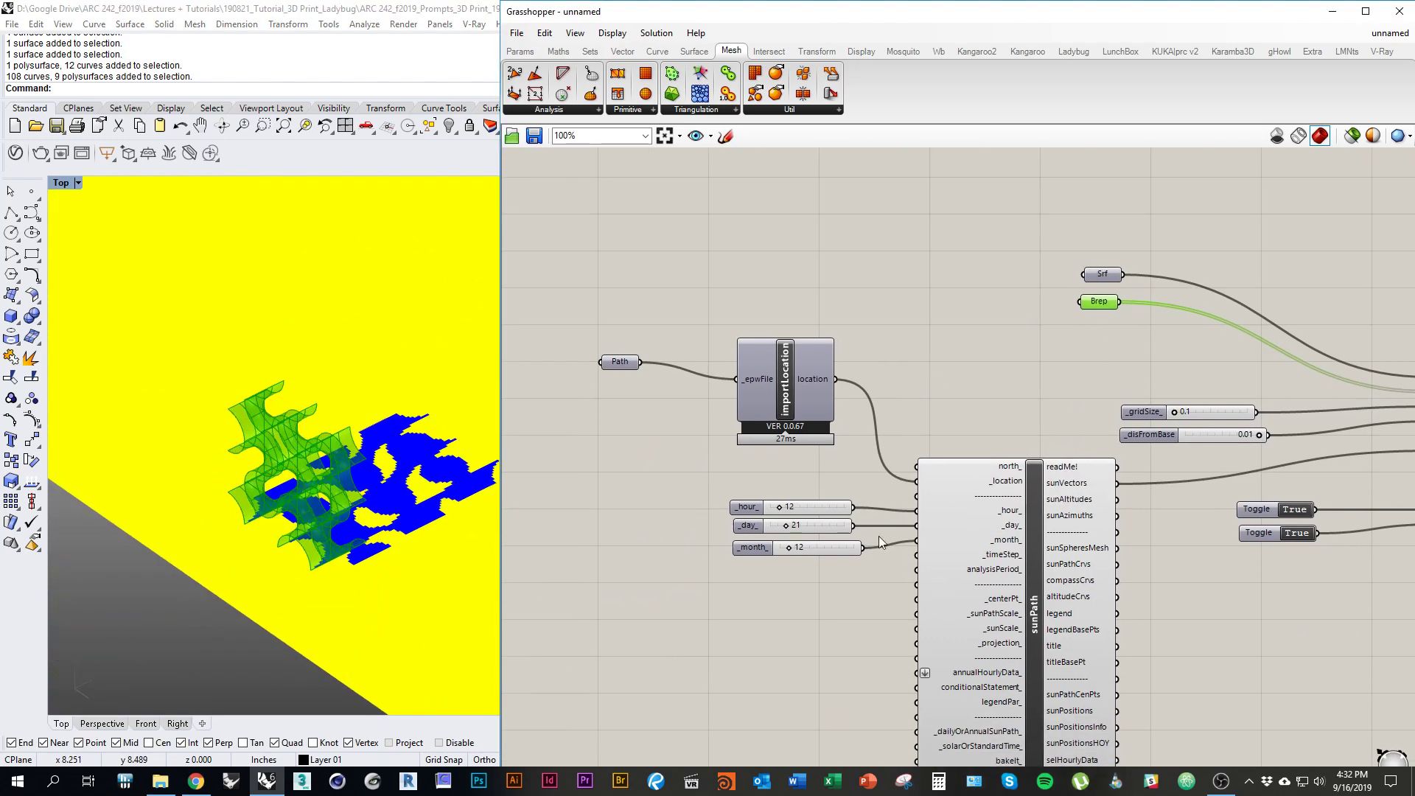
pyautogui.moveTo(1015, 532)
pyautogui.moveTo(655, 587); pyautogui.dragTo(831, 591, button='right')
pyautogui.scroll(-3, 233, 573)
pyautogui.moveTo(233, 573); pyautogui.dragTo(267, 575, button='right')
pyautogui.click(1048, 584)
pyautogui.moveTo(1048, 584); pyautogui.dragTo(719, 580, button='right')
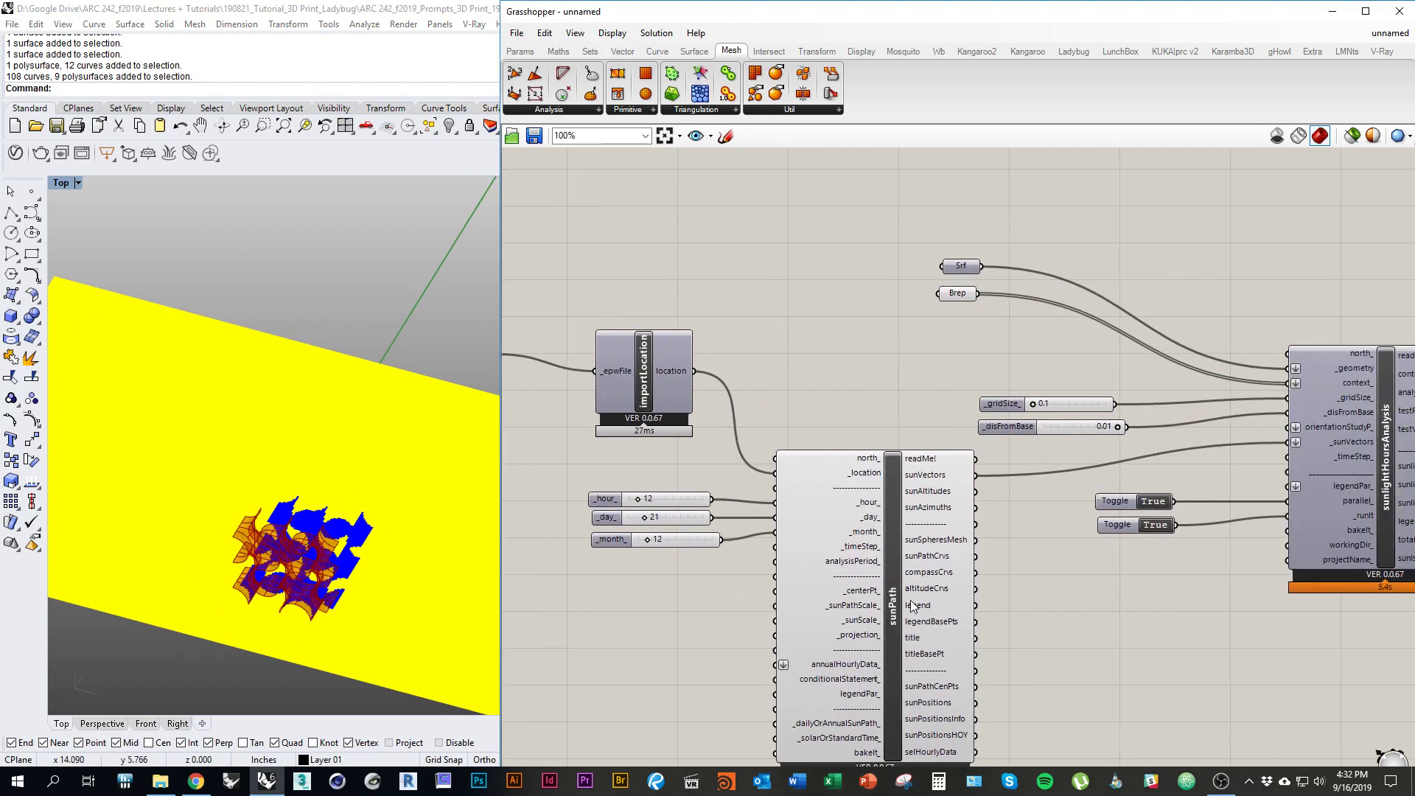
# Step: Move the sunlightHoursAnalysis component, its slider and toggle inputs and the downstream mesh components farther away from sunPath
pyautogui.moveTo(1023, 576); pyautogui.dragTo(771, 494, button='right')
pyautogui.moveTo(1055, 557); pyautogui.dragTo(928, 612, button='right')
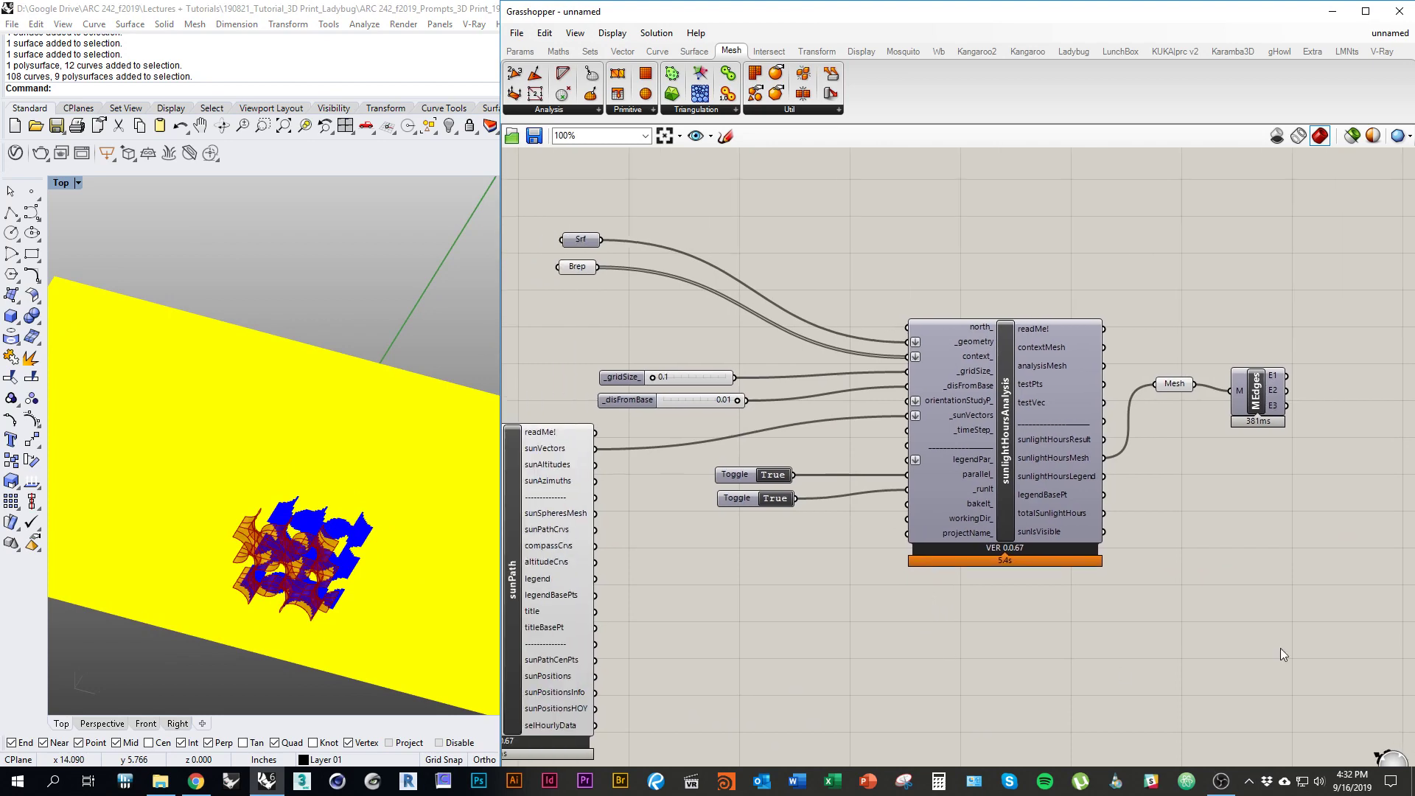
pyautogui.moveTo(1309, 636); pyautogui.dragTo(689, 246)
pyautogui.moveTo(1010, 519); pyautogui.dragTo(1125, 510, button='right')
pyautogui.moveTo(1124, 510); pyautogui.dragTo(1157, 503)
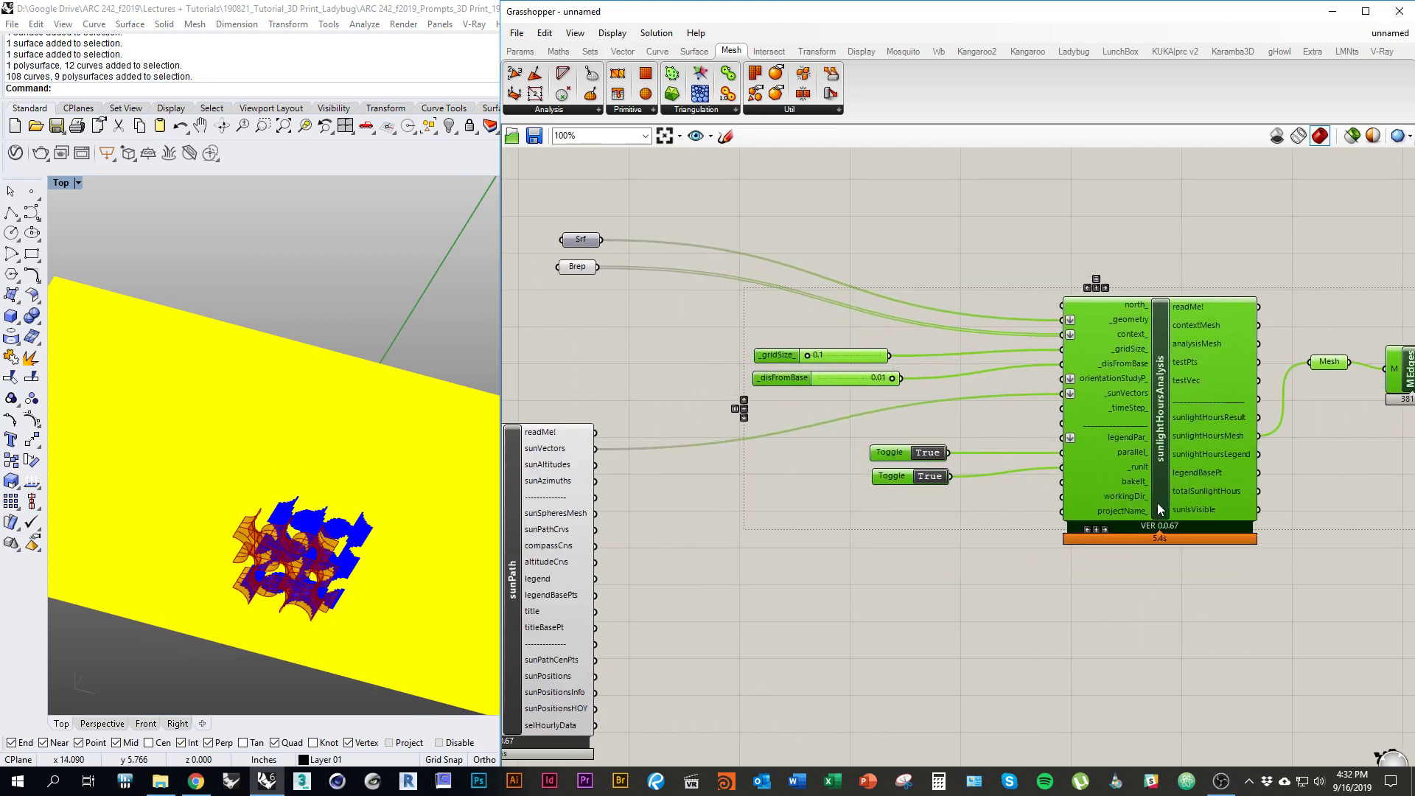
pyautogui.click(1003, 567)
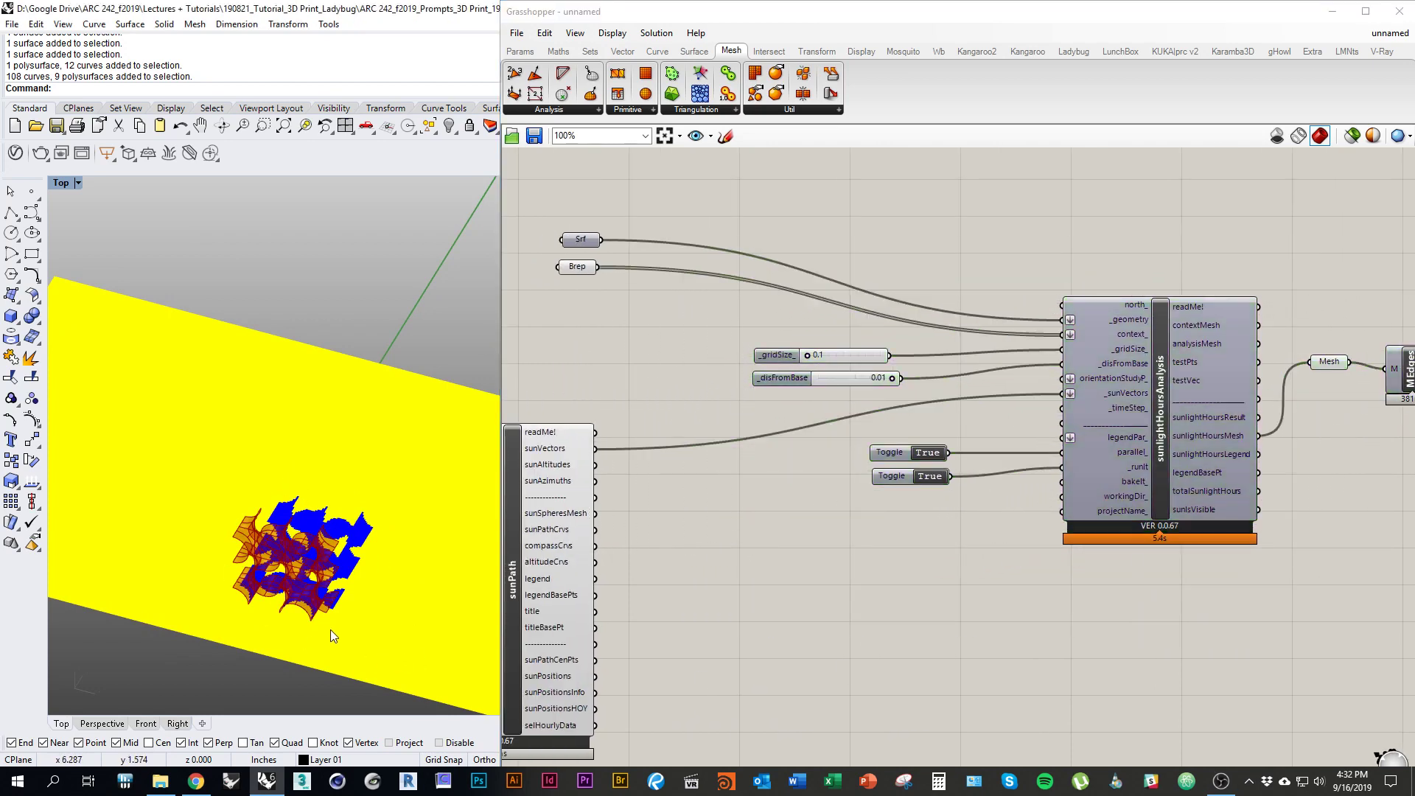
# Step: Shift the sunlightHoursAnalysis component closer to its gridSize and disFromBase sliders and its toggles
pyautogui.moveTo(330, 629); pyautogui.dragTo(364, 578, button='right')
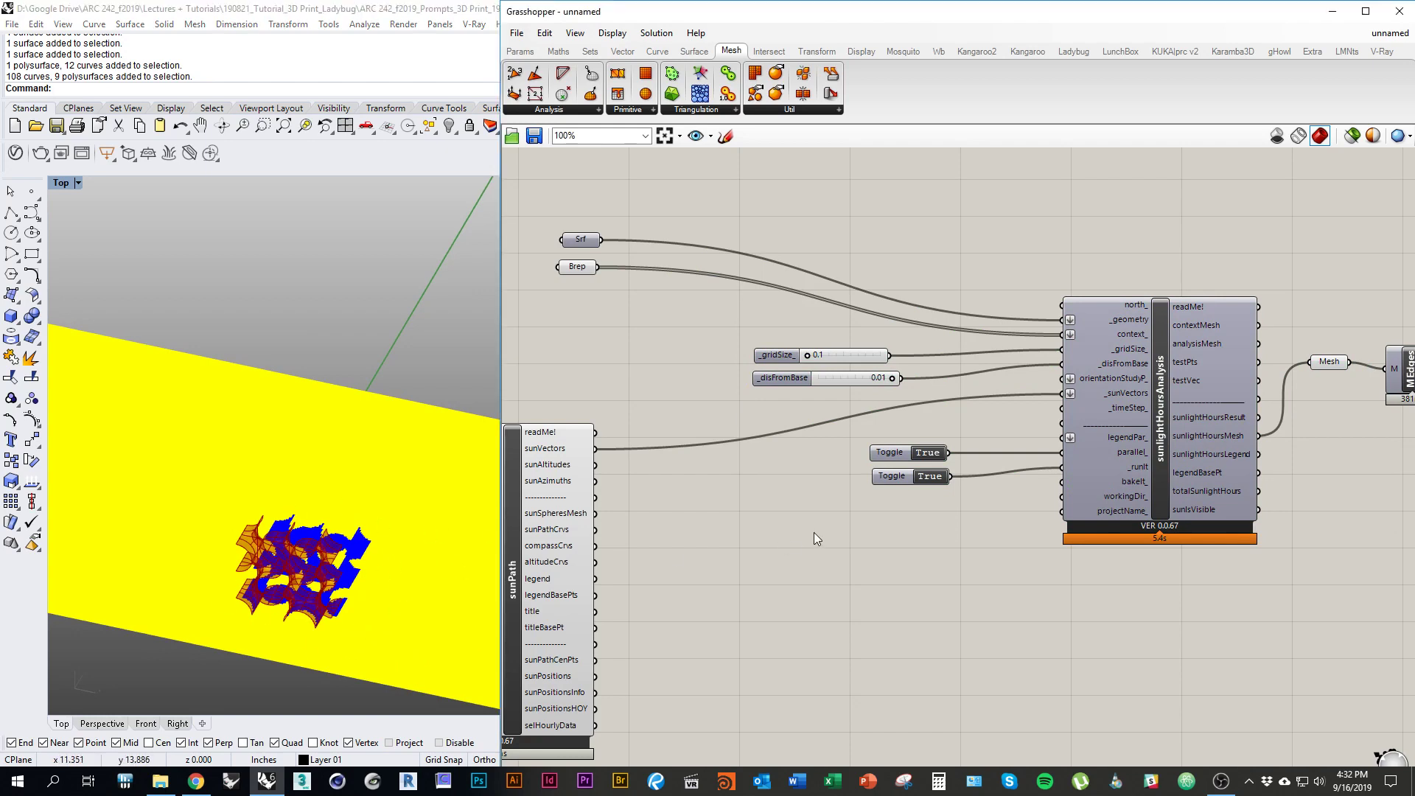
pyautogui.moveTo(890, 597); pyautogui.dragTo(804, 606, button='right')
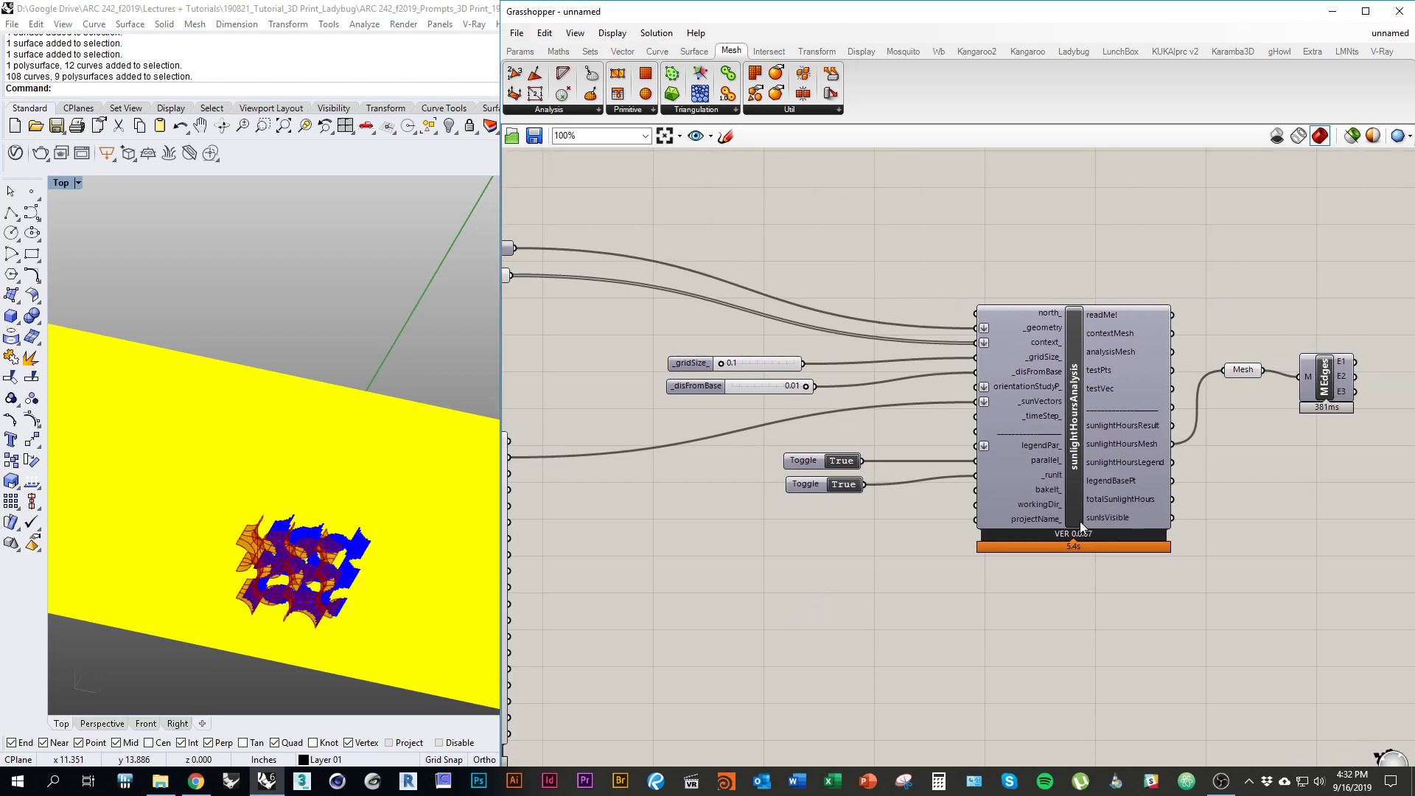
pyautogui.moveTo(1080, 520); pyautogui.dragTo(1034, 520)
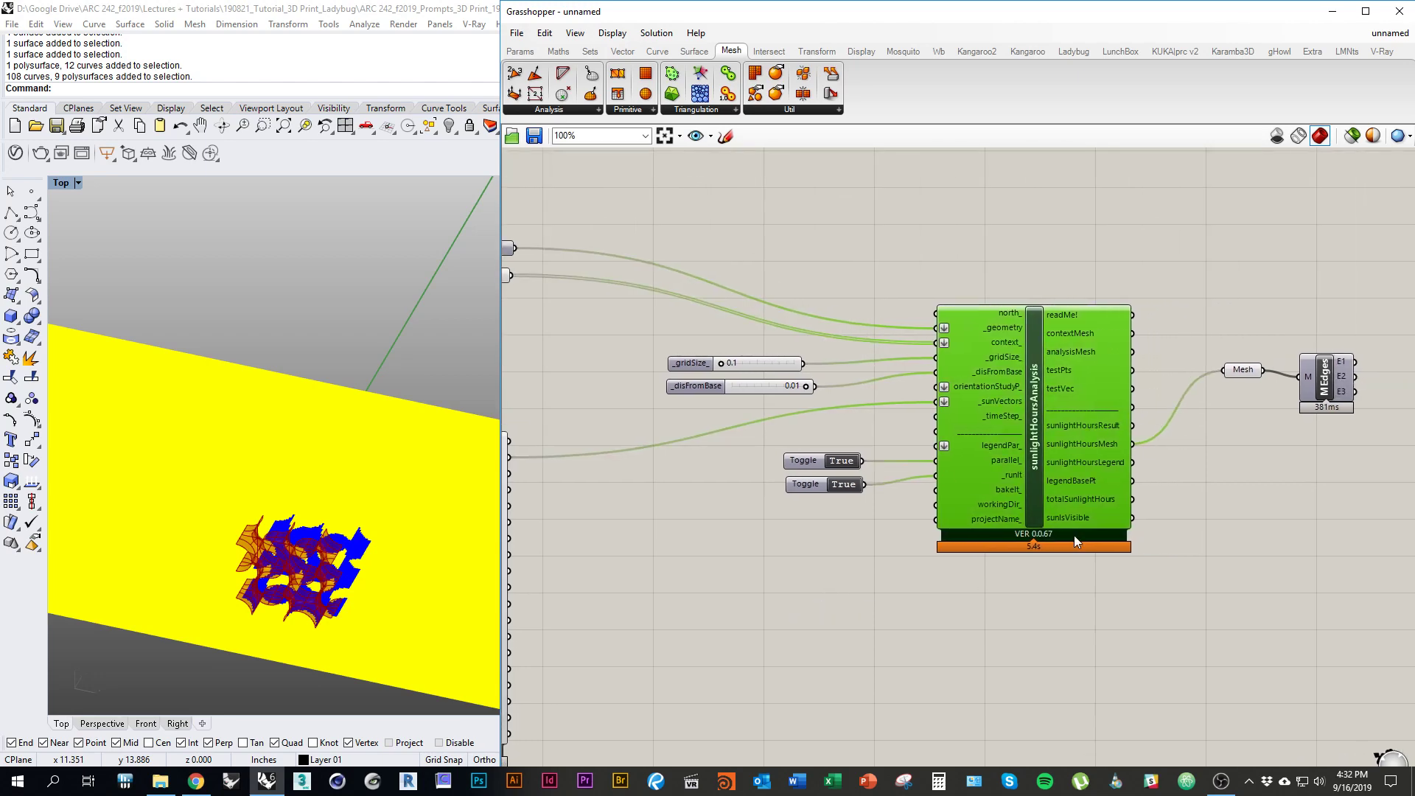
# Step: Nudge the sunPath component slightly away from its hour, day and month sliders
pyautogui.moveTo(815, 652); pyautogui.dragTo(961, 633, button='right')
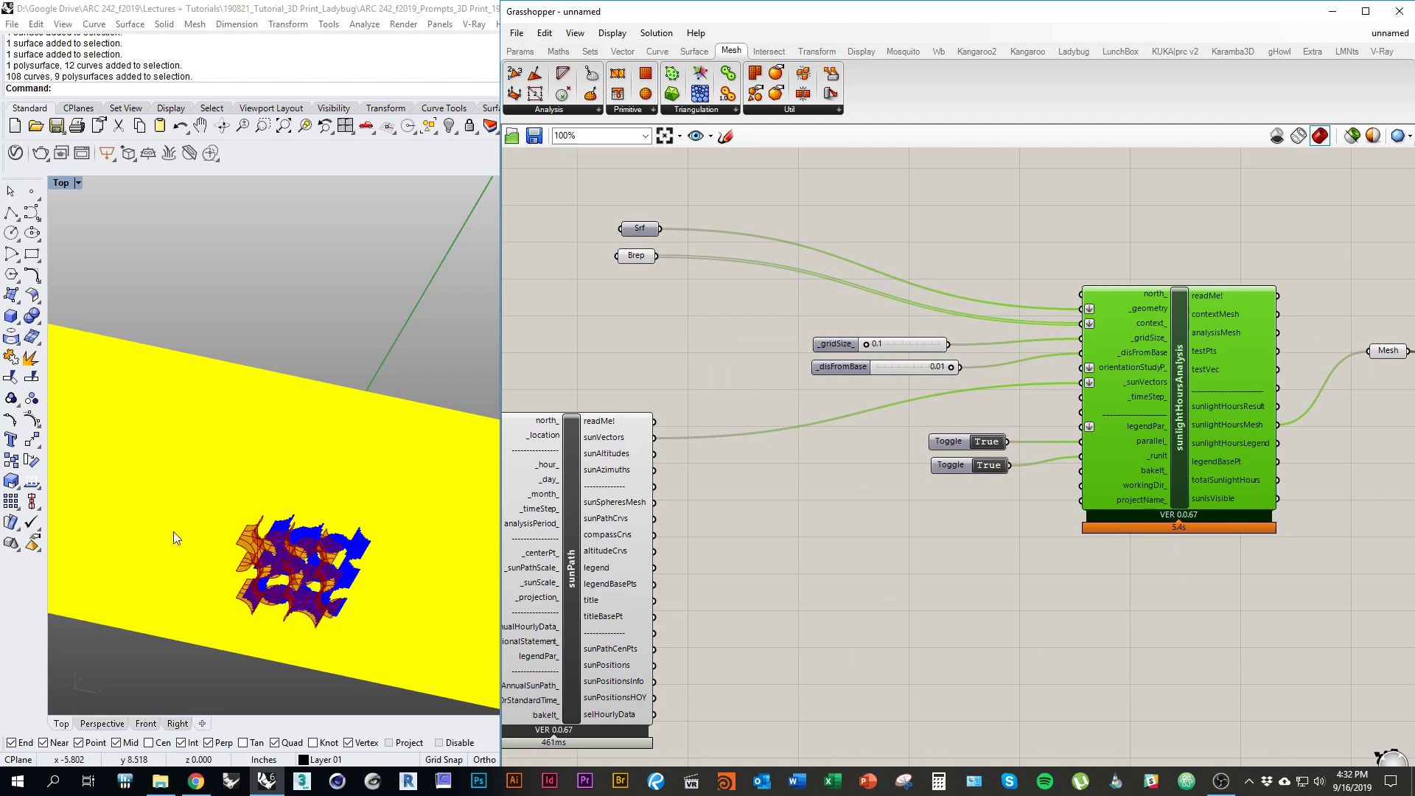
pyautogui.moveTo(732, 553); pyautogui.dragTo(1009, 527, button='right')
pyautogui.moveTo(592, 625); pyautogui.dragTo(836, 634, button='right')
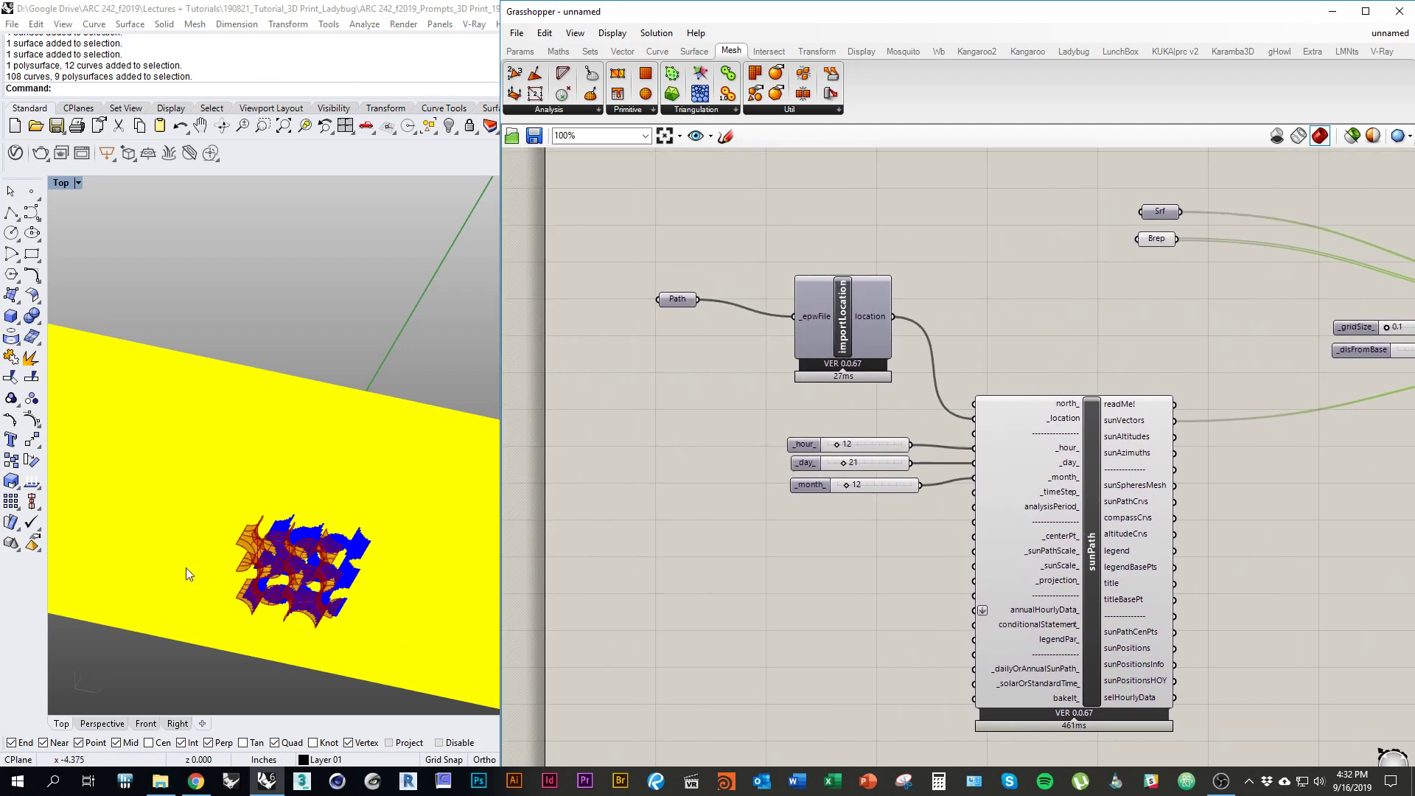
pyautogui.moveTo(983, 598); pyautogui.dragTo(763, 597, button='right')
pyautogui.moveTo(1105, 589); pyautogui.dragTo(1161, 597, button='right')
pyautogui.moveTo(912, 586); pyautogui.dragTo(1021, 580, button='right')
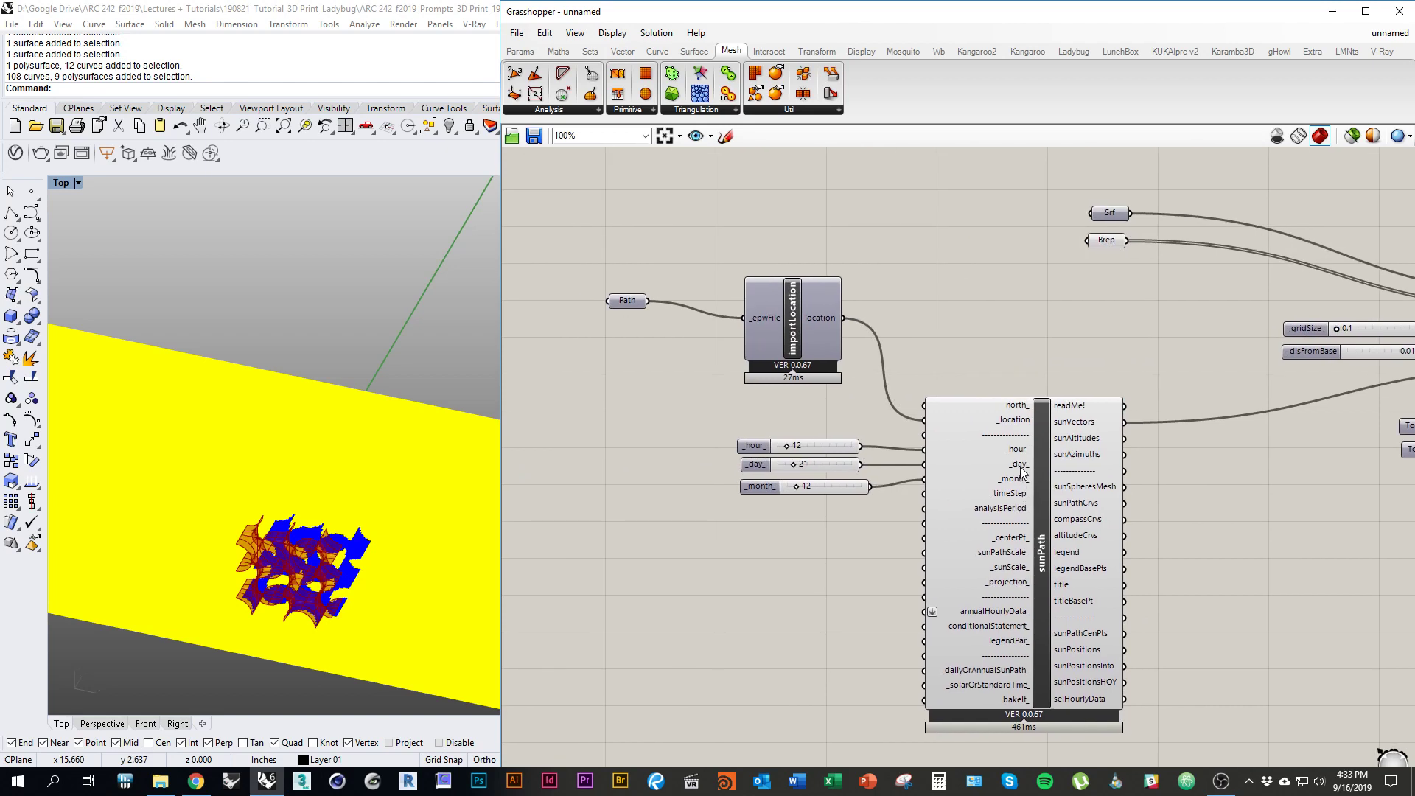
pyautogui.moveTo(1025, 486); pyautogui.dragTo(1003, 490, button='right')
pyautogui.moveTo(1020, 558); pyautogui.dragTo(1032, 558)
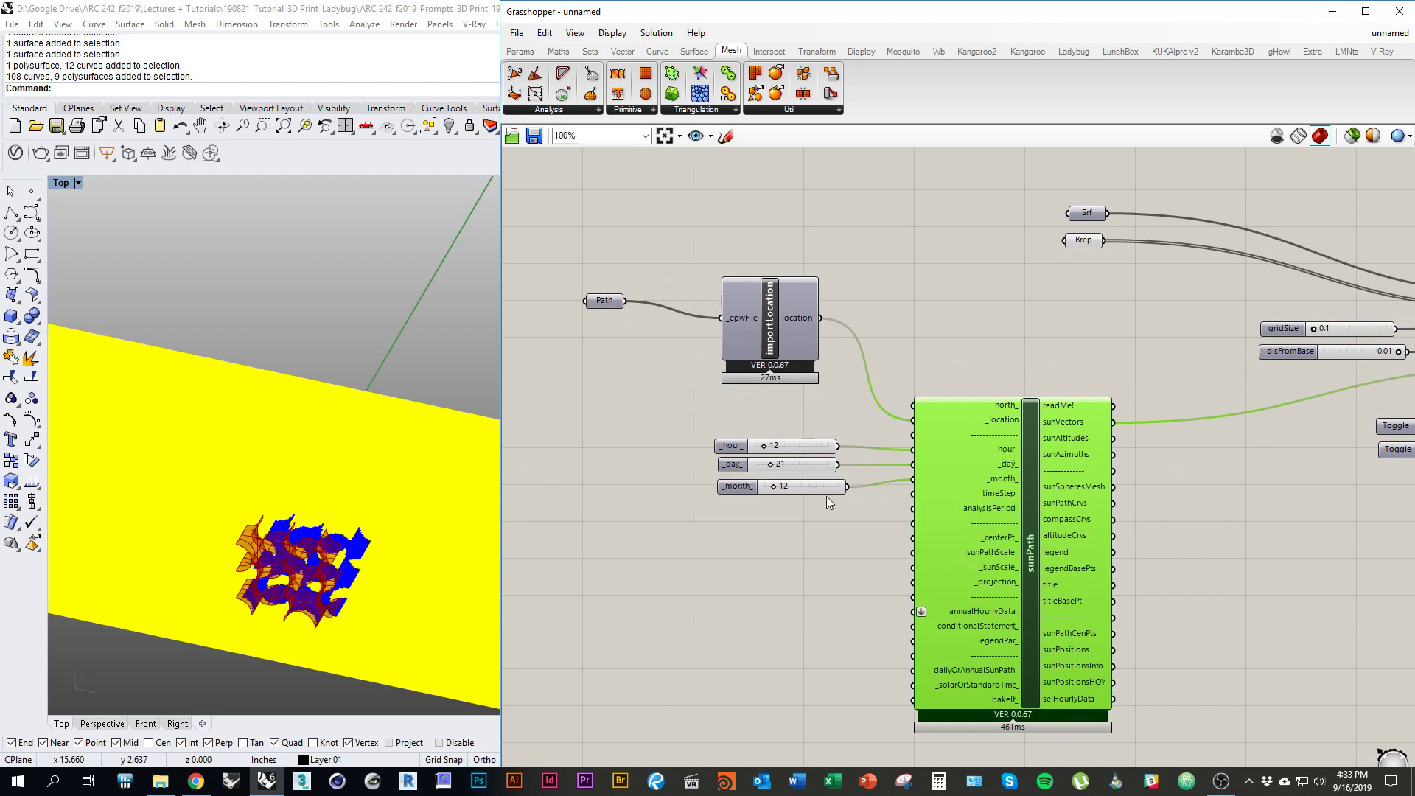
# Step: Spread out the sunPath time sliders by moving day and month down together and nudging the hour slider up
pyautogui.moveTo(807, 530); pyautogui.dragTo(722, 518)
pyautogui.click(700, 589)
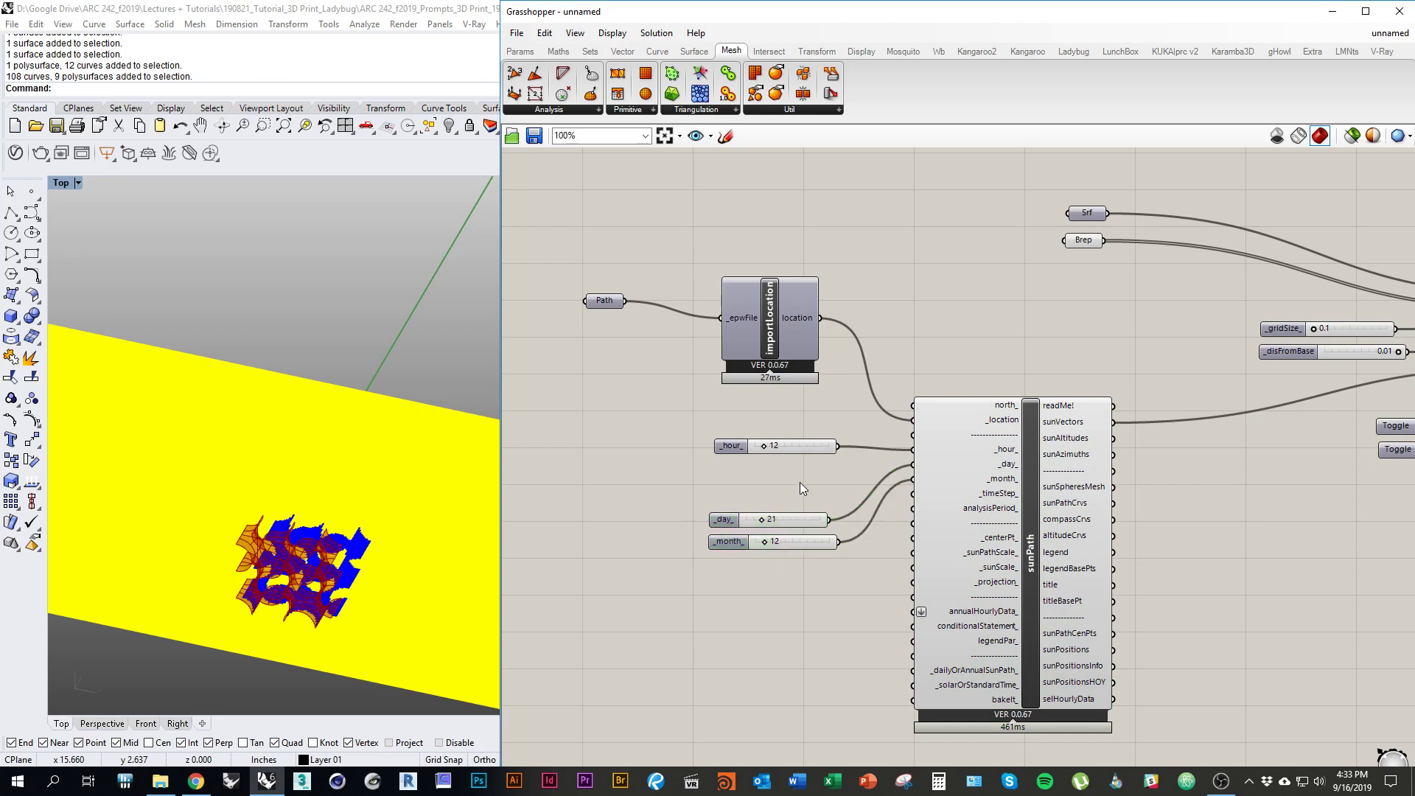
pyautogui.moveTo(922, 482); pyautogui.dragTo(843, 498, button='right')
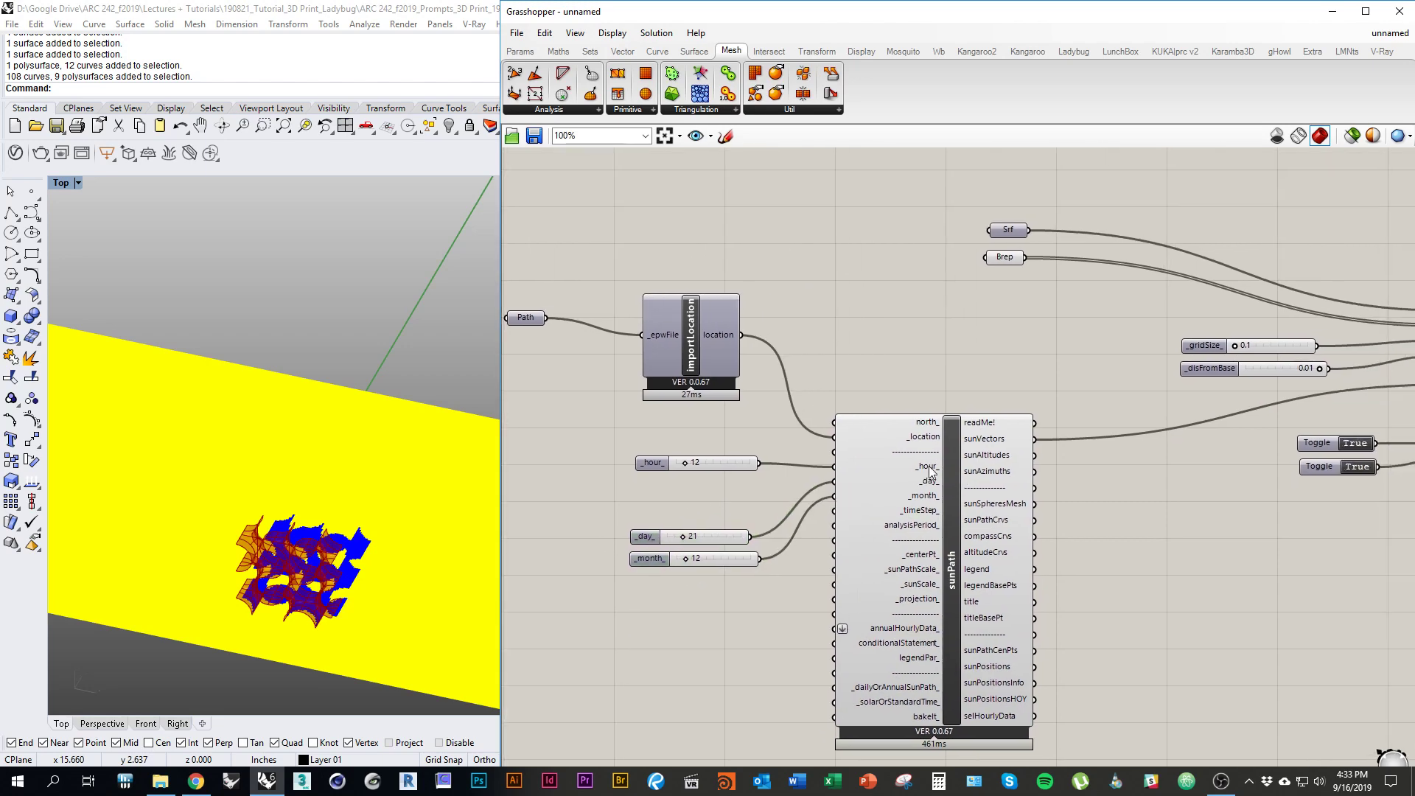
pyautogui.moveTo(933, 471)
pyautogui.moveTo(544, 457); pyautogui.dragTo(617, 452, button='right')
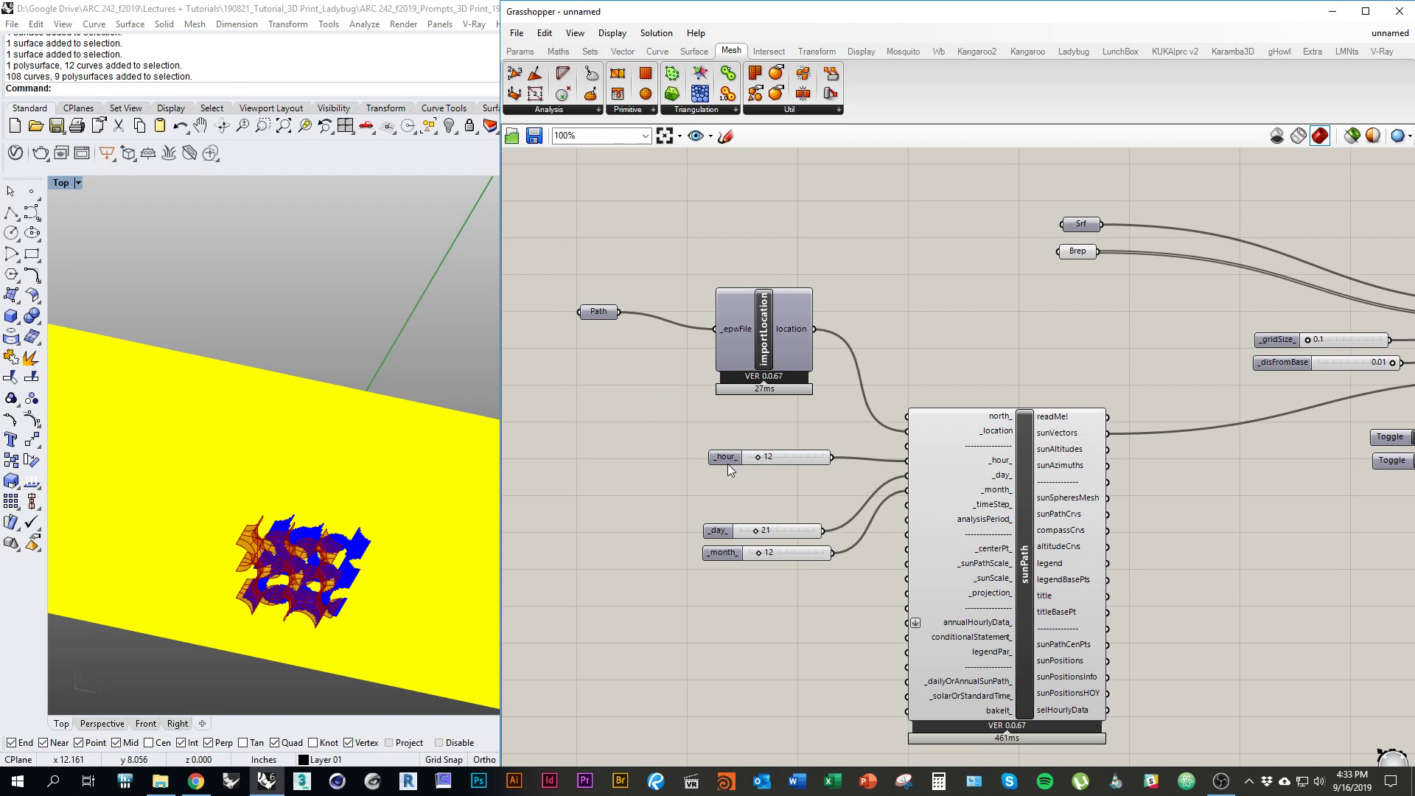
pyautogui.moveTo(729, 464); pyautogui.dragTo(716, 459)
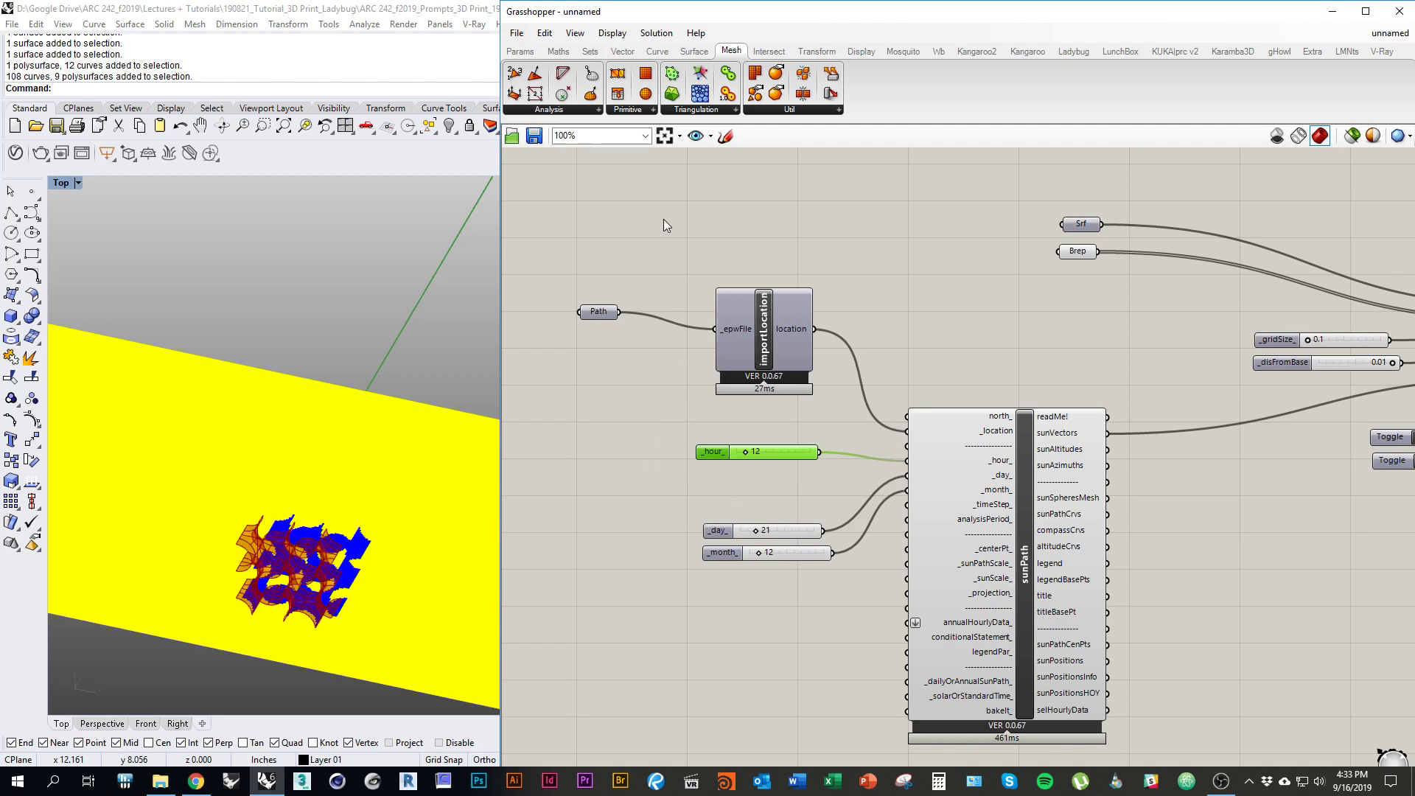
# Step: Add a Series component, position it between the hour and day sliders, and inspect its output list
pyautogui.click(584, 57)
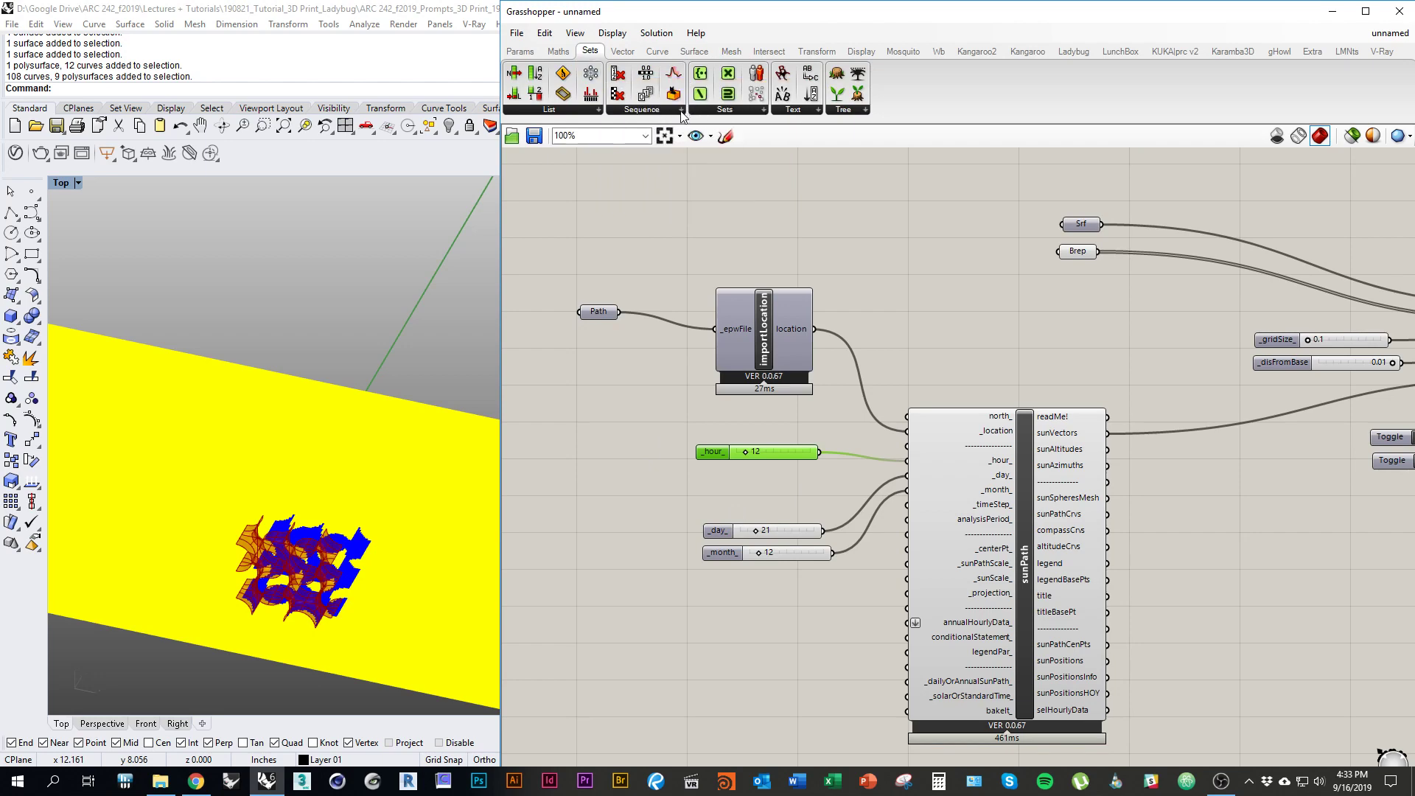
pyautogui.click(657, 113)
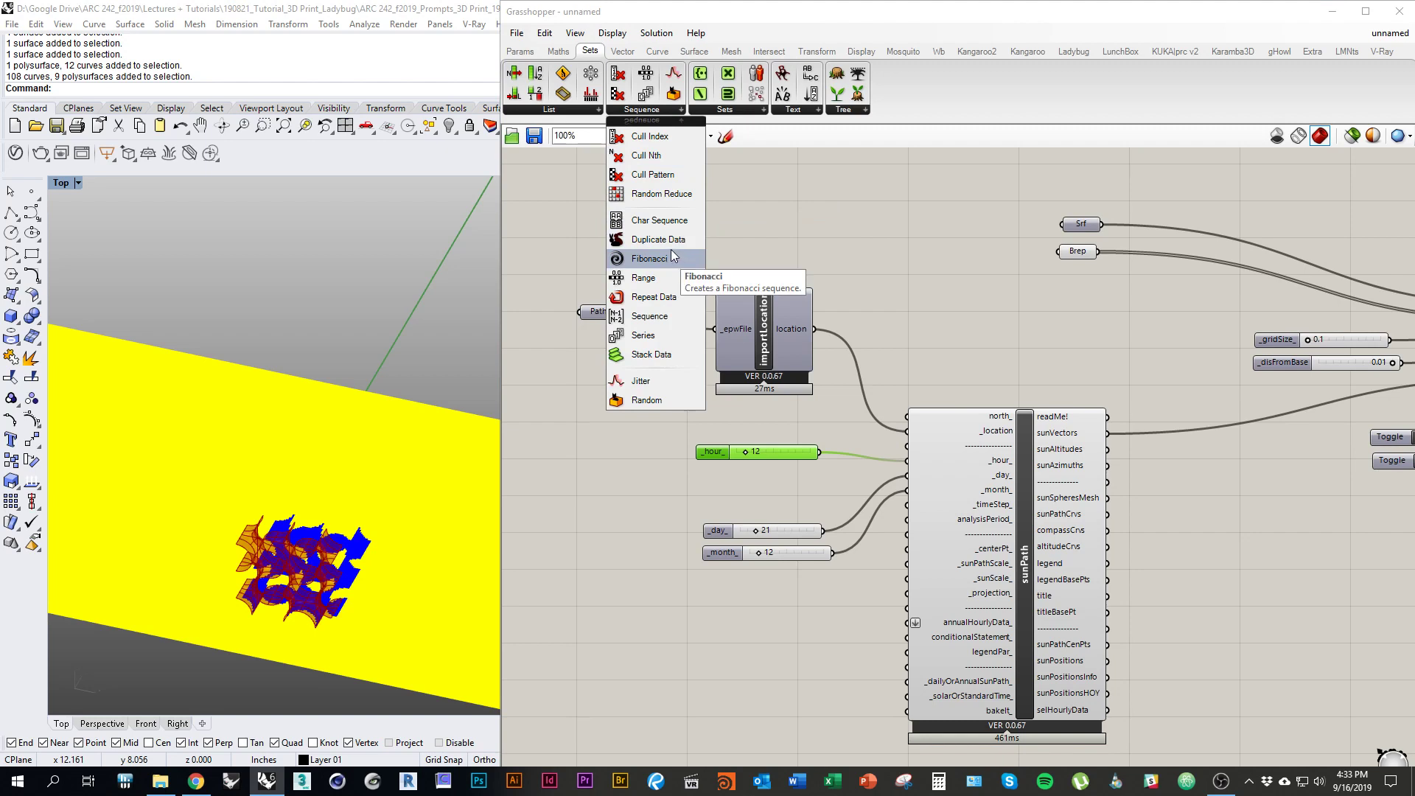
pyautogui.moveTo(668, 333); pyautogui.dragTo(641, 465)
pyautogui.click(653, 113)
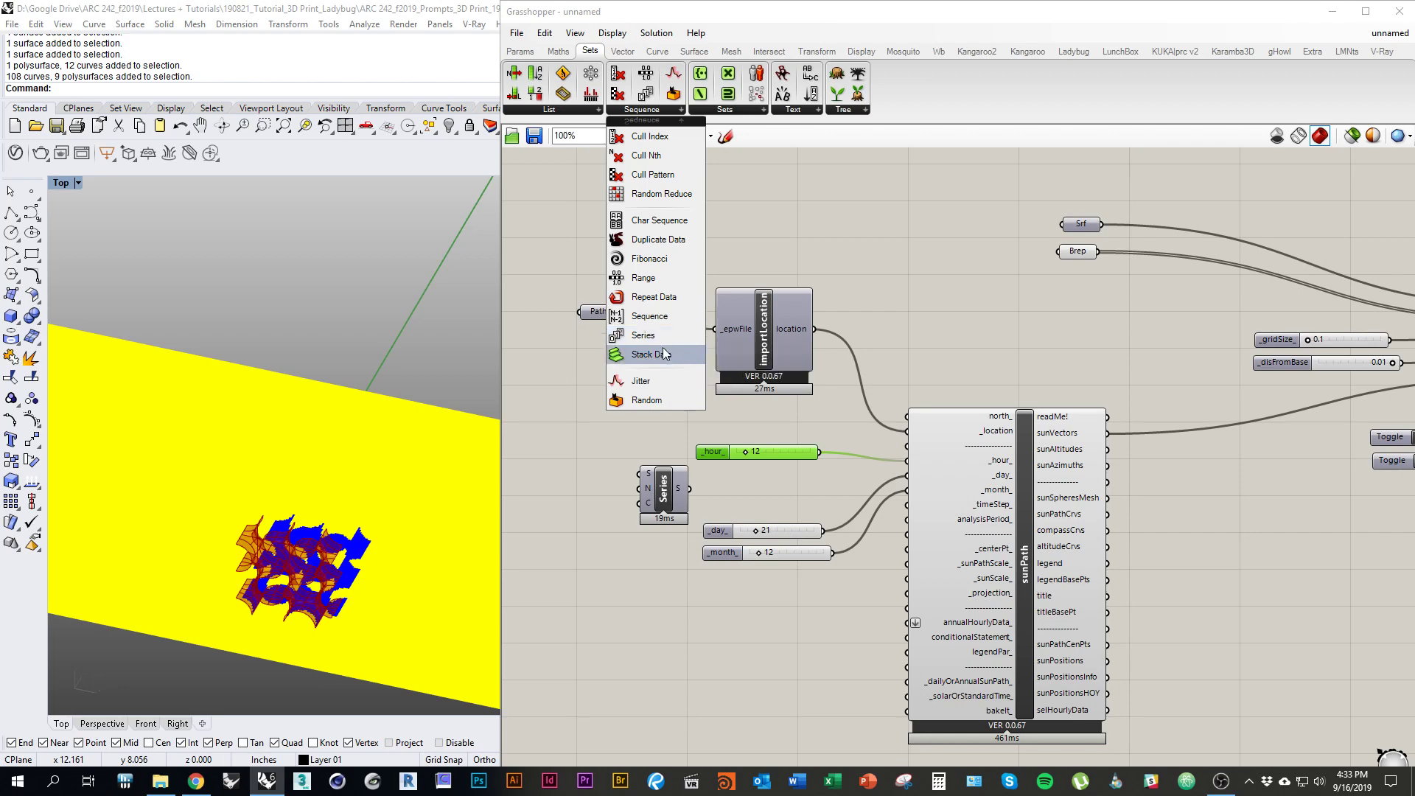
pyautogui.click(726, 622)
pyautogui.moveTo(681, 529); pyautogui.dragTo(744, 529, button='right')
pyautogui.moveTo(750, 501); pyautogui.dragTo(838, 489)
pyautogui.scroll(3, 767, 479)
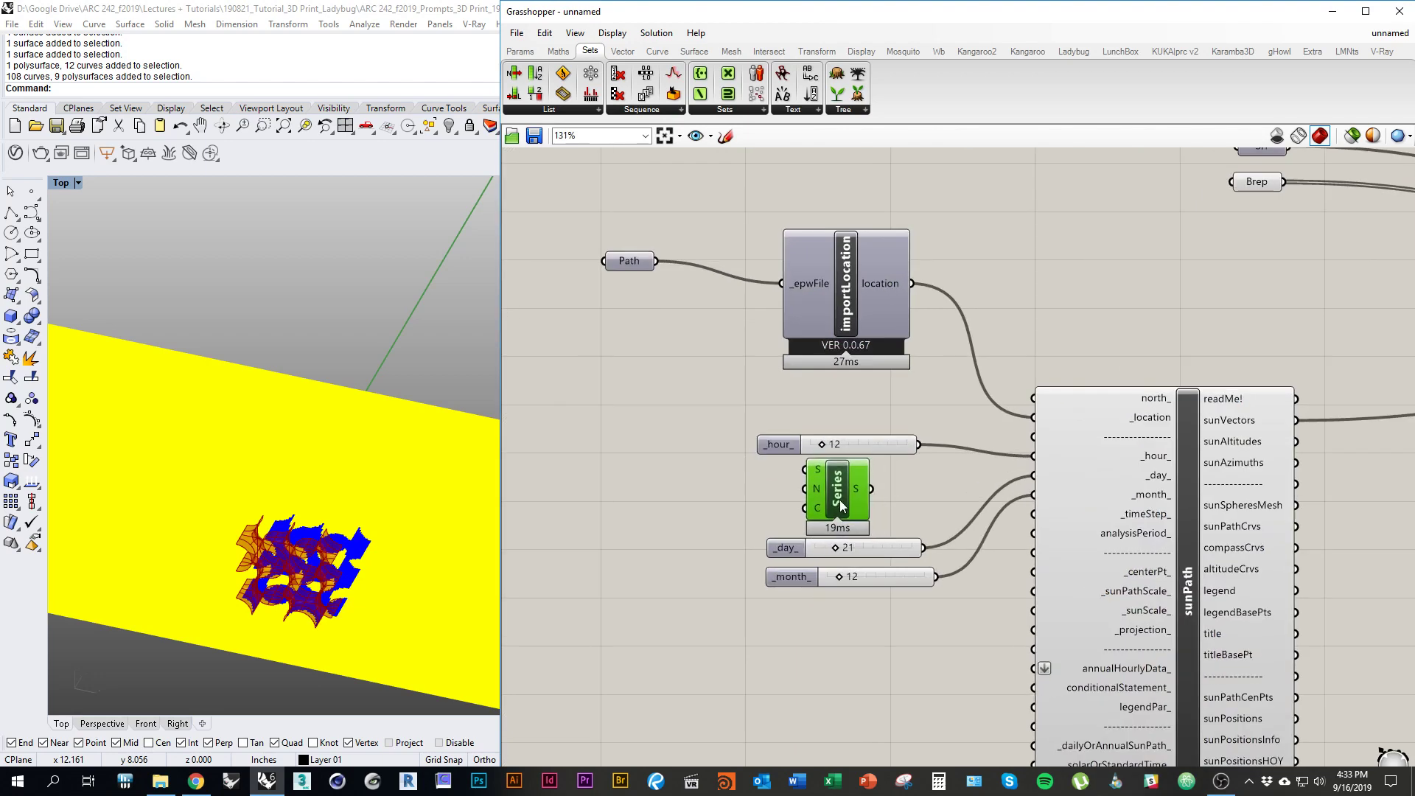
pyautogui.scroll(3, 766, 476)
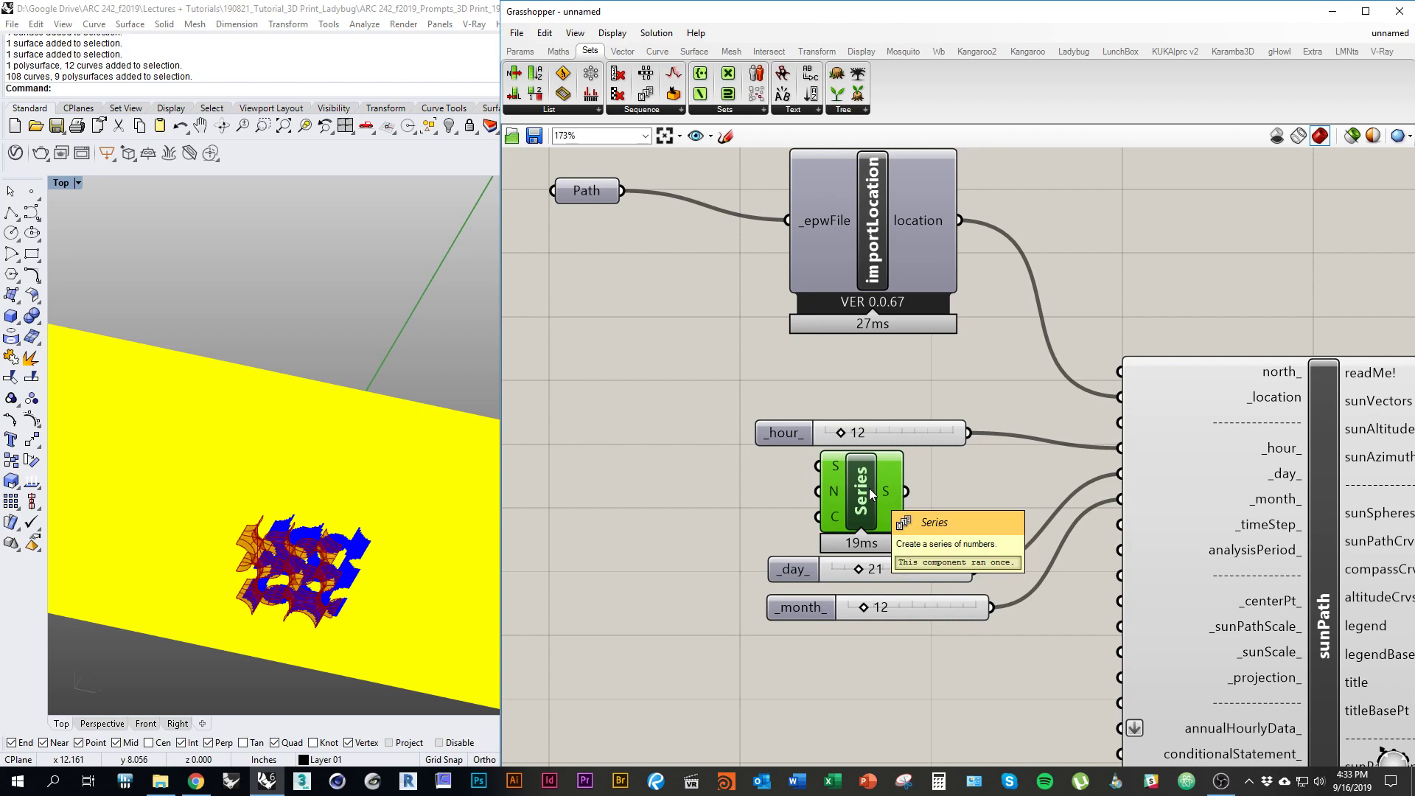
pyautogui.moveTo(886, 493)
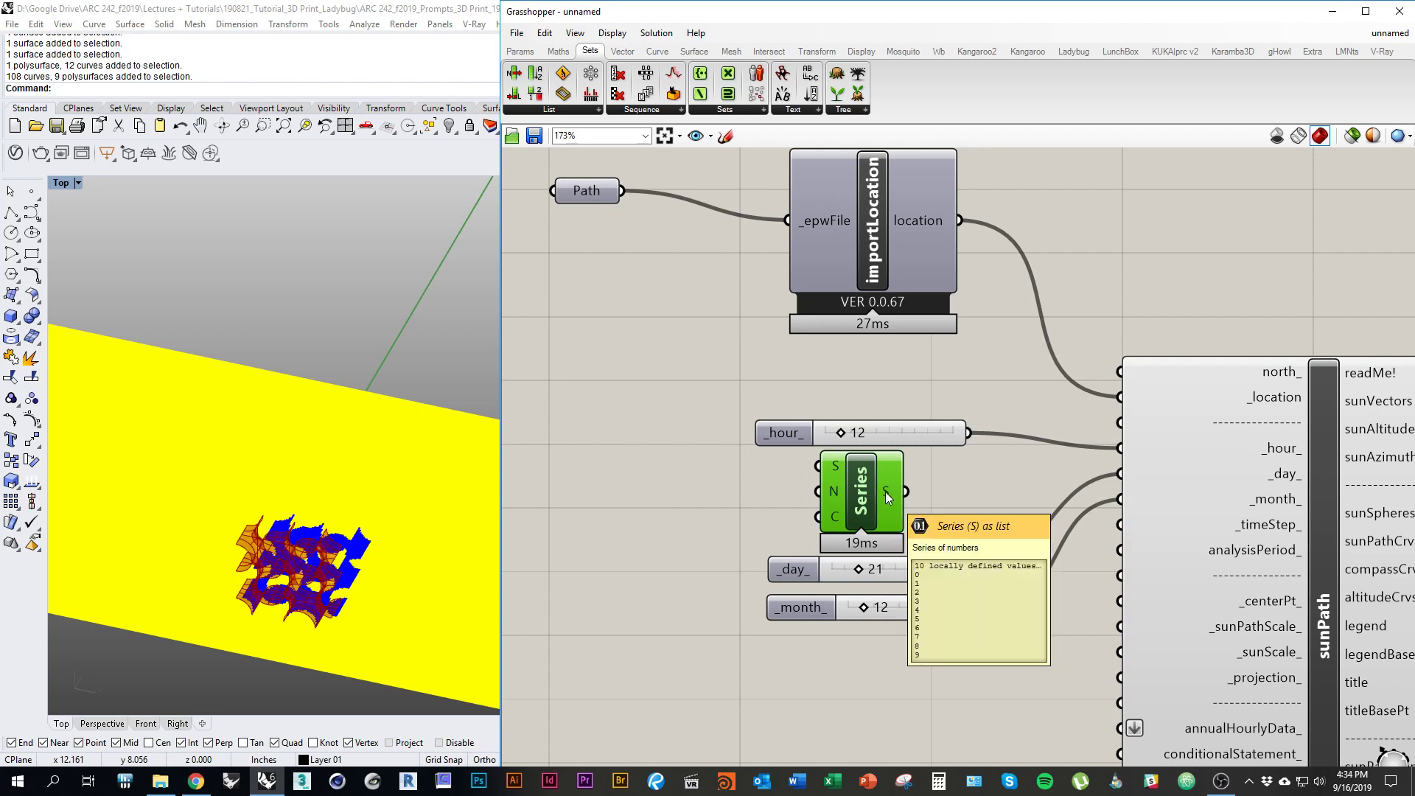
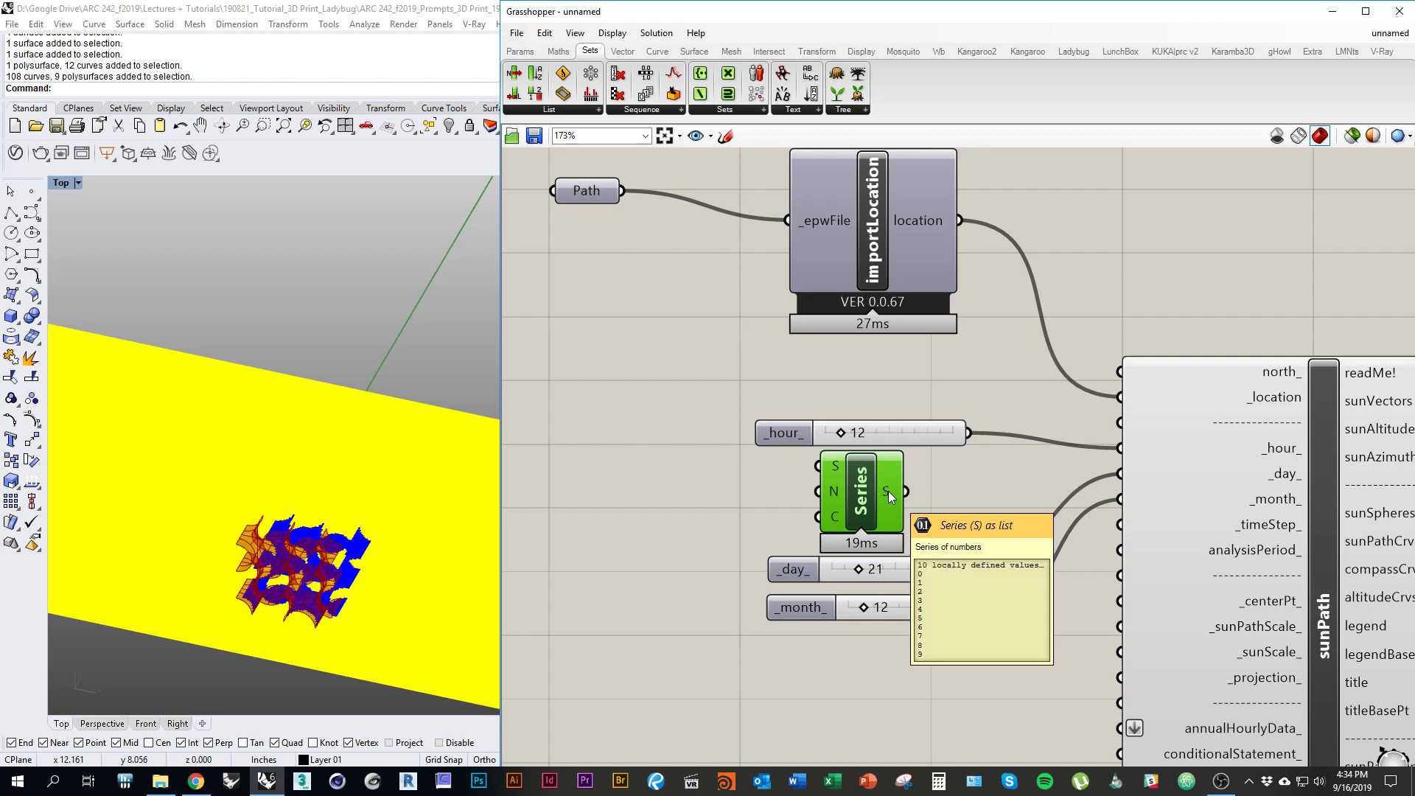
# Step: Move the hour slider farther up, clear of the Series component
pyautogui.click(767, 491)
pyautogui.moveTo(766, 489); pyautogui.dragTo(801, 490, button='right')
pyautogui.moveTo(834, 444); pyautogui.dragTo(801, 416)
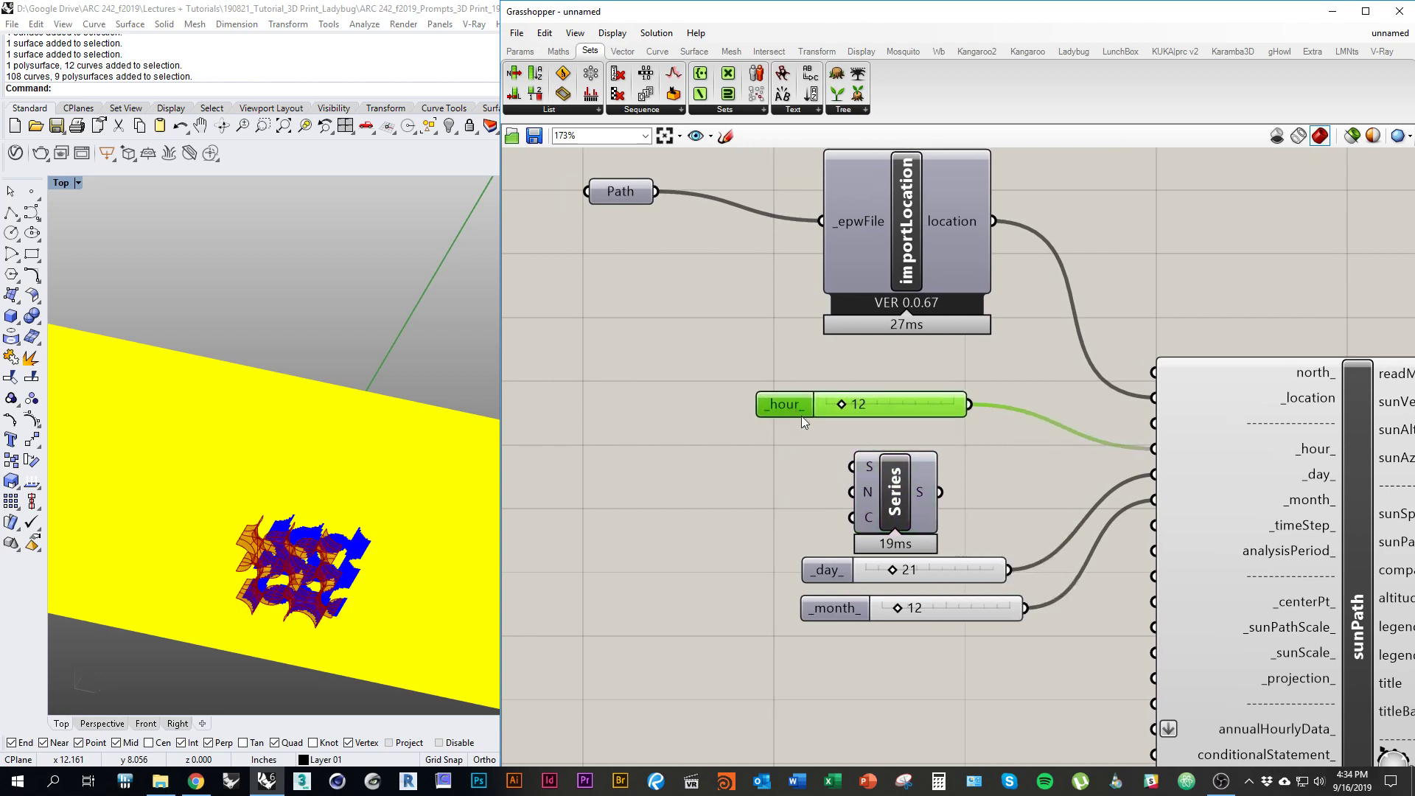
# Step: Feed the Series start input from a new number slider set to 9, and align the Series component with it
pyautogui.moveTo(870, 471)
pyautogui.moveTo(961, 476); pyautogui.dragTo(1061, 480, button='right')
pyautogui.doubleClick(757, 467)
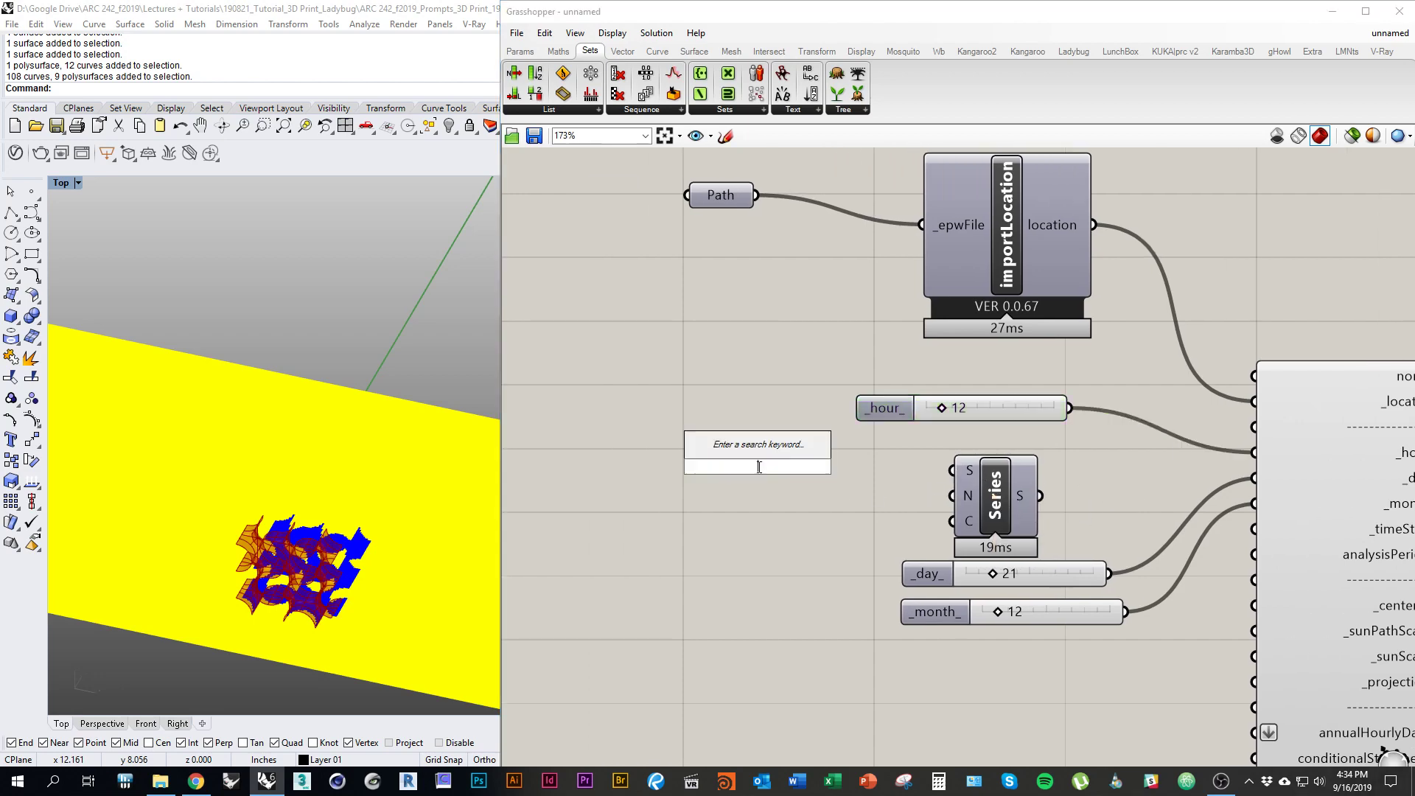
pyautogui.write('9')
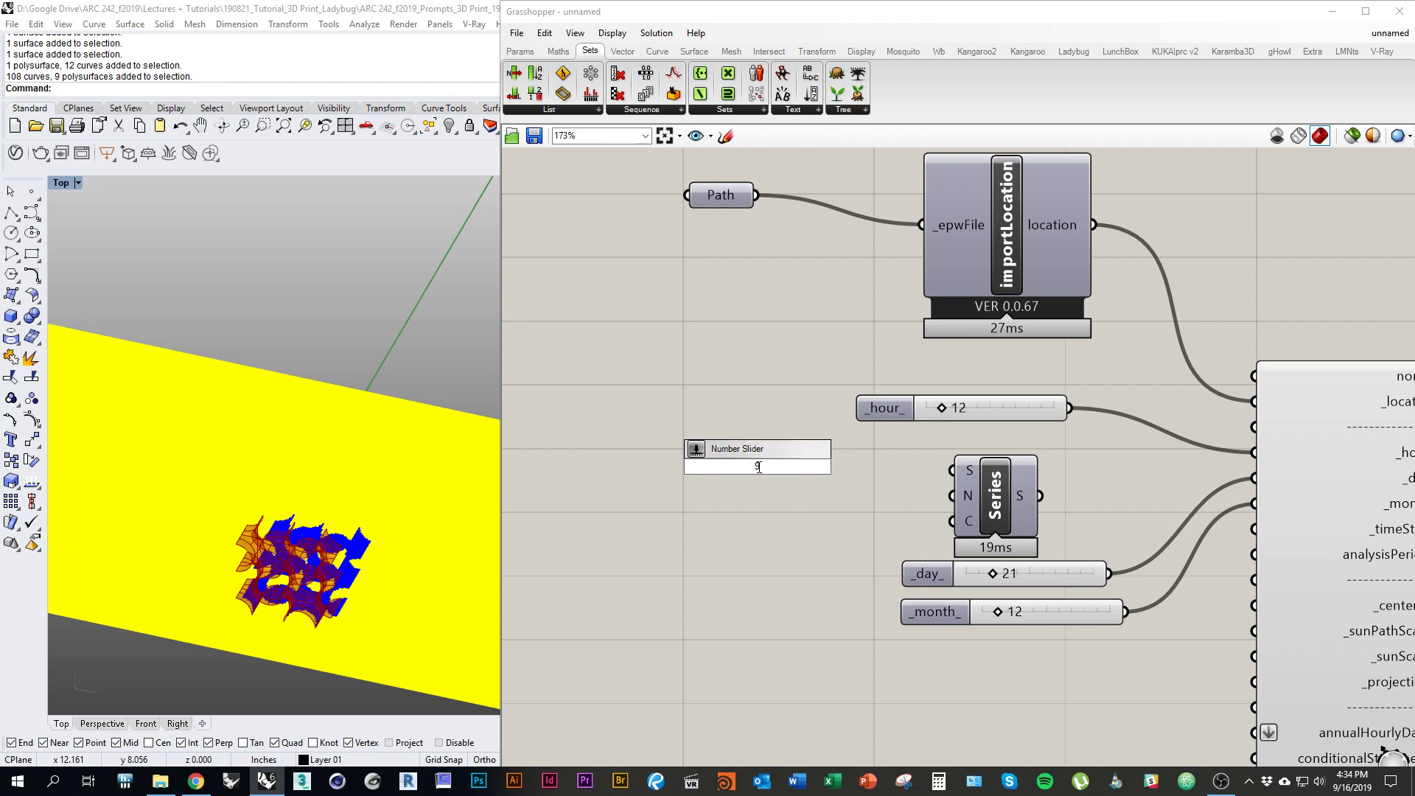
pyautogui.press('Return')
pyautogui.moveTo(862, 466); pyautogui.dragTo(952, 471)
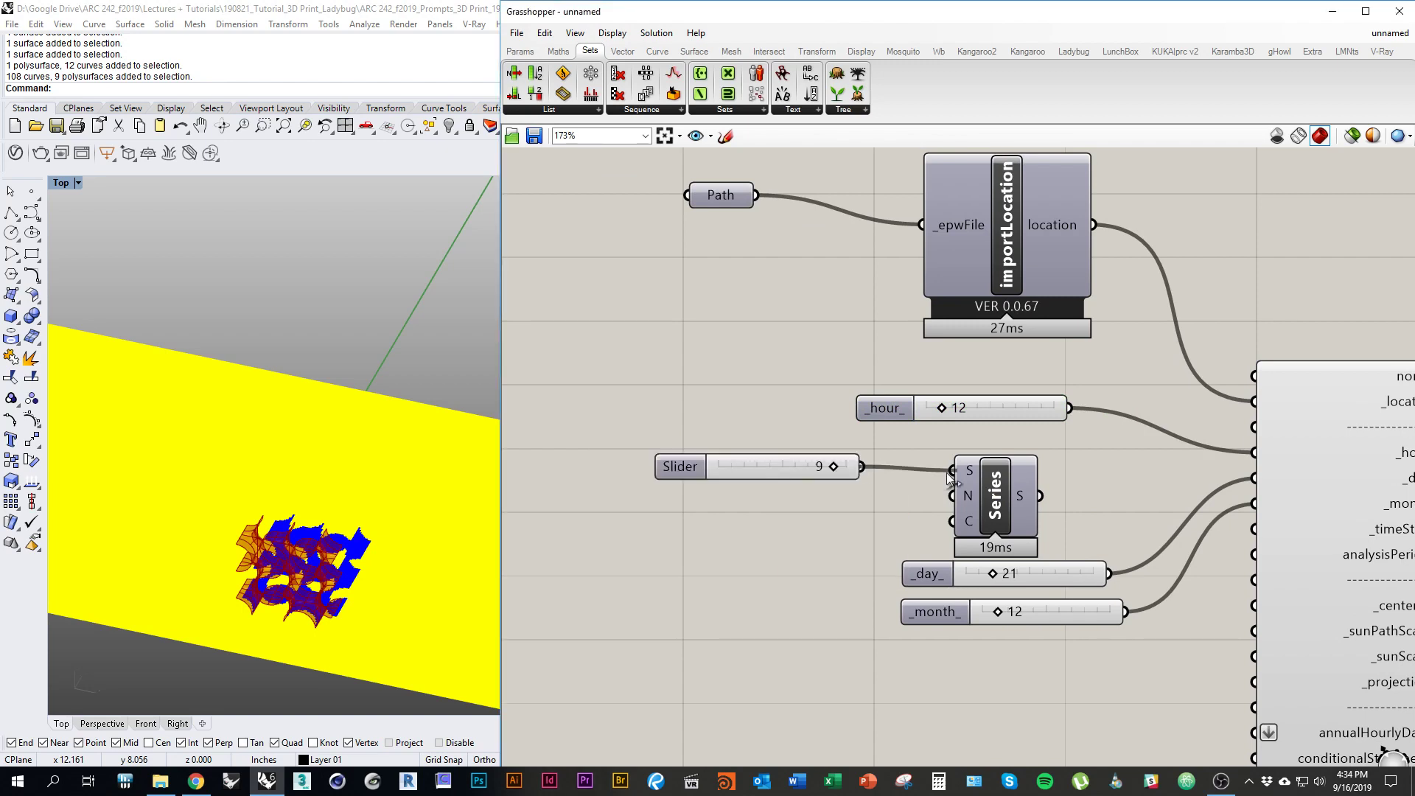
pyautogui.moveTo(745, 442); pyautogui.dragTo(692, 438, button='right')
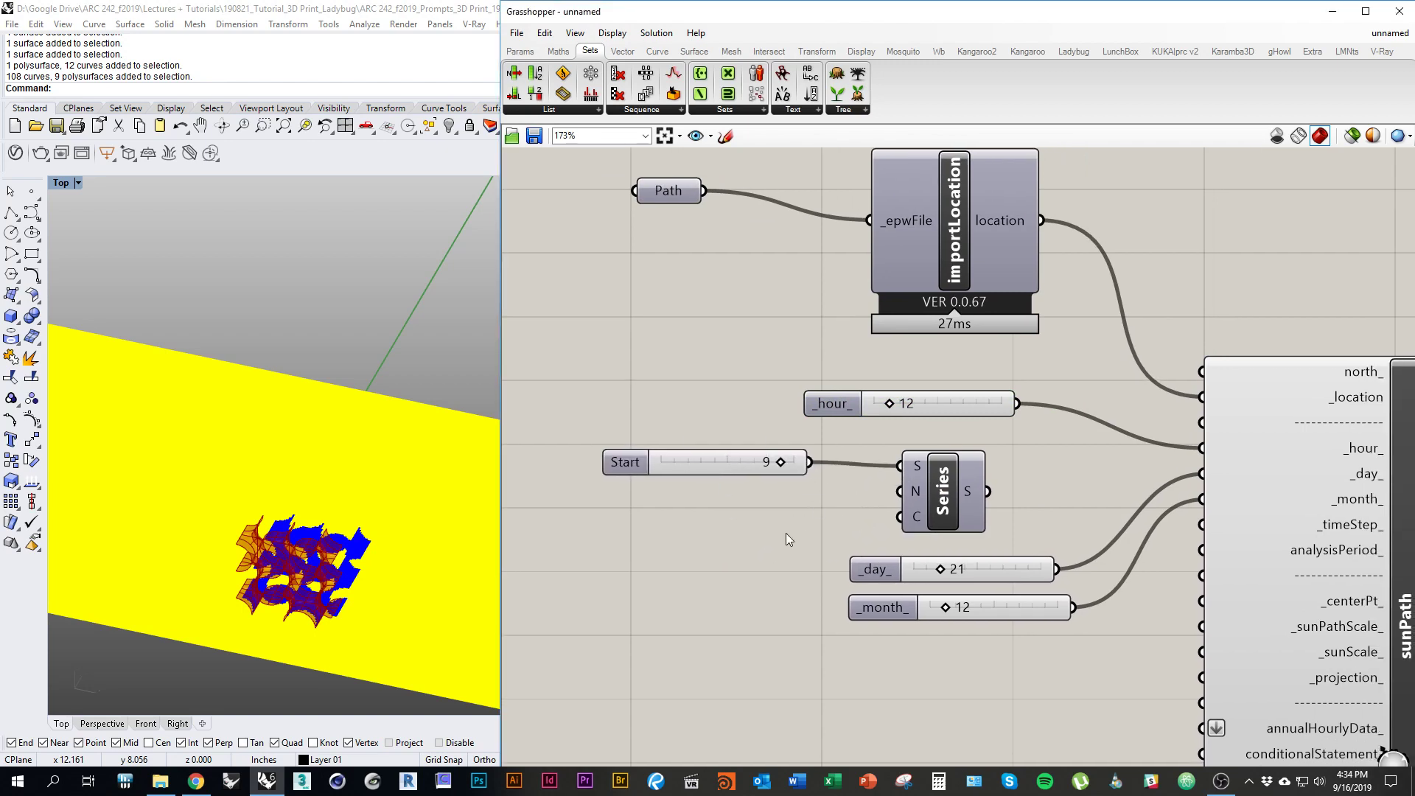
pyautogui.moveTo(883, 514); pyautogui.dragTo(810, 520, button='right')
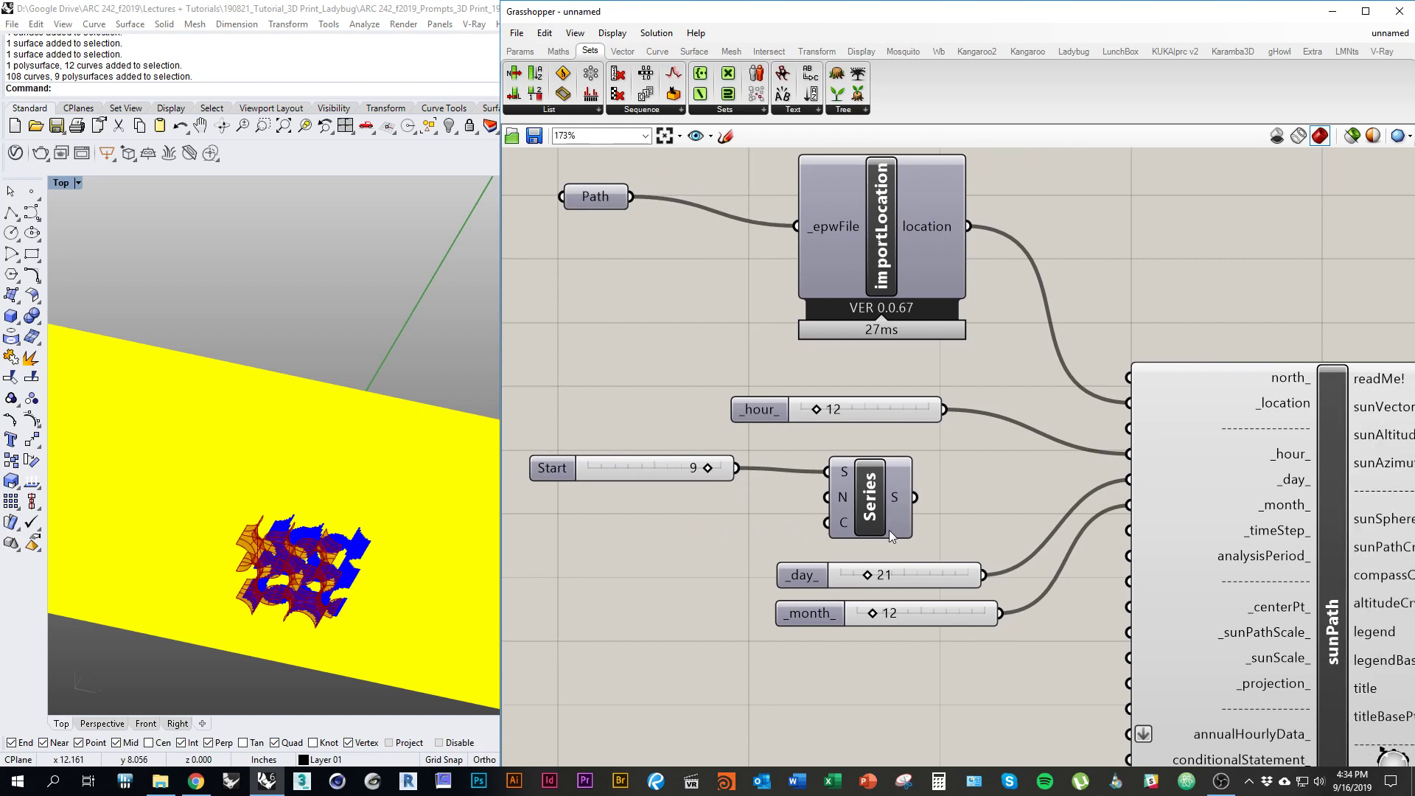
pyautogui.moveTo(875, 519); pyautogui.dragTo(868, 515)
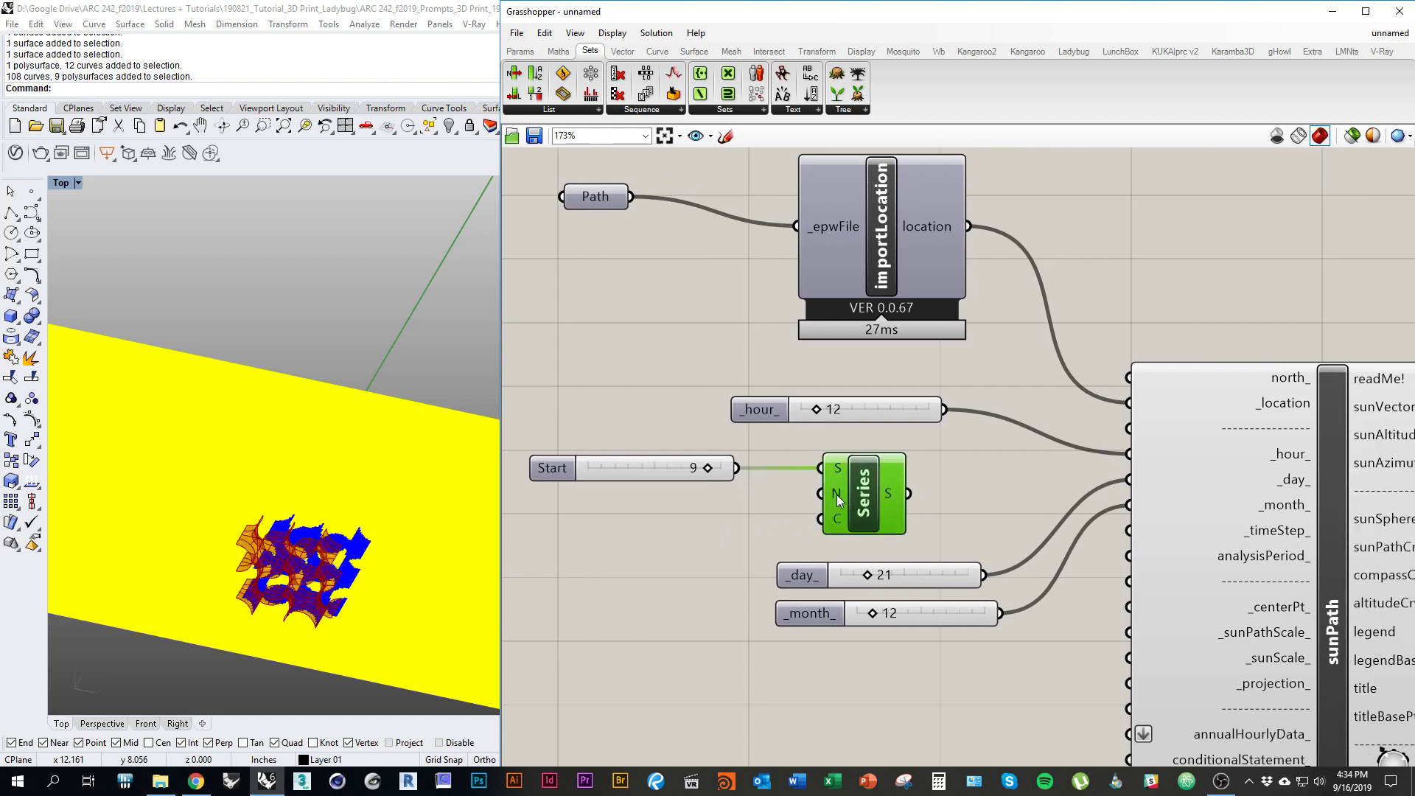
# Step: Examine the Series component's step and count inputs and the list of numbers it outputs
pyautogui.moveTo(837, 494)
pyautogui.moveTo(896, 496)
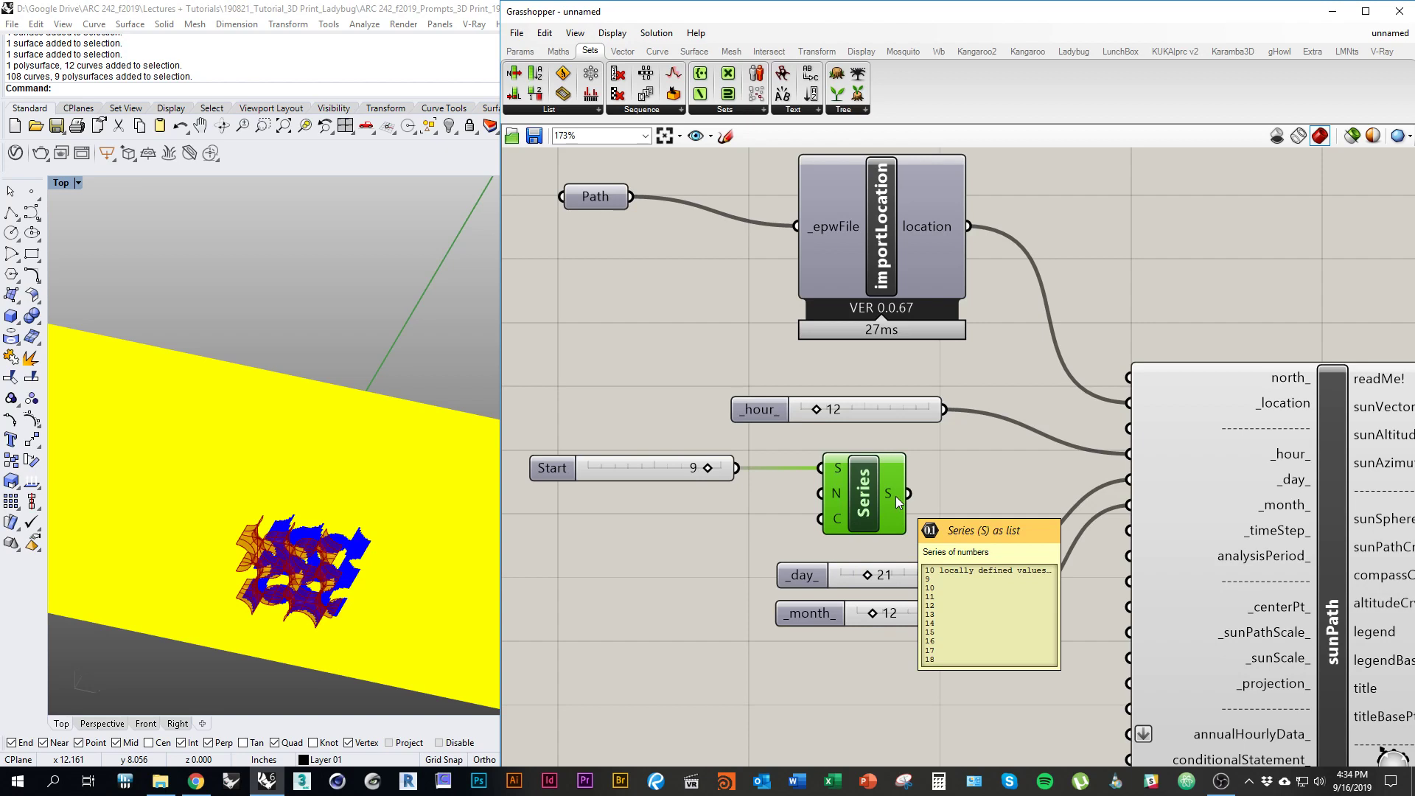
pyautogui.moveTo(853, 512); pyautogui.dragTo(872, 507, button='right')
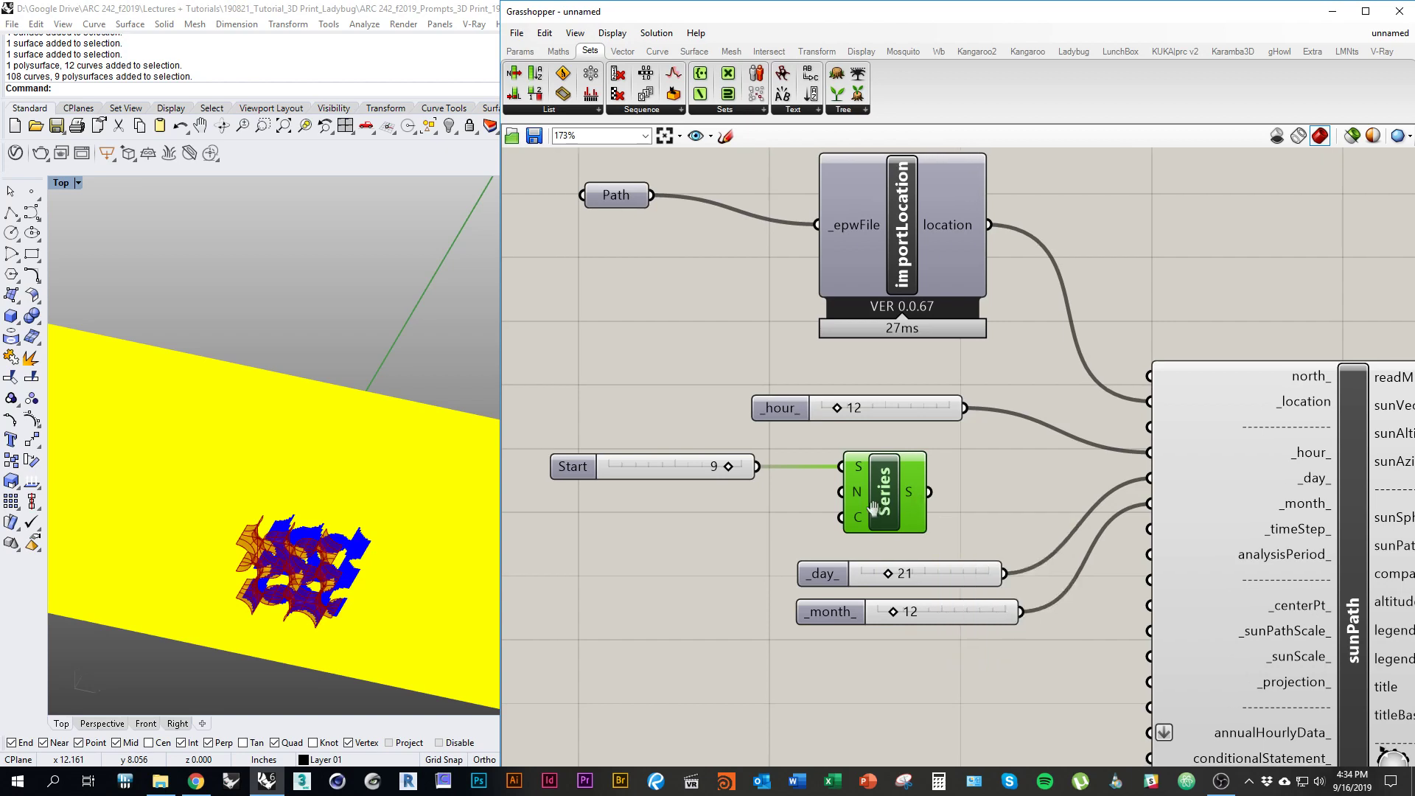
pyautogui.click(635, 471)
pyautogui.click(661, 494)
pyautogui.moveTo(661, 494); pyautogui.dragTo(702, 487, button='right')
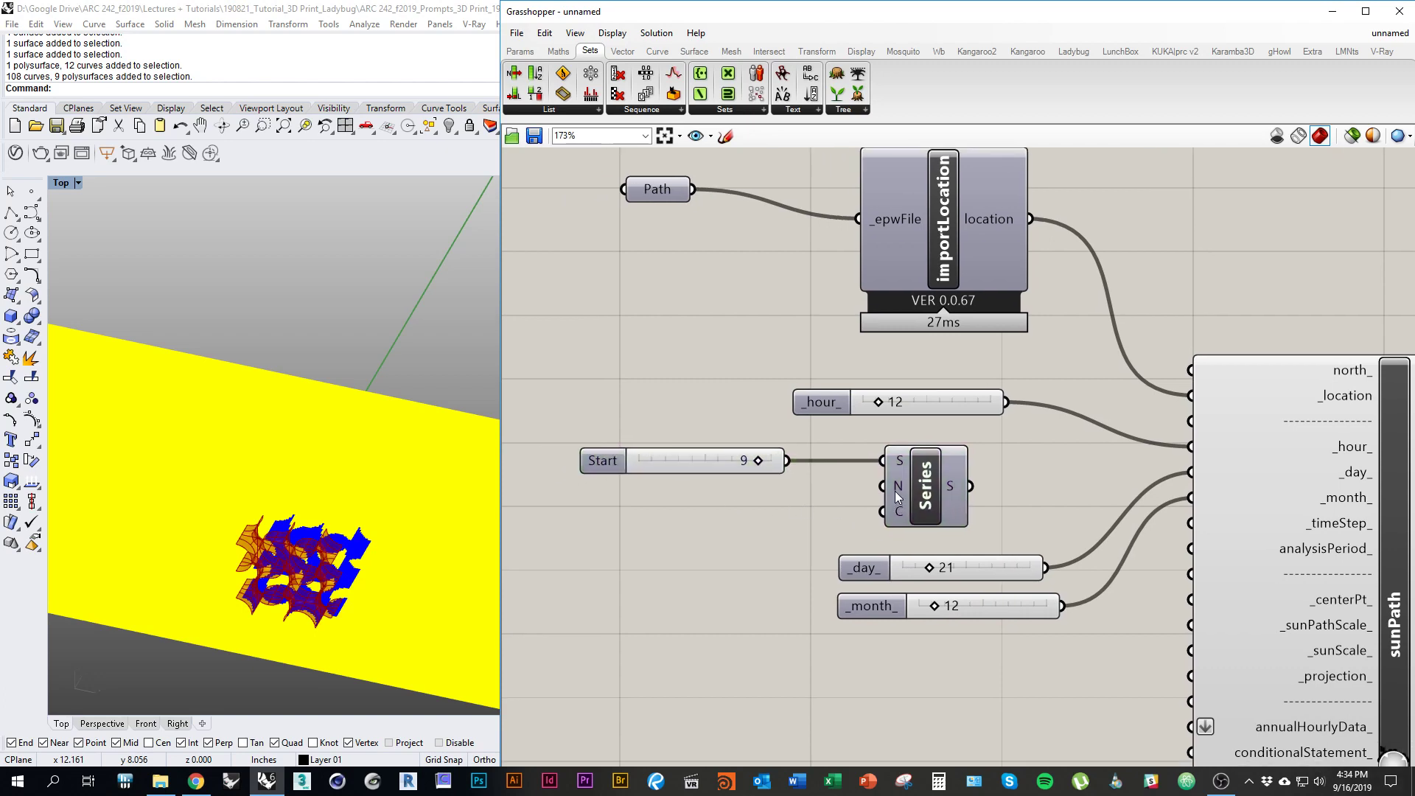
pyautogui.moveTo(897, 496)
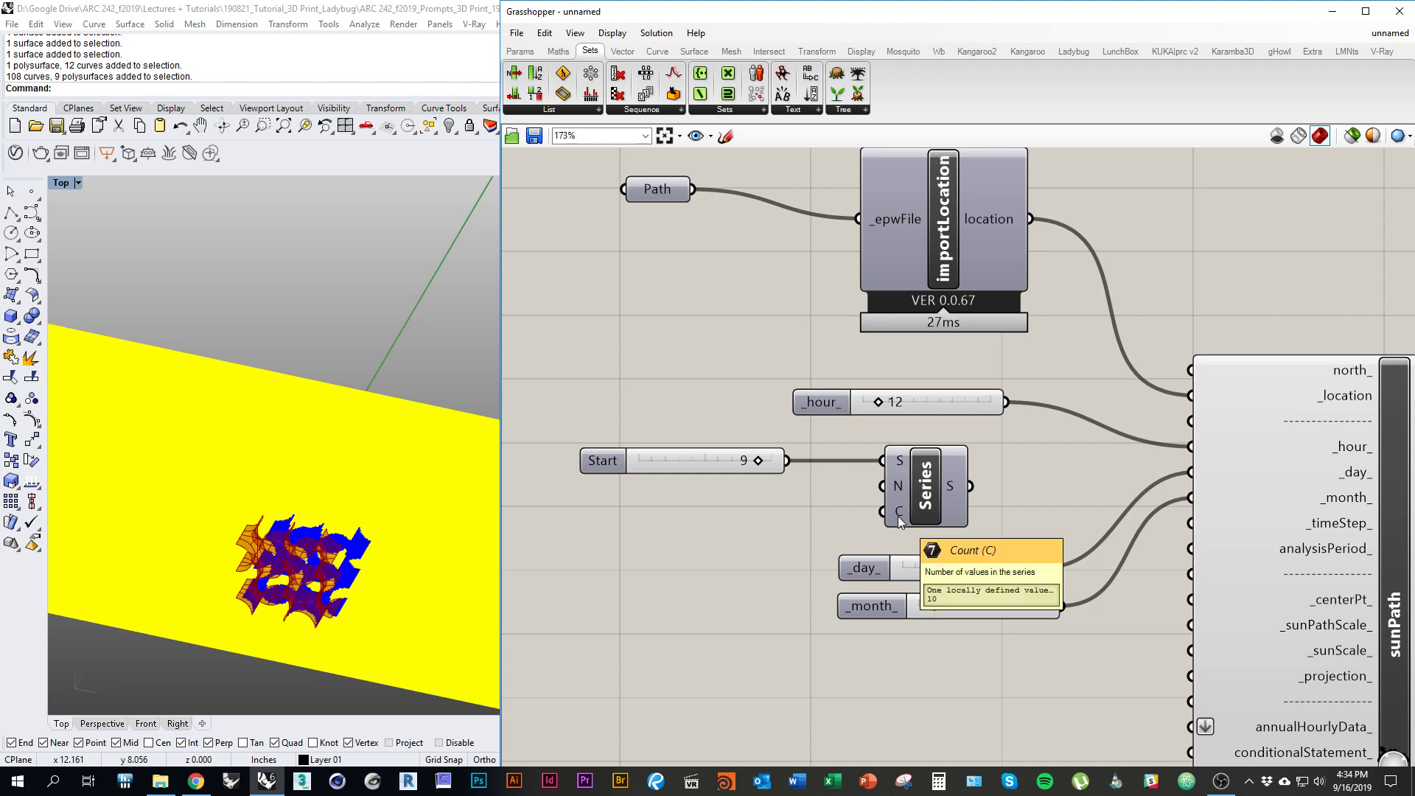
pyautogui.moveTo(816, 511); pyautogui.dragTo(853, 515, button='right')
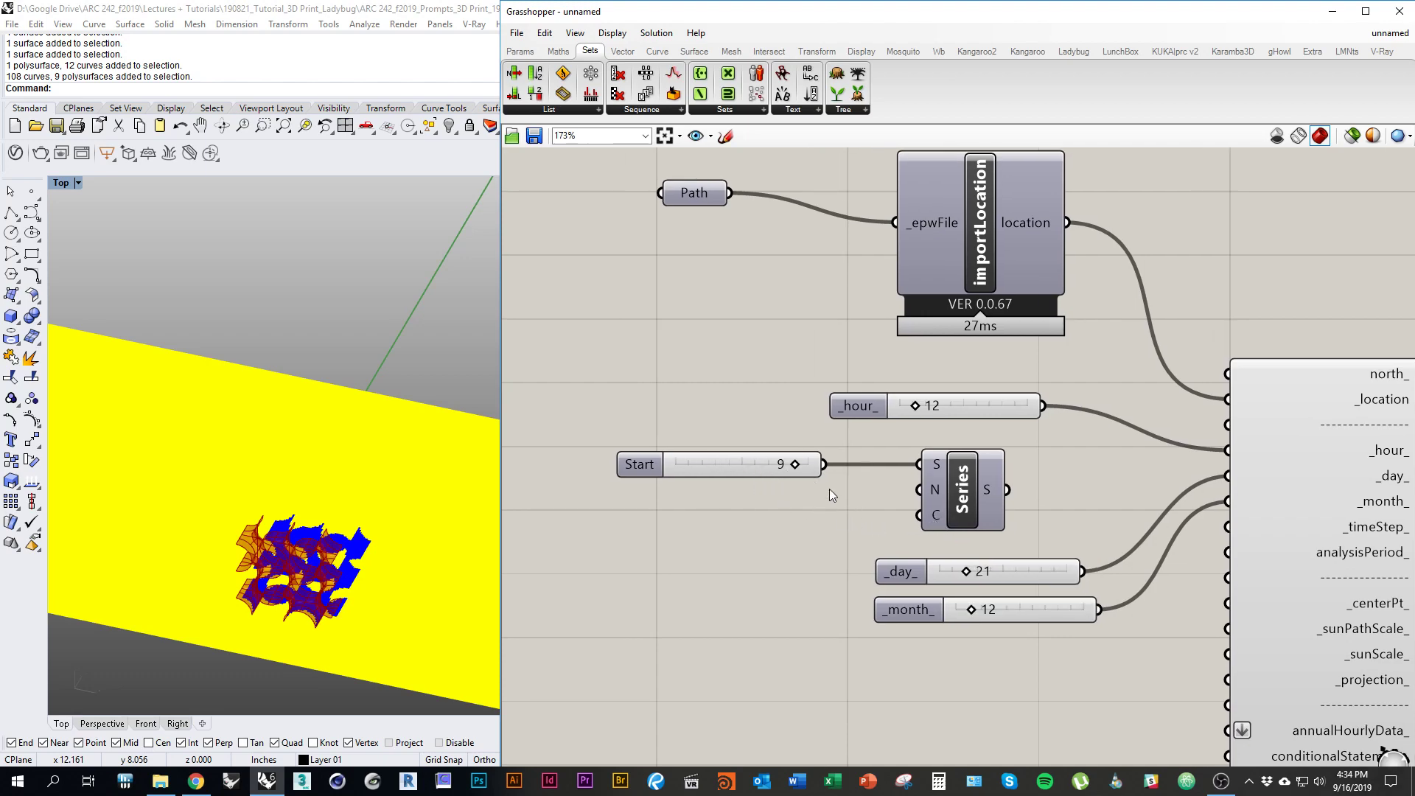
# Step: Feed the Series count input from a new number slider set to 9, and place the slider beneath the start slider
pyautogui.doubleClick(793, 526)
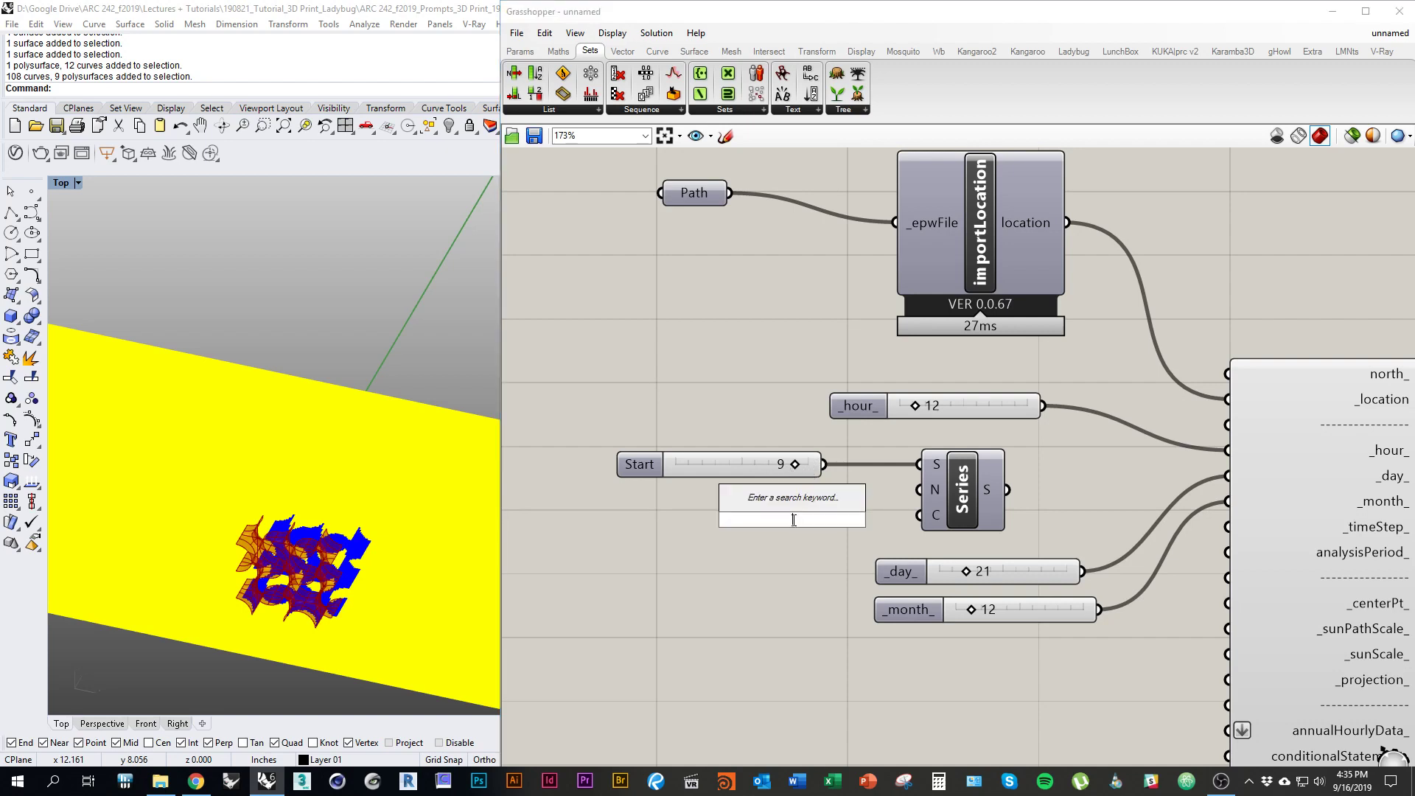
pyautogui.write('9')
pyautogui.press('Return')
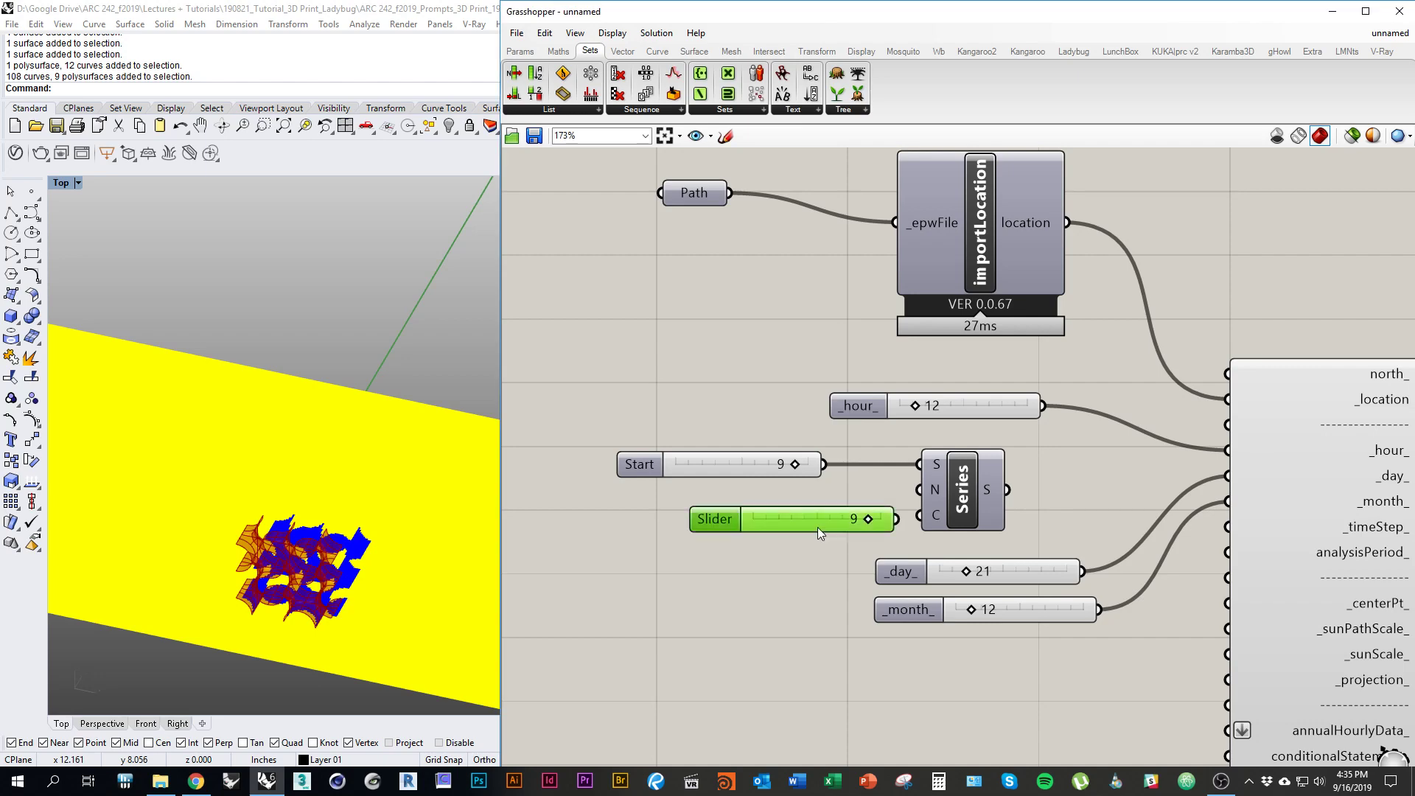
pyautogui.moveTo(916, 516); pyautogui.dragTo(844, 514)
pyautogui.moveTo(791, 540); pyautogui.dragTo(718, 543, button='right')
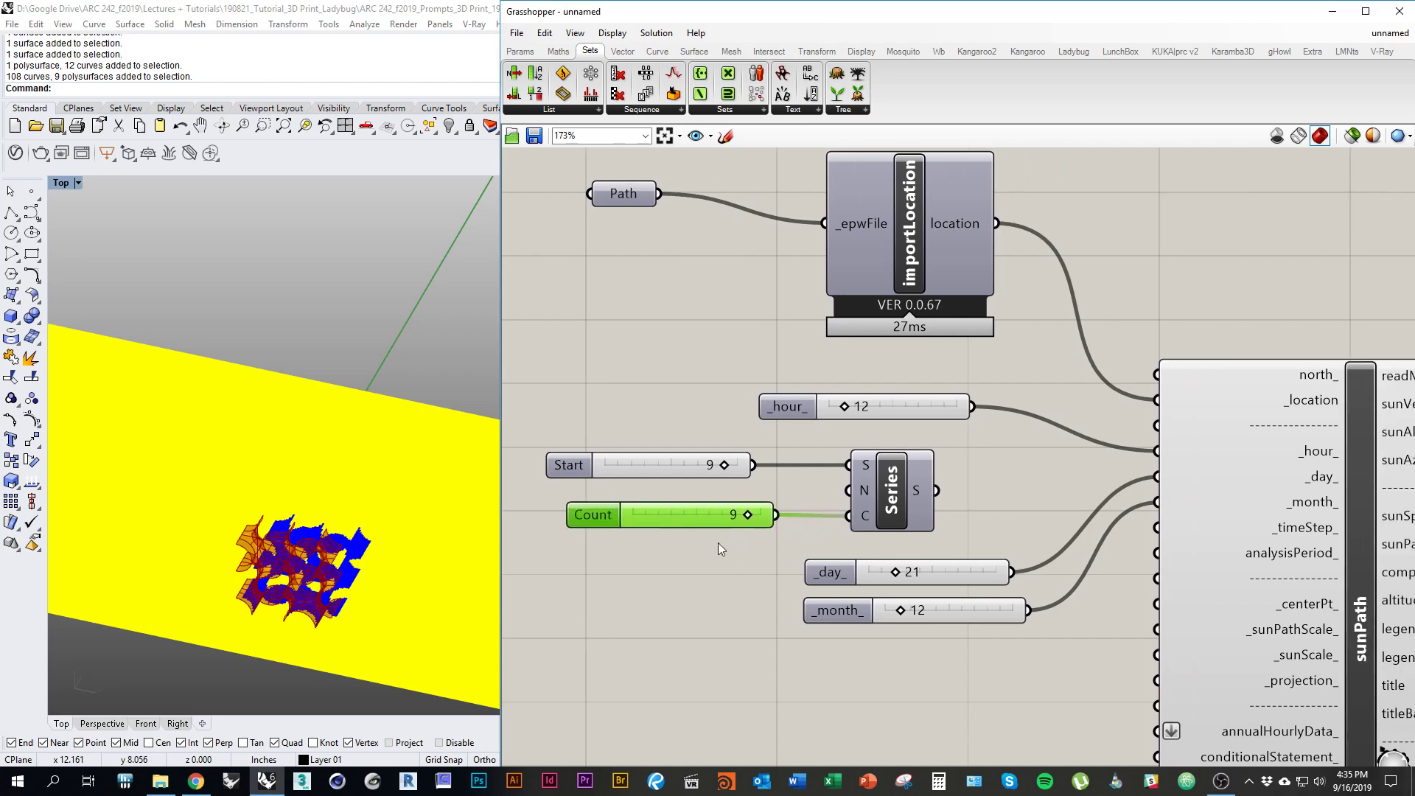
pyautogui.moveTo(686, 516); pyautogui.dragTo(640, 511)
# Step: Switch off the sunlight hours analysis by setting its _runIt toggle to False
pyautogui.moveTo(904, 514); pyautogui.dragTo(791, 519, button='right')
pyautogui.scroll(-4, 790, 463)
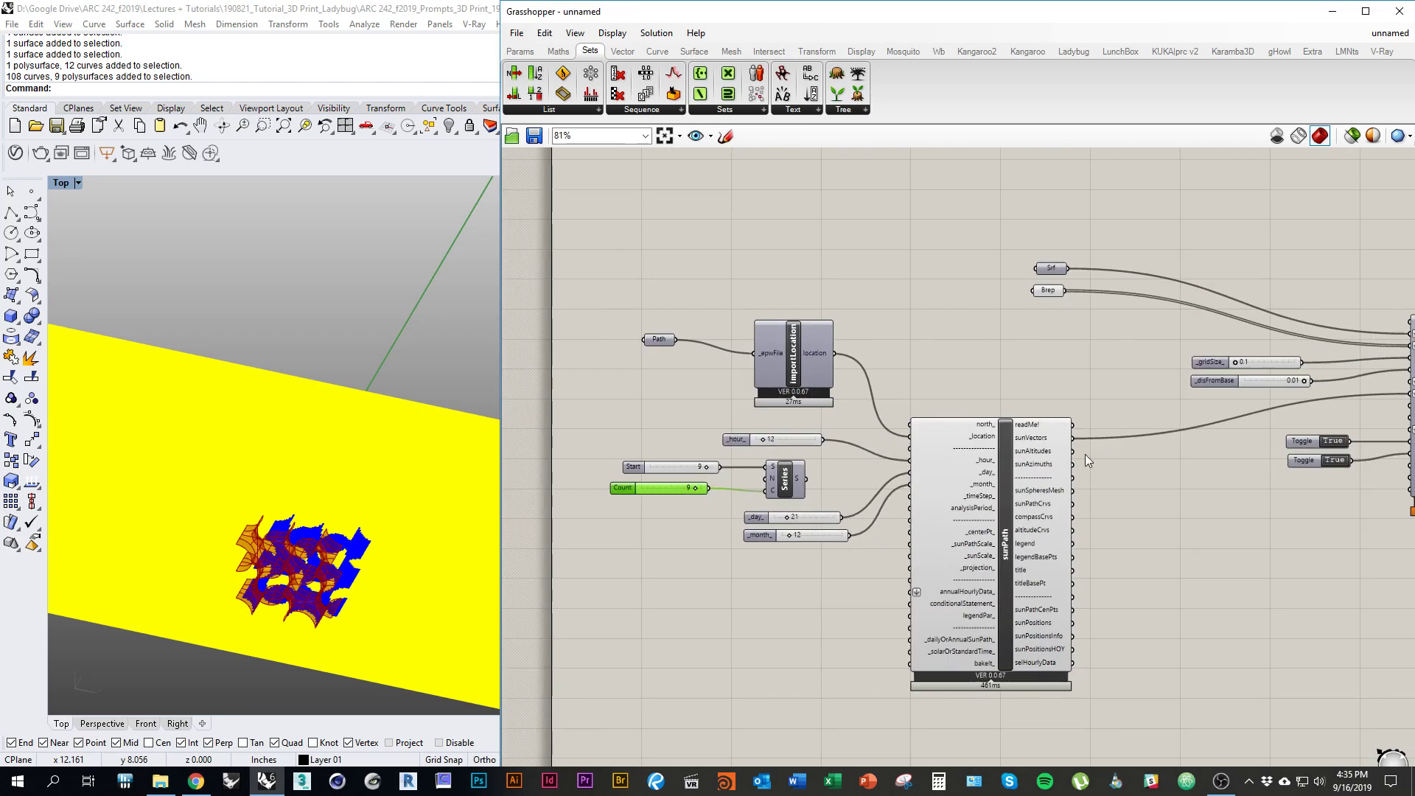
pyautogui.moveTo(1085, 454); pyautogui.dragTo(916, 511, button='right')
pyautogui.scroll(1, 952, 472)
pyautogui.moveTo(958, 466); pyautogui.dragTo(827, 453, button='right')
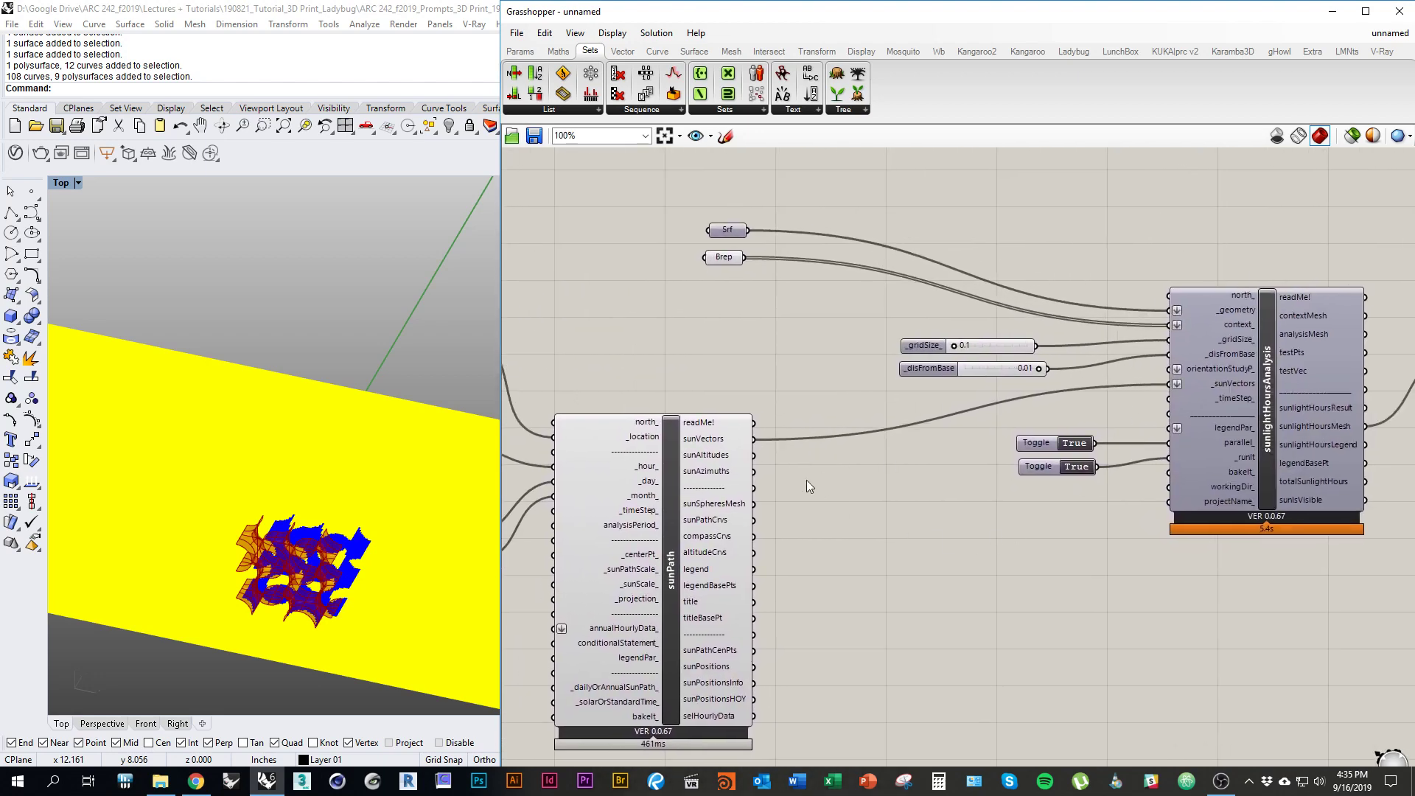
pyautogui.doubleClick(1078, 467)
pyautogui.moveTo(895, 497); pyautogui.dragTo(960, 499, button='right')
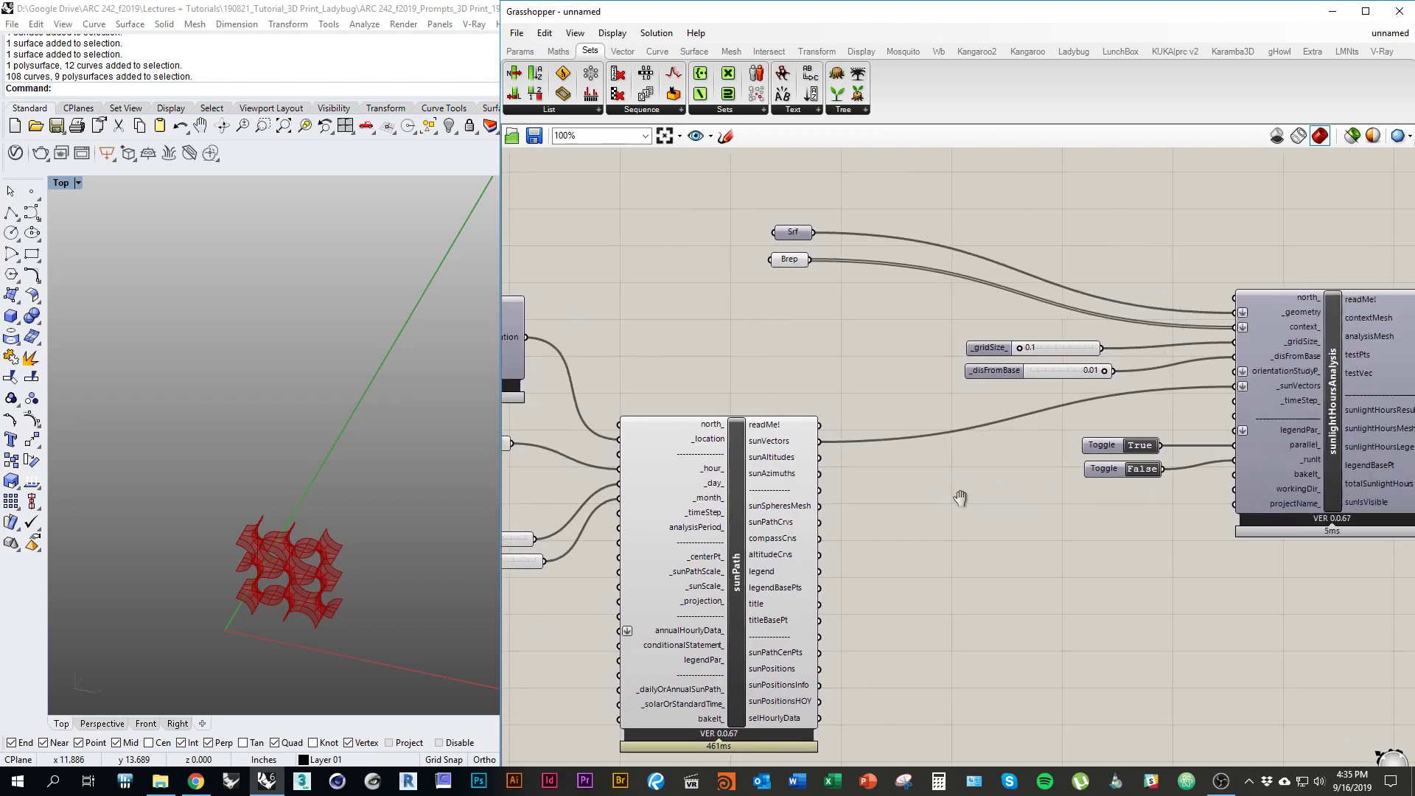
# Step: Connect the Series output to the sunPath _hour input in place of the single-hour slider
pyautogui.moveTo(1267, 340); pyautogui.dragTo(993, 332, button='right')
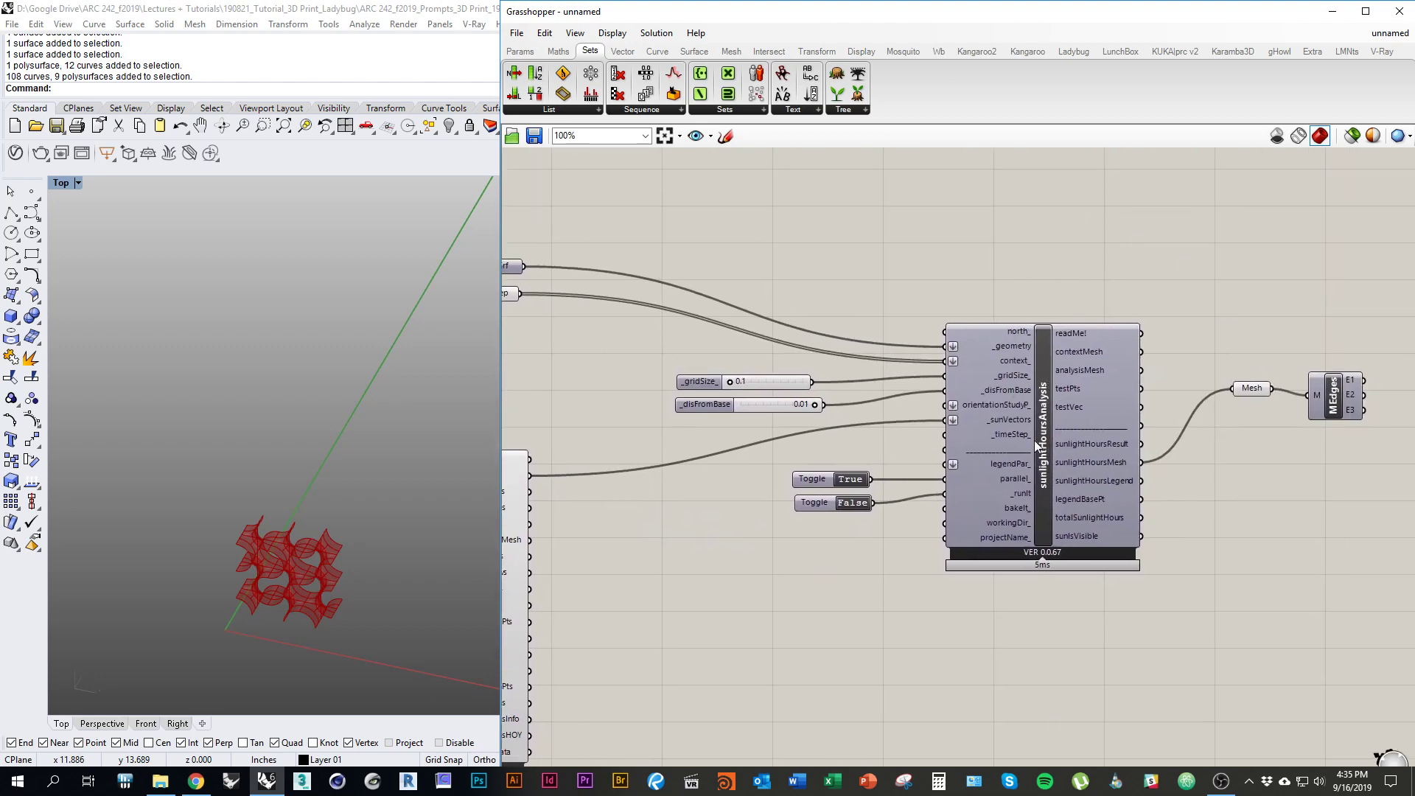
pyautogui.moveTo(830, 522); pyautogui.dragTo(1346, 488, button='right')
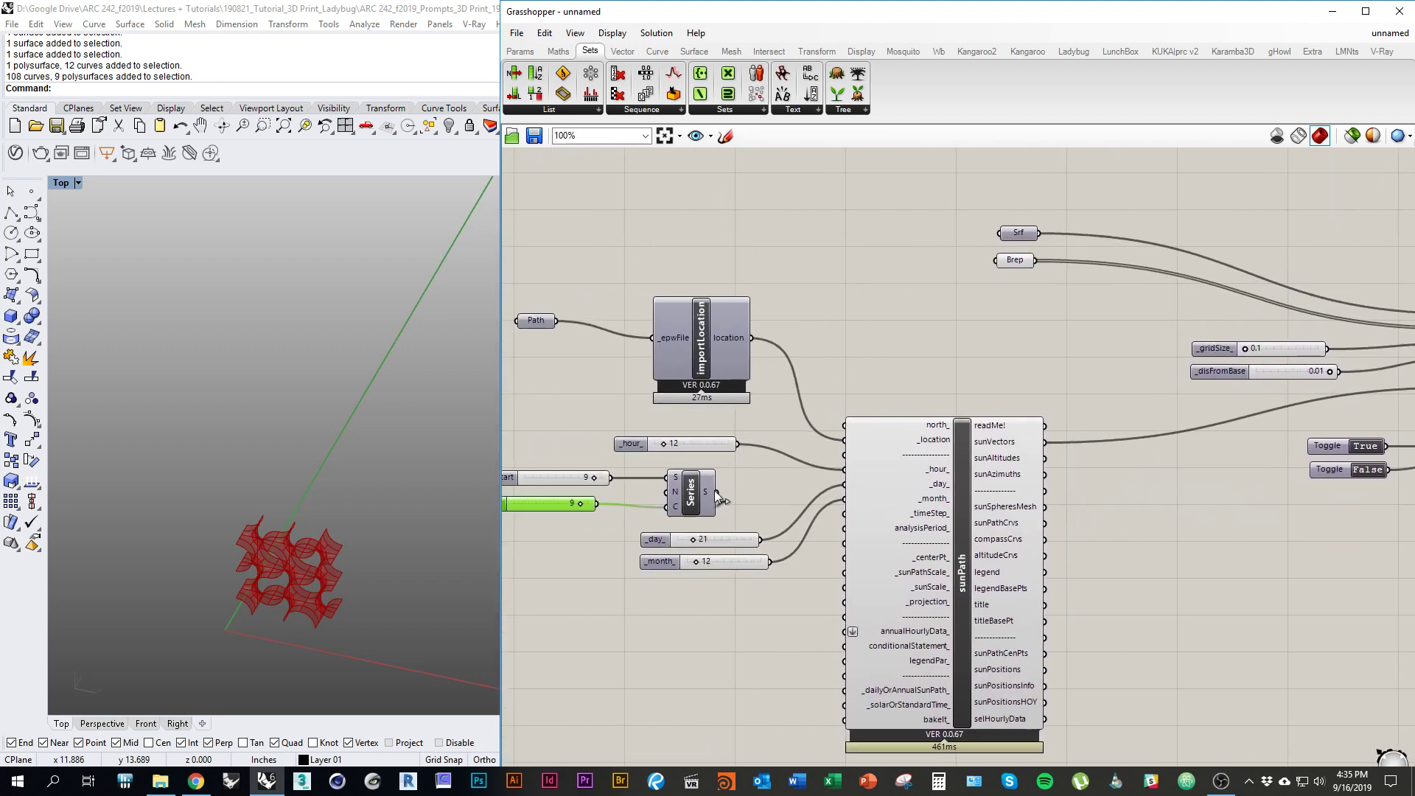
pyautogui.moveTo(714, 491); pyautogui.dragTo(856, 467)
pyautogui.scroll(-2, 864, 564)
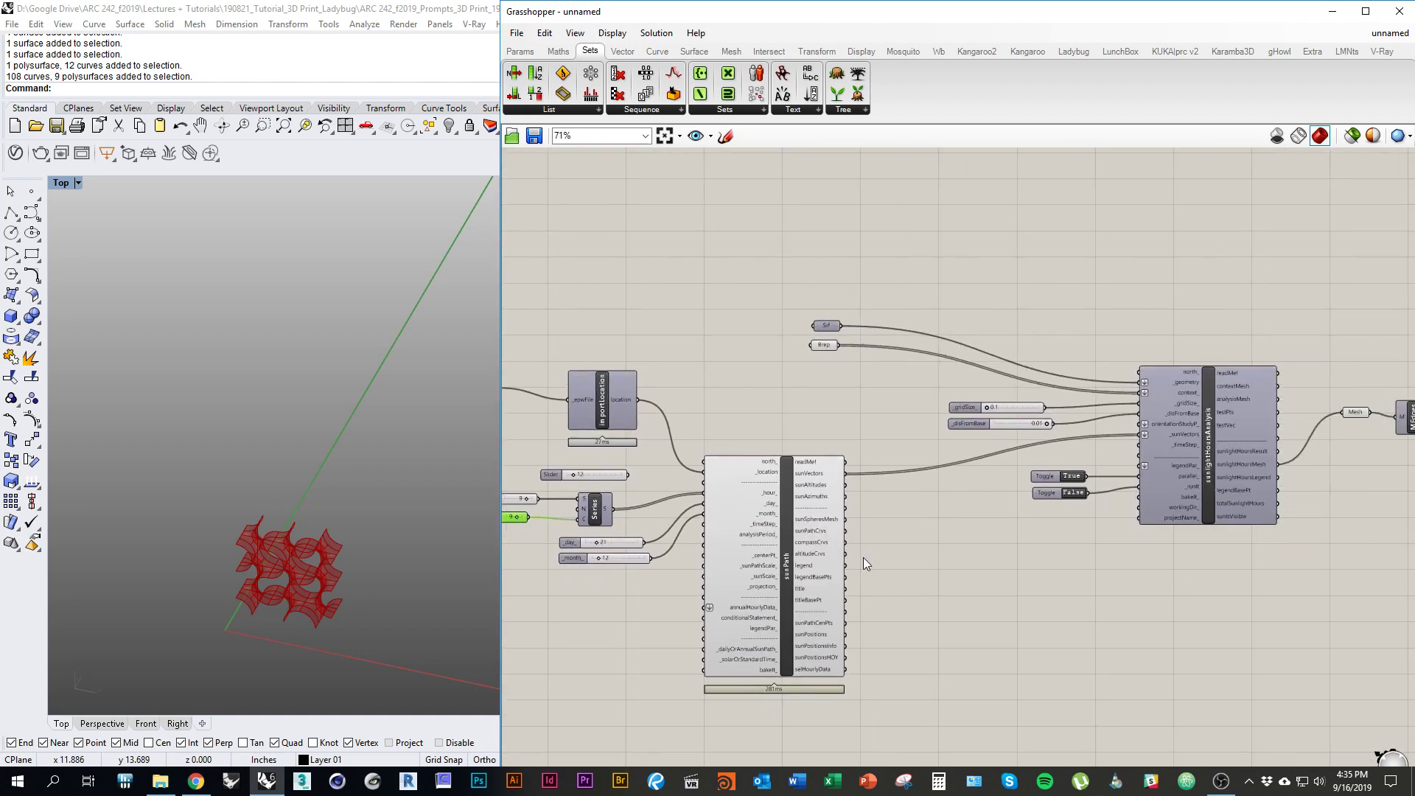
pyautogui.scroll(2, 864, 564)
pyautogui.click(517, 33)
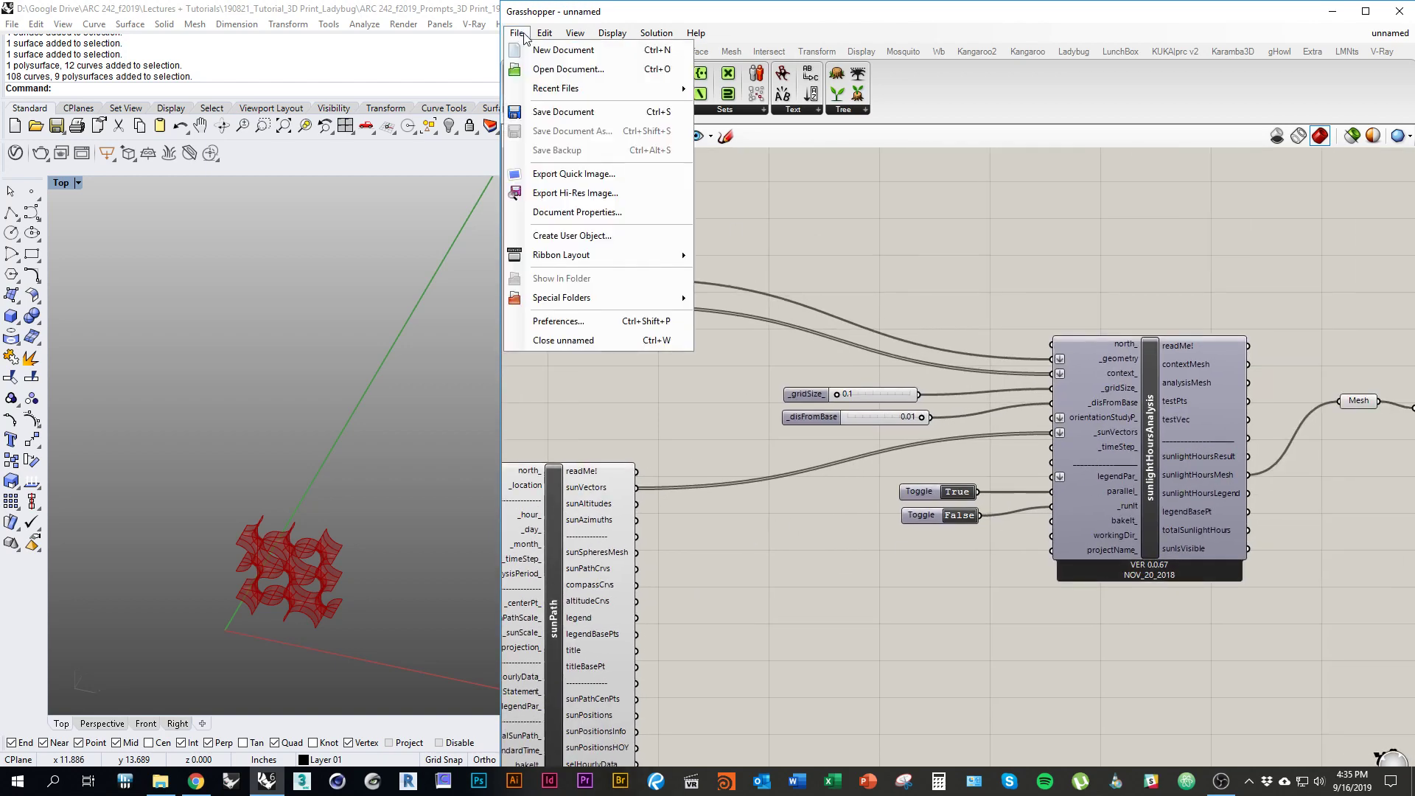
pyautogui.click(556, 120)
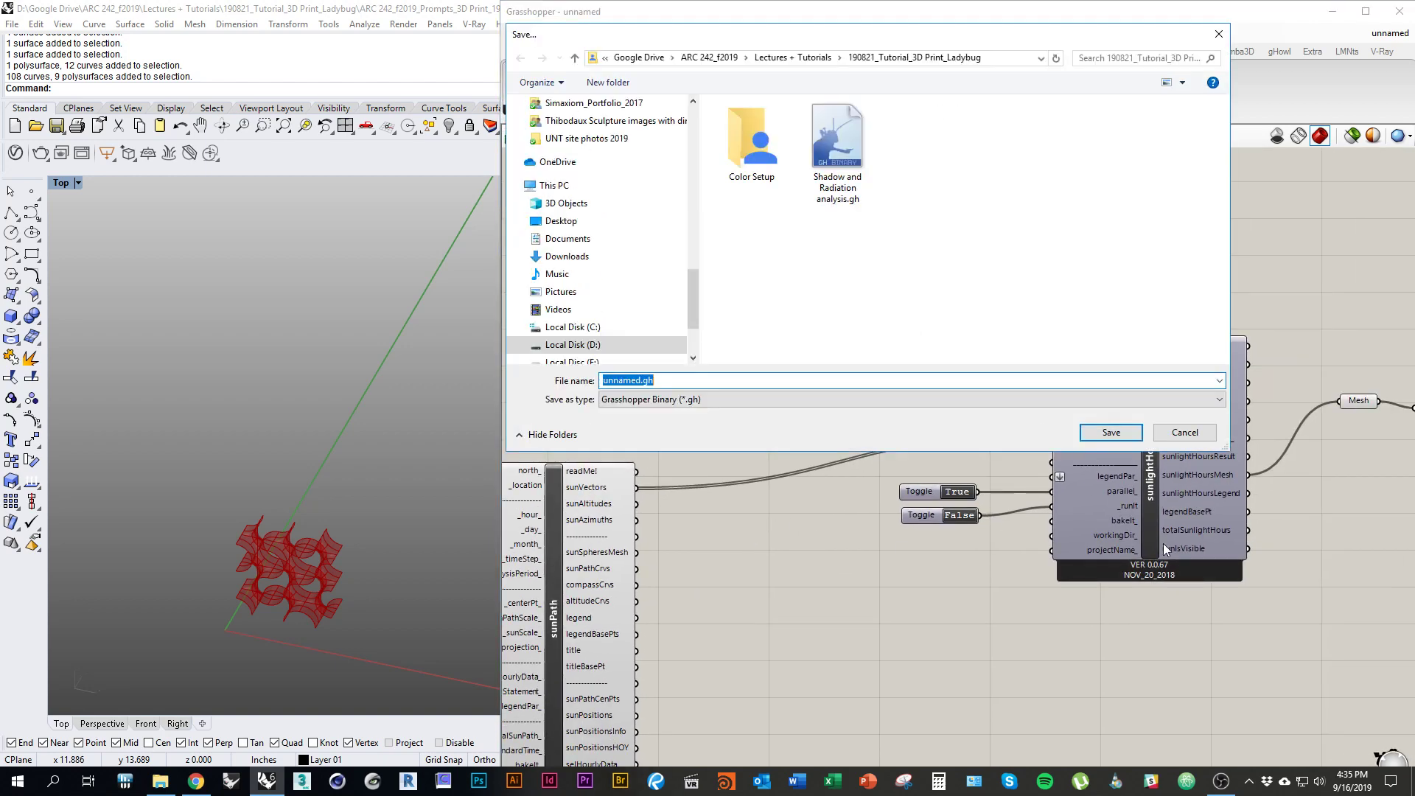
pyautogui.click(1186, 433)
# Step: Rerun the sunlight hours analysis with the hour series by setting its _runIt toggle to True
pyautogui.moveTo(963, 636); pyautogui.dragTo(1021, 560, button='right')
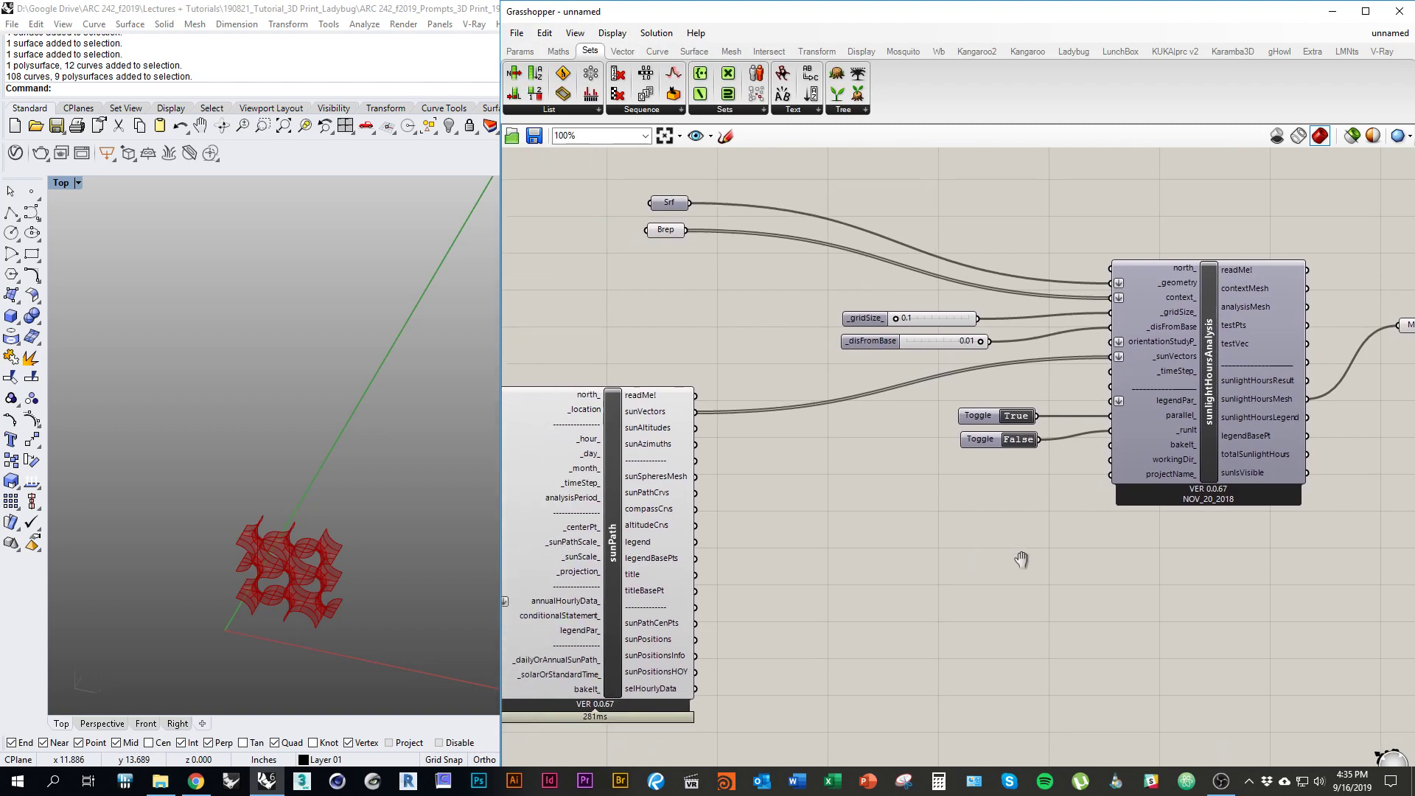
pyautogui.moveTo(840, 539); pyautogui.dragTo(961, 556, button='right')
pyautogui.scroll(4, 1018, 543)
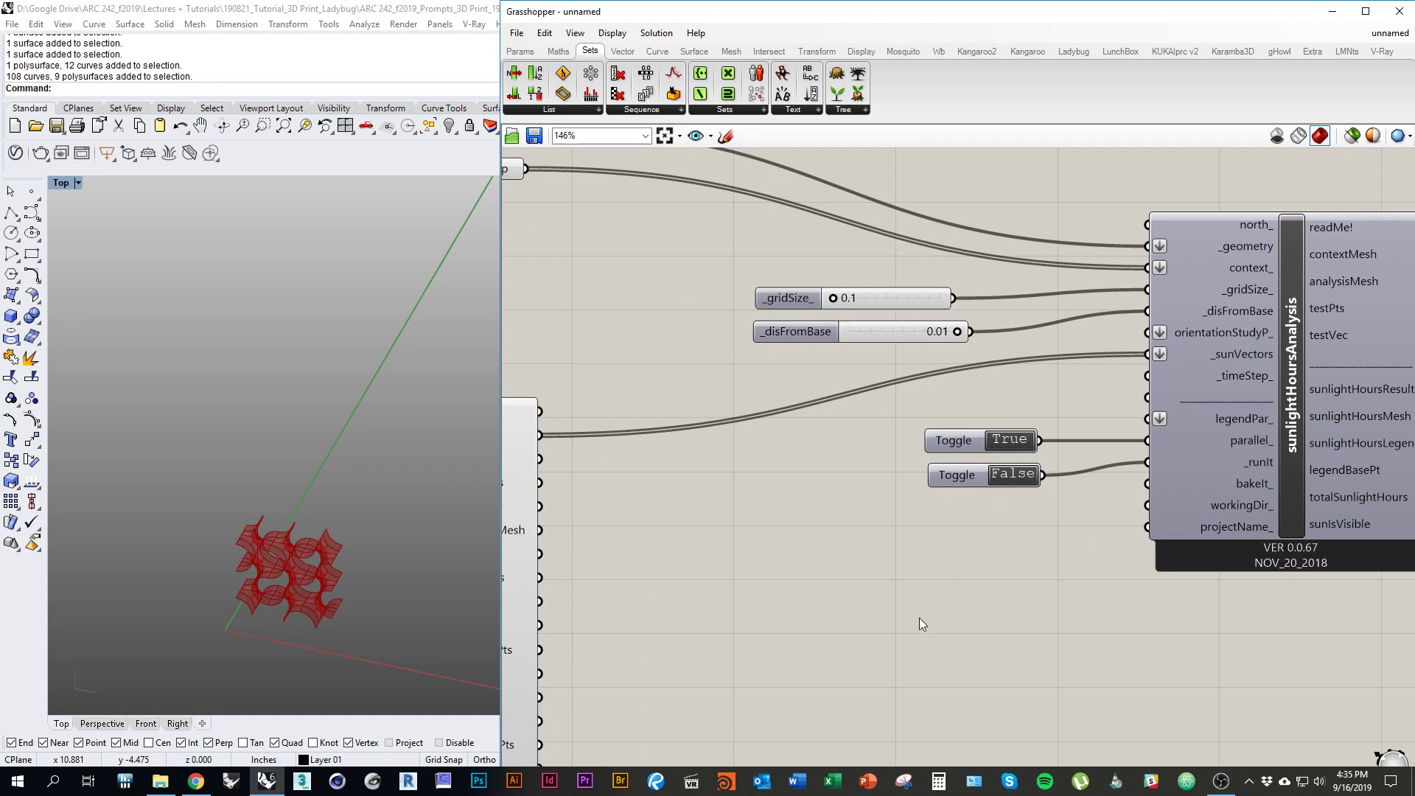
pyautogui.hotkey('alt', 'Tab')
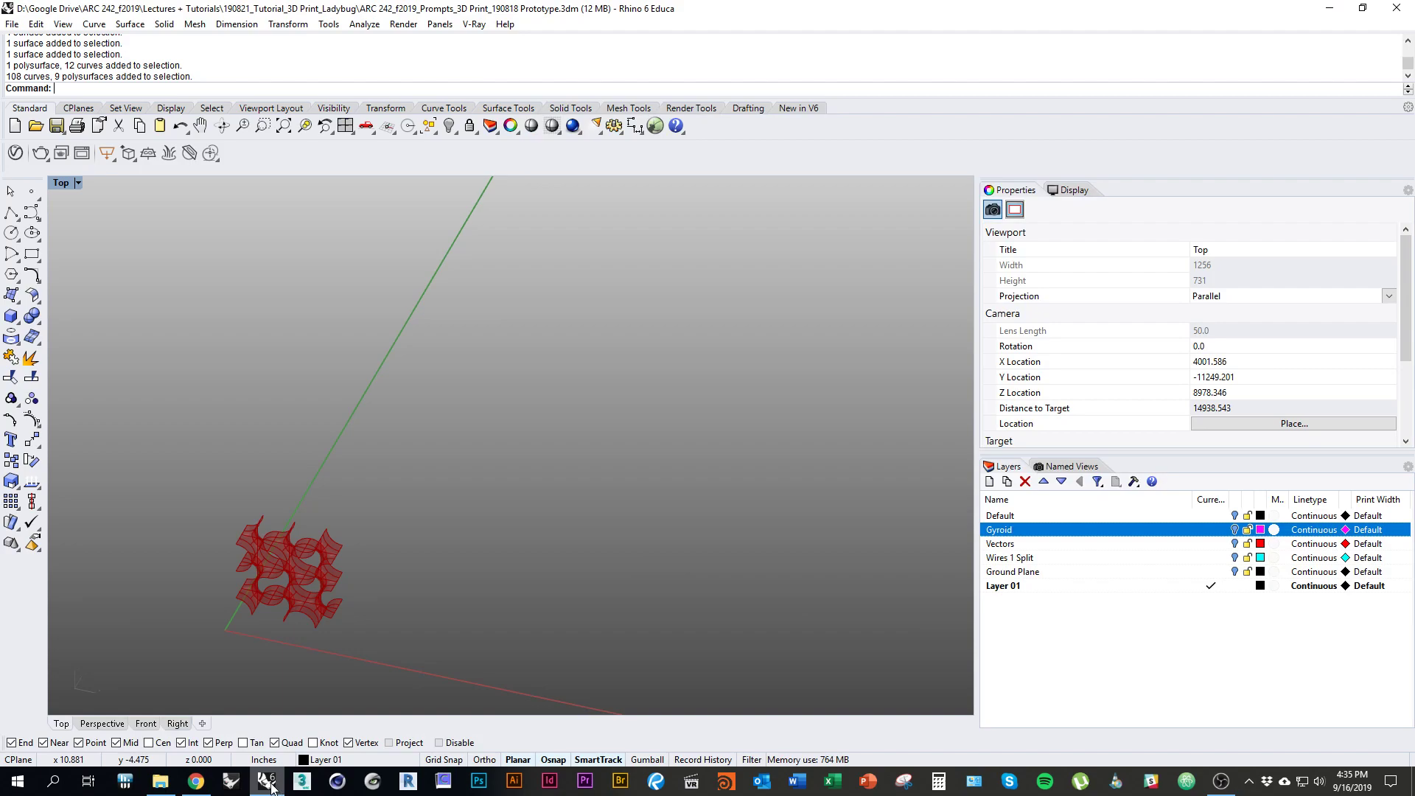
pyautogui.hotkey('alt', 'Tab')
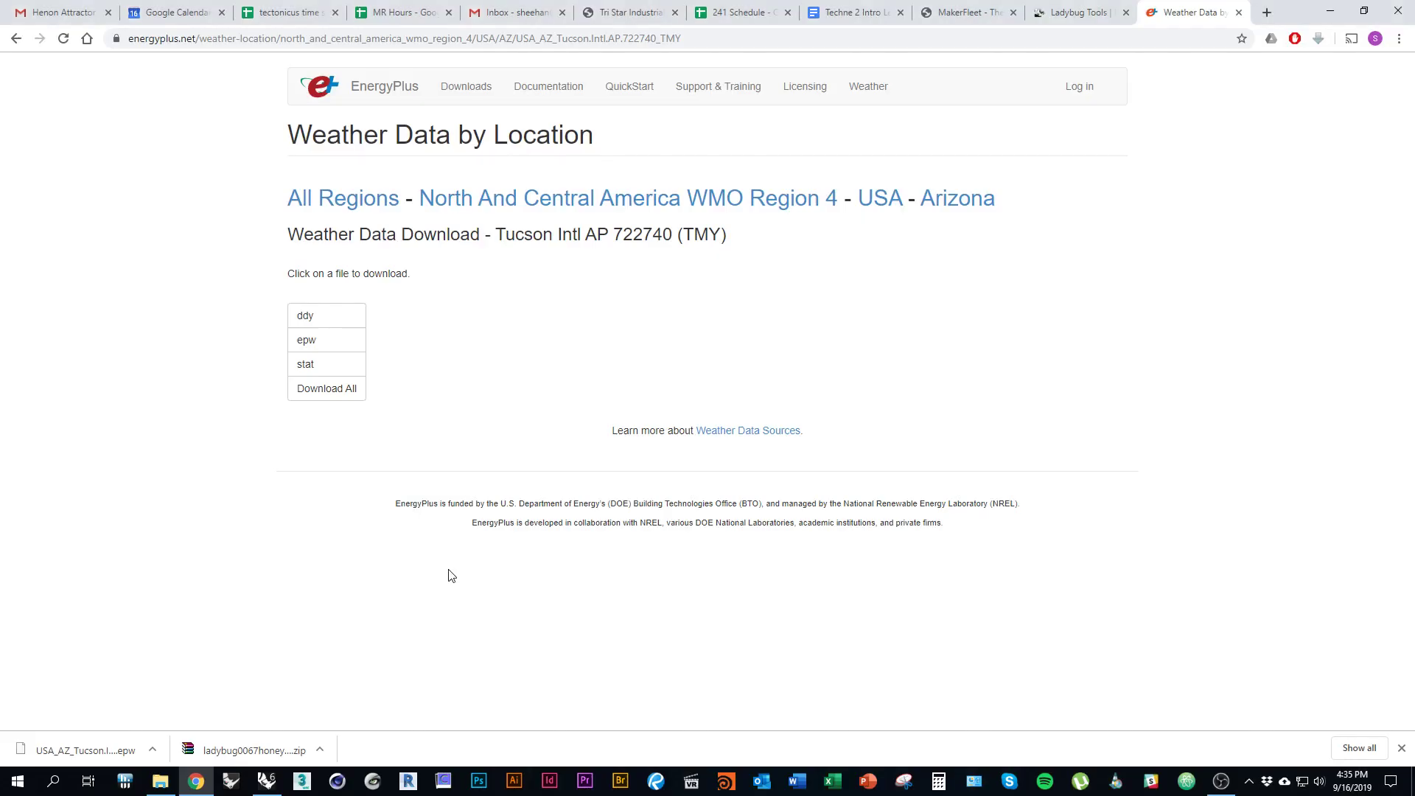
pyautogui.click(266, 781)
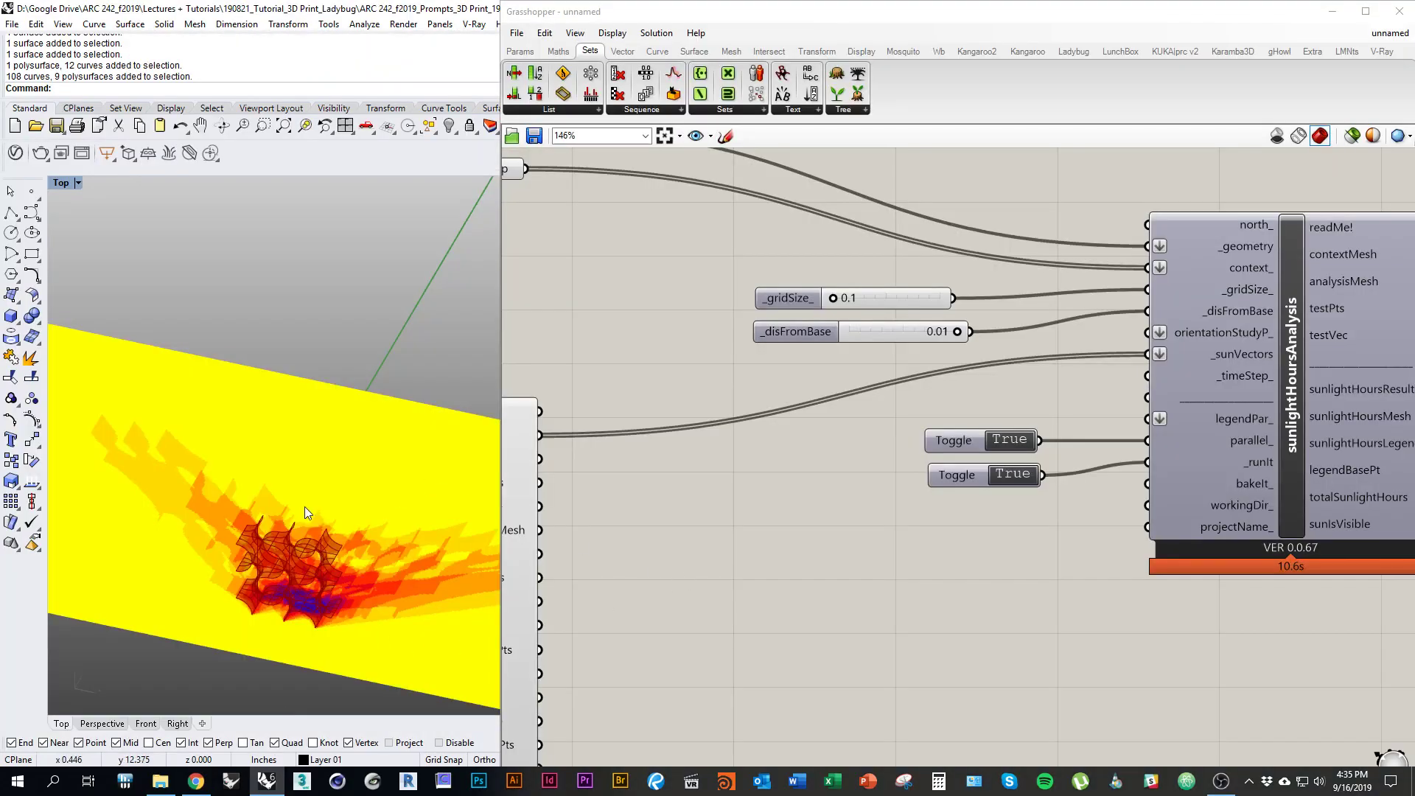
# Step: Examine the coloured sunlight hours mesh around the gyroid from above, both close up and as a whole
pyautogui.keyDown('ctrl'); pyautogui.keyDown('shift'); pyautogui.moveTo(304, 506); pyautogui.dragTo(348, 597, button='right'); pyautogui.keyUp('shift'); pyautogui.keyUp('ctrl')
pyautogui.scroll(4, 348, 582)
pyautogui.moveTo(352, 508); pyautogui.dragTo(275, 543, button='right')
pyautogui.scroll(-5, 284, 602)
pyautogui.moveTo(283, 602); pyautogui.dragTo(394, 564, button='right')
pyautogui.scroll(-3, 264, 590)
pyautogui.scroll(-3, 204, 628)
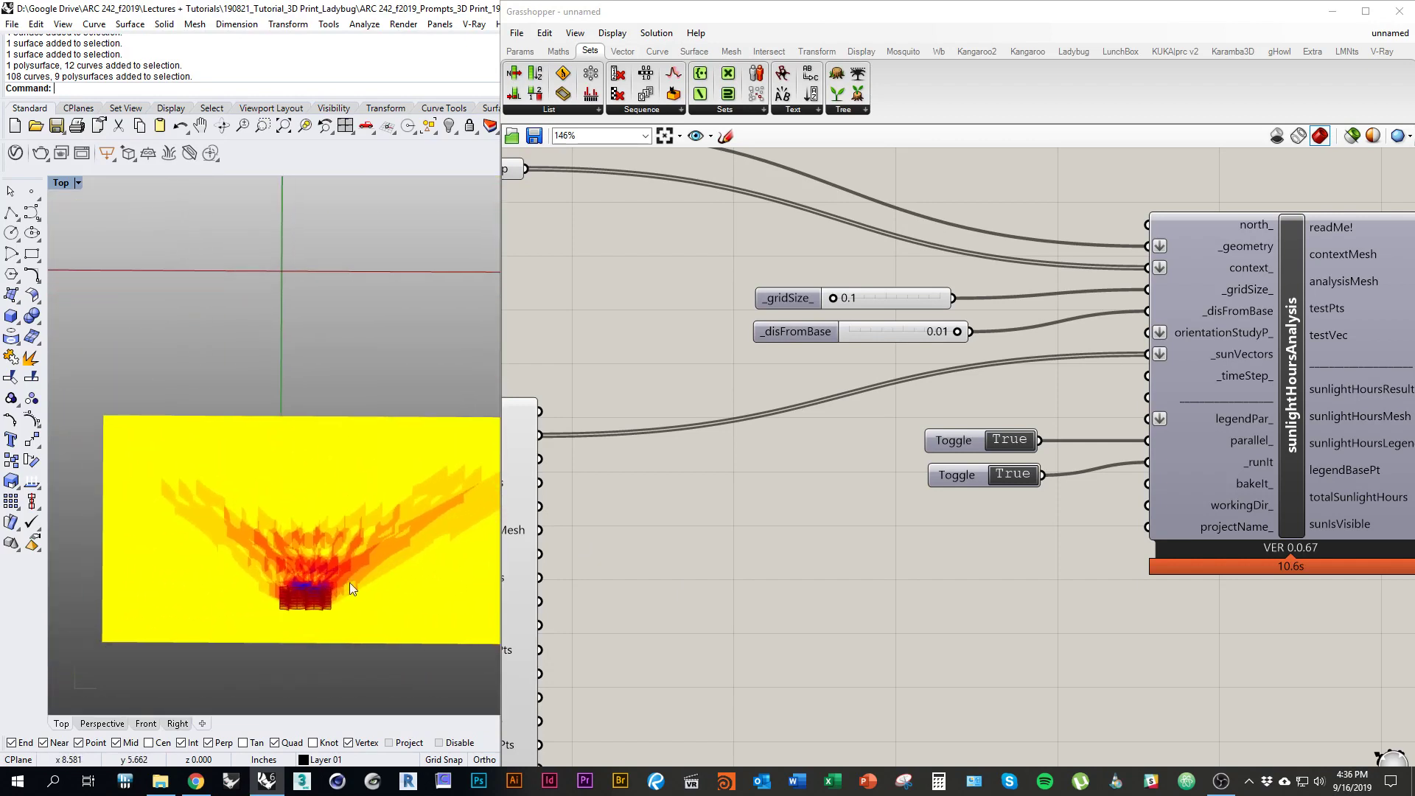
pyautogui.scroll(6, 309, 559)
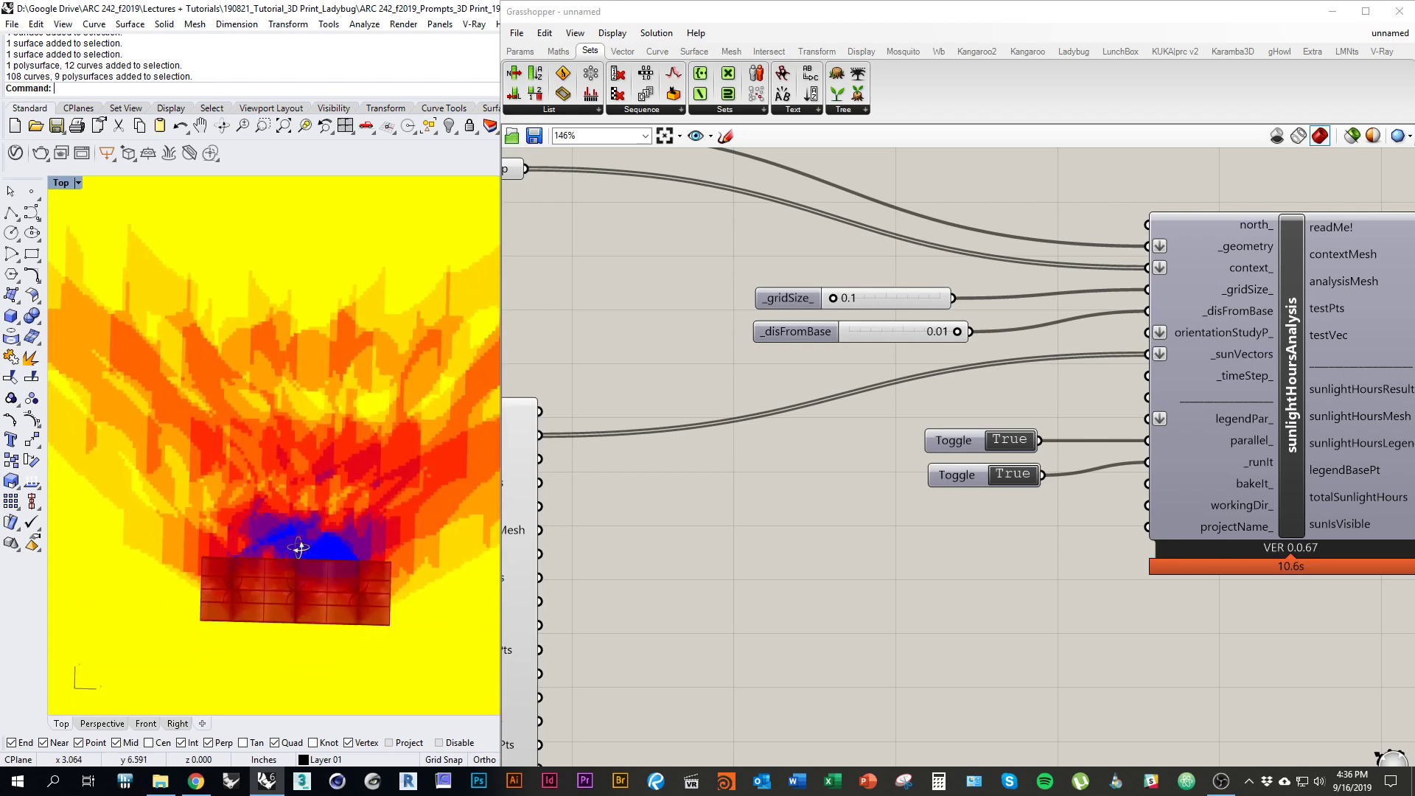
pyautogui.scroll(-2, 305, 545)
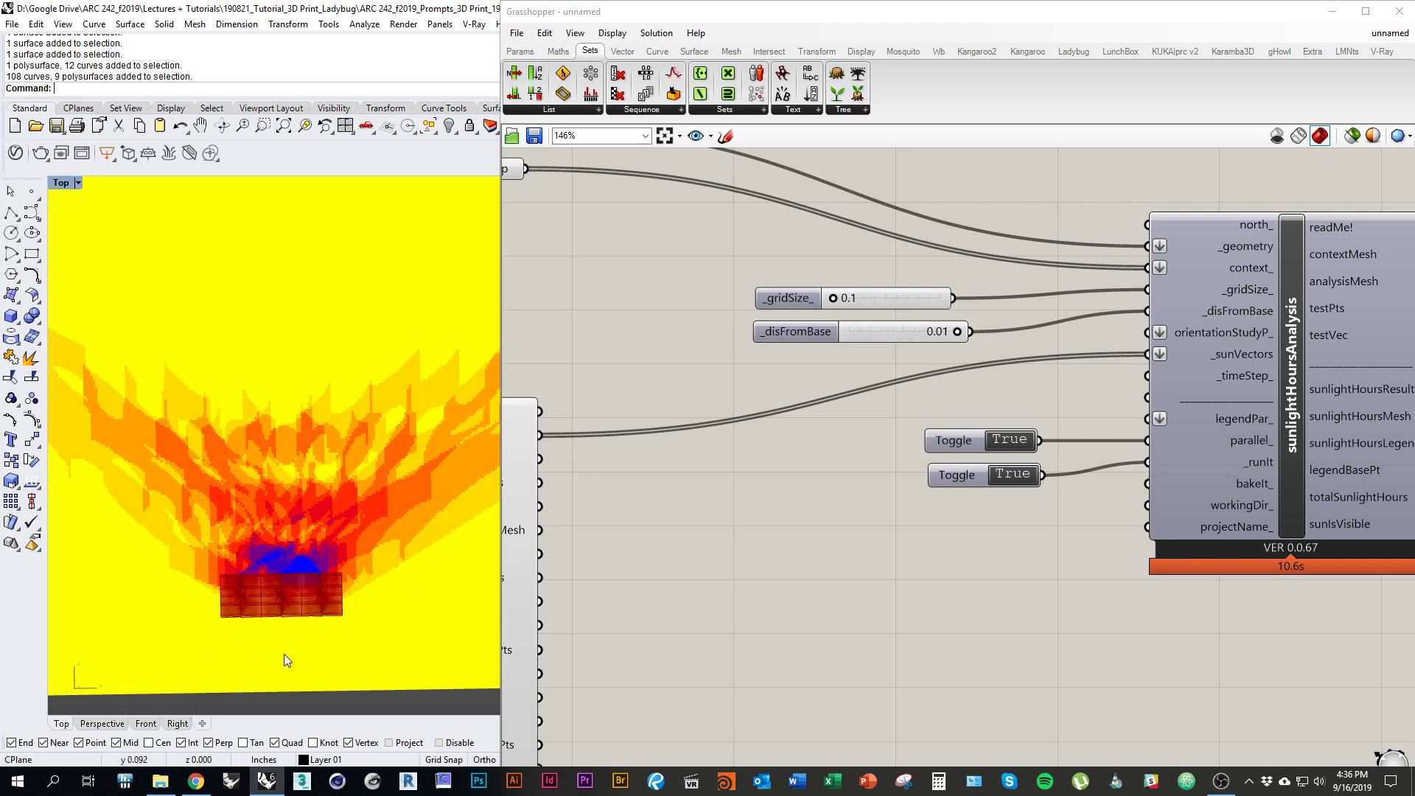
pyautogui.moveTo(275, 635); pyautogui.dragTo(255, 667, button='right')
pyautogui.scroll(5, 232, 568)
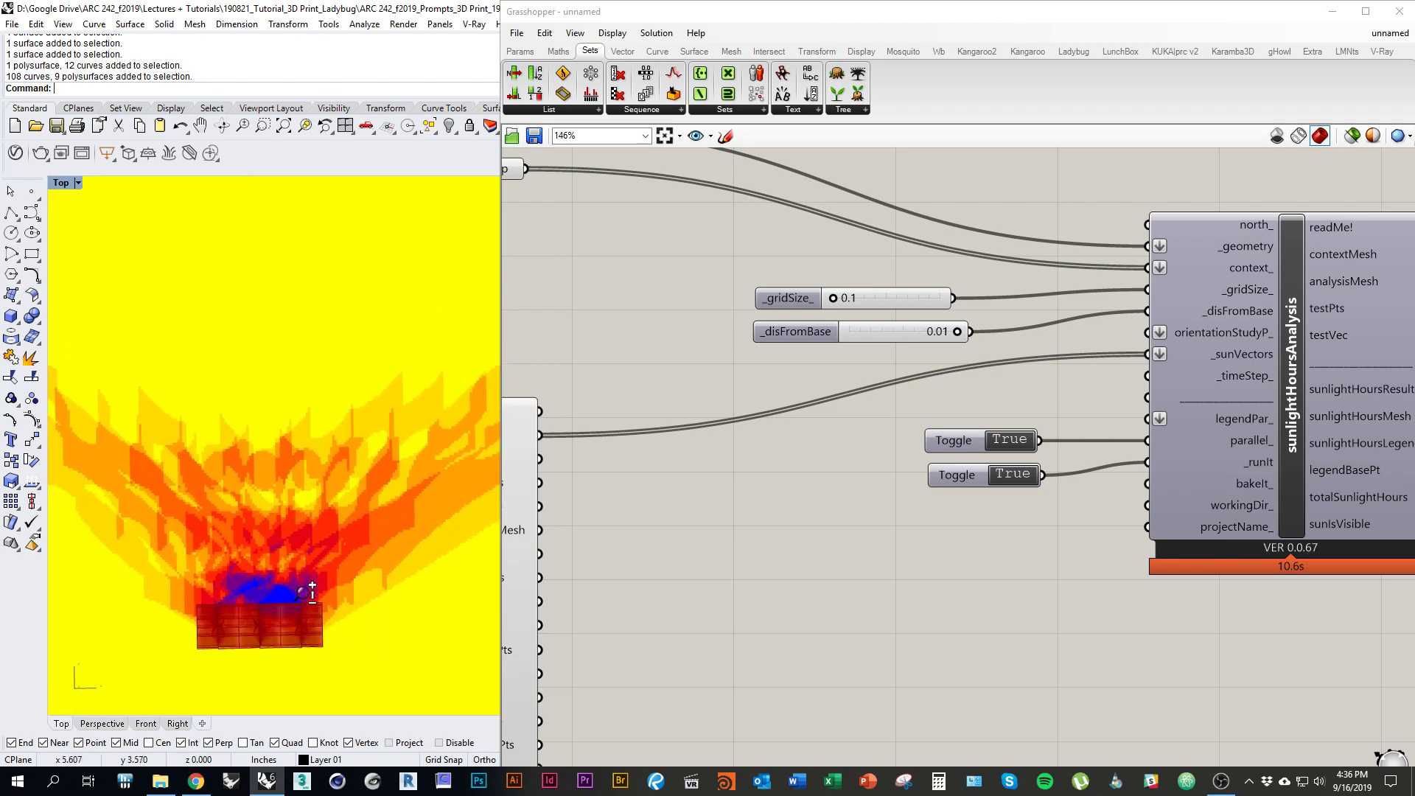
pyautogui.scroll(-6, 361, 516)
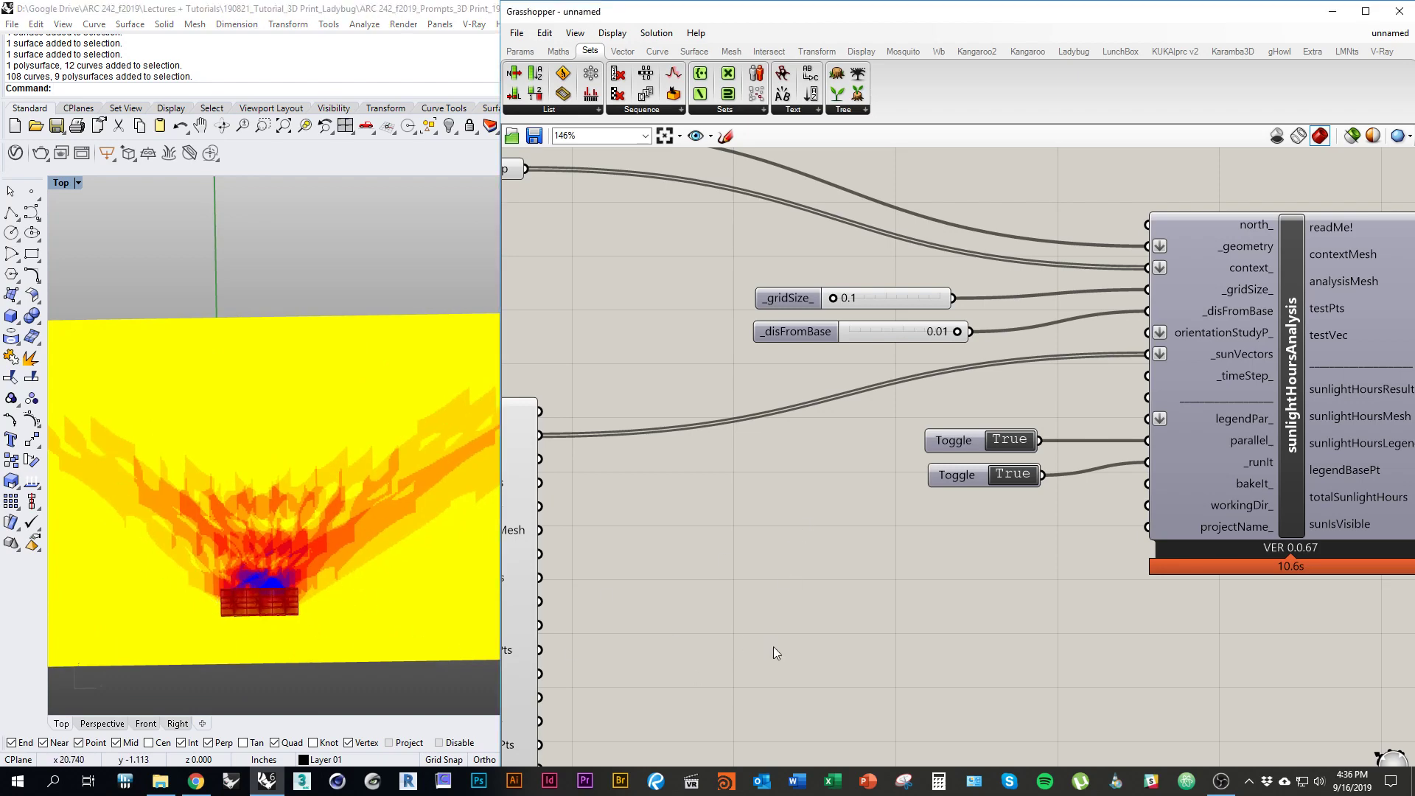
# Step: Review the sunlightHoursAnalysis component and the day and month sliders that feed sunPath
pyautogui.scroll(-3, 779, 592)
pyautogui.click(971, 519)
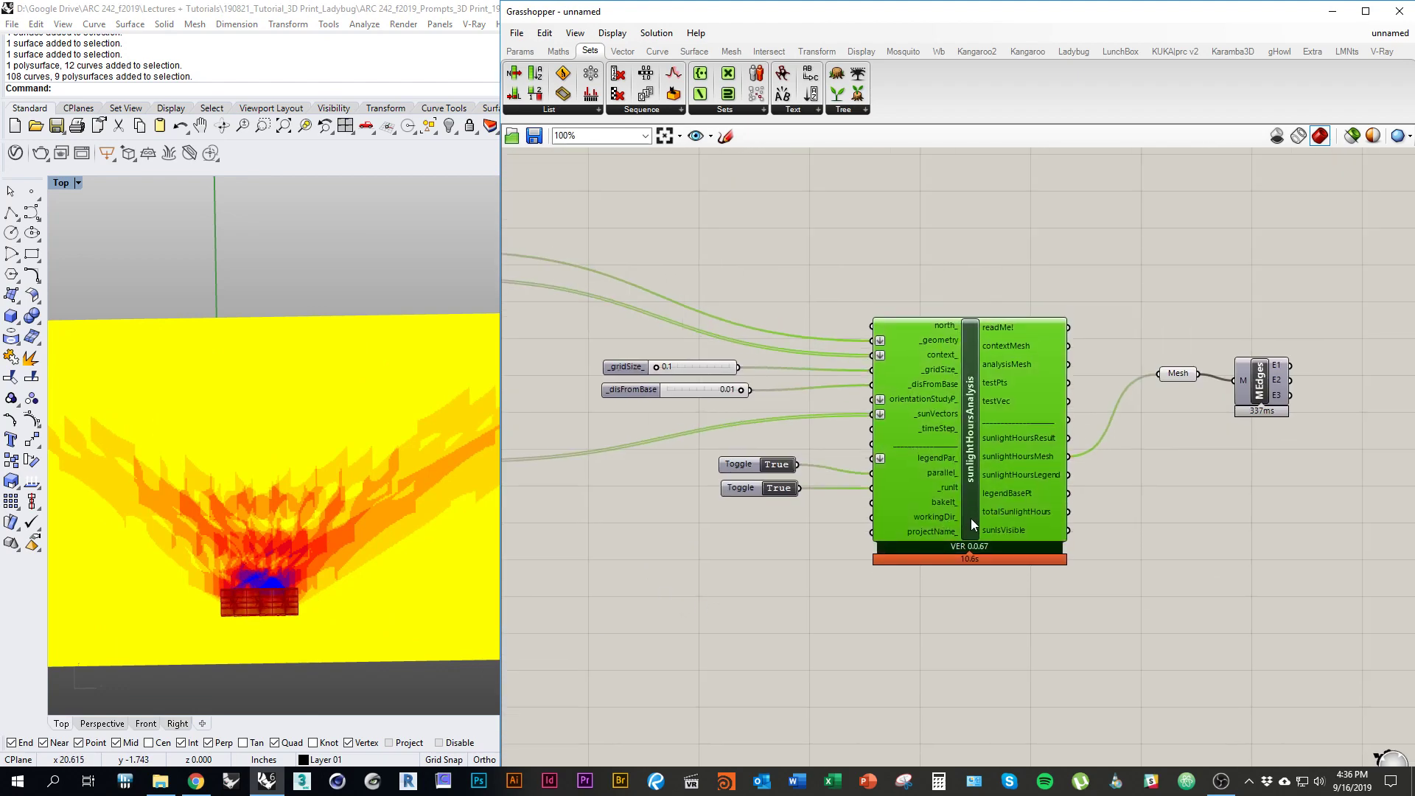
pyautogui.moveTo(549, 565); pyautogui.dragTo(1184, 521, button='right')
pyautogui.scroll(2, 1025, 503)
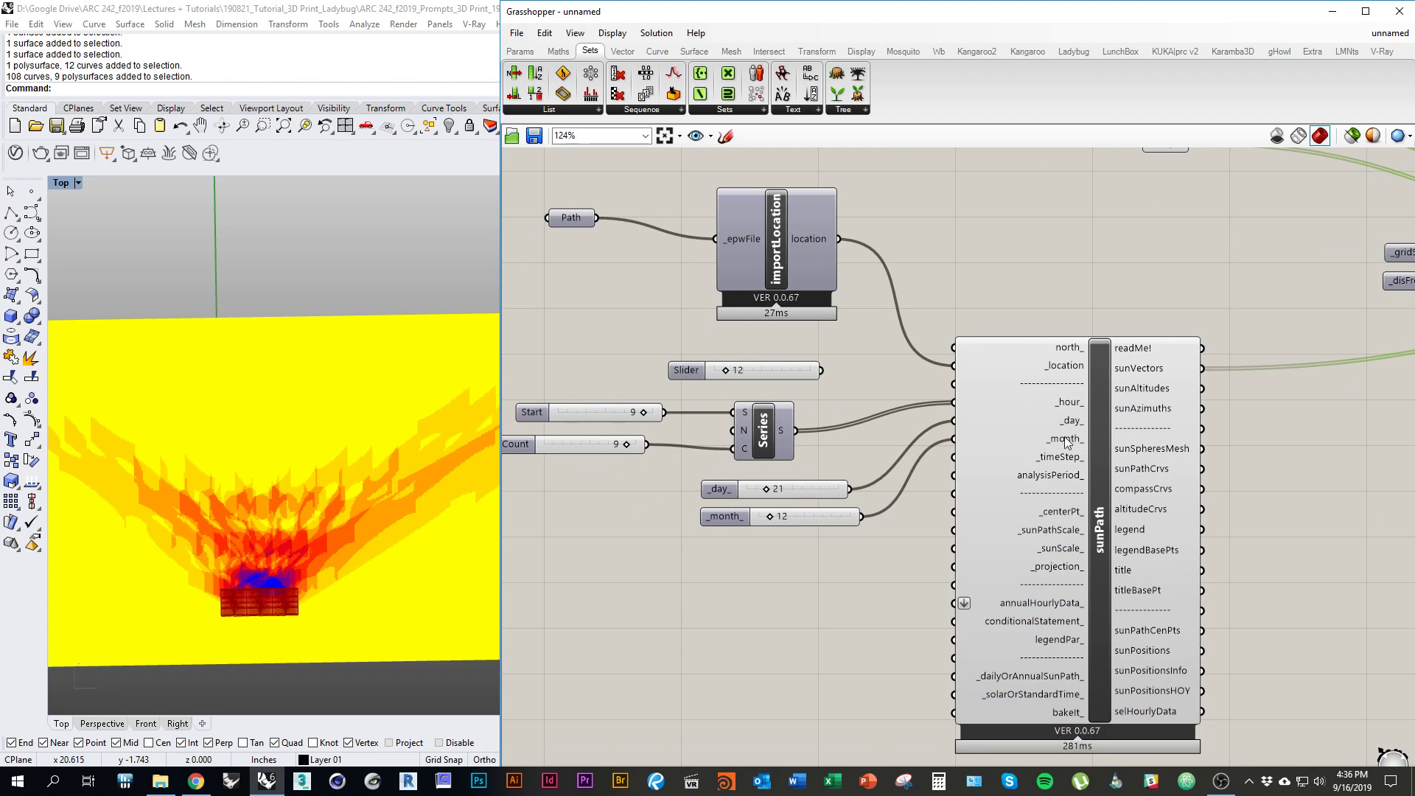
pyautogui.moveTo(867, 601); pyautogui.dragTo(951, 571, button='right')
pyautogui.moveTo(950, 570); pyautogui.dragTo(816, 454)
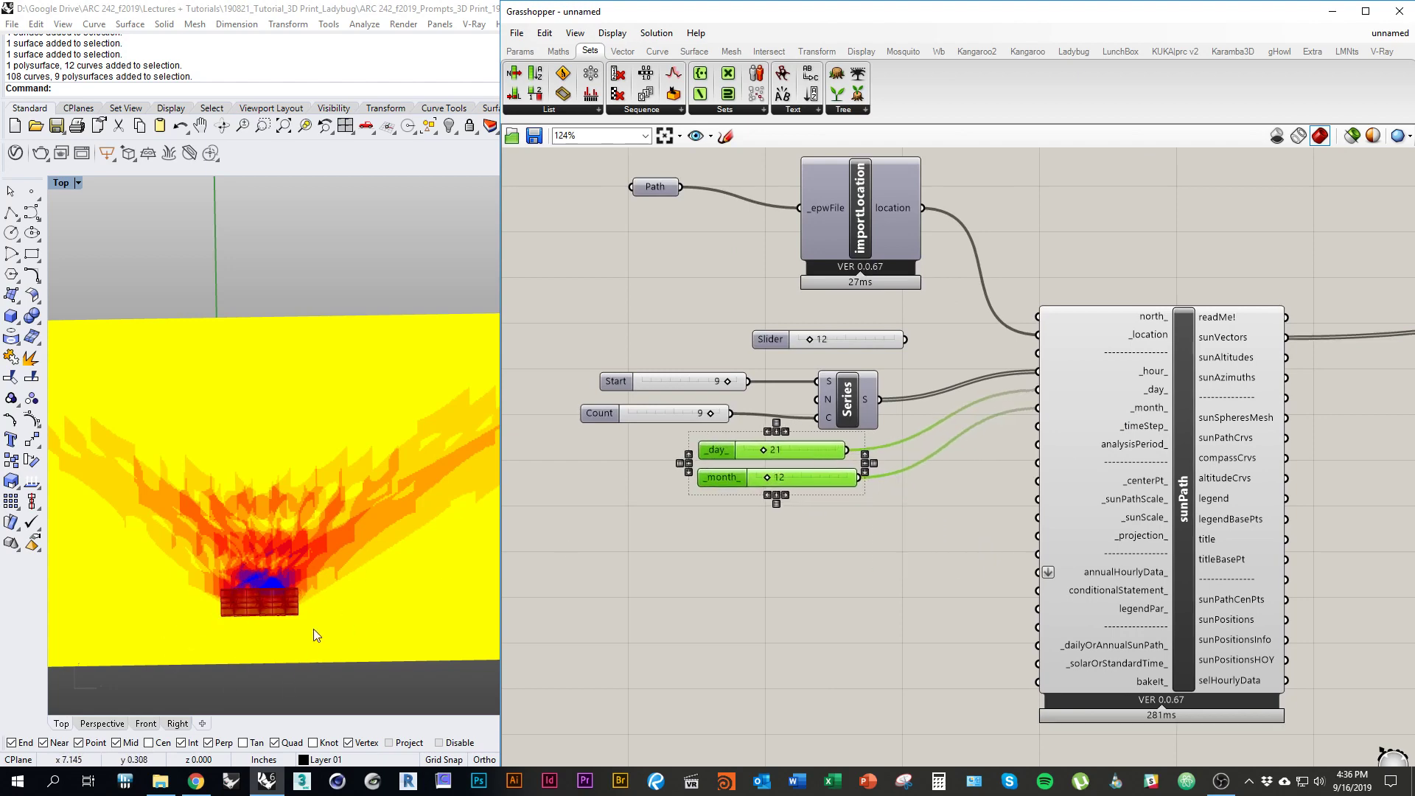
pyautogui.moveTo(886, 568); pyautogui.dragTo(768, 528, button='right')
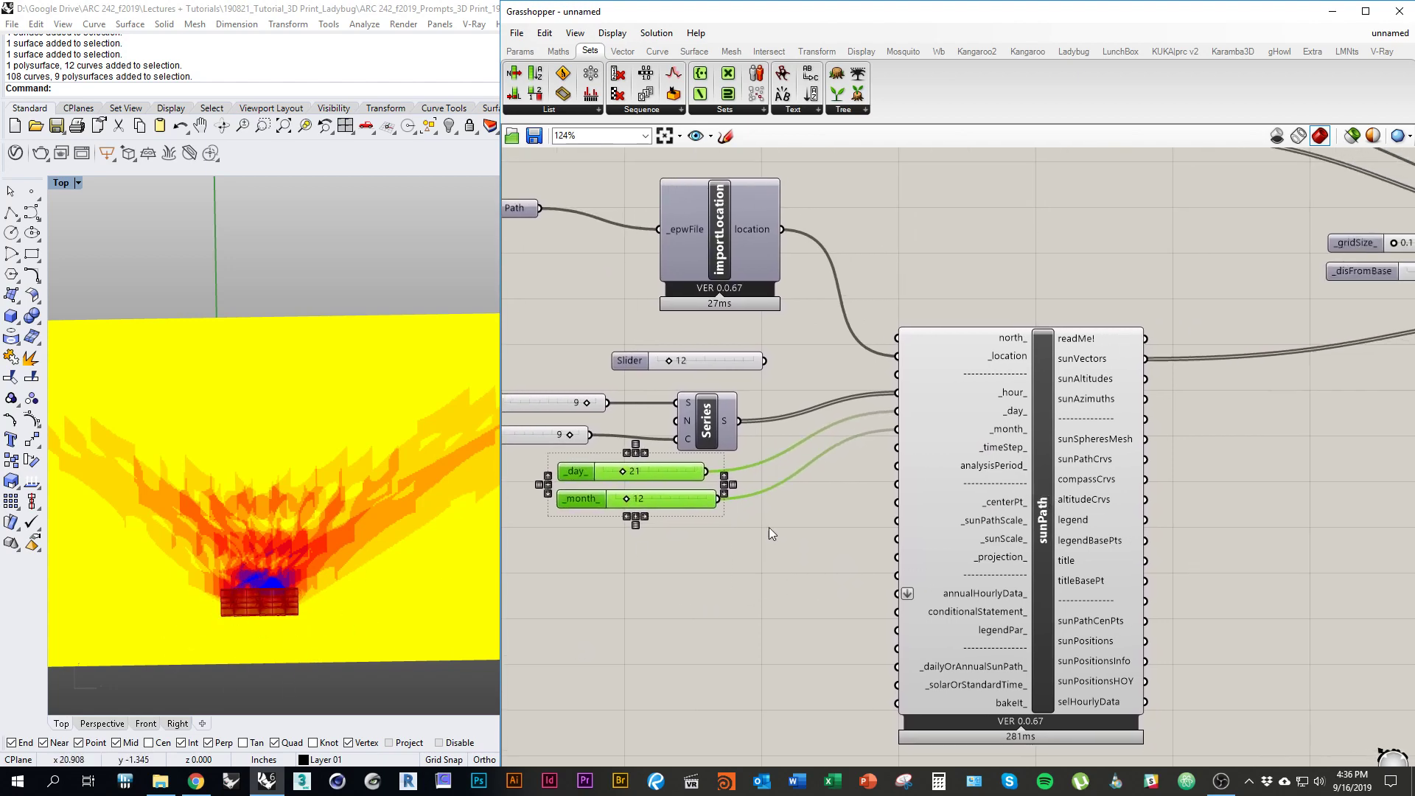
# Step: Review the grid size slider, the hour series and the sunlightHoursAnalysis inputs, and read the description of legendPar_
pyautogui.moveTo(1233, 435); pyautogui.dragTo(818, 539, button='right')
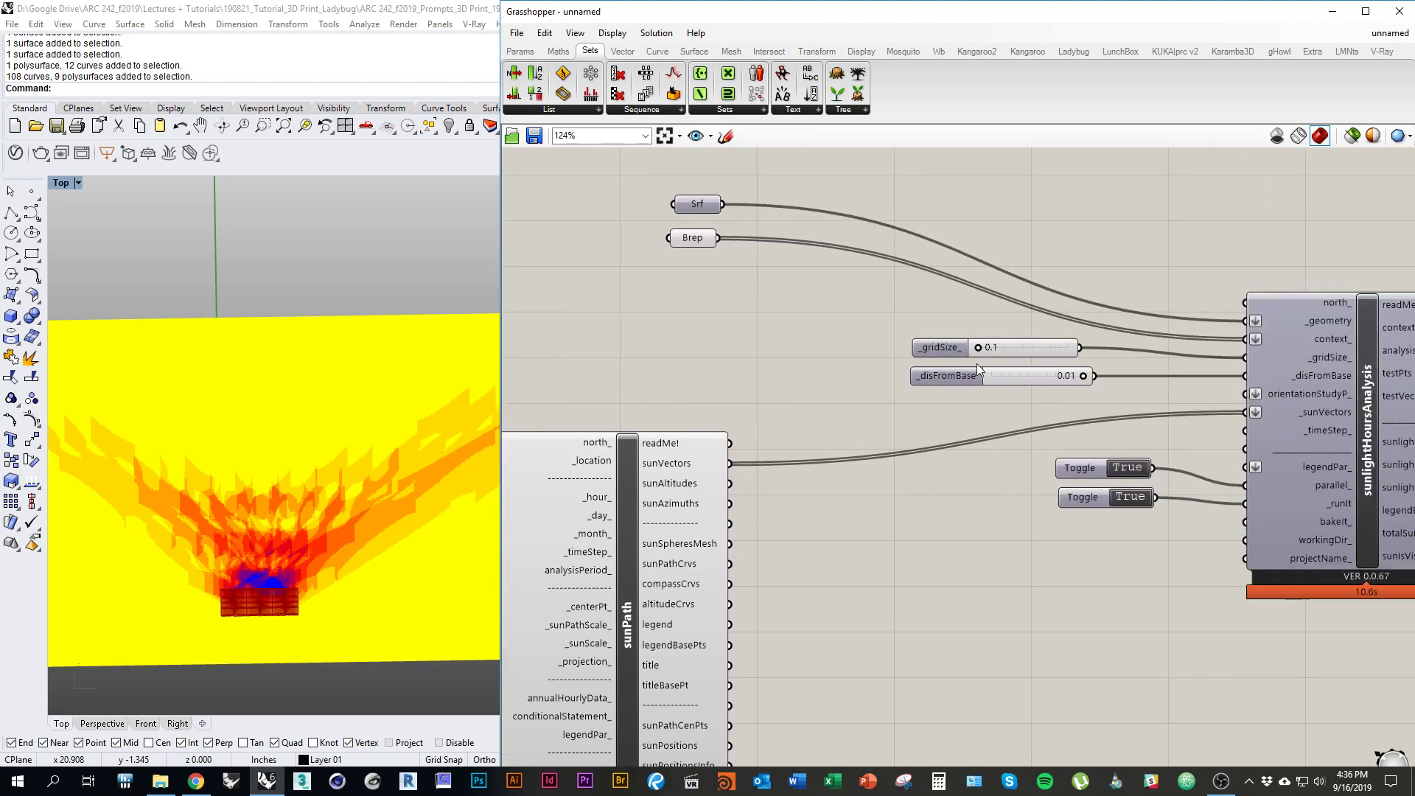
pyautogui.click(941, 346)
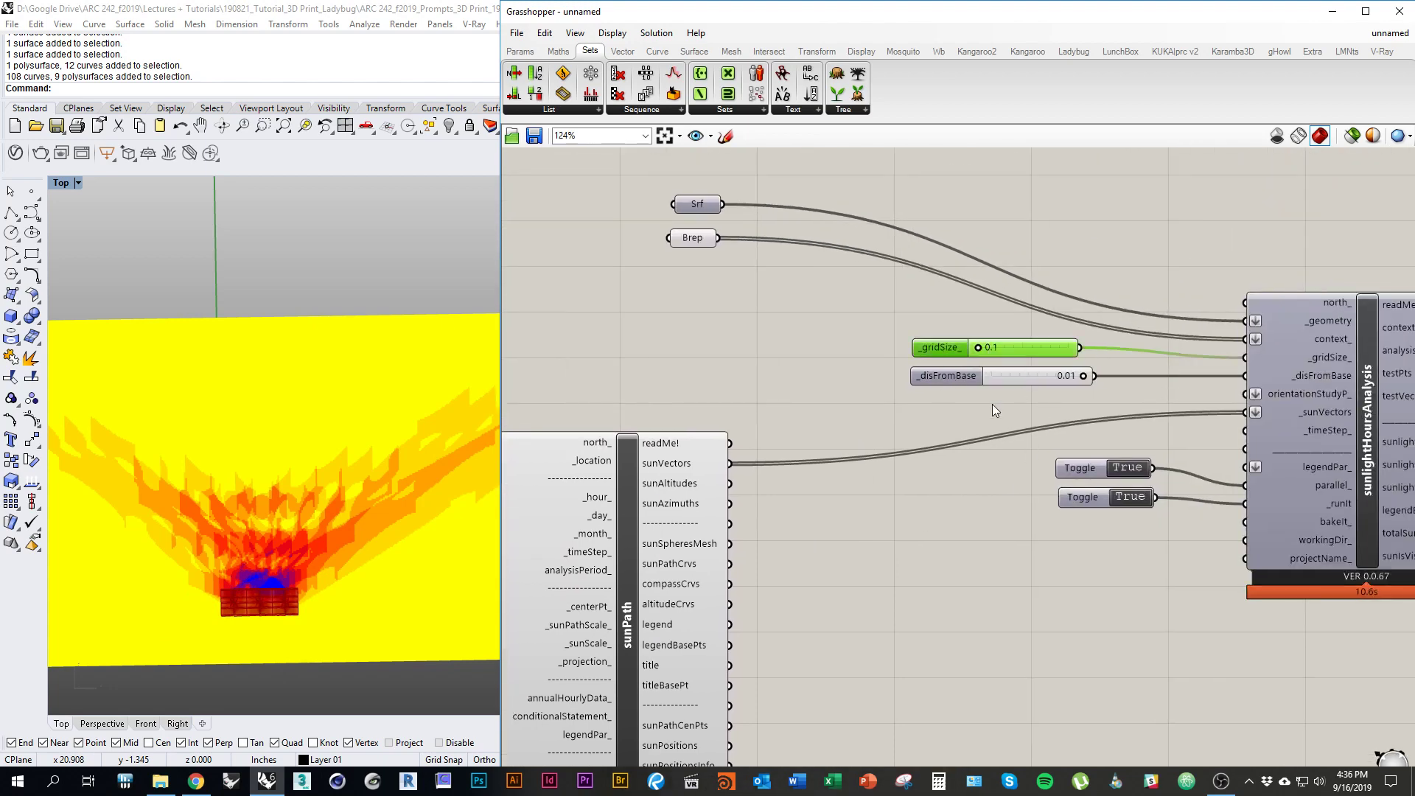
pyautogui.moveTo(664, 472); pyautogui.dragTo(1115, 426, button='right')
pyautogui.moveTo(853, 596); pyautogui.dragTo(854, 551, button='right')
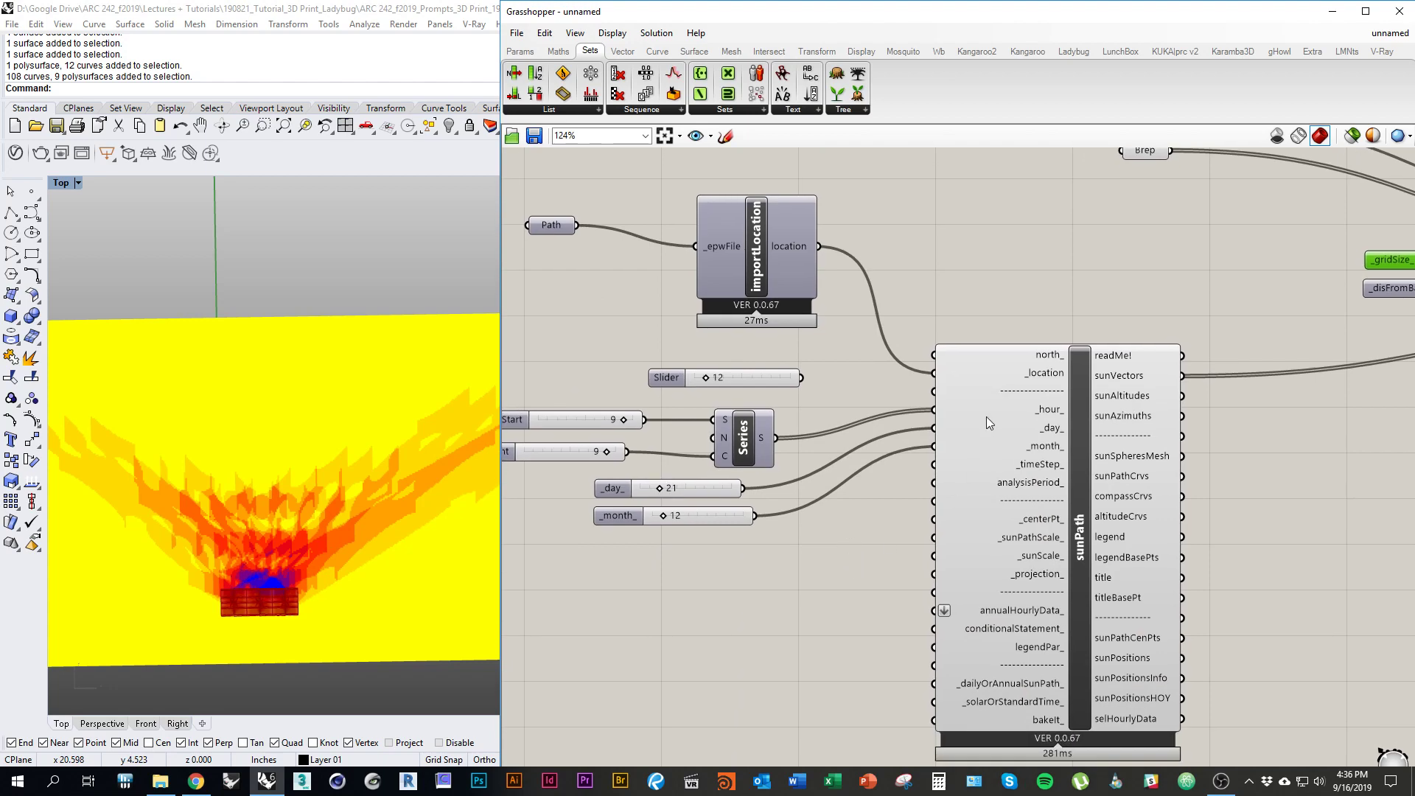
pyautogui.moveTo(728, 475); pyautogui.dragTo(821, 458, button='right')
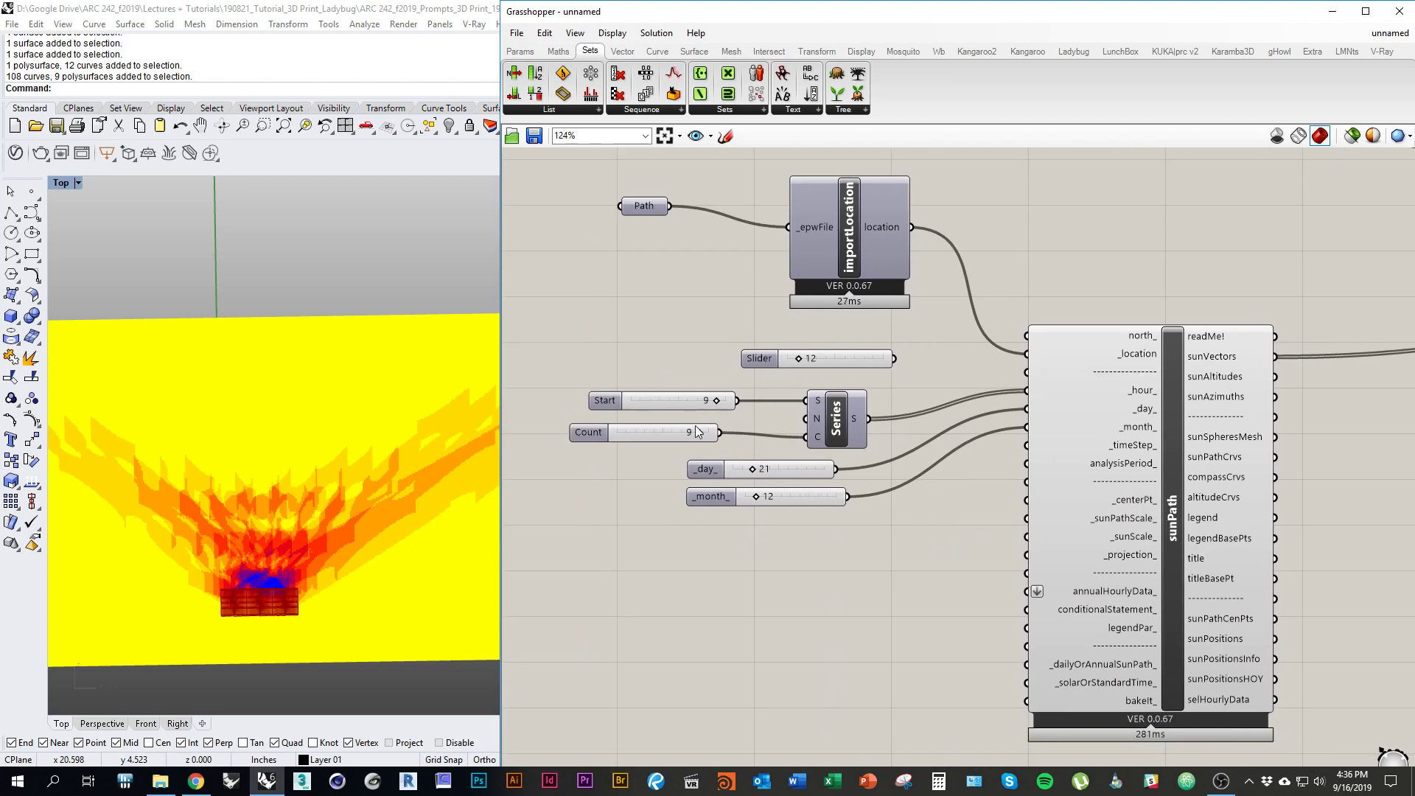
pyautogui.moveTo(1196, 556); pyautogui.dragTo(1036, 553, button='right')
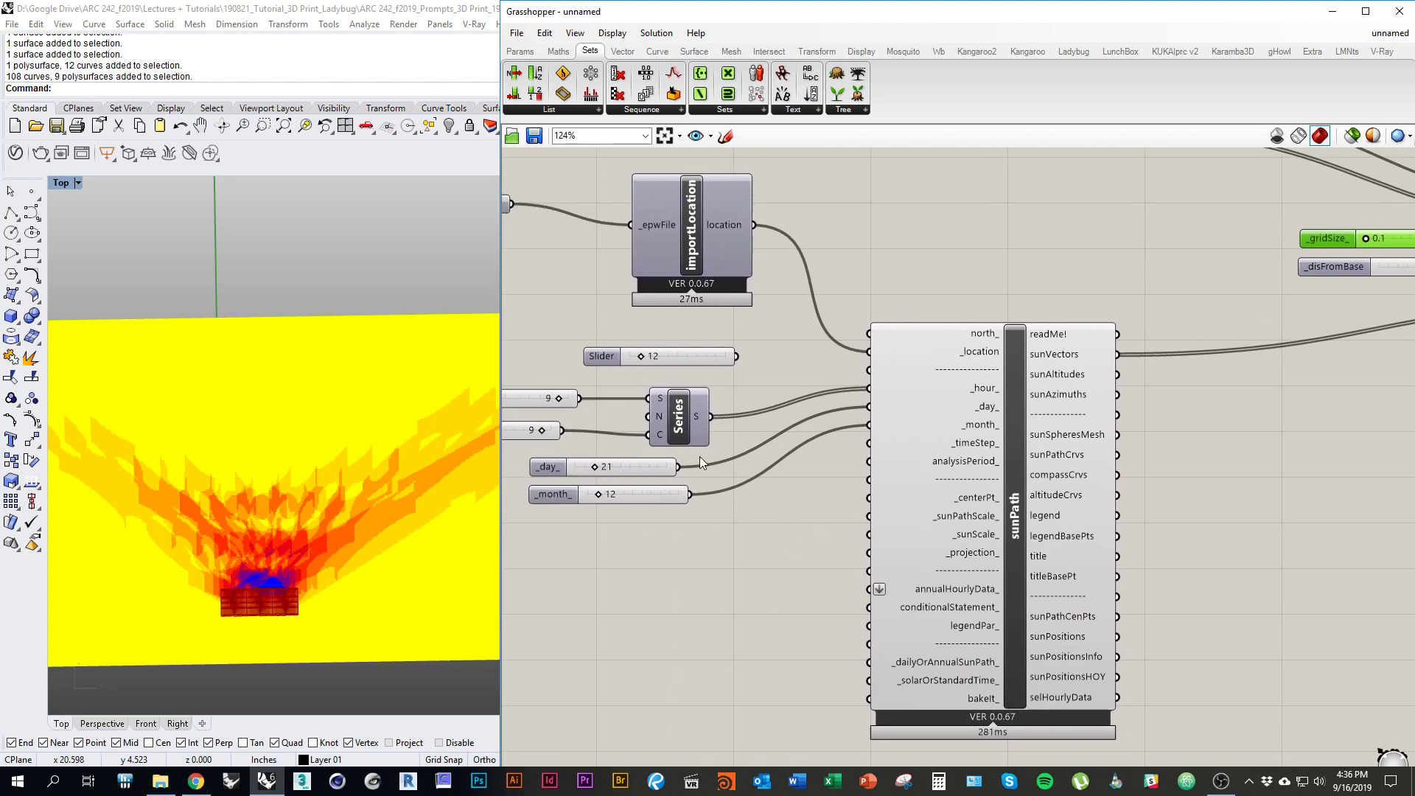
pyautogui.moveTo(1401, 464); pyautogui.dragTo(751, 485, button='right')
pyautogui.moveTo(1006, 453); pyautogui.dragTo(1041, 462, button='right')
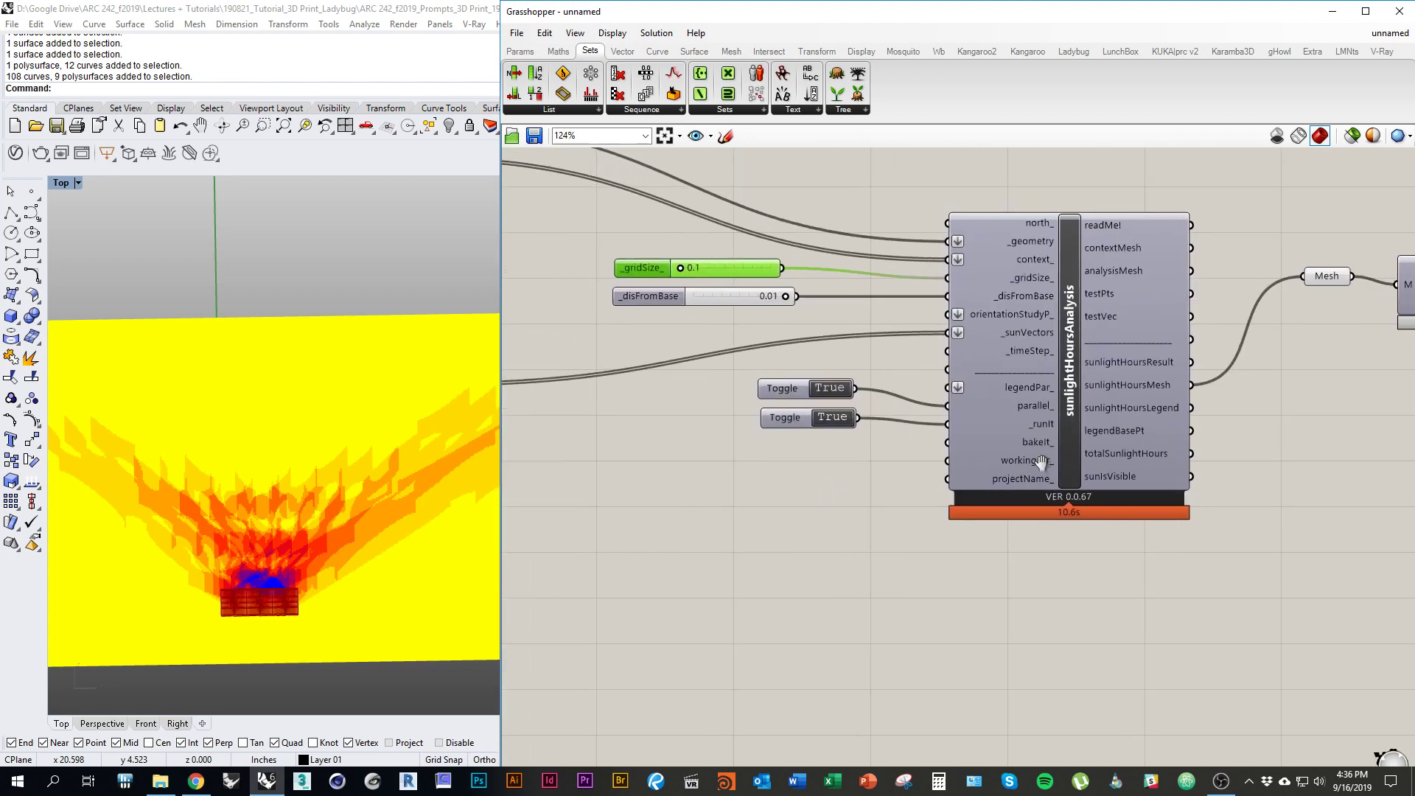
pyautogui.moveTo(1019, 462)
pyautogui.moveTo(1016, 397)
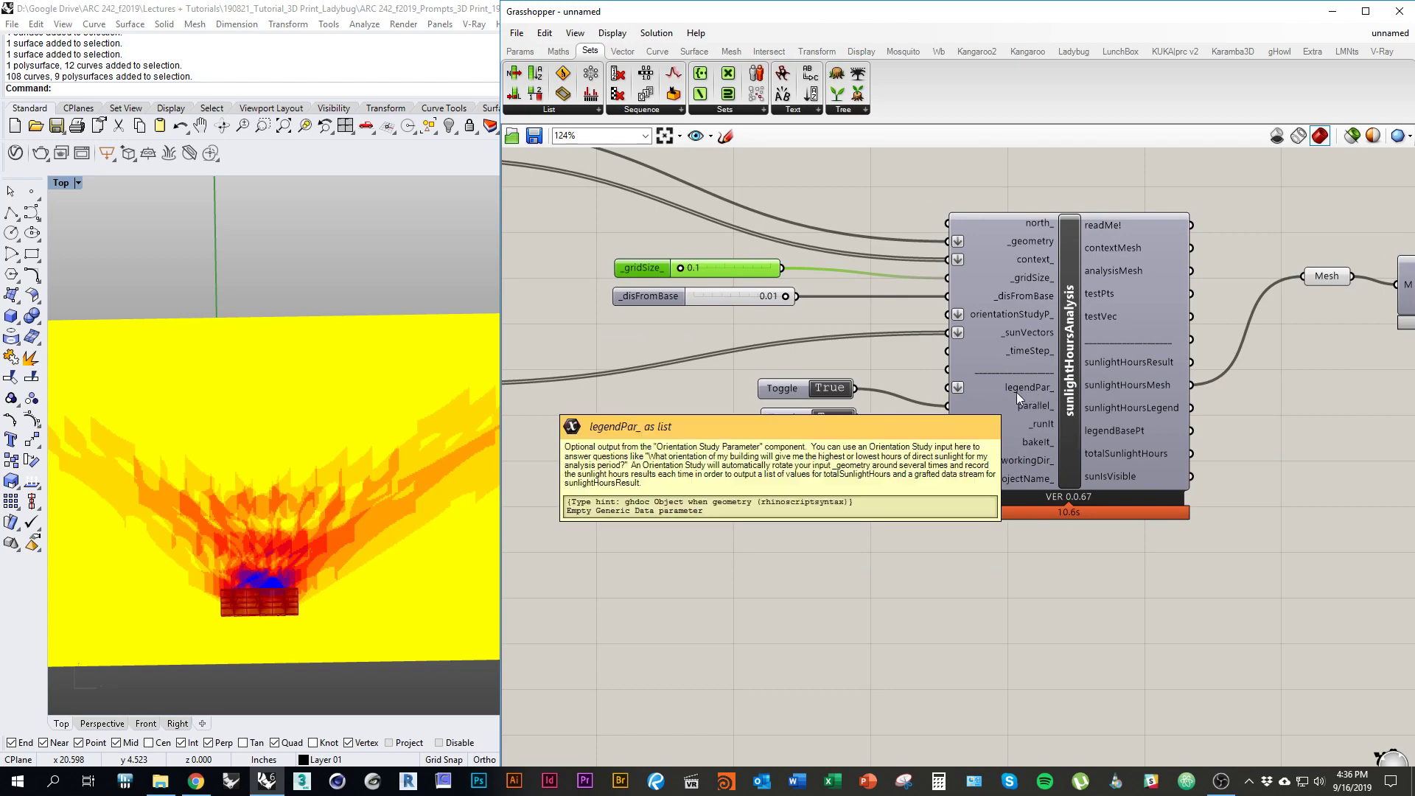
# Step: Add a Ladybug Legend Parameters component to the canvas below the toggles that feed sunlightHoursAnalysis
pyautogui.click(788, 568)
pyautogui.click(1074, 51)
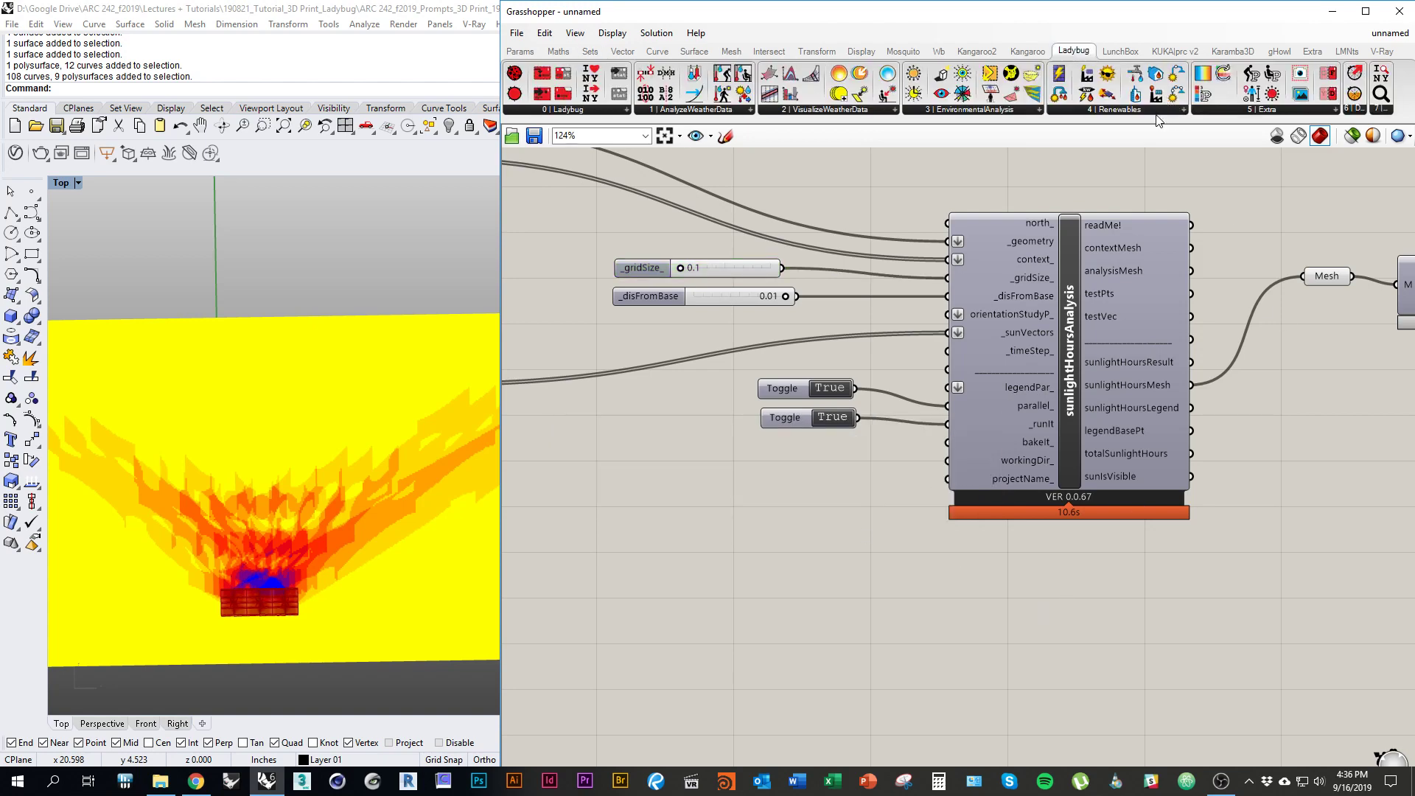
pyautogui.click(1016, 112)
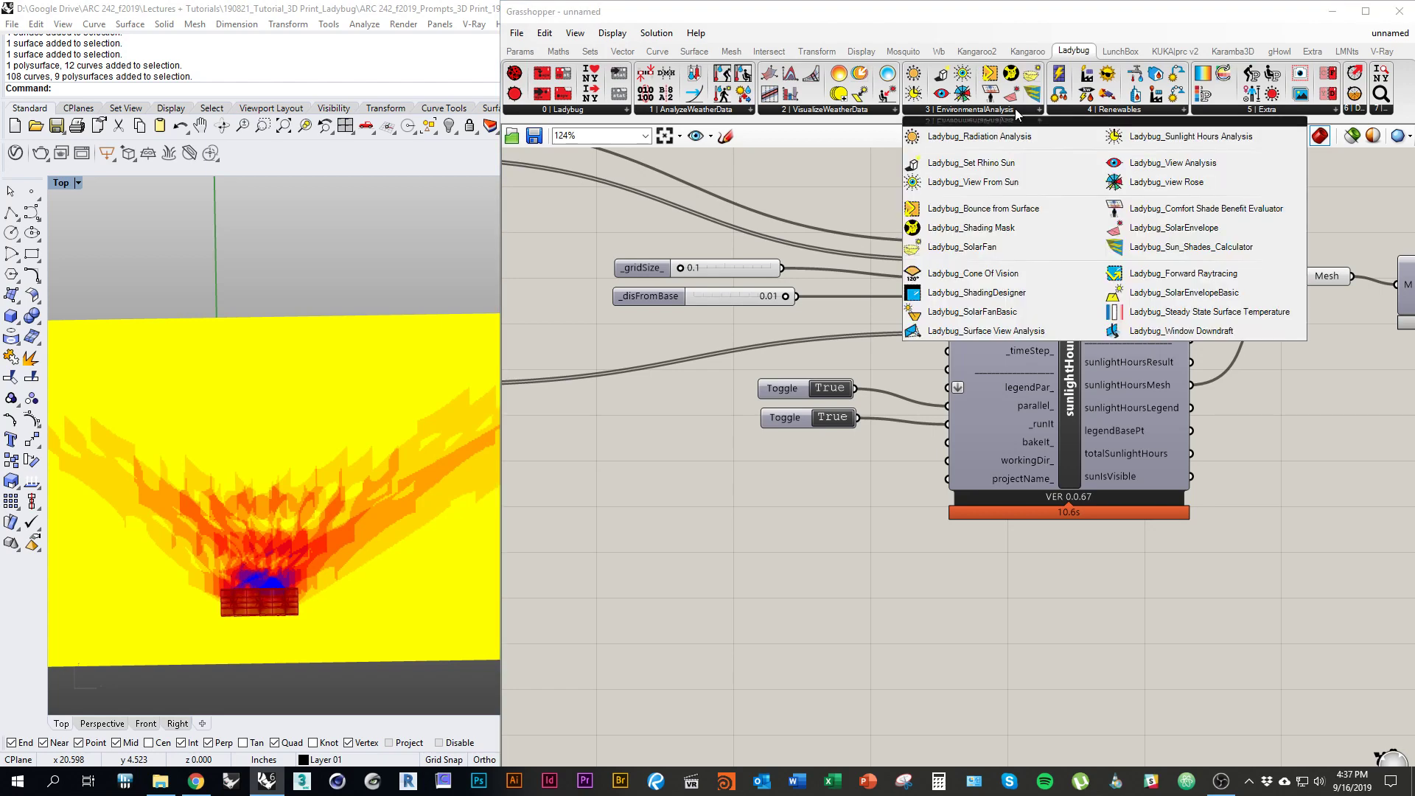
pyautogui.click(879, 115)
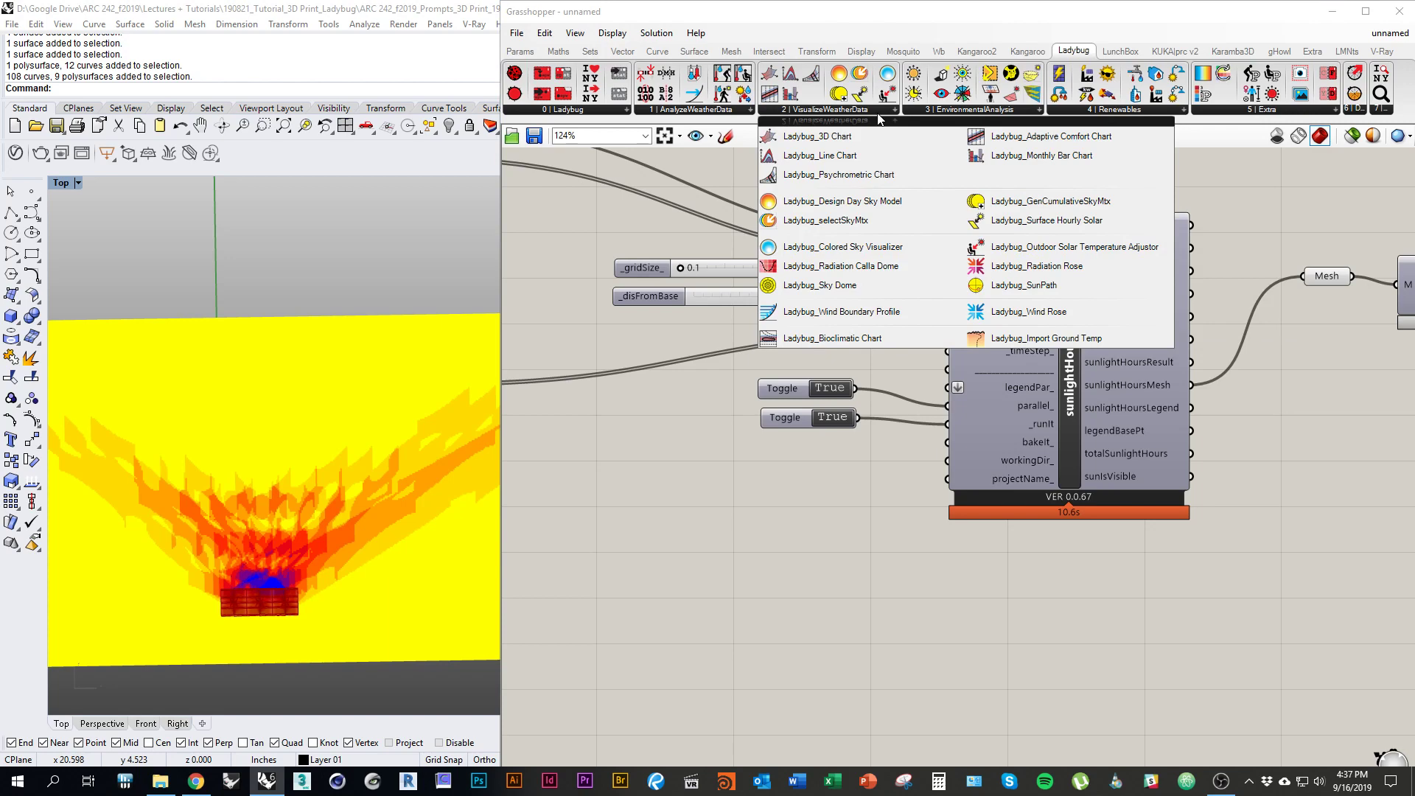
pyautogui.click(1295, 110)
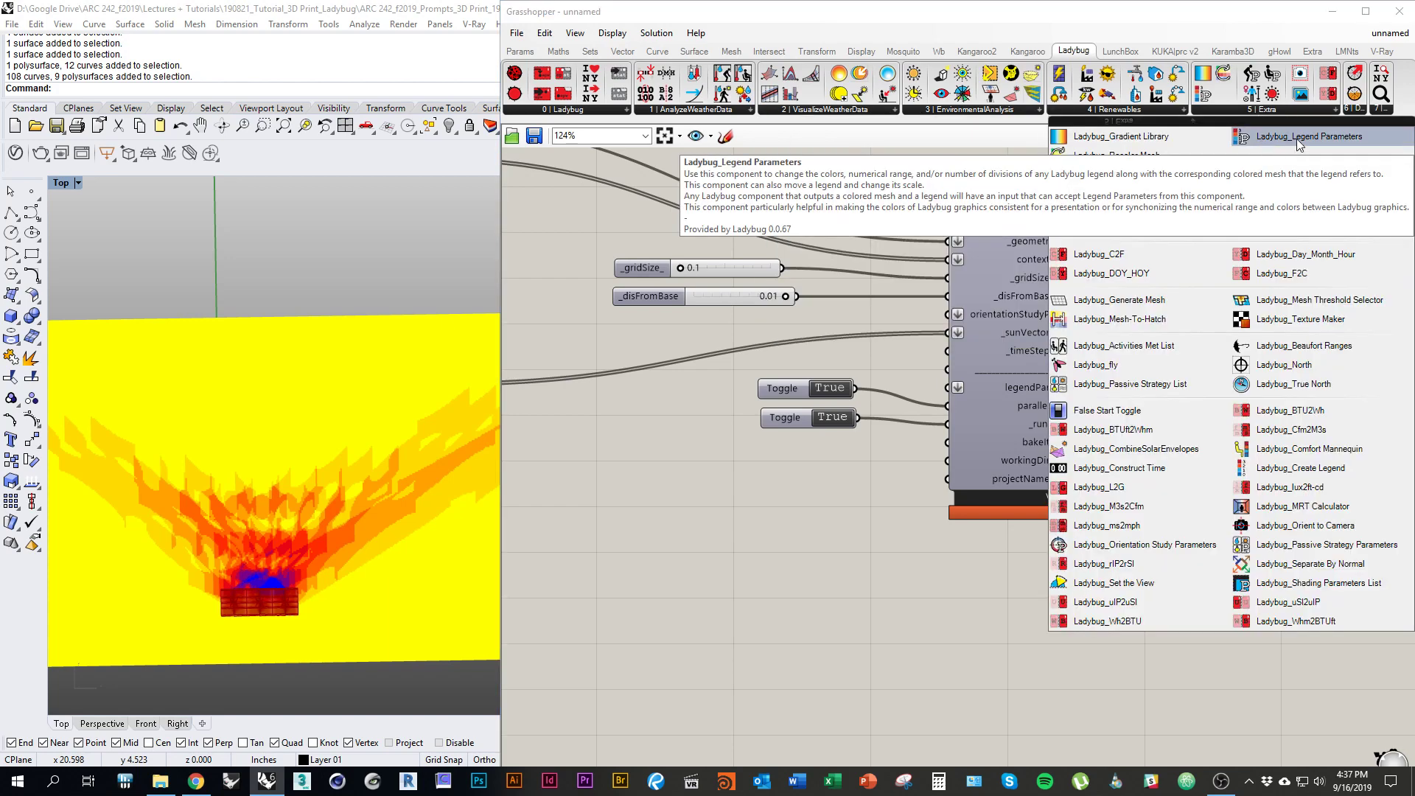
pyautogui.click(1293, 140)
pyautogui.click(827, 532)
pyautogui.moveTo(1020, 578); pyautogui.dragTo(1170, 499, button='right')
pyautogui.moveTo(1019, 487); pyautogui.dragTo(965, 549)
pyautogui.moveTo(1088, 495); pyautogui.dragTo(995, 481, button='right')
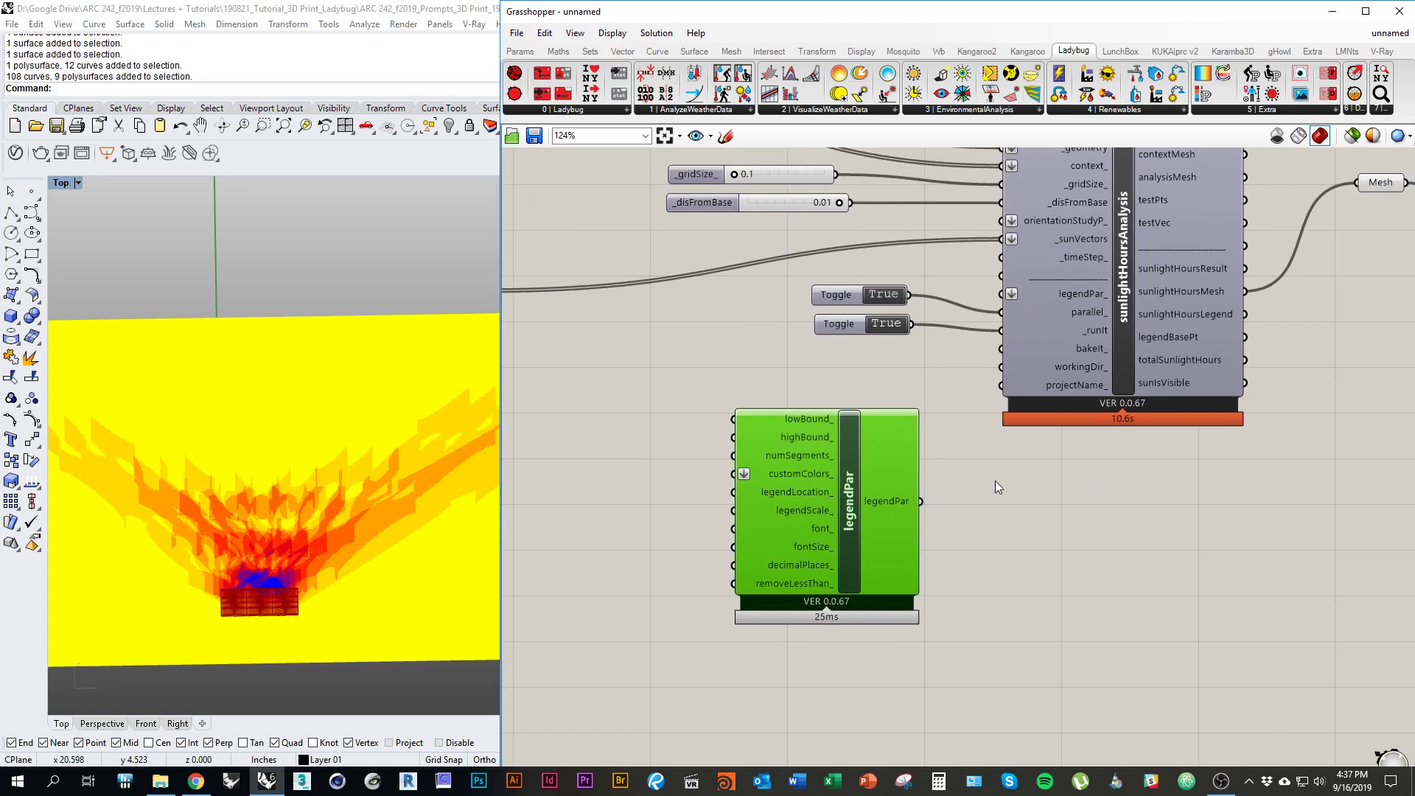
# Step: Switch the _runIt toggle of sunlightHoursAnalysis to False to pause the analysis
pyautogui.click(1109, 363)
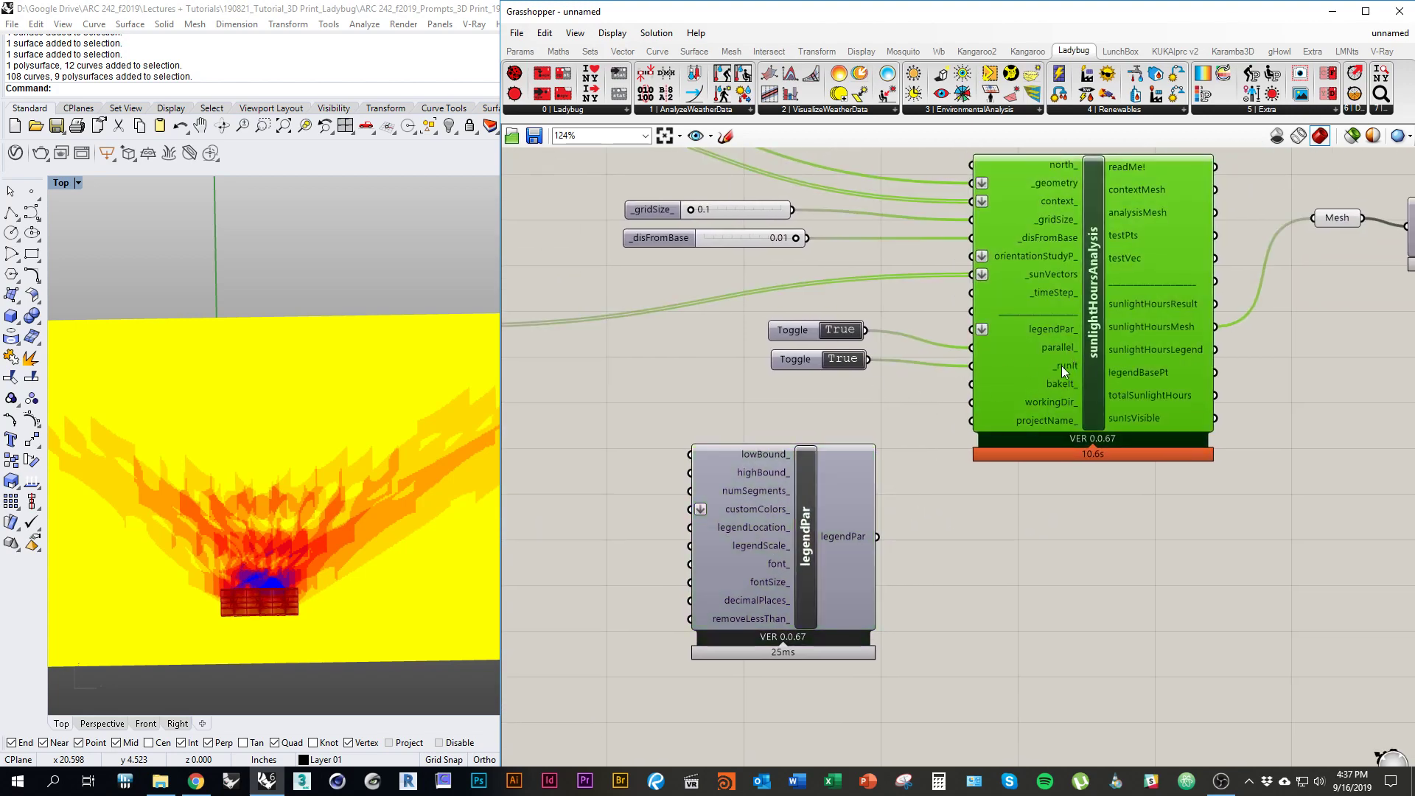
pyautogui.click(847, 364)
pyautogui.moveTo(904, 404); pyautogui.dragTo(1133, 375, button='right')
pyautogui.scroll(-4, 907, 533)
pyautogui.click(877, 471)
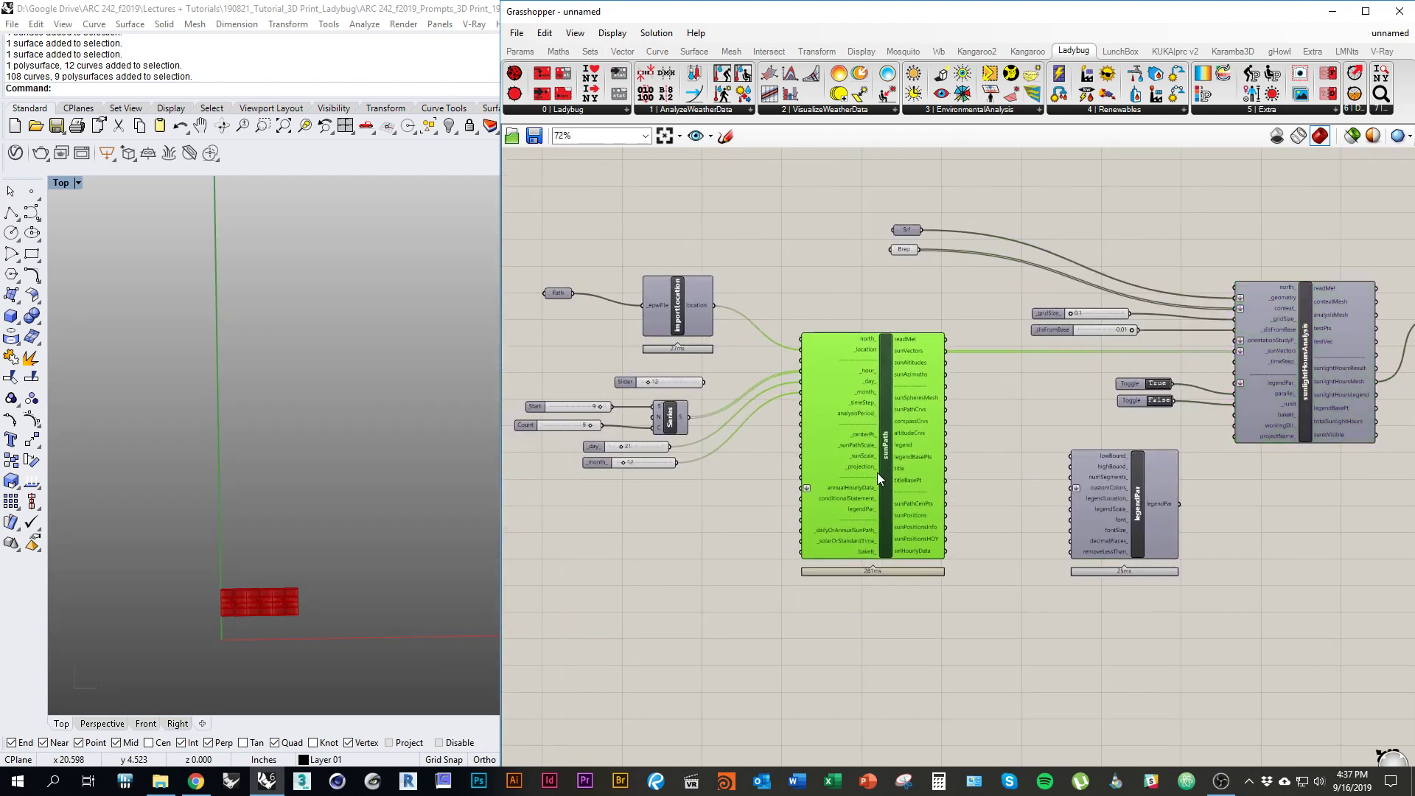
# Step: Connect the legendPar output to the legendPar_ input of sunlightHoursAnalysis and place the legendPar component lower on the canvas
pyautogui.moveTo(1124, 519); pyautogui.dragTo(1023, 476, button='right')
pyautogui.click(1005, 510)
pyautogui.scroll(3, 1082, 334)
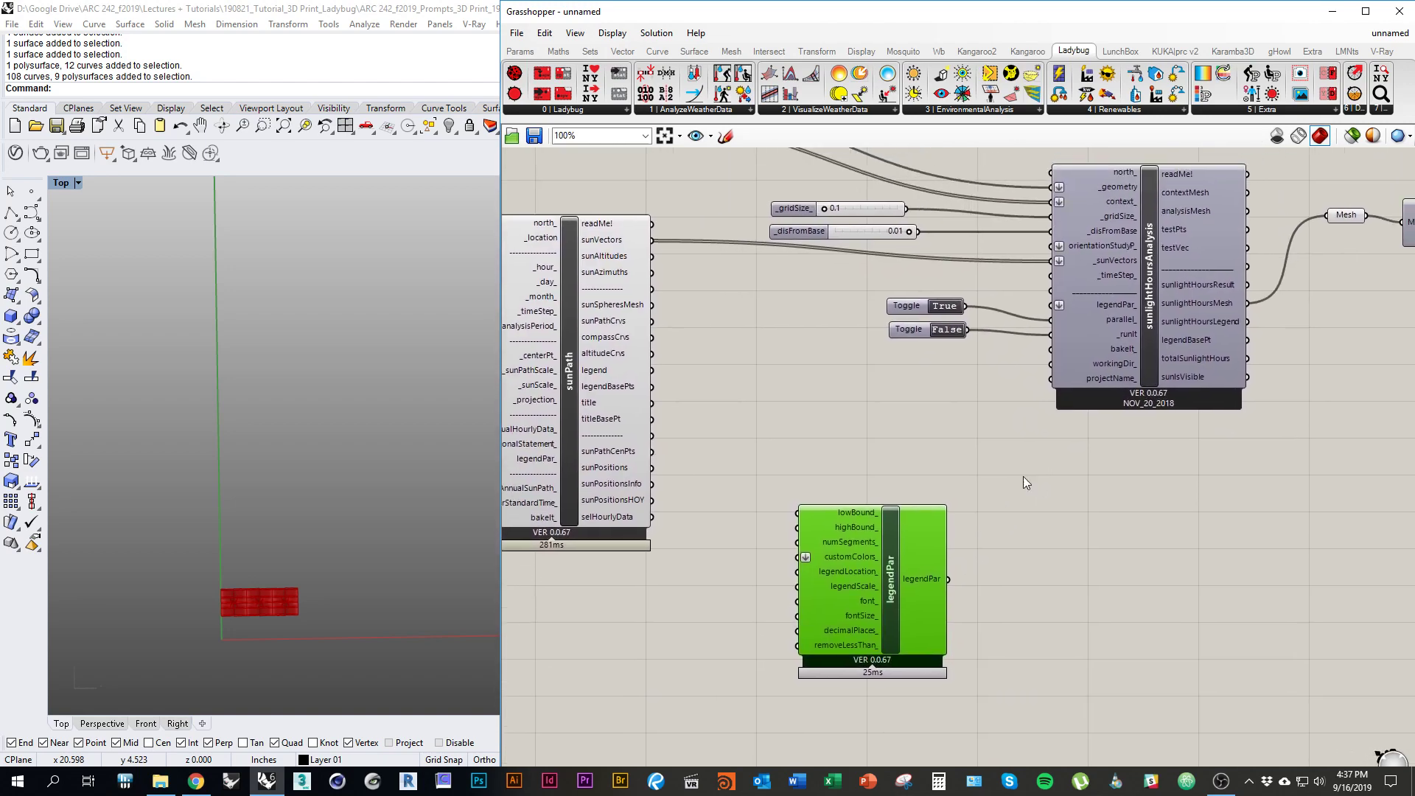
pyautogui.moveTo(1052, 304); pyautogui.dragTo(949, 580)
pyautogui.moveTo(1004, 578); pyautogui.dragTo(1061, 508, button='right')
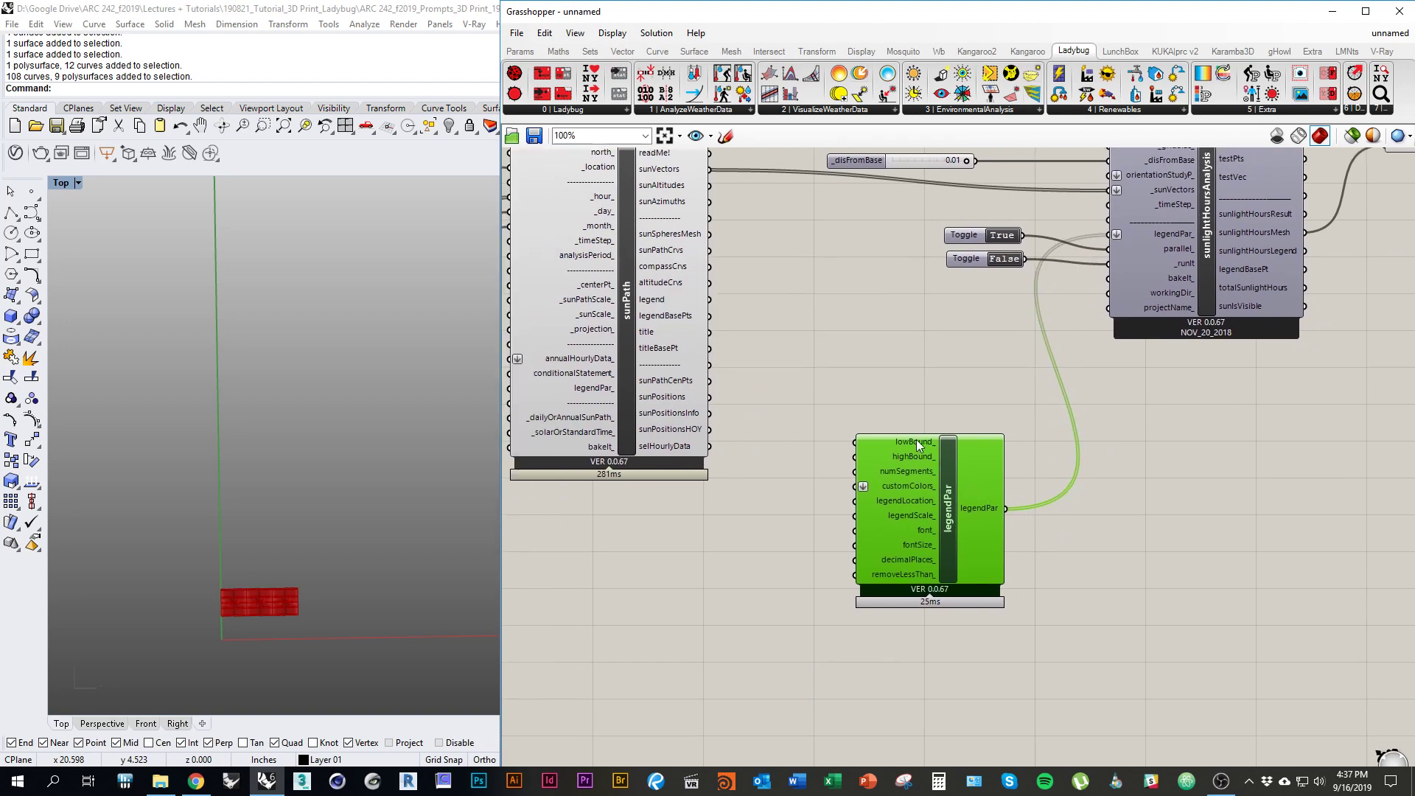
pyautogui.moveTo(910, 485); pyautogui.dragTo(909, 582)
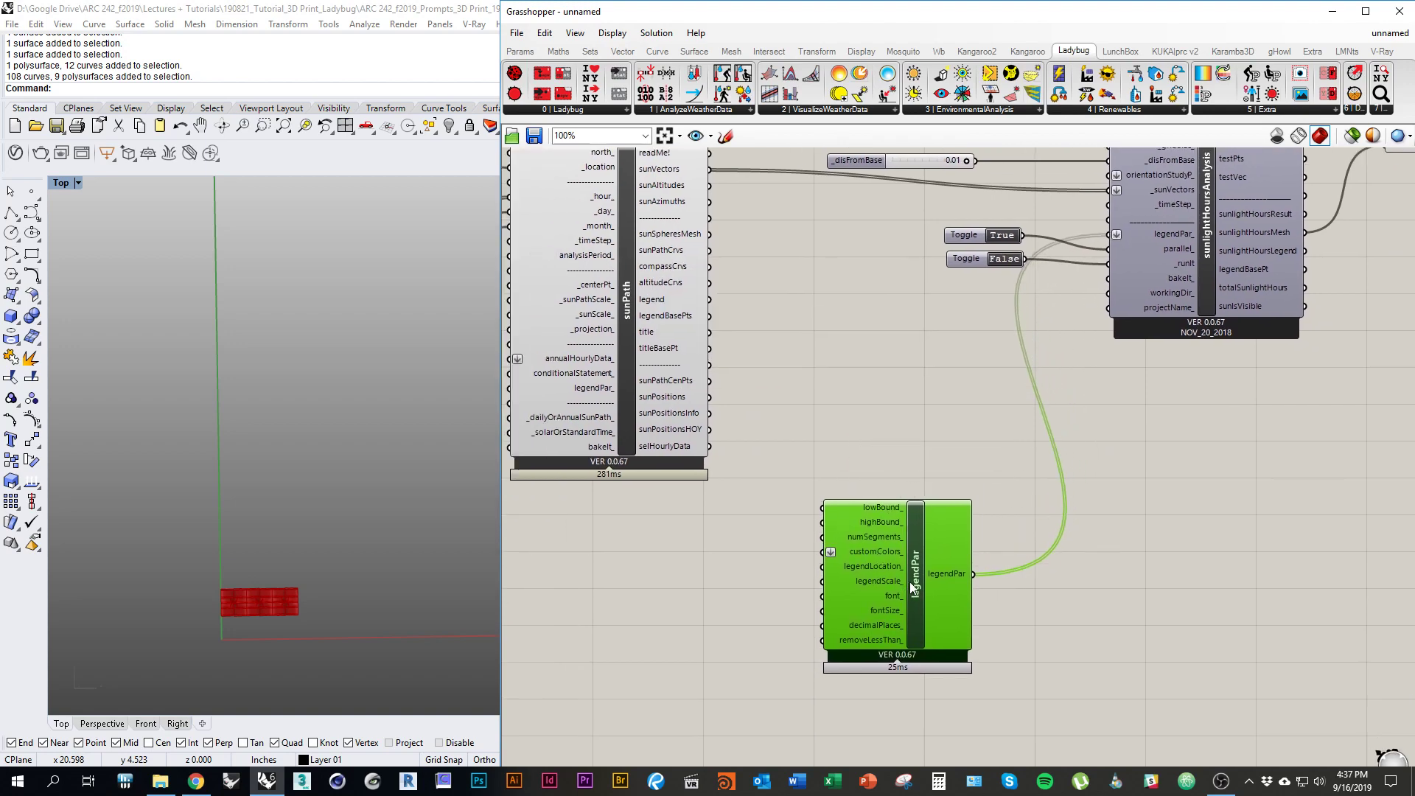
pyautogui.moveTo(941, 627); pyautogui.dragTo(961, 578, button='right')
pyautogui.scroll(2, 962, 578)
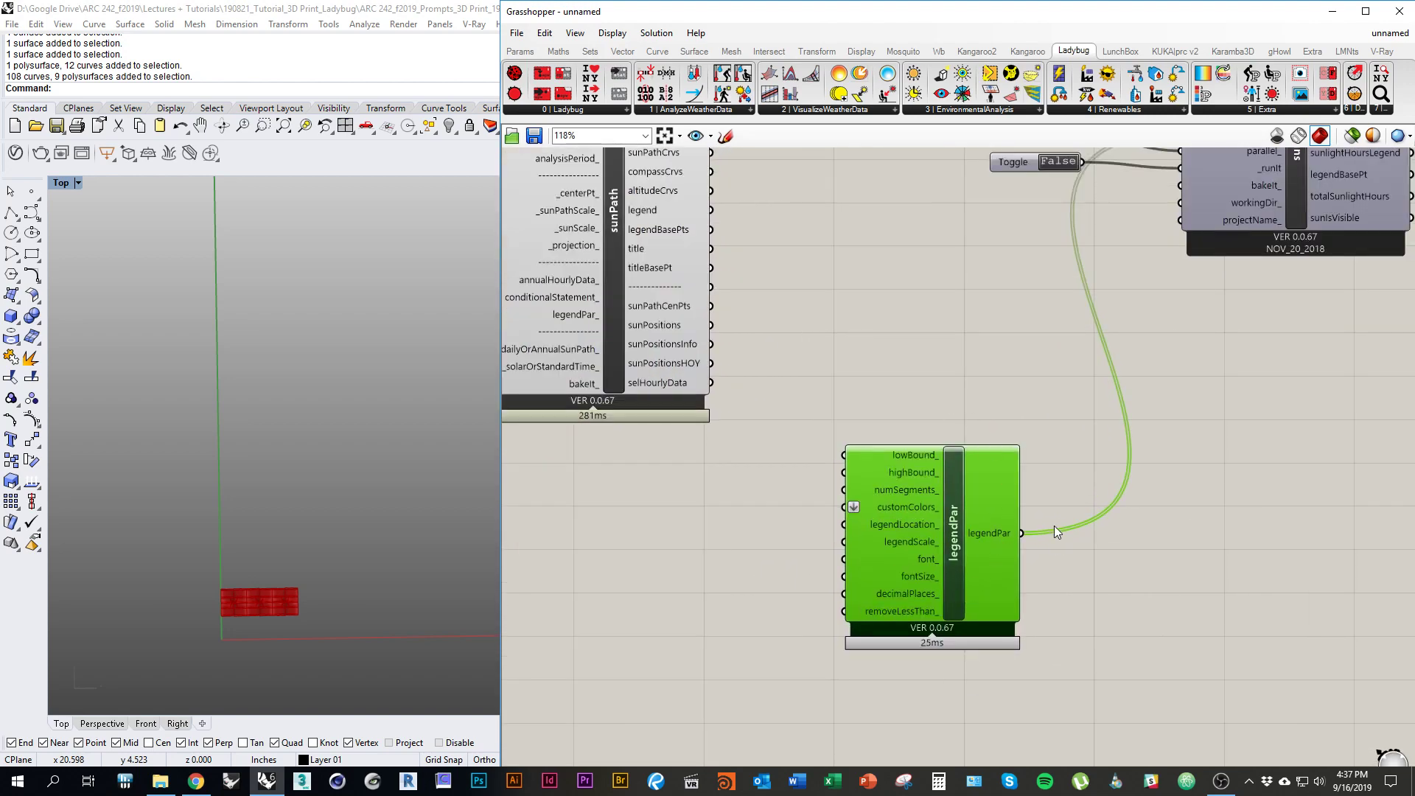
pyautogui.moveTo(1072, 547); pyautogui.dragTo(1117, 532, button='right')
pyautogui.moveTo(1049, 471); pyautogui.dragTo(913, 493, button='right')
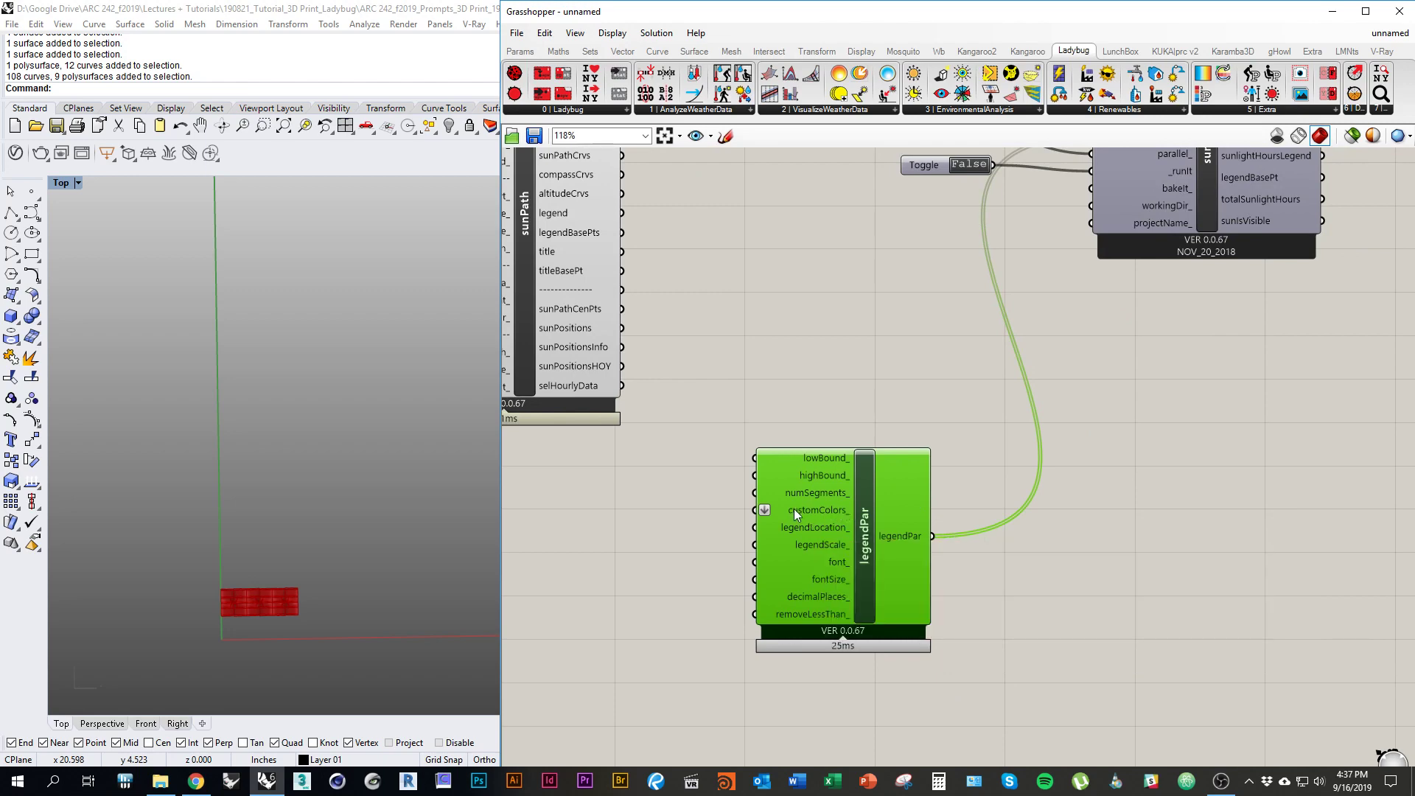
# Step: Add a Ladybug Gradient Library component before legendPar and space the two components apart
pyautogui.click(949, 351)
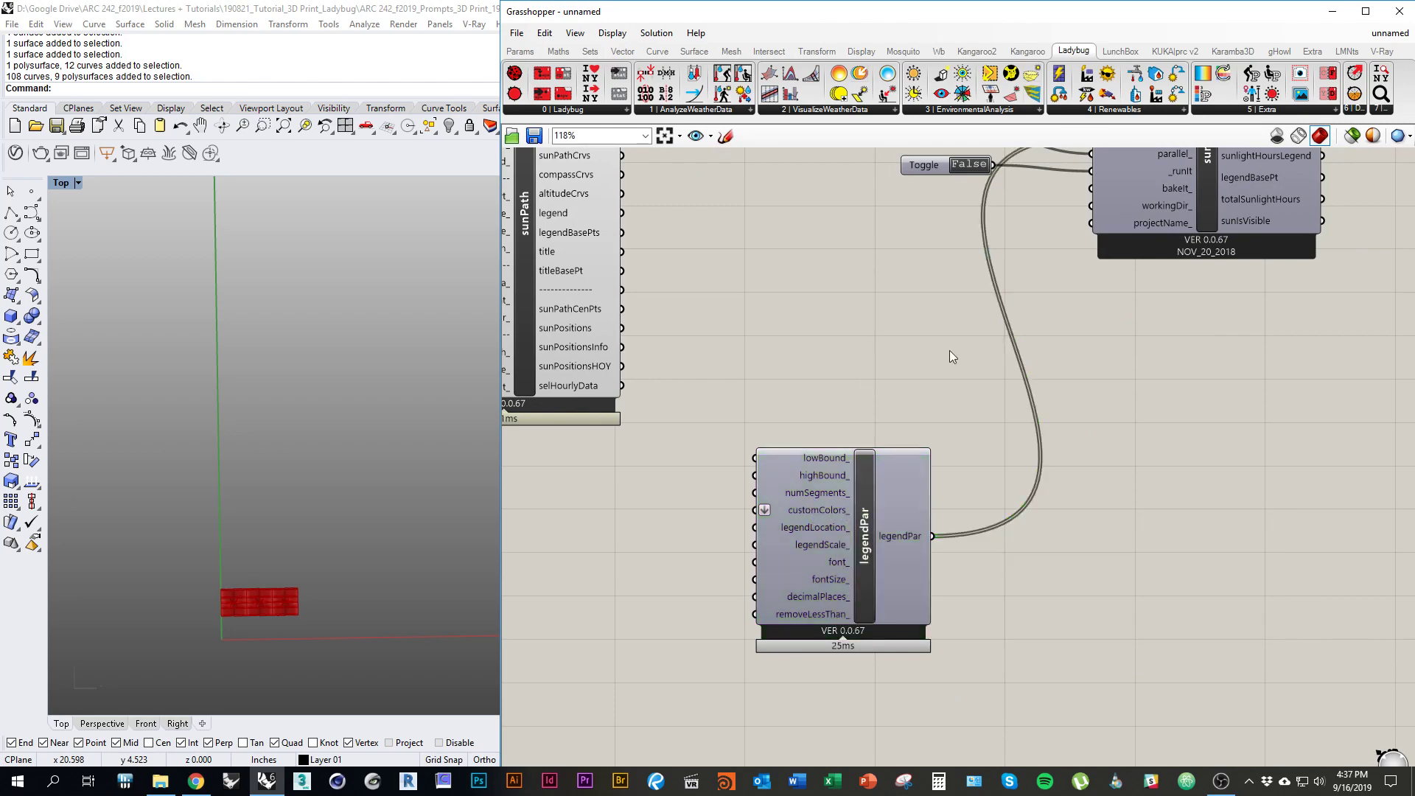
pyautogui.moveTo(950, 351); pyautogui.dragTo(873, 343, button='right')
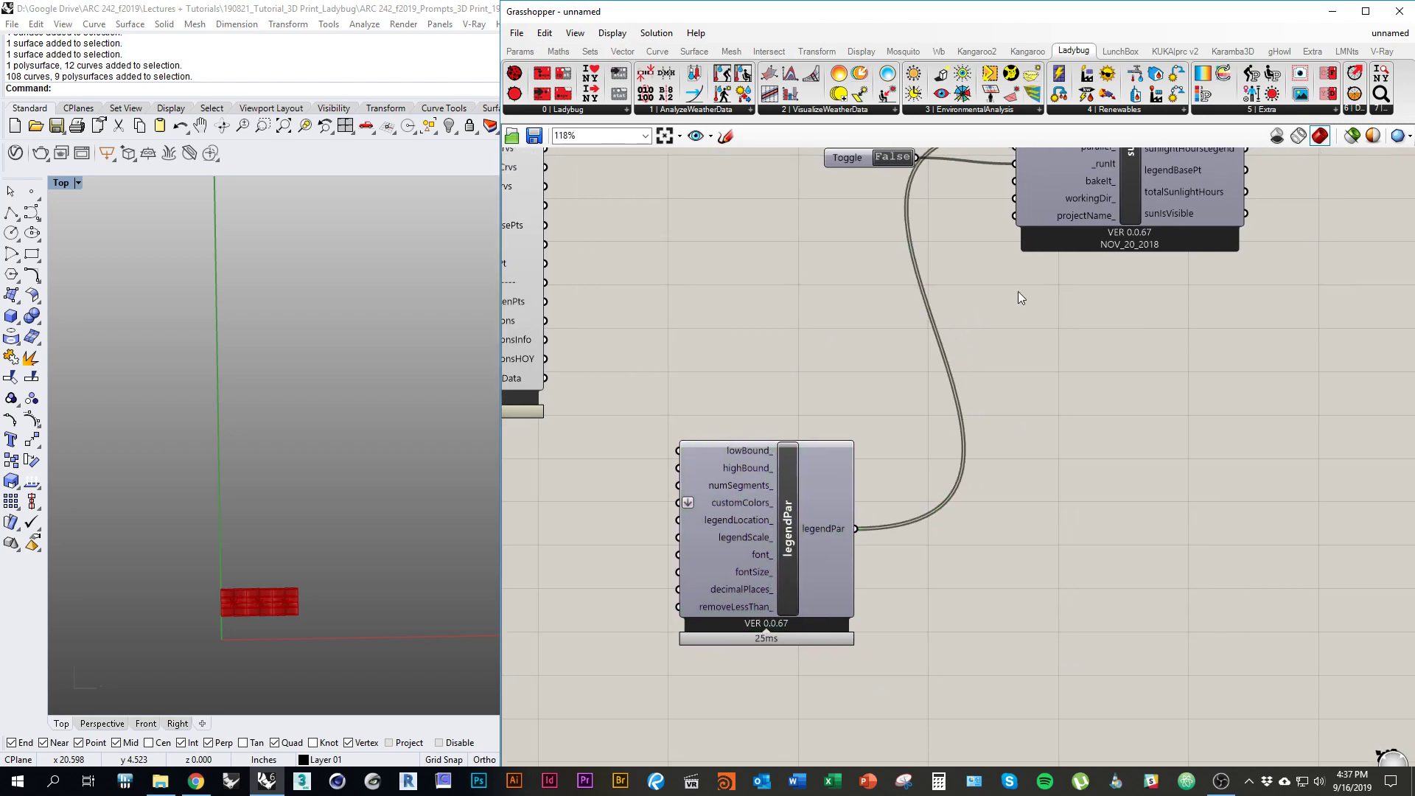
pyautogui.click(1277, 110)
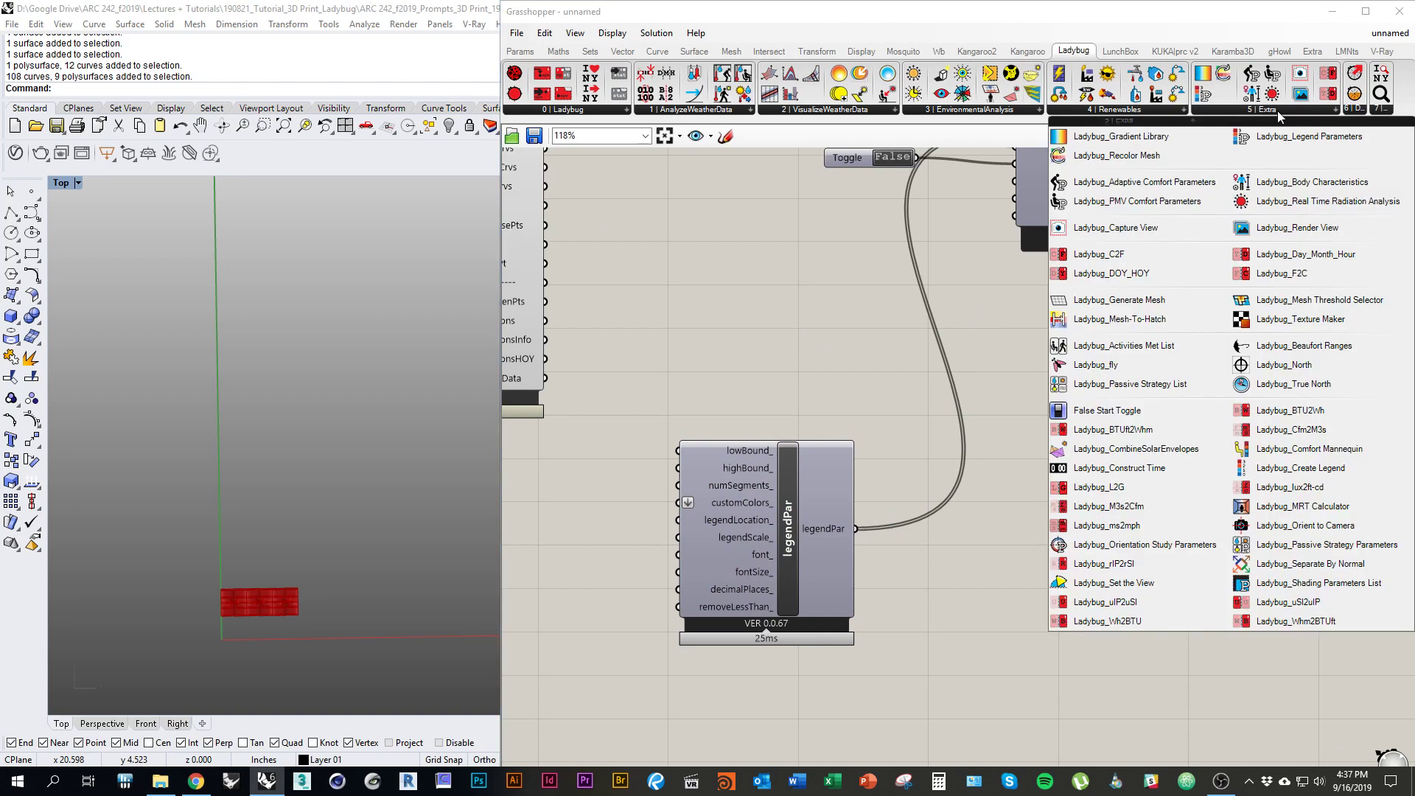
pyautogui.click(1089, 140)
pyautogui.click(578, 472)
pyautogui.moveTo(660, 530); pyautogui.dragTo(995, 454, button='right')
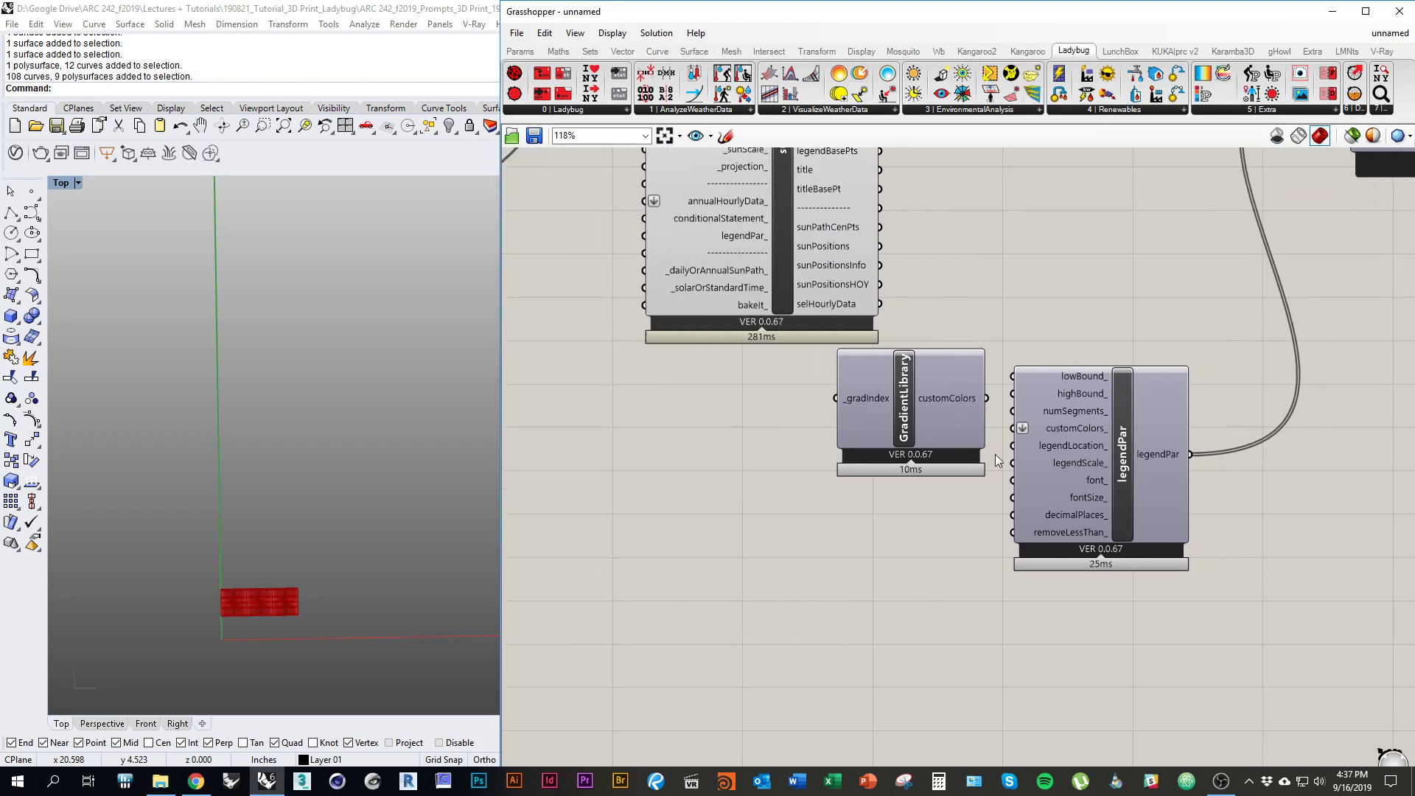
pyautogui.moveTo(972, 467); pyautogui.dragTo(898, 489)
pyautogui.click(958, 488)
pyautogui.moveTo(1074, 484); pyautogui.dragTo(1097, 487)
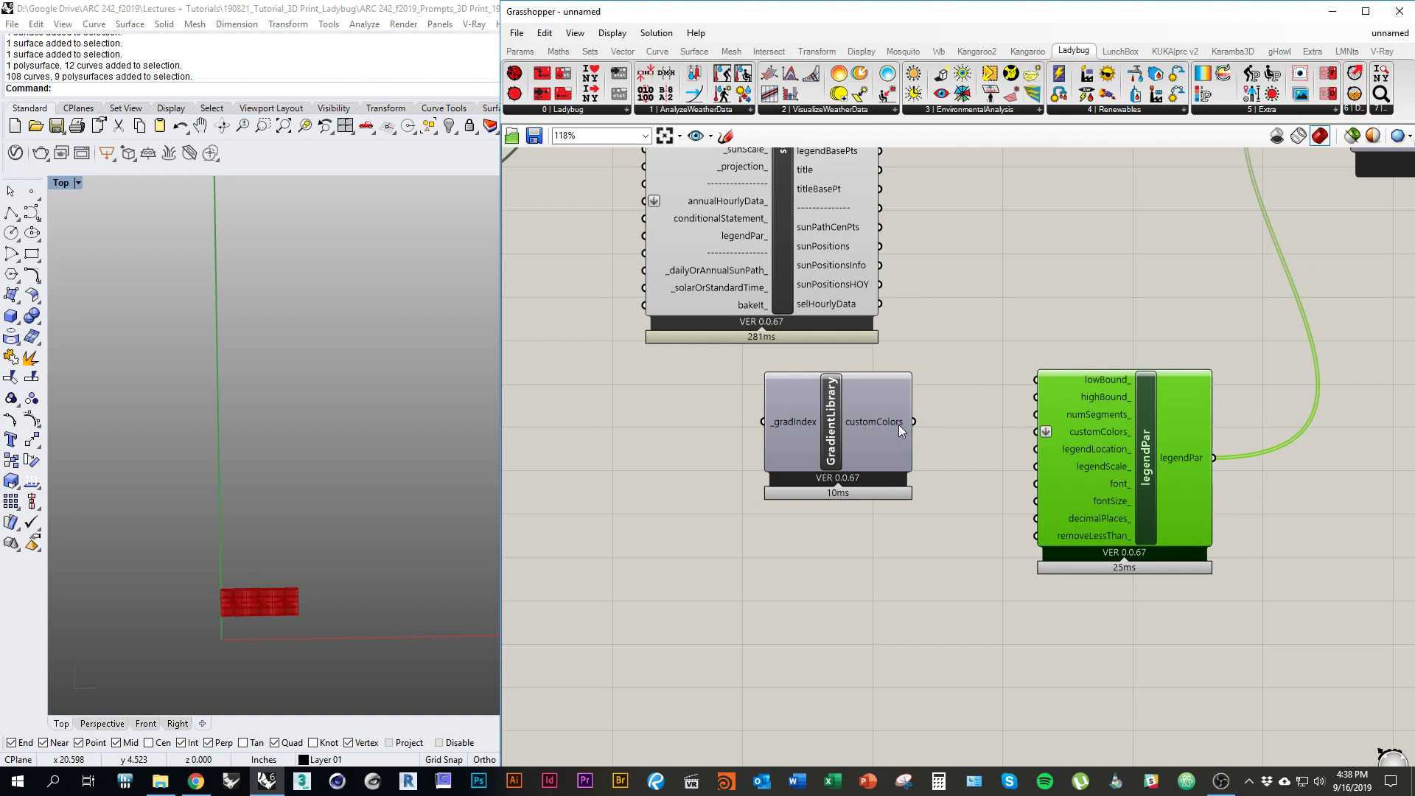
# Step: Connect the GradientLibrary customColors output to the customColors_ input of legendPar and read legendPar's warning
pyautogui.moveTo(918, 423); pyautogui.dragTo(1035, 432)
pyautogui.moveTo(920, 529); pyautogui.dragTo(876, 555, button='right')
pyautogui.click(1086, 368)
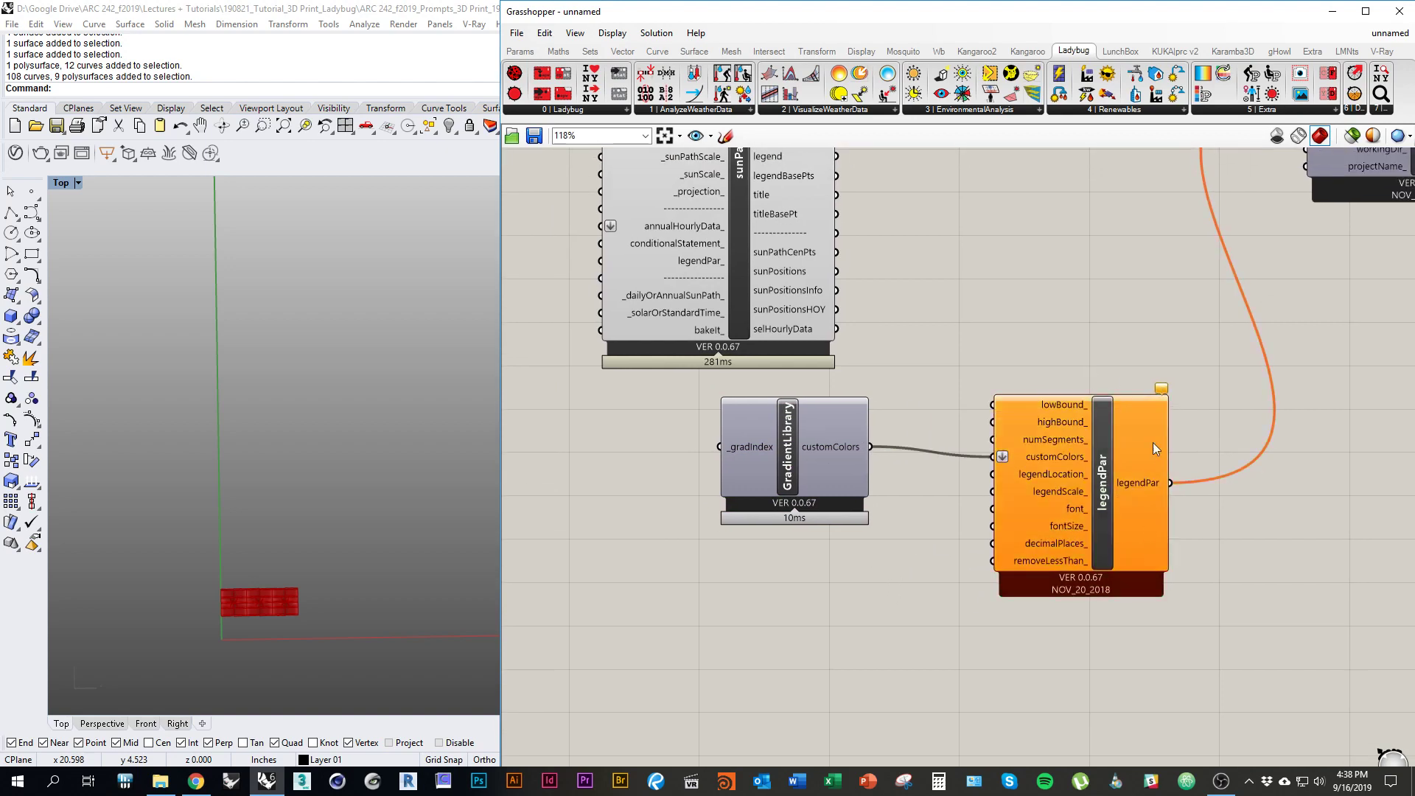
pyautogui.moveTo(1112, 352); pyautogui.dragTo(997, 441, button='right')
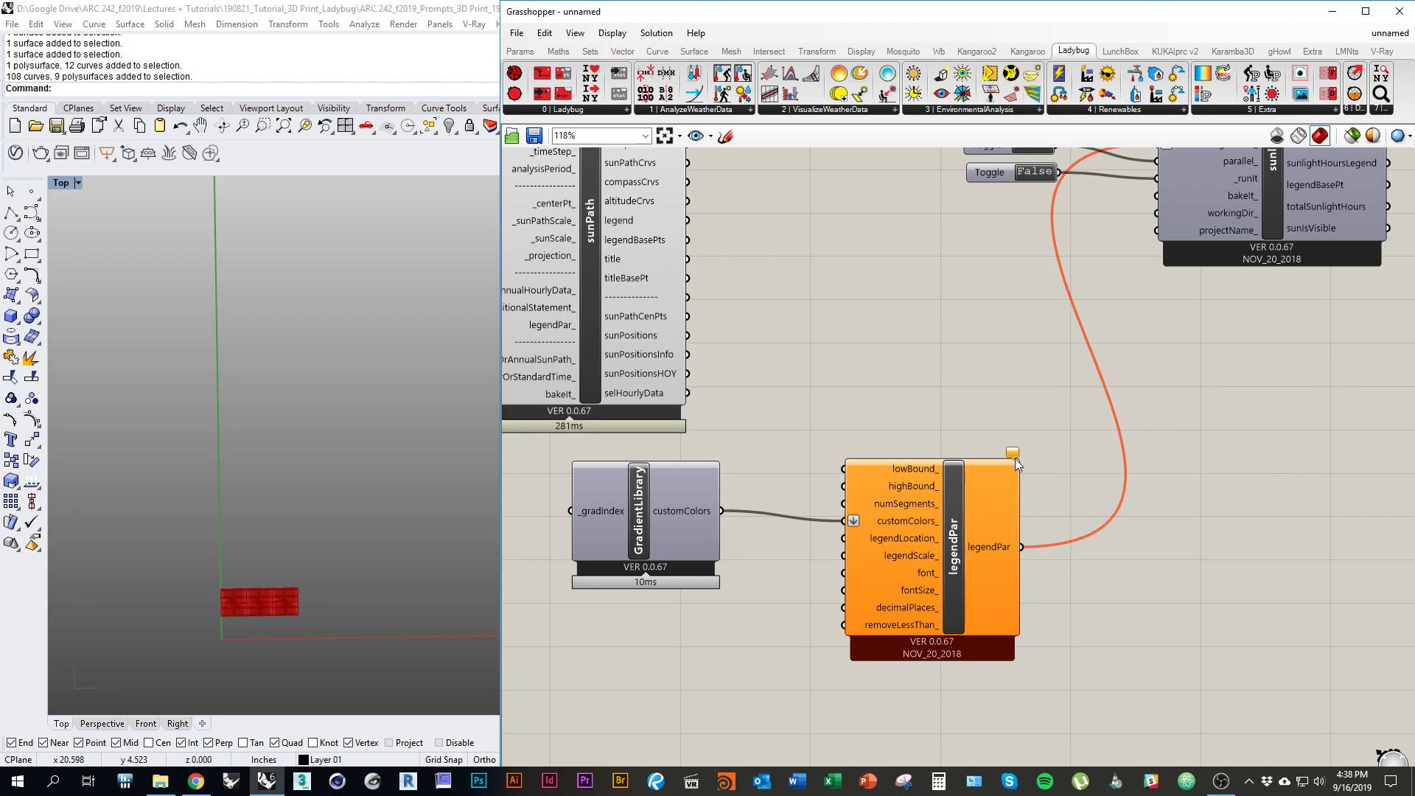
pyautogui.moveTo(1012, 455)
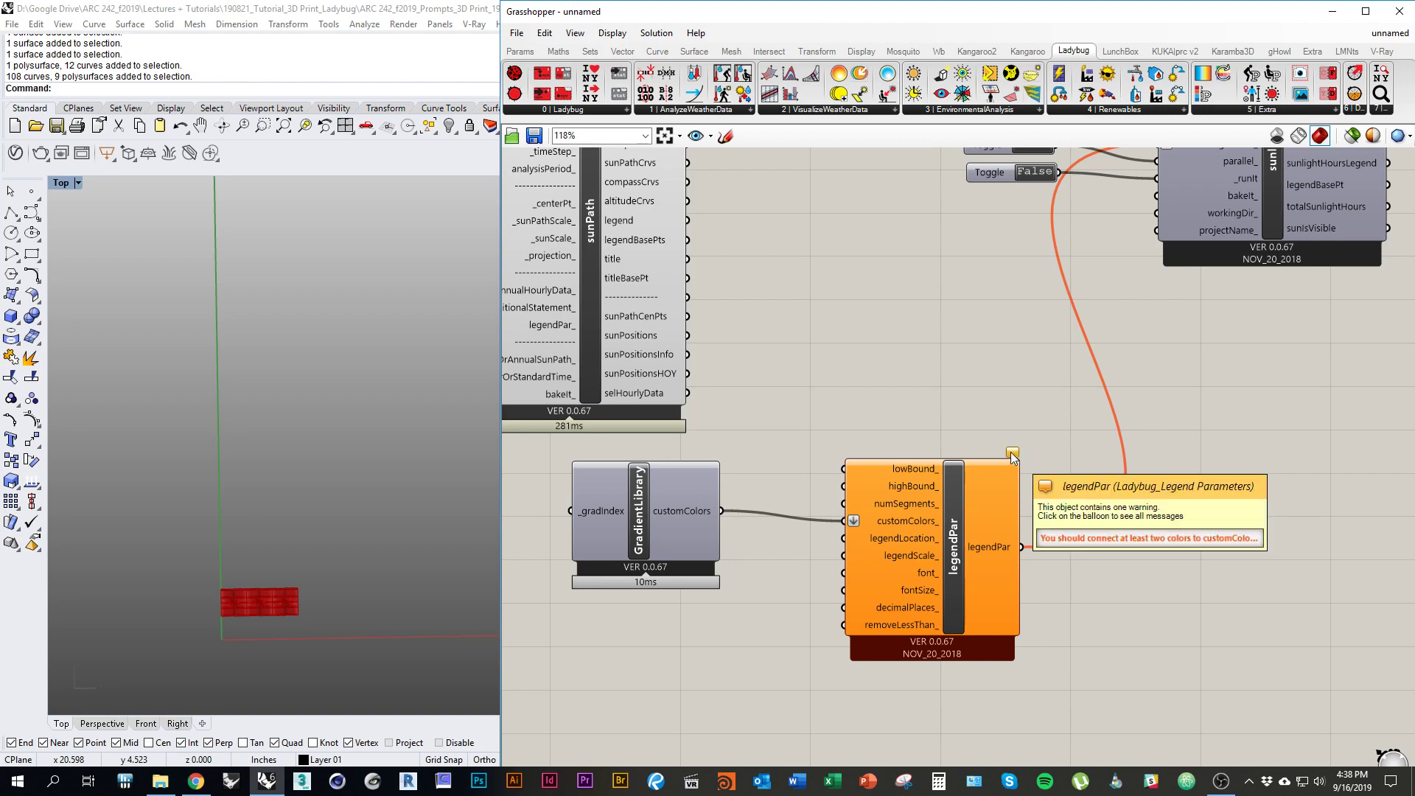
# Step: Read the GradientLibrary descriptions, create a number slider set to 5 and connect it to the _gradIndex input
pyautogui.moveTo(746, 481); pyautogui.dragTo(964, 446, button='right')
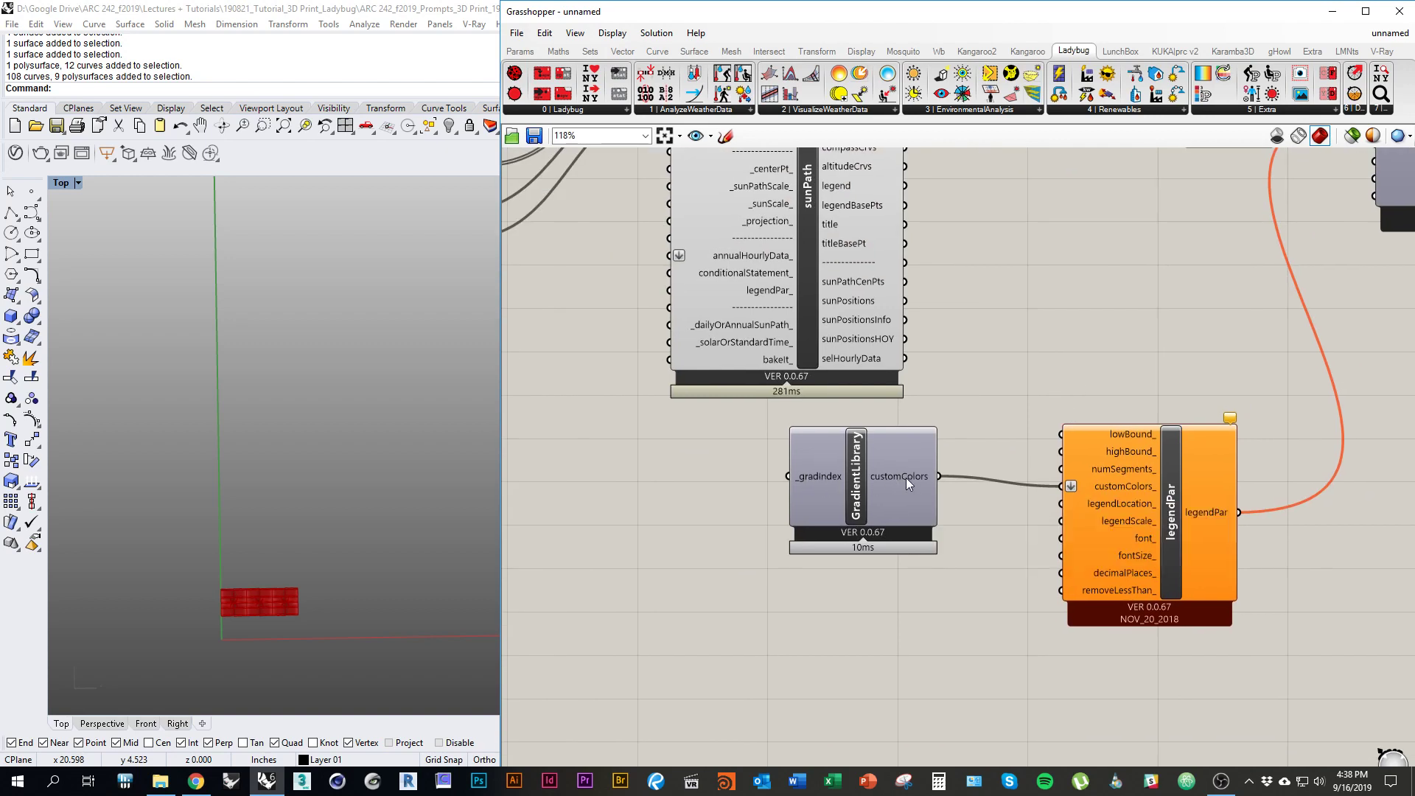
pyautogui.moveTo(898, 476)
pyautogui.moveTo(1147, 233); pyautogui.dragTo(1168, 188, button='right')
pyautogui.moveTo(839, 431)
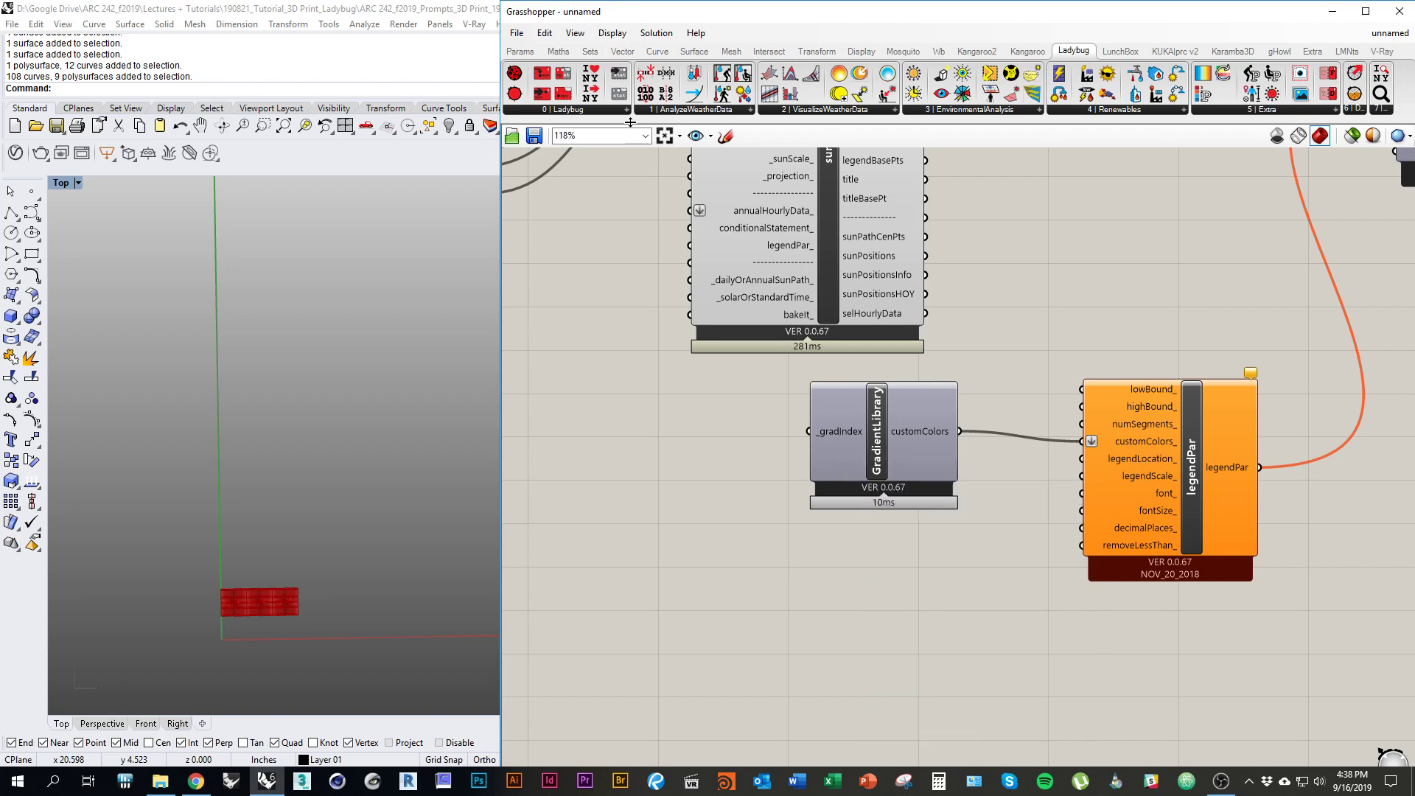
pyautogui.doubleClick(656, 435)
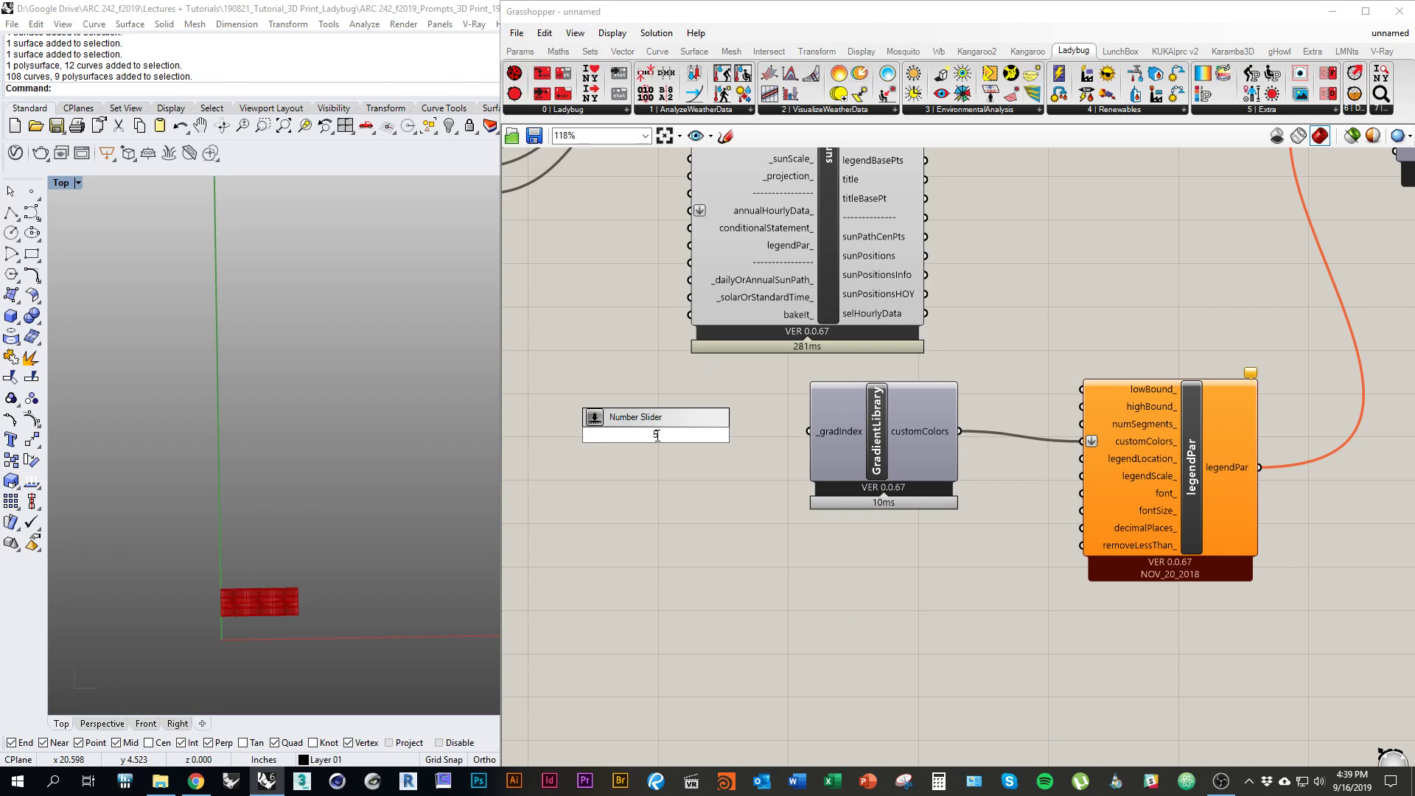
pyautogui.press('Return')
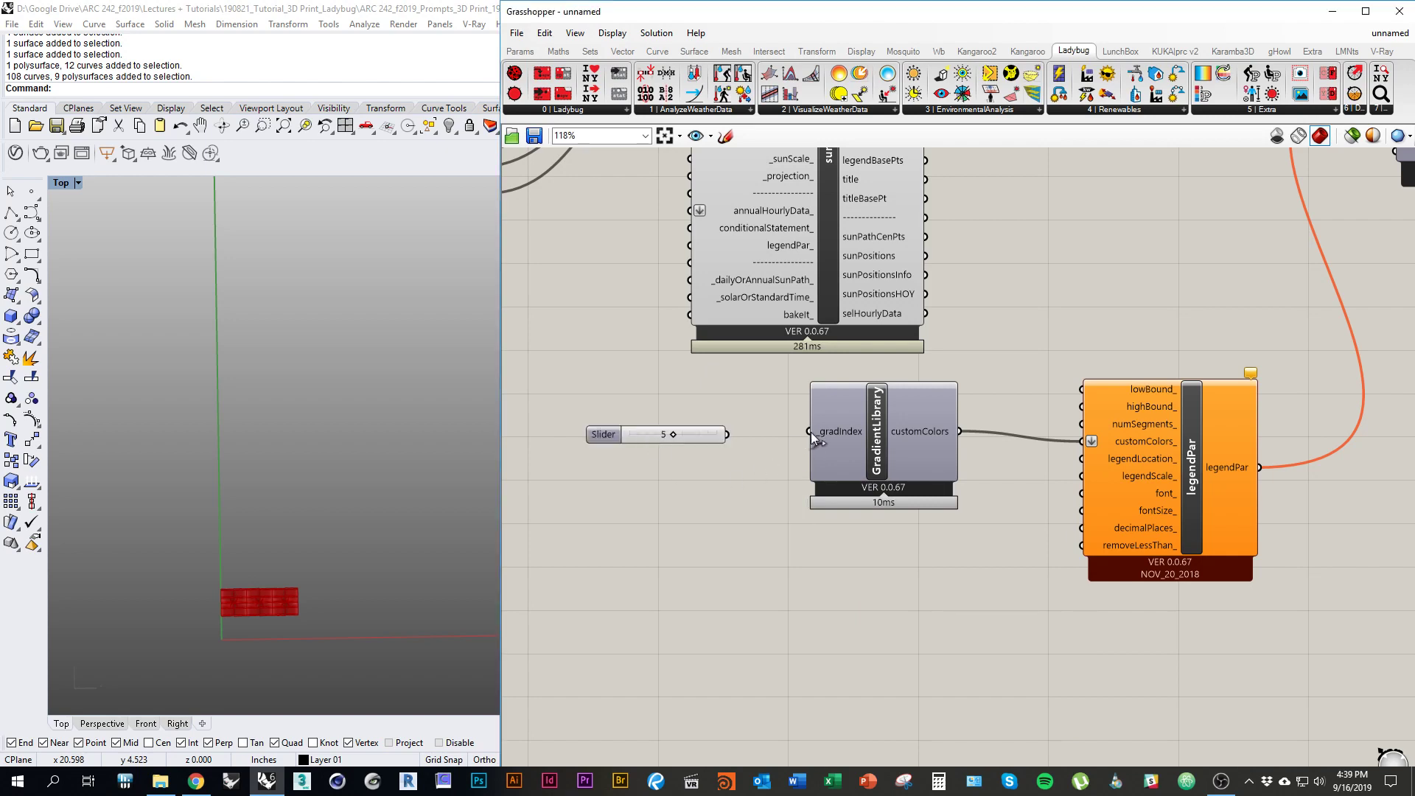
pyautogui.moveTo(811, 432); pyautogui.dragTo(726, 435)
pyautogui.moveTo(988, 567); pyautogui.dragTo(871, 576, button='right')
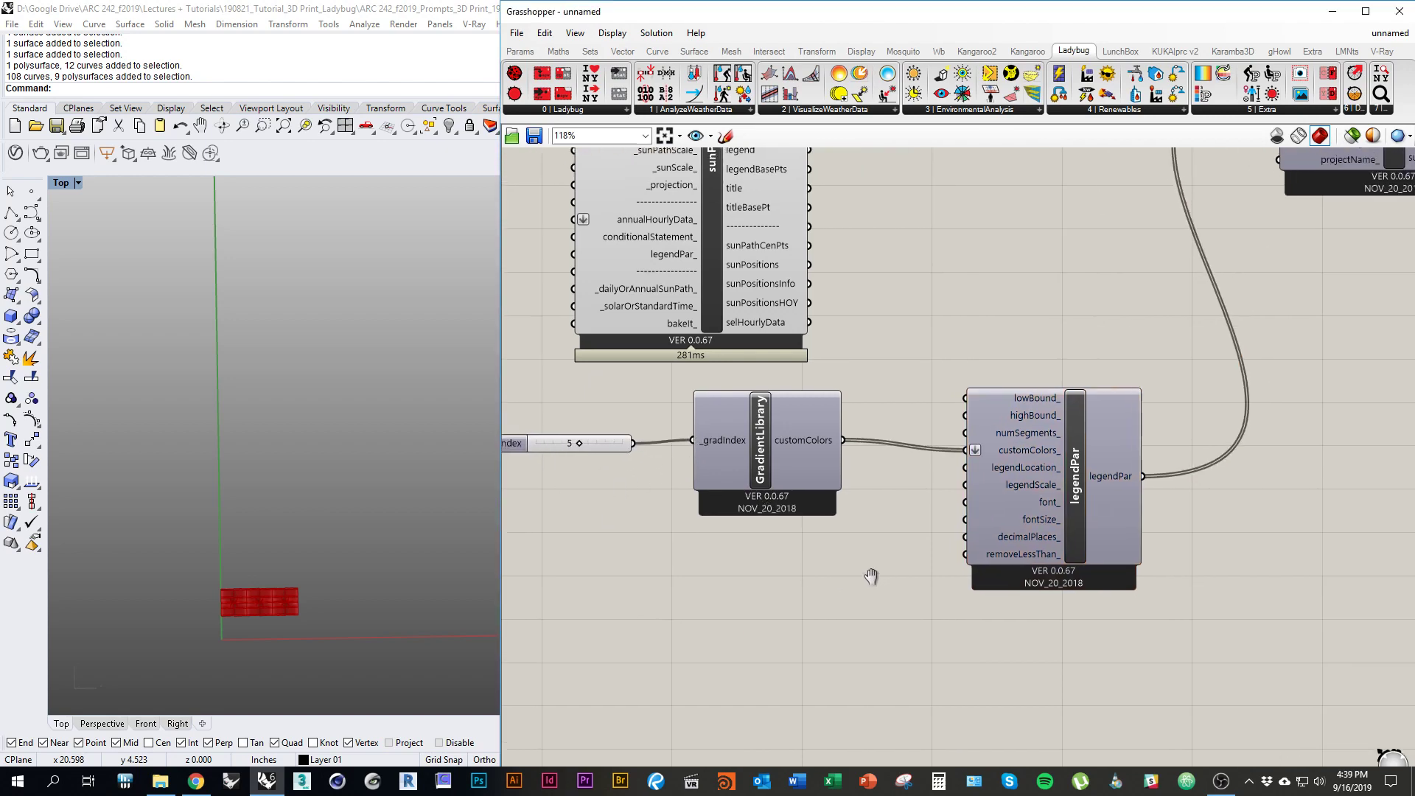
# Step: Nudge the legendPar component and rerun the sunlight hours analysis with the _runIt toggle set to True
pyautogui.moveTo(1072, 541); pyautogui.dragTo(1057, 533)
pyautogui.moveTo(1186, 313); pyautogui.dragTo(1010, 556, button='right')
pyautogui.scroll(-2, 1061, 475)
pyautogui.moveTo(1061, 475); pyautogui.dragTo(940, 543, button='right')
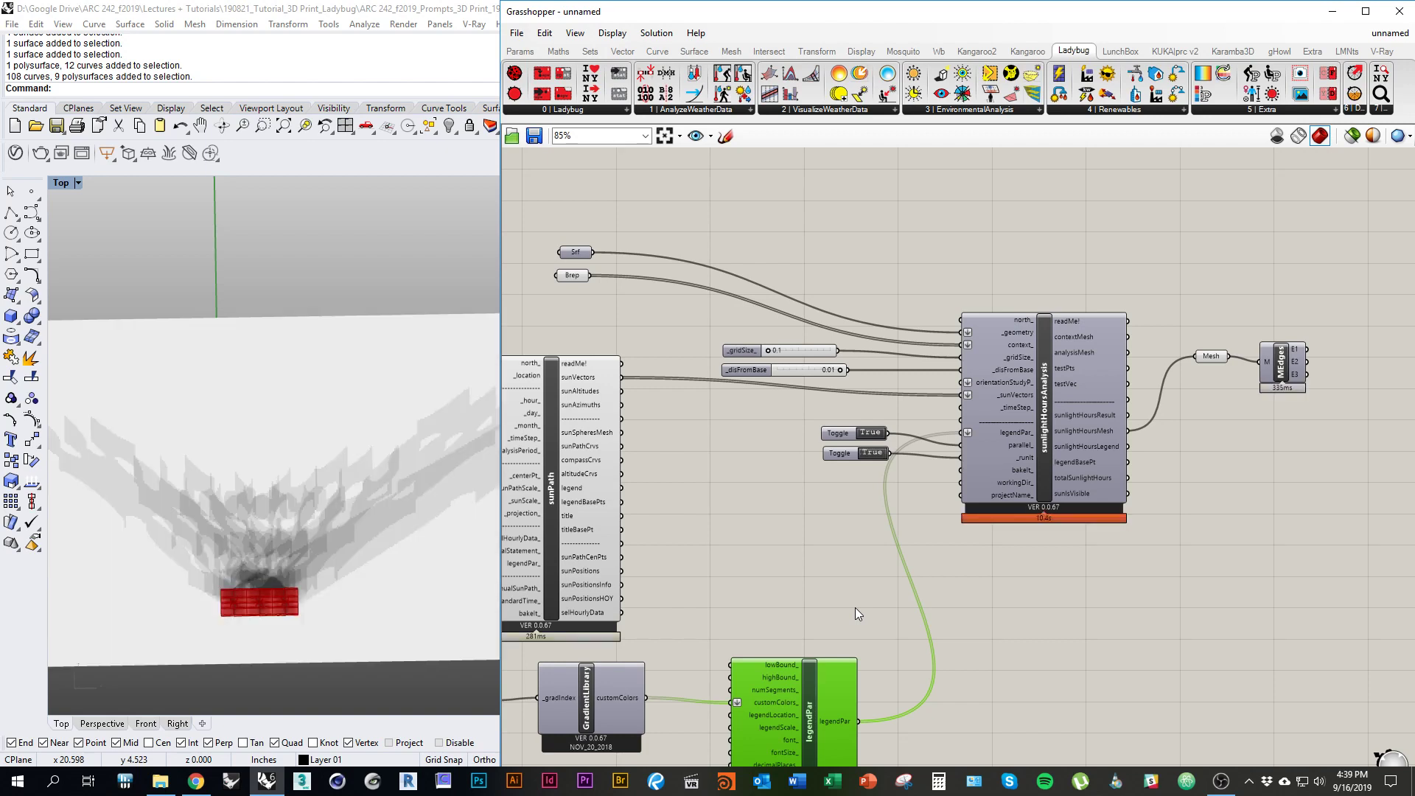
# Step: Examine the recoloured sunlight hours mesh around the gyroid close up, as a whole and from a turned view
pyautogui.scroll(-4, 334, 510)
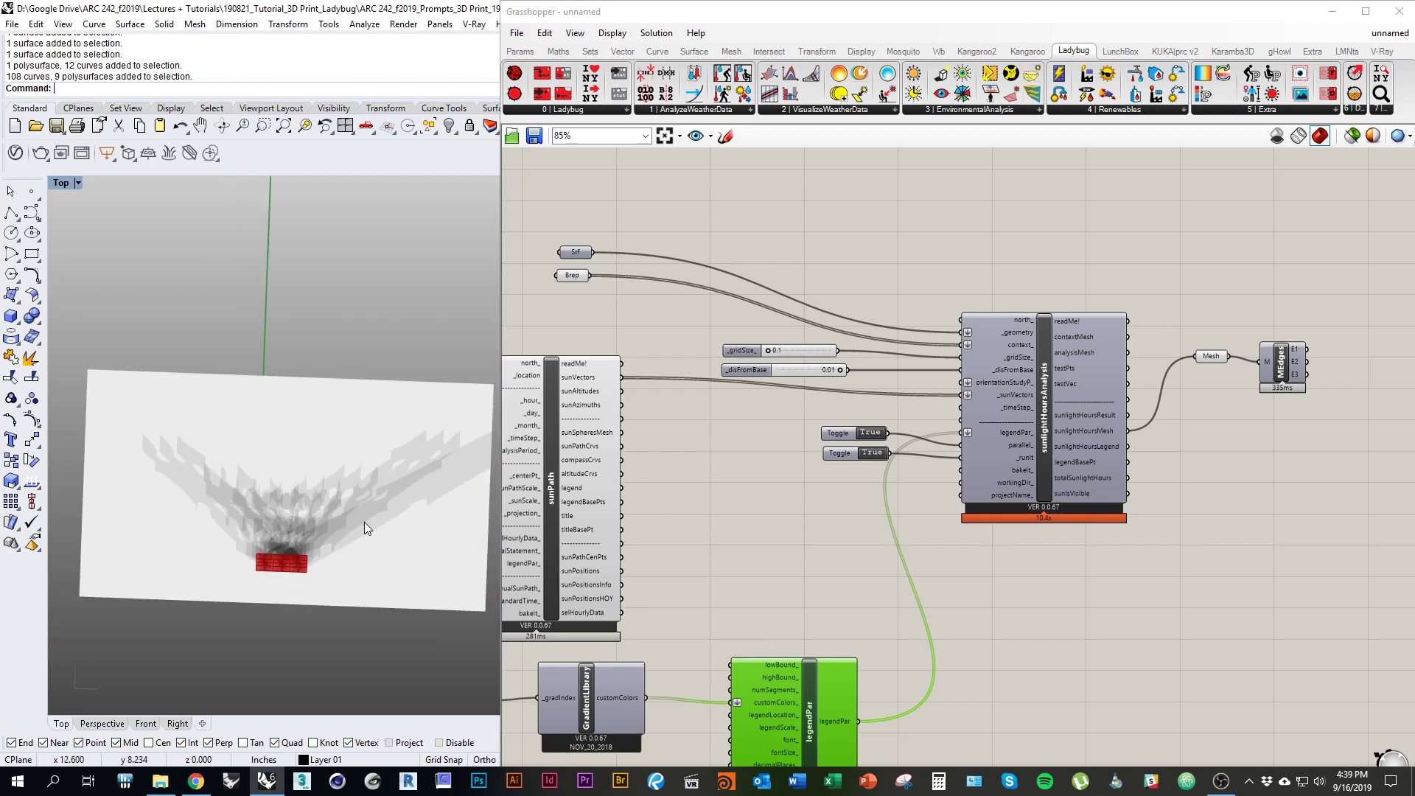
pyautogui.scroll(2, 353, 524)
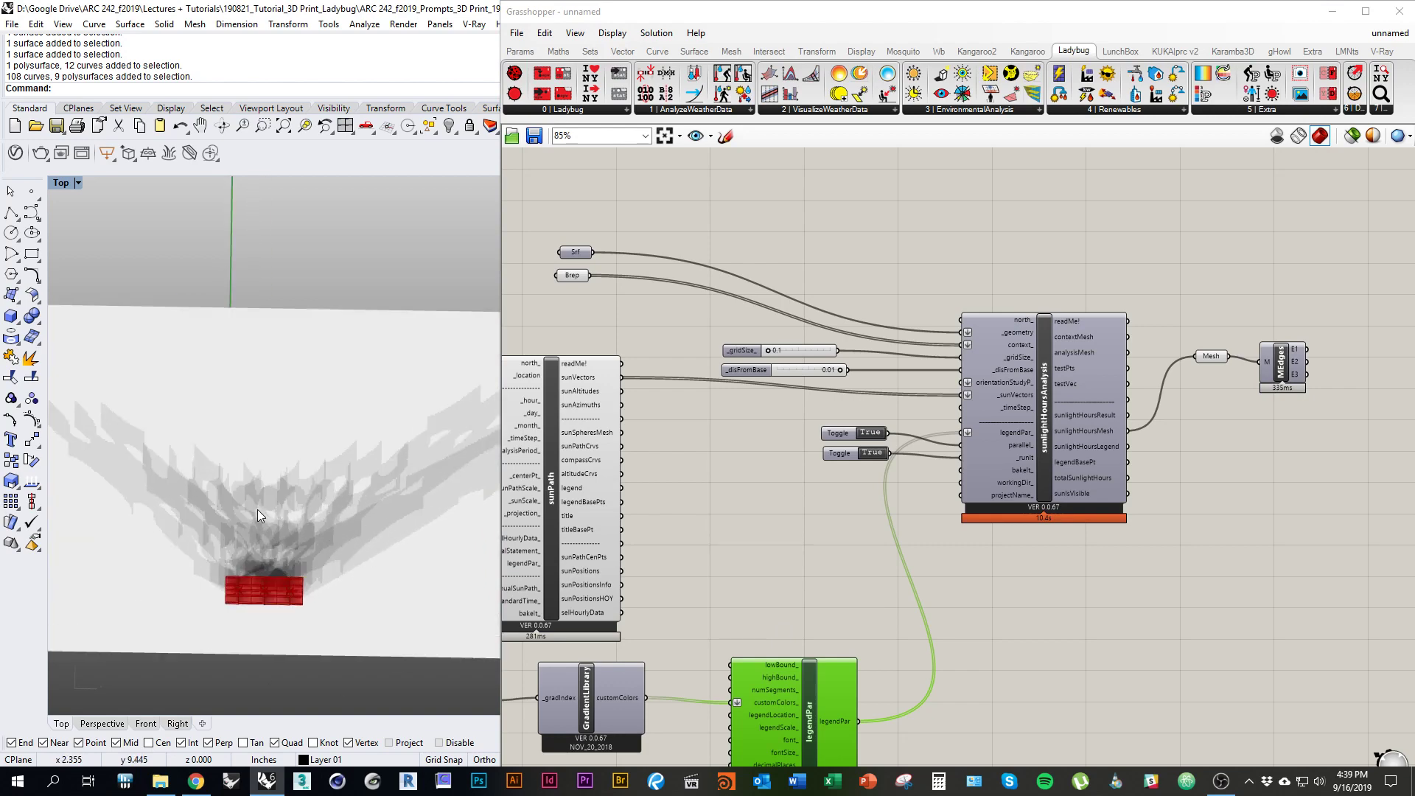
pyautogui.scroll(1, 258, 510)
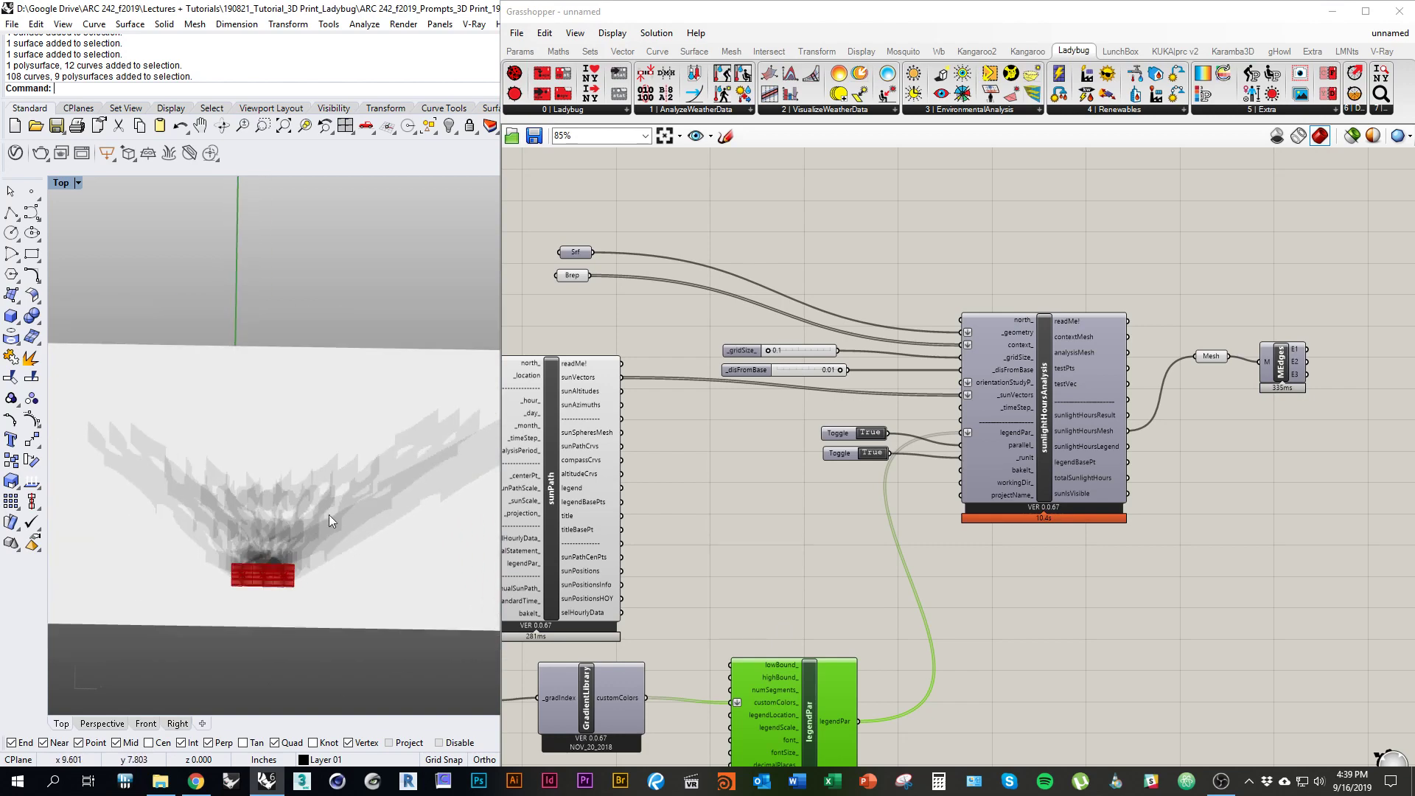
pyautogui.click(842, 539)
pyautogui.scroll(3, 294, 564)
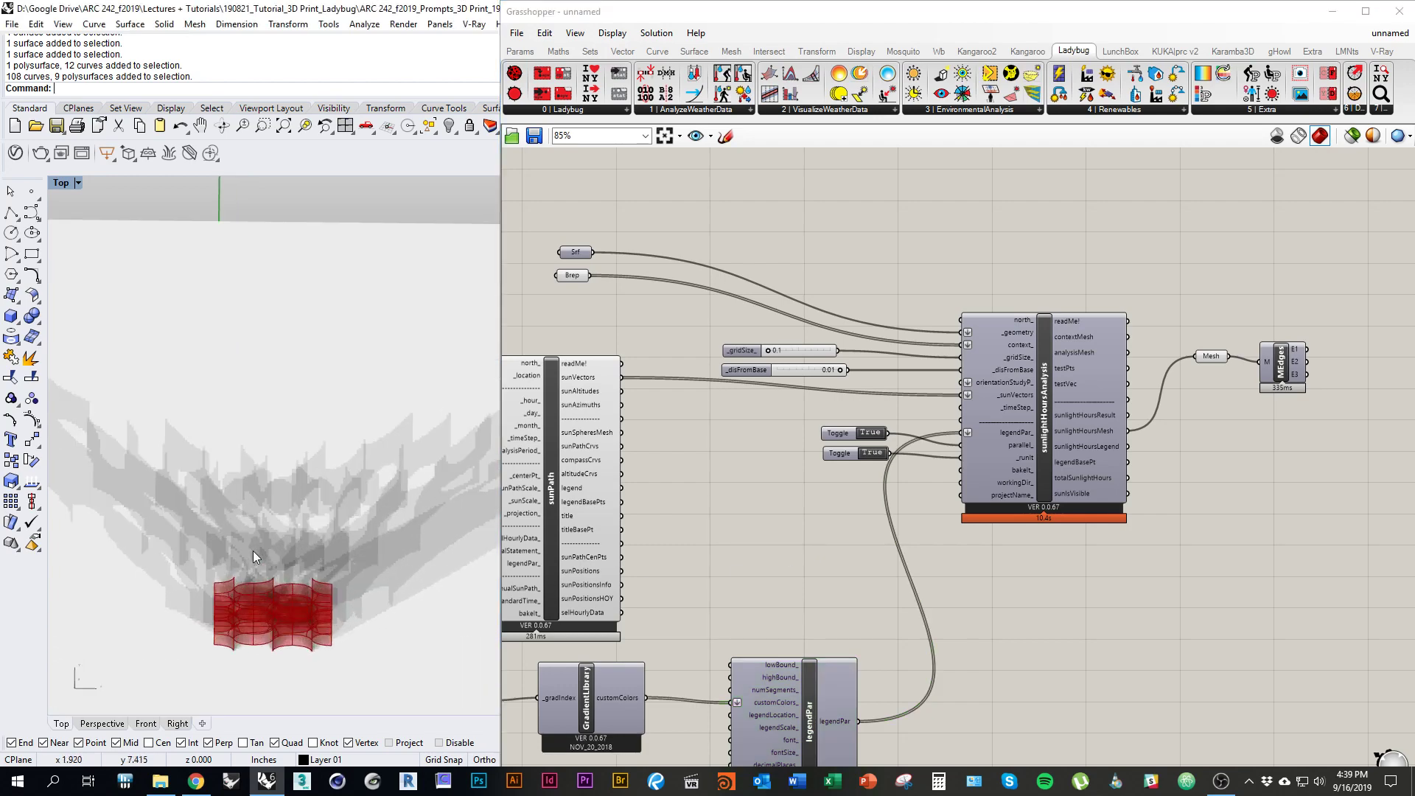
pyautogui.scroll(-2, 214, 481)
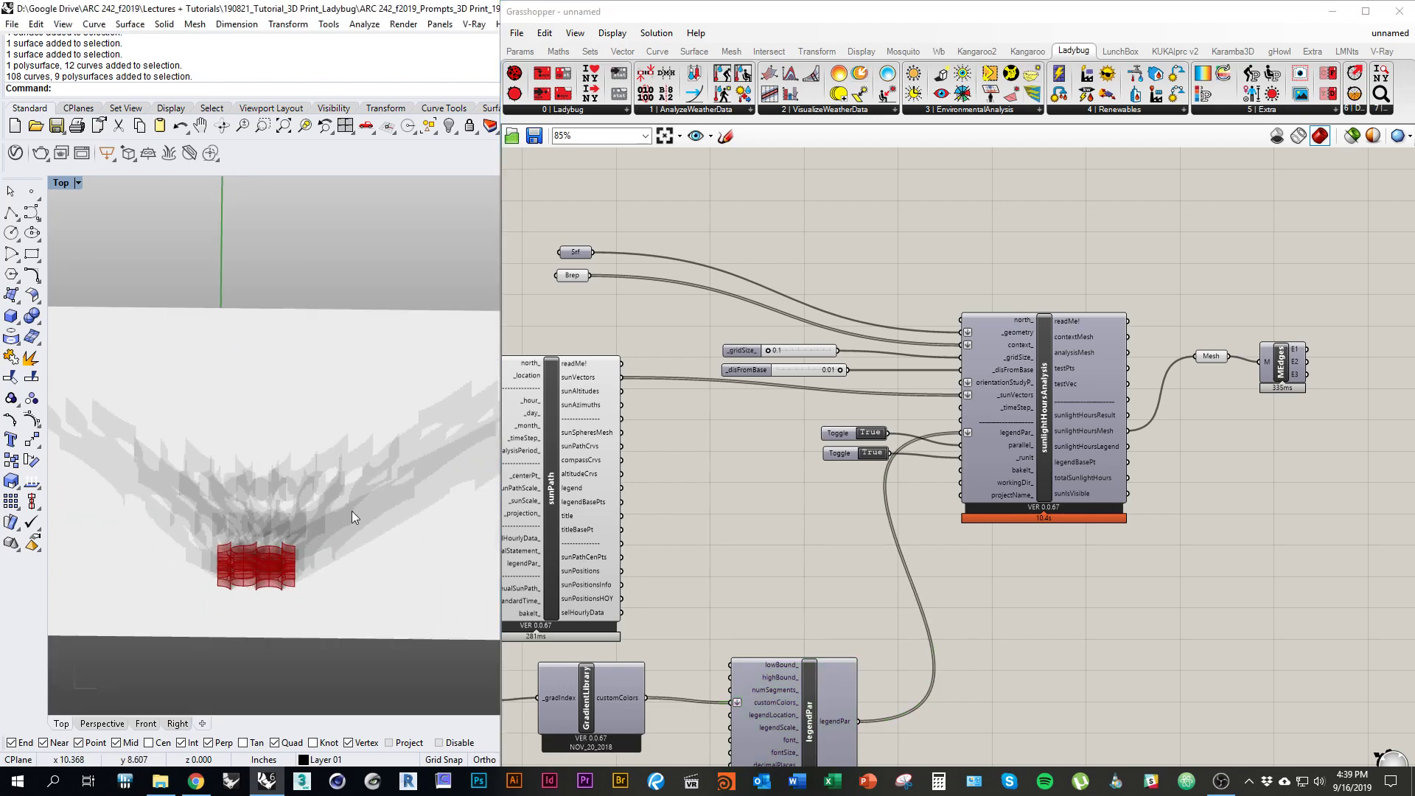
pyautogui.moveTo(713, 614); pyautogui.dragTo(1014, 478, button='right')
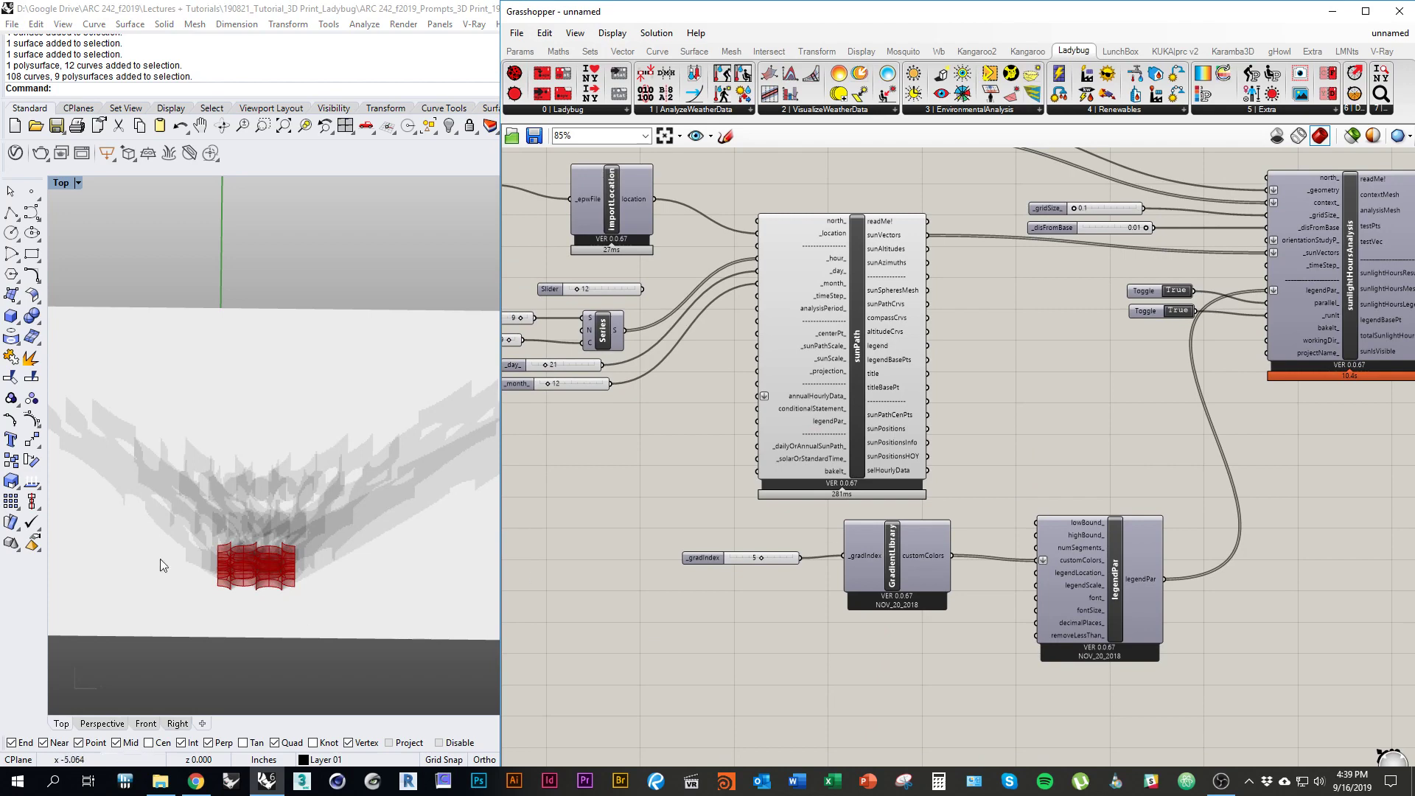
pyautogui.moveTo(206, 617); pyautogui.dragTo(383, 623, button='right')
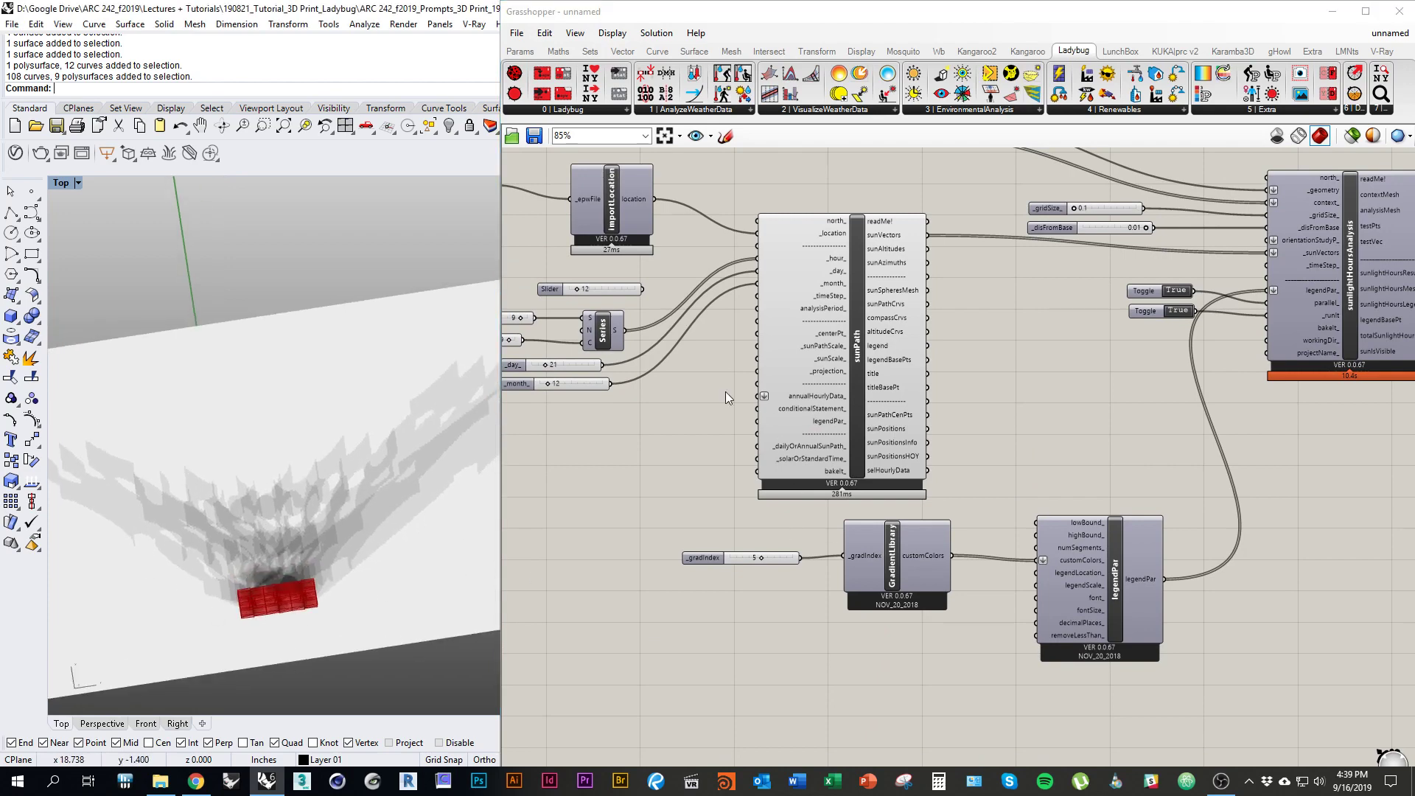
# Step: Move the Mesh Edges component farther from the analysis and align the Mesh parameter with the sunlightHoursMesh output
pyautogui.scroll(-2, 638, 395)
pyautogui.moveTo(1018, 391); pyautogui.dragTo(783, 460, button='right')
pyautogui.scroll(3, 1001, 346)
pyautogui.moveTo(949, 289); pyautogui.dragTo(868, 351, button='right')
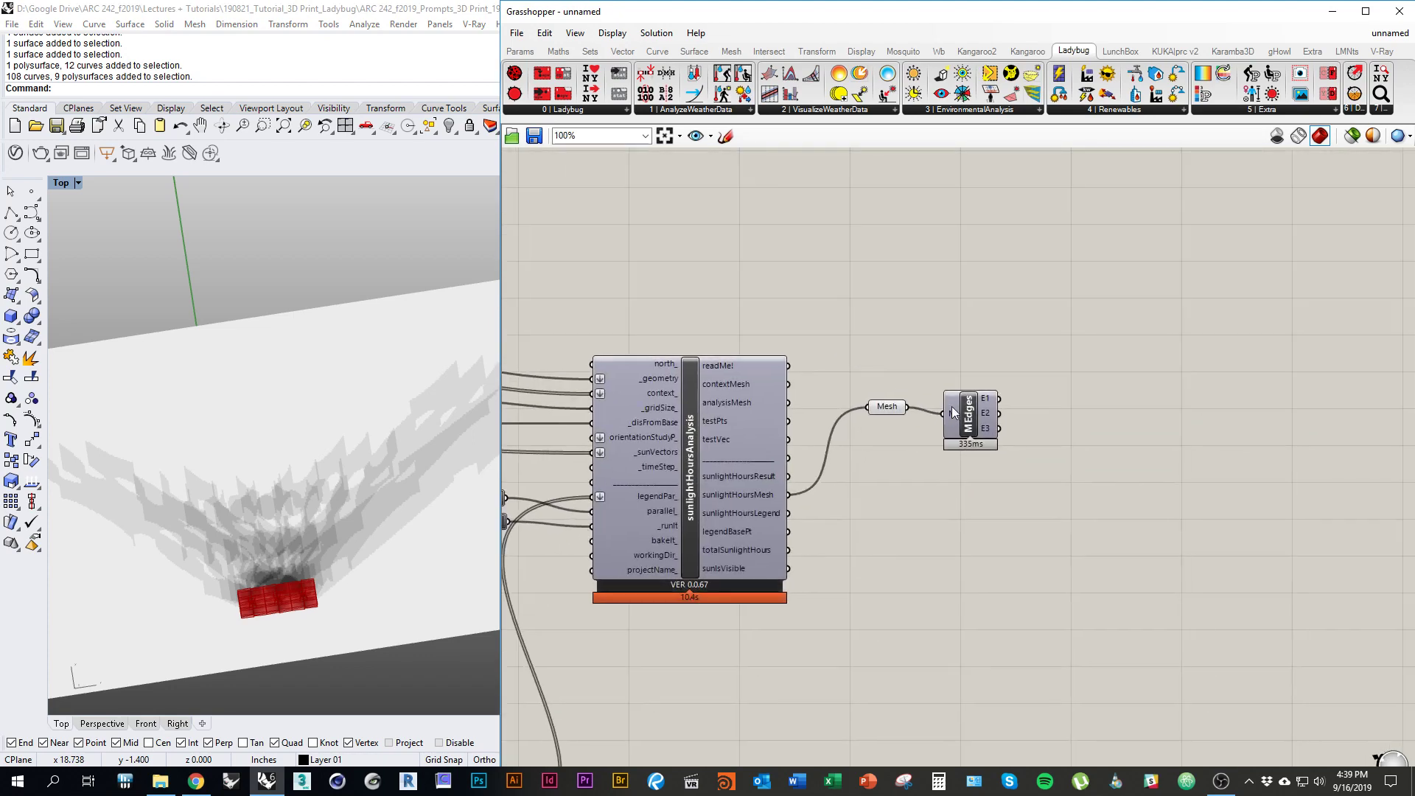
pyautogui.moveTo(955, 412); pyautogui.dragTo(987, 405)
pyautogui.moveTo(885, 415); pyautogui.dragTo(885, 507)
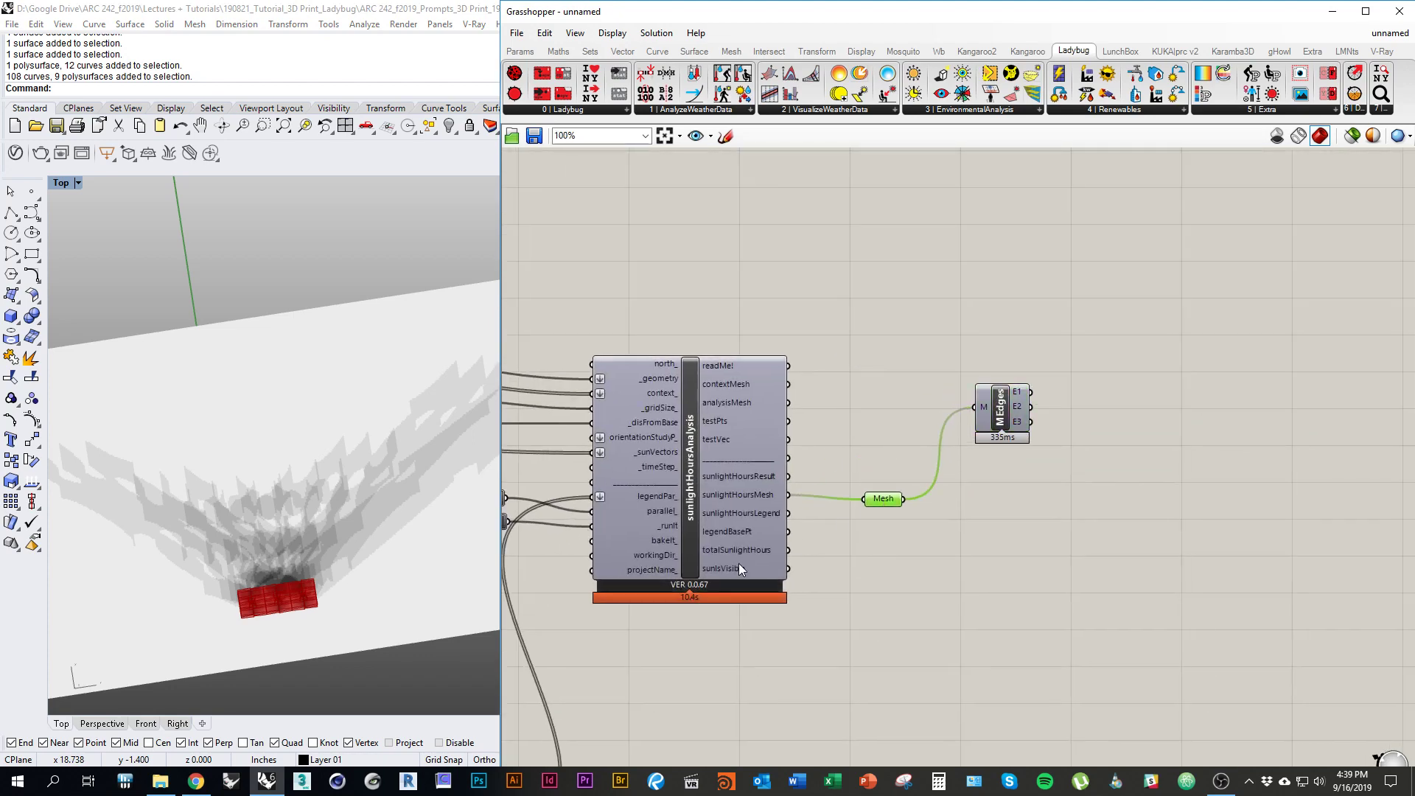
# Step: Nudge the Mesh parameter so that its wire runs straight from the sunlightHoursMesh output
pyautogui.moveTo(721, 554); pyautogui.dragTo(760, 529, button='right')
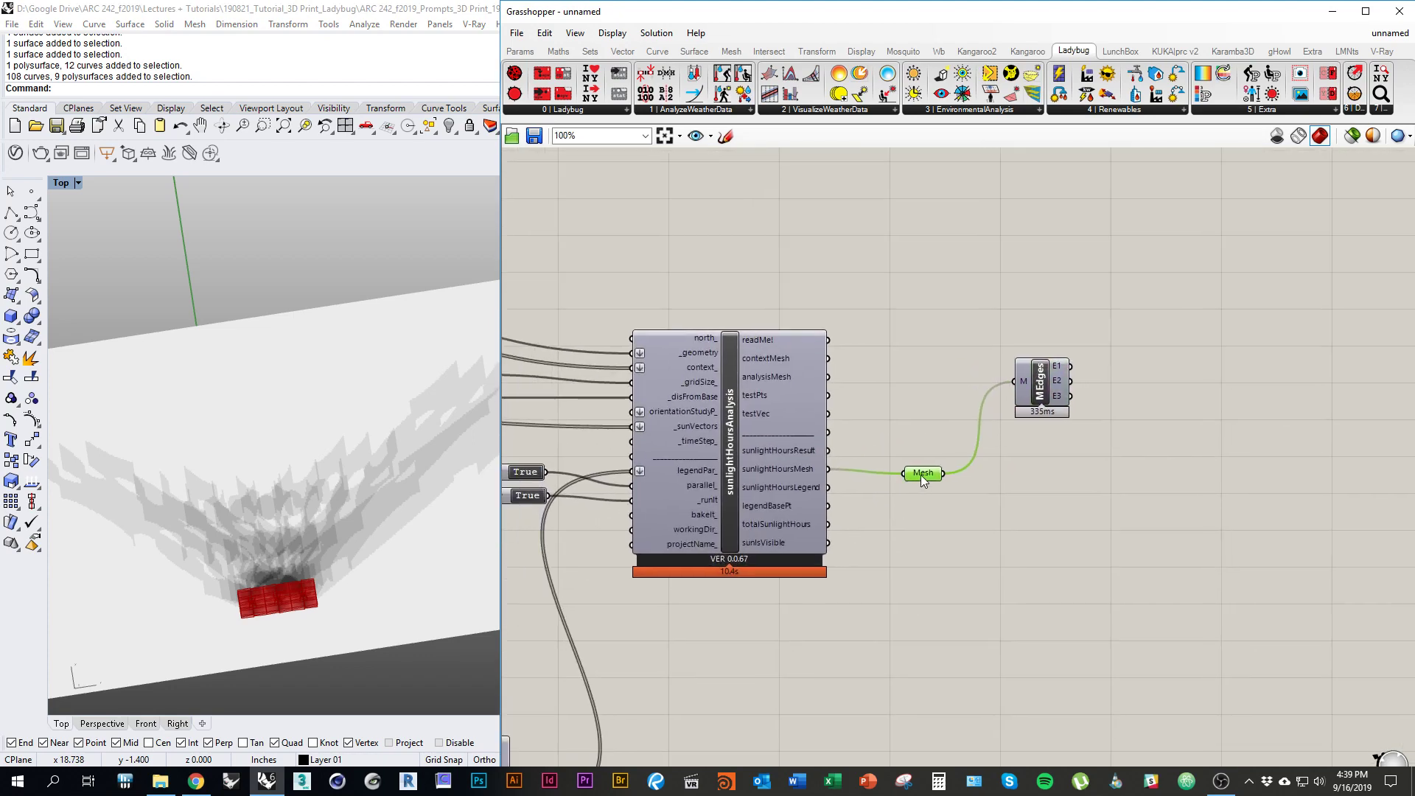
pyautogui.moveTo(302, 560)
pyautogui.mouseDown(button='right')
pyautogui.moveTo(378, 505)
pyautogui.moveTo(299, 566)
pyautogui.moveTo(317, 552)
pyautogui.moveTo(304, 546)
pyautogui.mouseUp(button='right')
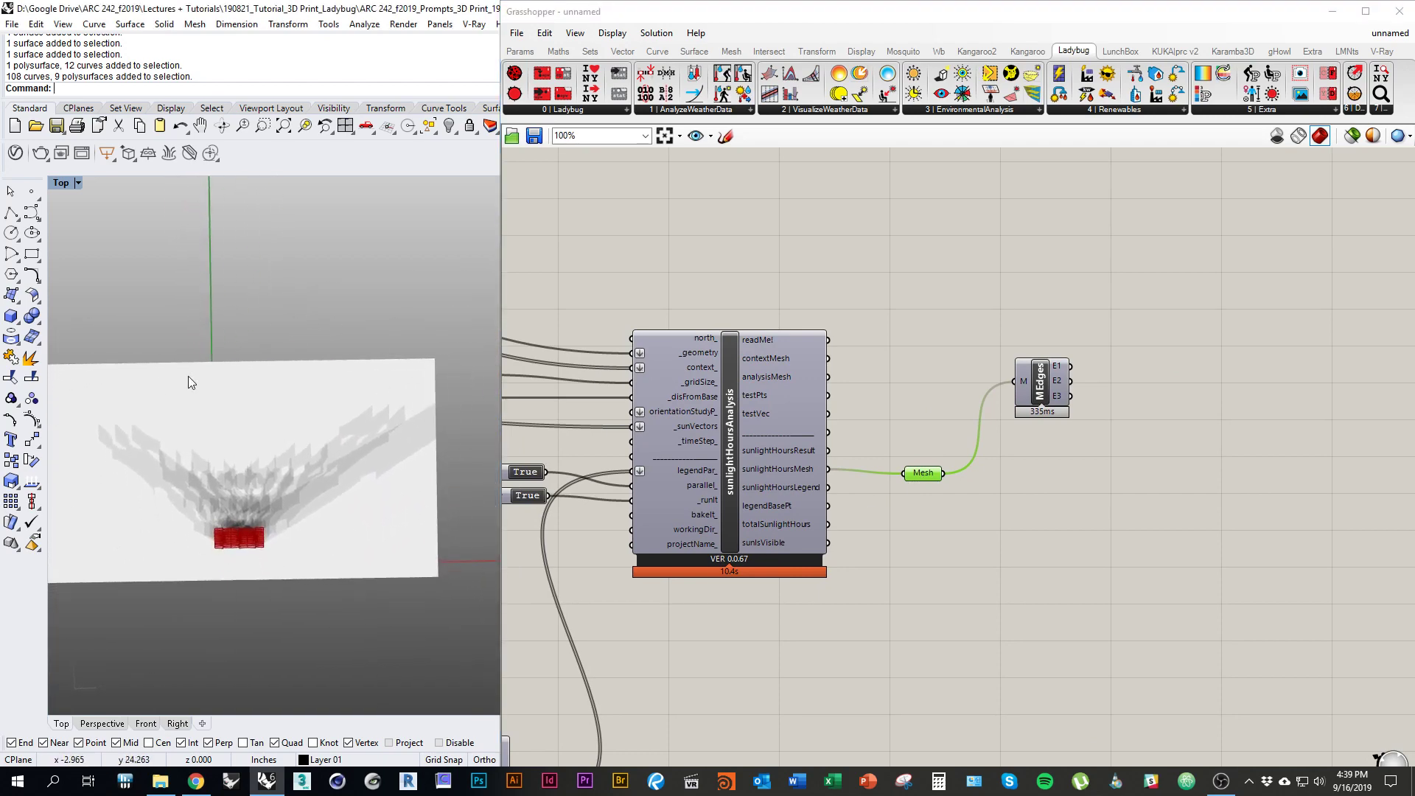
pyautogui.moveTo(922, 478); pyautogui.dragTo(911, 473)
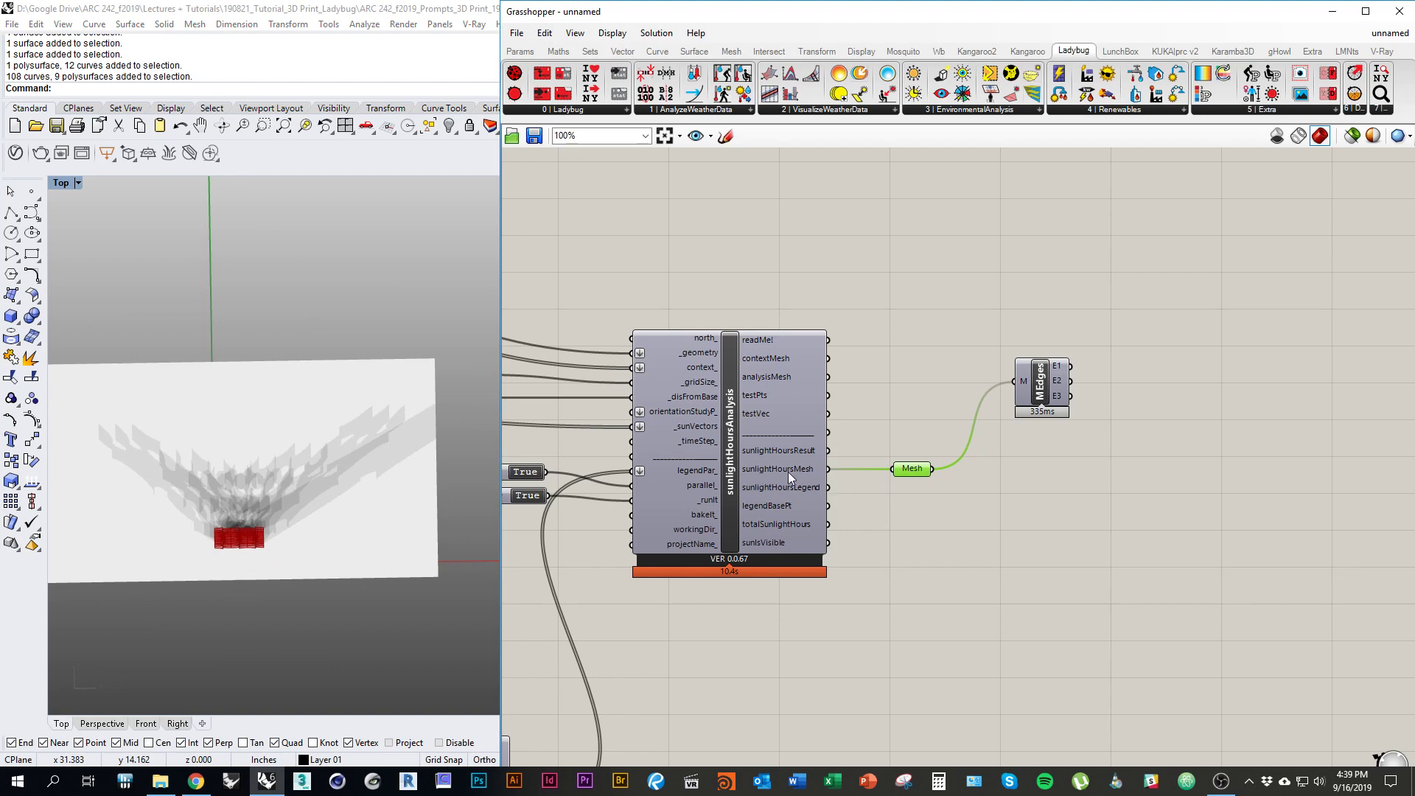
pyautogui.moveTo(911, 474); pyautogui.dragTo(915, 475)
pyautogui.rightClick(914, 476)
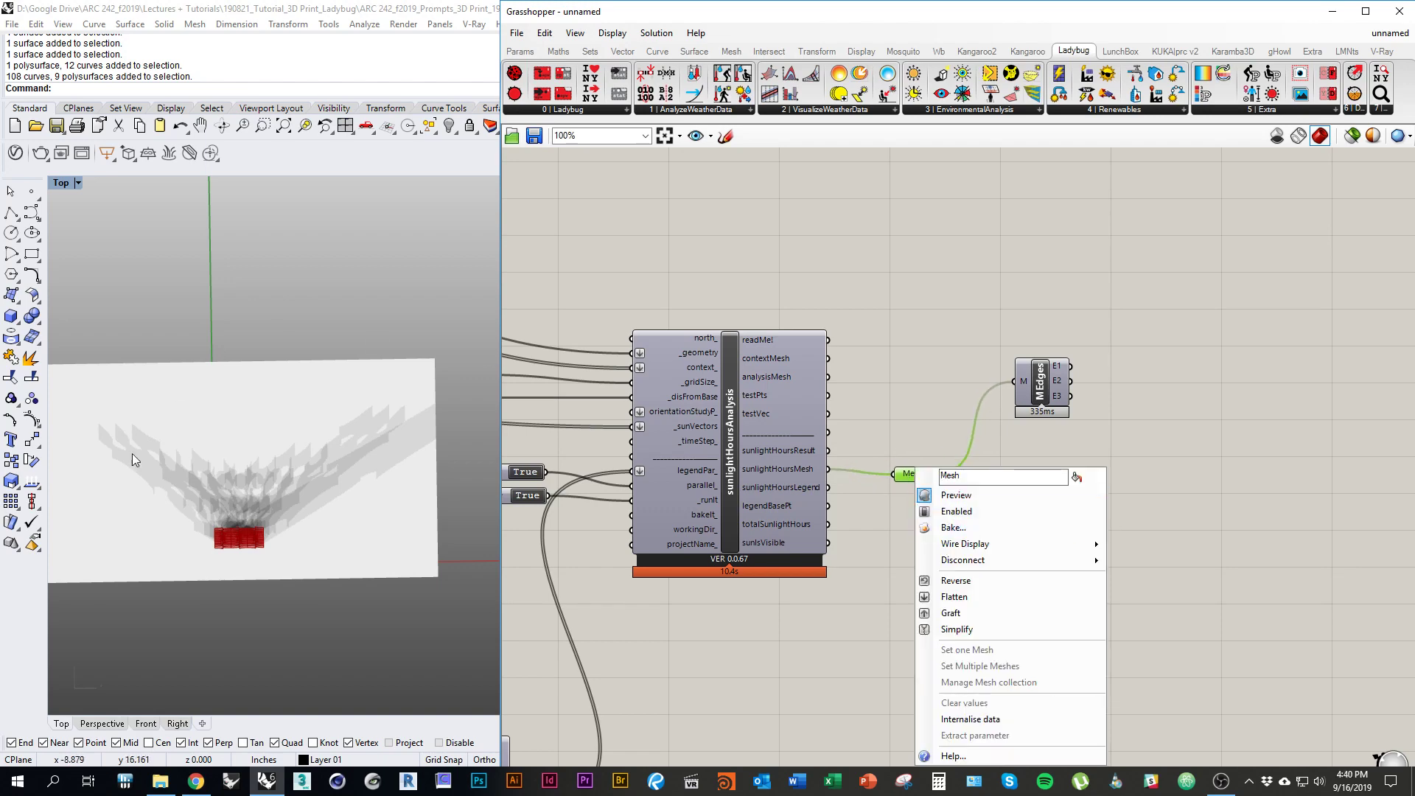
pyautogui.click(876, 531)
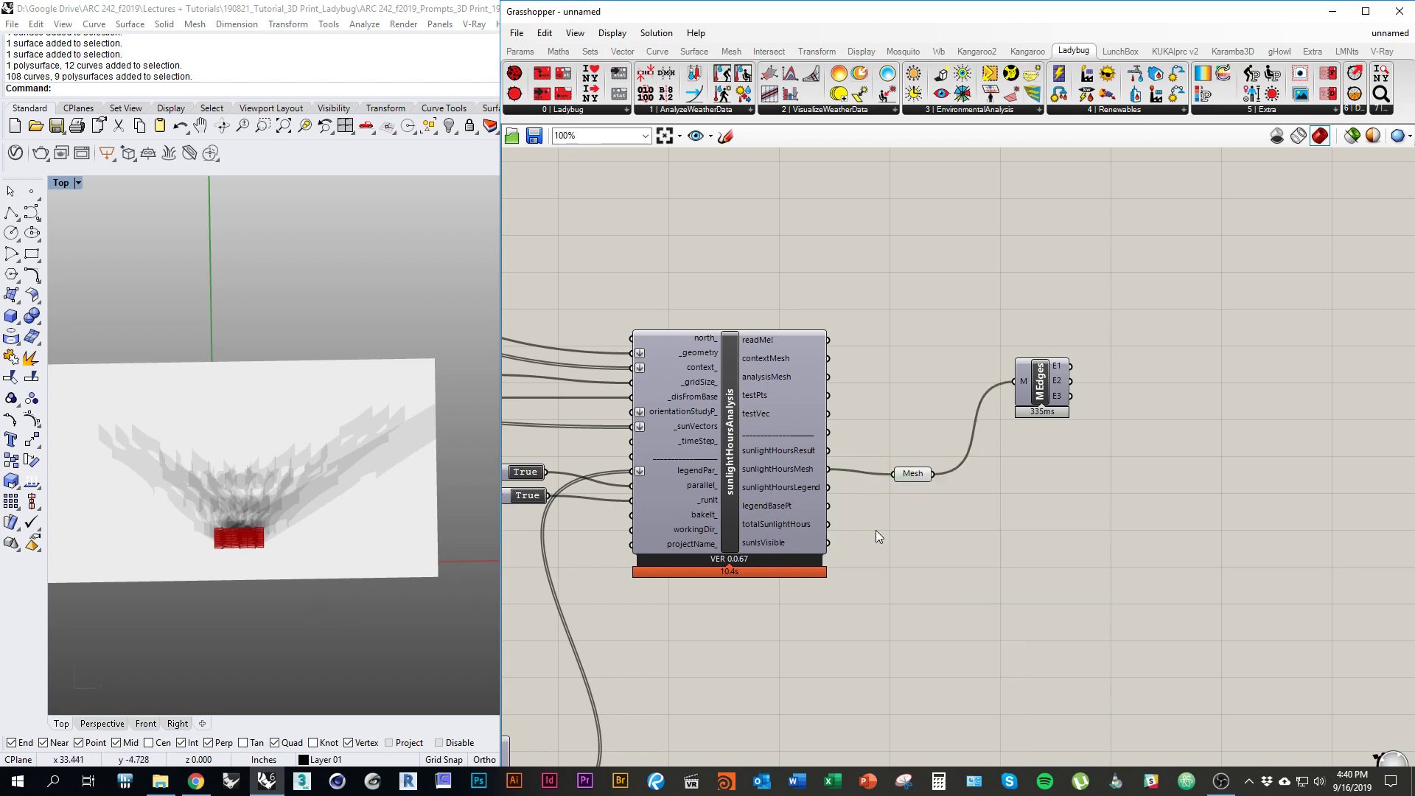
pyautogui.moveTo(917, 481); pyautogui.dragTo(913, 478)
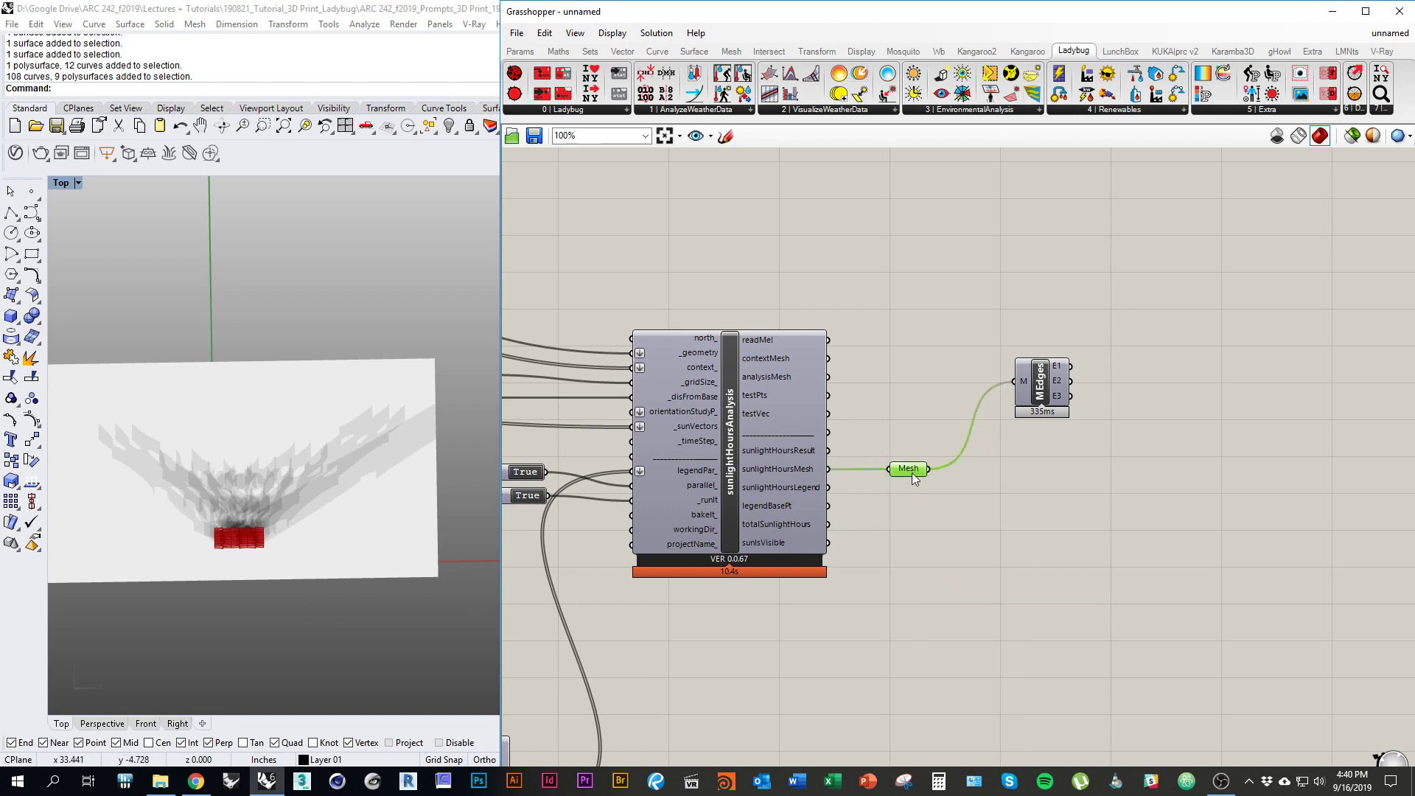
# Step: Bake the Mesh parameter's sunlight hours mesh into Rhino on Layer 01
pyautogui.rightClick(913, 478)
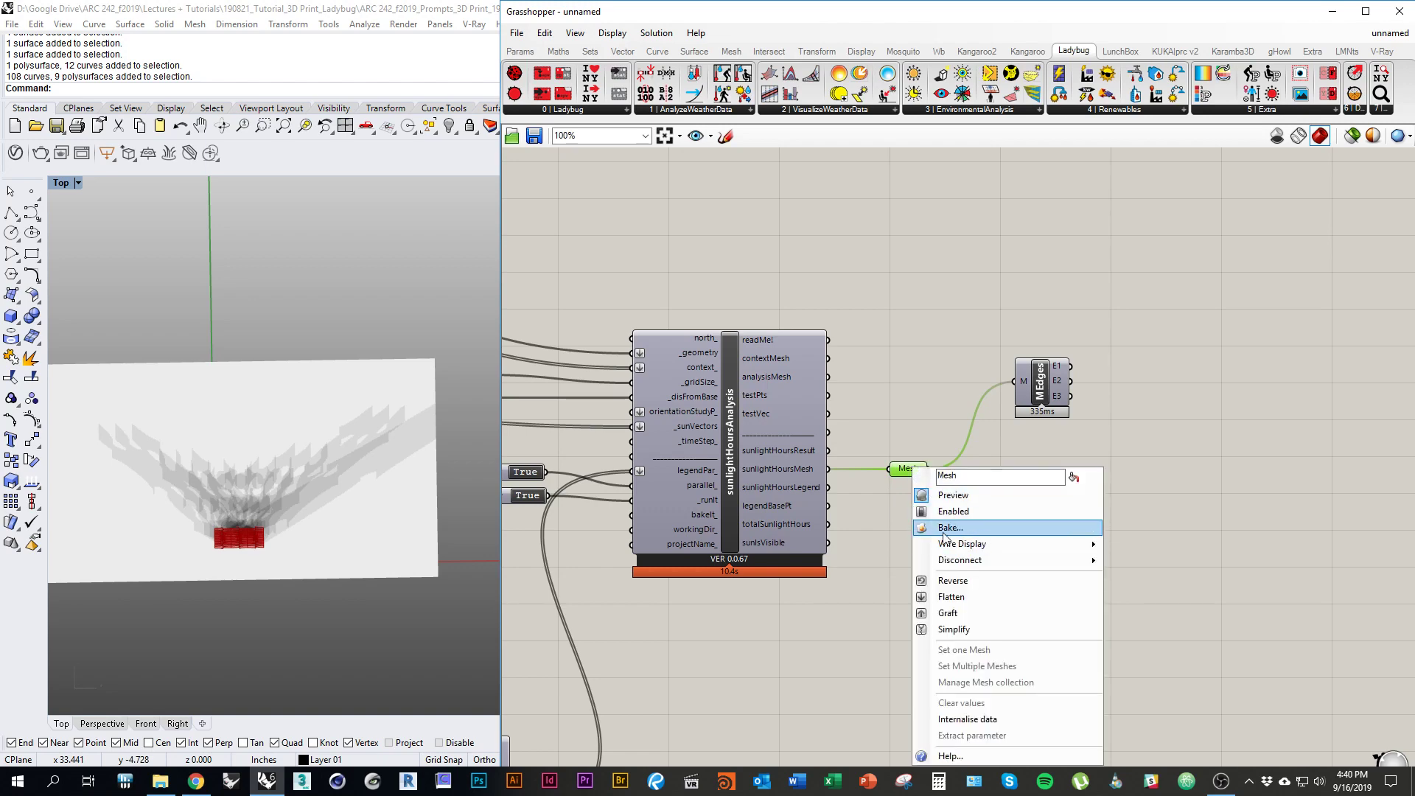
pyautogui.click(979, 528)
pyautogui.moveTo(980, 385); pyautogui.dragTo(901, 278)
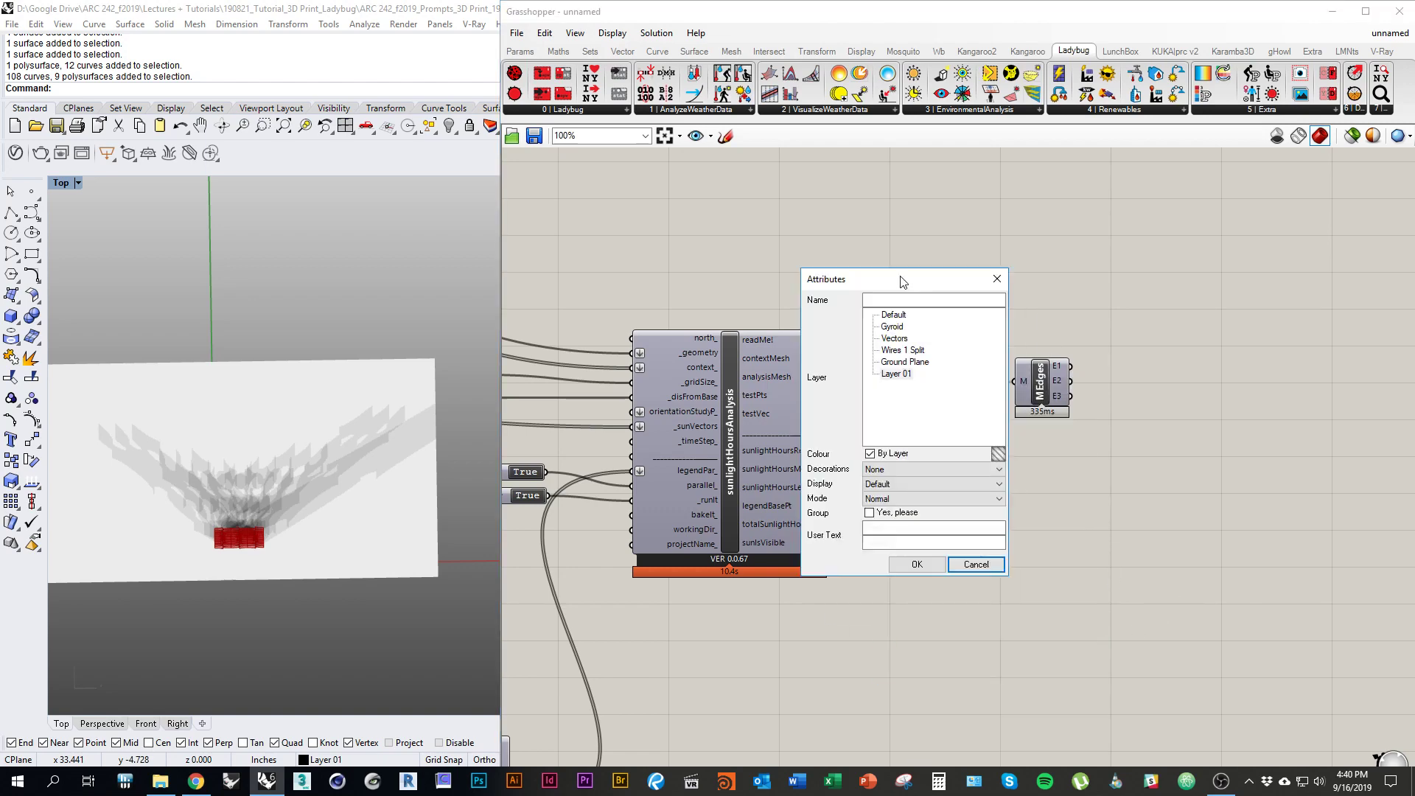
pyautogui.click(915, 571)
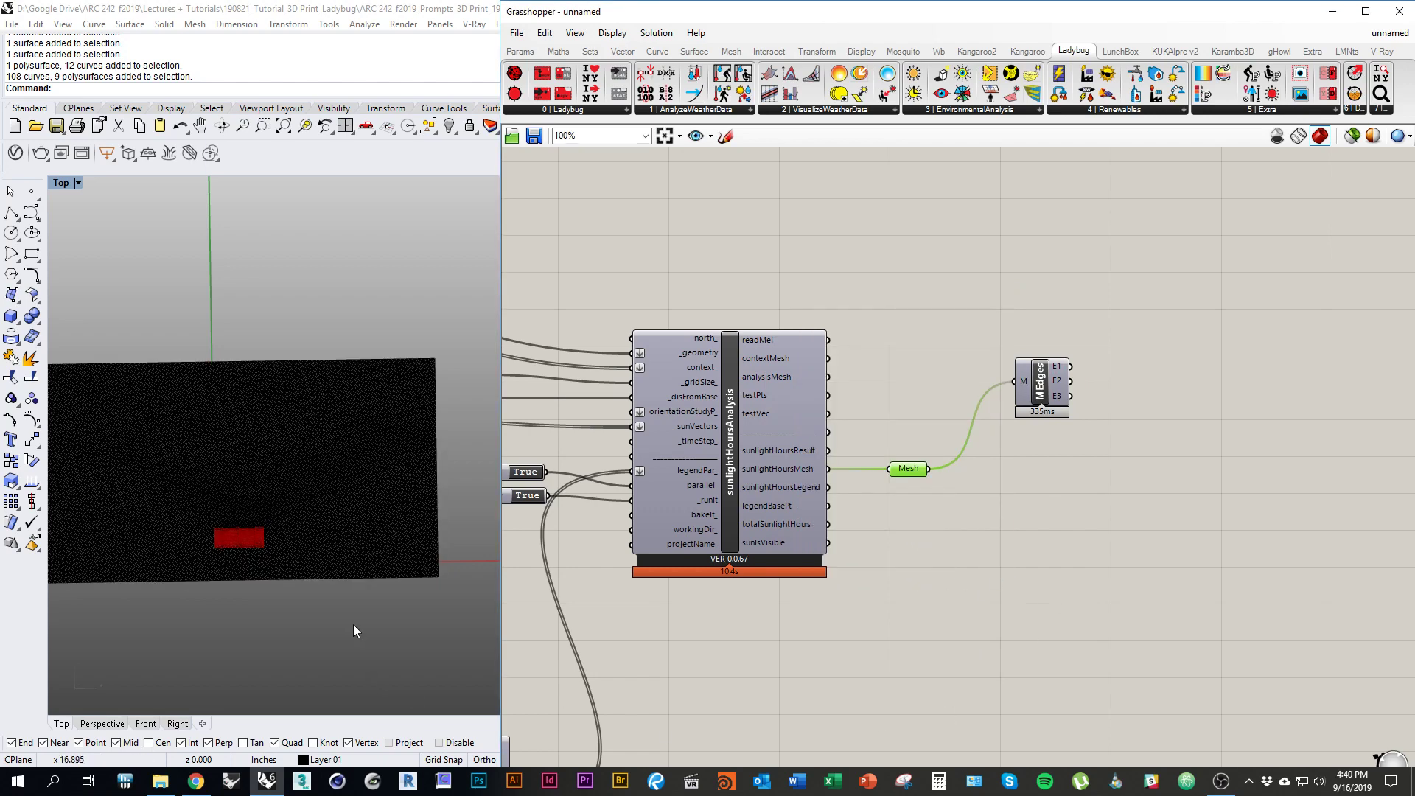
# Step: Close the Grasshopper window, select the baked mesh and examine it in the Rhino viewport
pyautogui.click(1399, 12)
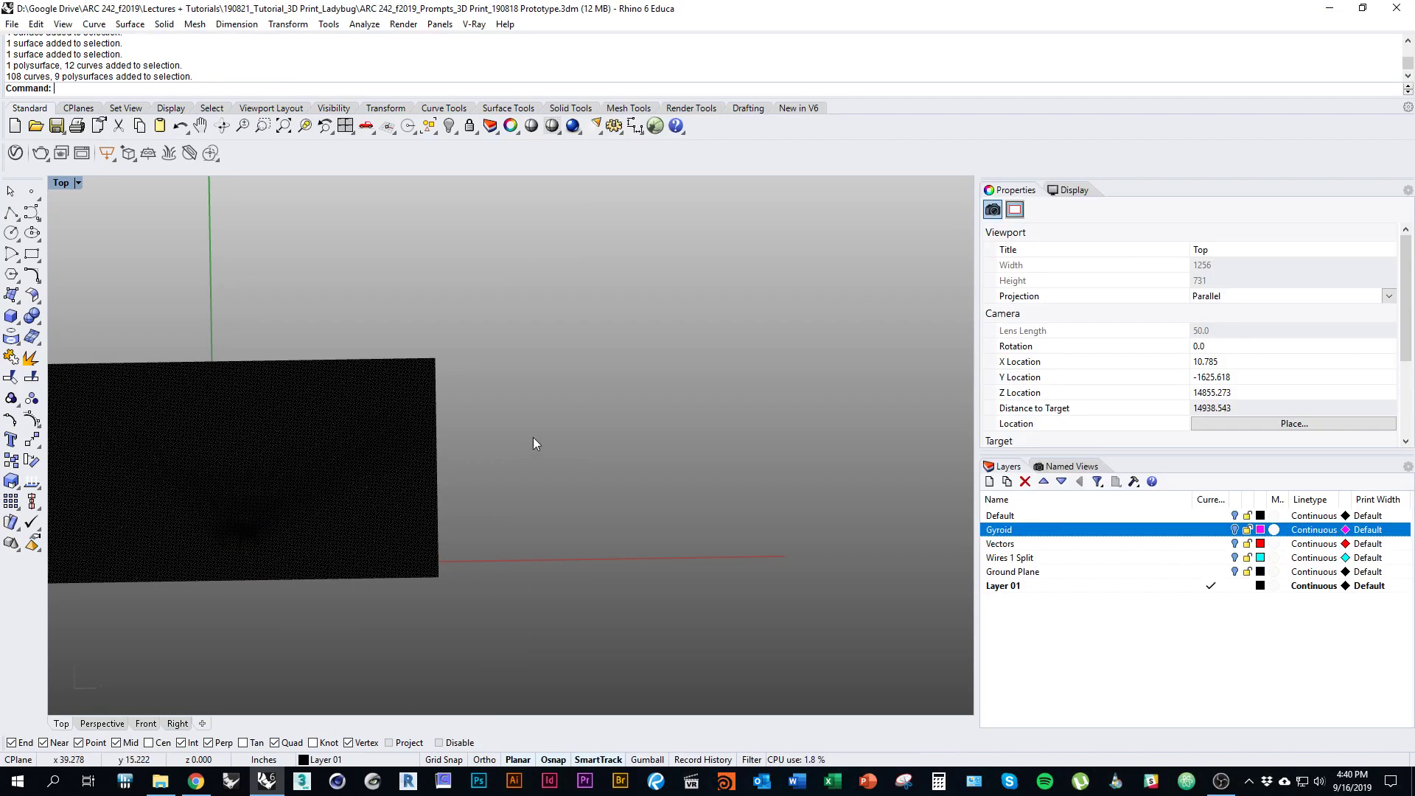
pyautogui.moveTo(533, 436); pyautogui.dragTo(813, 458, button='right')
pyautogui.scroll(9, 575, 479)
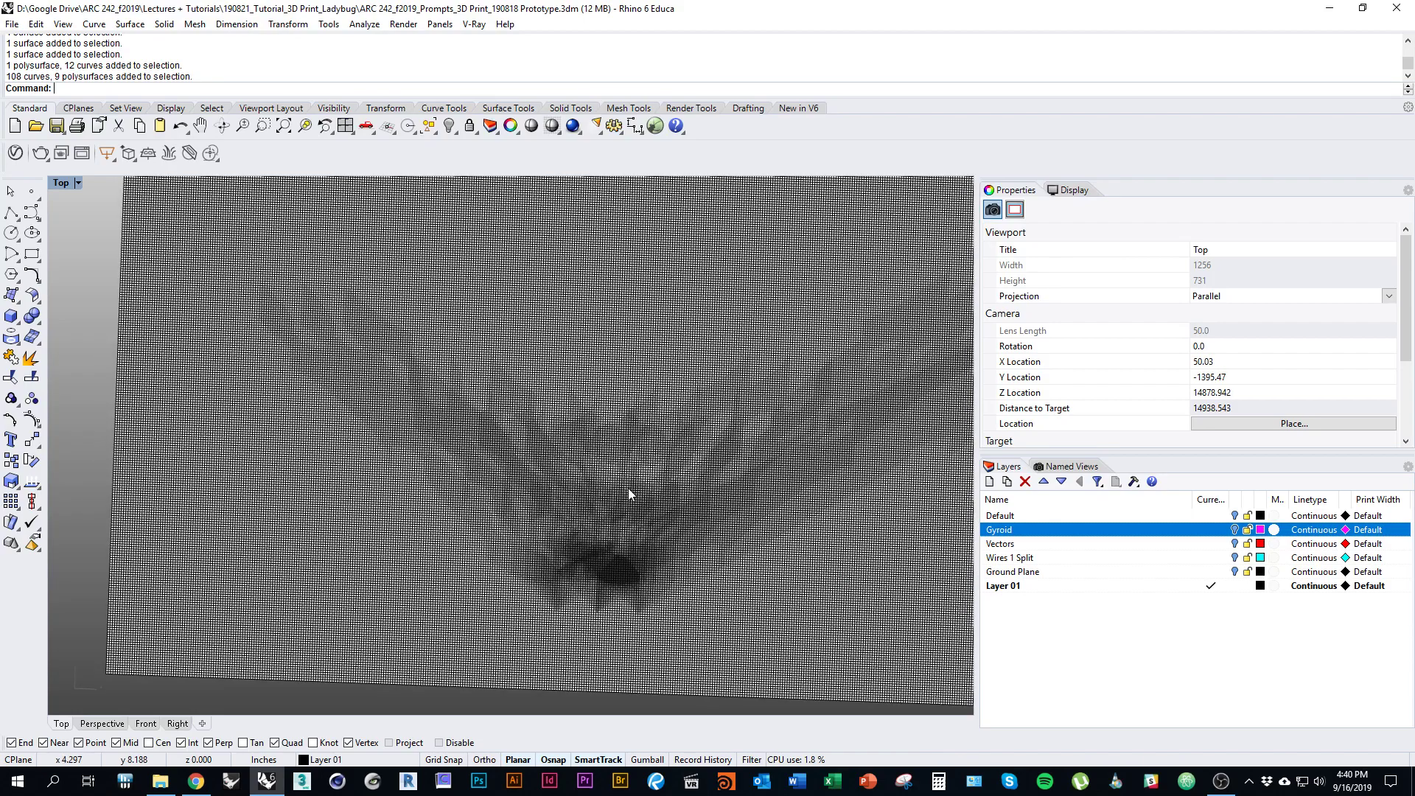
pyautogui.click(556, 506)
pyautogui.scroll(-8, 555, 506)
pyautogui.moveTo(594, 510); pyautogui.dragTo(527, 527, button='right')
pyautogui.scroll(6, 540, 519)
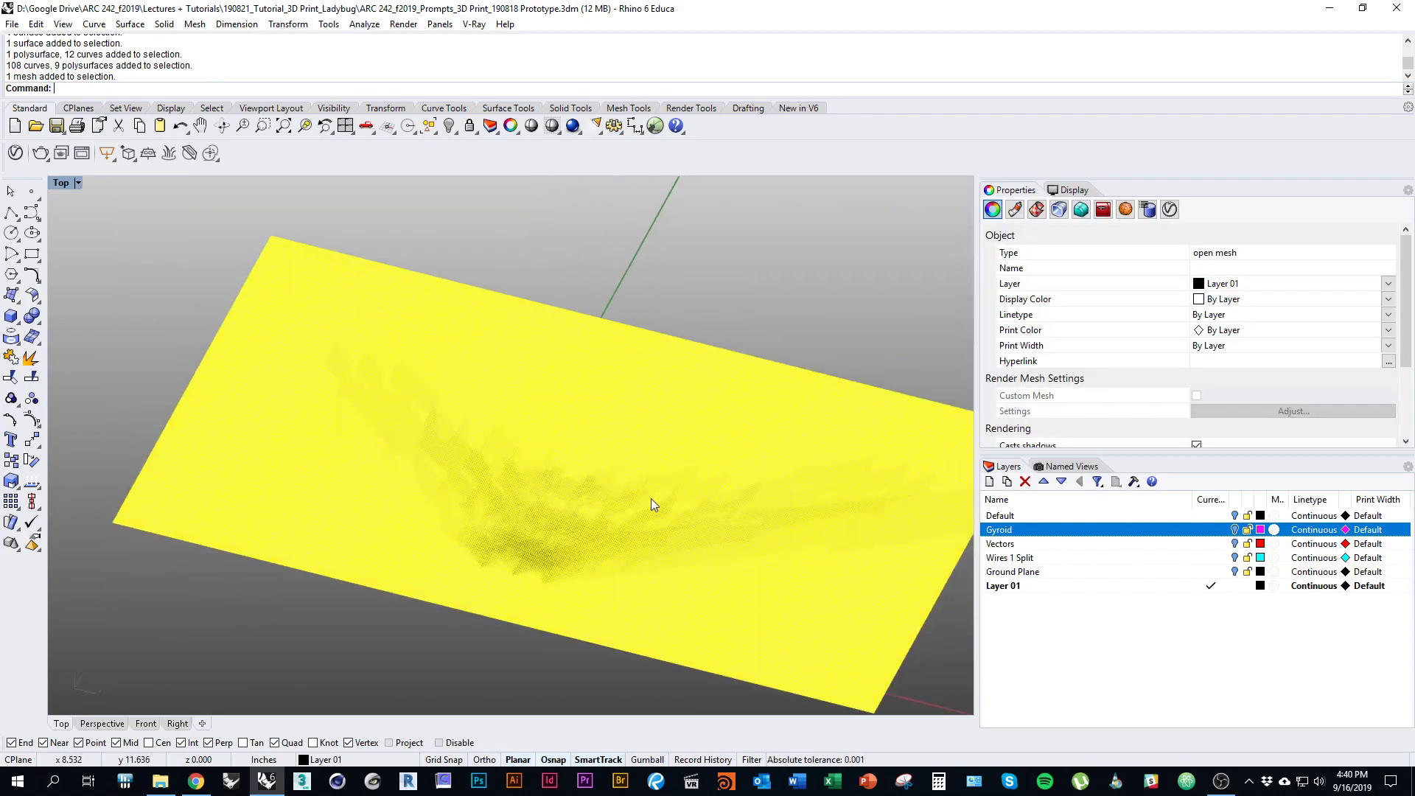
pyautogui.keyDown('shift'); pyautogui.moveTo(652, 498); pyautogui.dragTo(606, 514, button='right'); pyautogui.keyUp('shift')
# Step: Deselect the baked mesh and turn off Mesh Wires in the Shaded display settings
pyautogui.click(847, 329)
pyautogui.click(1079, 193)
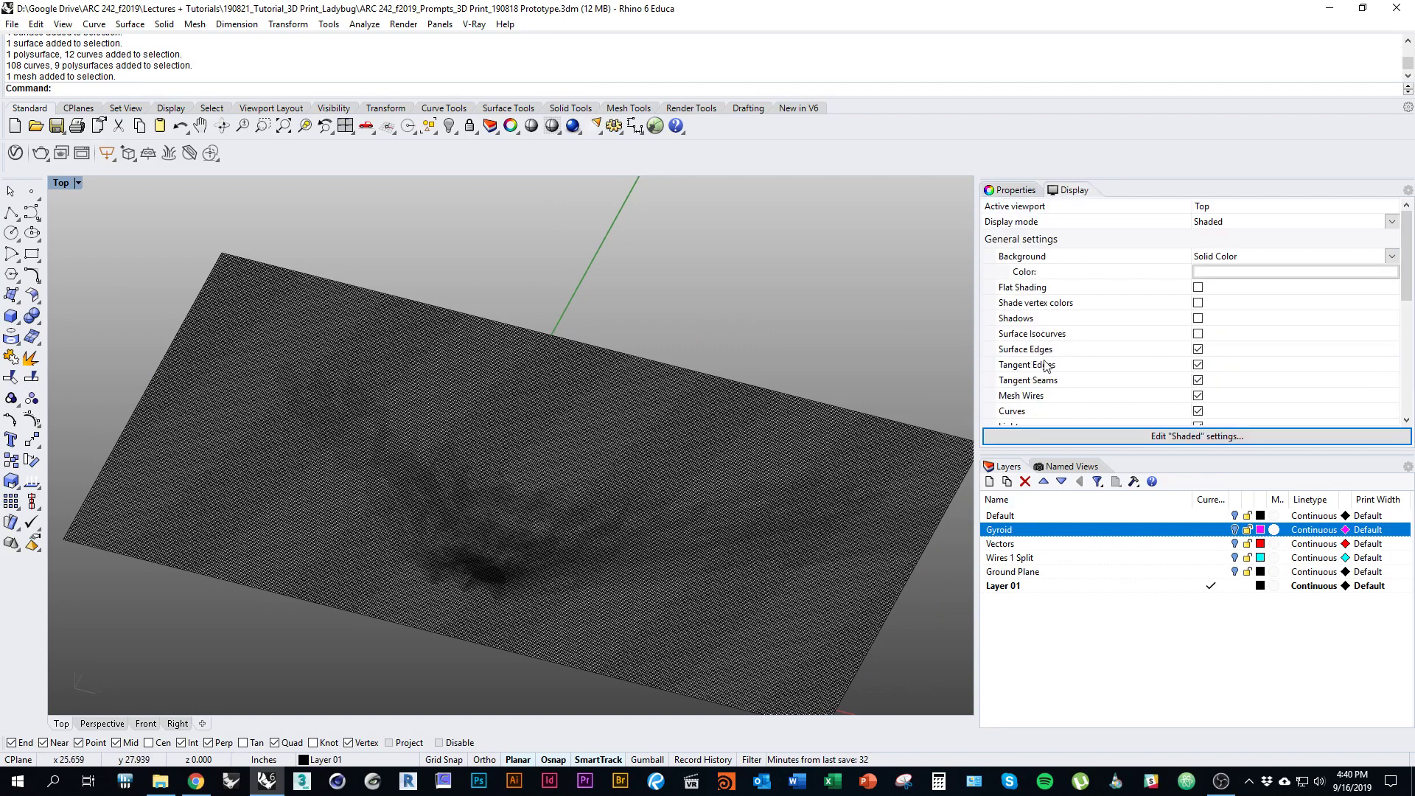
pyautogui.click(1198, 398)
# Step: Examine the baked mesh's shaded faces close up, select it to check its grid cells, and deselect it
pyautogui.scroll(5, 487, 530)
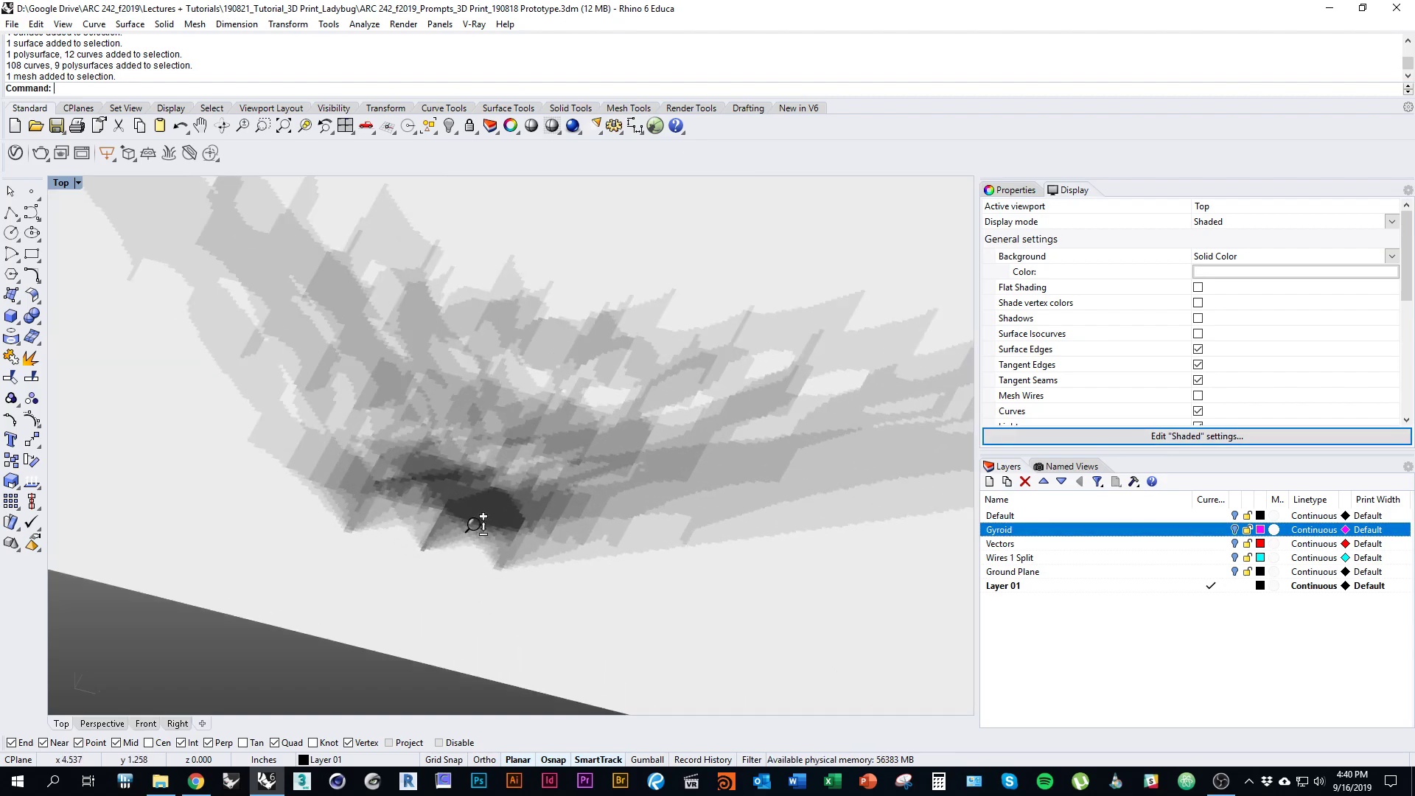
pyautogui.click(492, 546)
pyautogui.scroll(8, 493, 547)
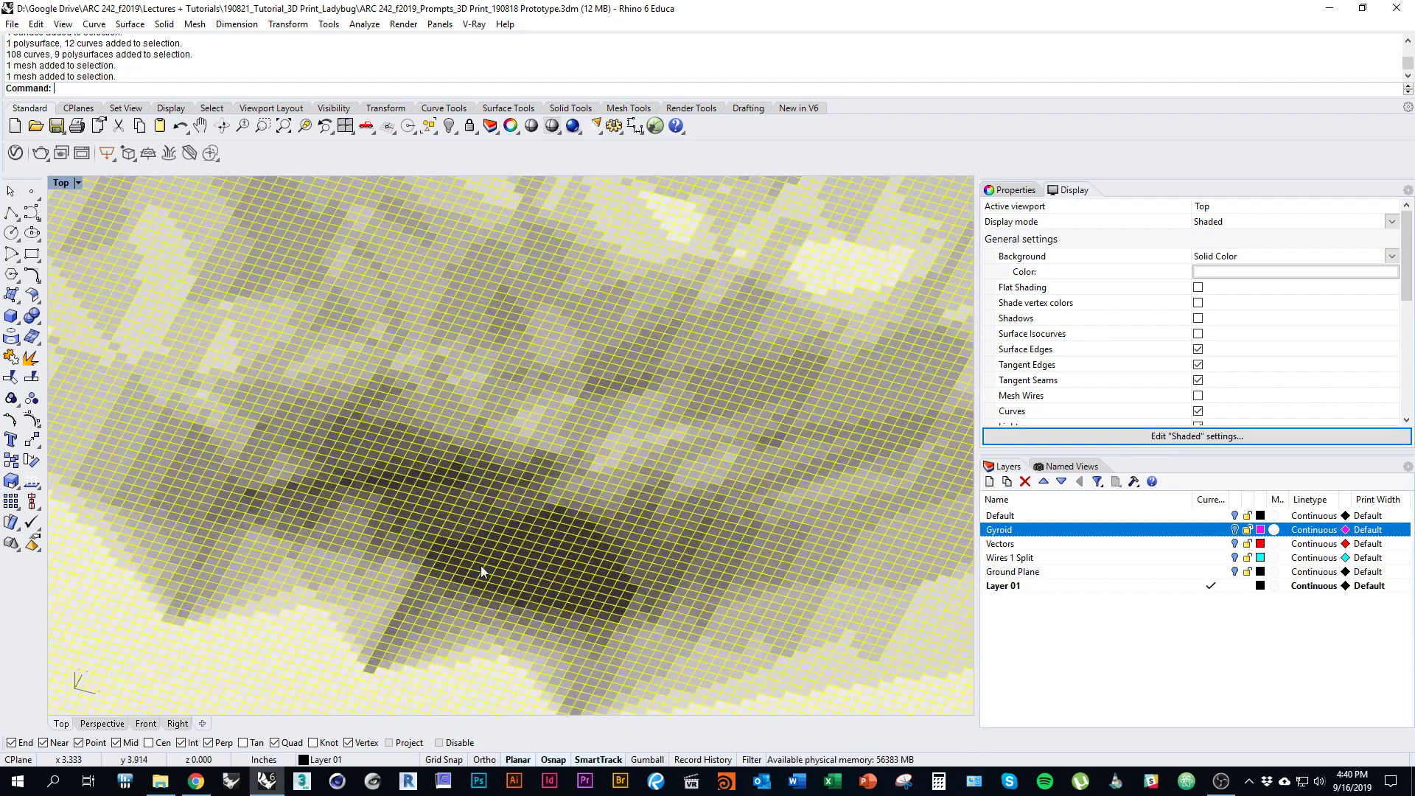
pyautogui.scroll(-10, 519, 595)
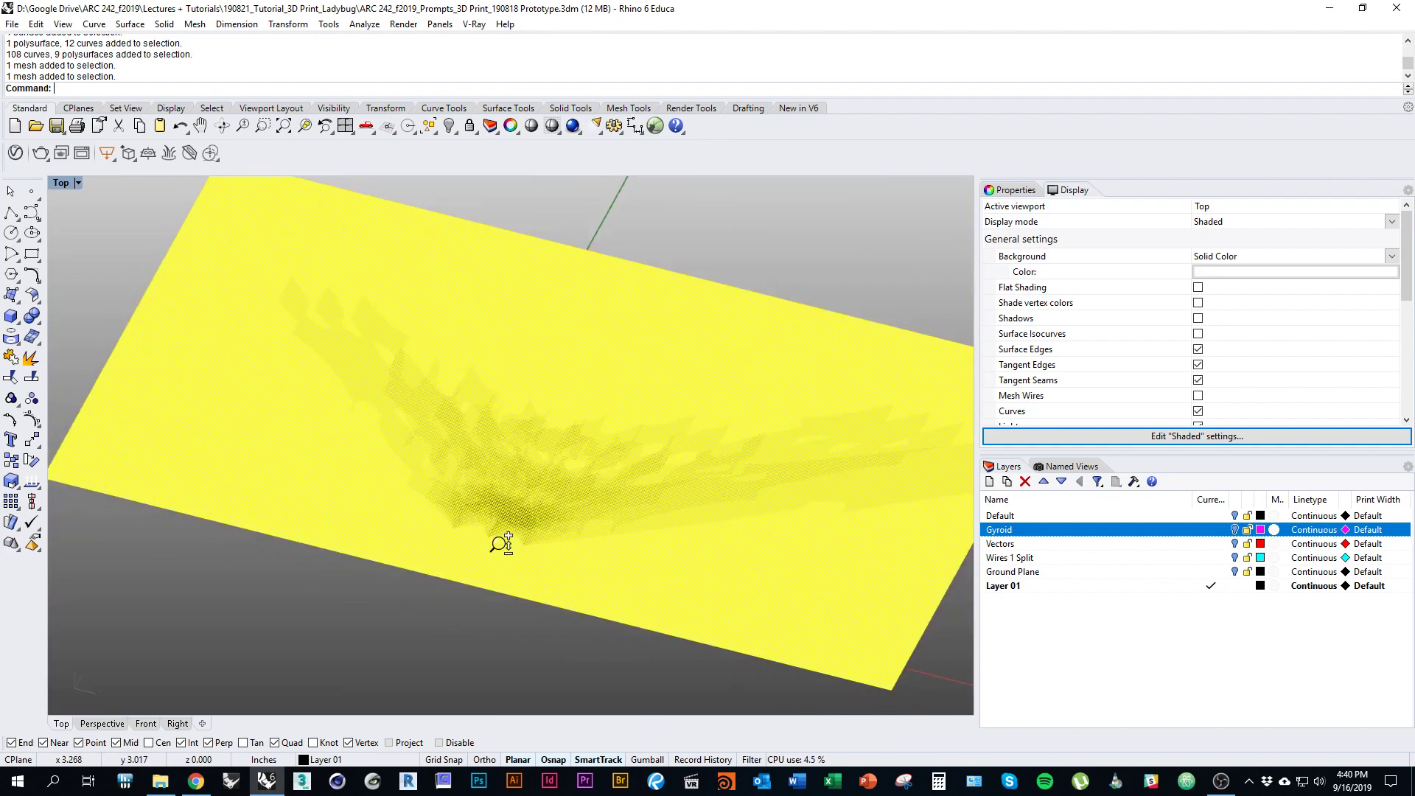
pyautogui.click(551, 621)
pyautogui.scroll(-3, 516, 575)
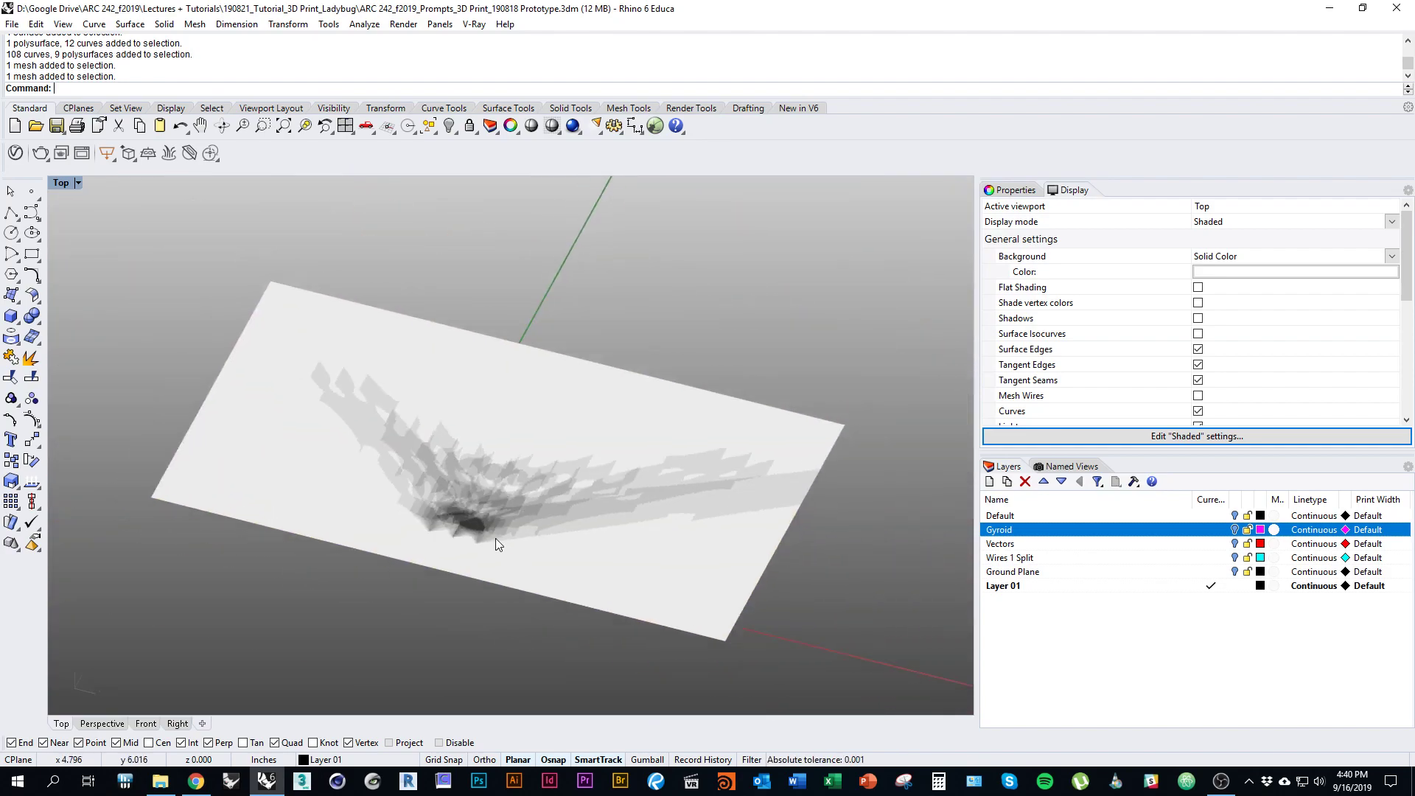
# Step: View the baked mesh from different angles and restore the viewport to the world Top view
pyautogui.keyDown('ctrl'); pyautogui.keyDown('shift'); pyautogui.moveTo(495, 538); pyautogui.dragTo(557, 677, button='right'); pyautogui.keyUp('shift'); pyautogui.keyUp('ctrl')
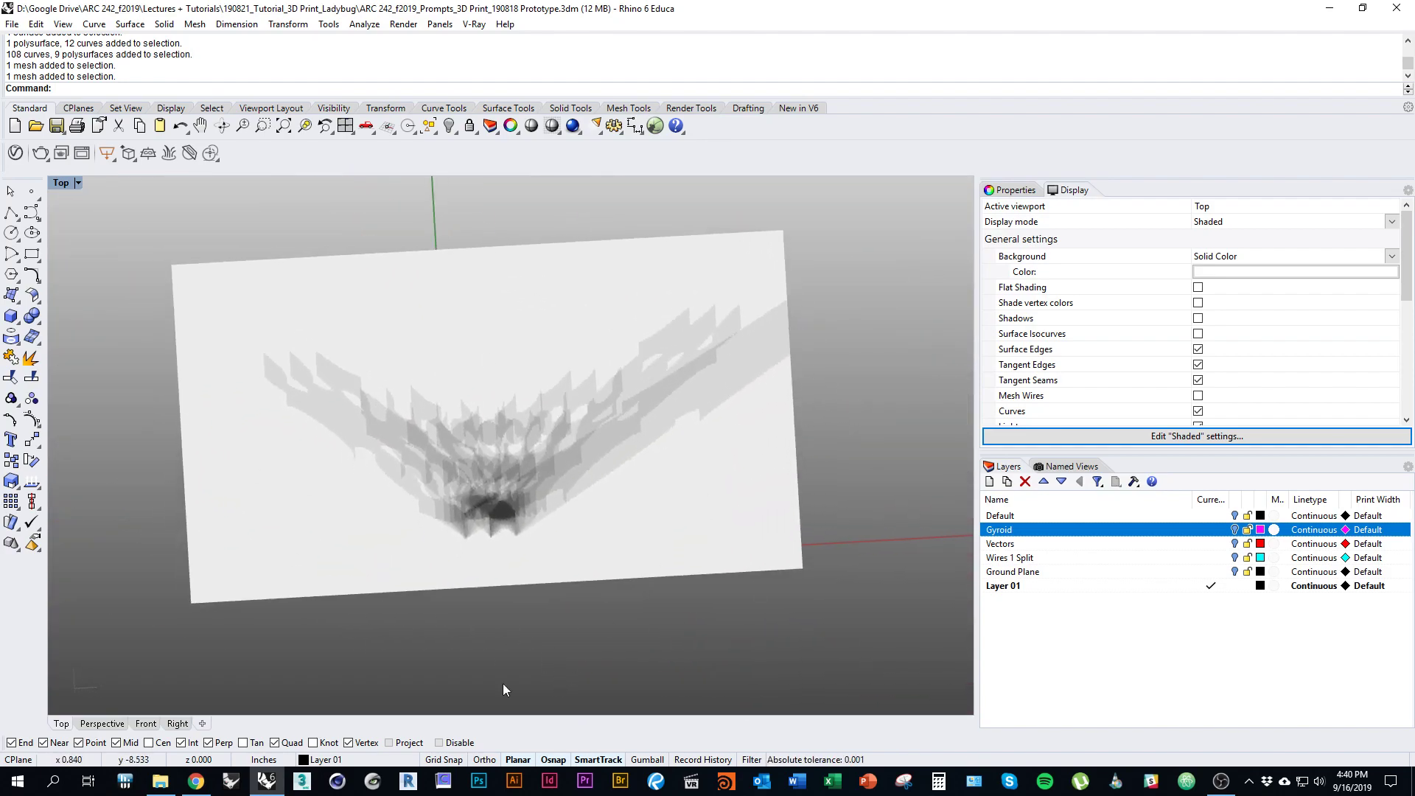
pyautogui.moveTo(729, 458); pyautogui.dragTo(693, 535, button='right')
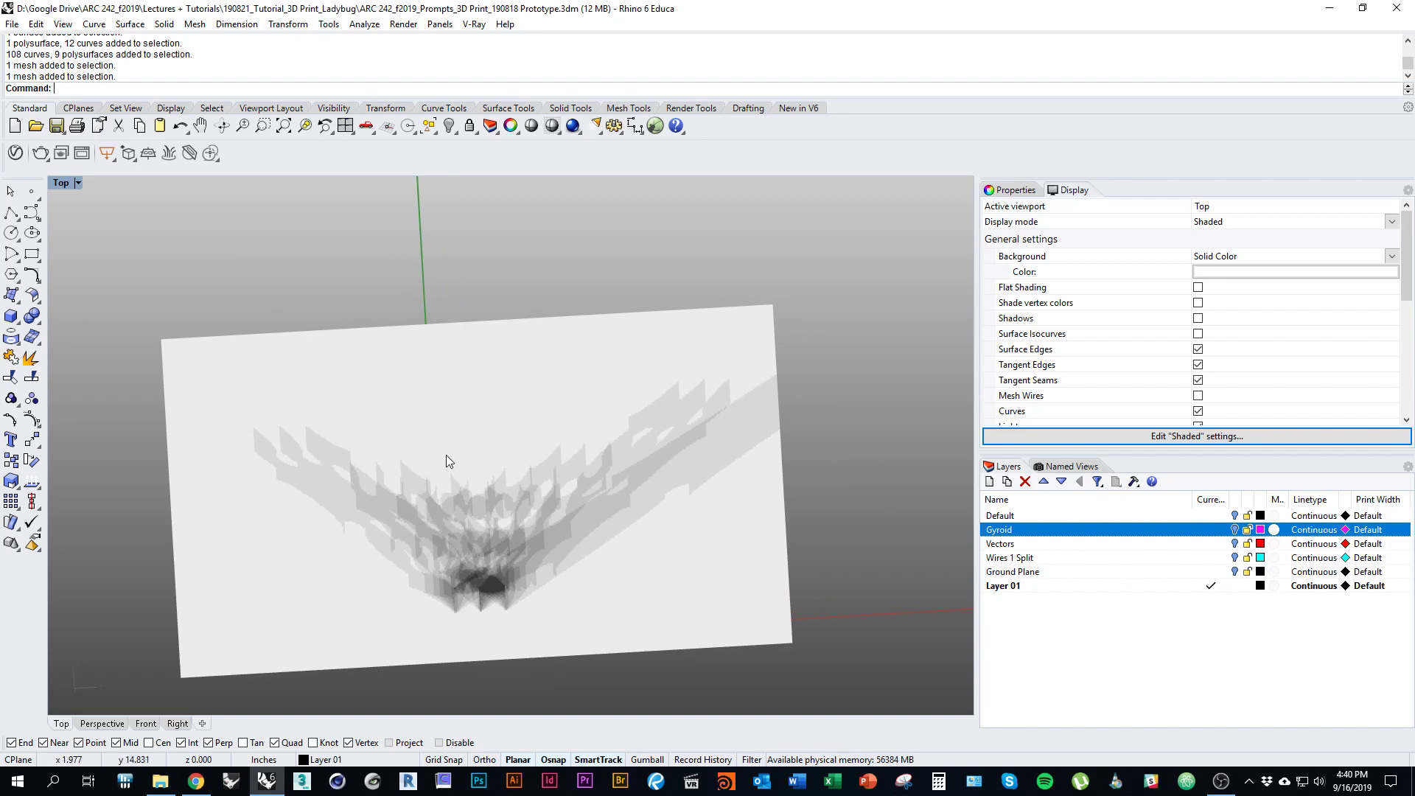
pyautogui.moveTo(724, 542); pyautogui.dragTo(681, 538, button='right')
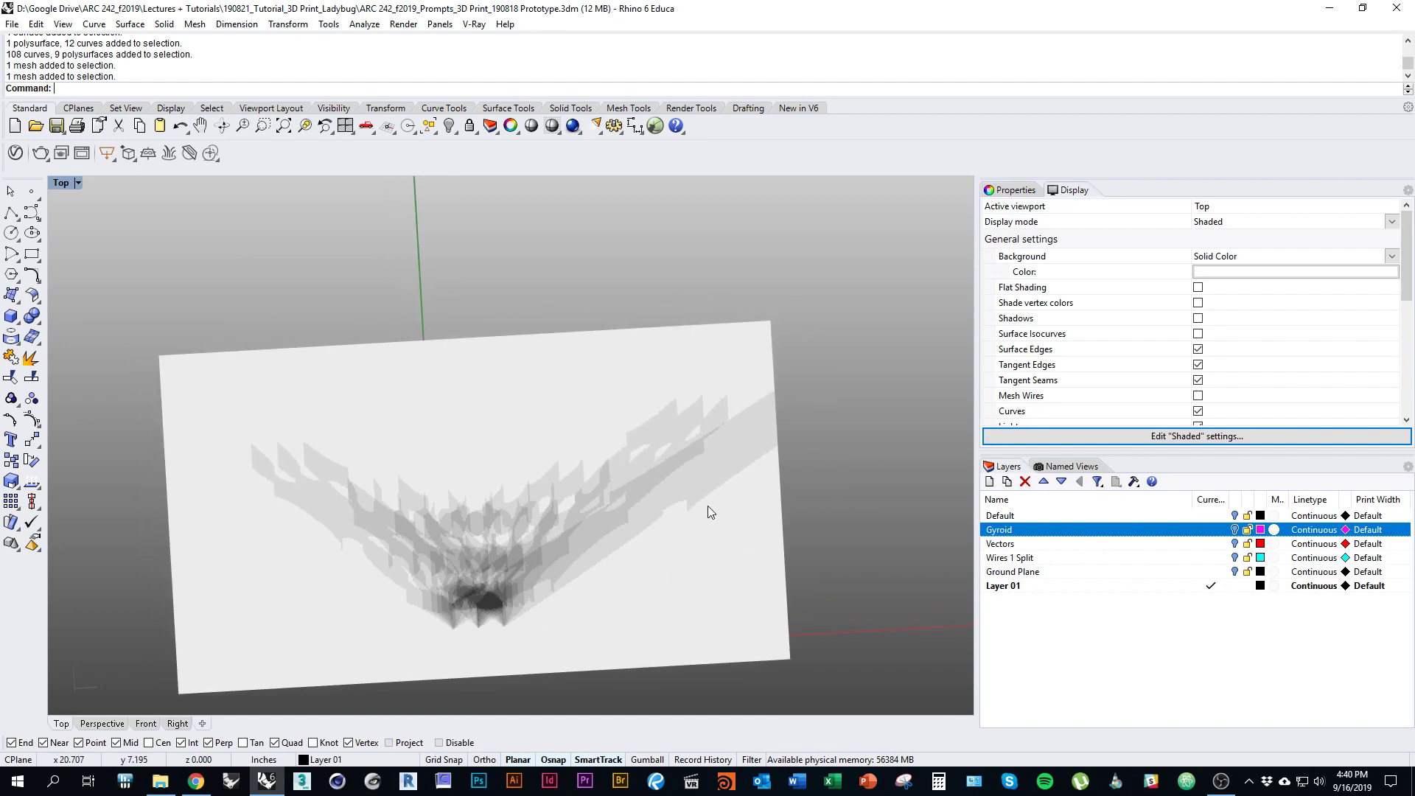
pyautogui.moveTo(843, 532); pyautogui.dragTo(828, 498, button='right')
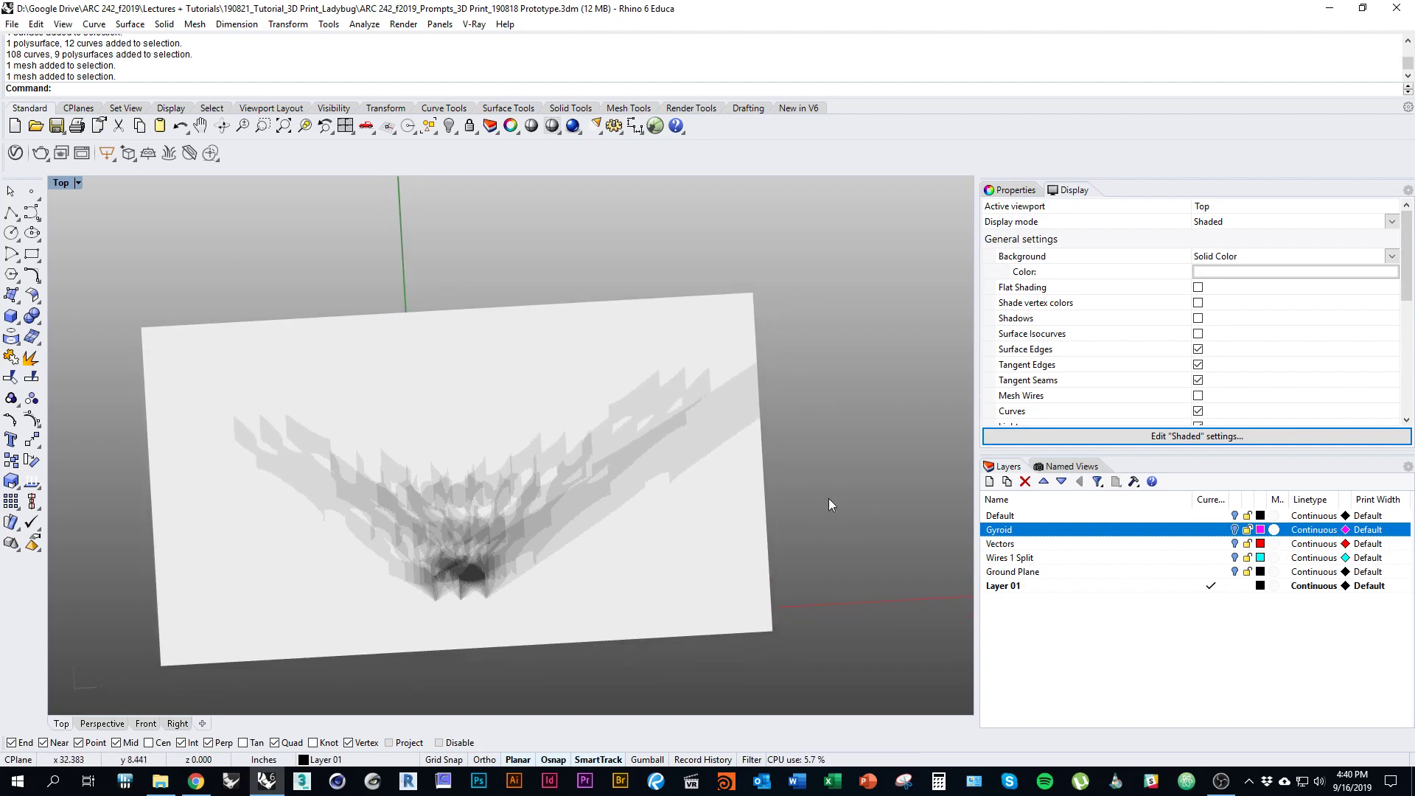
pyautogui.write('Top')
pyautogui.press('Return')
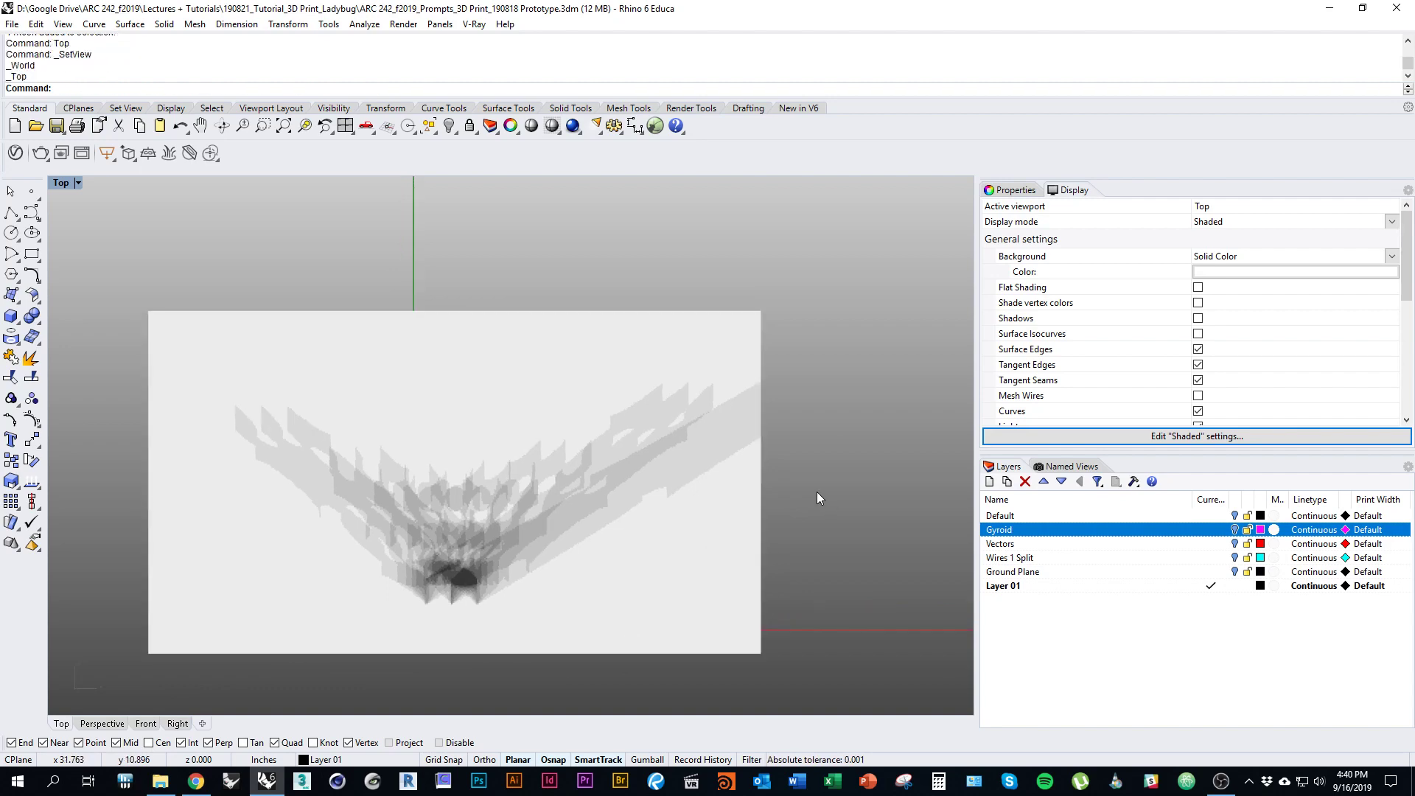
# Step: Reopen Grasshopper, collapse its window and hide the baked sunlight hours mesh in Rhino
pyautogui.write('Grasshopper')
pyautogui.press('Return')
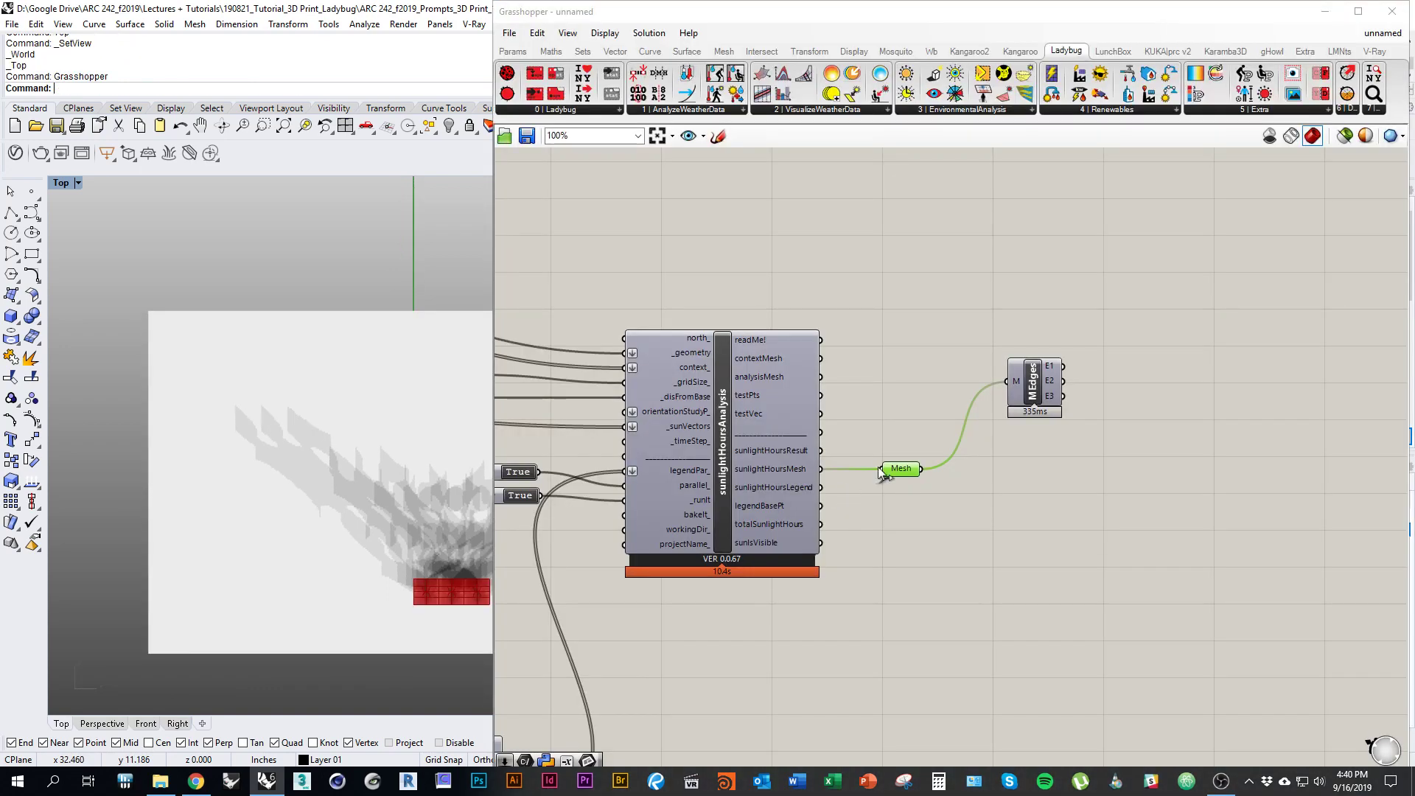
pyautogui.moveTo(931, 413); pyautogui.dragTo(1126, 398, button='right')
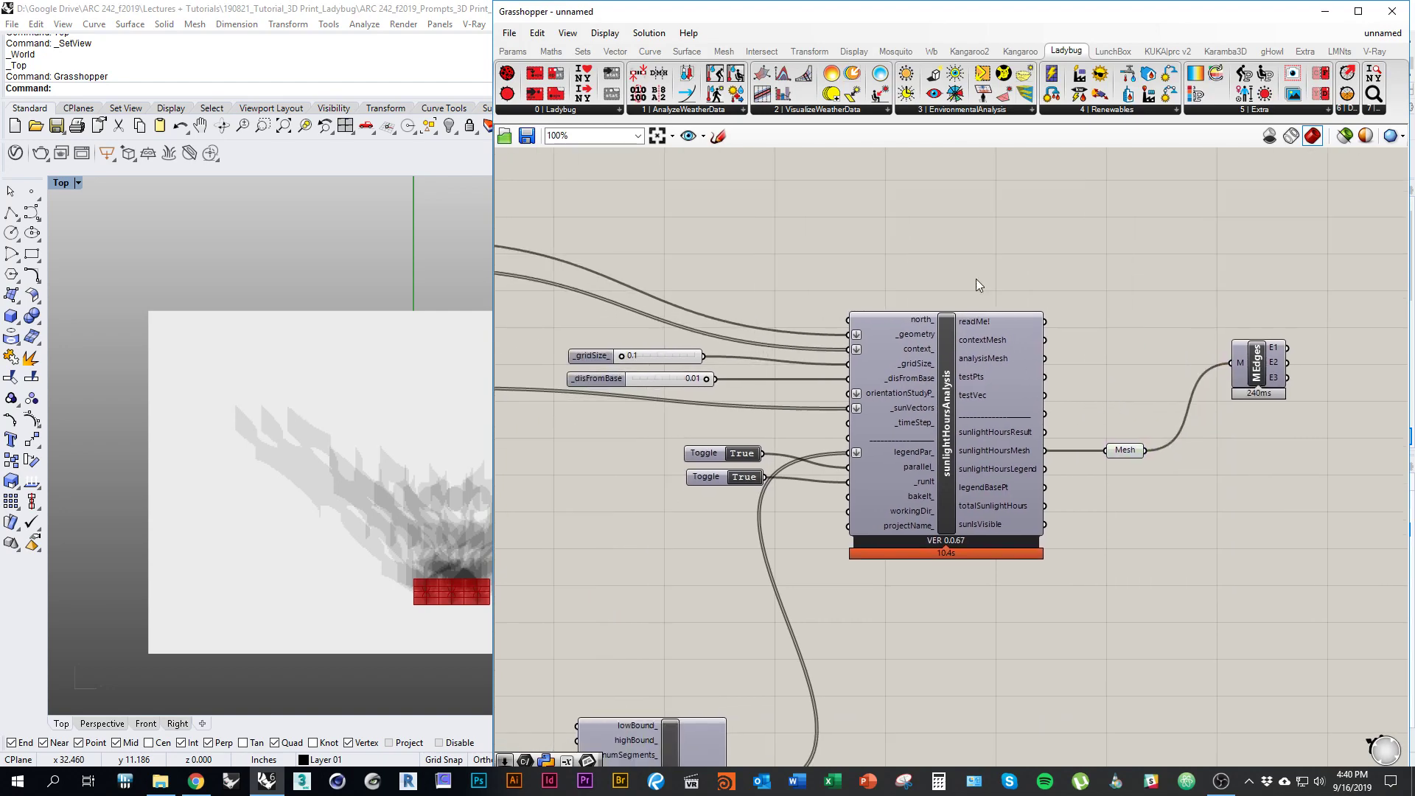
pyautogui.doubleClick(930, 16)
pyautogui.click(674, 510)
pyautogui.hotkey('ctrl', 'h')
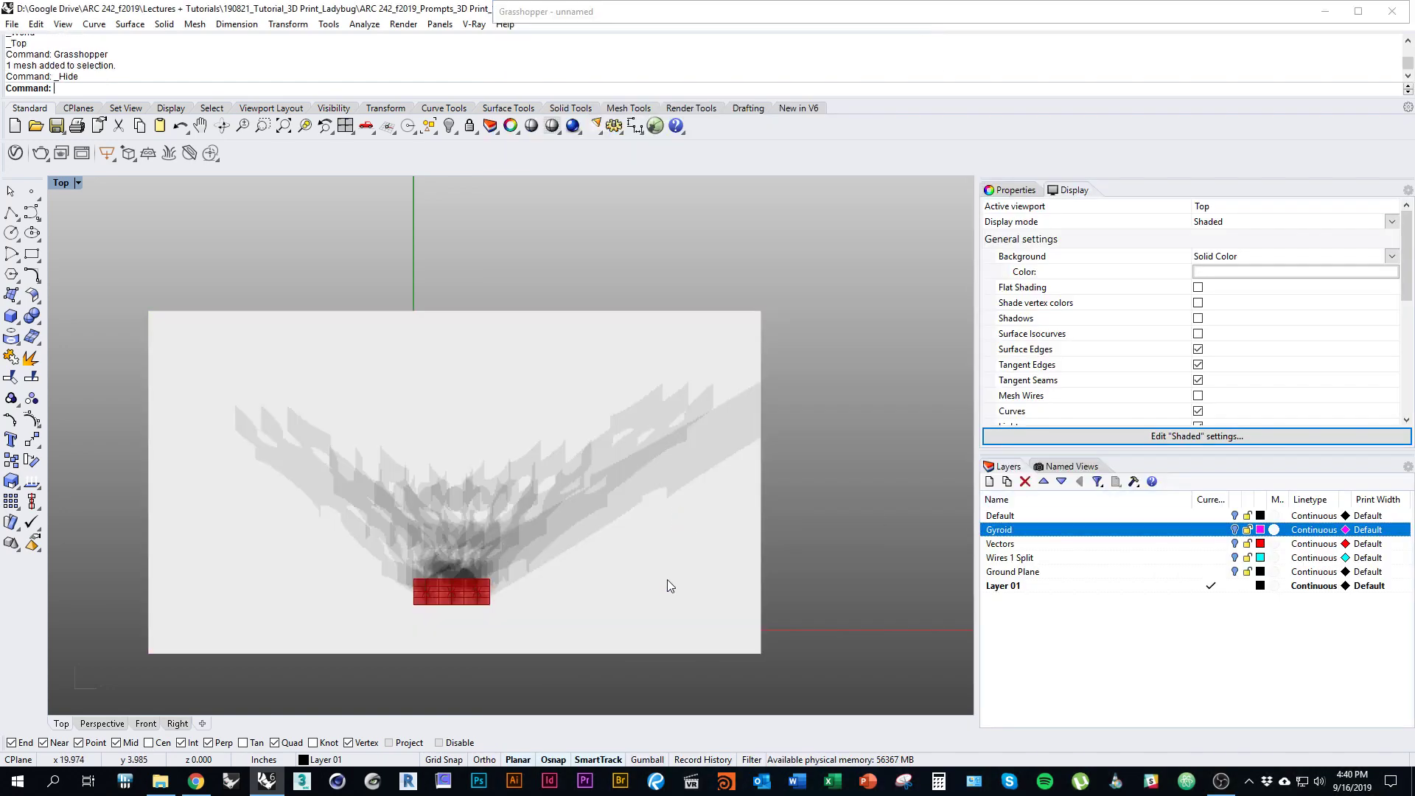
# Step: Expand the Grasshopper window and turn off the preview of the Mesh parameter
pyautogui.doubleClick(856, 12)
pyautogui.moveTo(1126, 464); pyautogui.dragTo(1167, 463, button='right')
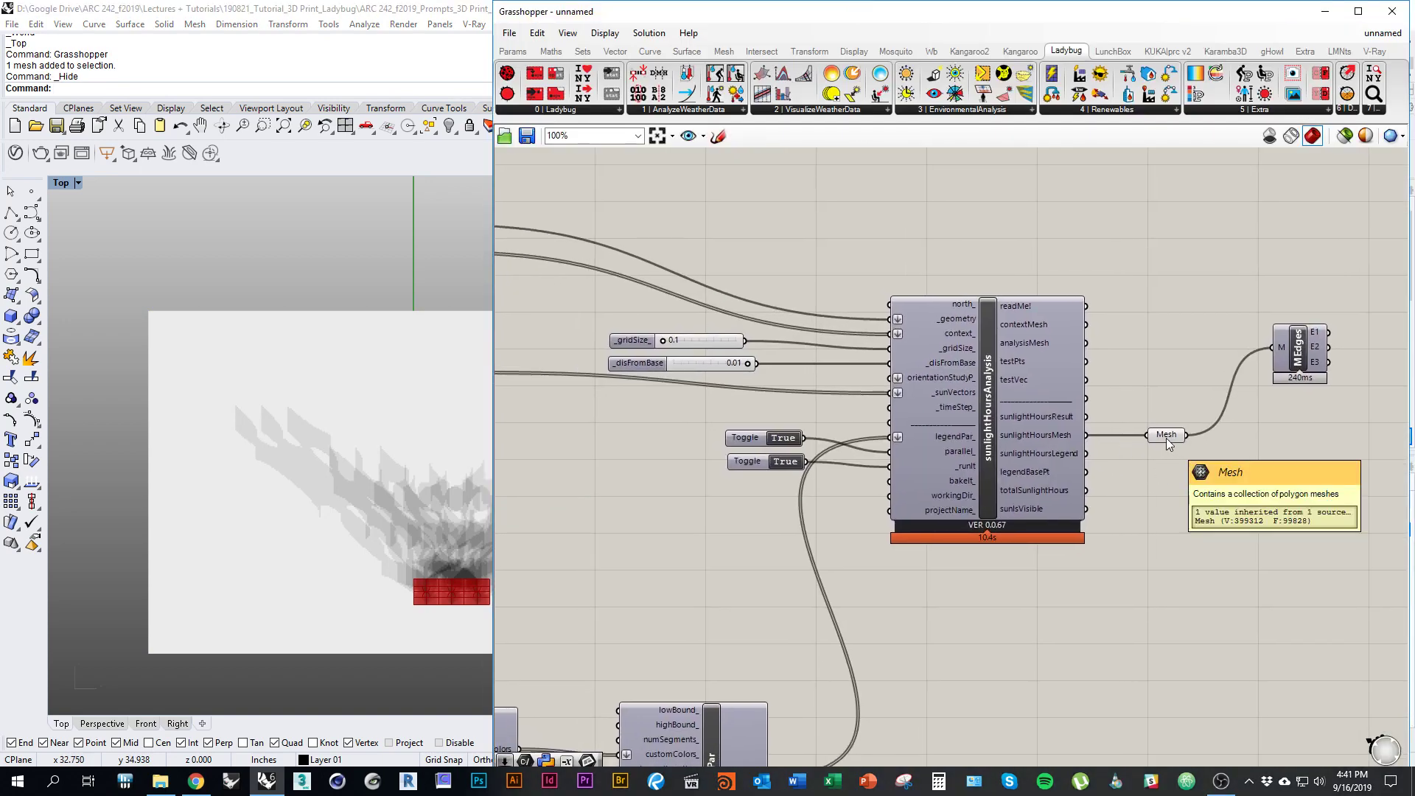
pyautogui.click(1167, 437)
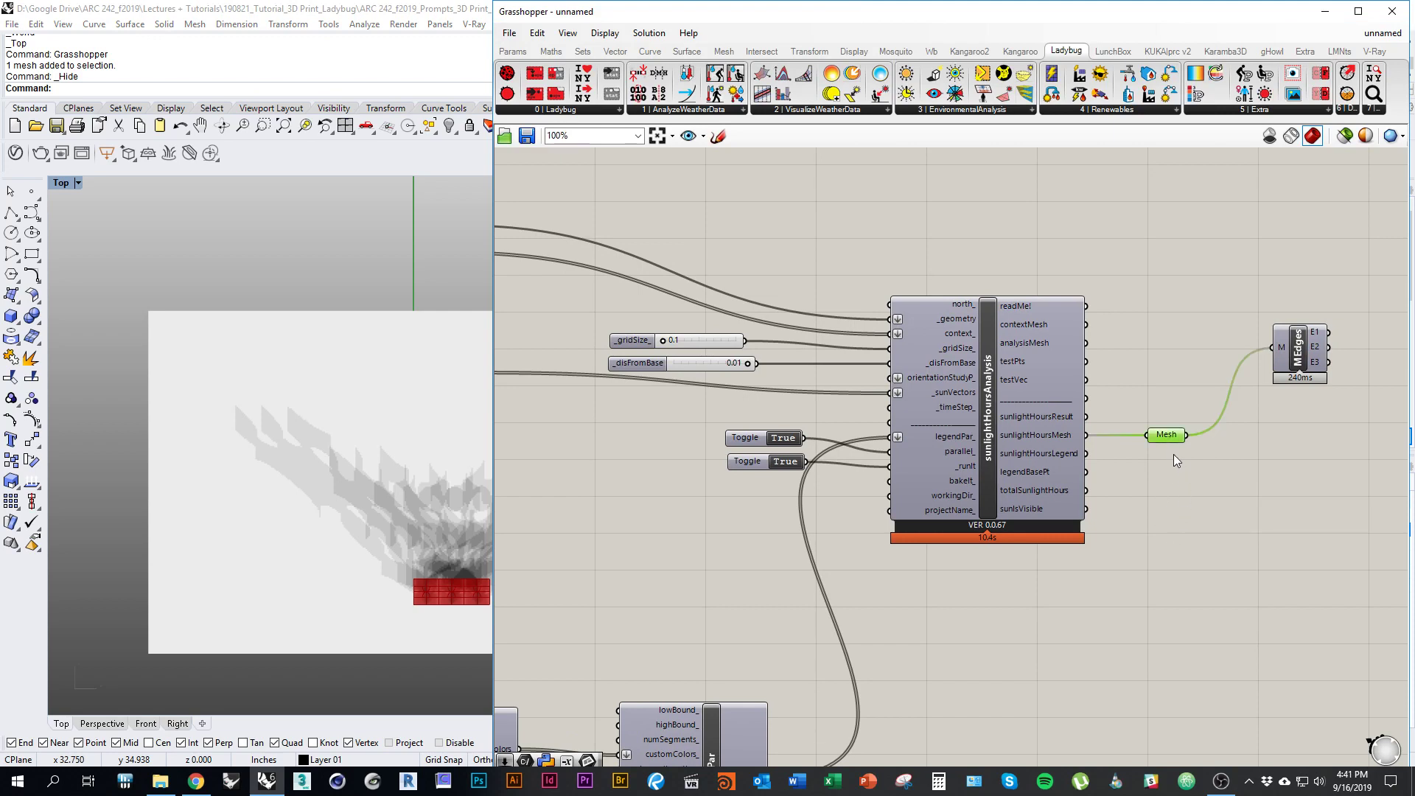
pyautogui.rightClick(1170, 463)
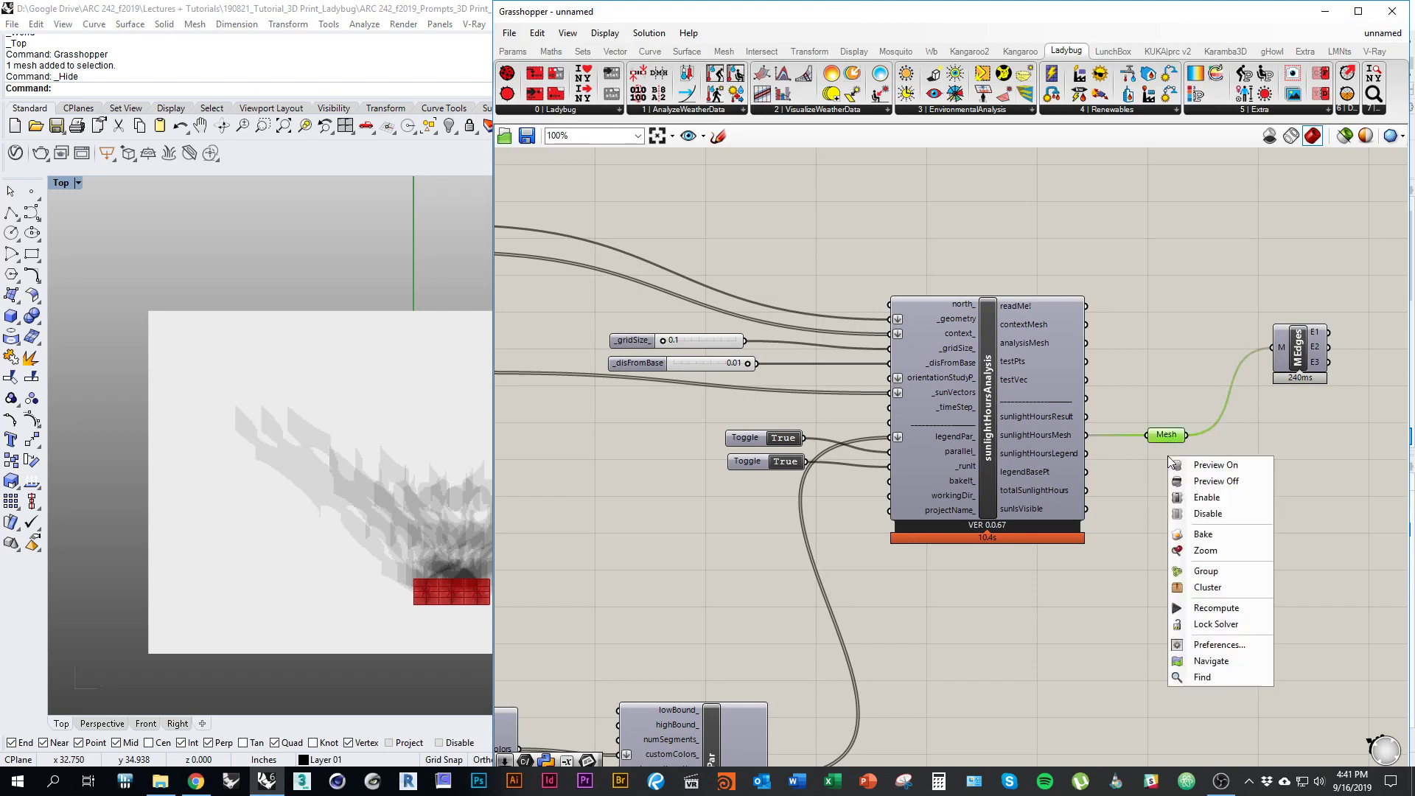
pyautogui.click(1243, 481)
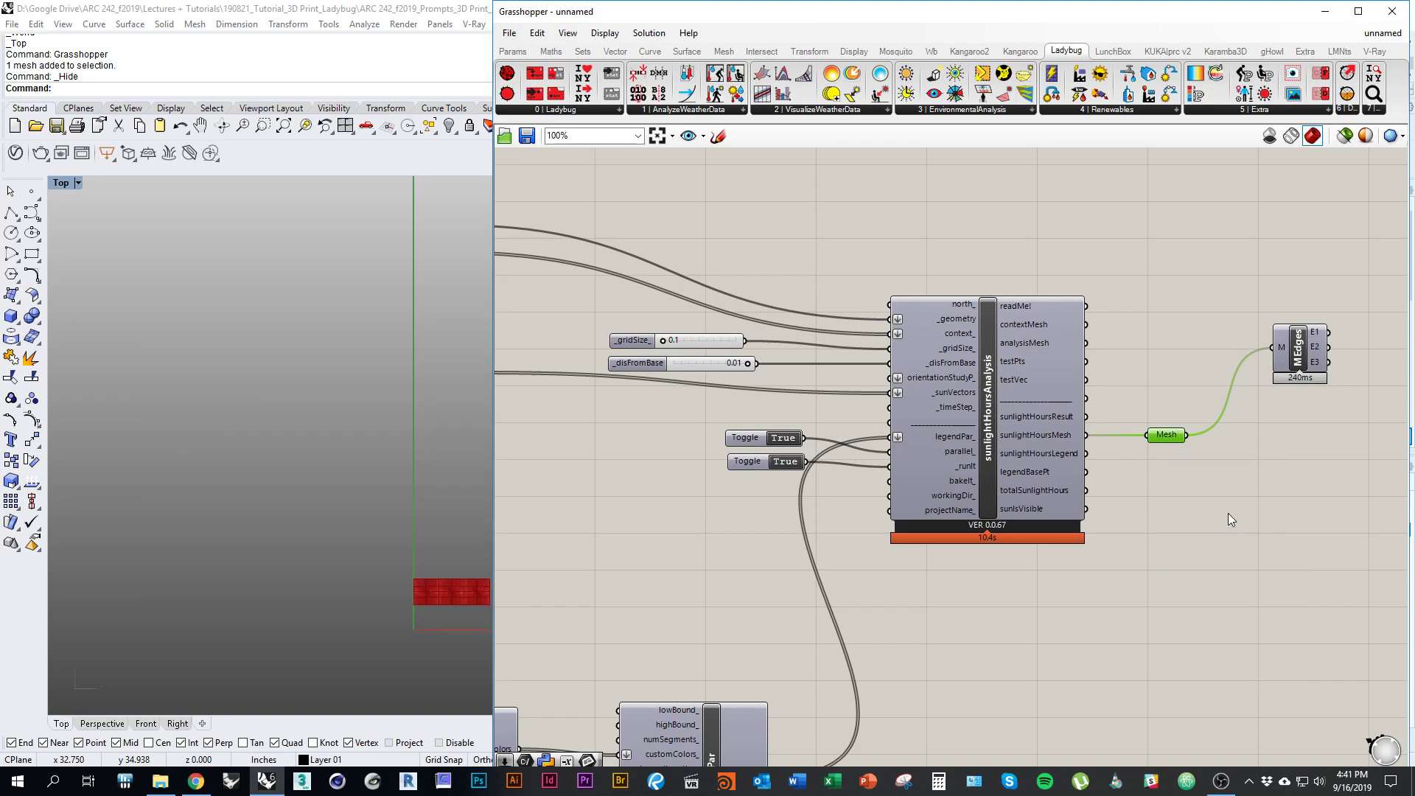
# Step: Set the sunlight hours analysis's _runIt toggle to False
pyautogui.moveTo(815, 510); pyautogui.dragTo(950, 542, button='right')
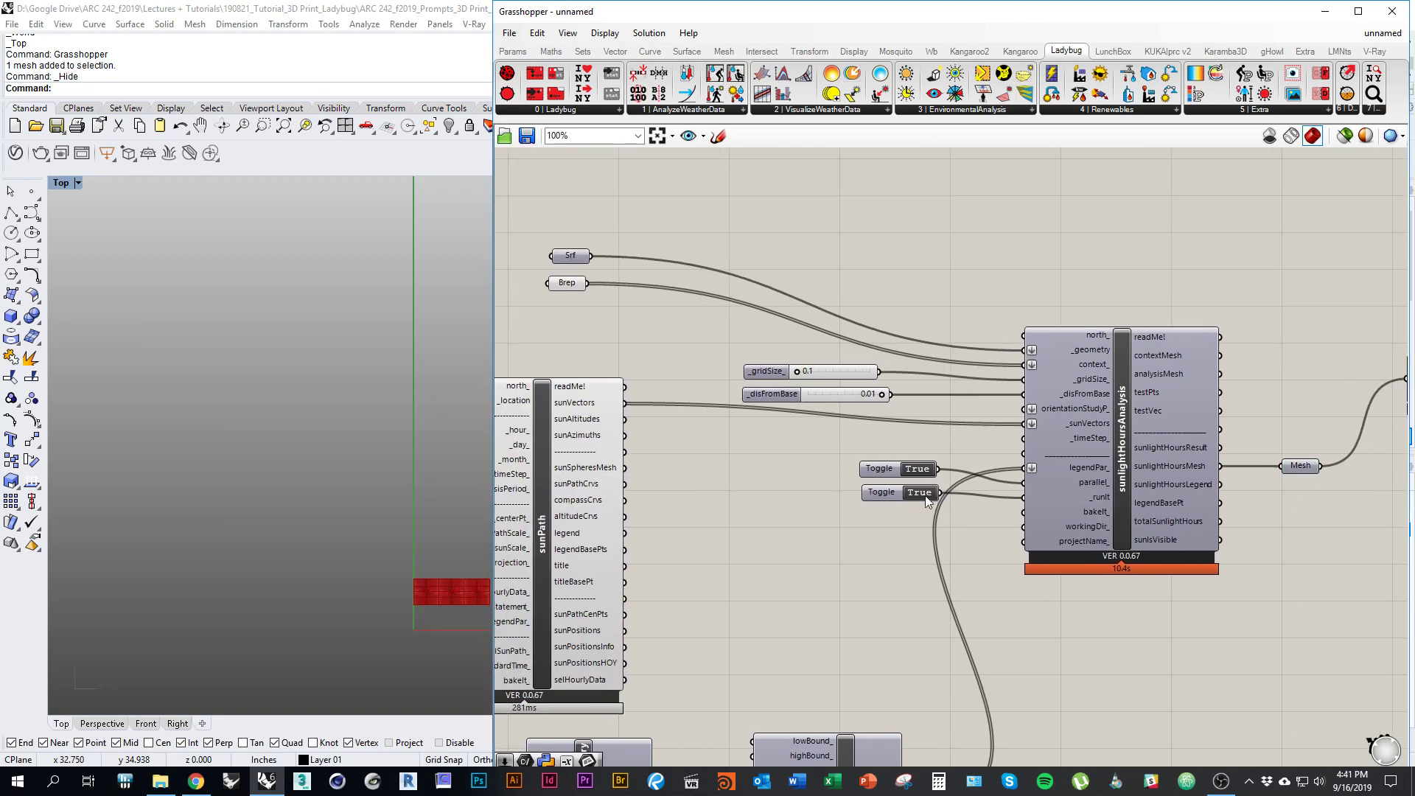
pyautogui.scroll(-5, 914, 568)
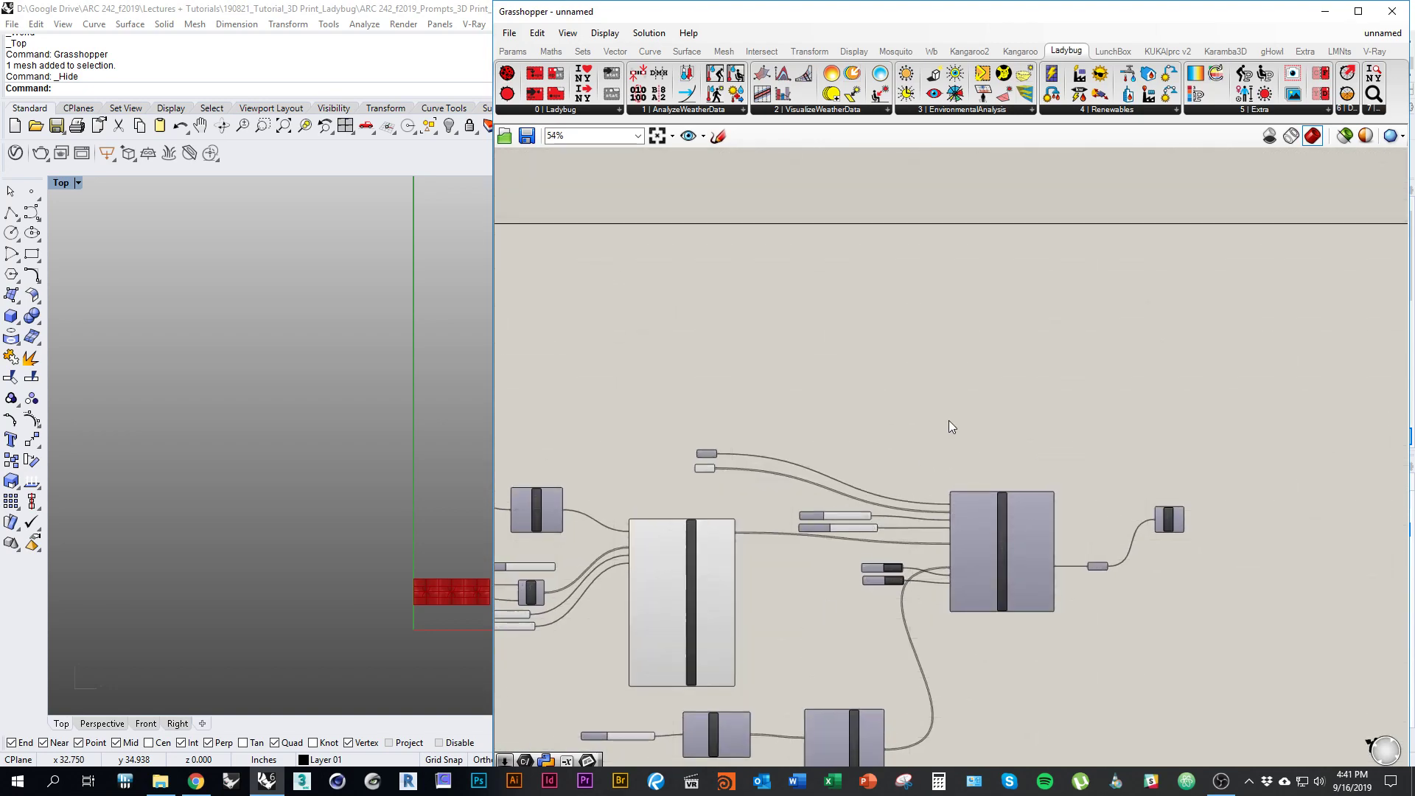
pyautogui.moveTo(948, 421); pyautogui.dragTo(1204, 410, button='right')
pyautogui.scroll(5, 900, 436)
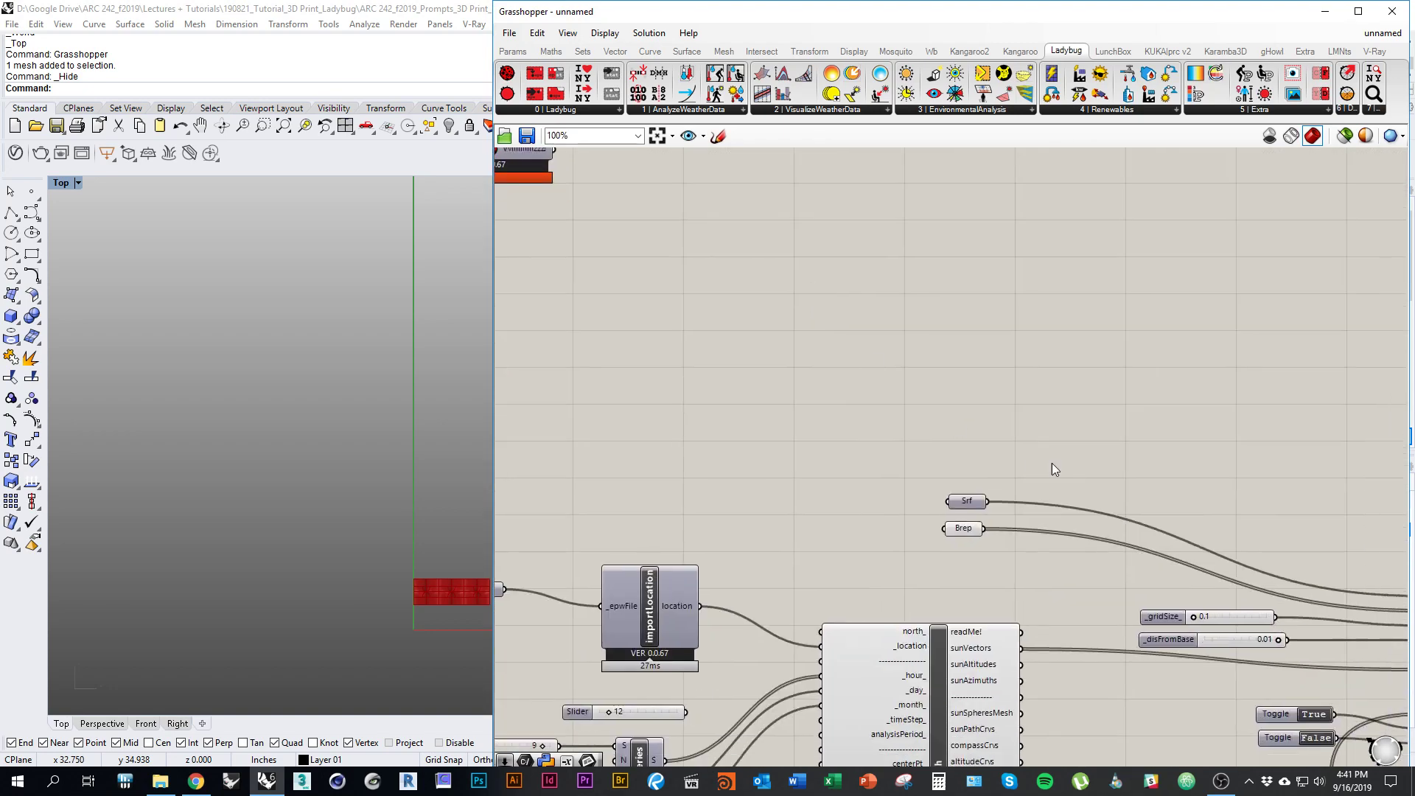
# Step: Place a Ladybug Radiation Analysis component above the sunlightHoursAnalysis component on the Grasshopper canvas
pyautogui.moveTo(1122, 559); pyautogui.dragTo(772, 365, button='right')
pyautogui.scroll(-2, 780, 426)
pyautogui.click(1071, 497)
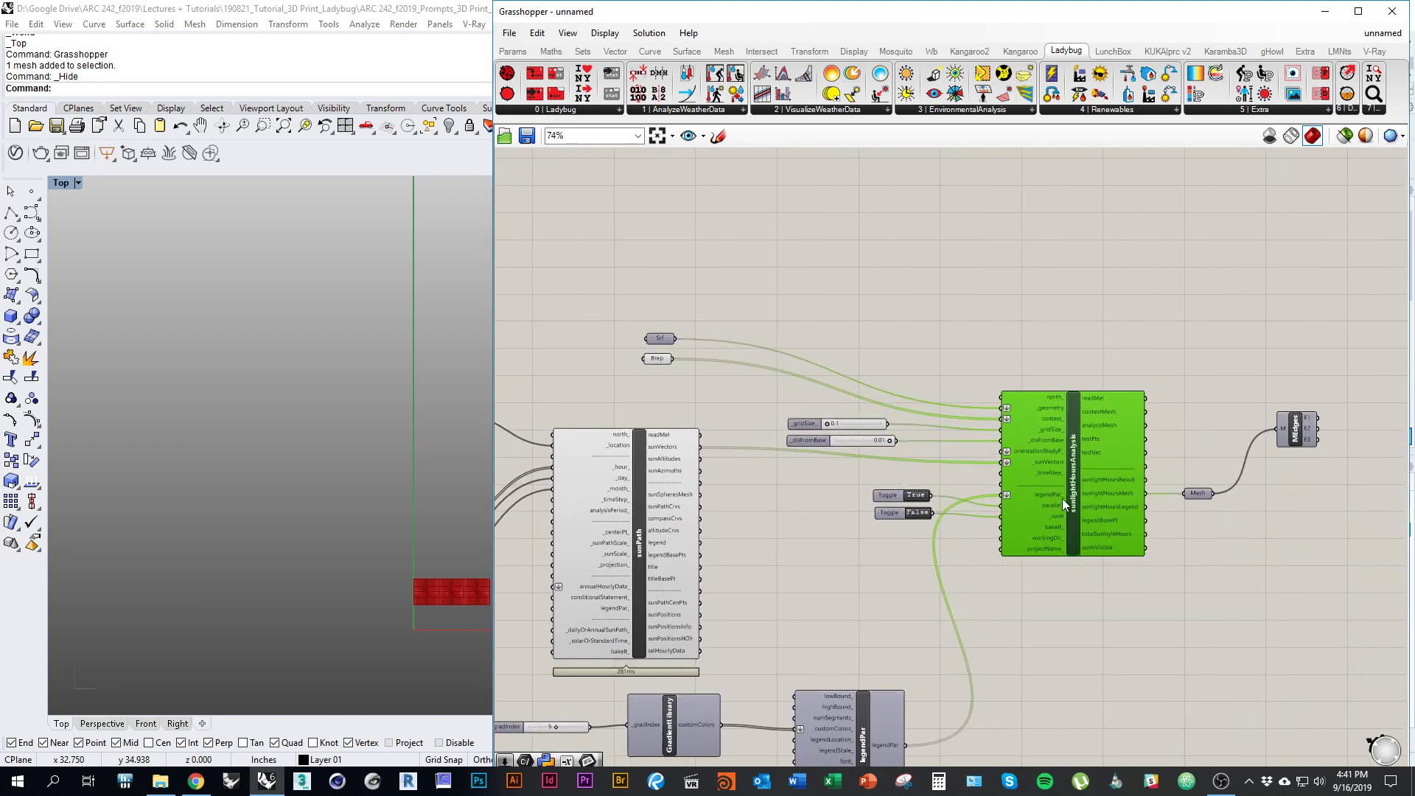
pyautogui.click(1037, 310)
pyautogui.moveTo(1037, 309); pyautogui.dragTo(1010, 390, button='right')
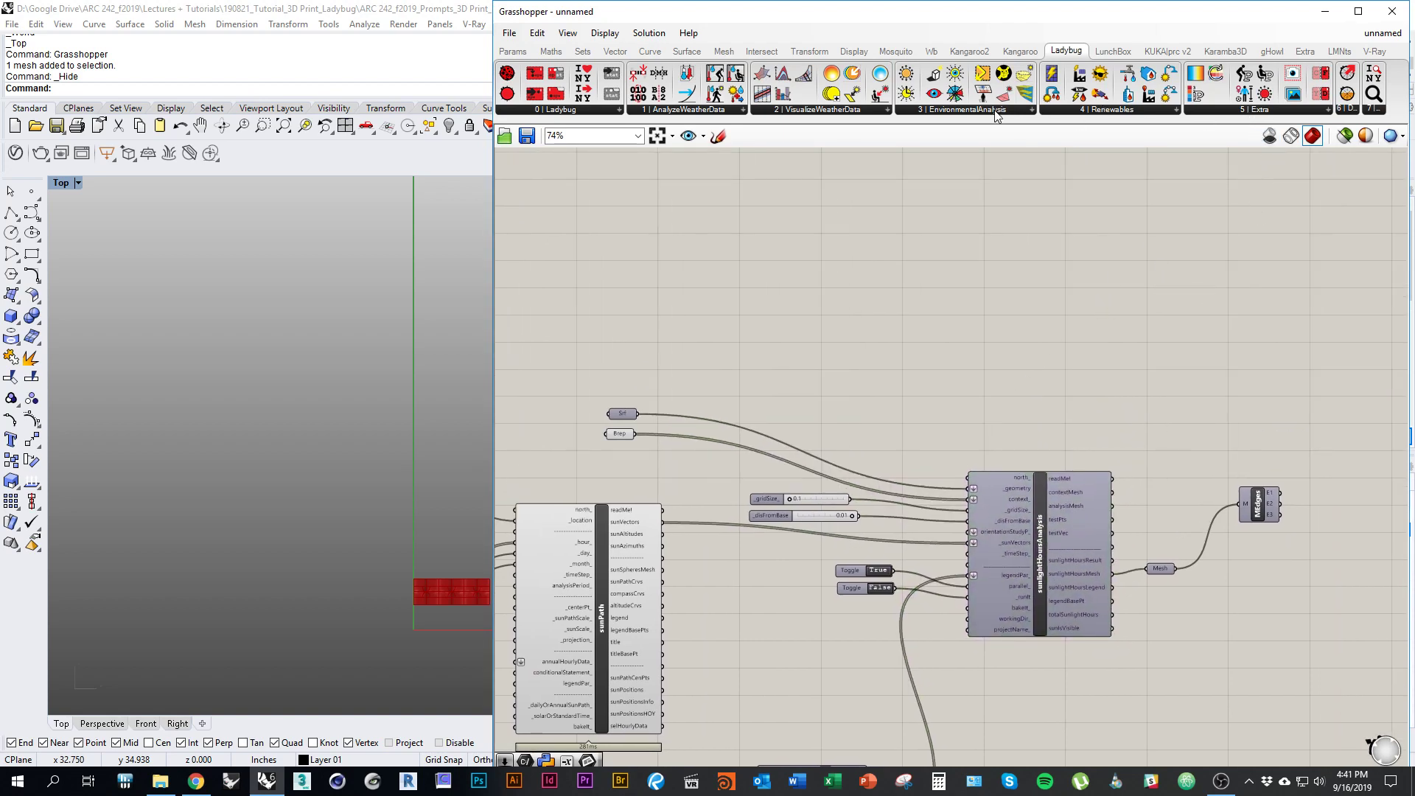
pyautogui.click(930, 113)
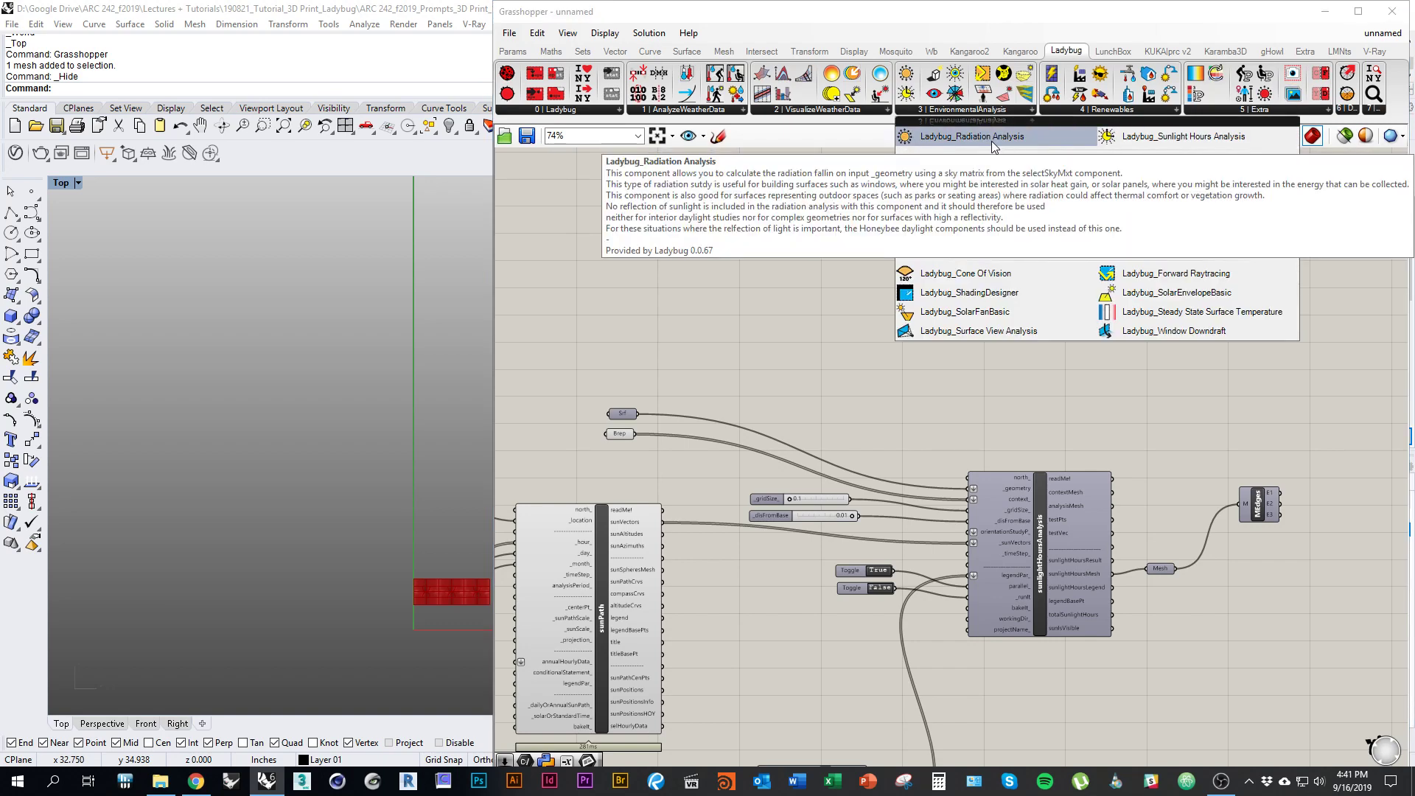
pyautogui.moveTo(992, 140); pyautogui.dragTo(1106, 393)
pyautogui.scroll(2, 1024, 331)
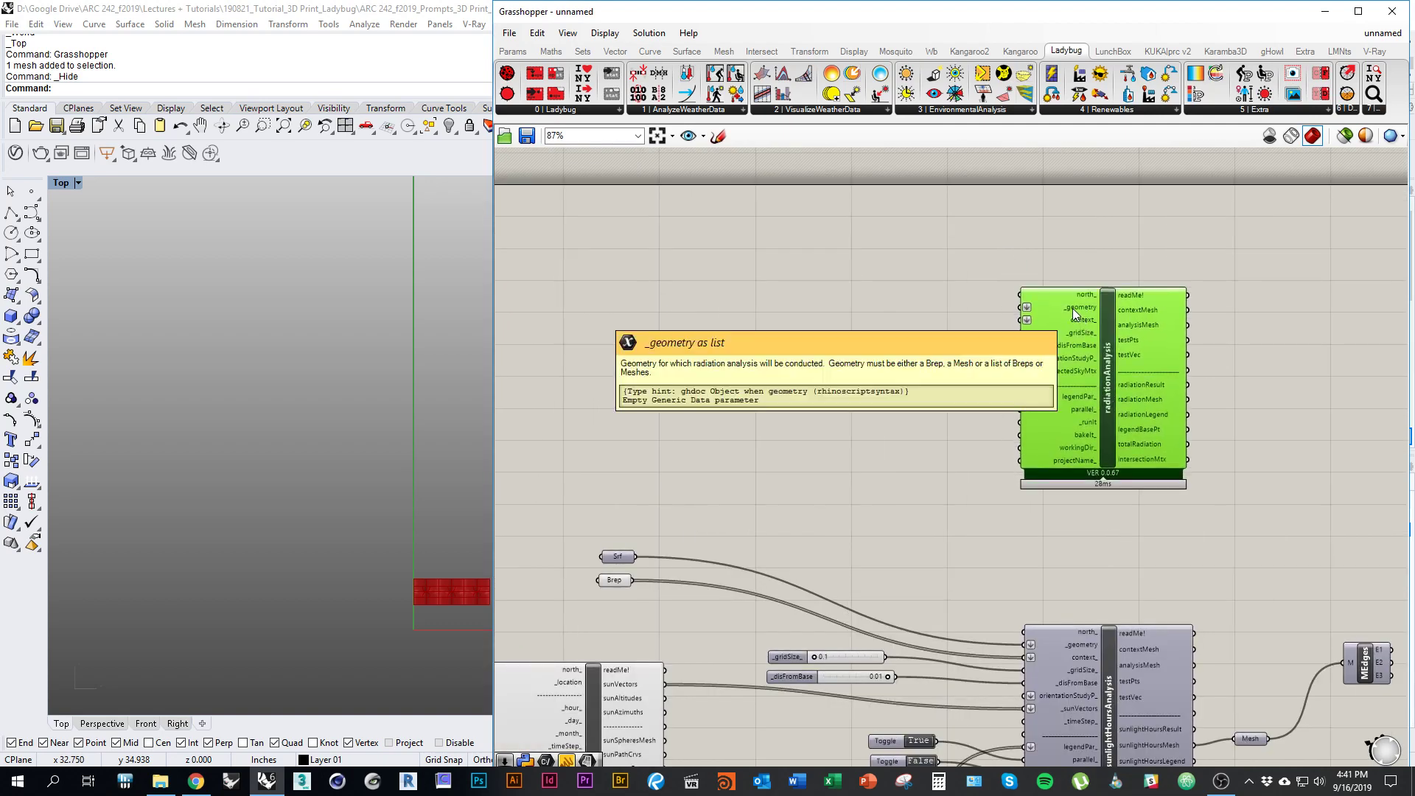
pyautogui.moveTo(820, 462); pyautogui.dragTo(833, 455, button='right')
# Step: Orbit and zoom the Rhino viewport to view the gyroid geometry at an angle
pyautogui.moveTo(396, 581); pyautogui.dragTo(262, 509, button='right')
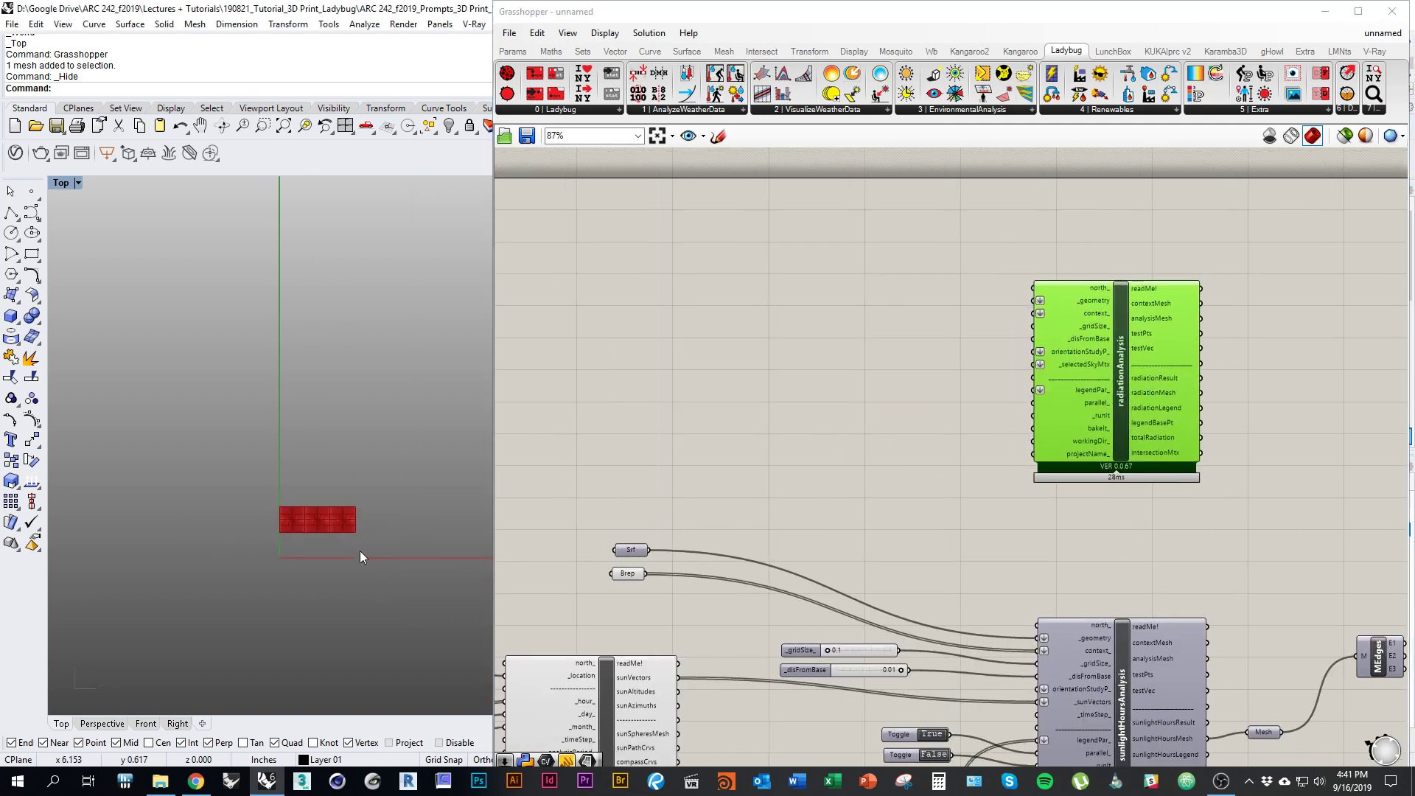
pyautogui.keyDown('ctrl'); pyautogui.keyDown('shift'); pyautogui.moveTo(360, 550); pyautogui.dragTo(374, 427, button='right'); pyautogui.keyUp('shift'); pyautogui.keyUp('ctrl')
pyautogui.moveTo(246, 432)
pyautogui.keyDown('ctrl'); pyautogui.mouseDown(button='right')
pyautogui.moveTo(244, 454)
pyautogui.moveTo(269, 415)
pyautogui.mouseUp(button='right'); pyautogui.keyUp('ctrl')
pyautogui.moveTo(403, 466); pyautogui.dragTo(370, 453, button='right')
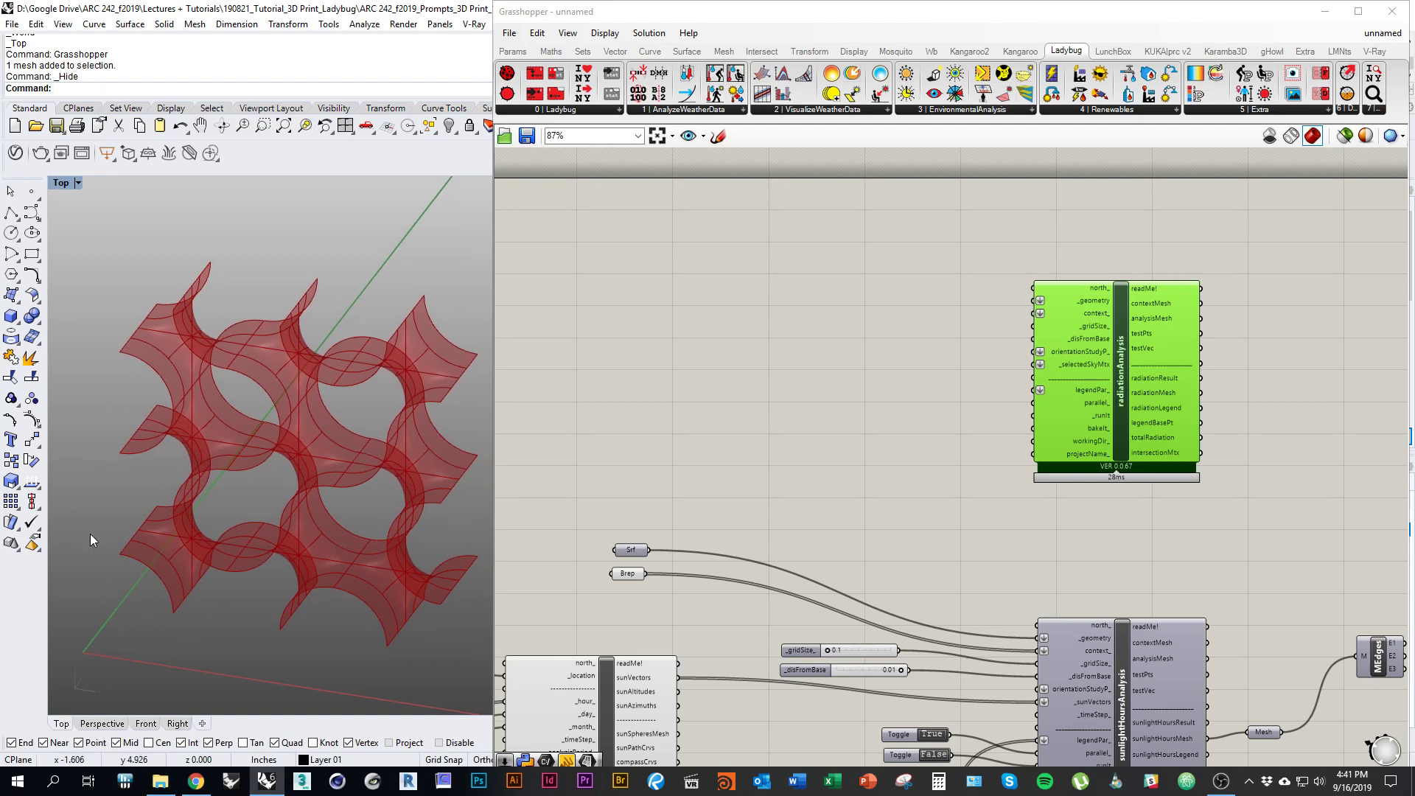
# Step: Examine the radiationAnalysis component's _geometry and other inputs alongside the gyroid in Rhino, shifting the component on the canvas
pyautogui.click(590, 480)
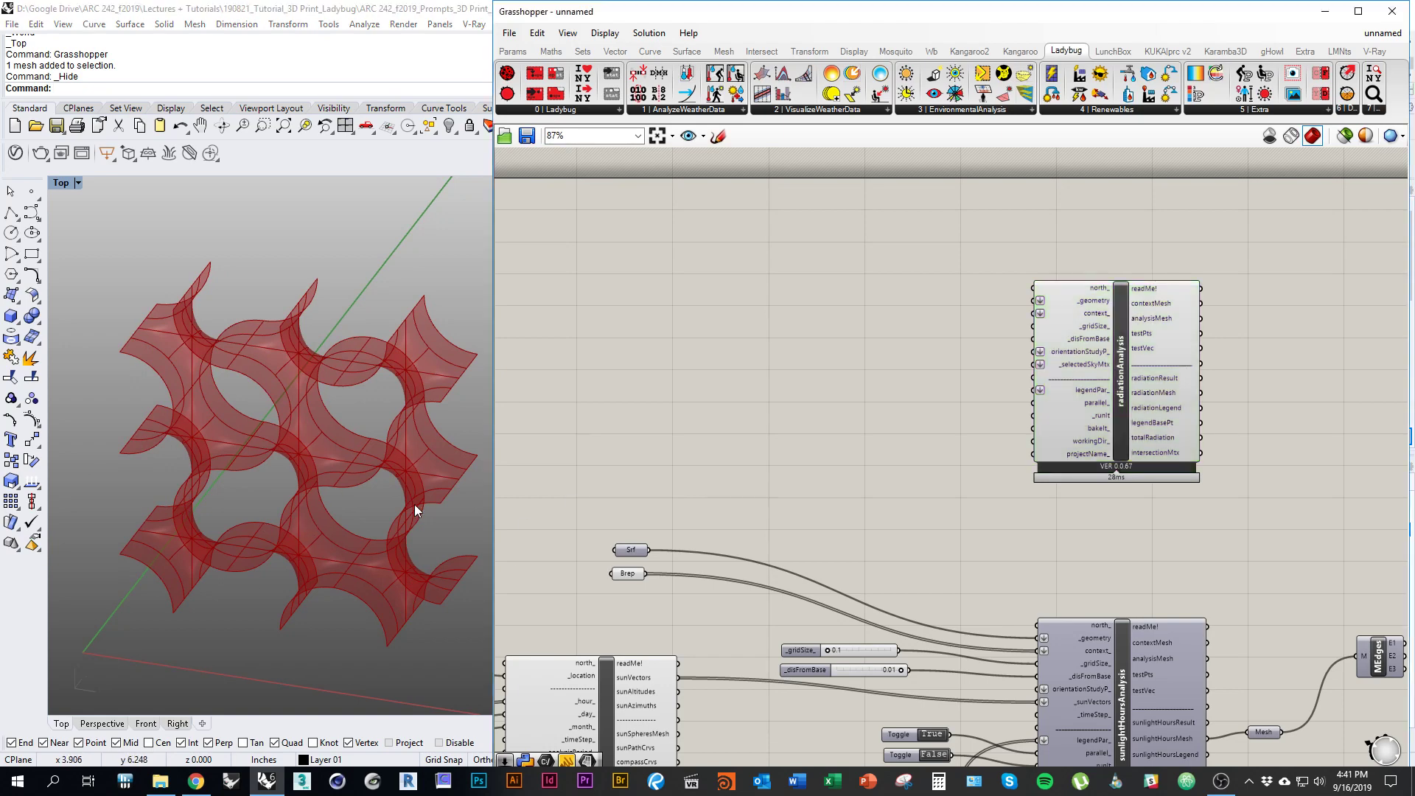
pyautogui.click(1049, 409)
pyautogui.scroll(5, 1049, 409)
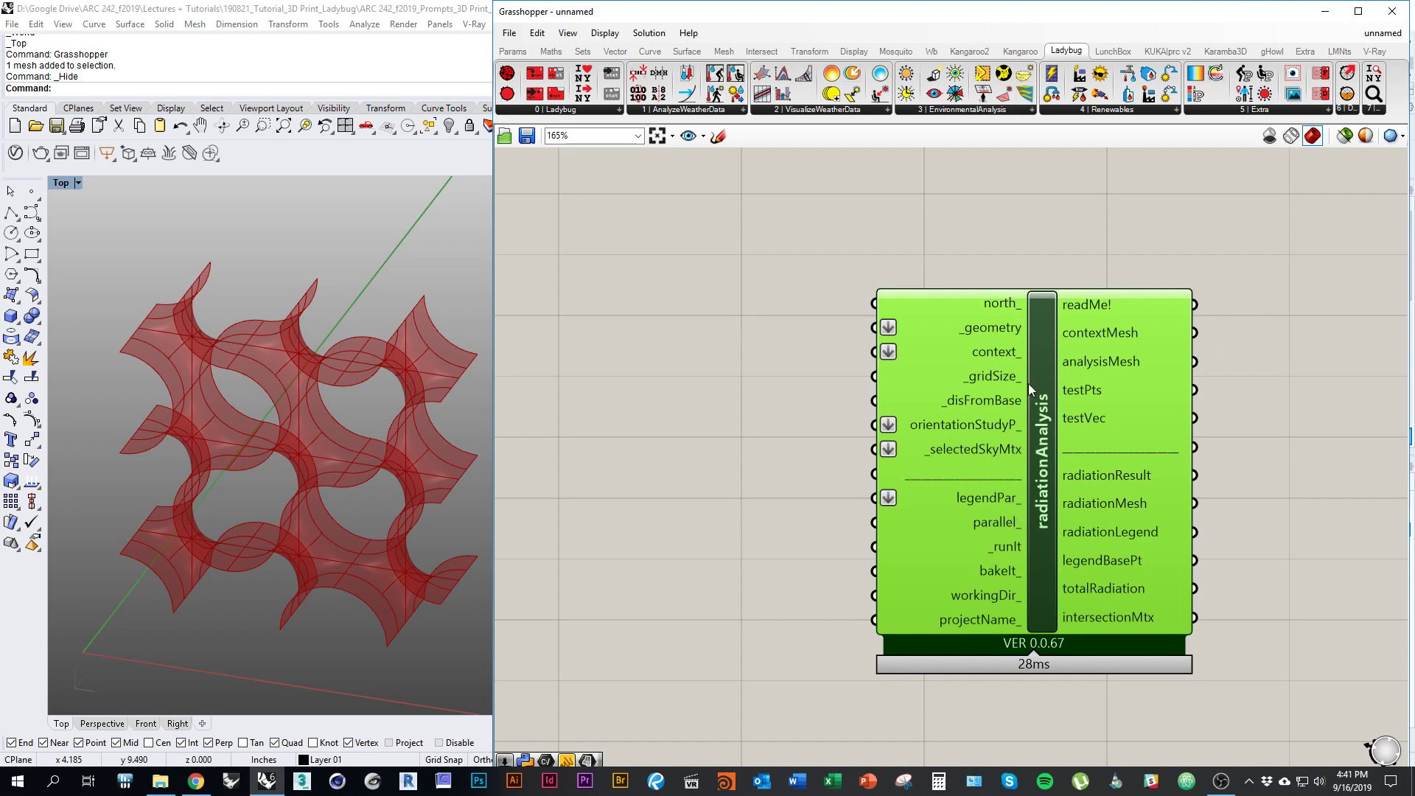
pyautogui.moveTo(1000, 330)
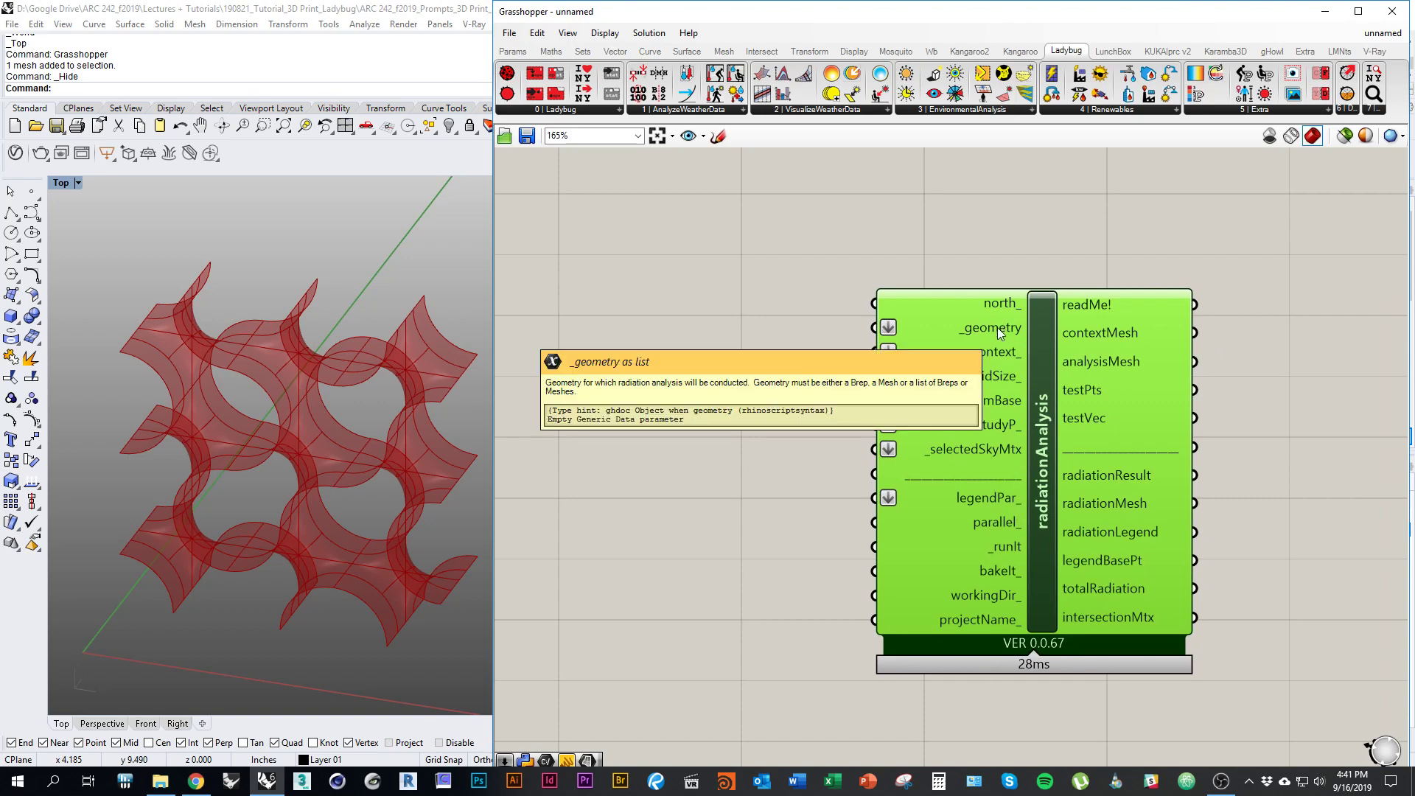
pyautogui.scroll(-3, 286, 408)
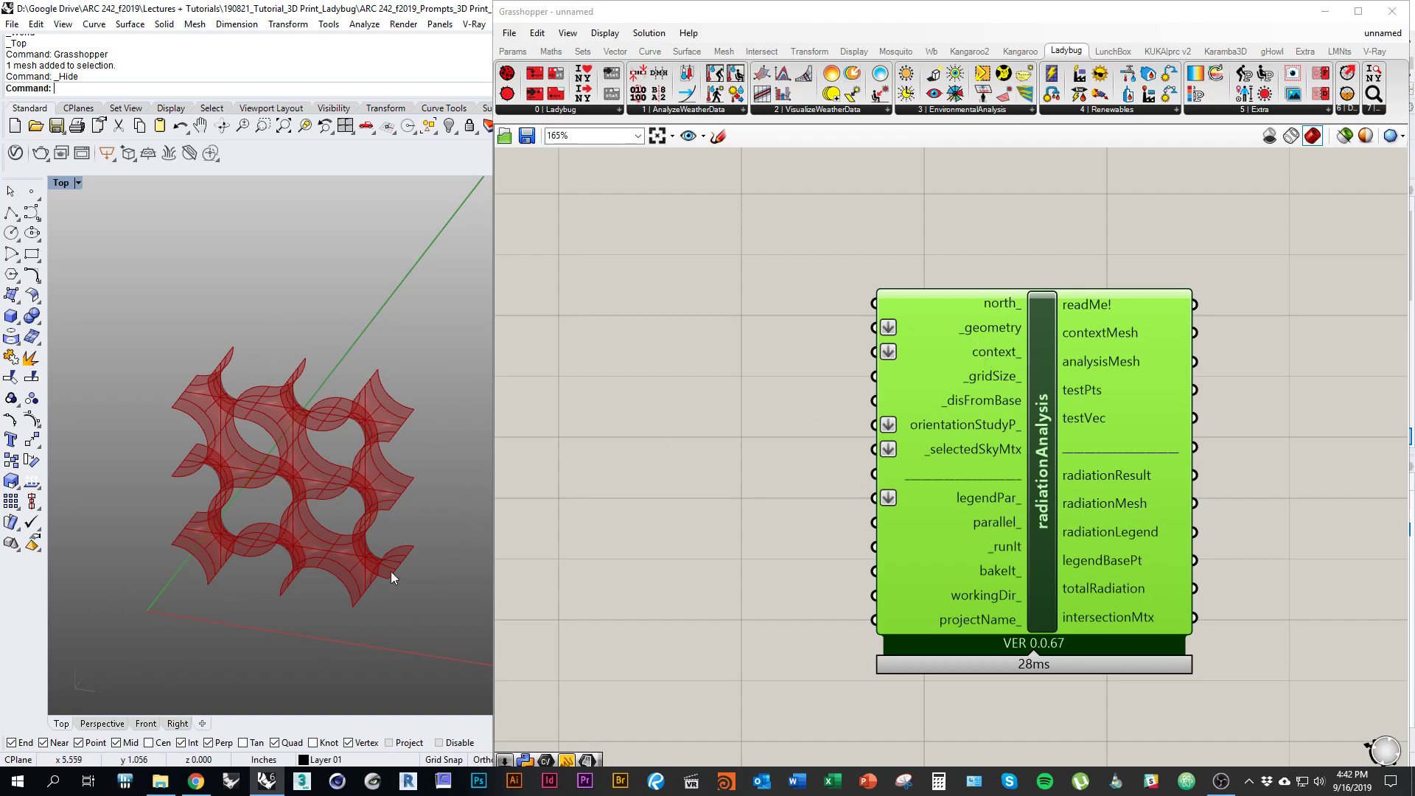
pyautogui.moveTo(1055, 508)
pyautogui.mouseDown()
pyautogui.moveTo(1067, 493)
pyautogui.moveTo(1044, 529)
pyautogui.moveTo(1031, 517)
pyautogui.mouseUp()
pyautogui.click(687, 559)
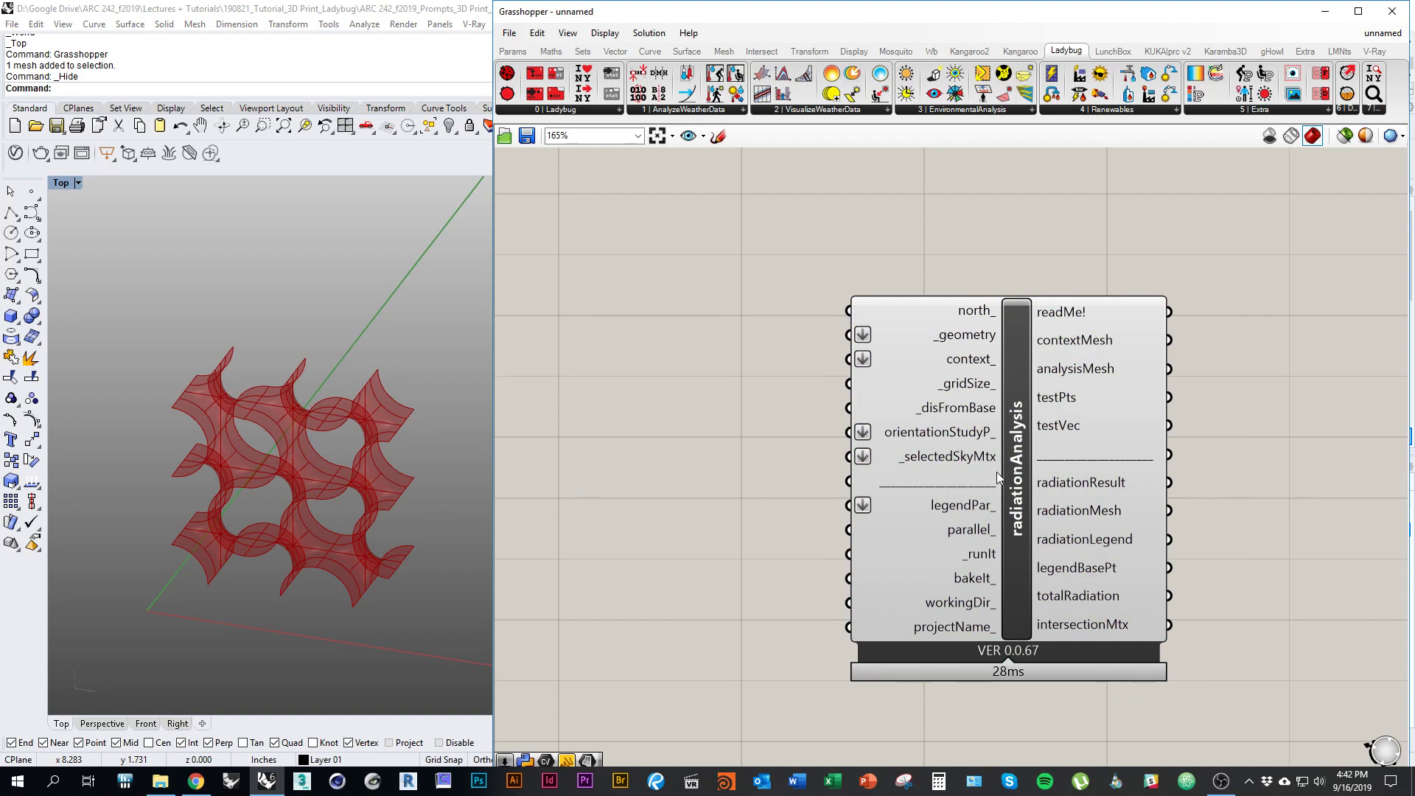
pyautogui.click(1015, 499)
pyautogui.scroll(-3, 983, 436)
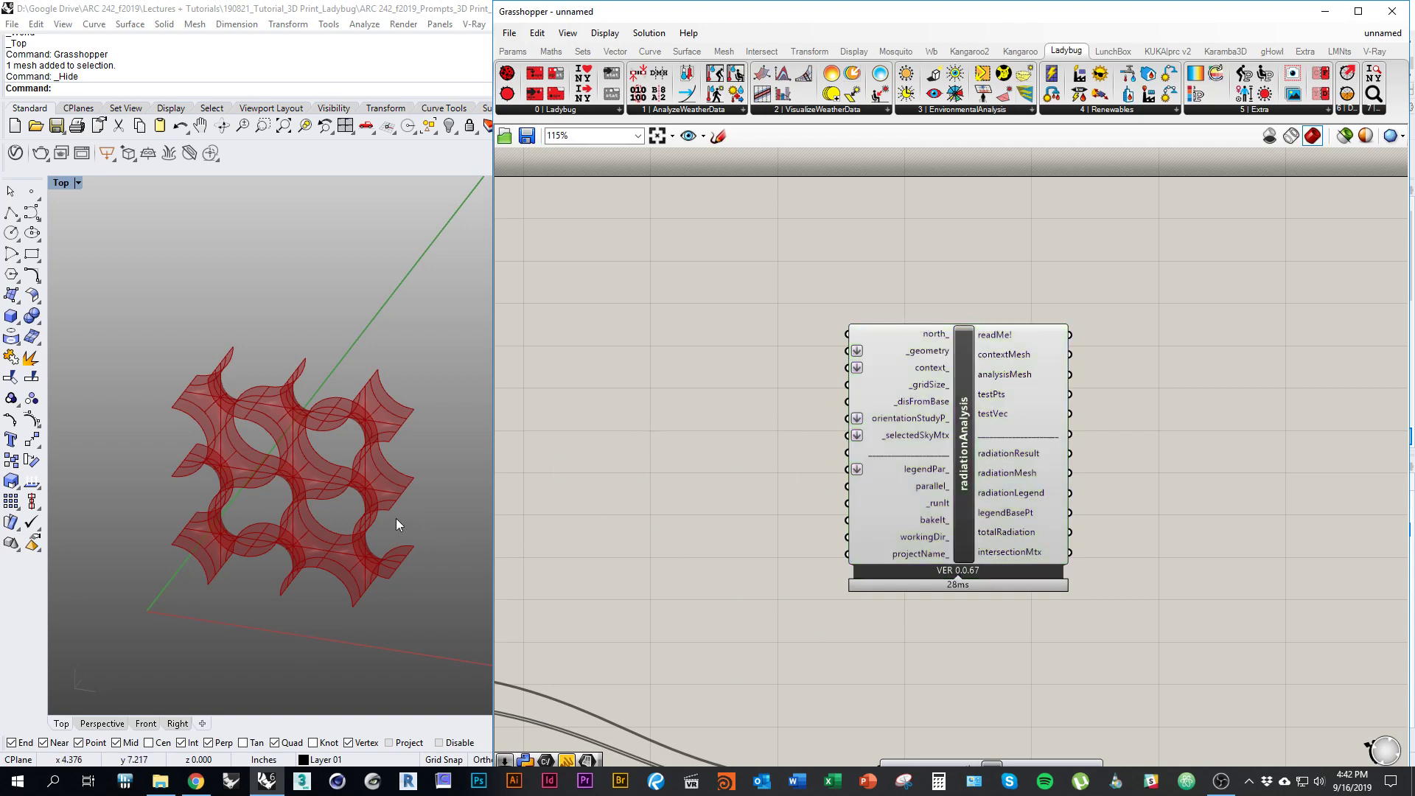
pyautogui.scroll(2, 274, 497)
pyautogui.scroll(2, 324, 454)
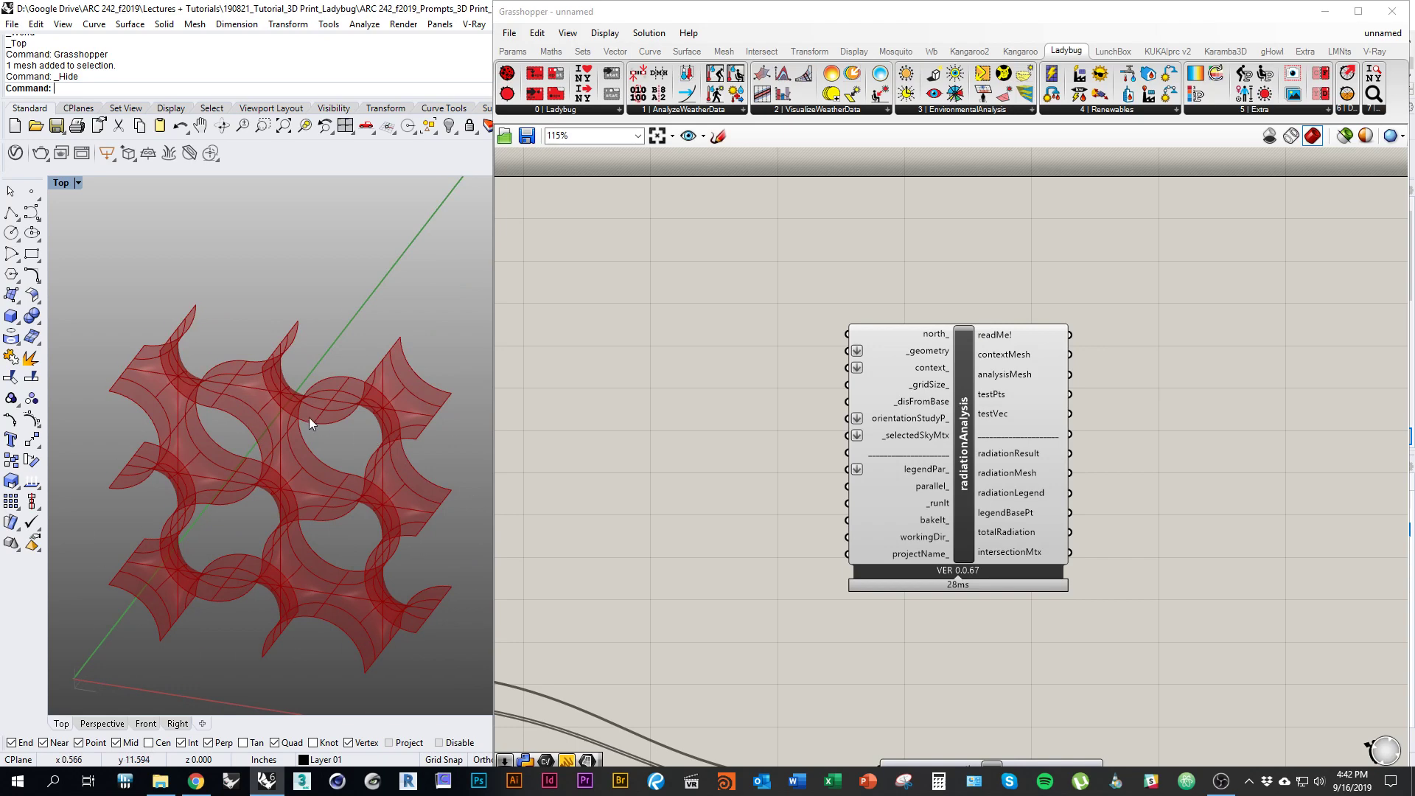
pyautogui.scroll(-1, 309, 417)
pyautogui.scroll(-2, 274, 523)
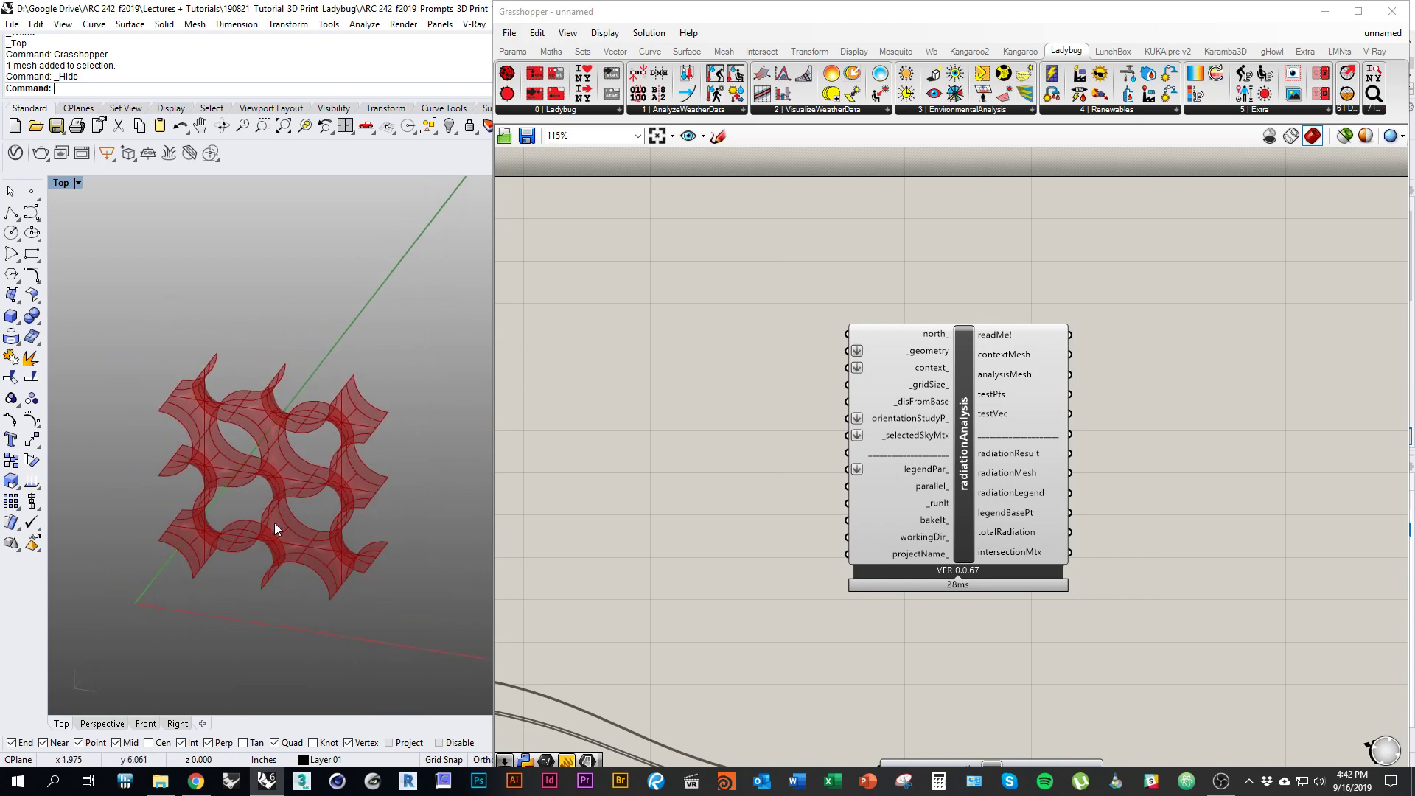
pyautogui.scroll(1, 695, 517)
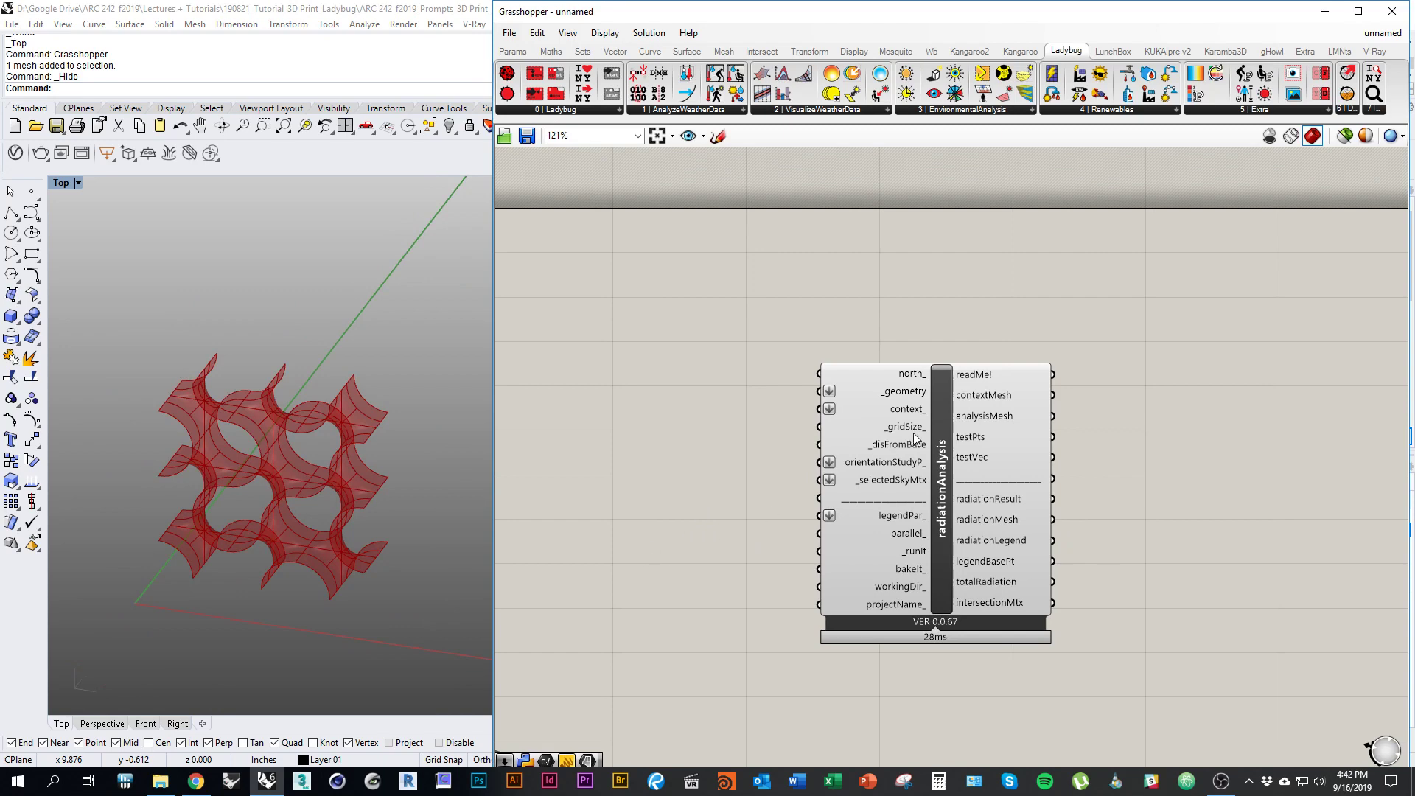
pyautogui.scroll(1, 917, 401)
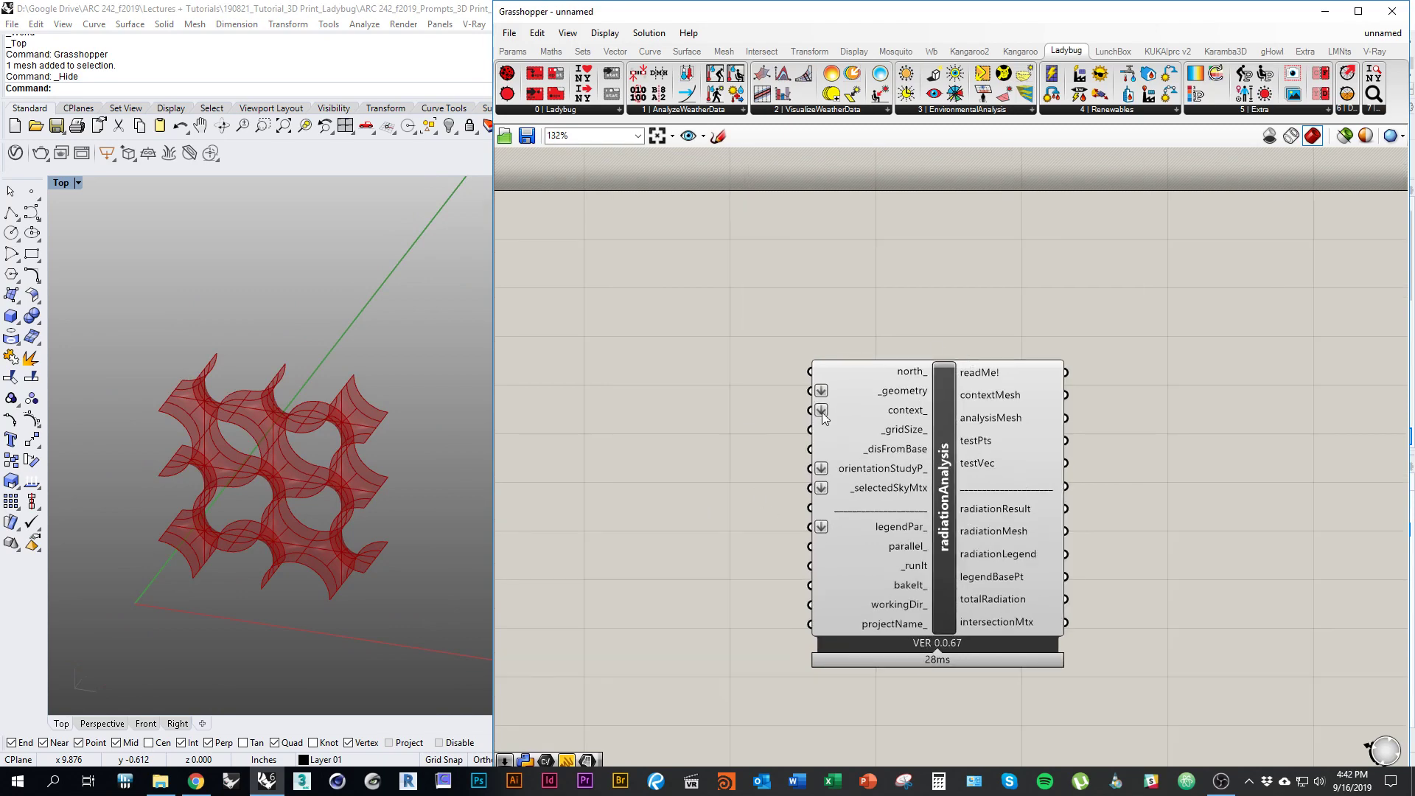
pyautogui.moveTo(948, 477); pyautogui.dragTo(1070, 429)
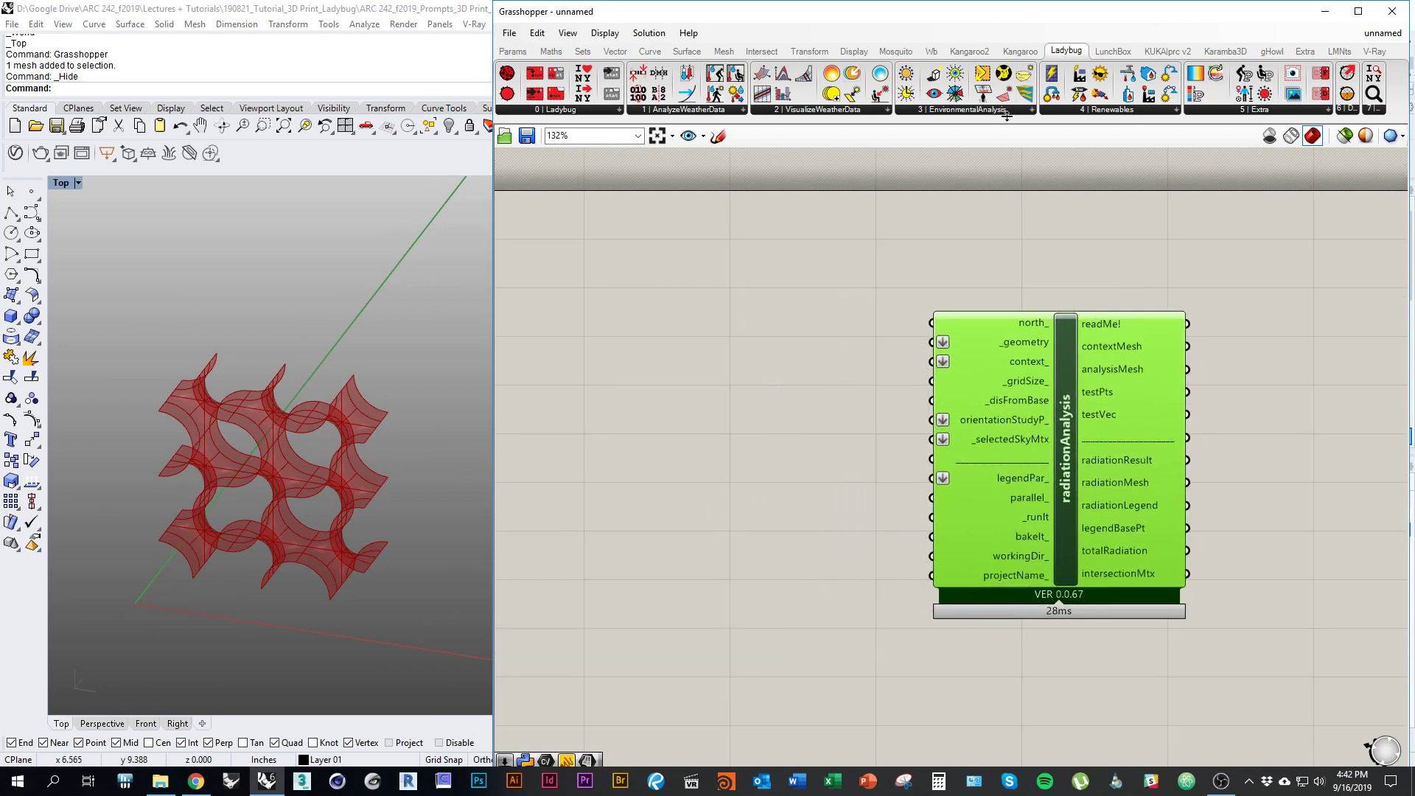
# Step: Collapse the Grasshopper window, add a new Rhino layer named Mesh and turn on the Gyroid layer
pyautogui.doubleClick(661, 12)
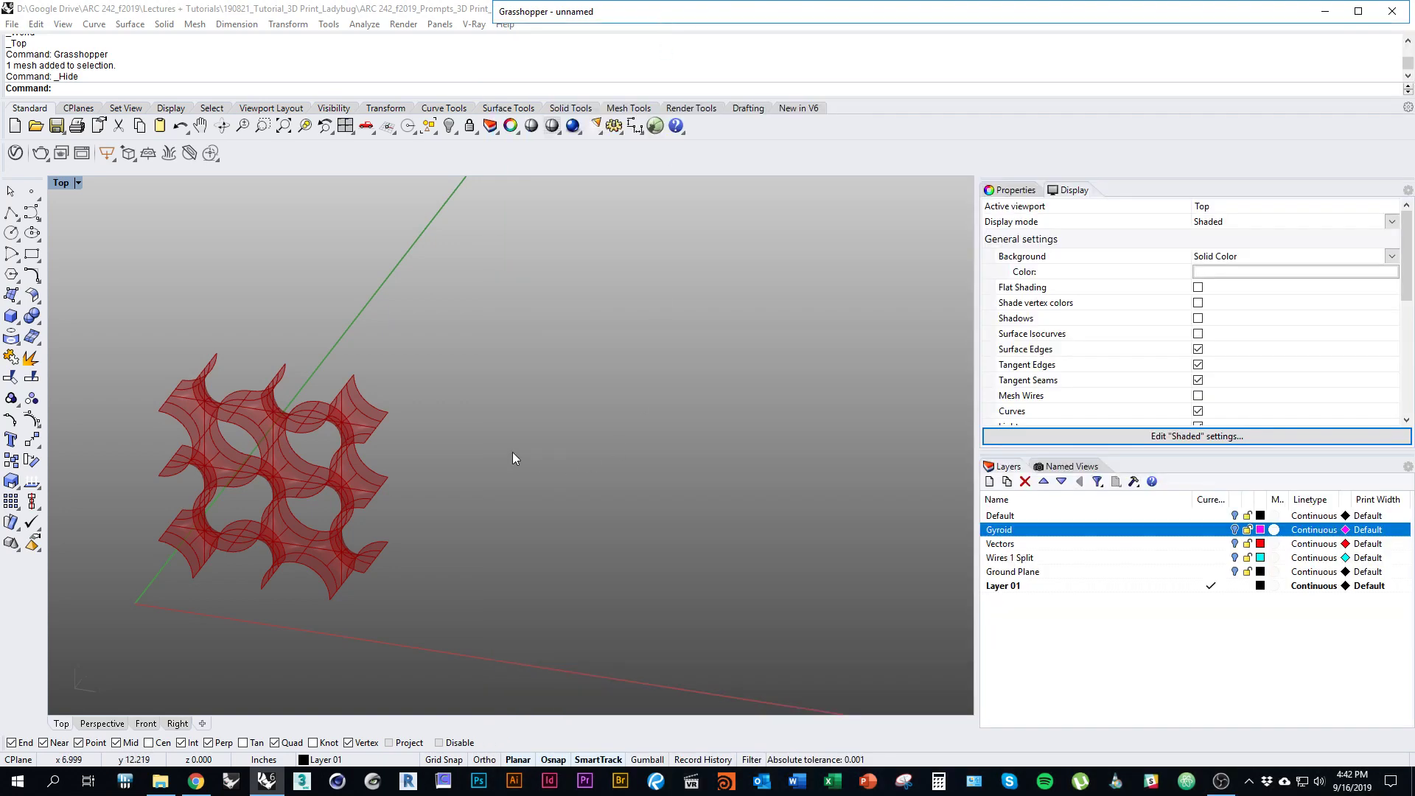
pyautogui.click(989, 482)
pyautogui.write('Mesh')
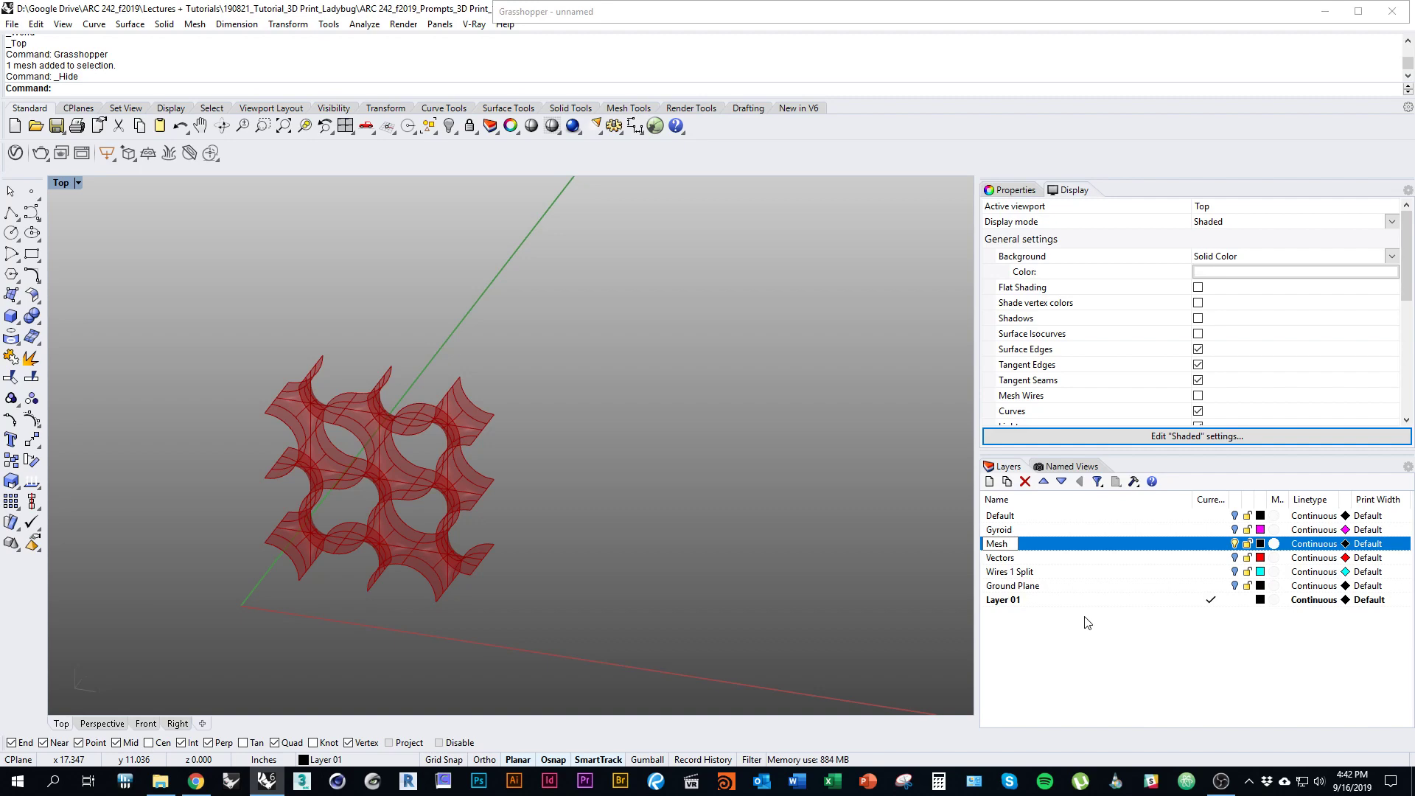
pyautogui.press('Return')
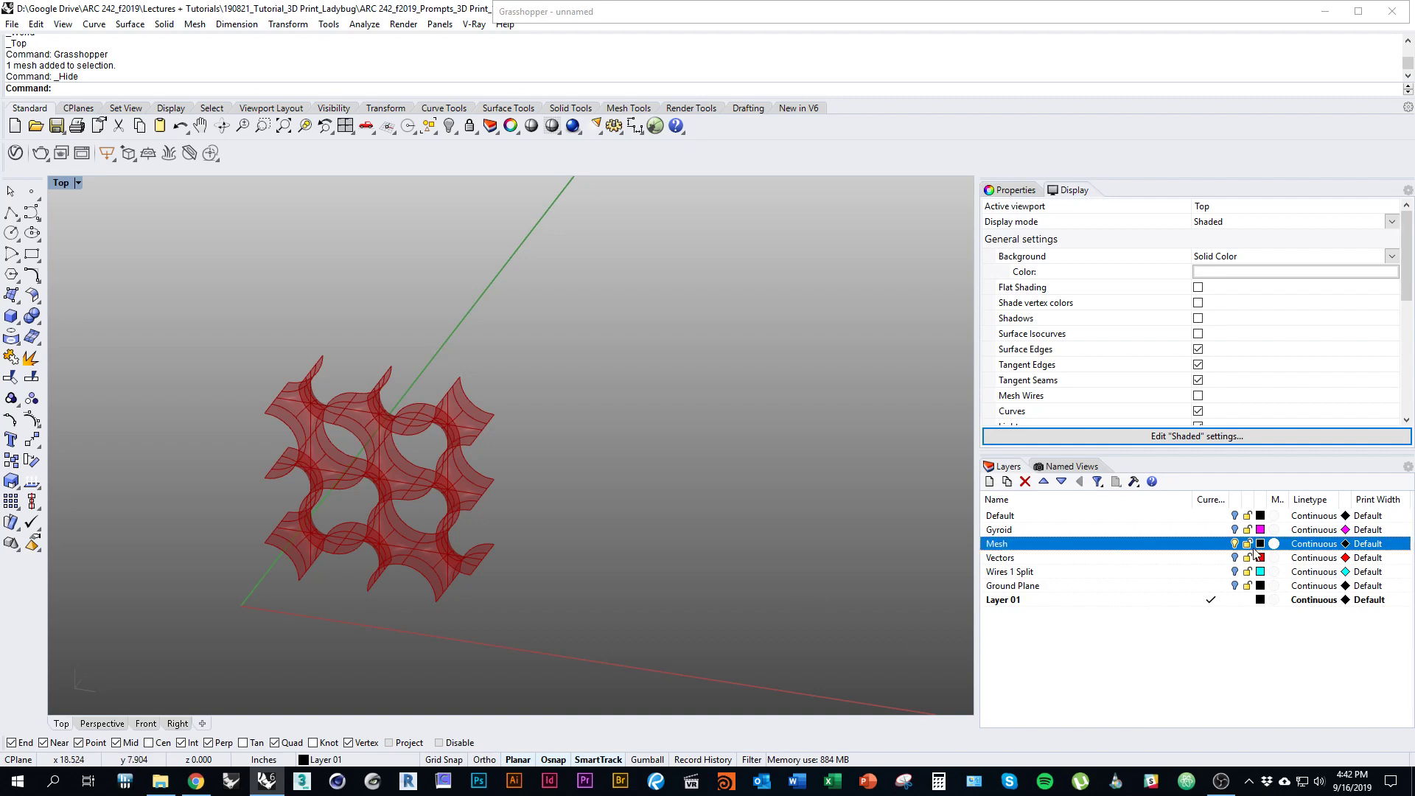
pyautogui.click(1234, 530)
pyautogui.moveTo(468, 519); pyautogui.dragTo(529, 534, button='right')
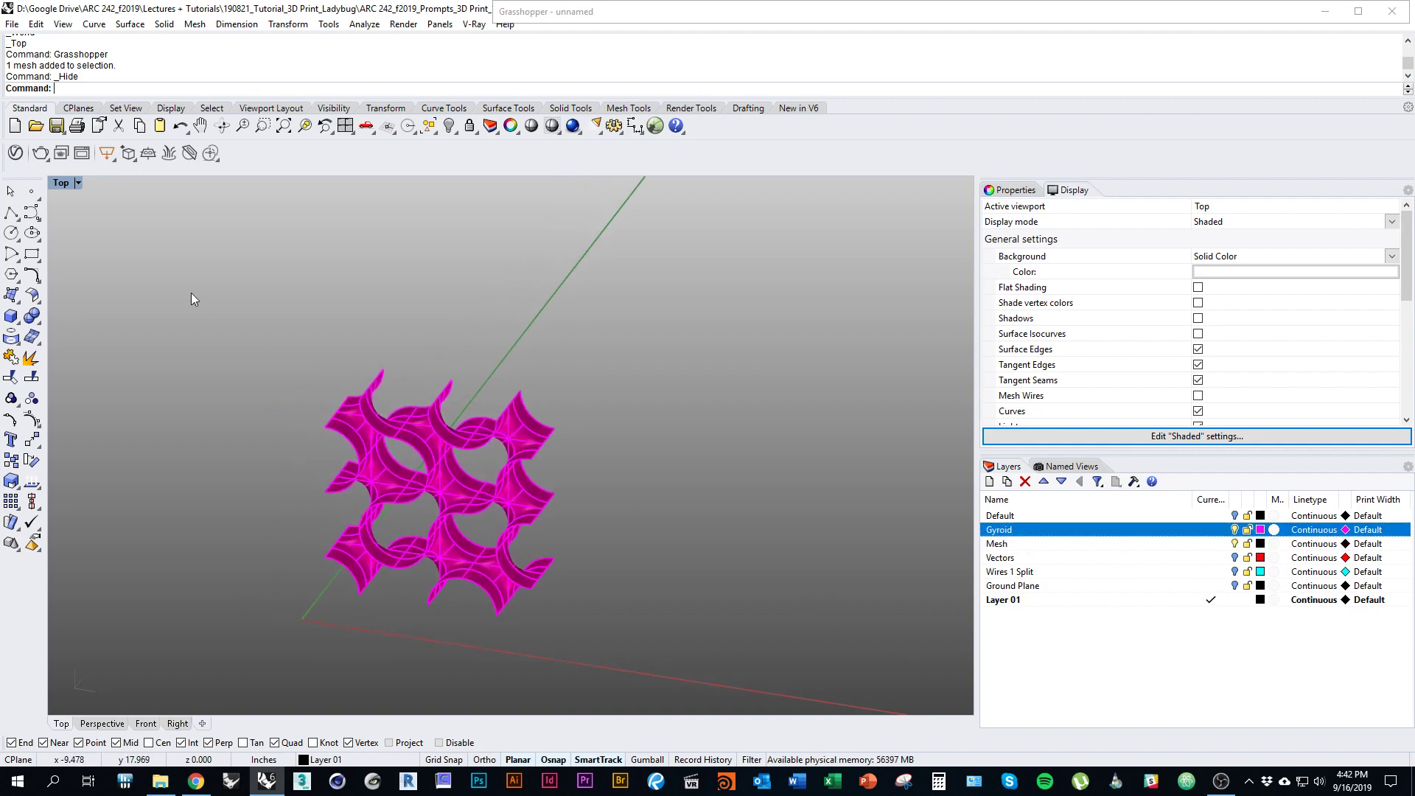
# Step: Select all the Gyroid layer's geometry and convert its polysurfaces to polygon meshes with the Mesh command
pyautogui.moveTo(190, 293); pyautogui.dragTo(823, 714)
pyautogui.moveTo(240, 415); pyautogui.dragTo(234, 378, button='right')
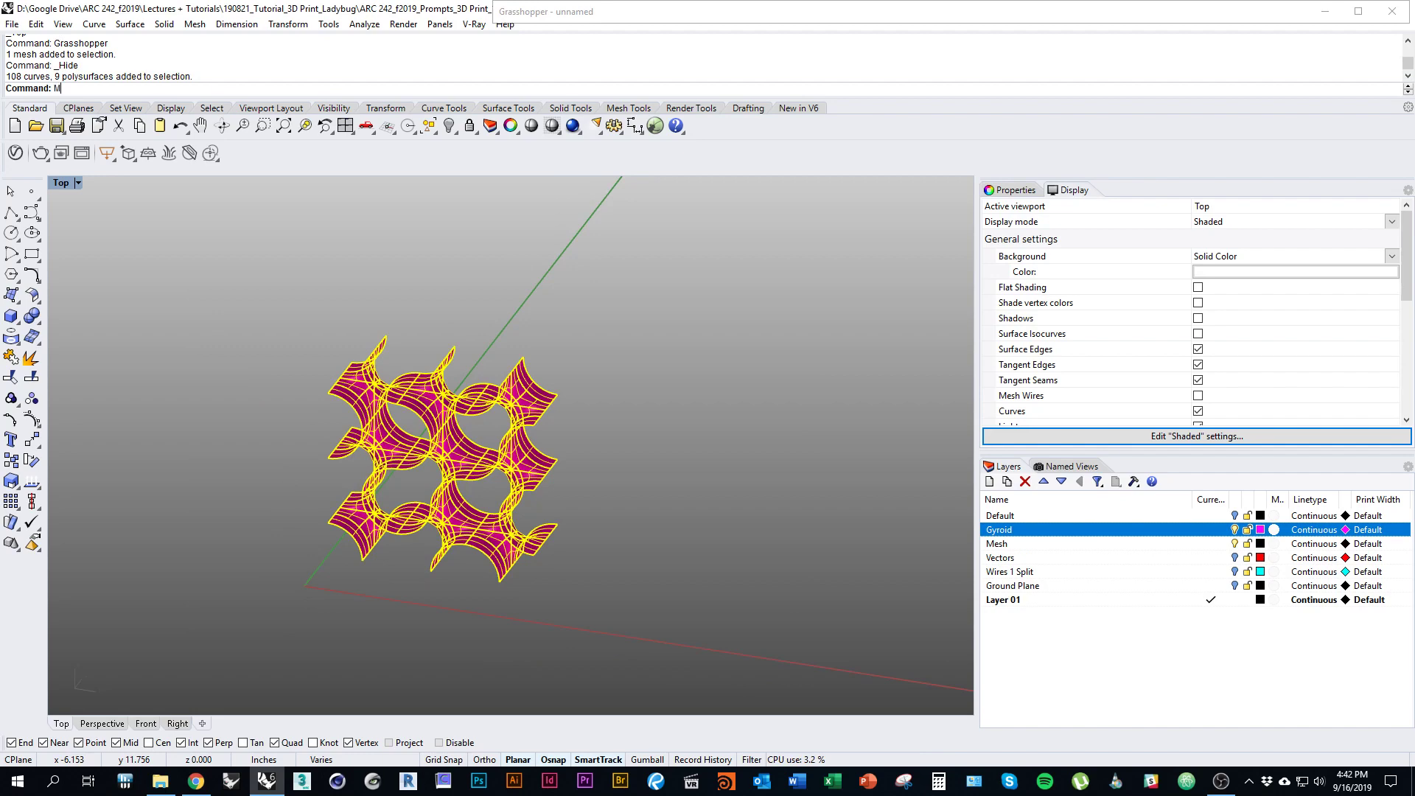
pyautogui.press('Return')
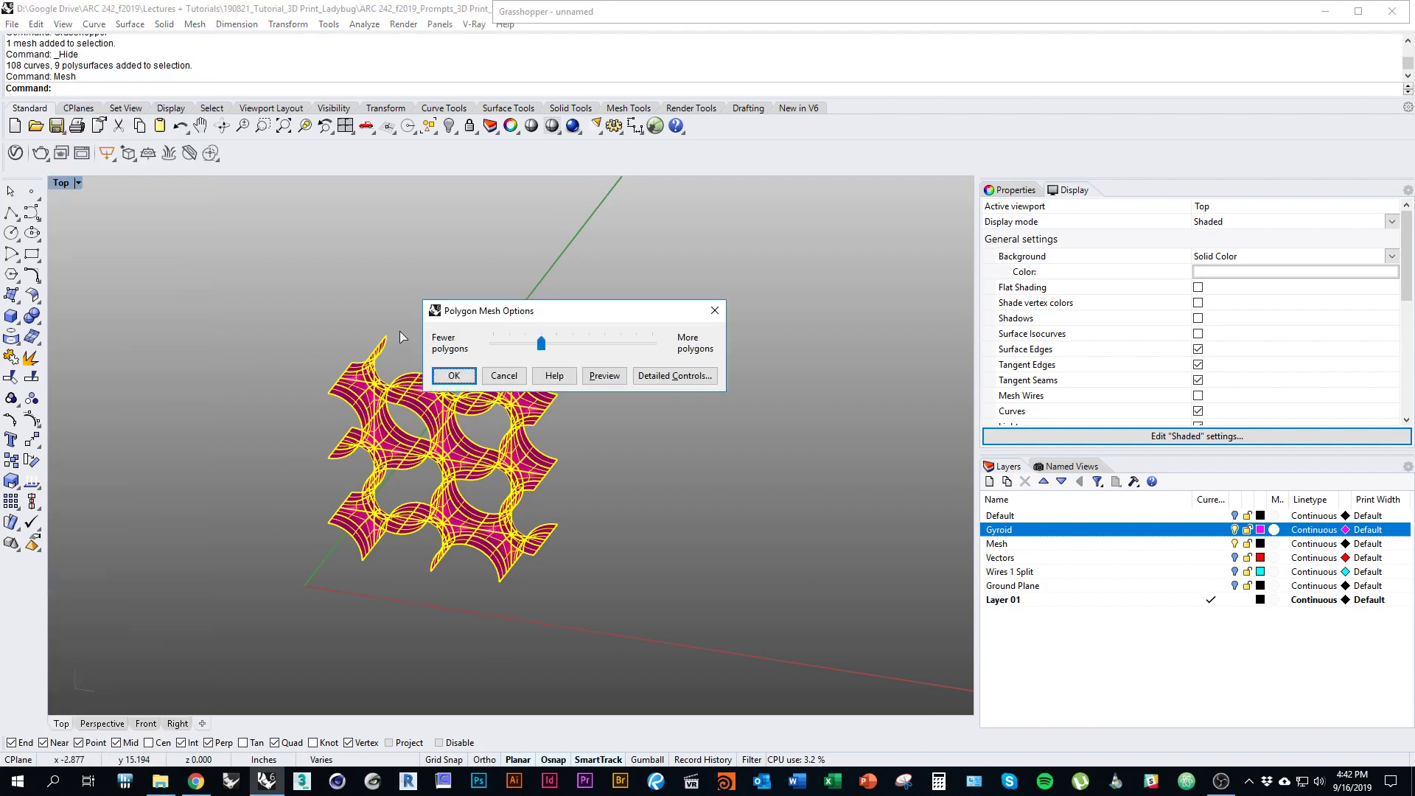
pyautogui.moveTo(599, 310); pyautogui.dragTo(733, 291)
pyautogui.click(534, 321)
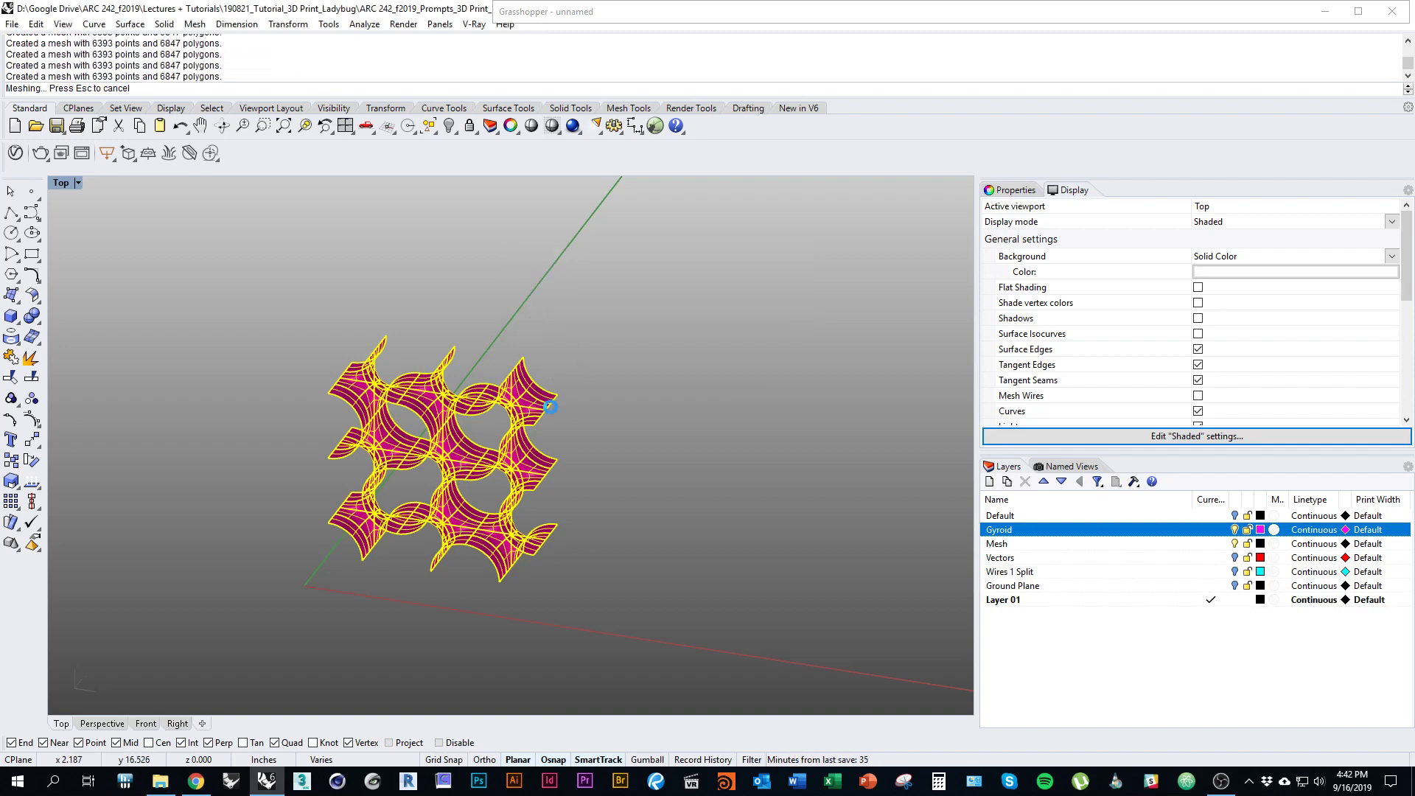
# Step: Hide the selected source geometry and enable Mesh Wires in the Shaded display settings
pyautogui.scroll(2, 601, 387)
pyautogui.hotkey('ctrl', 'h')
pyautogui.scroll(5, 584, 441)
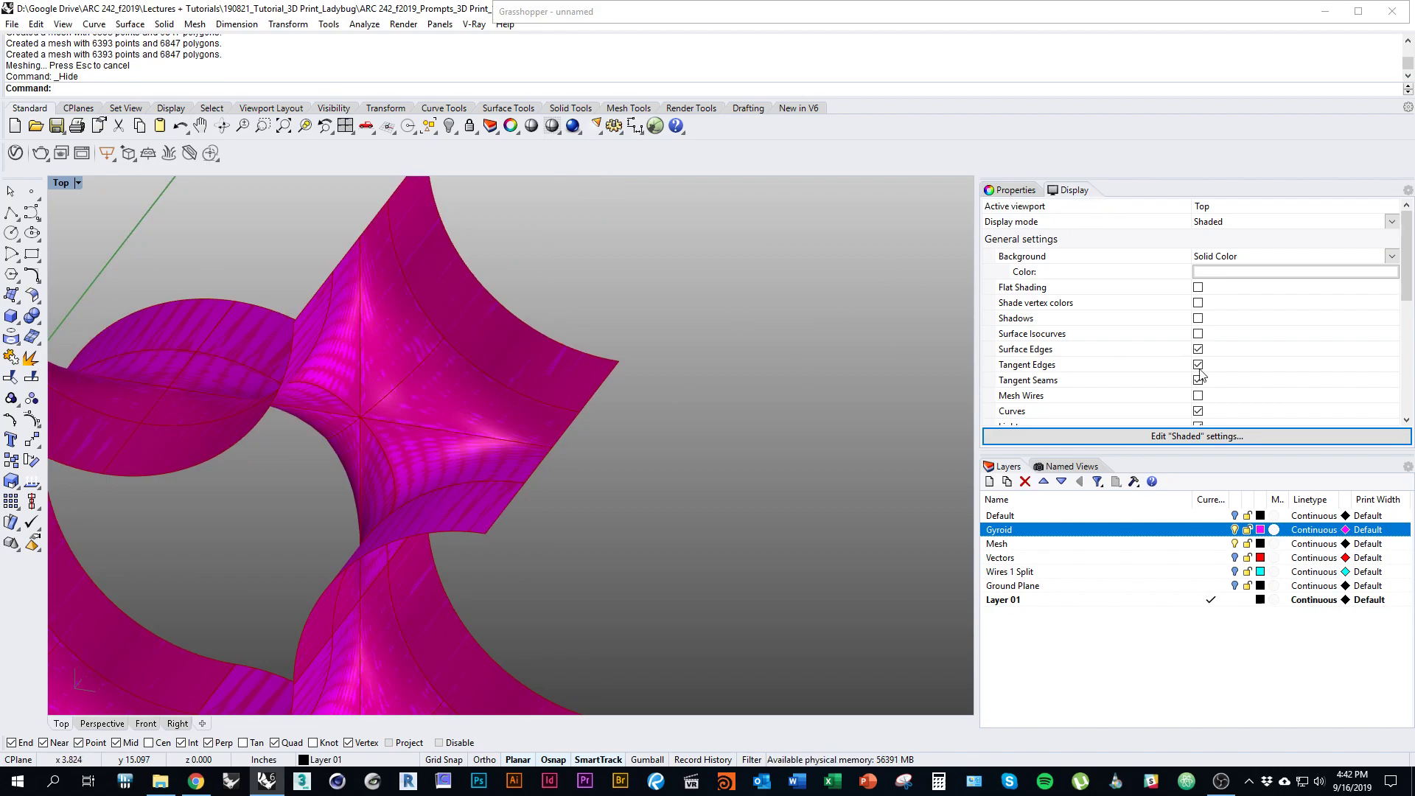
pyautogui.click(1199, 397)
# Step: Examine the wireframe density and polygon layout of the gyroid meshes up close and as a whole
pyautogui.scroll(6, 666, 442)
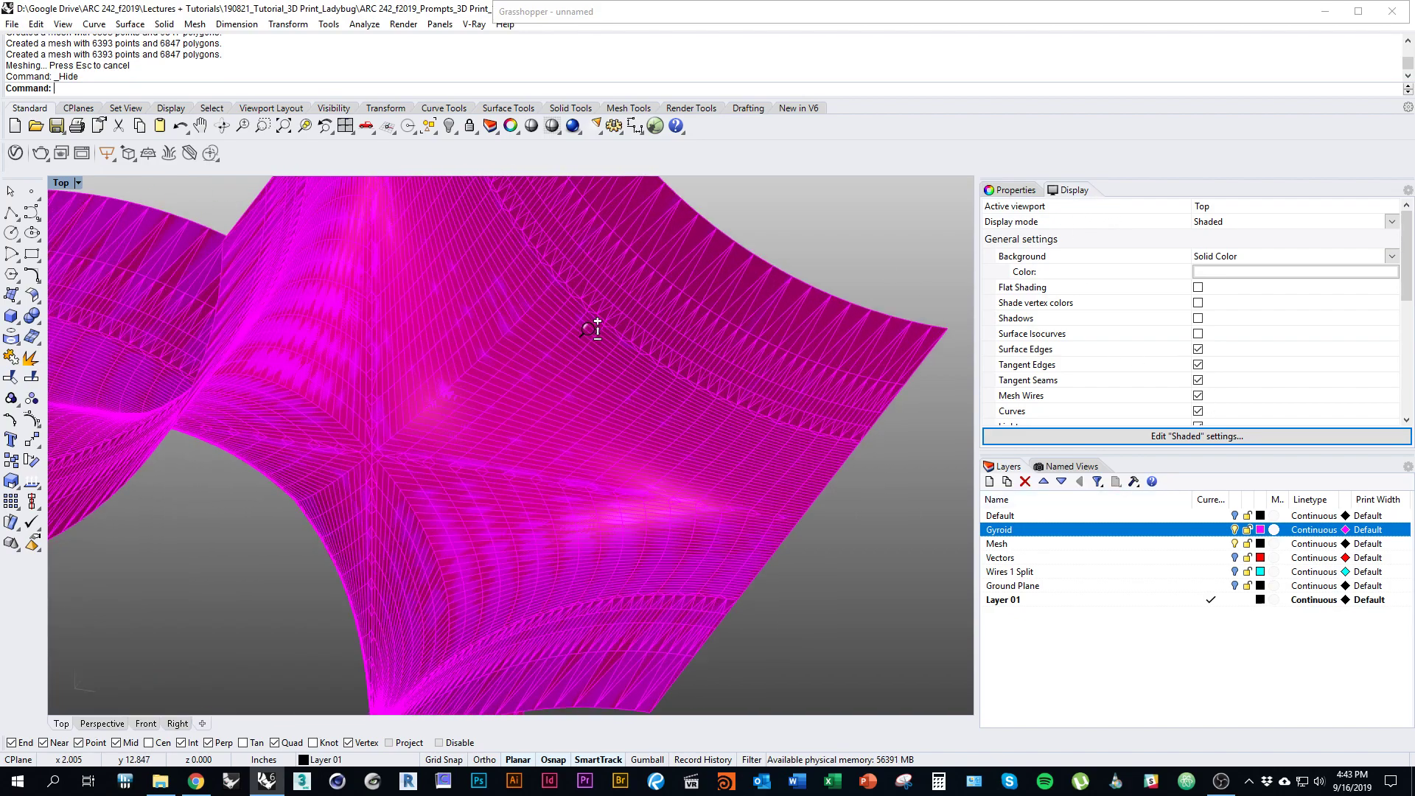
pyautogui.scroll(-6, 555, 498)
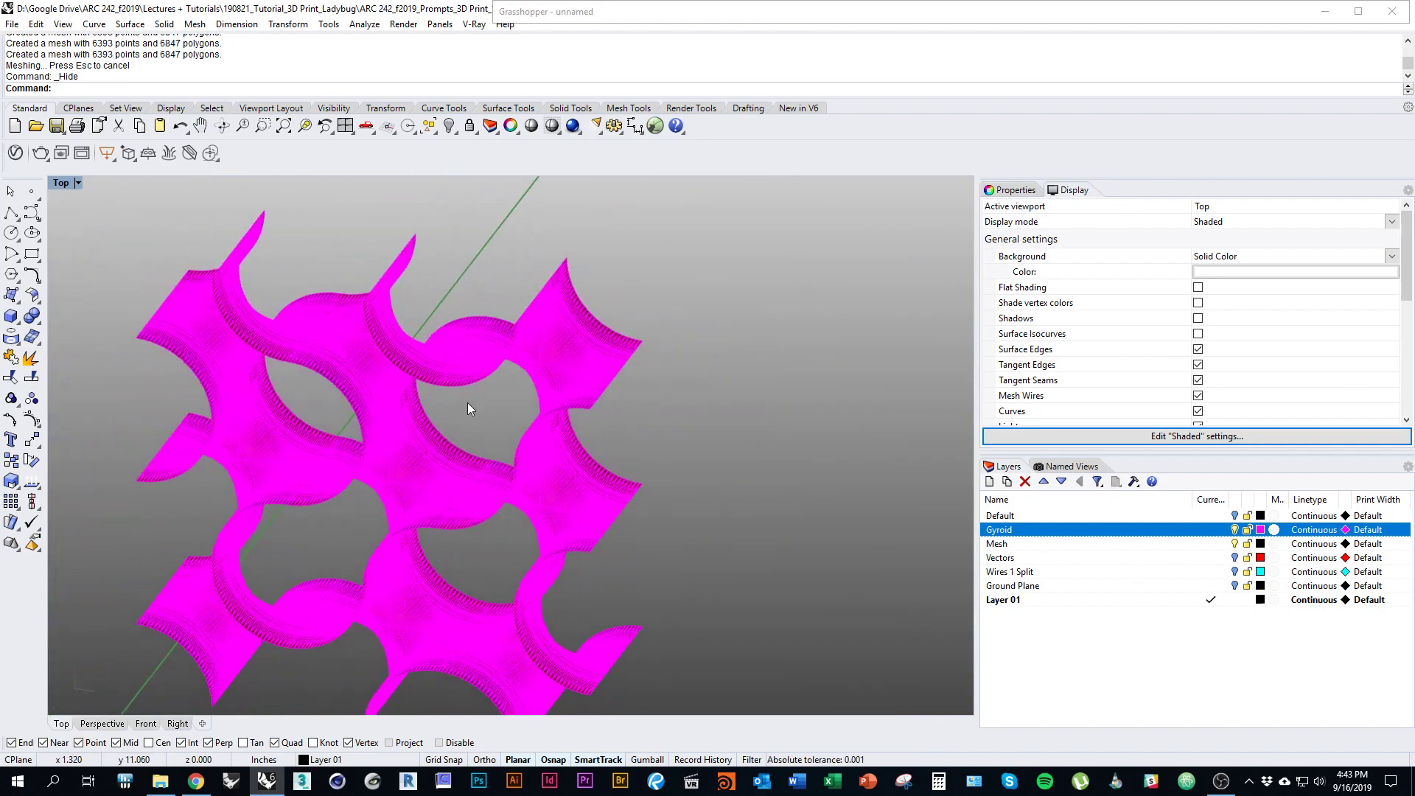
pyautogui.scroll(5, 468, 402)
pyautogui.moveTo(401, 453); pyautogui.dragTo(465, 436, button='right')
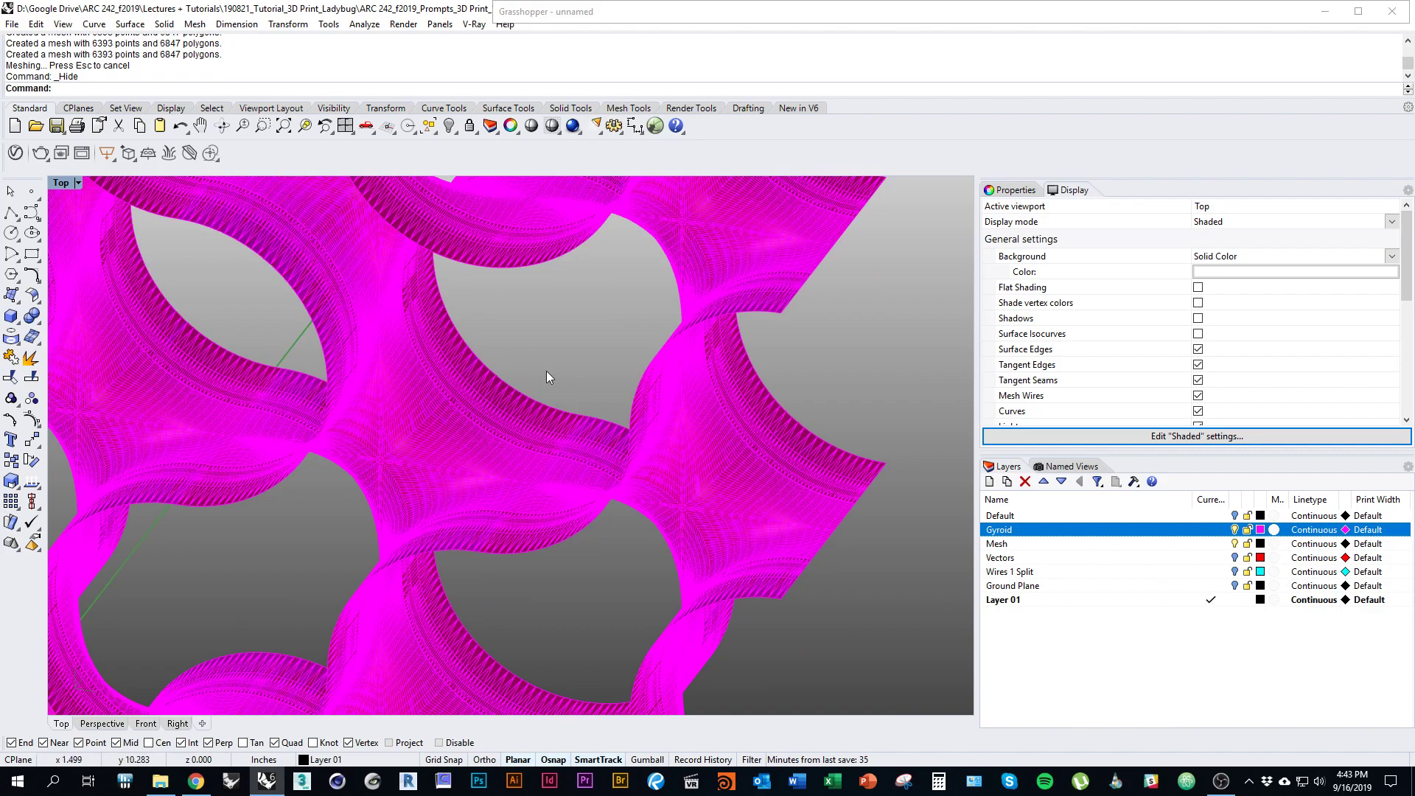
pyautogui.scroll(-2, 436, 418)
pyautogui.scroll(5, 439, 424)
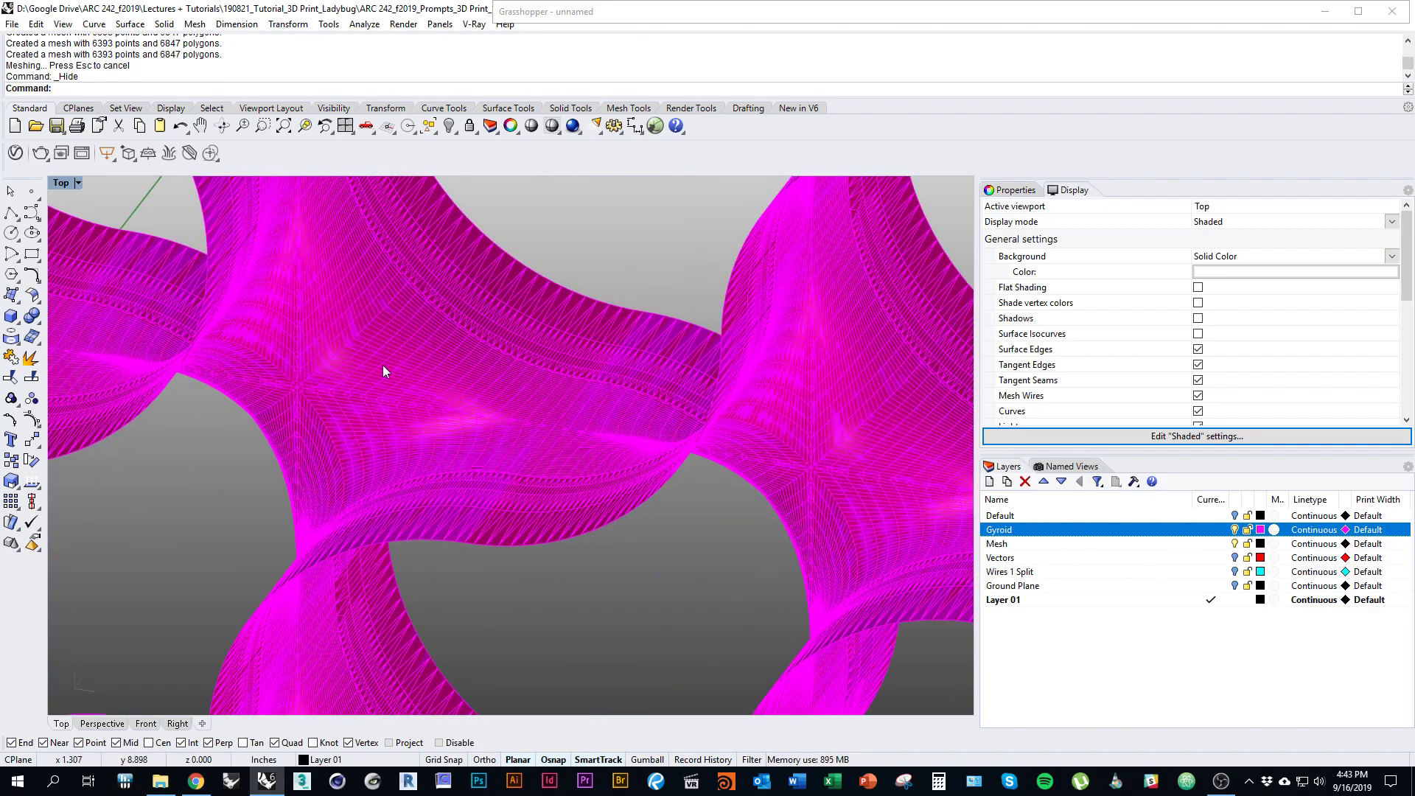
pyautogui.scroll(5, 369, 361)
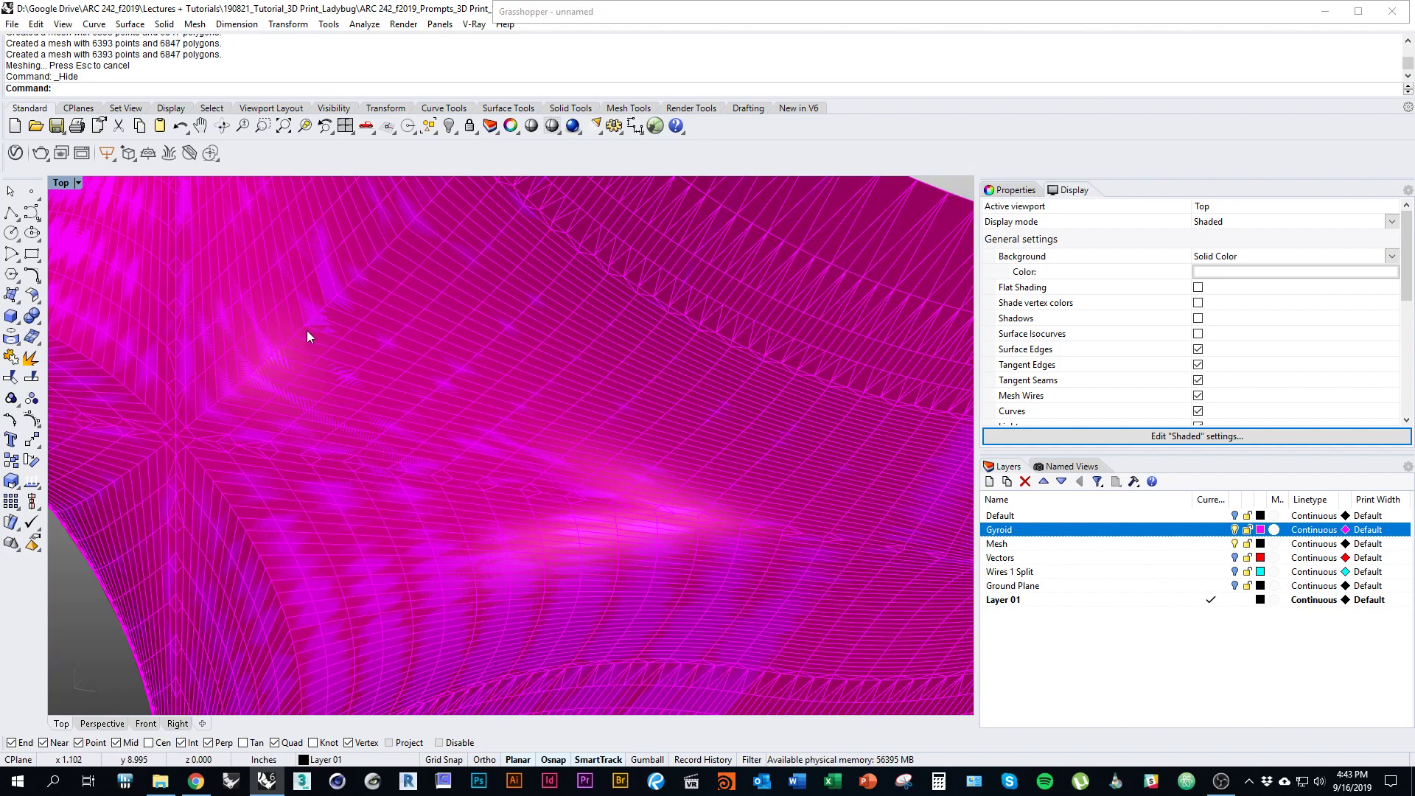
pyautogui.scroll(-6, 368, 361)
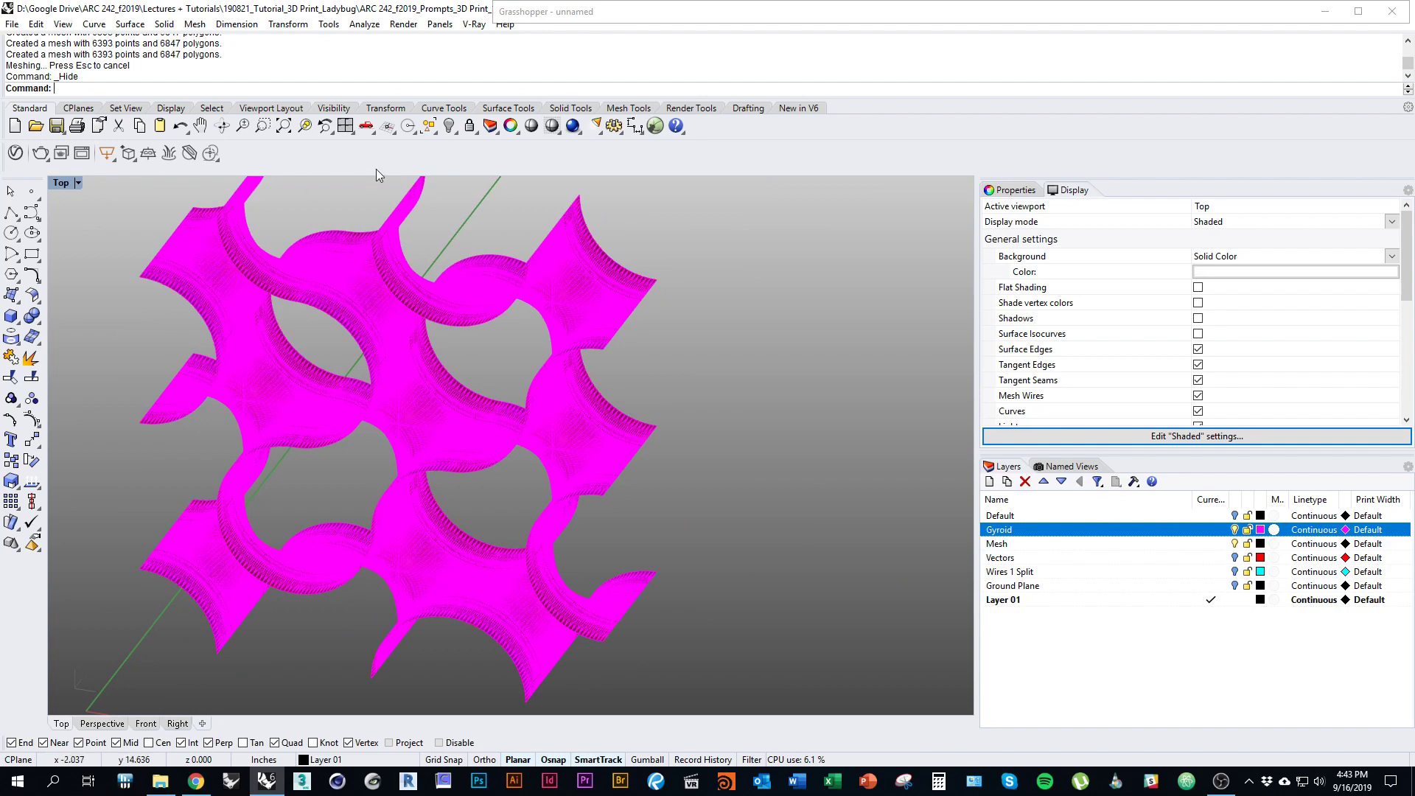
pyautogui.scroll(-3, 325, 408)
# Step: Select all the gyroid meshes with SelMesh and delete them
pyautogui.moveTo(196, 267); pyautogui.dragTo(673, 668)
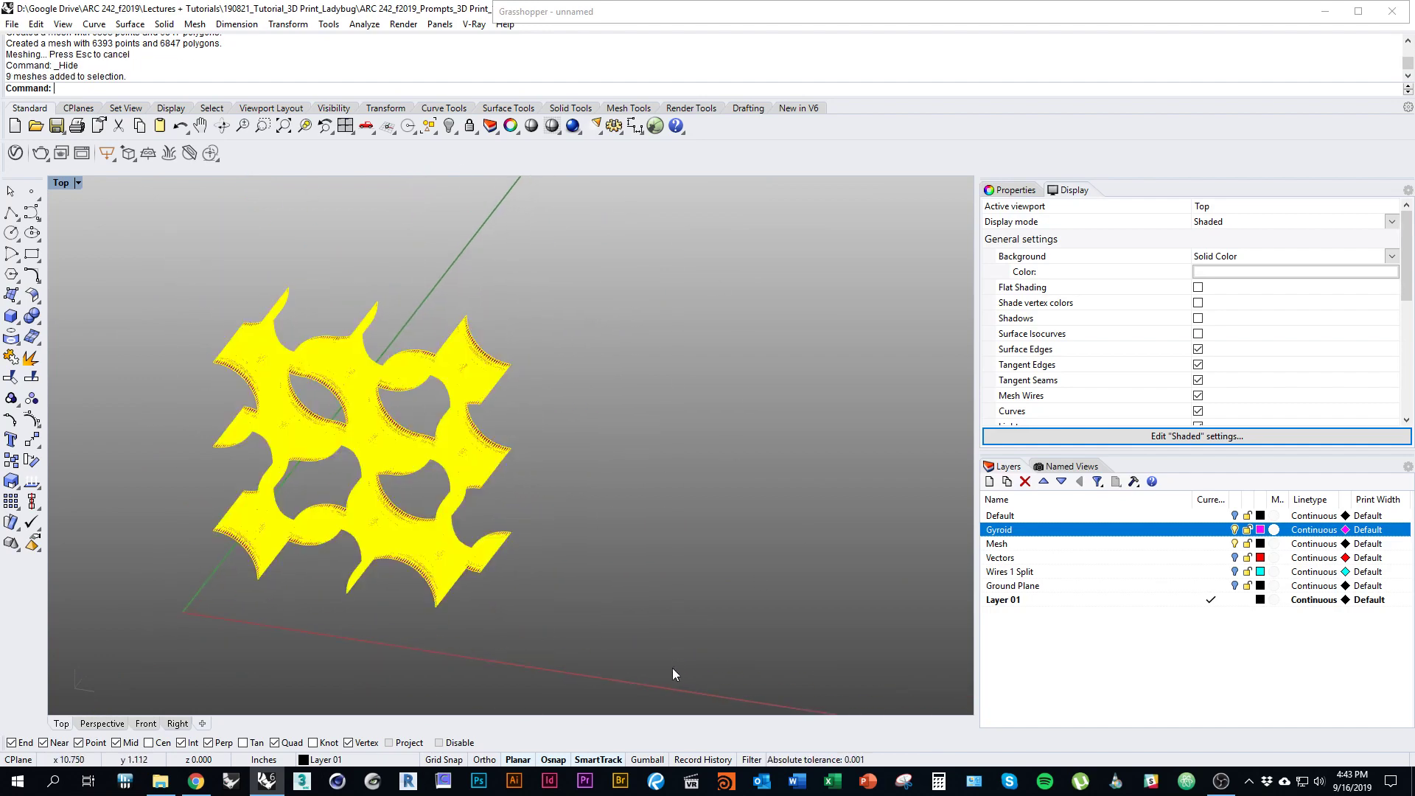
pyautogui.click(642, 570)
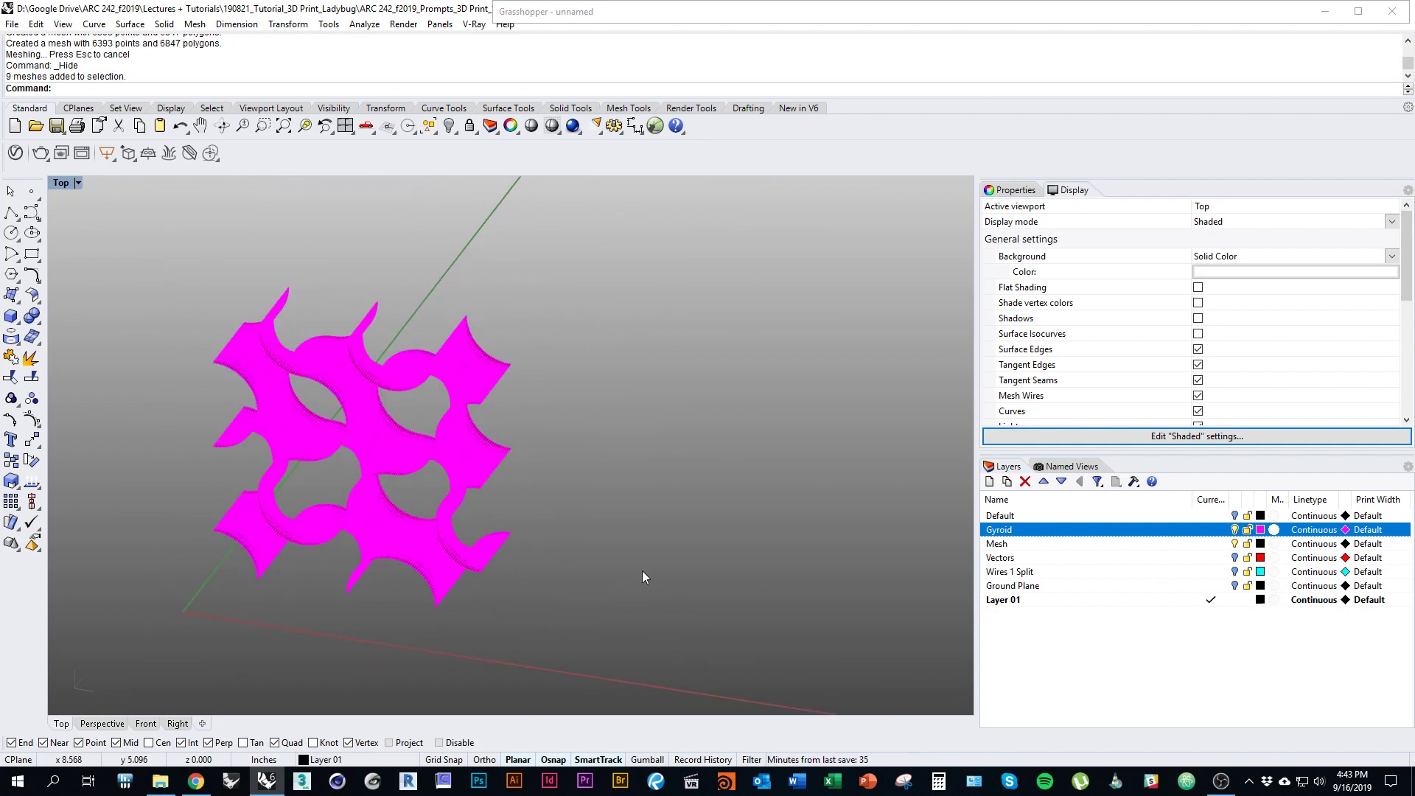
pyautogui.write('SelMesh')
pyautogui.press('Return')
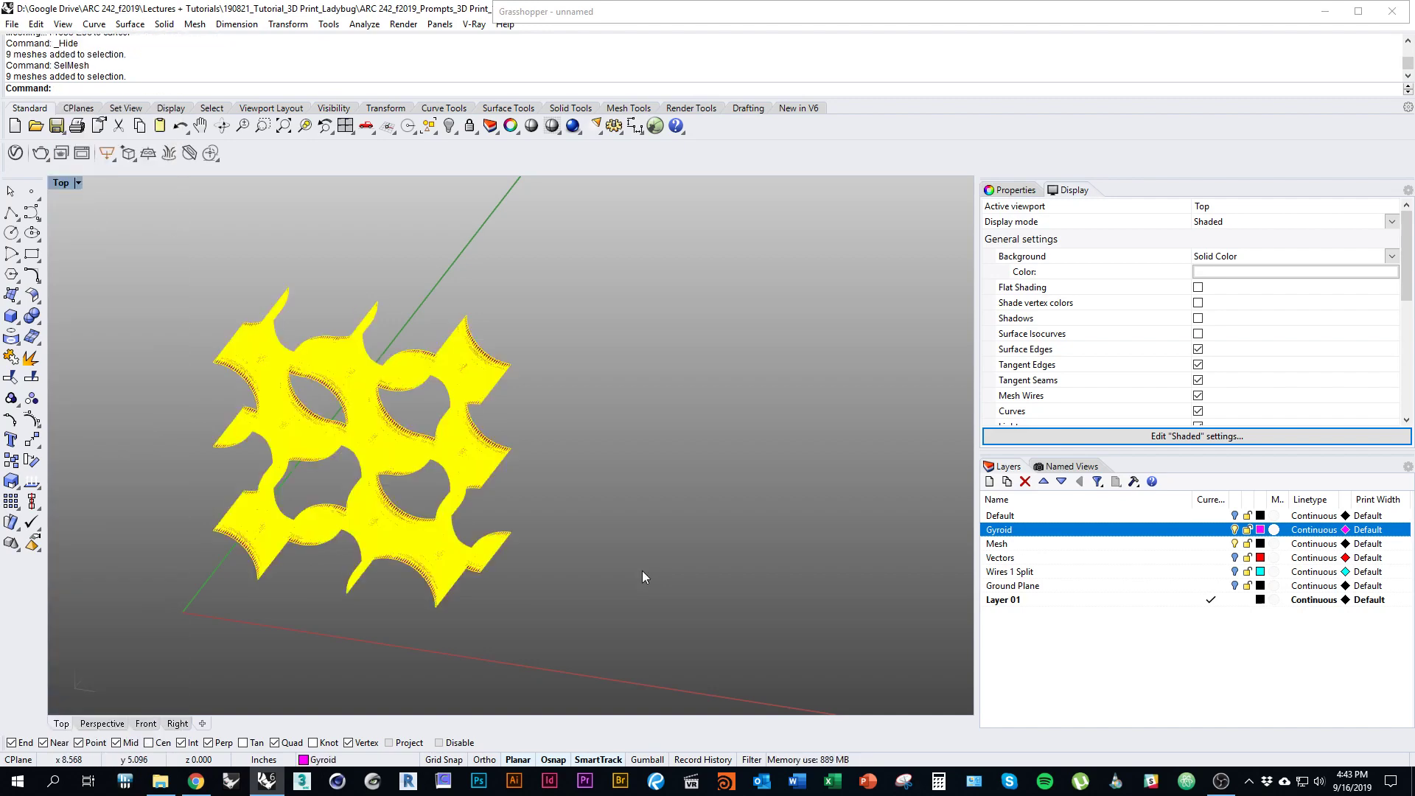
pyautogui.write('D')
pyautogui.press('Delete')
pyautogui.moveTo(671, 587); pyautogui.dragTo(706, 602, button='right')
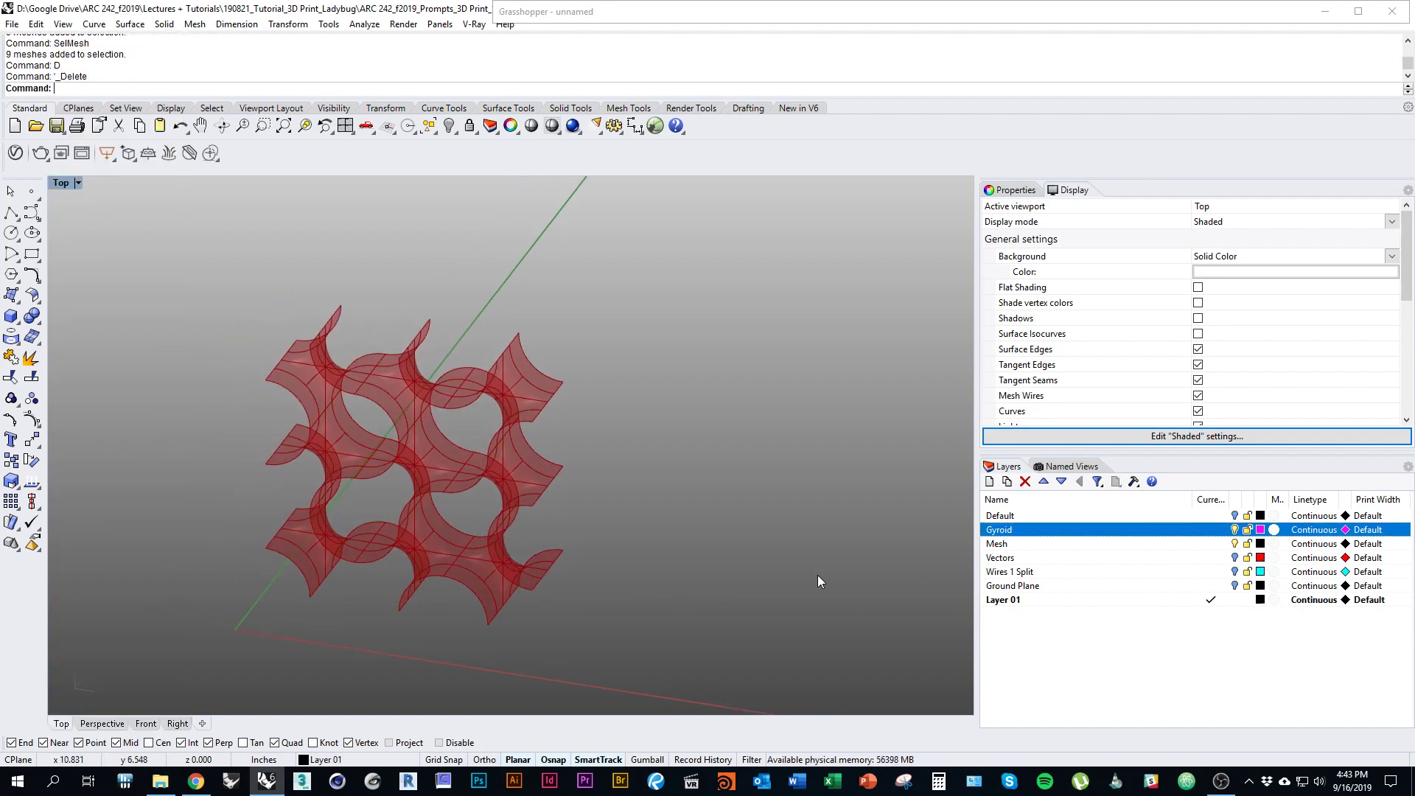
# Step: Unhide only the hidden gyroid curves and polysurfaces with ShowSelected
pyautogui.hotkey('ctrl', 'shift', 'h')
pyautogui.scroll(-5, 582, 553)
pyautogui.moveTo(297, 706); pyautogui.dragTo(700, 313)
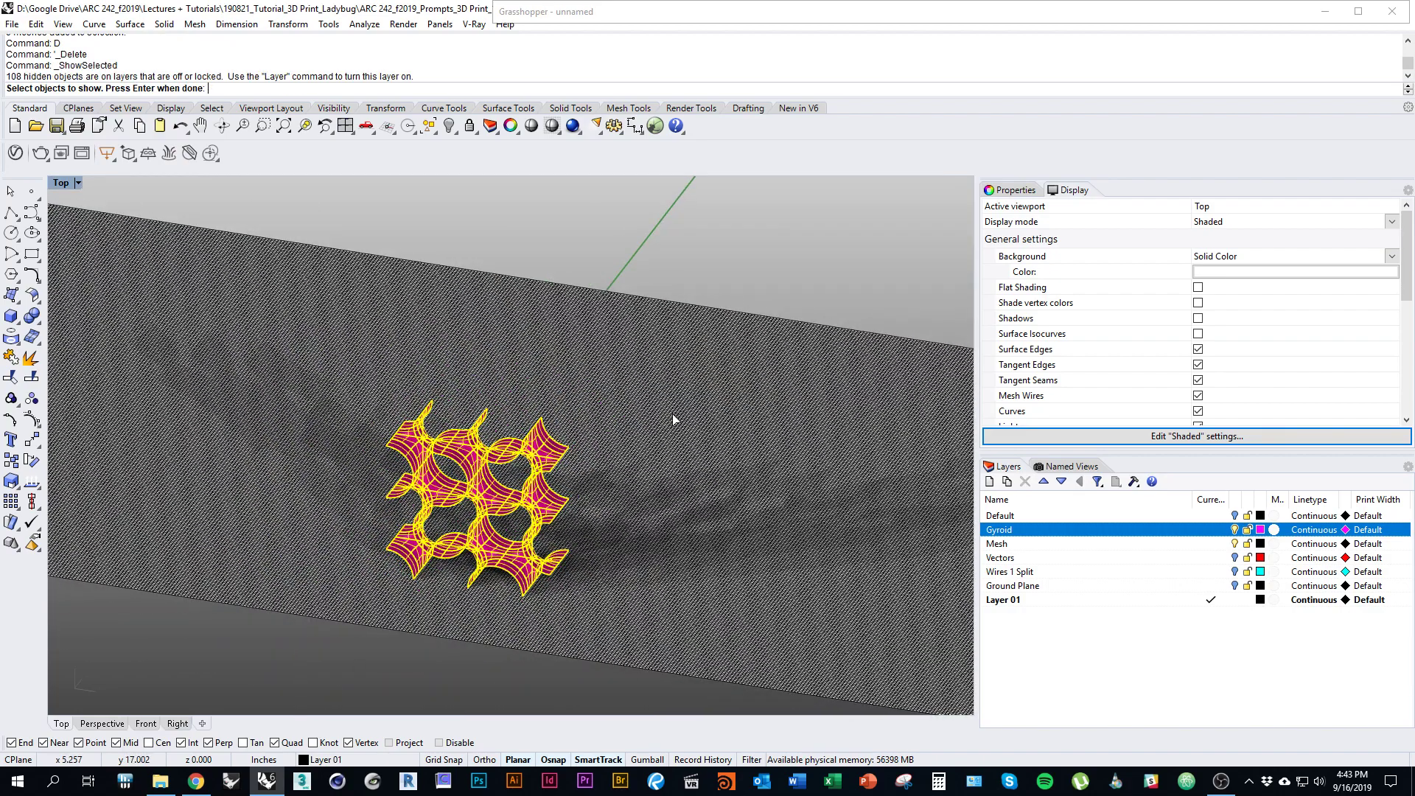
pyautogui.press('Return')
pyautogui.scroll(3, 581, 564)
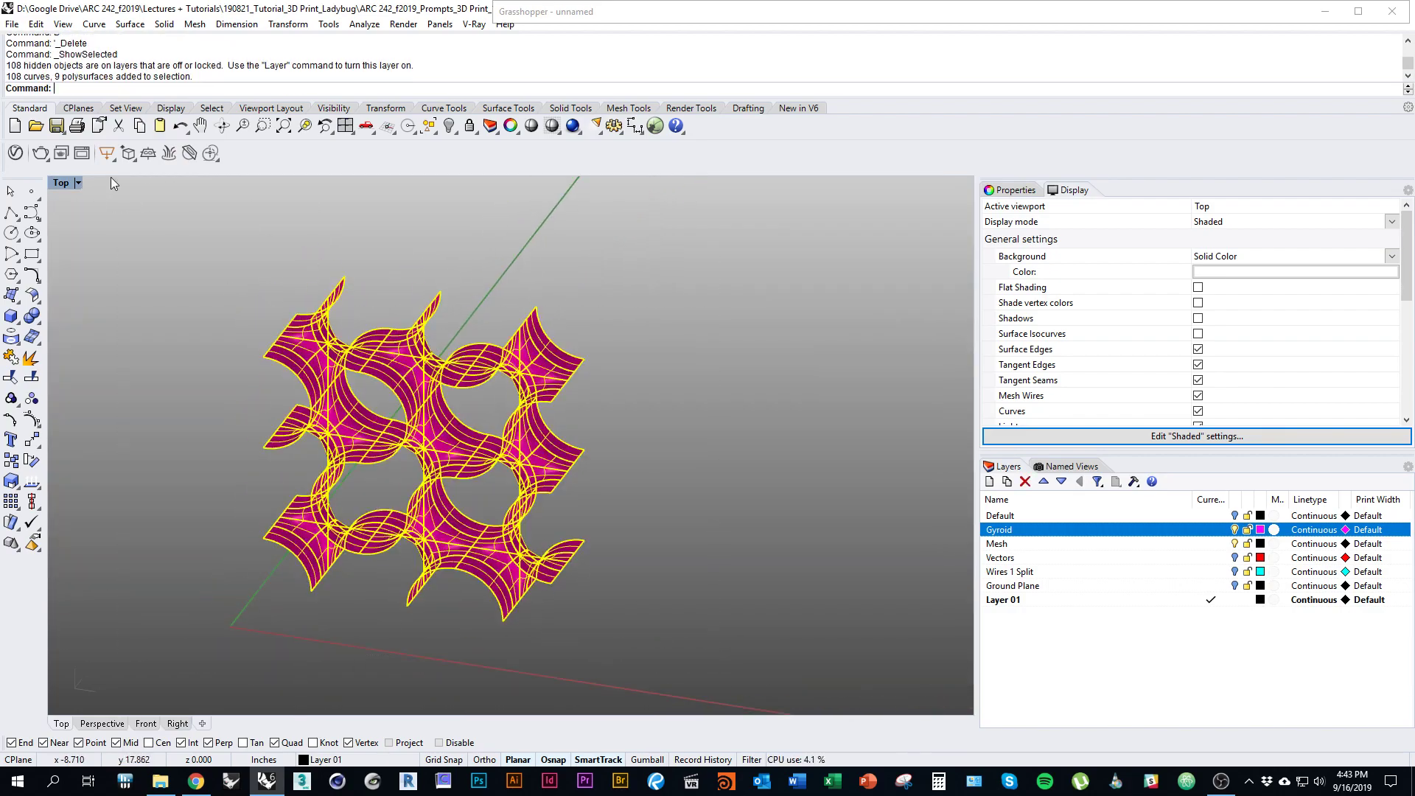
# Step: Convert the selected gyroid polysurfaces to meshes with the Mesh command, using a polygon density about a third up from the fewest
pyautogui.write('Mesh')
pyautogui.press('Return')
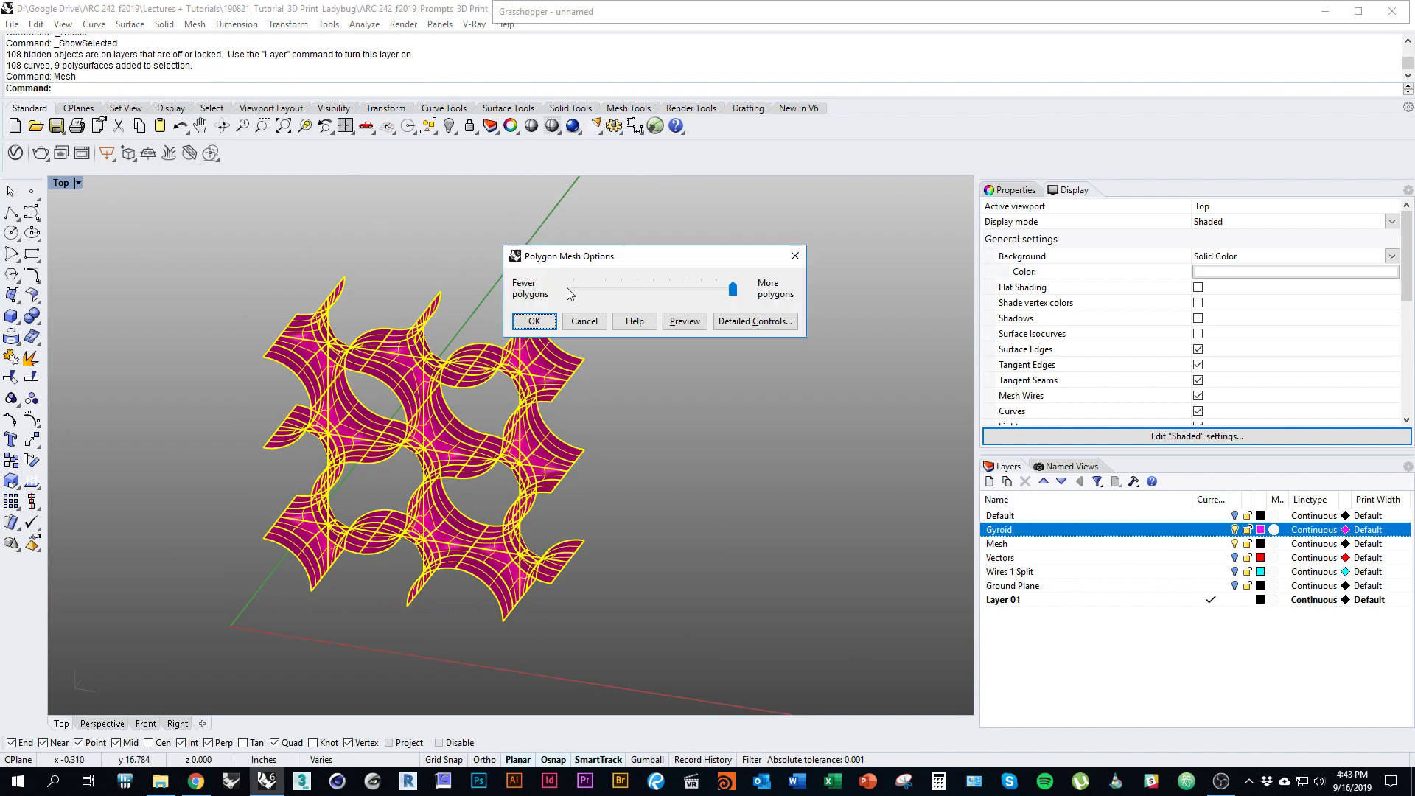
pyautogui.click(569, 292)
pyautogui.click(573, 293)
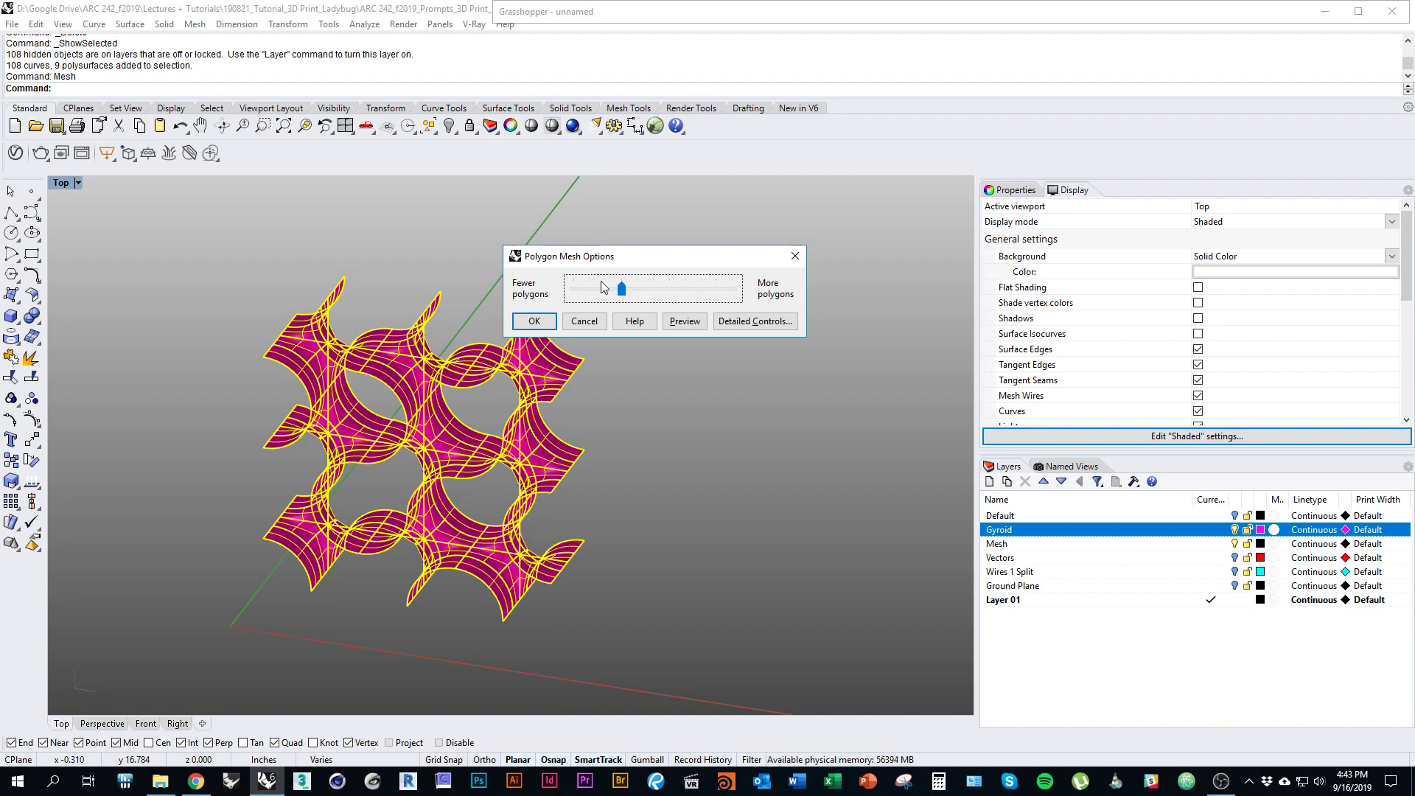
pyautogui.click(534, 322)
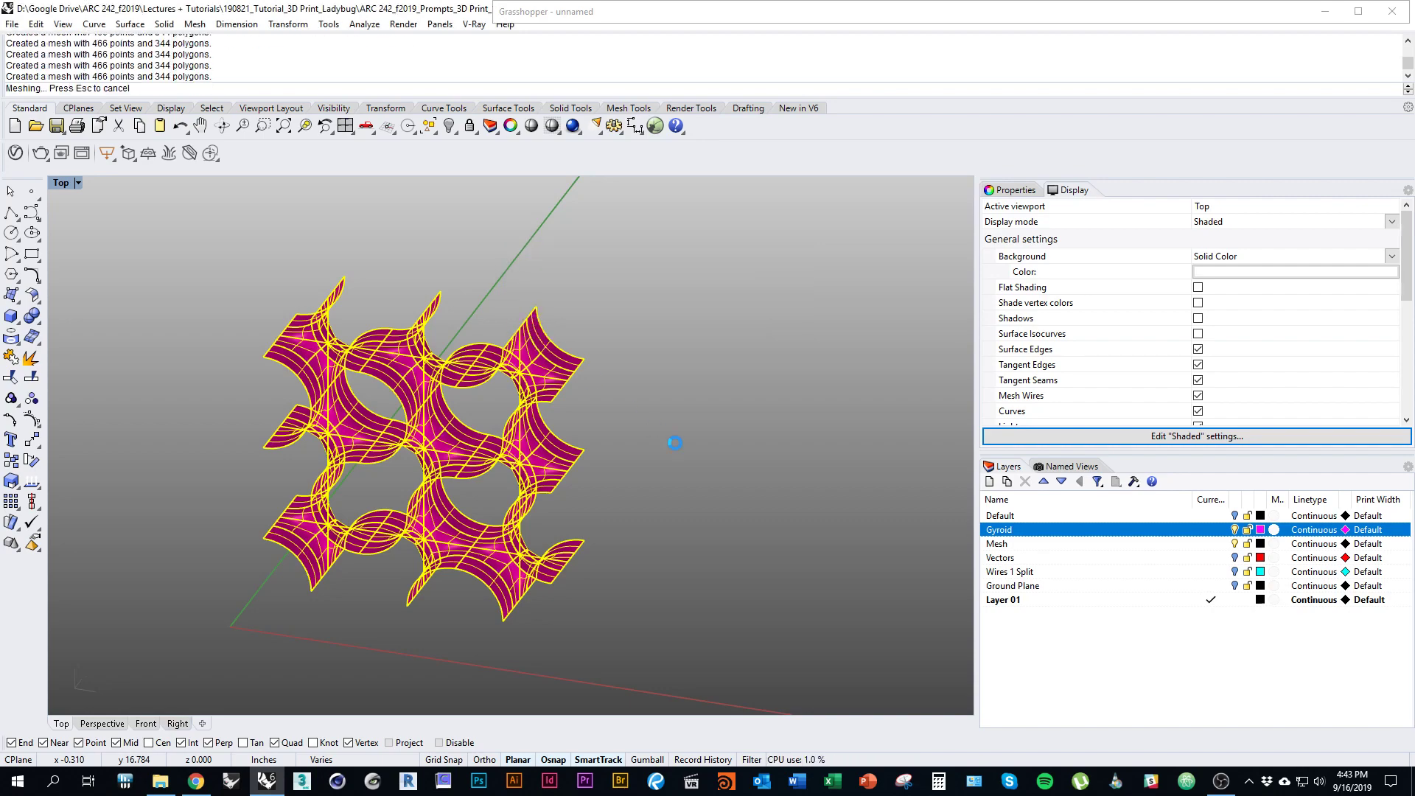
# Step: Examine the polygon density of the new gyroid meshes up close and across the whole form
pyautogui.click(631, 514)
pyautogui.scroll(4, 532, 315)
pyautogui.scroll(6, 532, 315)
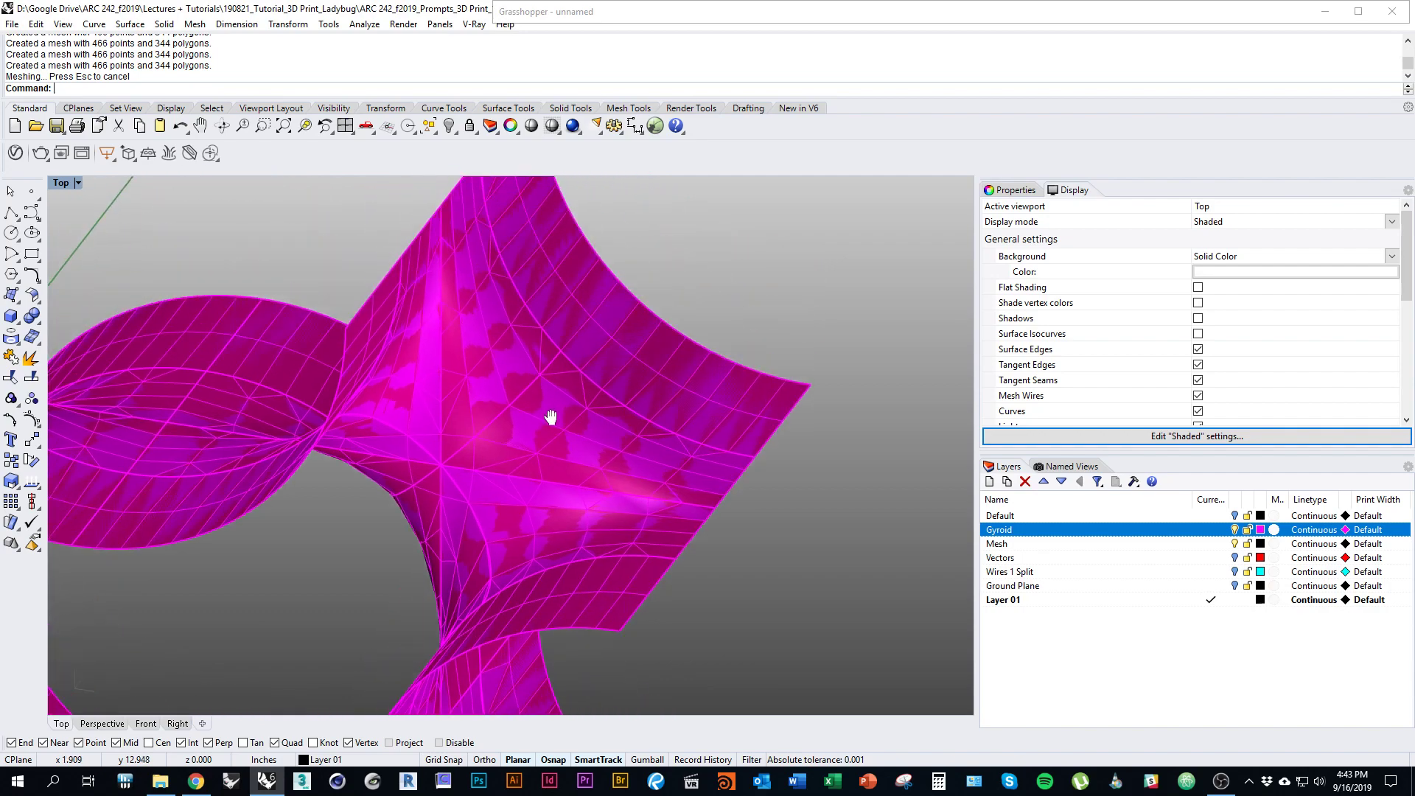
pyautogui.moveTo(488, 476); pyautogui.dragTo(648, 390, button='right')
pyautogui.scroll(-5, 620, 435)
pyautogui.moveTo(612, 446); pyautogui.dragTo(723, 409, button='right')
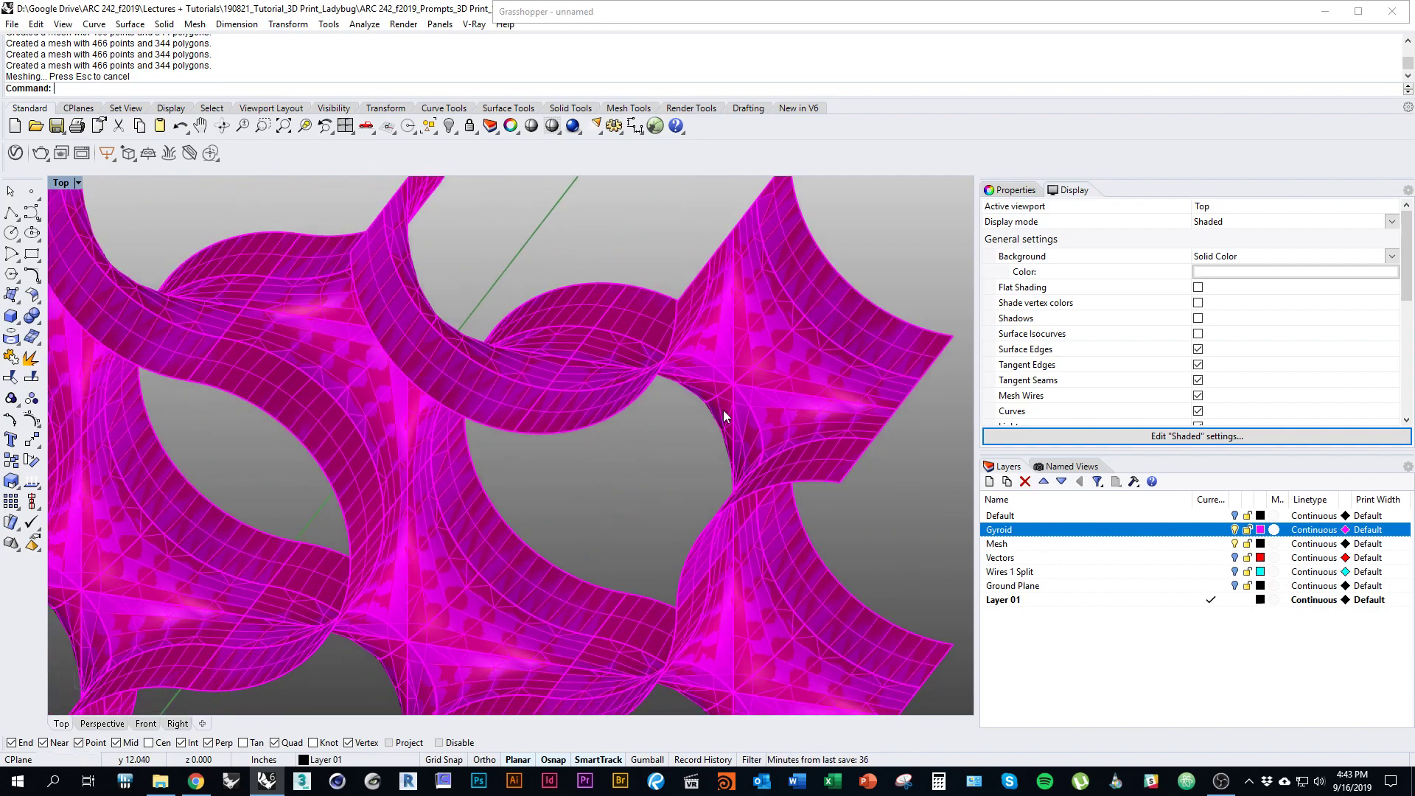
pyautogui.moveTo(545, 546)
pyautogui.mouseDown(button='right')
pyautogui.moveTo(698, 423)
pyautogui.moveTo(740, 292)
pyautogui.moveTo(705, 193)
pyautogui.mouseUp(button='right')
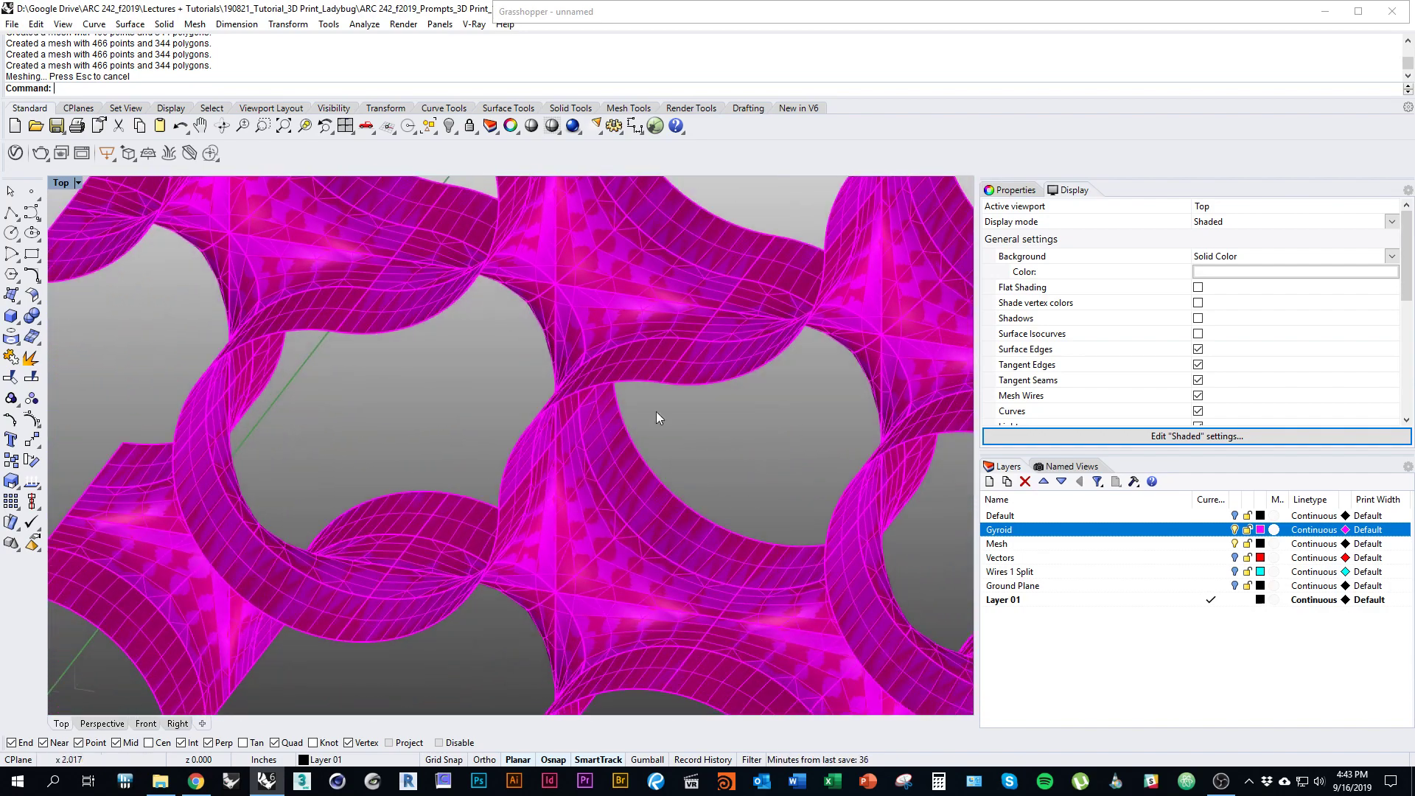
pyautogui.moveTo(656, 491); pyautogui.dragTo(637, 339, button='right')
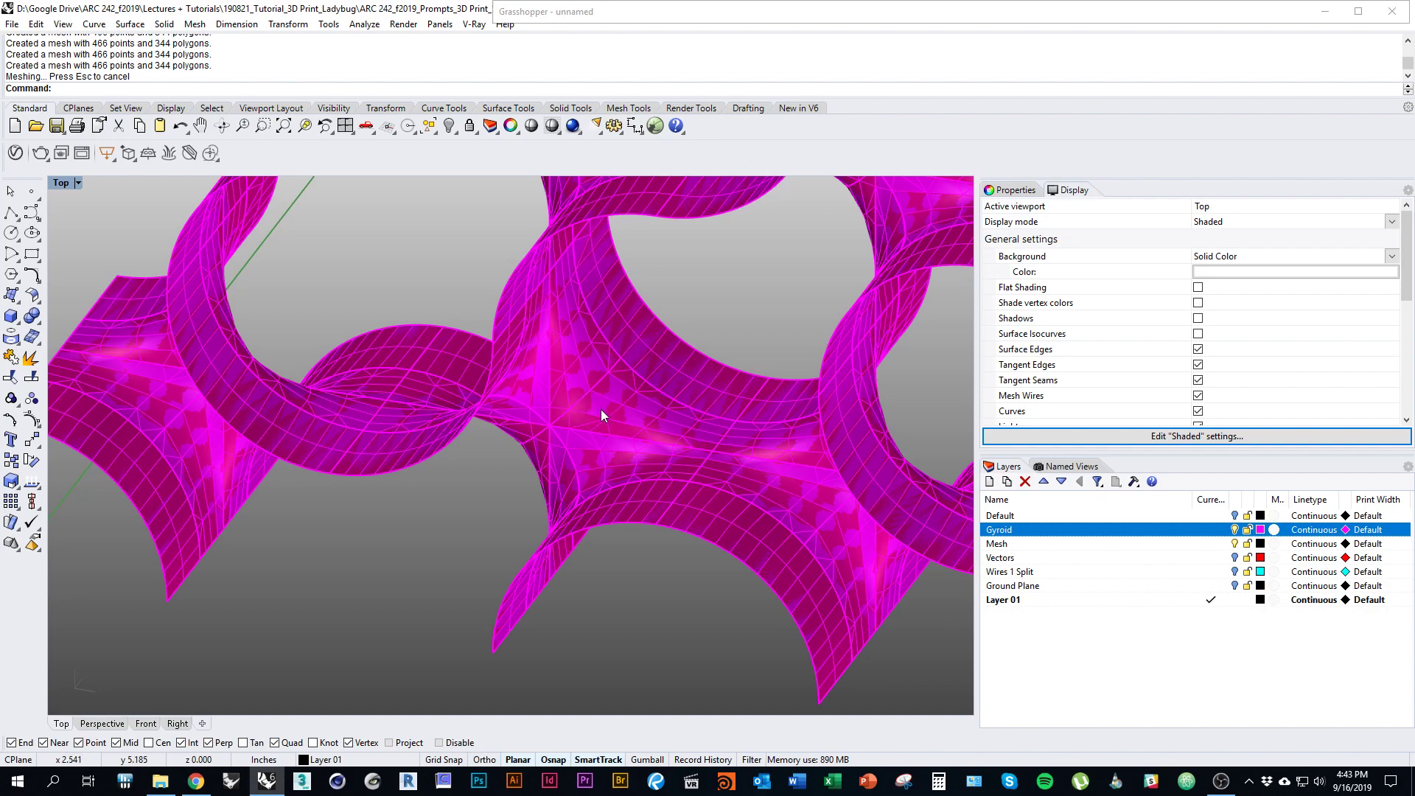
pyautogui.scroll(-8, 632, 417)
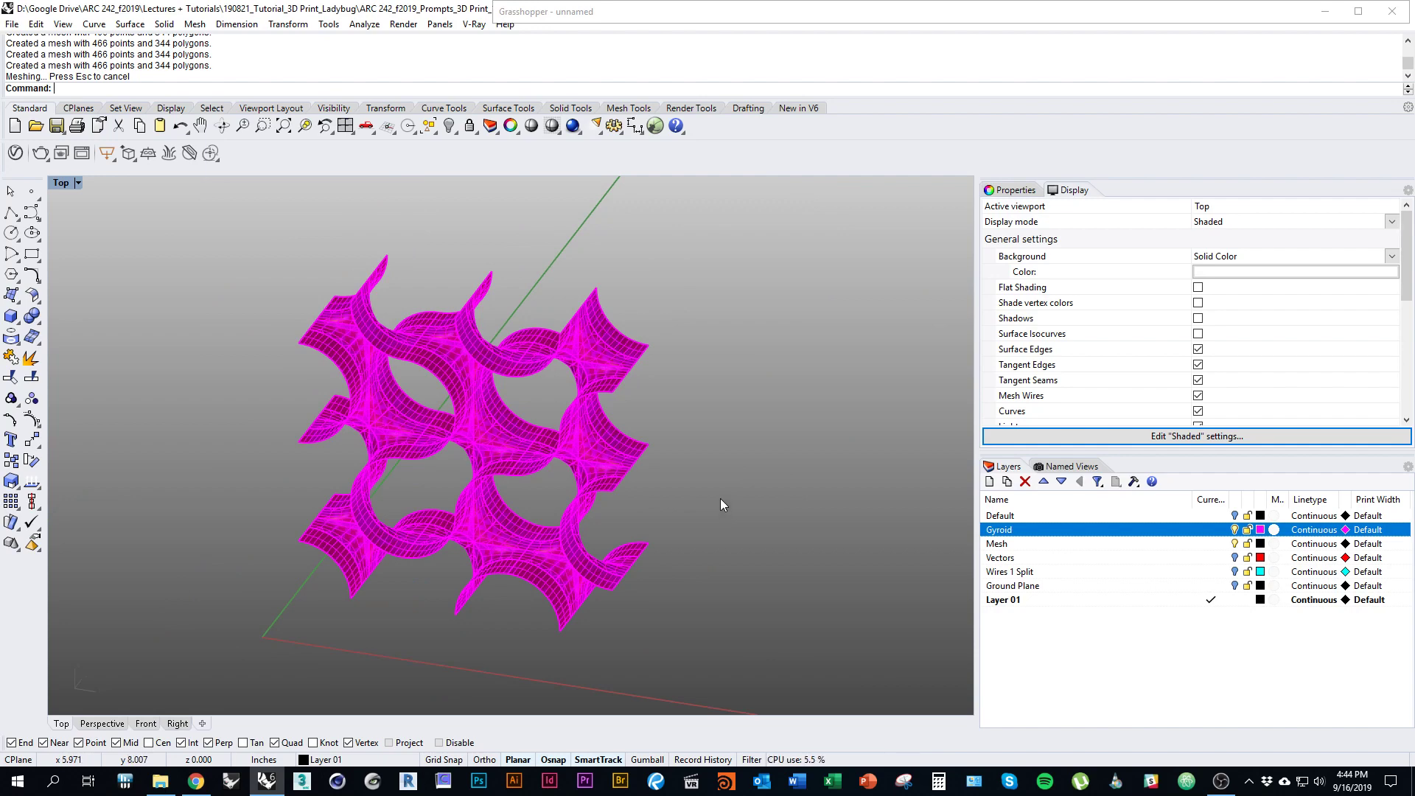
# Step: Select the newly created meshes with SelLast and move them to the Mesh layer
pyautogui.write('elLast')
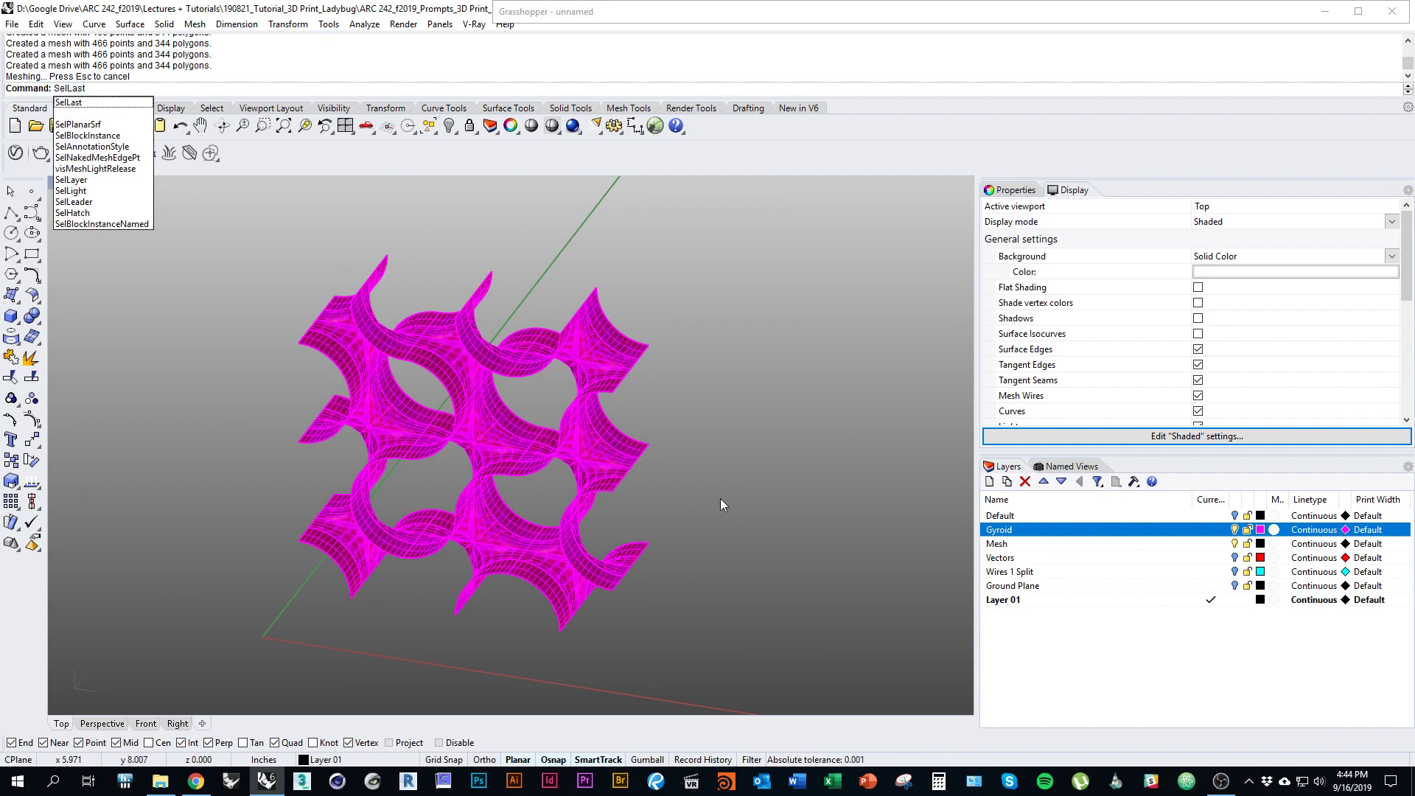
pyautogui.press('Return')
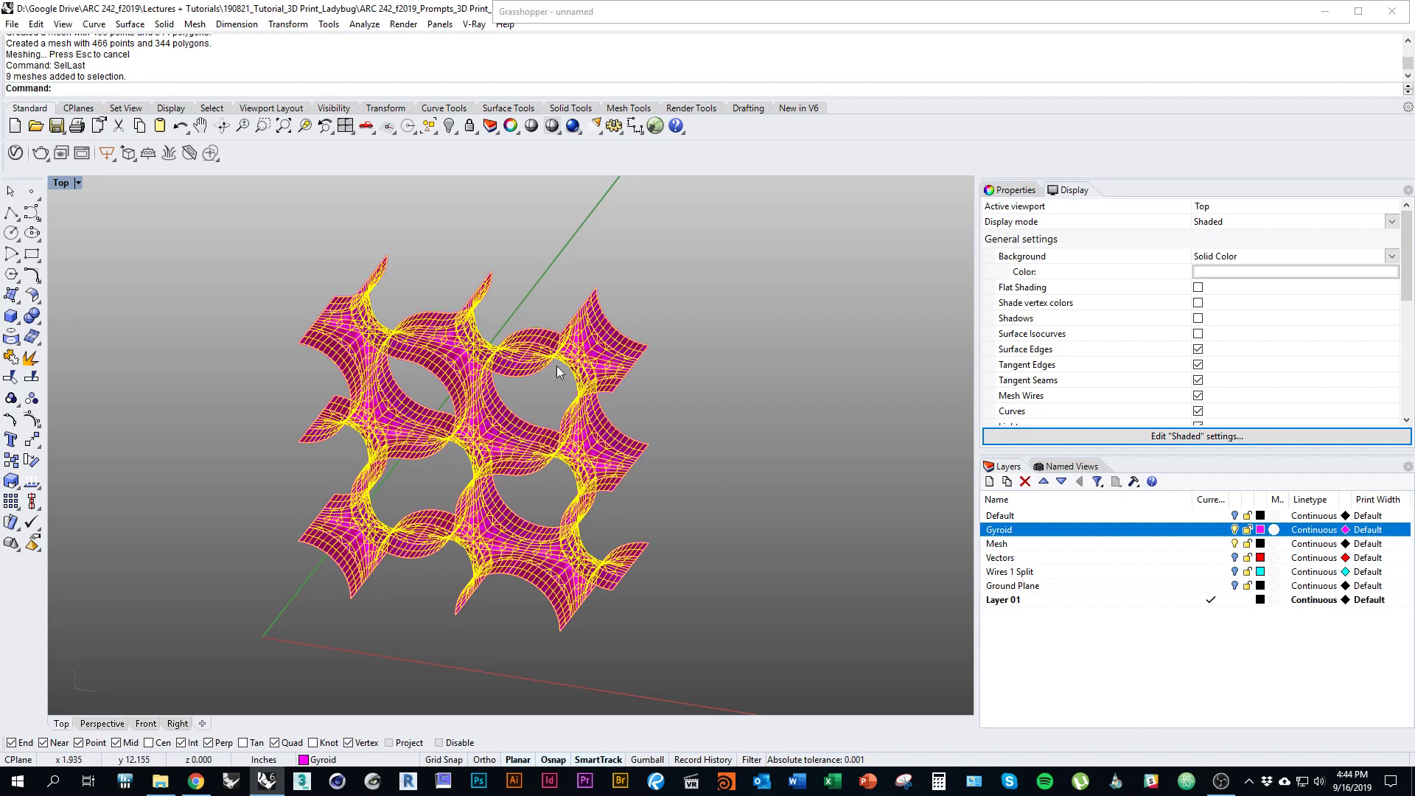
pyautogui.click(1082, 544)
pyautogui.rightClick(1083, 542)
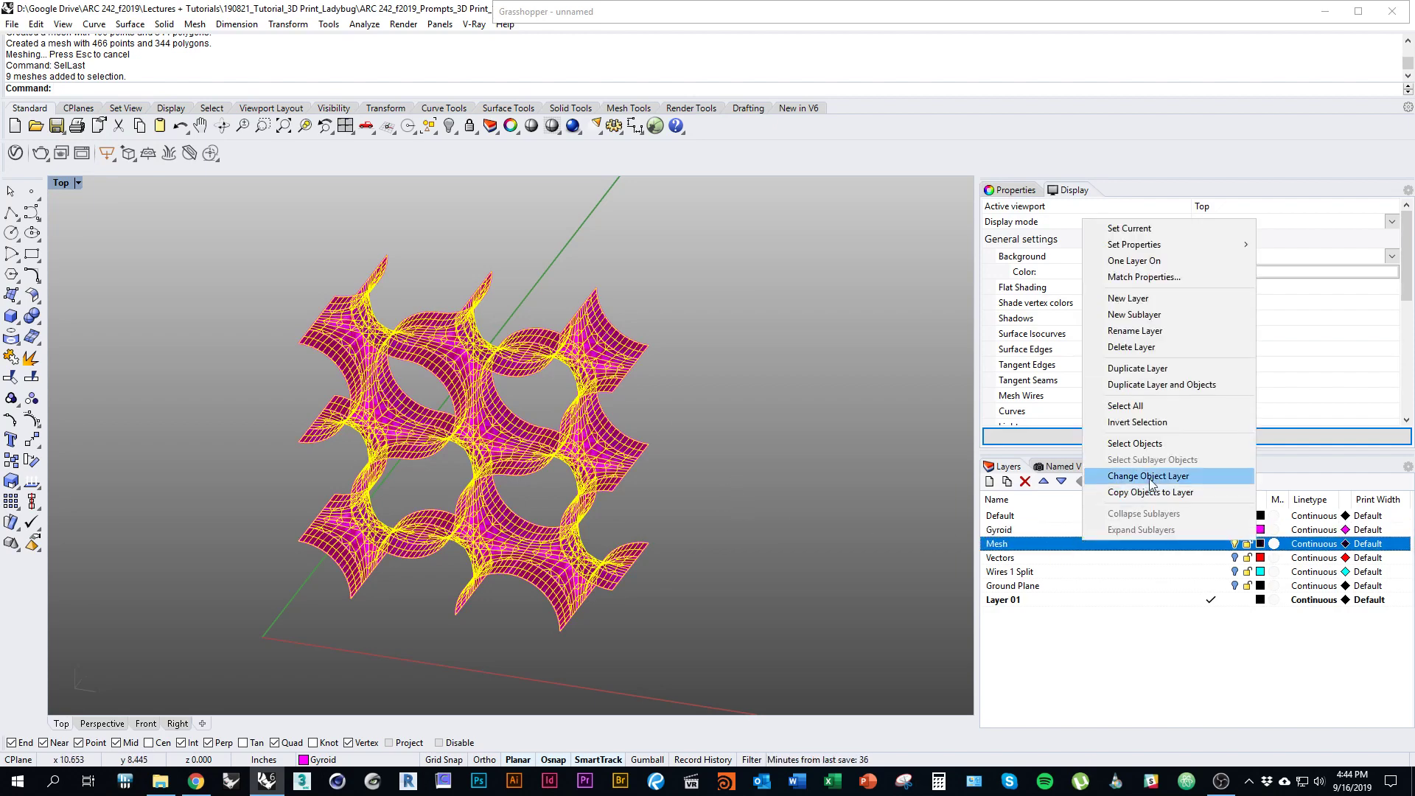
pyautogui.click(1156, 476)
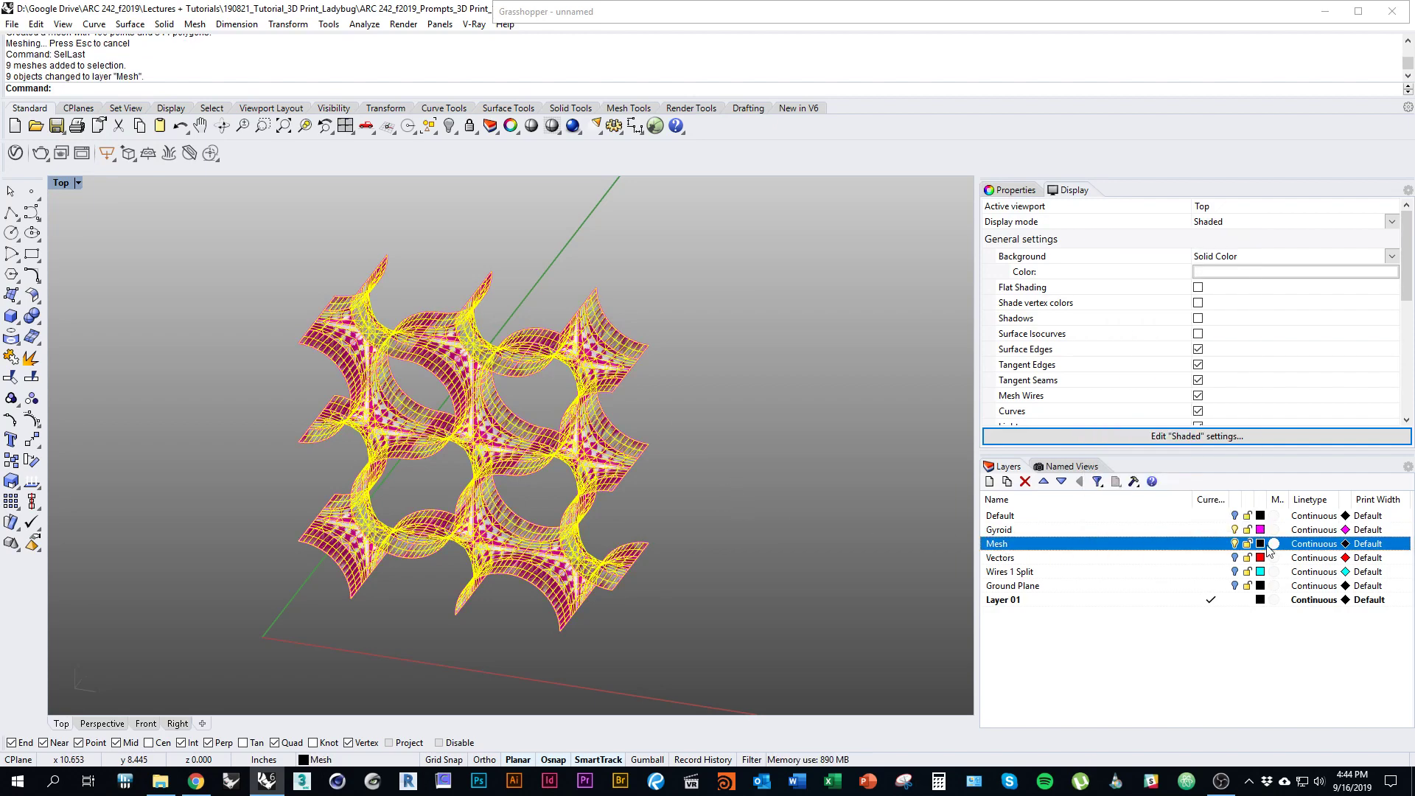
# Step: Turn off the Gyroid layer and deselect the meshes so only the mesh geometry is displayed
pyautogui.click(1234, 529)
pyautogui.click(793, 590)
pyautogui.moveTo(795, 596); pyautogui.dragTo(728, 604, button='right')
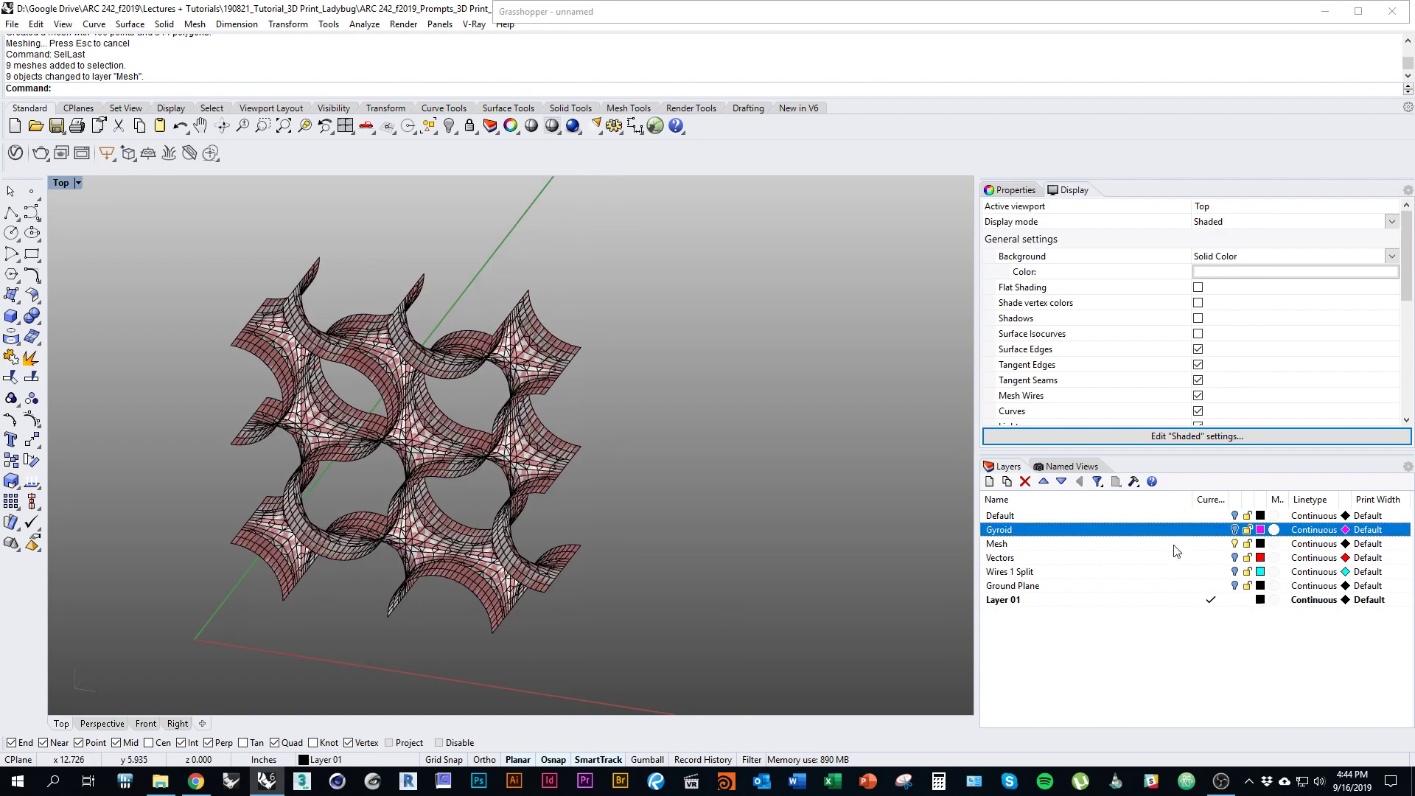
pyautogui.moveTo(695, 499); pyautogui.dragTo(643, 511, button='right')
# Step: Switch to Grasshopper and place a Mesh parameter beside the radiationAnalysis component
pyautogui.write('G')
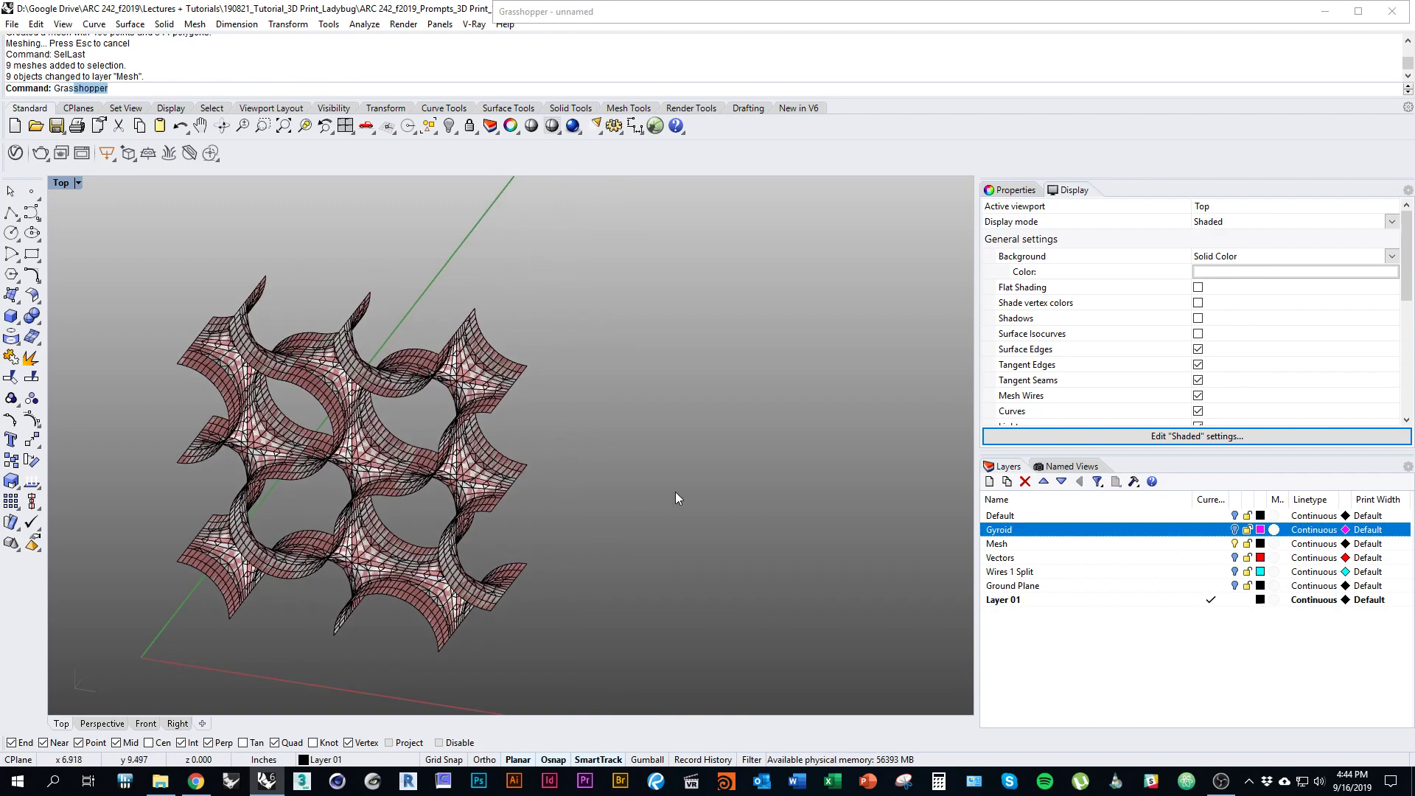
pyautogui.write('ras')
pyautogui.press('Return')
pyautogui.doubleClick(734, 21)
pyautogui.moveTo(850, 491); pyautogui.dragTo(989, 409, button='right')
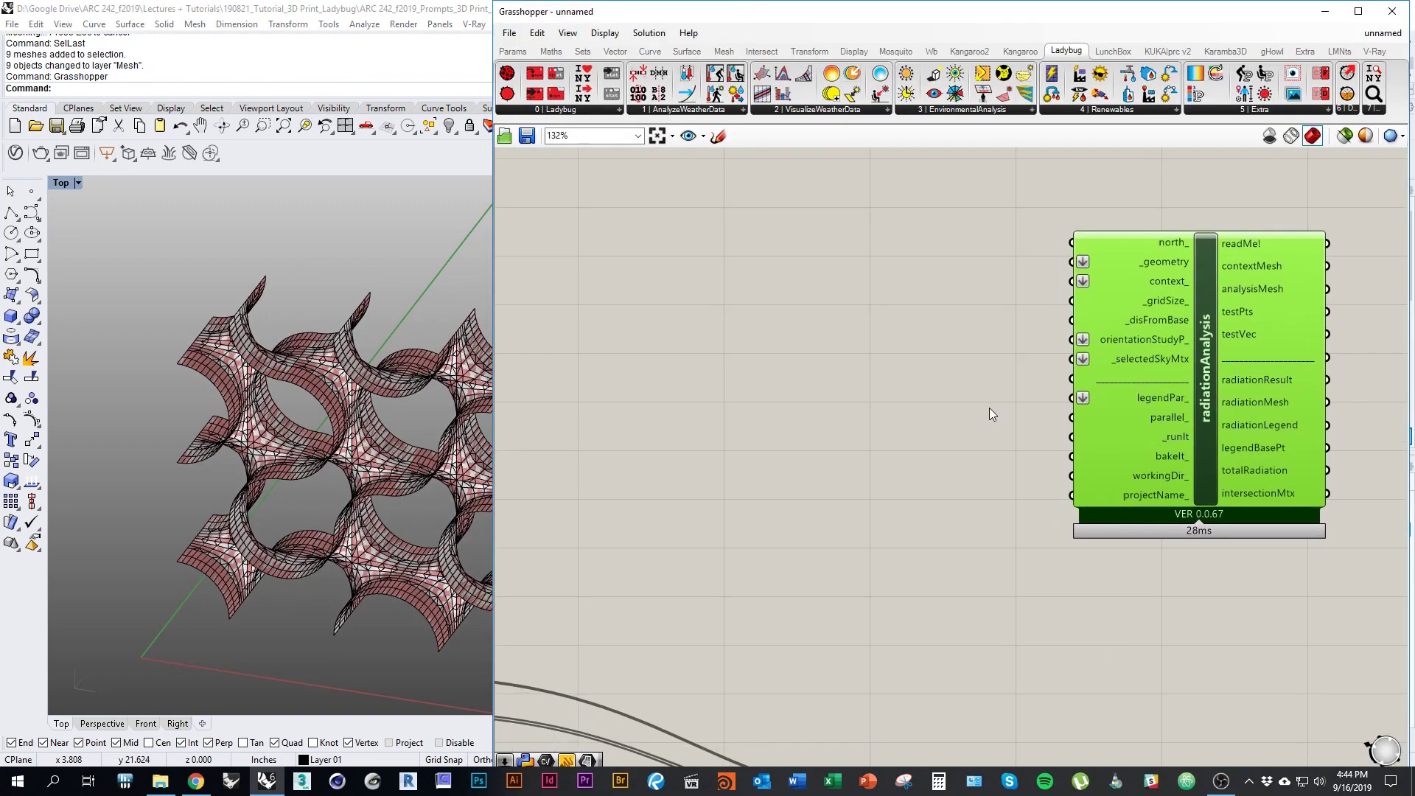
pyautogui.scroll(-2, 946, 494)
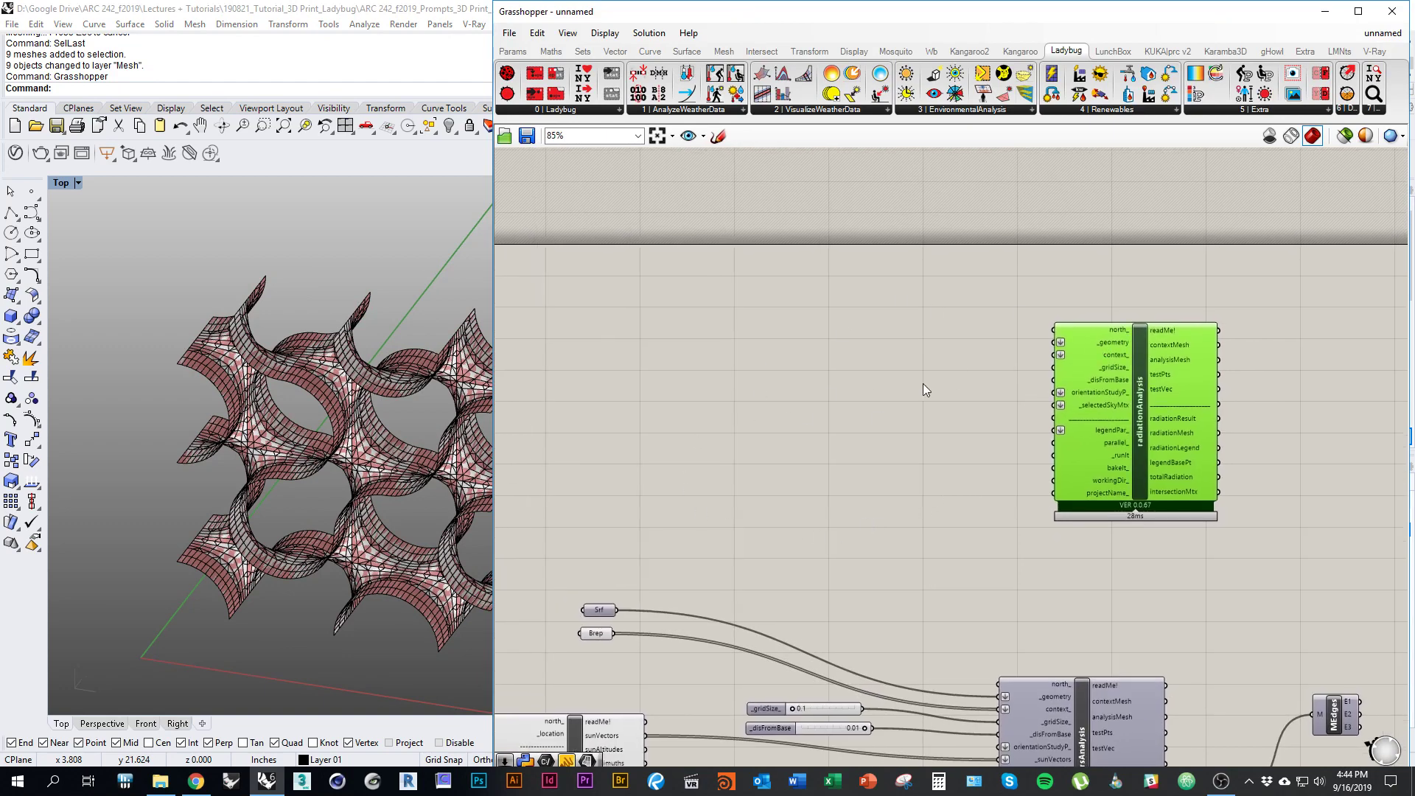
pyautogui.click(513, 51)
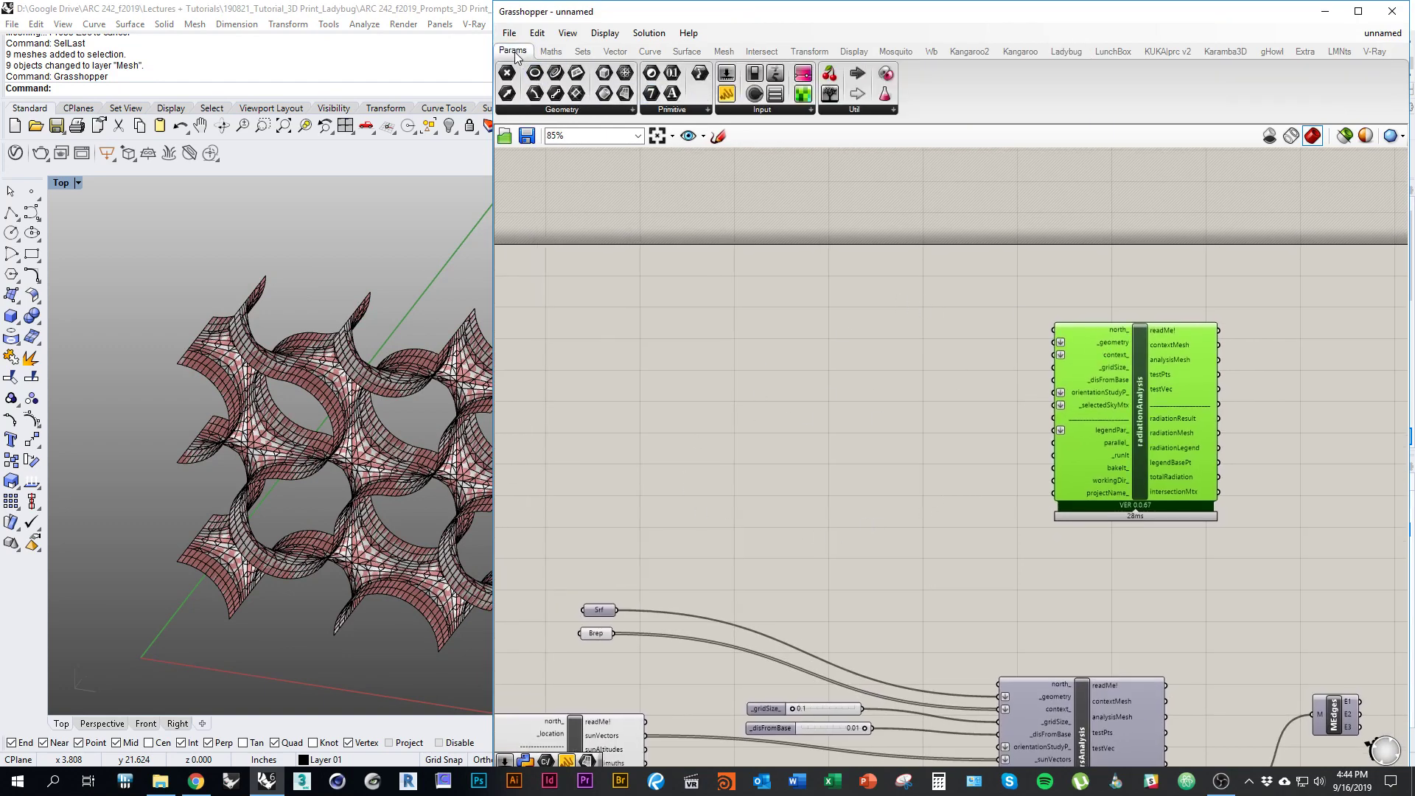
pyautogui.click(562, 110)
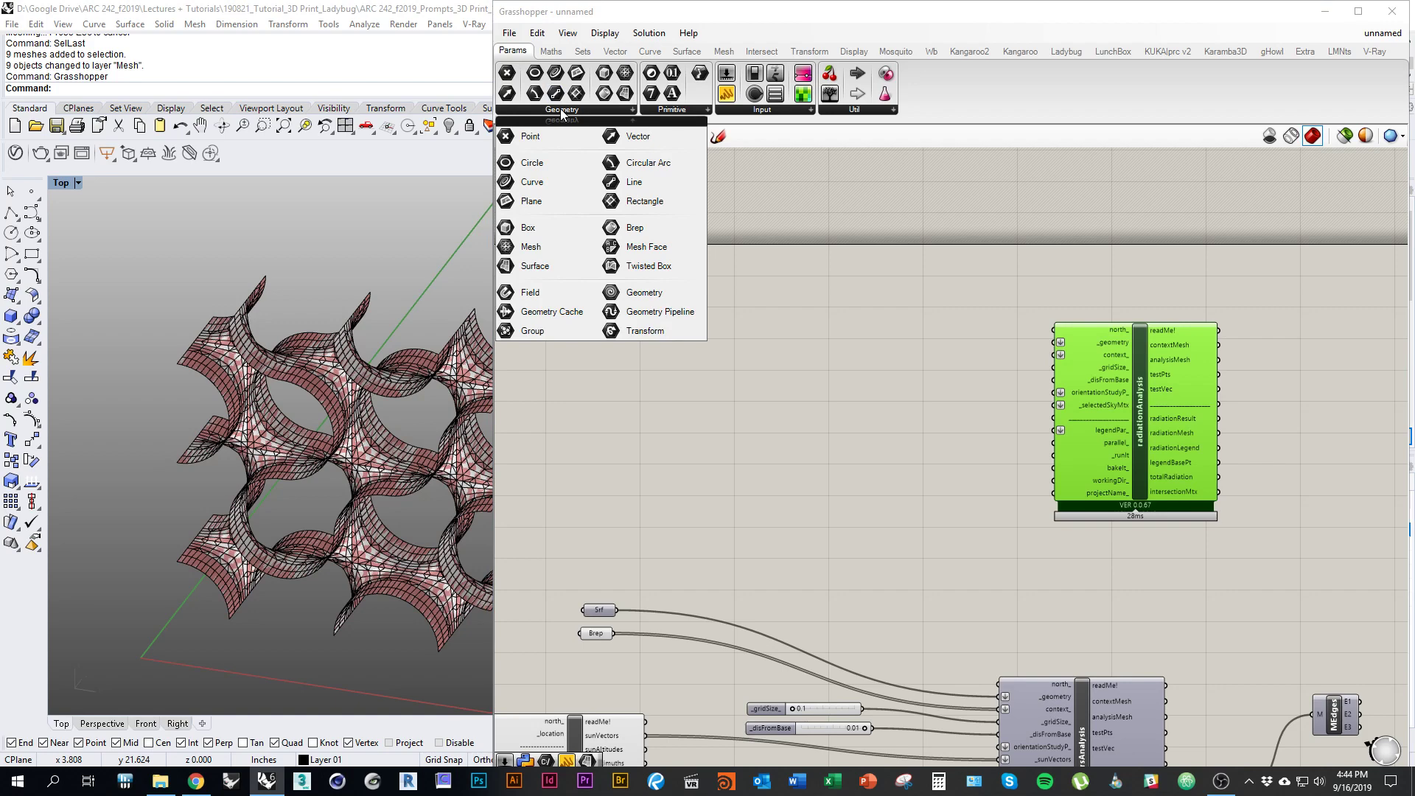
pyautogui.click(551, 246)
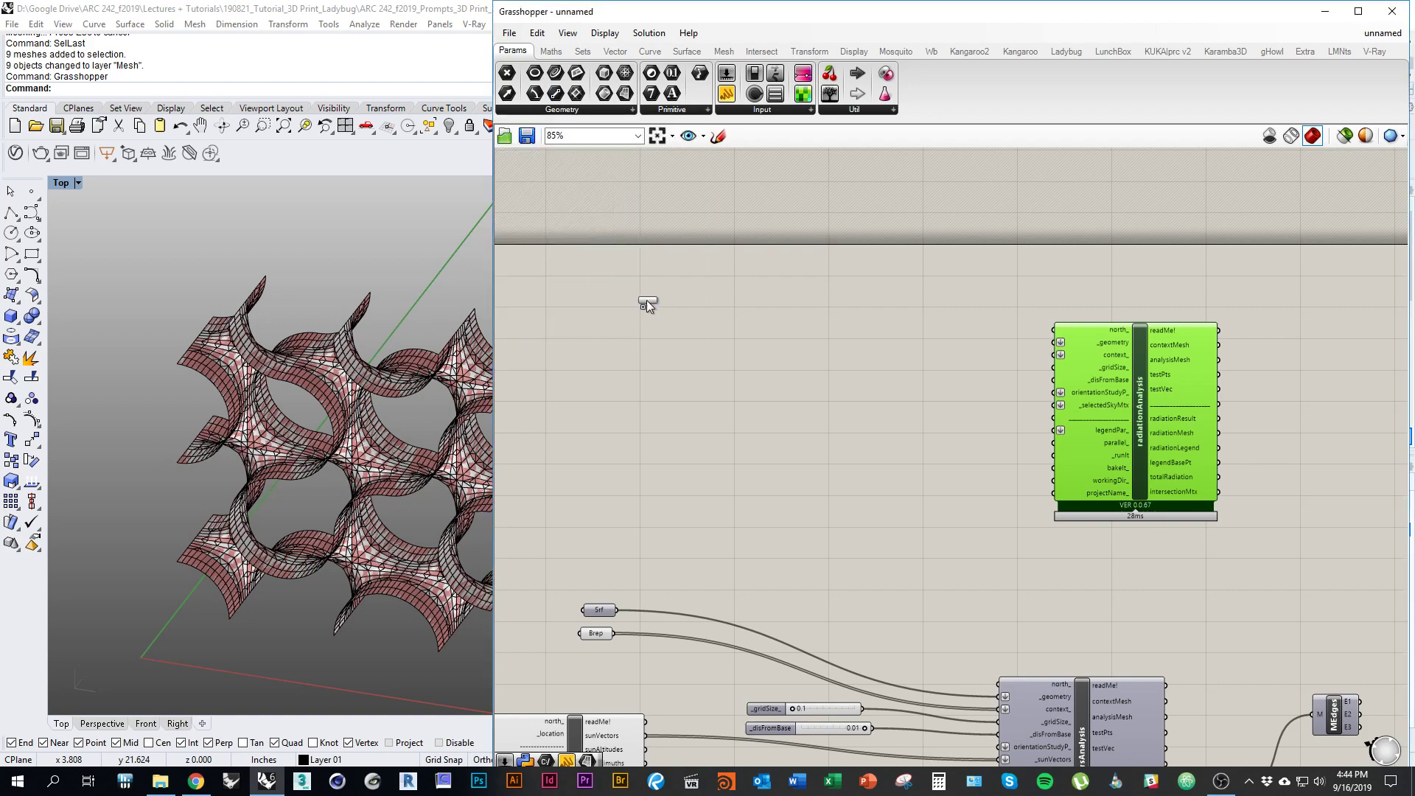
pyautogui.click(817, 386)
# Step: Reference all the gyroid meshes from Rhino into the Mesh parameter as multiple meshes
pyautogui.rightClick(819, 389)
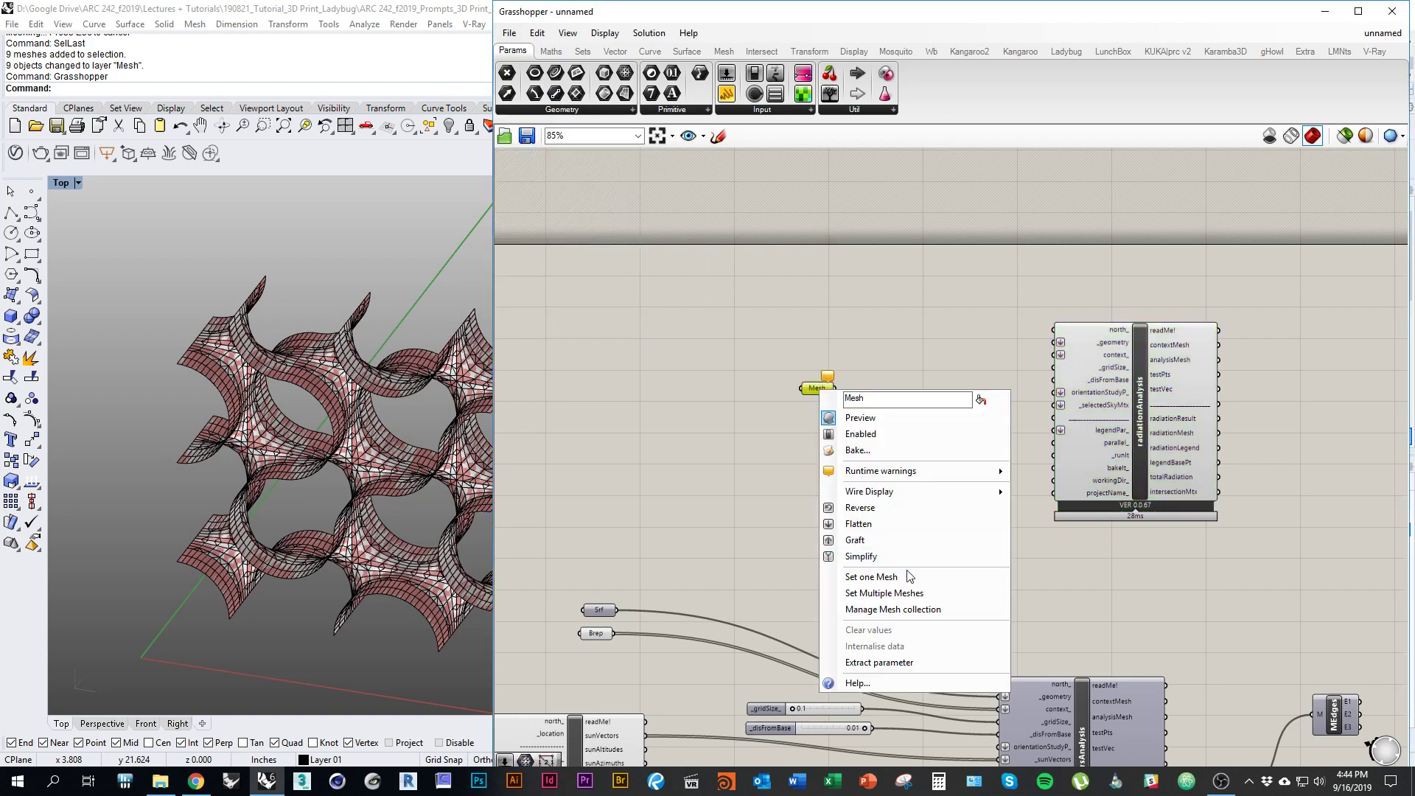
pyautogui.click(913, 594)
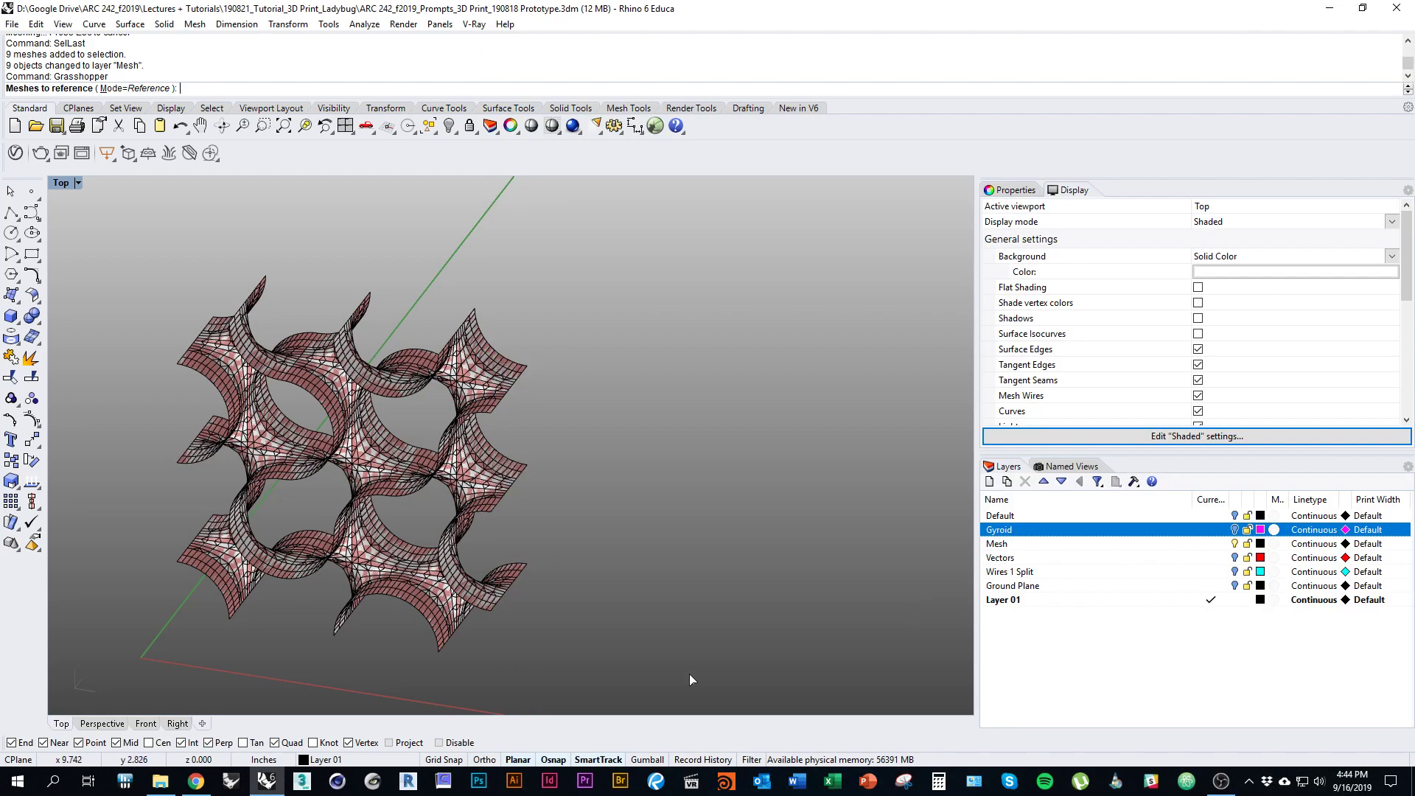
pyautogui.moveTo(581, 666); pyautogui.dragTo(584, 670)
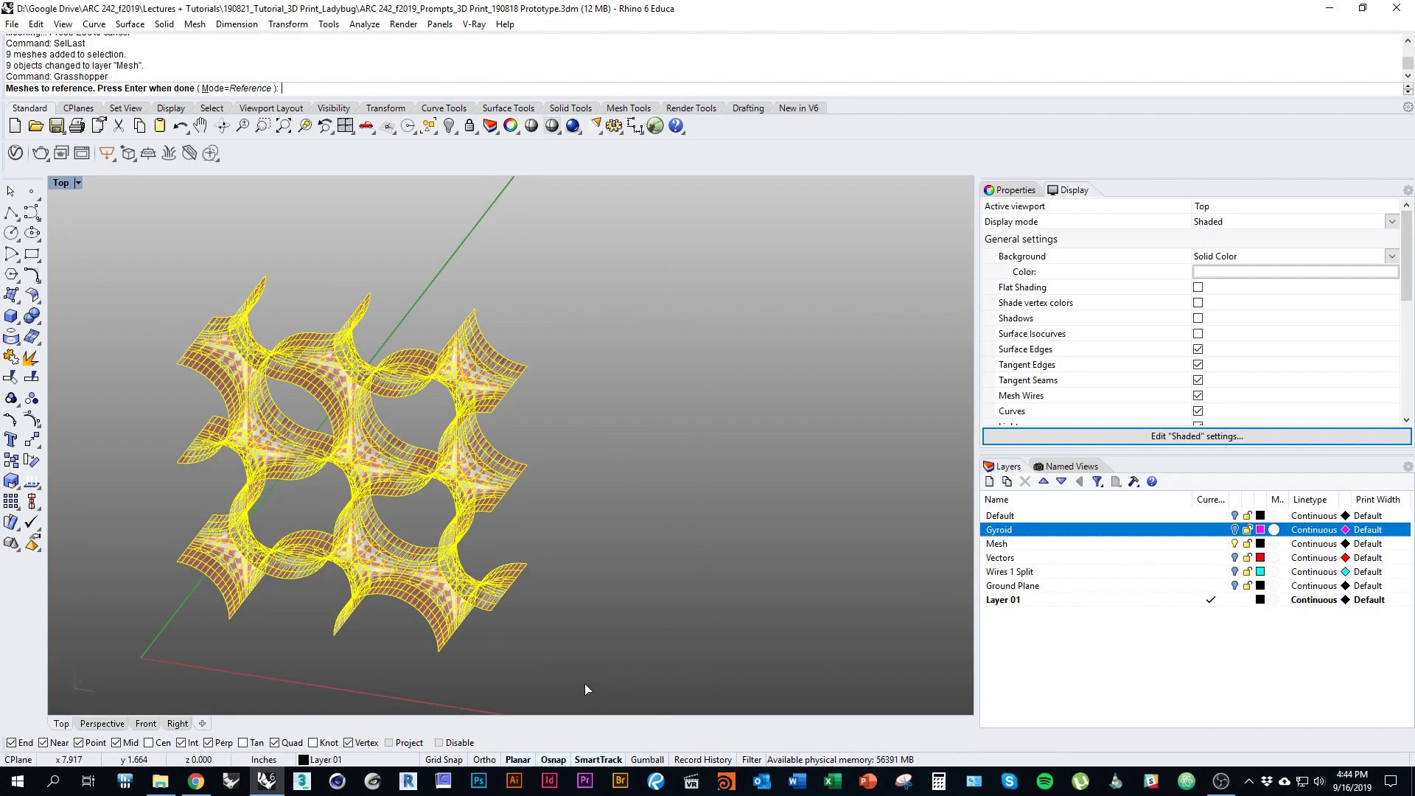
pyautogui.press('Return')
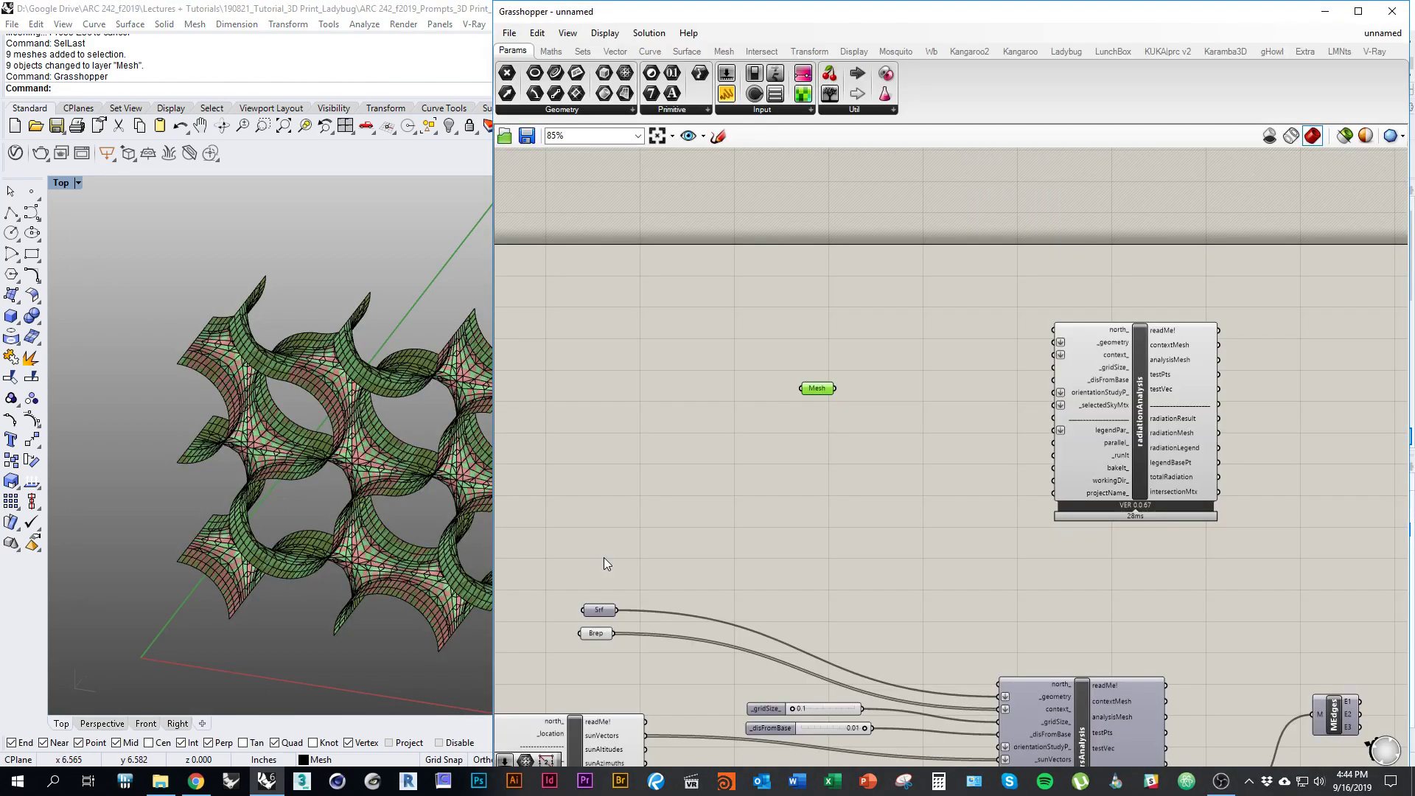
# Step: Collapse the Grasshopper window and turn off the Mesh layer in Rhino
pyautogui.moveTo(928, 21); pyautogui.dragTo(926, 27)
pyautogui.doubleClick(928, 18)
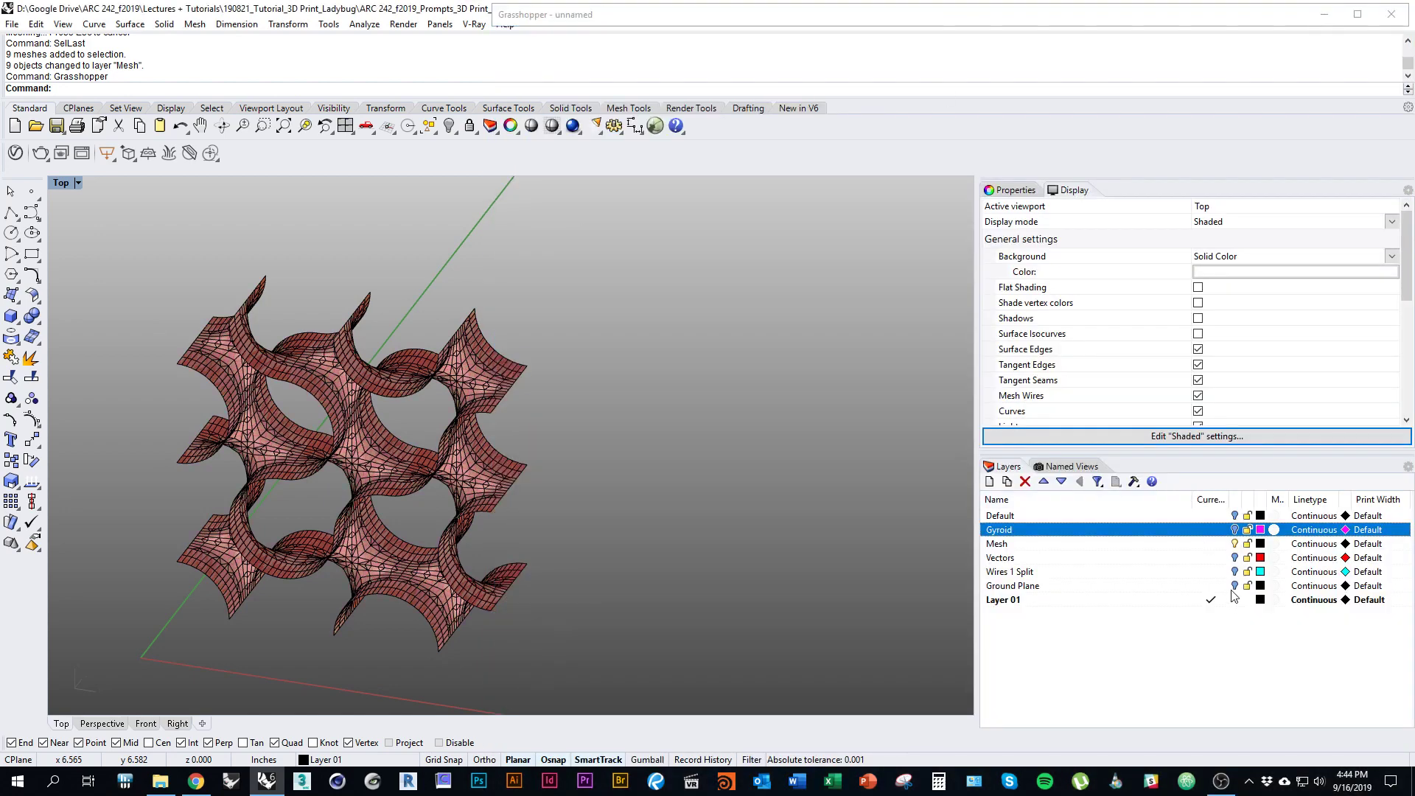
pyautogui.click(1237, 547)
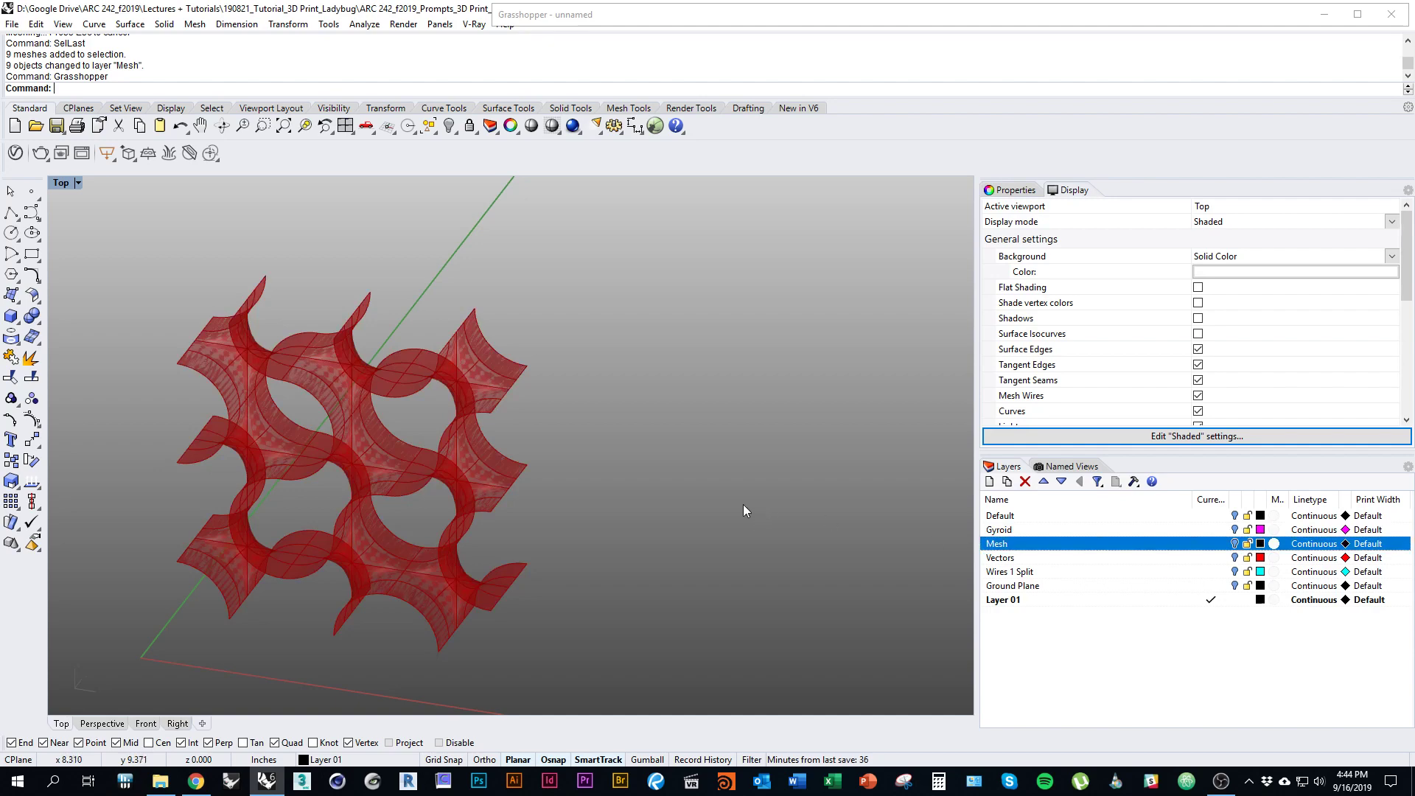
# Step: Restore the Grasshopper window and turn off the preview of the Brep parameter feeding sunlightHoursAnalysis
pyautogui.click(874, 18)
pyautogui.doubleClick(873, 18)
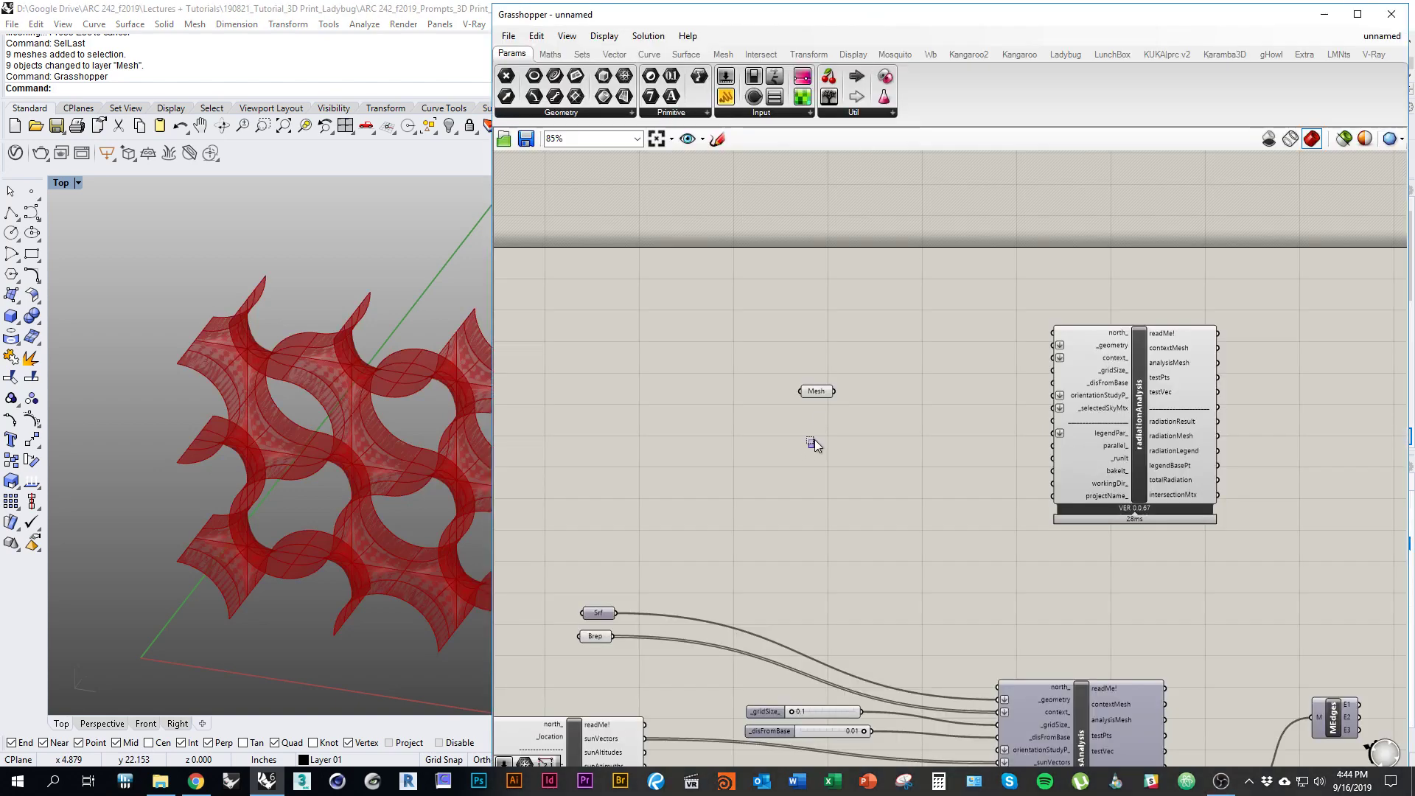
pyautogui.click(730, 540)
pyautogui.rightClick(732, 544)
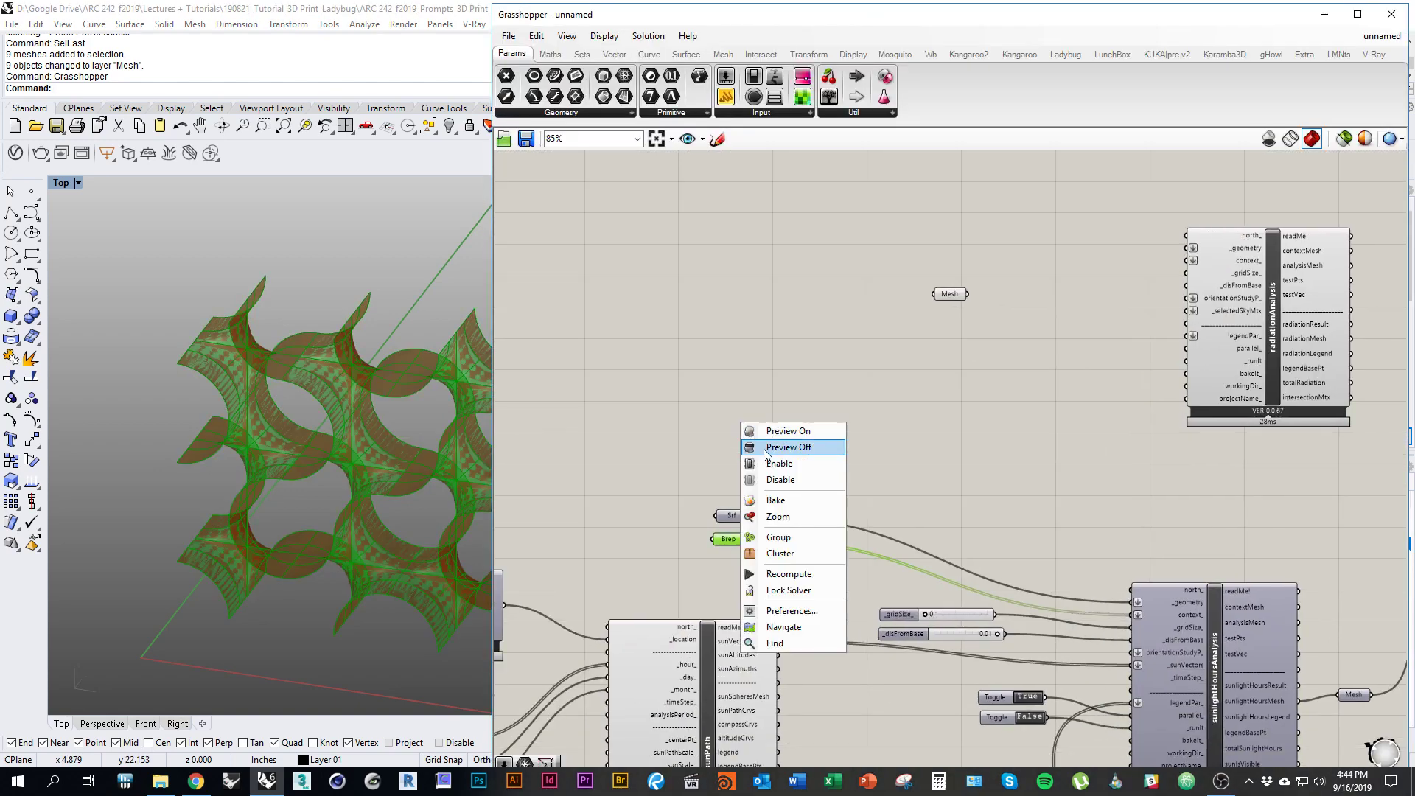
pyautogui.click(767, 448)
pyautogui.moveTo(847, 430); pyautogui.dragTo(799, 488, button='right')
pyautogui.moveTo(383, 474); pyautogui.dragTo(320, 462, button='right')
pyautogui.scroll(-2, 320, 462)
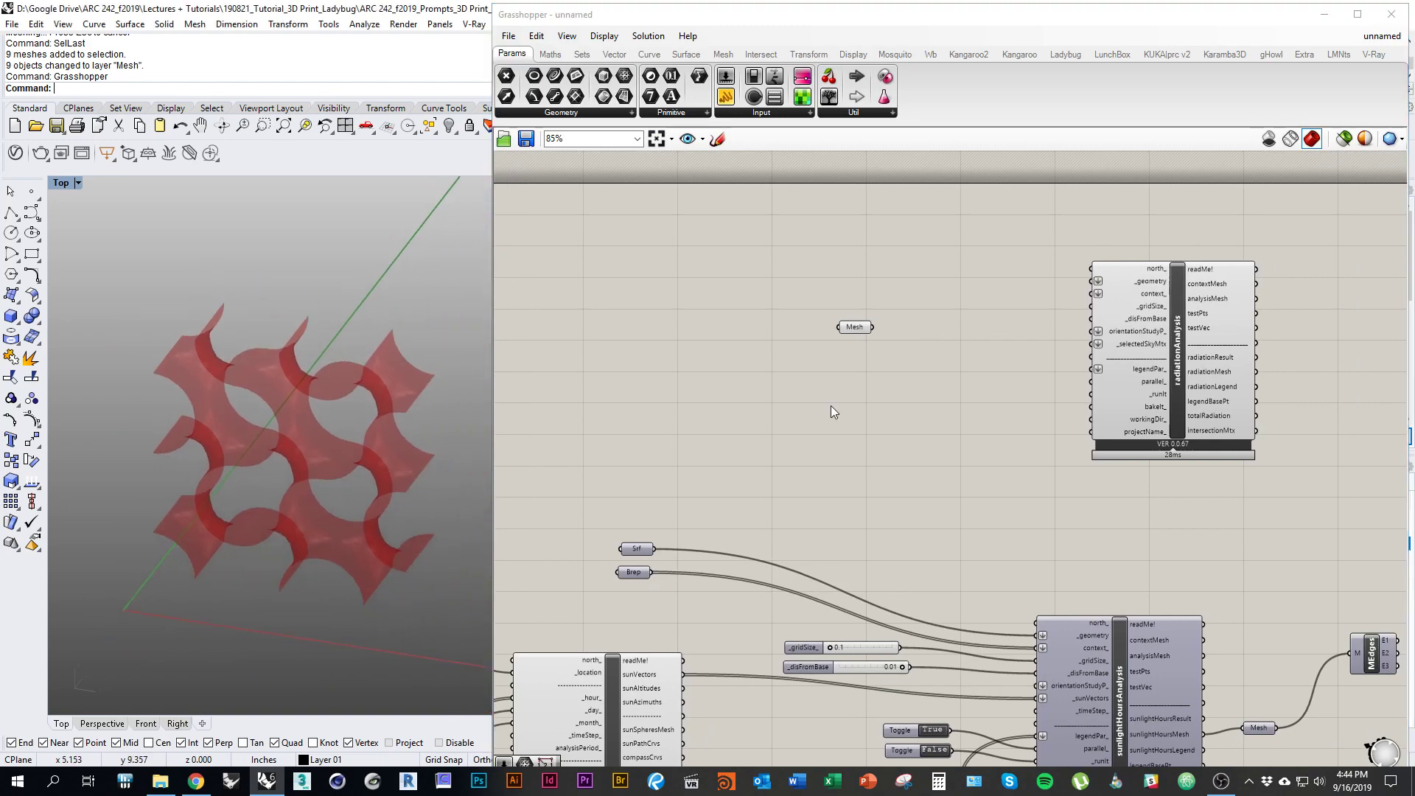
# Step: Connect the Mesh parameter to the _geometry input of the radiationAnalysis component
pyautogui.moveTo(955, 363); pyautogui.dragTo(831, 403, button='right')
pyautogui.scroll(3, 914, 354)
pyautogui.moveTo(988, 308); pyautogui.dragTo(533, 318)
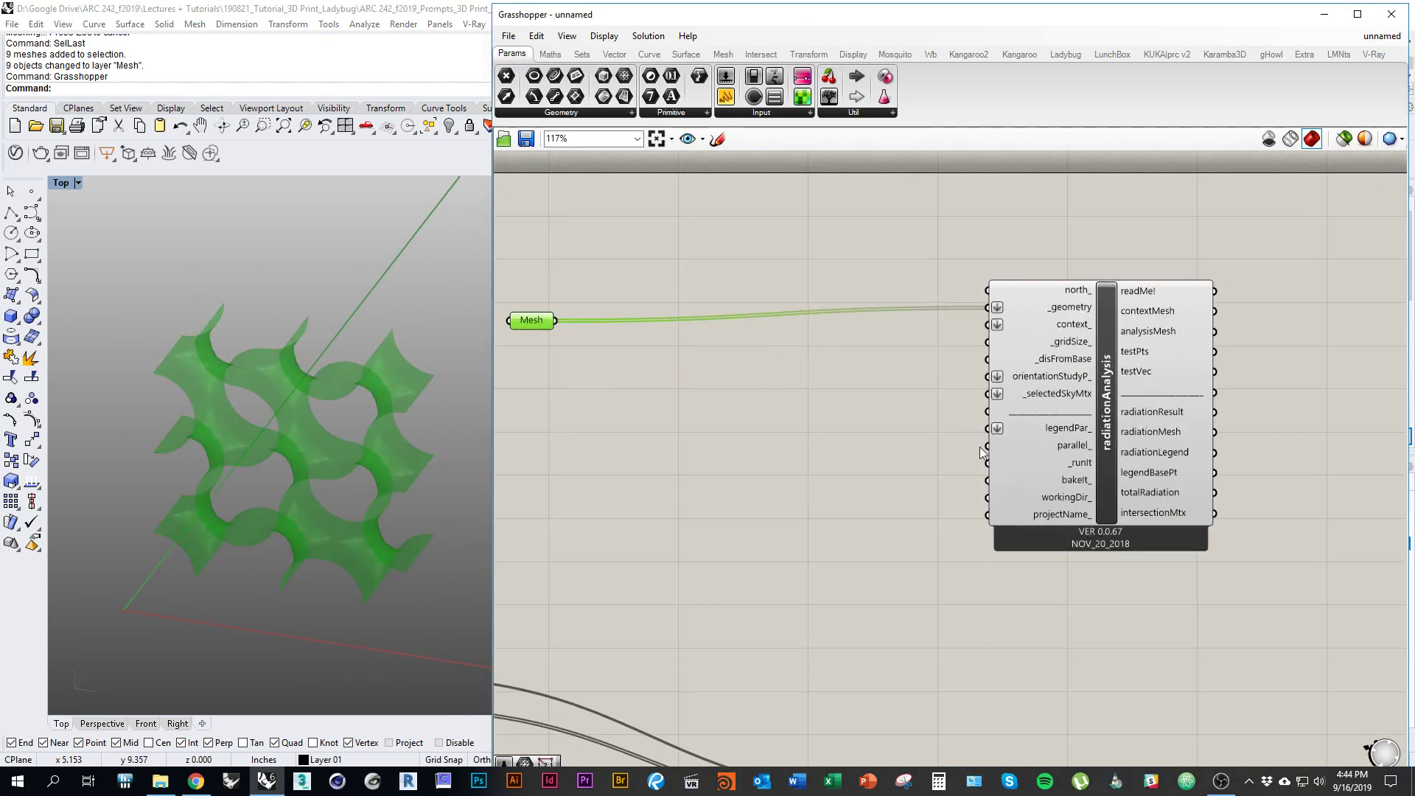
pyautogui.click(845, 449)
# Step: Examine the radiationAnalysis component's inputs and read the description of _gridSize_
pyautogui.moveTo(995, 423); pyautogui.dragTo(1050, 416, button='right')
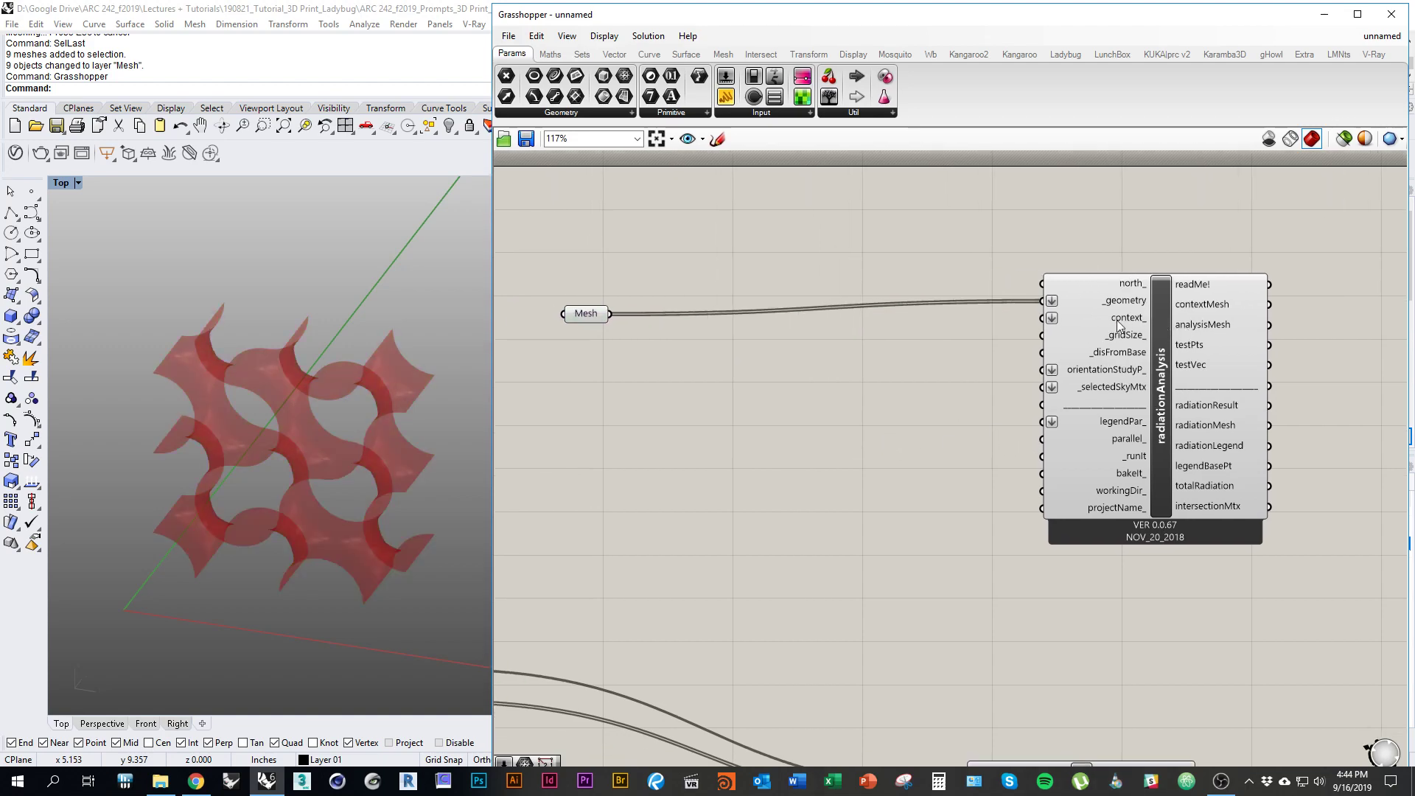
pyautogui.moveTo(1149, 526); pyautogui.dragTo(1105, 532, button='right')
pyautogui.scroll(-1, 1087, 285)
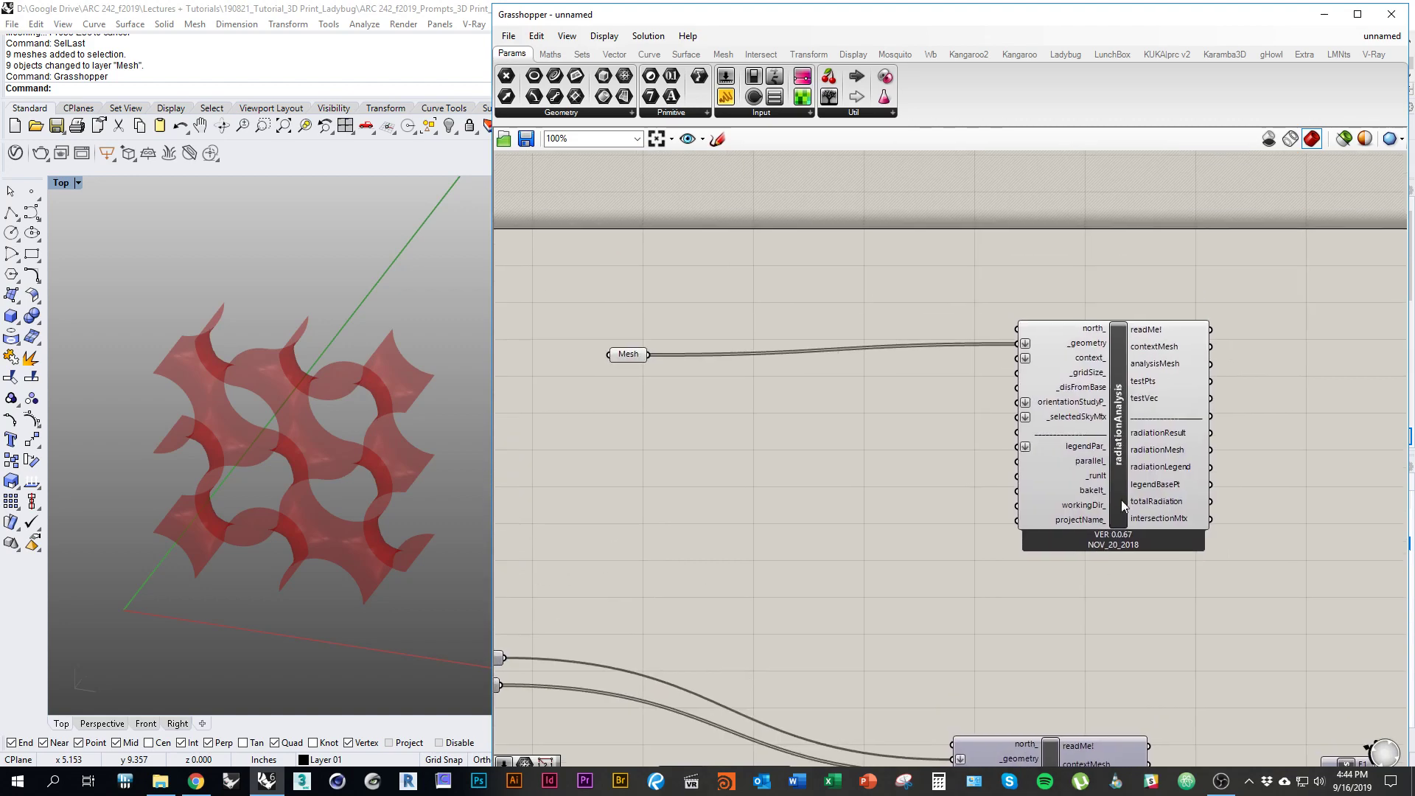
pyautogui.scroll(2, 1090, 360)
pyautogui.moveTo(1106, 401); pyautogui.dragTo(1143, 369, button='right')
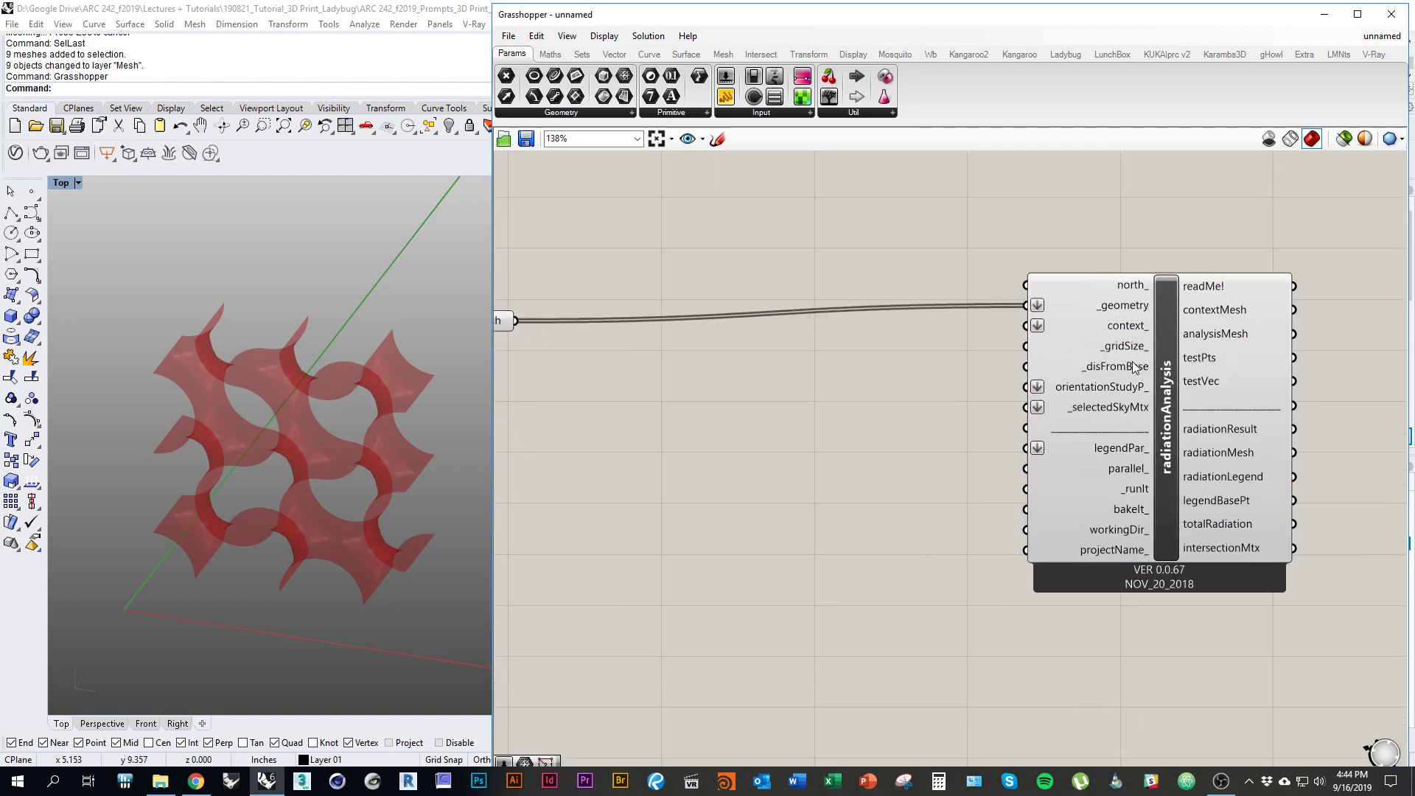
pyautogui.scroll(1, 1135, 366)
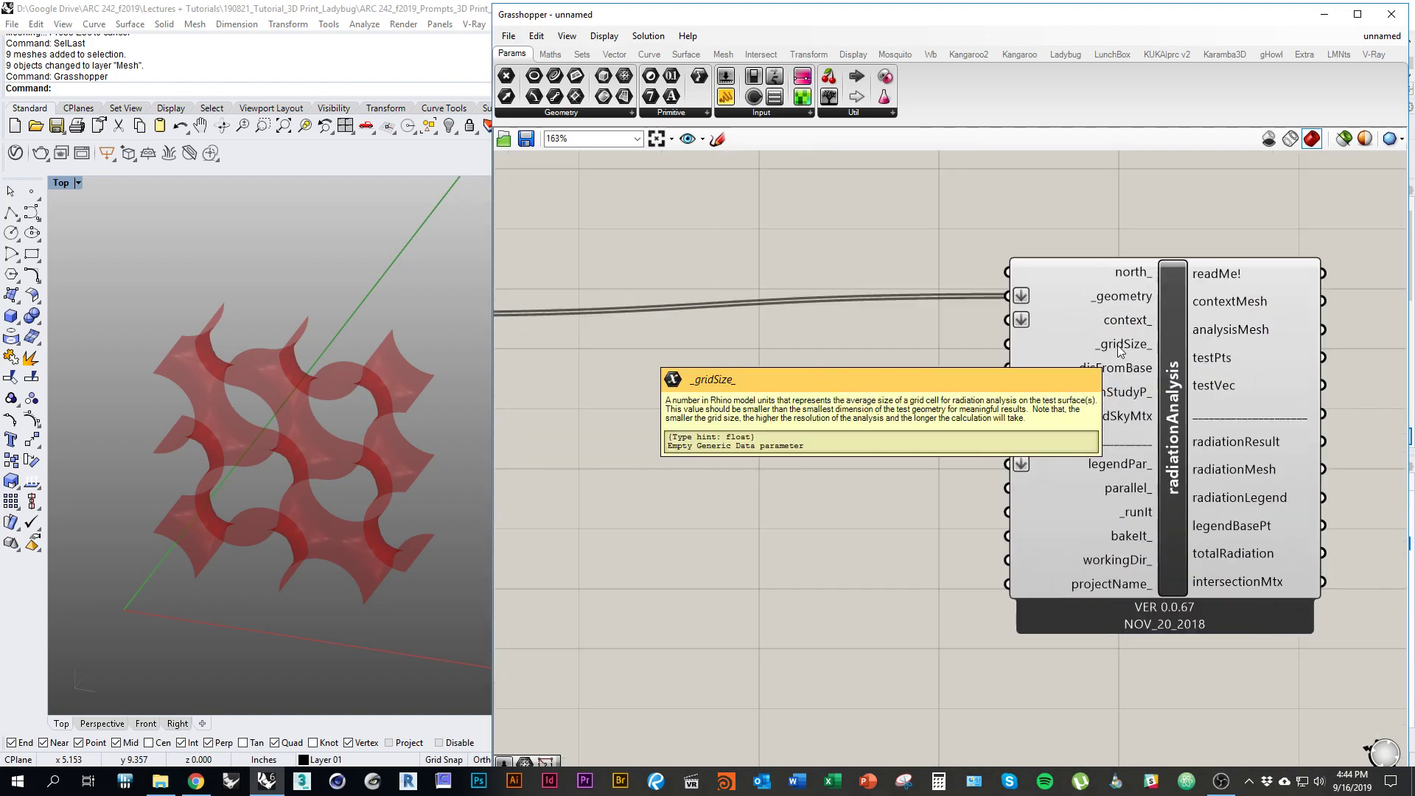
# Step: Add a number slider set to 5.0 and connect it to the _gridSize_ input of radiationAnalysis
pyautogui.scroll(-3, 1117, 345)
pyautogui.moveTo(982, 489); pyautogui.dragTo(948, 471, button='right')
pyautogui.click(658, 296)
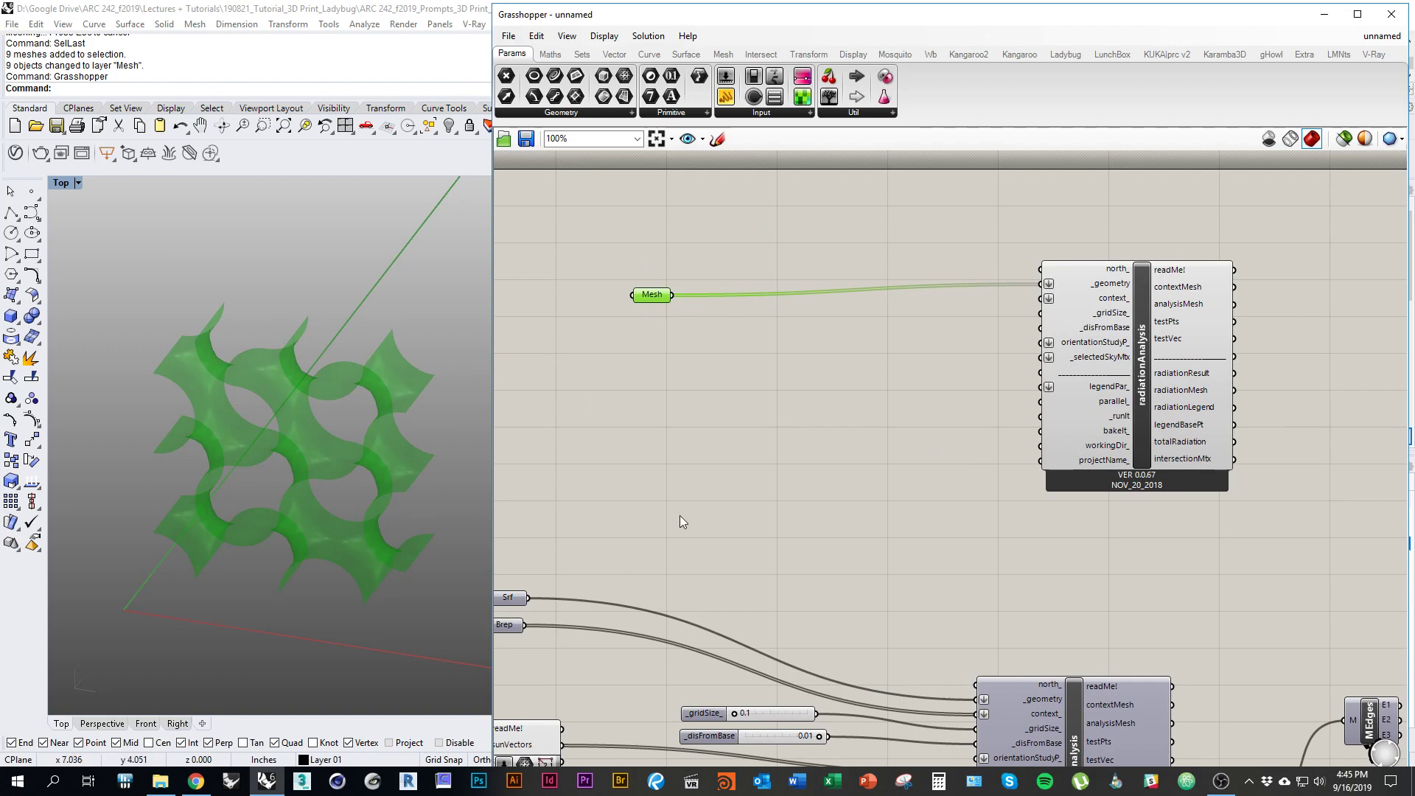
pyautogui.doubleClick(817, 380)
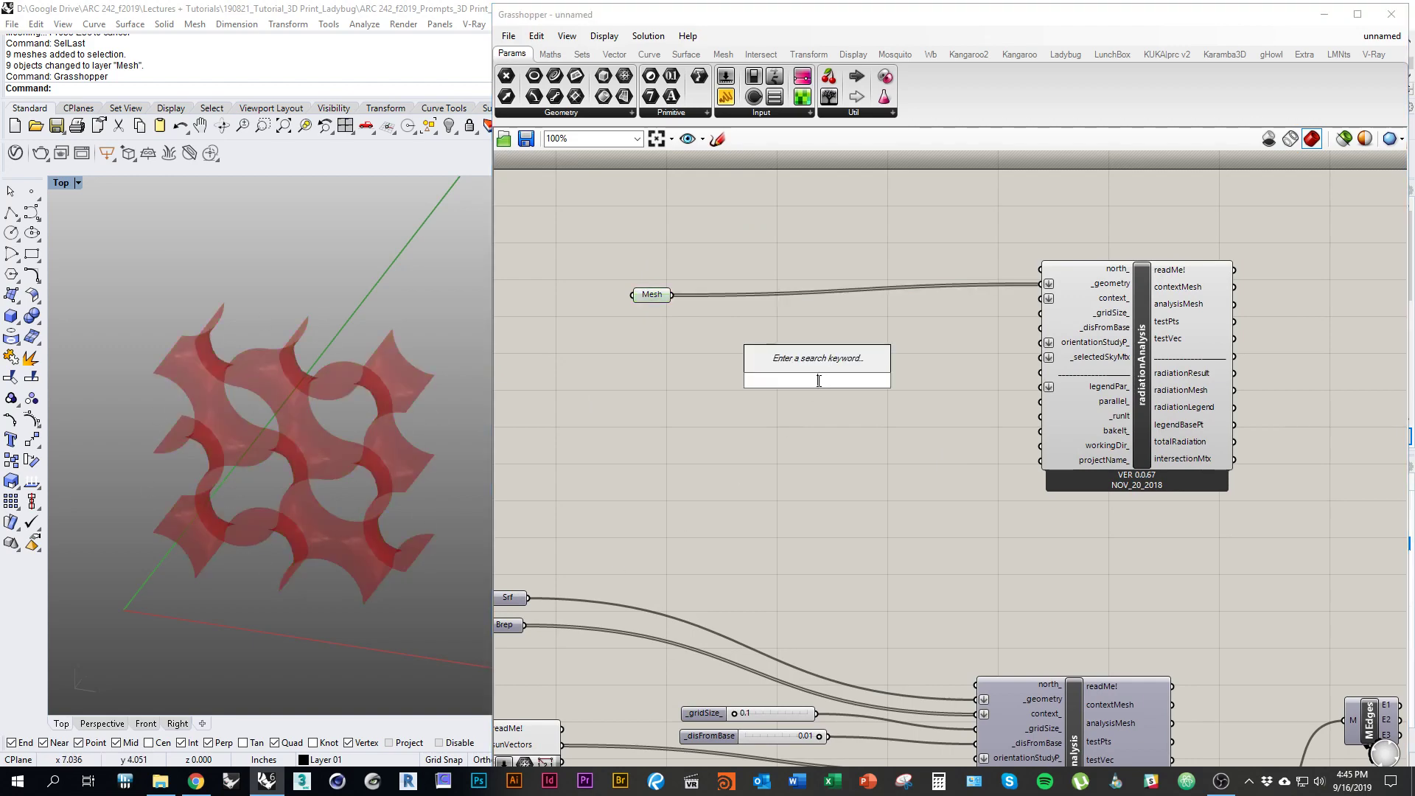
pyautogui.write('5')
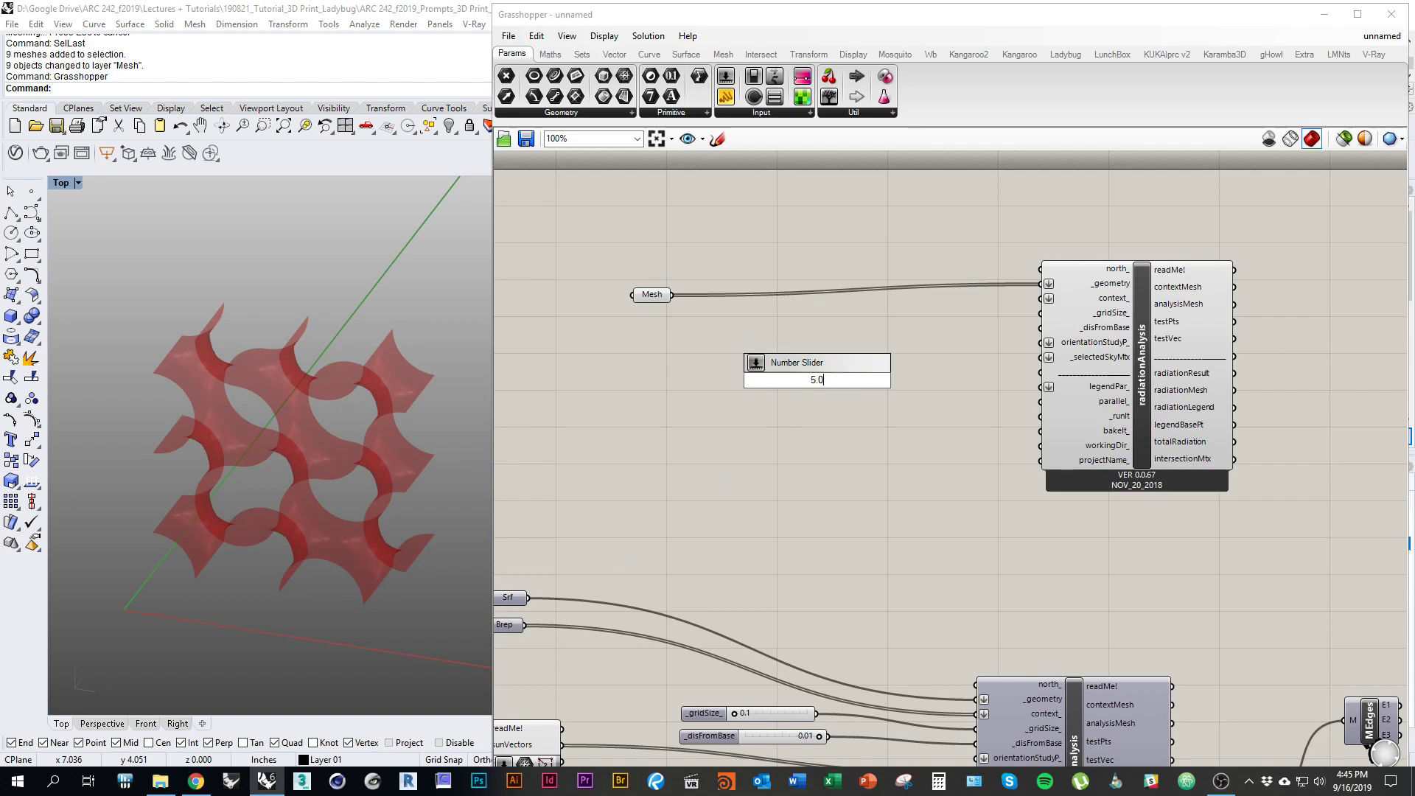
pyautogui.press('Return')
pyautogui.scroll(2, 997, 374)
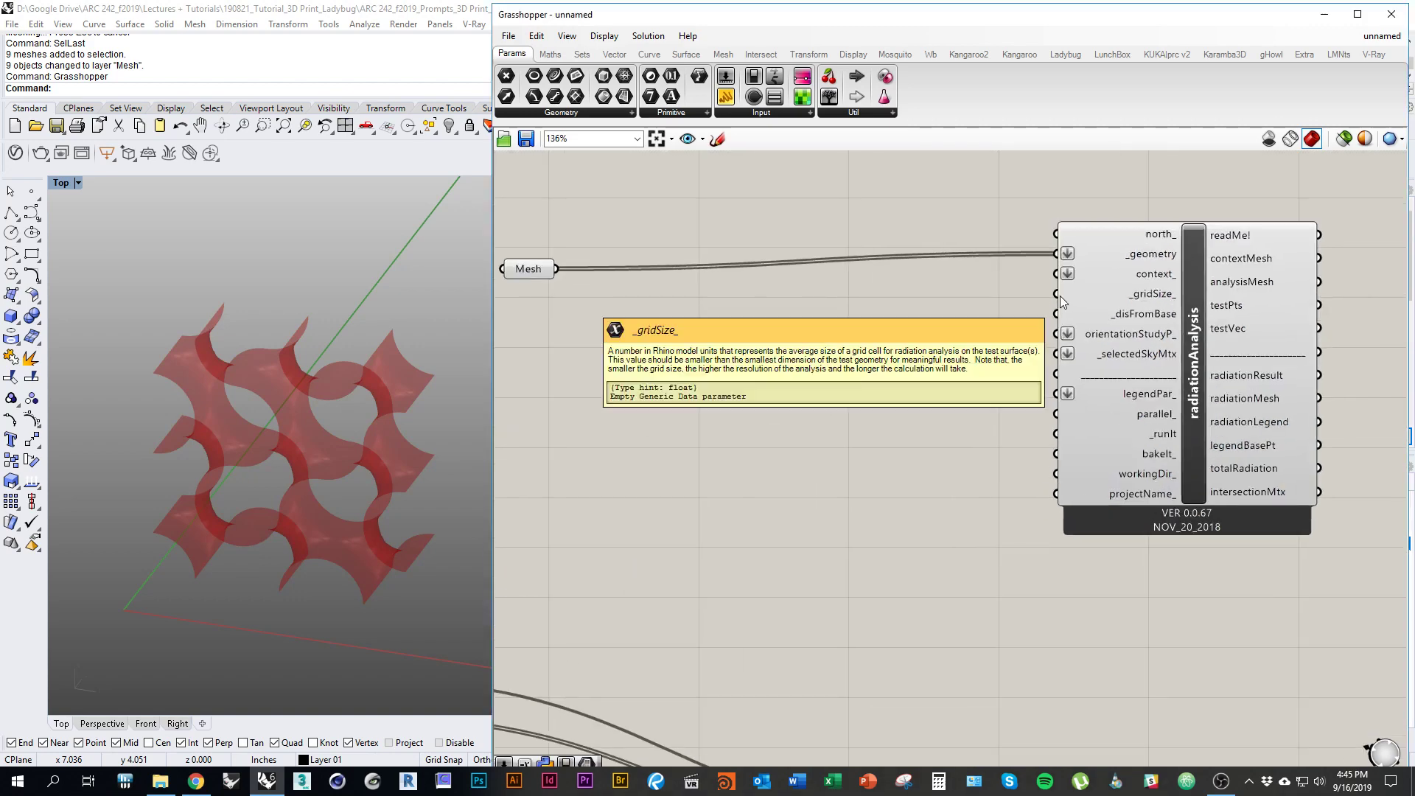
pyautogui.moveTo(1056, 293); pyautogui.dragTo(782, 336)
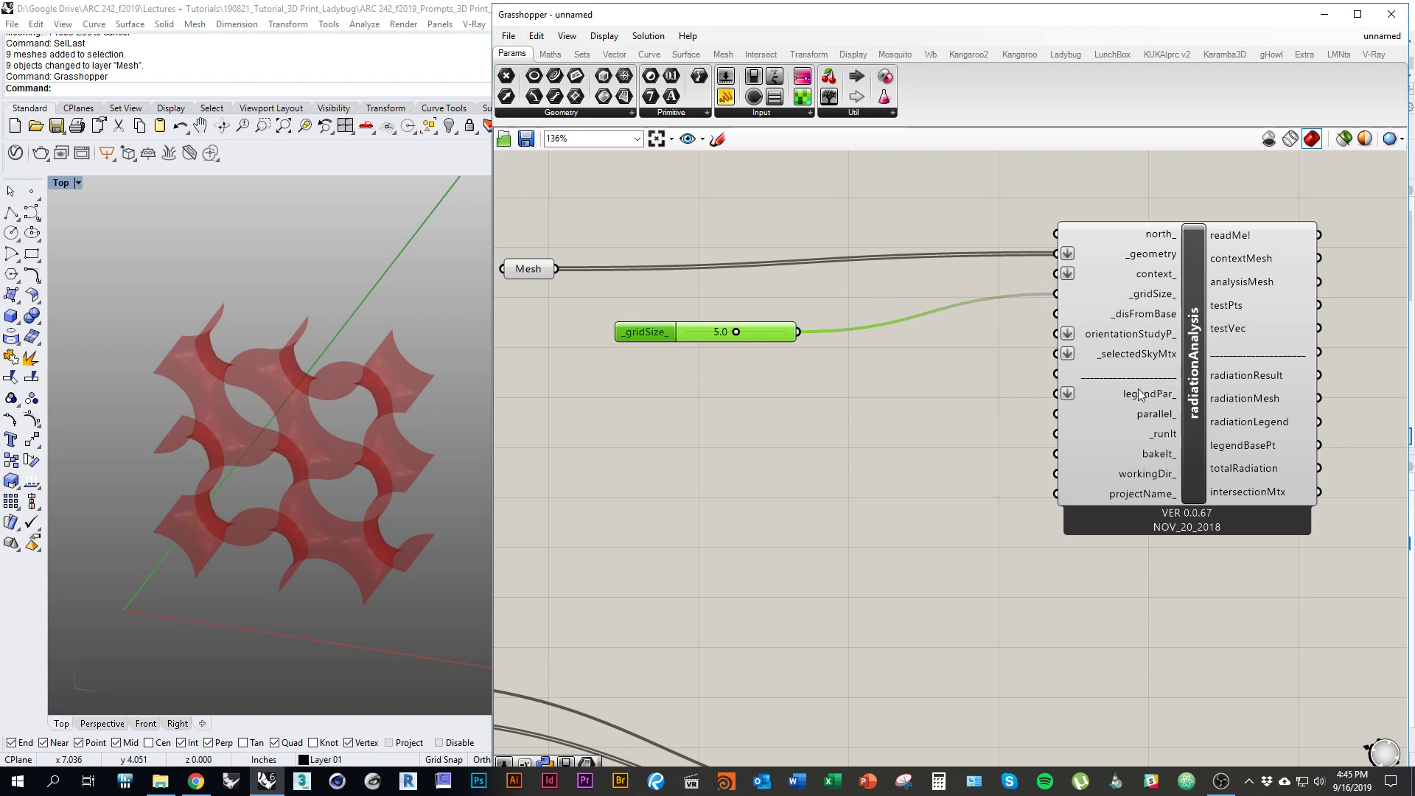
# Step: Connect the existing _disFromBase slider from the sunlight hours setup to the _disFromBase input of radiationAnalysis
pyautogui.moveTo(961, 382); pyautogui.dragTo(1020, 374, button='right')
pyautogui.moveTo(1016, 511); pyautogui.dragTo(1025, 328, button='right')
pyautogui.scroll(-4, 831, 663)
pyautogui.moveTo(829, 662); pyautogui.dragTo(995, 379)
pyautogui.scroll(4, 924, 446)
pyautogui.moveTo(962, 519); pyautogui.dragTo(968, 487, button='right')
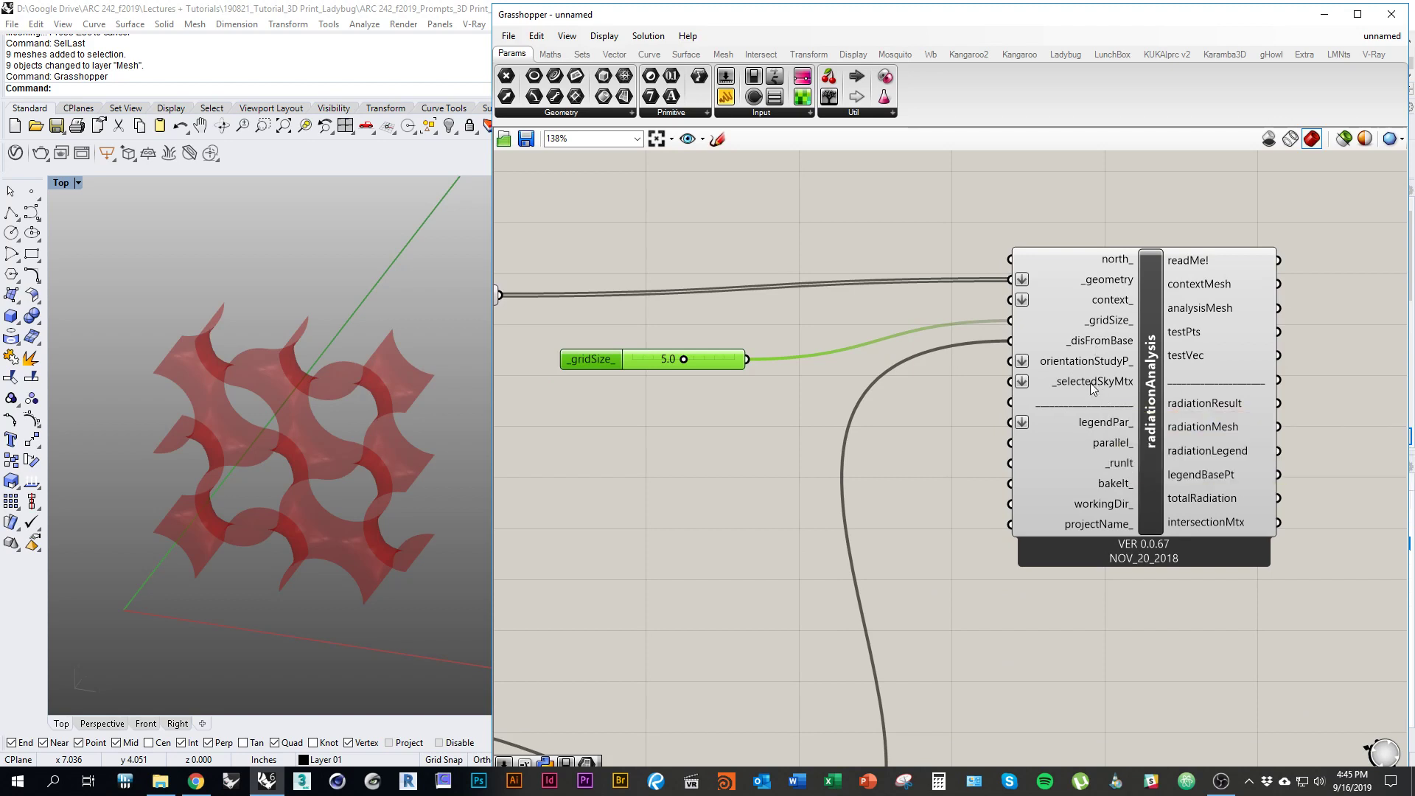
pyautogui.moveTo(931, 414); pyautogui.dragTo(882, 445, button='right')
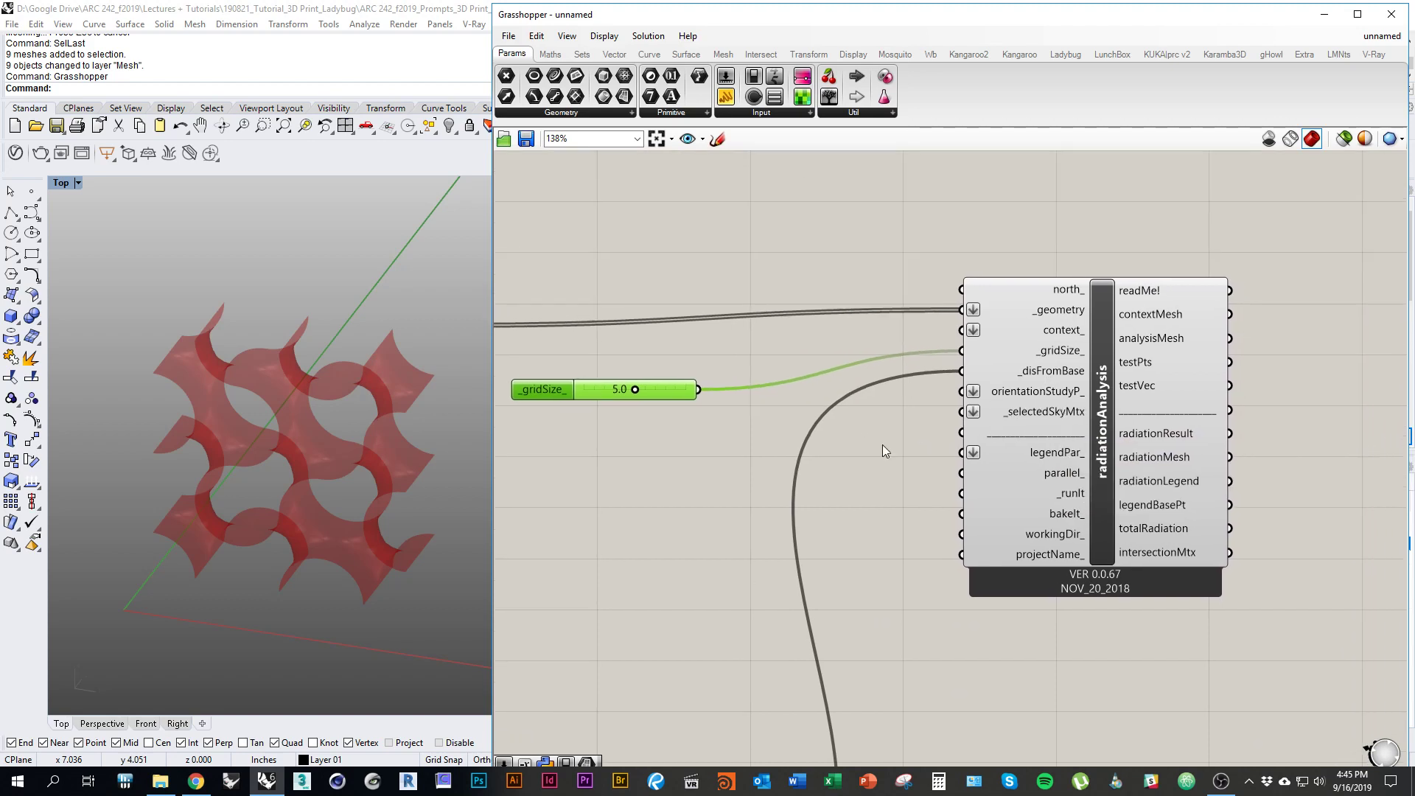
# Step: Add a Ladybug selectSkyMtx component and place it below the 5.0 _gridSize_ slider
pyautogui.click(1069, 55)
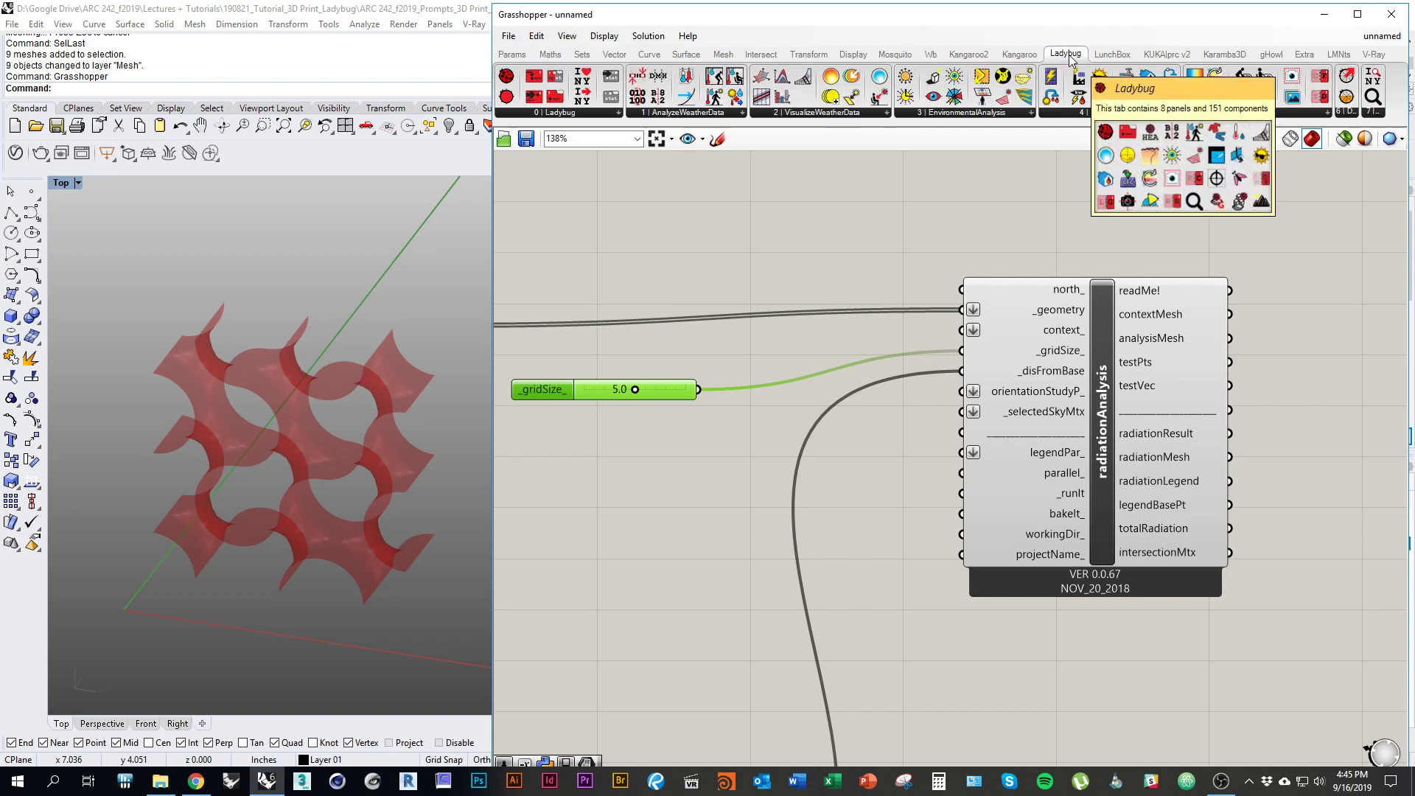
pyautogui.click(842, 113)
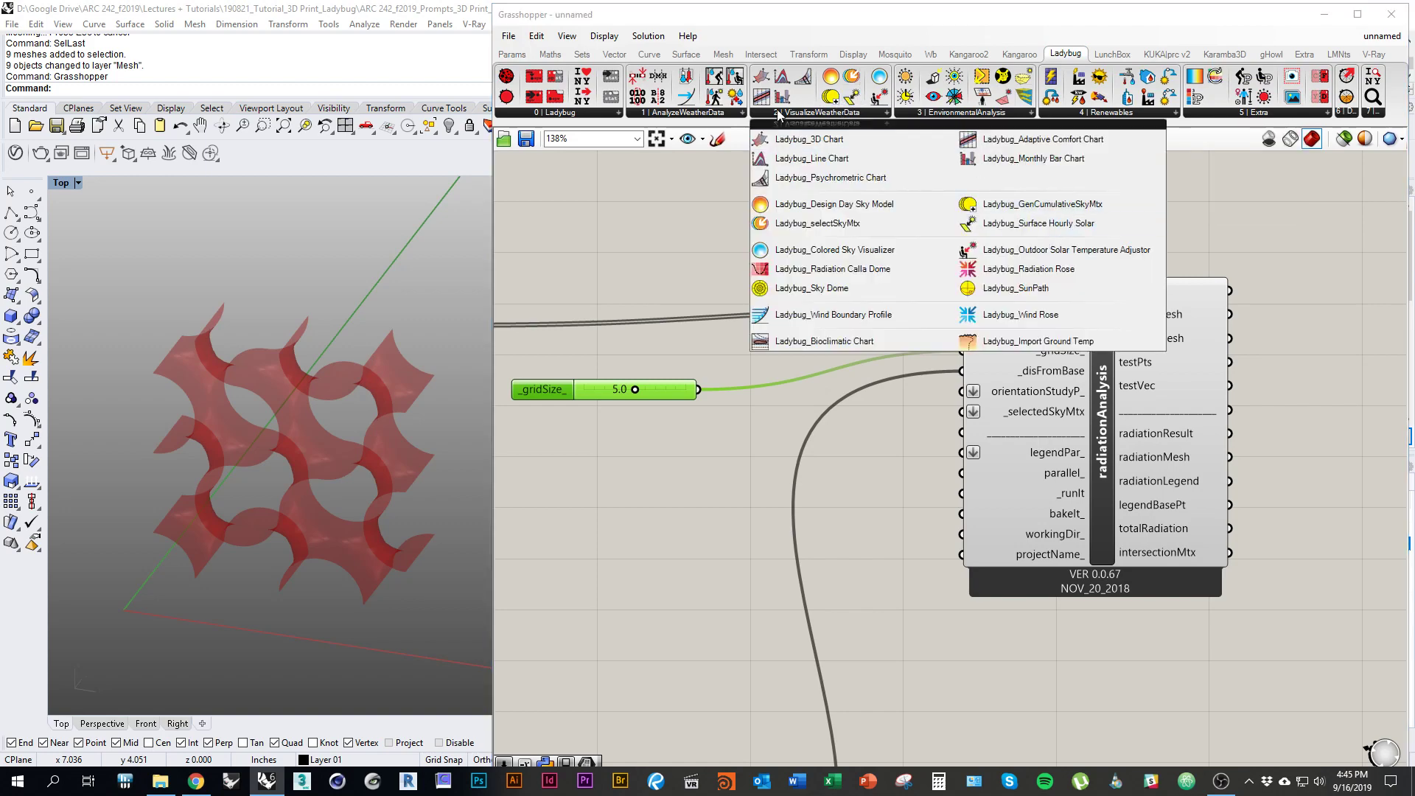
pyautogui.click(869, 226)
pyautogui.click(683, 477)
pyautogui.moveTo(701, 511); pyautogui.dragTo(917, 366, button='right')
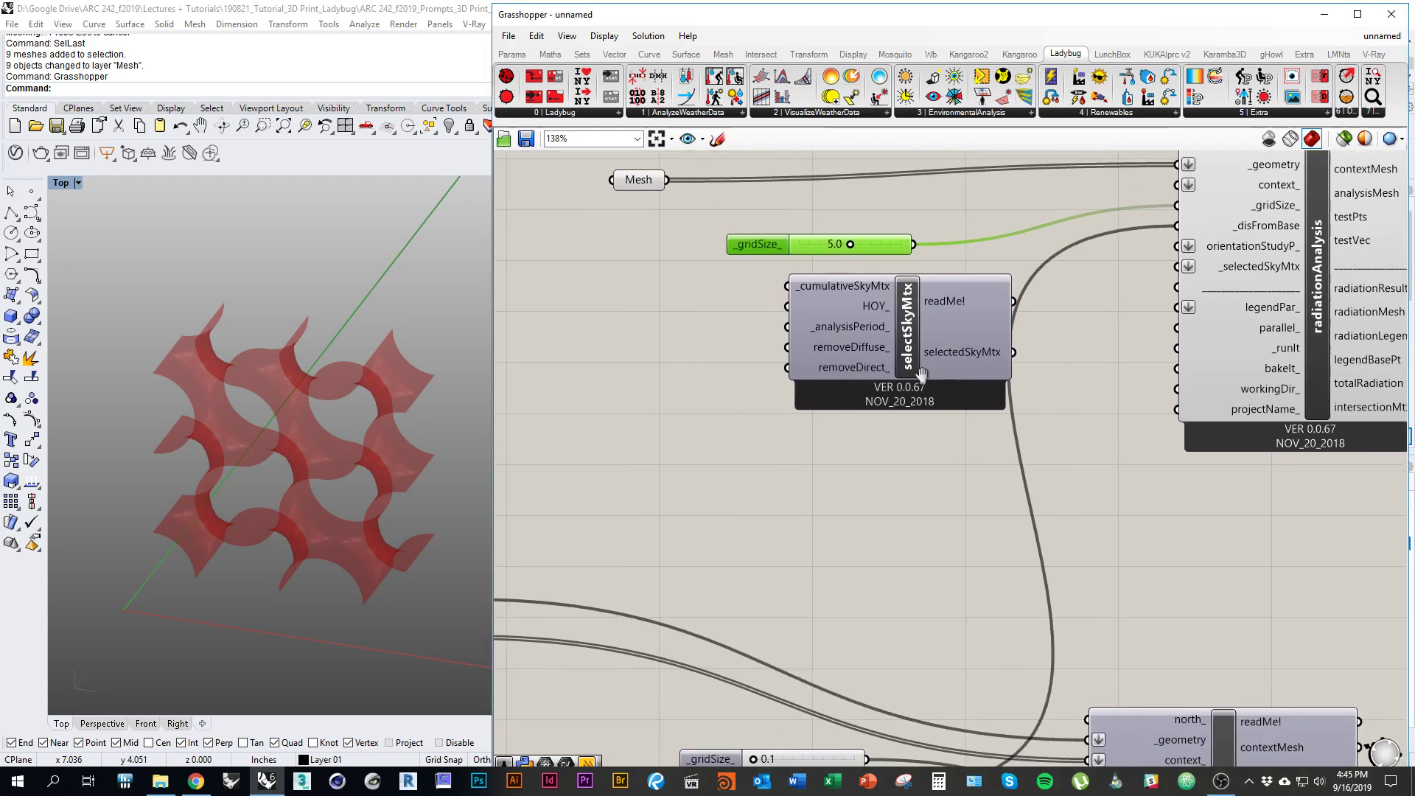
pyautogui.moveTo(913, 374); pyautogui.dragTo(893, 411)
pyautogui.moveTo(1157, 286); pyautogui.dragTo(1177, 327, button='right')
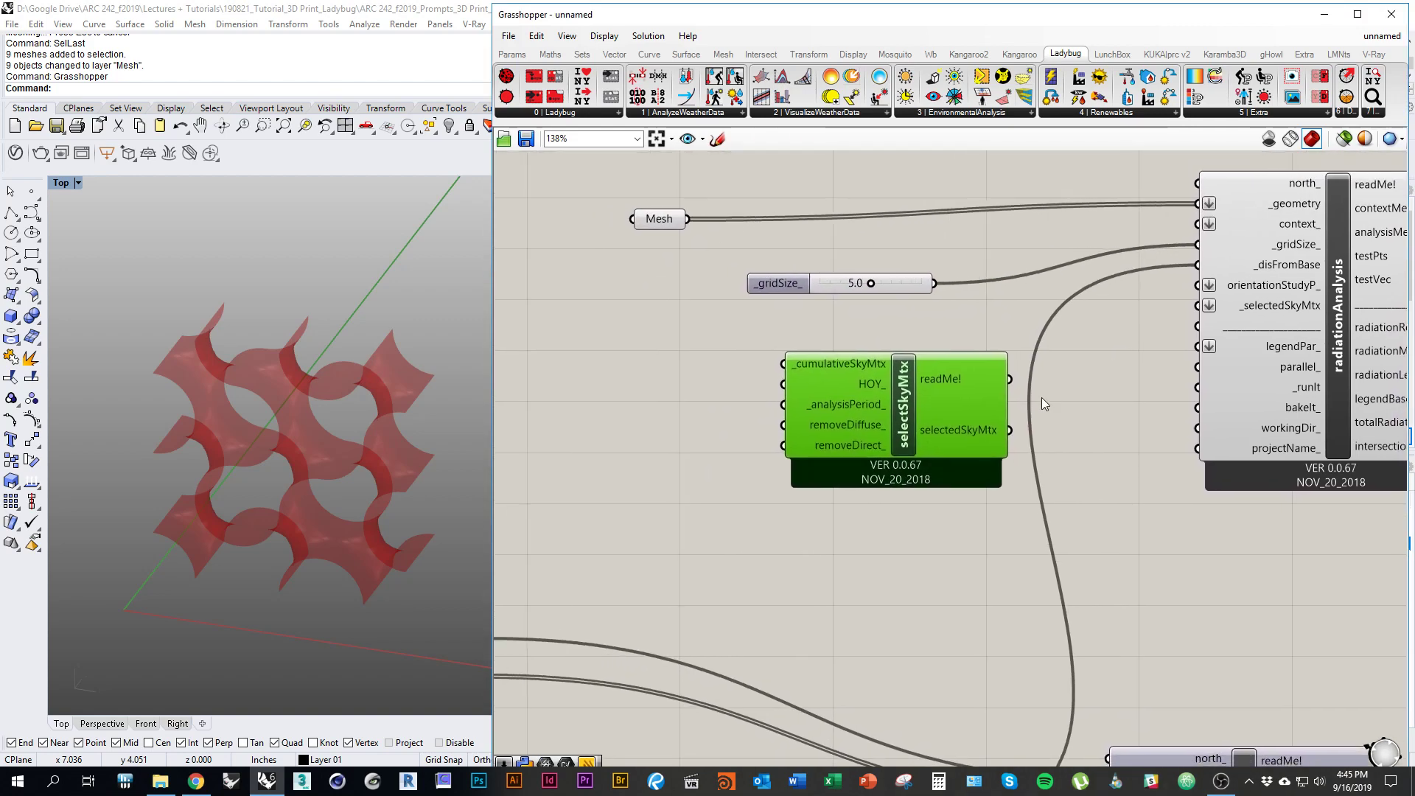
pyautogui.moveTo(1035, 364); pyautogui.dragTo(985, 396, button='right')
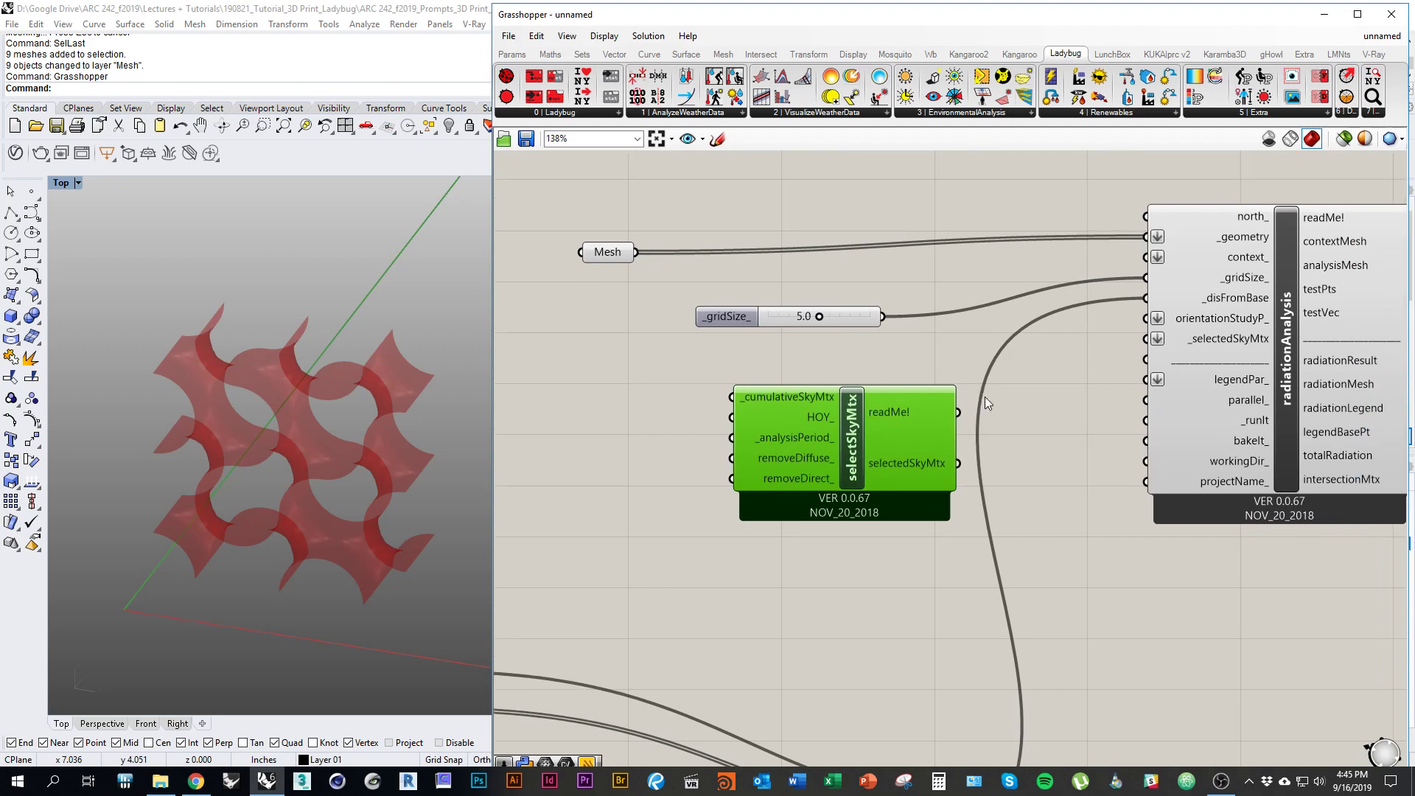
# Step: Connect the selectedSkyMtx output of selectSkyMtx to the _selectedSkyMtx input of radiationAnalysis and shift selectSkyMtx slightly left
pyautogui.moveTo(958, 463); pyautogui.dragTo(1145, 338)
pyautogui.moveTo(1024, 423); pyautogui.dragTo(1115, 390, button='right')
pyautogui.click(1133, 510)
pyautogui.moveTo(1133, 510); pyautogui.dragTo(1033, 519, button='right')
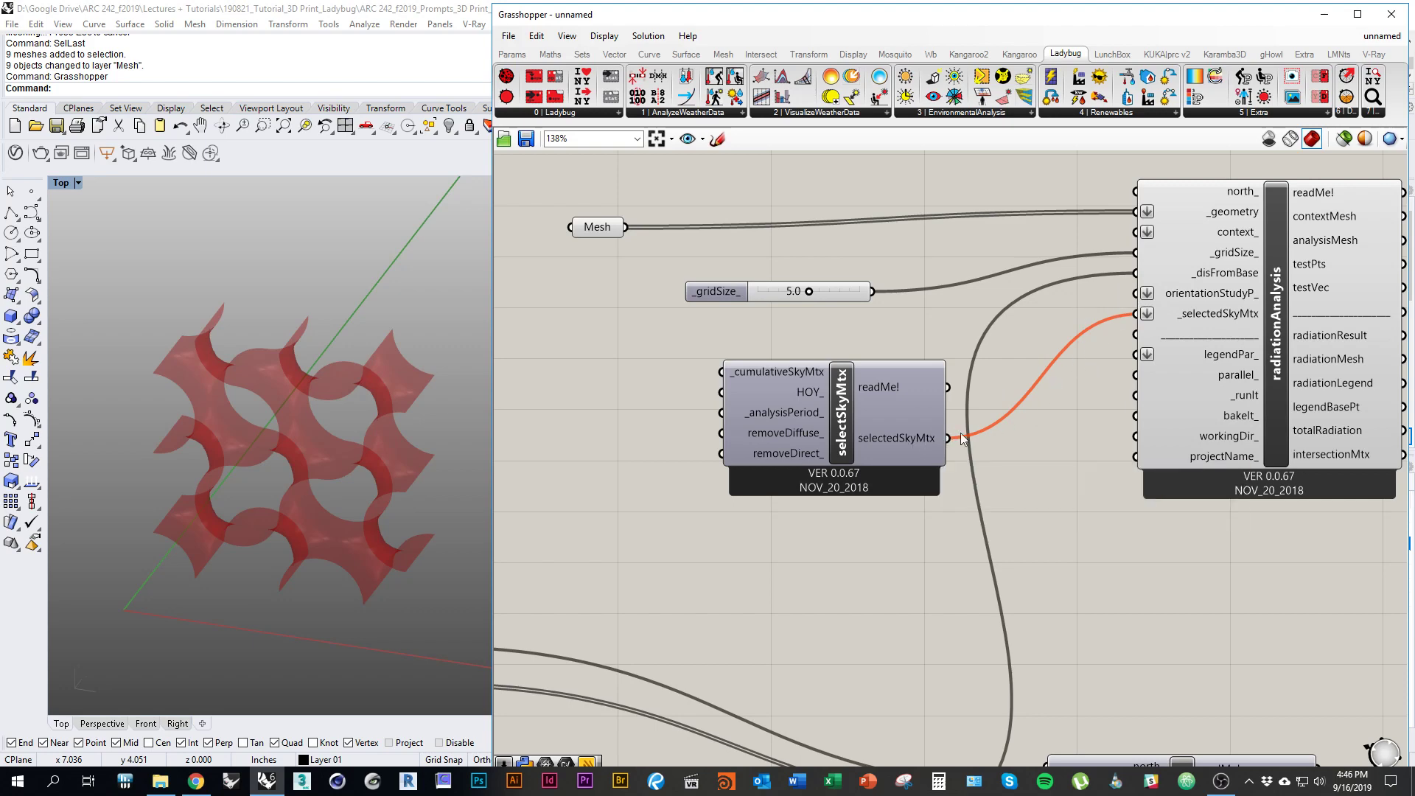
pyautogui.moveTo(1042, 482); pyautogui.dragTo(1112, 459, button='right')
pyautogui.moveTo(930, 456); pyautogui.dragTo(945, 459, button='right')
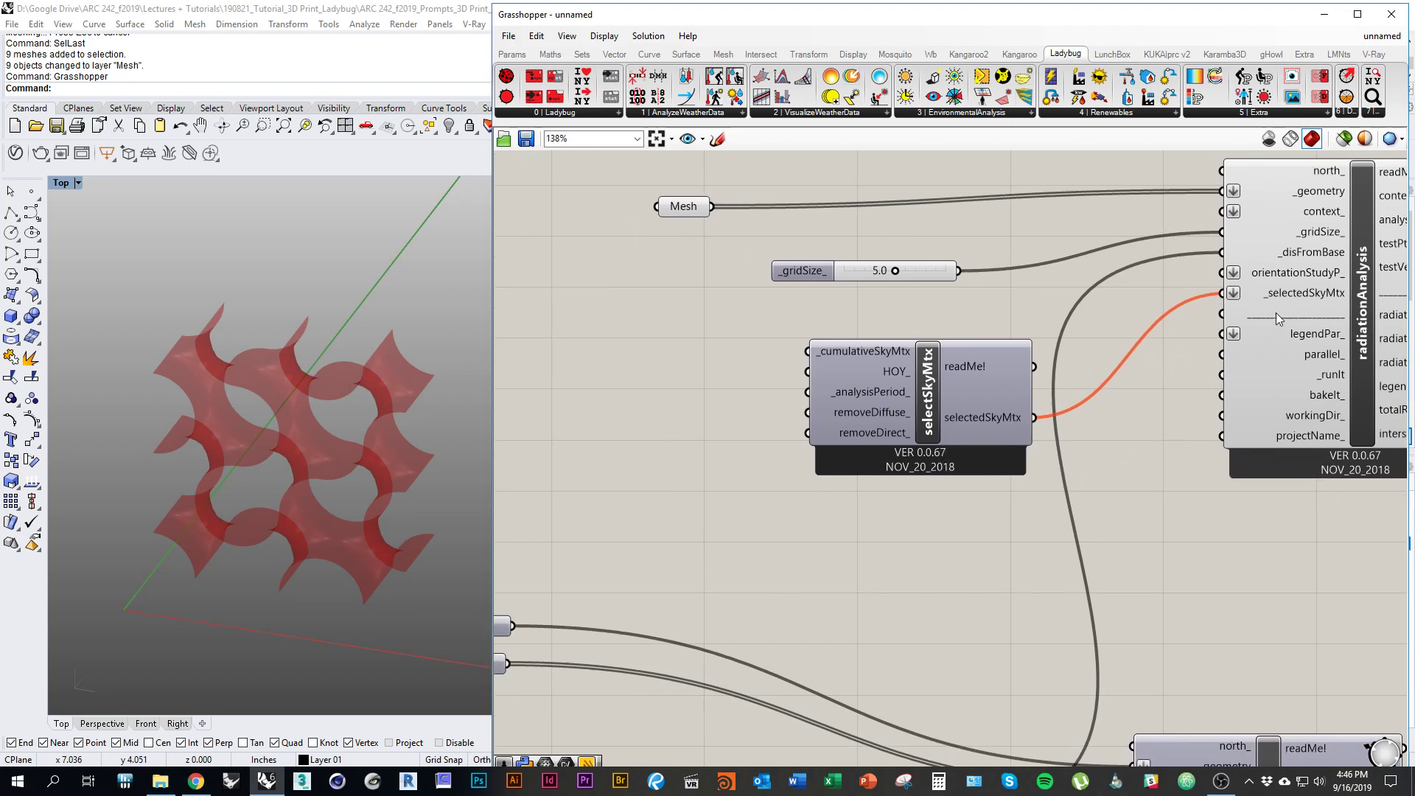
pyautogui.moveTo(939, 387); pyautogui.dragTo(920, 391)
pyautogui.moveTo(866, 459); pyautogui.dragTo(922, 479, button='right')
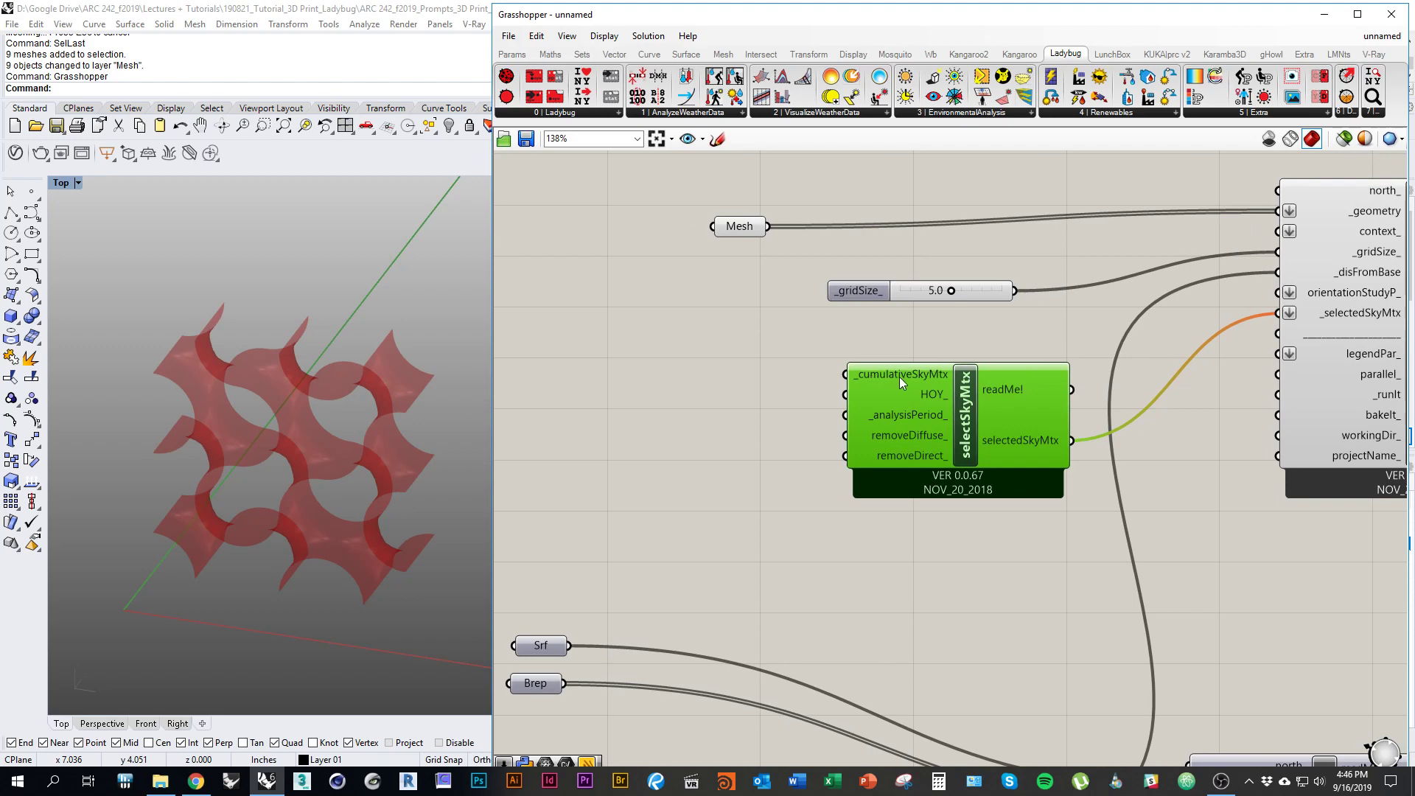
# Step: Add a Ladybug GenCumulativeSkyMtx component and place it to the left of selectSkyMtx
pyautogui.click(794, 367)
pyautogui.moveTo(884, 334); pyautogui.dragTo(928, 361, button='right')
pyautogui.click(835, 113)
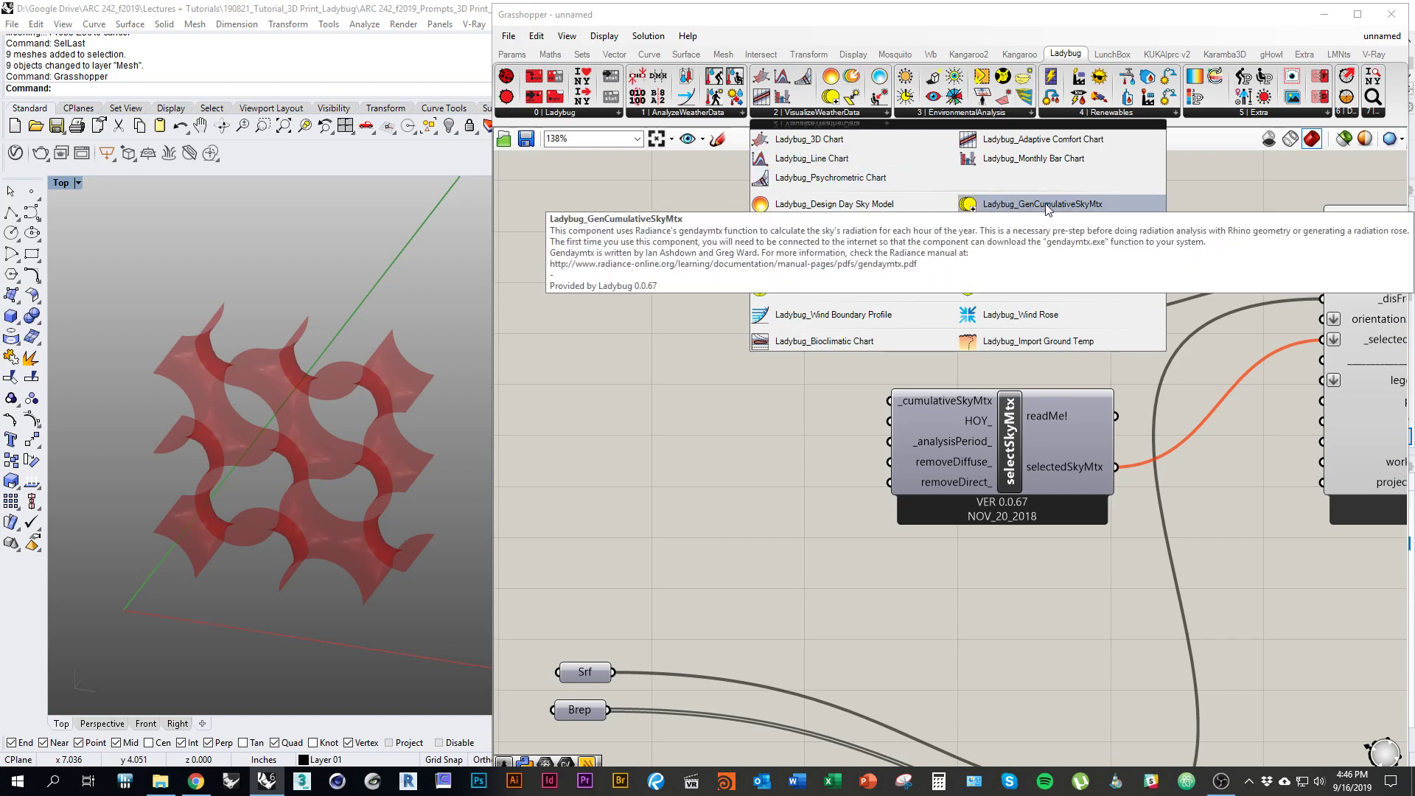
pyautogui.click(1105, 205)
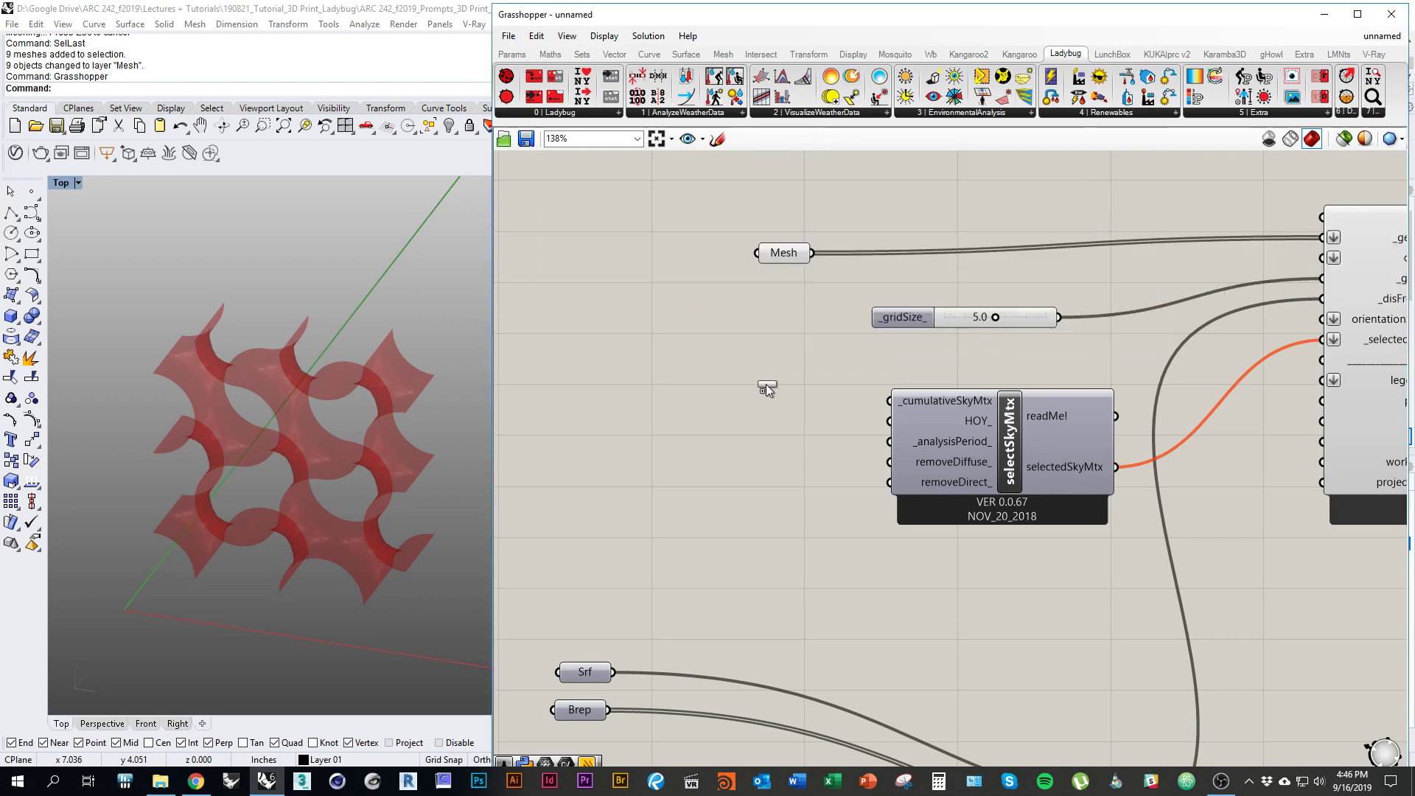
pyautogui.click(685, 401)
pyautogui.moveTo(686, 401); pyautogui.dragTo(940, 358, button='right')
pyautogui.moveTo(1043, 435); pyautogui.dragTo(1019, 408)
pyautogui.moveTo(1019, 401); pyautogui.dragTo(970, 398, button='right')
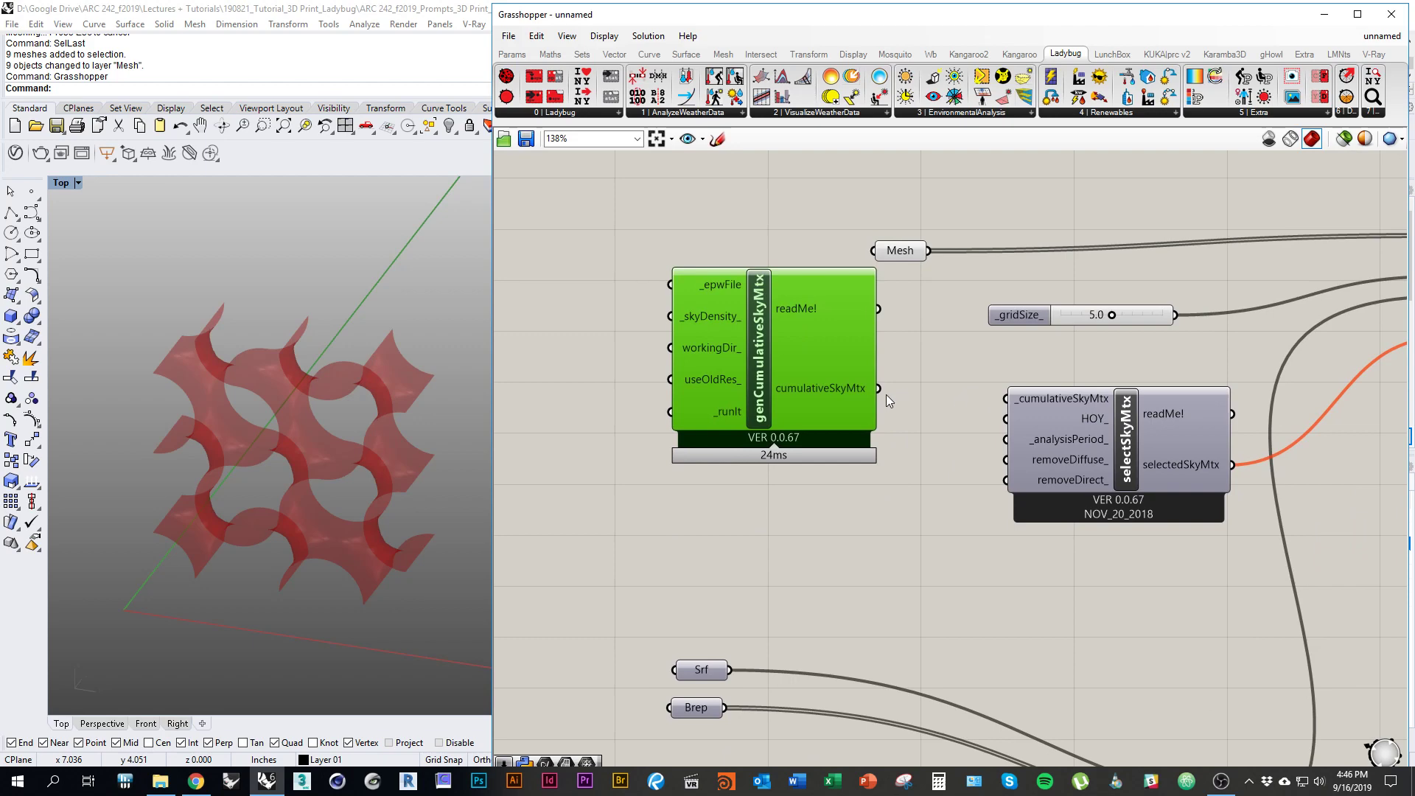
# Step: Connect the cumulativeSkyMtx output of genCumulativeSkyMtx to the _cumulativeSkyMtx input of selectSkyMtx
pyautogui.moveTo(874, 388); pyautogui.dragTo(1063, 402)
pyautogui.moveTo(1128, 453); pyautogui.dragTo(1119, 456)
pyautogui.moveTo(942, 457); pyautogui.dragTo(1065, 456, button='right')
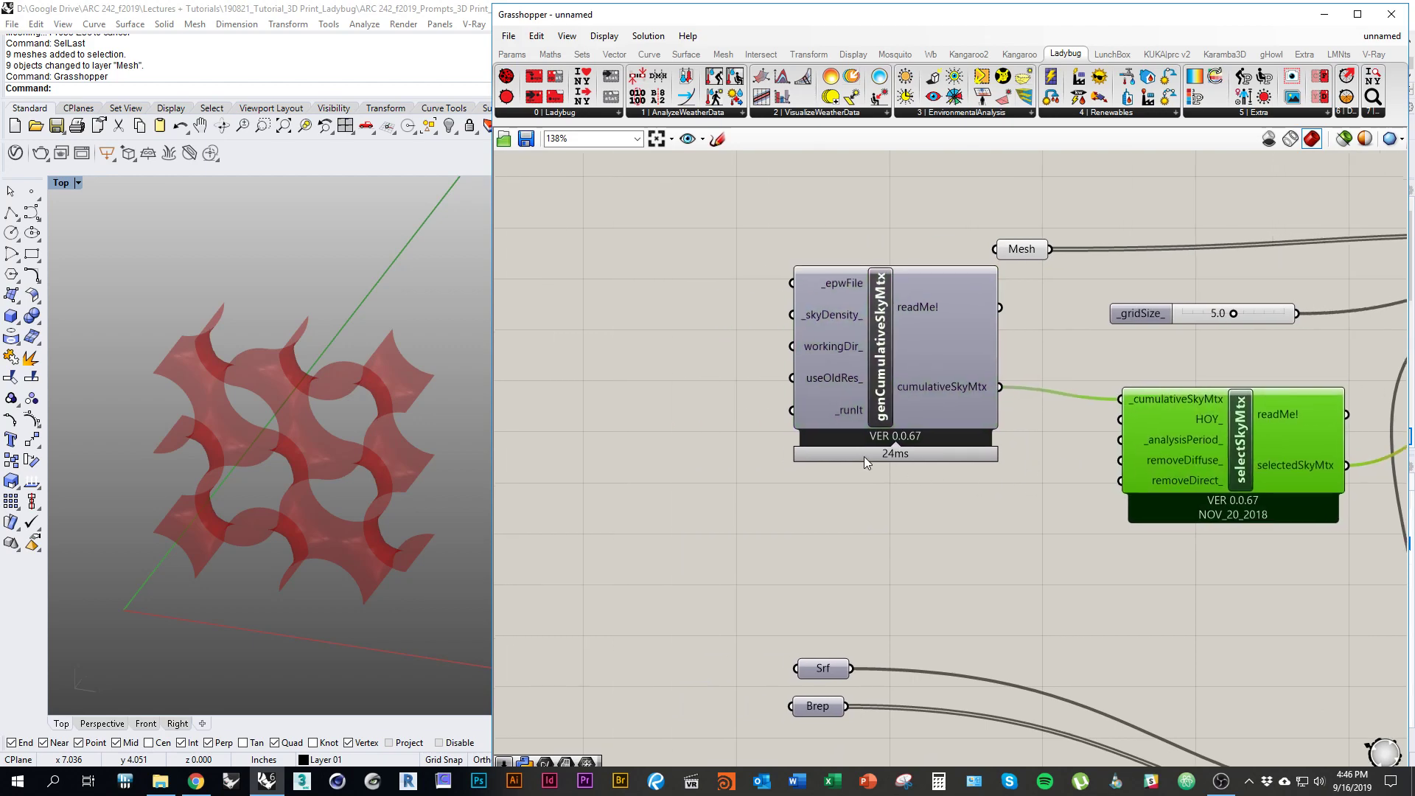
# Step: Move the Path parameter above importLocation and also connect it to the _epwFile input of genCumulativeSkyMtx
pyautogui.moveTo(846, 409); pyautogui.dragTo(1067, 375, button='right')
pyautogui.scroll(-1, 1069, 373)
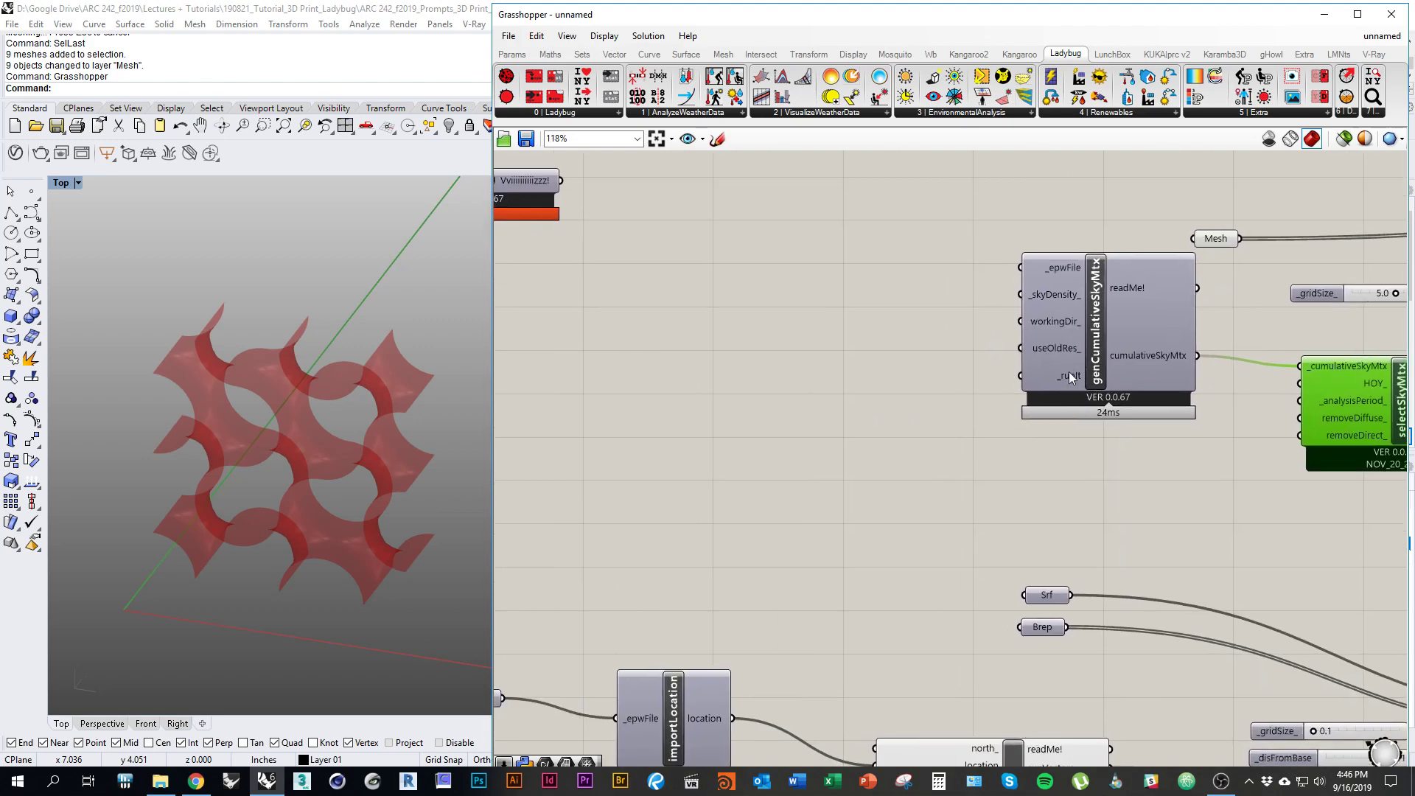
pyautogui.moveTo(1059, 267); pyautogui.dragTo(1173, 196, button='right')
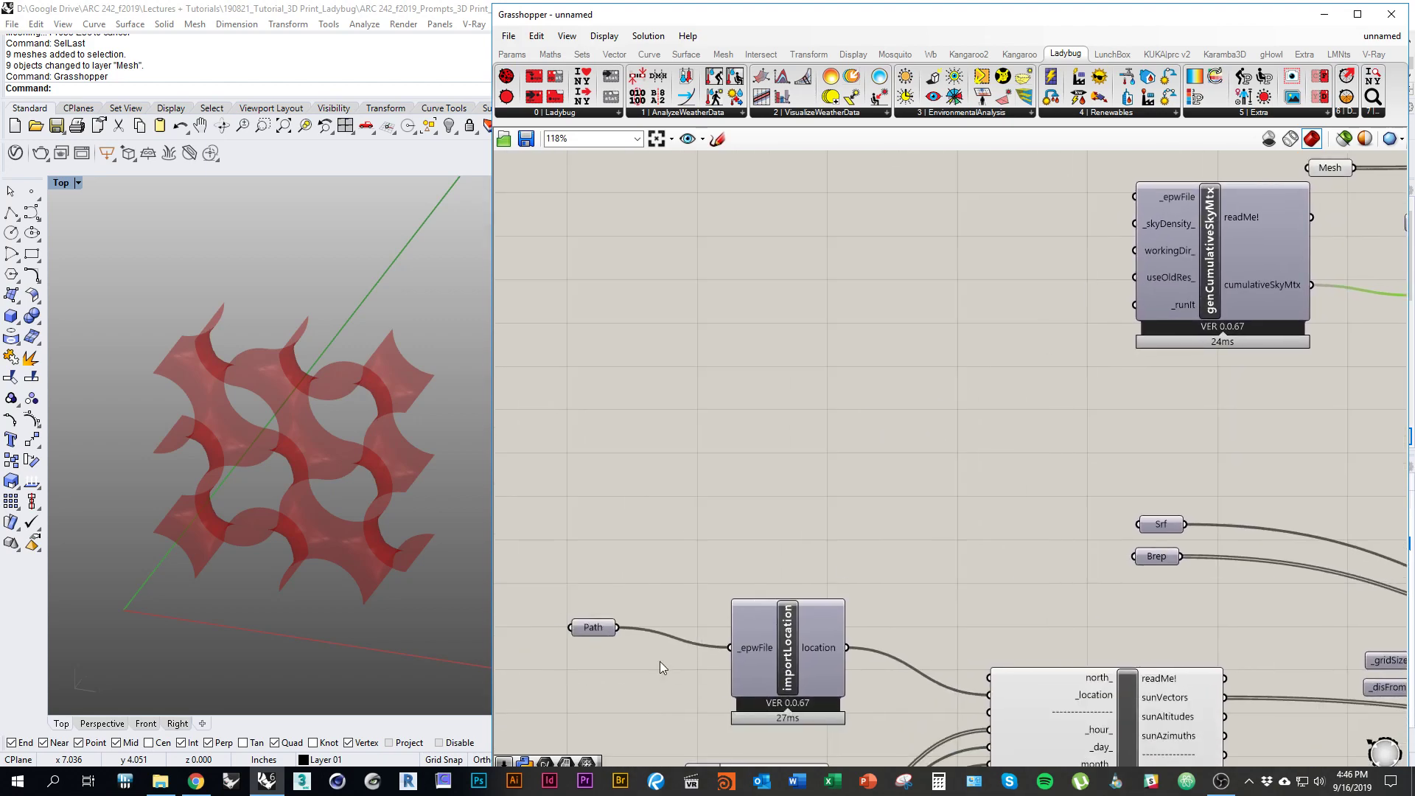
pyautogui.moveTo(583, 630); pyautogui.dragTo(547, 387)
pyautogui.scroll(-2, 599, 427)
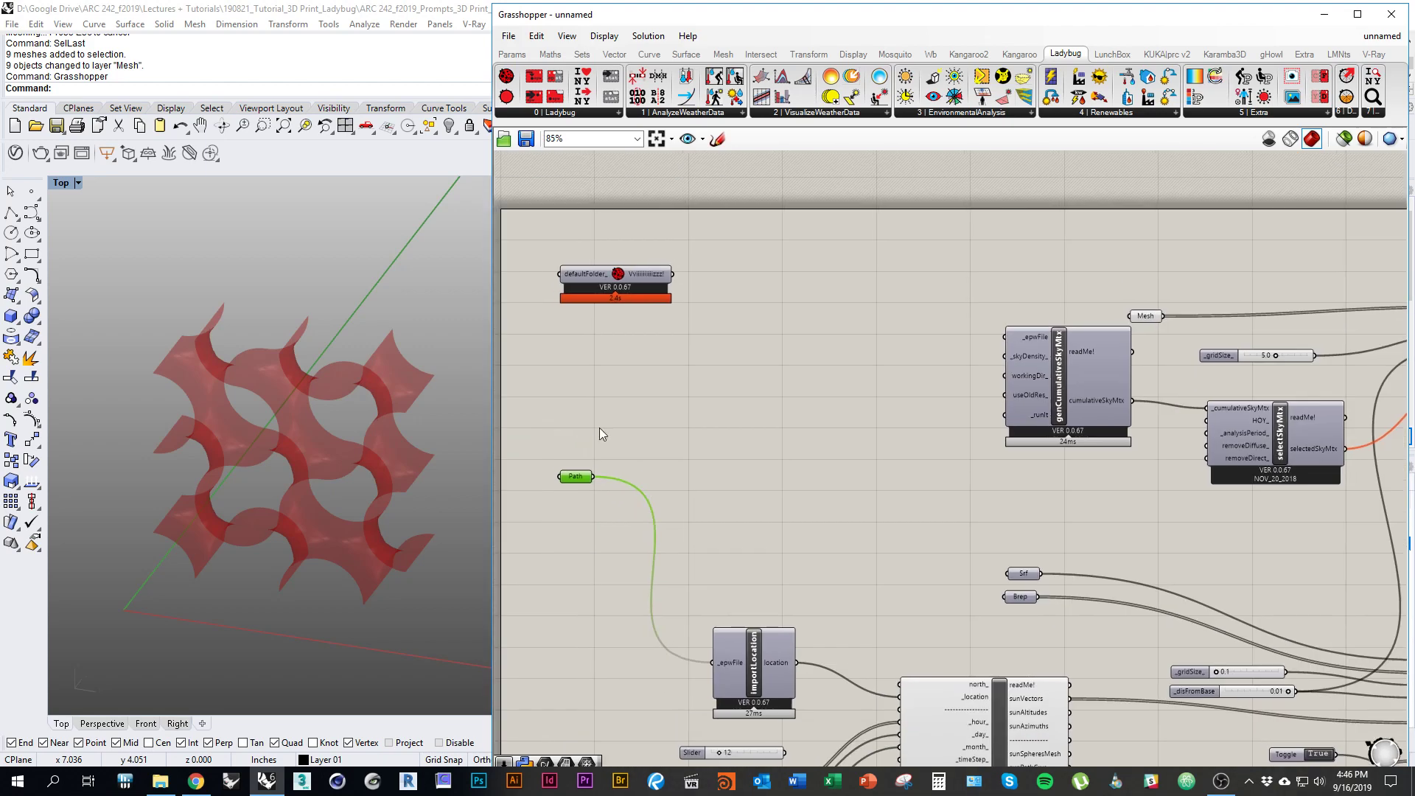
pyautogui.scroll(2, 596, 476)
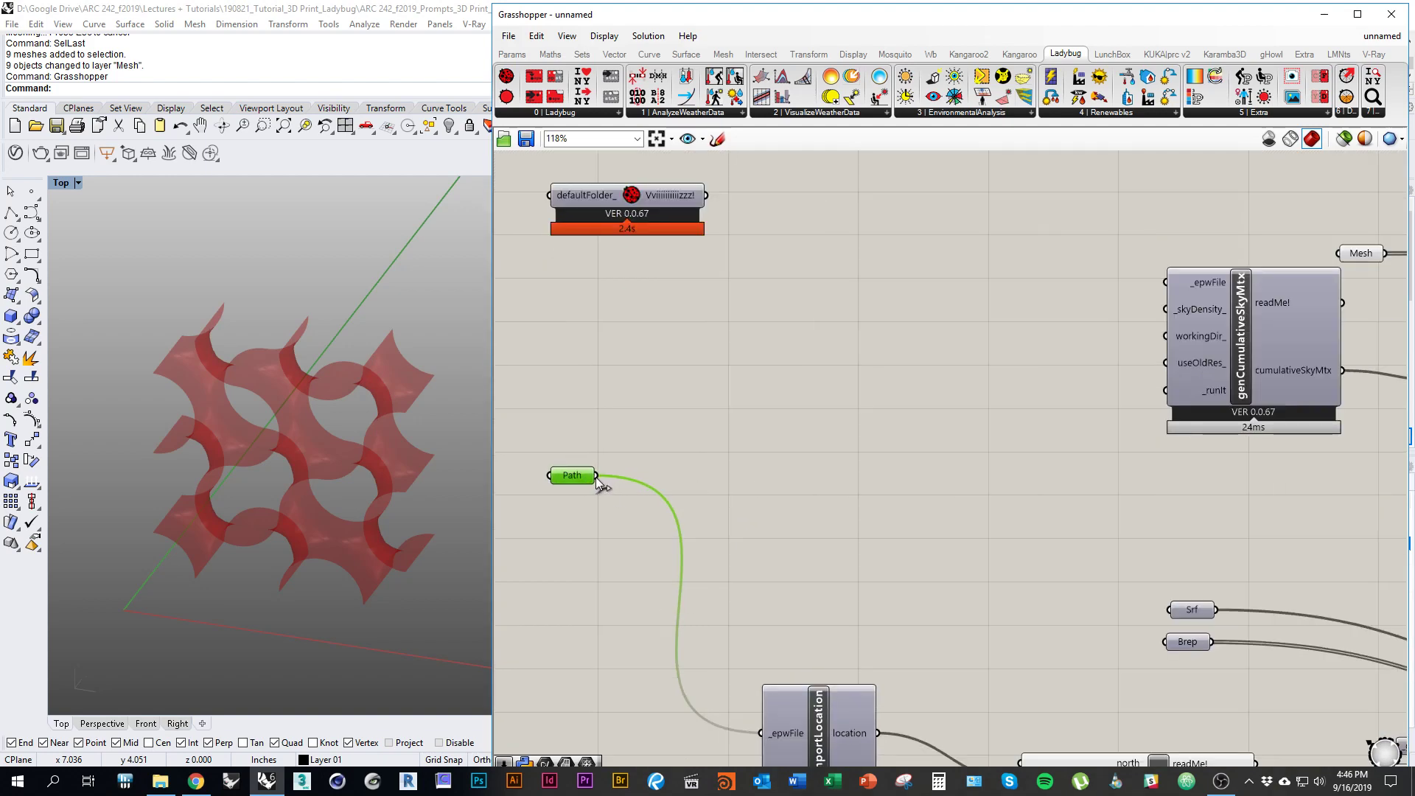
pyautogui.moveTo(596, 476); pyautogui.dragTo(1165, 282)
pyautogui.moveTo(1221, 340); pyautogui.dragTo(924, 363, button='right')
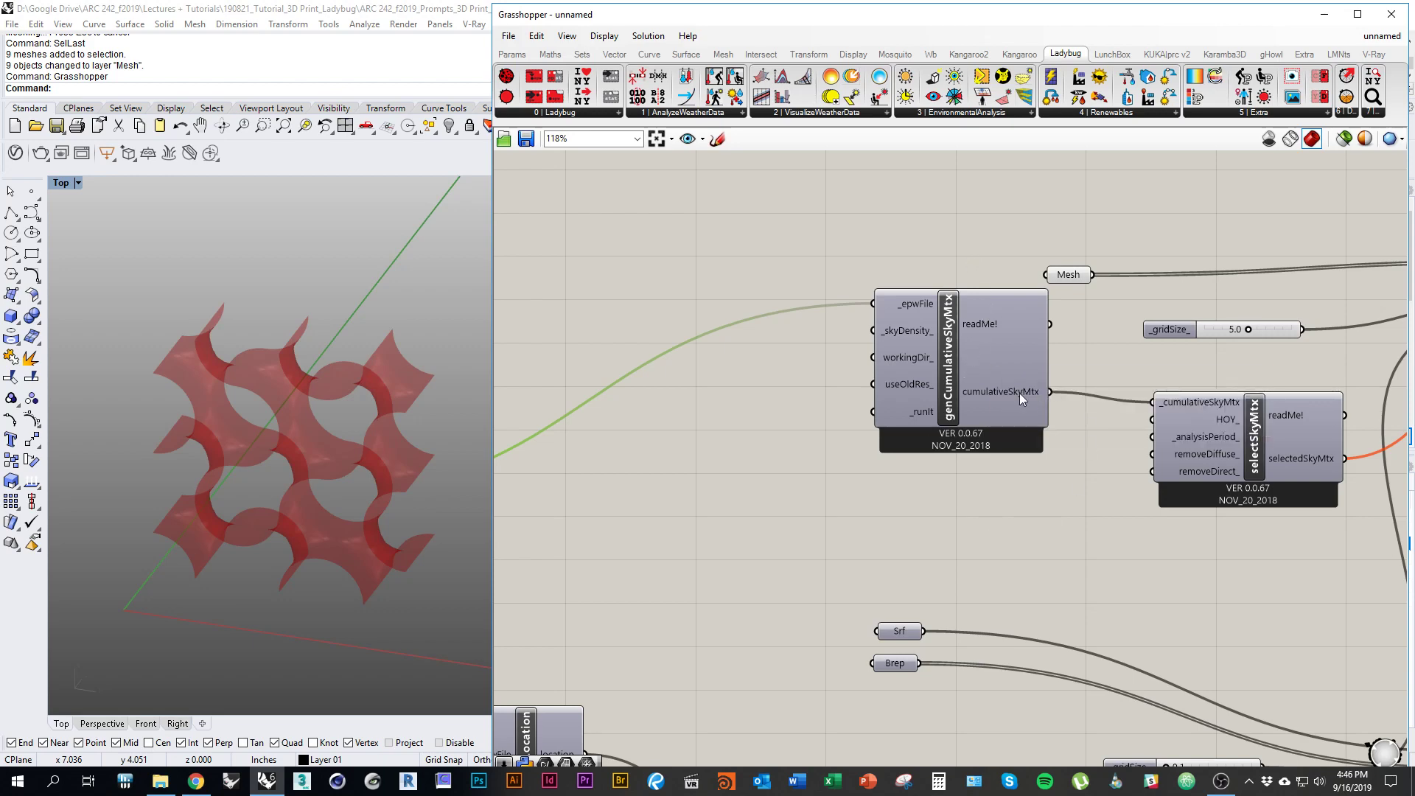
# Step: Nudge genCumulativeSkyMtx slightly left and read the description of its _runIt input
pyautogui.moveTo(1020, 392)
pyautogui.moveTo(864, 392); pyautogui.dragTo(1192, 372, button='right')
pyautogui.moveTo(1064, 426); pyautogui.dragTo(840, 495, button='right')
pyautogui.moveTo(1095, 344); pyautogui.dragTo(1074, 340)
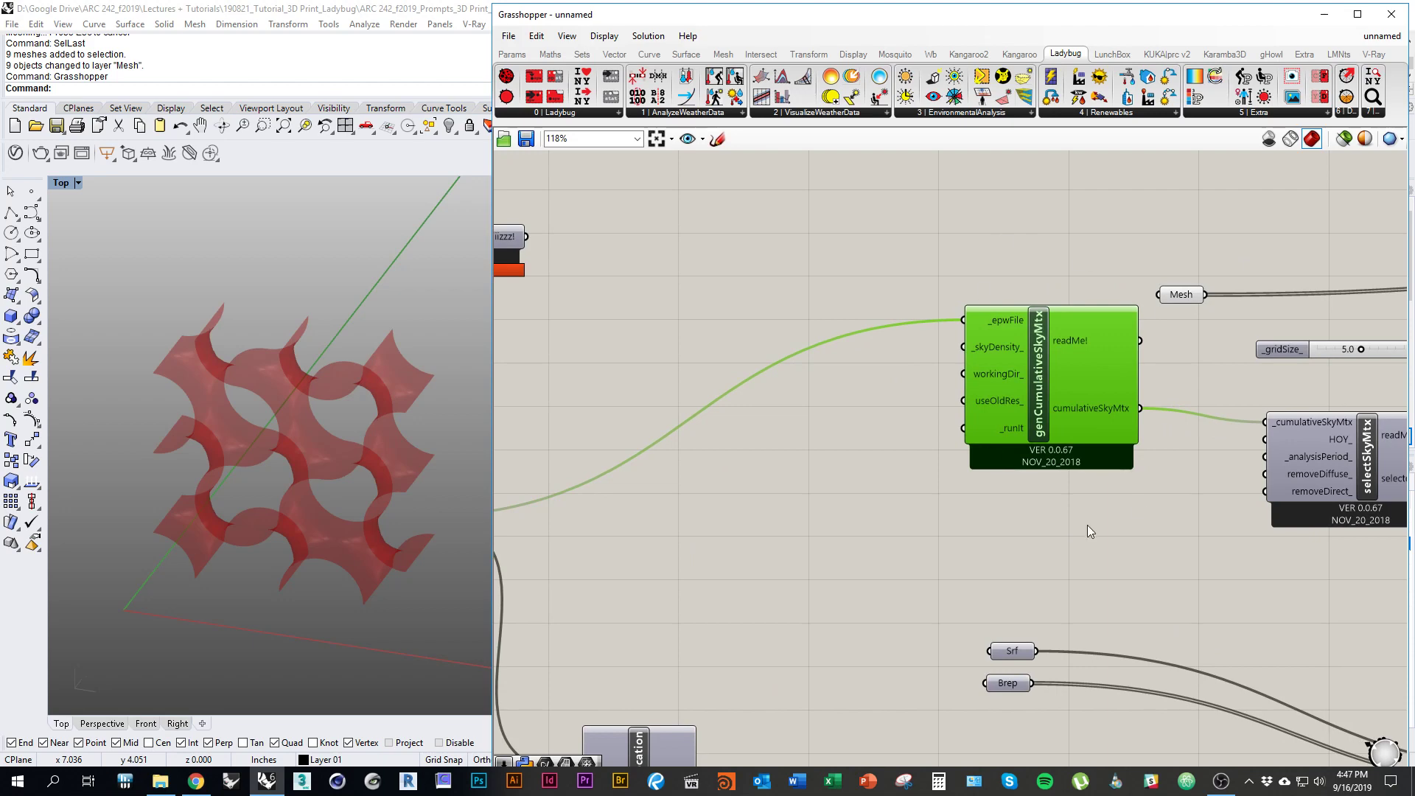
pyautogui.moveTo(1126, 530); pyautogui.dragTo(1066, 516, button='right')
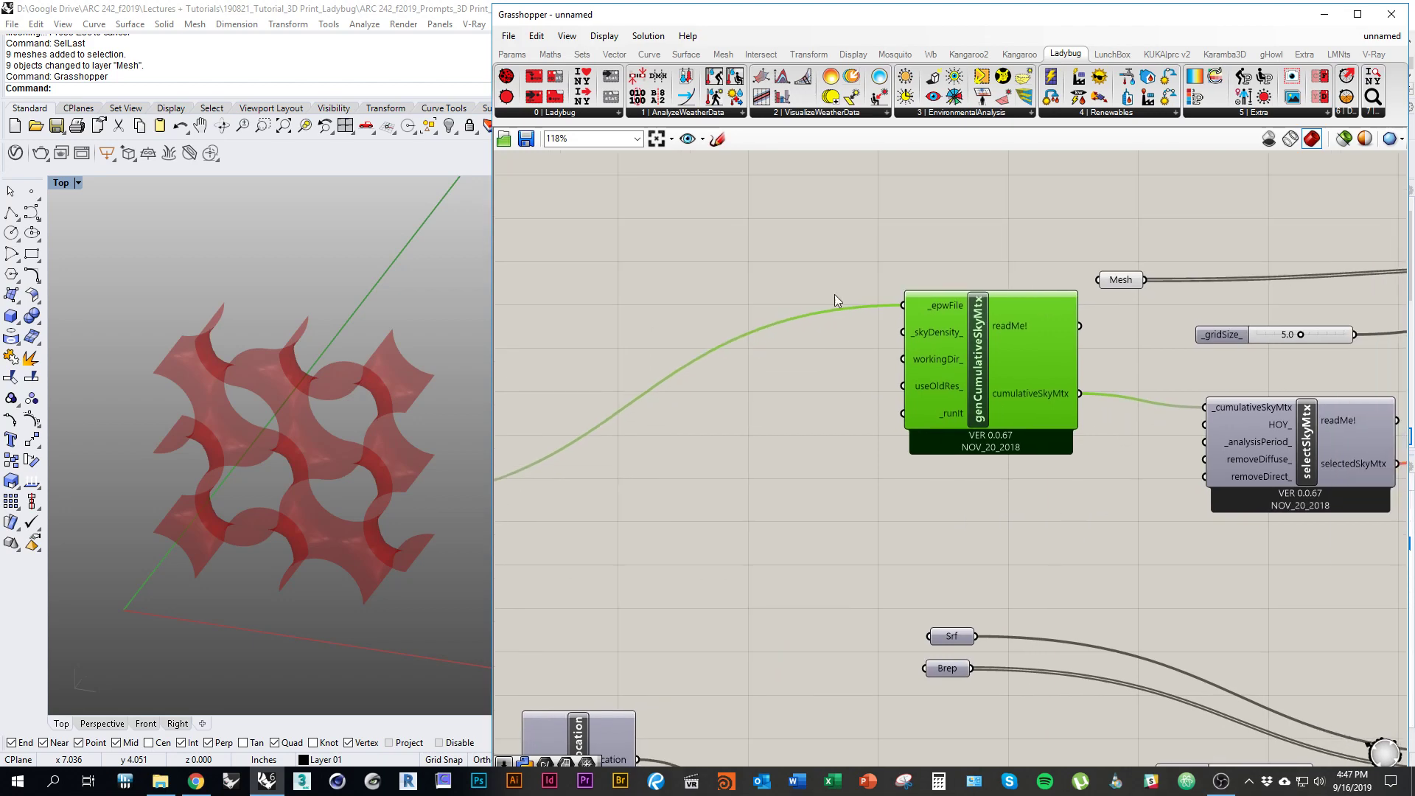
pyautogui.moveTo(1038, 454); pyautogui.dragTo(991, 435, button='right')
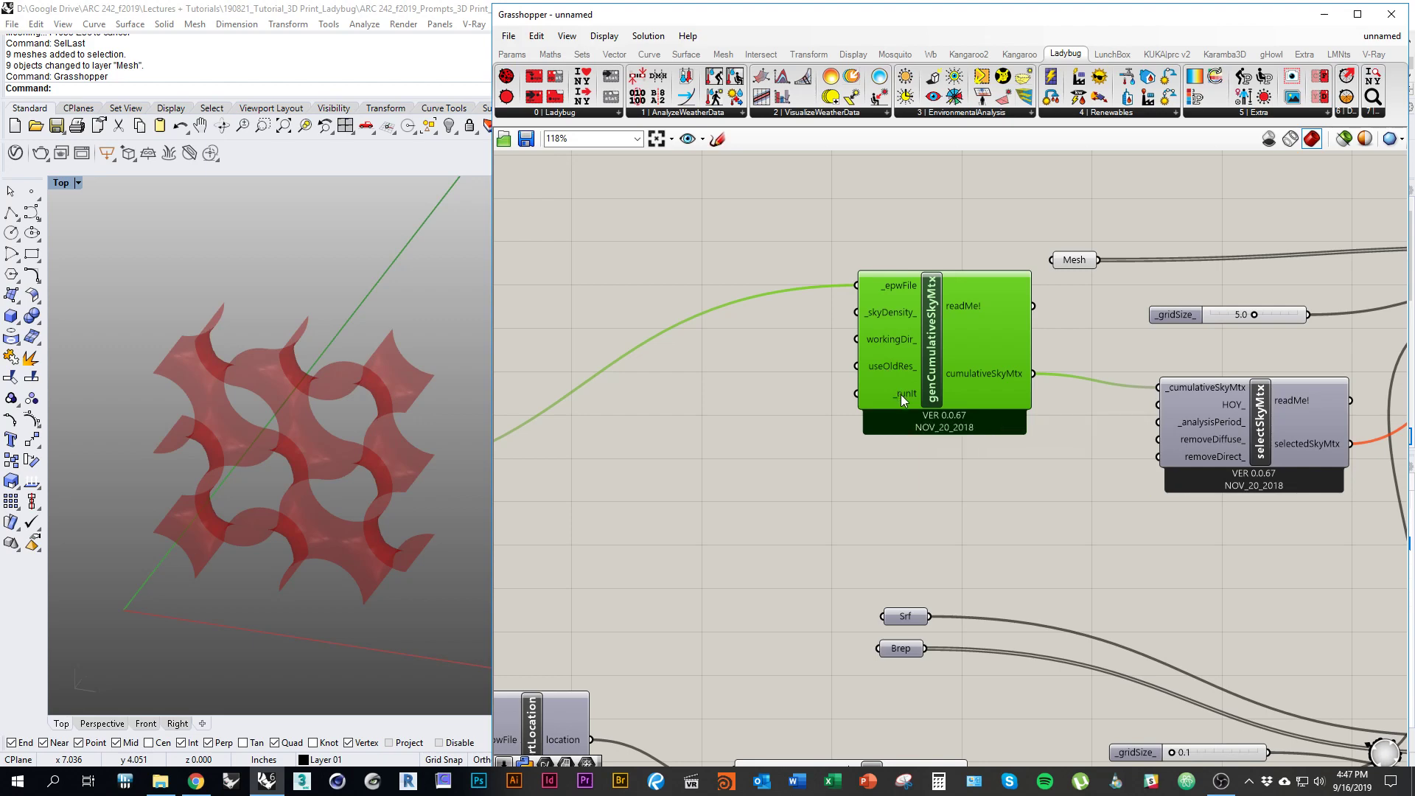
pyautogui.moveTo(901, 396)
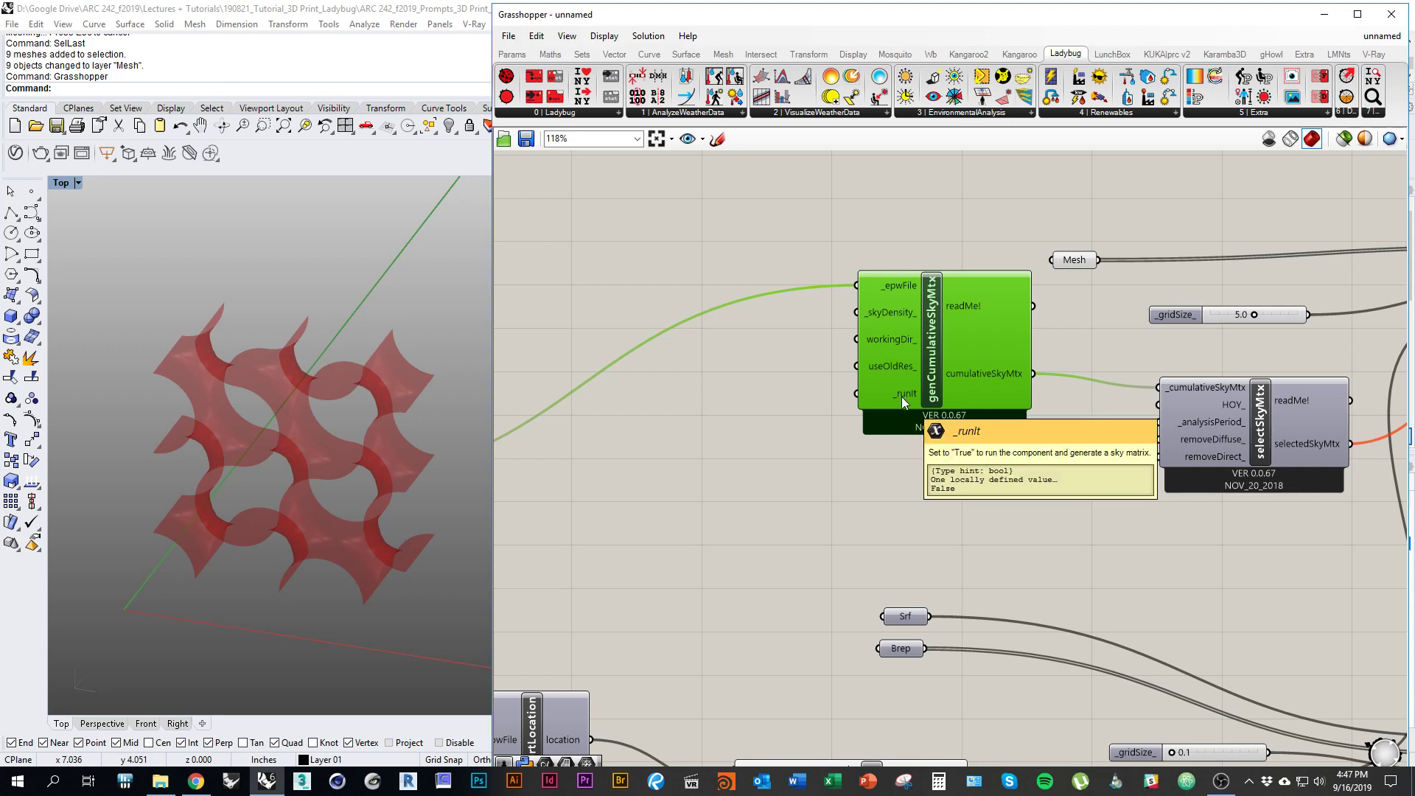
# Step: Duplicate the True toggle of sunlightHoursAnalysis, place the copy beside genCumulativeSkyMtx and connect it to _runIt
pyautogui.moveTo(1041, 519); pyautogui.dragTo(1153, 238, button='right')
pyautogui.click(856, 452)
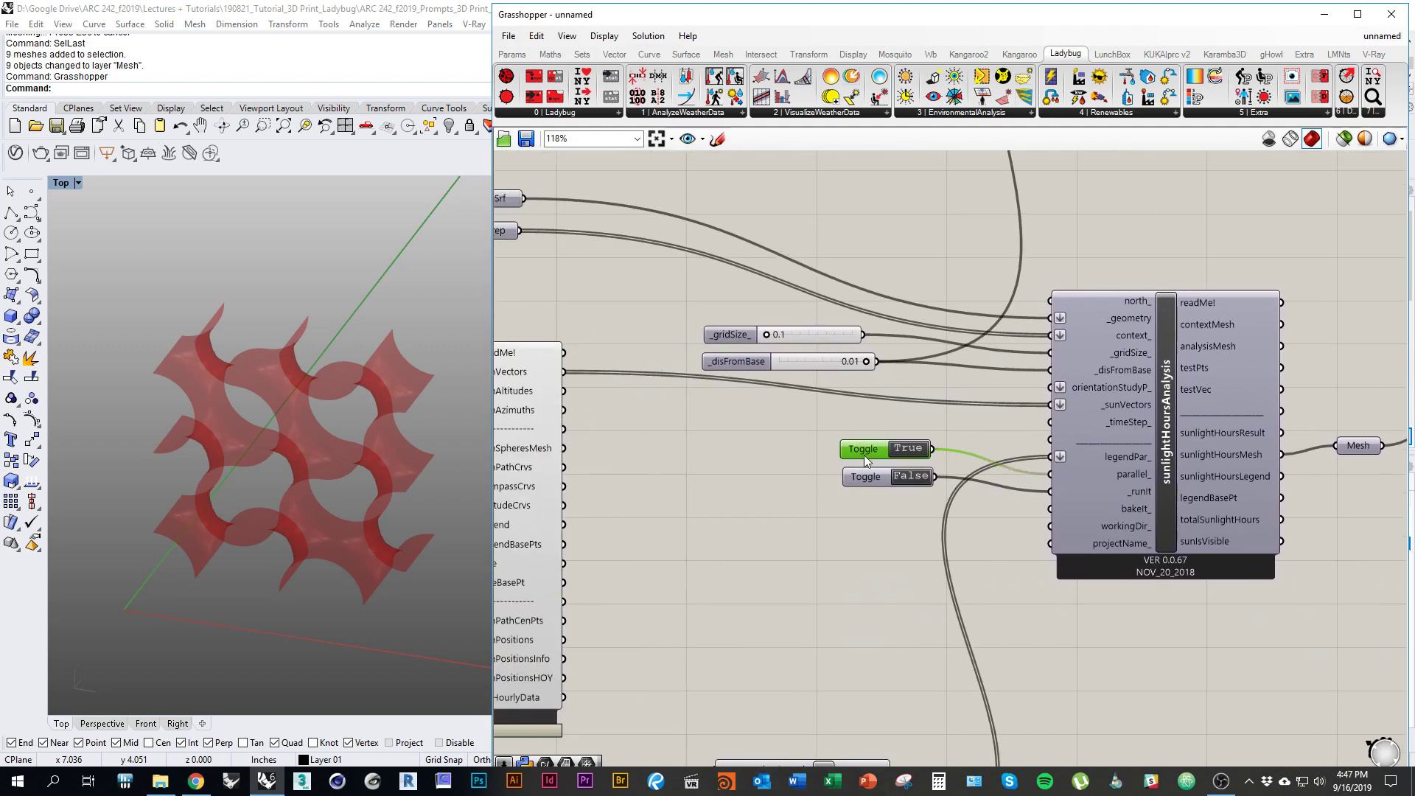
pyautogui.keyDown('alt'); pyautogui.moveTo(864, 454); pyautogui.dragTo(774, 437); pyautogui.keyUp('alt')
pyautogui.moveTo(740, 456); pyautogui.dragTo(1112, 659, button='right')
pyautogui.scroll(-3, 1081, 578)
pyautogui.moveTo(1139, 644); pyautogui.dragTo(887, 405)
pyautogui.scroll(3, 881, 376)
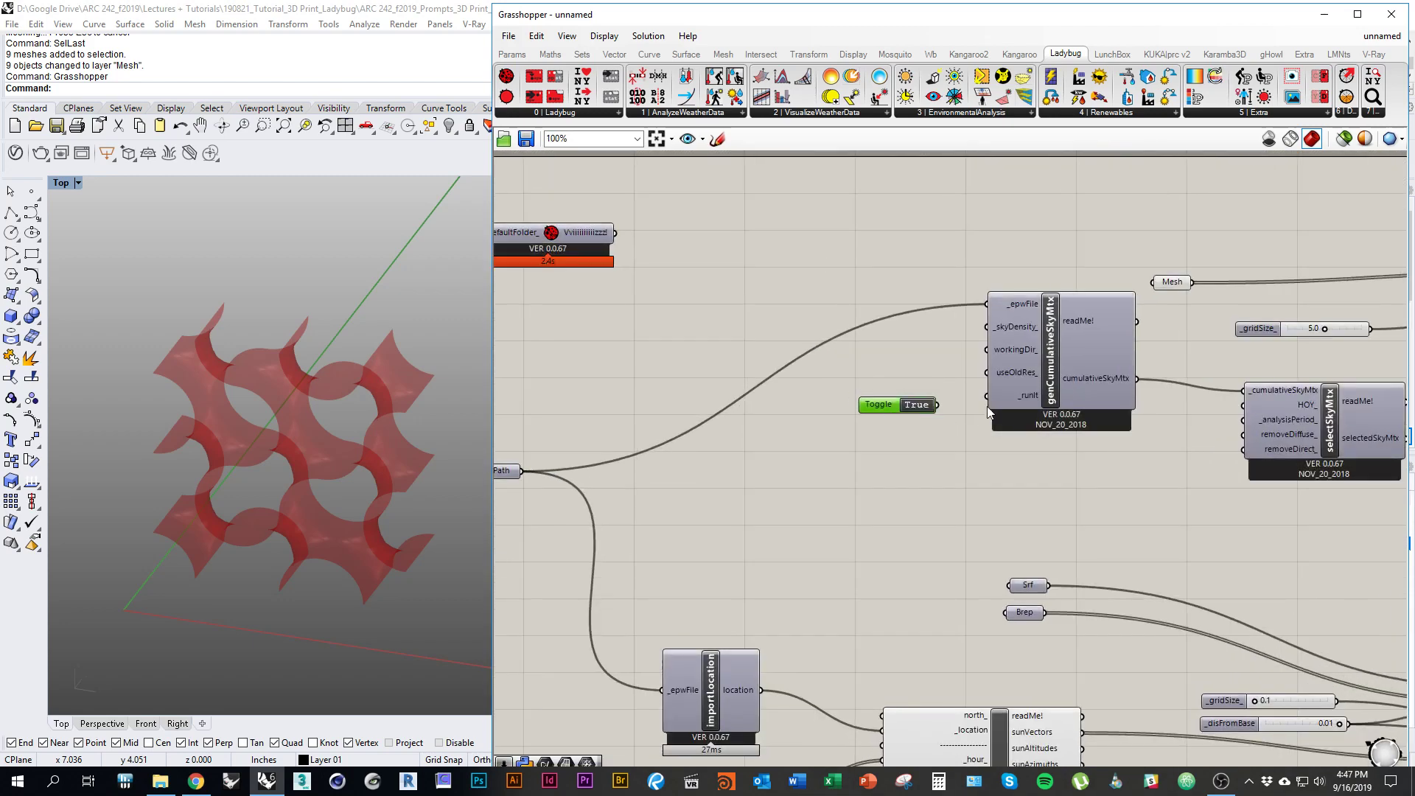
pyautogui.scroll(2, 988, 412)
pyautogui.moveTo(984, 392); pyautogui.dragTo(911, 407)
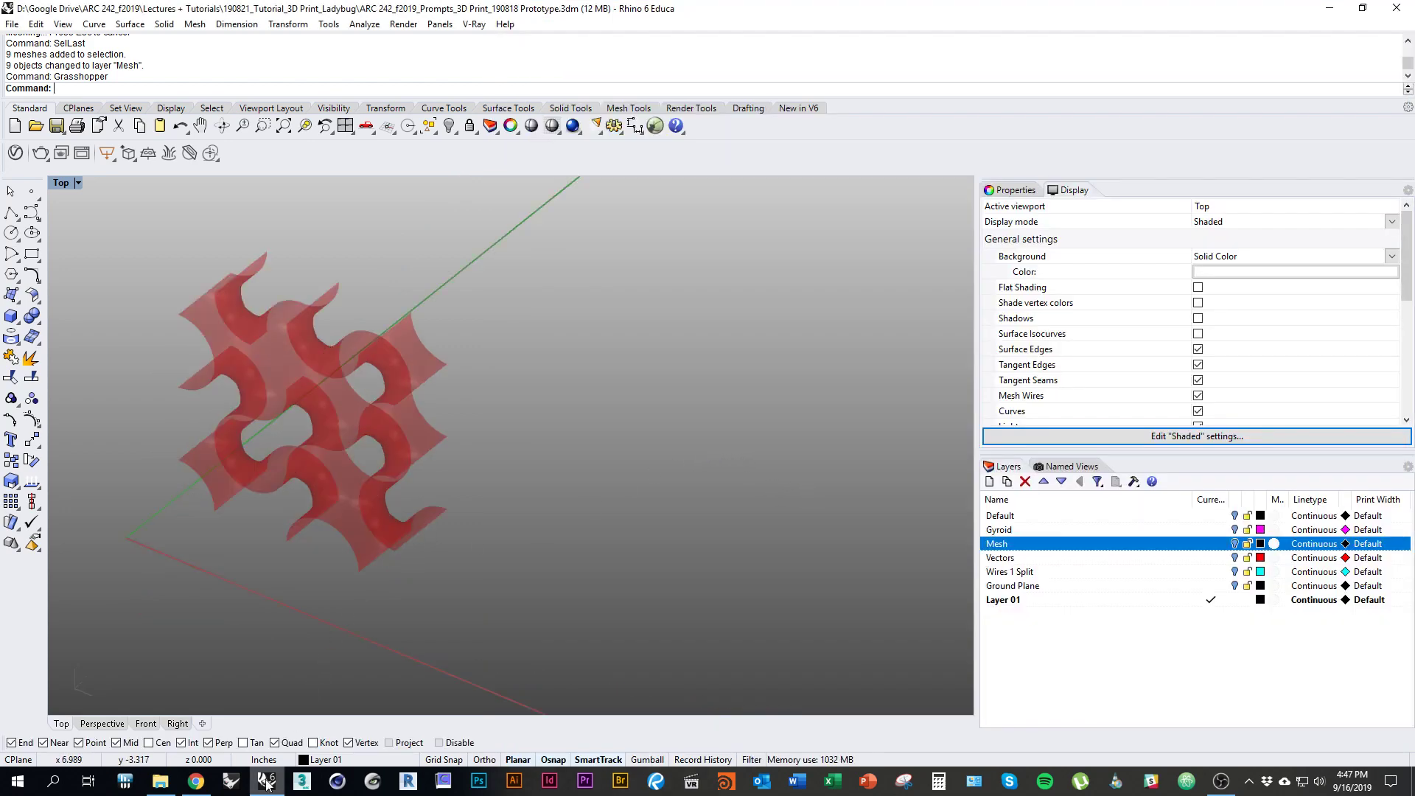
# Step: Return to the Grasshopper window and examine the cumulativeSkyMtx output of genCumulativeSkyMtx and the inputs of selectSkyMtx
pyautogui.click(200, 788)
pyautogui.click(266, 783)
pyautogui.click(809, 519)
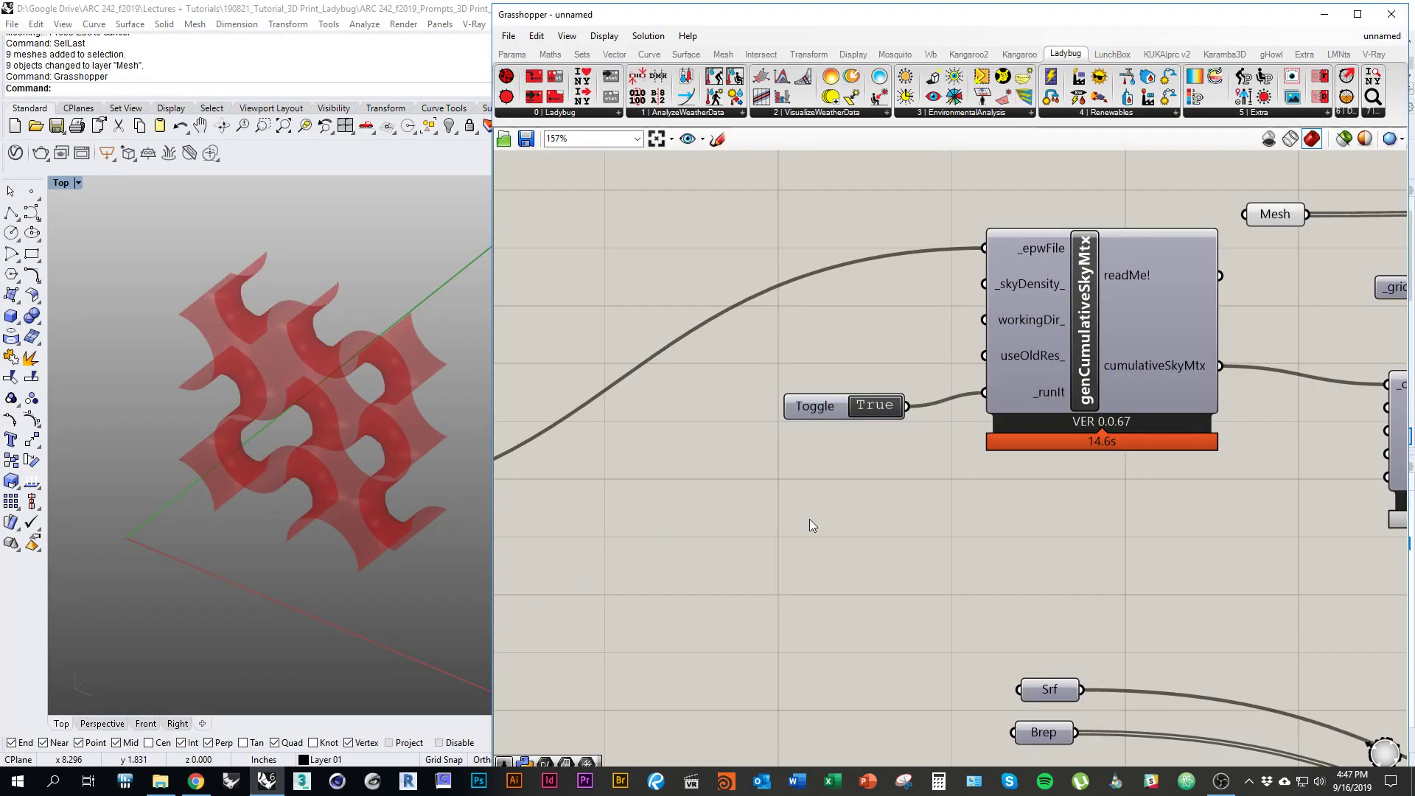
pyautogui.moveTo(990, 488); pyautogui.dragTo(817, 507, button='right')
pyautogui.scroll(-2, 756, 497)
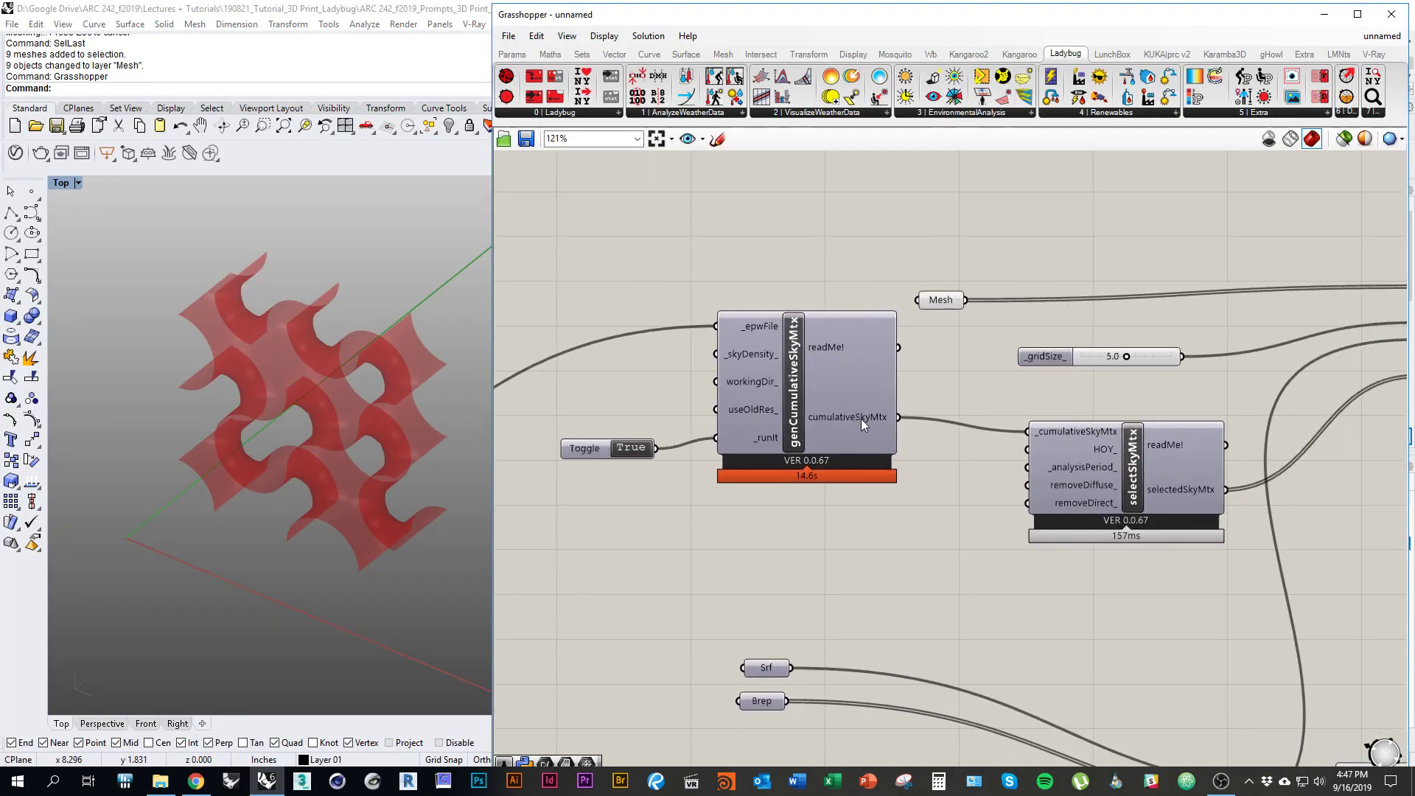
pyautogui.moveTo(852, 418)
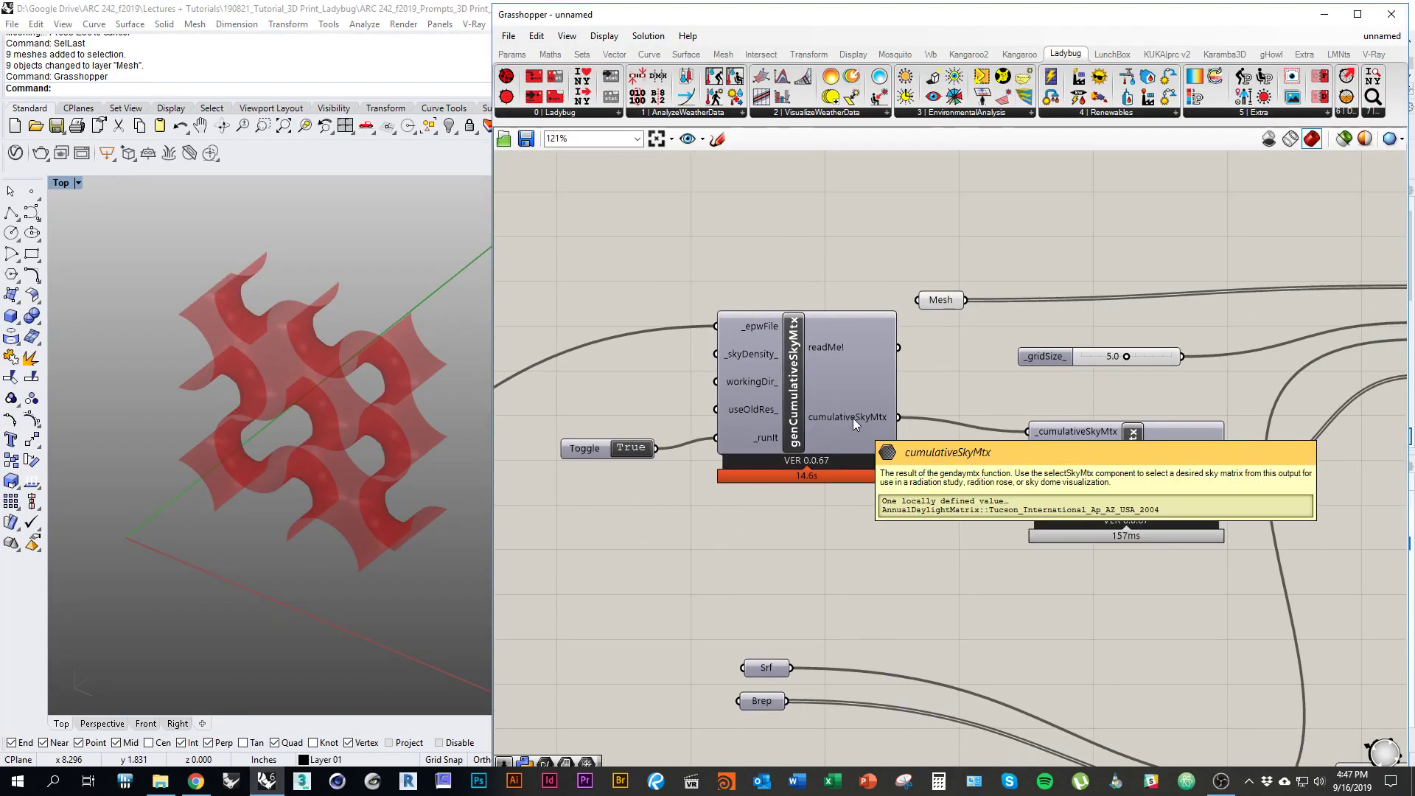
pyautogui.moveTo(727, 441); pyautogui.dragTo(900, 424, button='right')
pyautogui.scroll(-1, 858, 462)
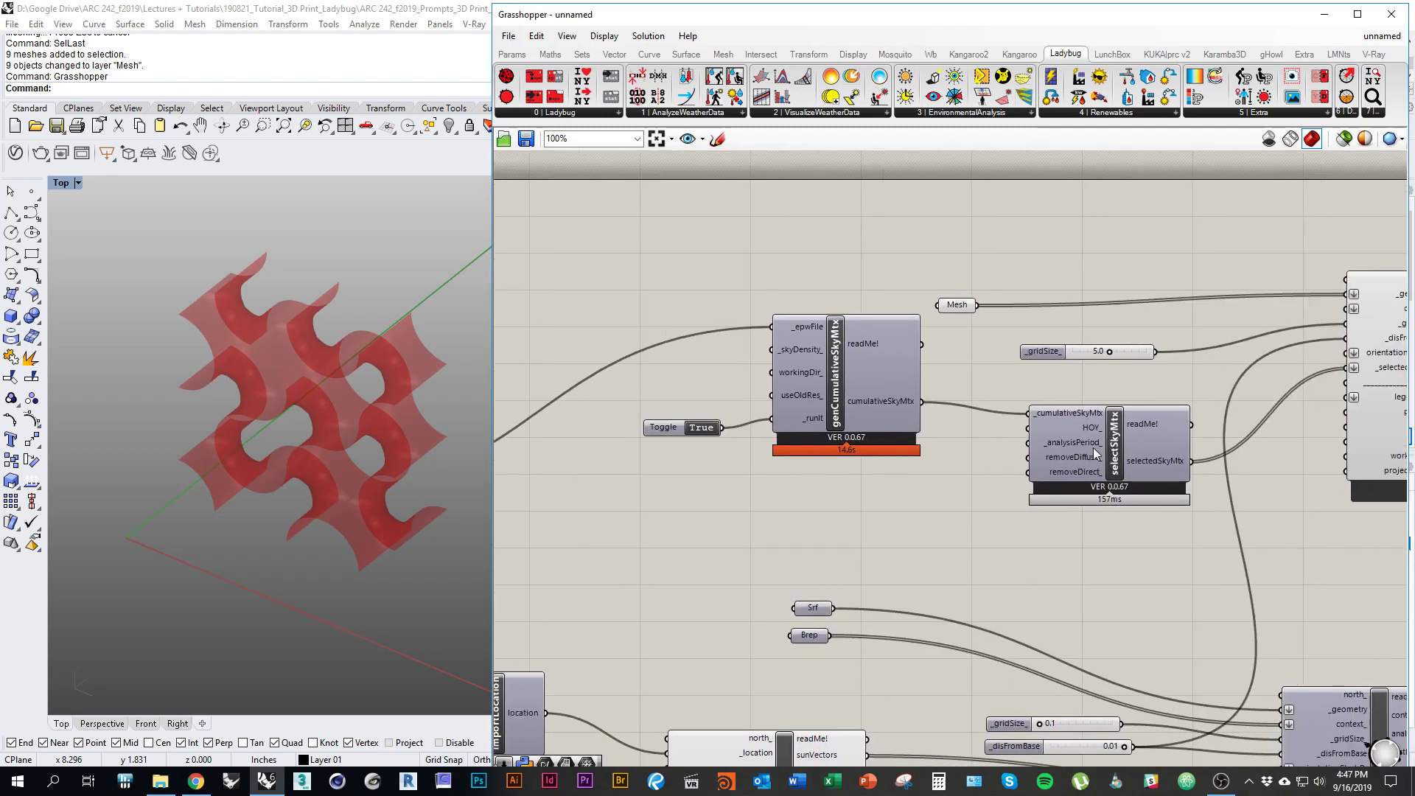
# Step: Move genCumulativeSkyMtx together with its True toggle up and to the left, farther away from selectSkyMtx
pyautogui.moveTo(1112, 452); pyautogui.dragTo(1070, 453, button='right')
pyautogui.click(1050, 450)
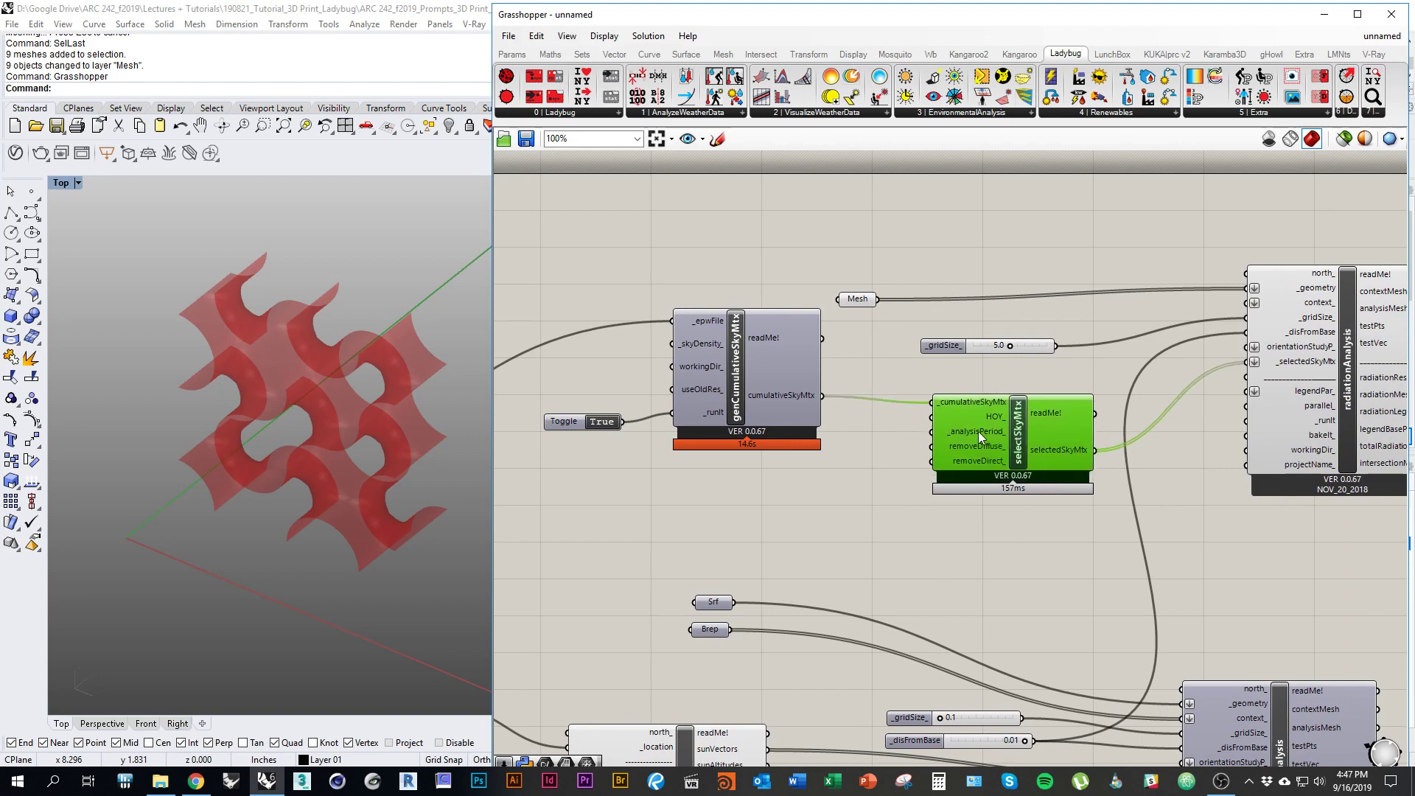
pyautogui.moveTo(989, 431)
pyautogui.moveTo(877, 463); pyautogui.dragTo(1089, 536, button='right')
pyautogui.moveTo(991, 599); pyautogui.dragTo(727, 435)
pyautogui.moveTo(967, 510); pyautogui.dragTo(920, 448)
pyautogui.click(1032, 495)
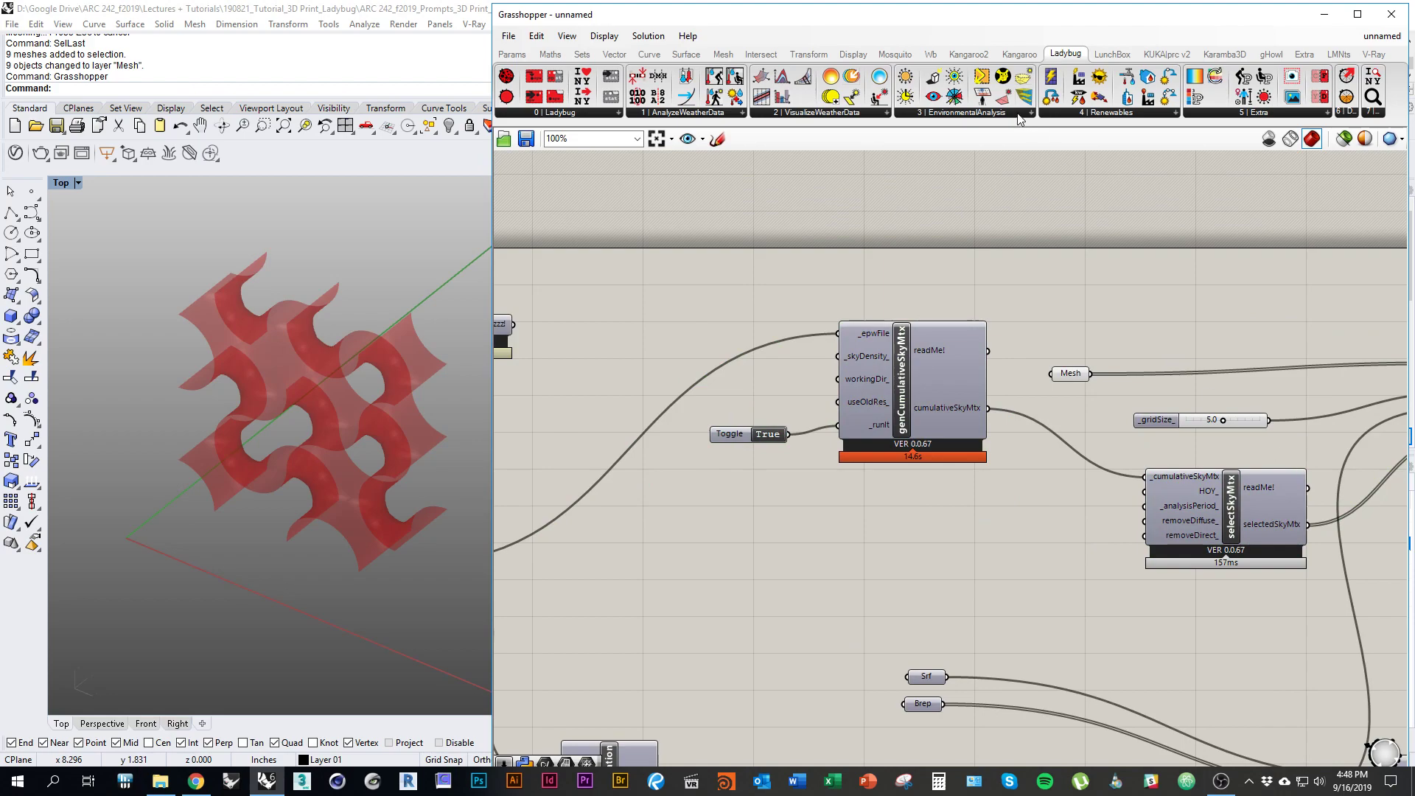
# Step: Place a Ladybug Analysis Period component directly beneath genCumulativeSkyMtx
pyautogui.click(873, 116)
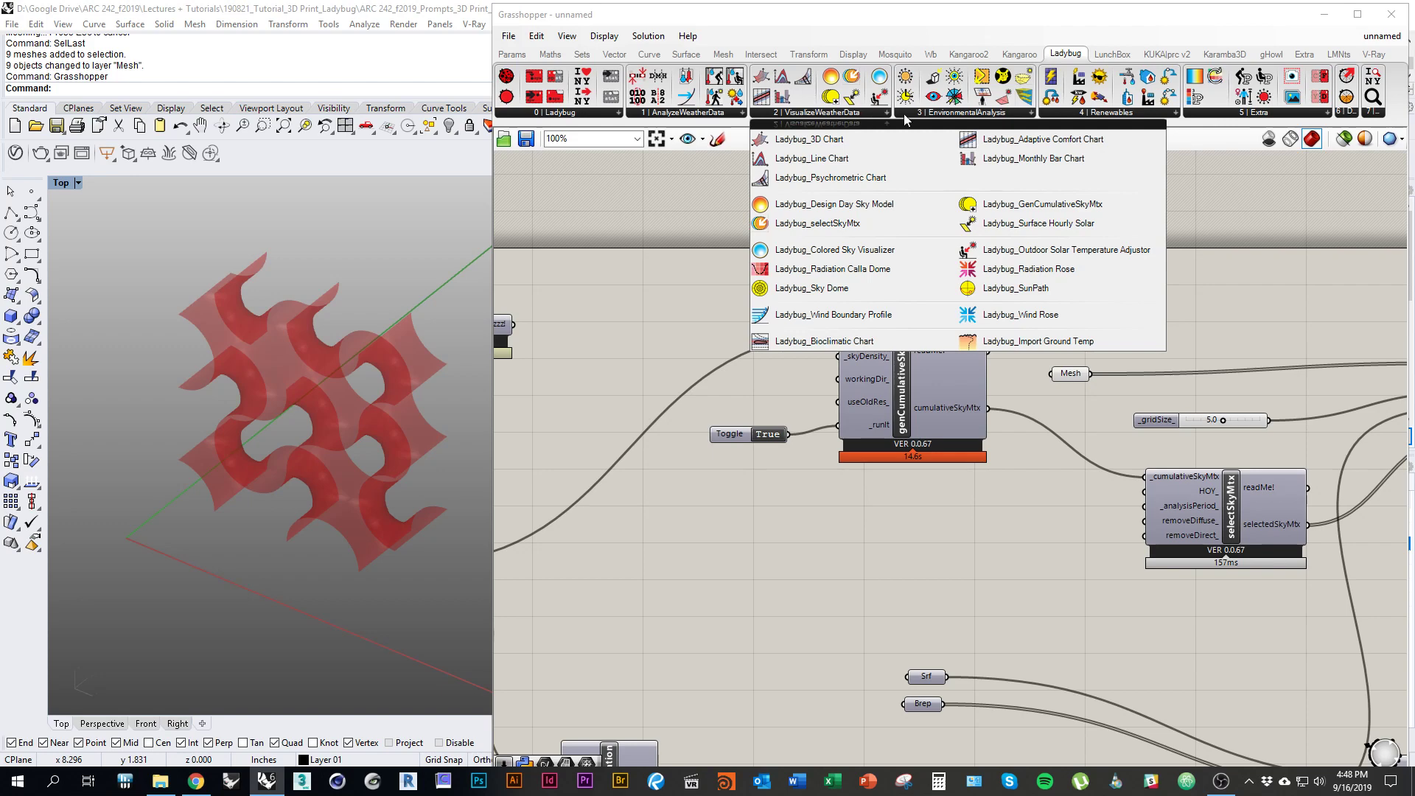
pyautogui.click(1262, 114)
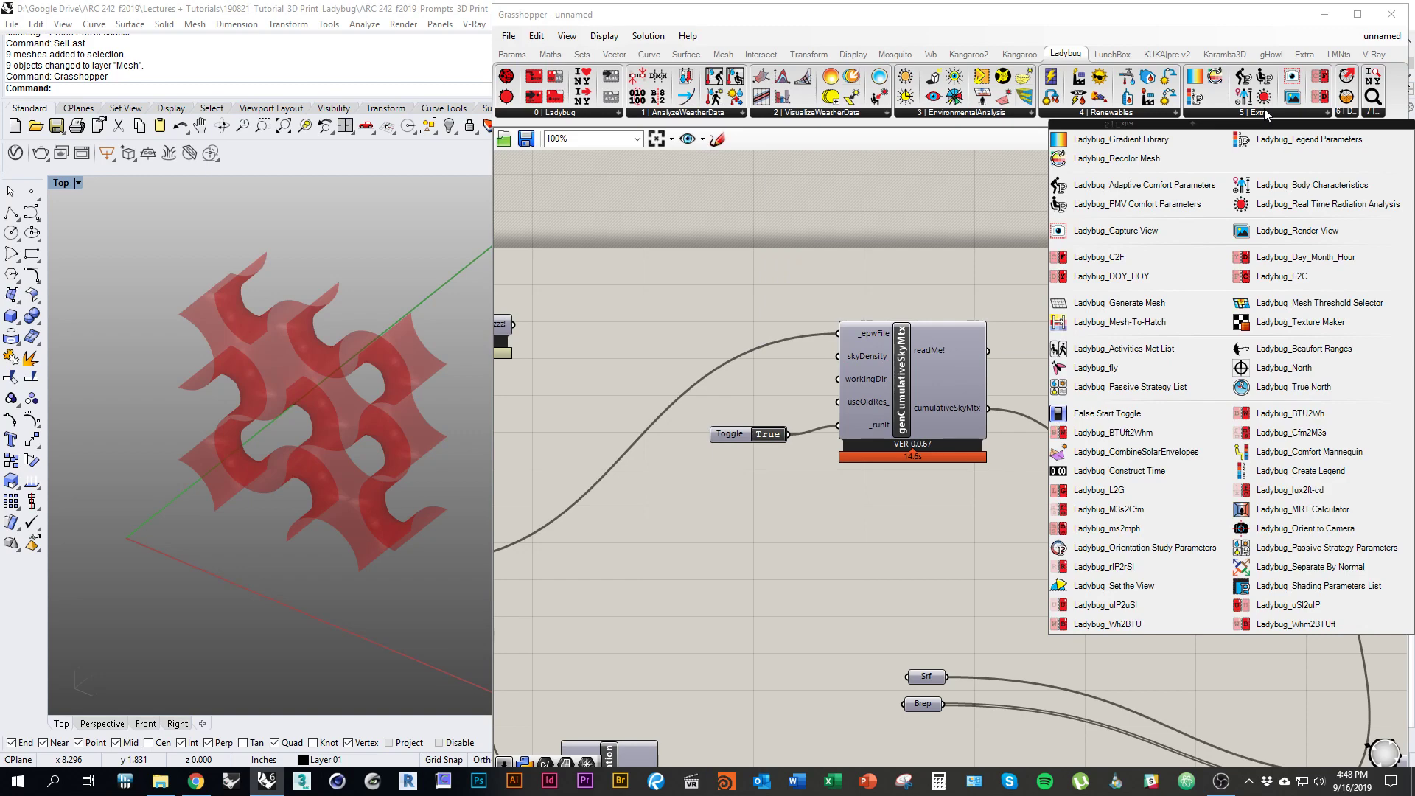
pyautogui.click(700, 113)
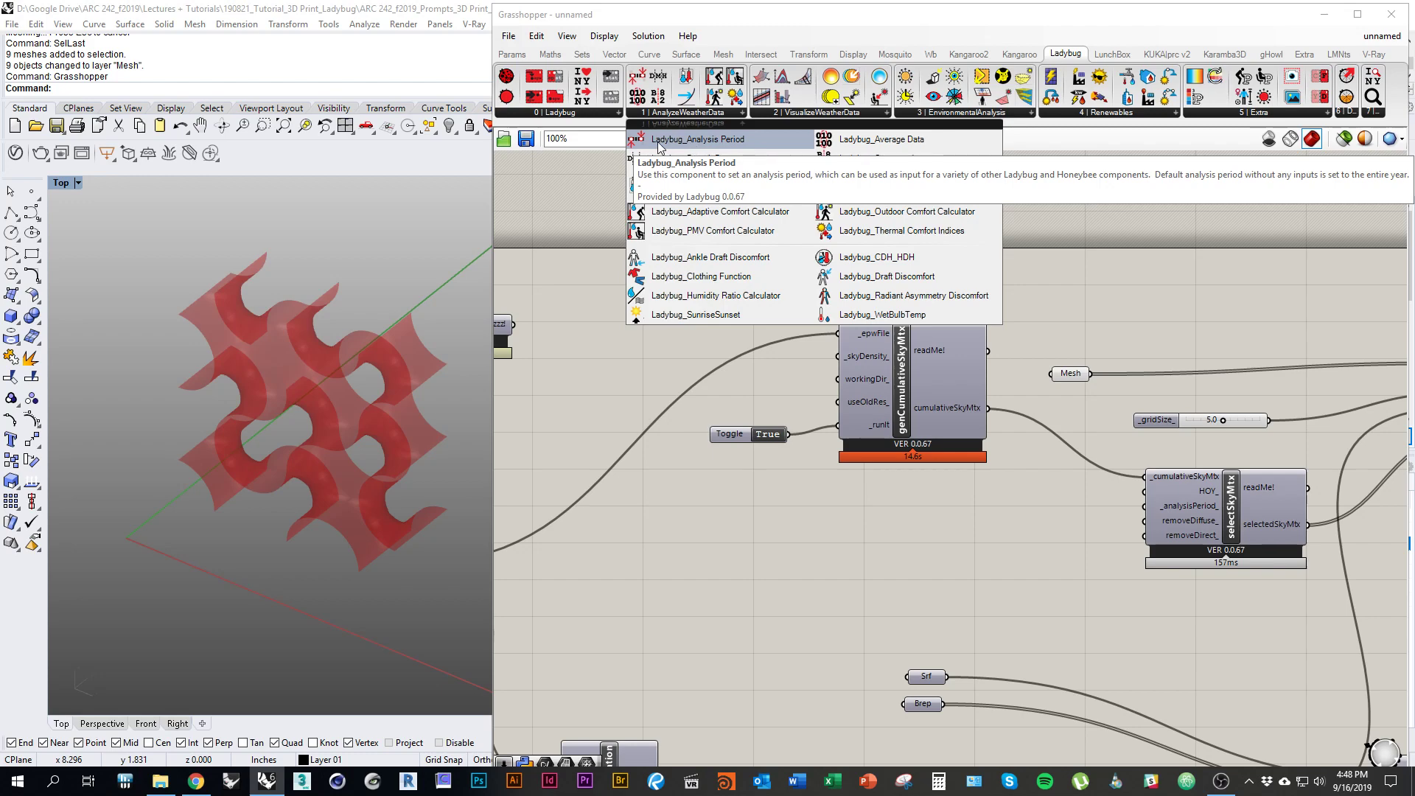
pyautogui.click(718, 140)
pyautogui.click(916, 532)
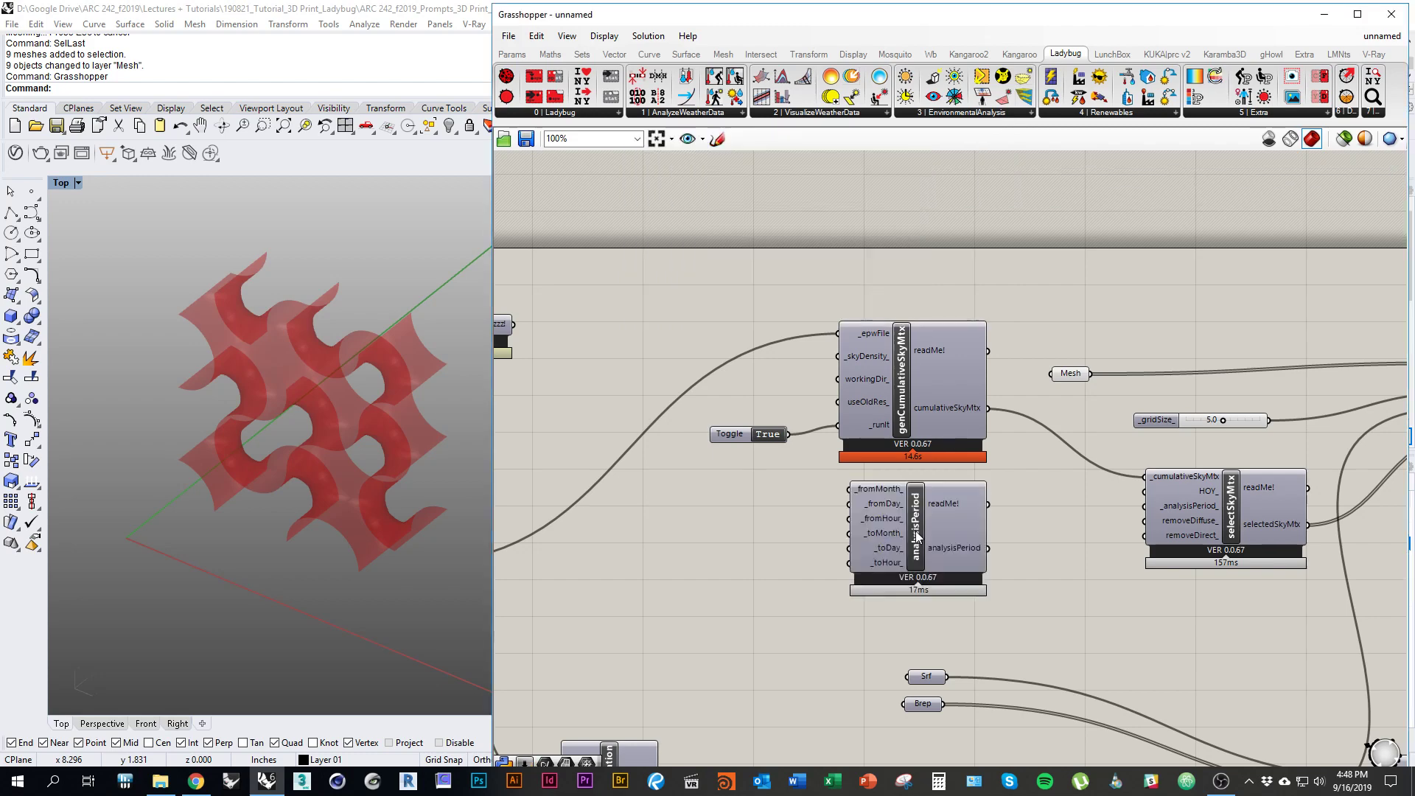
pyautogui.moveTo(1018, 586); pyautogui.dragTo(1002, 575, button='right')
pyautogui.scroll(2, 1037, 516)
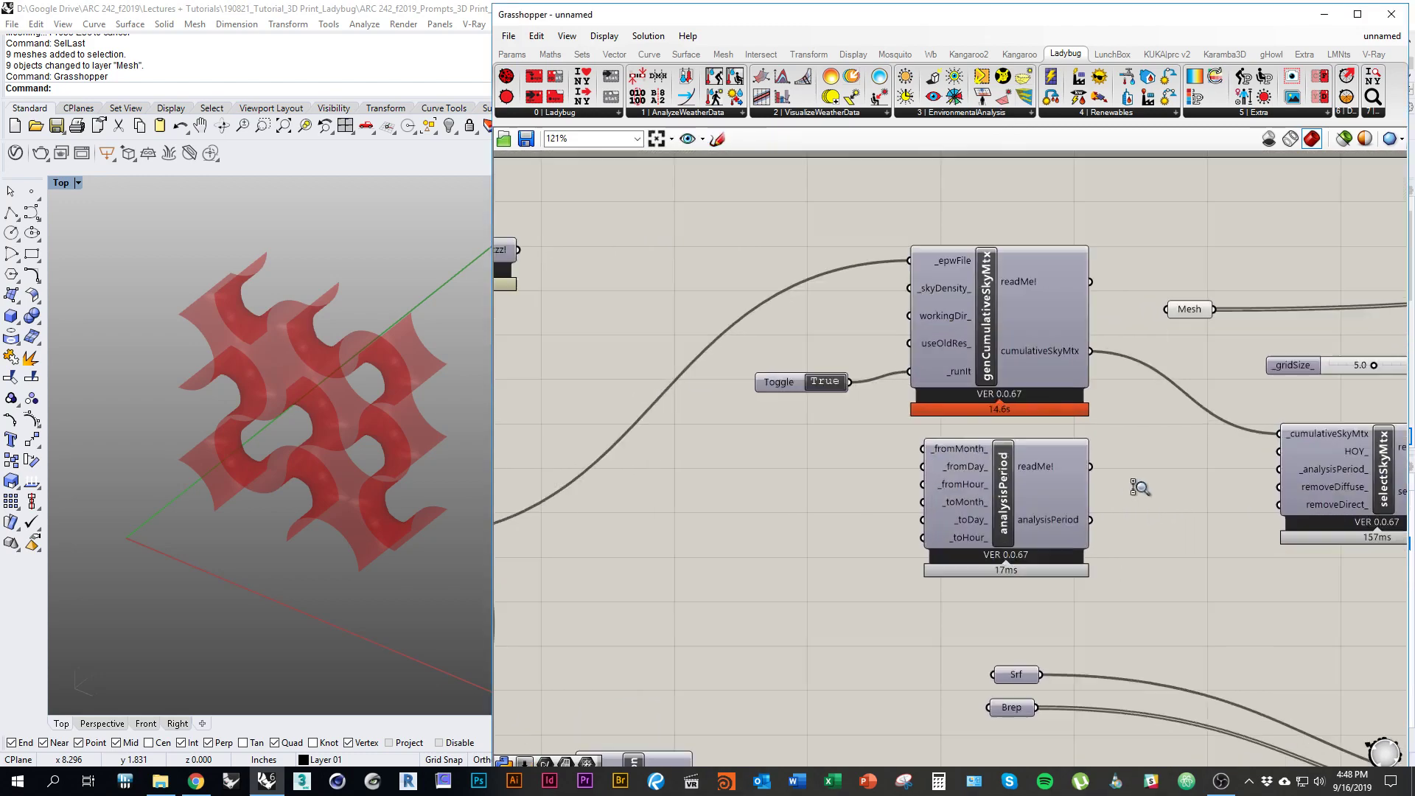
pyautogui.click(1010, 513)
pyautogui.moveTo(1010, 514); pyautogui.dragTo(991, 516)
pyautogui.moveTo(1002, 538); pyautogui.dragTo(1028, 507, button='right')
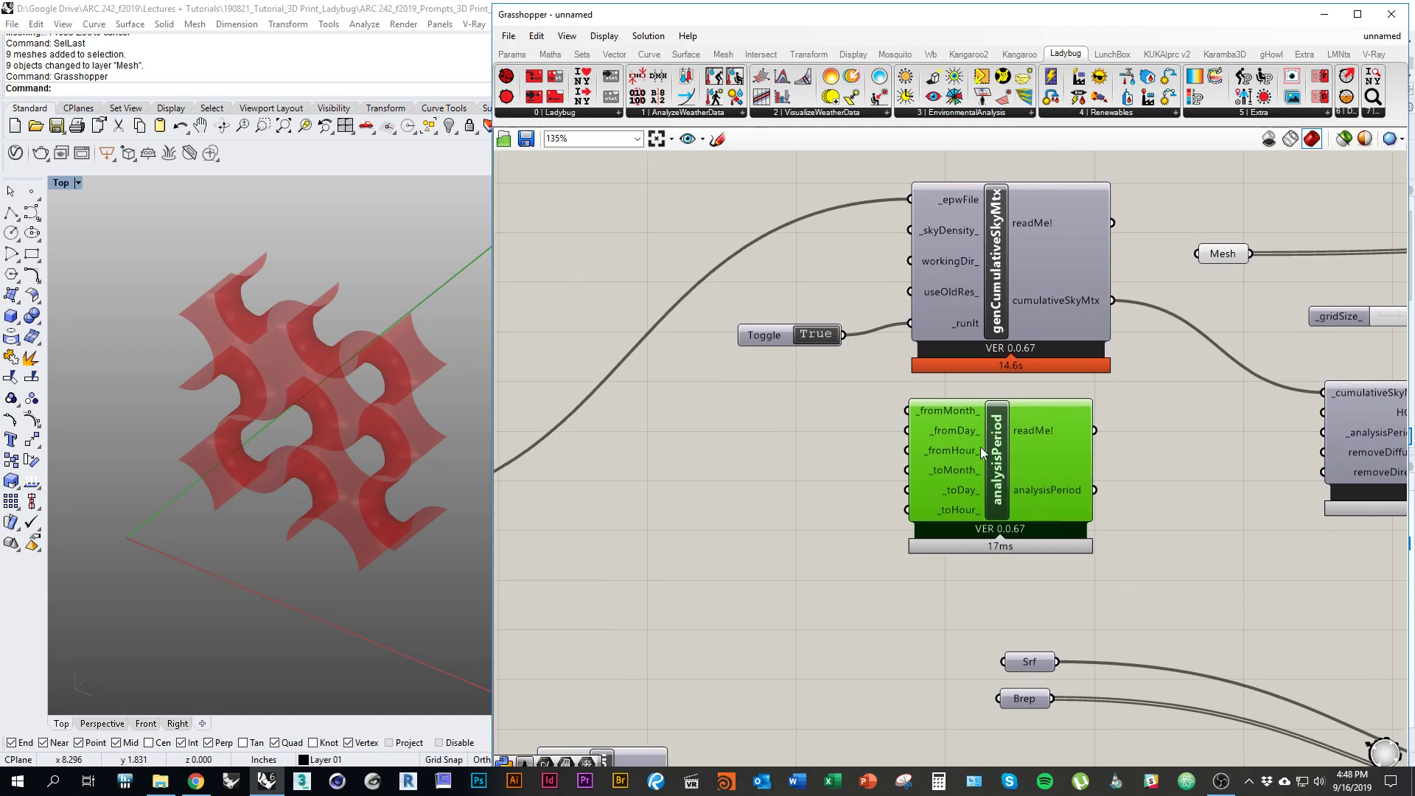
# Step: Review the from and to inputs of analysisPeriod and the hour, day and month sliders feeding sunPath
pyautogui.moveTo(944, 409); pyautogui.dragTo(991, 404, button='right')
pyautogui.moveTo(988, 453); pyautogui.dragTo(943, 443, button='right')
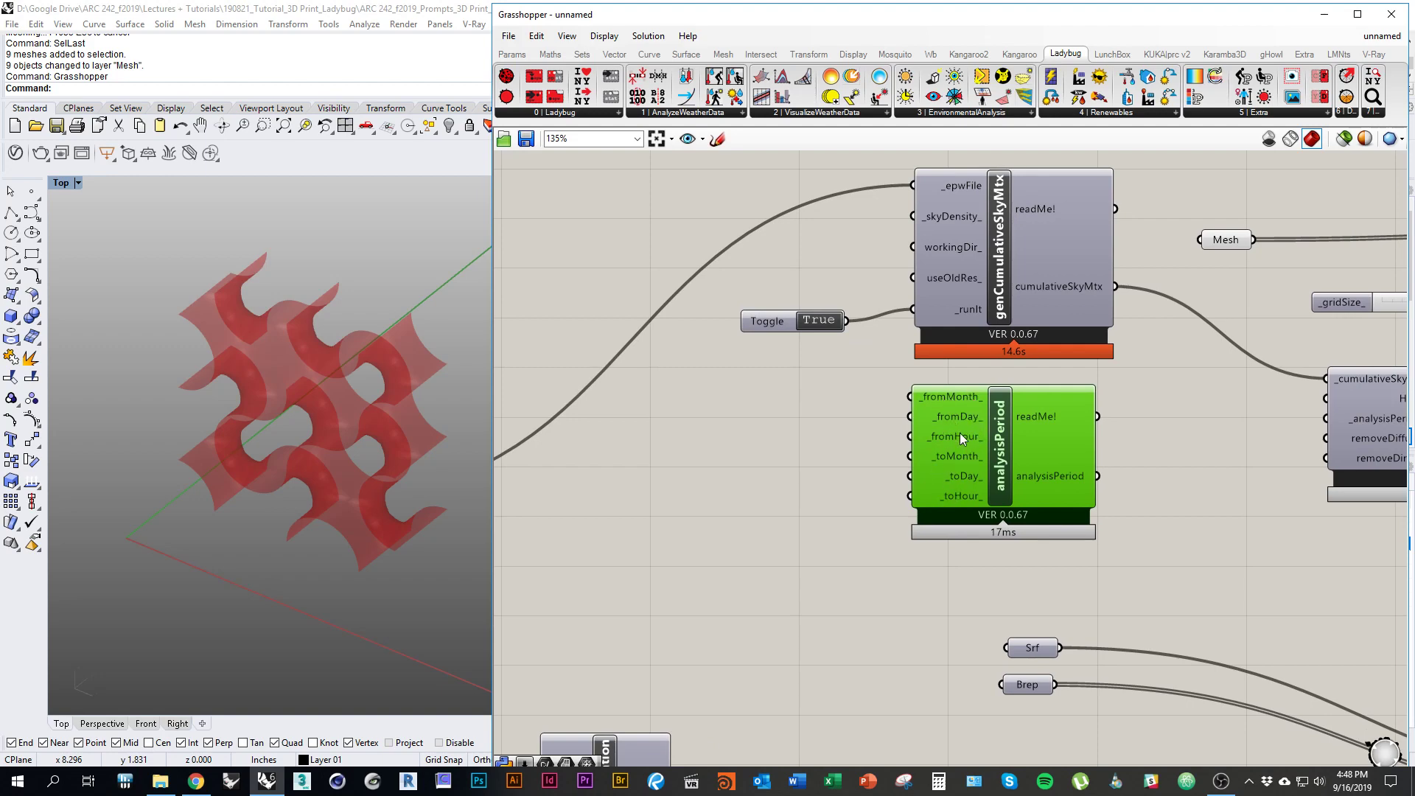
pyautogui.moveTo(814, 497); pyautogui.dragTo(882, 500, button='right')
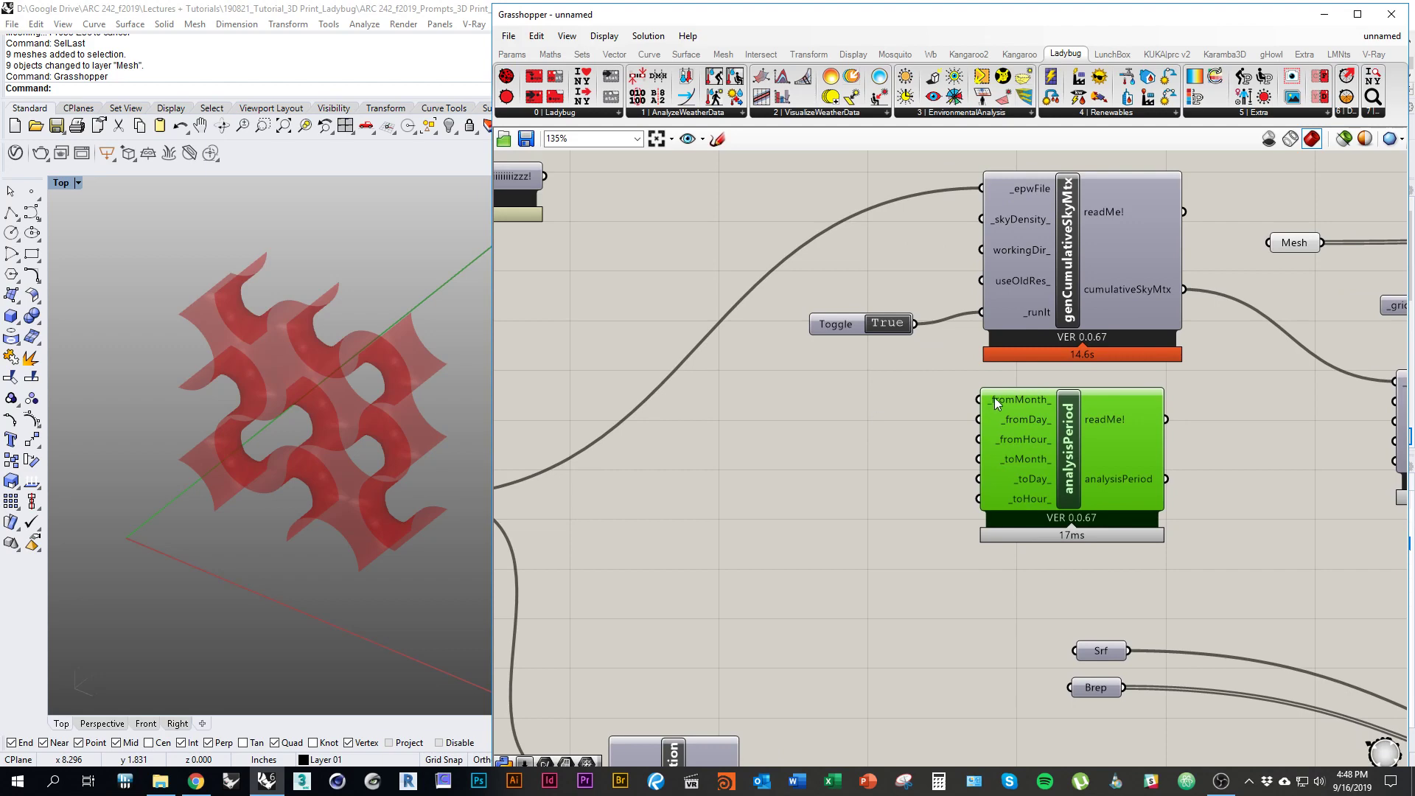
pyautogui.moveTo(787, 505); pyautogui.dragTo(1039, 316, button='right')
pyautogui.moveTo(904, 475); pyautogui.dragTo(825, 233, button='right')
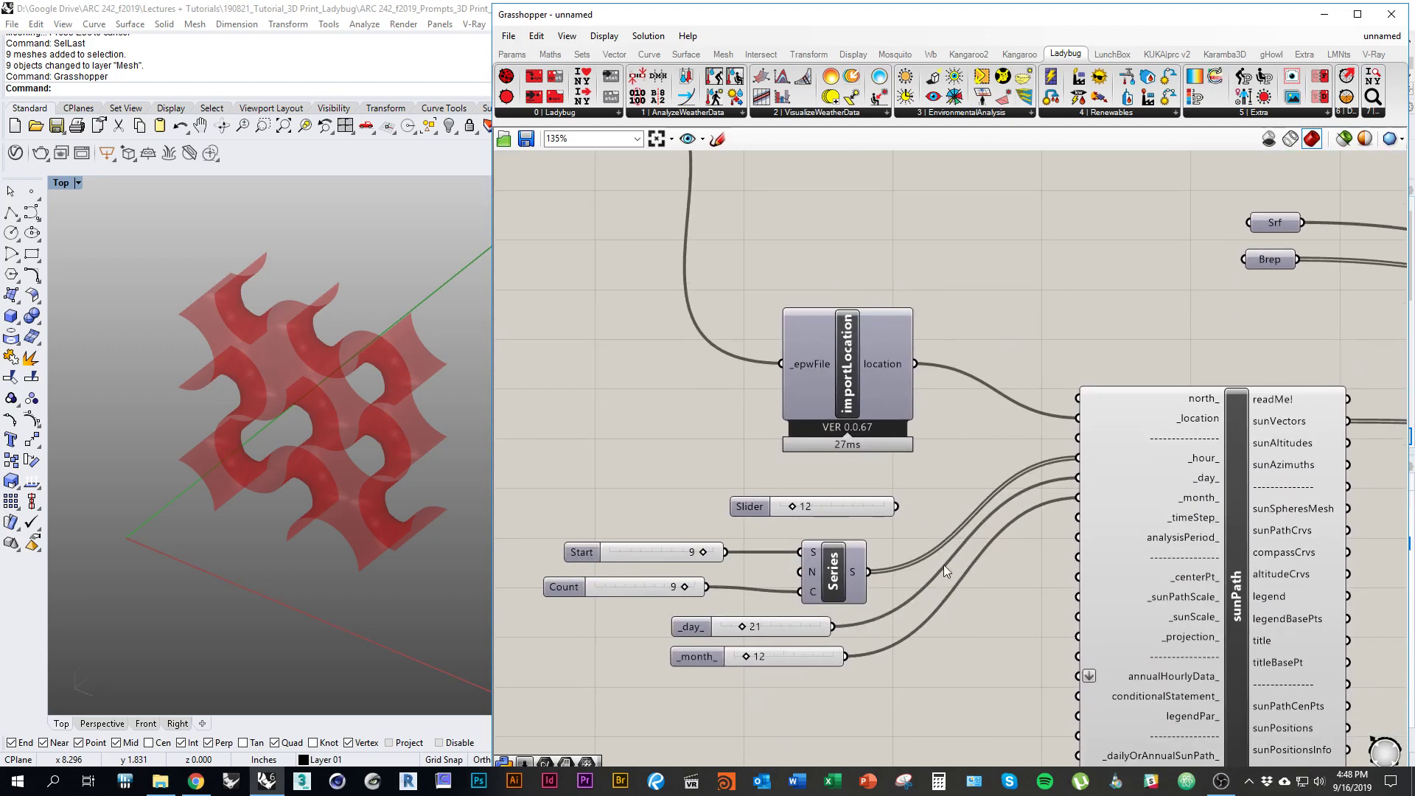
pyautogui.moveTo(976, 330); pyautogui.dragTo(947, 638, button='right')
pyautogui.moveTo(1062, 417); pyautogui.dragTo(865, 537, button='right')
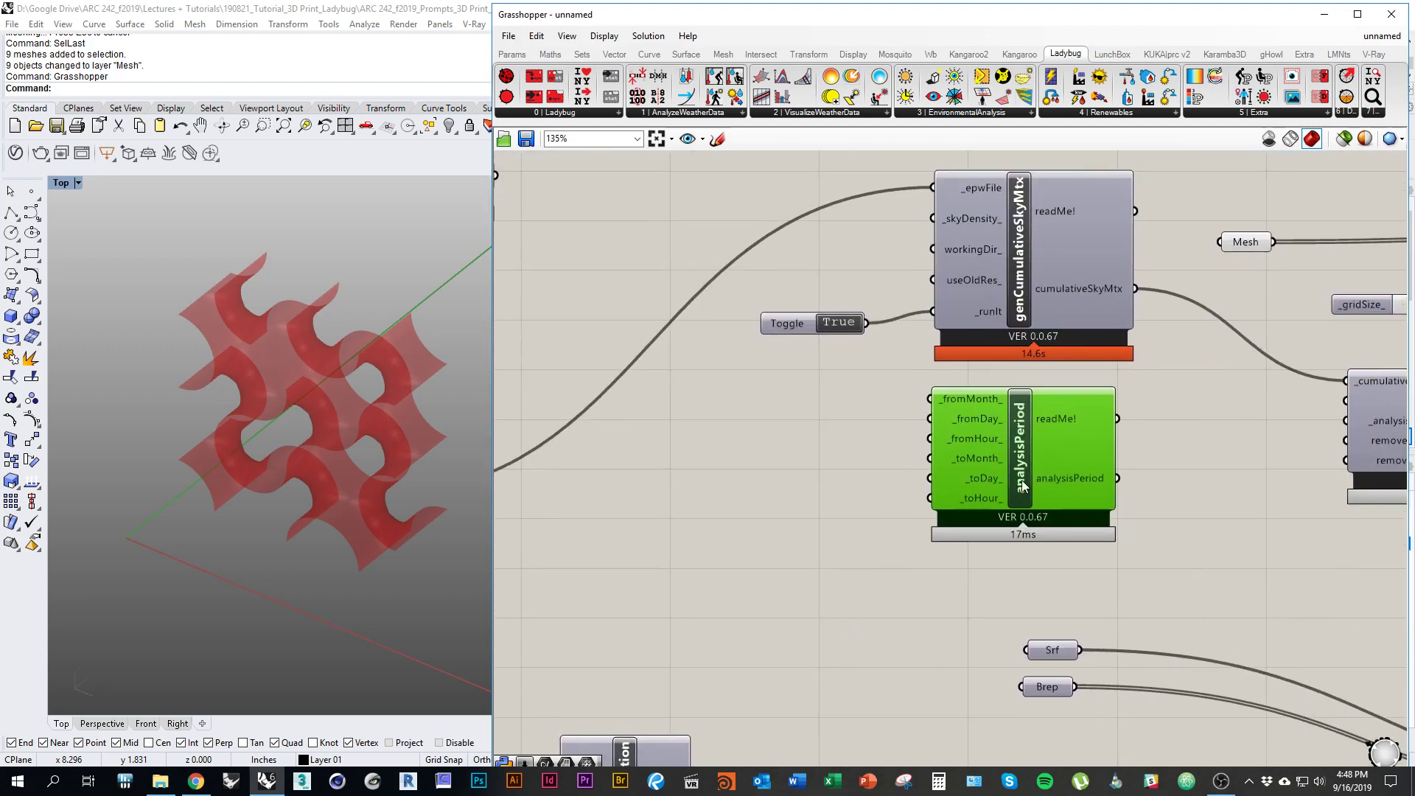
# Step: Add an integer slider with value 1 and two copies, aligning and wiring them to _fromMonth, _fromDay and _fromHour of analysisPeriod
pyautogui.doubleClick(832, 435)
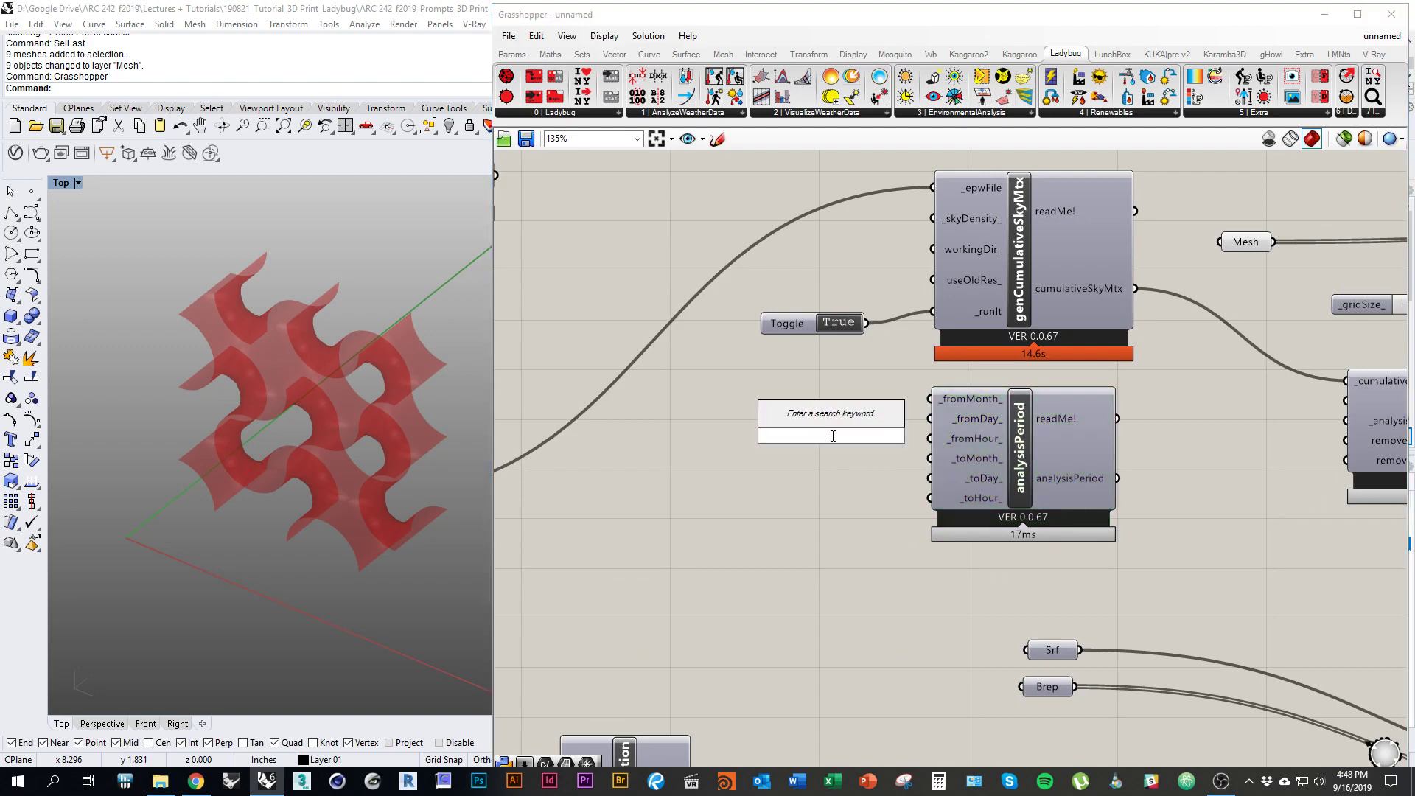
pyautogui.write('slider')
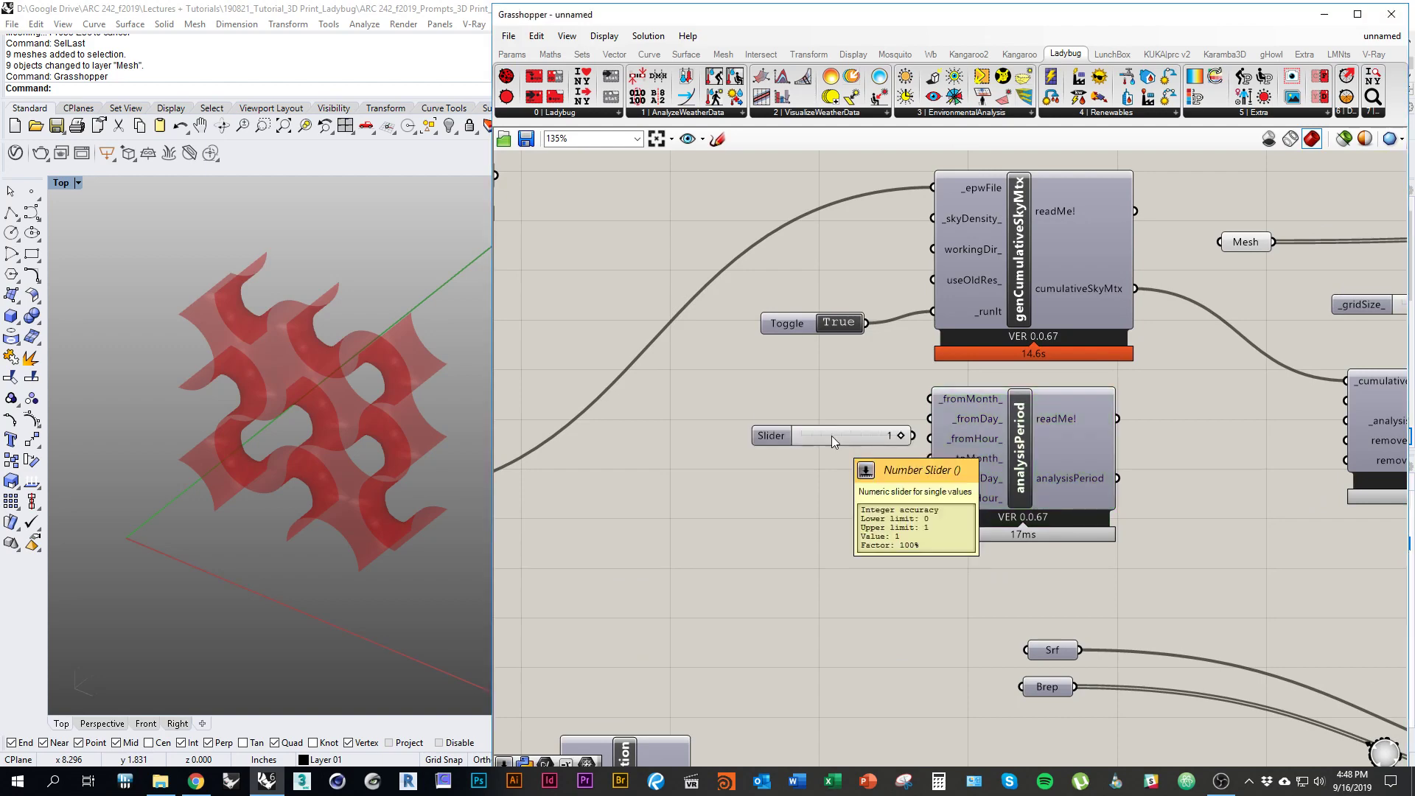
pyautogui.press('Return')
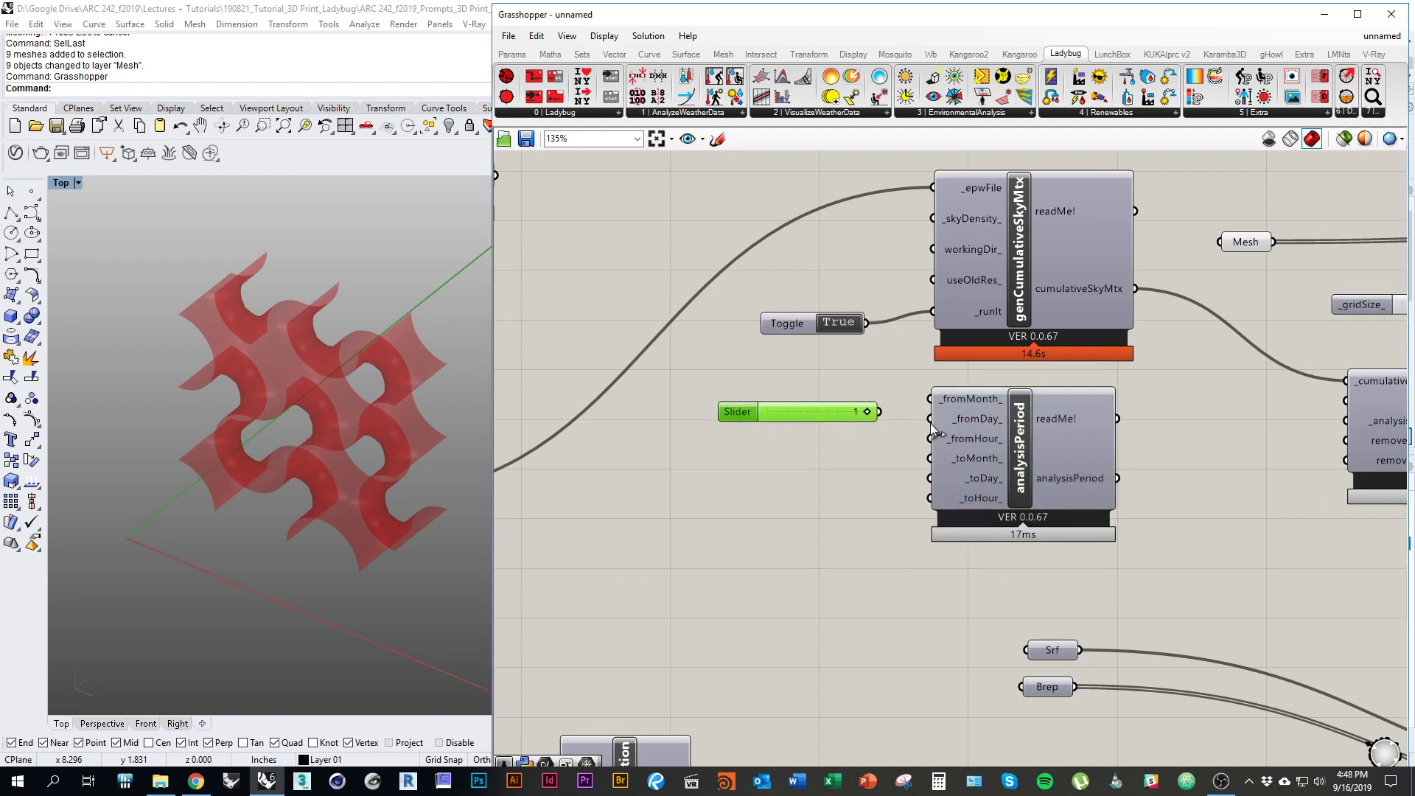
pyautogui.moveTo(930, 423); pyautogui.dragTo(878, 412)
pyautogui.moveTo(788, 414); pyautogui.dragTo(754, 439)
pyautogui.moveTo(862, 437); pyautogui.dragTo(938, 445)
pyautogui.keyDown('alt'); pyautogui.moveTo(808, 444); pyautogui.dragTo(930, 458); pyautogui.keyUp('alt')
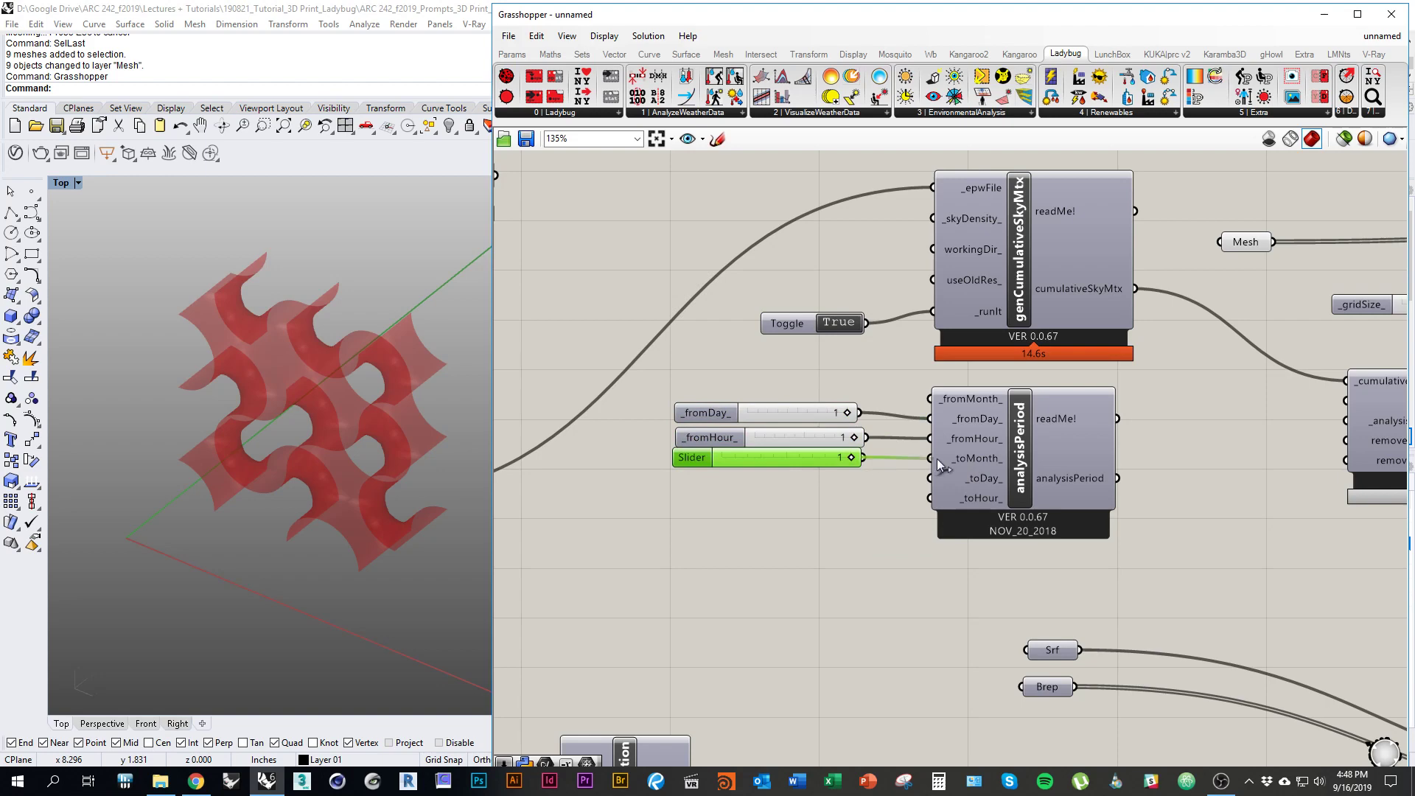
pyautogui.moveTo(860, 412); pyautogui.dragTo(861, 457)
pyautogui.moveTo(811, 502); pyautogui.dragTo(736, 394)
pyautogui.moveTo(779, 414); pyautogui.dragTo(762, 395)
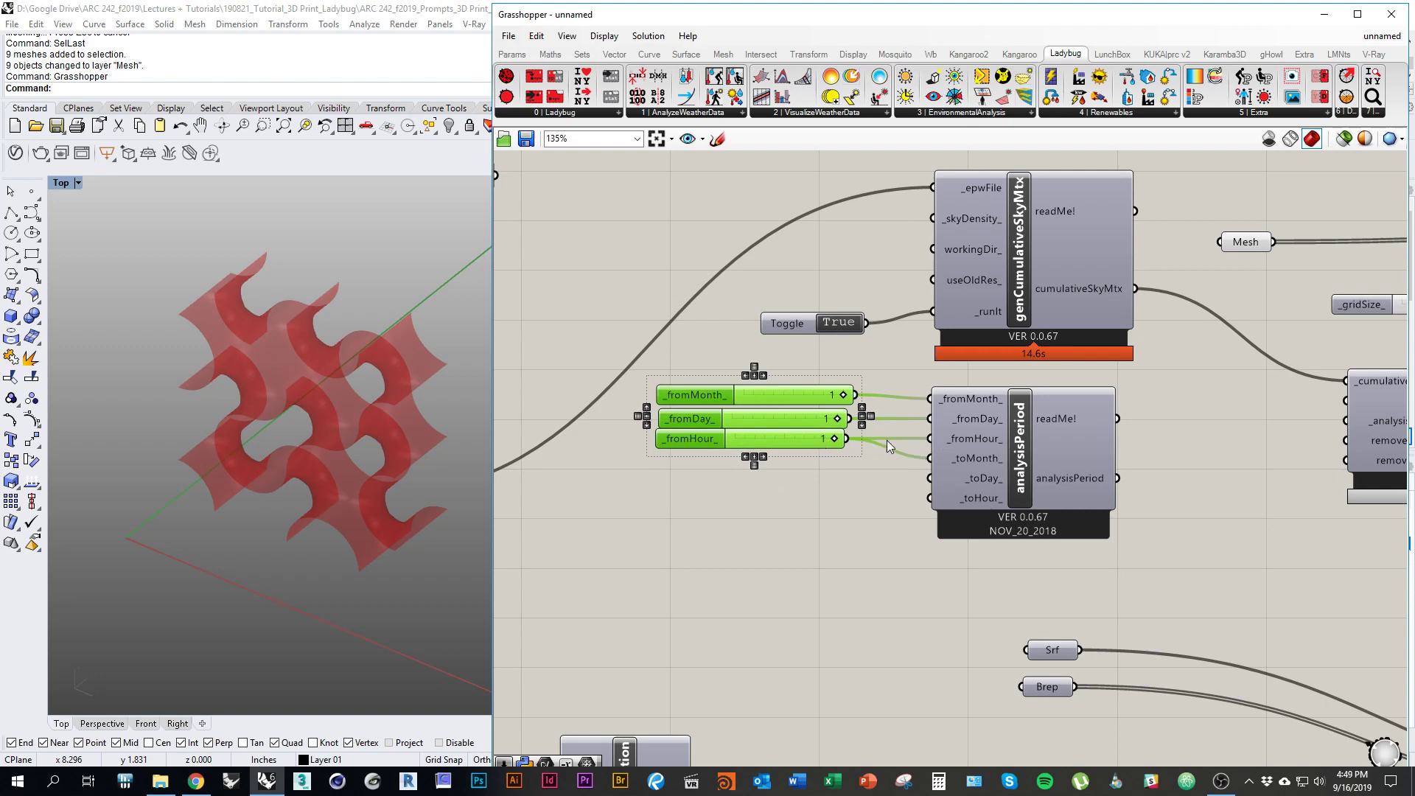
# Step: Clear the extra wire into _toMonth and disconnect the second and third sliders from analysisPeriod, keeping only the _fromMonth connection
pyautogui.moveTo(905, 453); pyautogui.dragTo(928, 459)
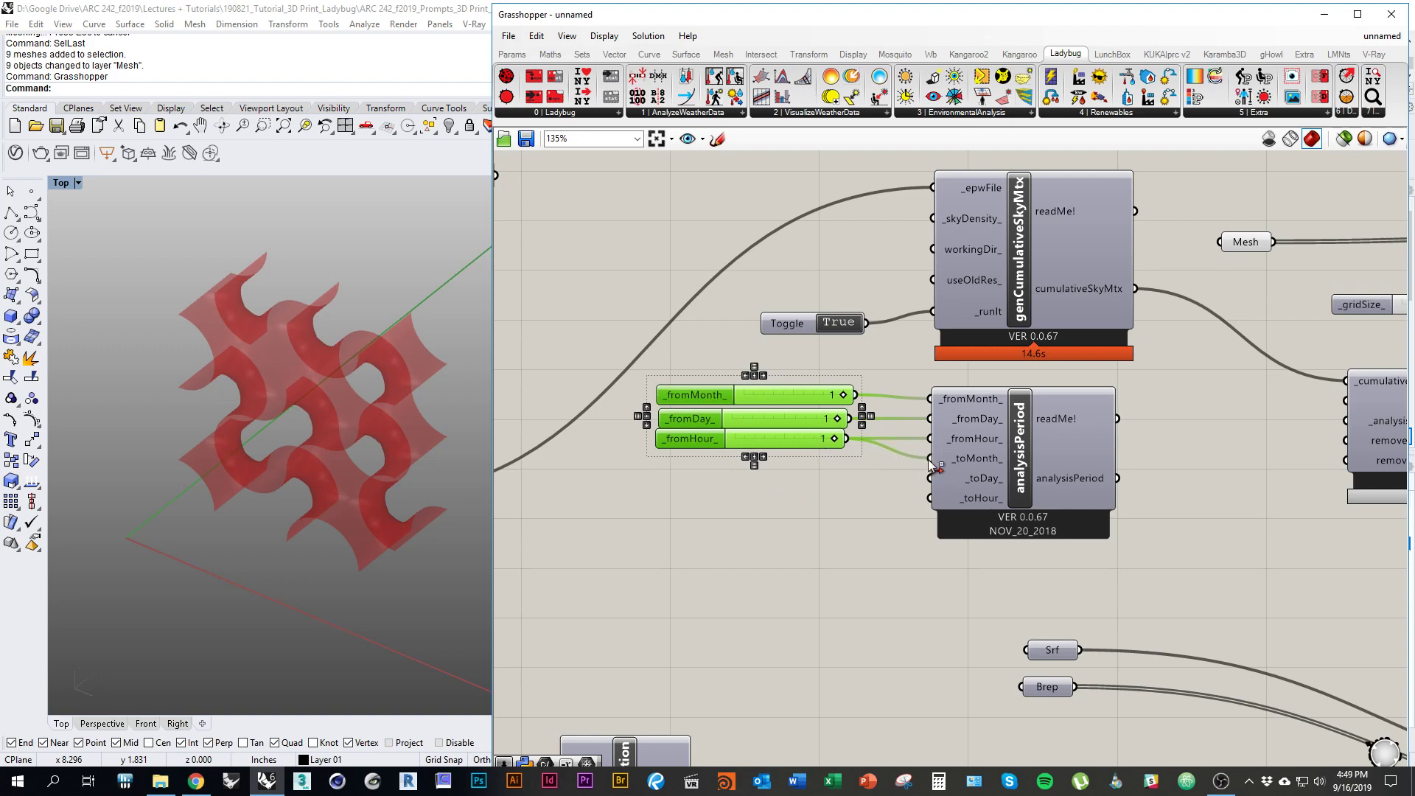
pyautogui.click(744, 506)
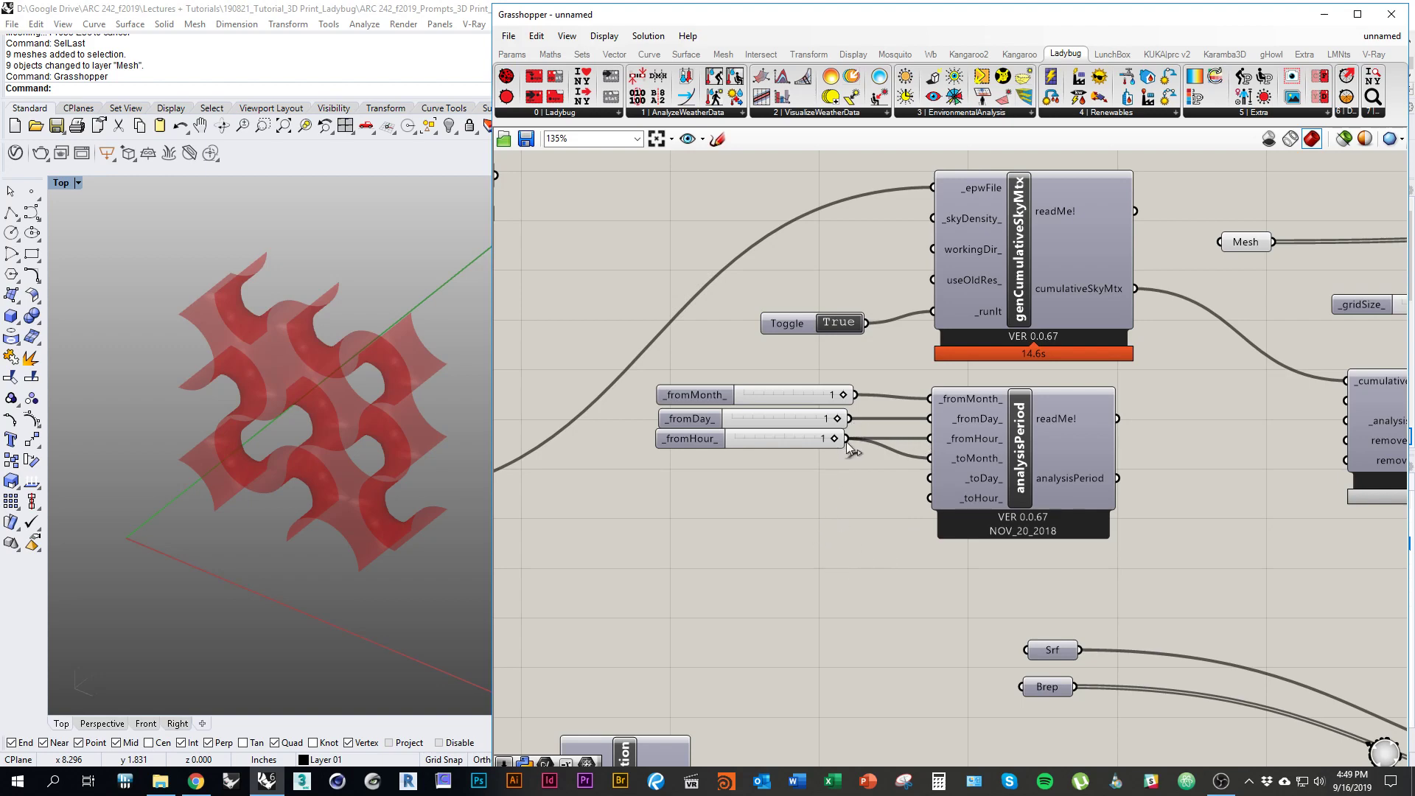
pyautogui.moveTo(847, 441); pyautogui.dragTo(929, 419)
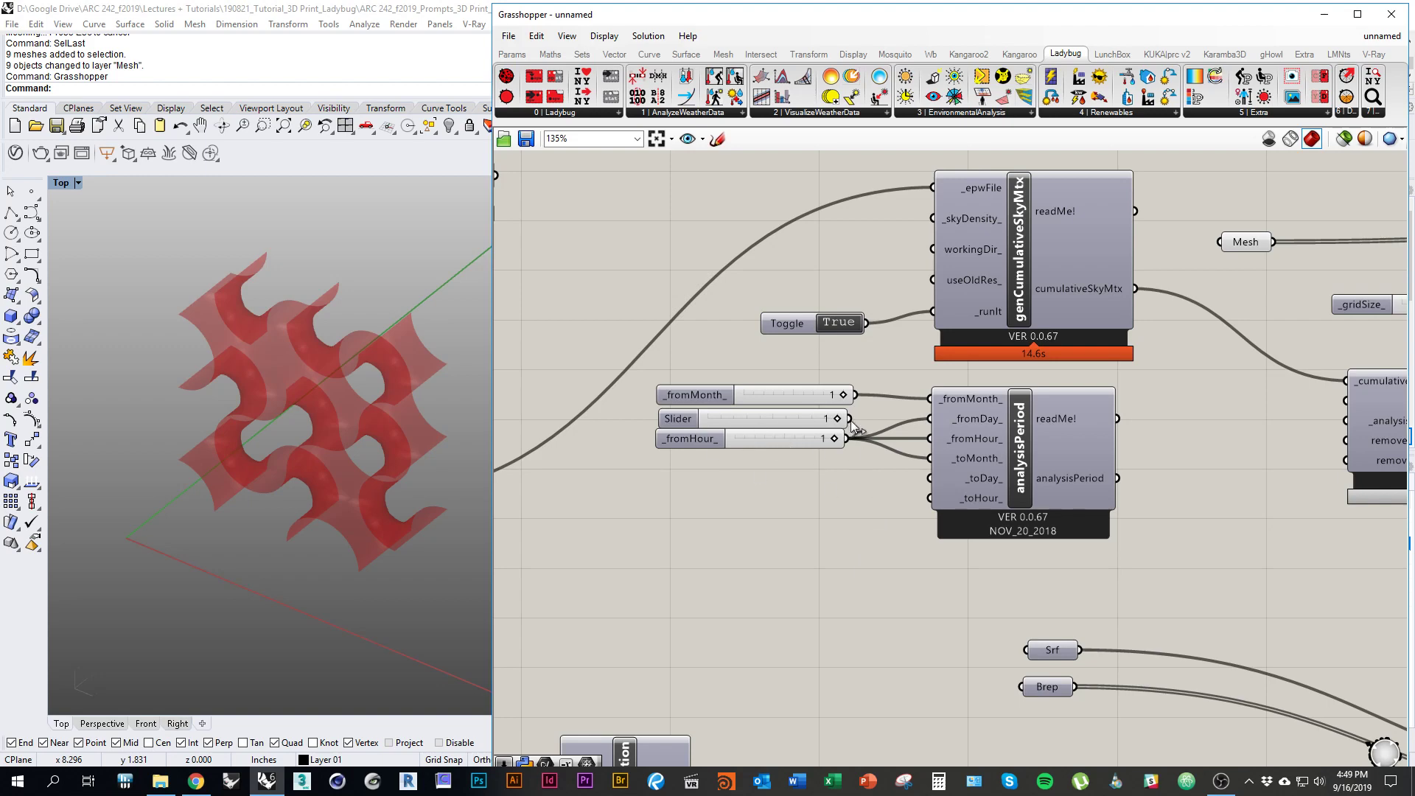
pyautogui.moveTo(850, 420); pyautogui.dragTo(849, 419)
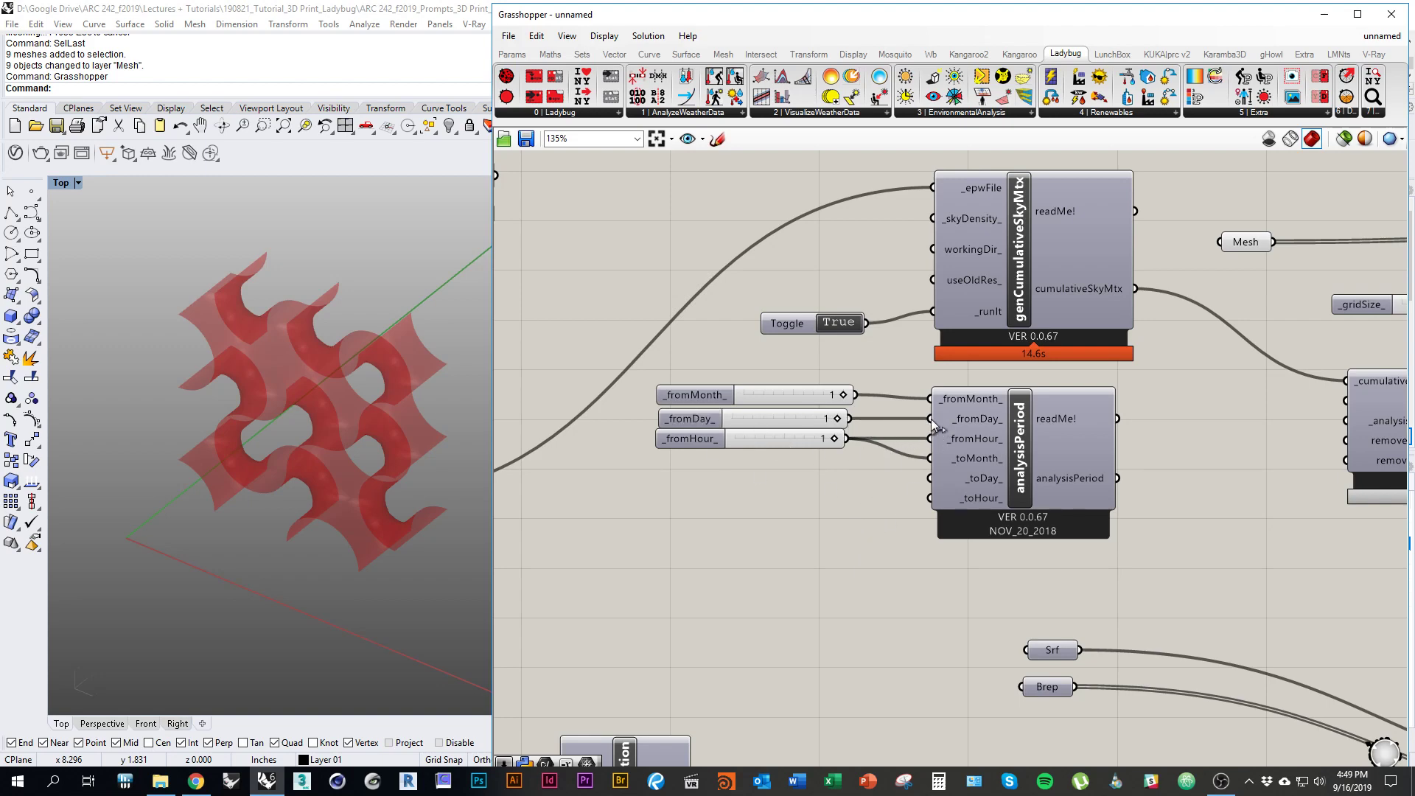
pyautogui.moveTo(936, 448); pyautogui.dragTo(935, 463)
pyautogui.keyDown('ctrl'); pyautogui.moveTo(935, 463); pyautogui.dragTo(842, 441); pyautogui.keyUp('ctrl')
pyautogui.keyDown('ctrl'); pyautogui.moveTo(931, 438); pyautogui.dragTo(930, 399); pyautogui.keyUp('ctrl')
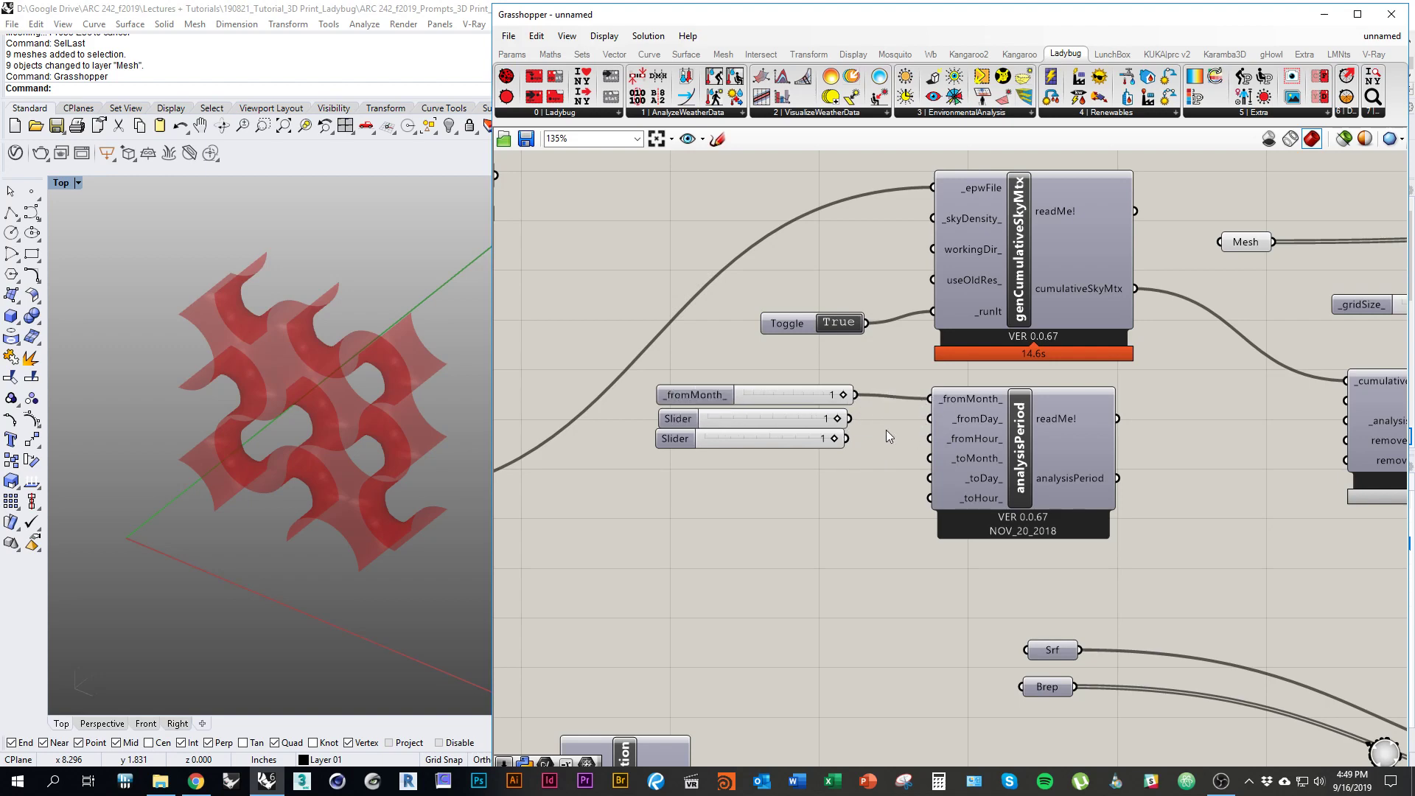
# Step: Reconnect the second slider to _fromDay and the third slider to _fromHour of analysisPeriod
pyautogui.moveTo(847, 417); pyautogui.dragTo(930, 419)
pyautogui.moveTo(848, 439); pyautogui.dragTo(930, 439)
pyautogui.moveTo(971, 428); pyautogui.dragTo(971, 458, button='right')
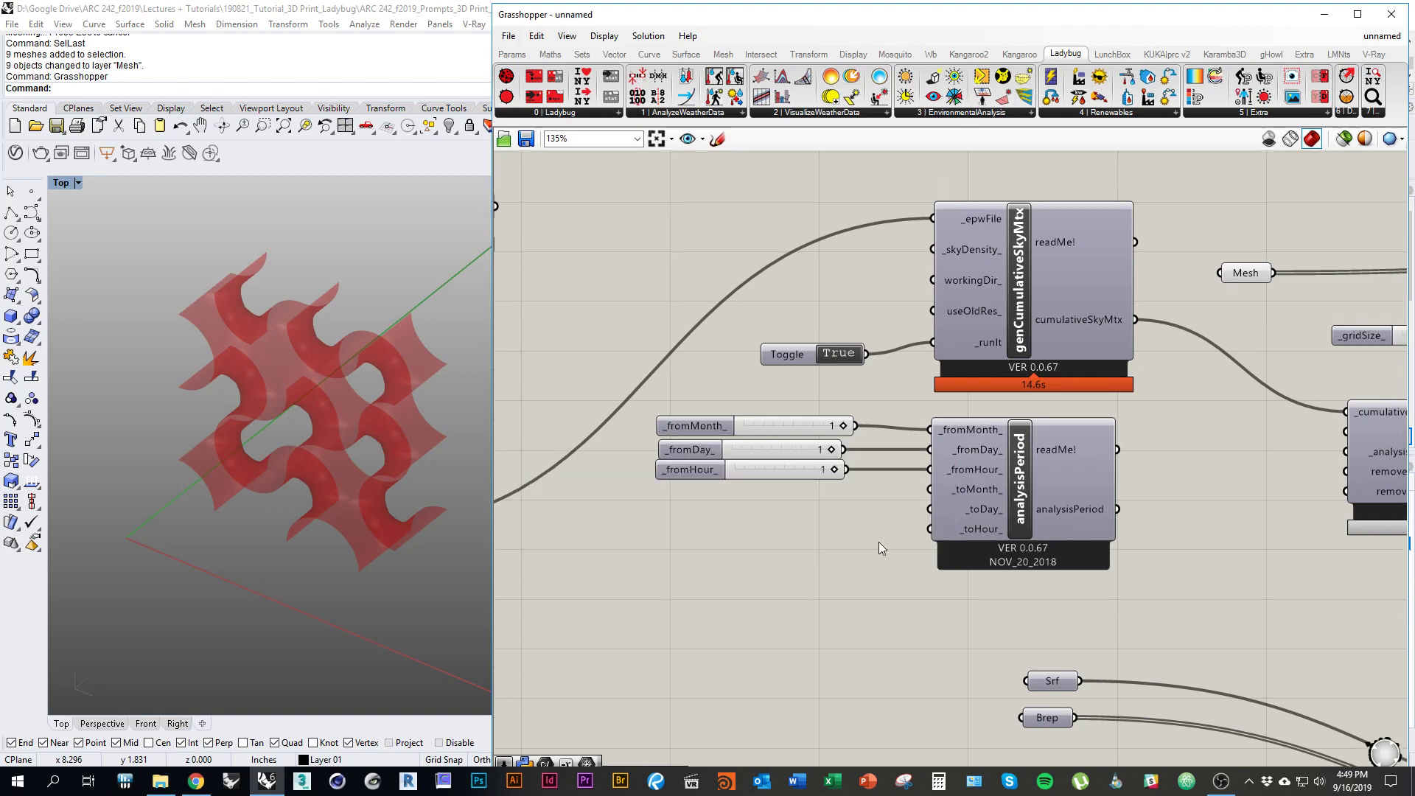
# Step: Add a number slider with value 12 below the other sliders and connect it to _toMonth of analysisPeriod
pyautogui.moveTo(880, 542); pyautogui.dragTo(889, 510, button='right')
pyautogui.doubleClick(775, 493)
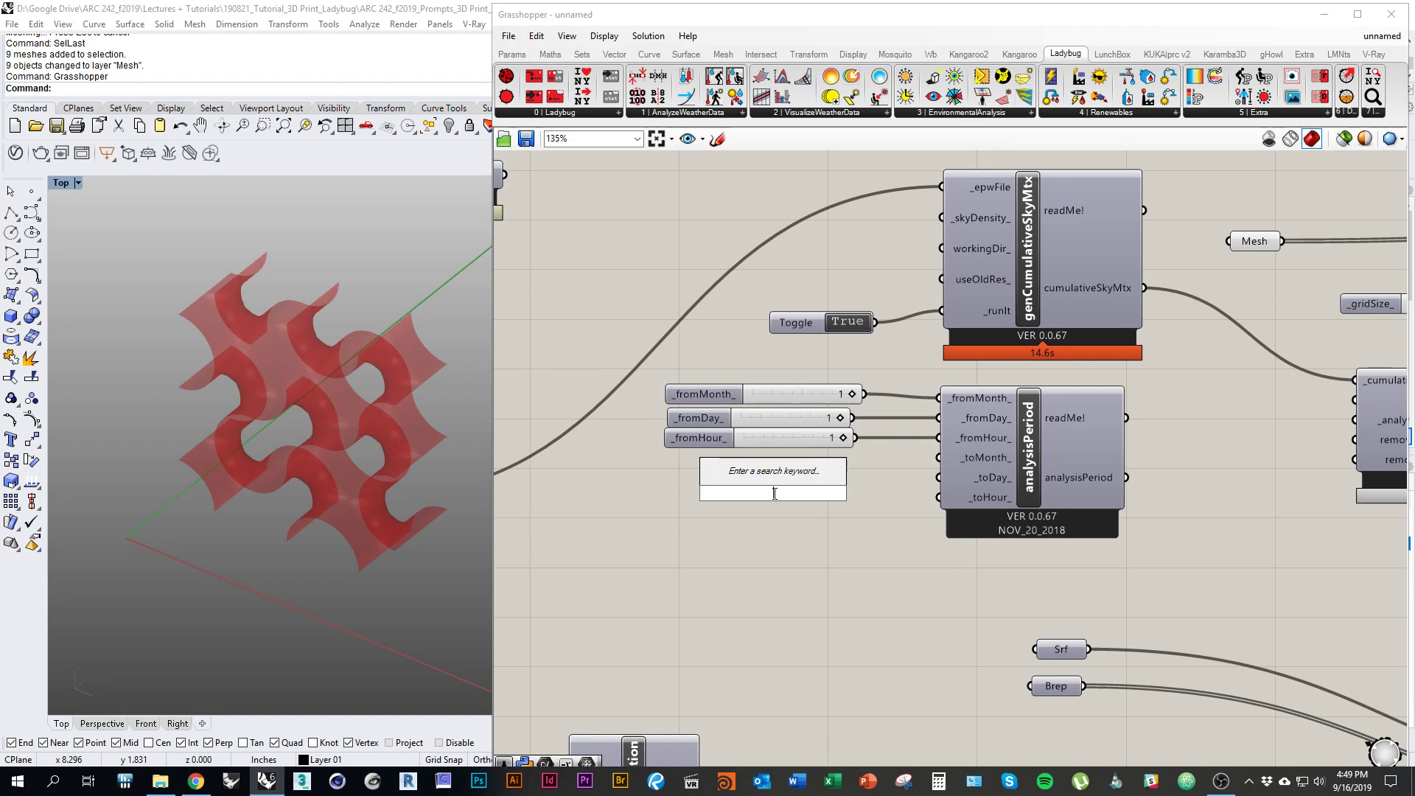
pyautogui.write('12')
pyautogui.press('Return')
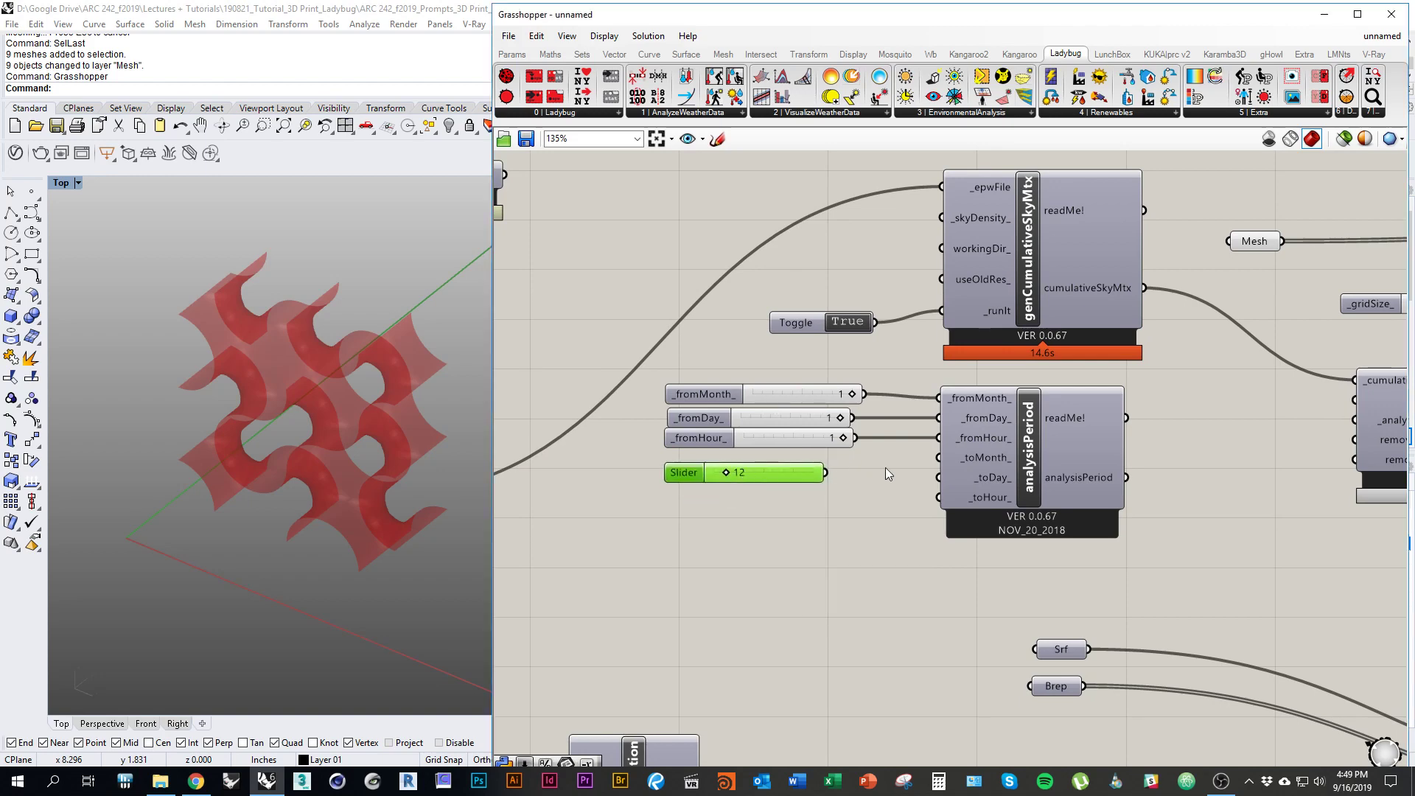
pyautogui.moveTo(938, 458); pyautogui.dragTo(802, 465)
pyautogui.click(821, 506)
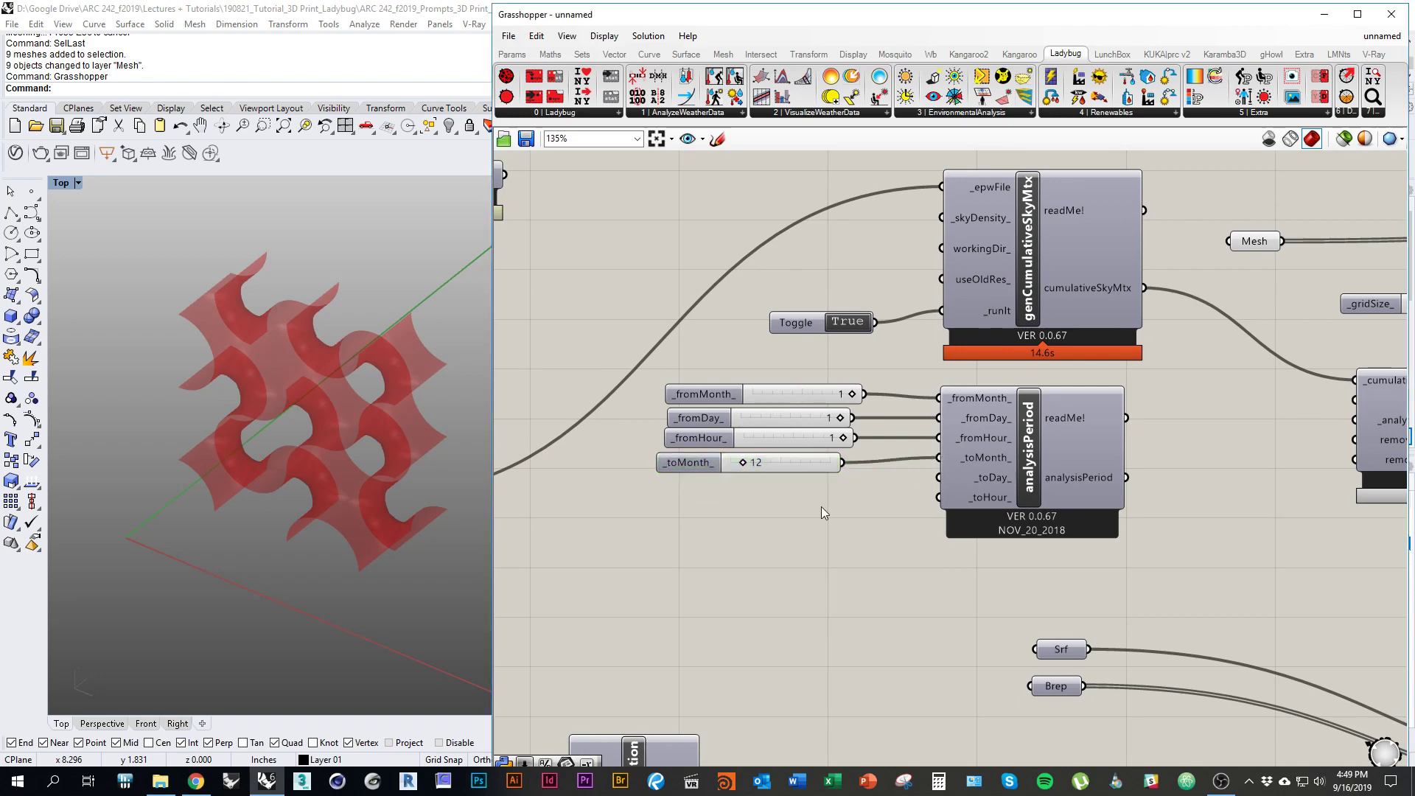
# Step: Add a number slider with value 31 and connect it to _toDay of analysisPeriod
pyautogui.doubleClick(823, 507)
pyautogui.write('31')
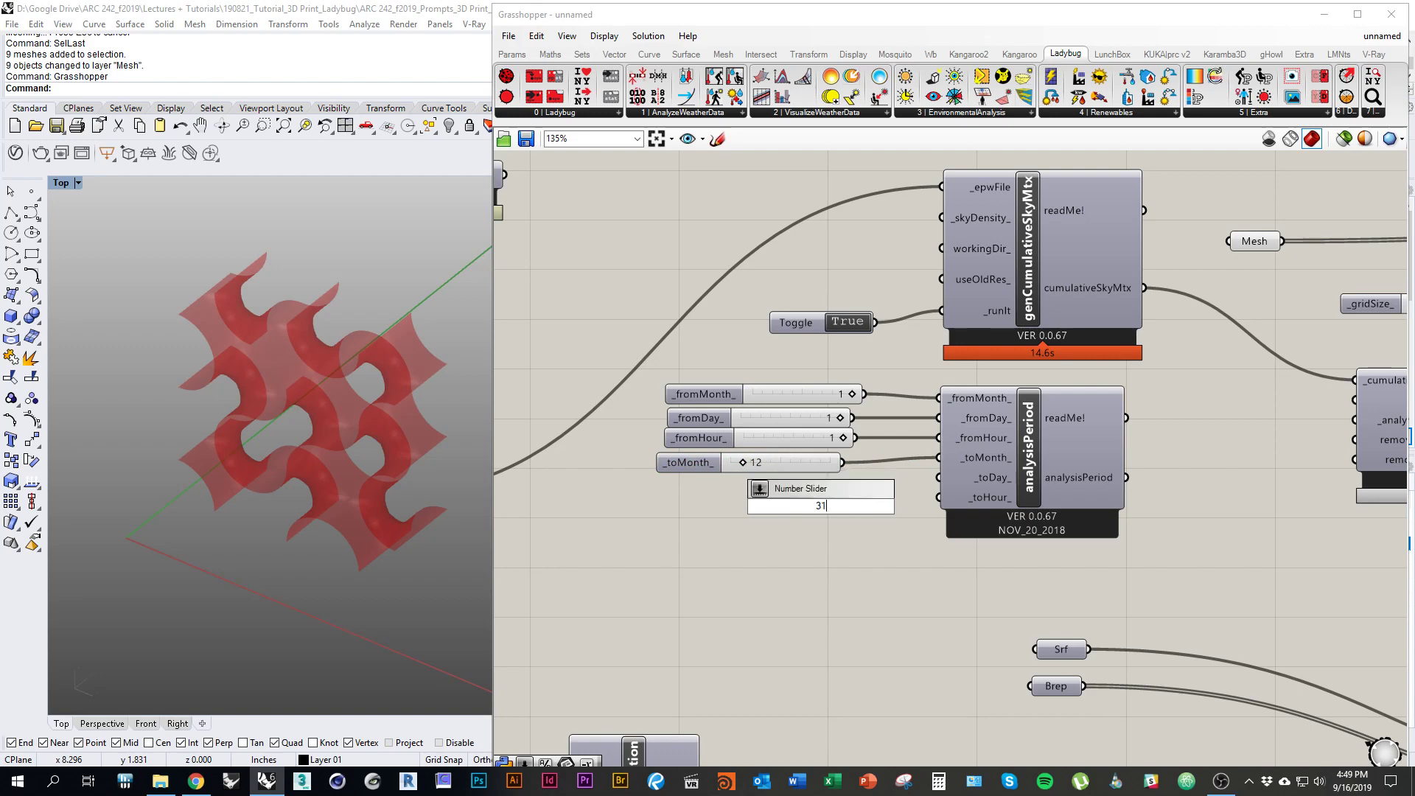
pyautogui.press('Return')
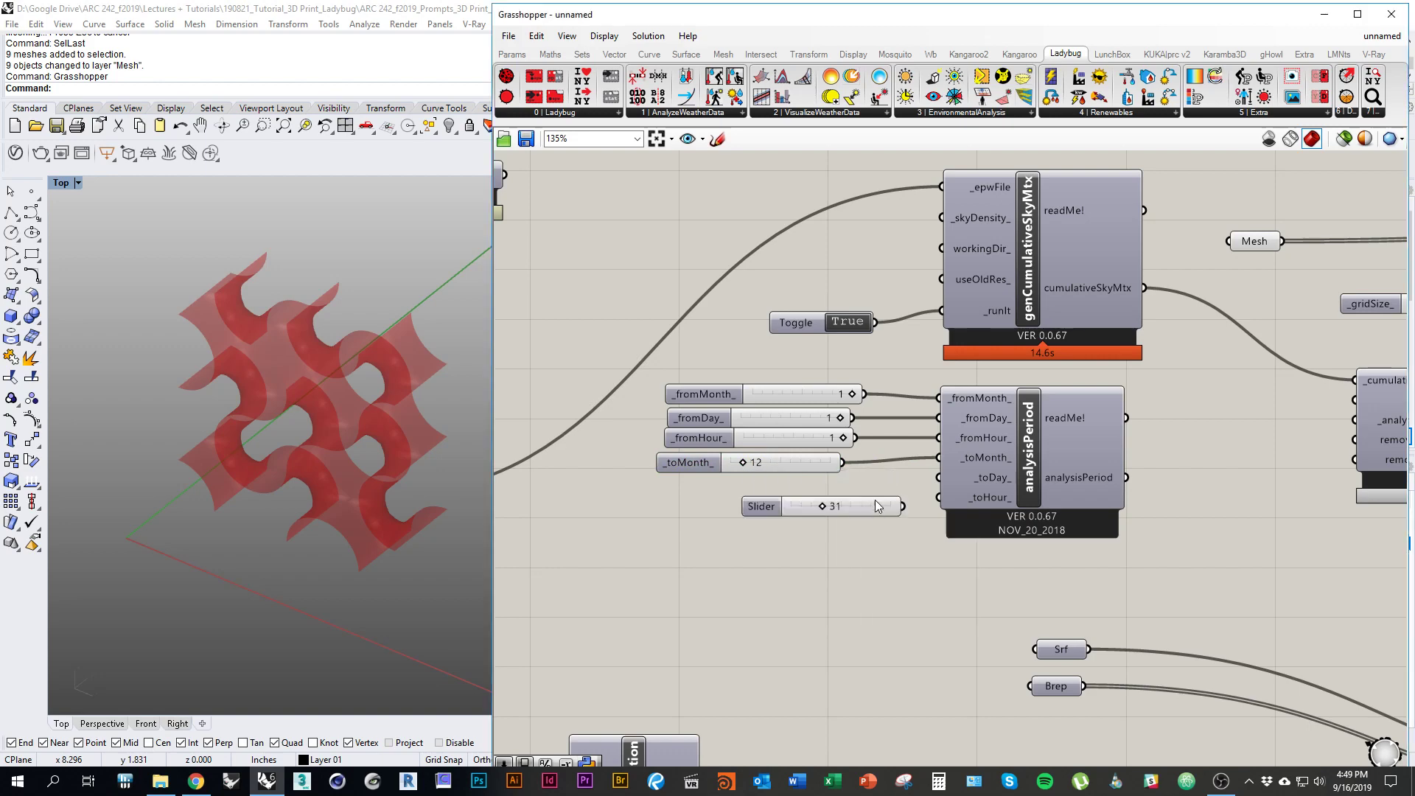
pyautogui.moveTo(866, 506); pyautogui.dragTo(938, 478)
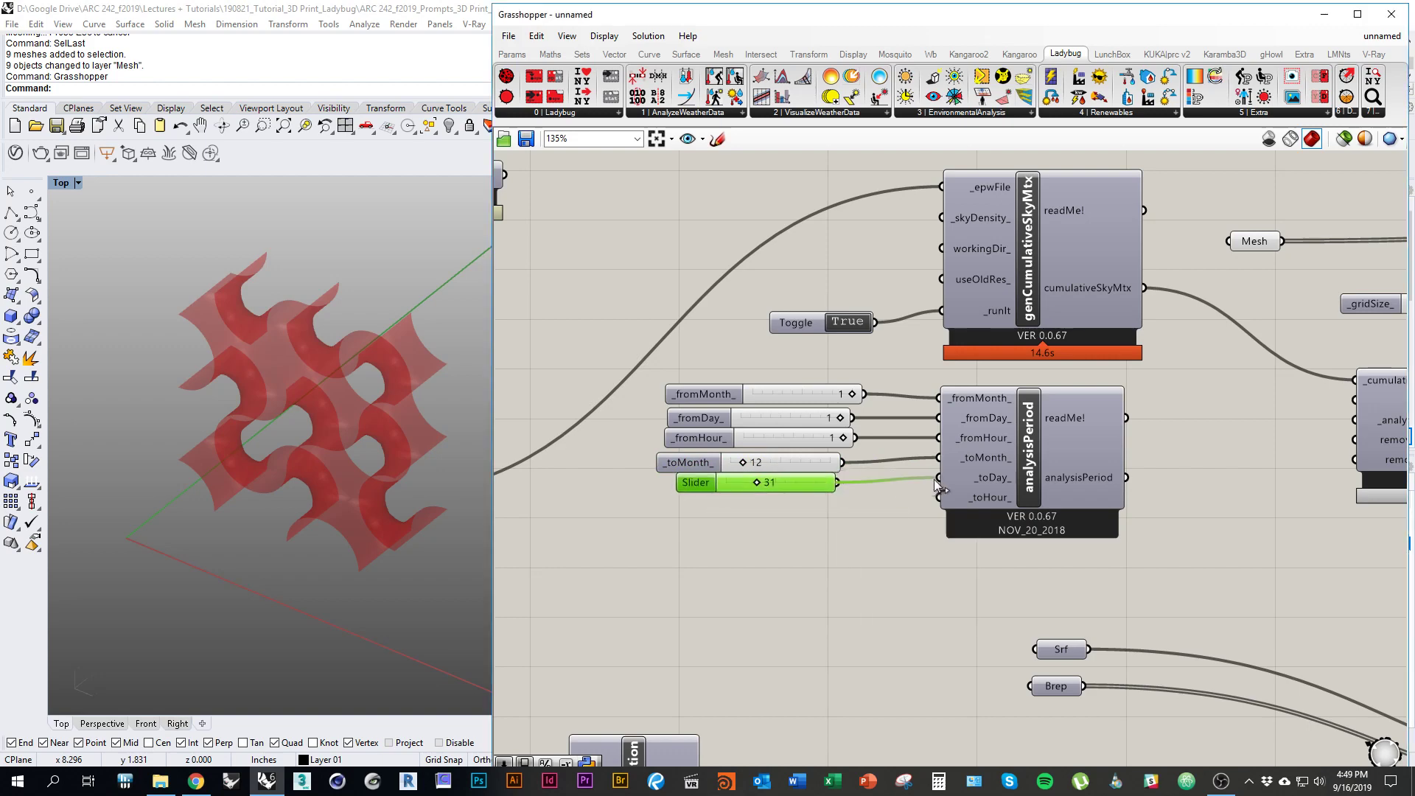
# Step: Add a number slider with value 24 and connect it to _toHour of analysisPeriod
pyautogui.doubleClick(830, 521)
pyautogui.write('24')
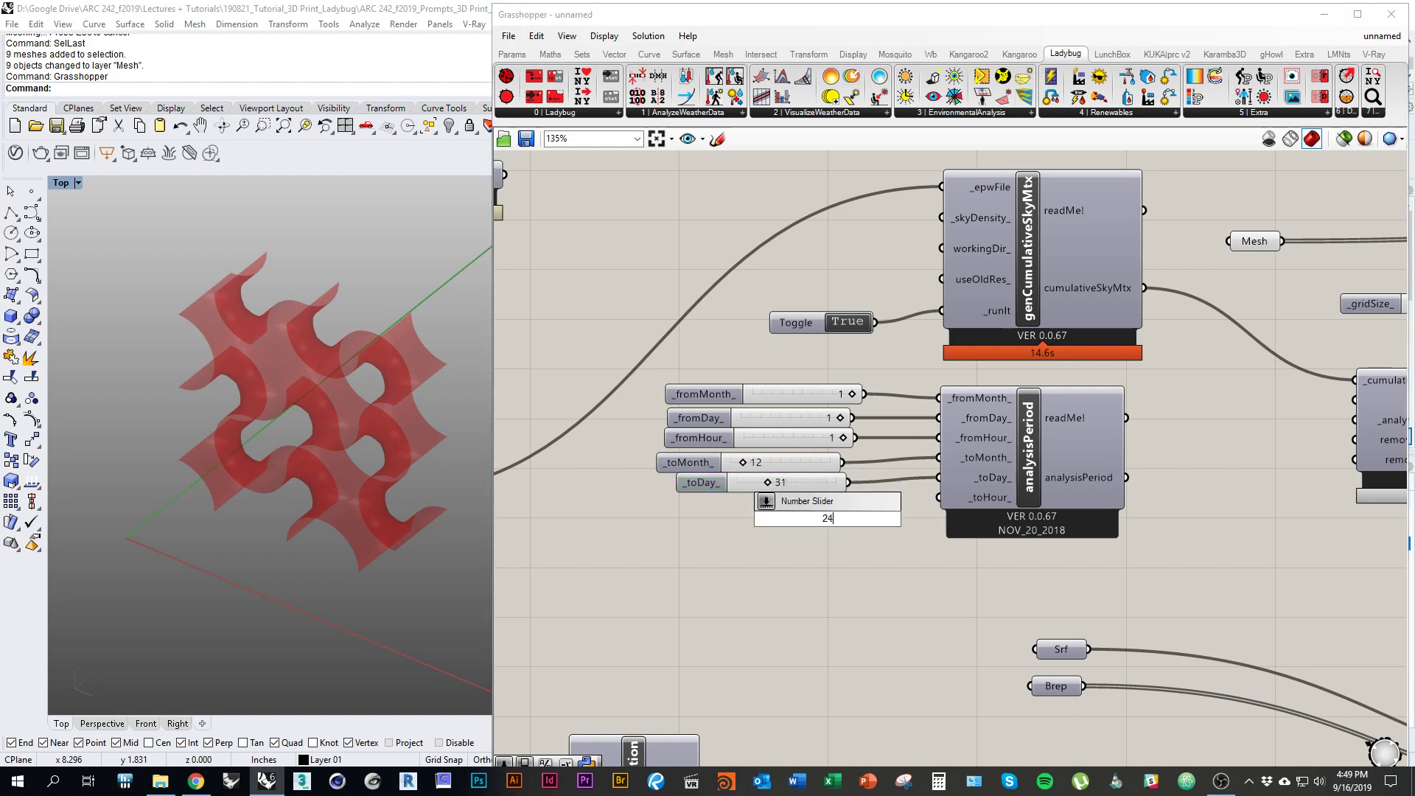
pyautogui.press('Return')
pyautogui.moveTo(847, 507); pyautogui.dragTo(938, 498)
# Step: Connect the analysisPeriod output to the _analysisPeriod input of selectSkyMtx
pyautogui.moveTo(1206, 477); pyautogui.dragTo(830, 504, button='right')
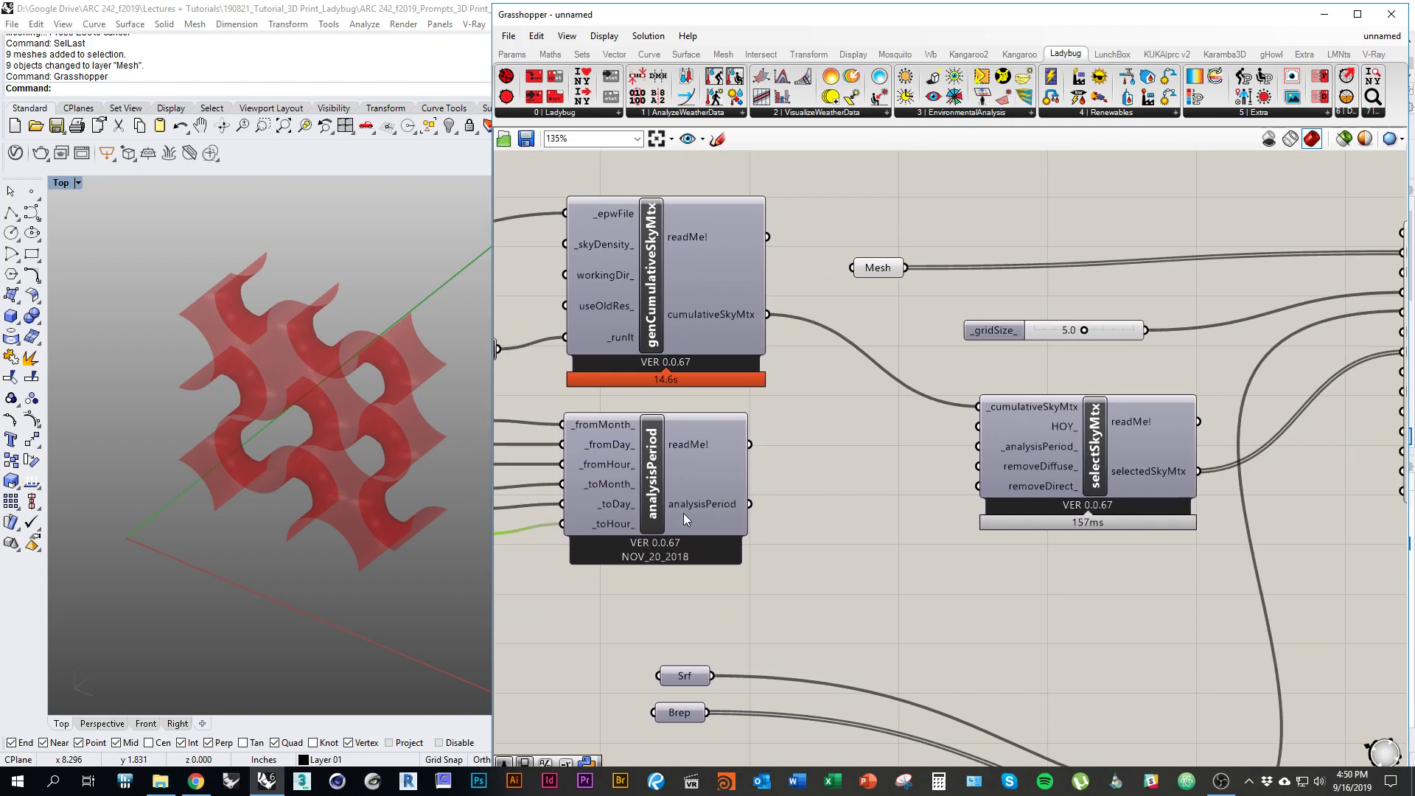
pyautogui.moveTo(752, 504); pyautogui.dragTo(978, 447)
pyautogui.moveTo(1079, 545); pyautogui.dragTo(888, 547, button='right')
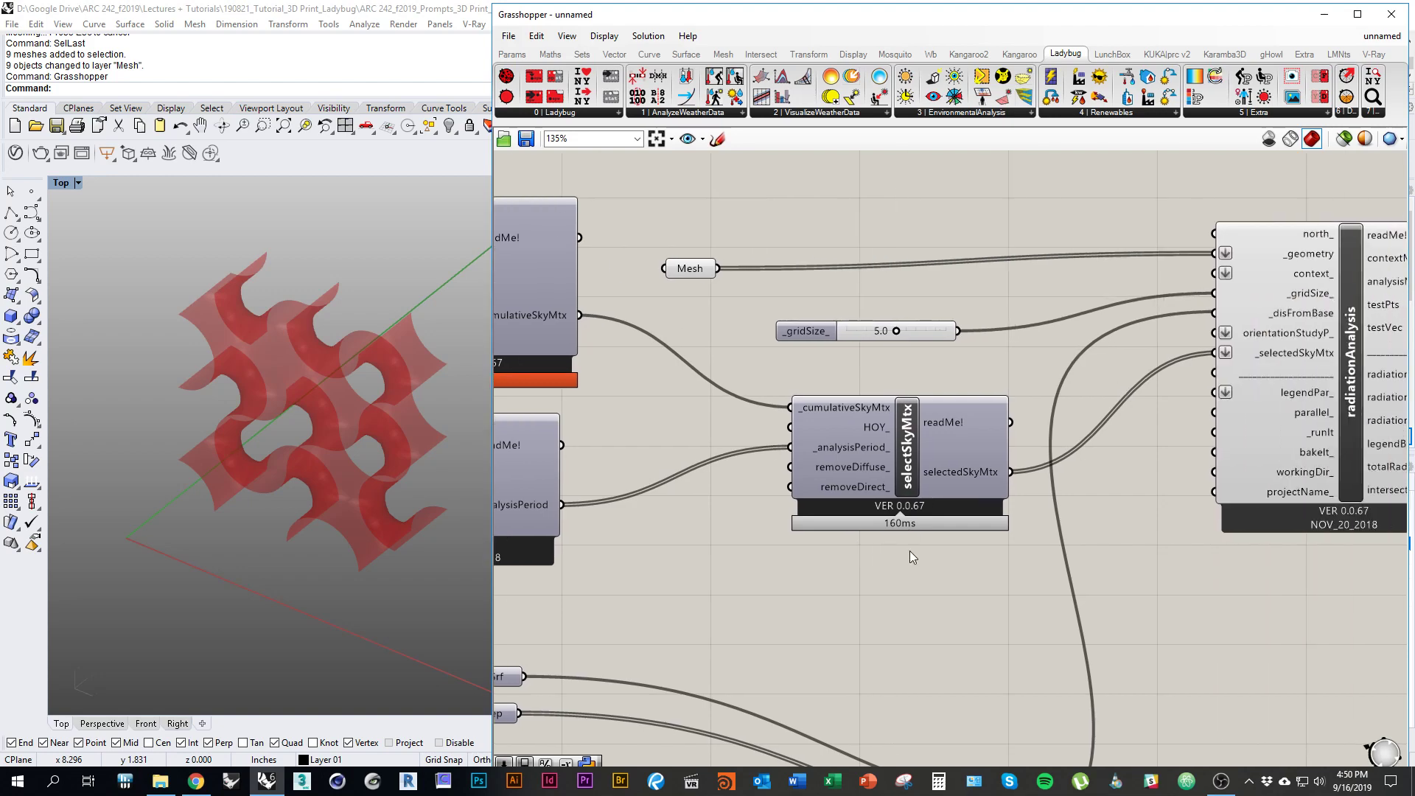
# Step: Move the radiationAnalysis component farther to the right of selectSkyMtx
pyautogui.moveTo(985, 557); pyautogui.dragTo(872, 558, button='right')
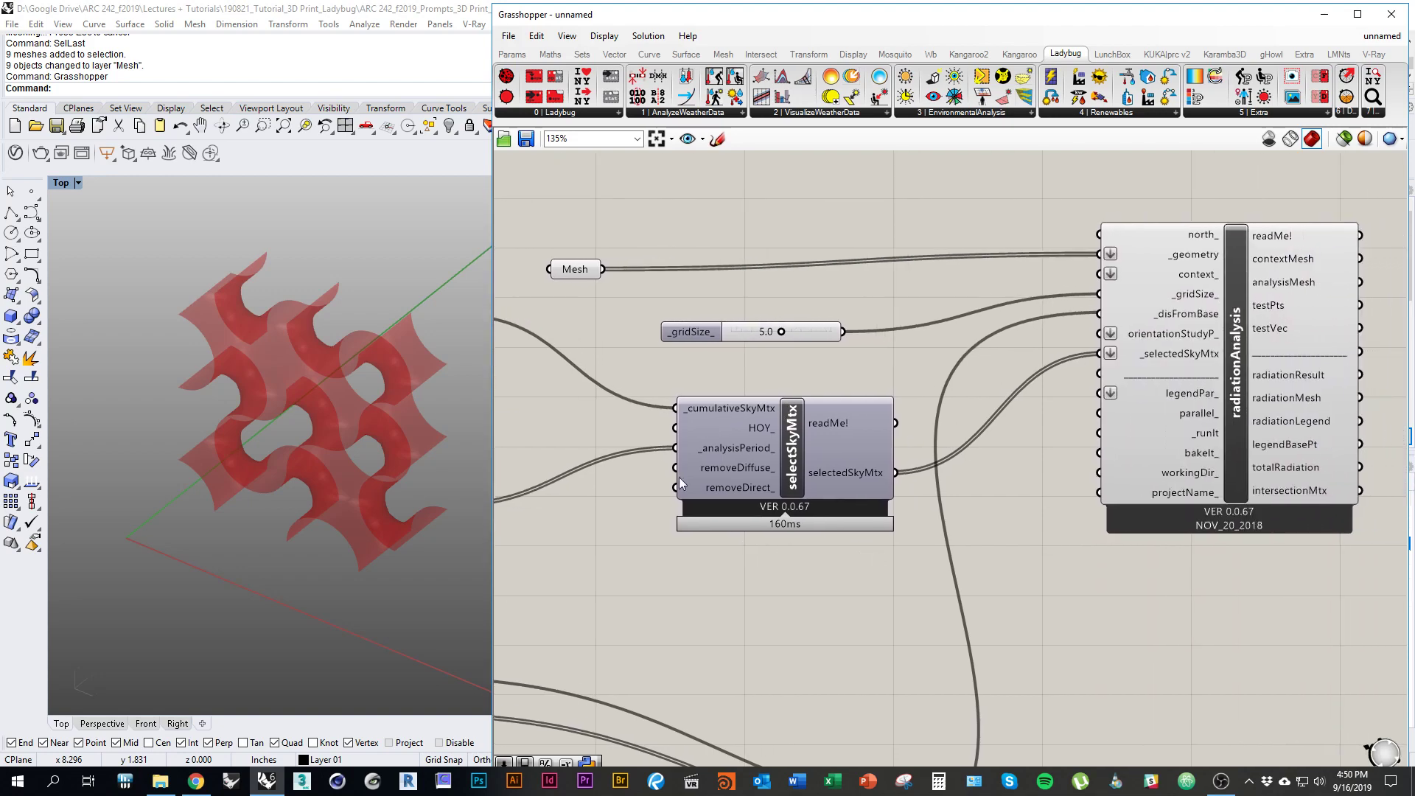
pyautogui.moveTo(847, 491); pyautogui.dragTo(731, 538, button='right')
pyautogui.moveTo(874, 552); pyautogui.dragTo(763, 526, button='right')
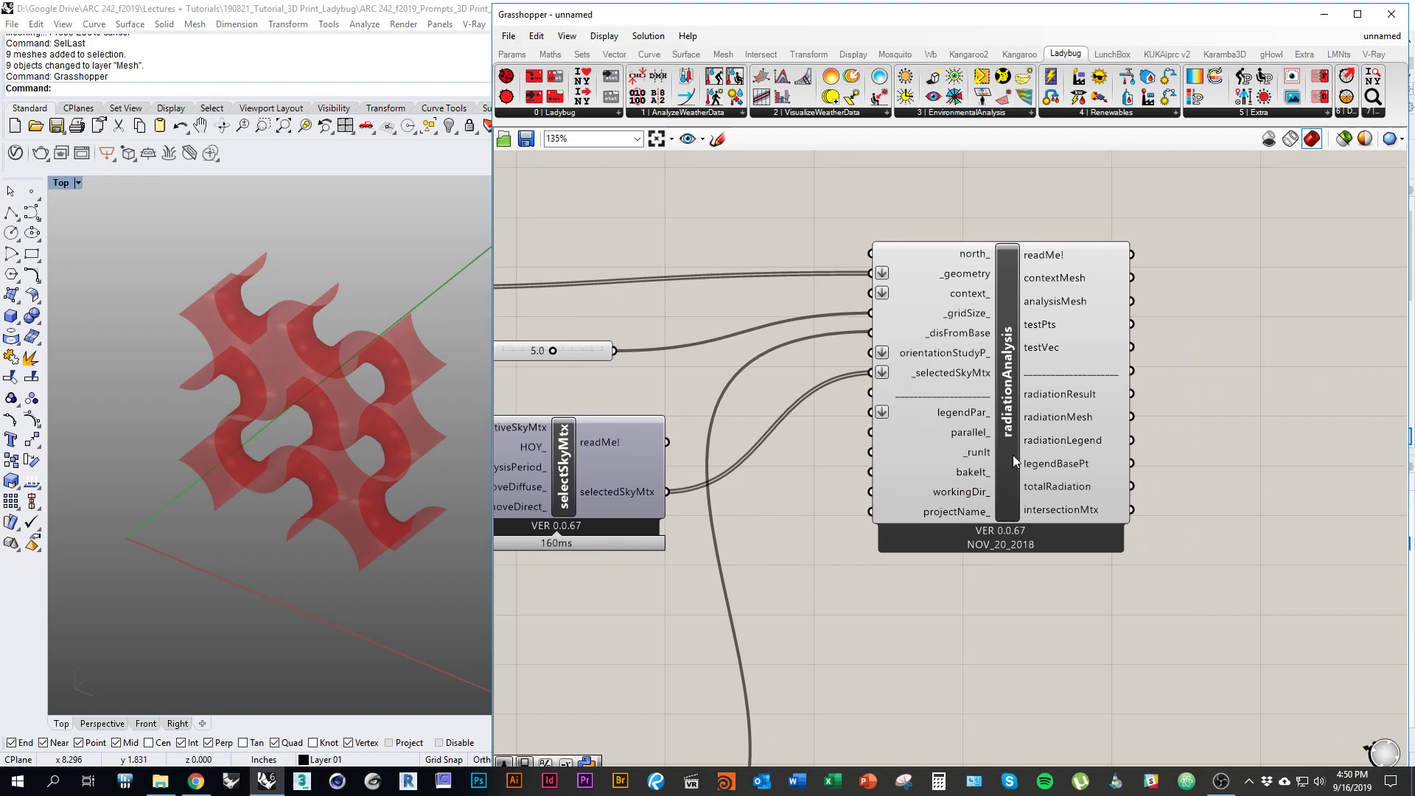
pyautogui.moveTo(1013, 454); pyautogui.dragTo(1228, 453)
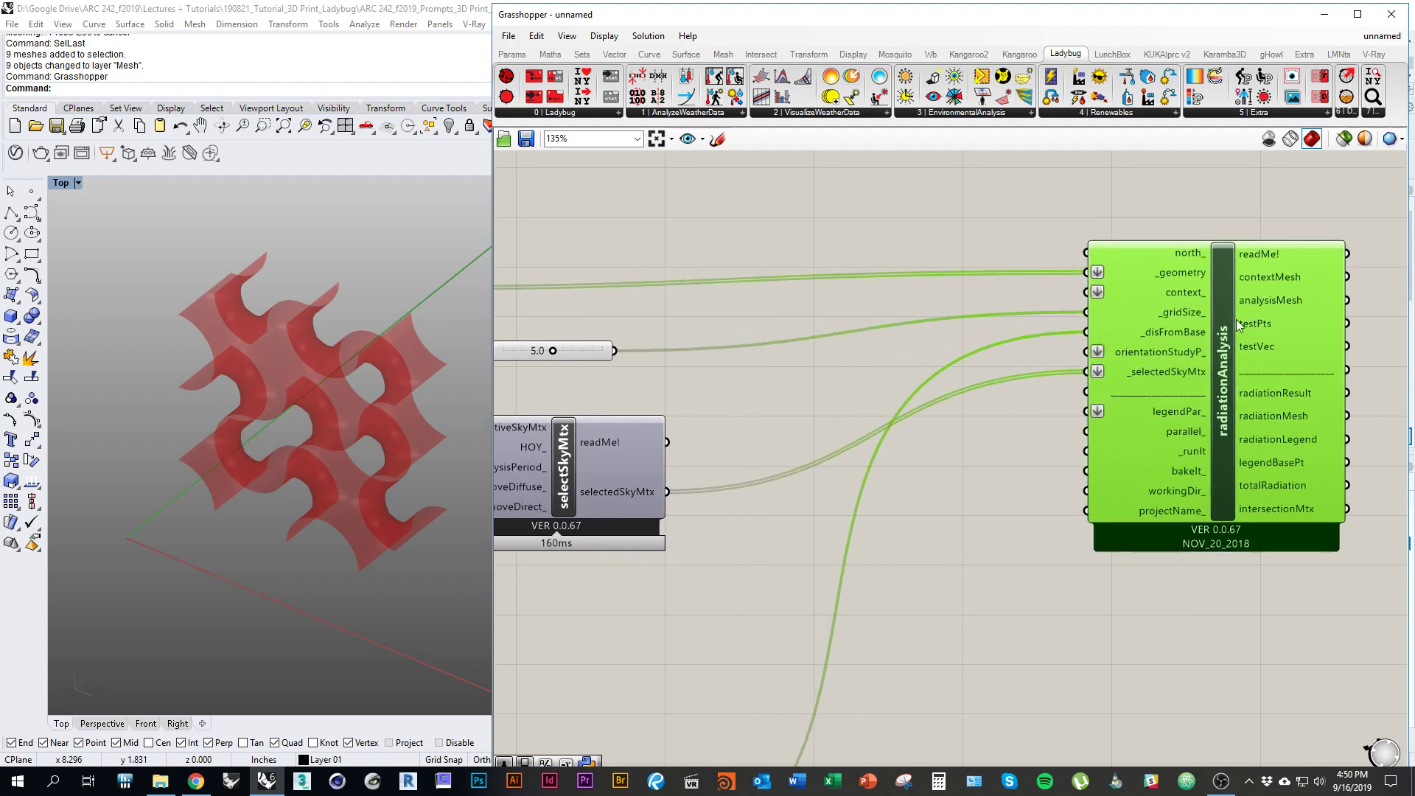
# Step: Copy the two Boolean toggles (True and False) of sunlightHoursAnalysis and place the copies beside the lower inputs of radiationAnalysis
pyautogui.moveTo(1137, 485); pyautogui.dragTo(1069, 448, button='right')
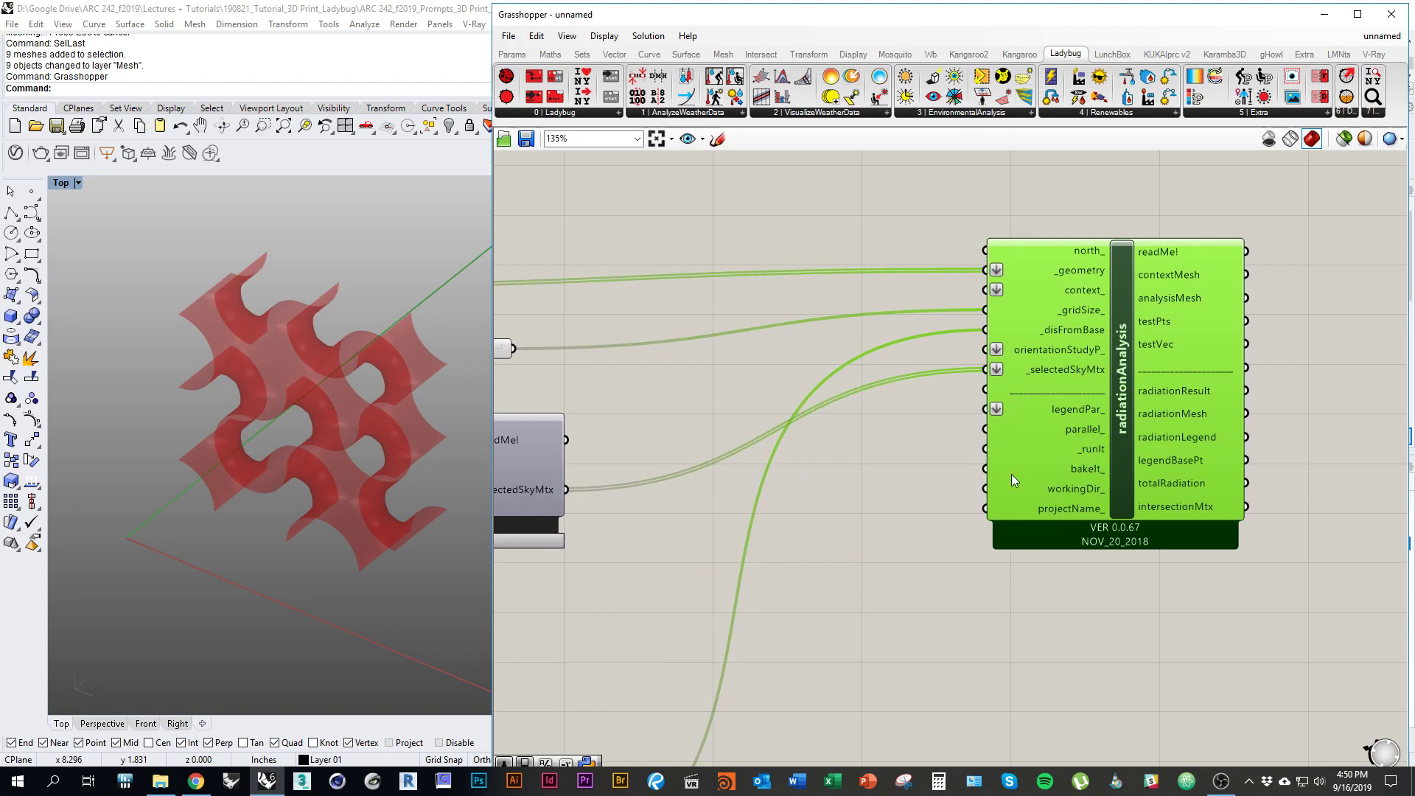
pyautogui.scroll(-5, 1012, 475)
pyautogui.moveTo(998, 529); pyautogui.dragTo(992, 432, button='right')
pyautogui.scroll(4, 885, 613)
pyautogui.moveTo(885, 614); pyautogui.dragTo(992, 570, button='right')
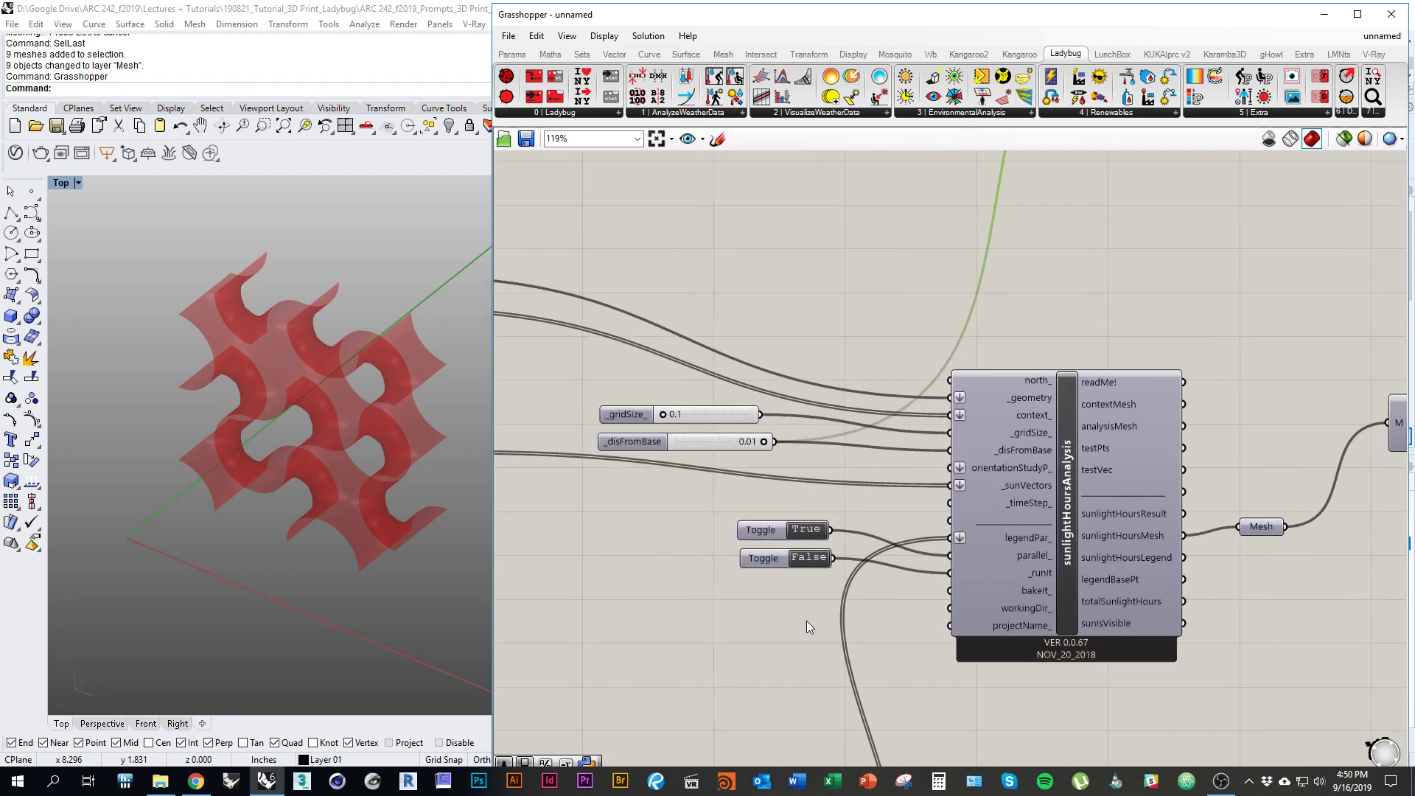
pyautogui.moveTo(808, 626); pyautogui.dragTo(733, 516)
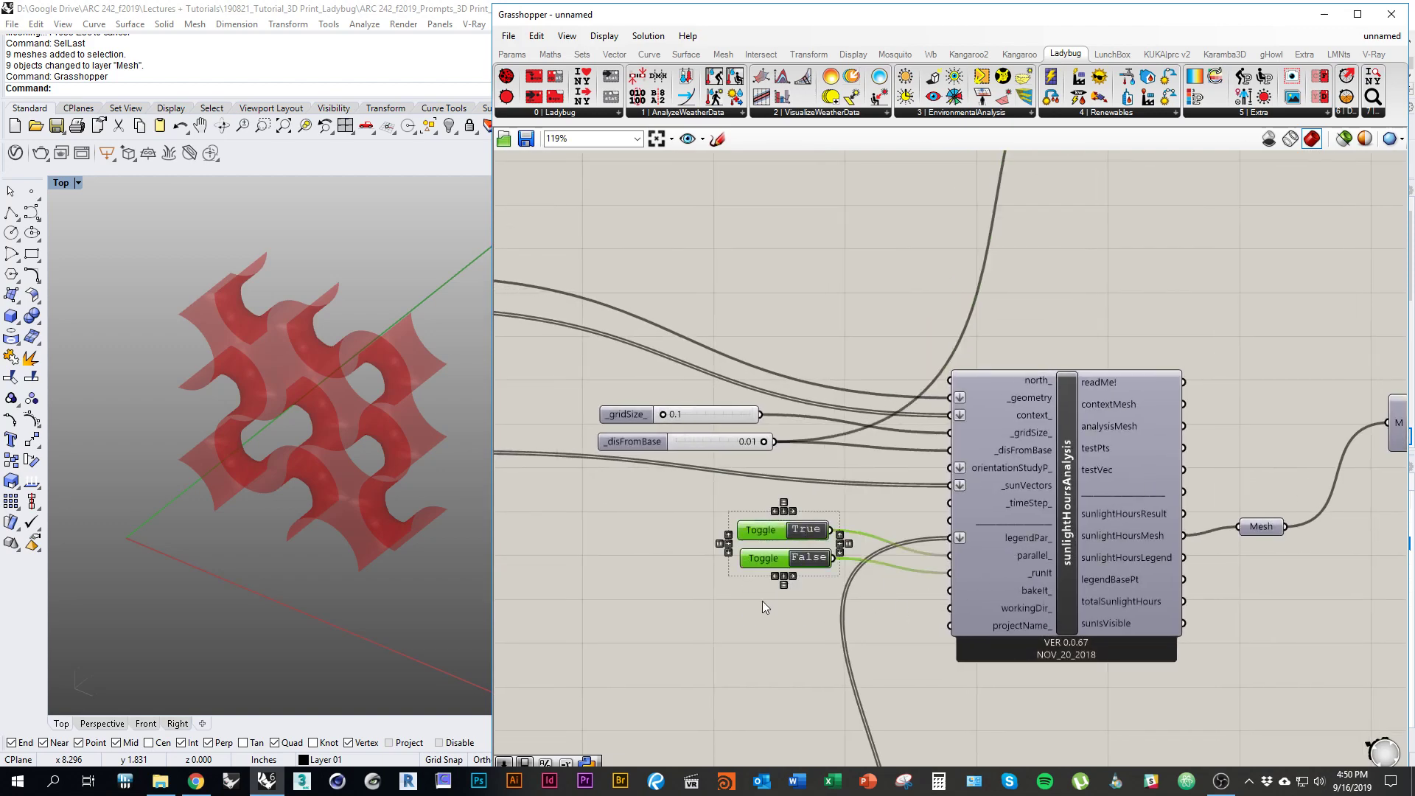
pyautogui.scroll(-5, 894, 462)
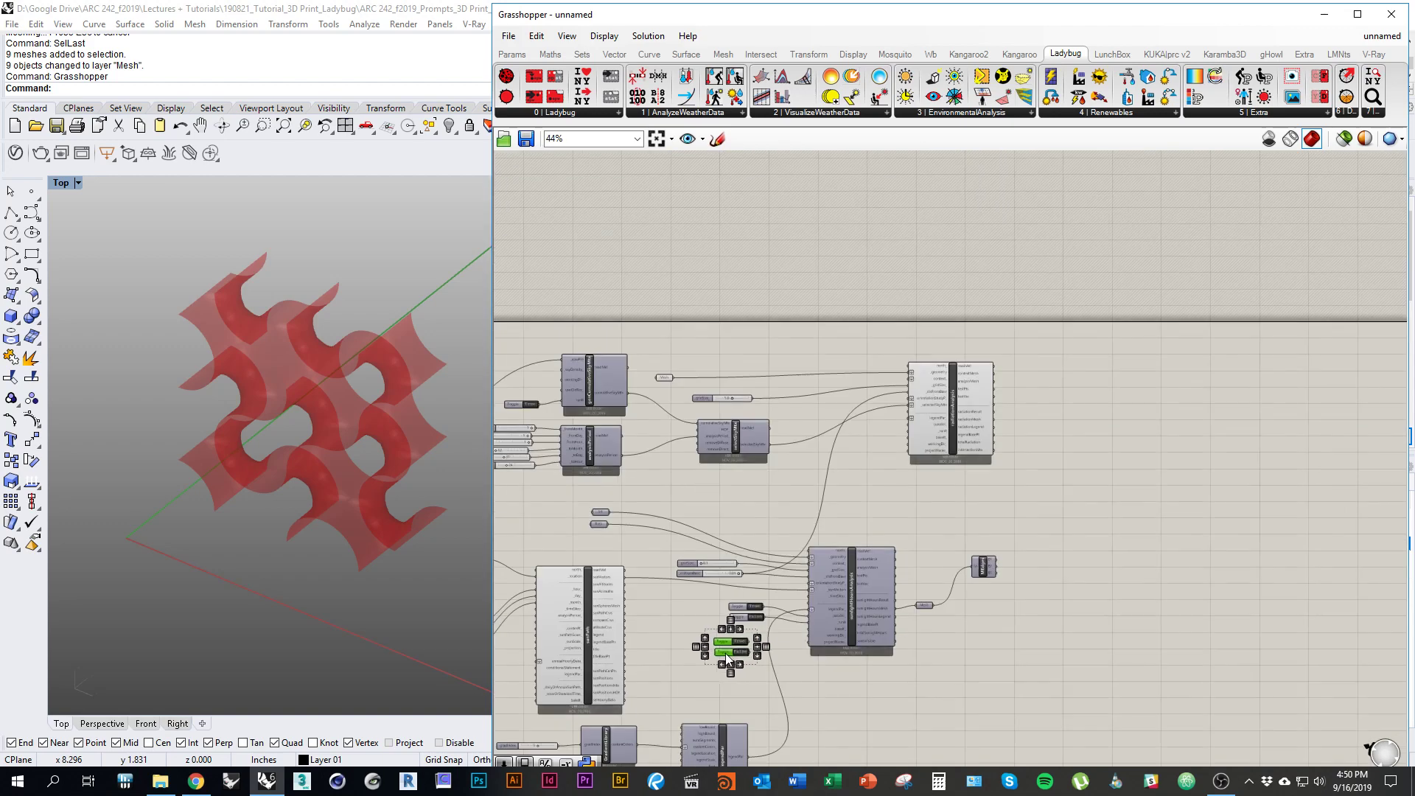
pyautogui.scroll(8, 892, 439)
pyautogui.moveTo(892, 462); pyautogui.dragTo(808, 406)
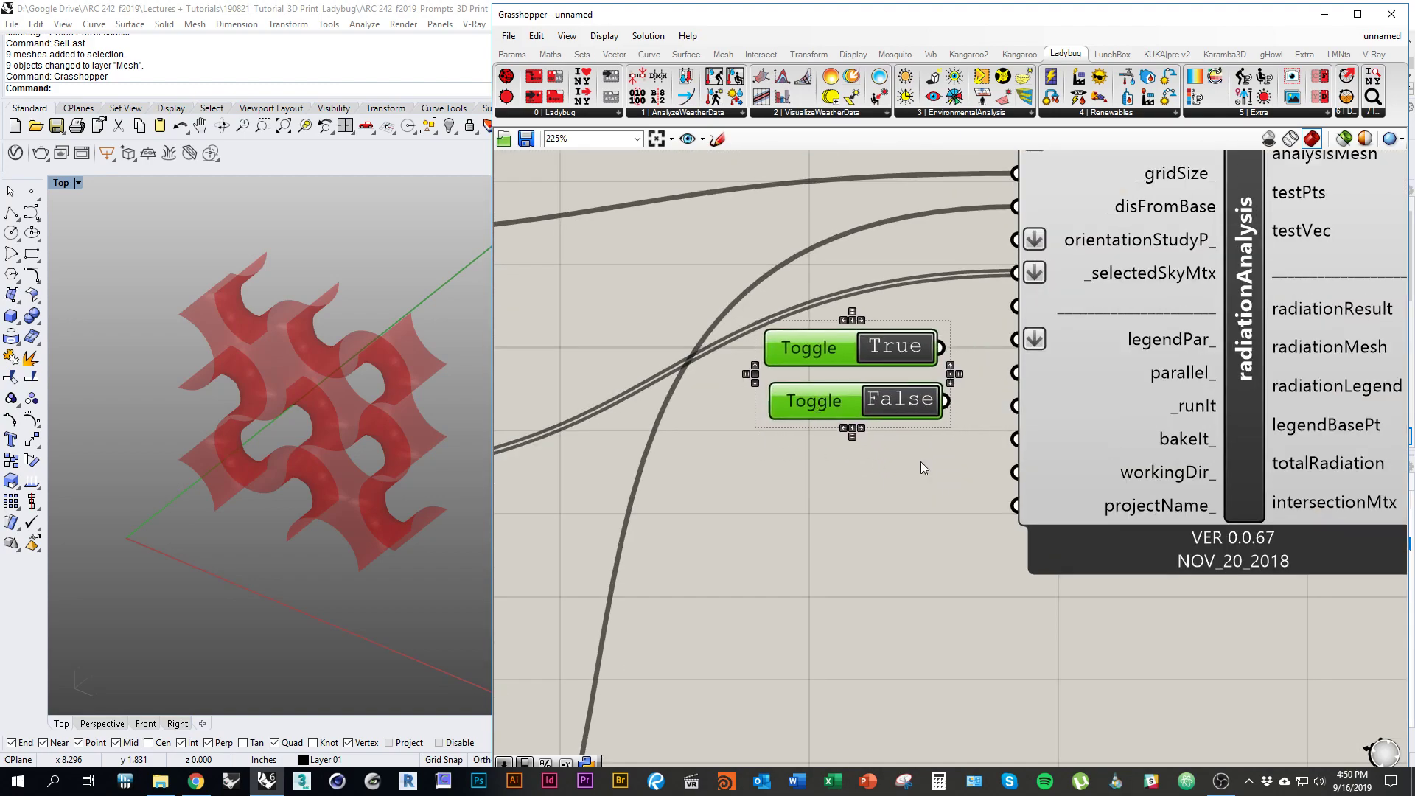
# Step: Connect the True toggle to parallel_ and the other toggle to _runIt of radiationAnalysis, and set the _runIt toggle to True
pyautogui.moveTo(995, 443); pyautogui.dragTo(852, 551, button='right')
pyautogui.moveTo(799, 454); pyautogui.dragTo(871, 479)
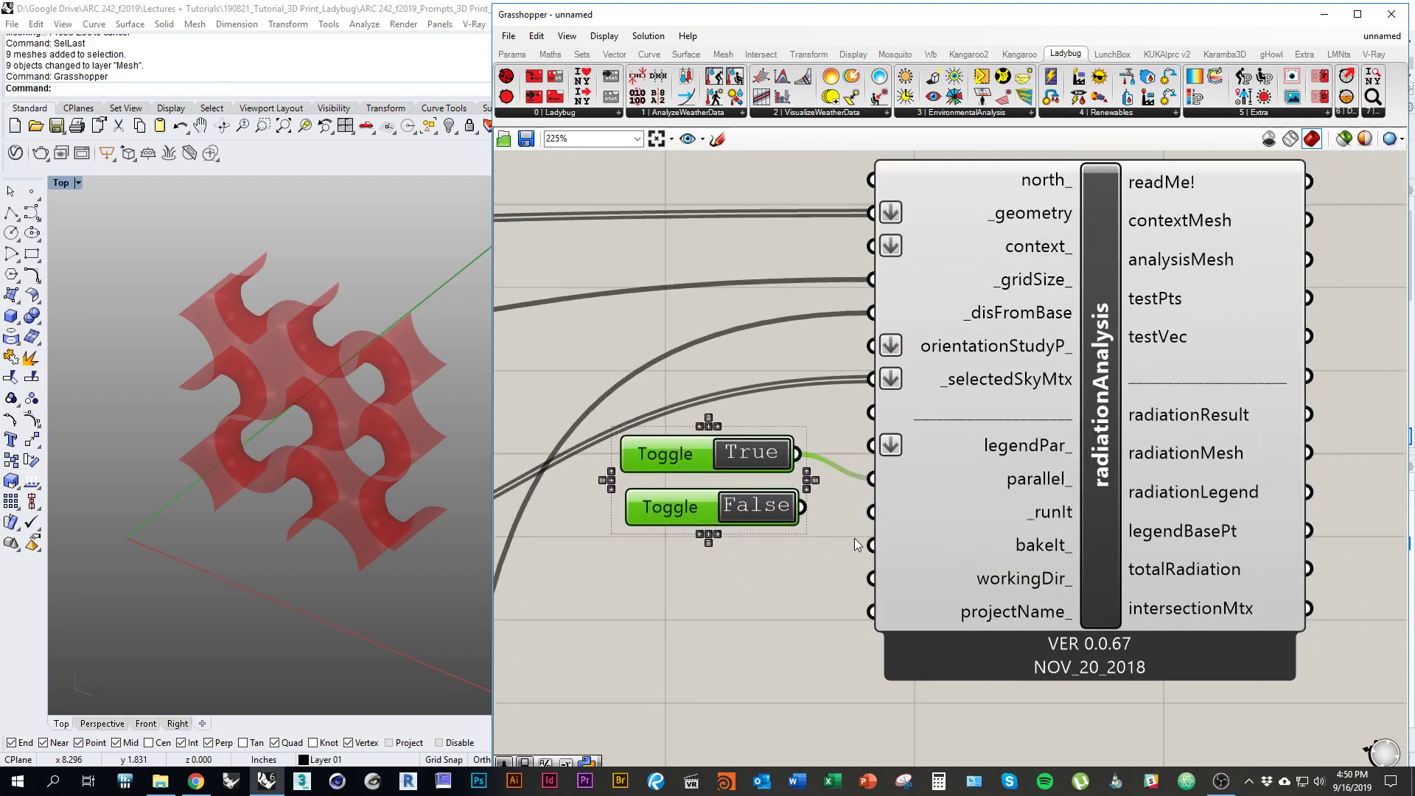
pyautogui.click(819, 559)
pyautogui.moveTo(802, 507); pyautogui.dragTo(871, 512)
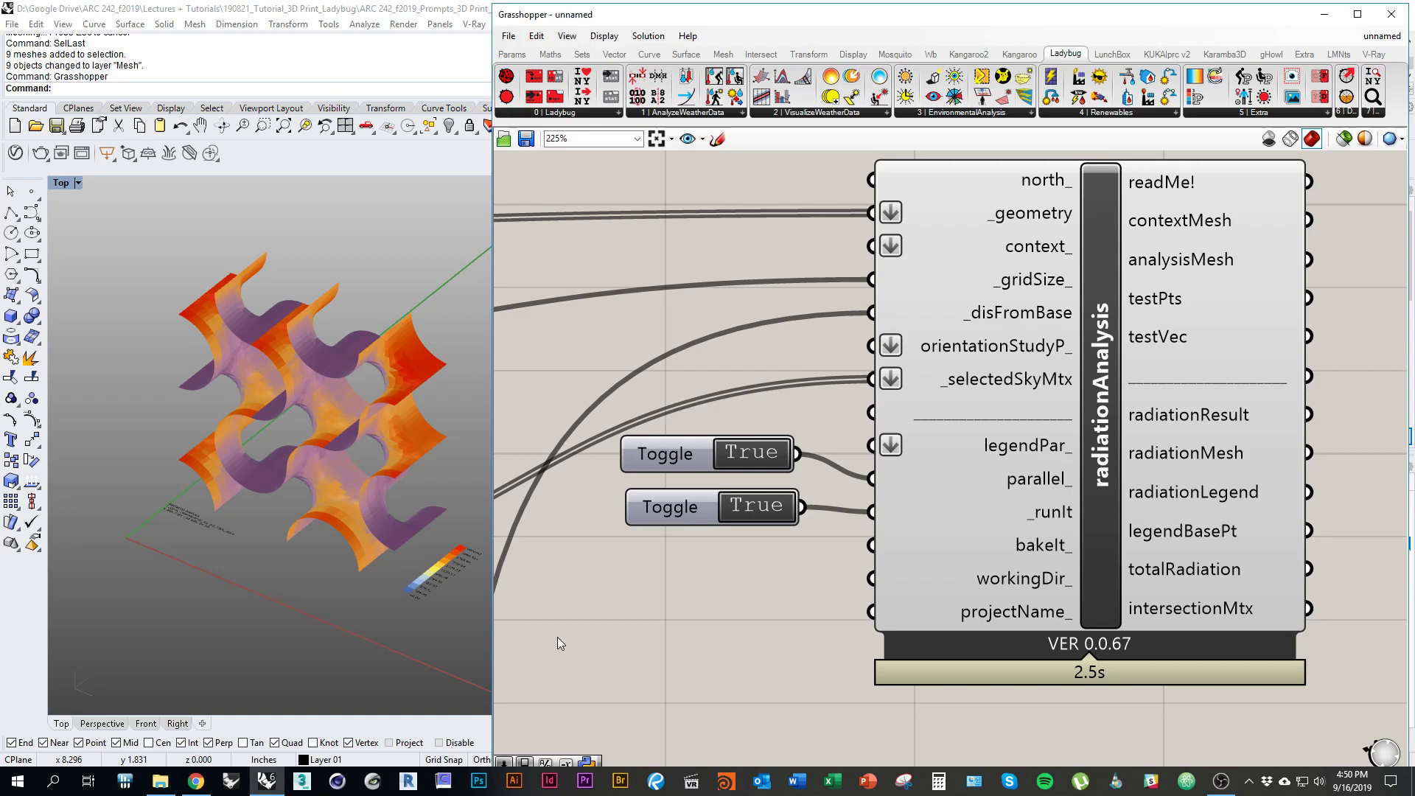
# Step: Move the Mesh parameter closer to radiationAnalysis, above the _gridSize_ slider, and turn off its preview
pyautogui.moveTo(352, 451); pyautogui.dragTo(345, 555, button='right')
pyautogui.scroll(-5, 999, 411)
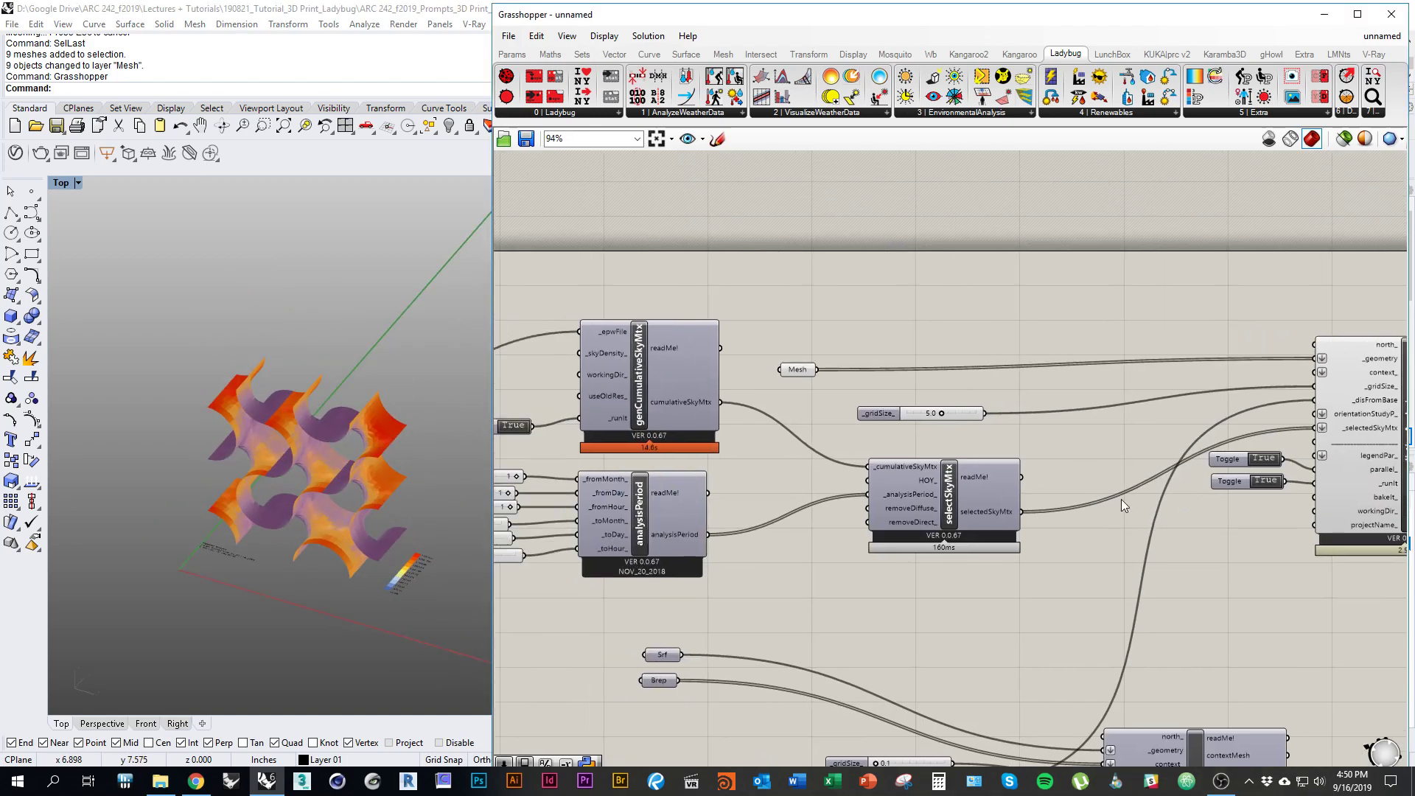
pyautogui.moveTo(802, 375); pyautogui.dragTo(972, 347)
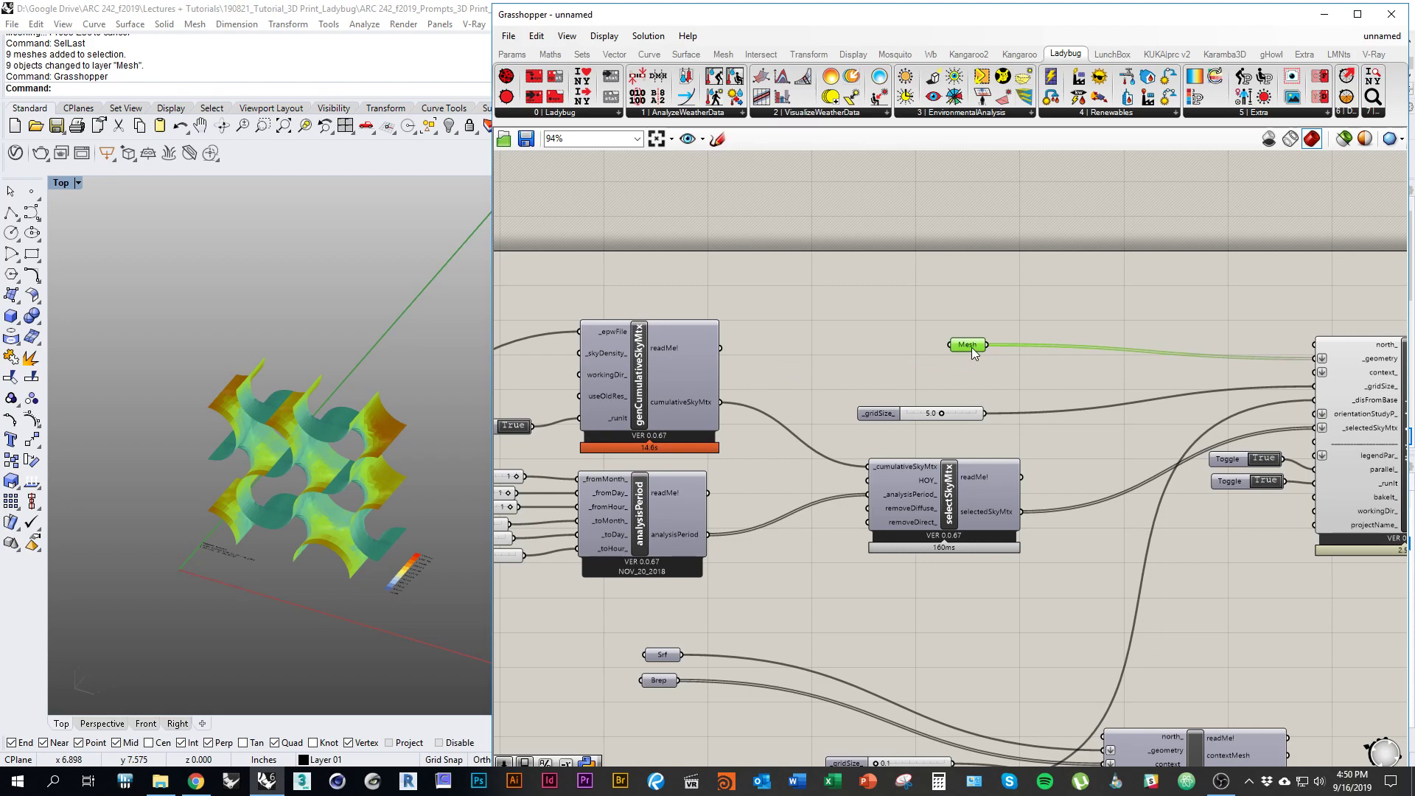
pyautogui.rightClick(972, 348)
pyautogui.click(1014, 376)
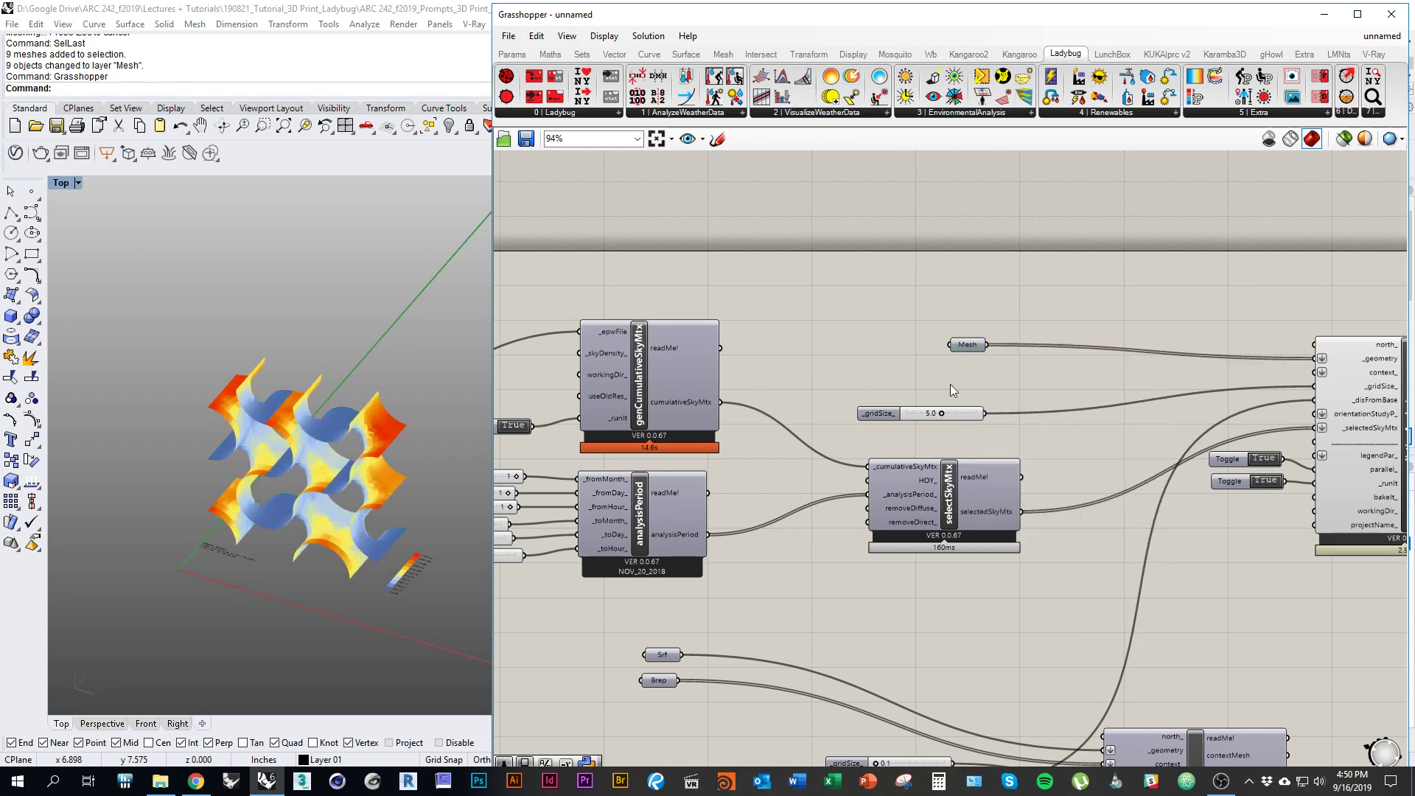
# Step: Examine the radiation colours across the gyroid meshes in the Rhino viewport from close up and from several angles
pyautogui.click(392, 492)
pyautogui.moveTo(391, 492); pyautogui.dragTo(311, 492, button='right')
pyautogui.scroll(3, 284, 473)
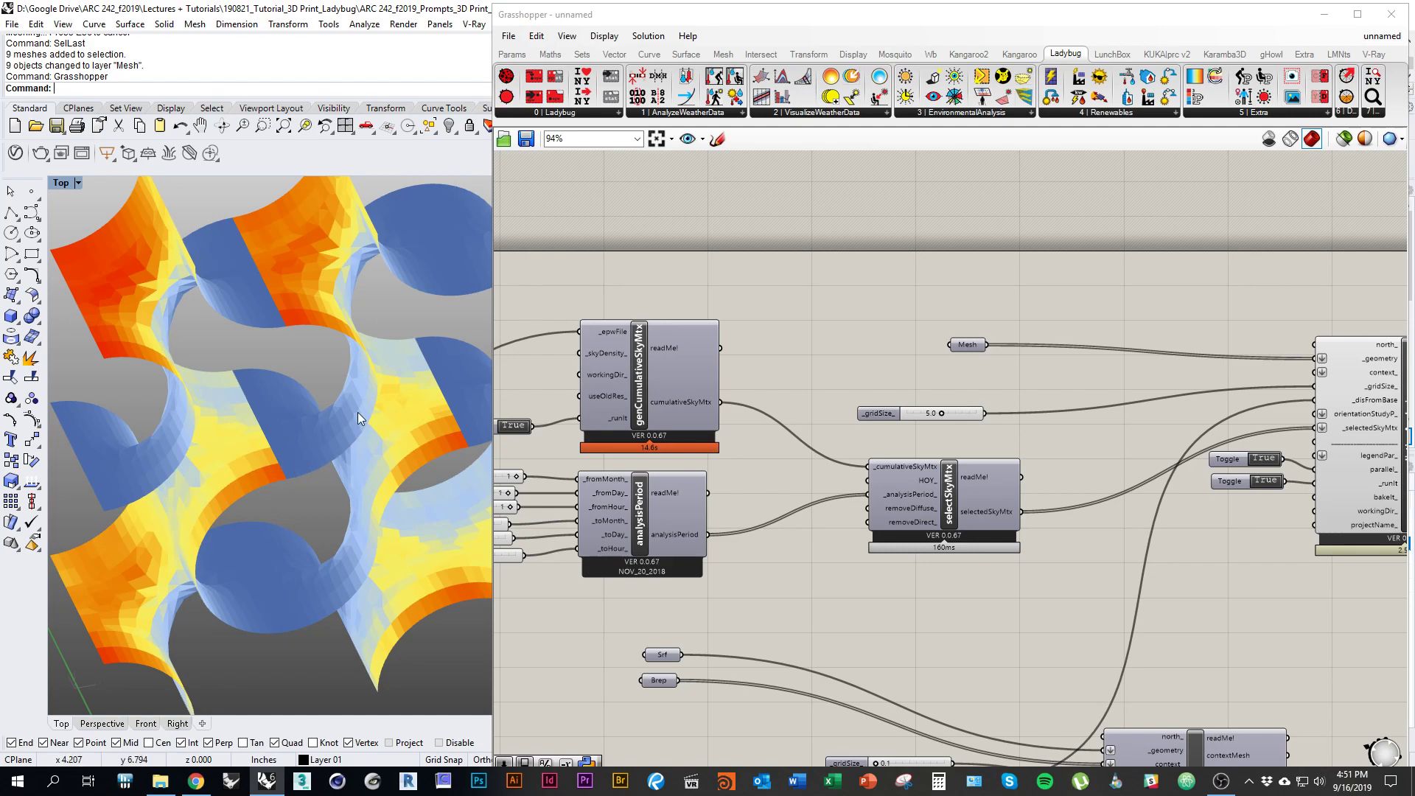
pyautogui.moveTo(329, 463); pyautogui.dragTo(272, 284, button='right')
pyautogui.scroll(7, 295, 377)
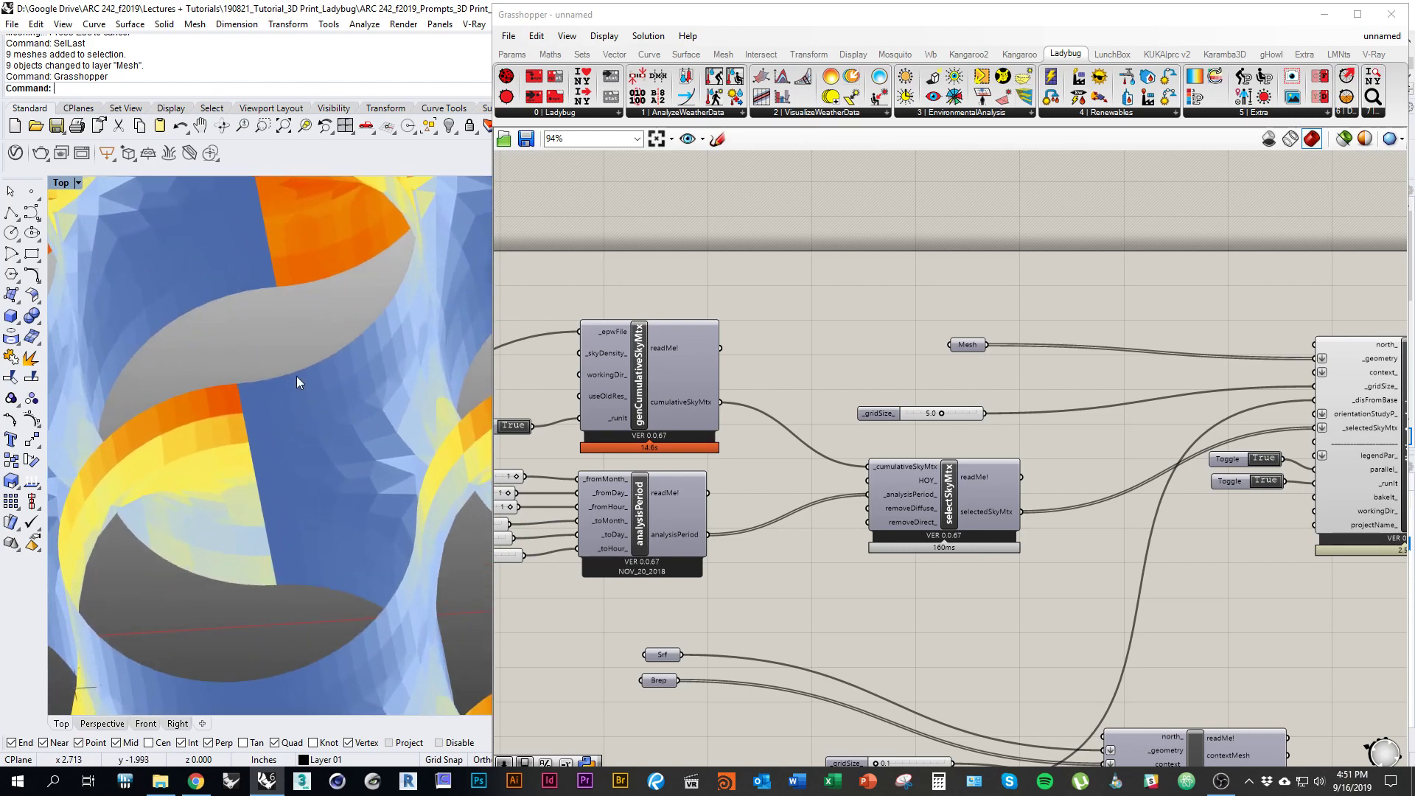
pyautogui.moveTo(282, 410); pyautogui.dragTo(214, 476, button='right')
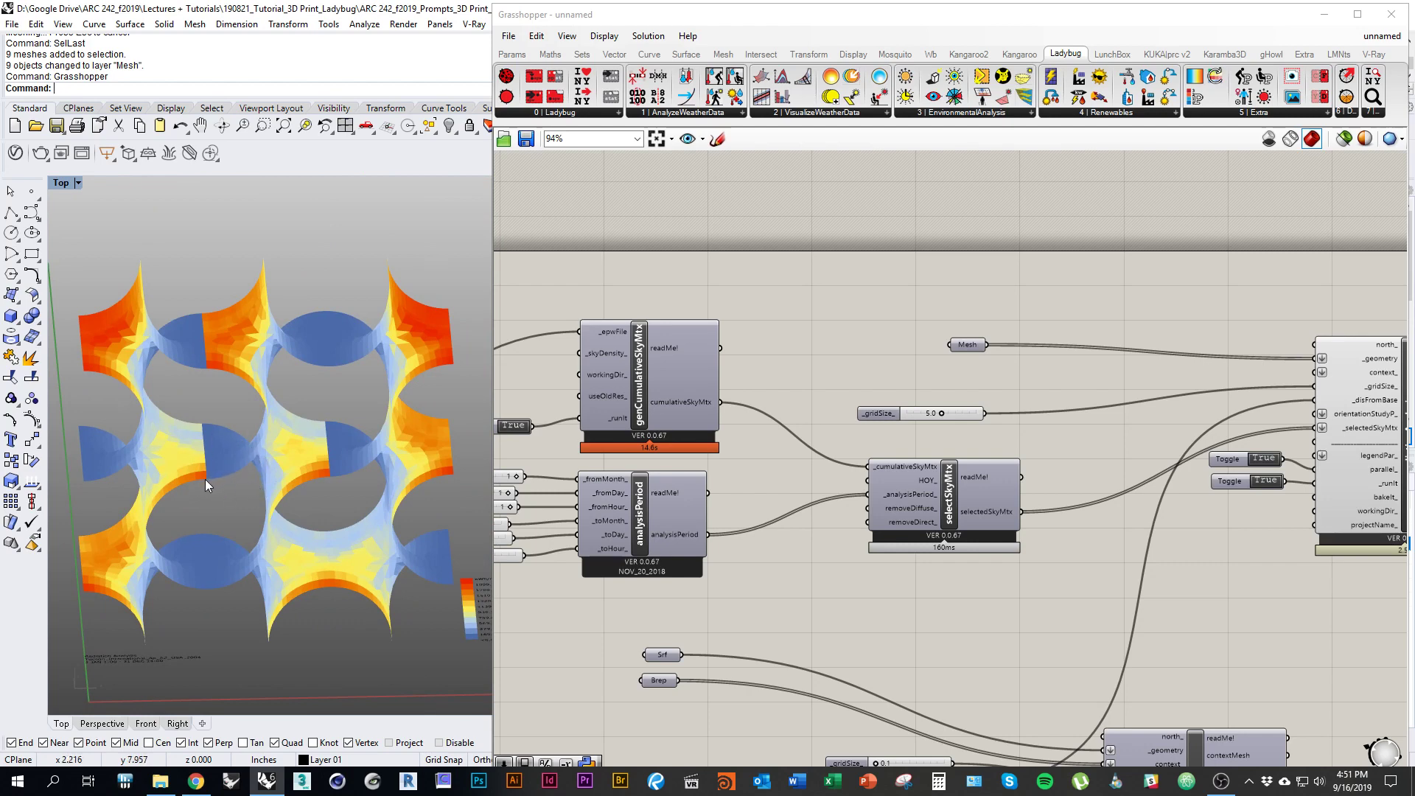
pyautogui.moveTo(205, 479); pyautogui.dragTo(232, 492, button='right')
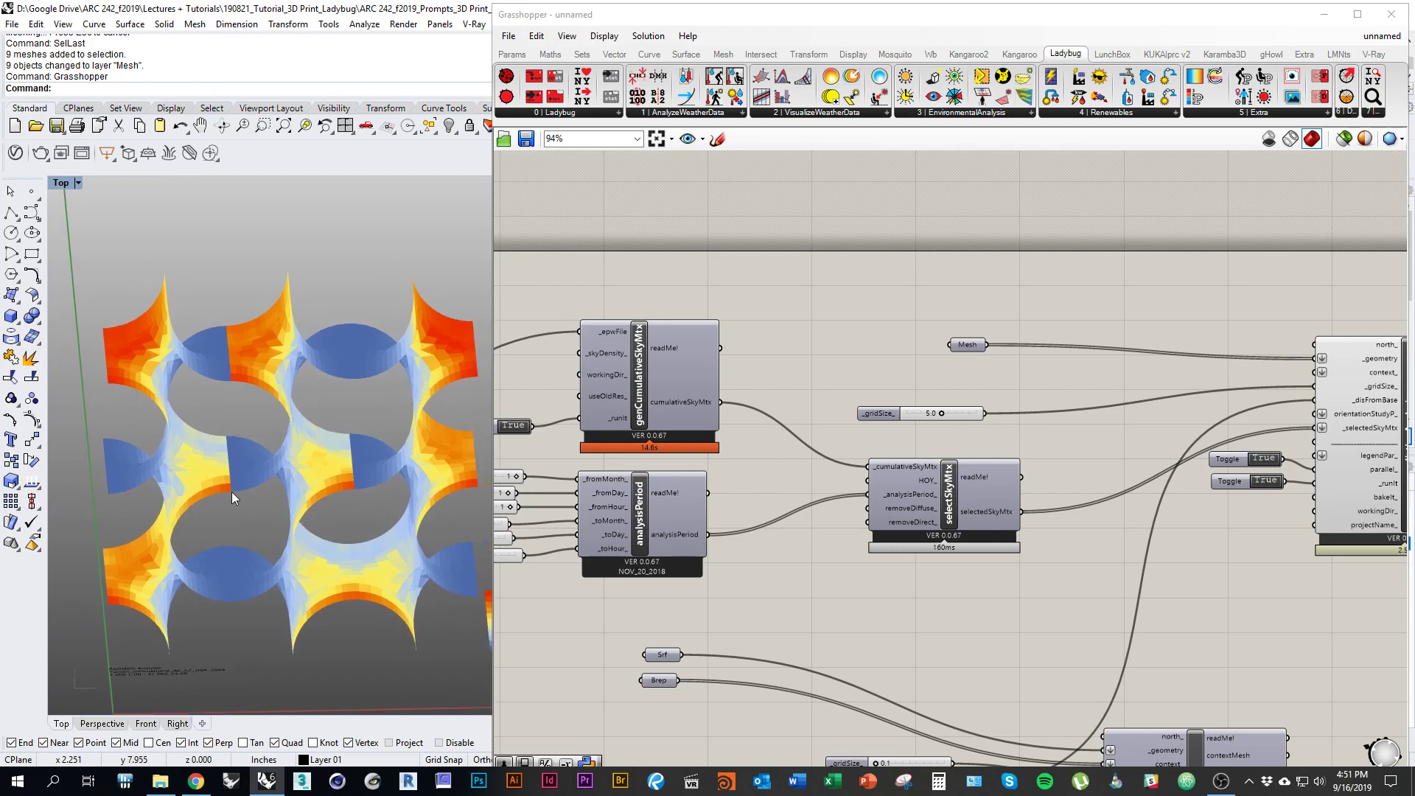
# Step: Collapse the Grasshopper window to uncover Rhino and turn on the Mesh layer
pyautogui.doubleClick(988, 20)
pyautogui.moveTo(709, 405); pyautogui.dragTo(822, 385, button='right')
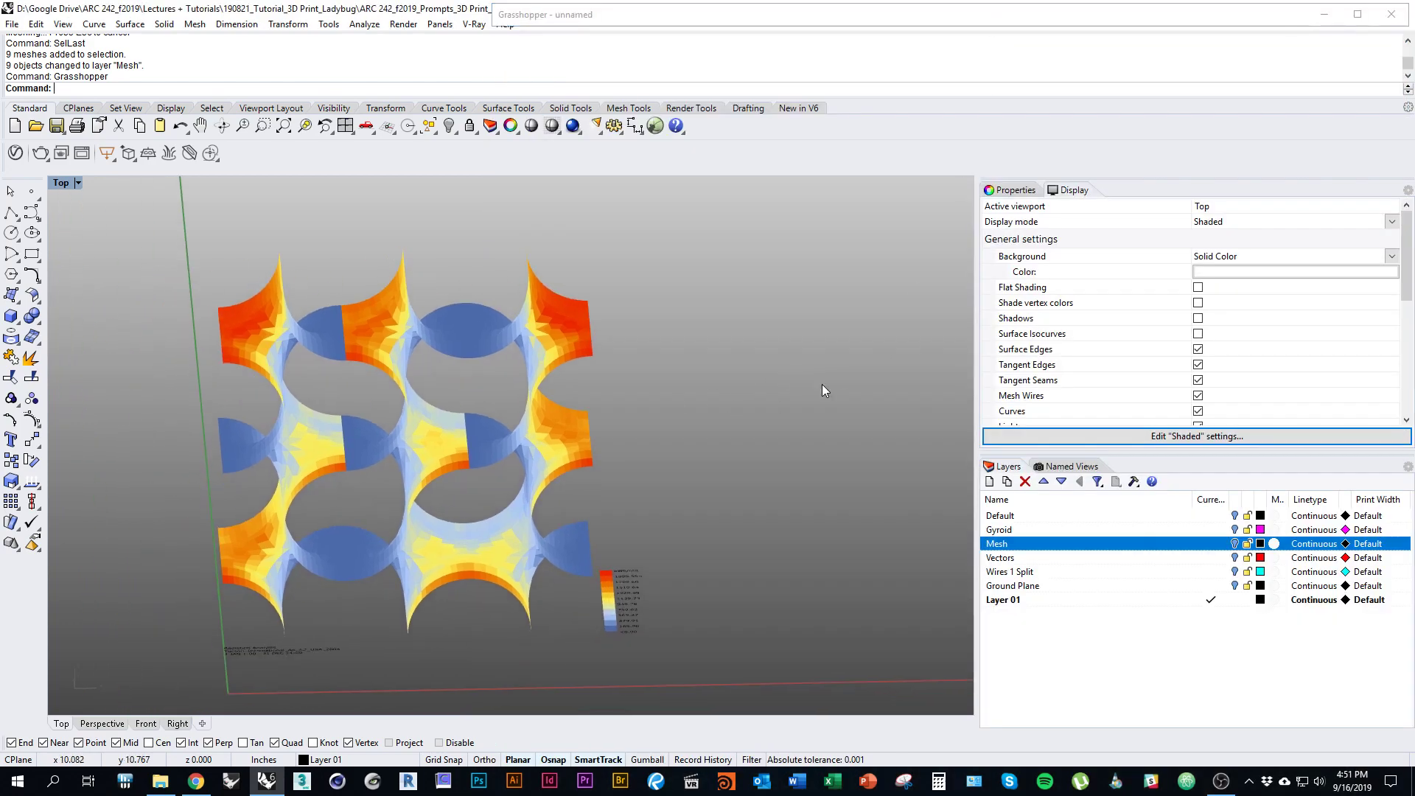
pyautogui.click(1235, 544)
pyautogui.moveTo(820, 640); pyautogui.dragTo(790, 575, button='right')
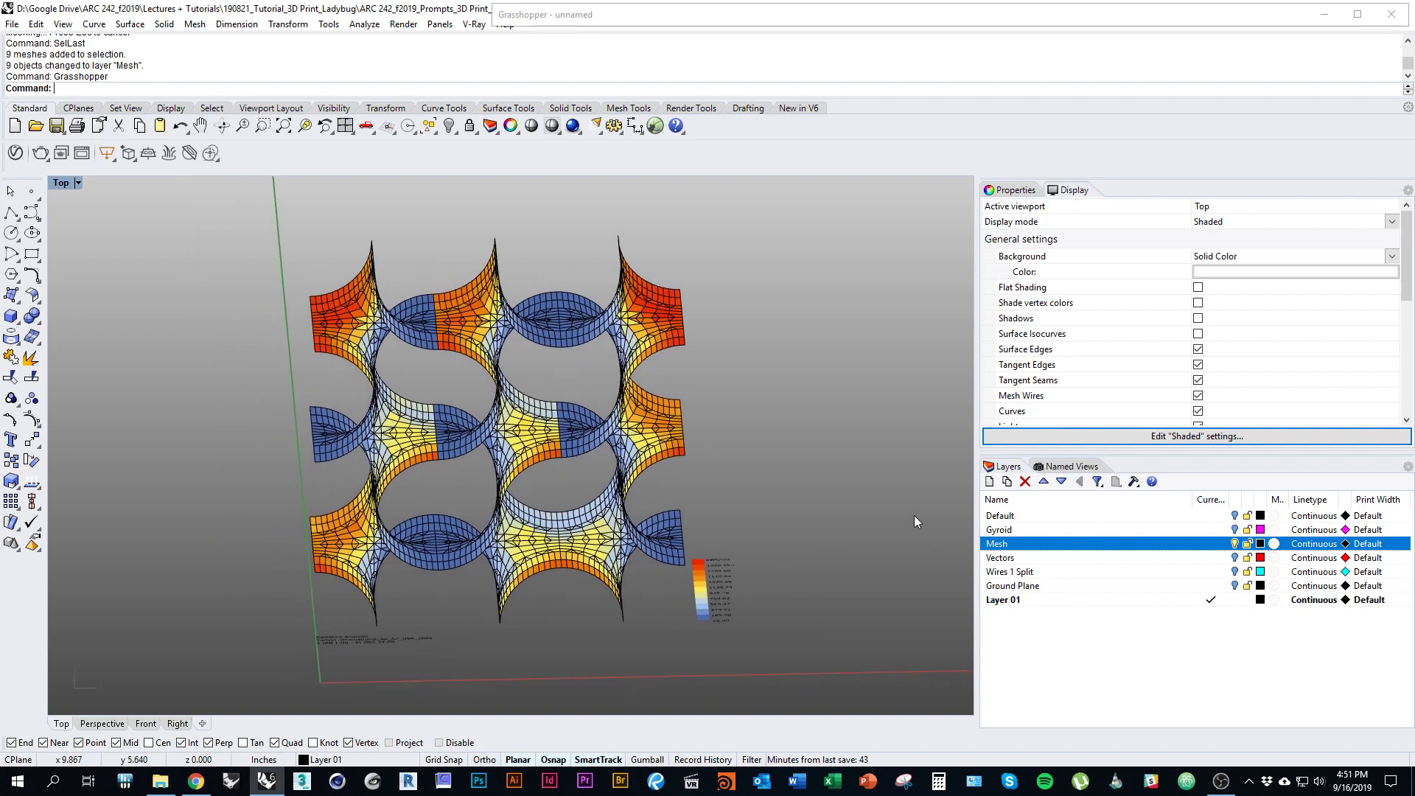
pyautogui.moveTo(914, 515); pyautogui.dragTo(785, 532, button='right')
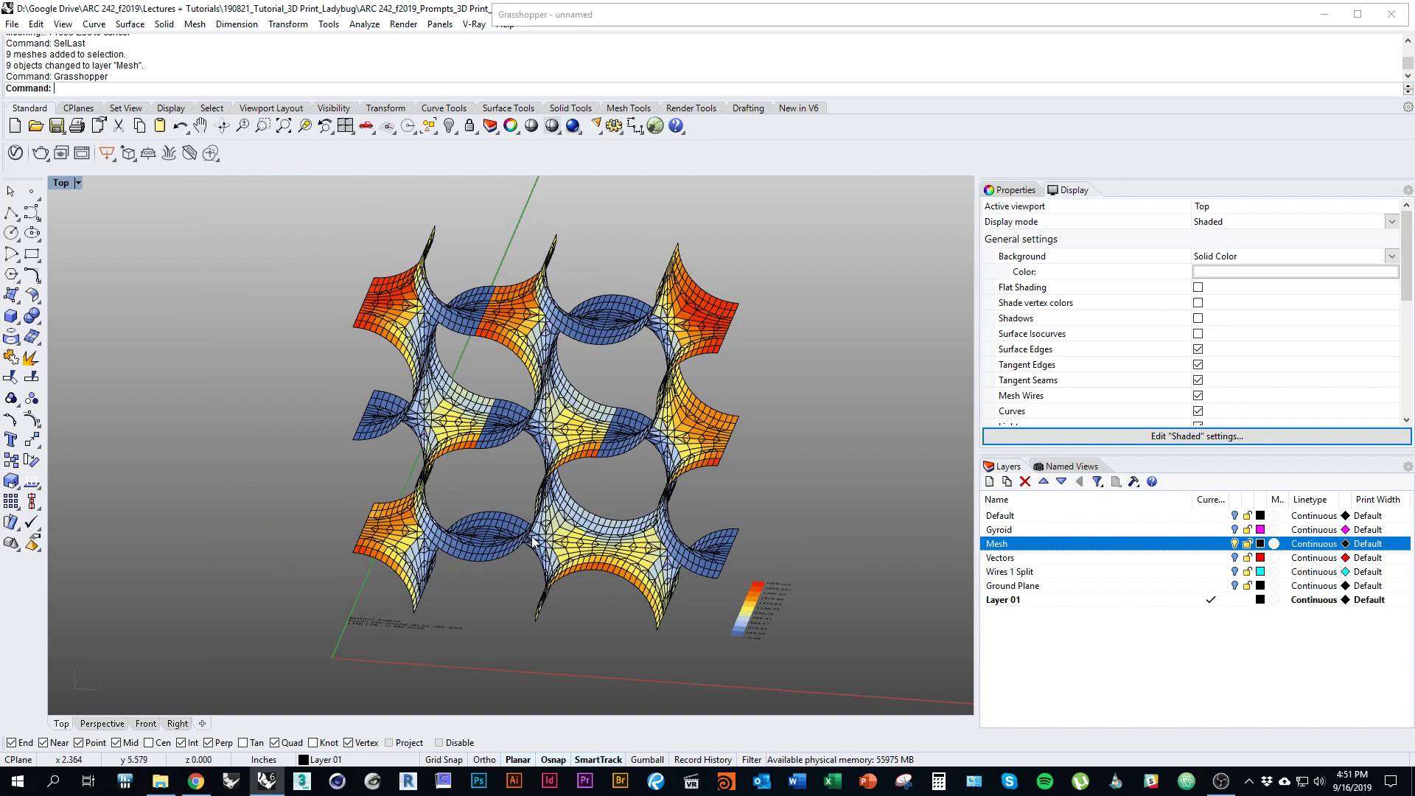
# Step: Display the normal directions of the corner mesh nearest the origin with the Dir command and inspect them
pyautogui.click(443, 546)
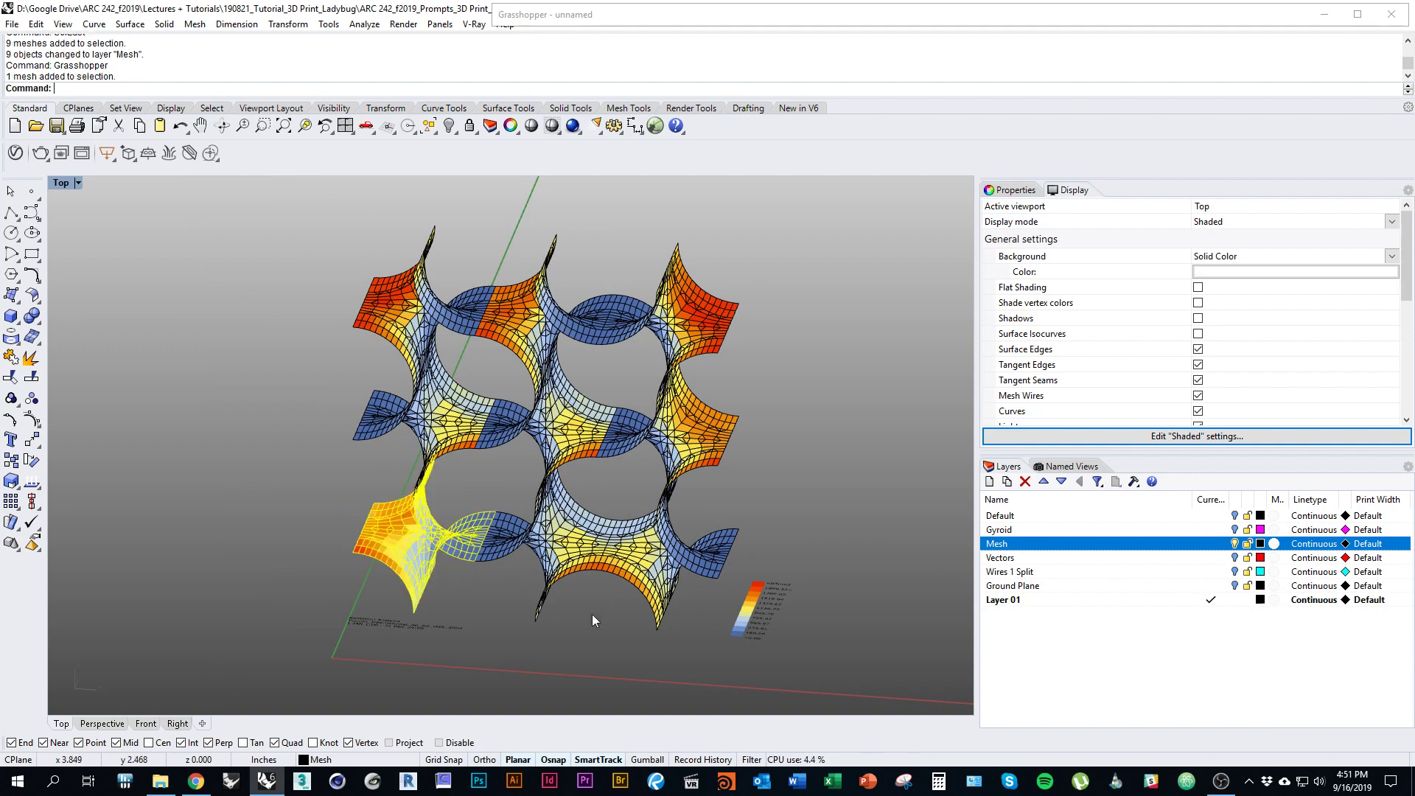
pyautogui.write('Dir')
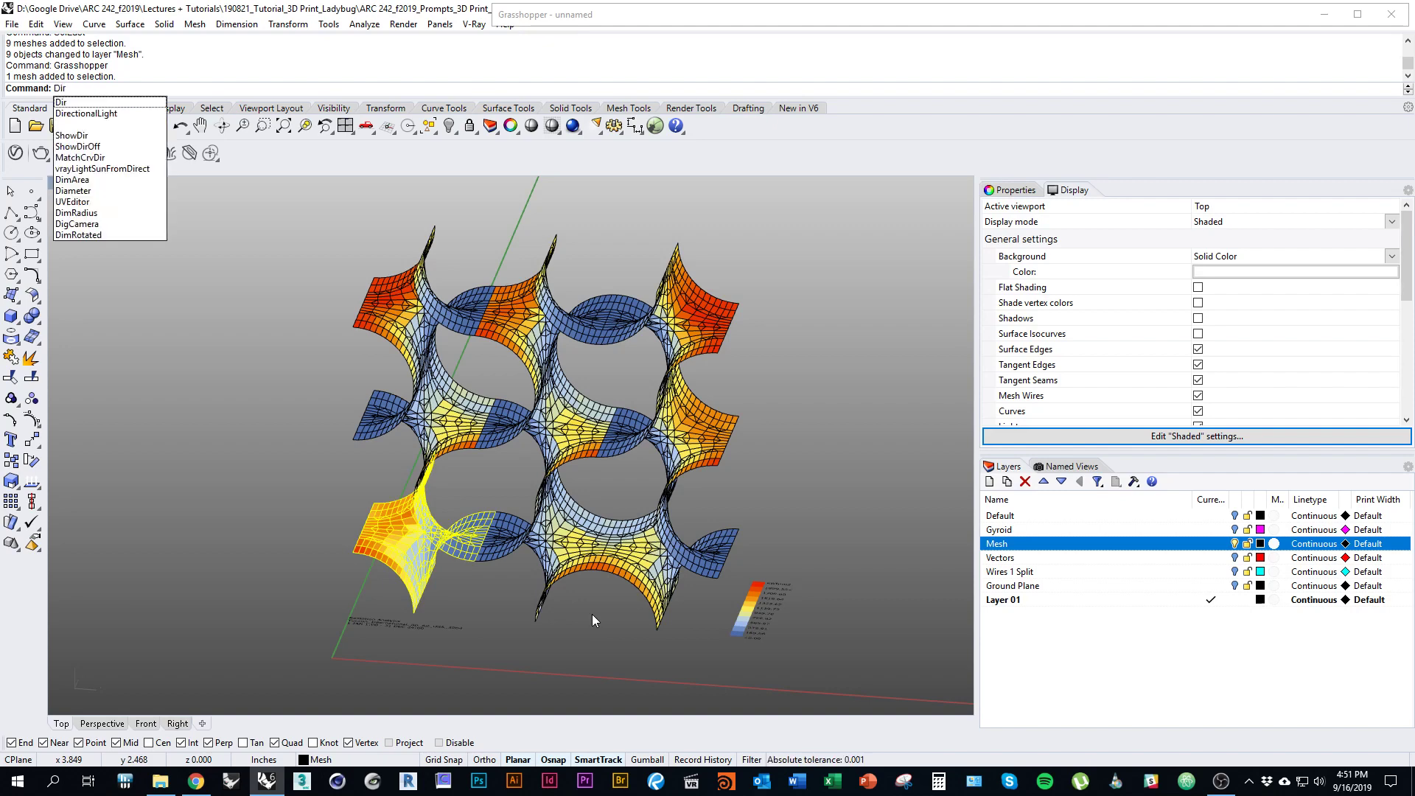
pyautogui.press('Return')
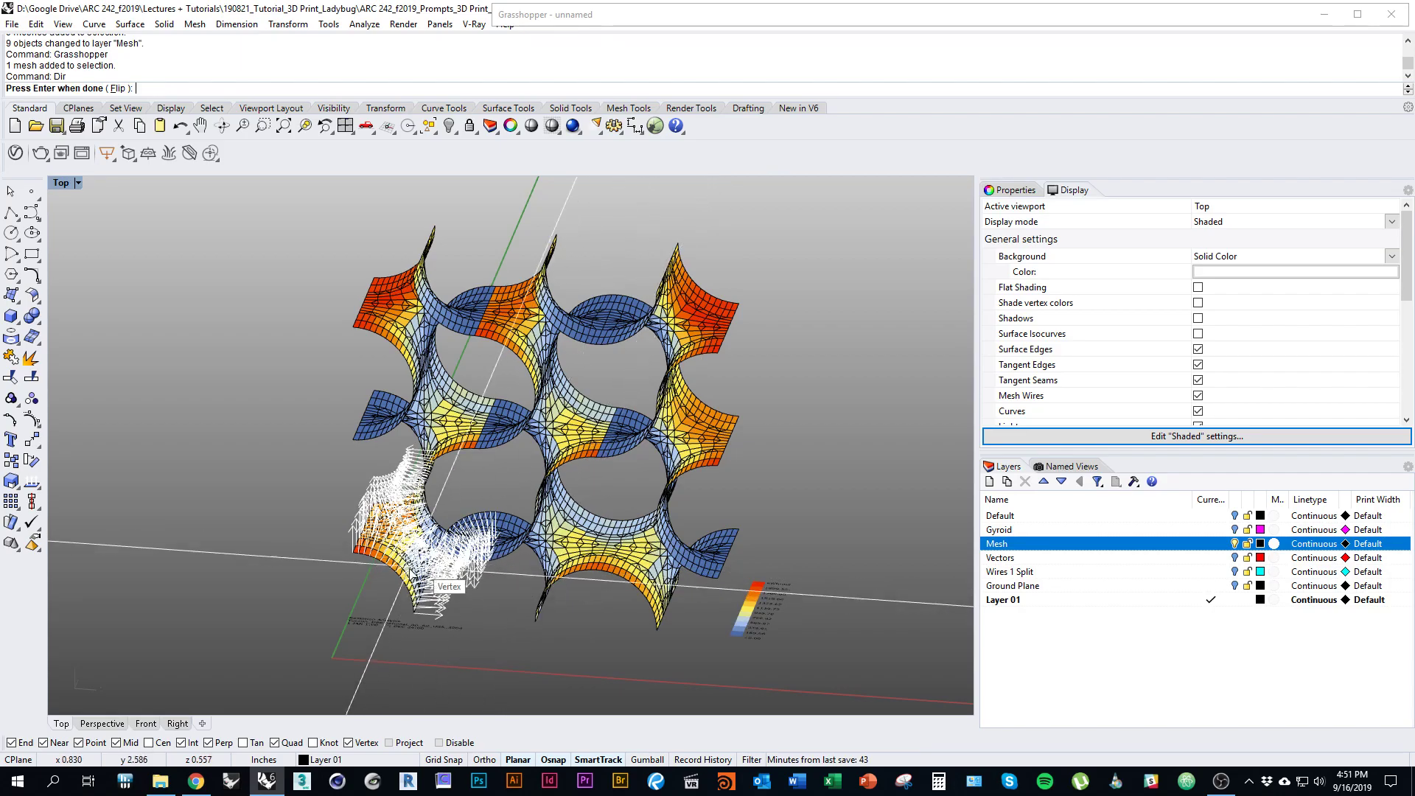
pyautogui.scroll(6, 411, 574)
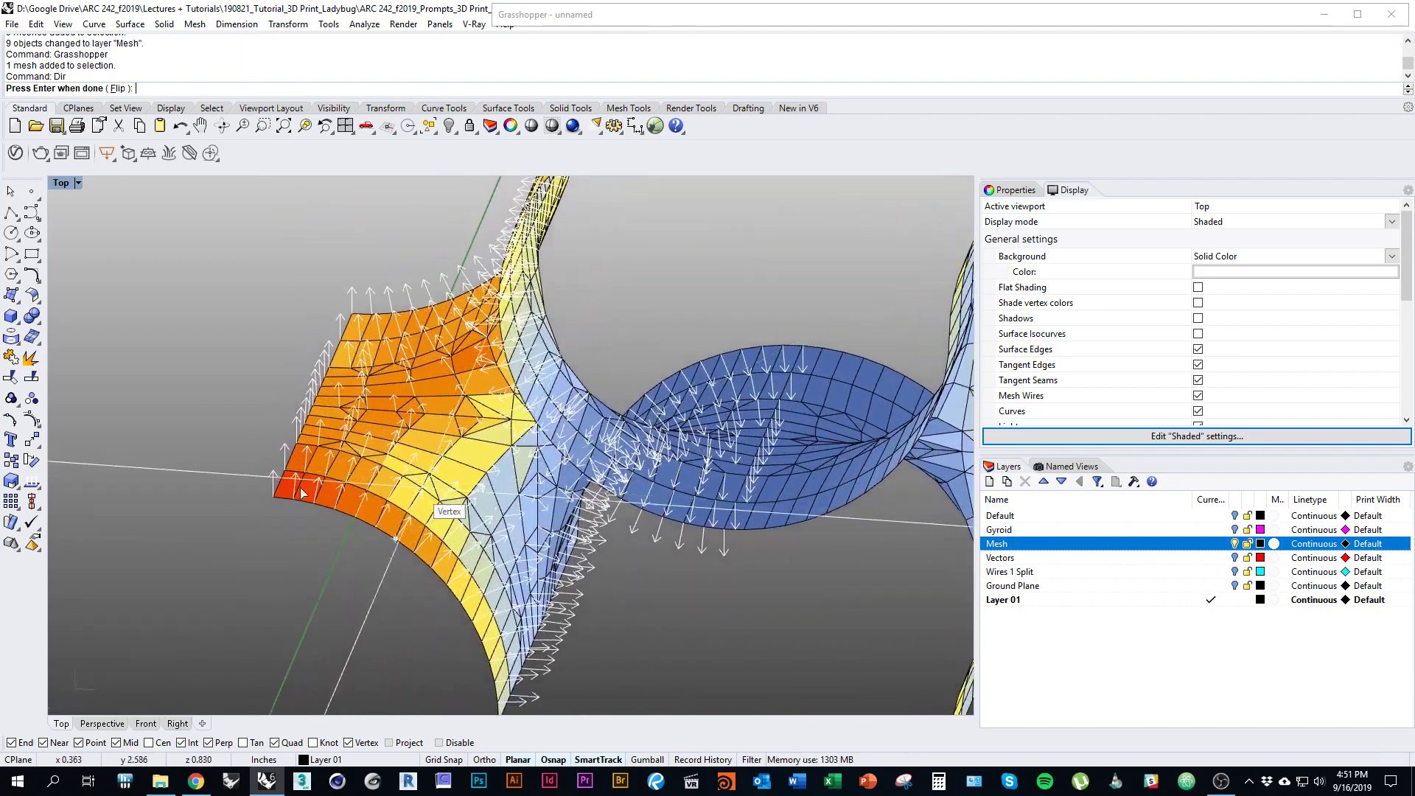
pyautogui.keyDown('ctrl'); pyautogui.keyDown('shift'); pyautogui.moveTo(525, 492); pyautogui.dragTo(474, 454, button='right'); pyautogui.keyUp('shift'); pyautogui.keyUp('ctrl')
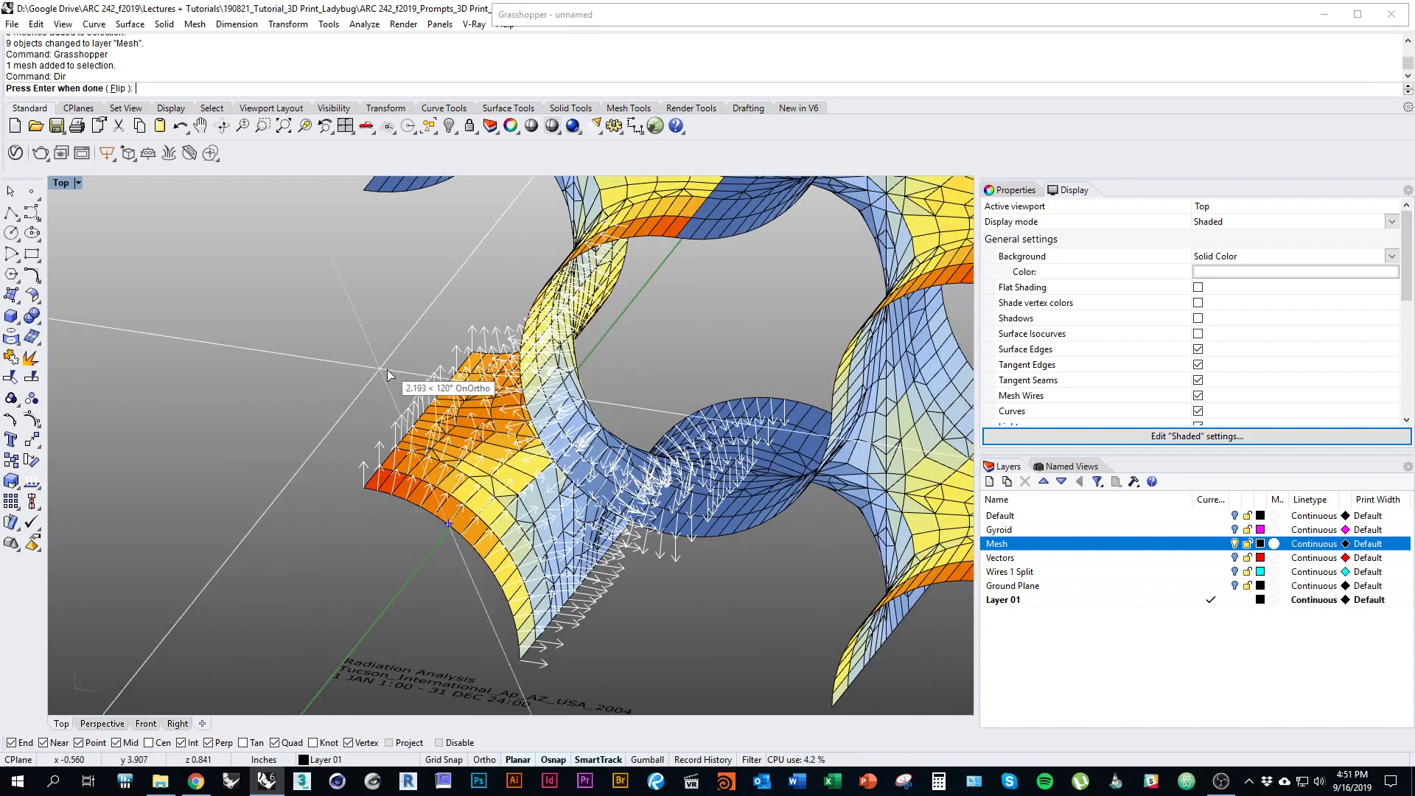
pyautogui.moveTo(490, 401); pyautogui.dragTo(490, 435, button='right')
pyautogui.moveTo(616, 471); pyautogui.dragTo(638, 502, button='right')
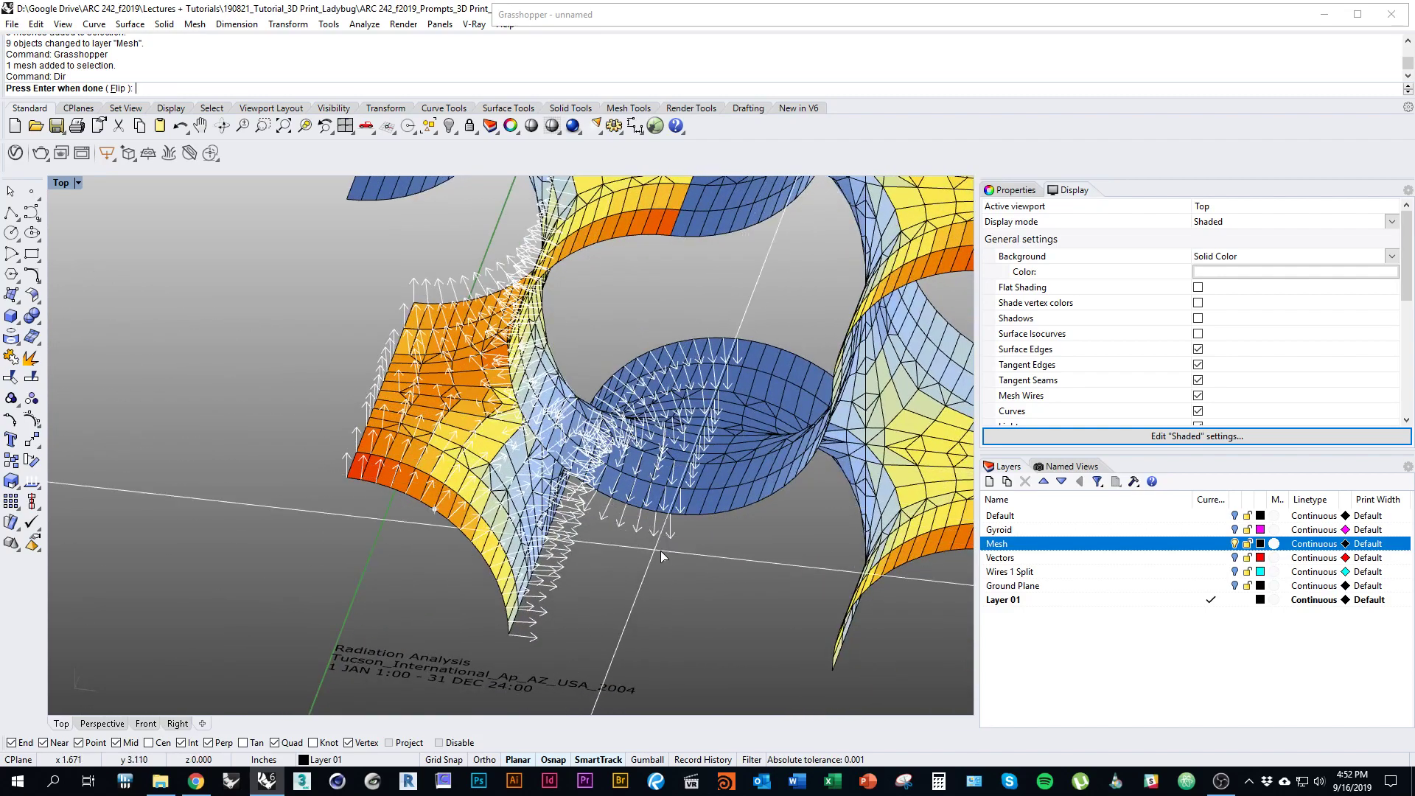
# Step: Flip the corner mesh's normals, finish the Dir command and compare its radiation colours with the neighbouring meshes
pyautogui.click(638, 506)
pyautogui.press('Return')
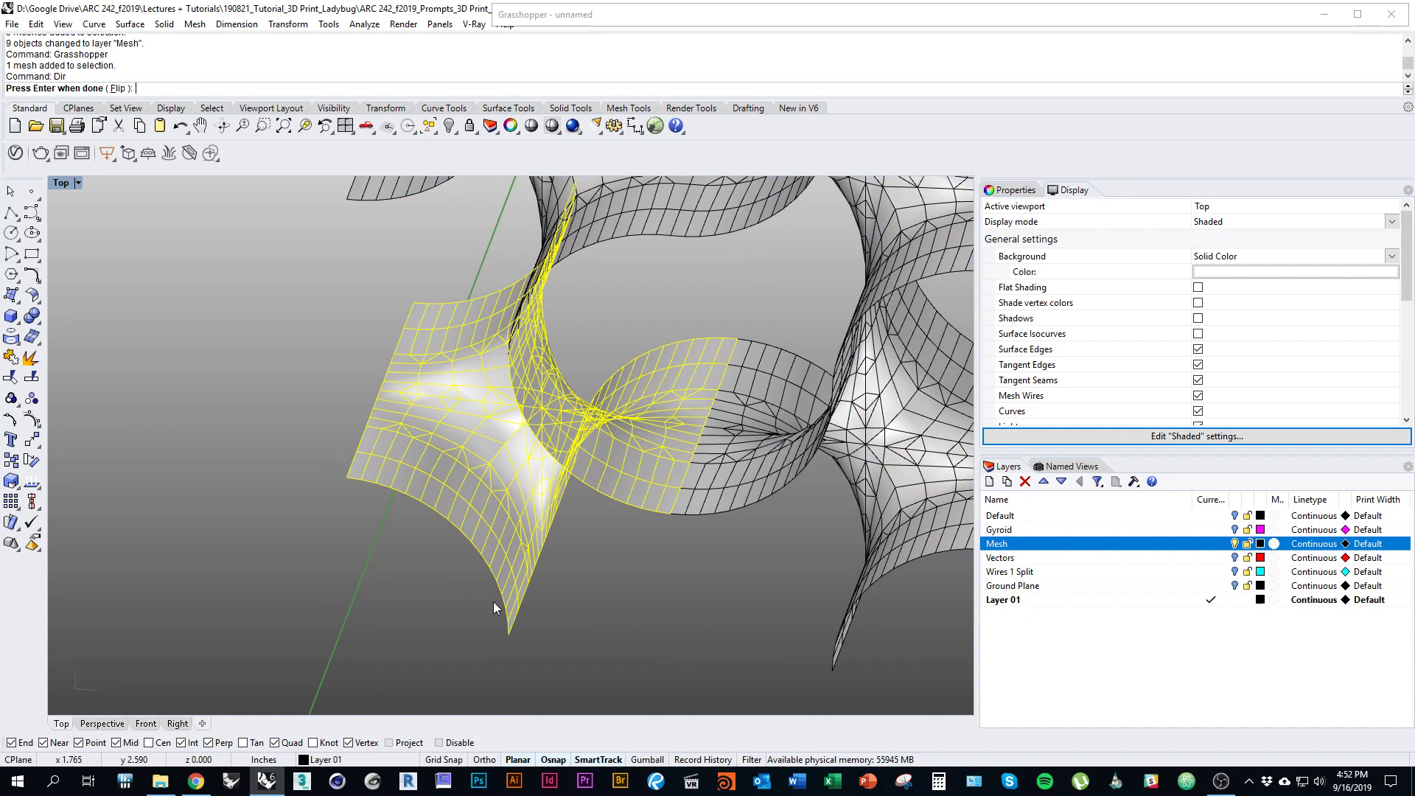
pyautogui.press('Return')
pyautogui.scroll(-2, 599, 480)
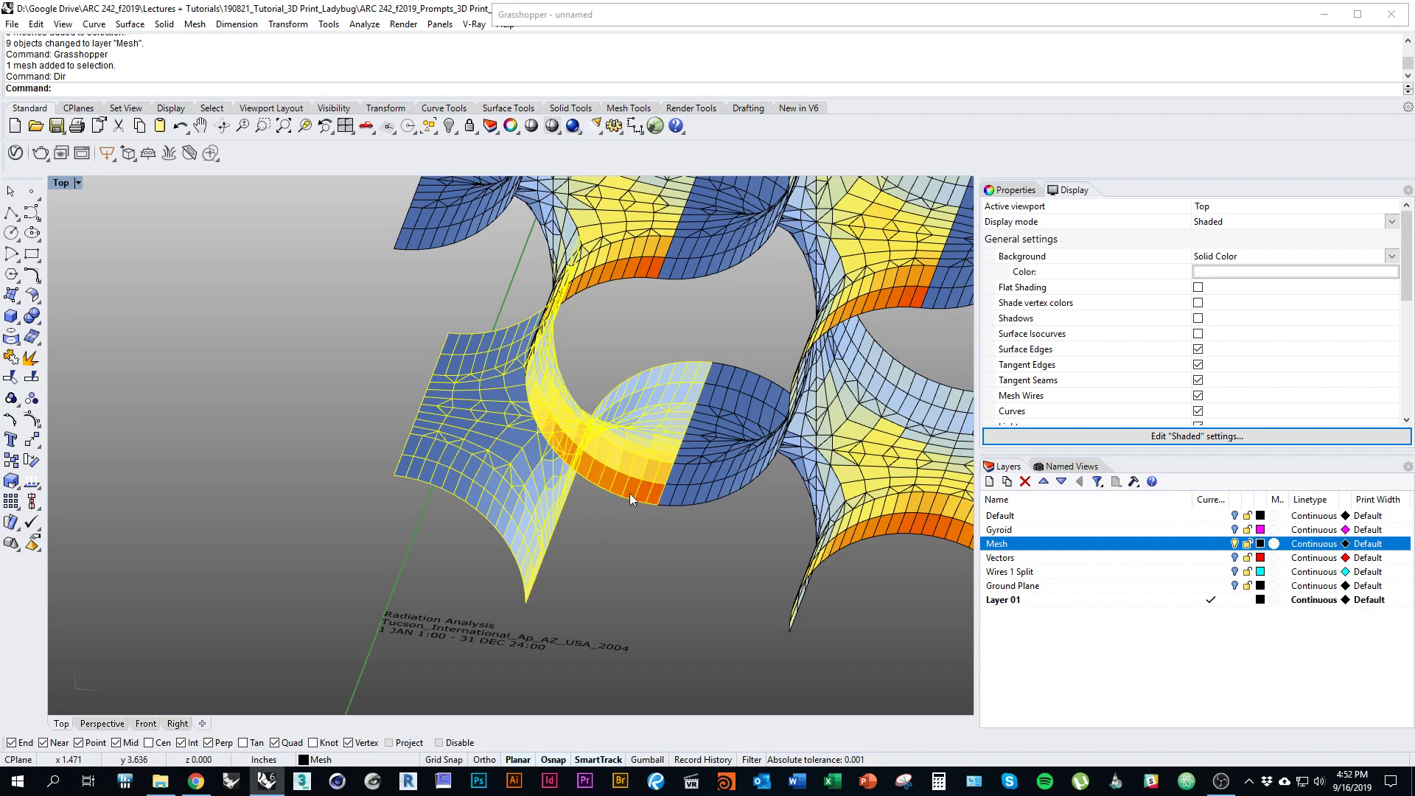
pyautogui.click(659, 586)
pyautogui.moveTo(635, 581); pyautogui.dragTo(605, 615, button='right')
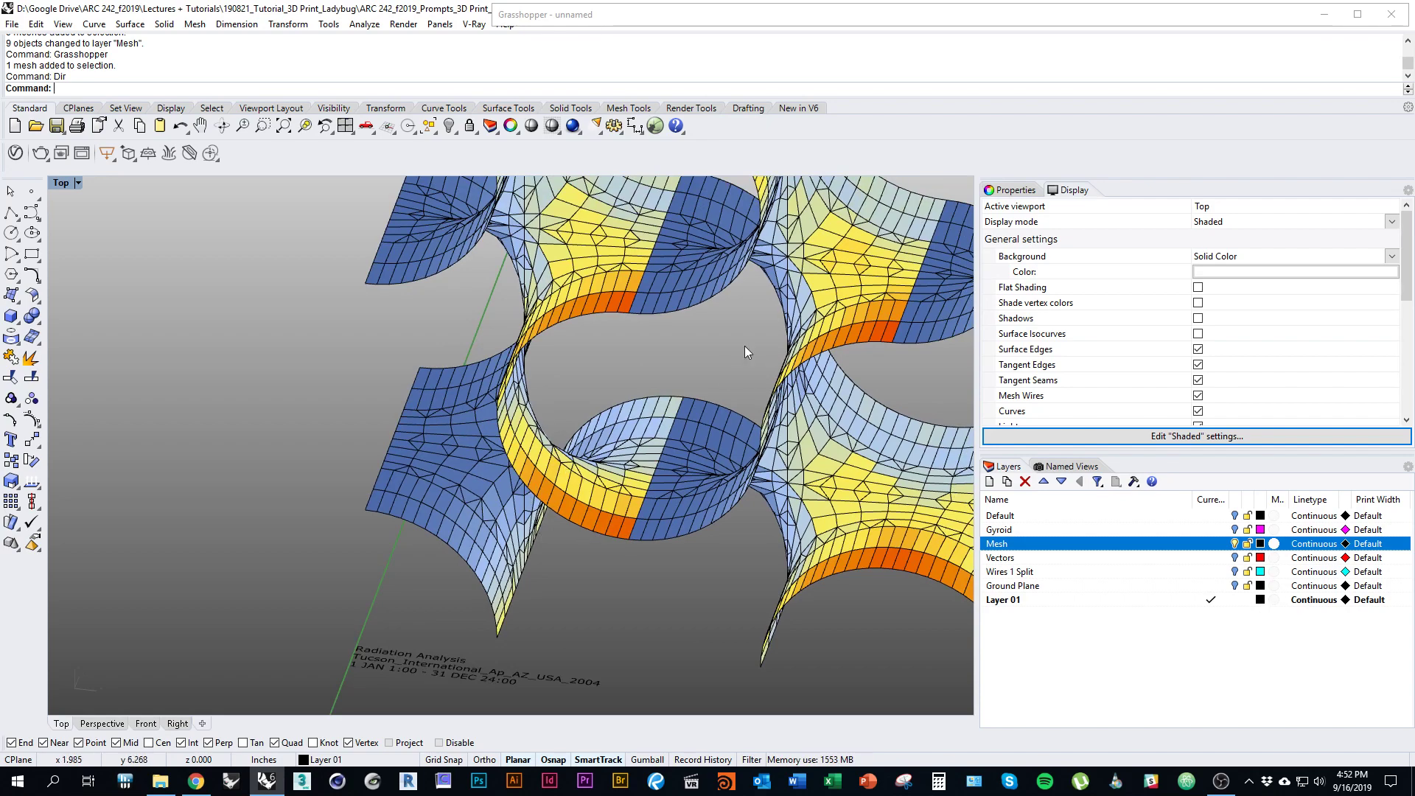
pyautogui.moveTo(593, 597); pyautogui.dragTo(560, 566, button='right')
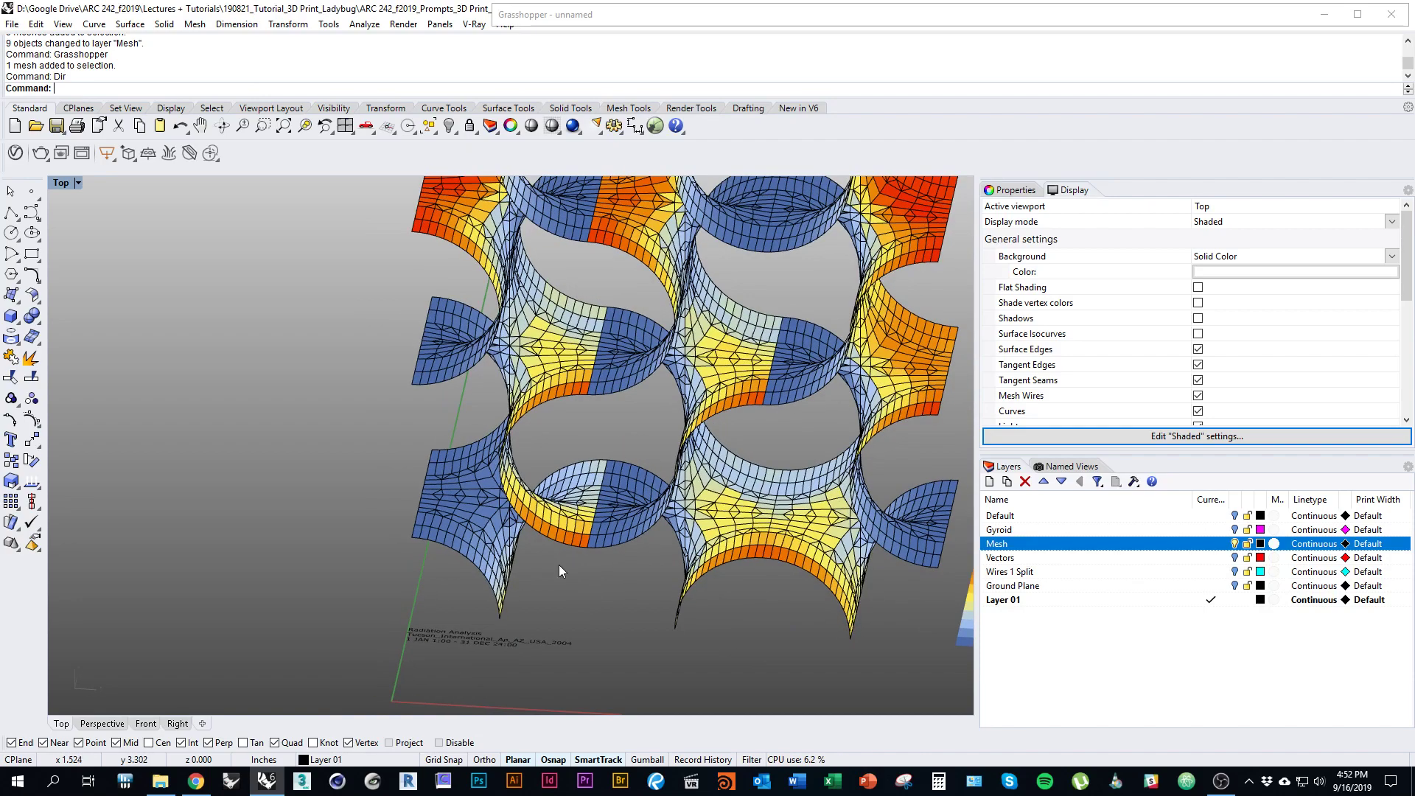
pyautogui.moveTo(764, 628); pyautogui.dragTo(741, 654, button='right')
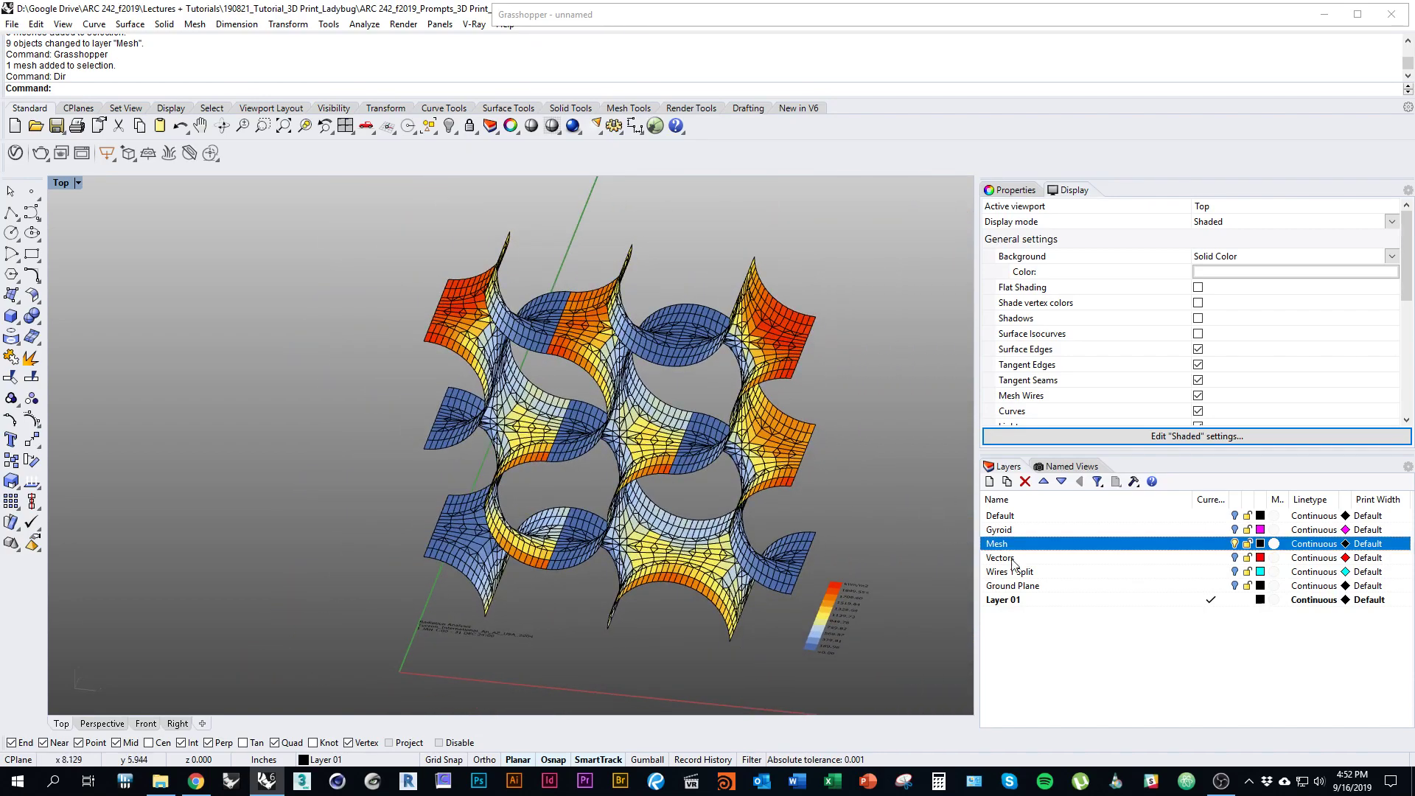
# Step: Select all objects on the Mesh layer and apply OffsetMesh with distance 0.0375, Solid, Both sides and Delete input meshes enabled
pyautogui.rightClick(1133, 547)
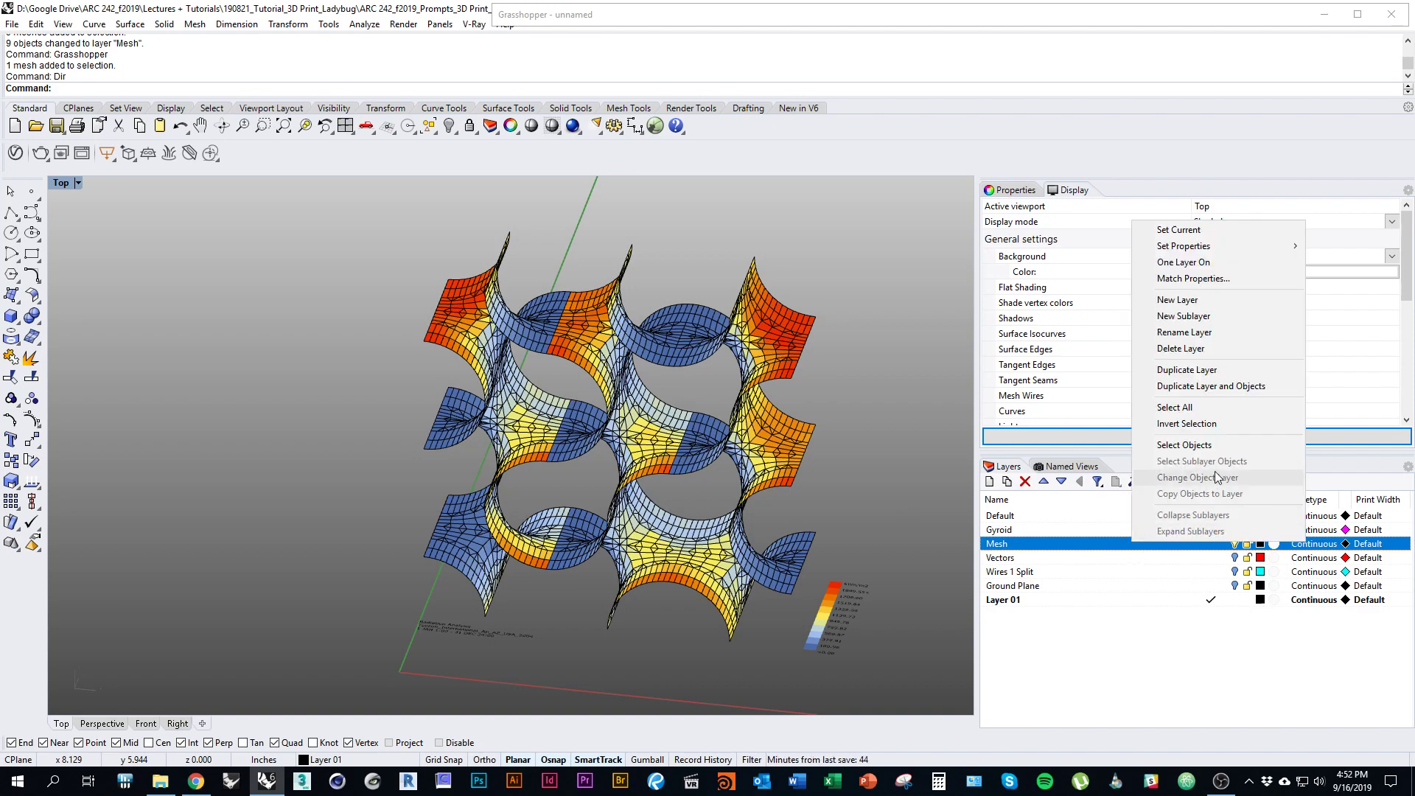
pyautogui.click(1172, 448)
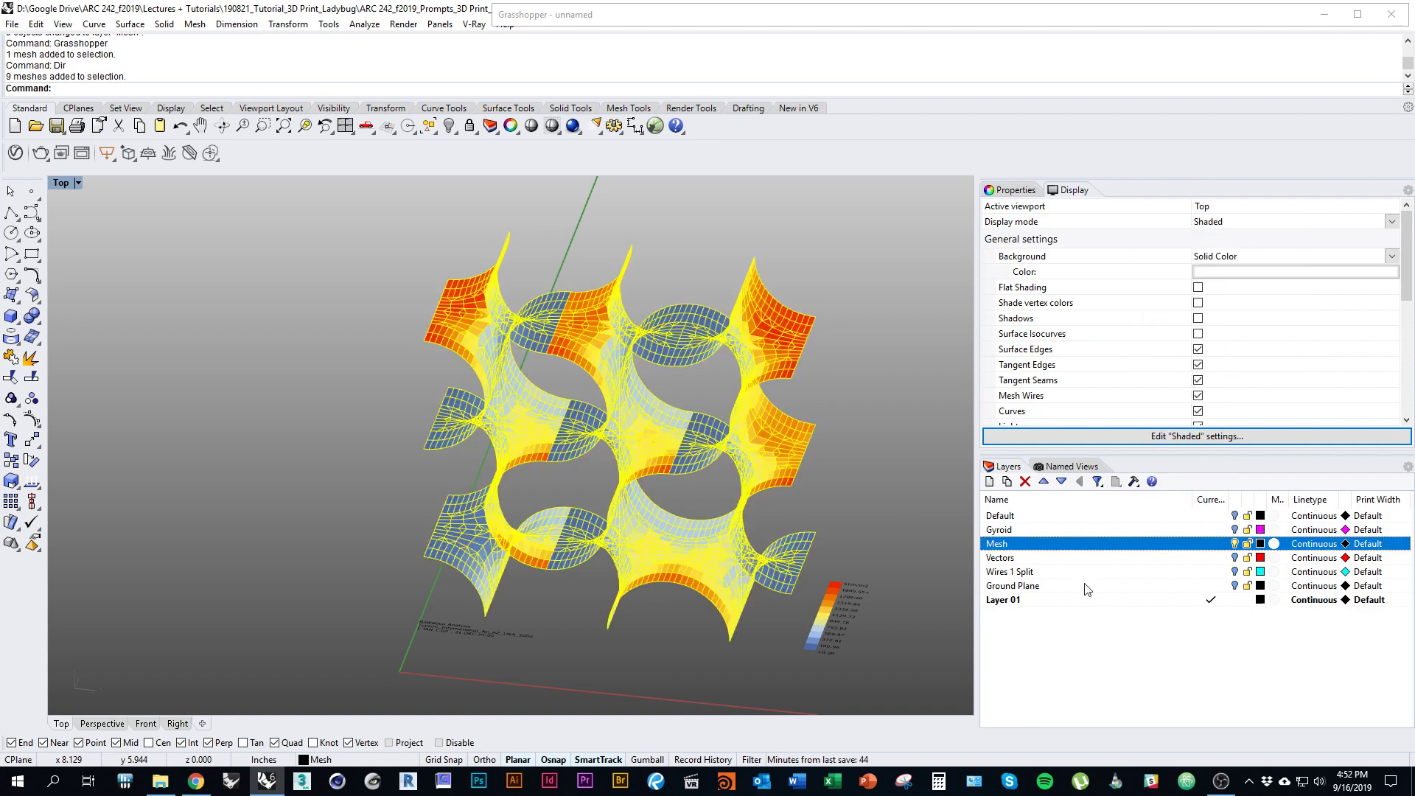
pyautogui.write('OffsetMesh')
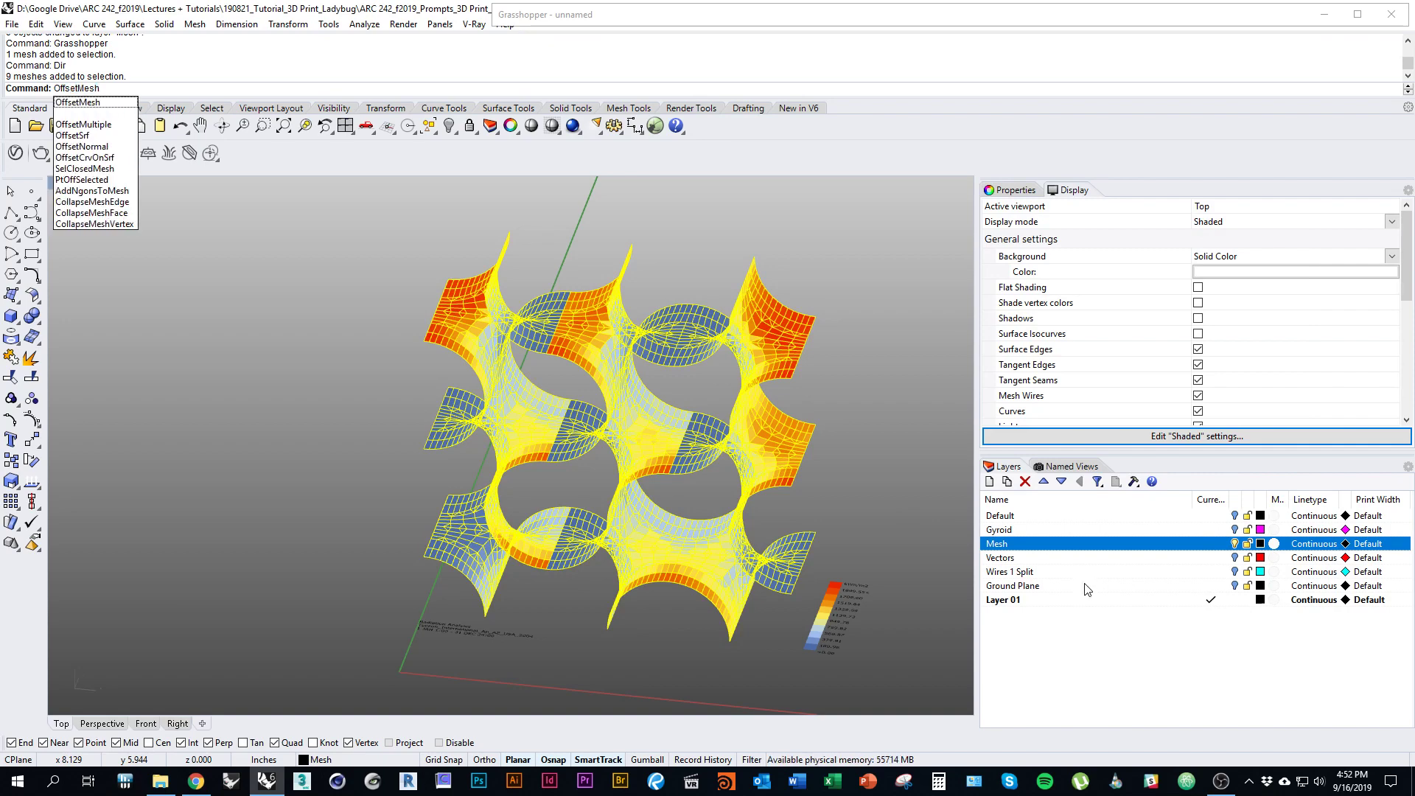
pyautogui.press('Return')
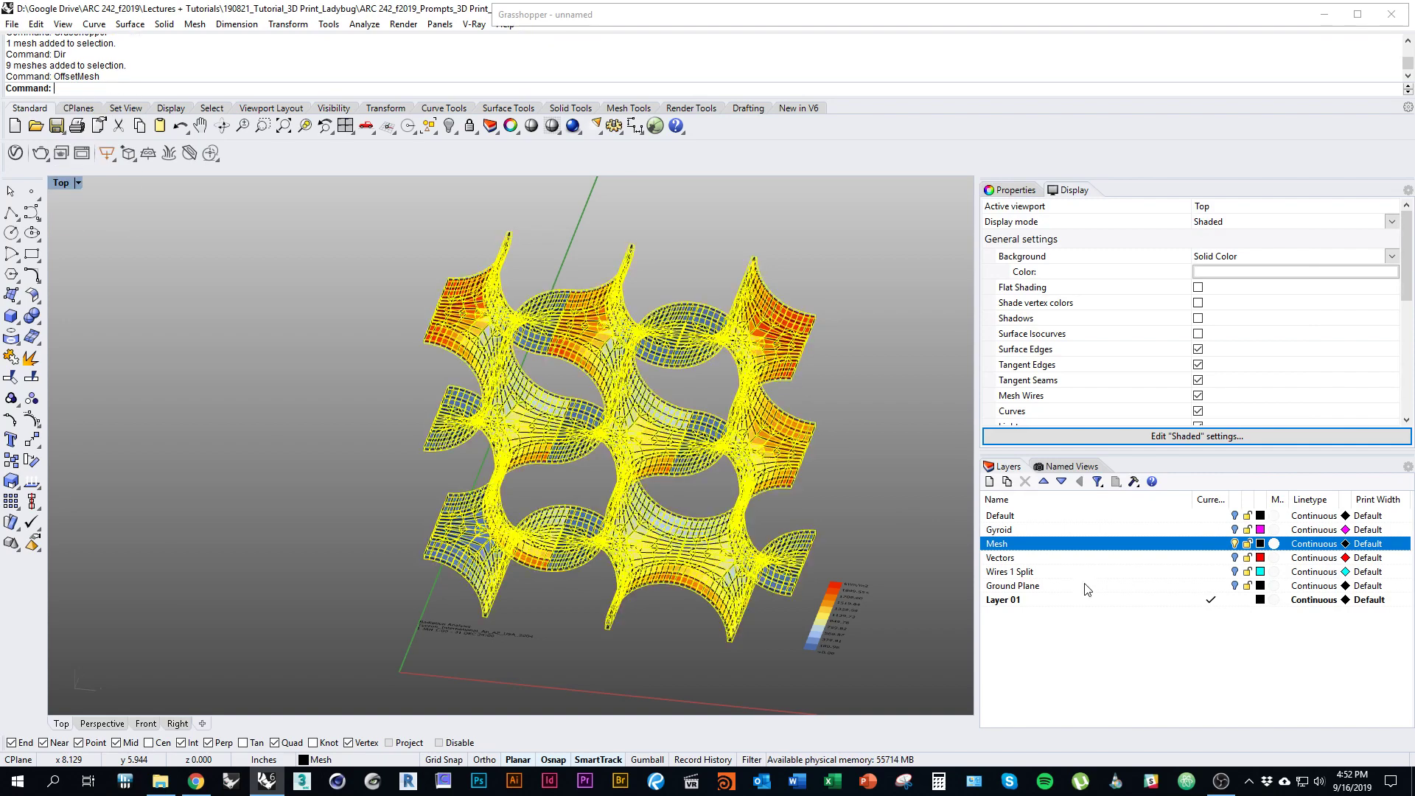
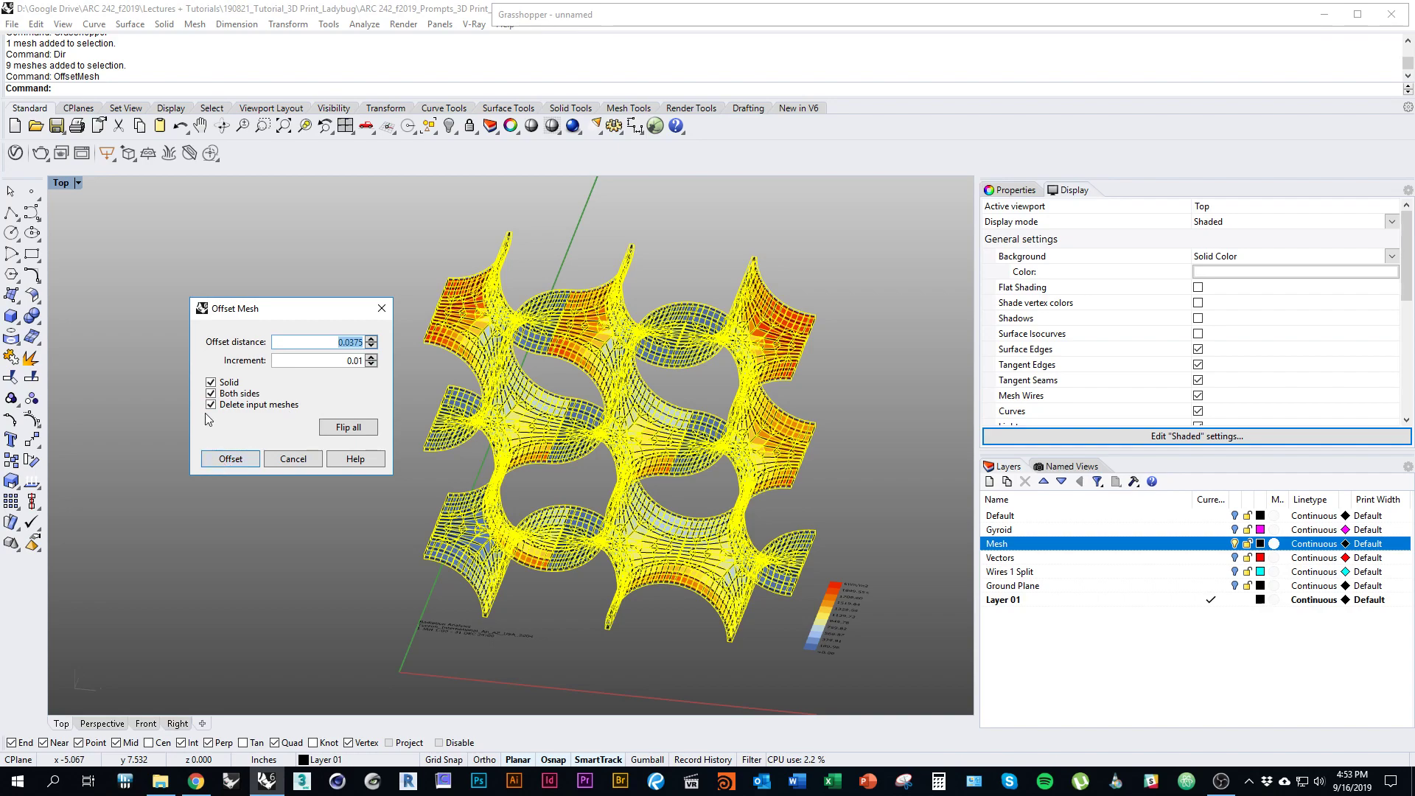
pyautogui.click(247, 457)
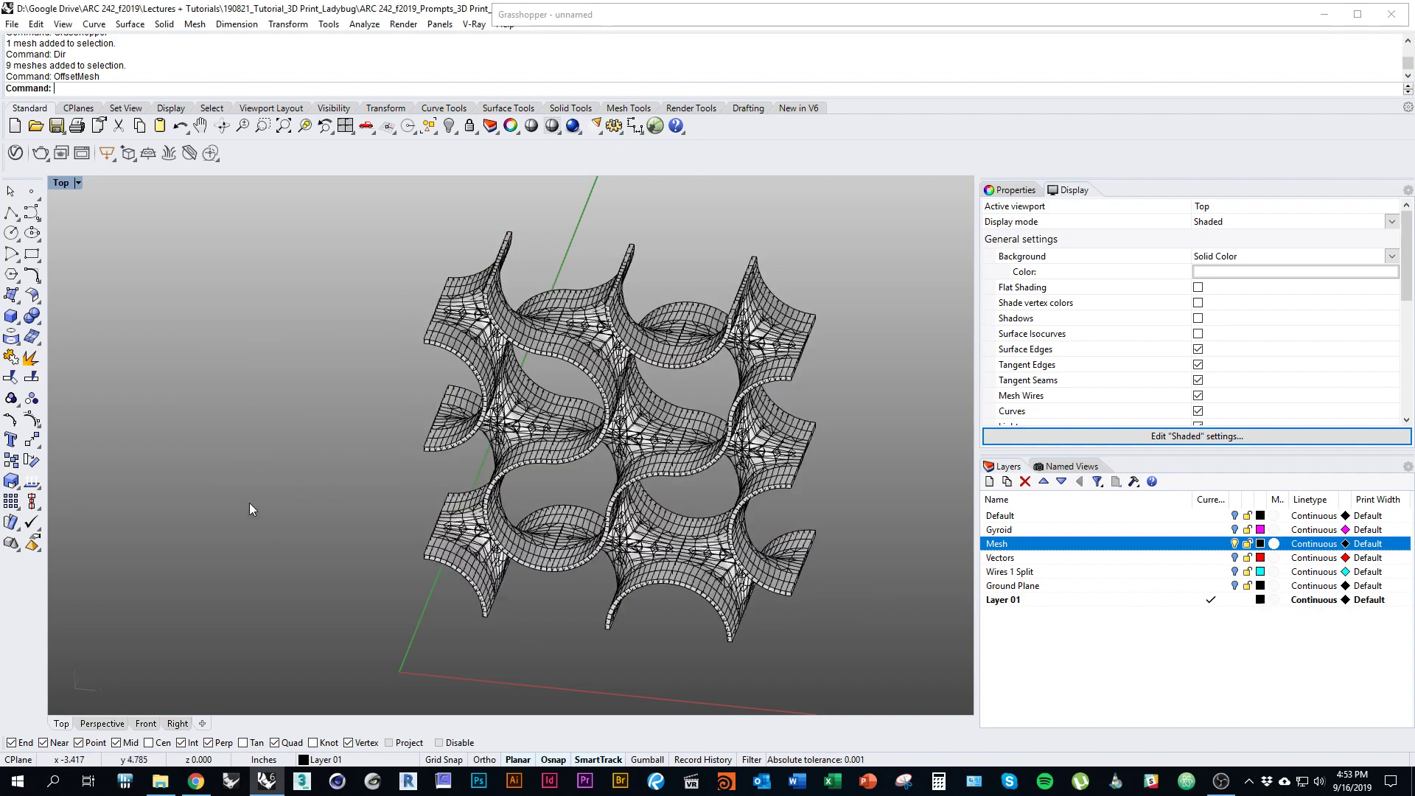
# Step: Select one of the thickened meshes in the row nearest the origin and inspect it up close
pyautogui.moveTo(499, 511); pyautogui.dragTo(425, 520, button='right')
pyautogui.click(424, 521)
pyautogui.click(514, 551)
pyautogui.scroll(7, 488, 603)
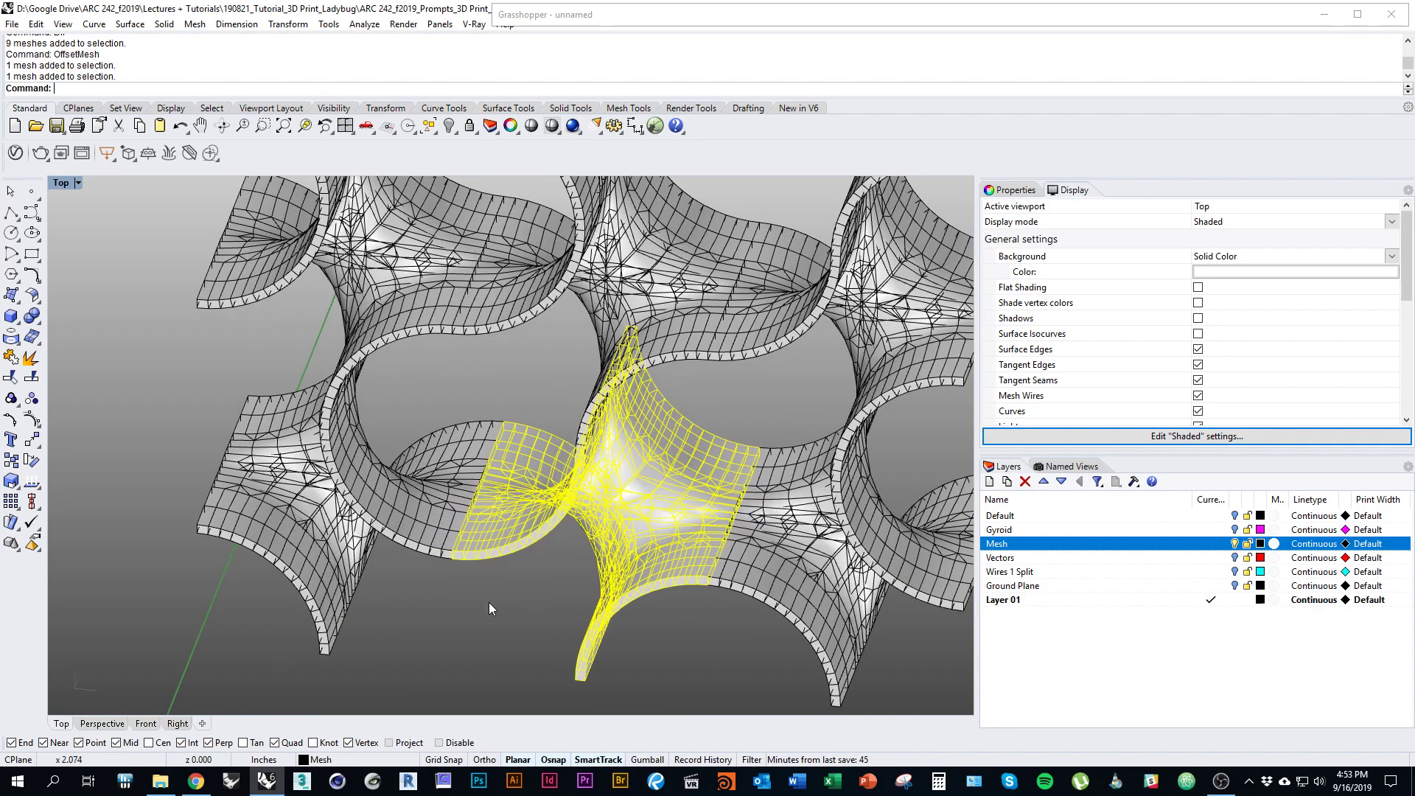
# Step: Select neighbouring thickened meshes one by one, ending with the corner mesh nearest the origin, and inspect their thickened edges up close
pyautogui.click(494, 544)
pyautogui.scroll(-2, 498, 553)
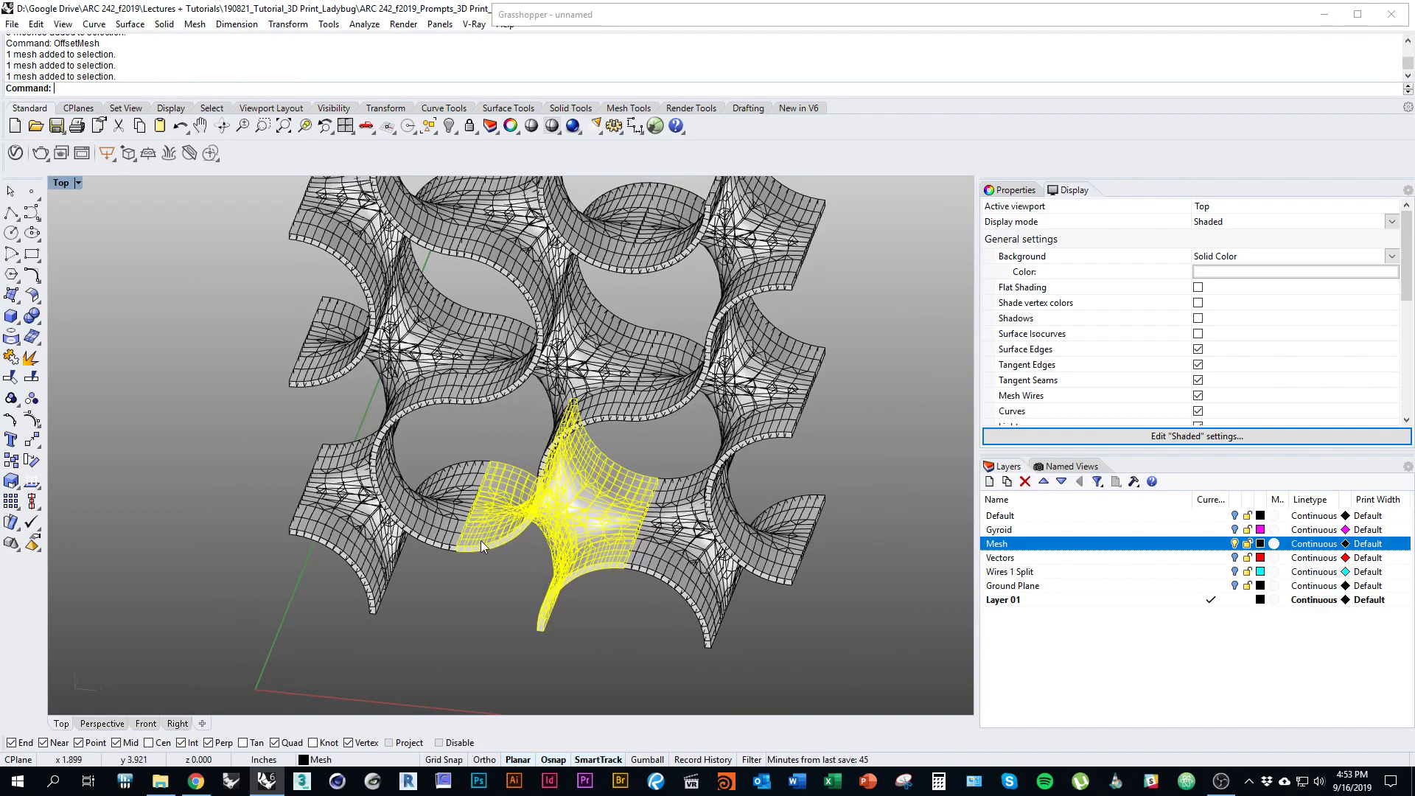
pyautogui.moveTo(481, 541); pyautogui.dragTo(461, 556, button='right')
pyautogui.click(397, 543)
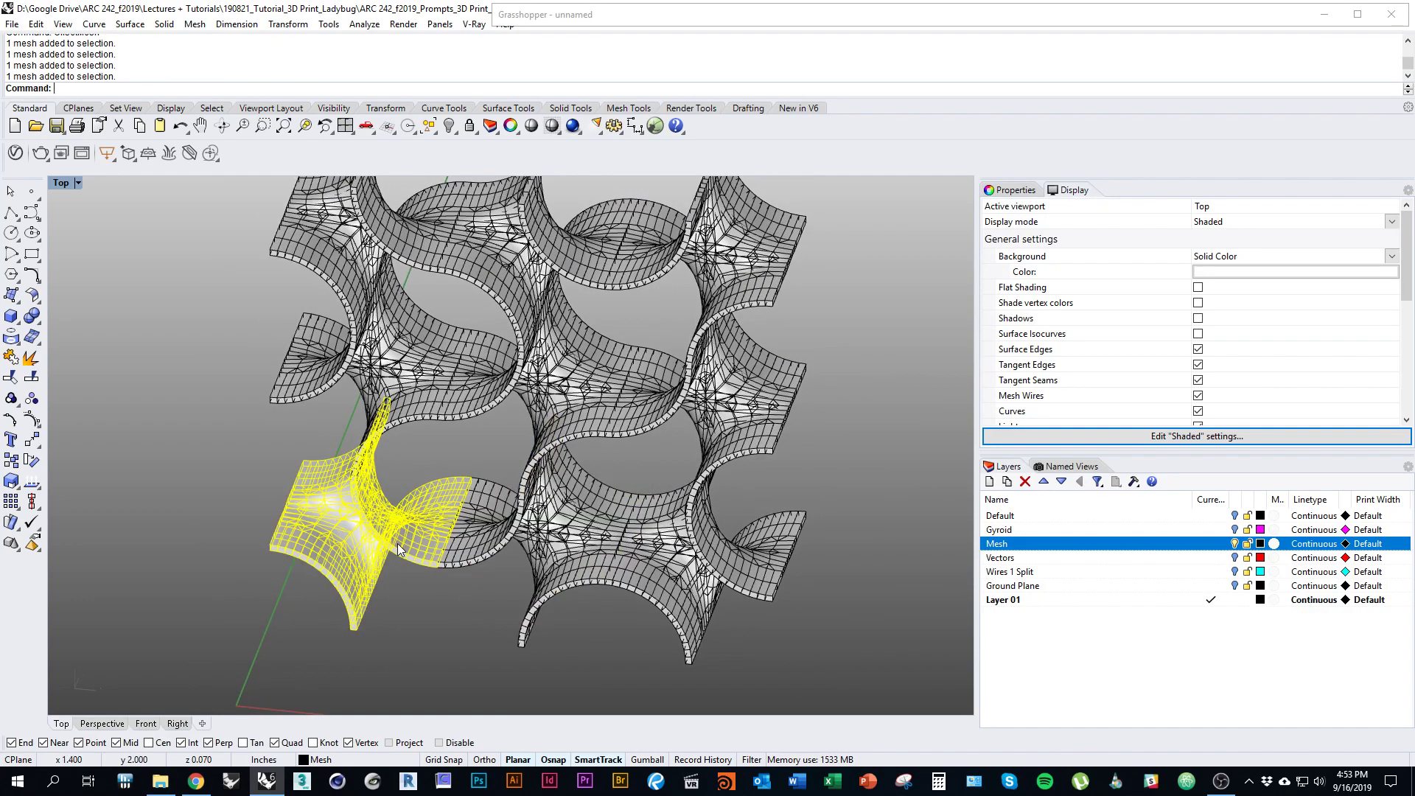
pyautogui.click(413, 590)
pyautogui.scroll(5, 442, 516)
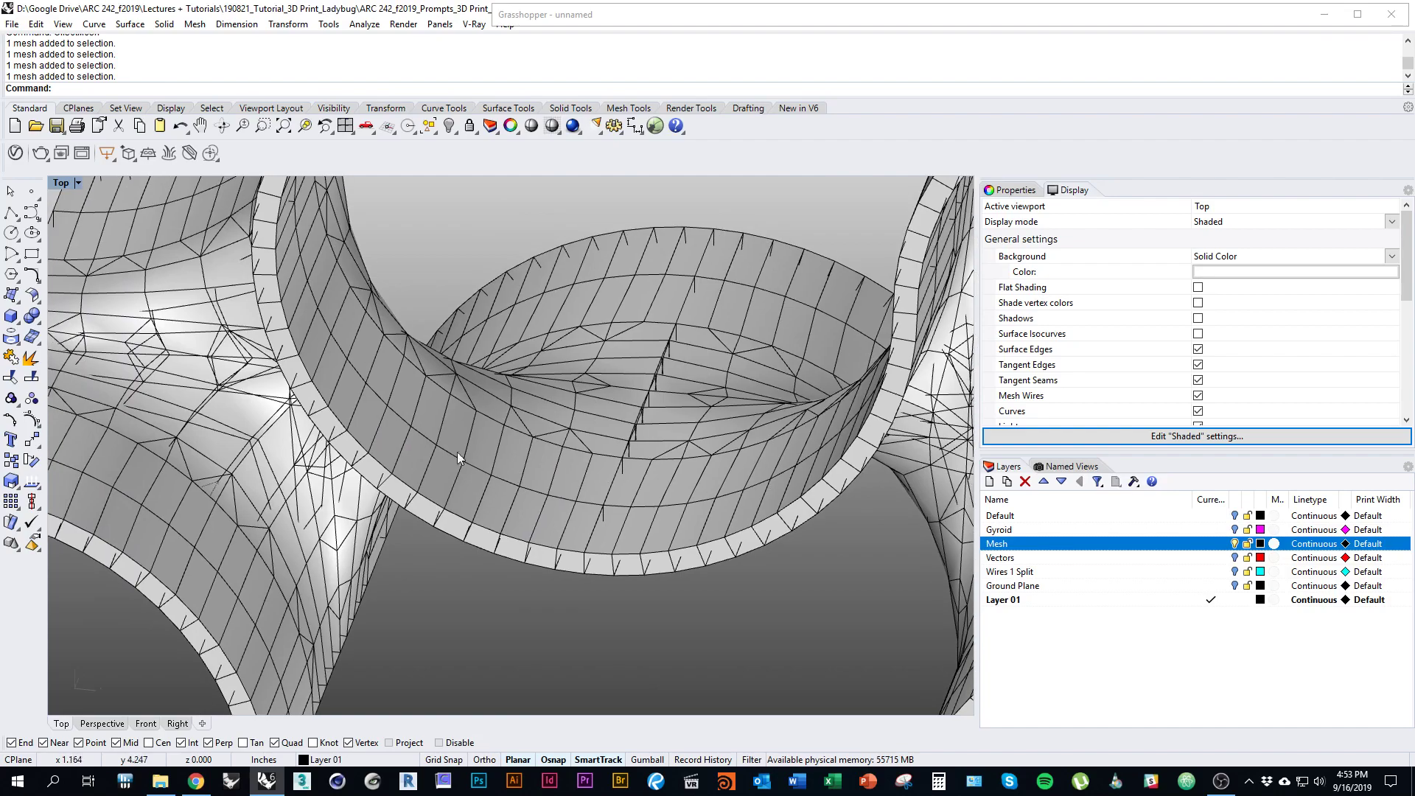
pyautogui.moveTo(462, 460); pyautogui.dragTo(407, 438, button='right')
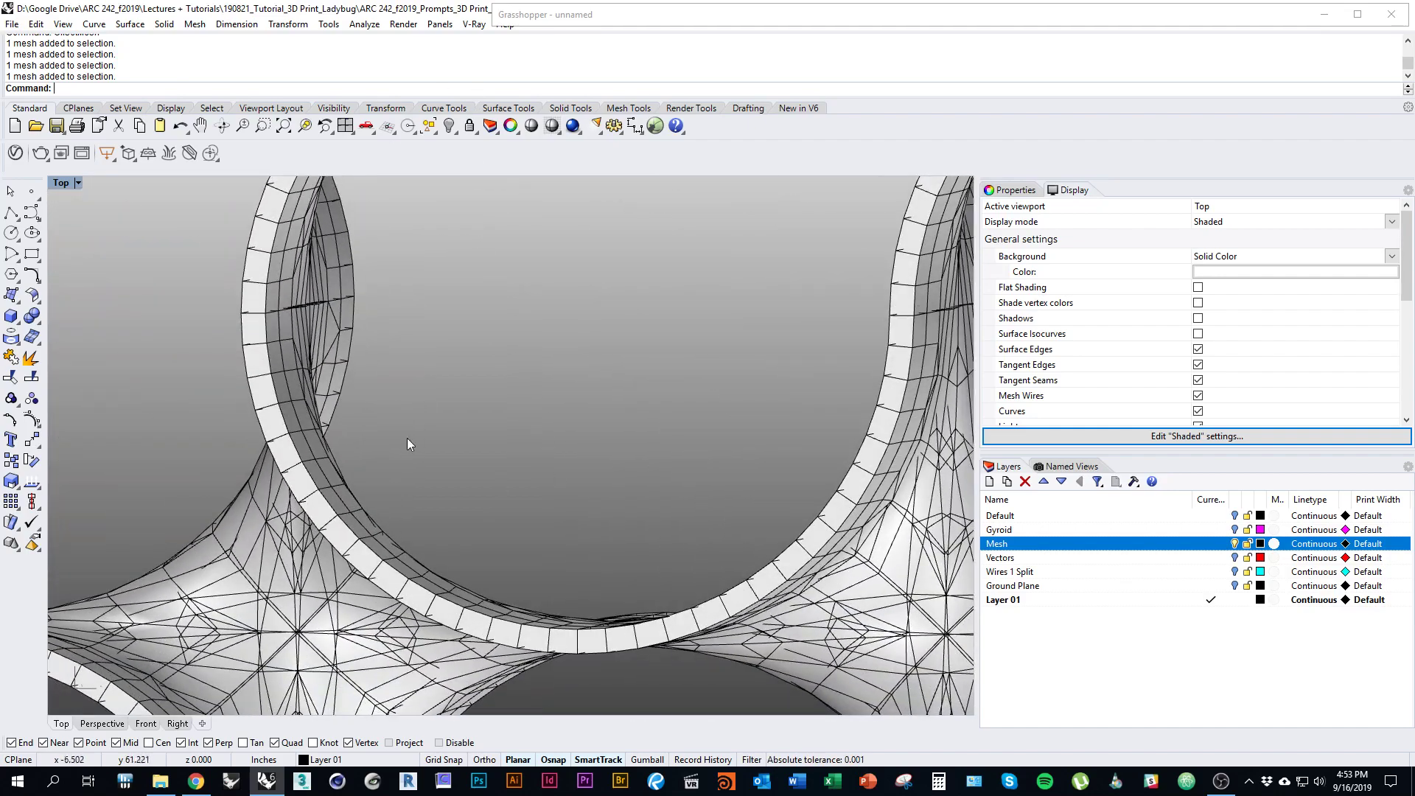
pyautogui.scroll(-5, 489, 592)
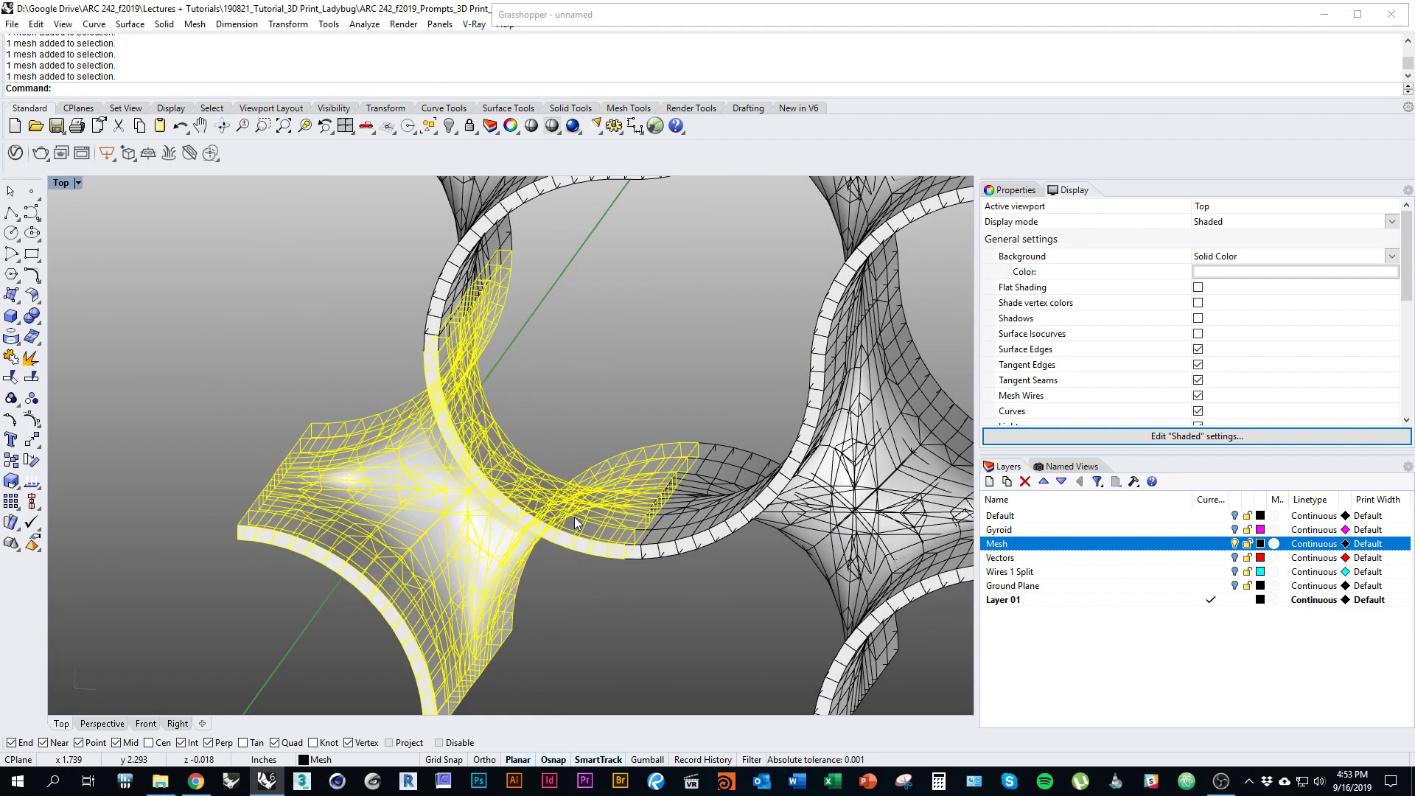
# Step: Display the thickened corner mesh's normal directions with the Dir command, inspect them along its edges and finish the command
pyautogui.press('Return')
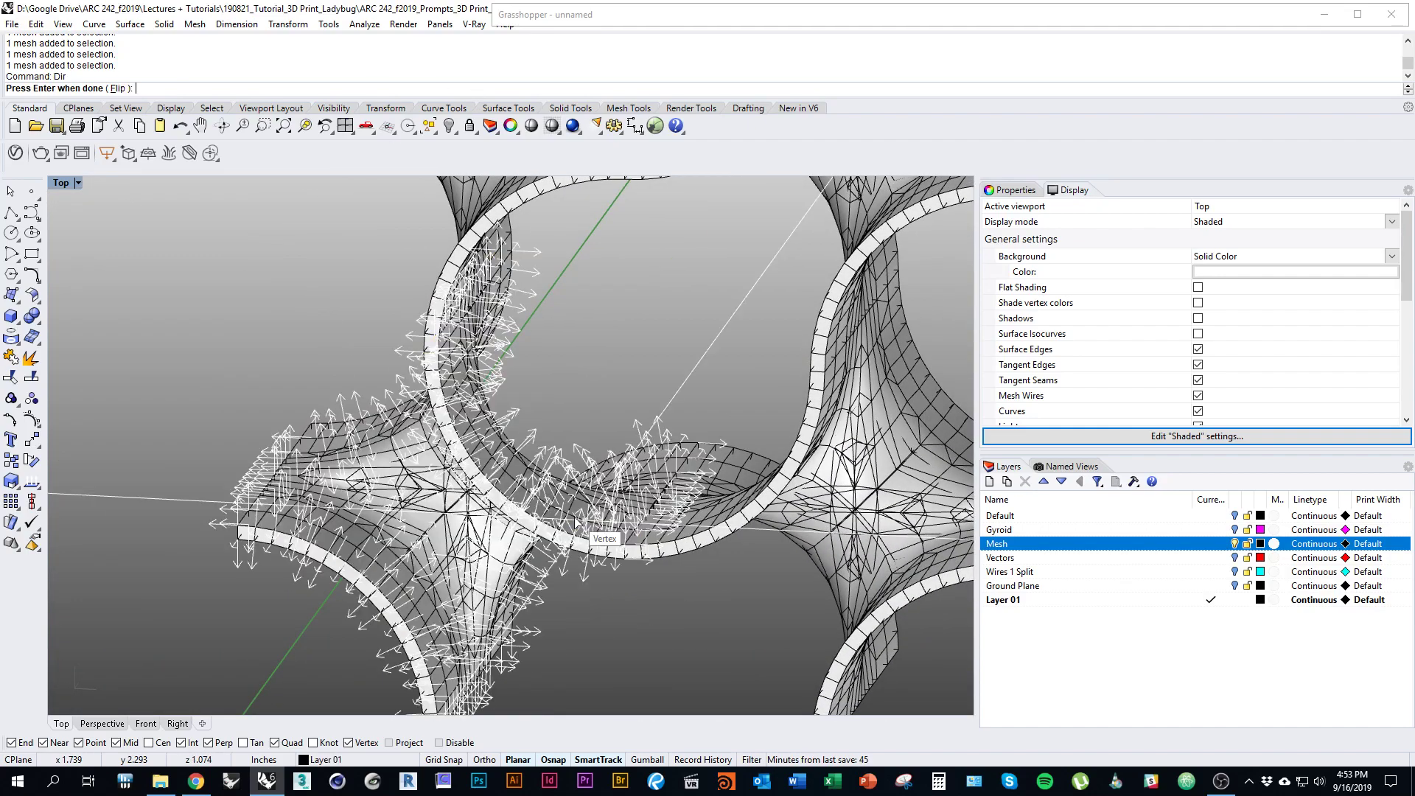
pyautogui.moveTo(522, 516)
pyautogui.keyDown('ctrl'); pyautogui.keyDown('shift'); pyautogui.mouseDown(button='right')
pyautogui.moveTo(482, 535)
pyautogui.moveTo(545, 507)
pyautogui.mouseUp(button='right'); pyautogui.keyUp('shift'); pyautogui.keyUp('ctrl')
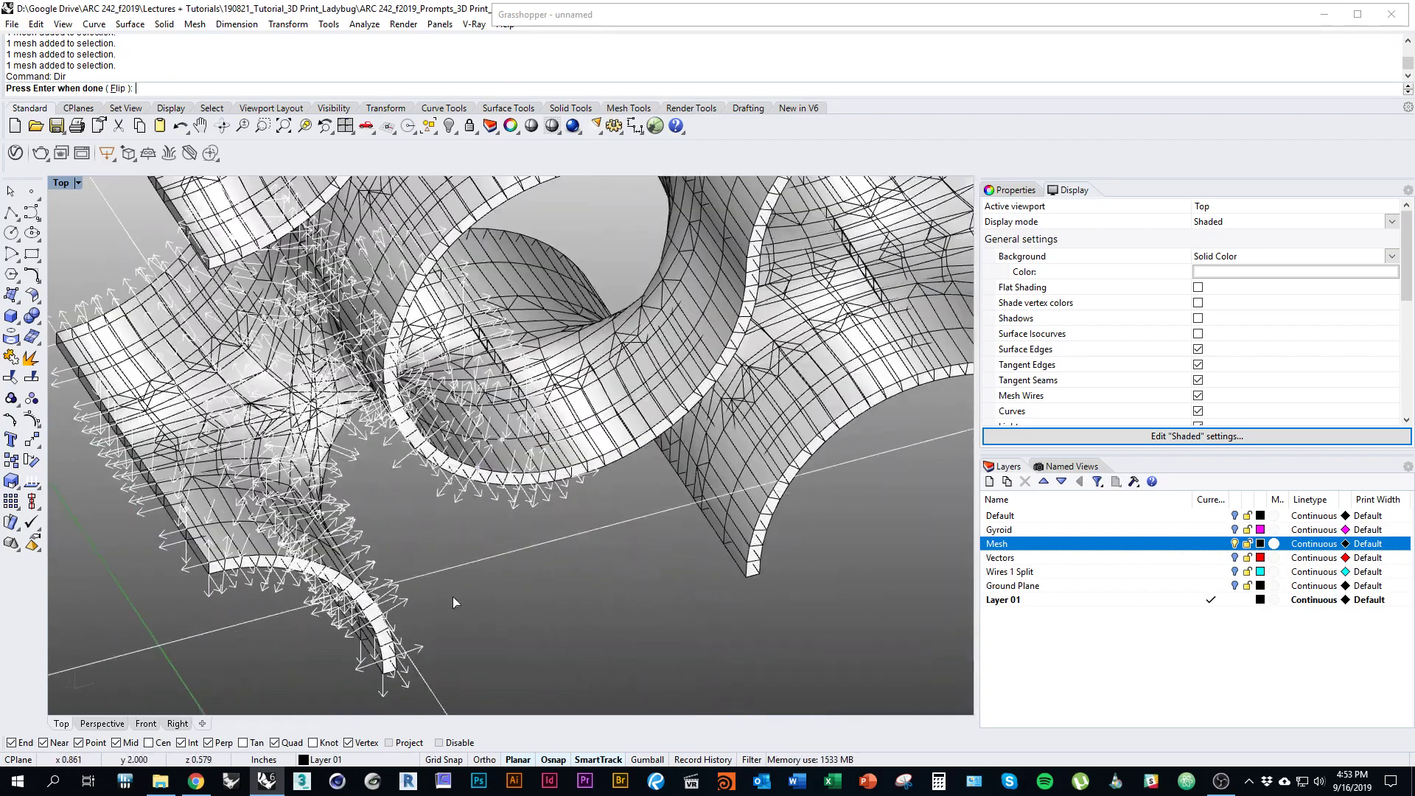
pyautogui.rightClick(494, 527)
pyautogui.scroll(-10, 383, 530)
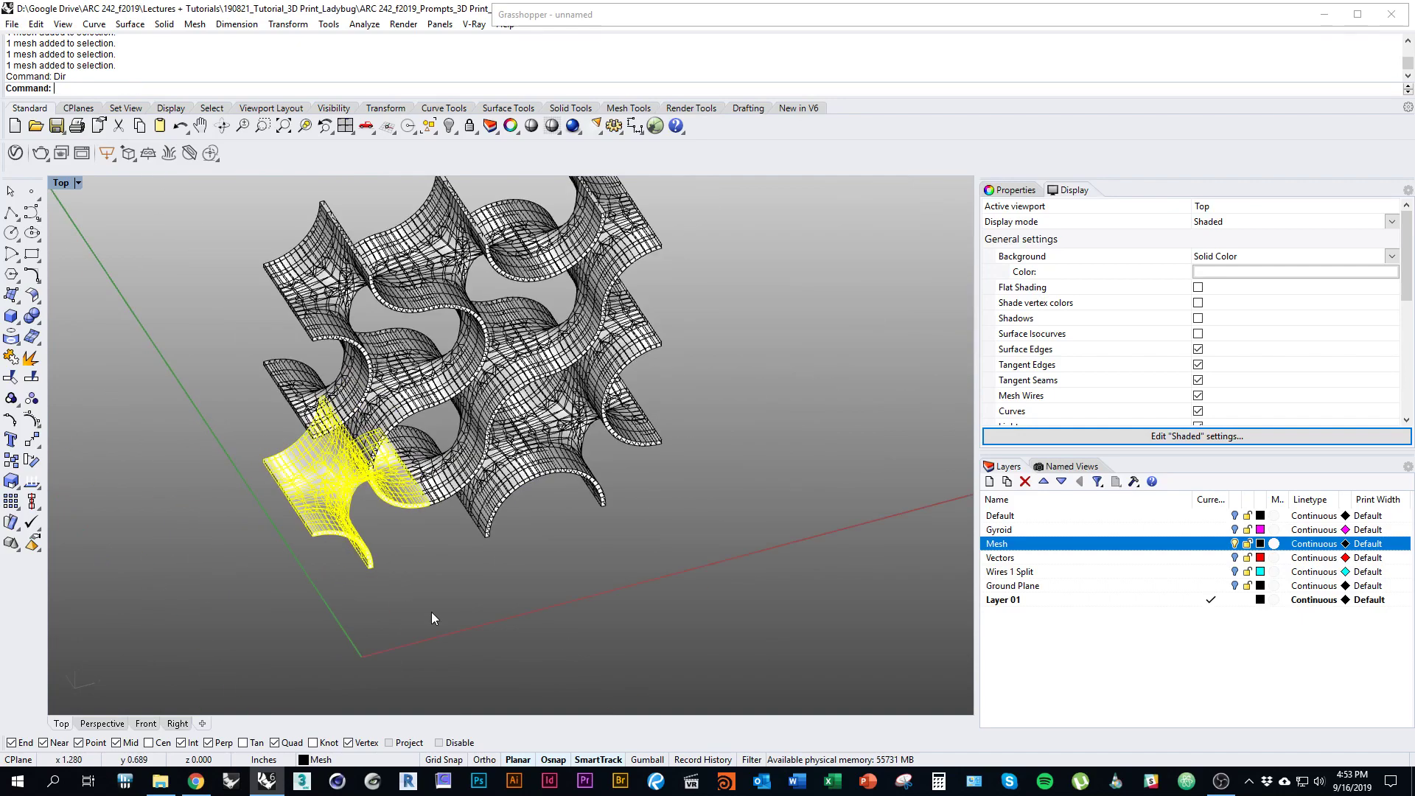
# Step: Select all nine thickened meshes and, in Grasshopper, assign them to the Mesh parameter feeding radiationAnalysis using Set Multiple Meshes
pyautogui.keyDown('ctrl'); pyautogui.keyDown('shift'); pyautogui.moveTo(432, 612); pyautogui.dragTo(418, 583, button='right'); pyautogui.keyUp('shift'); pyautogui.keyUp('ctrl')
pyautogui.click(418, 584)
pyautogui.scroll(-4, 390, 597)
pyautogui.moveTo(172, 283); pyautogui.dragTo(683, 680)
pyautogui.moveTo(683, 679); pyautogui.dragTo(648, 559, button='right')
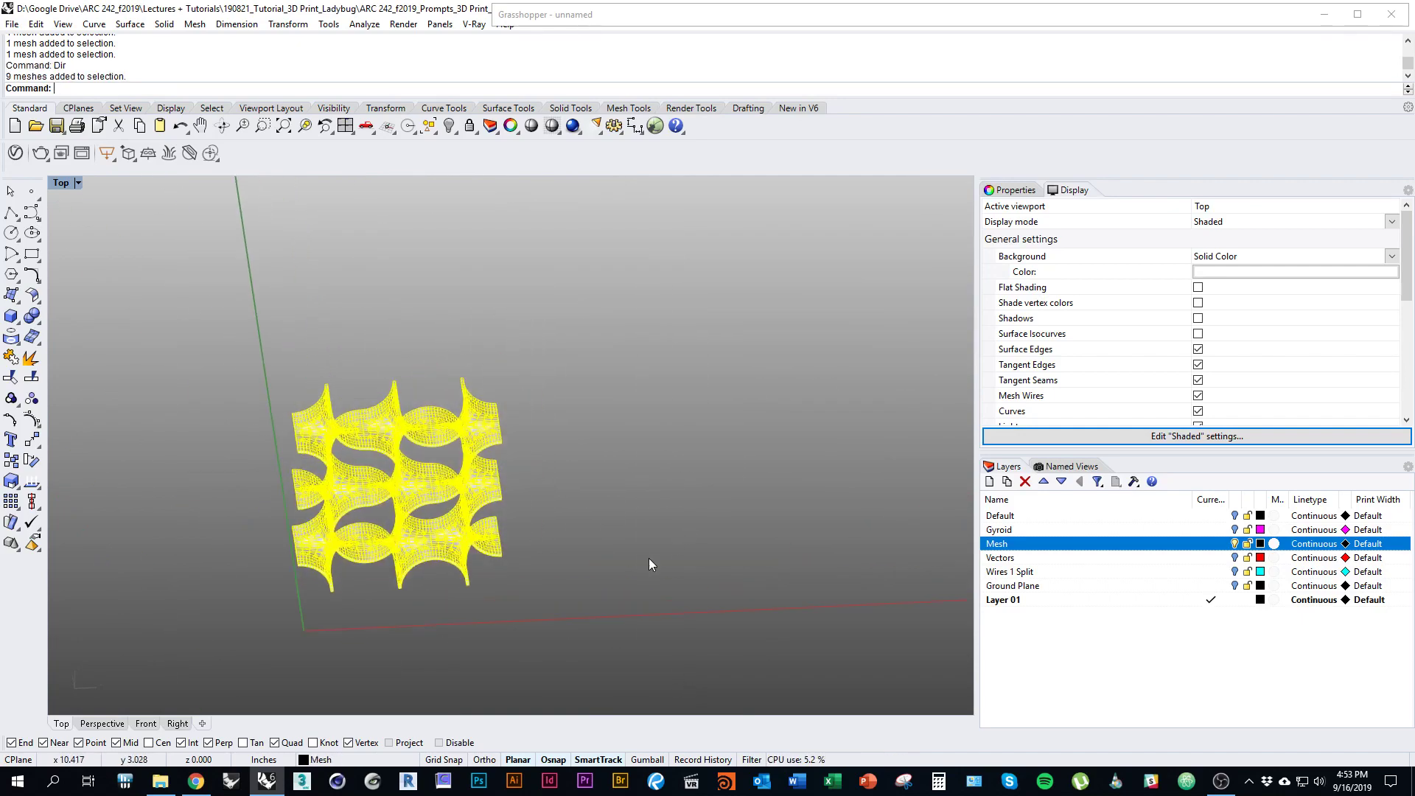
pyautogui.click(645, 26)
pyautogui.scroll(3, 772, 404)
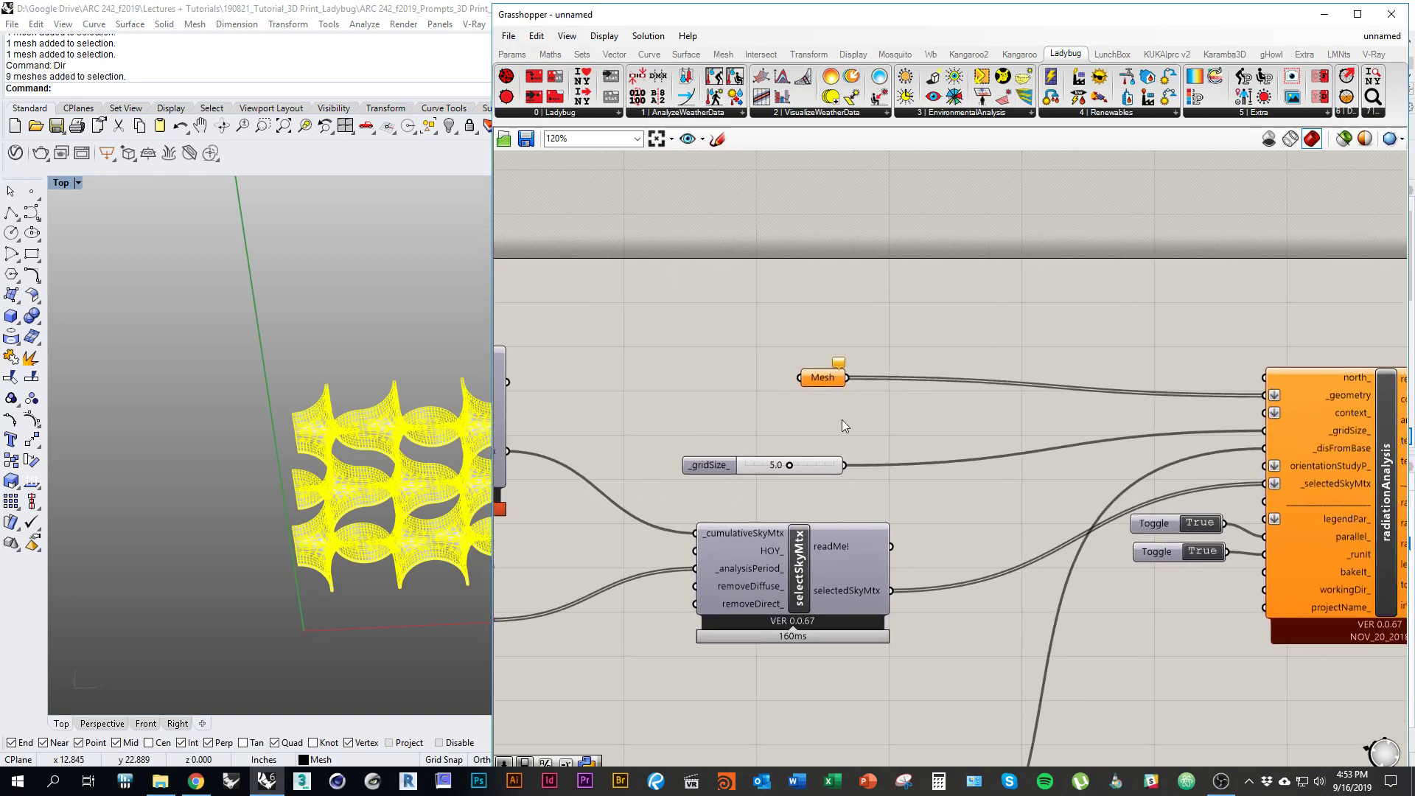
pyautogui.moveTo(821, 381); pyautogui.dragTo(814, 367)
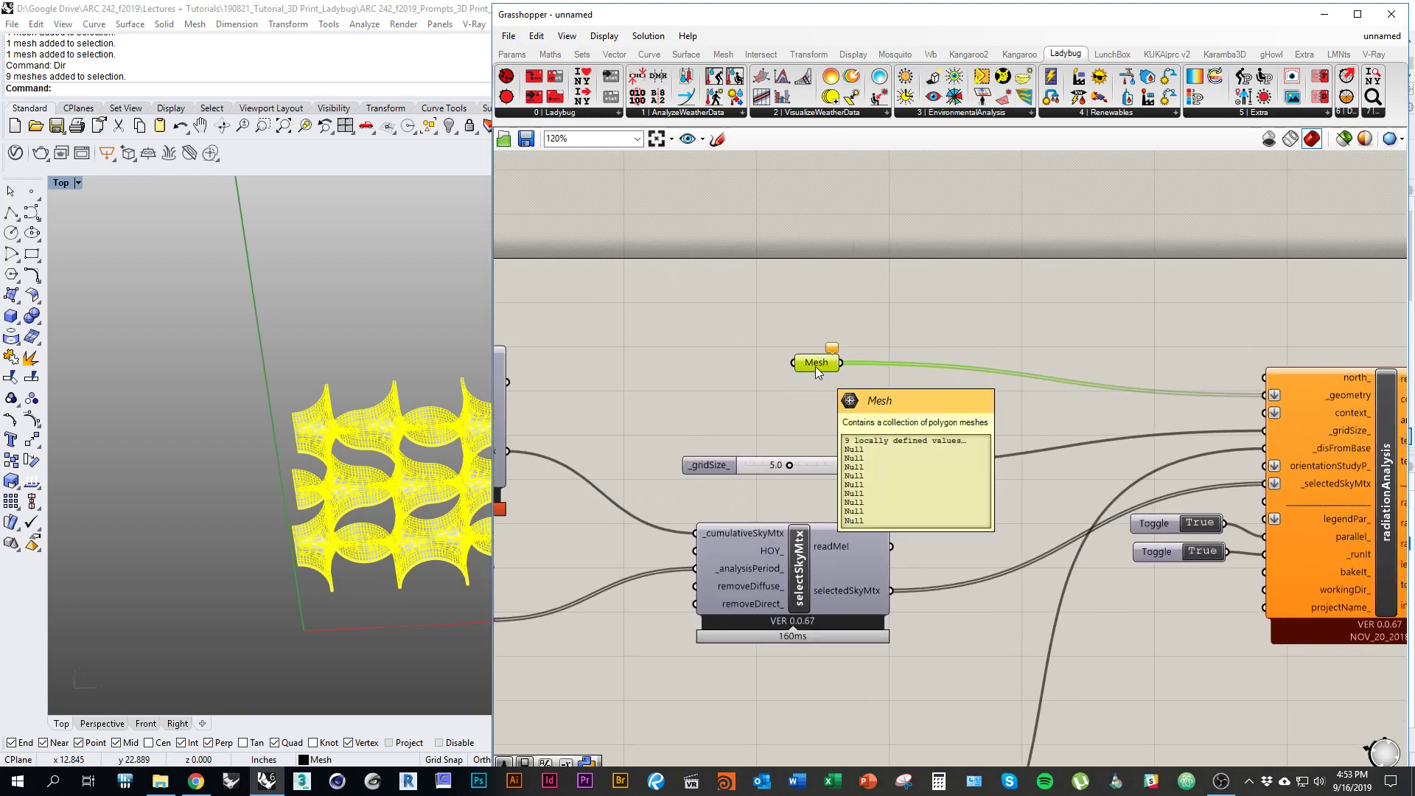
pyautogui.moveTo(381, 479); pyautogui.dragTo(279, 507, button='right')
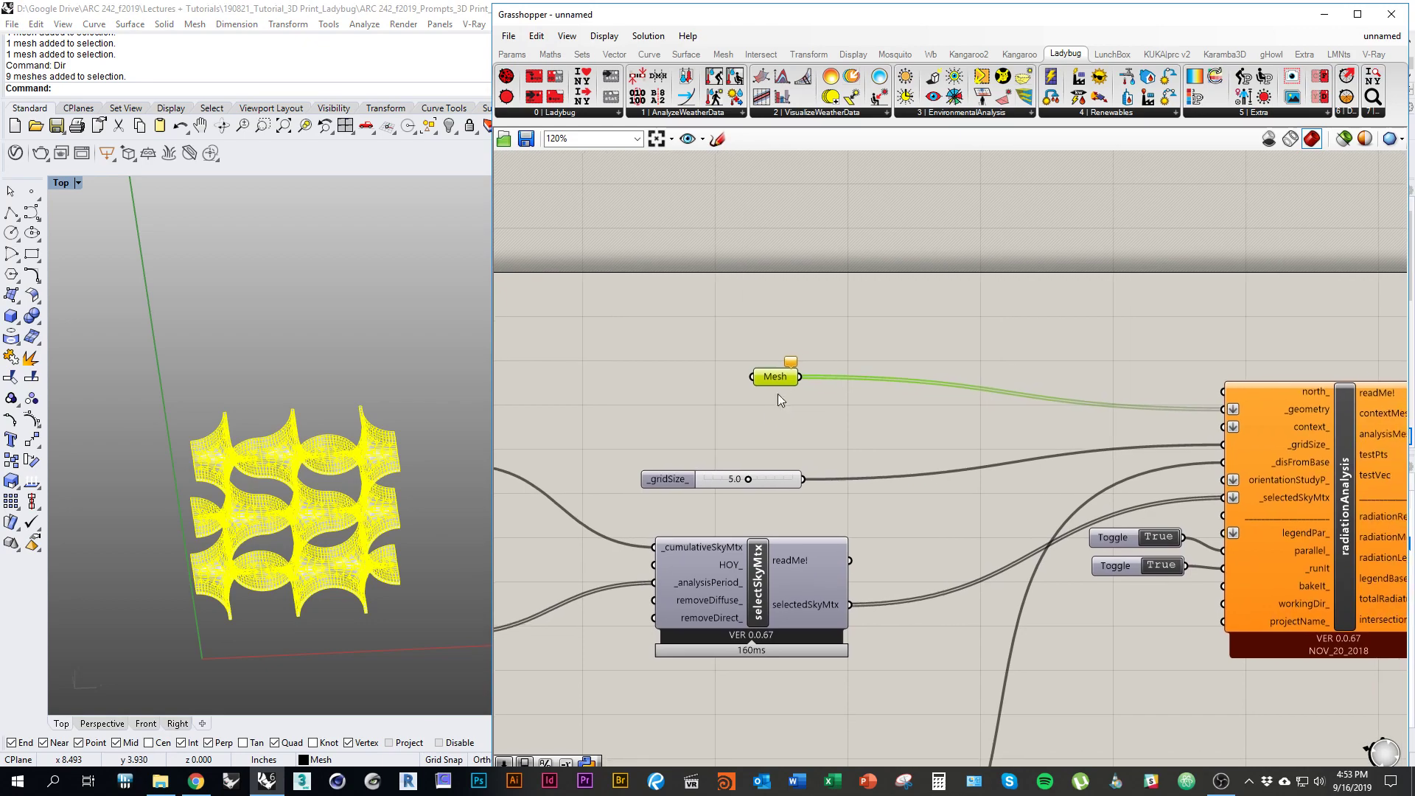
pyautogui.rightClick(777, 376)
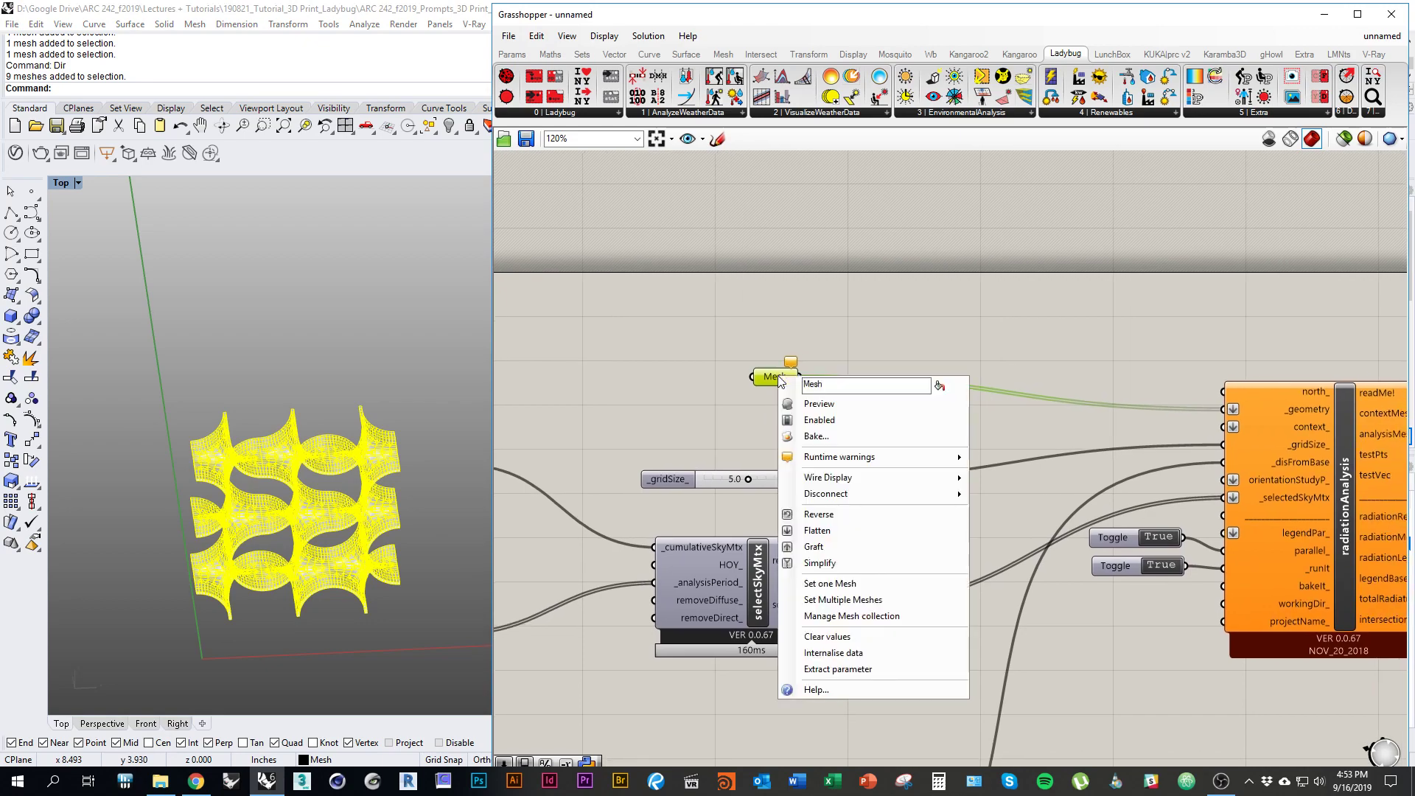
pyautogui.click(895, 603)
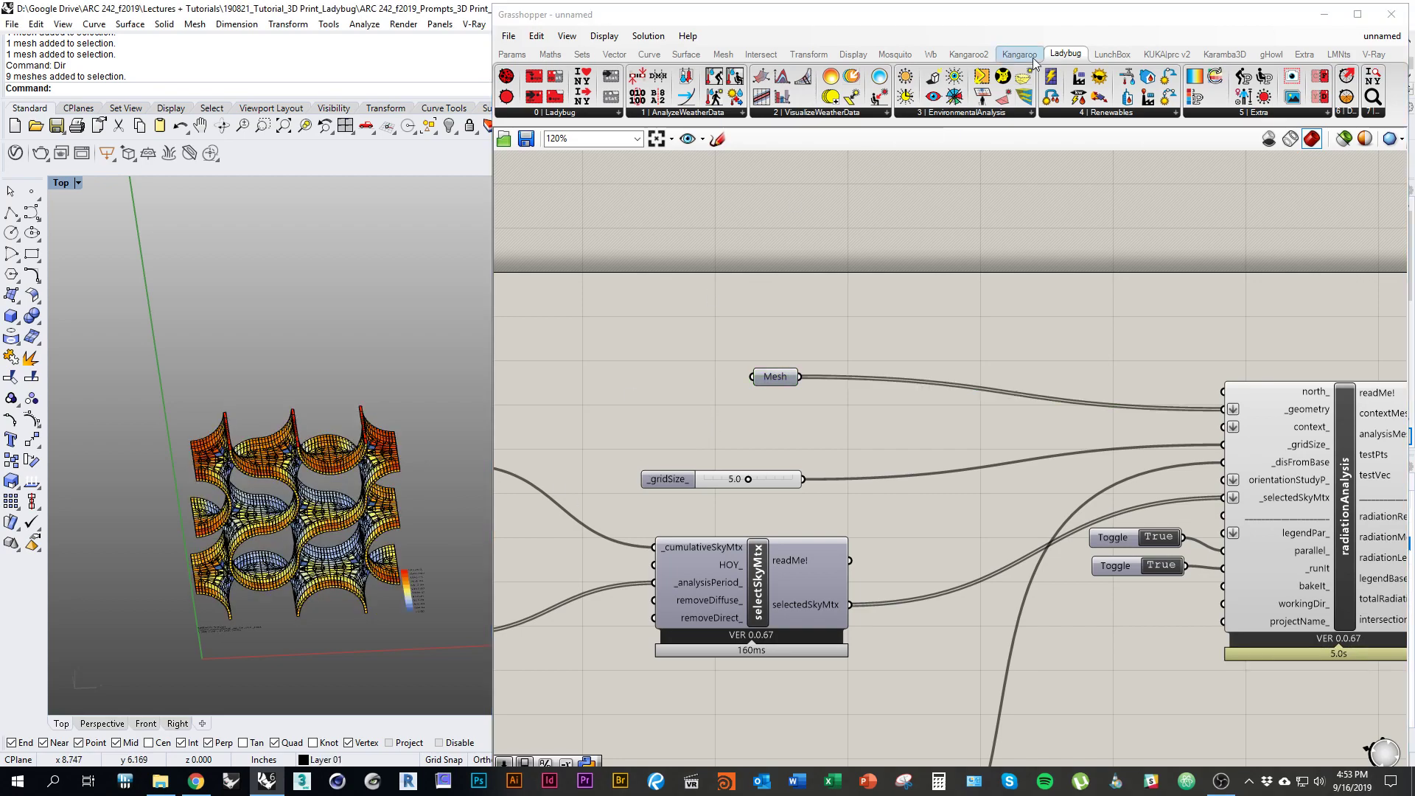
# Step: Collapse the Grasshopper window, hide the Mesh layer and inspect the radiation colours on the thickened gyroid
pyautogui.doubleClick(1047, 16)
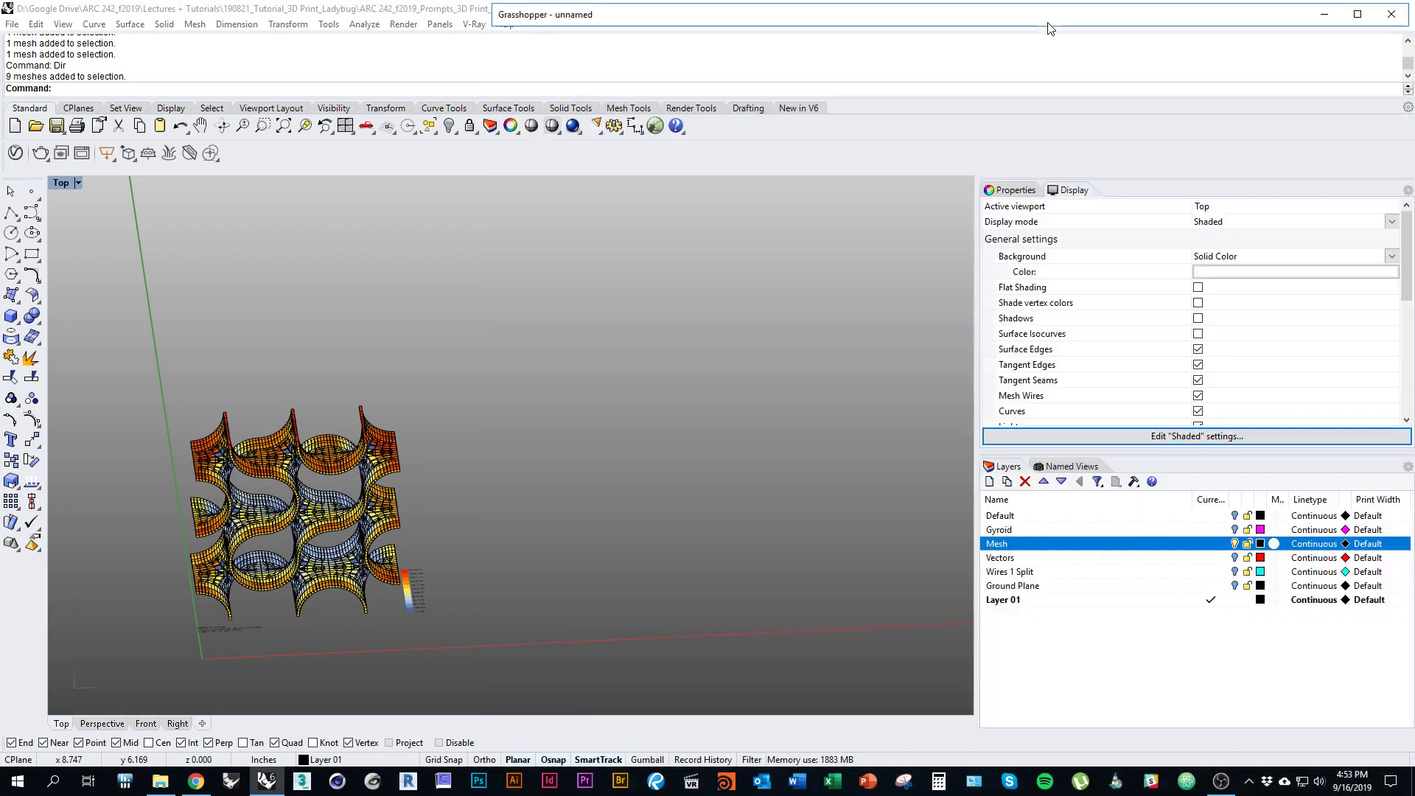
pyautogui.click(1234, 543)
pyautogui.moveTo(264, 533); pyautogui.dragTo(406, 519, button='right')
pyautogui.scroll(9, 448, 533)
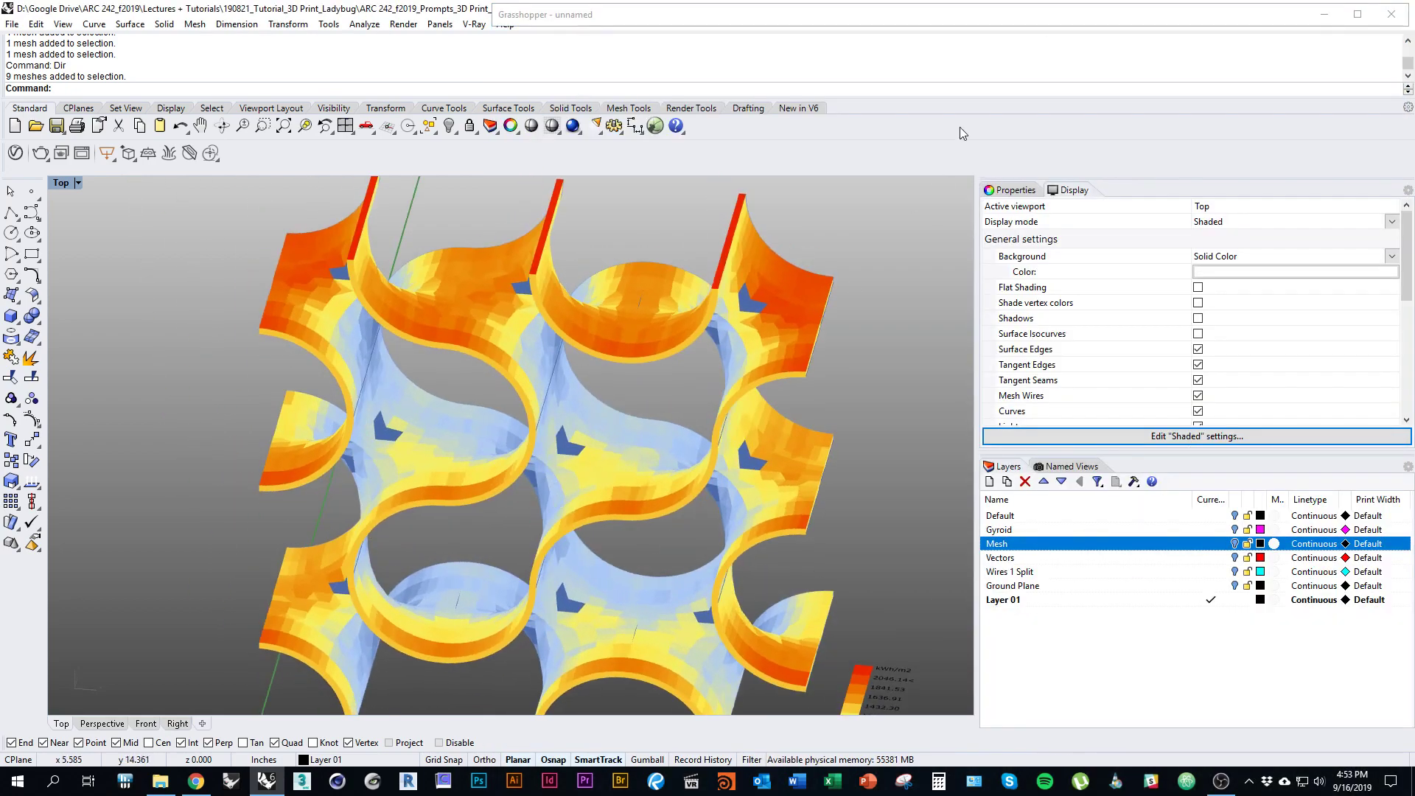
# Step: Restore the Grasshopper window and set the _toMonth_ slider of the analysisPeriod component to 1
pyautogui.doubleClick(973, 20)
pyautogui.moveTo(924, 452); pyautogui.dragTo(1158, 344, button='right')
pyautogui.scroll(-3, 1159, 344)
pyautogui.moveTo(1087, 416); pyautogui.dragTo(1124, 407, button='right')
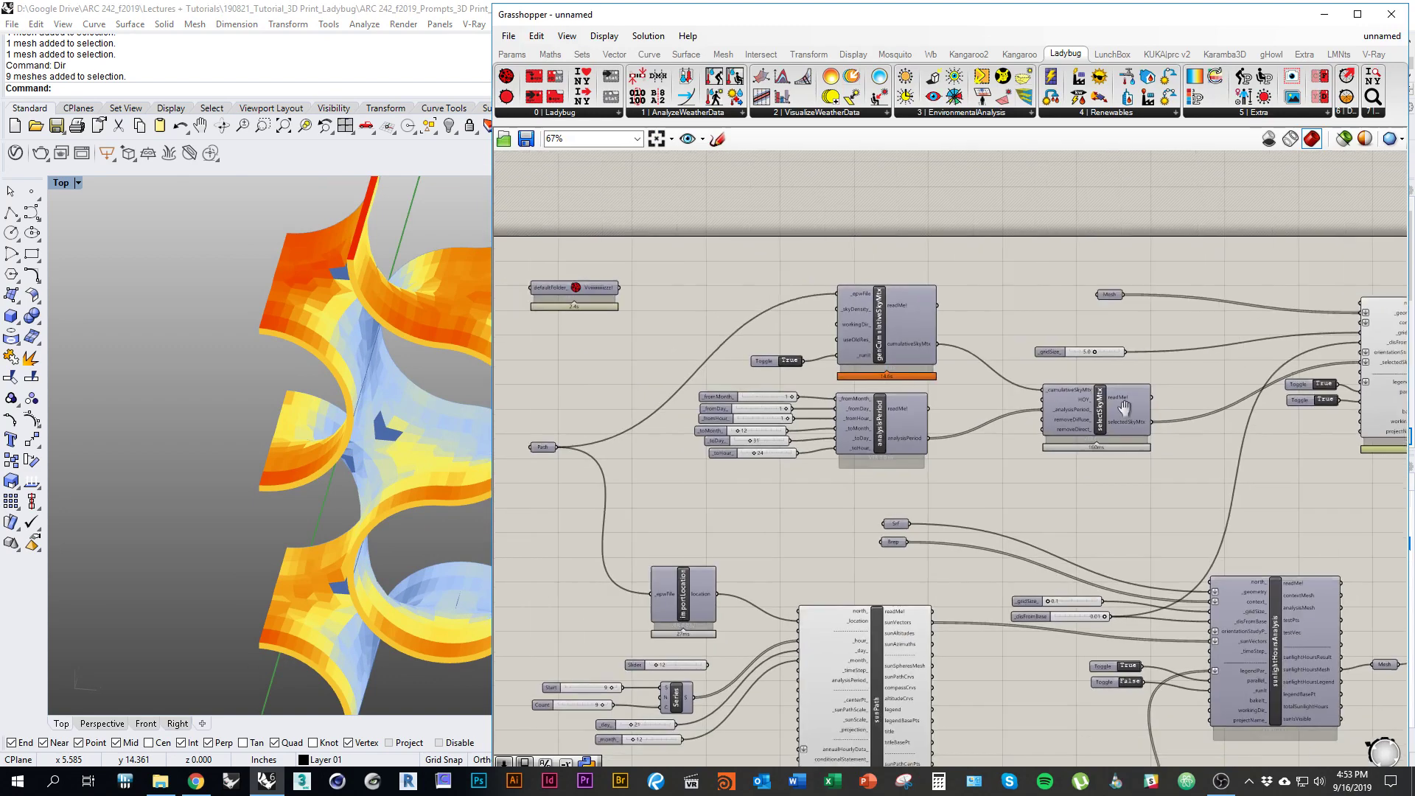
pyautogui.scroll(5, 902, 441)
pyautogui.moveTo(882, 560); pyautogui.dragTo(719, 561, button='right')
pyautogui.moveTo(833, 532); pyautogui.dragTo(906, 512, button='right')
pyautogui.moveTo(771, 421); pyautogui.dragTo(930, 451, button='right')
pyautogui.doubleClick(794, 509)
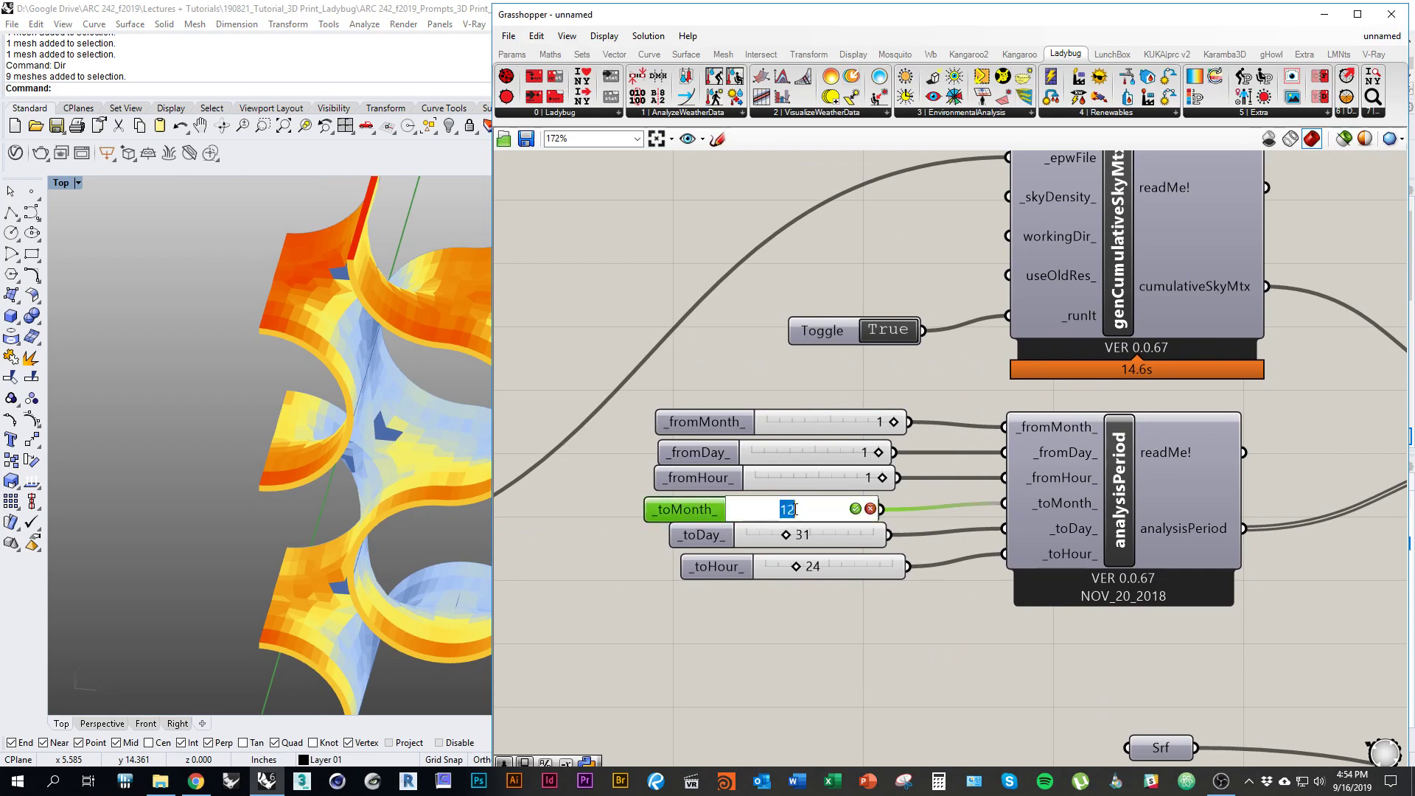
pyautogui.write('1')
pyautogui.press('Return')
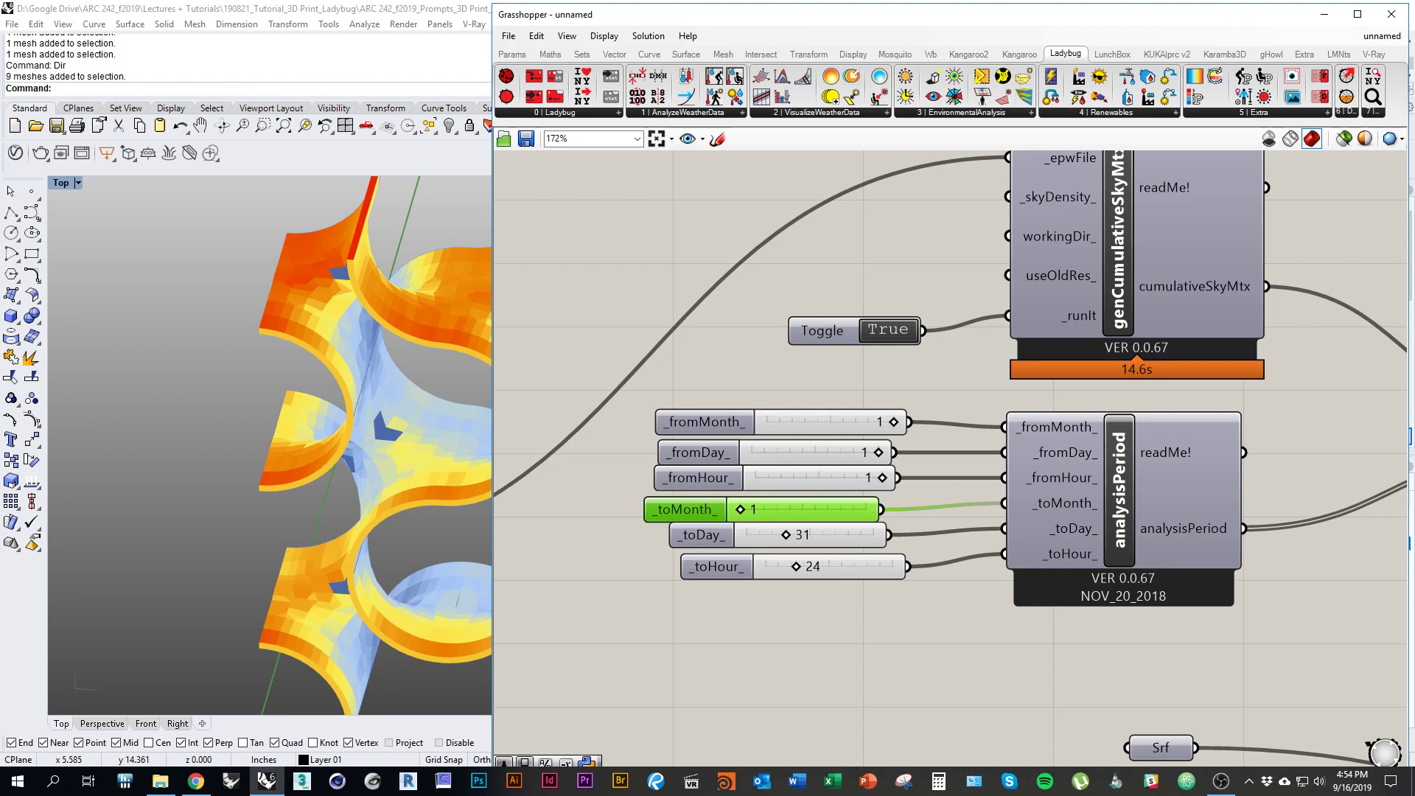
# Step: Examine the radiation colours on the thickened gyroid for the shortened analysis period from several angles
pyautogui.scroll(-5, 180, 534)
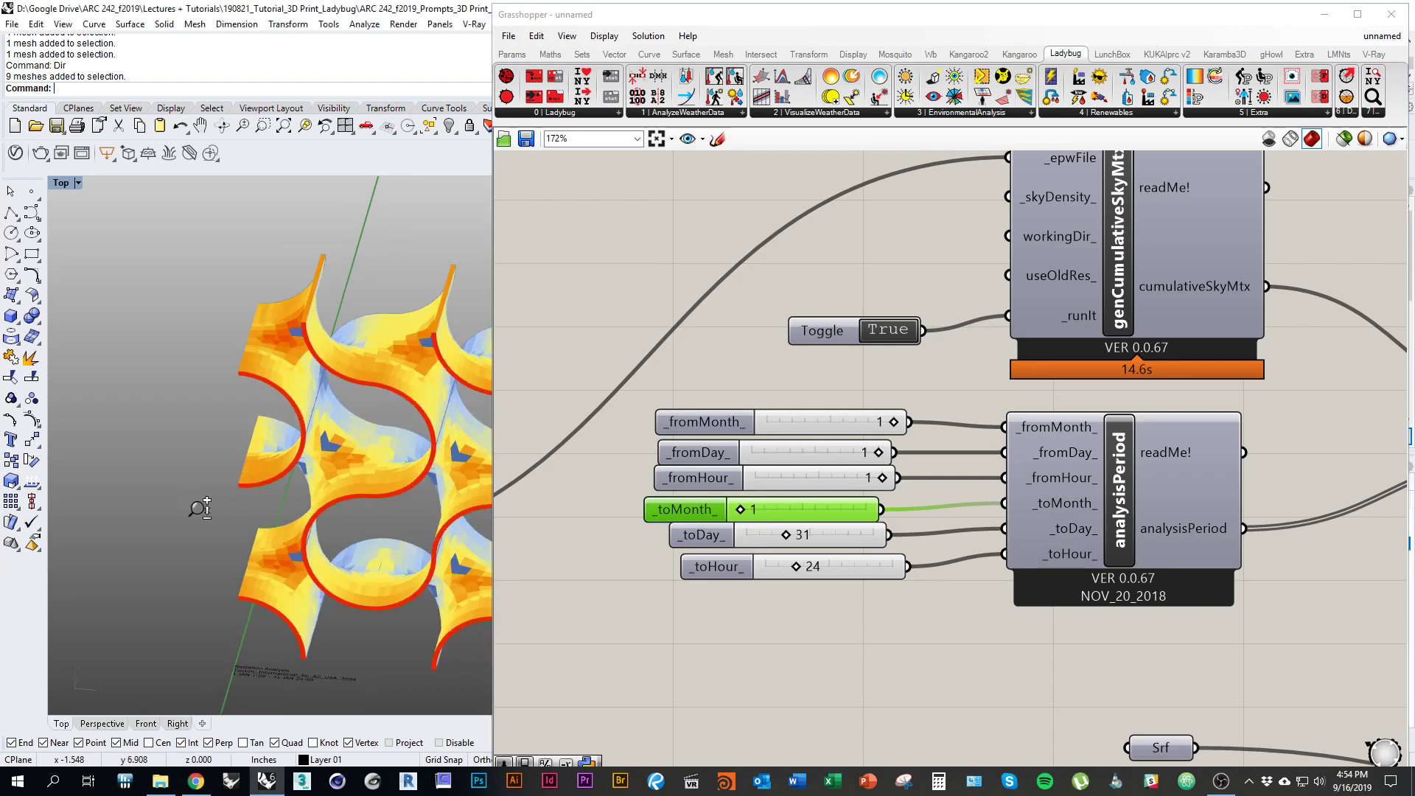
pyautogui.moveTo(180, 533)
pyautogui.mouseDown(button='right')
pyautogui.moveTo(249, 529)
pyautogui.moveTo(246, 447)
pyautogui.moveTo(184, 487)
pyautogui.moveTo(205, 522)
pyautogui.mouseUp(button='right')
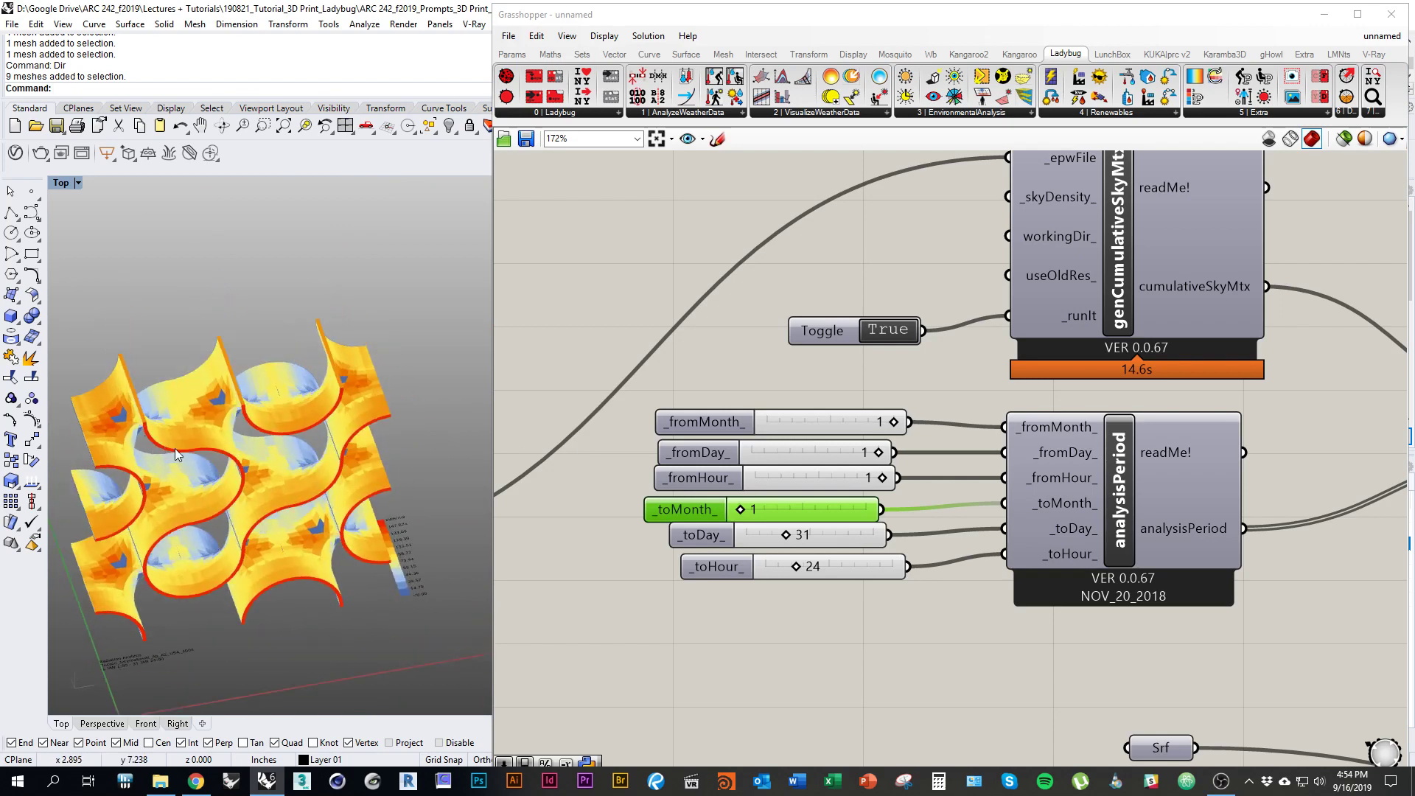
pyautogui.moveTo(297, 545); pyautogui.dragTo(274, 442, button='right')
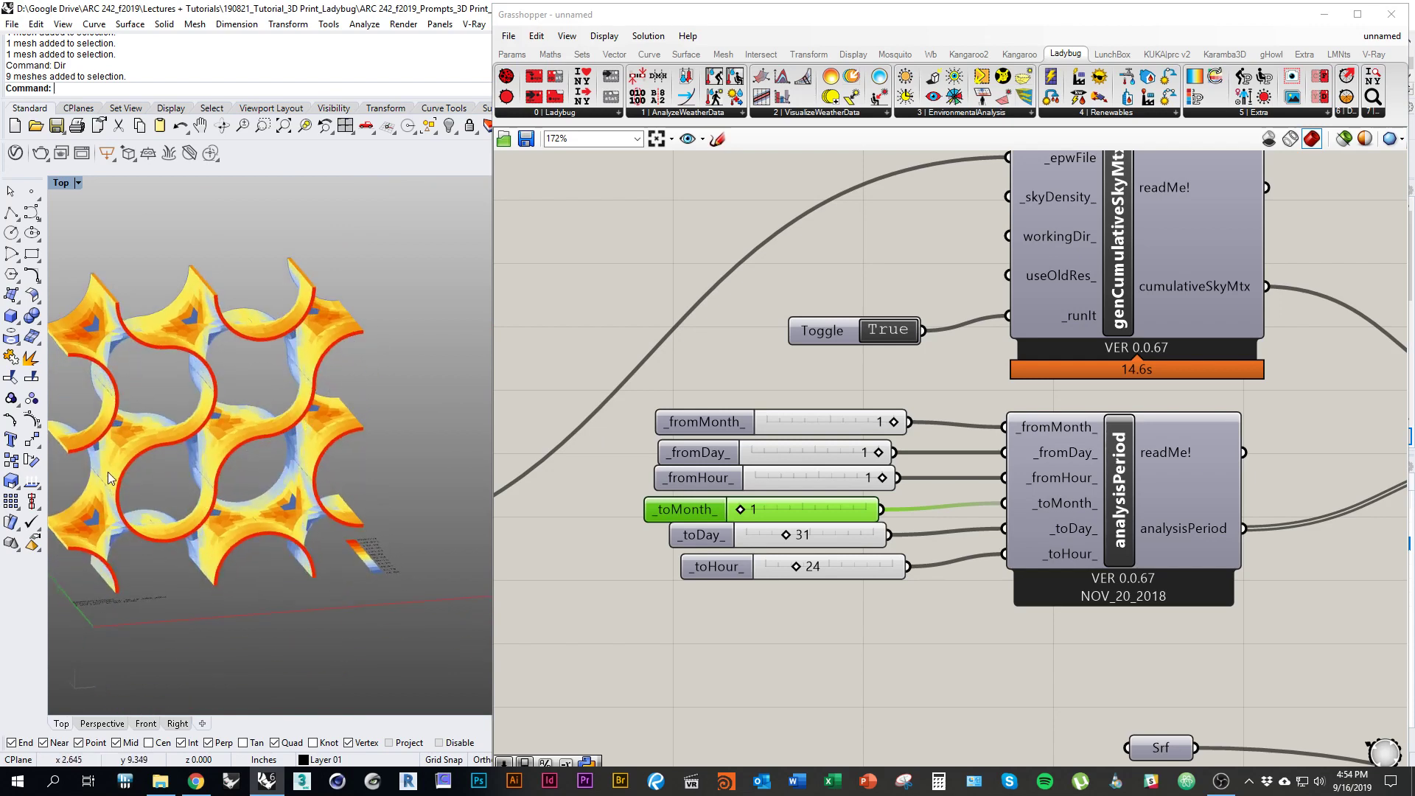
pyautogui.moveTo(268, 457); pyautogui.dragTo(342, 556, button='right')
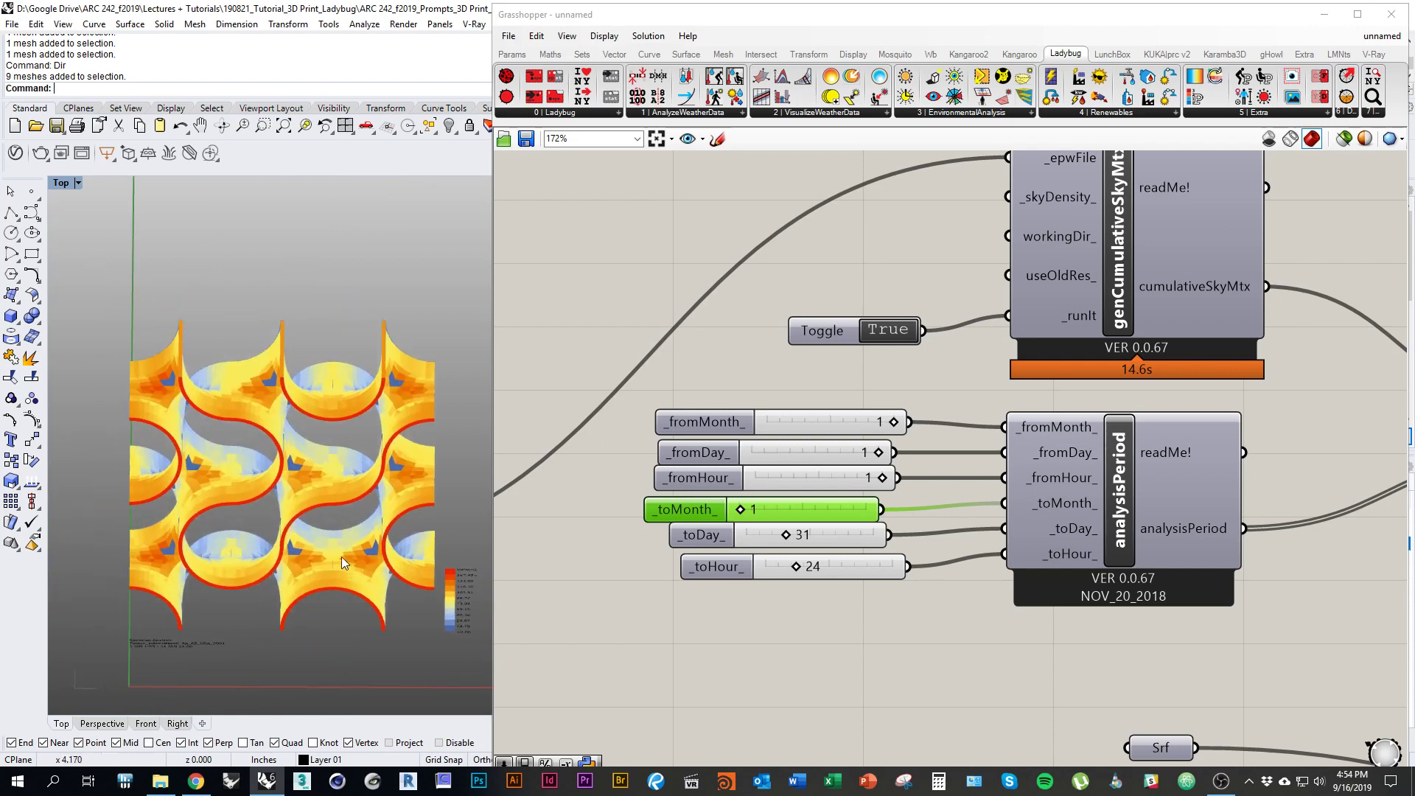
pyautogui.scroll(3, 342, 556)
pyautogui.moveTo(1125, 537); pyautogui.dragTo(1133, 549)
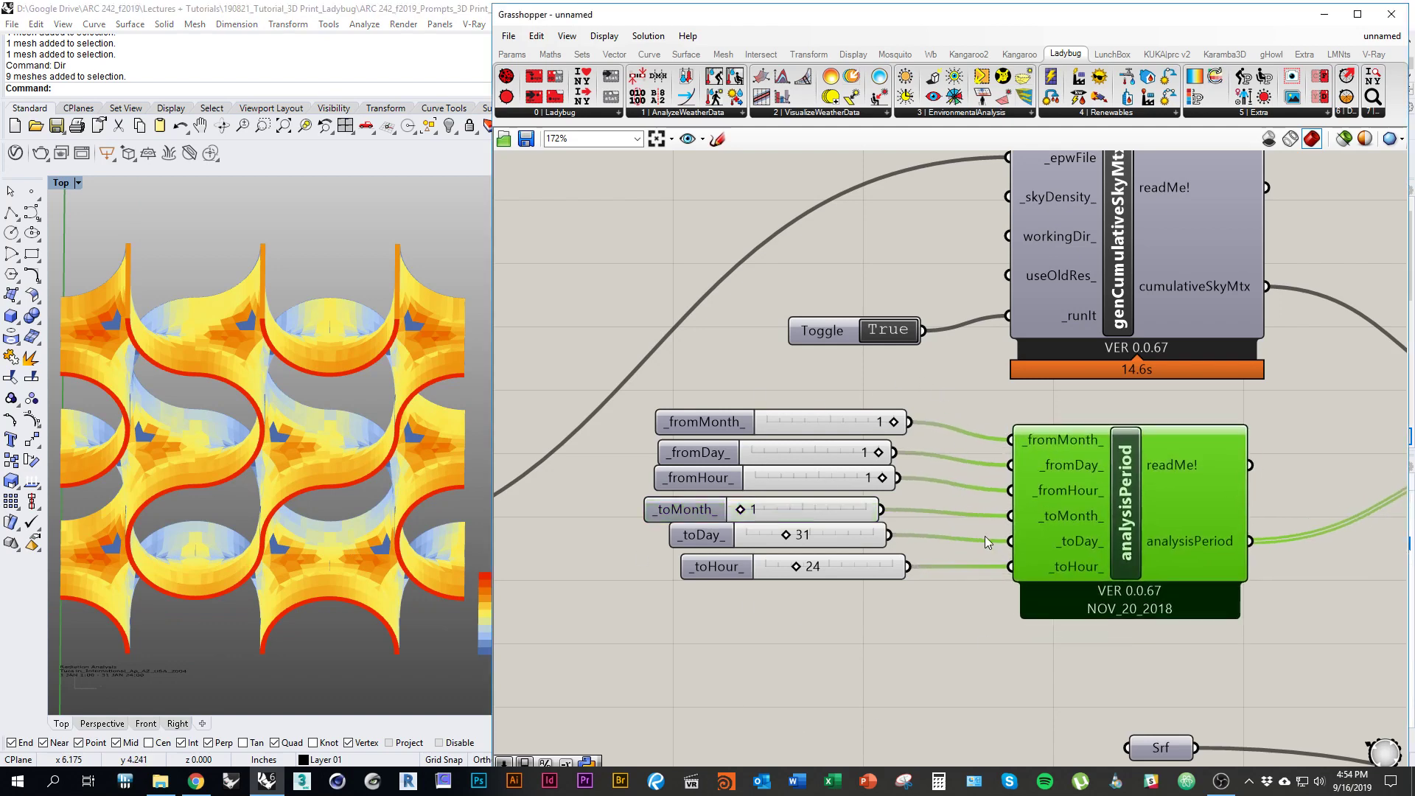
pyautogui.moveTo(1004, 678); pyautogui.dragTo(972, 662, button='right')
pyautogui.scroll(-2, 774, 647)
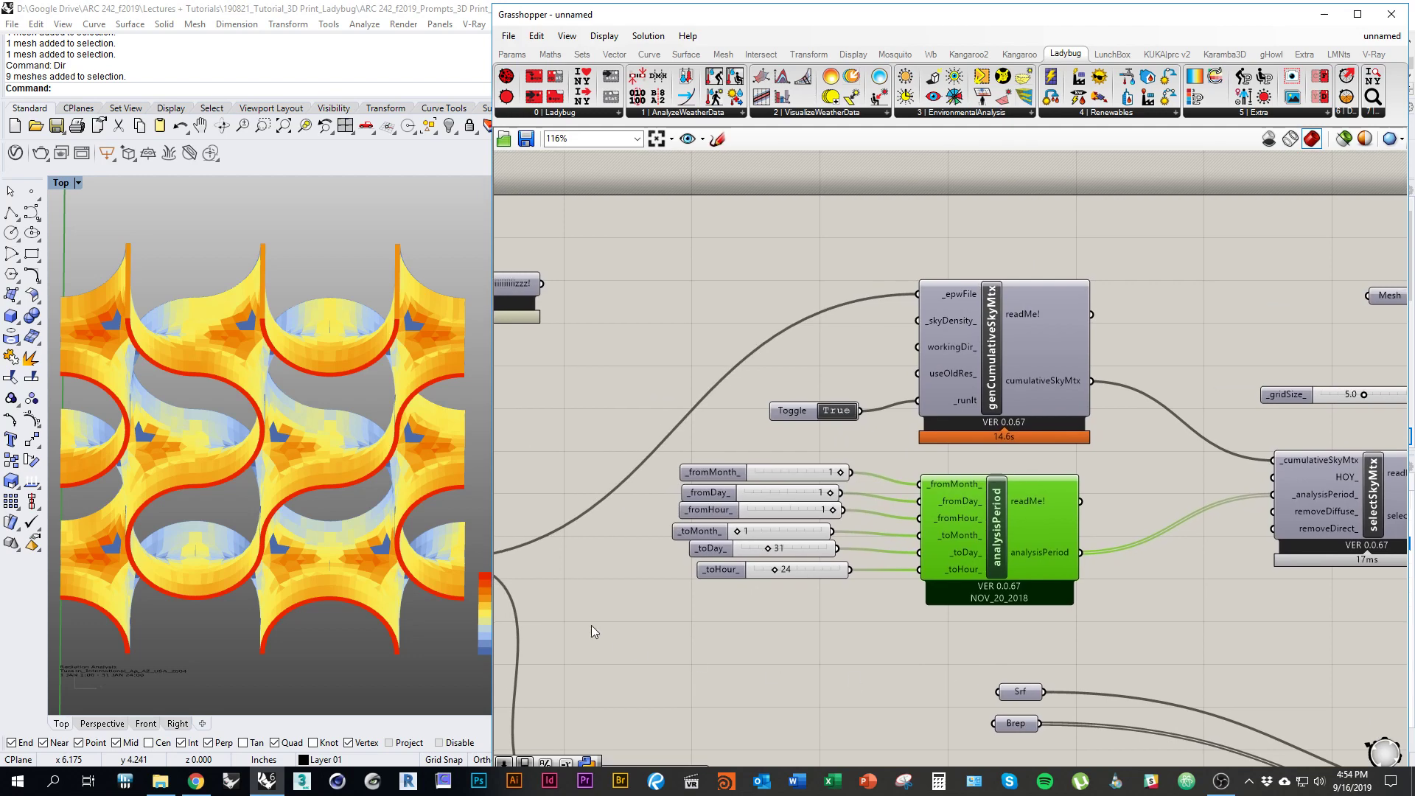
pyautogui.moveTo(316, 595)
pyautogui.keyDown('shift'); pyautogui.mouseDown(button='right')
pyautogui.moveTo(319, 575)
pyautogui.moveTo(391, 574)
pyautogui.moveTo(360, 551)
pyautogui.moveTo(320, 572)
pyautogui.mouseUp(button='right'); pyautogui.keyUp('shift')
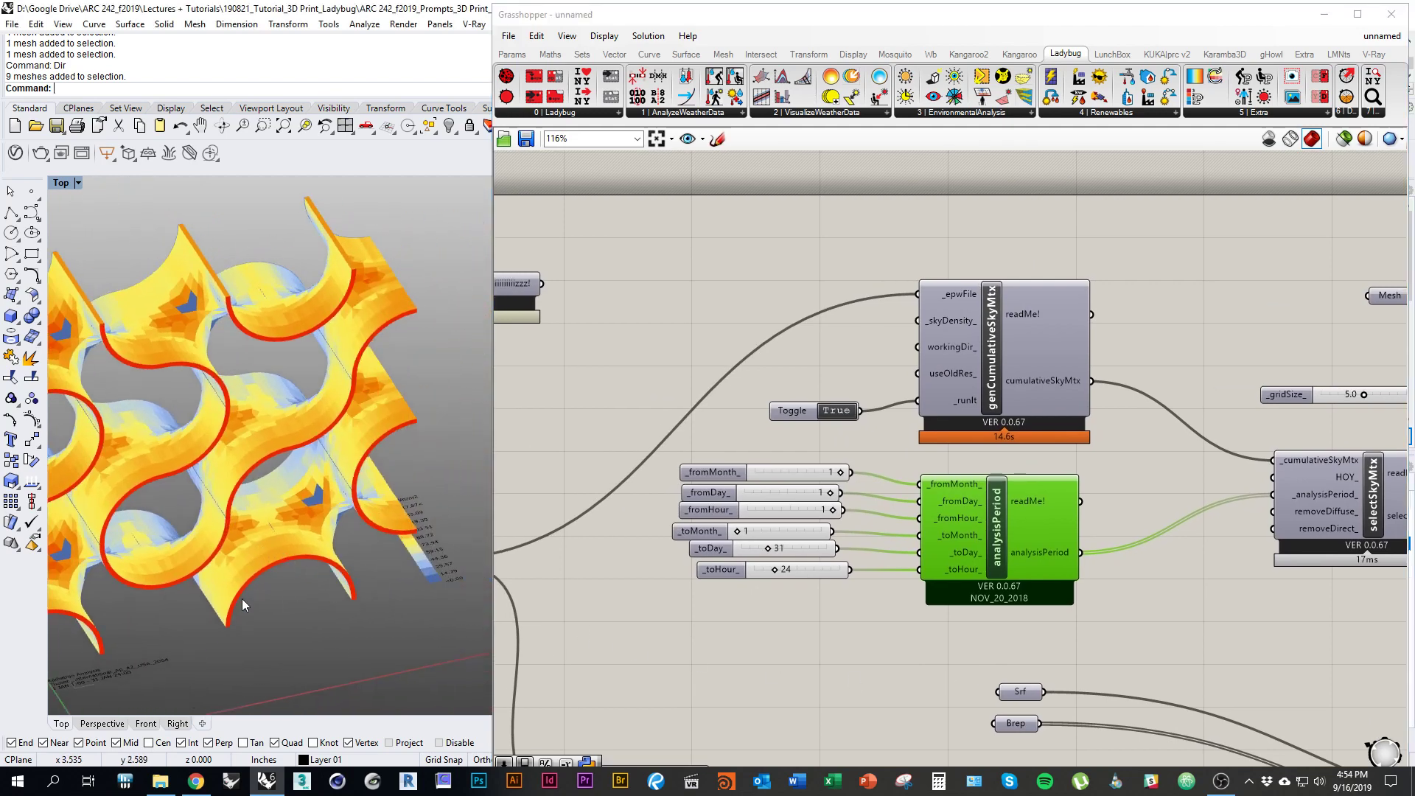
pyautogui.keyDown('shift'); pyautogui.moveTo(215, 513); pyautogui.dragTo(305, 493, button='right'); pyautogui.keyUp('shift')
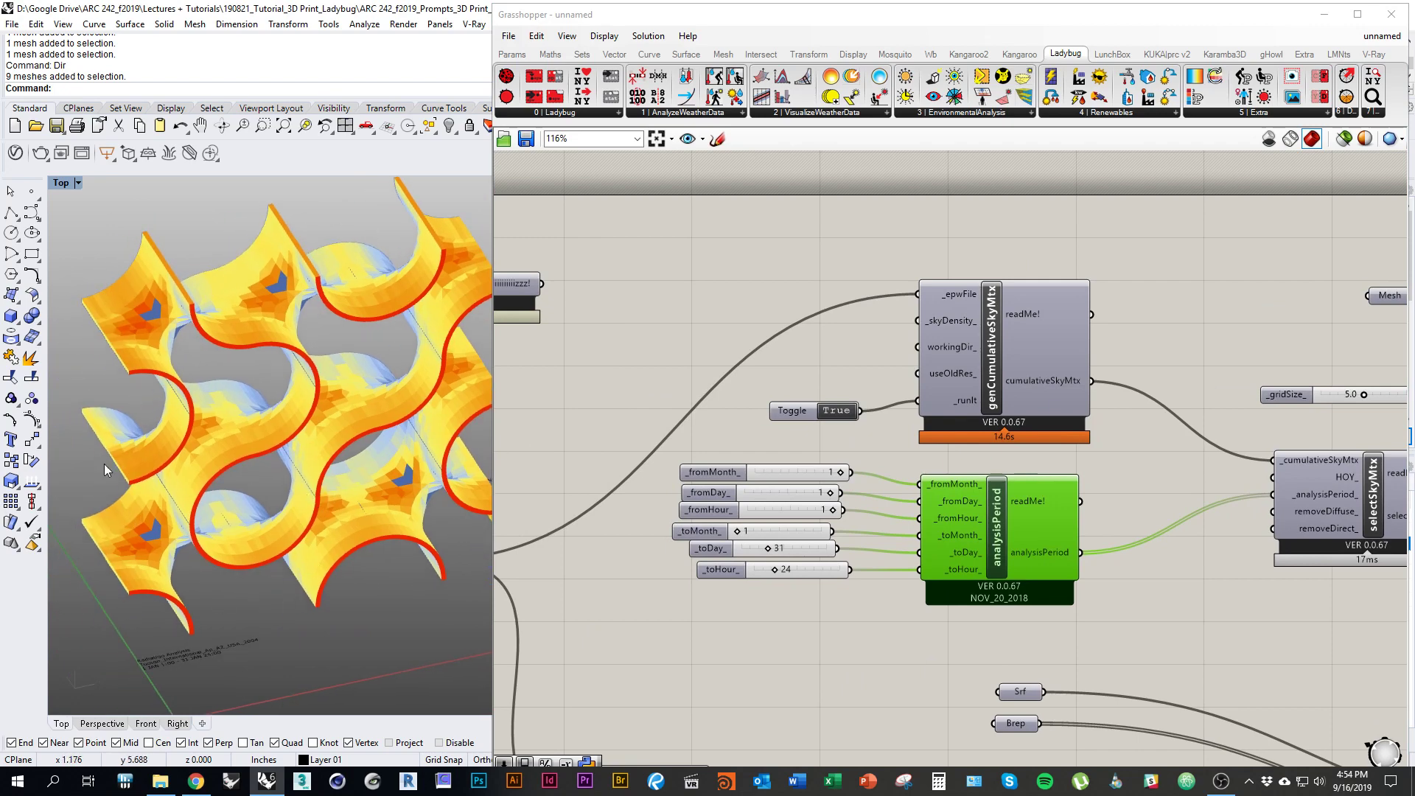
pyautogui.moveTo(438, 478); pyautogui.dragTo(422, 449, button='right')
pyautogui.scroll(-3, 317, 486)
pyautogui.moveTo(307, 490); pyautogui.dragTo(361, 479, button='right')
pyautogui.click(932, 648)
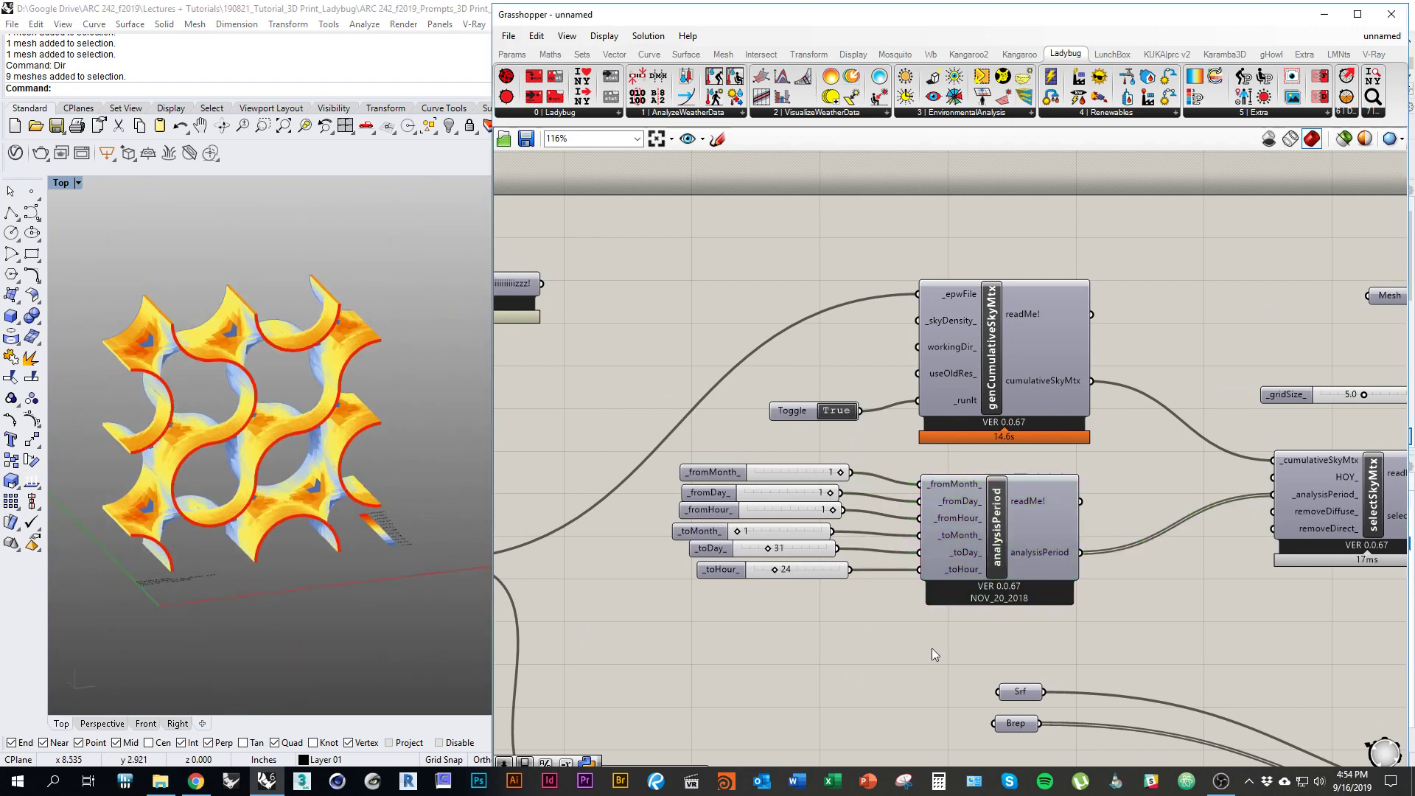
# Step: Duplicate the gradIndex slider, GradientLibrary and legendPar components and place the copies between selectSkyMtx and sunlightHoursAnalysis
pyautogui.moveTo(1073, 642); pyautogui.dragTo(742, 617, button='right')
pyautogui.moveTo(1074, 555); pyautogui.dragTo(777, 565, button='right')
pyautogui.moveTo(1097, 511); pyautogui.dragTo(782, 546, button='right')
pyautogui.moveTo(999, 514); pyautogui.dragTo(1031, 497)
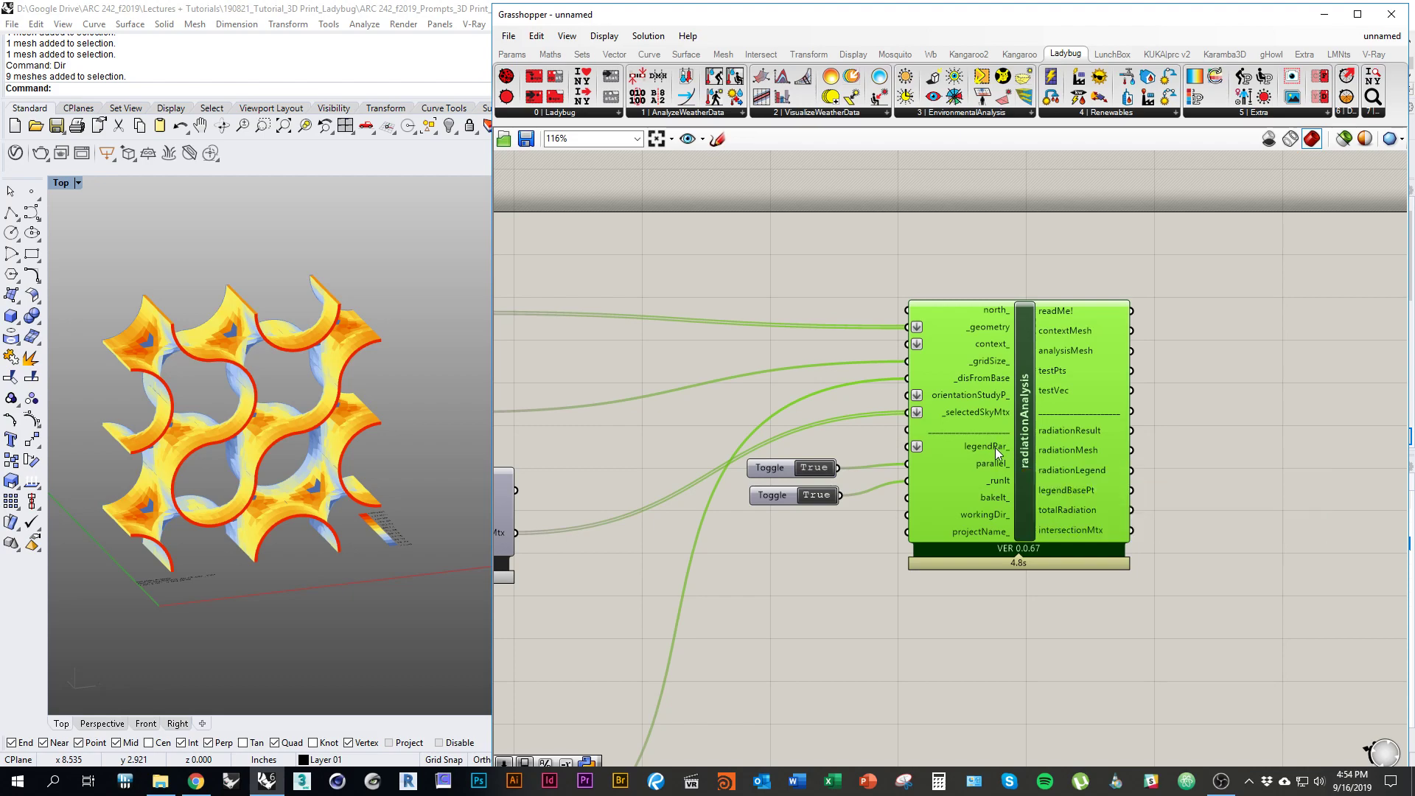
pyautogui.moveTo(886, 583); pyautogui.dragTo(985, 404, button='right')
pyautogui.scroll(-2, 986, 405)
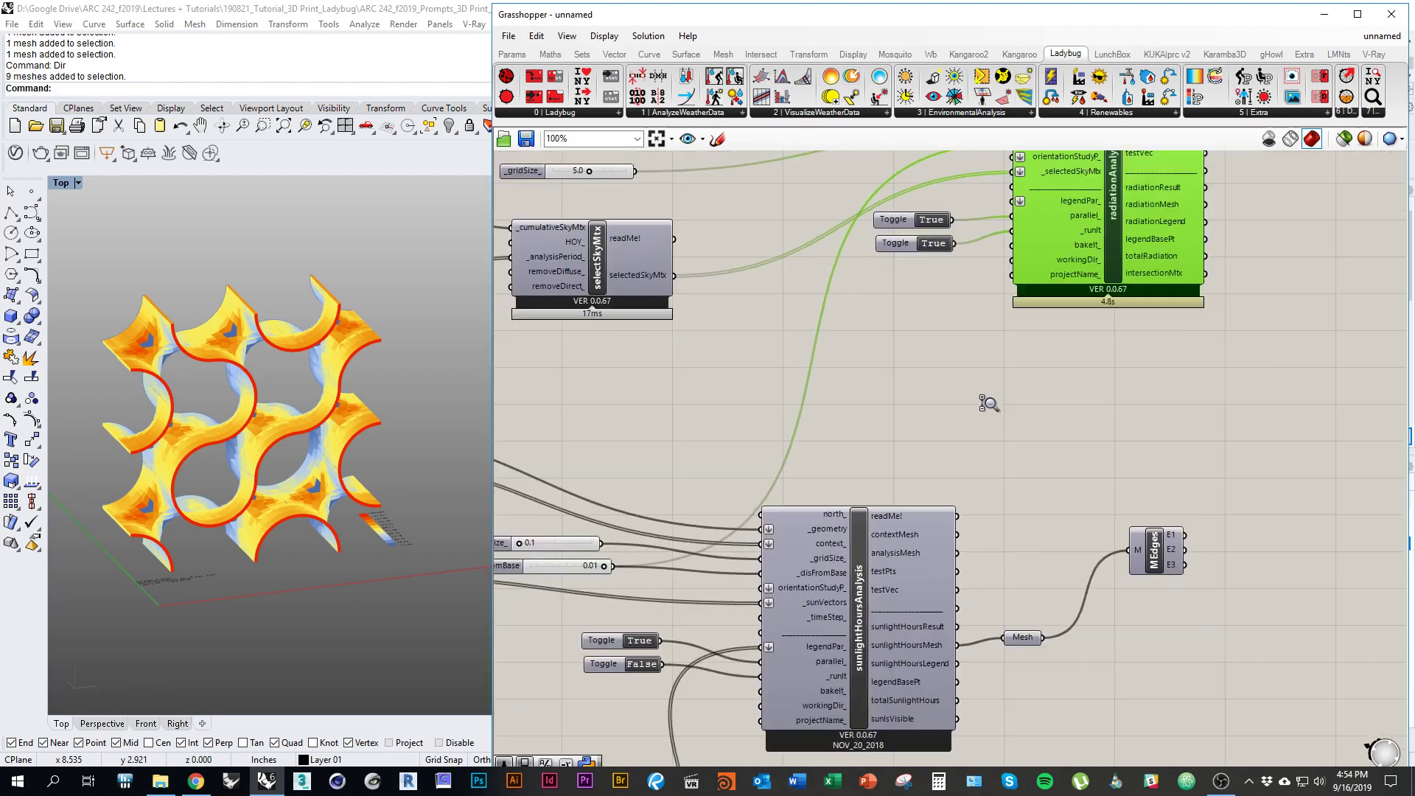
pyautogui.moveTo(786, 621); pyautogui.dragTo(1202, 171, button='right')
pyautogui.moveTo(1037, 659); pyautogui.dragTo(568, 444)
pyautogui.scroll(-2, 740, 484)
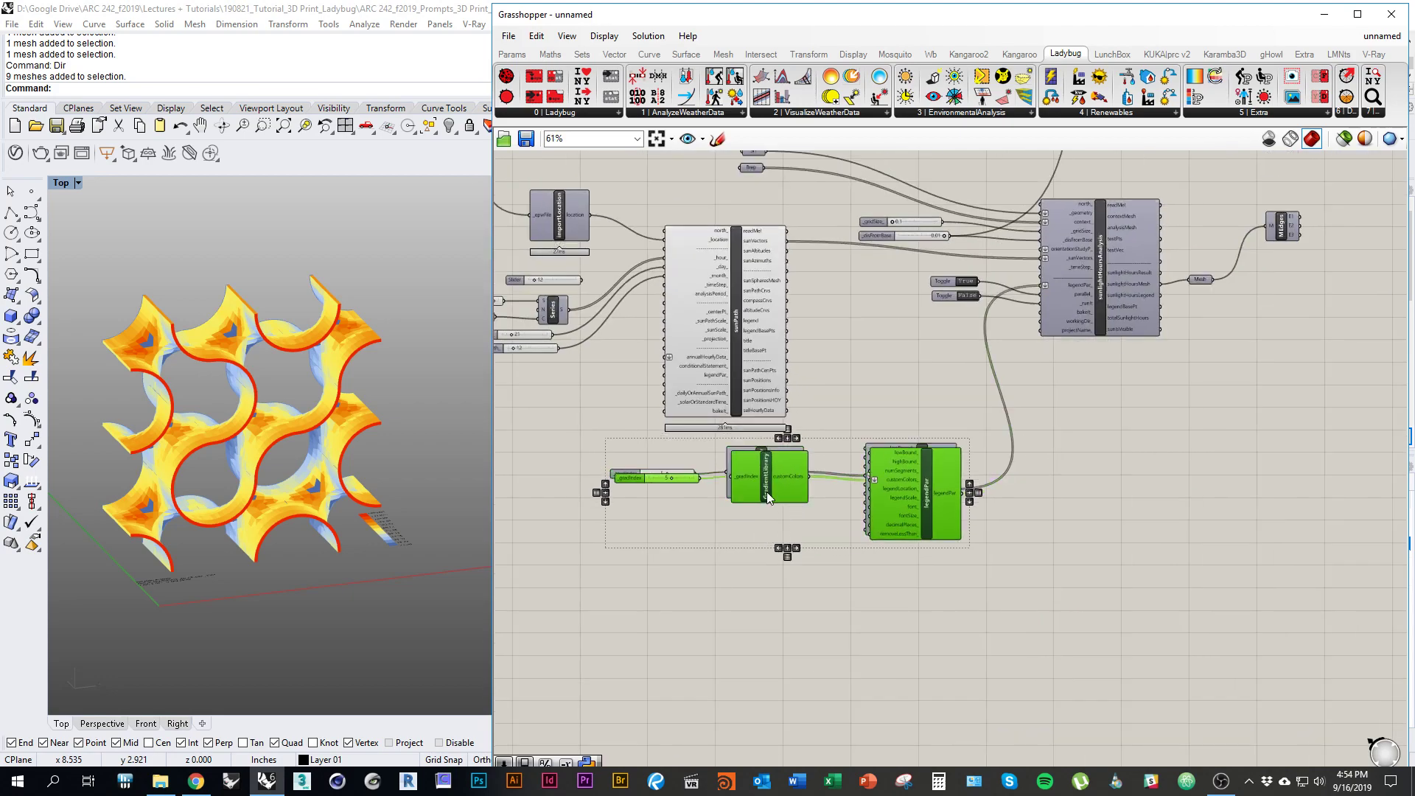
pyautogui.scroll(-3, 841, 424)
pyautogui.scroll(4, 880, 320)
pyautogui.moveTo(819, 452); pyautogui.dragTo(862, 358)
pyautogui.click(784, 423)
pyautogui.scroll(3, 778, 409)
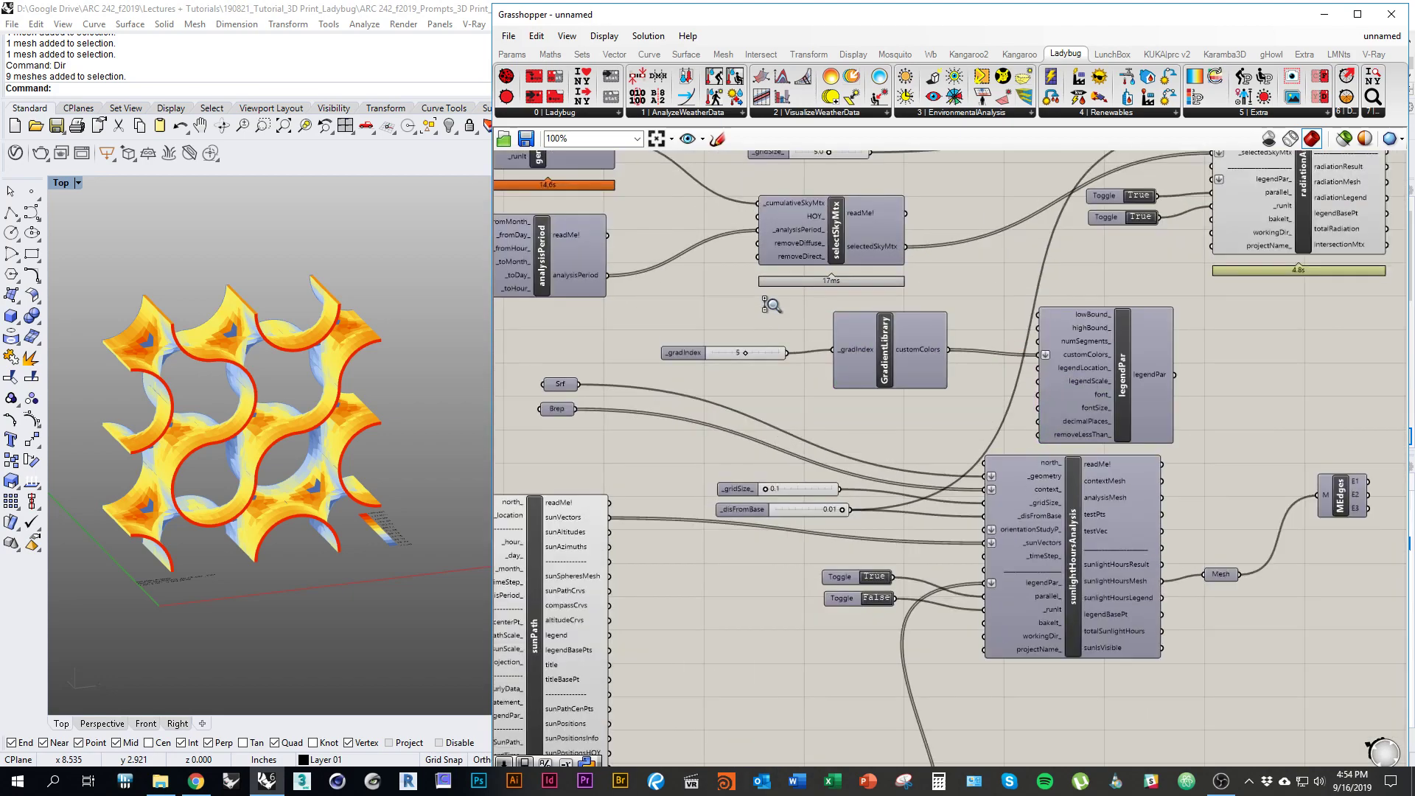
# Step: Set the copied gradIndex slider to 2 and connect the copied legendPar output to the legendPar_ input of radiationAnalysis
pyautogui.moveTo(729, 338); pyautogui.dragTo(699, 340)
pyautogui.scroll(-2, 811, 428)
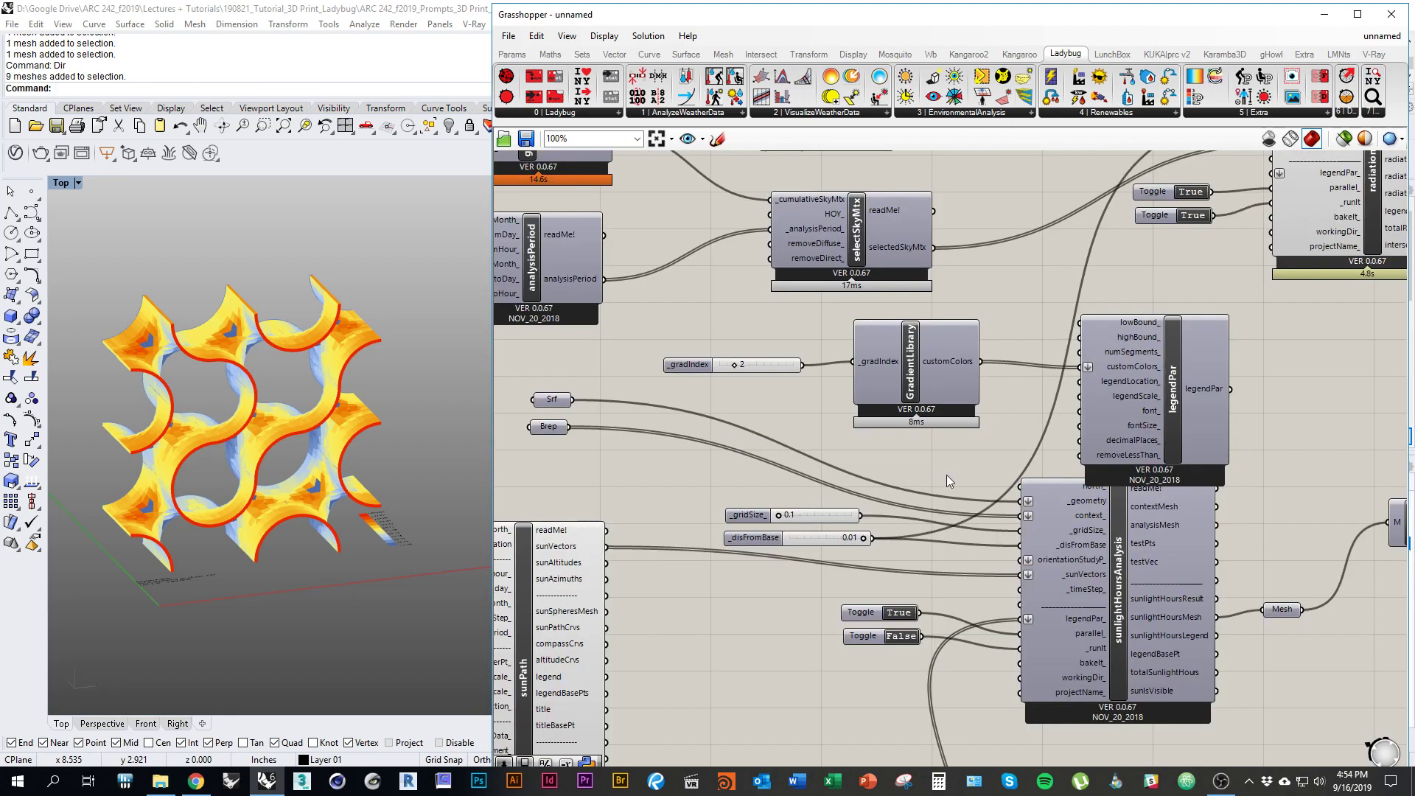
pyautogui.moveTo(1259, 361); pyautogui.dragTo(1028, 492, button='right')
pyautogui.scroll(2, 1027, 494)
pyautogui.moveTo(893, 569); pyautogui.dragTo(884, 519)
pyautogui.moveTo(1035, 256); pyautogui.dragTo(997, 370, button='right')
pyautogui.moveTo(1002, 341); pyautogui.dragTo(939, 586)
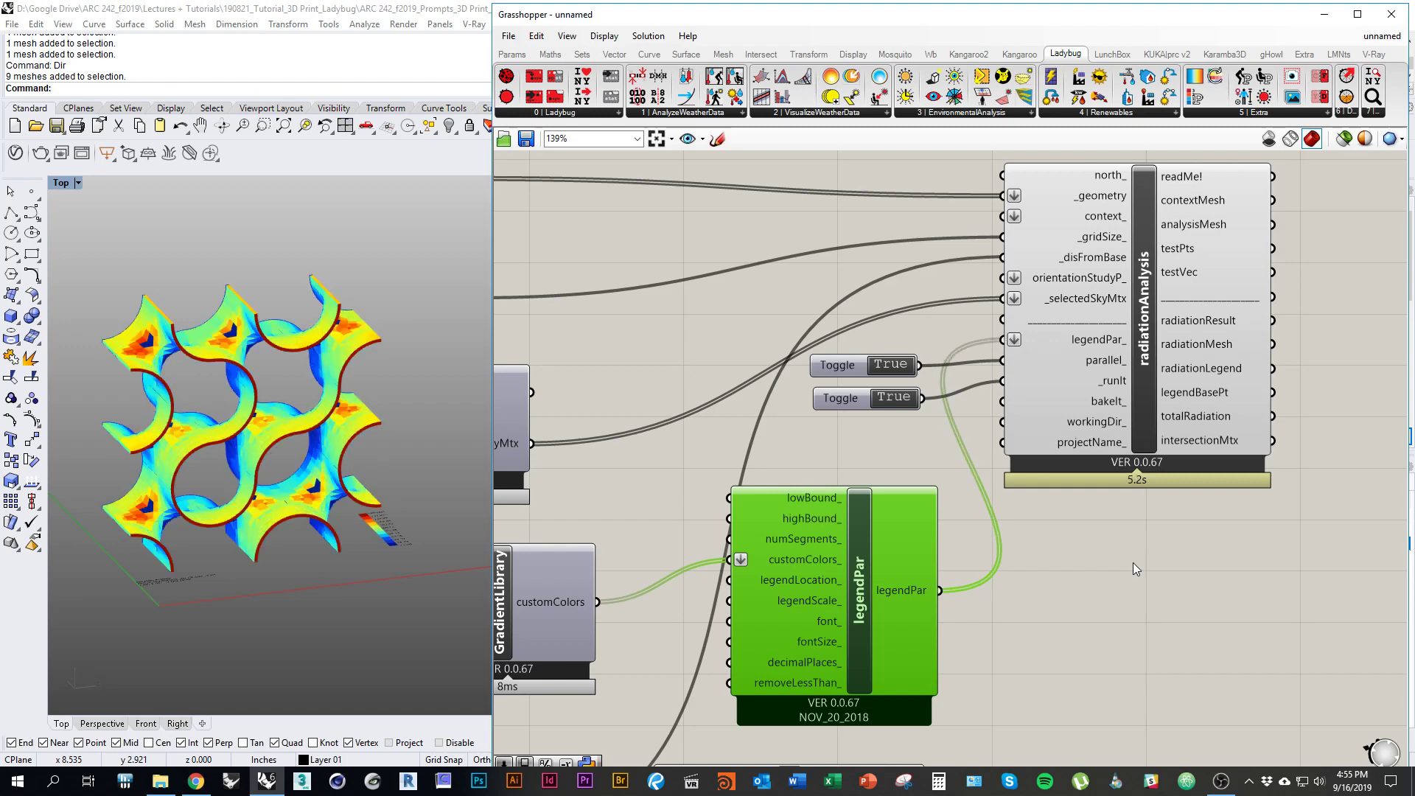
pyautogui.moveTo(335, 516); pyautogui.dragTo(324, 479, button='right')
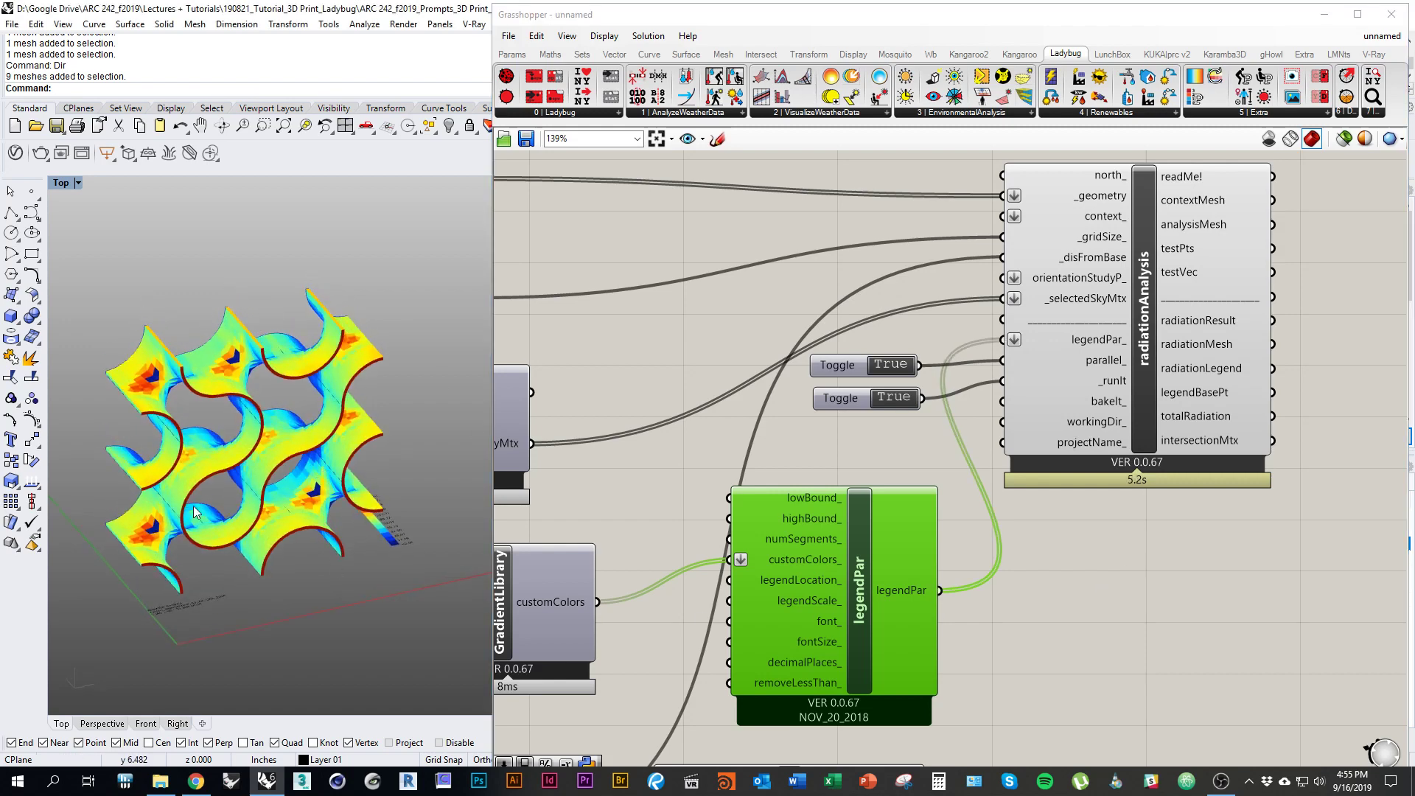
pyautogui.keyDown('shift'); pyautogui.moveTo(193, 505); pyautogui.dragTo(141, 472, button='right'); pyautogui.keyUp('shift')
pyautogui.moveTo(564, 616); pyautogui.dragTo(942, 566, button='right')
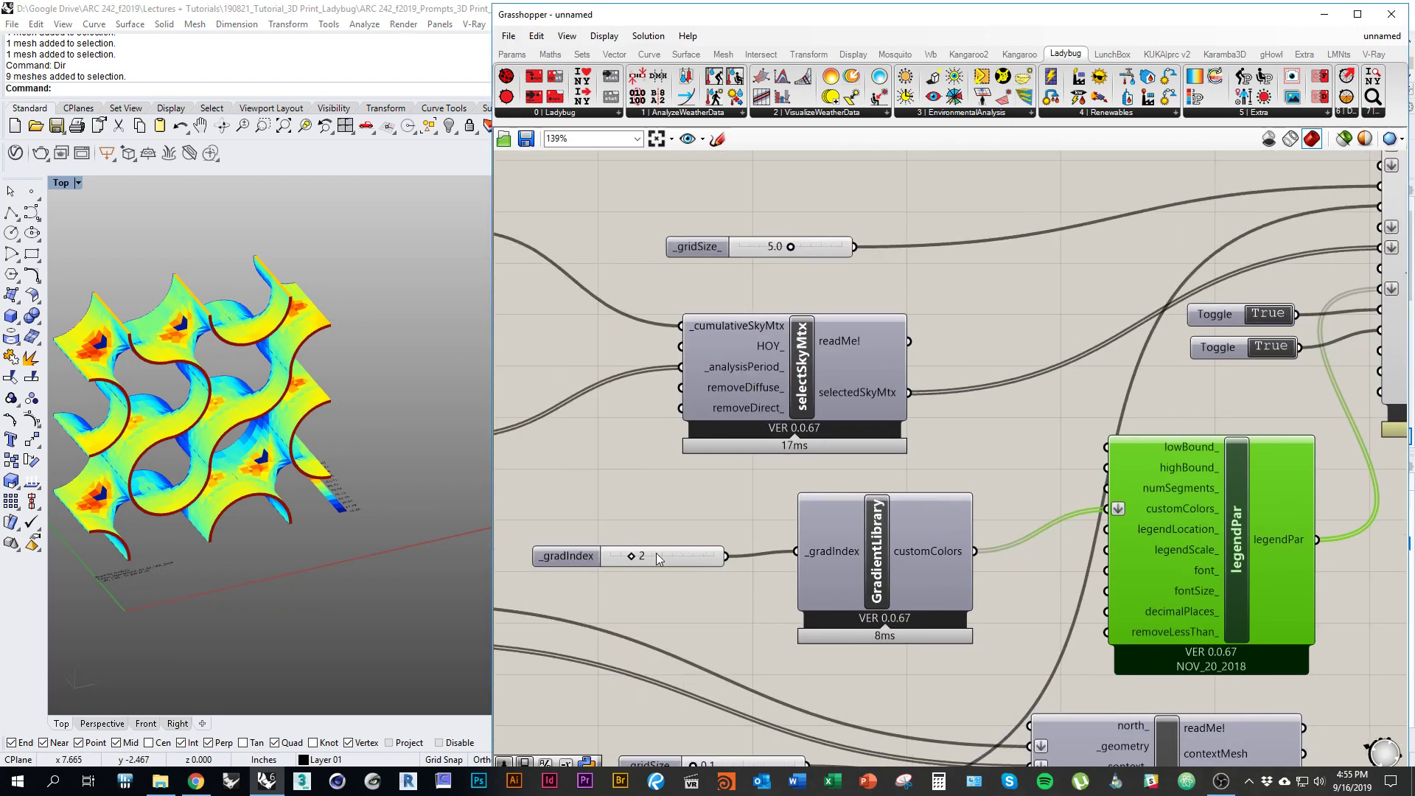
pyautogui.moveTo(1083, 596); pyautogui.dragTo(965, 628, button='right')
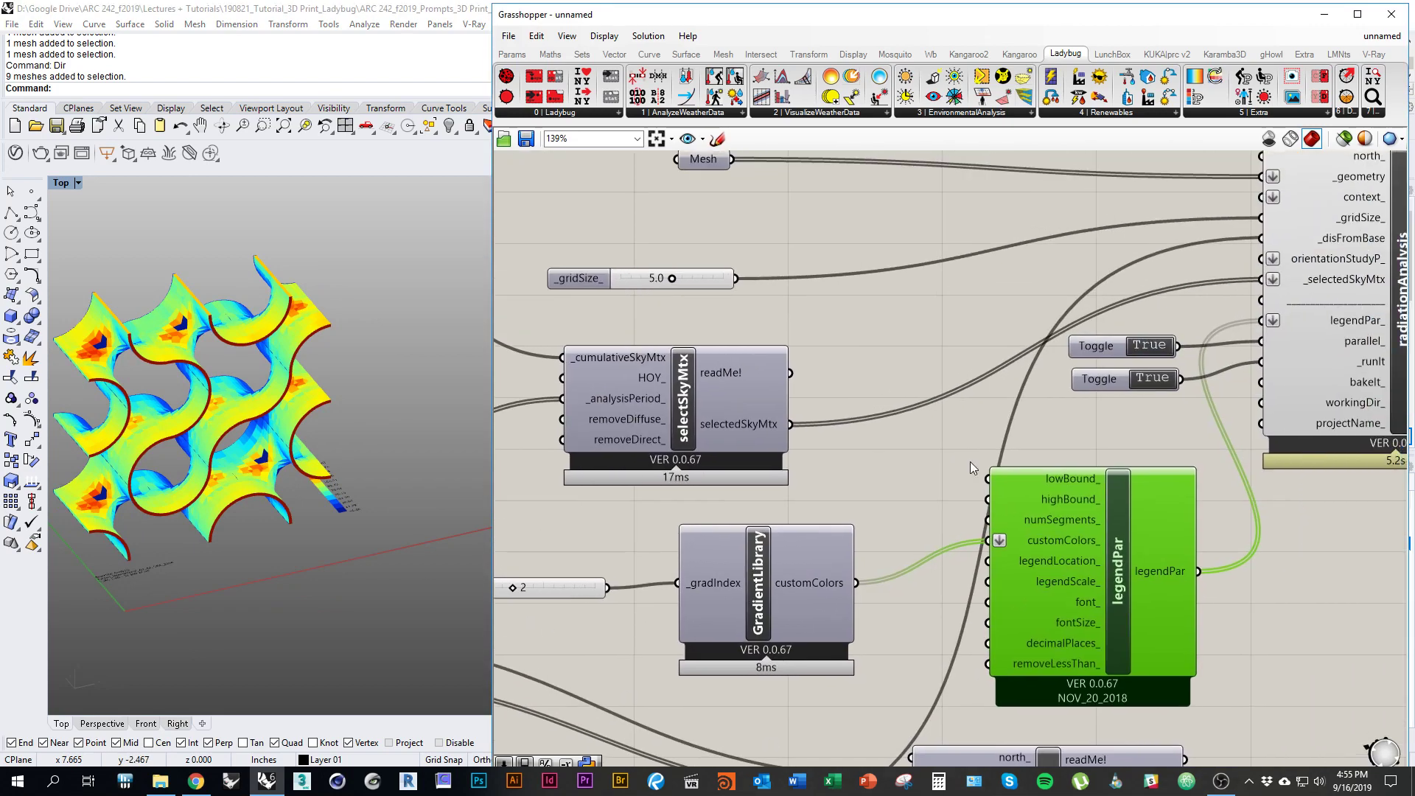
pyautogui.moveTo(123, 293); pyautogui.dragTo(442, 516, button='right')
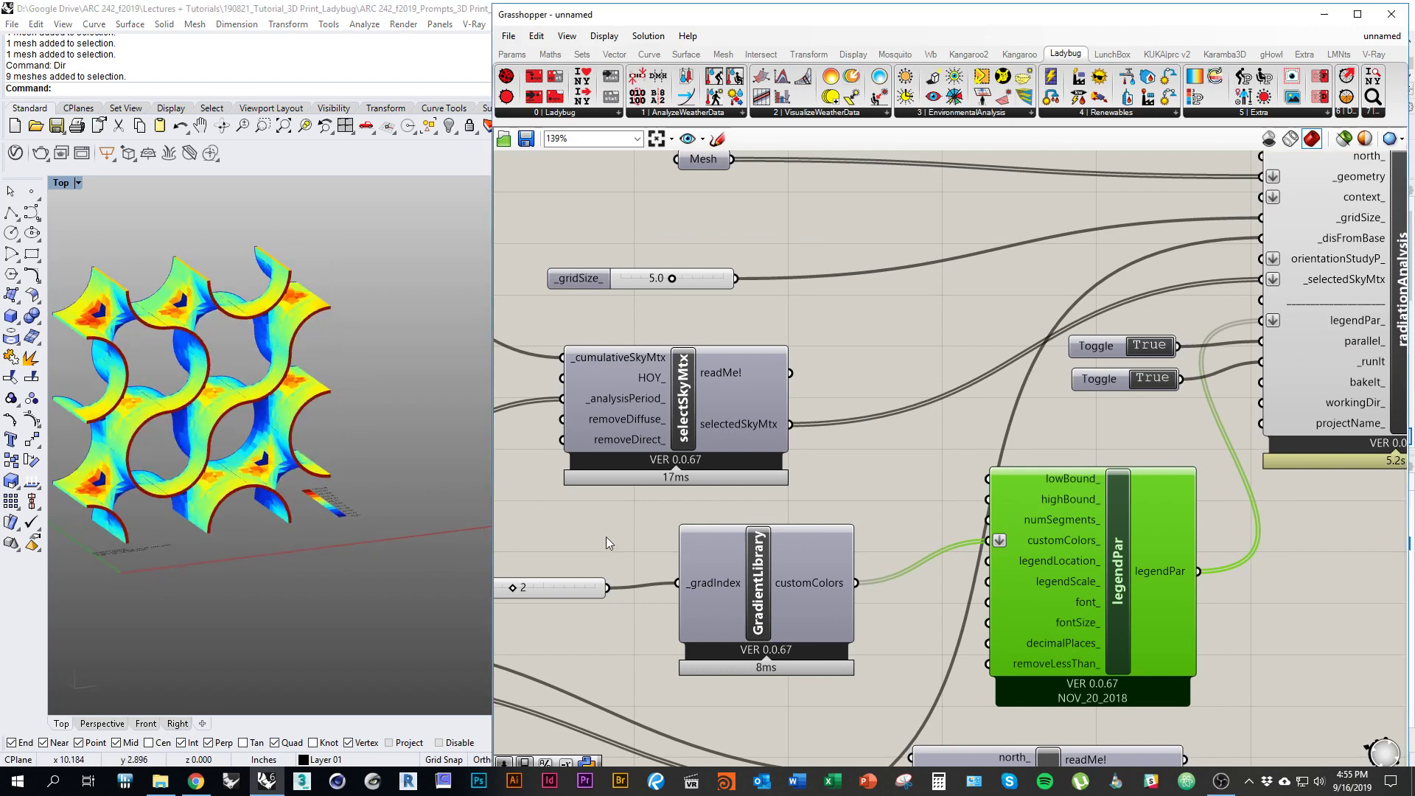
# Step: Move the radiationAnalysis component slightly farther from its toggles and the legendPar component
pyautogui.click(606, 536)
pyautogui.moveTo(1364, 548); pyautogui.dragTo(926, 540, button='right')
pyautogui.scroll(-2, 1149, 555)
pyautogui.moveTo(972, 430); pyautogui.dragTo(1032, 442)
pyautogui.moveTo(1013, 637); pyautogui.dragTo(924, 471, button='right')
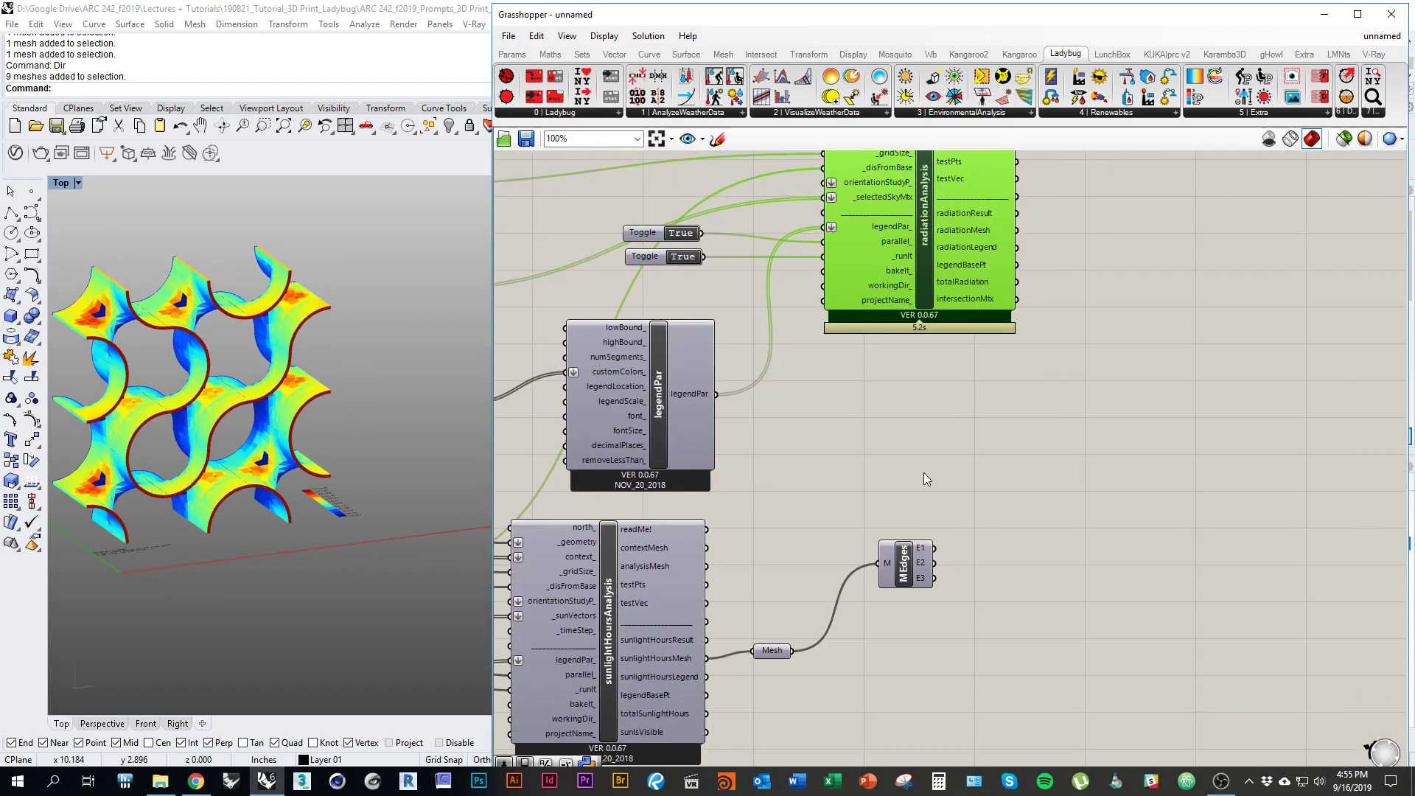
# Step: Duplicate the Mesh and MEdges components from sunlightHoursAnalysis, place the copies beside radiationAnalysis, and connect radiationMesh to the copied Mesh
pyautogui.moveTo(754, 673); pyautogui.dragTo(840, 596, button='right')
pyautogui.click(850, 577)
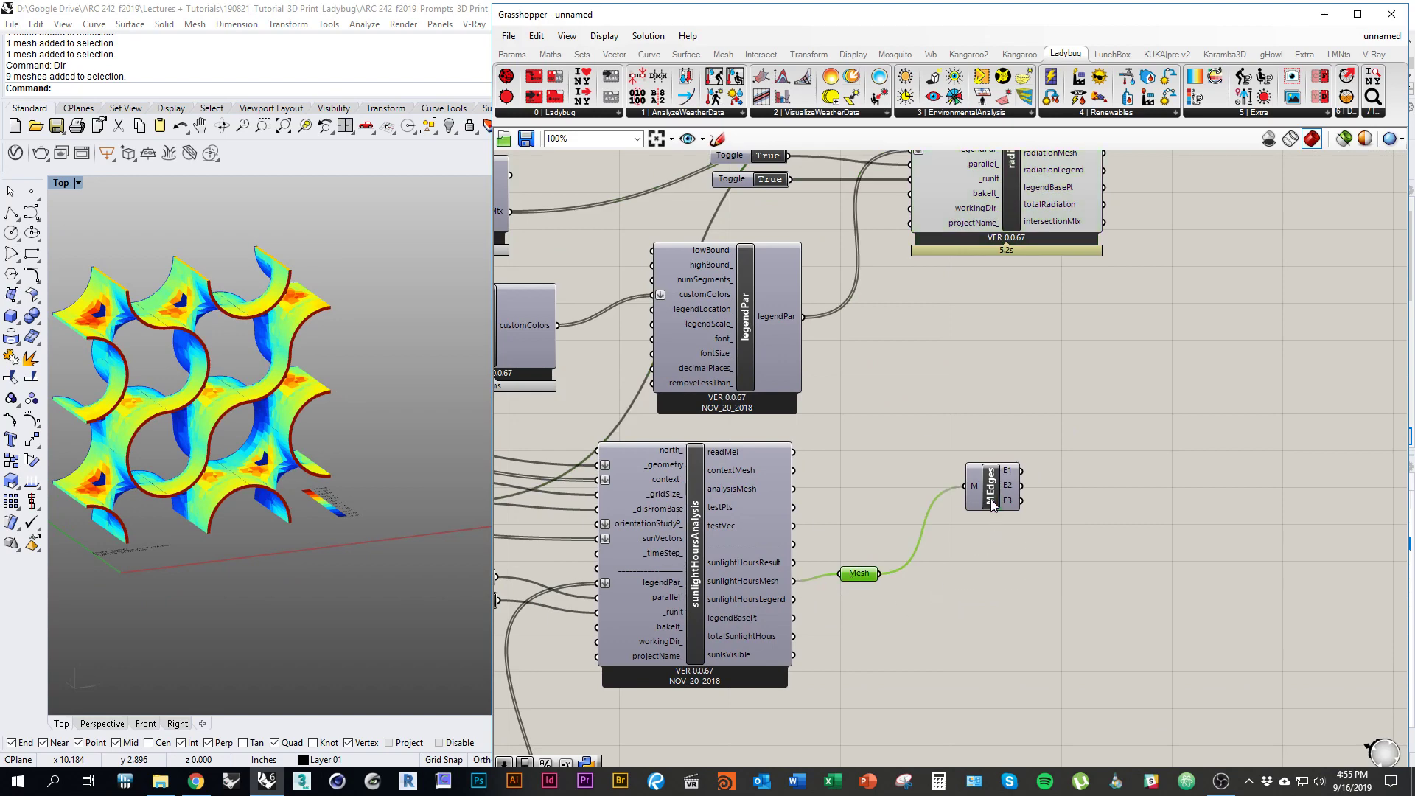
pyautogui.keyDown('shift'); pyautogui.click(990, 499); pyautogui.keyUp('shift')
pyautogui.moveTo(970, 591); pyautogui.dragTo(883, 663, button='right')
pyautogui.hotkey('ctrl', 'c')
pyautogui.hotkey('ctrl', 'v')
pyautogui.moveTo(779, 656); pyautogui.dragTo(1061, 280)
pyautogui.scroll(-1, 1004, 535)
pyautogui.scroll(2, 1112, 235)
pyautogui.moveTo(1004, 301); pyautogui.dragTo(911, 496, button='right')
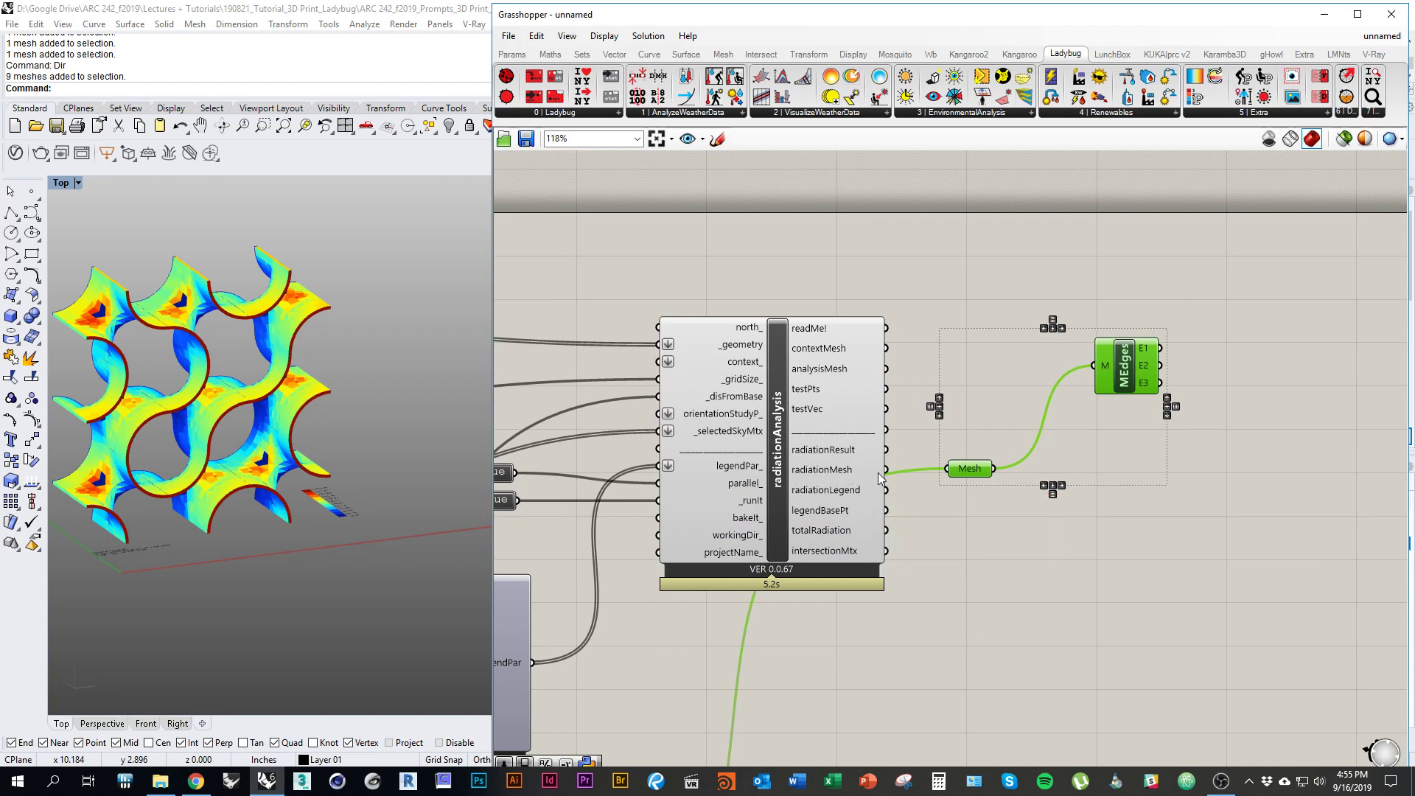
pyautogui.moveTo(885, 469); pyautogui.dragTo(946, 469)
pyautogui.click(976, 591)
# Step: Turn on the preview of the copied Mesh component and turn off the preview of radiationAnalysis
pyautogui.click(973, 472)
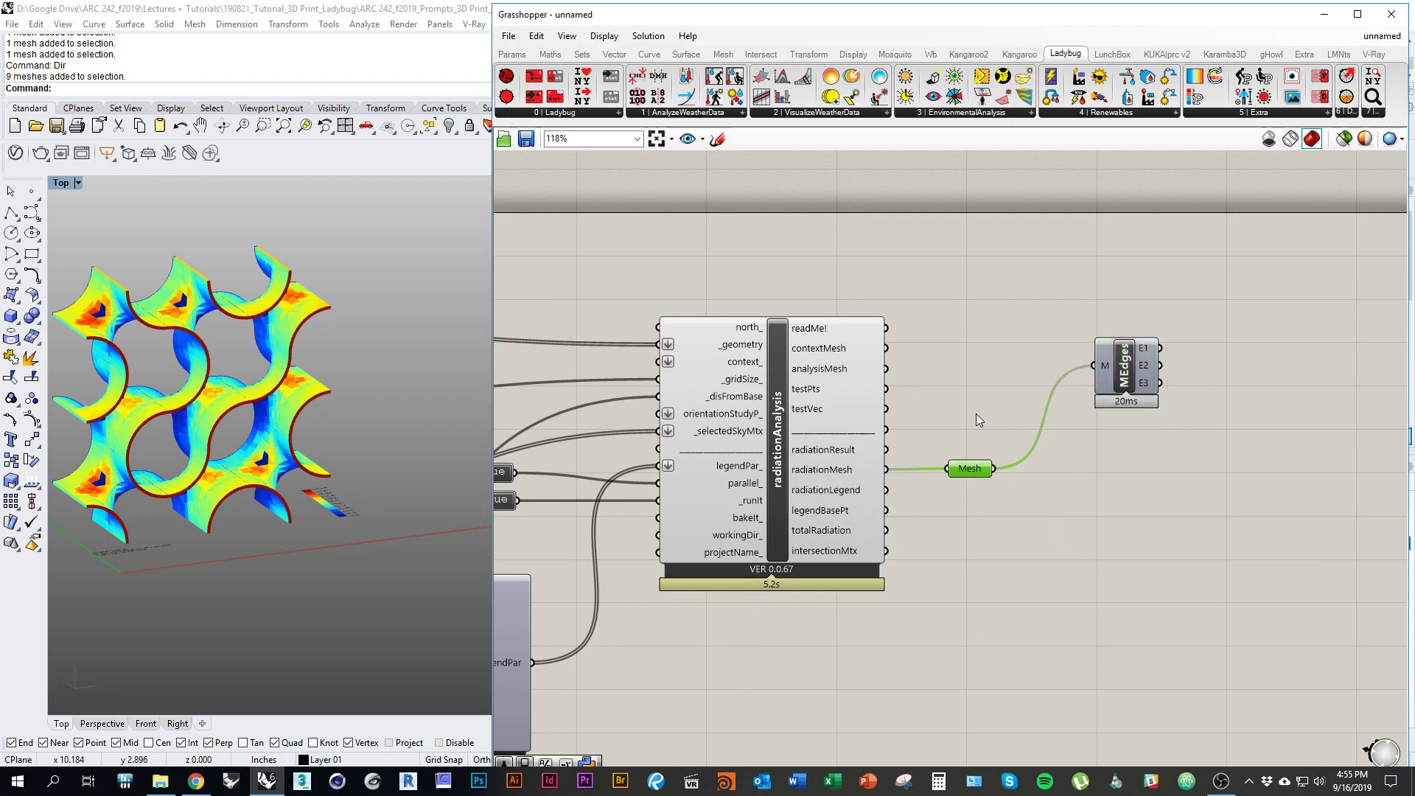
pyautogui.rightClick(976, 413)
pyautogui.click(1005, 422)
pyautogui.click(855, 428)
pyautogui.rightClick(957, 272)
pyautogui.click(990, 298)
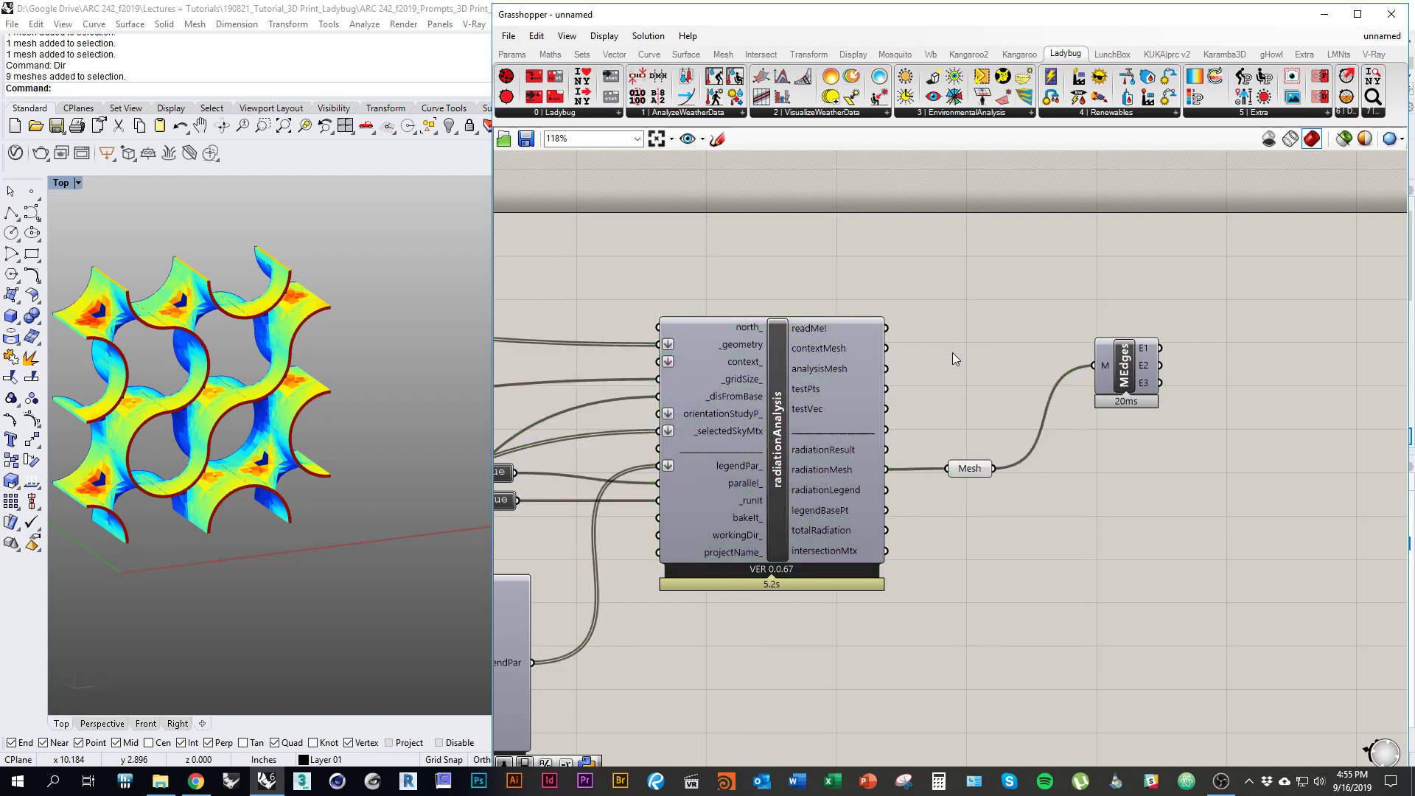
# Step: Bake the radiation mesh from the copied Mesh component into Rhino and minimize the Grasshopper window
pyautogui.click(971, 470)
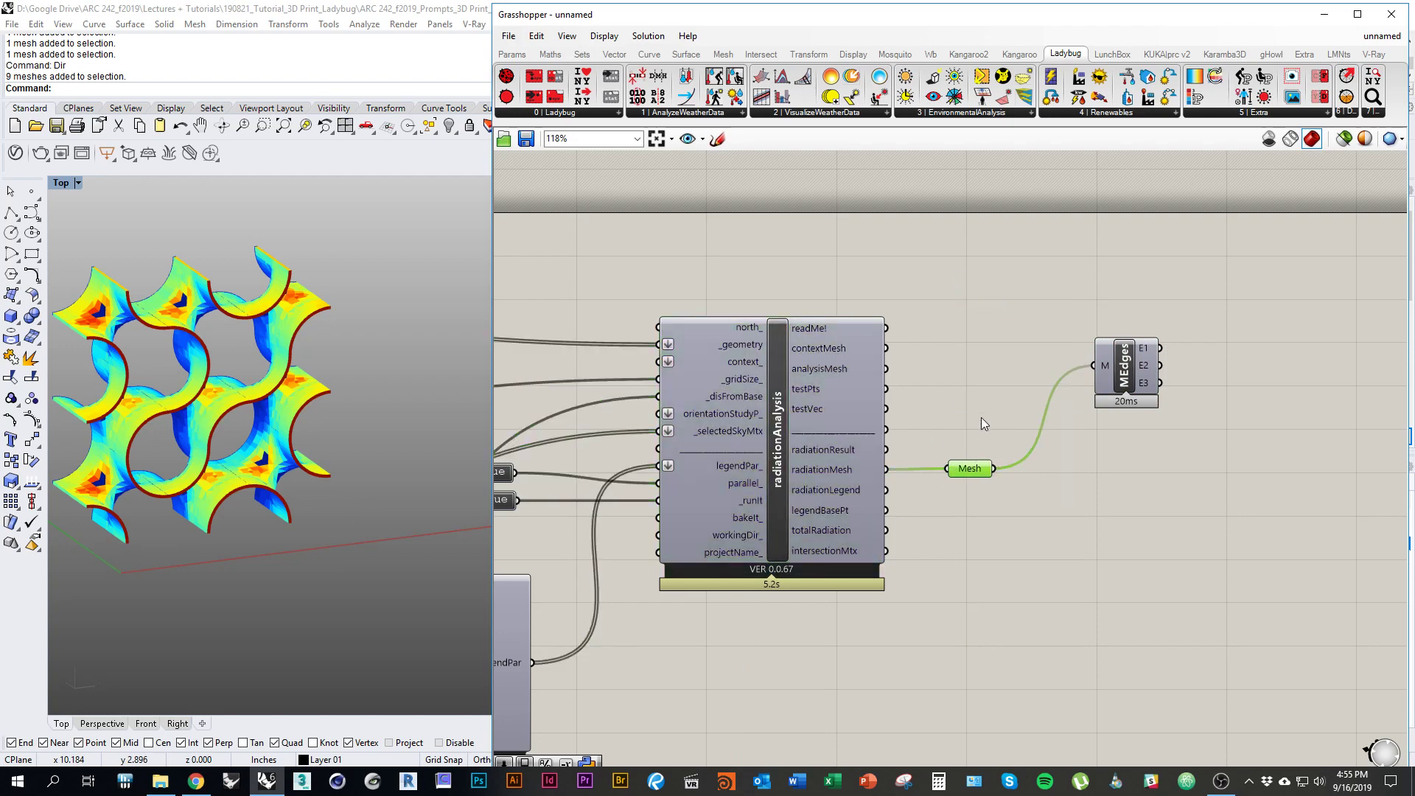
pyautogui.rightClick(999, 419)
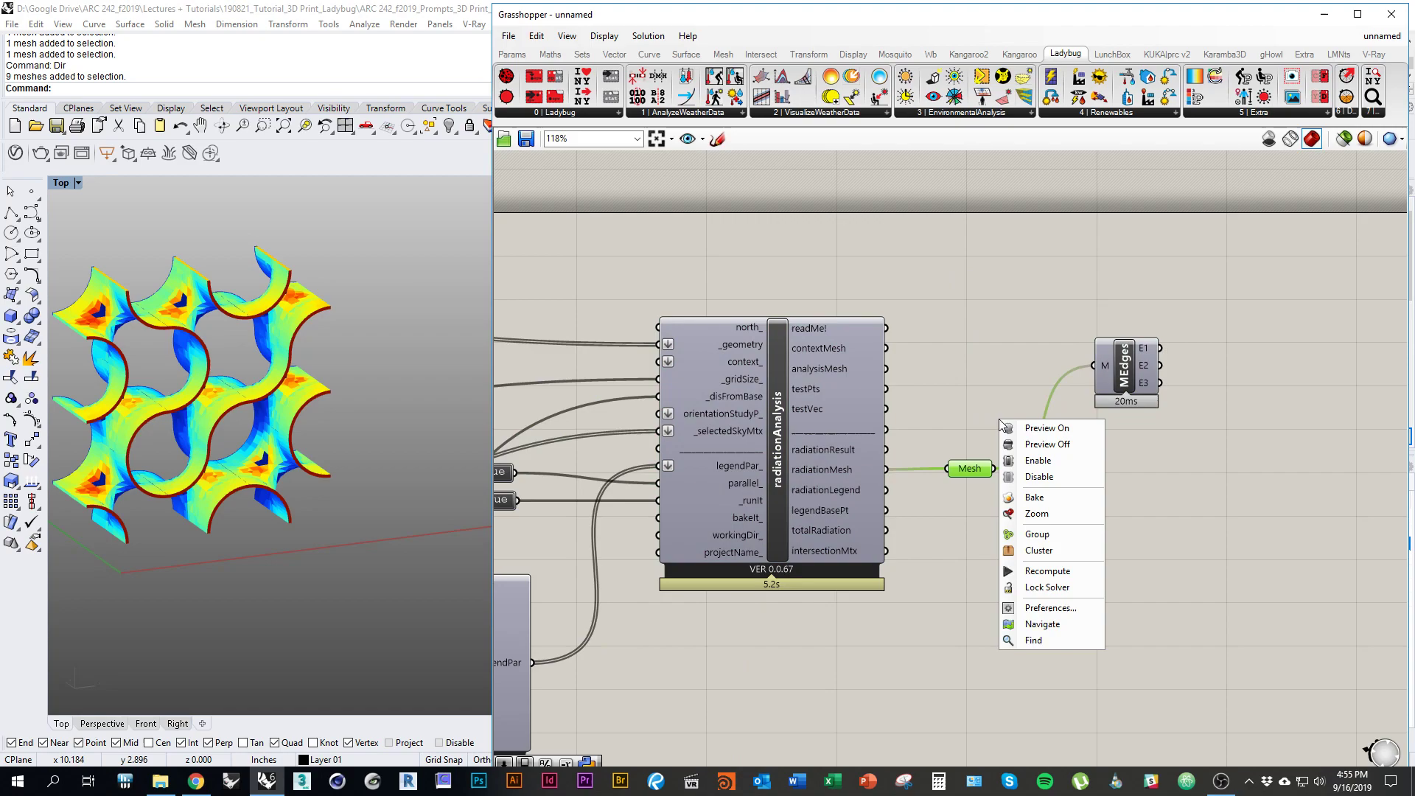
pyautogui.click(1083, 498)
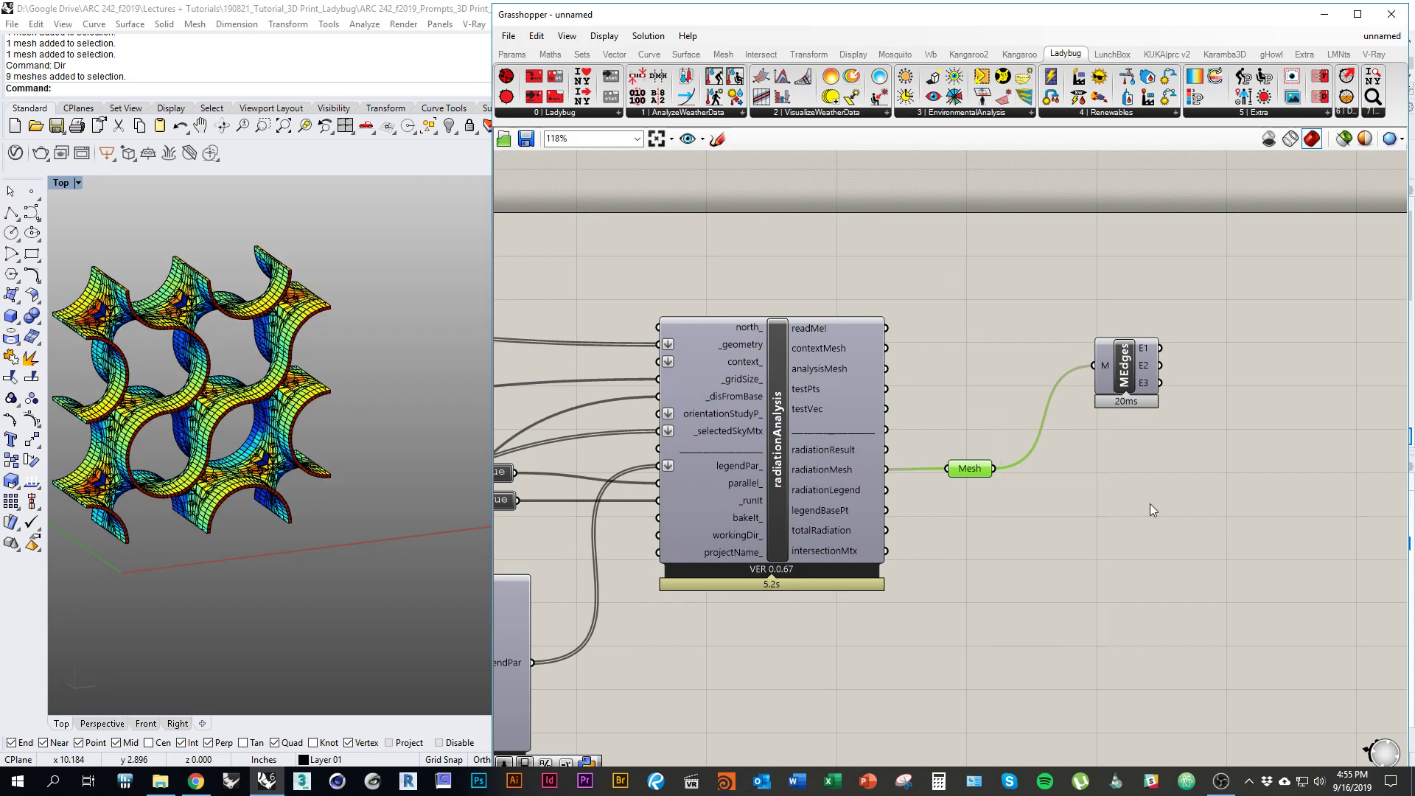
pyautogui.doubleClick(1082, 16)
pyautogui.click(1325, 14)
# Step: Move the baked radiation mesh away from the Grasshopper preview to empty space beside it and deselect it
pyautogui.scroll(10, 462, 444)
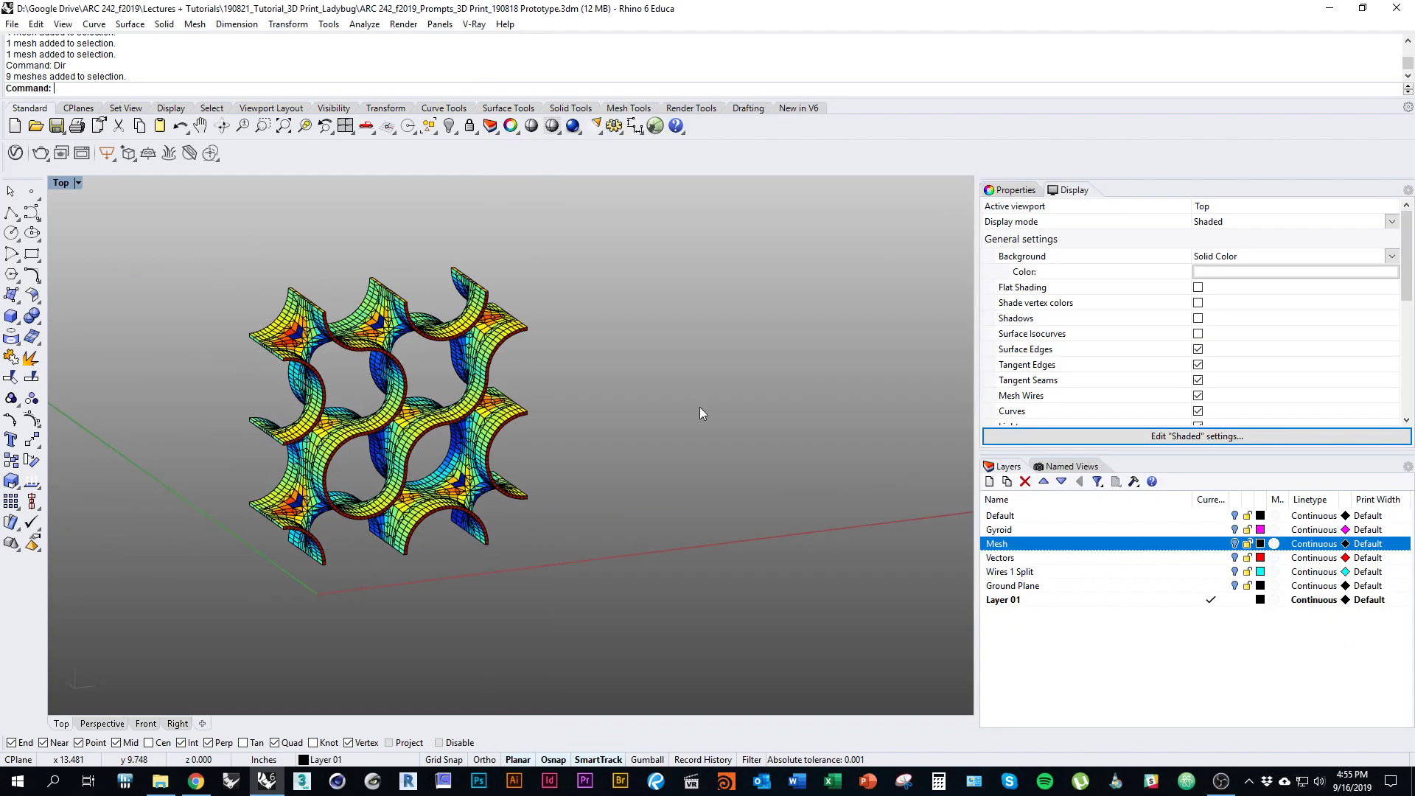
pyautogui.click(461, 440)
pyautogui.scroll(-11, 463, 437)
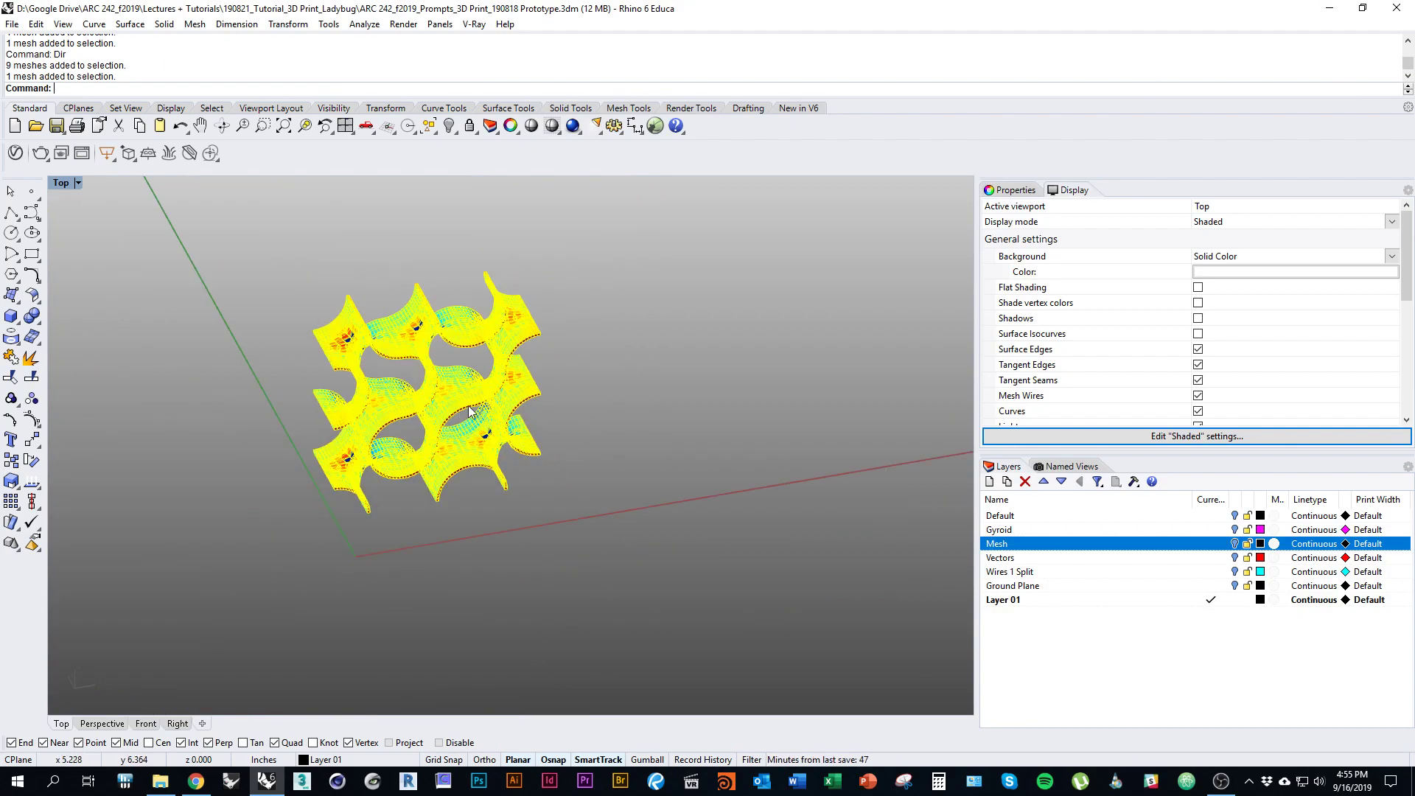
pyautogui.moveTo(469, 413); pyautogui.dragTo(794, 367)
pyautogui.click(811, 445)
# Step: Turn off Surface Edges and Mesh Wires in the Shaded display mode and inspect the baked mesh's colours
pyautogui.scroll(3, 696, 380)
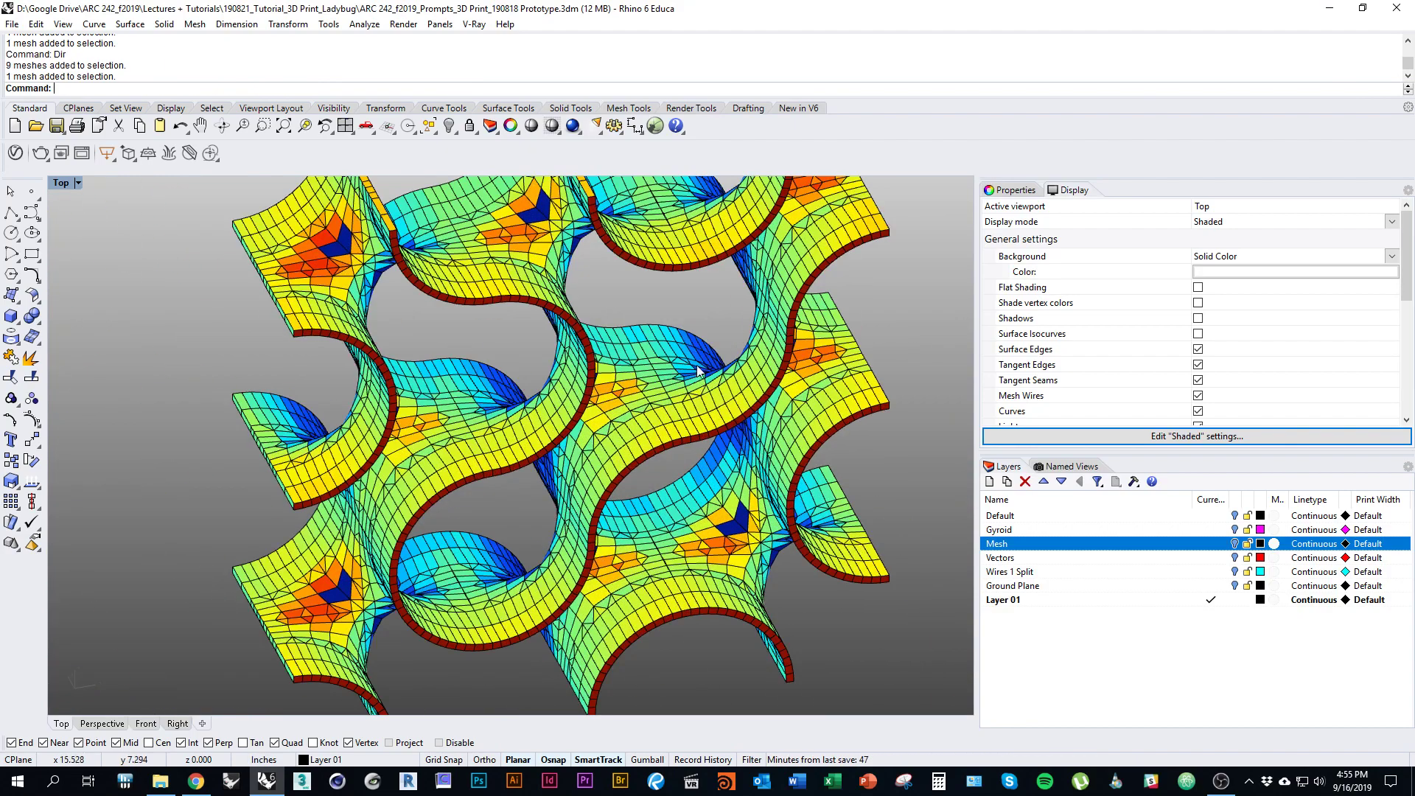
pyautogui.moveTo(606, 388); pyautogui.dragTo(547, 413, button='right')
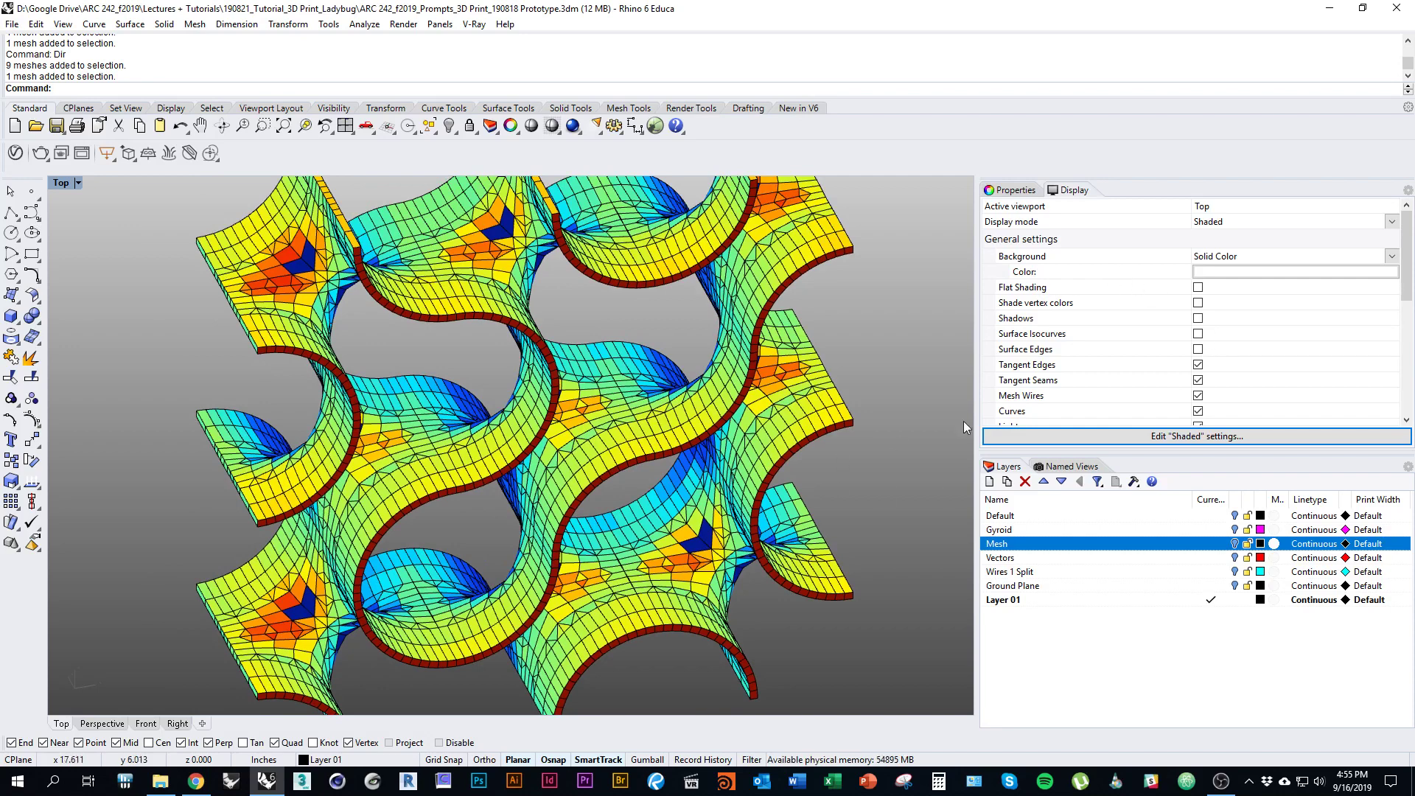
pyautogui.click(1199, 351)
pyautogui.click(1198, 397)
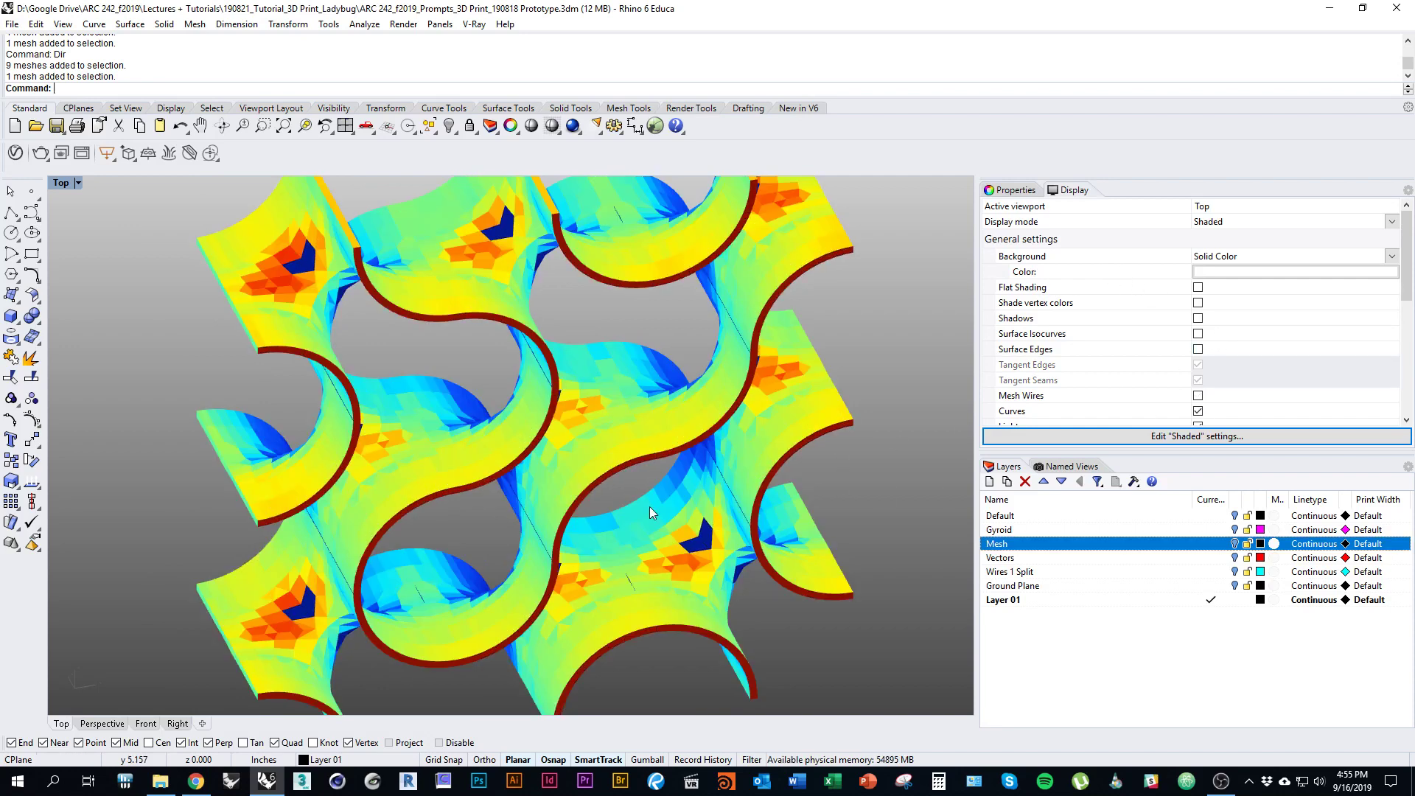
pyautogui.keyDown('ctrl'); pyautogui.keyDown('shift'); pyautogui.moveTo(649, 506); pyautogui.dragTo(692, 401, button='right'); pyautogui.keyUp('shift'); pyautogui.keyUp('ctrl')
pyautogui.keyDown('ctrl'); pyautogui.keyDown('shift'); pyautogui.moveTo(582, 402); pyautogui.dragTo(597, 476, button='right'); pyautogui.keyUp('shift'); pyautogui.keyUp('ctrl')
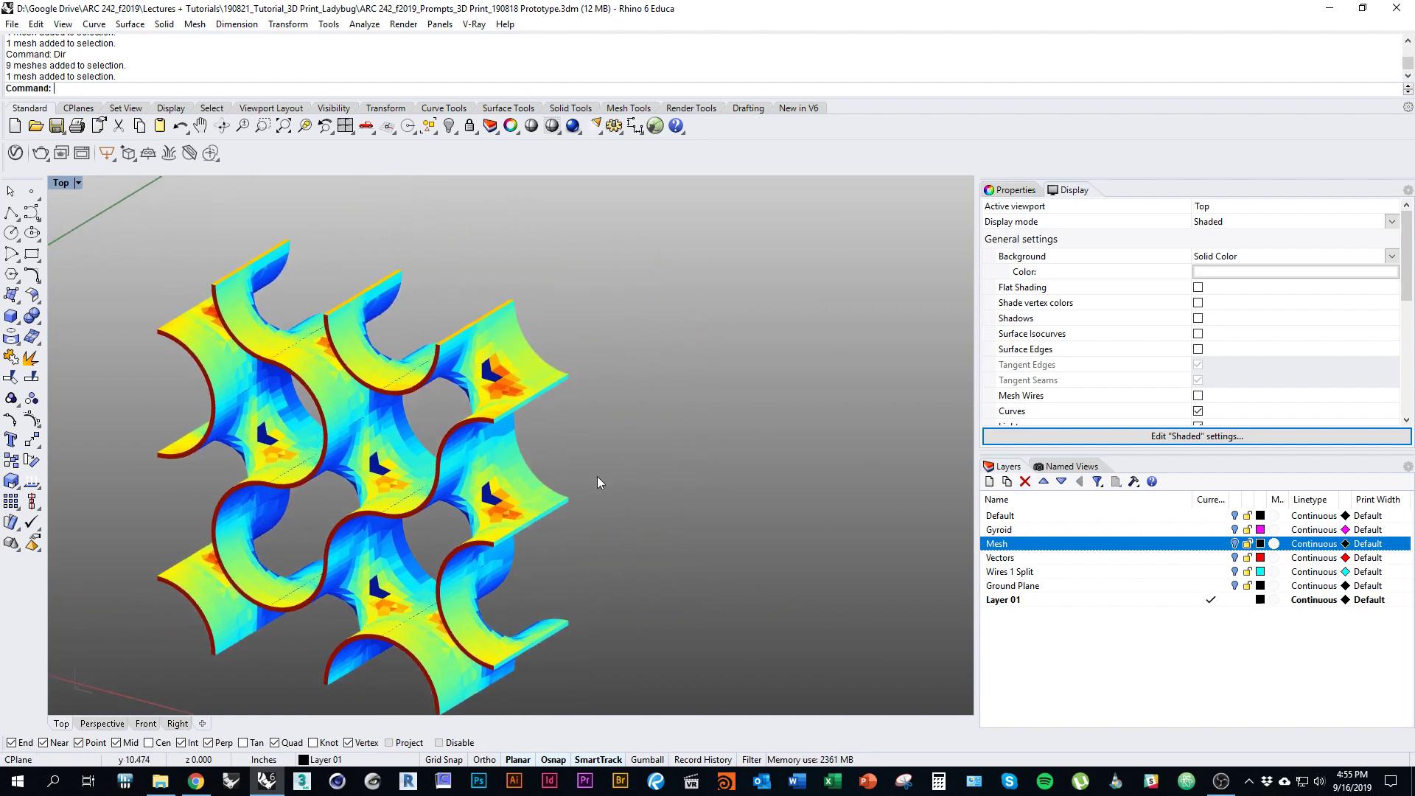
pyautogui.hotkey('alt', 'Tab')
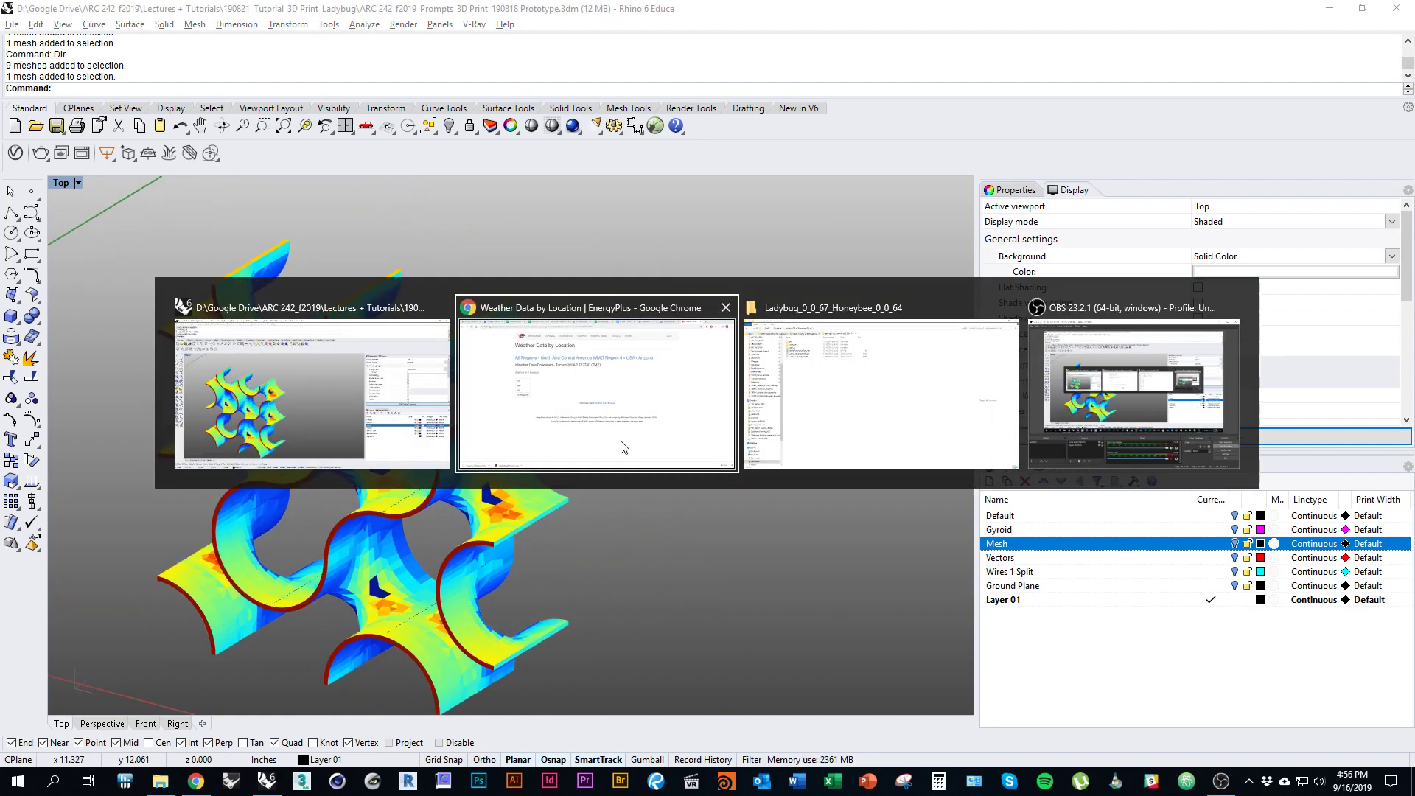
pyautogui.click(1131, 395)
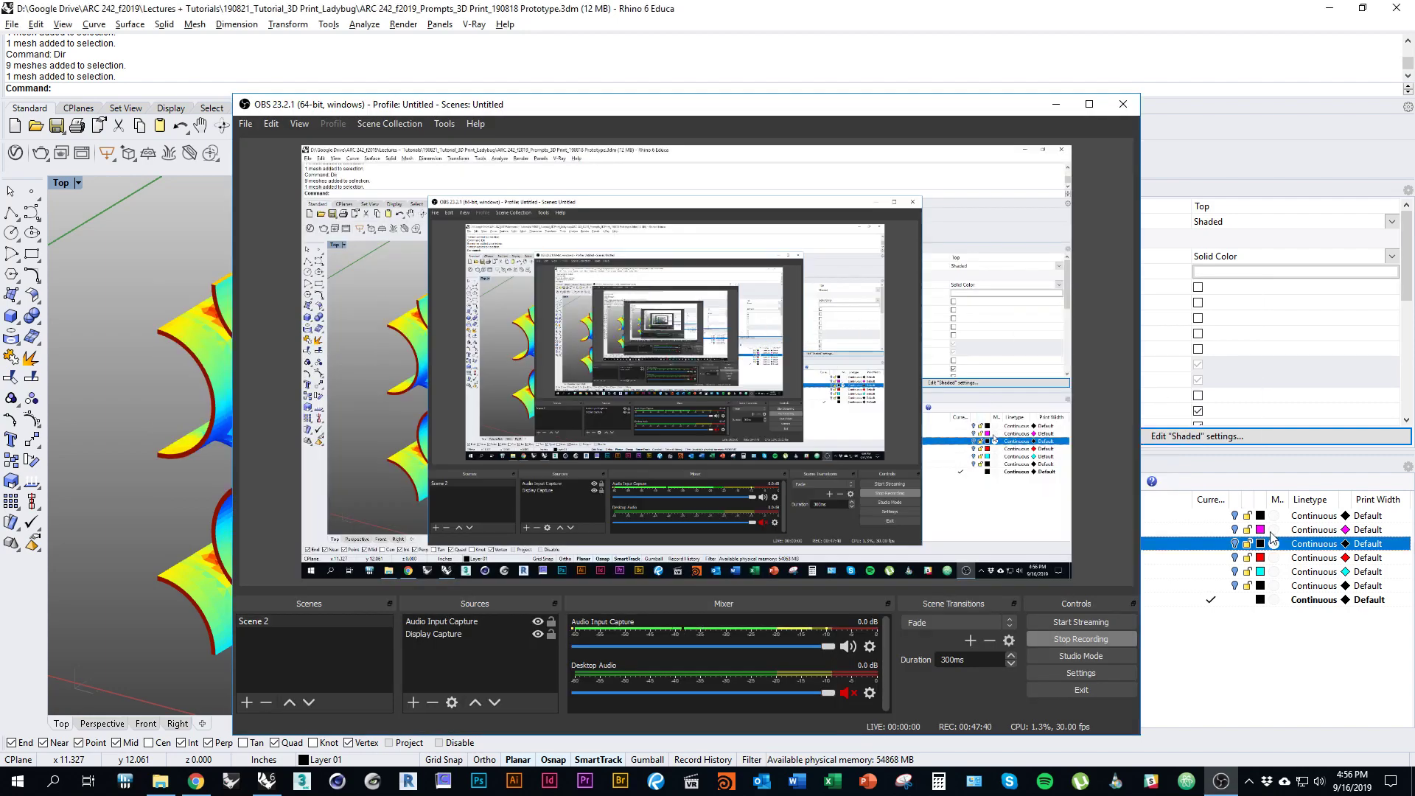